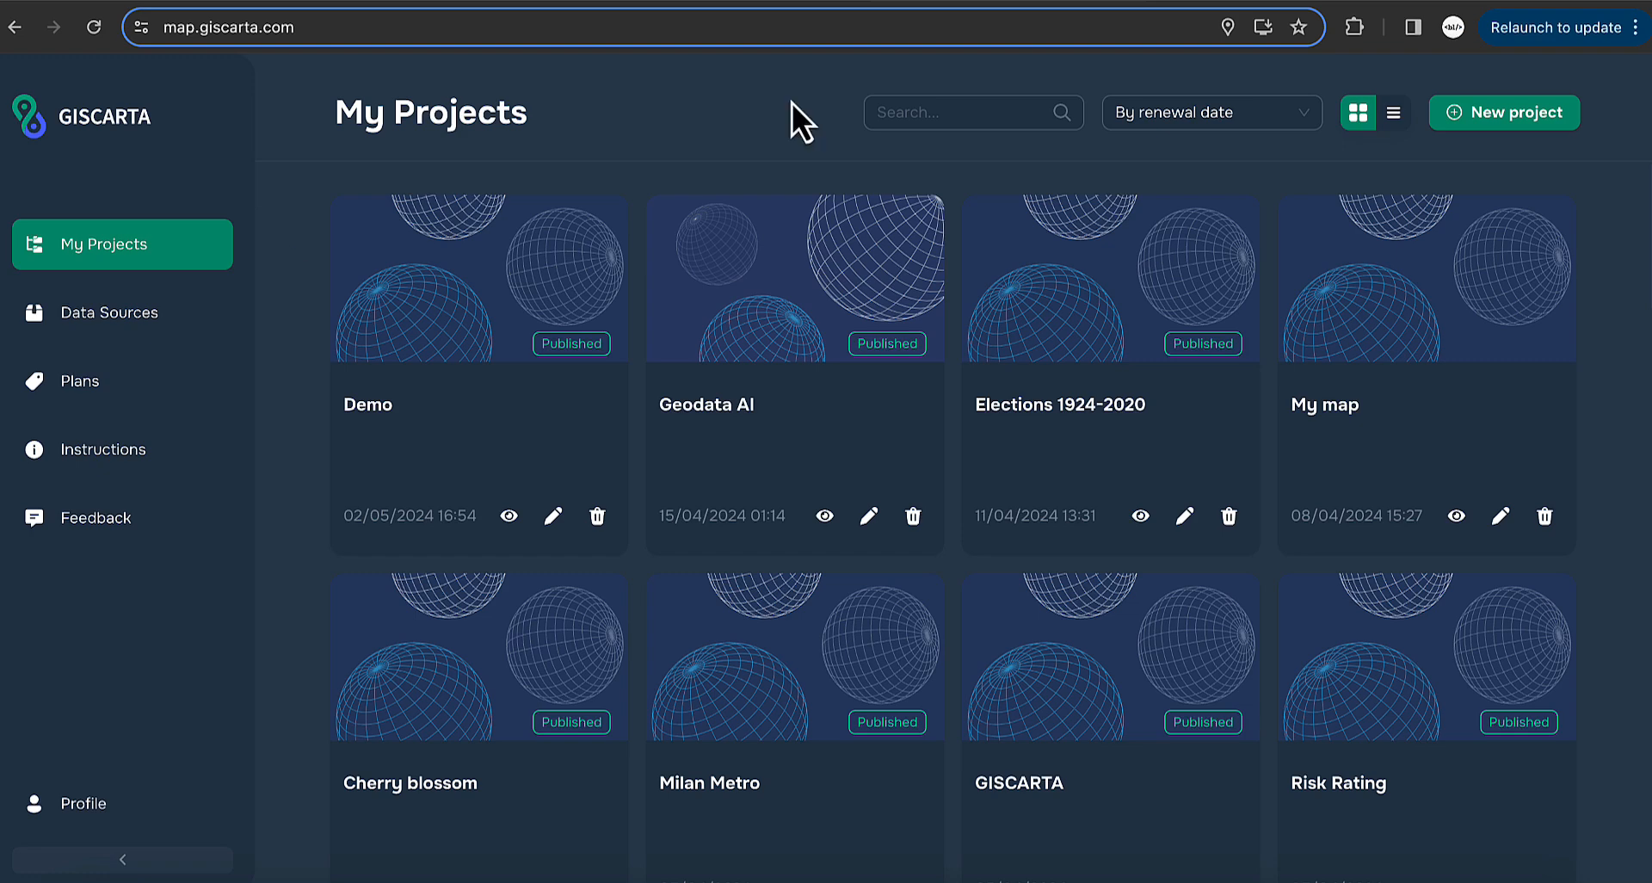
- Switch the projects between table and card view and sort them by name, creation and renewal date
click(1394, 116)
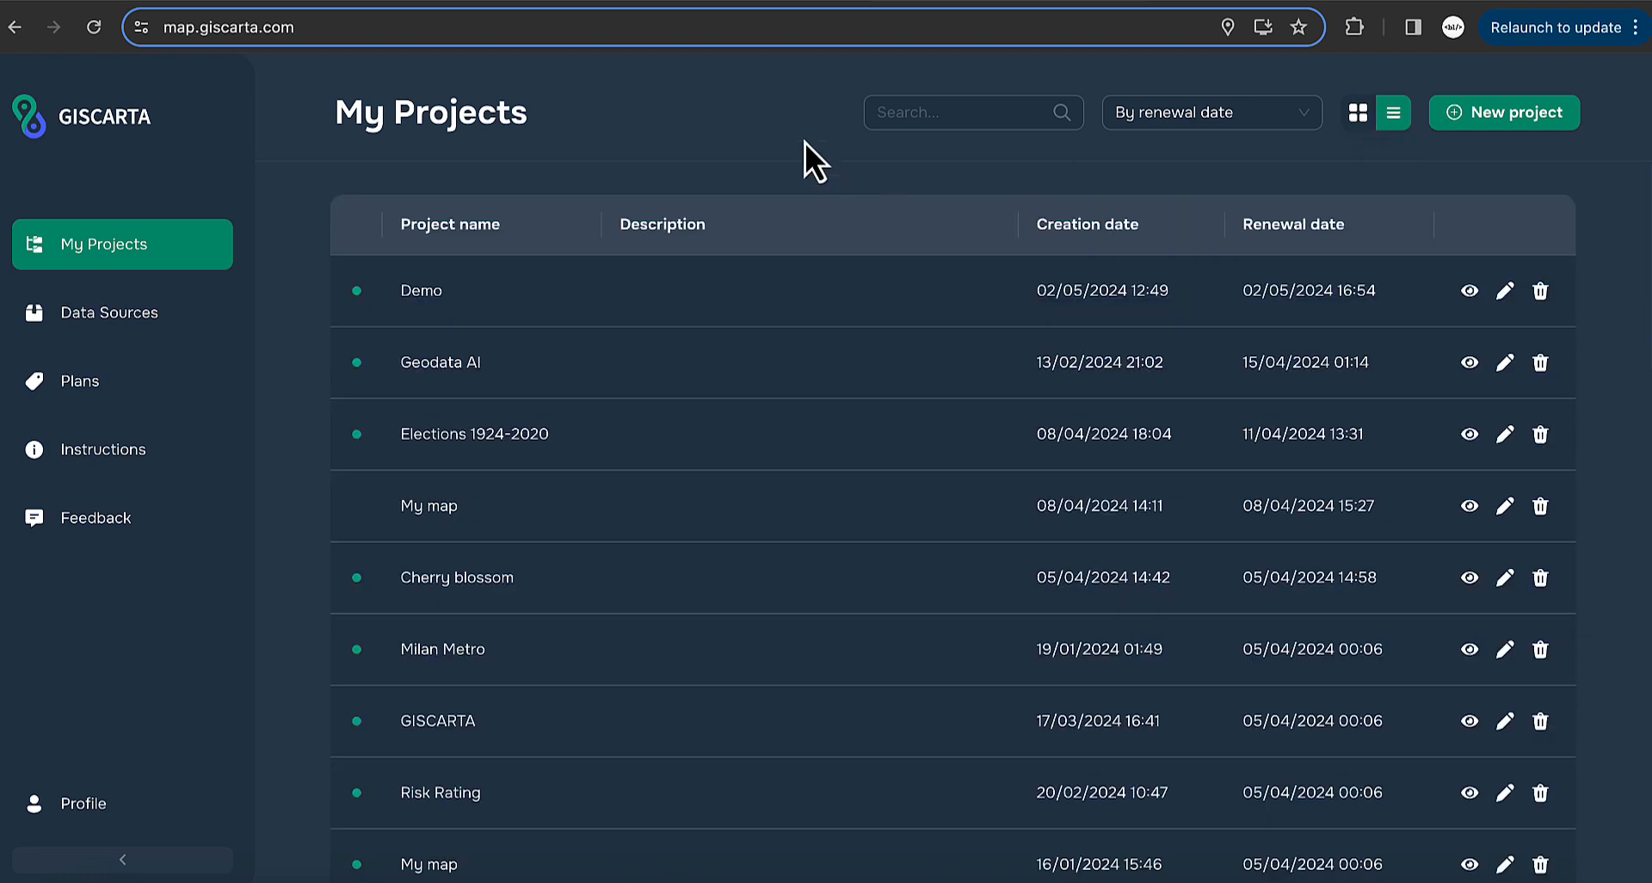
click(1360, 117)
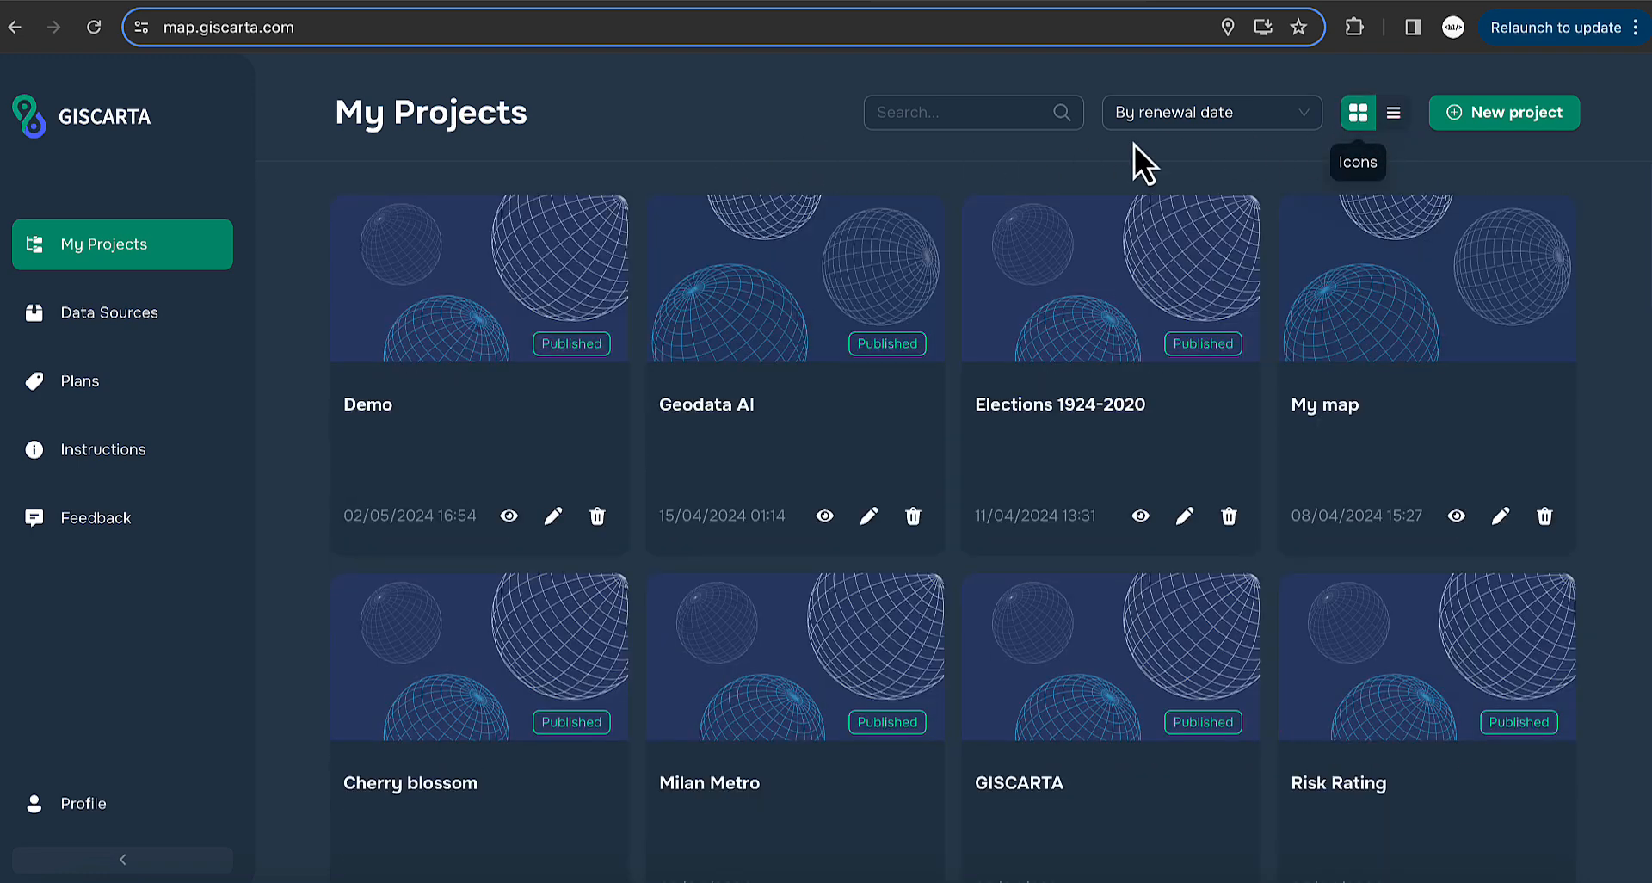
click(1222, 127)
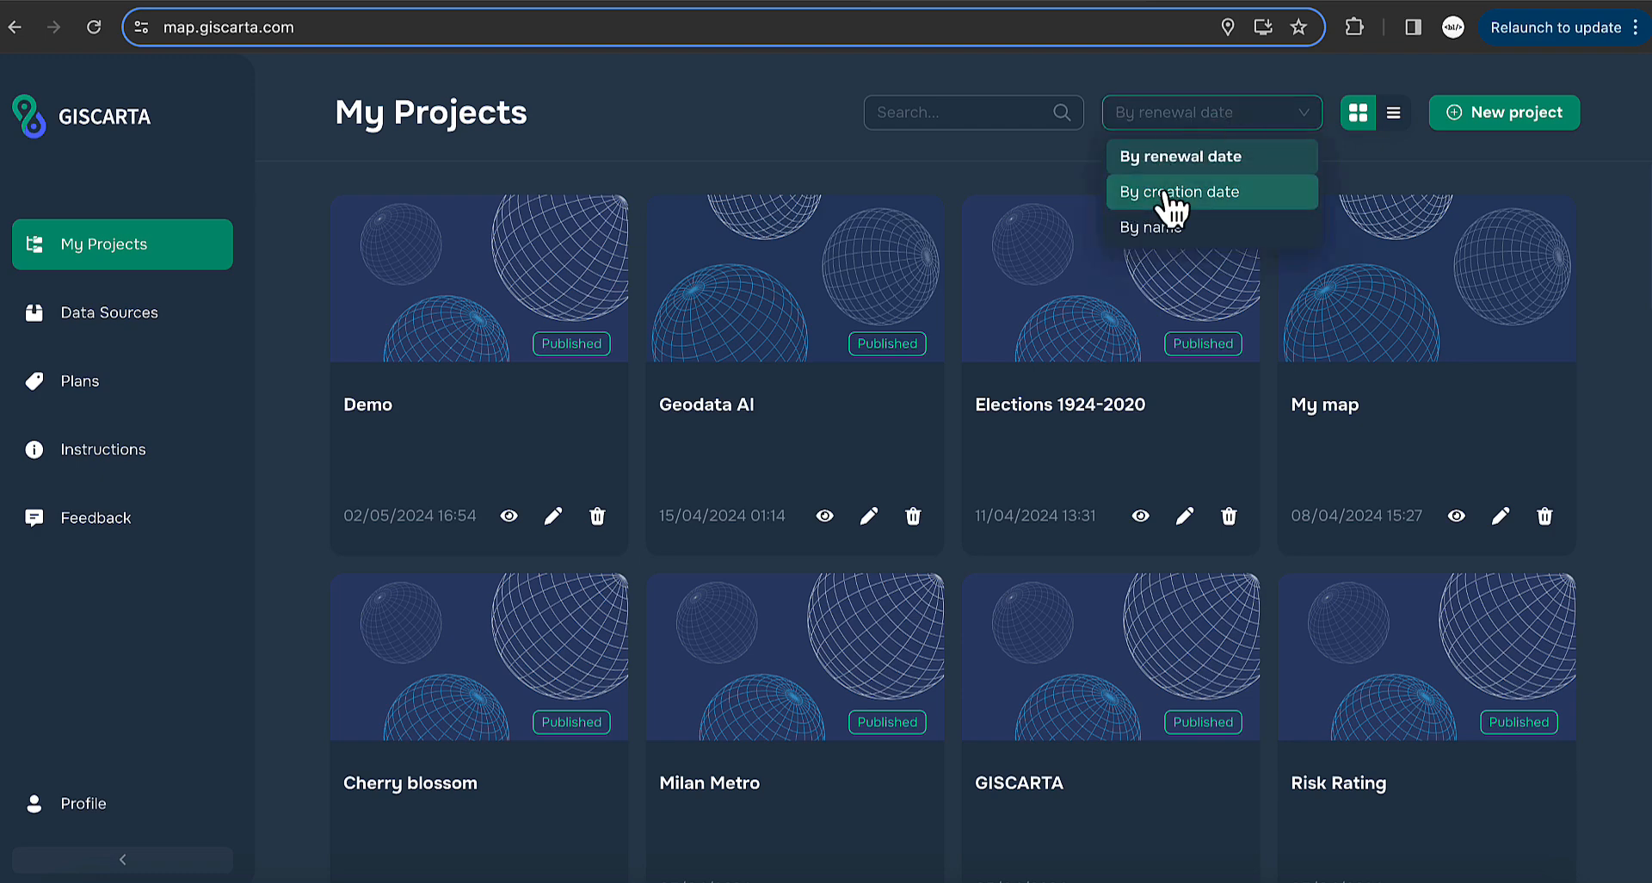
click(1149, 233)
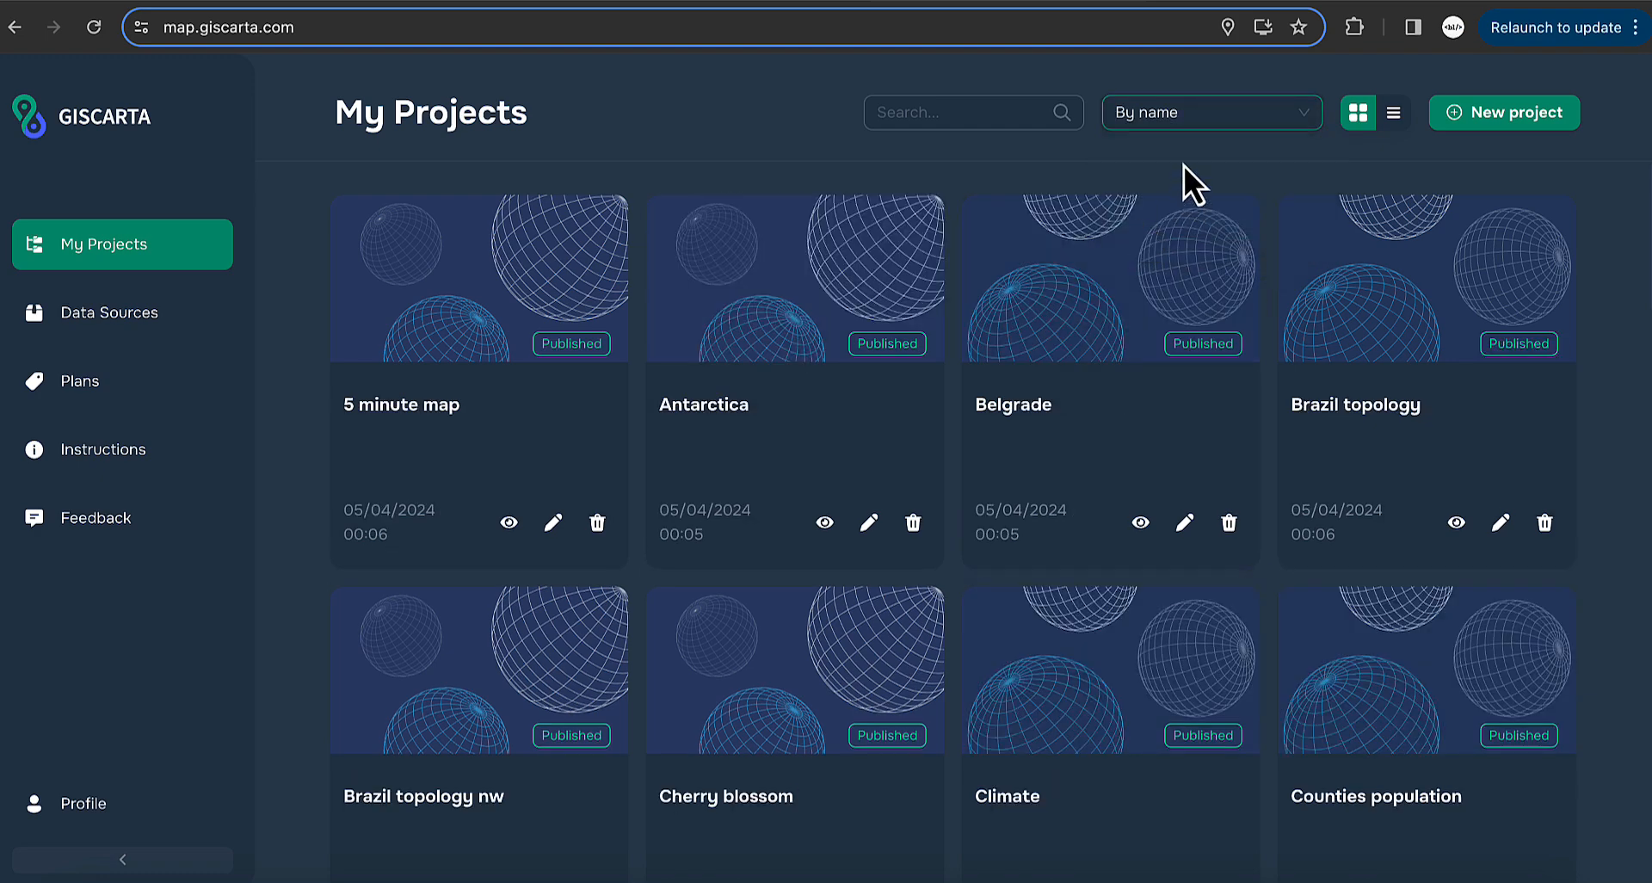
click(1187, 118)
click(1183, 189)
click(1218, 120)
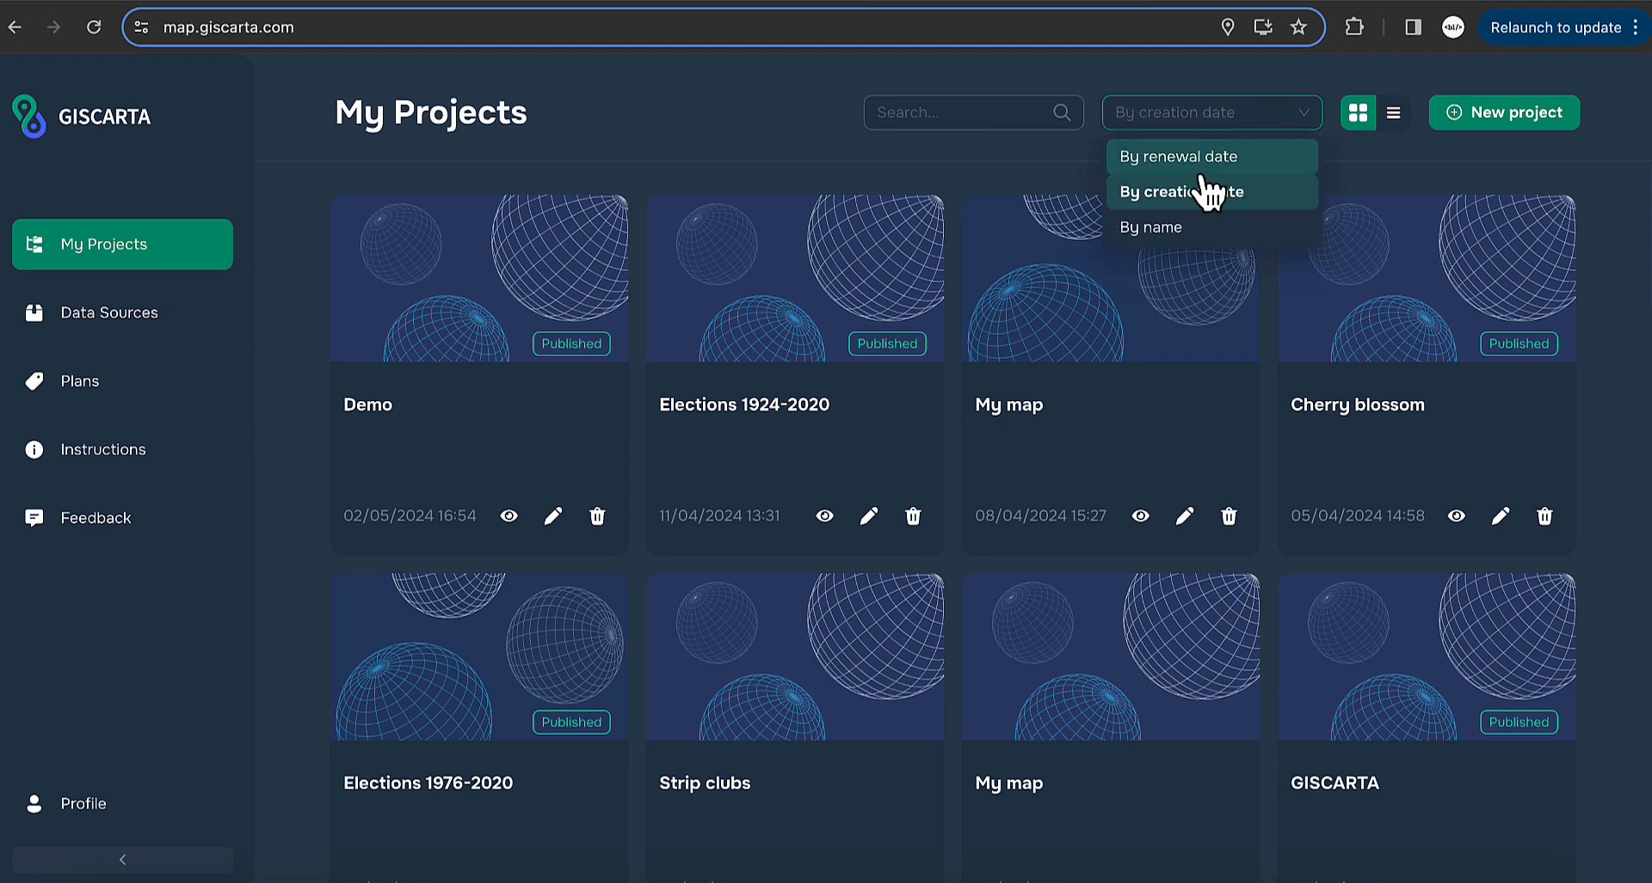
click(1205, 156)
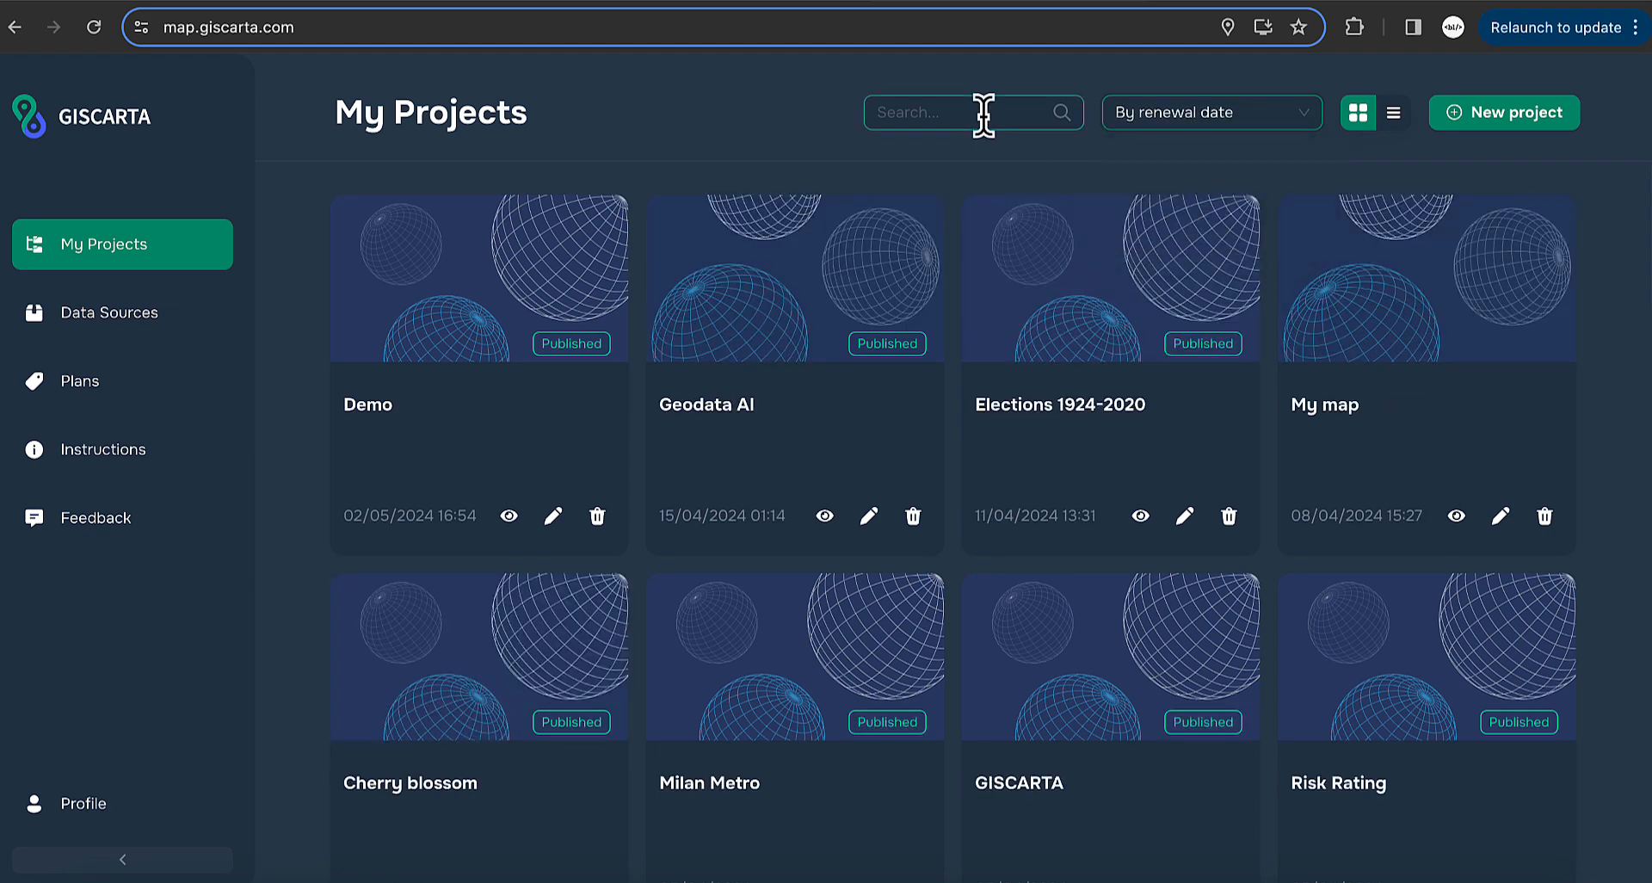
- Search the projects for 'demo', then clear the search
click(983, 114)
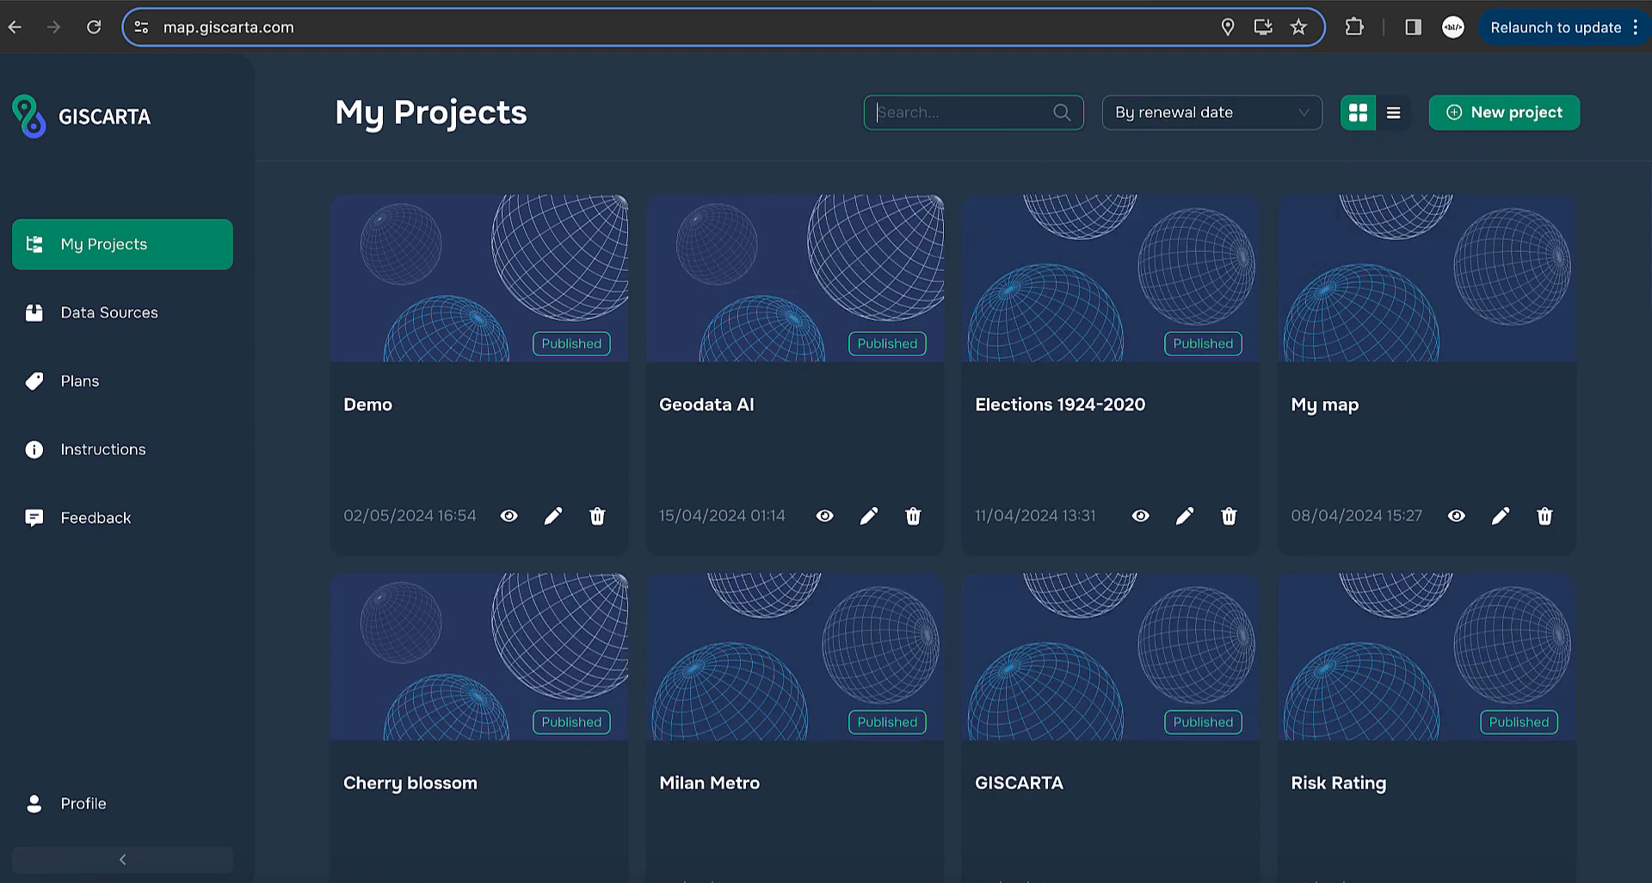
text(demo)
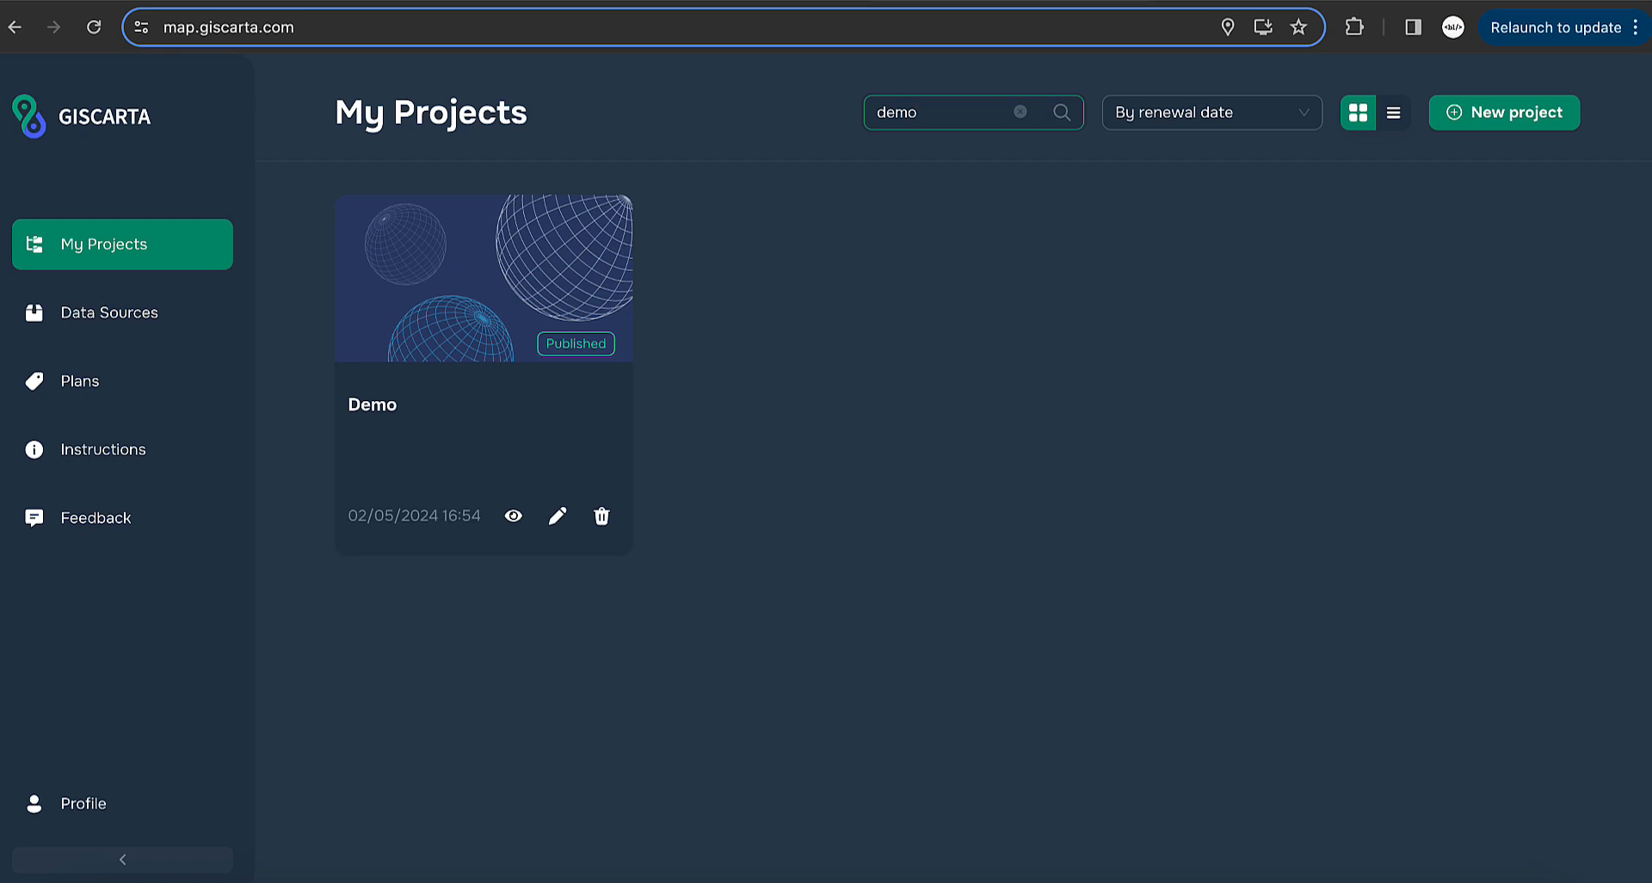
key(BackSpace)
key(BackSpace)
key(BackSpace)
key(BackSpace)
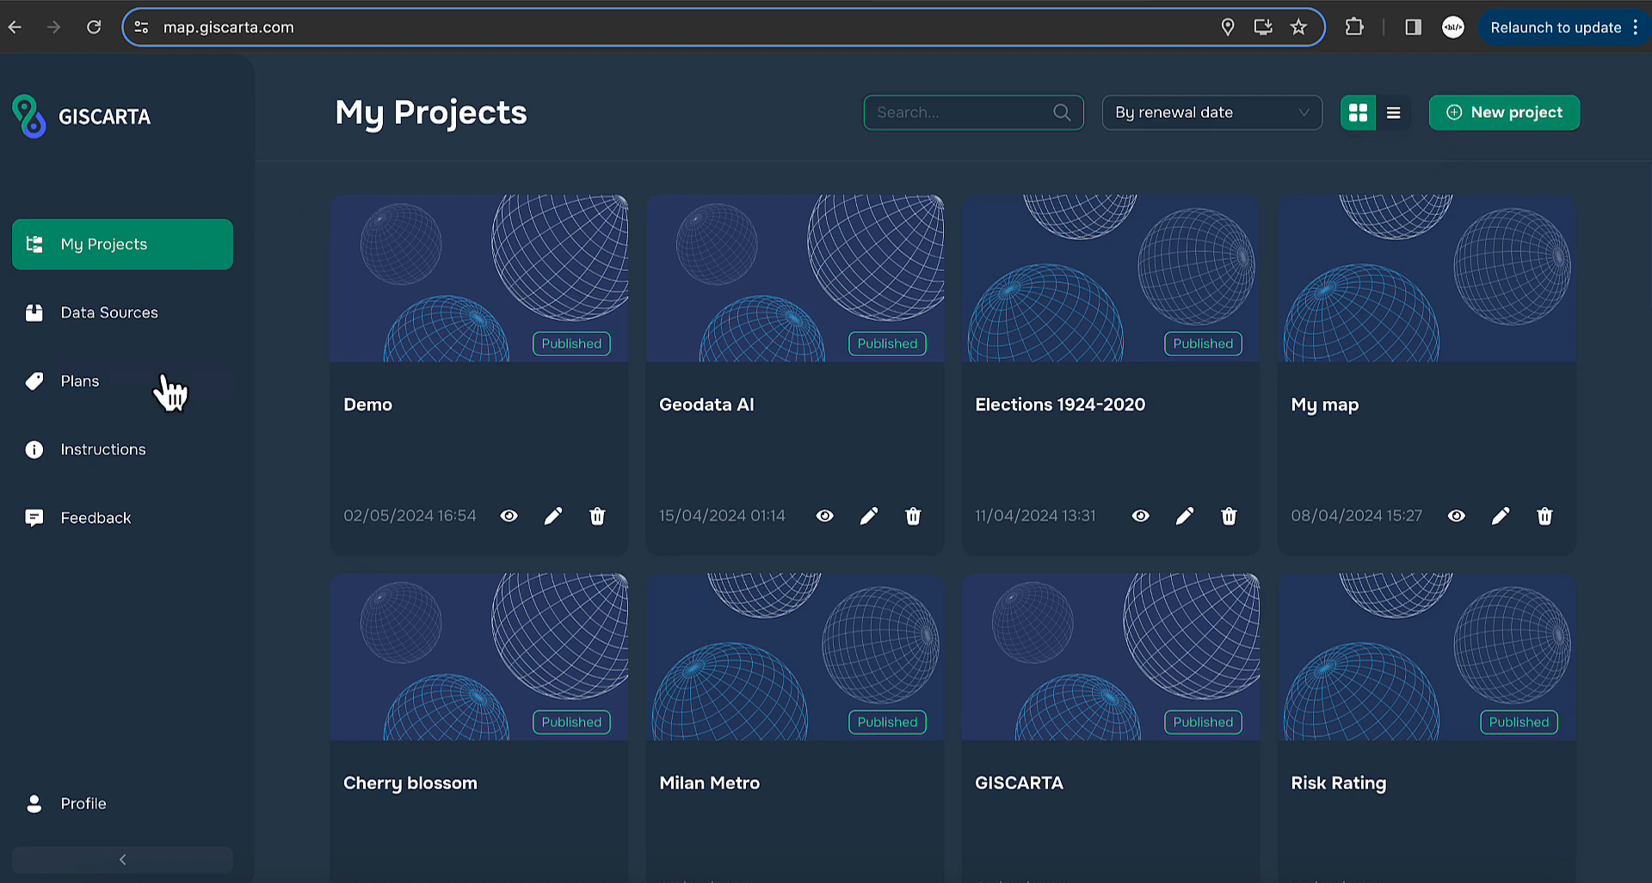
- On Data Sources, filter to GisCarta datasets, then my own datasets, then back to all datasets
click(193, 315)
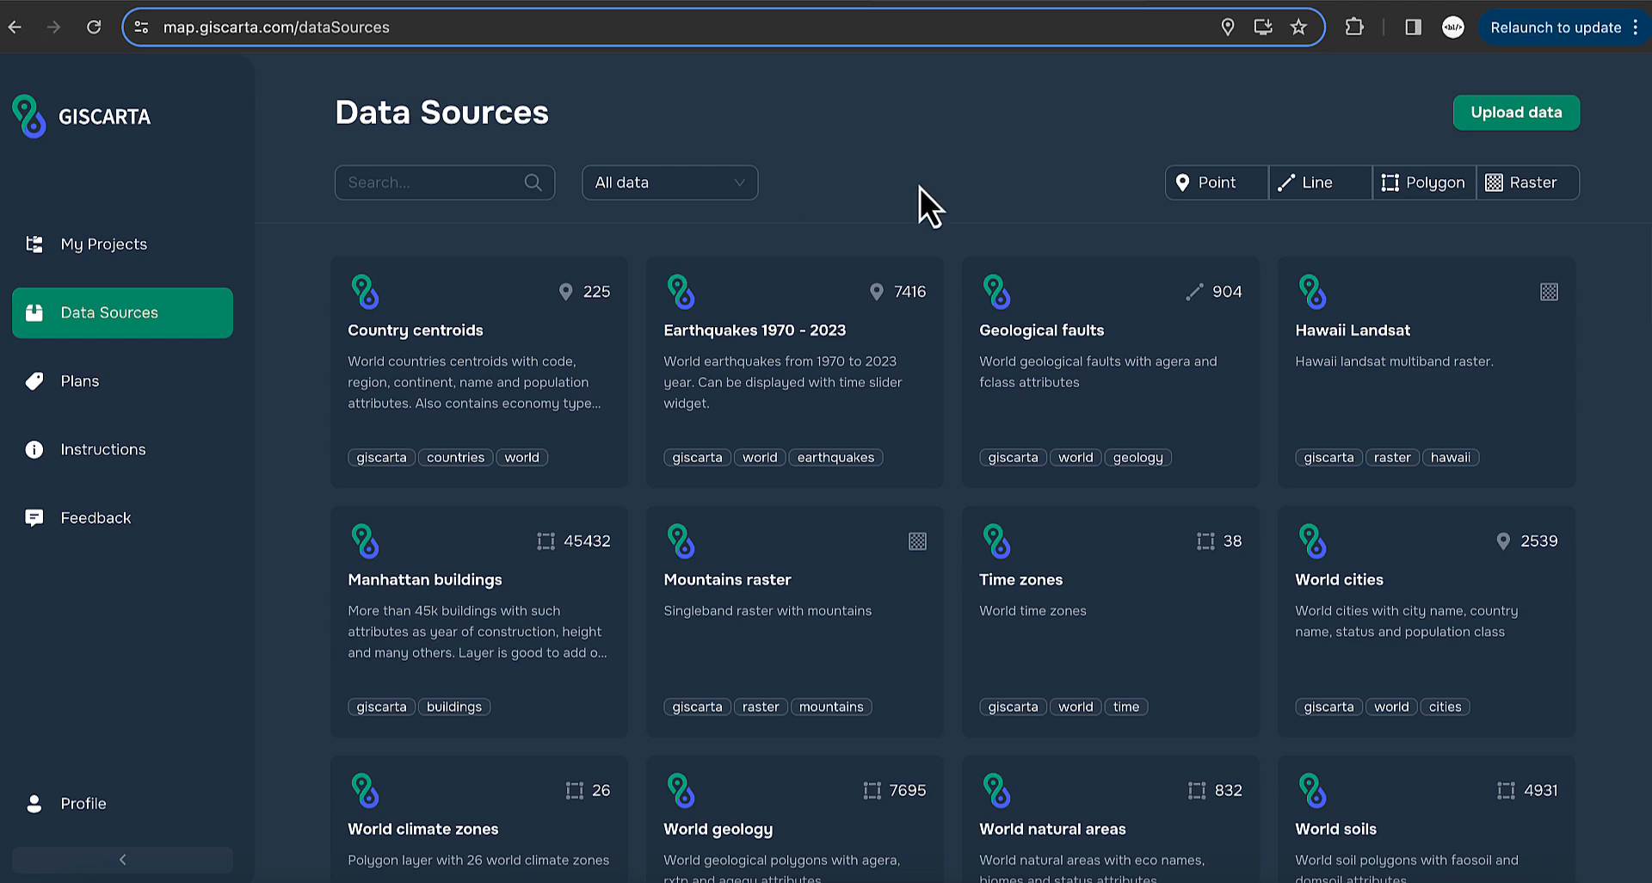
click(701, 191)
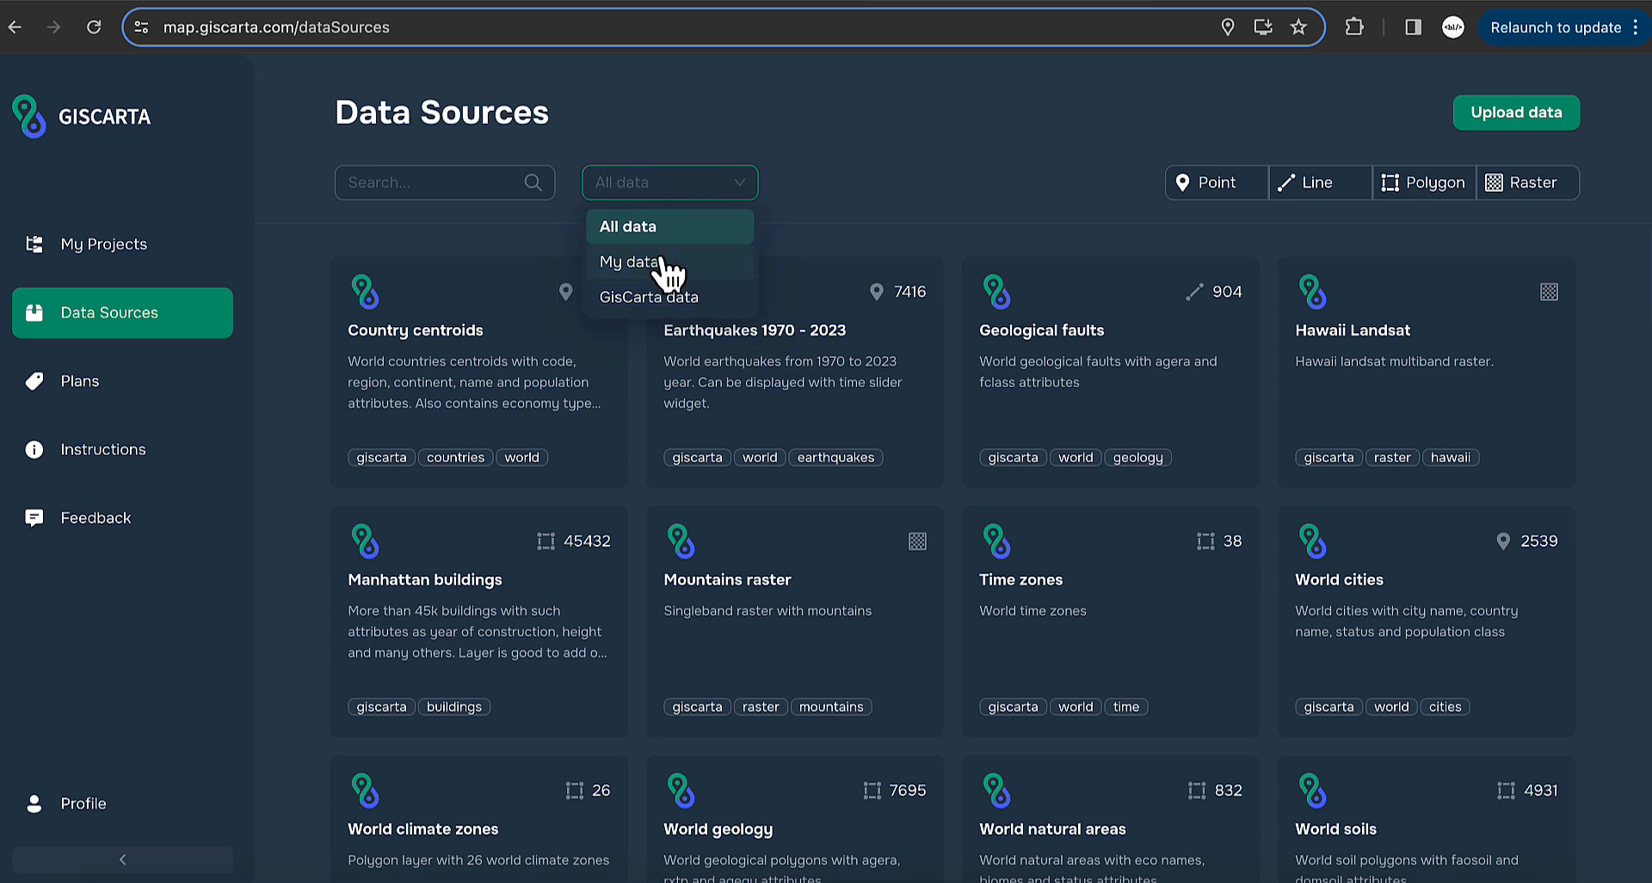
click(703, 299)
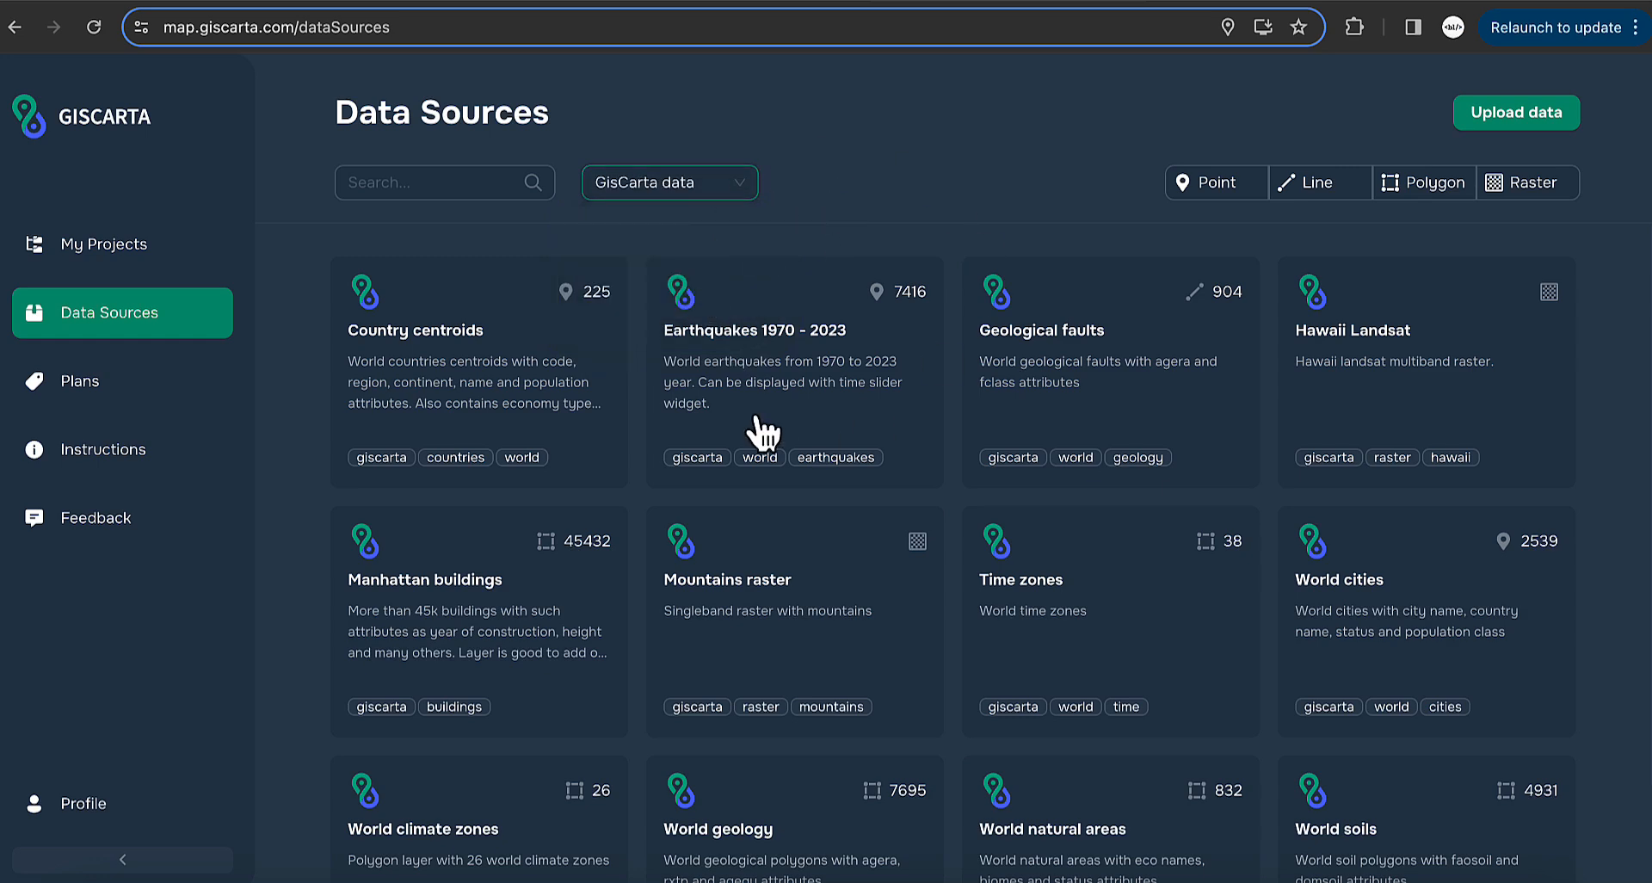
click(733, 198)
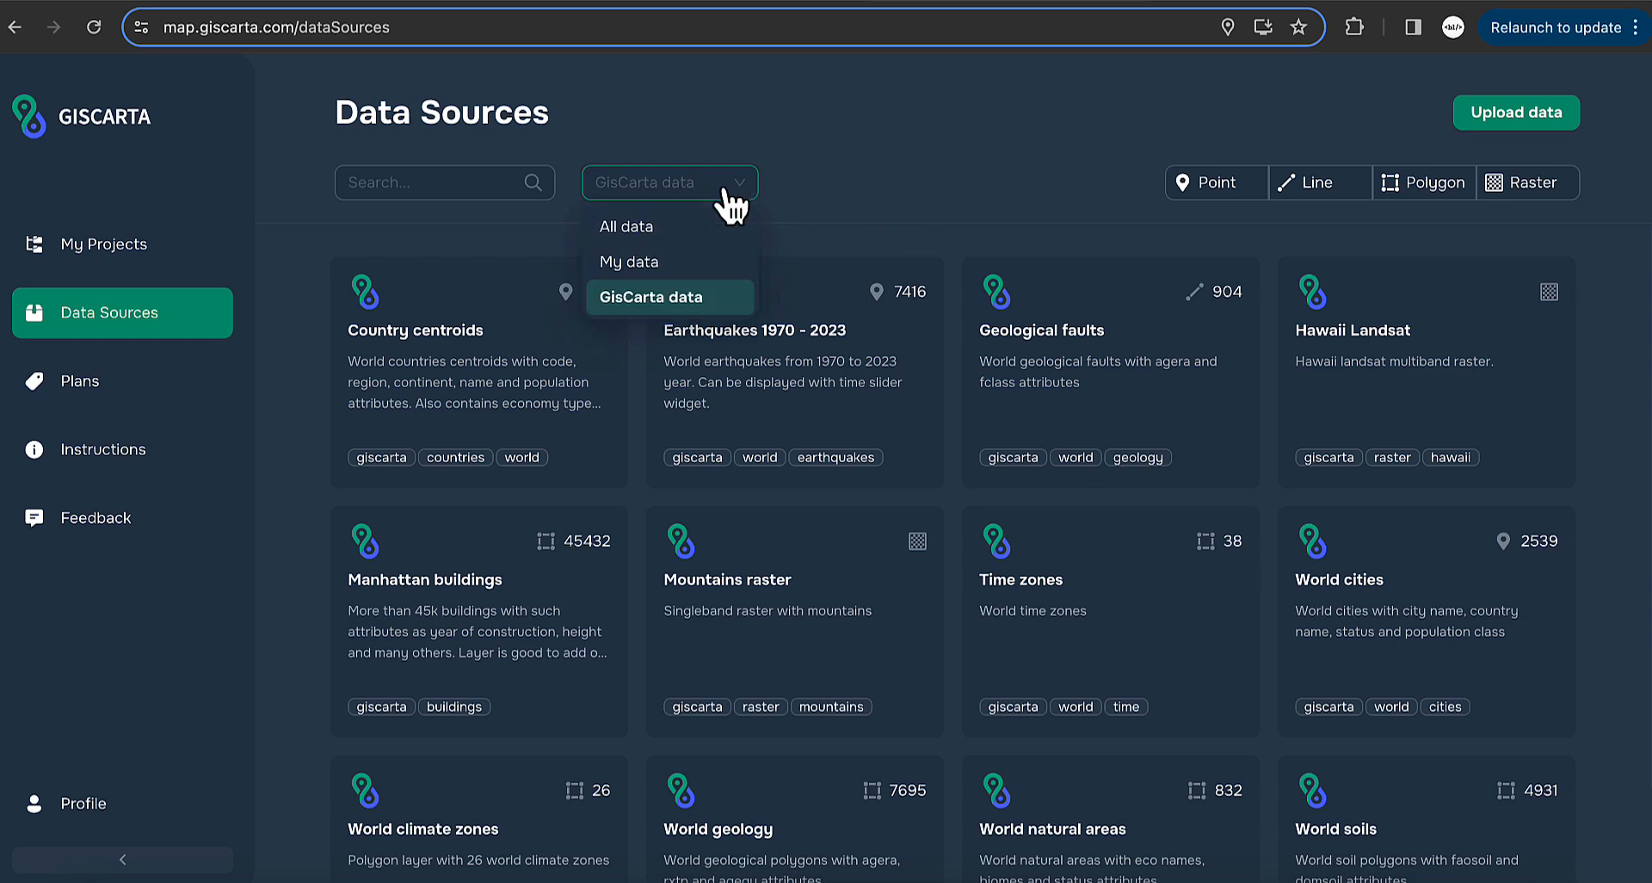
click(678, 262)
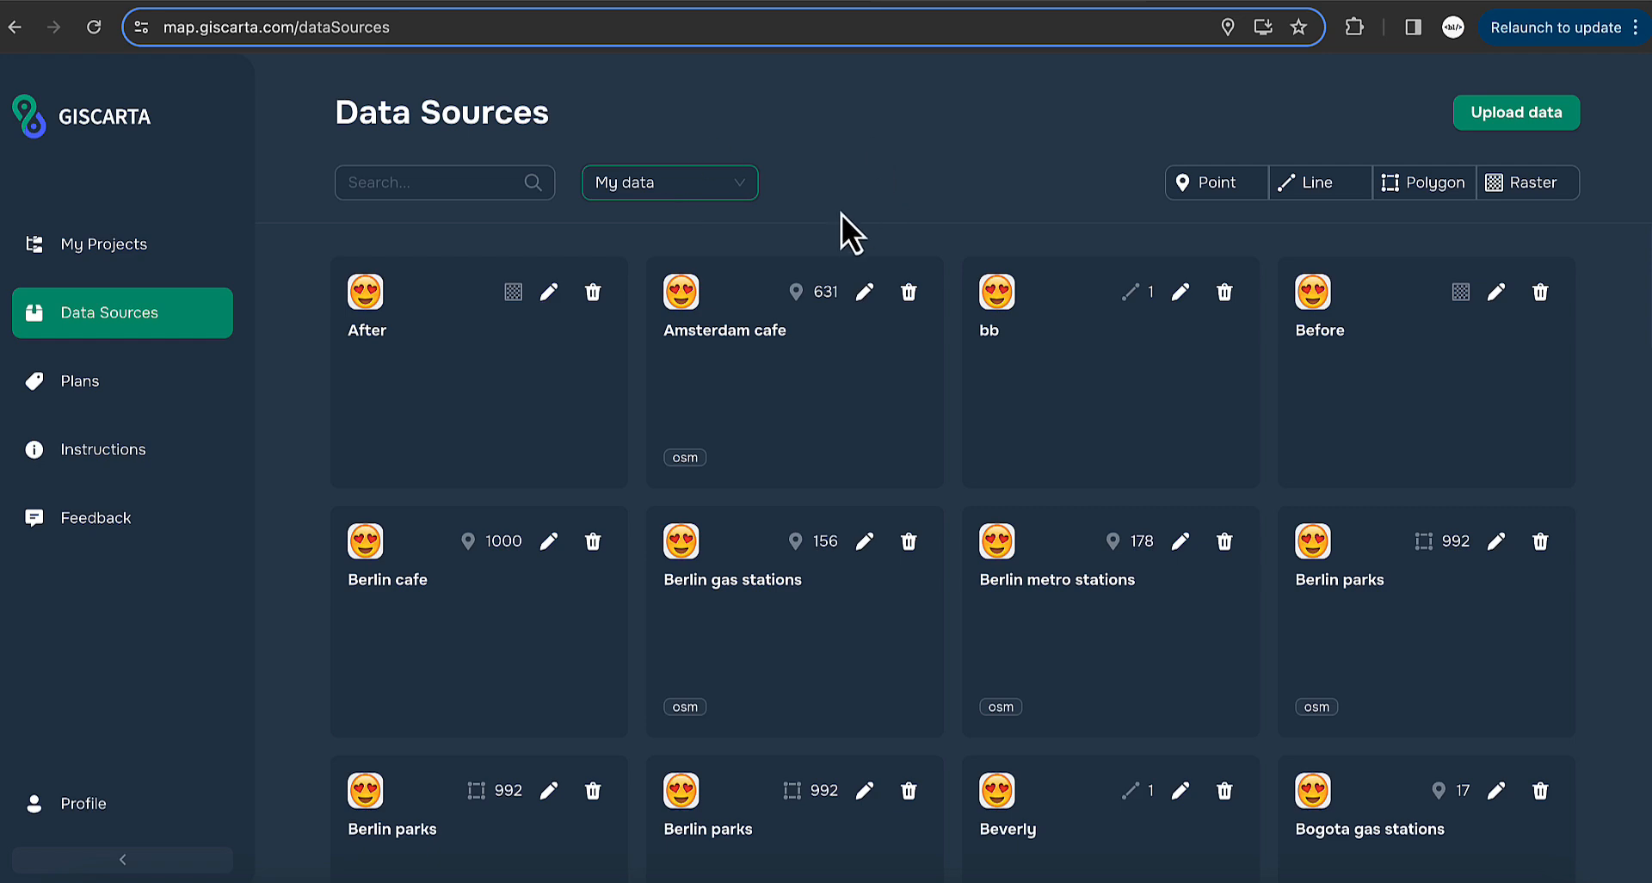
click(697, 189)
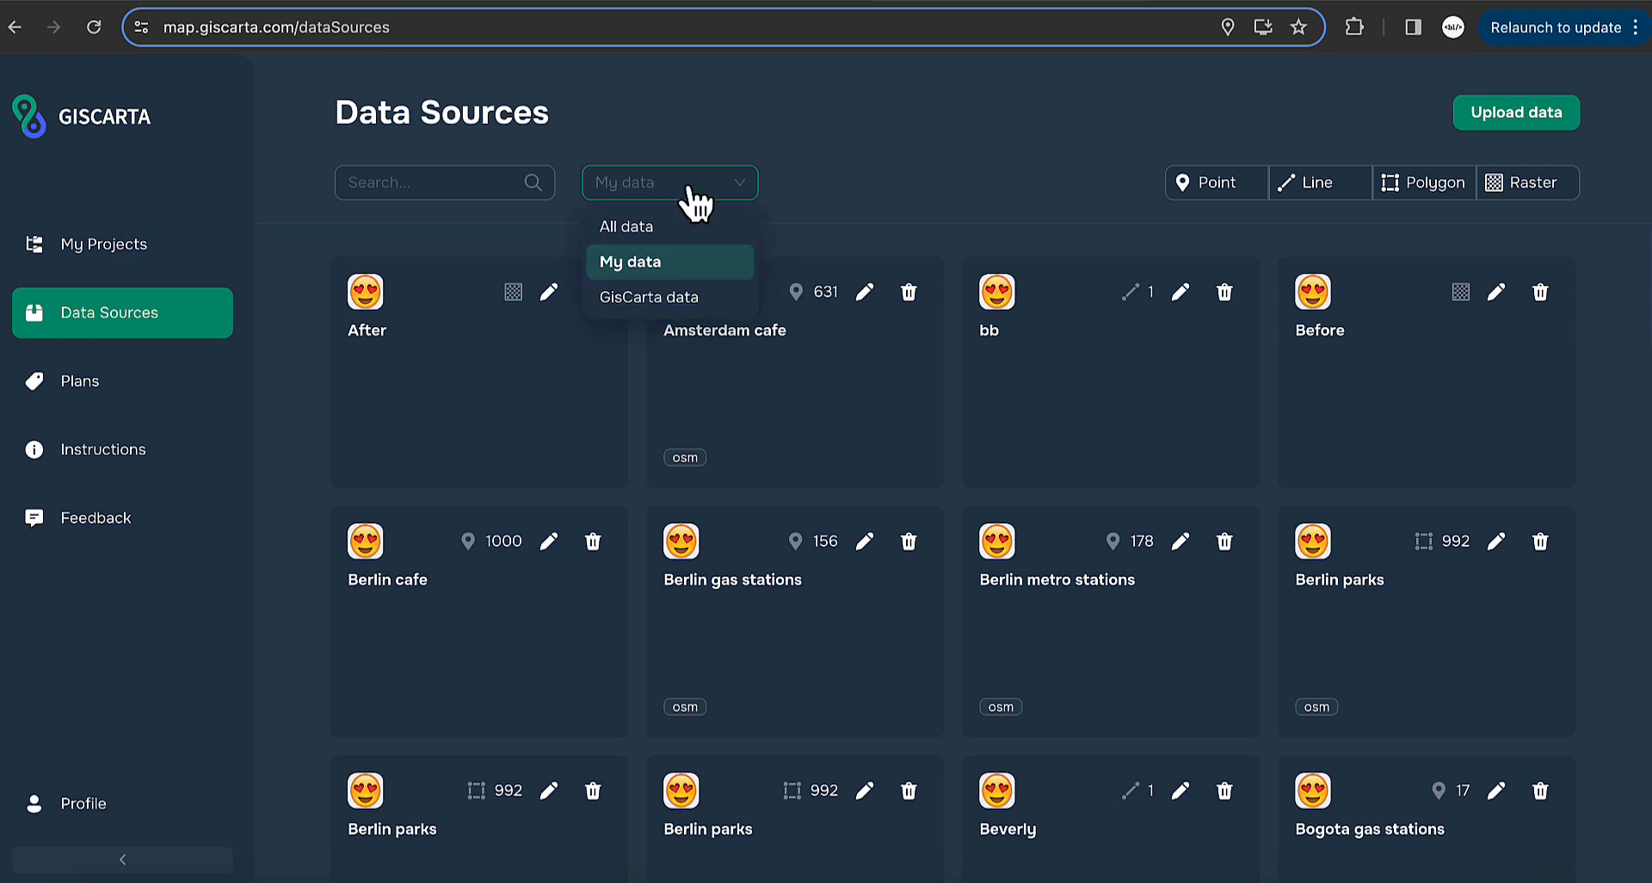
click(658, 229)
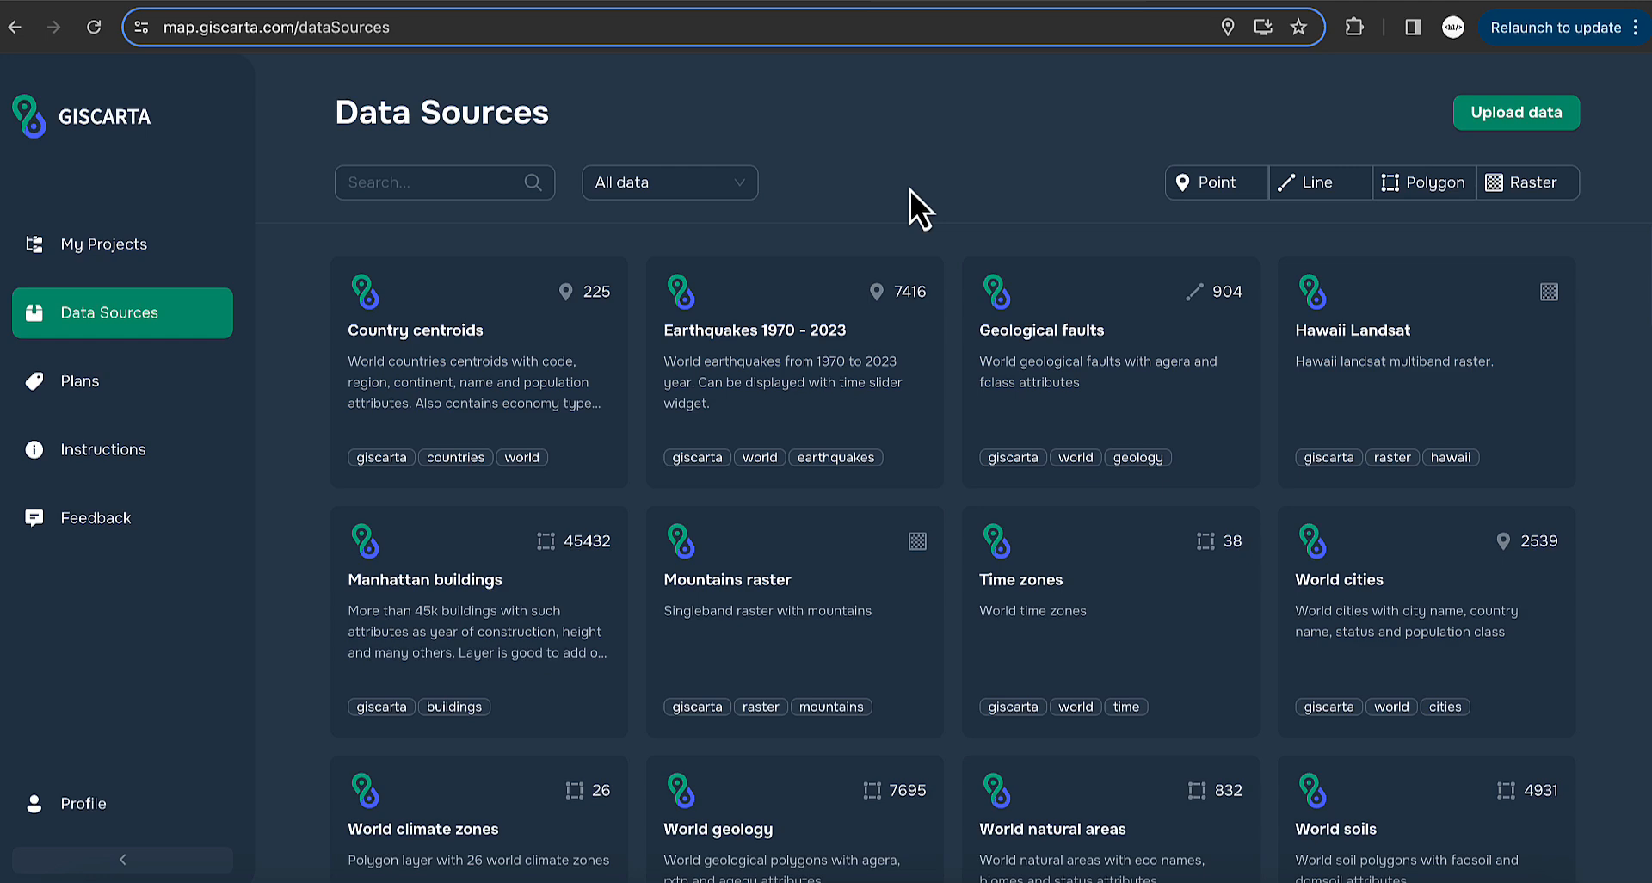
- Toggle the Point dataset filter, search datasets for 'coun' and clear it, then start an upload
click(1222, 191)
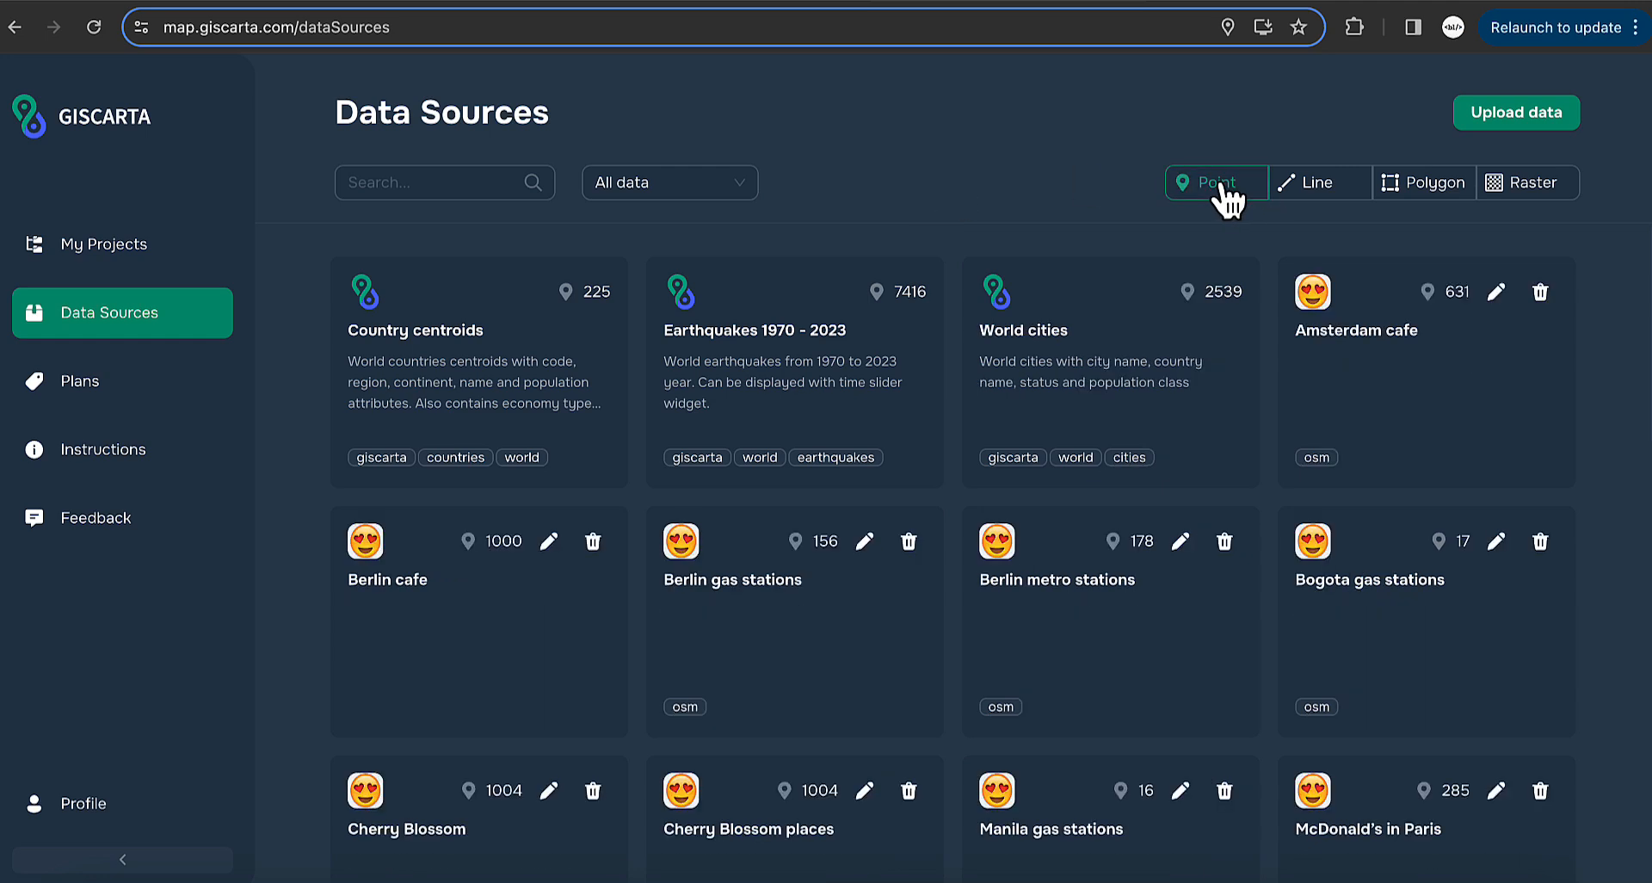
click(1195, 191)
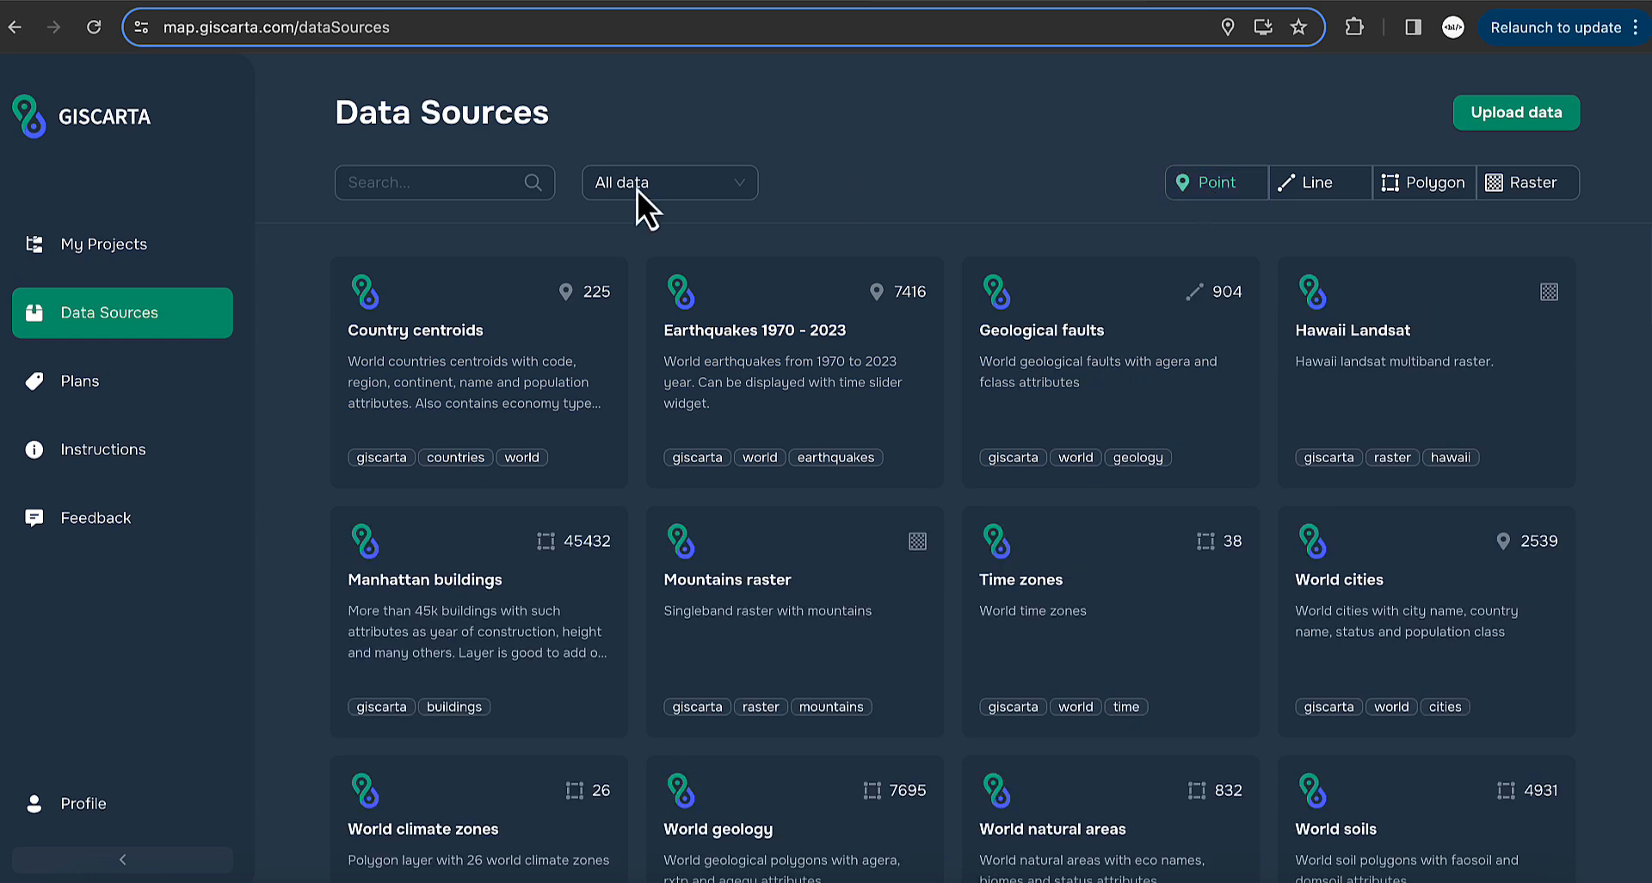
click(422, 175)
text(co)
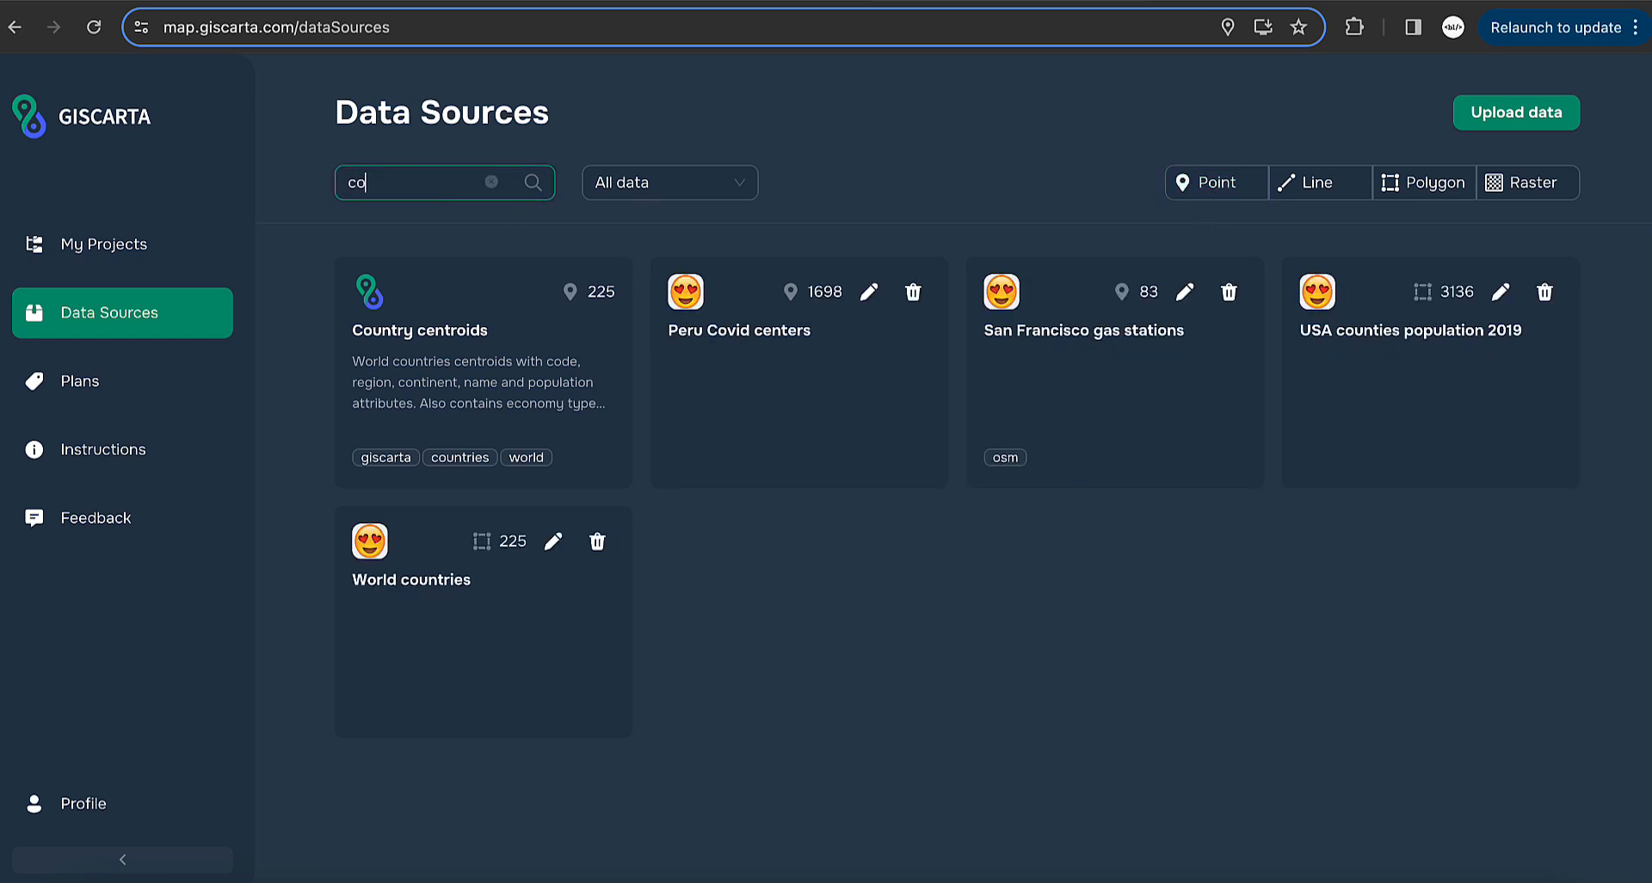
text(un)
key(BackSpace)
key(BackSpace)
key(BackSpace)
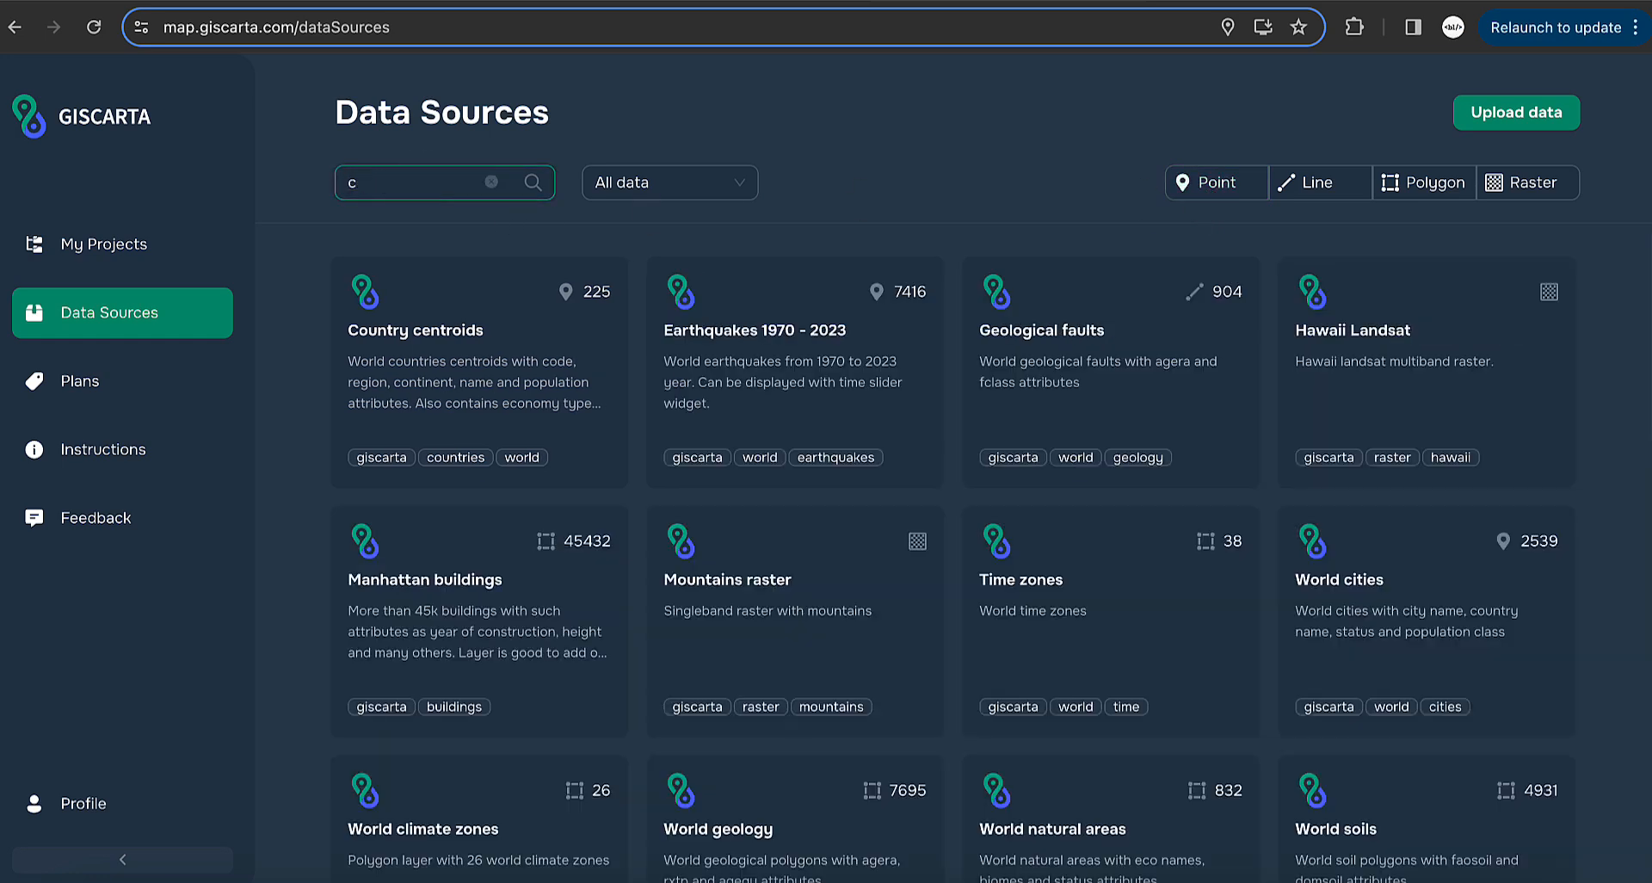
key(BackSpace)
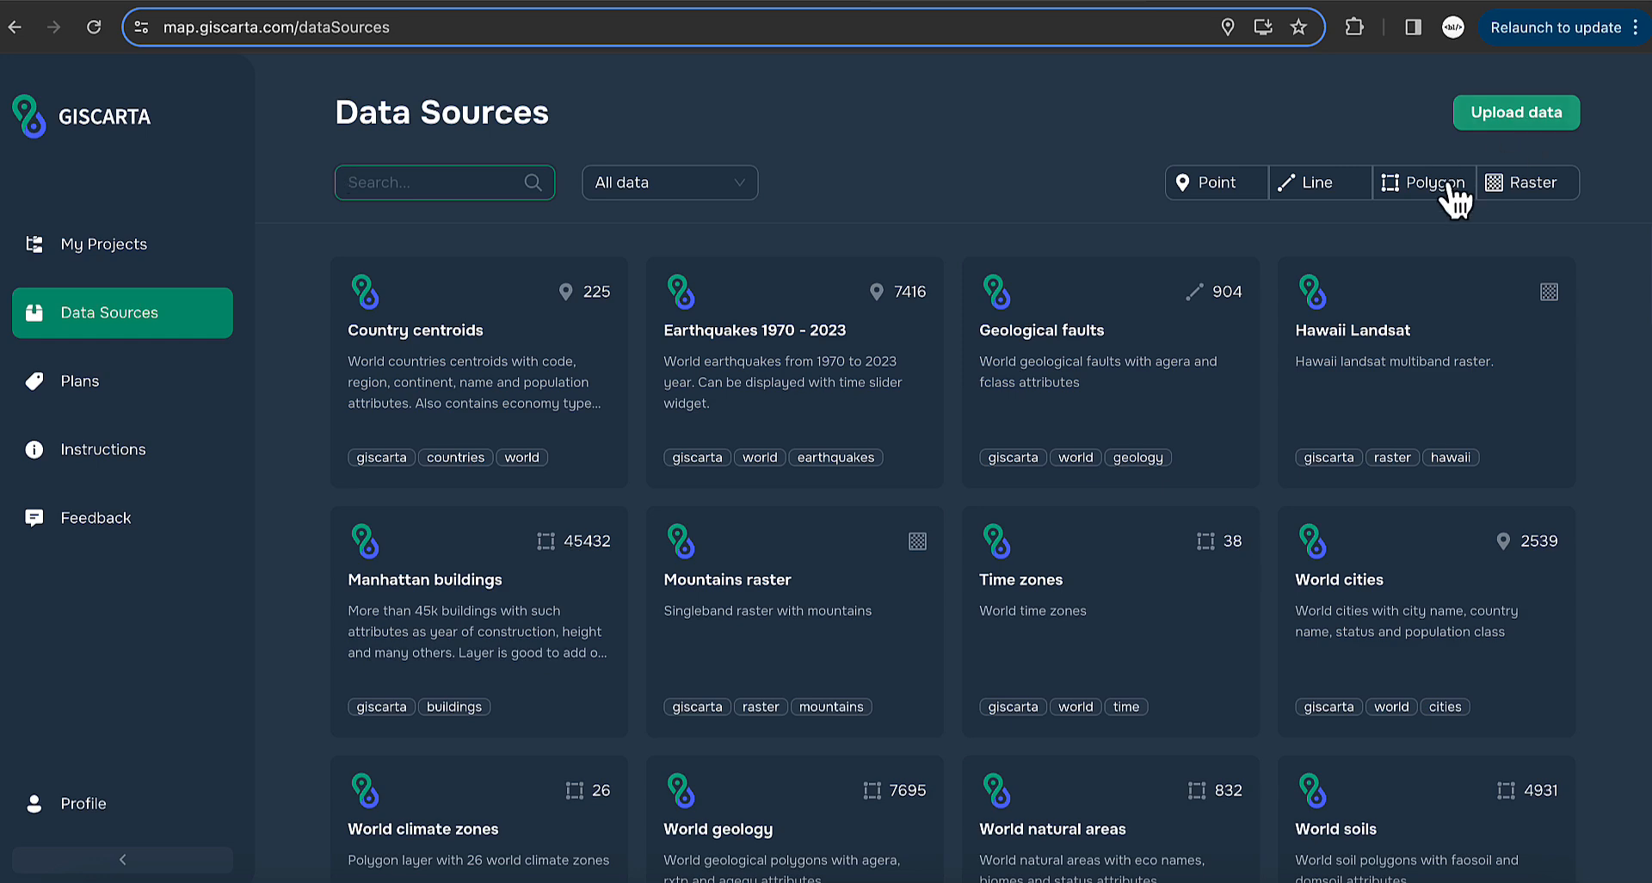
click(1523, 111)
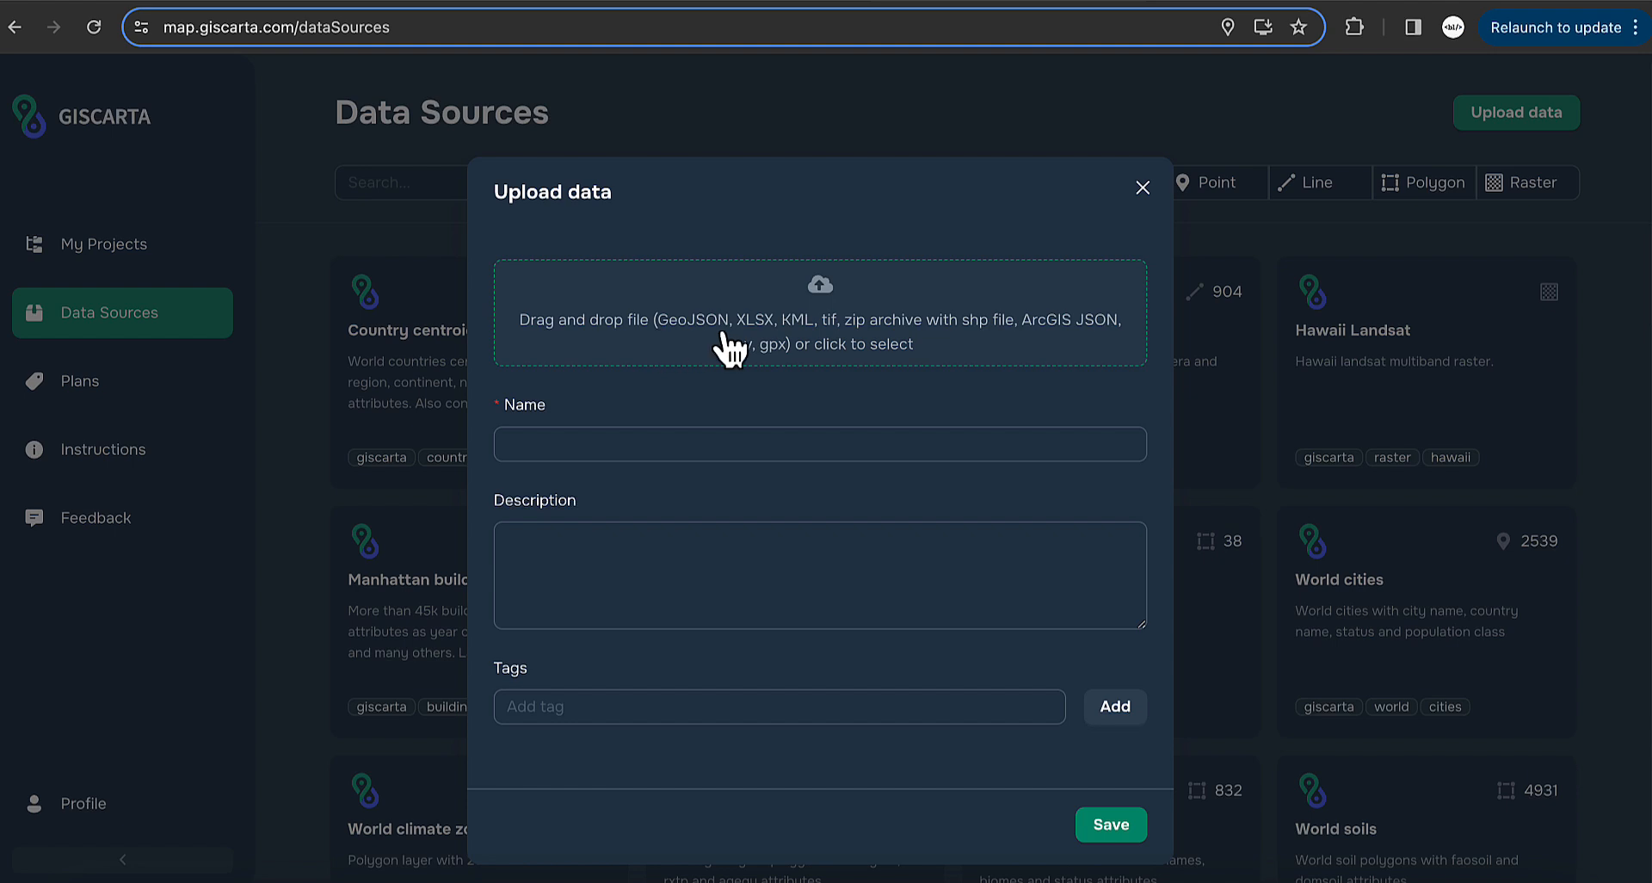
- Step through the upload form's Name and Description fields, close it unsaved, and return to My Projects
click(545, 406)
click(564, 531)
click(609, 446)
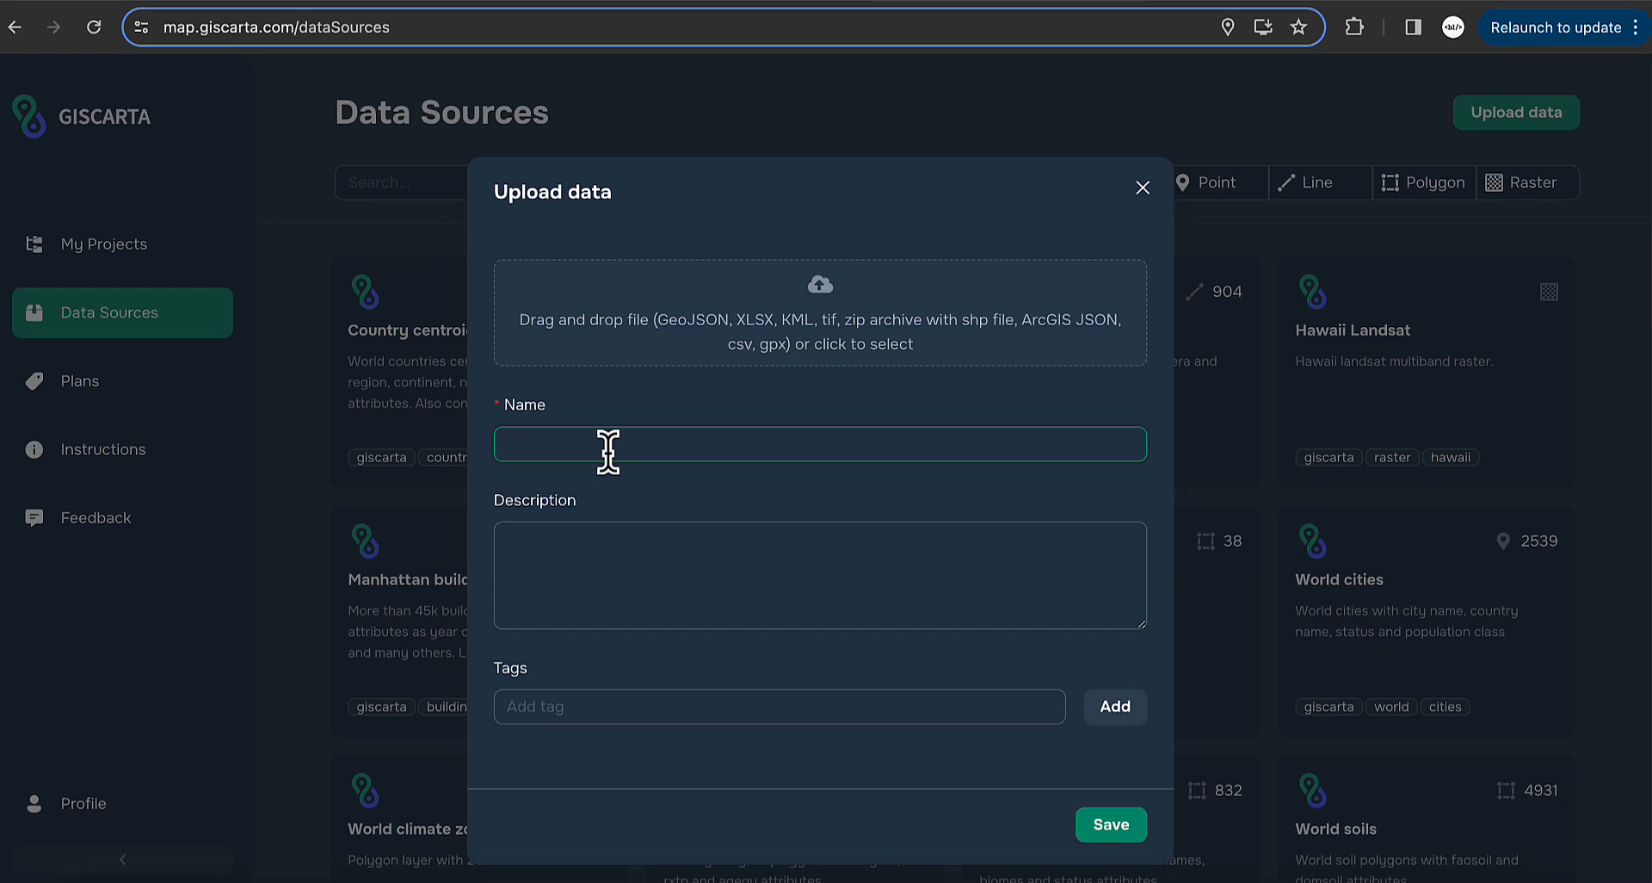
click(619, 564)
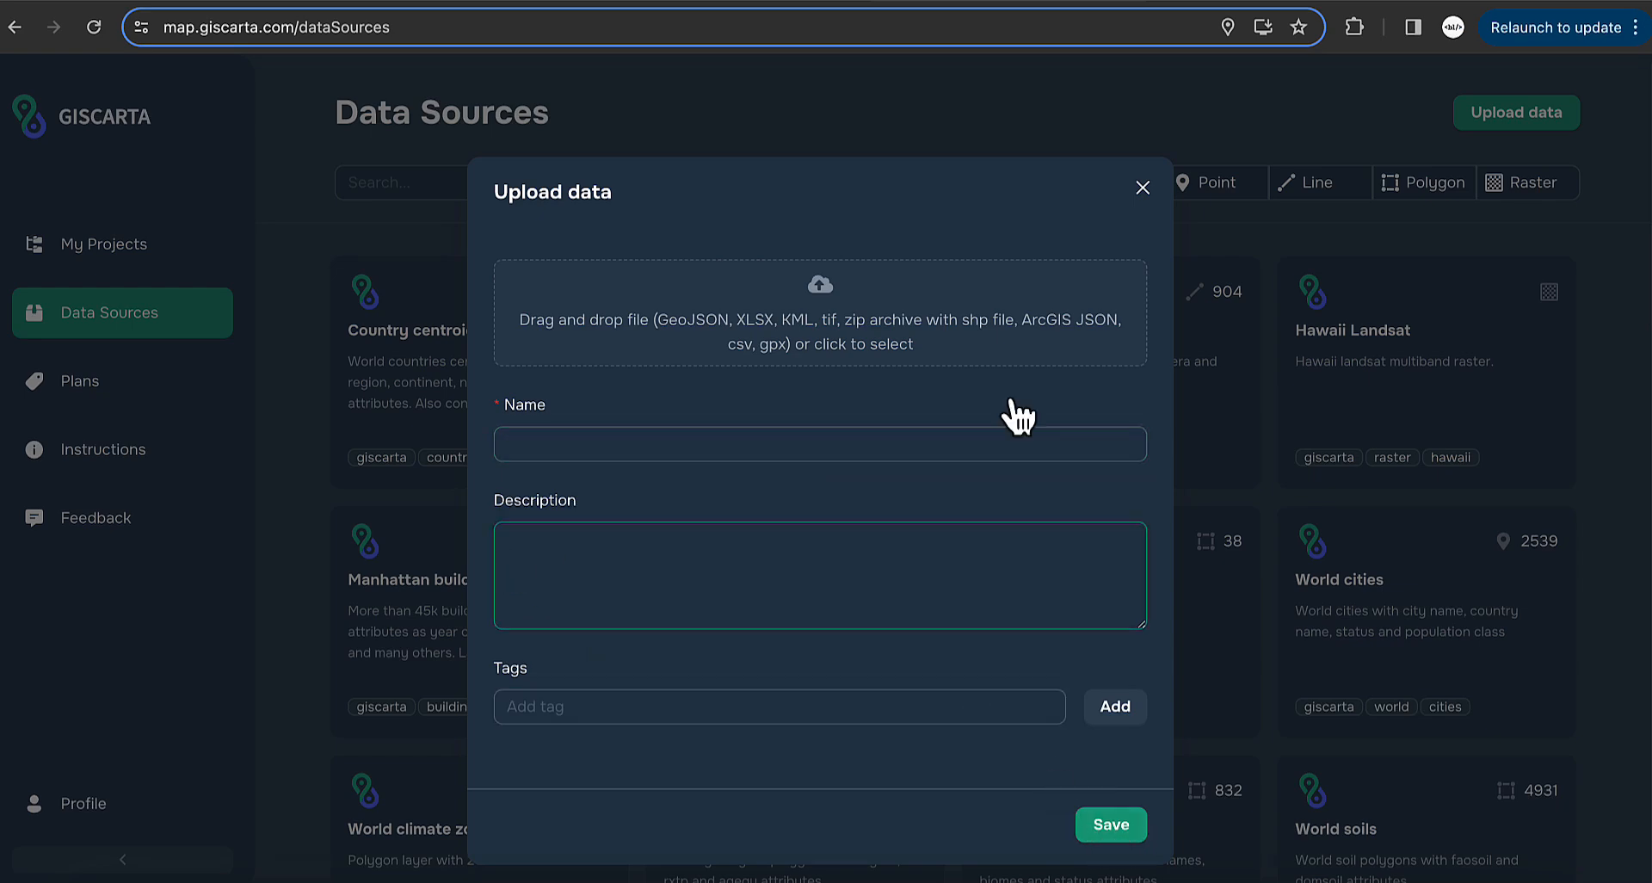
click(1143, 188)
click(157, 242)
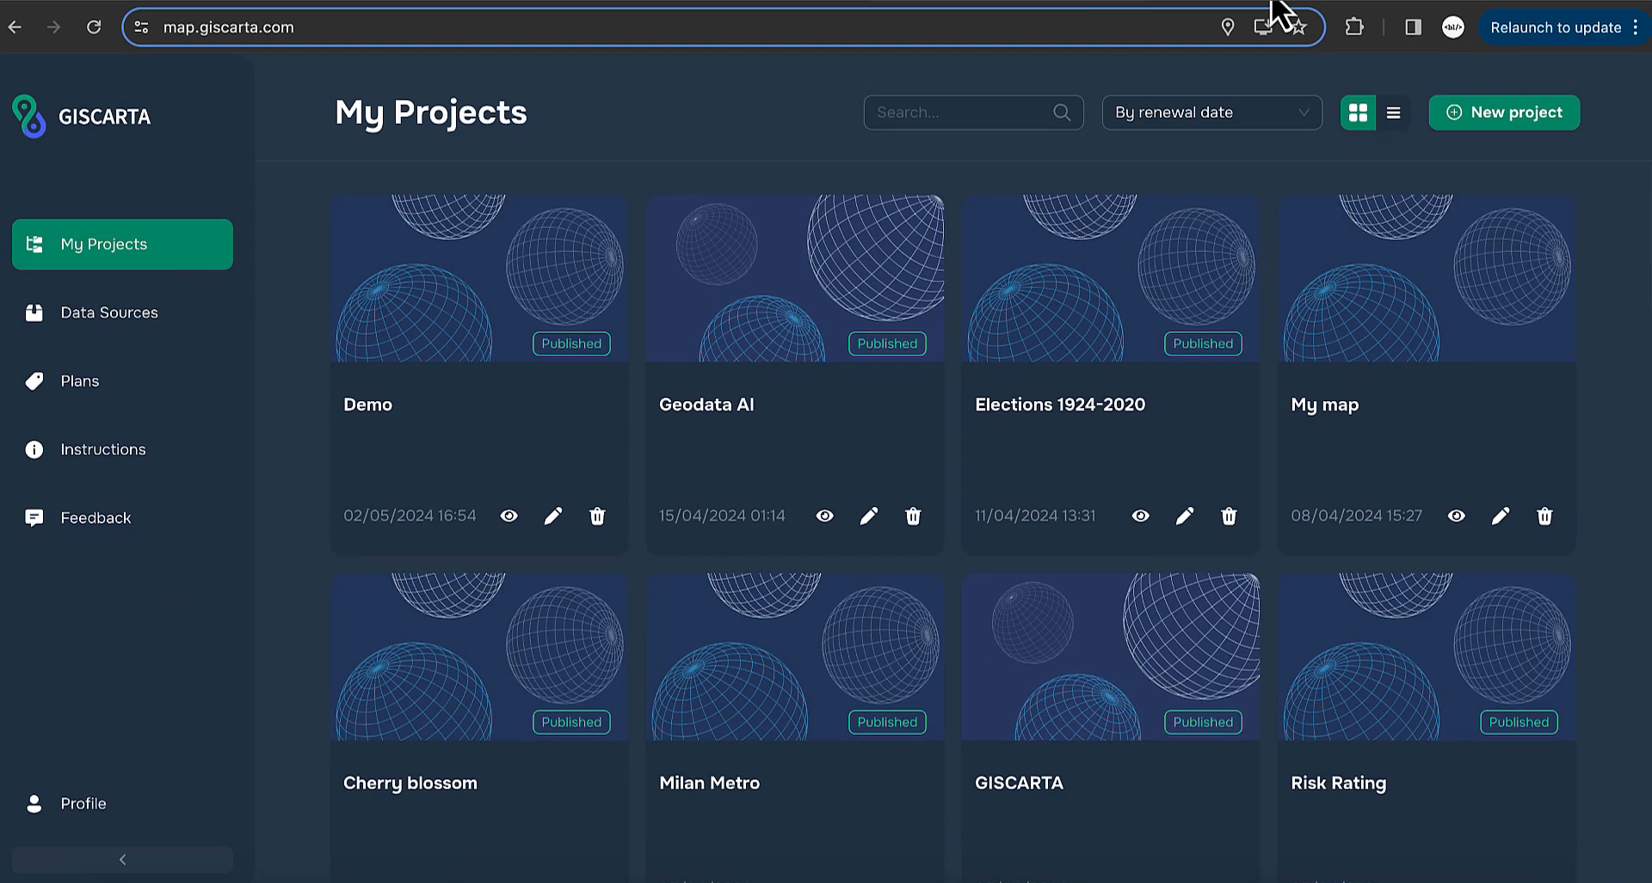
- Create a new project 'My map' and pan down over its empty world basemap
click(1494, 122)
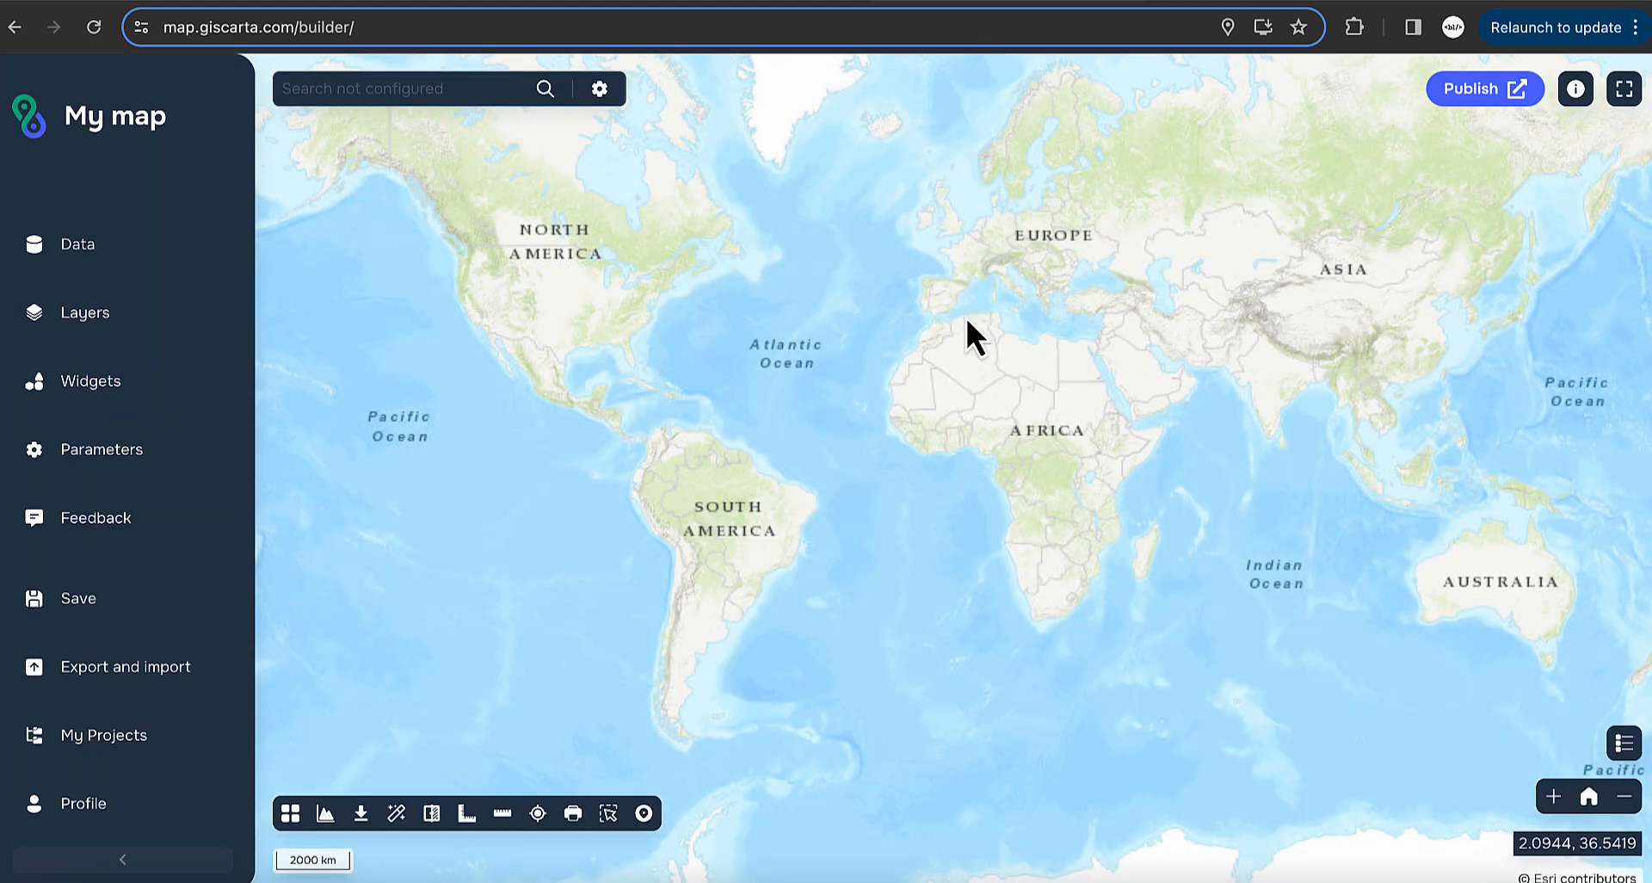
drag(948, 267, 954, 381)
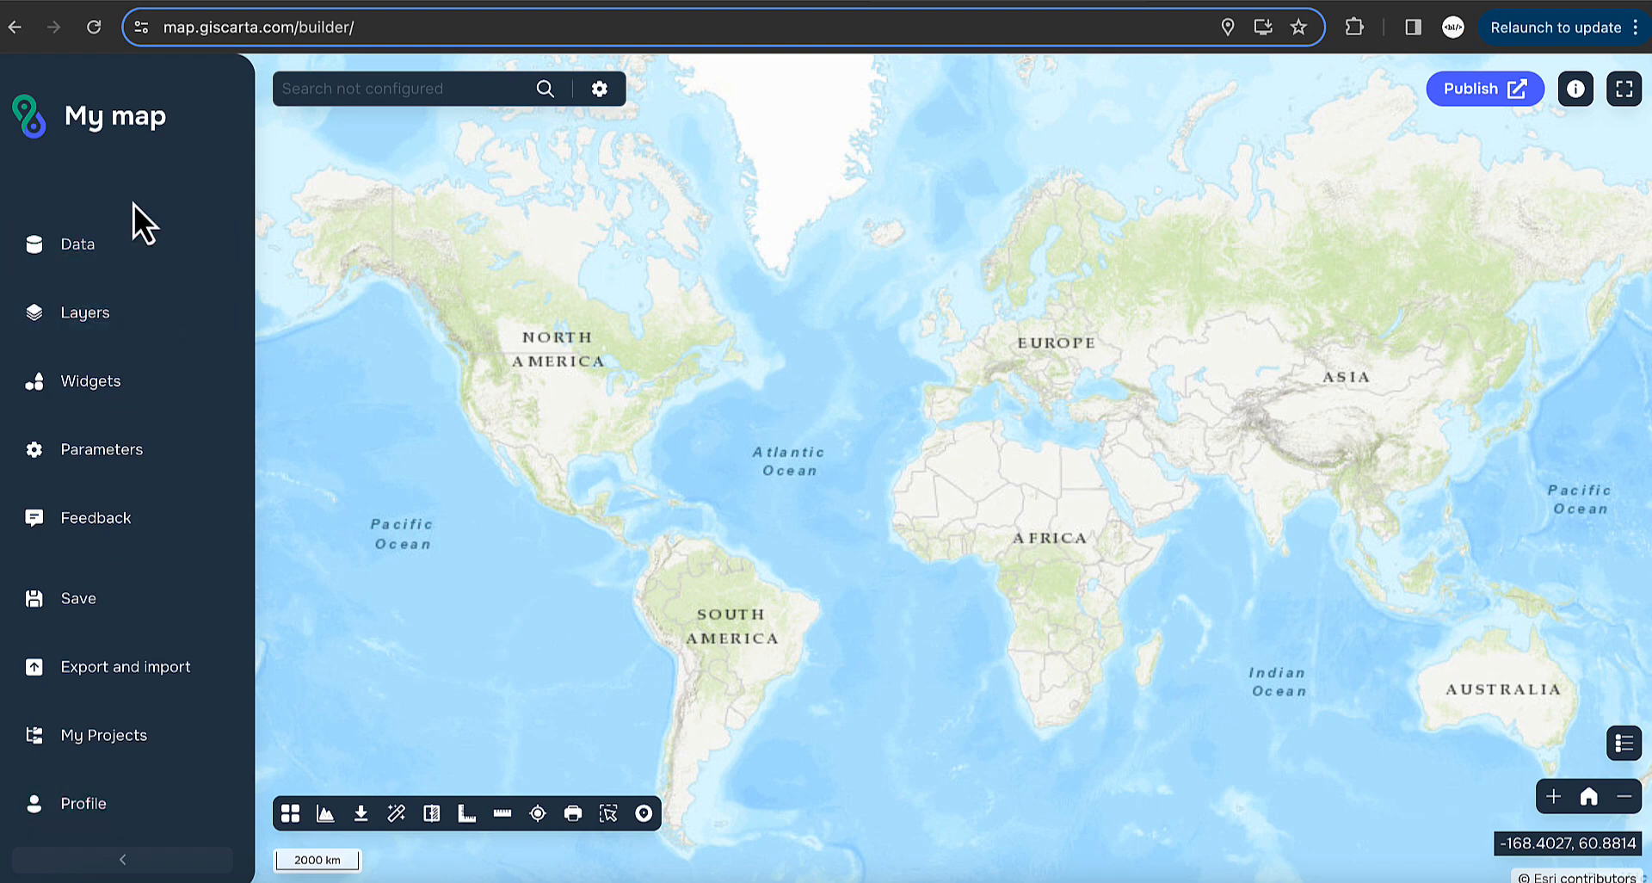
- Add the GisCarta Country centroids dataset to the map as a vector tile layer
click(159, 252)
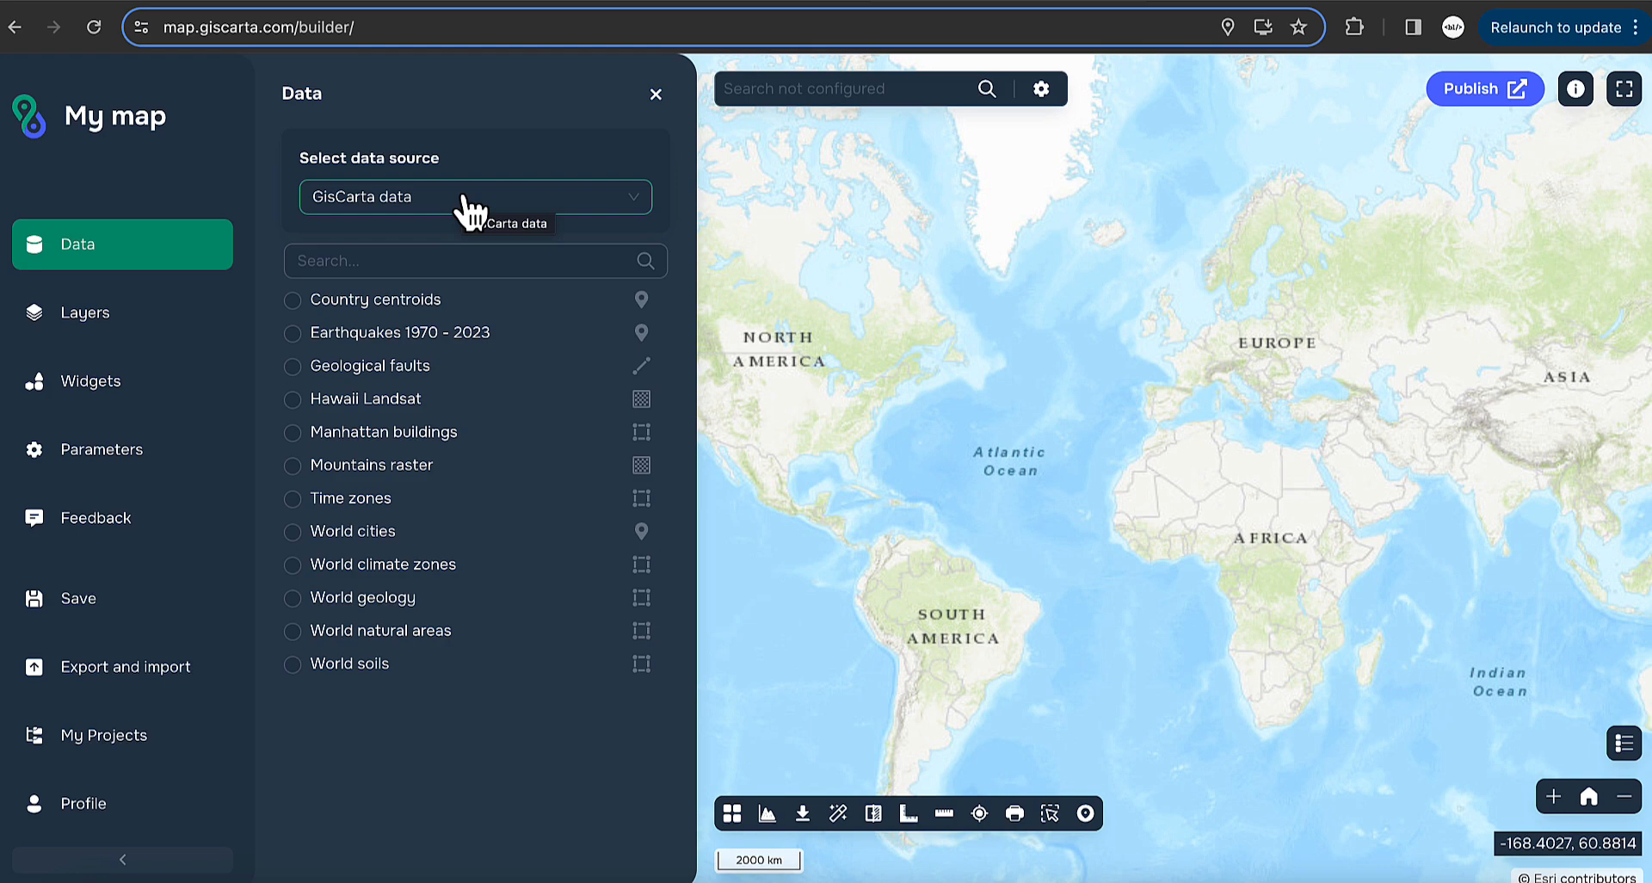
click(470, 212)
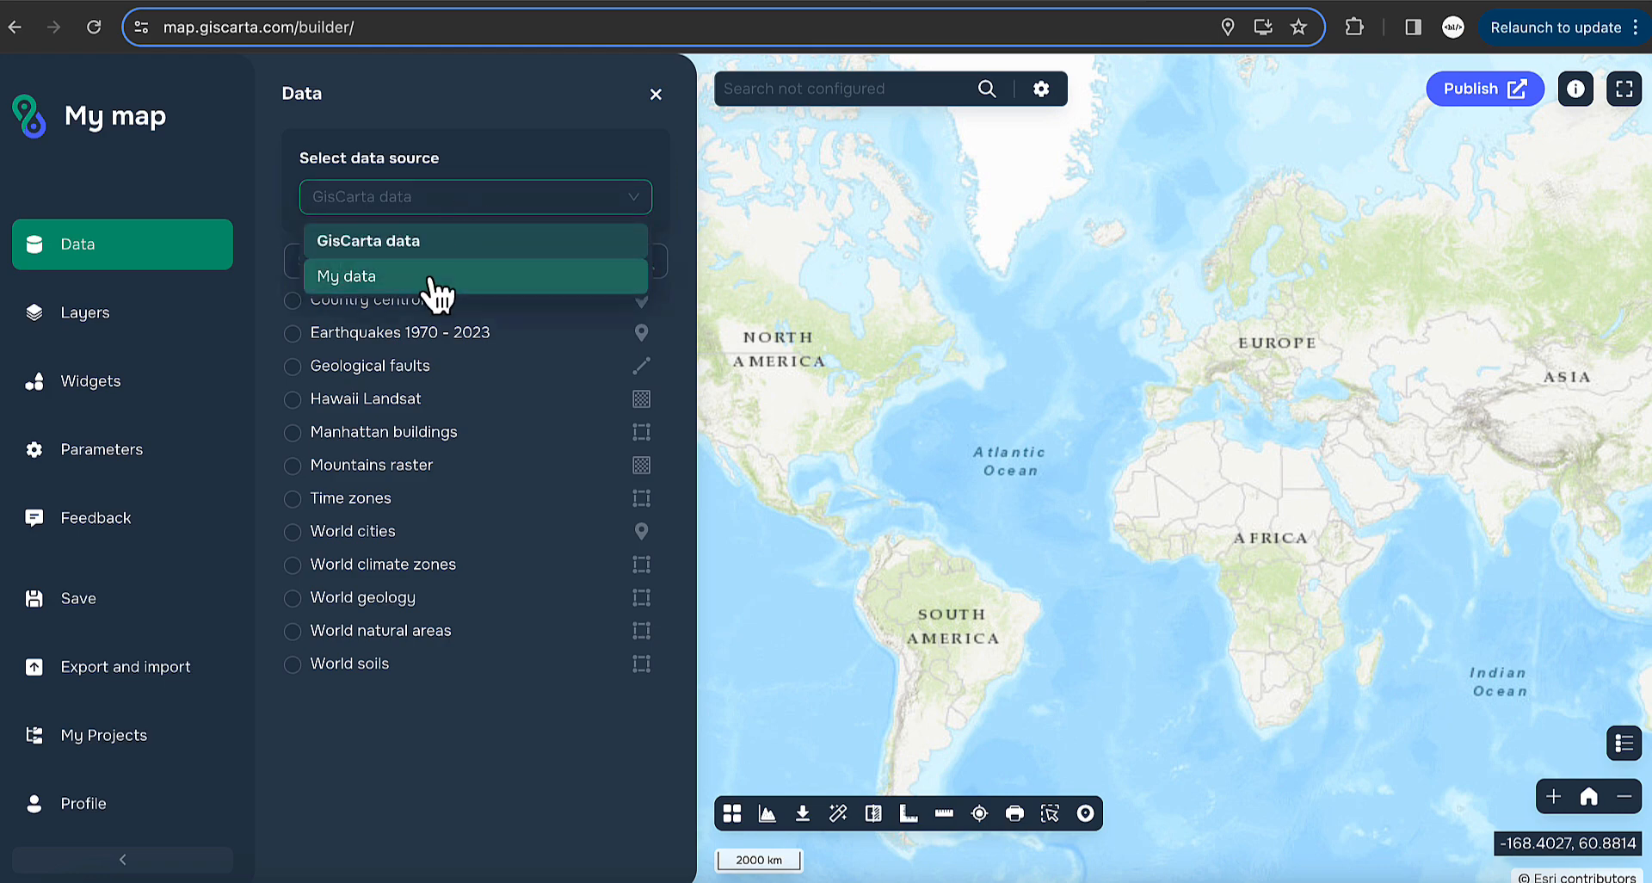
click(493, 152)
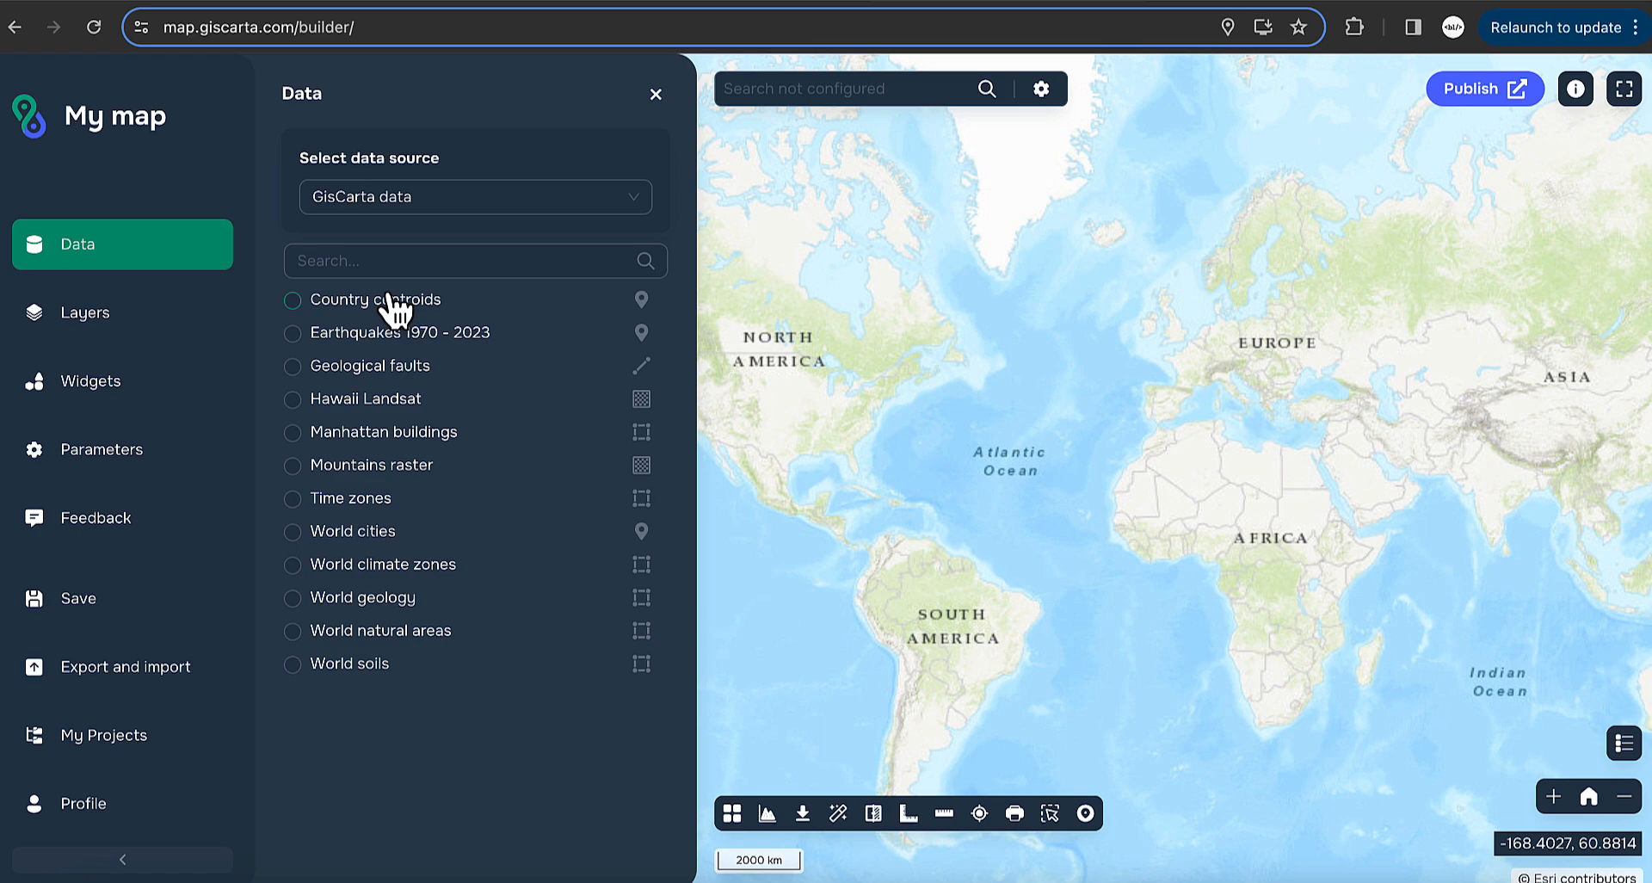
click(347, 299)
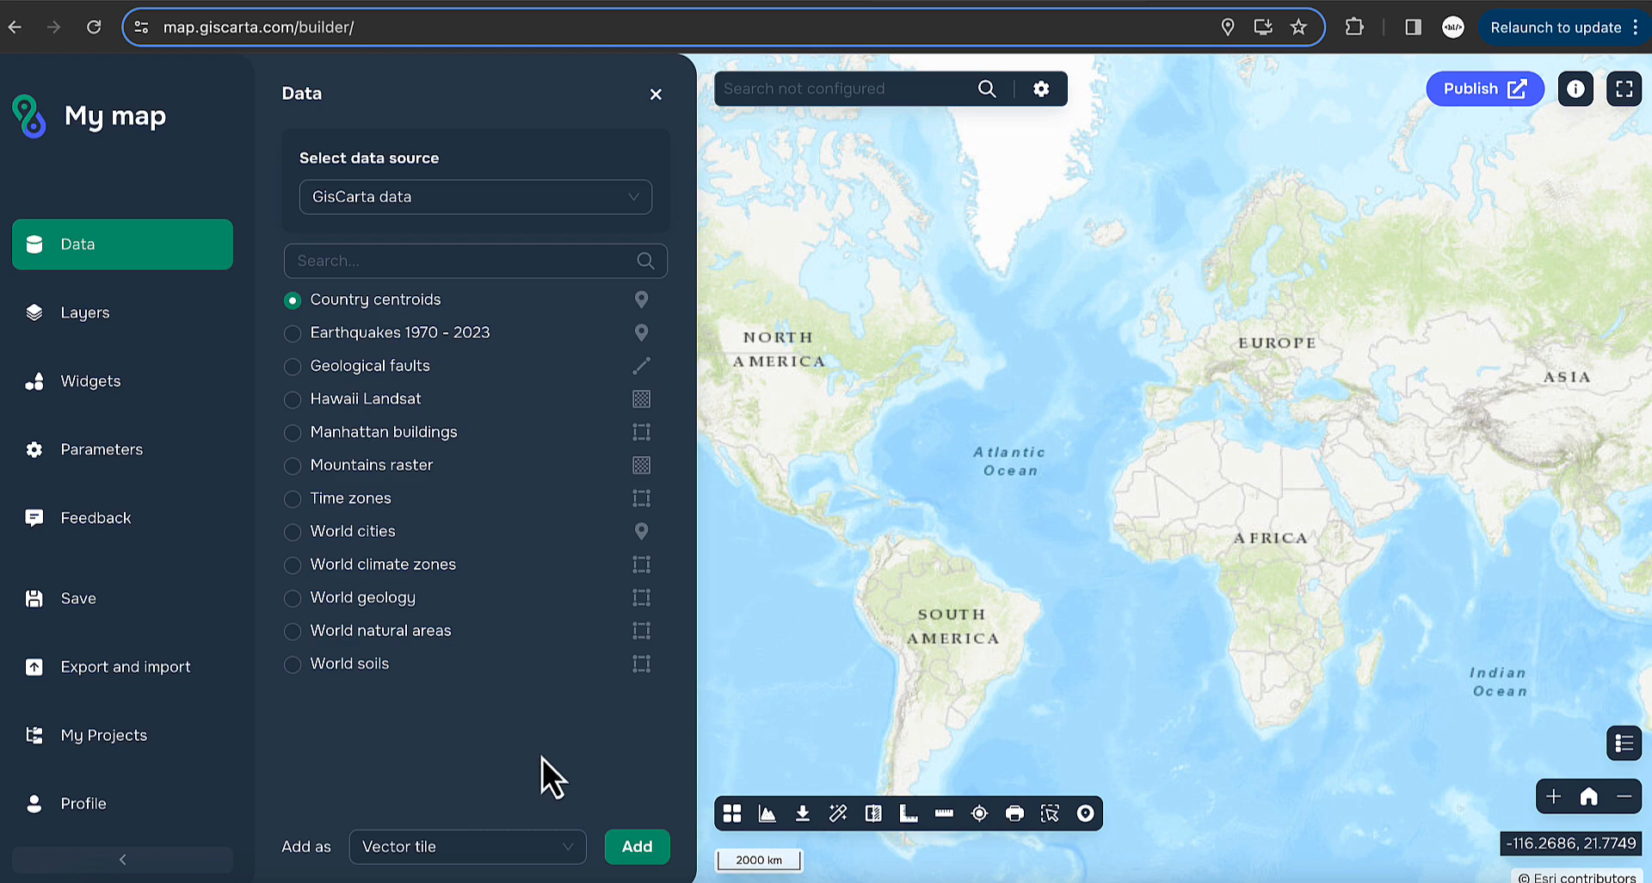
click(472, 860)
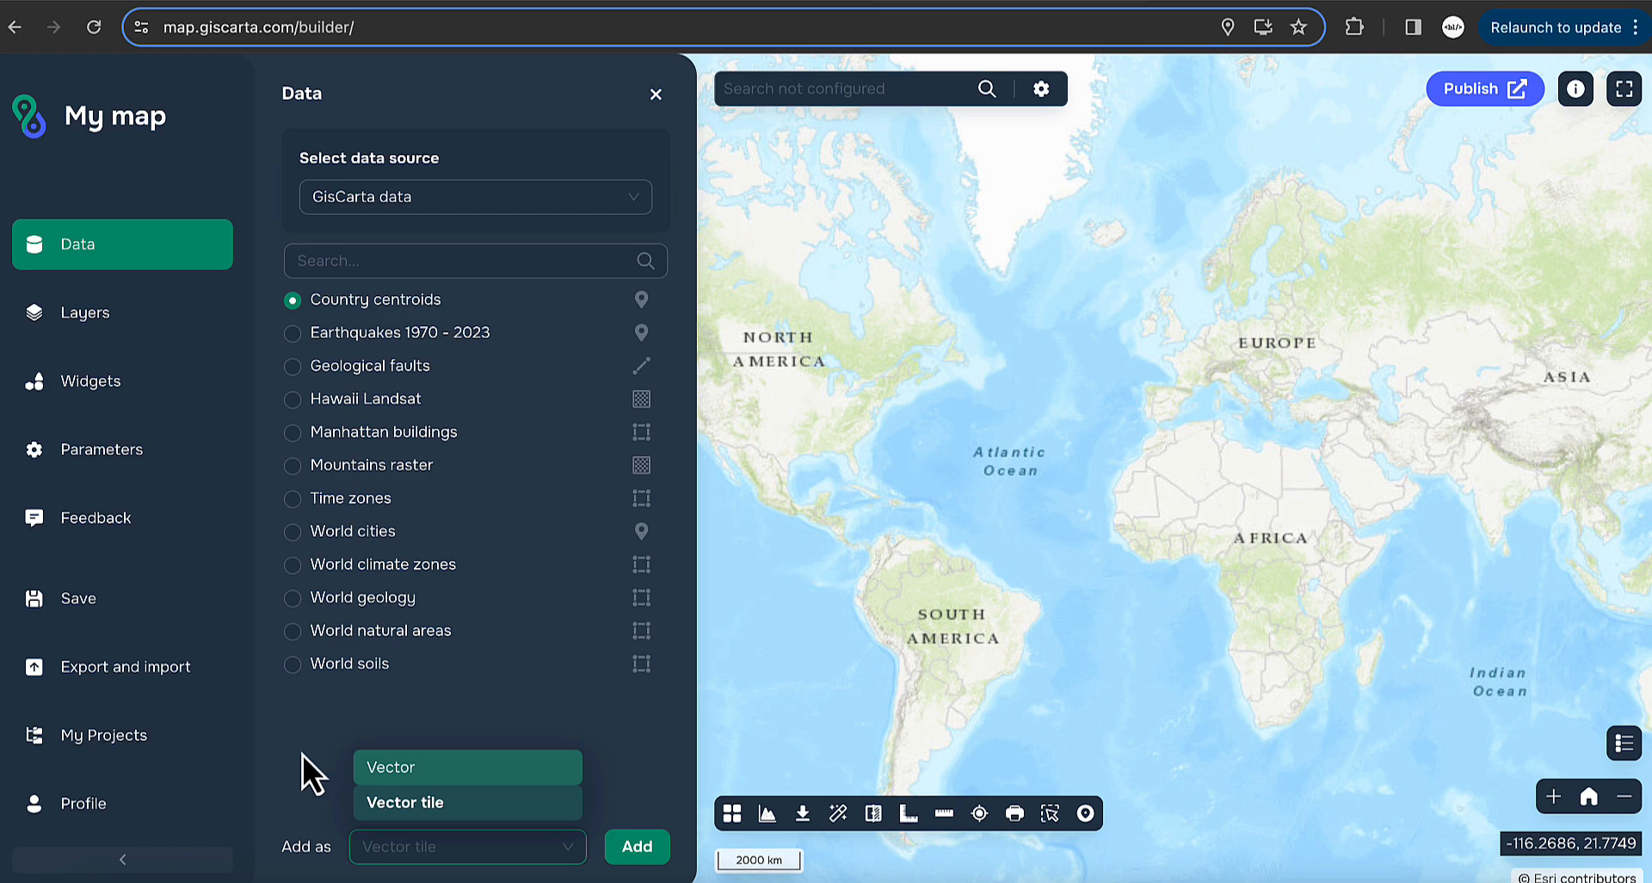
click(442, 809)
click(633, 848)
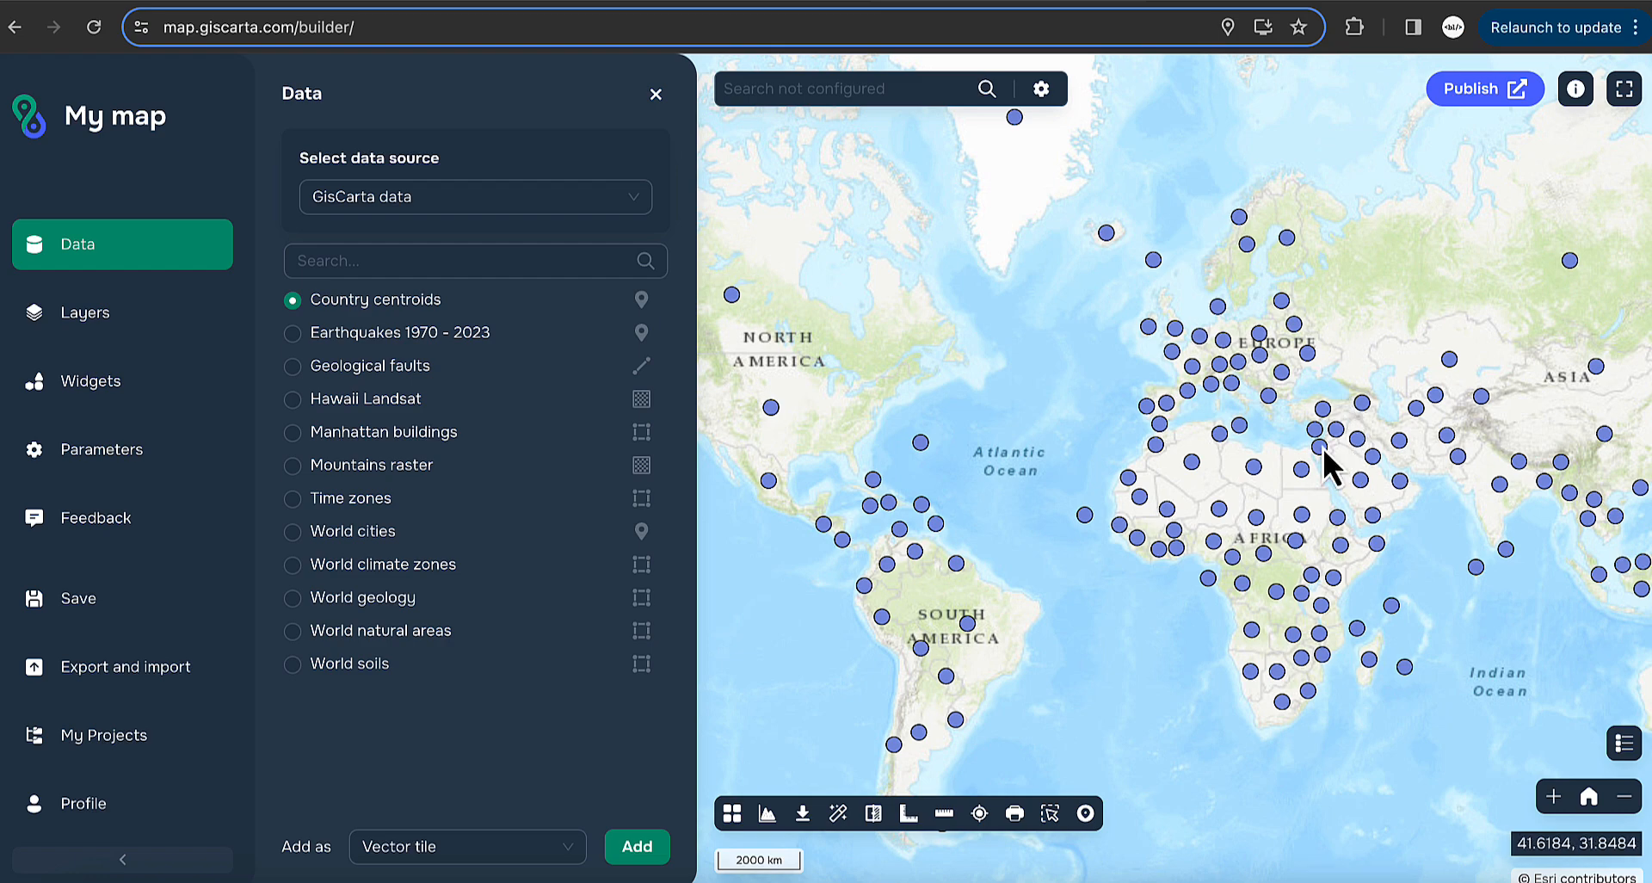
drag(1329, 458, 1144, 473)
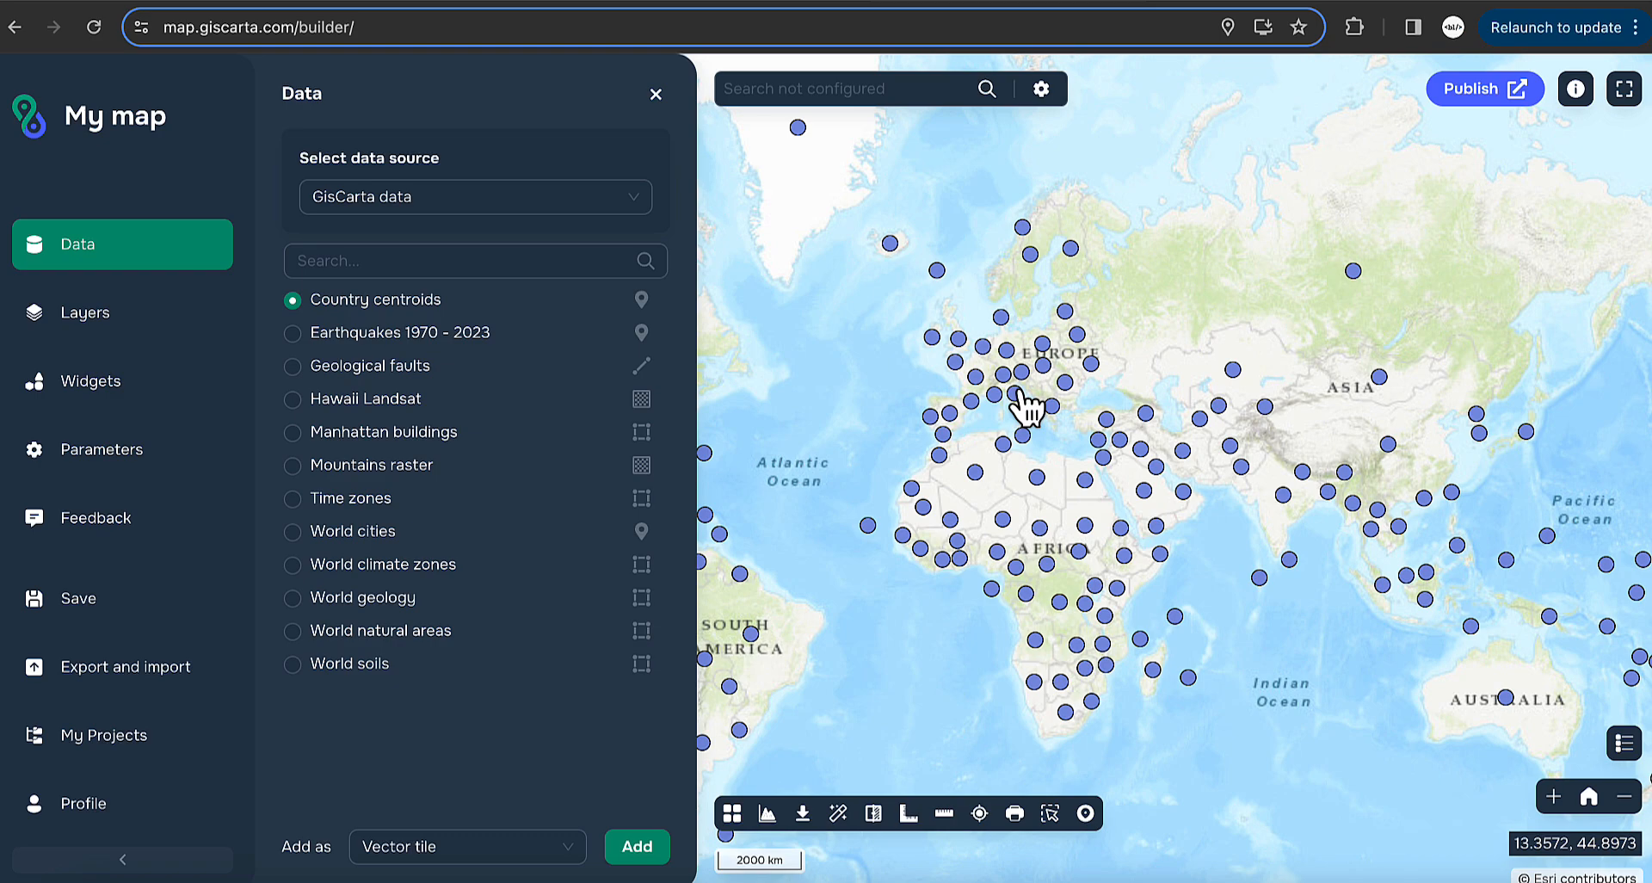
scroll(1018, 401, up, 2)
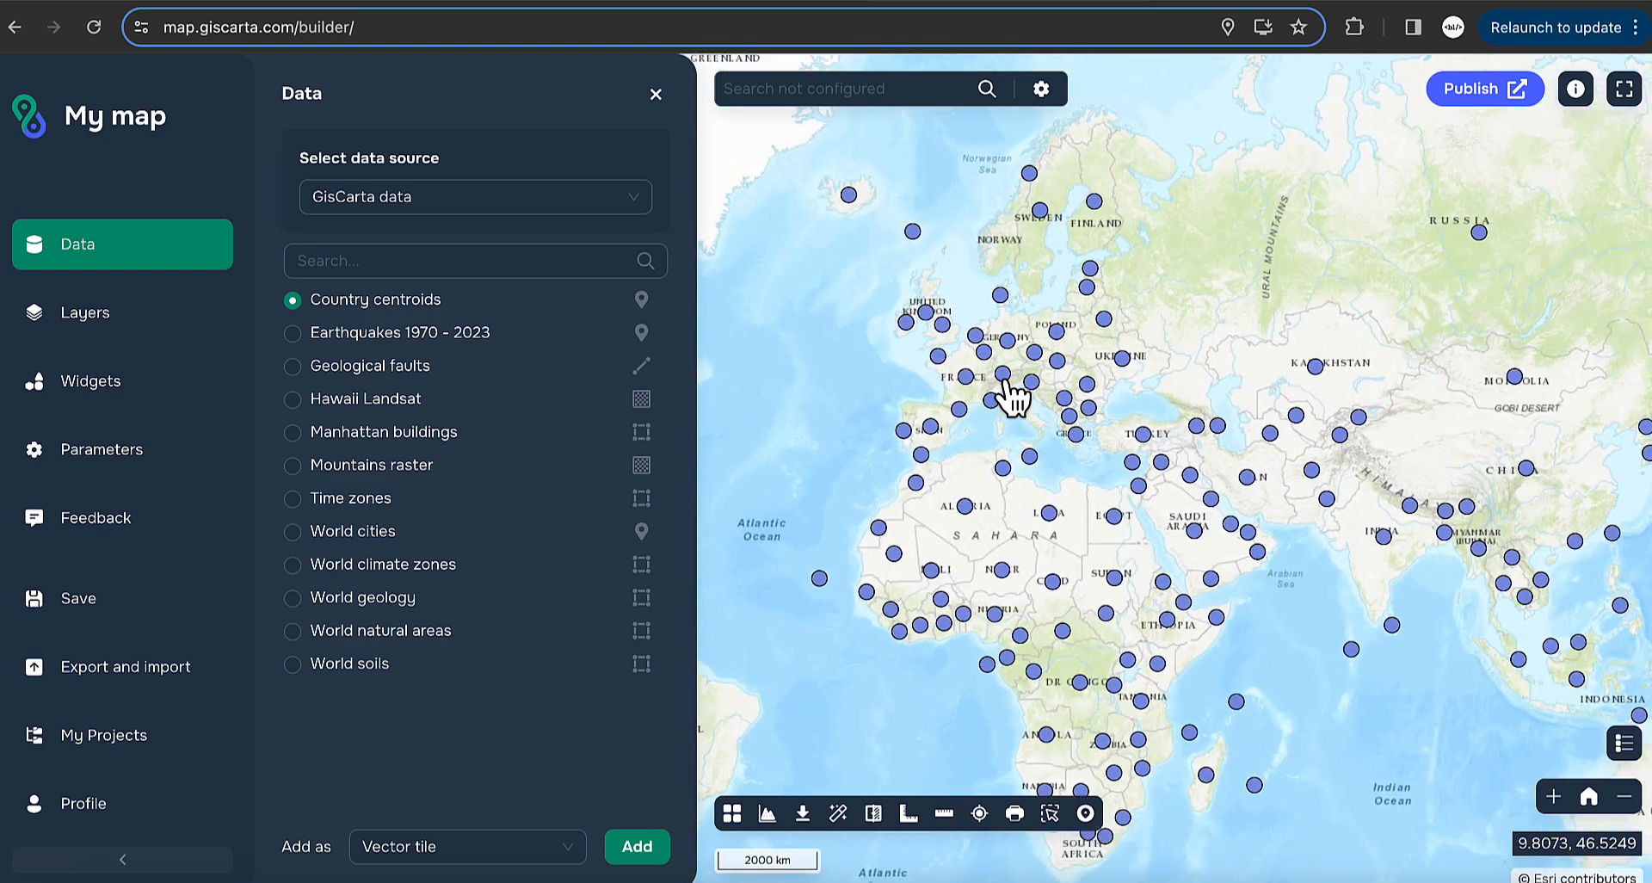
scroll(1012, 396, up, 2)
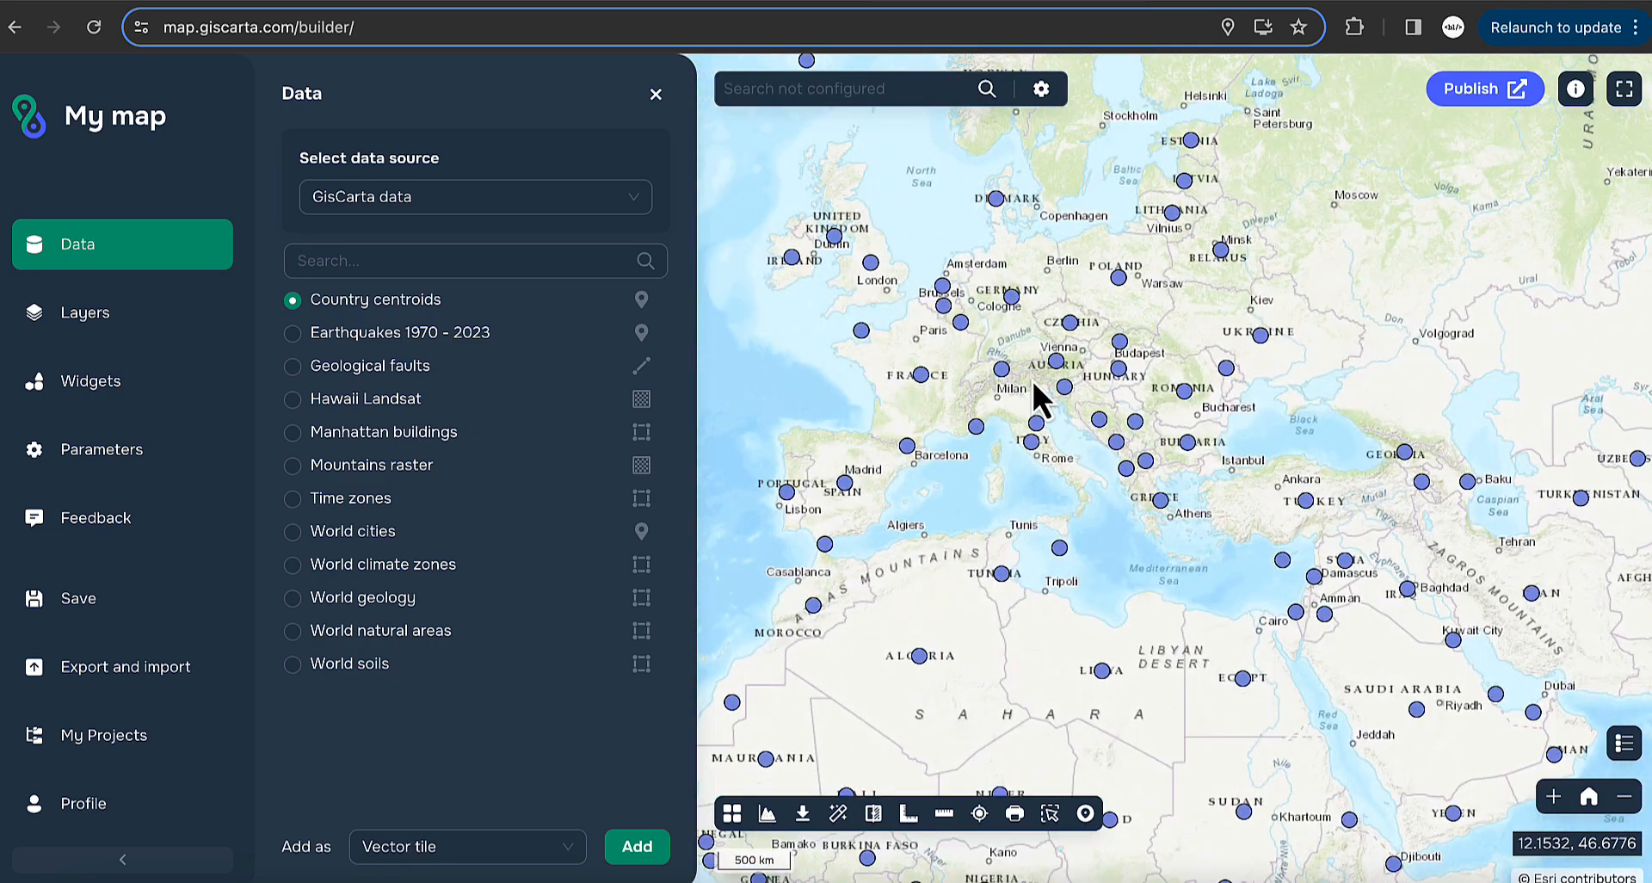
scroll(1033, 380, up, 2)
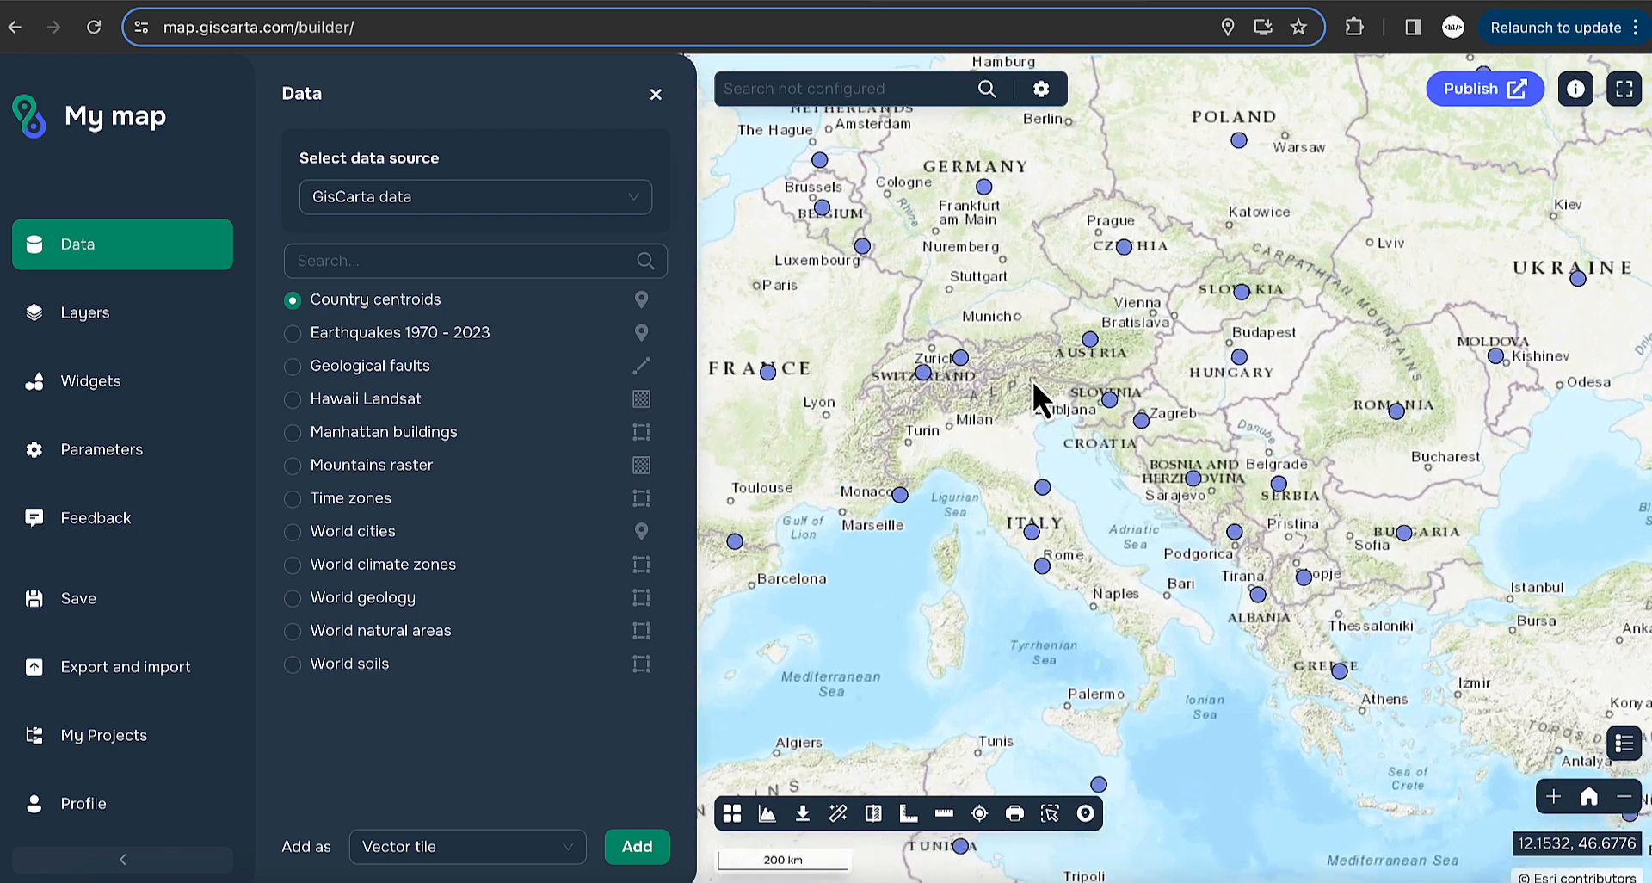
scroll(1033, 380, down, 2)
scroll(1032, 380, down, 3)
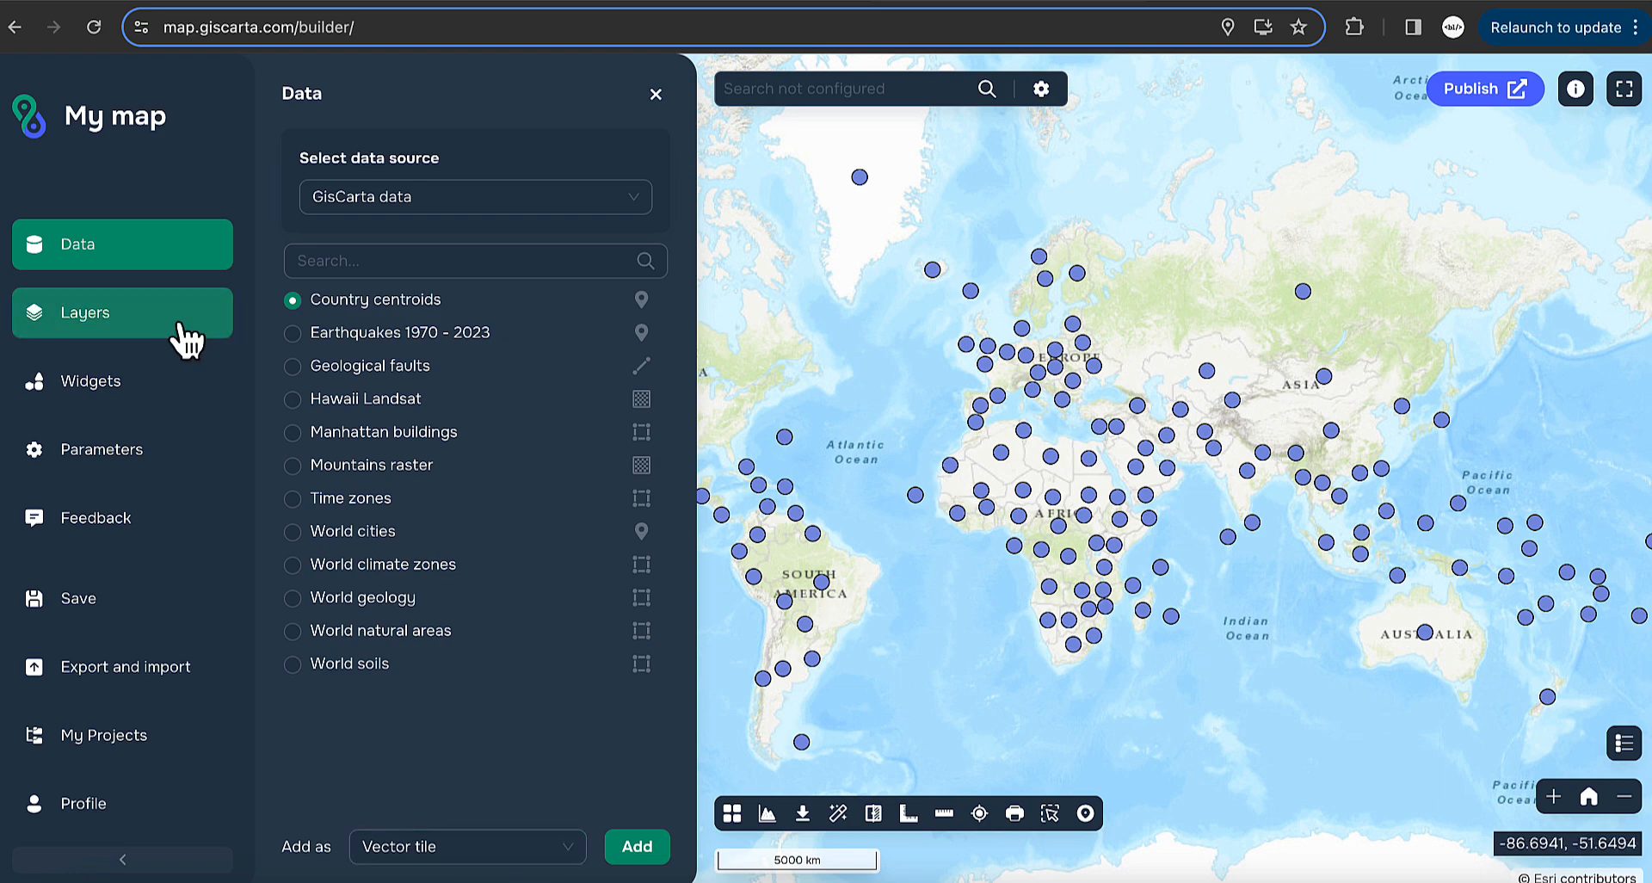
- Add Country centroids to the map a second time as plain Vector data
click(469, 850)
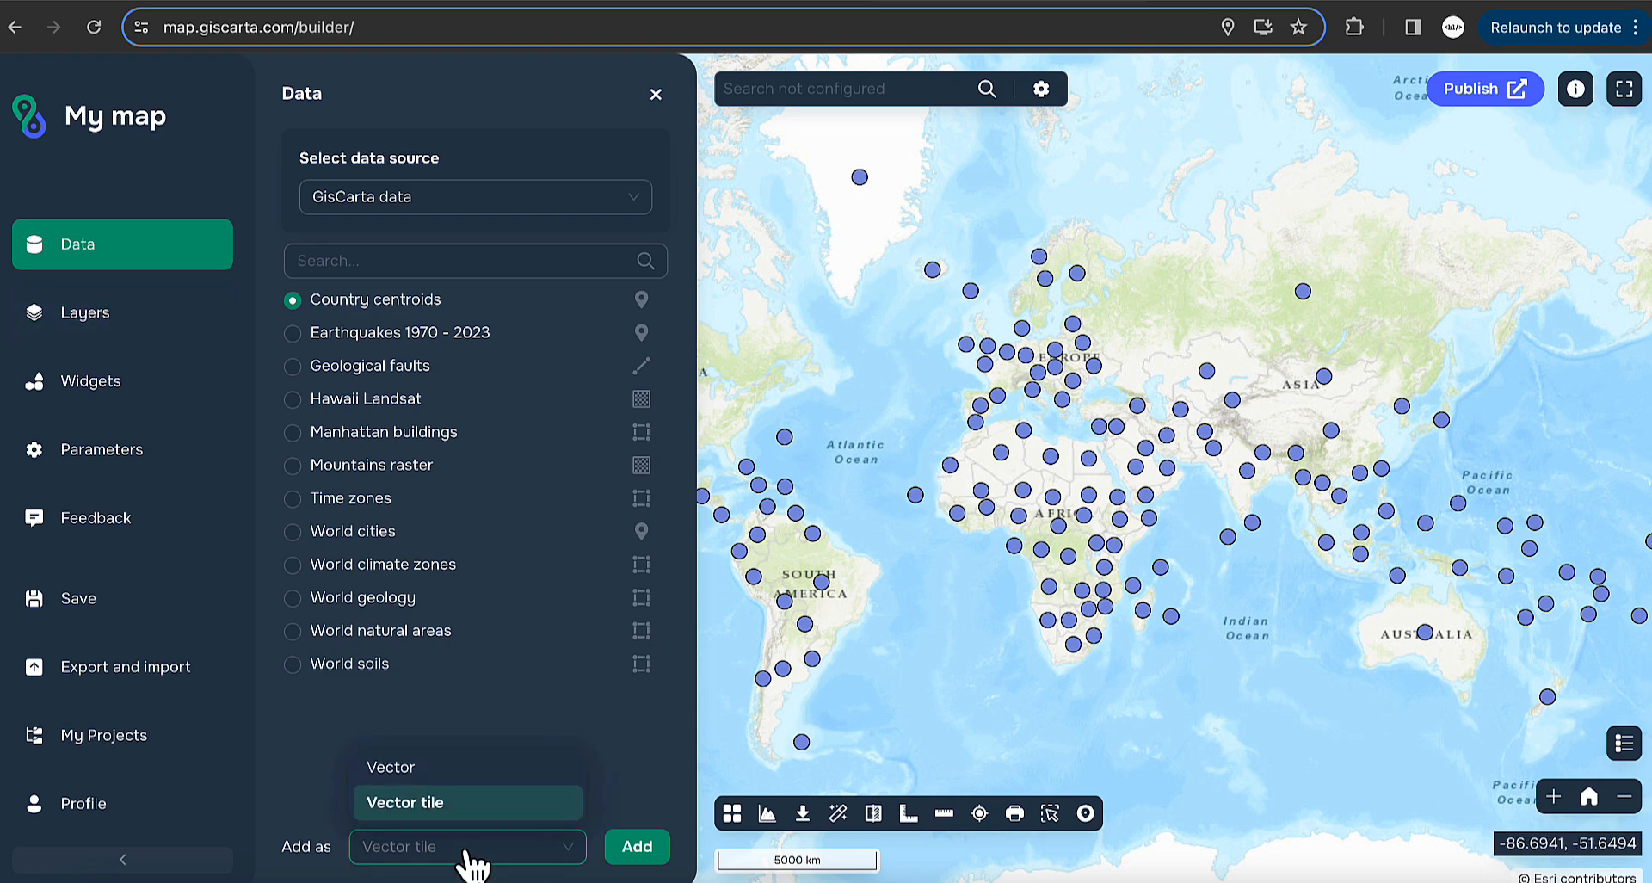
click(437, 771)
click(637, 846)
- Hide the second Country centroids layer in the Layers list, then zoom and re-centre the map
click(111, 318)
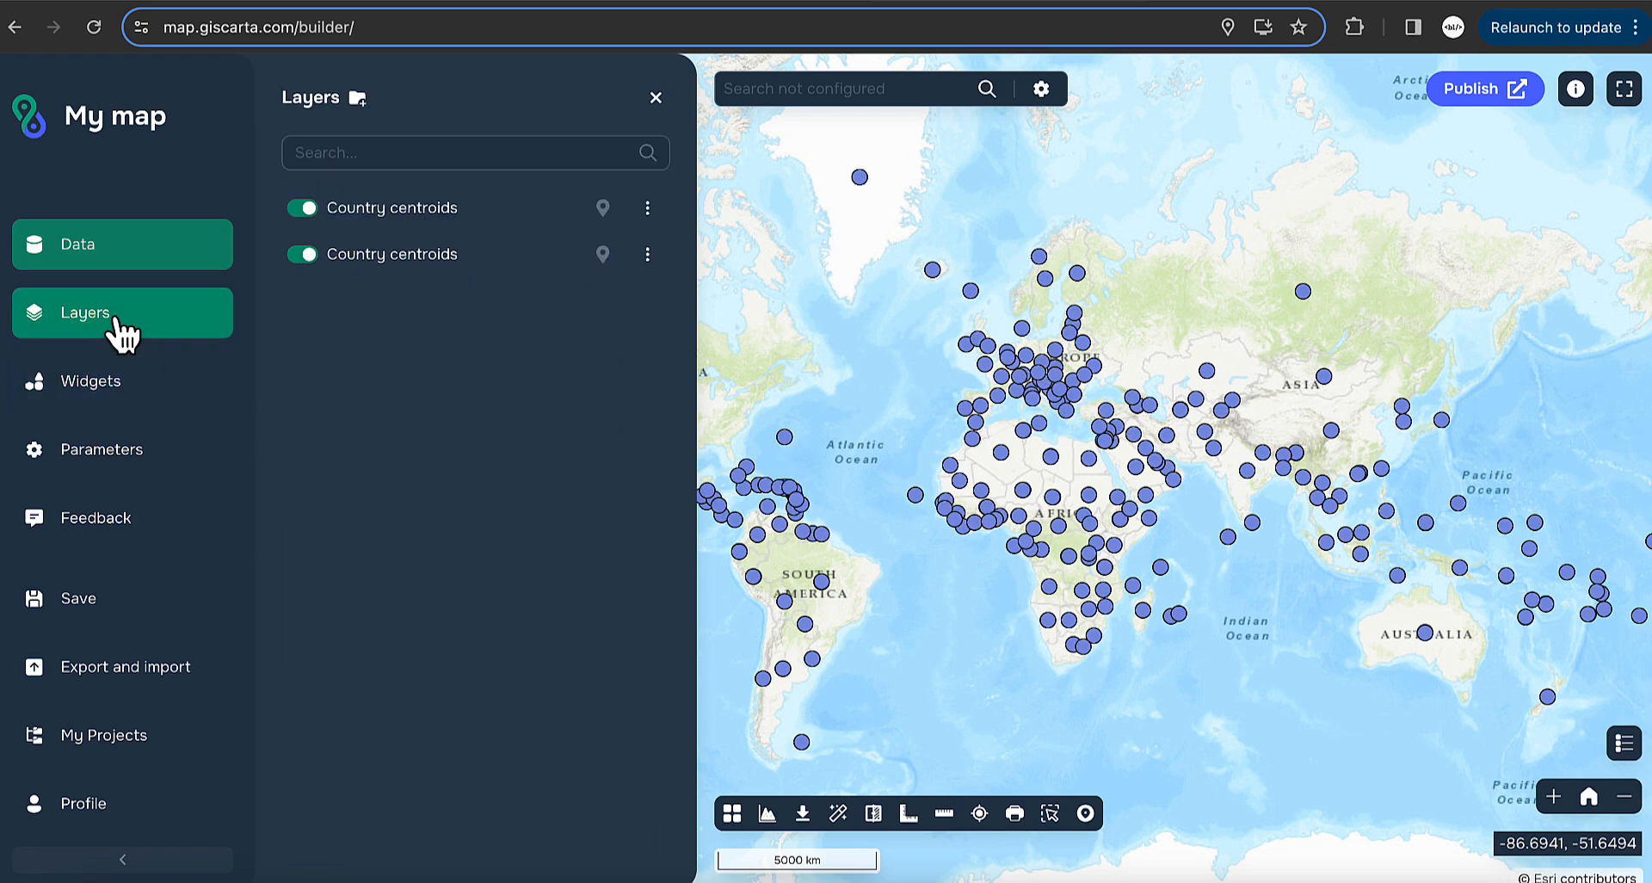
click(302, 255)
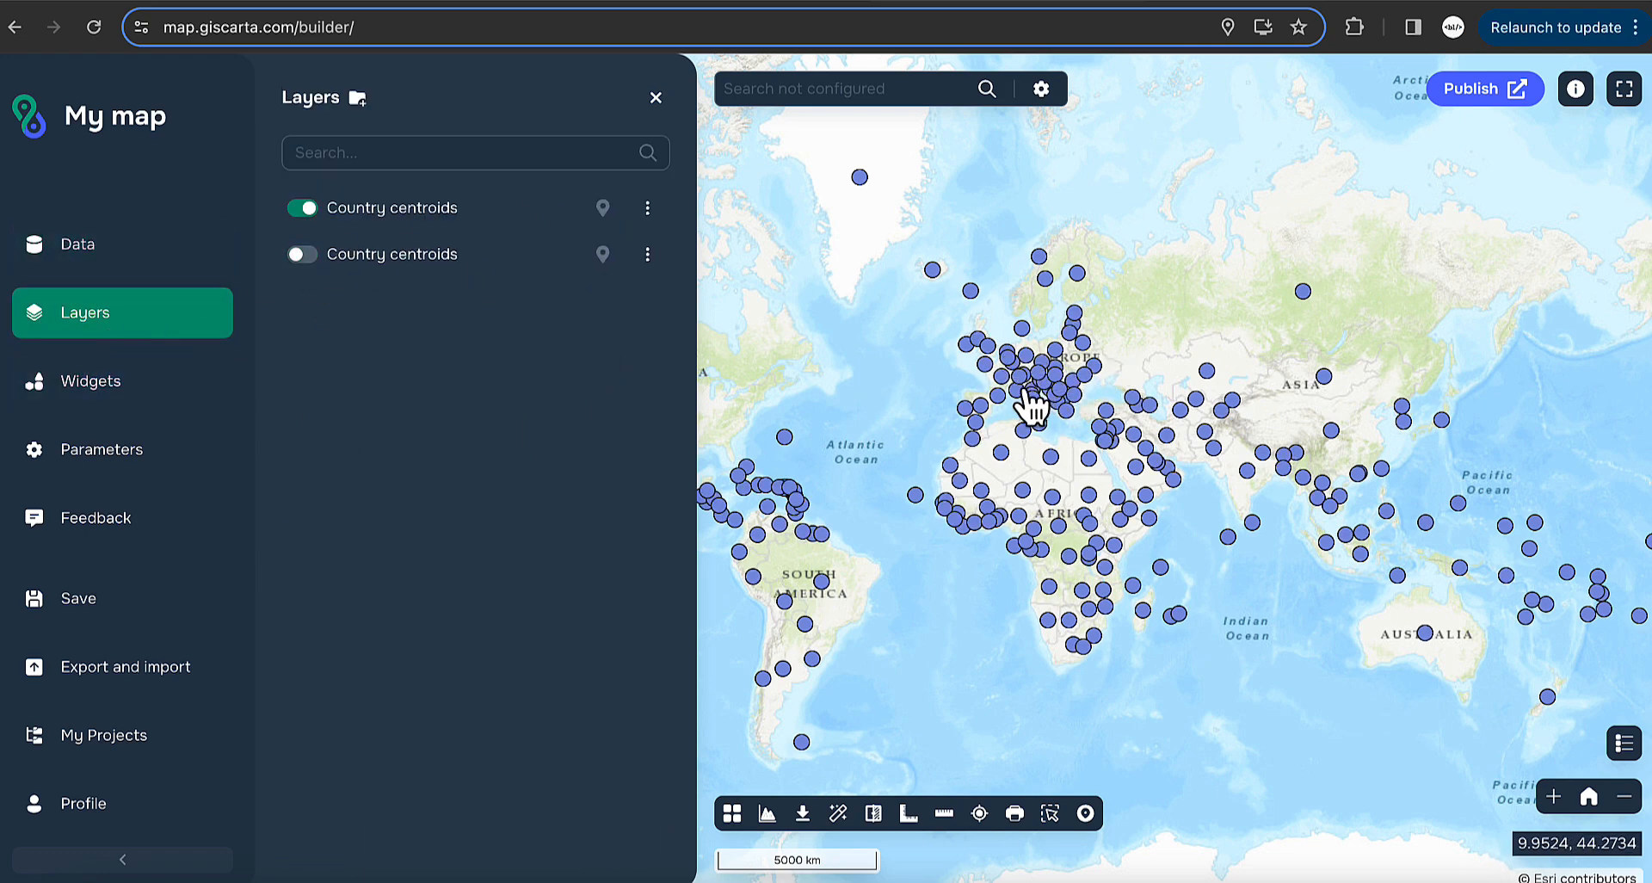
scroll(1030, 405, up, 2)
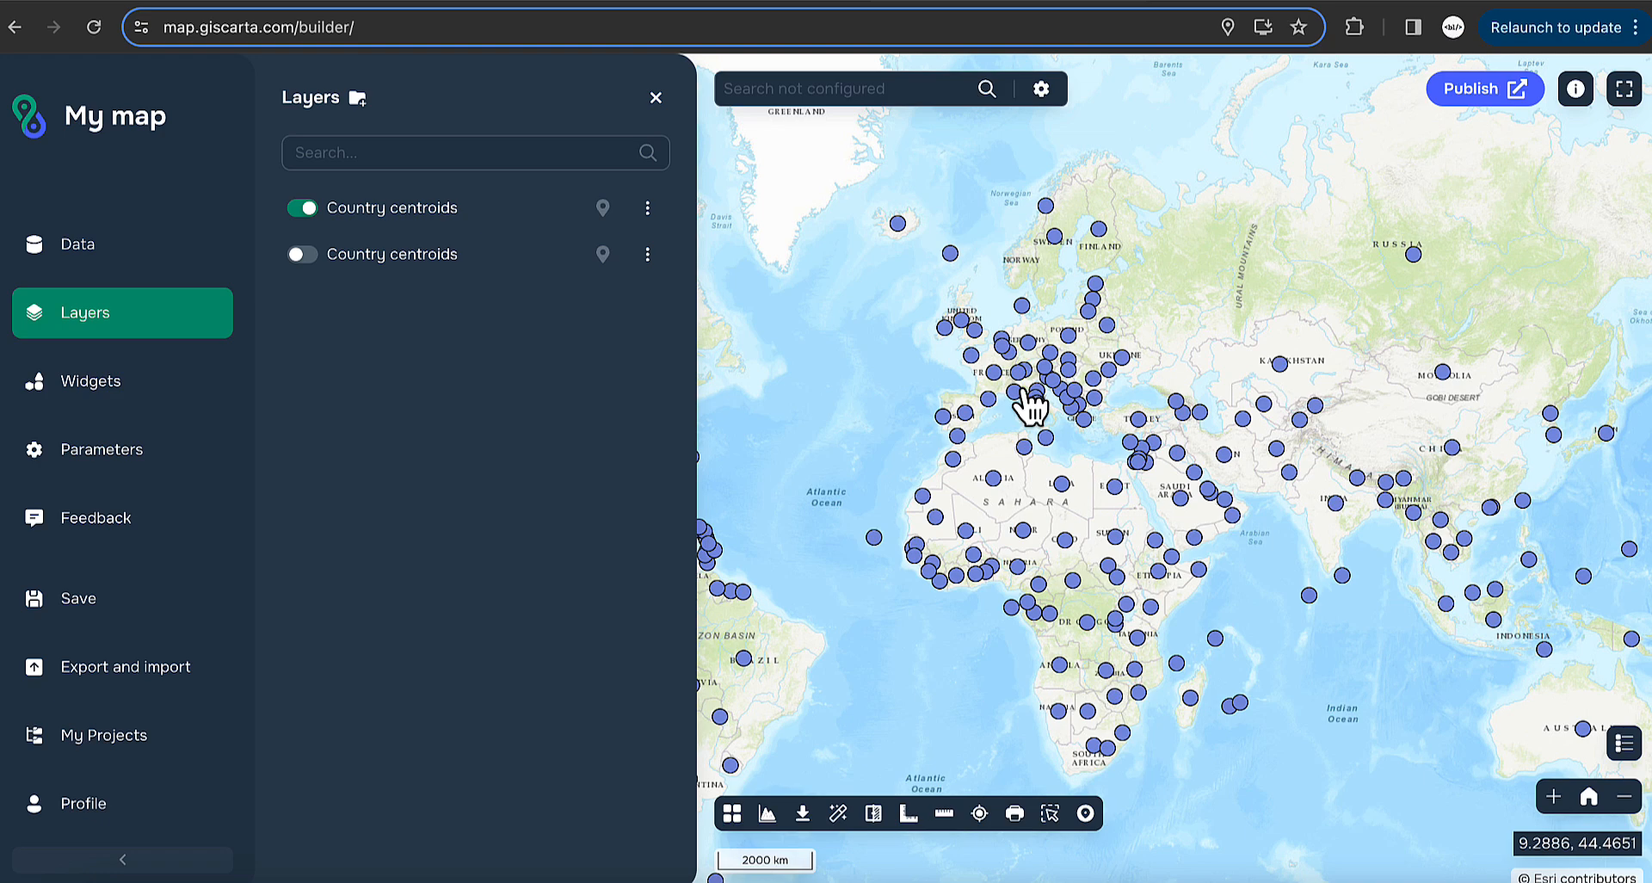
scroll(1080, 409, up, 1)
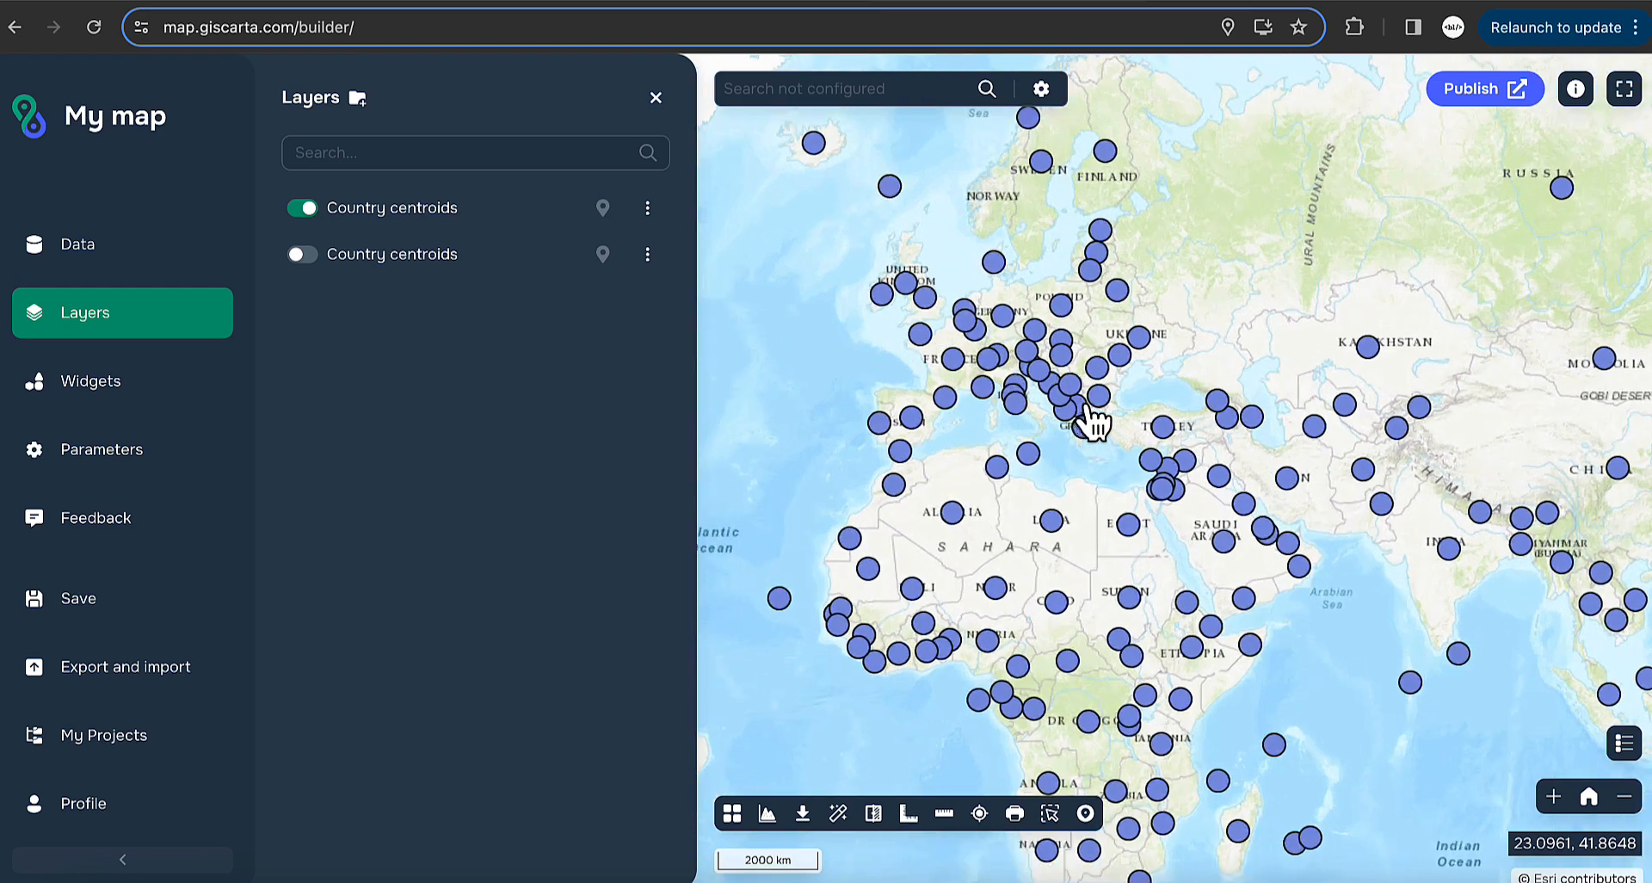
scroll(1007, 368, down, 3)
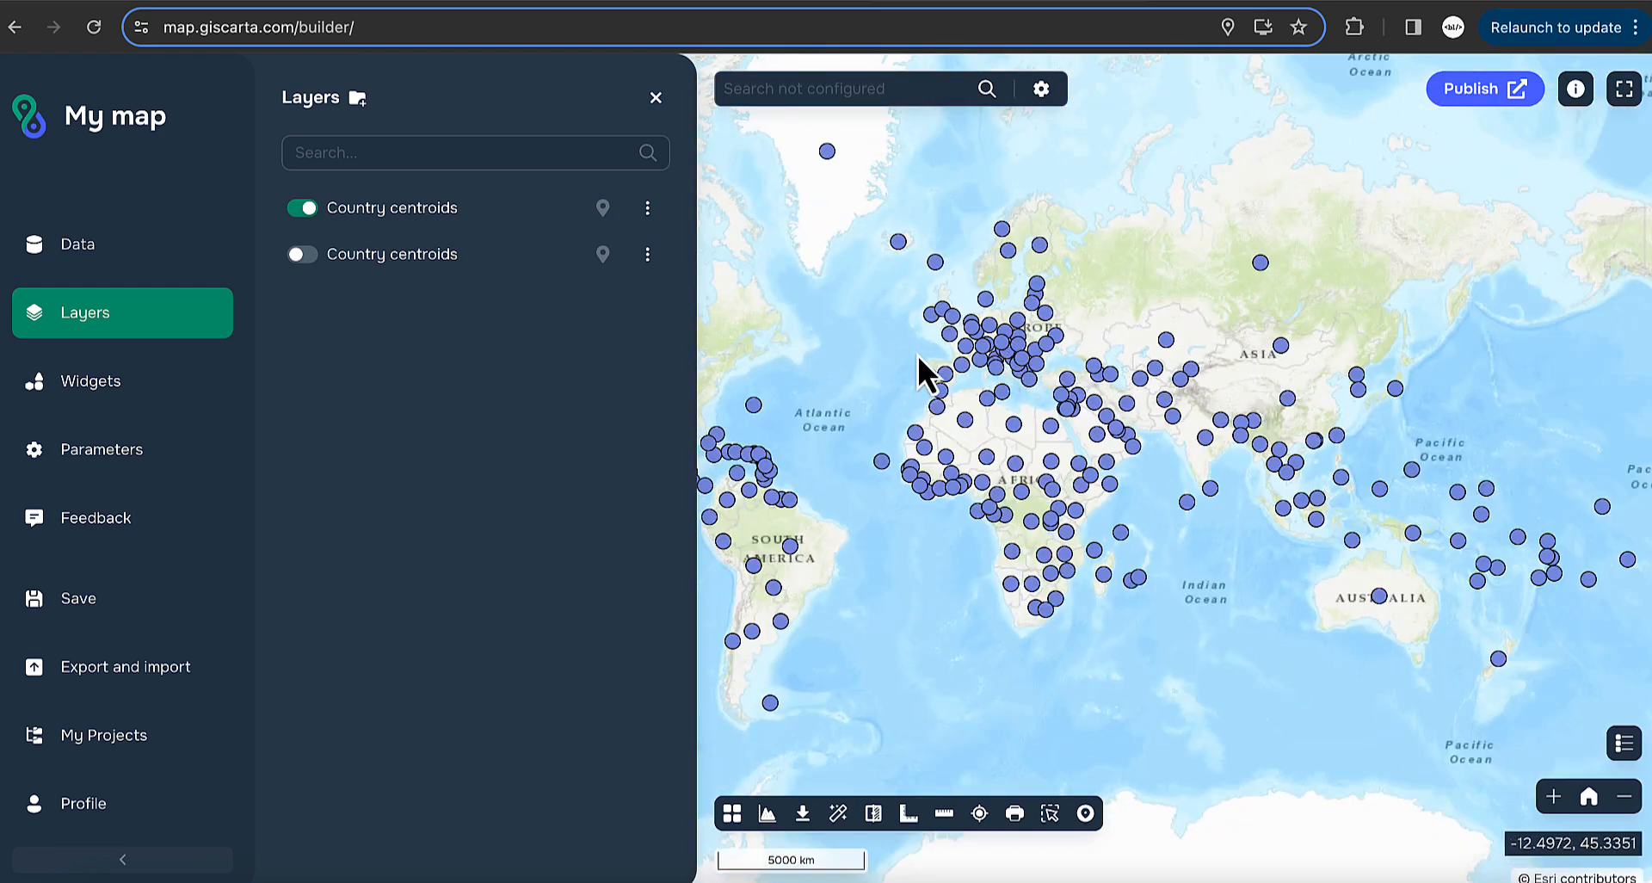
drag(921, 368, 1110, 344)
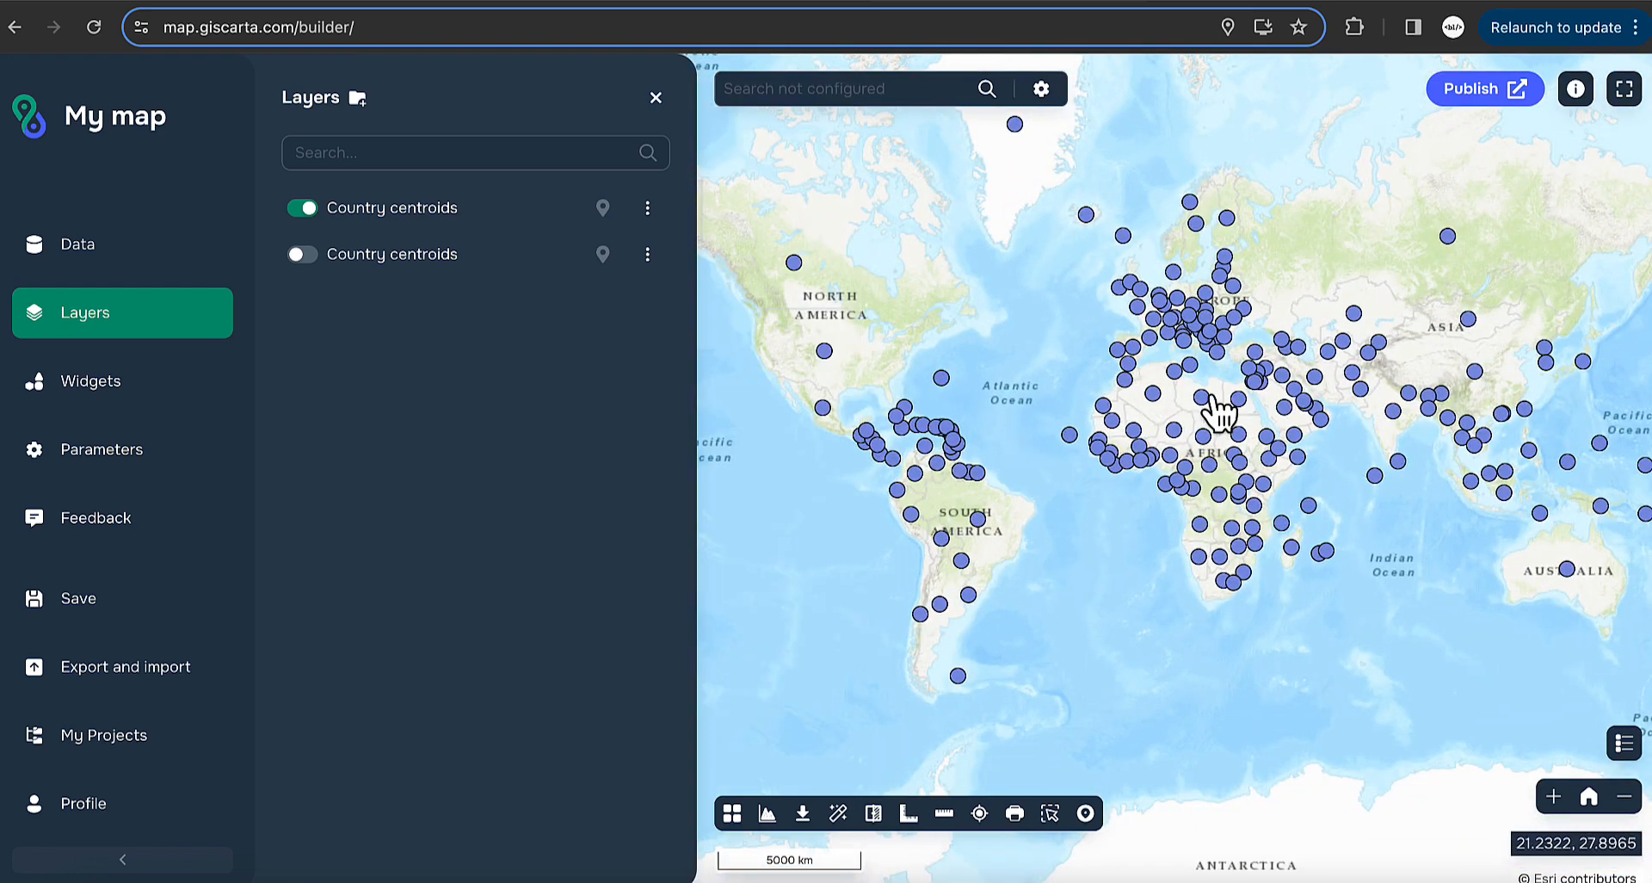
drag(1217, 412, 1110, 452)
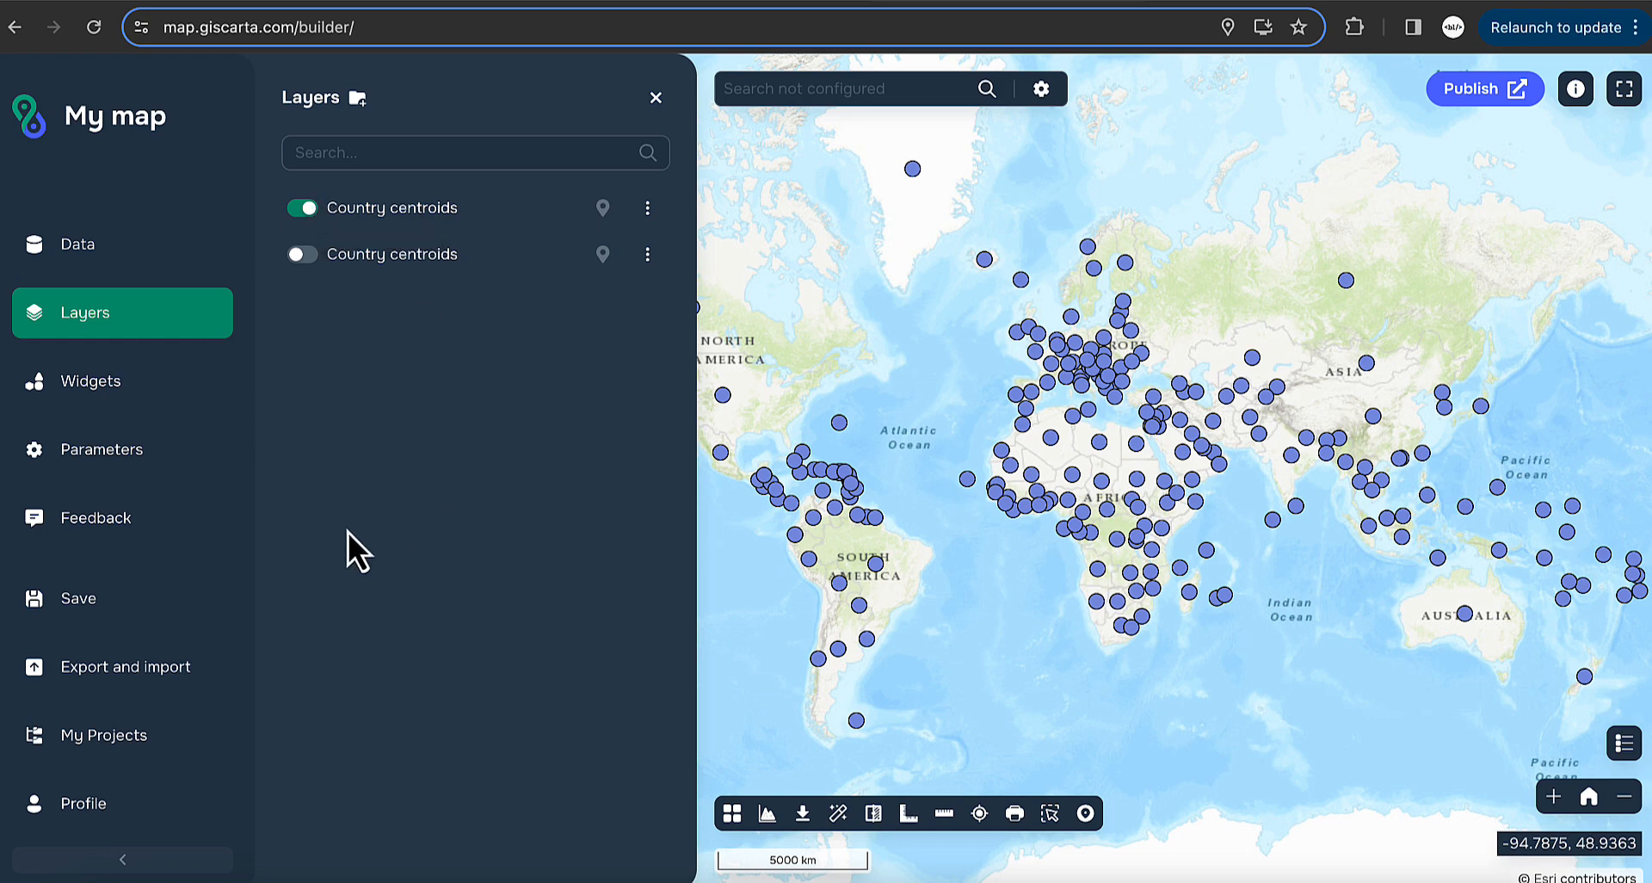
click(648, 211)
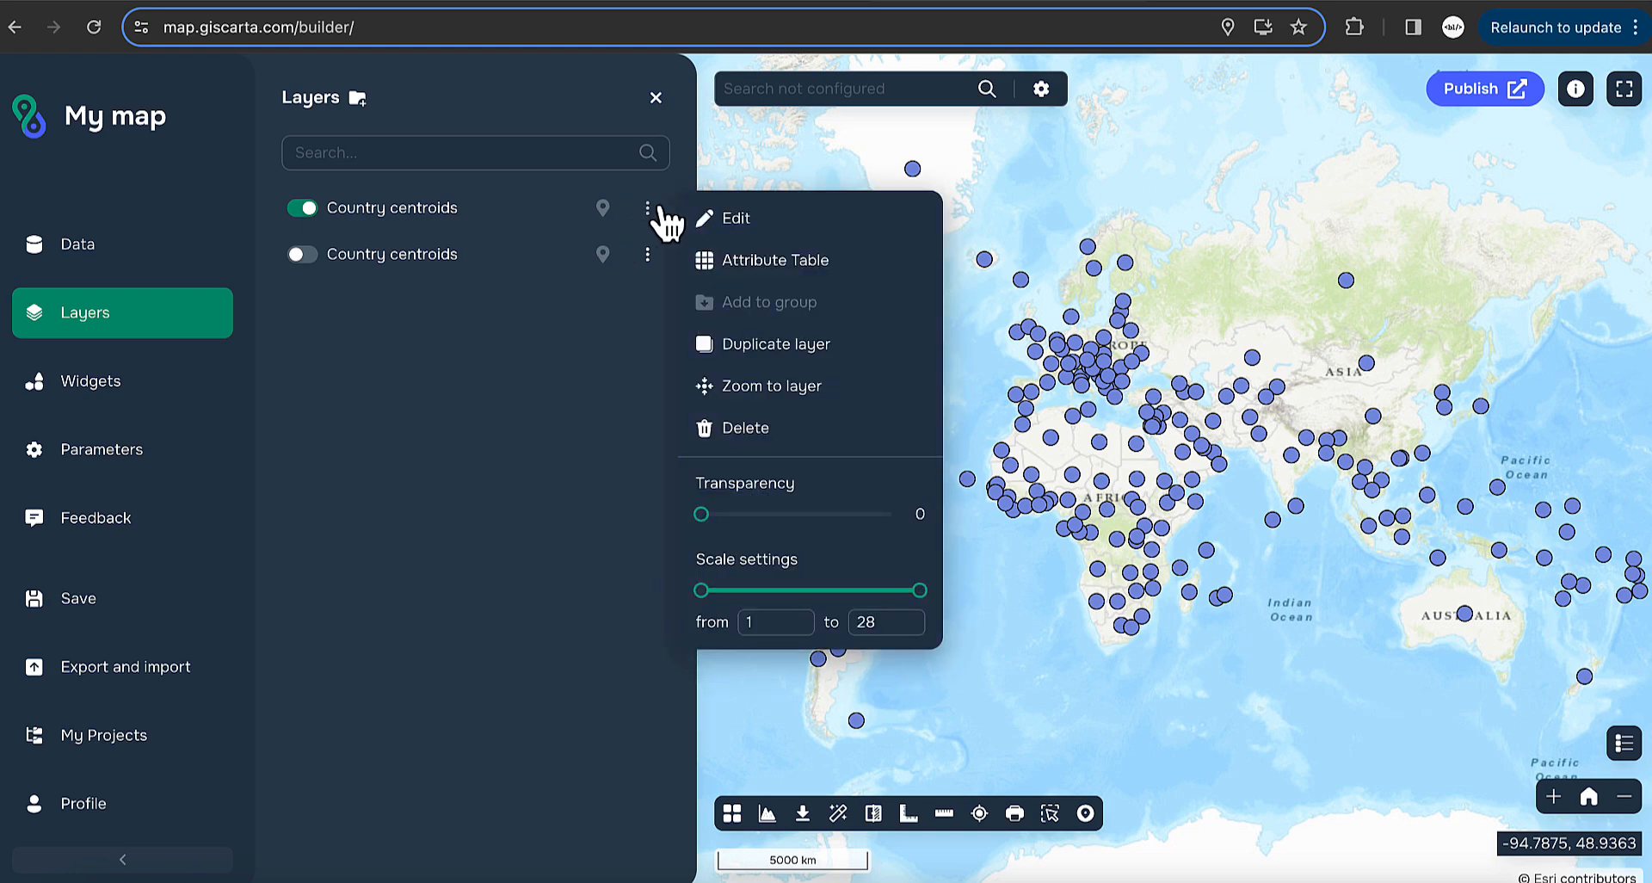
click(822, 228)
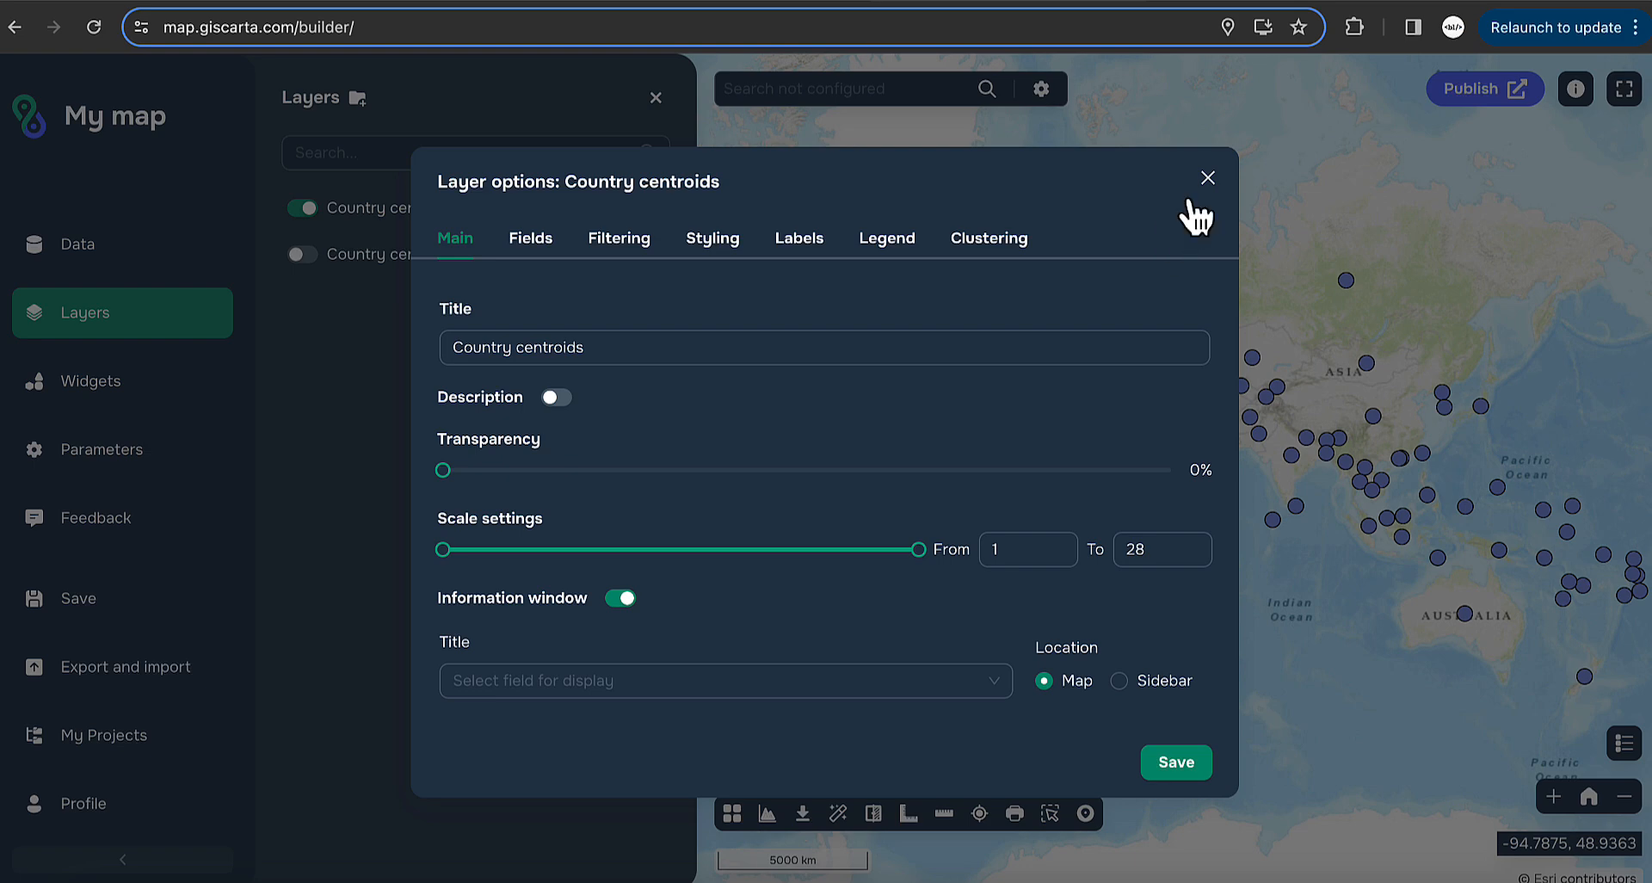
click(1208, 179)
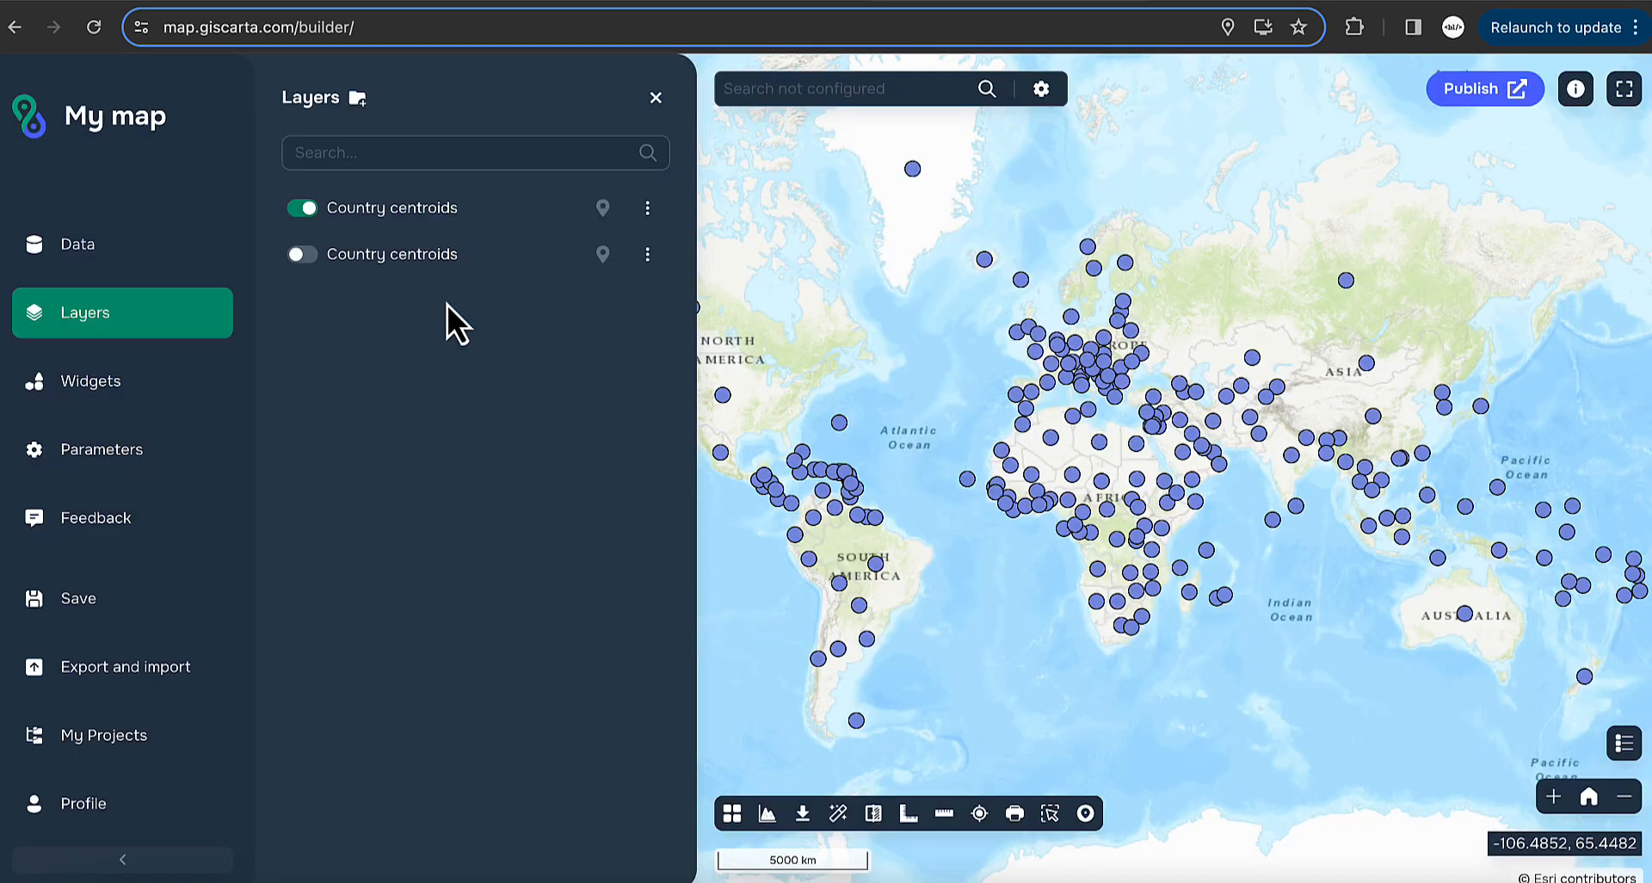
click(303, 209)
click(302, 209)
- Create a layer group named 'new group' and move the visible Country centroids layer into it
click(359, 100)
text(new group)
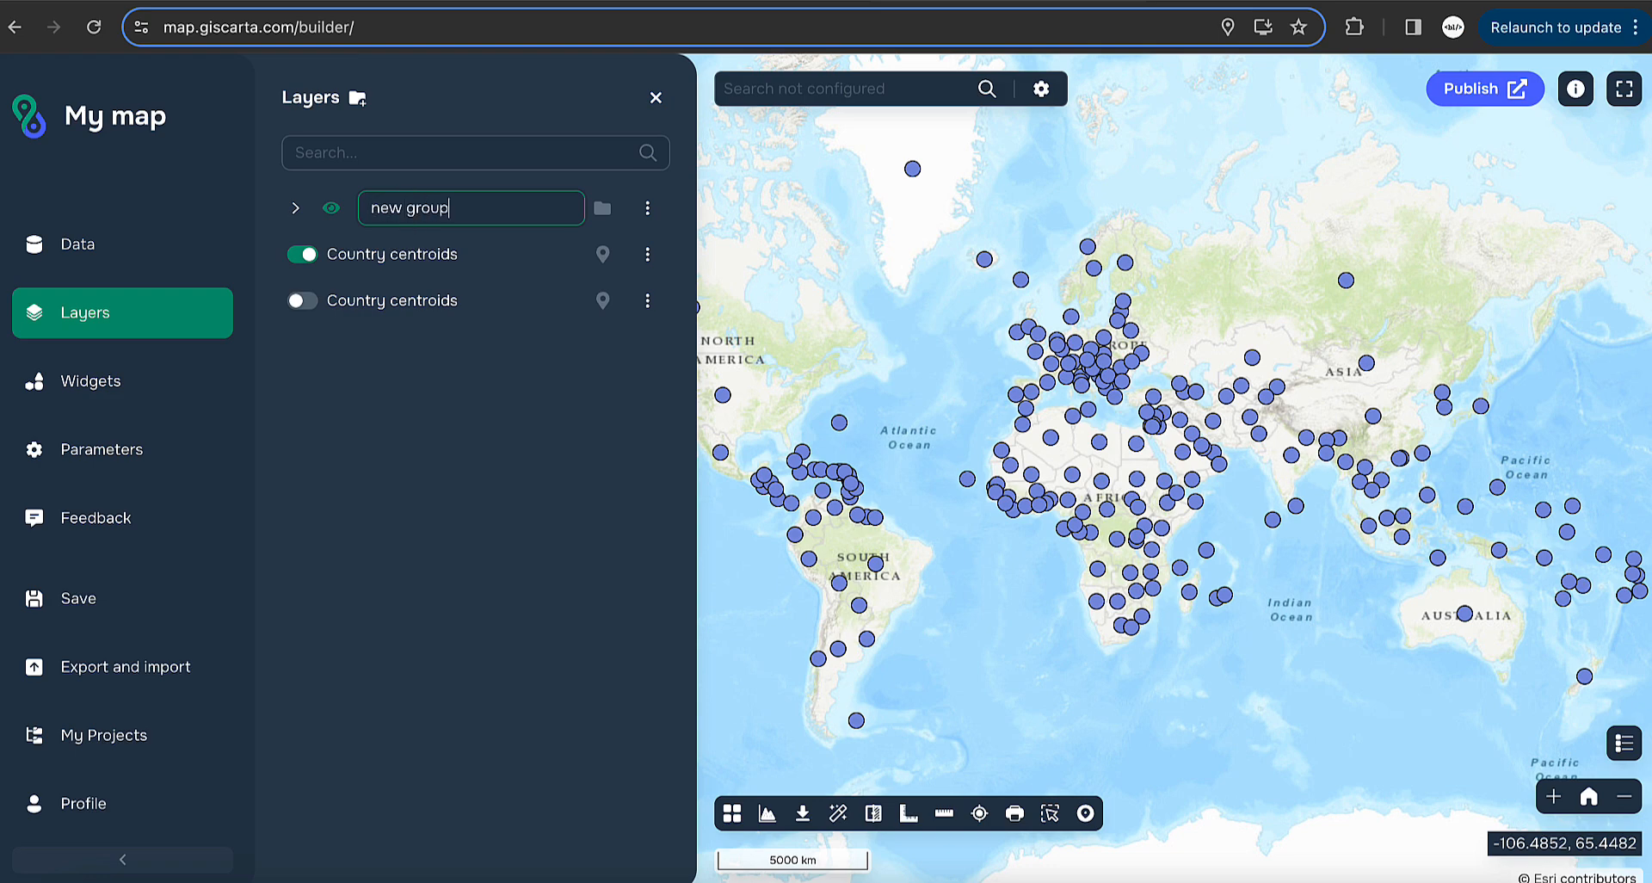
key(Return)
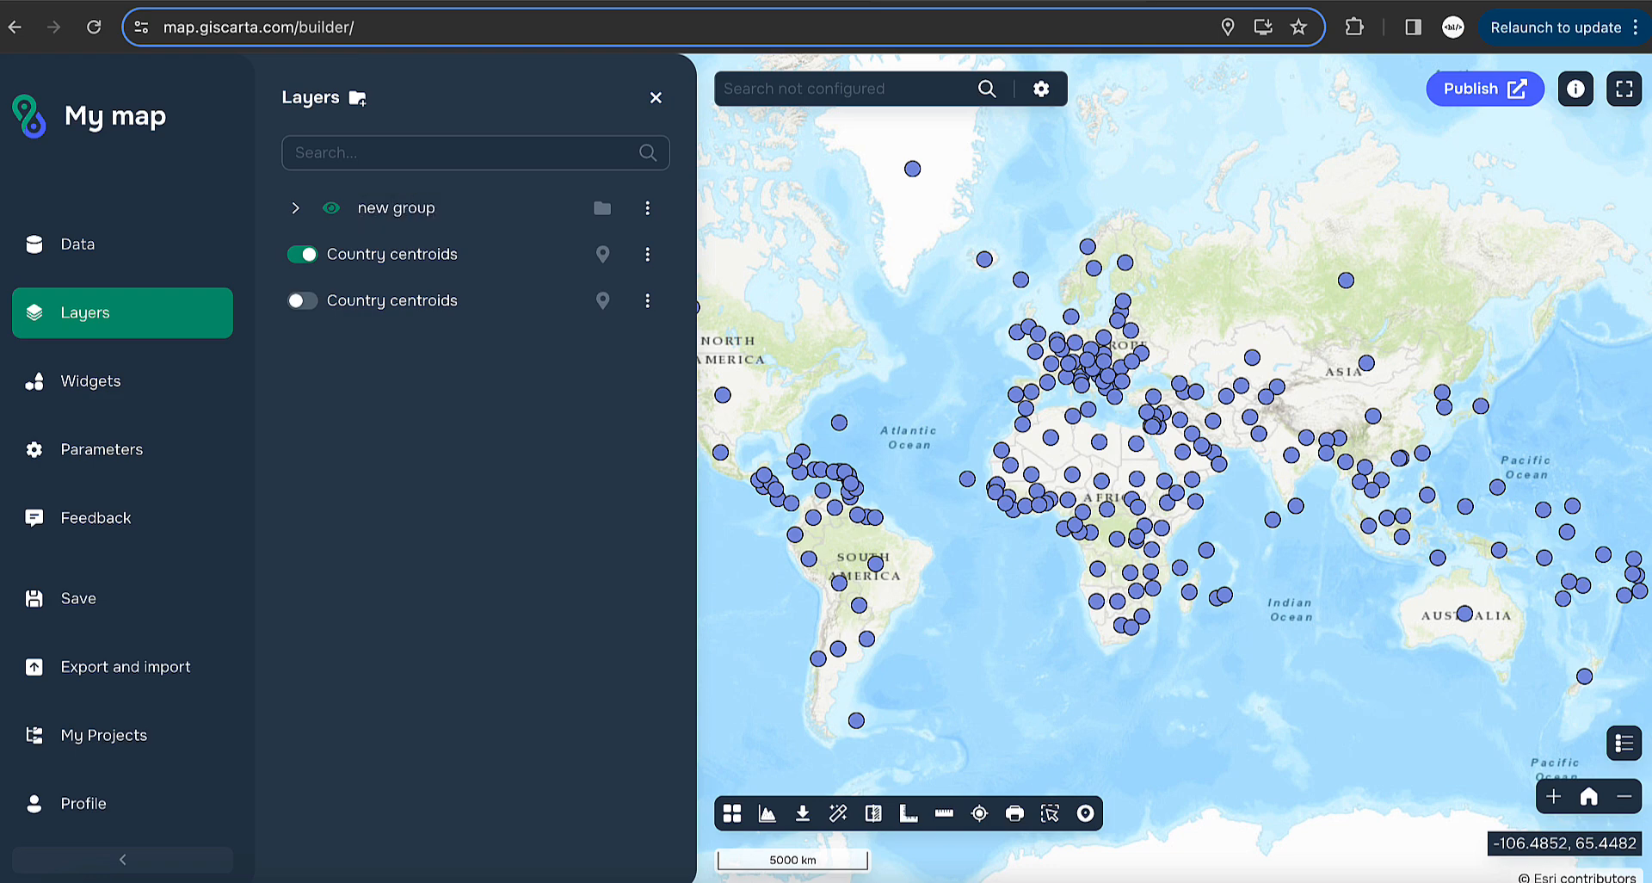
click(648, 254)
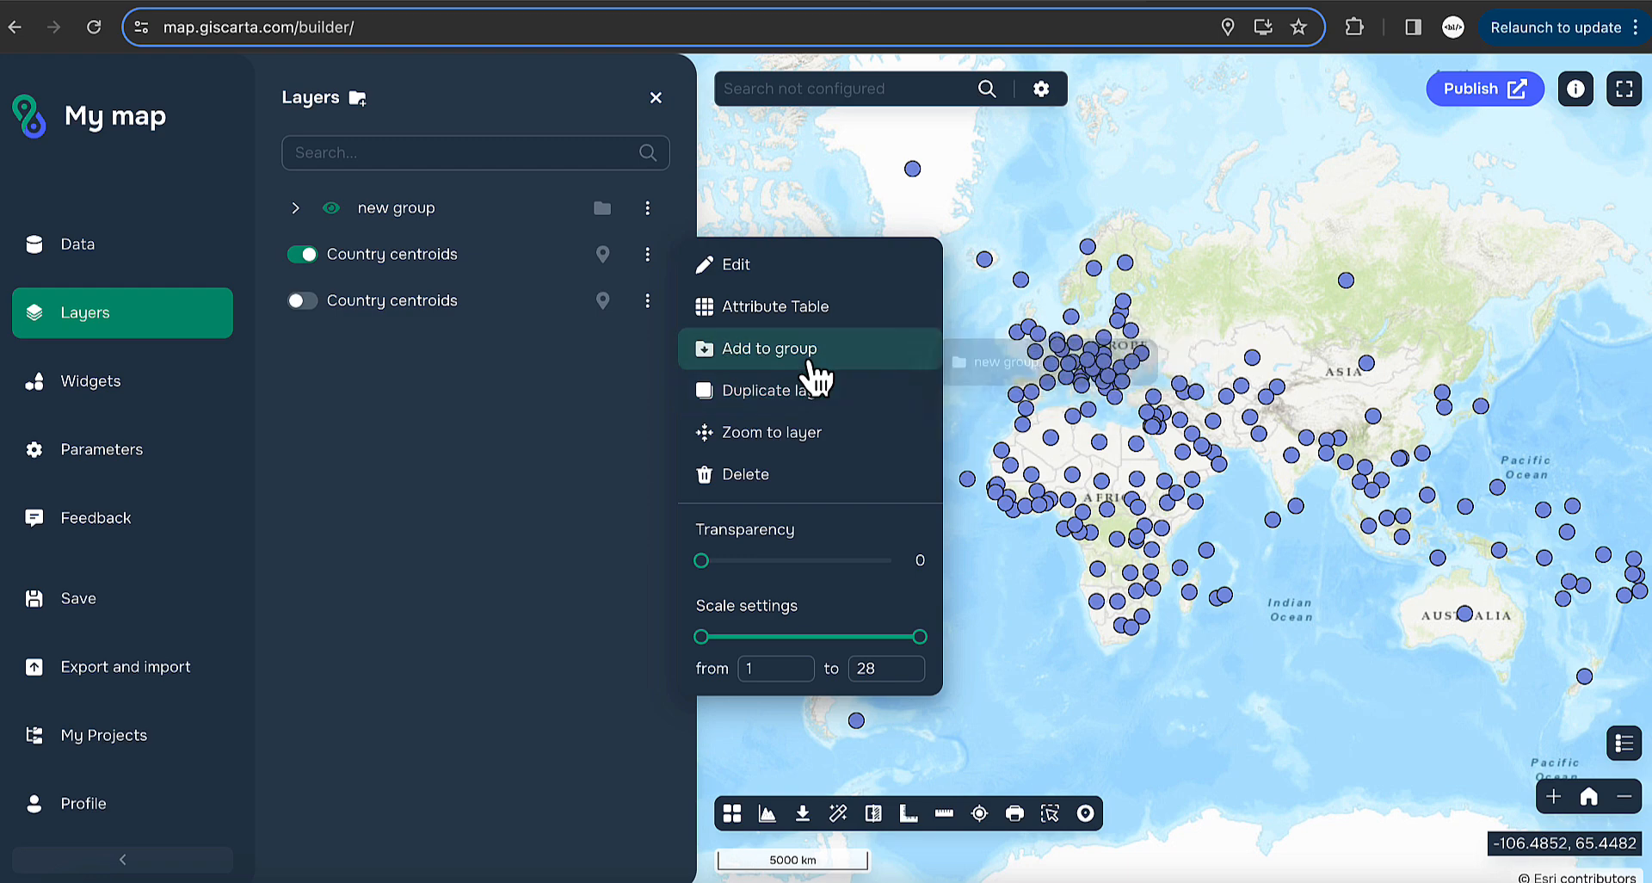
mouse_move(886, 362)
click(1018, 377)
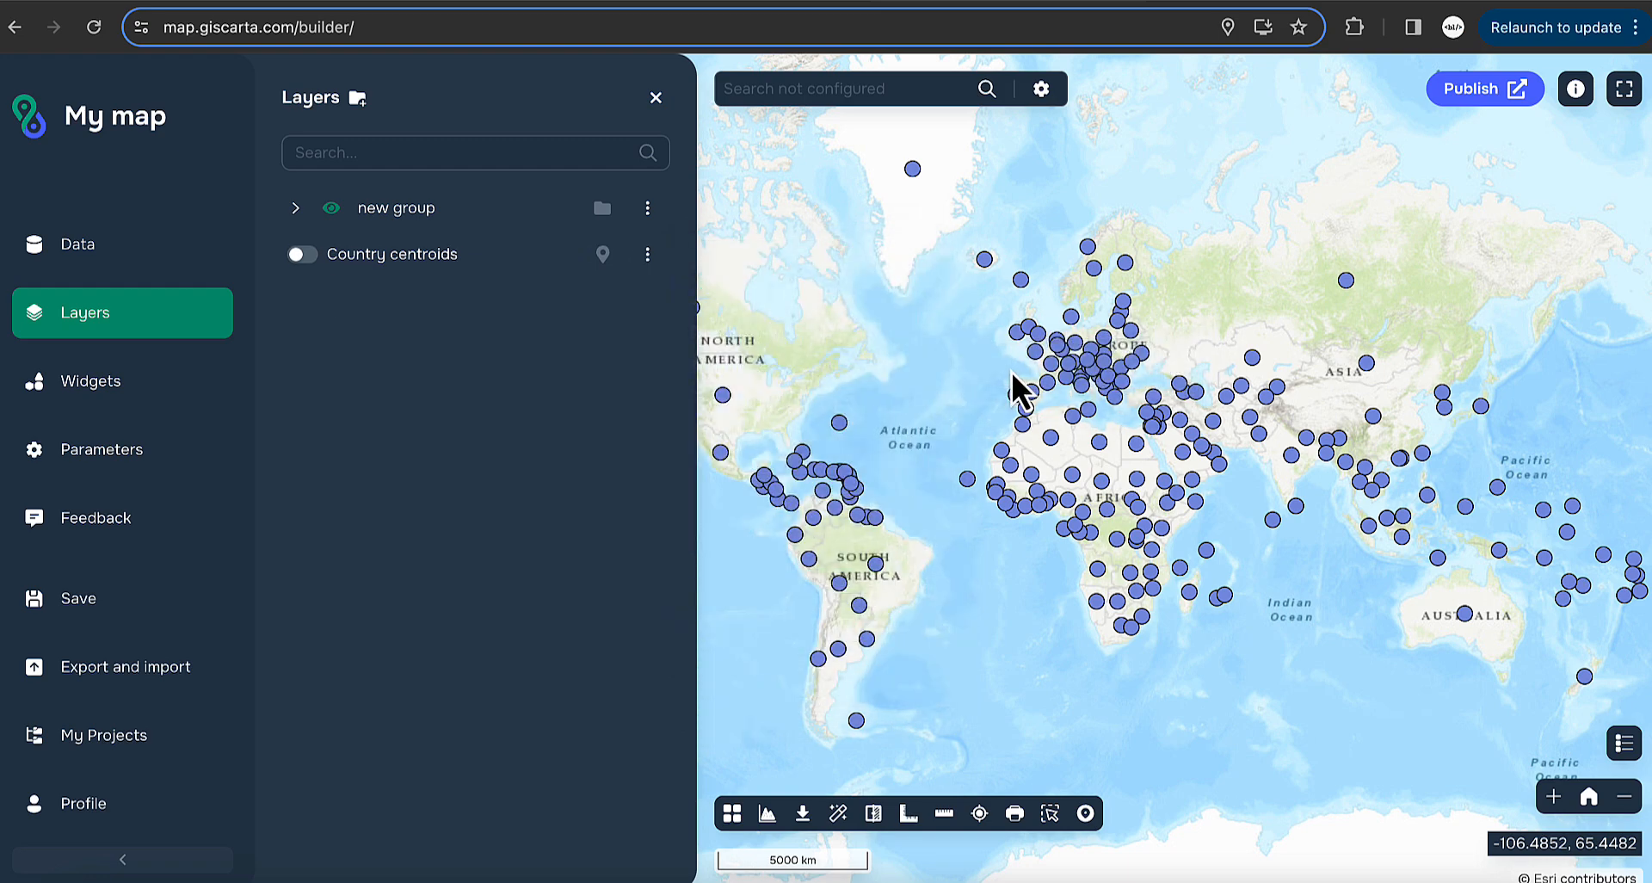
- Expand new group, toggle its visibility off and on, check its options, and collapse it
click(296, 211)
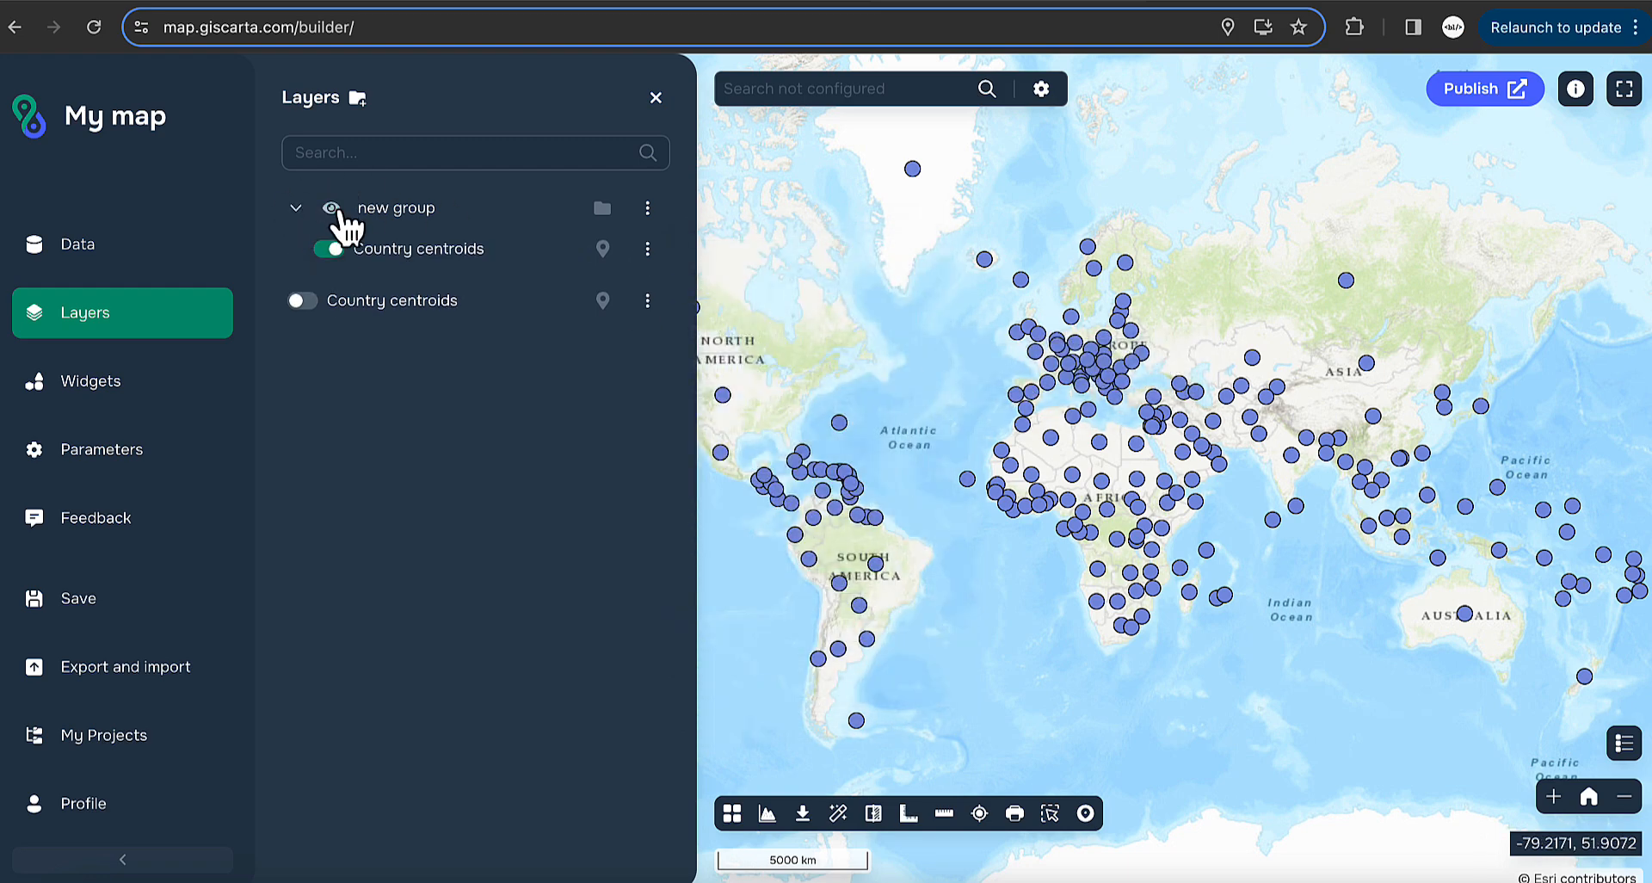
click(333, 209)
click(334, 209)
click(654, 211)
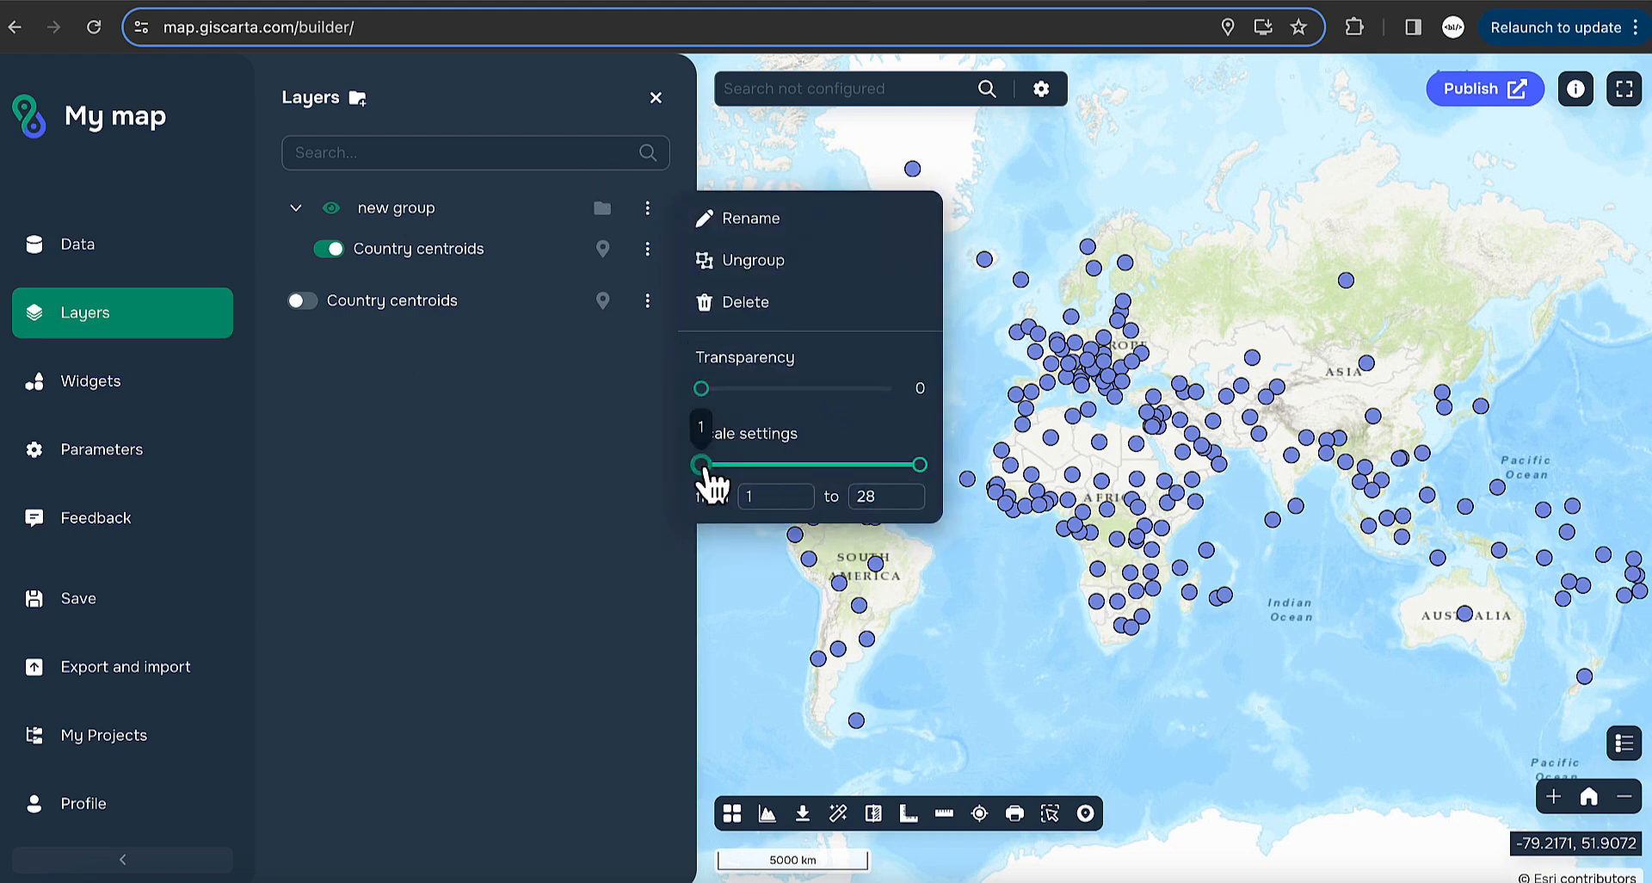
click(472, 446)
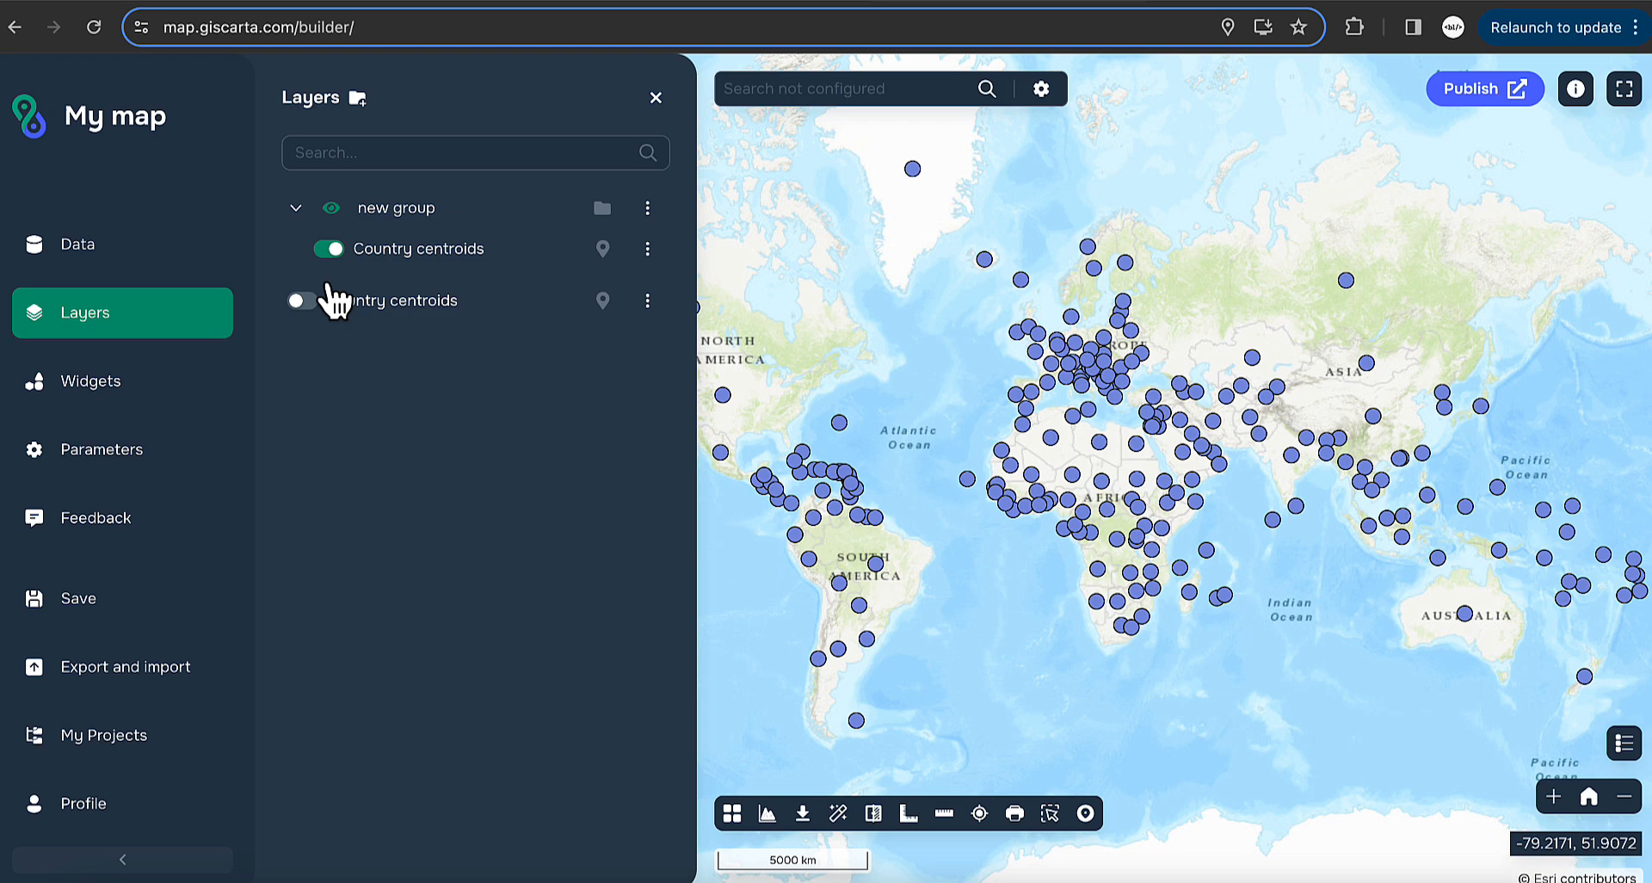
click(296, 208)
click(168, 393)
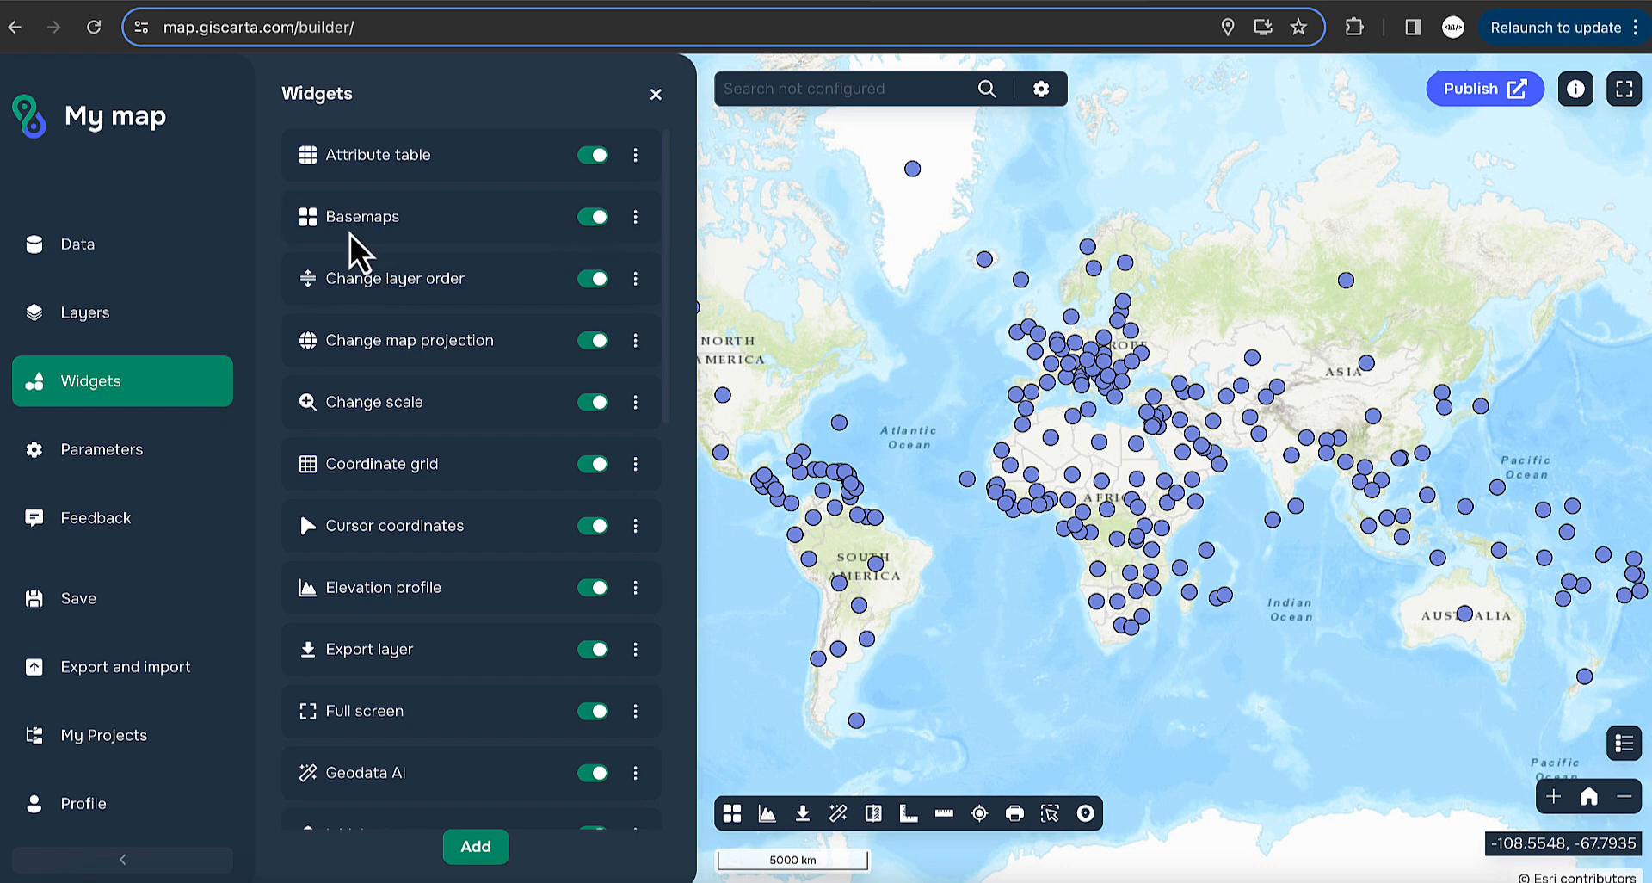
- Turn the Basemaps widget off and back on, then view the map Parameters
click(598, 222)
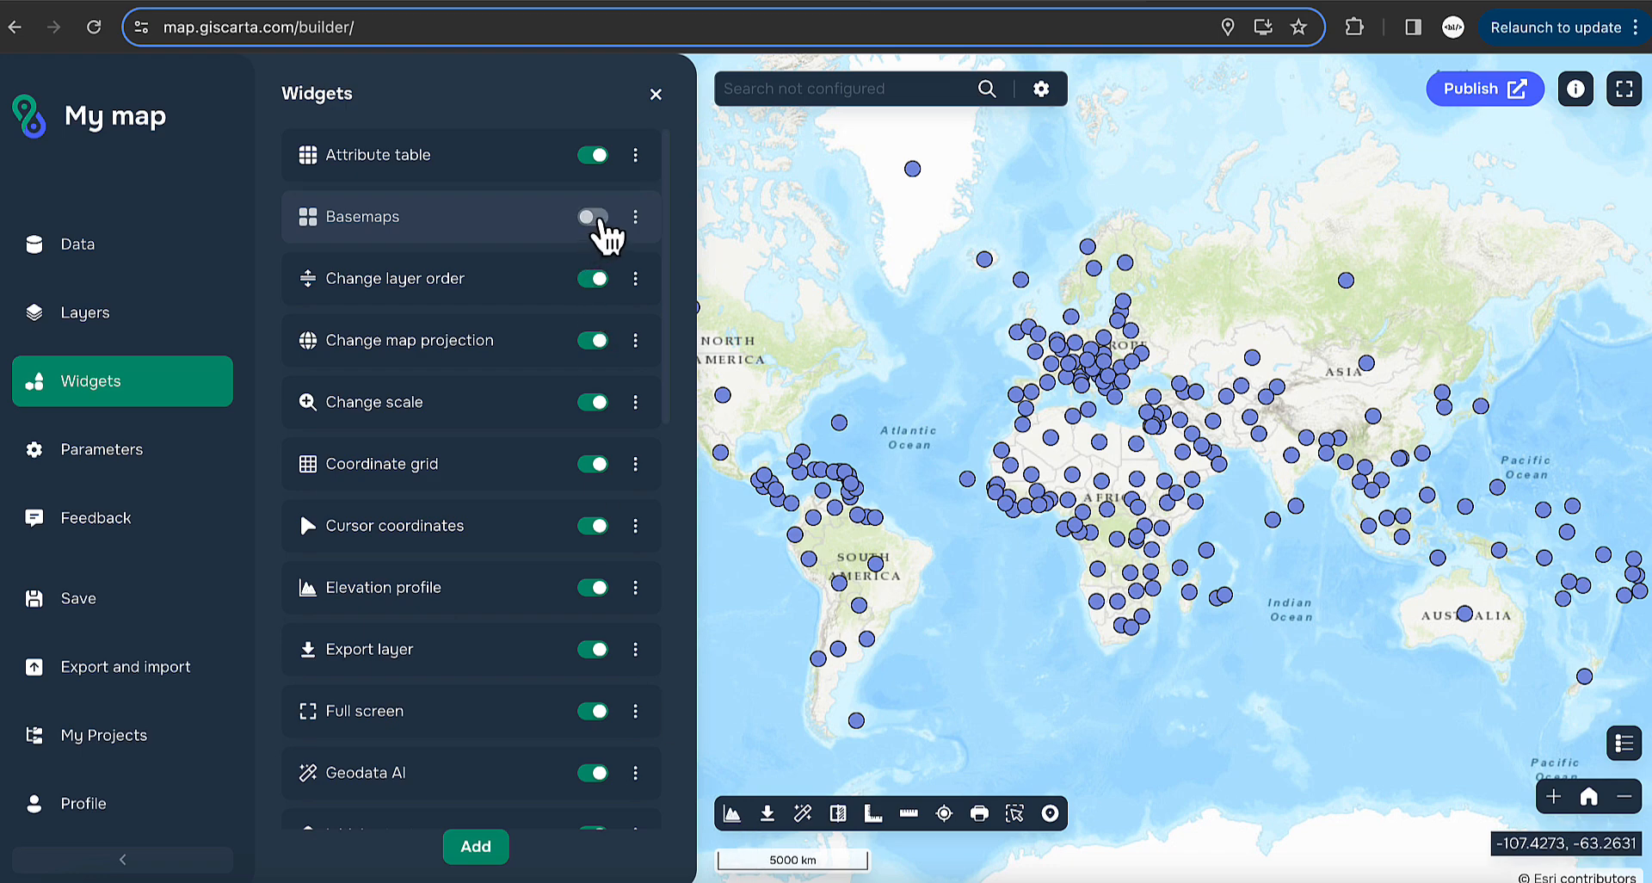
click(599, 218)
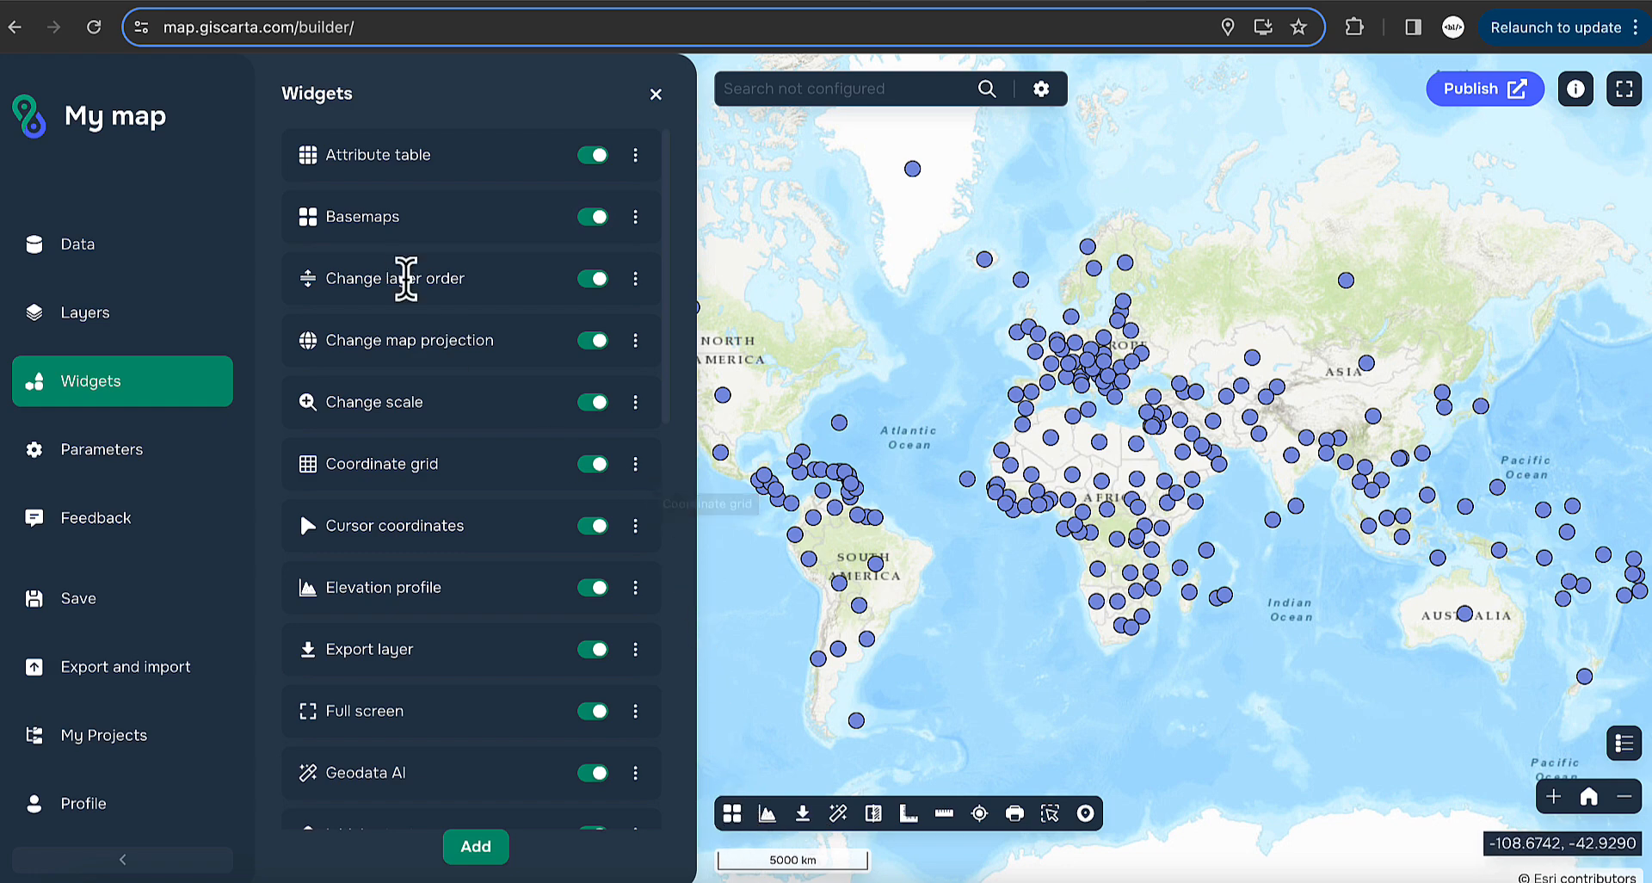
scroll(312, 426, down, 1)
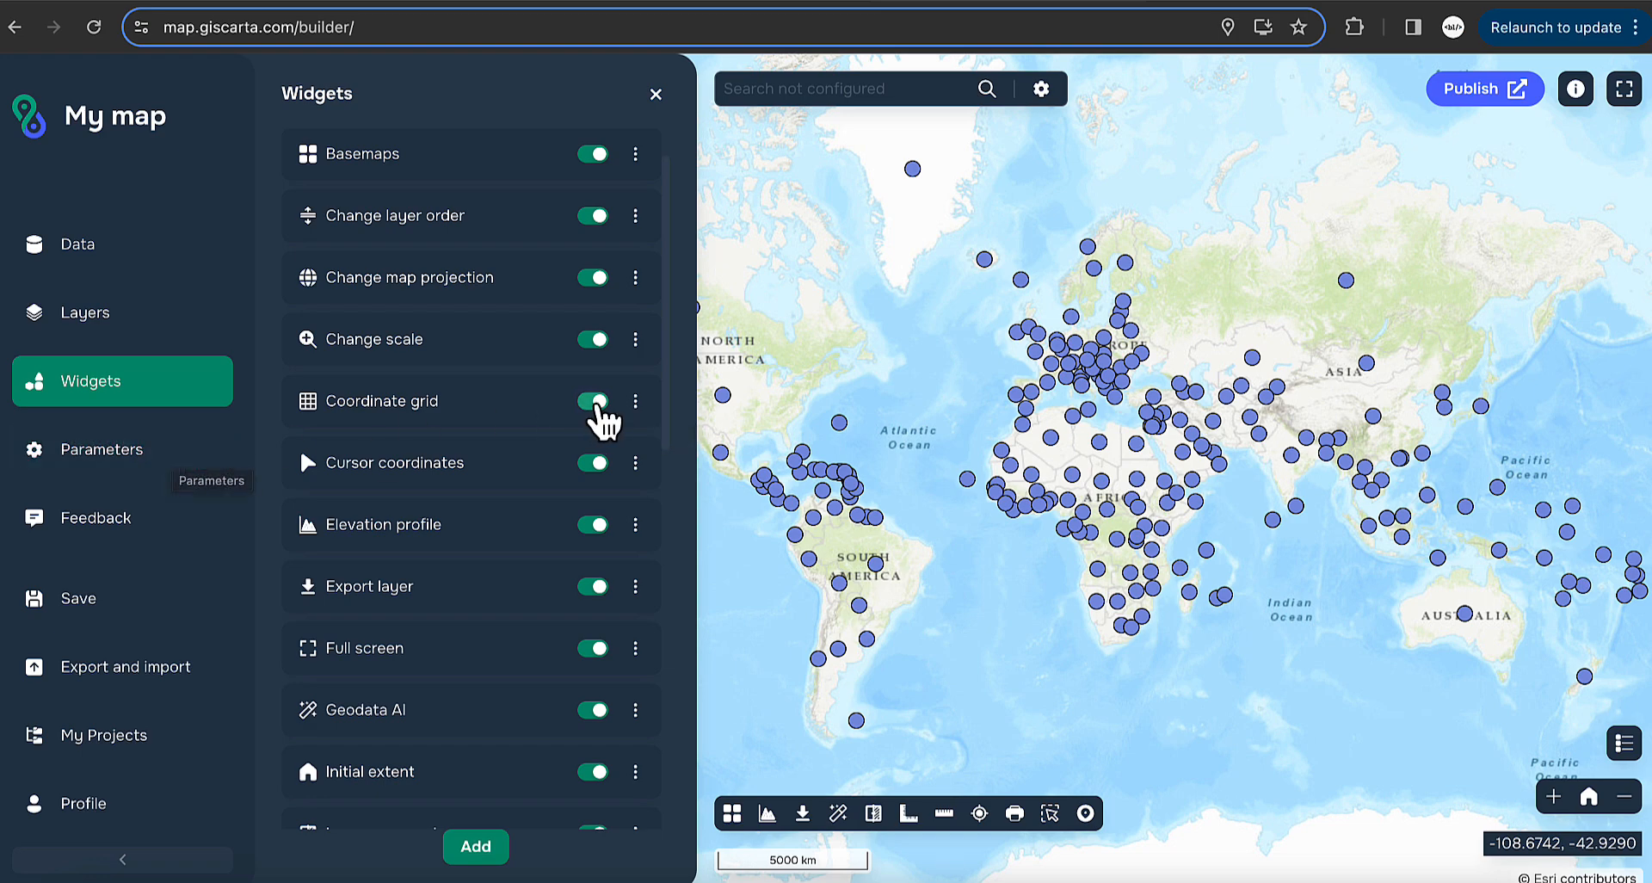
click(189, 465)
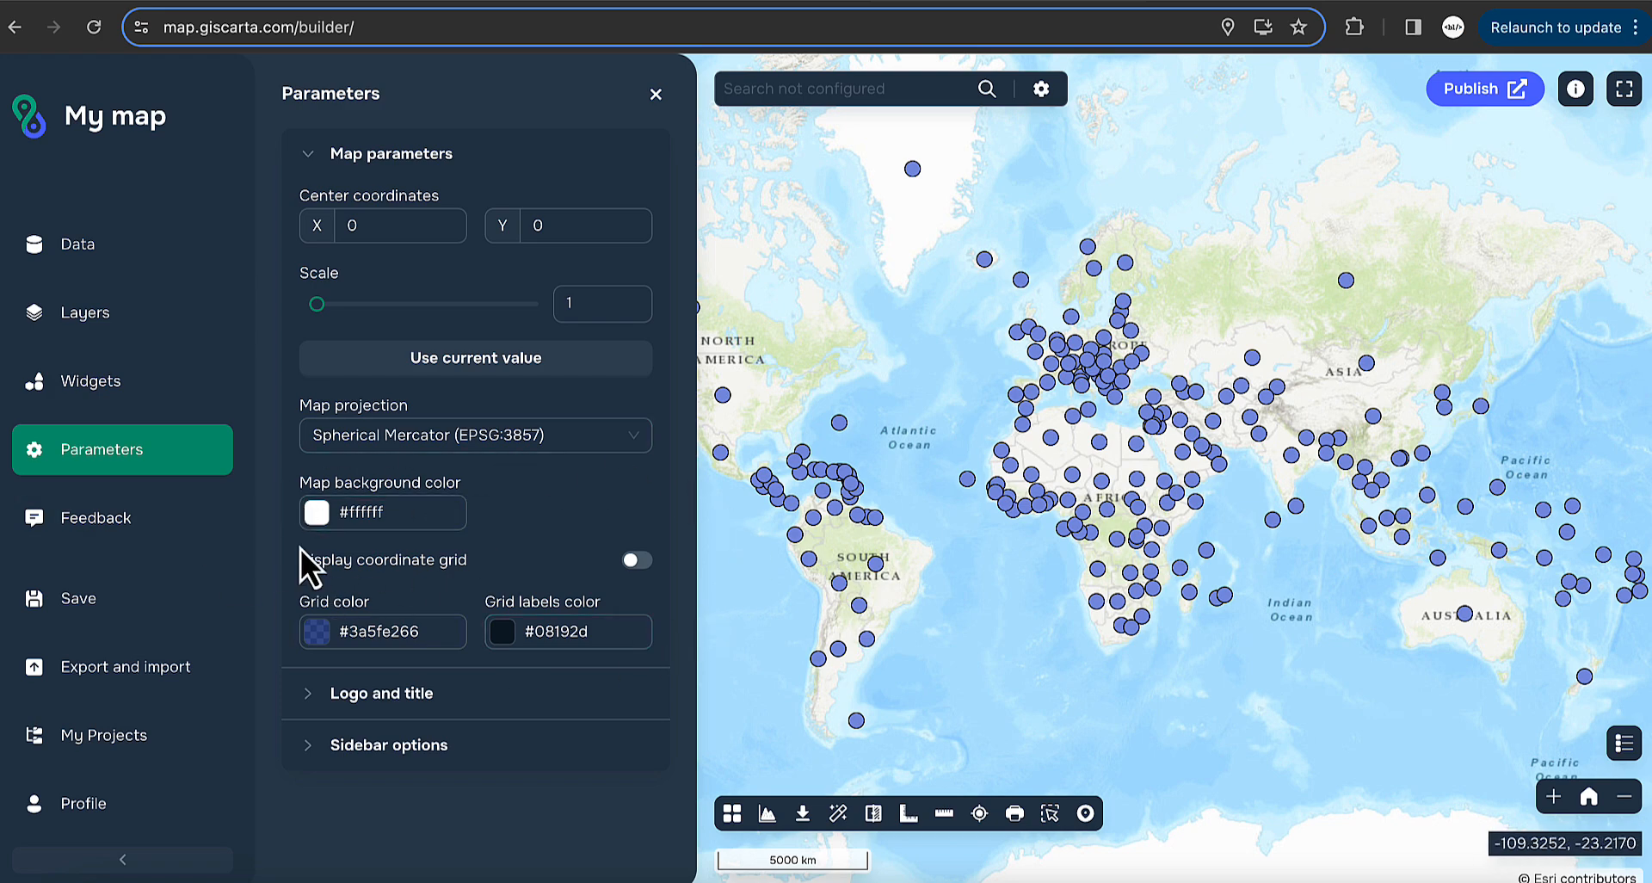
- Toggle the coordinate grid display in Parameters and disable the Coordinate grid widget
click(638, 561)
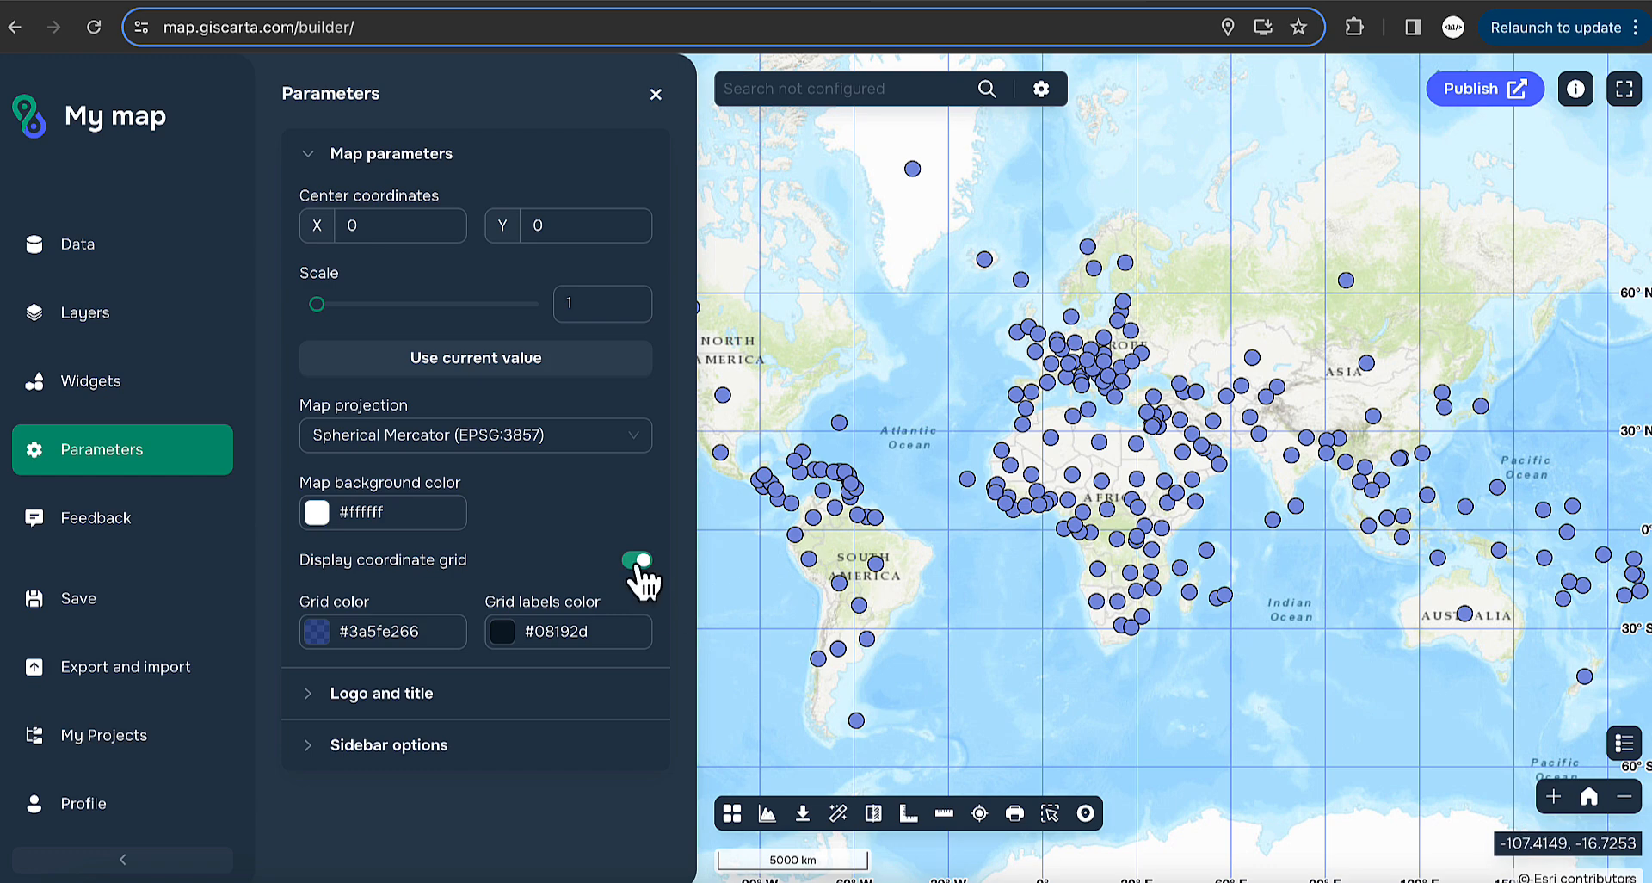
click(138, 392)
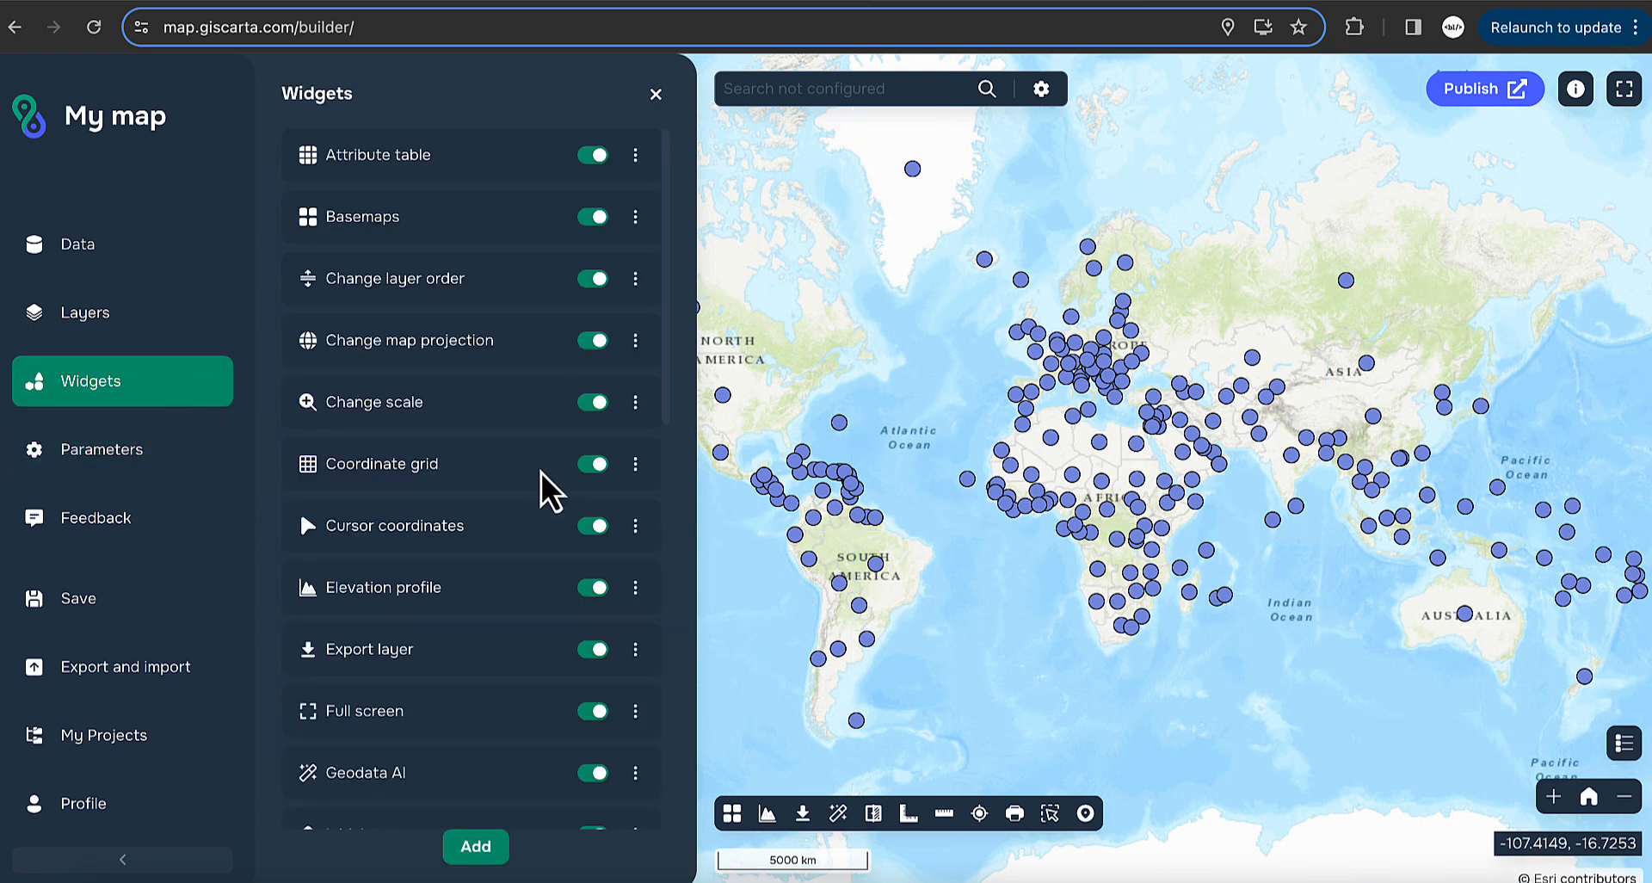
click(594, 465)
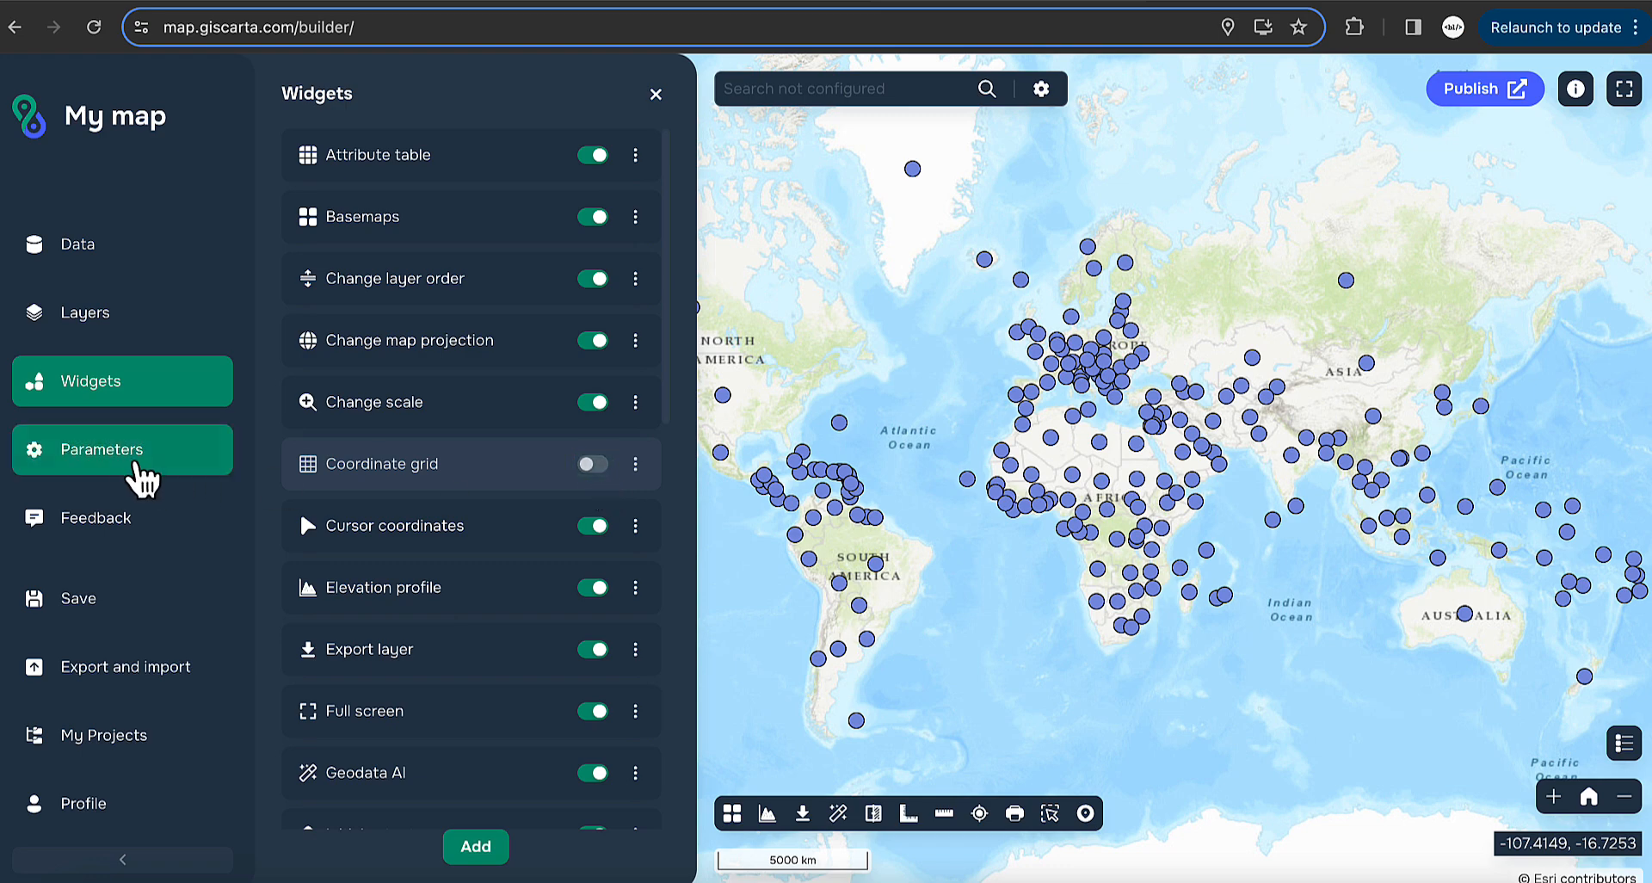
click(138, 475)
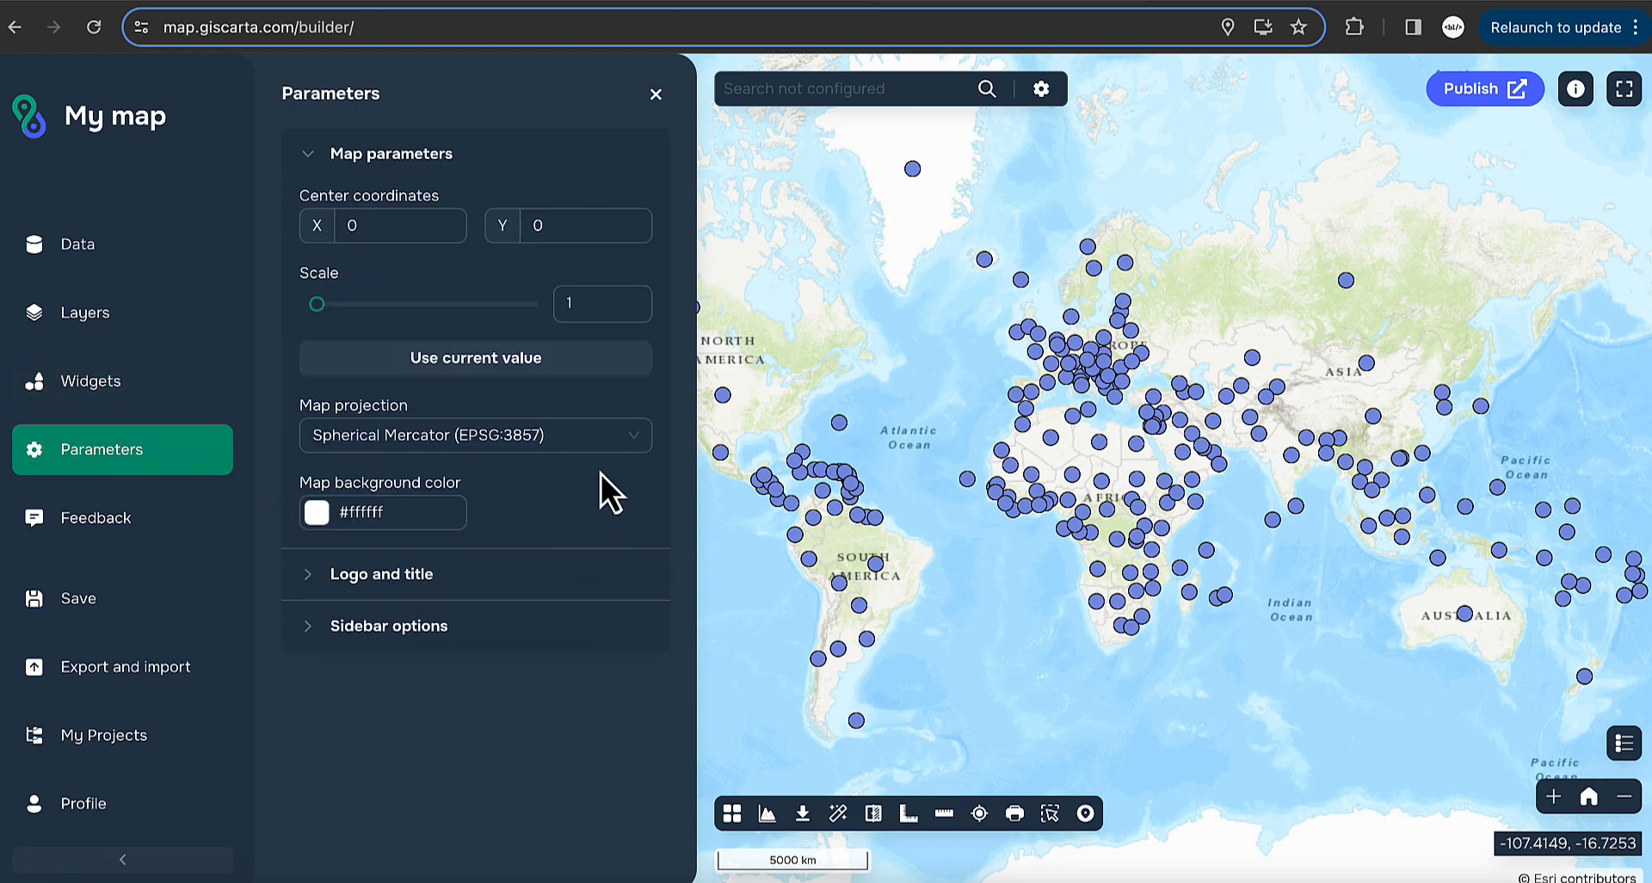
- Turn the Coordinate grid widget back on, then collapse and re-expand Map parameters
click(155, 391)
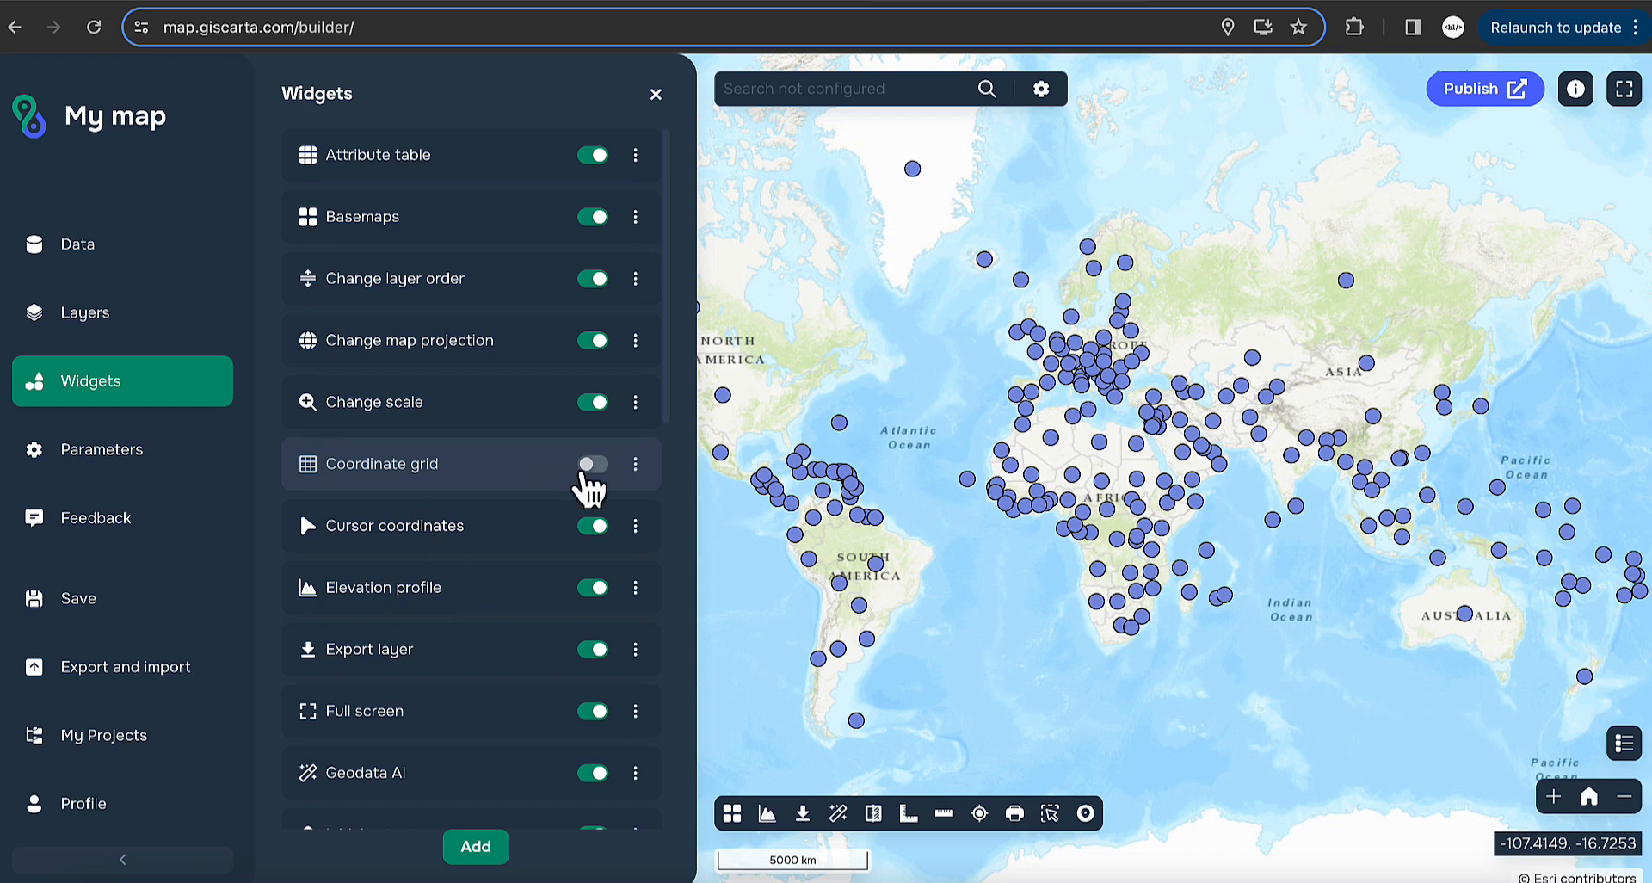
click(594, 465)
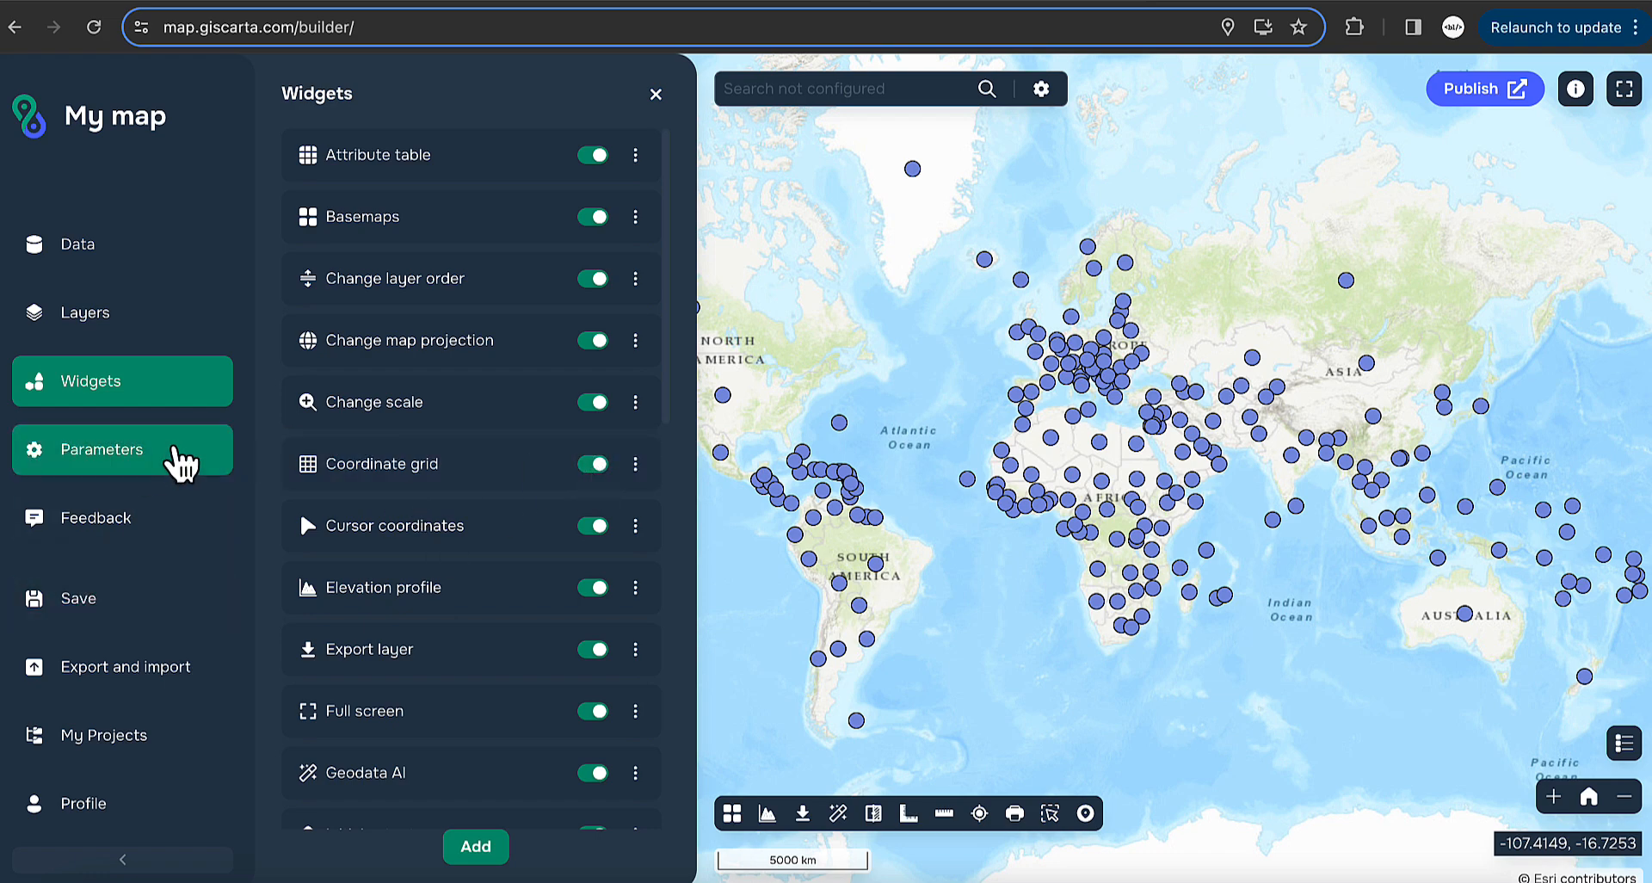
click(175, 456)
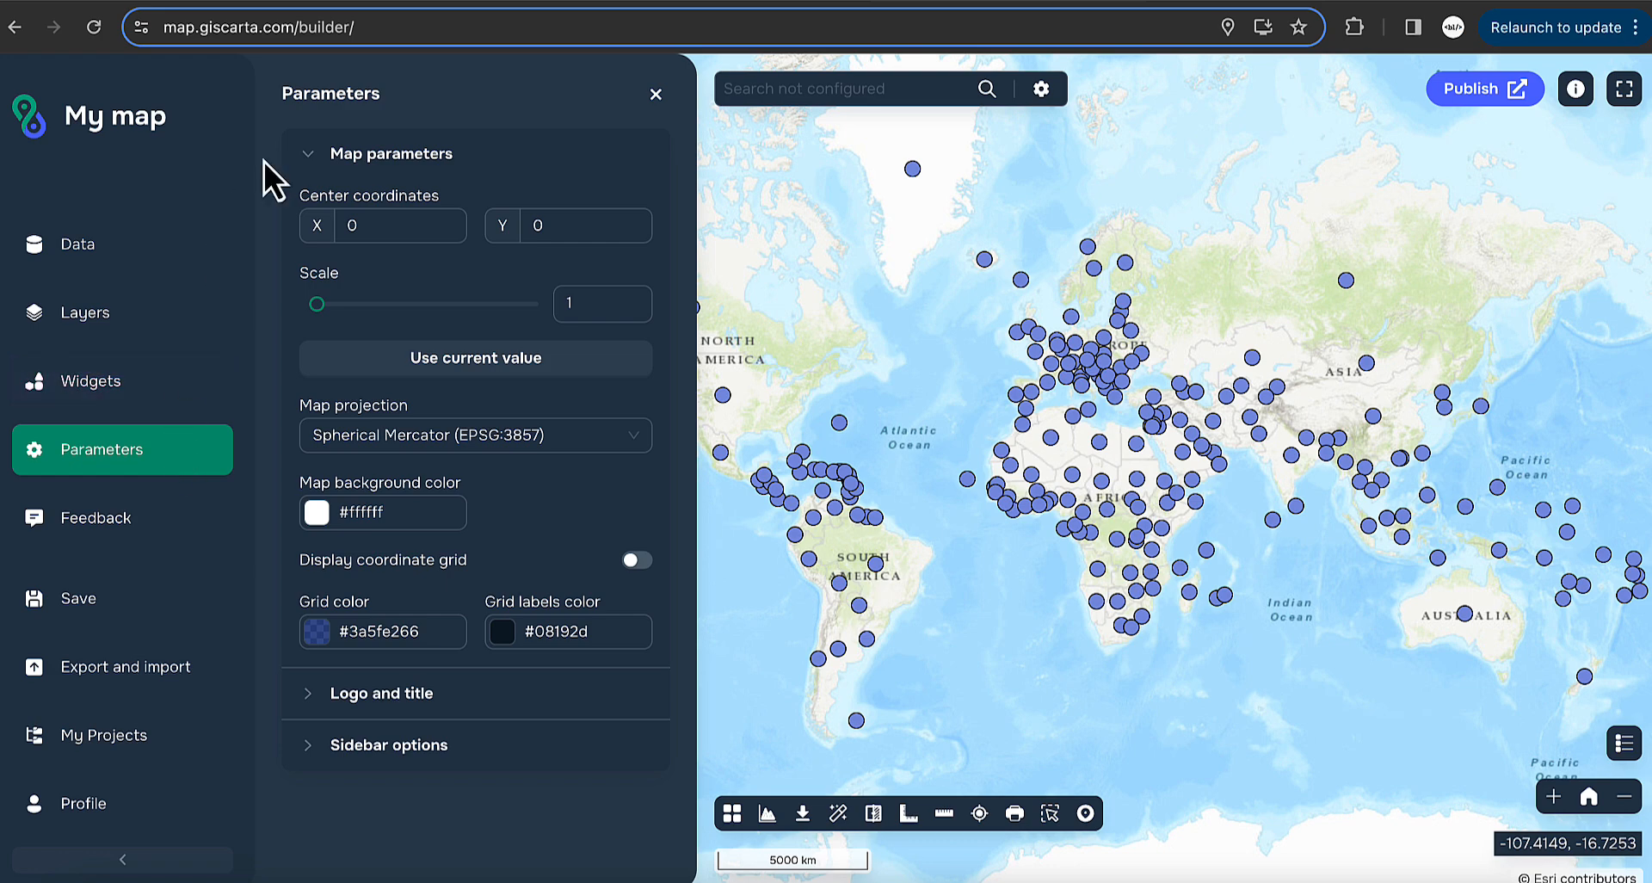
click(310, 154)
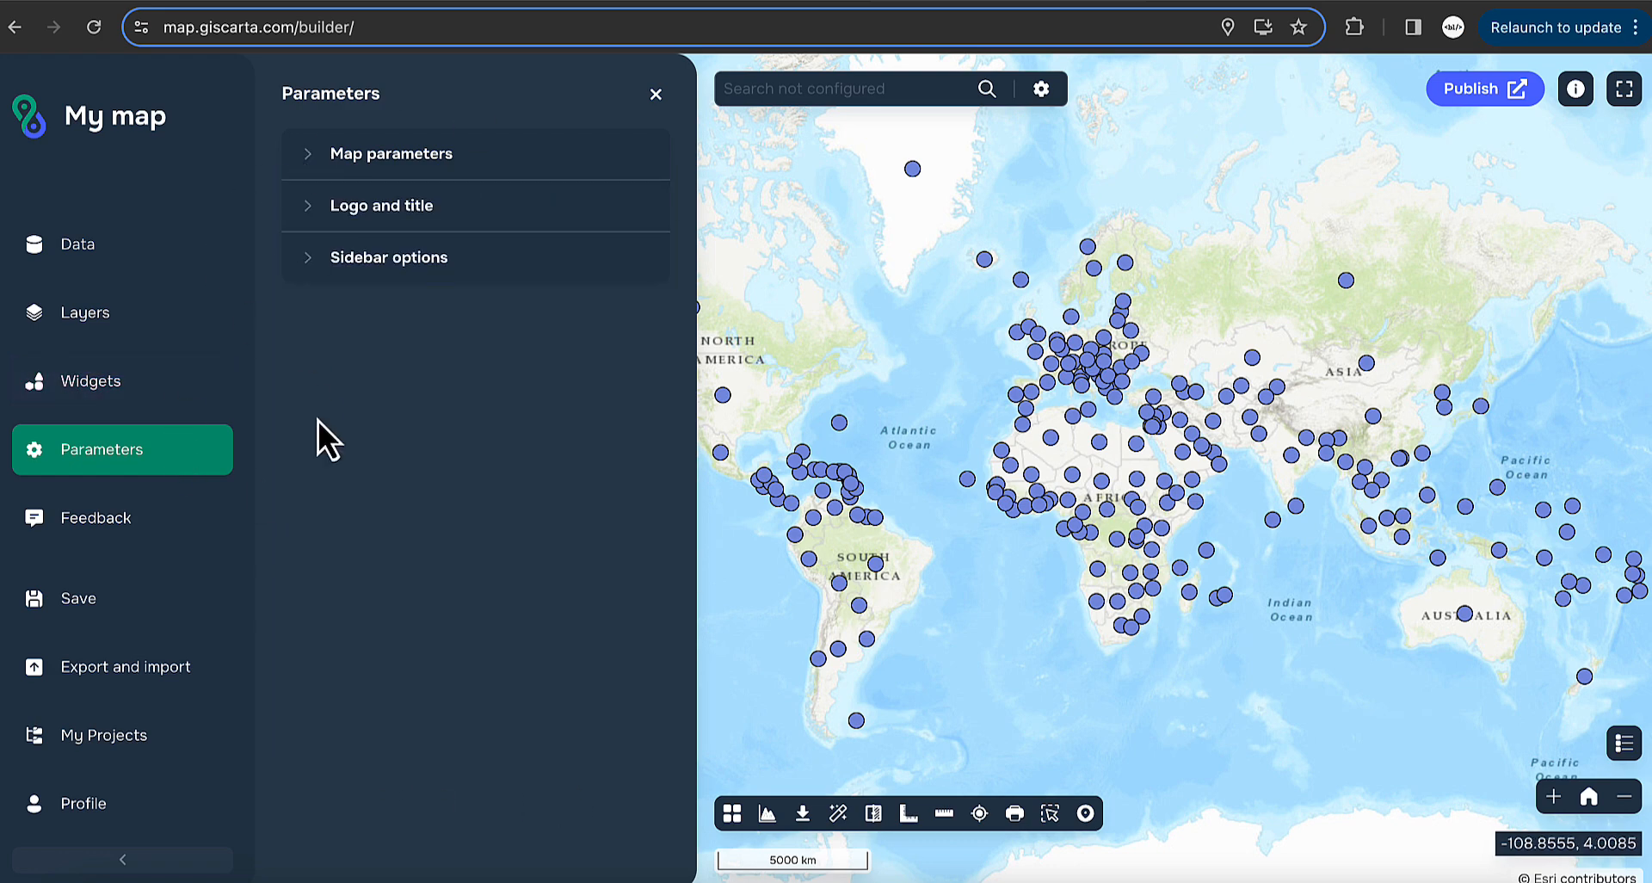
click(335, 164)
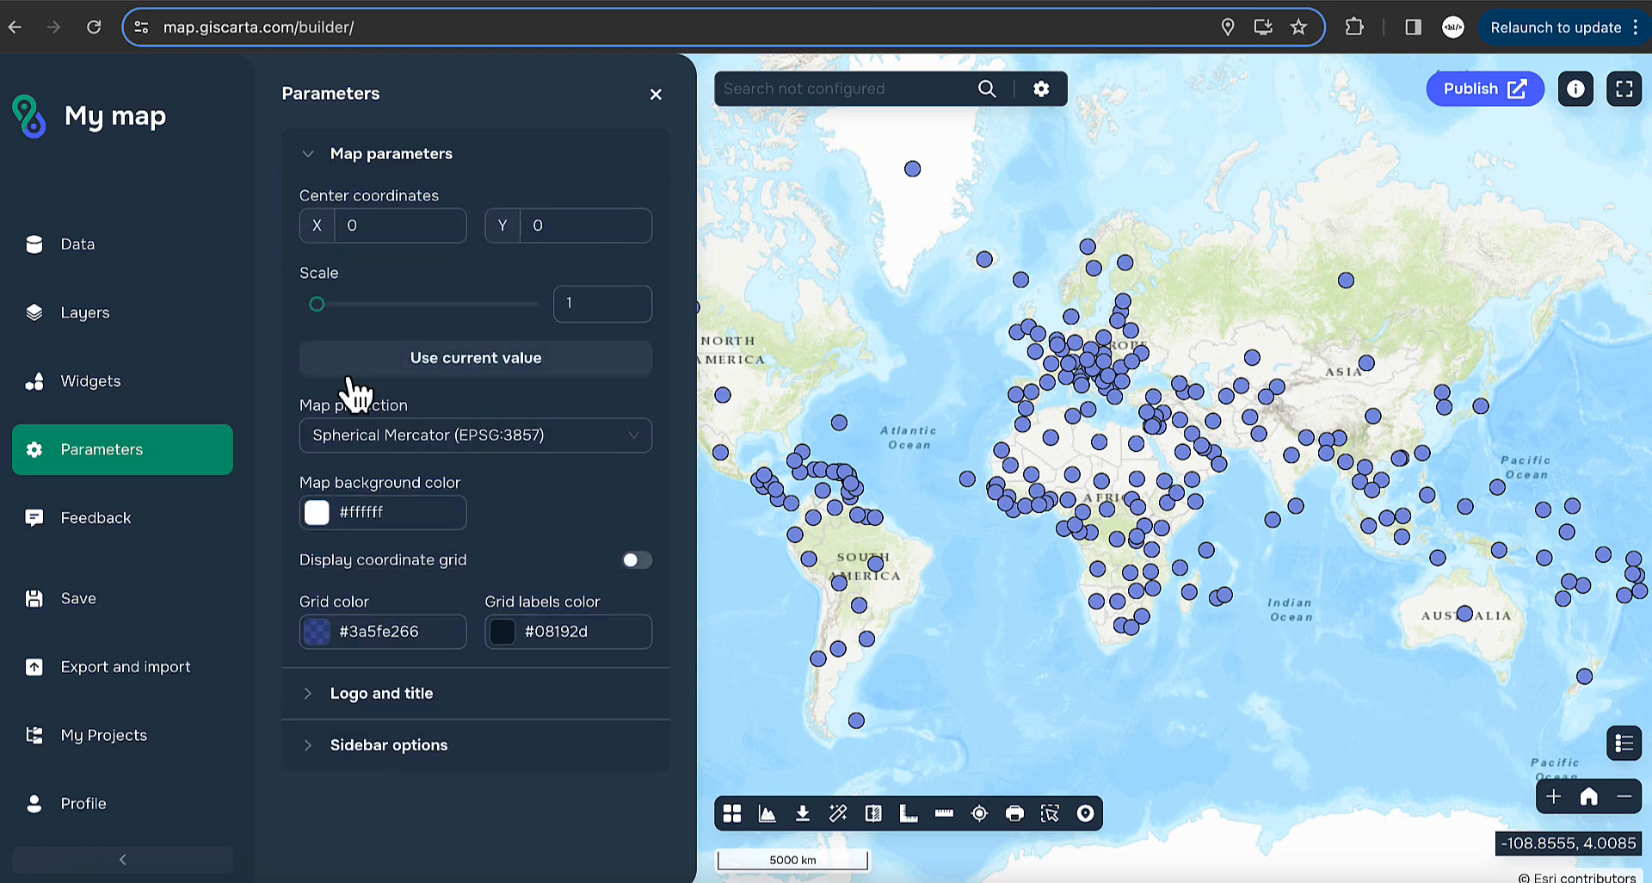
- Zoom in and set the map centre to X 36.038421, Y 25.652809, scale 2 from the current view
scroll(1128, 401, up, 3)
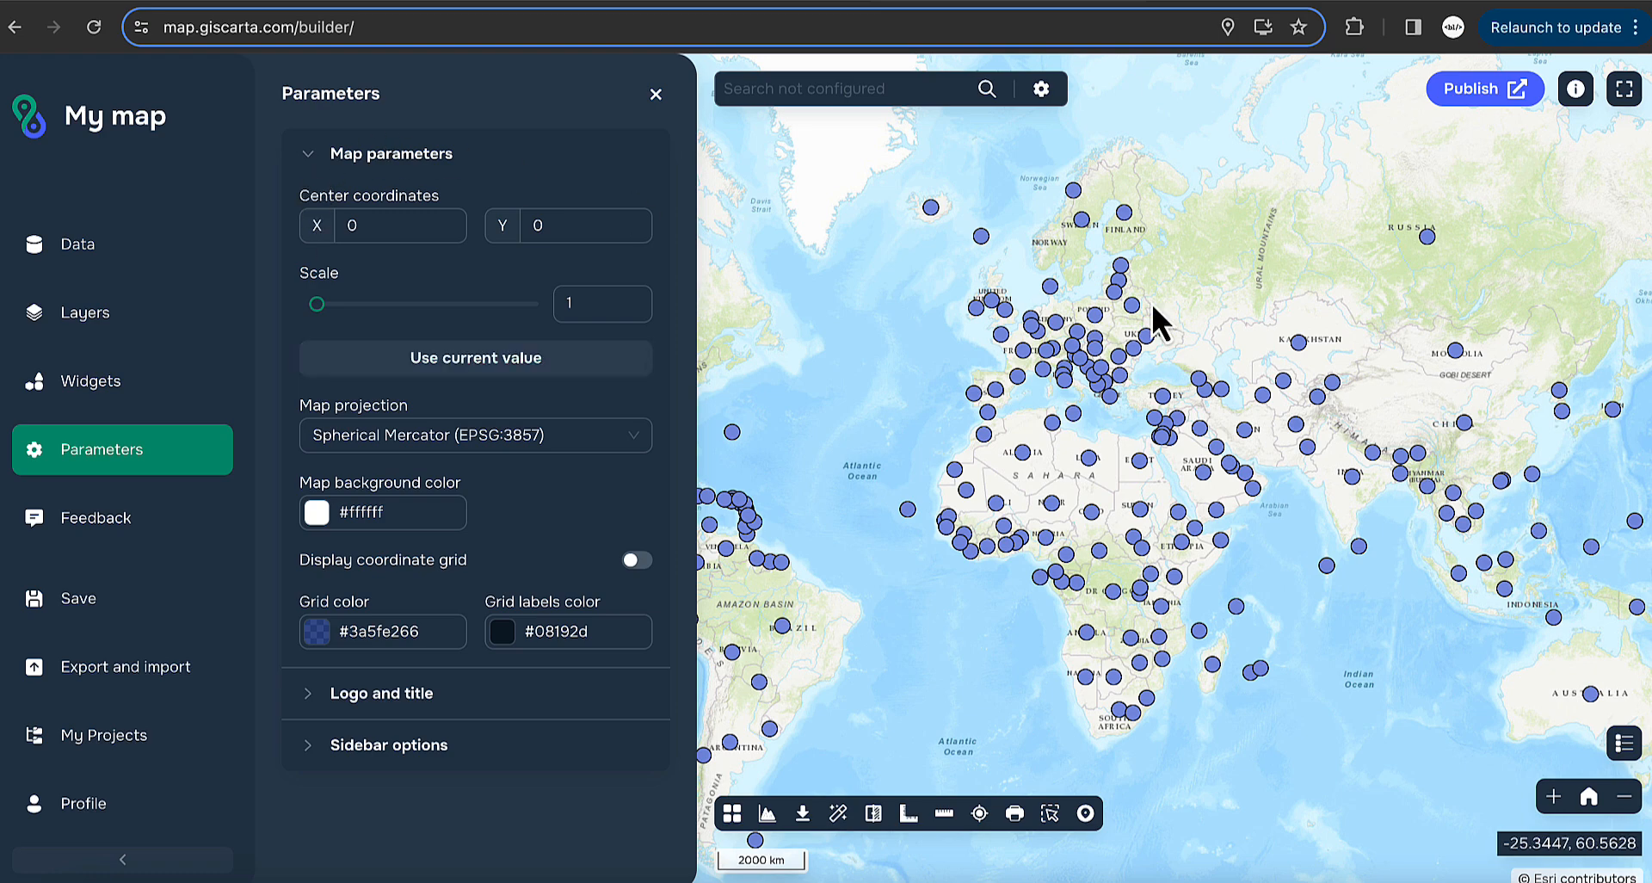
scroll(1120, 438, up, 1)
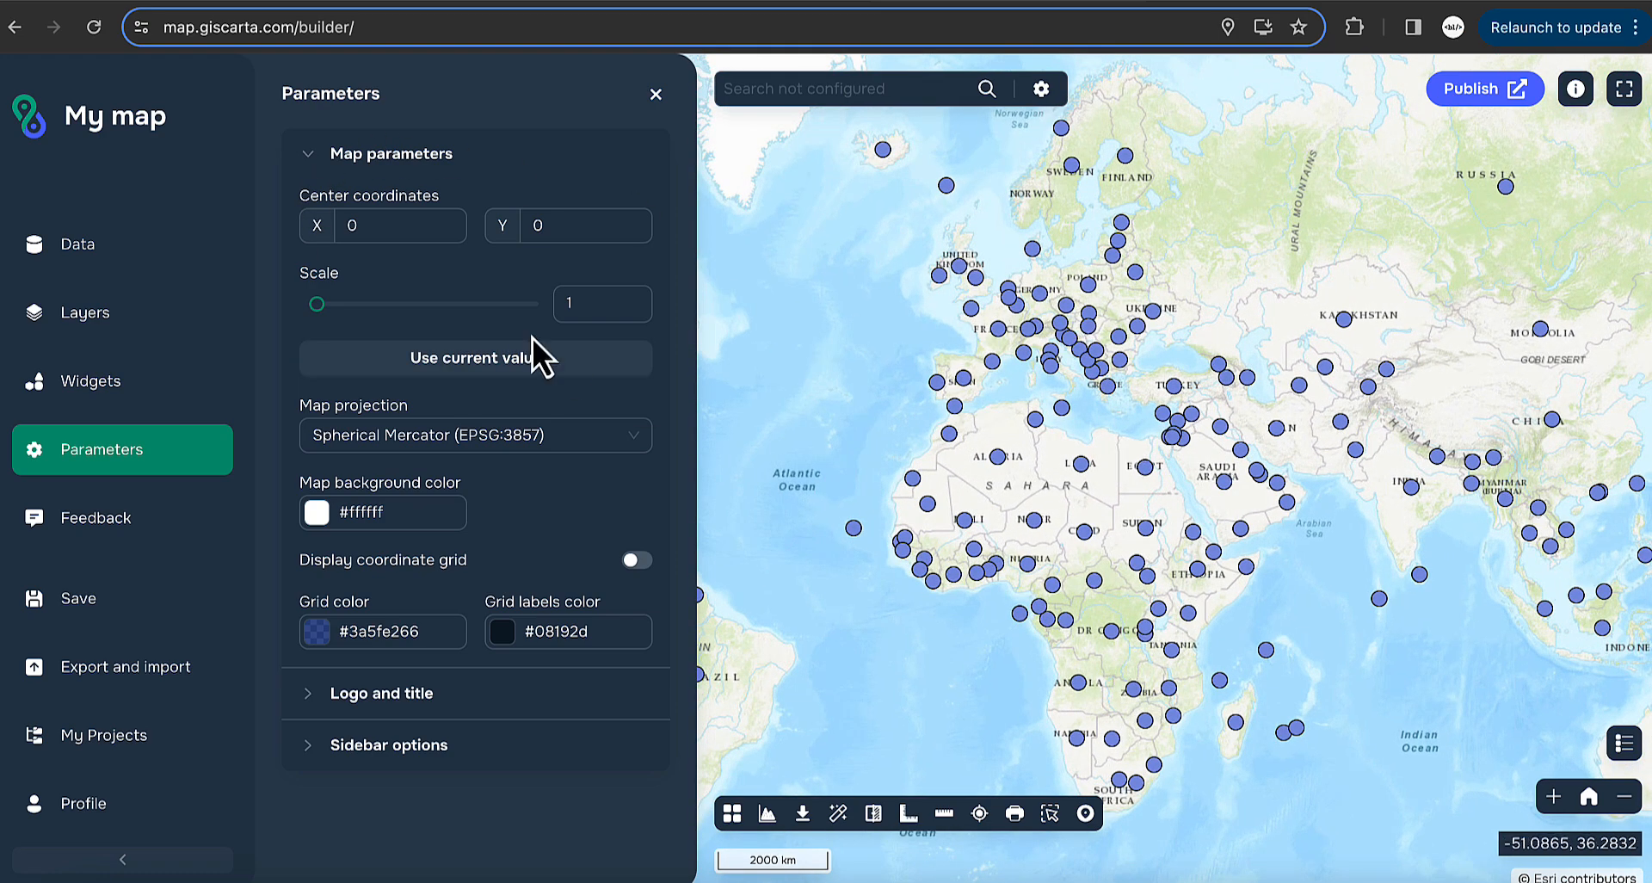
click(426, 366)
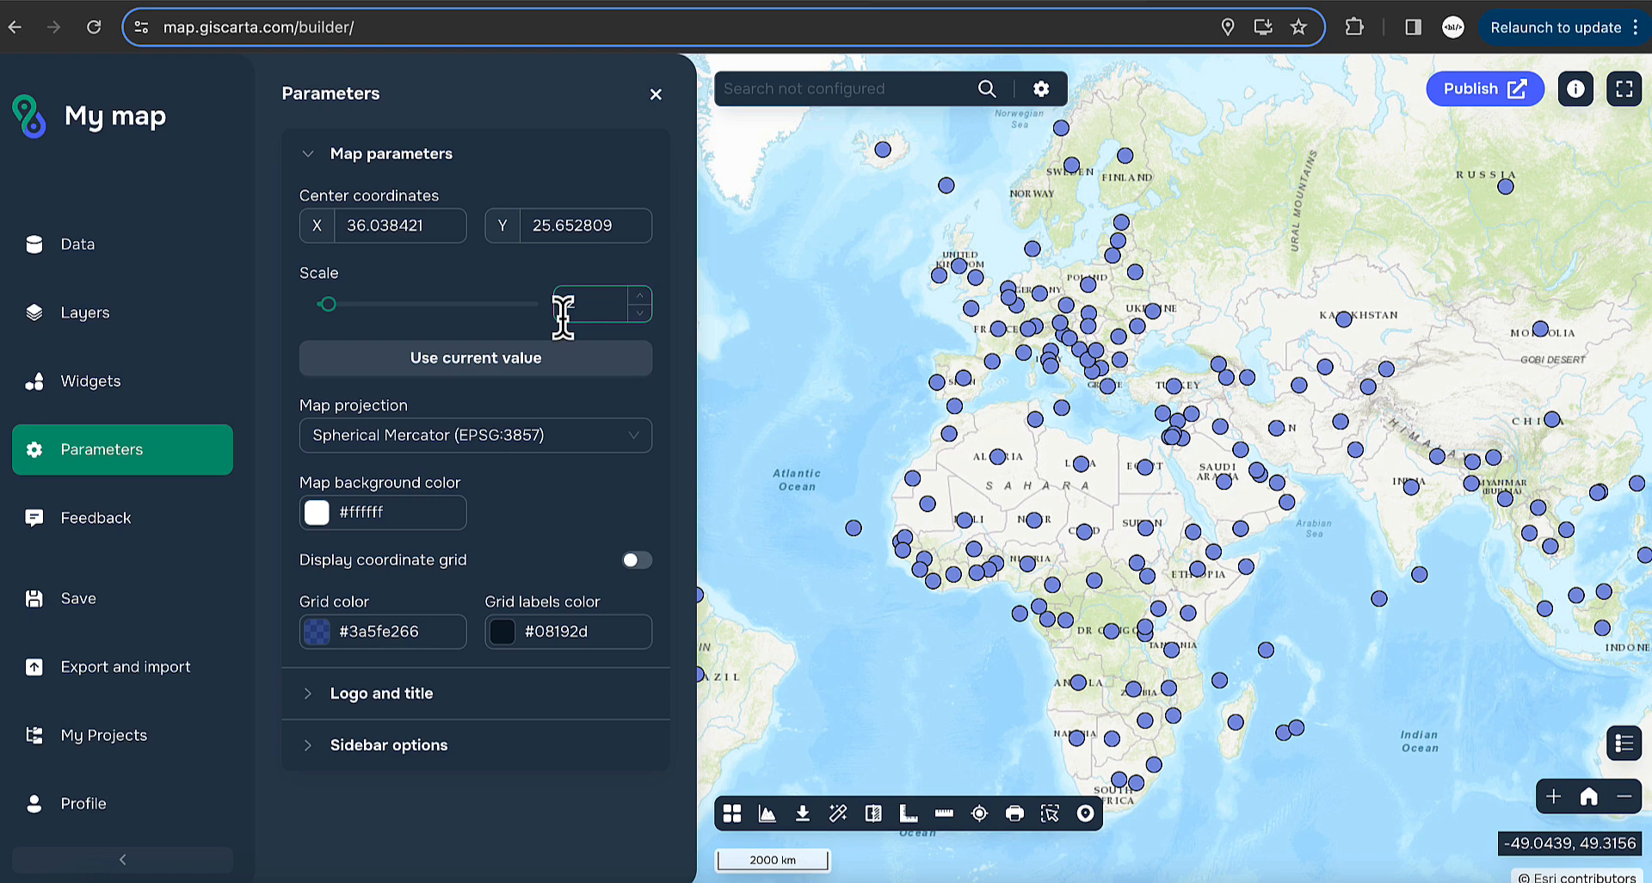
scroll(885, 426, down, 2)
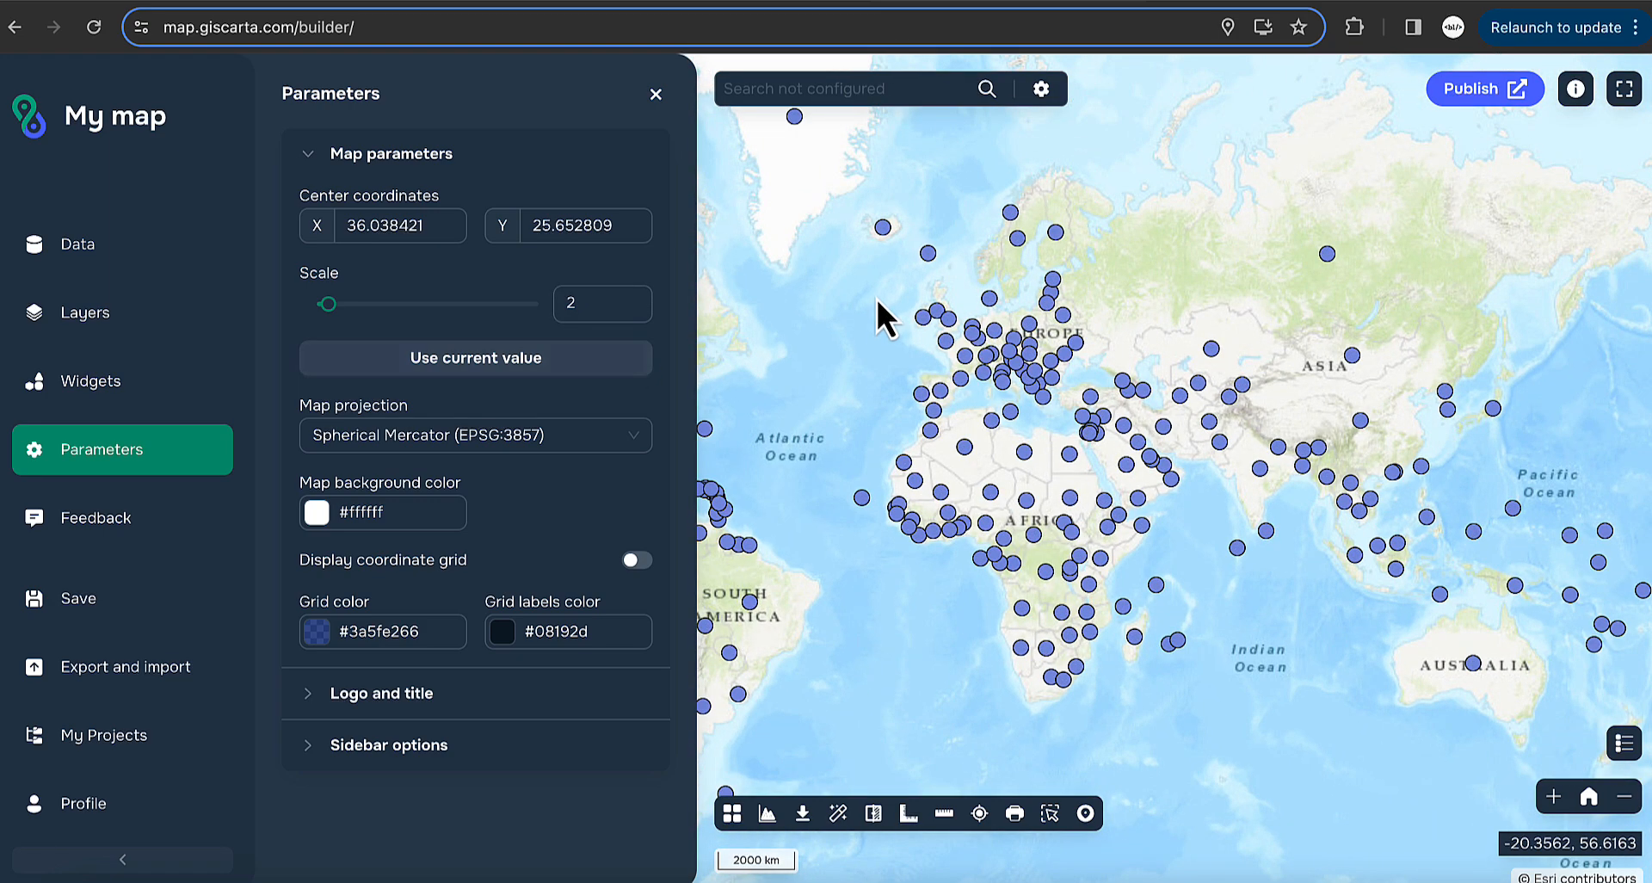
drag(877, 300, 936, 398)
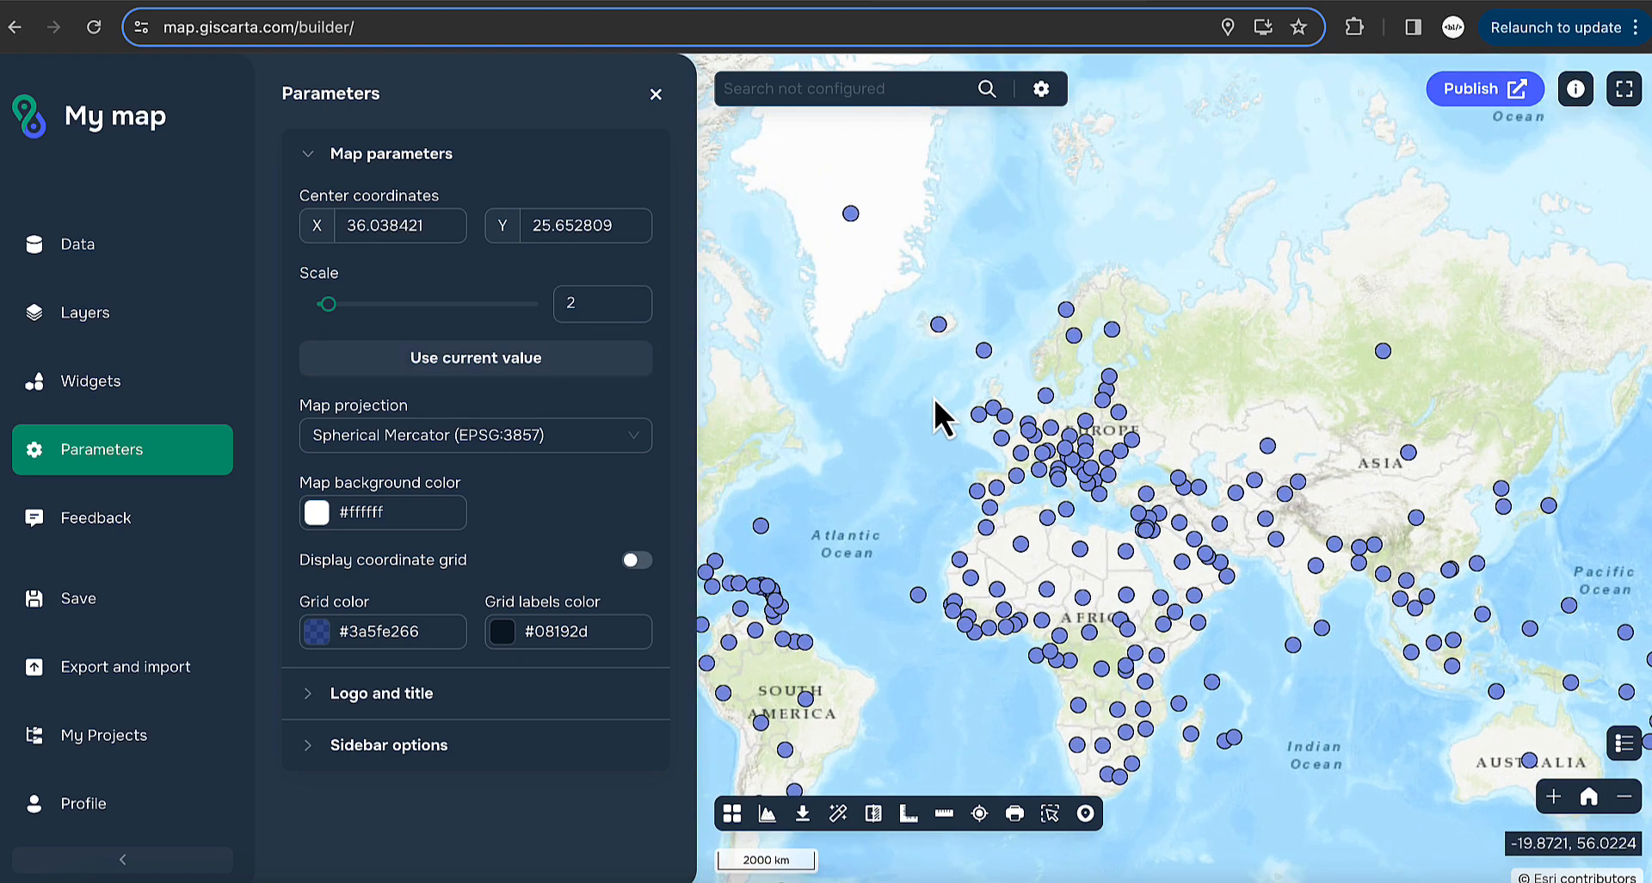
- Switch the map projection to WGS 84 / North Pole LAEA Canada for a polar view
click(535, 441)
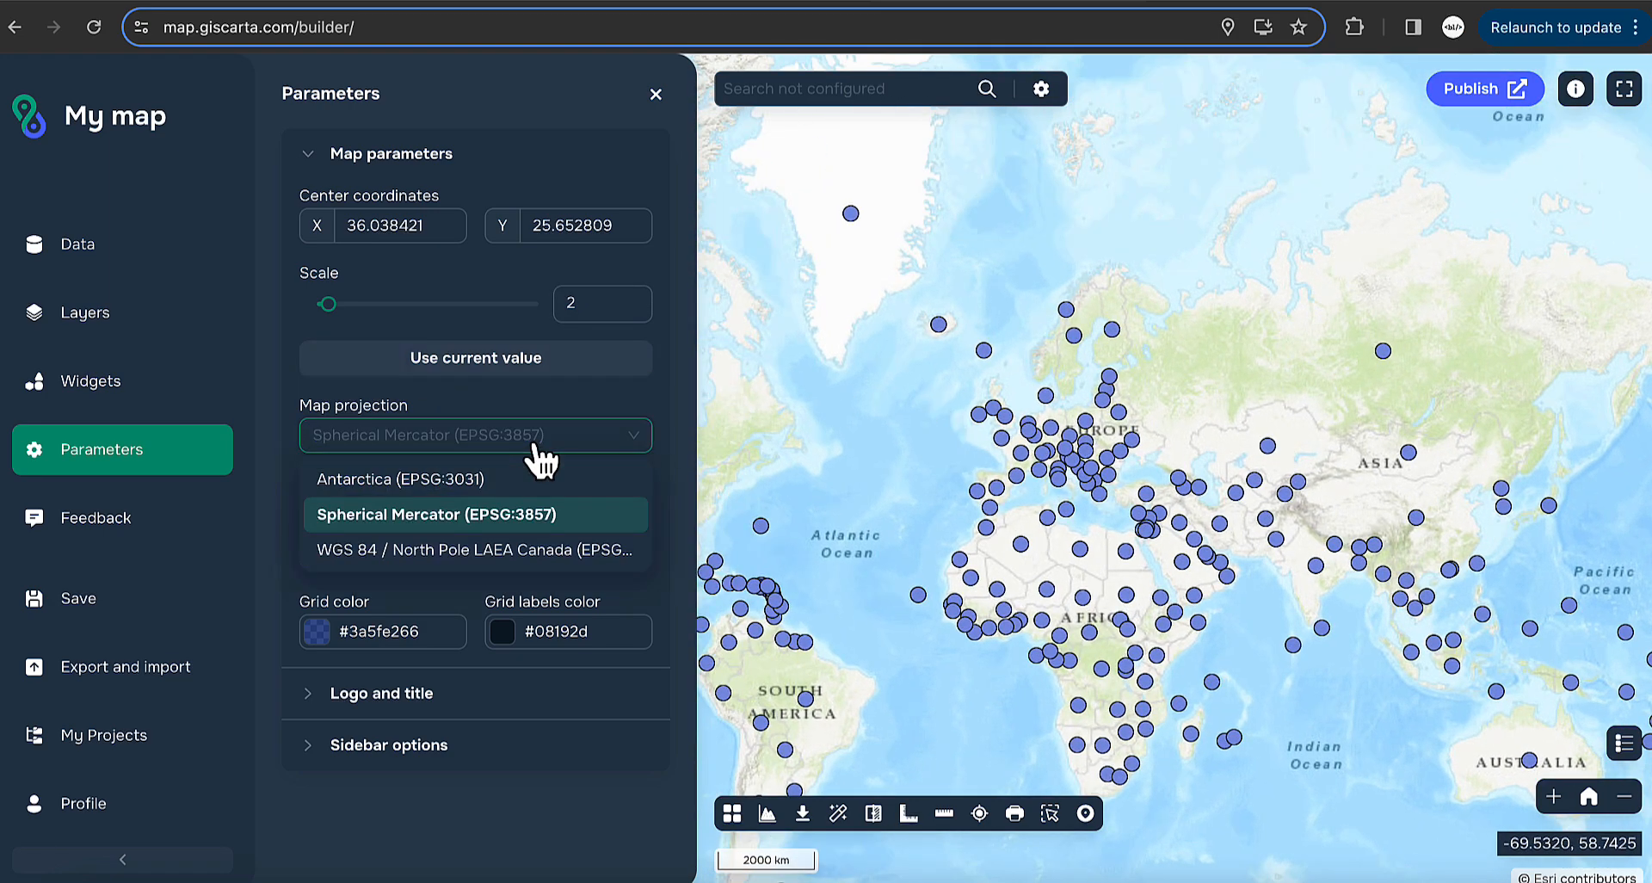
click(478, 550)
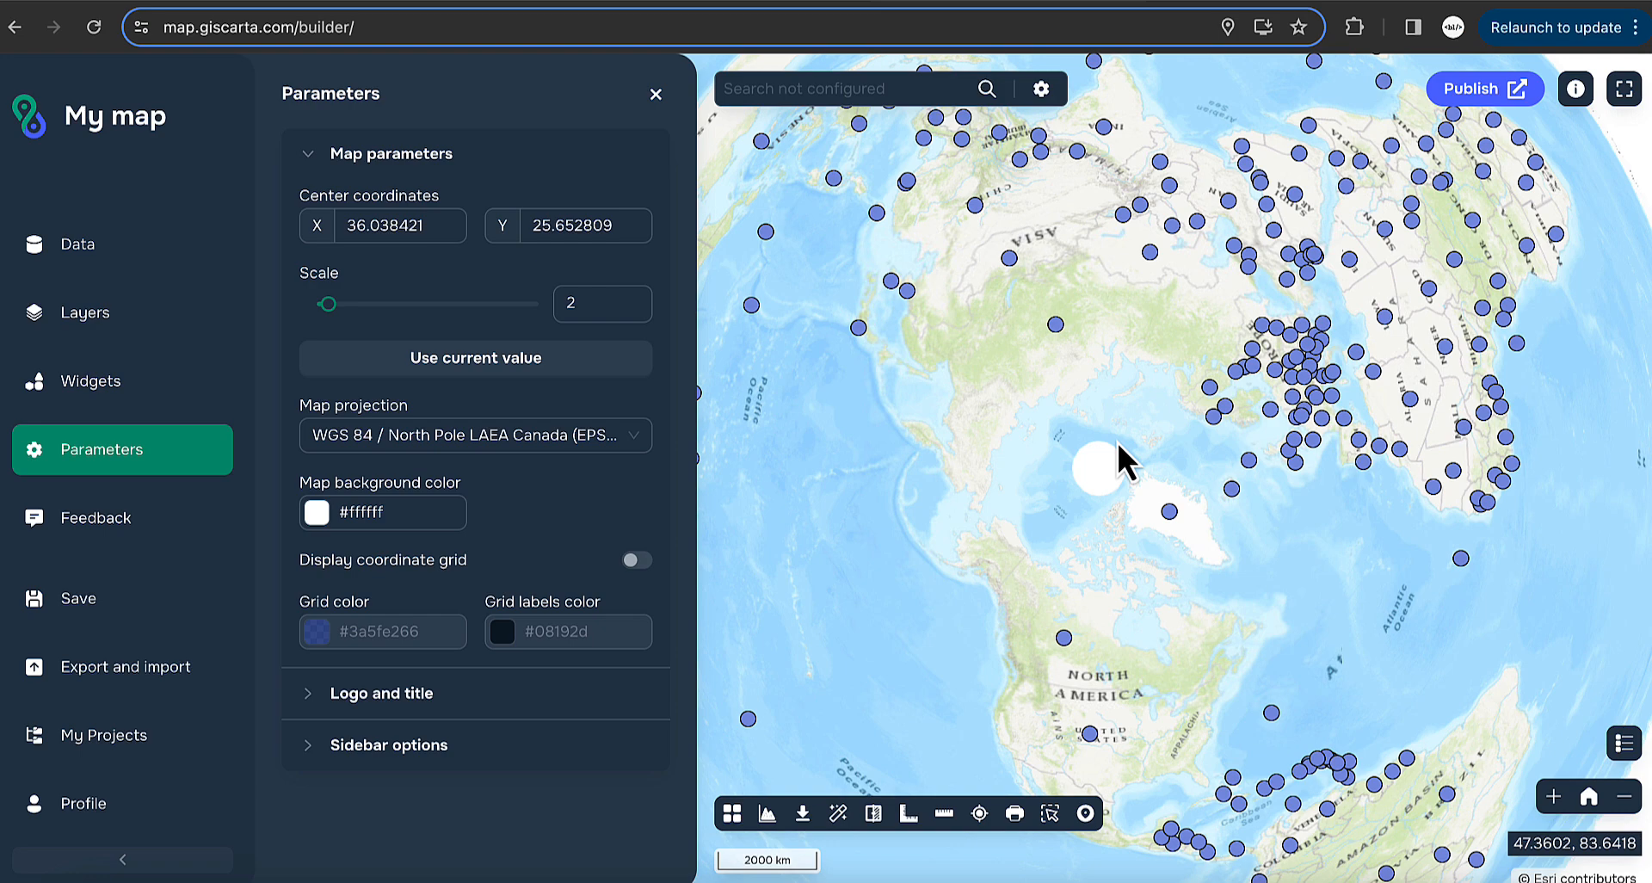
click(493, 441)
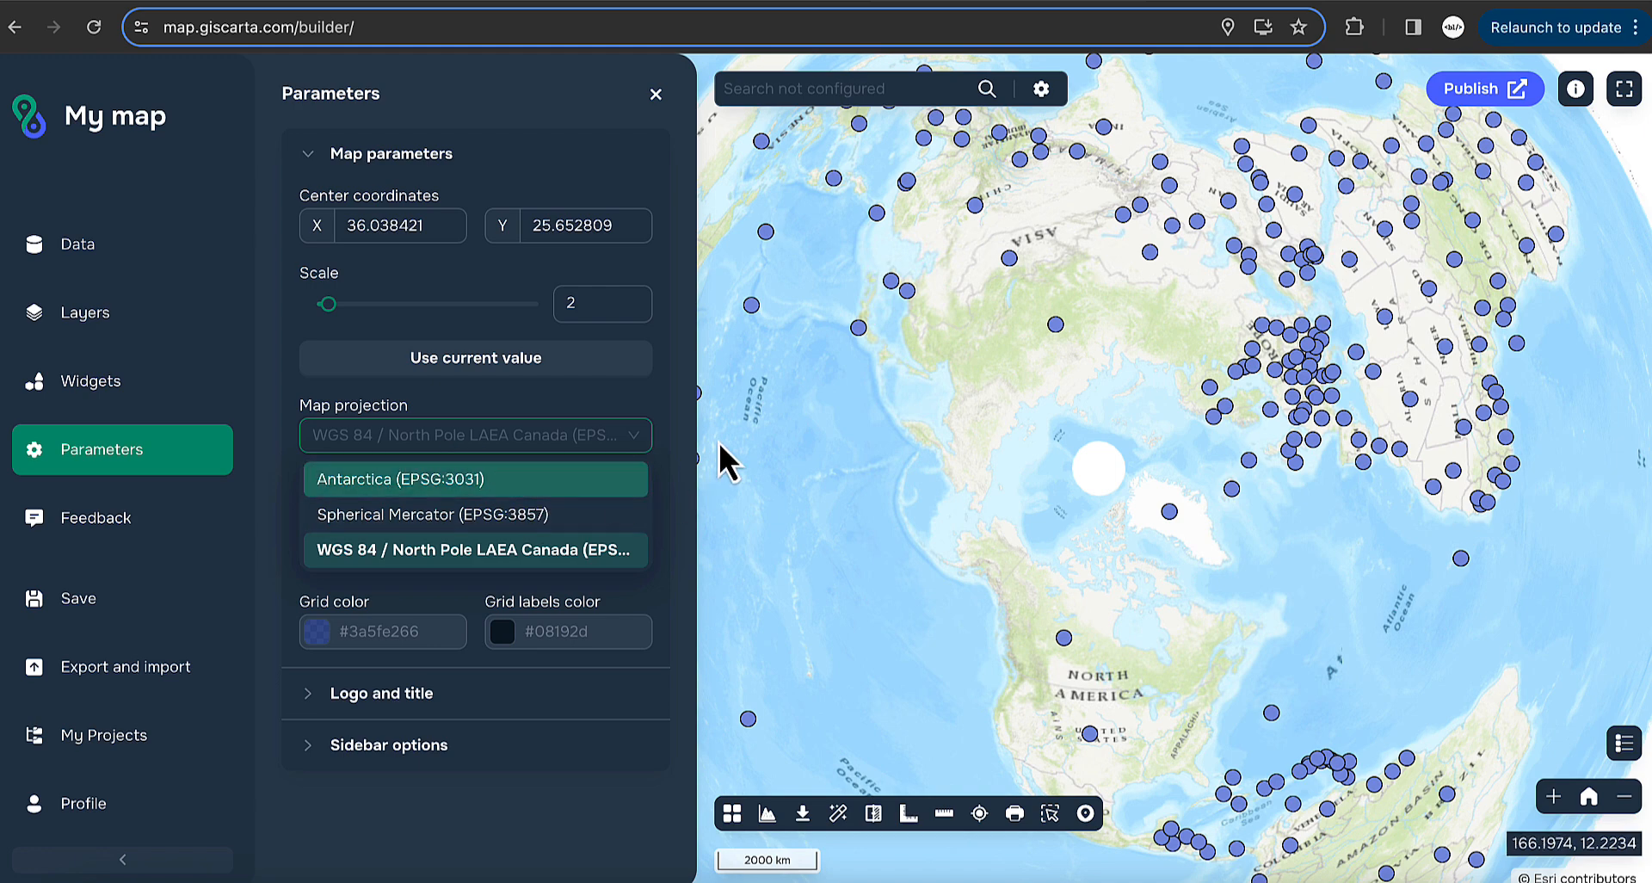
click(667, 434)
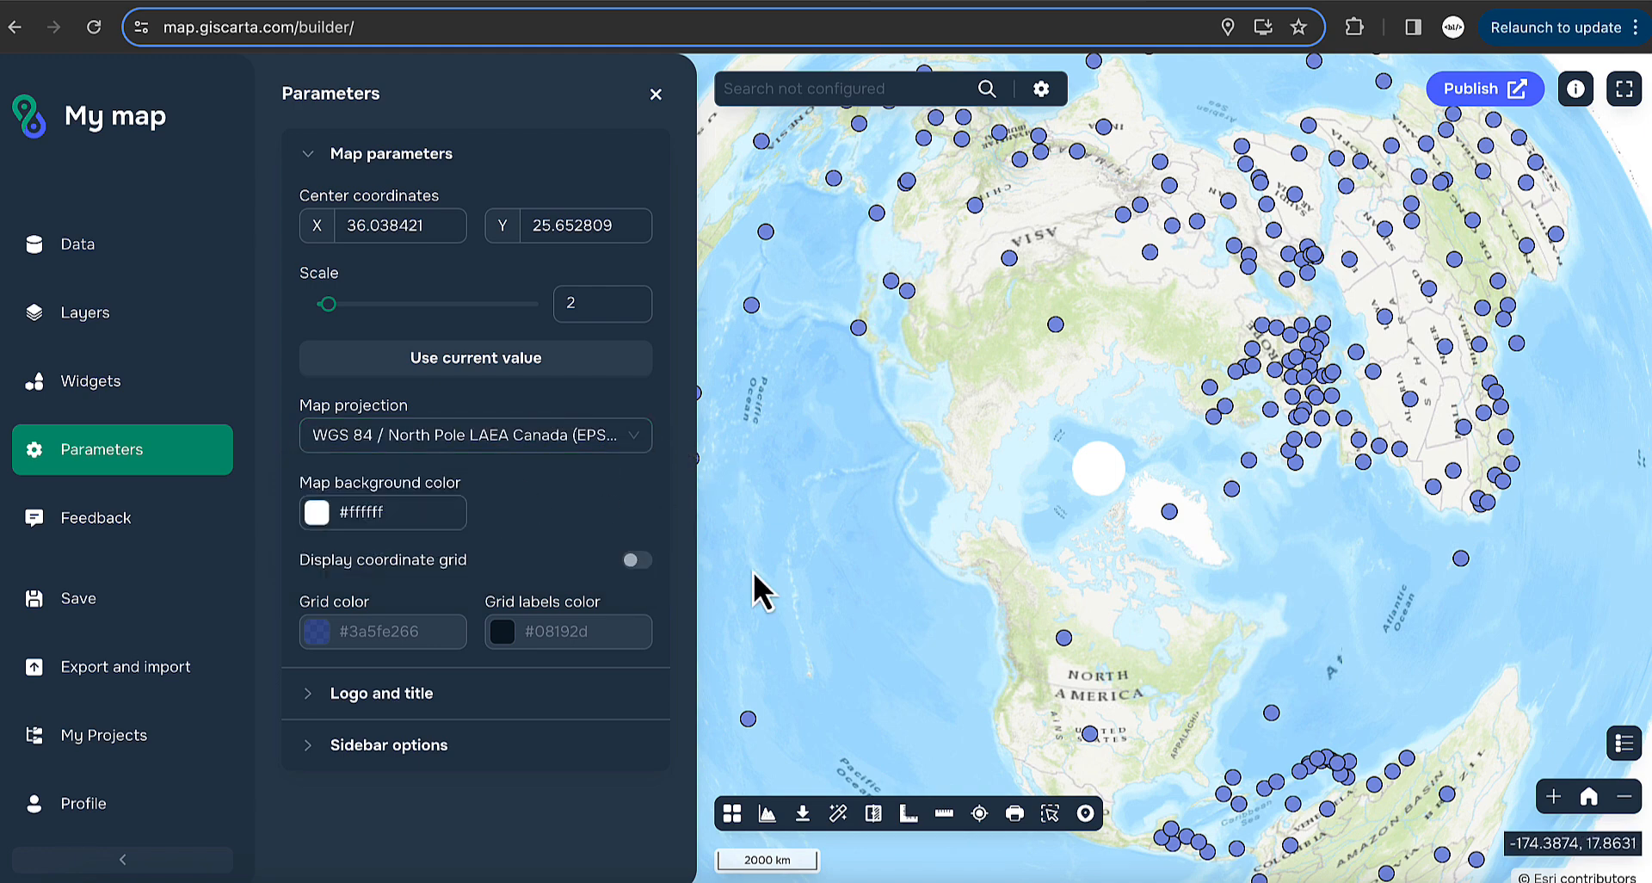
- Change the map background colour from white to the light blue preset #B9E5FF
click(415, 514)
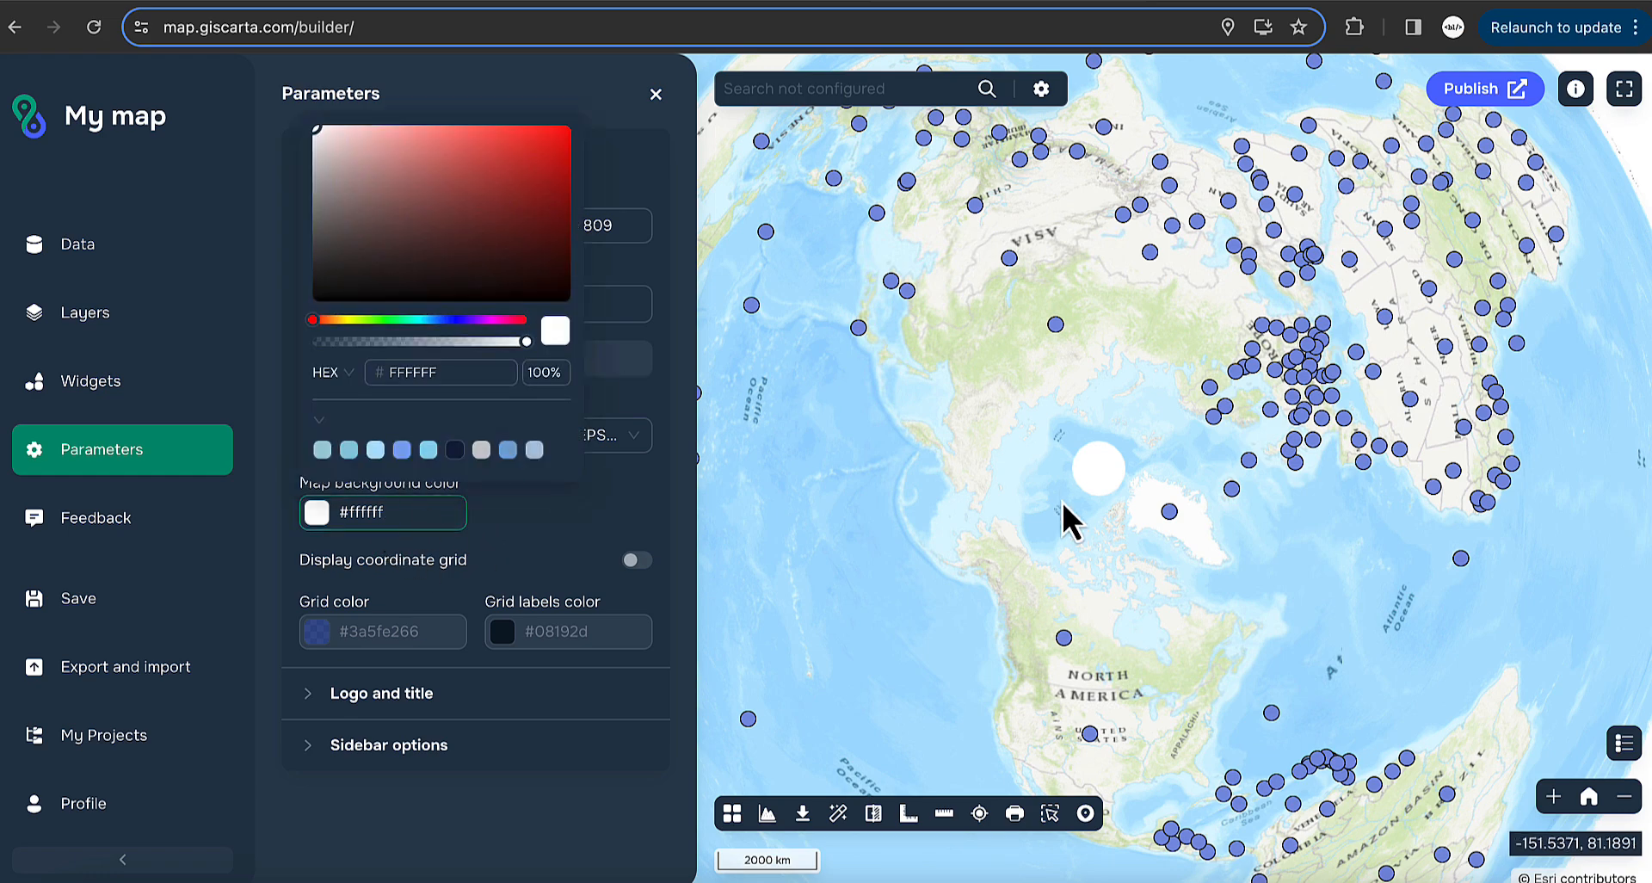
scroll(1107, 503, up, 2)
drag(1043, 567, 1030, 523)
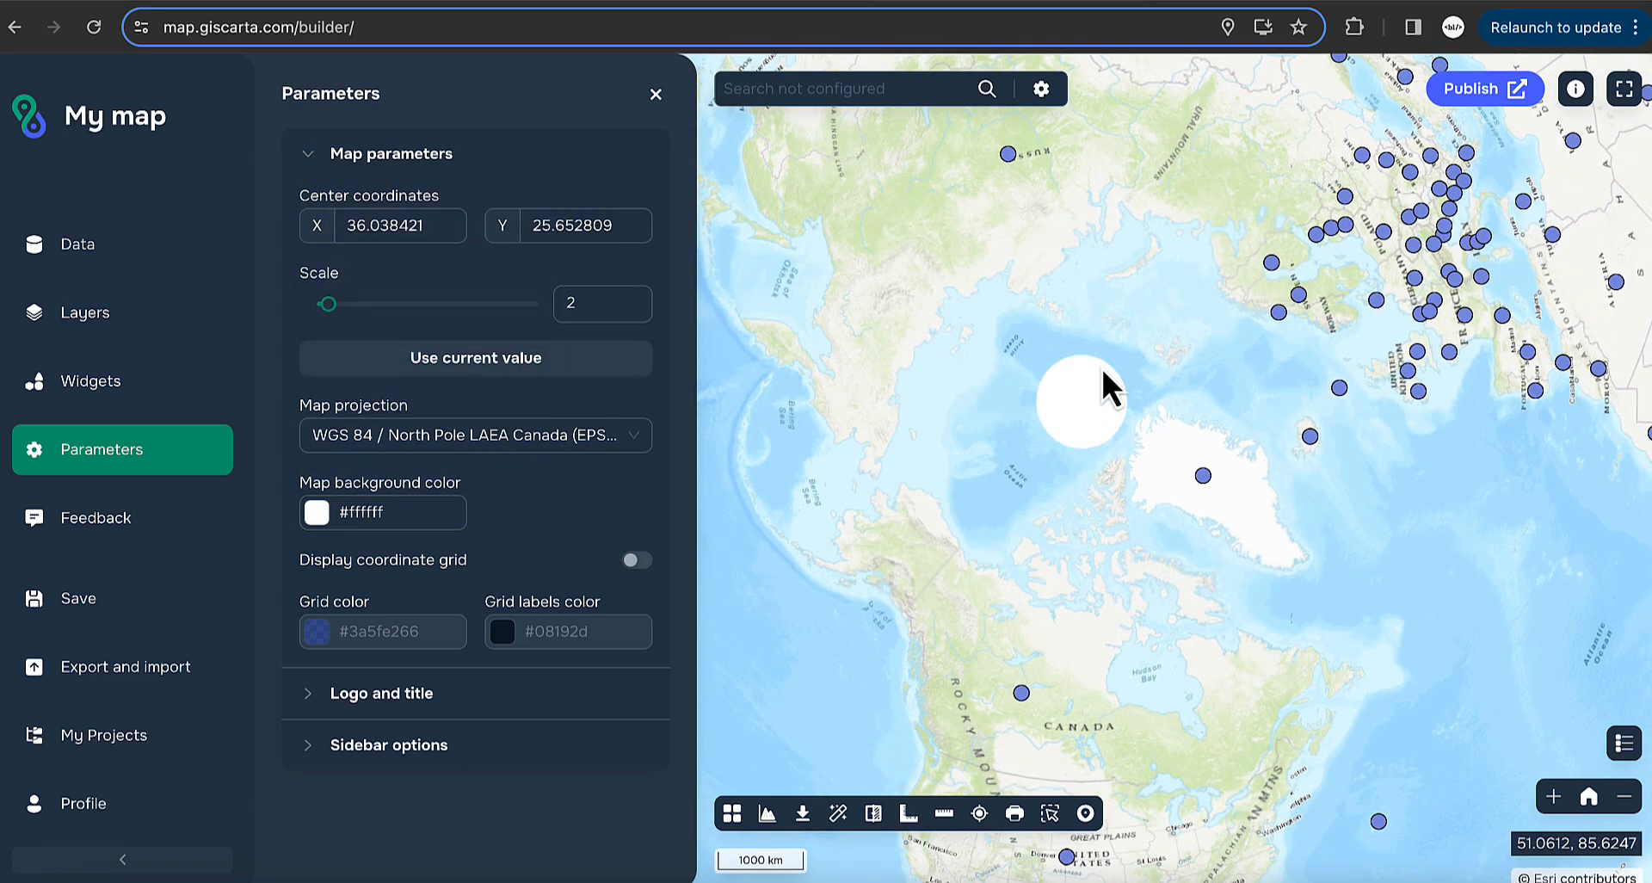
click(410, 513)
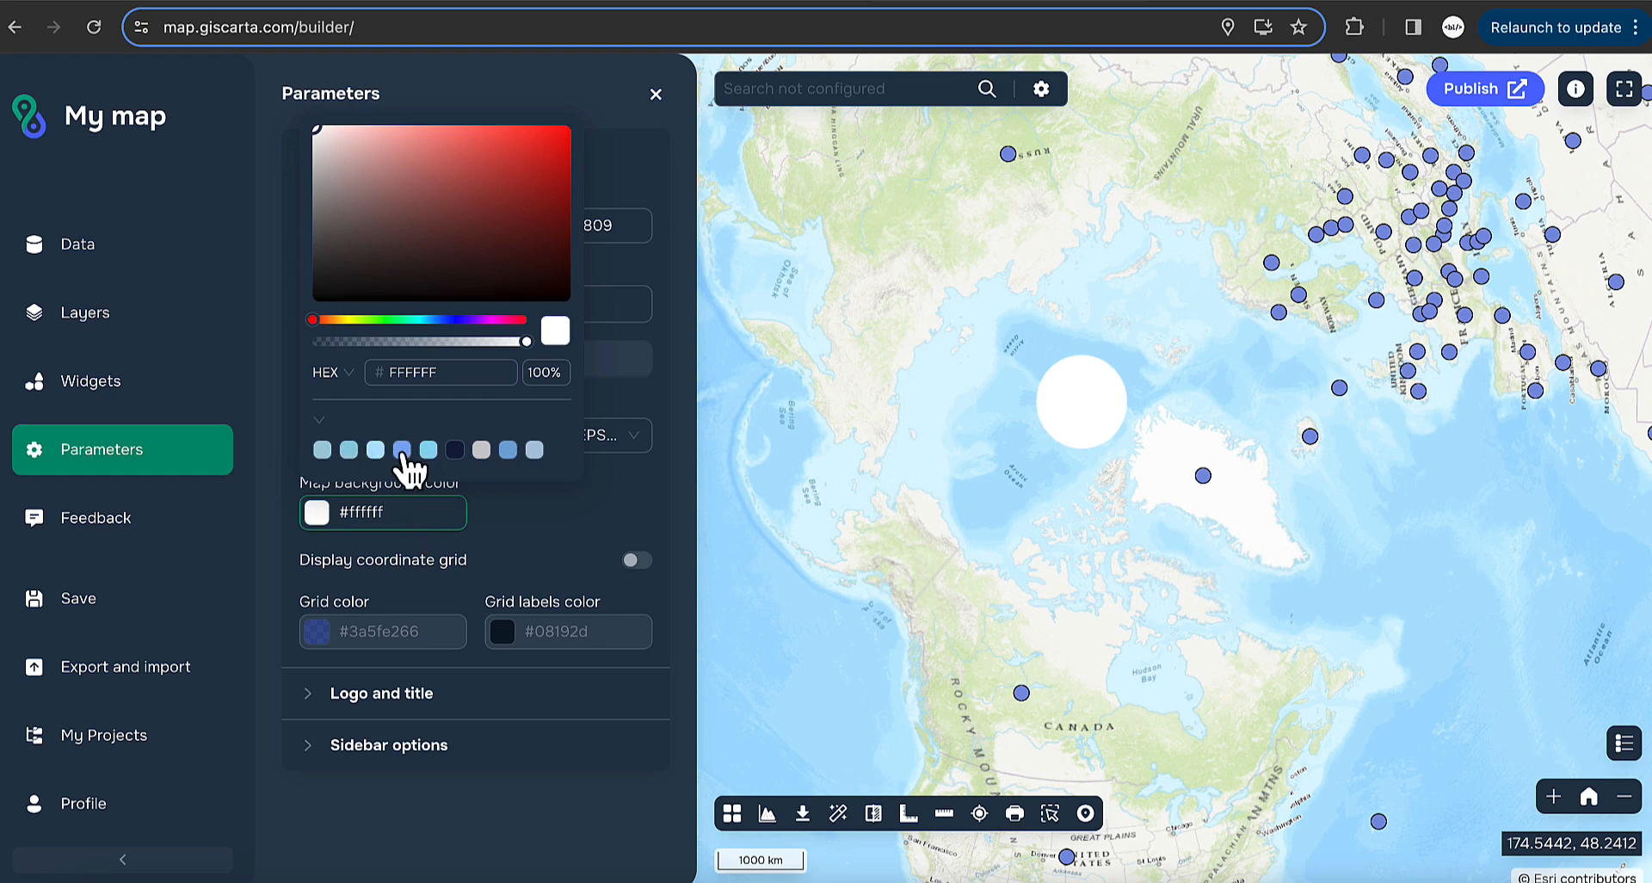
click(376, 450)
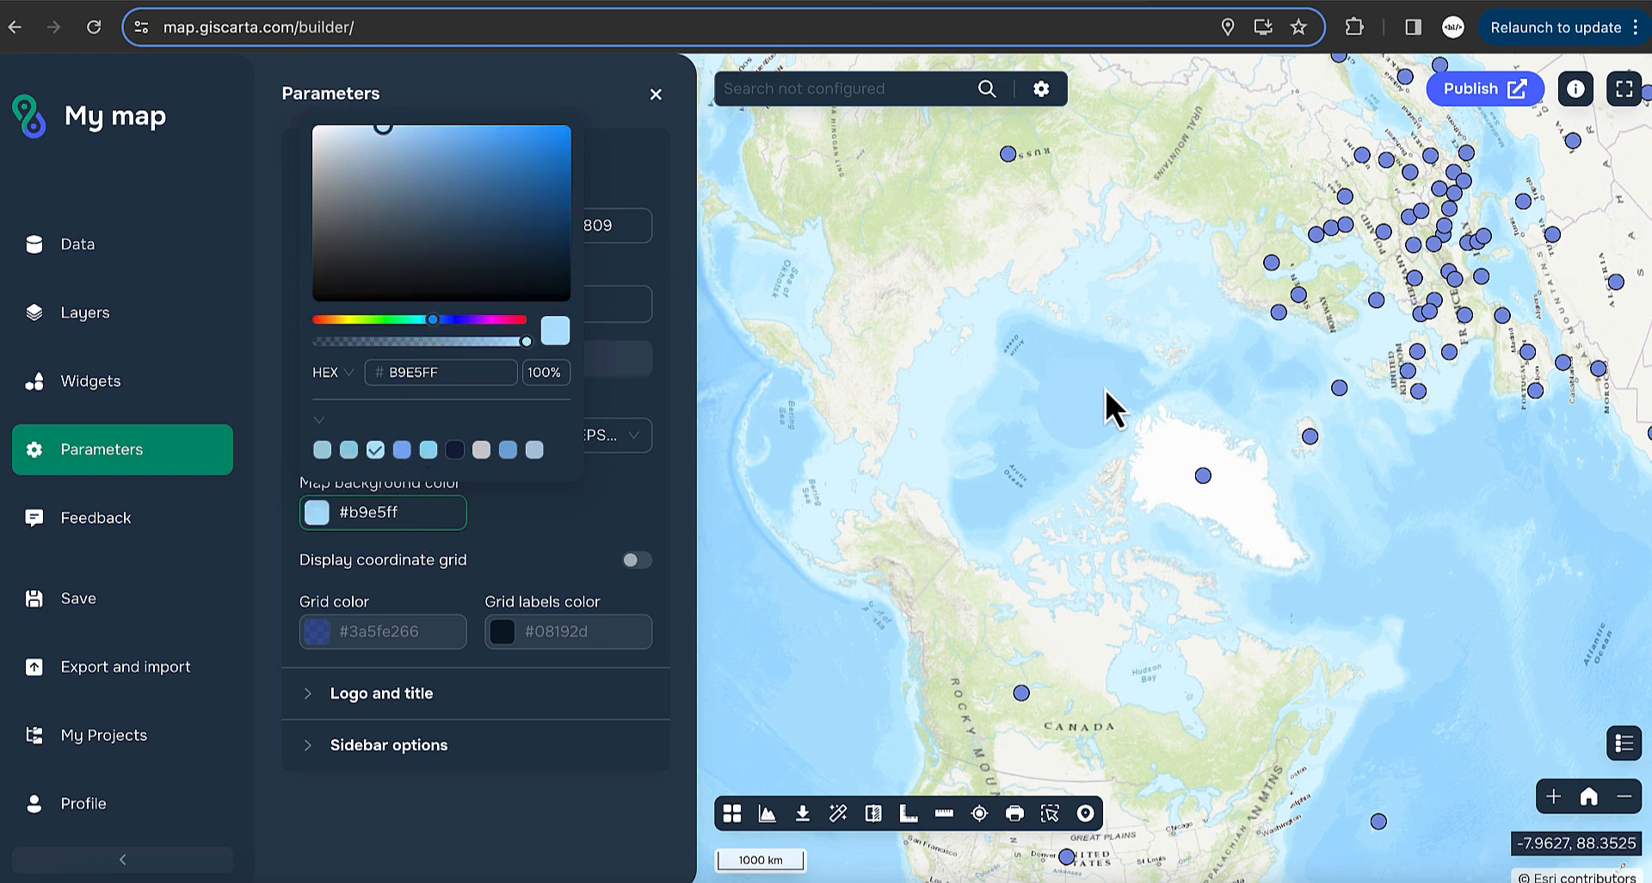
click(607, 796)
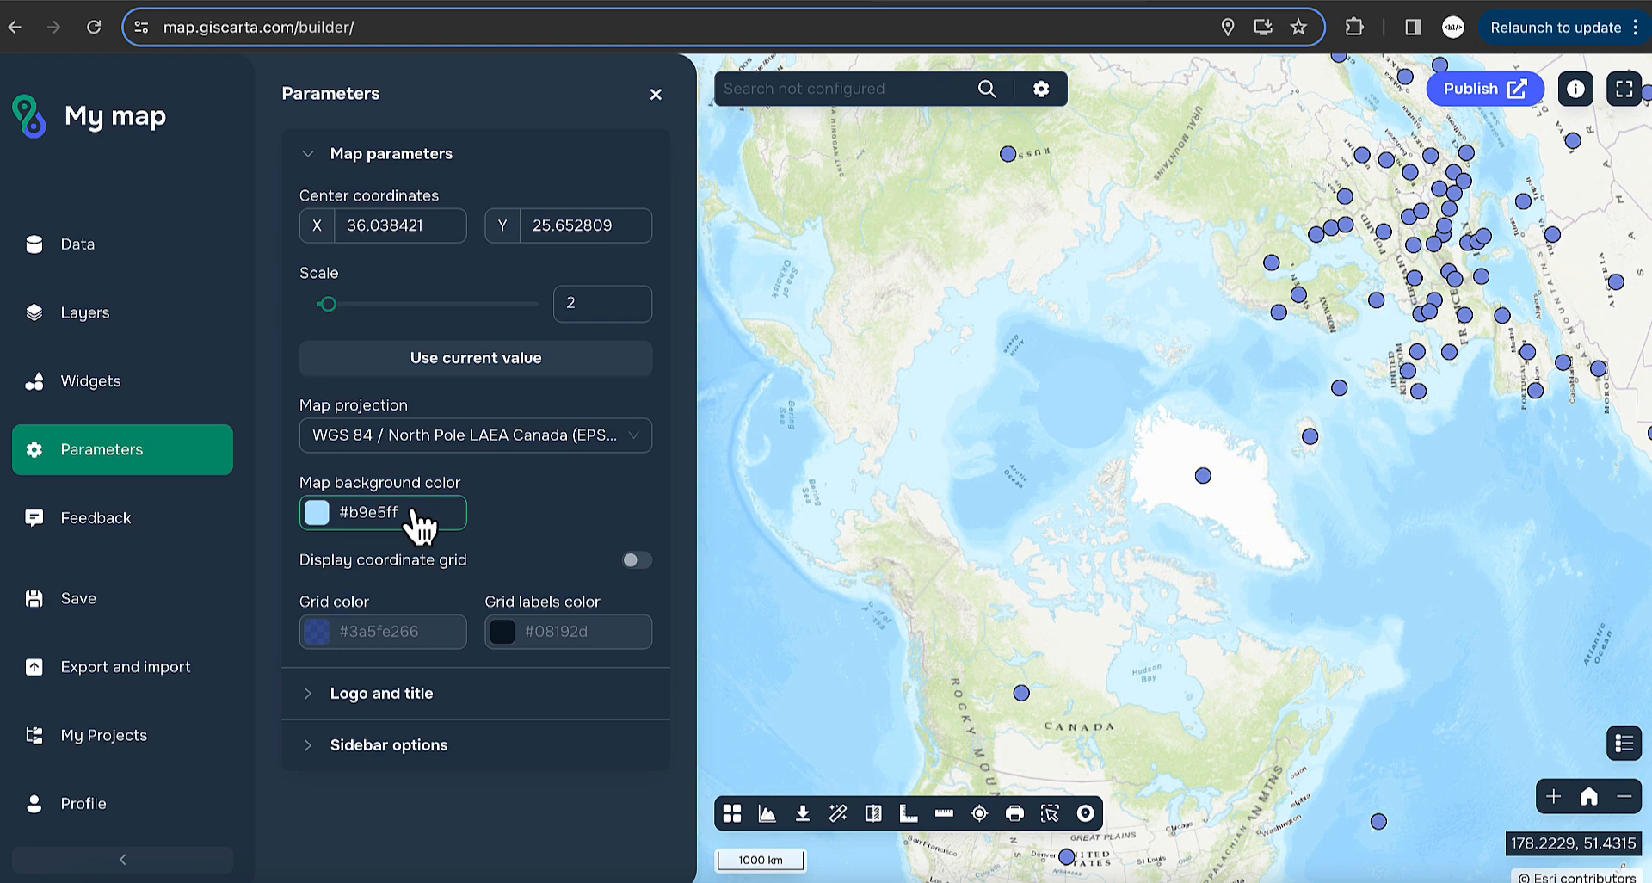
- Append ' 1' to the map title so it reads 'My map 1'
click(310, 153)
click(320, 211)
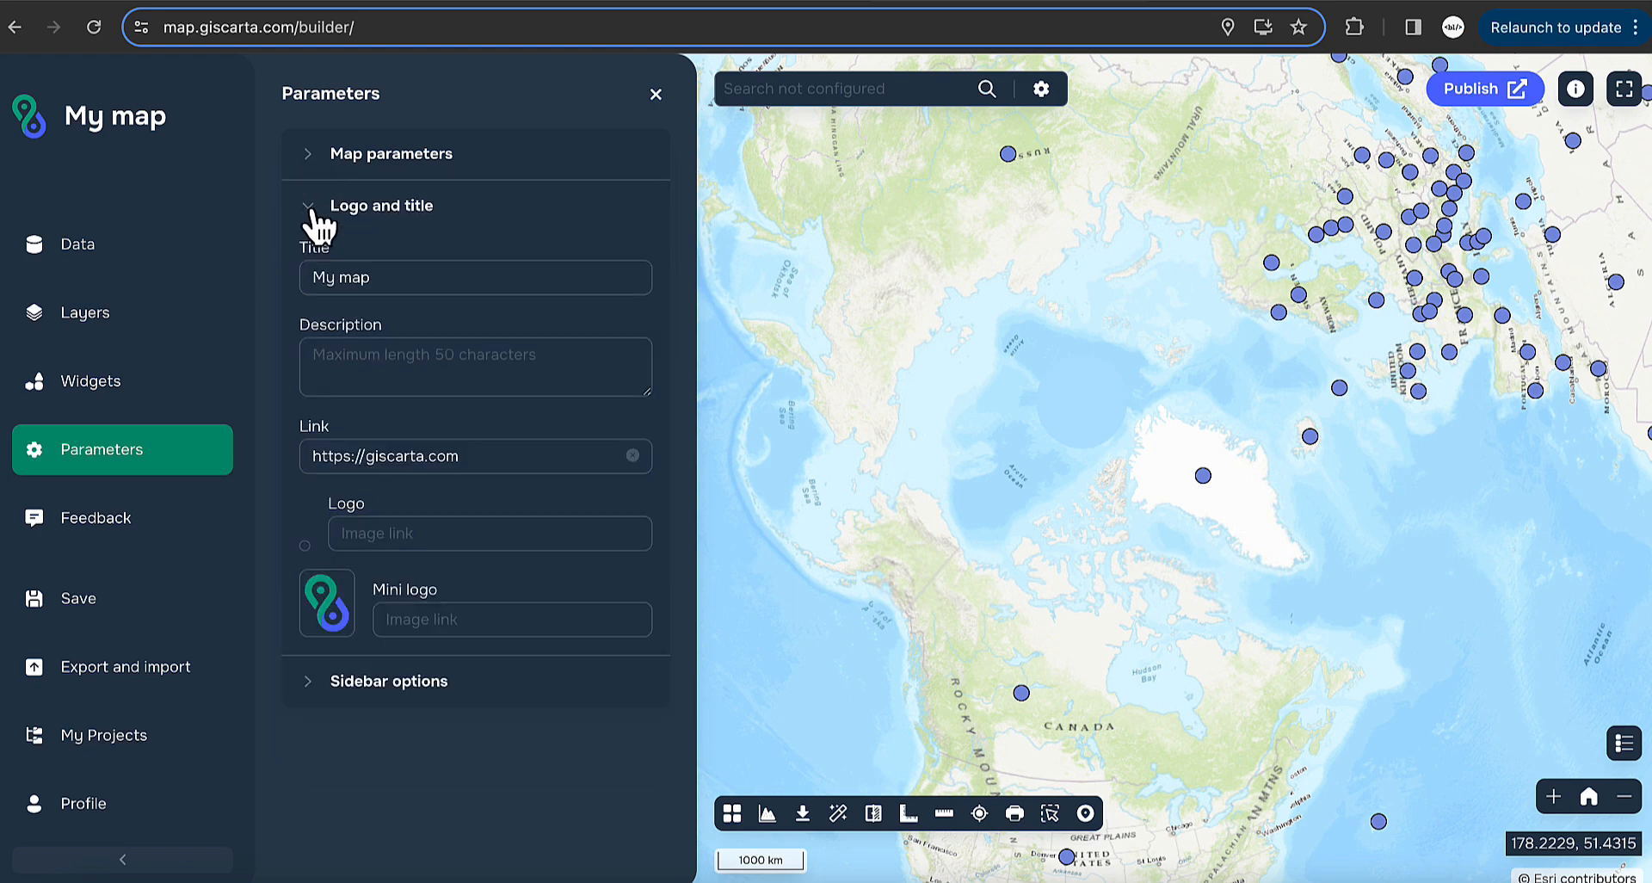
click(466, 276)
text(1)
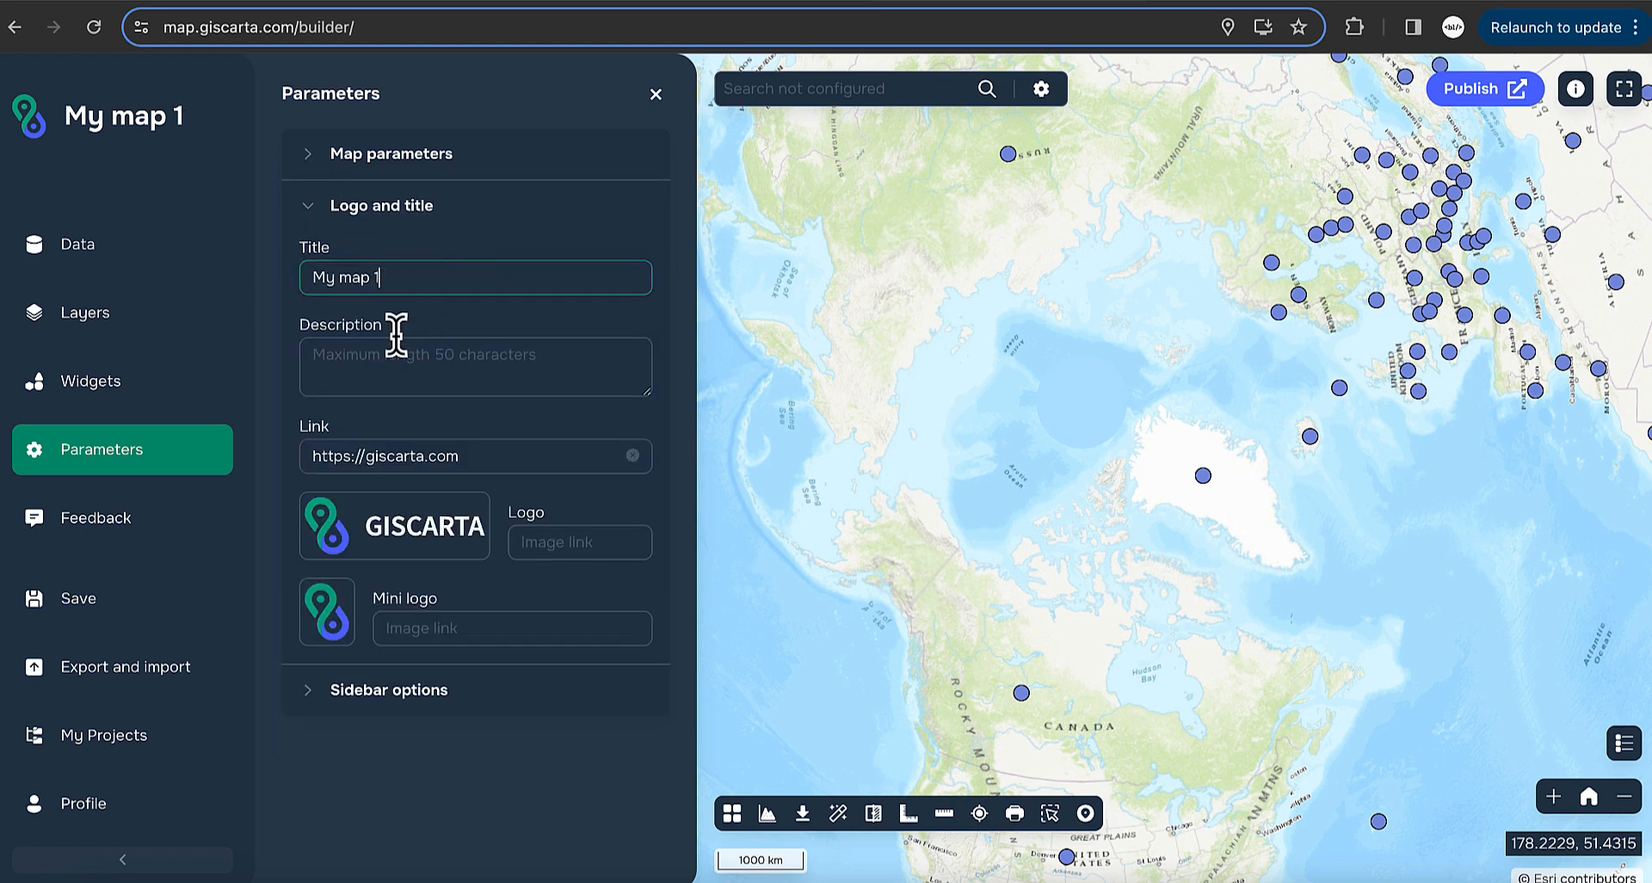
- Review the map description, map link, logo and mini logo link fields
click(371, 372)
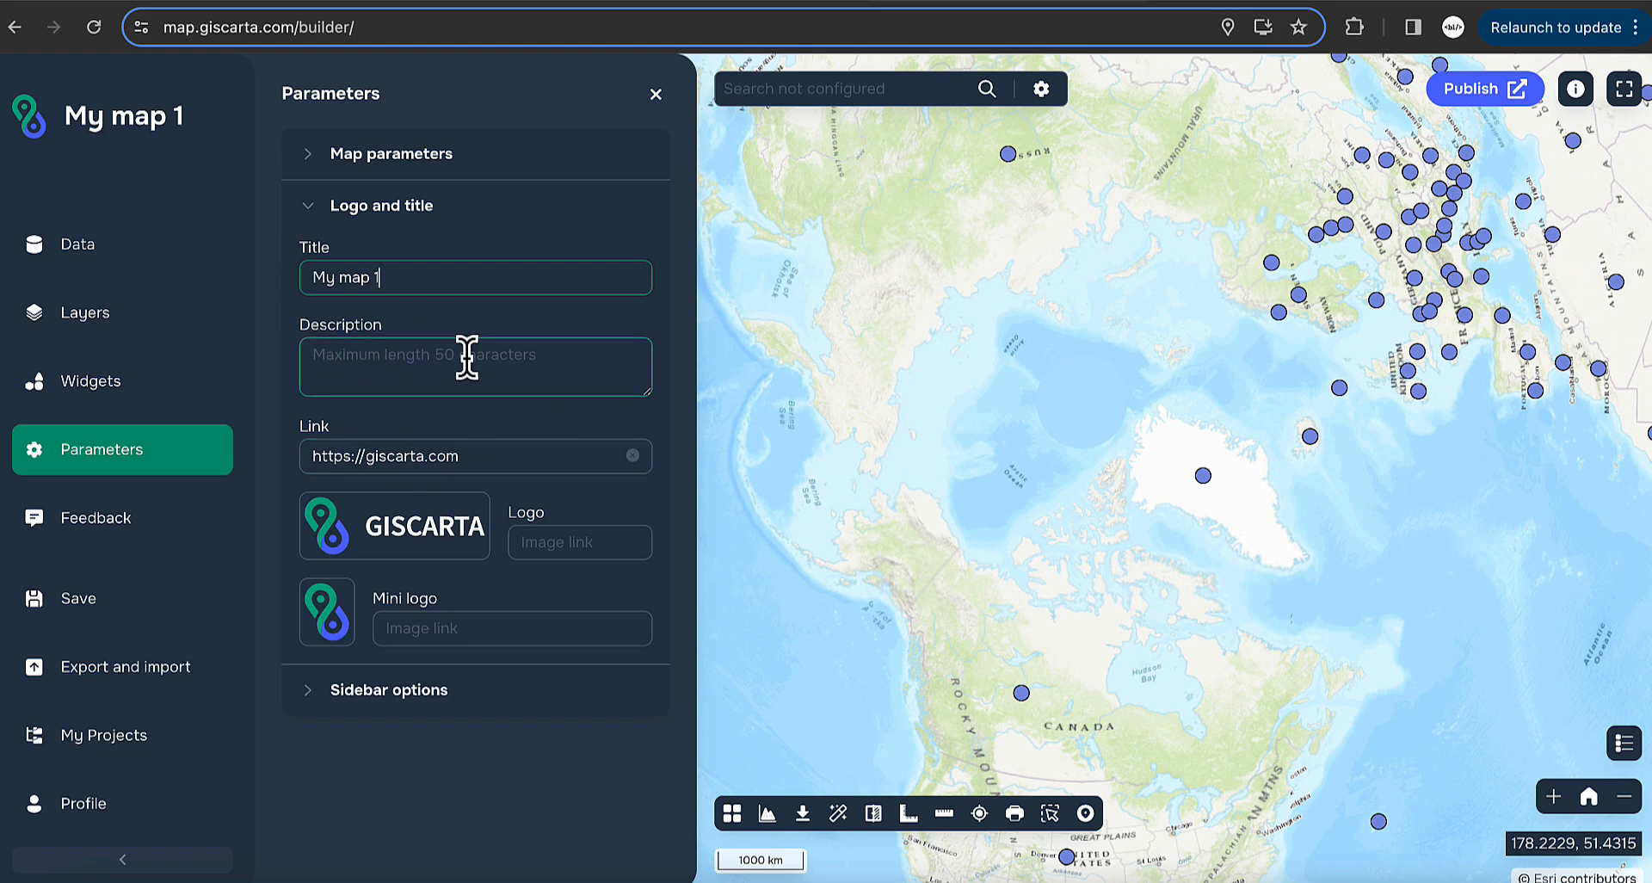
click(483, 451)
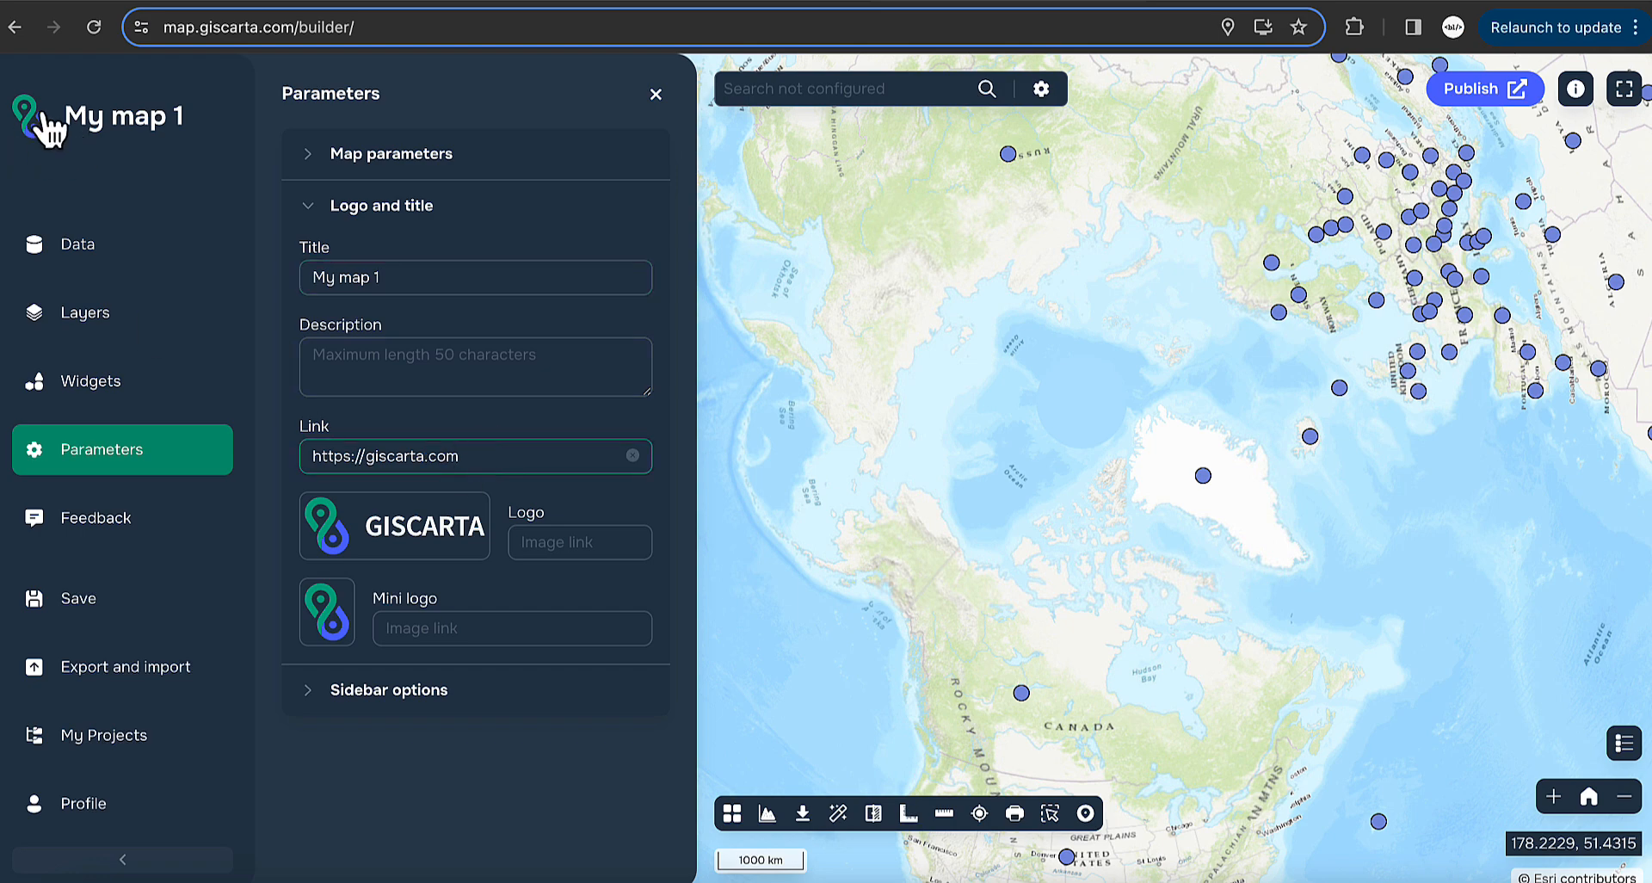
click(558, 540)
click(492, 614)
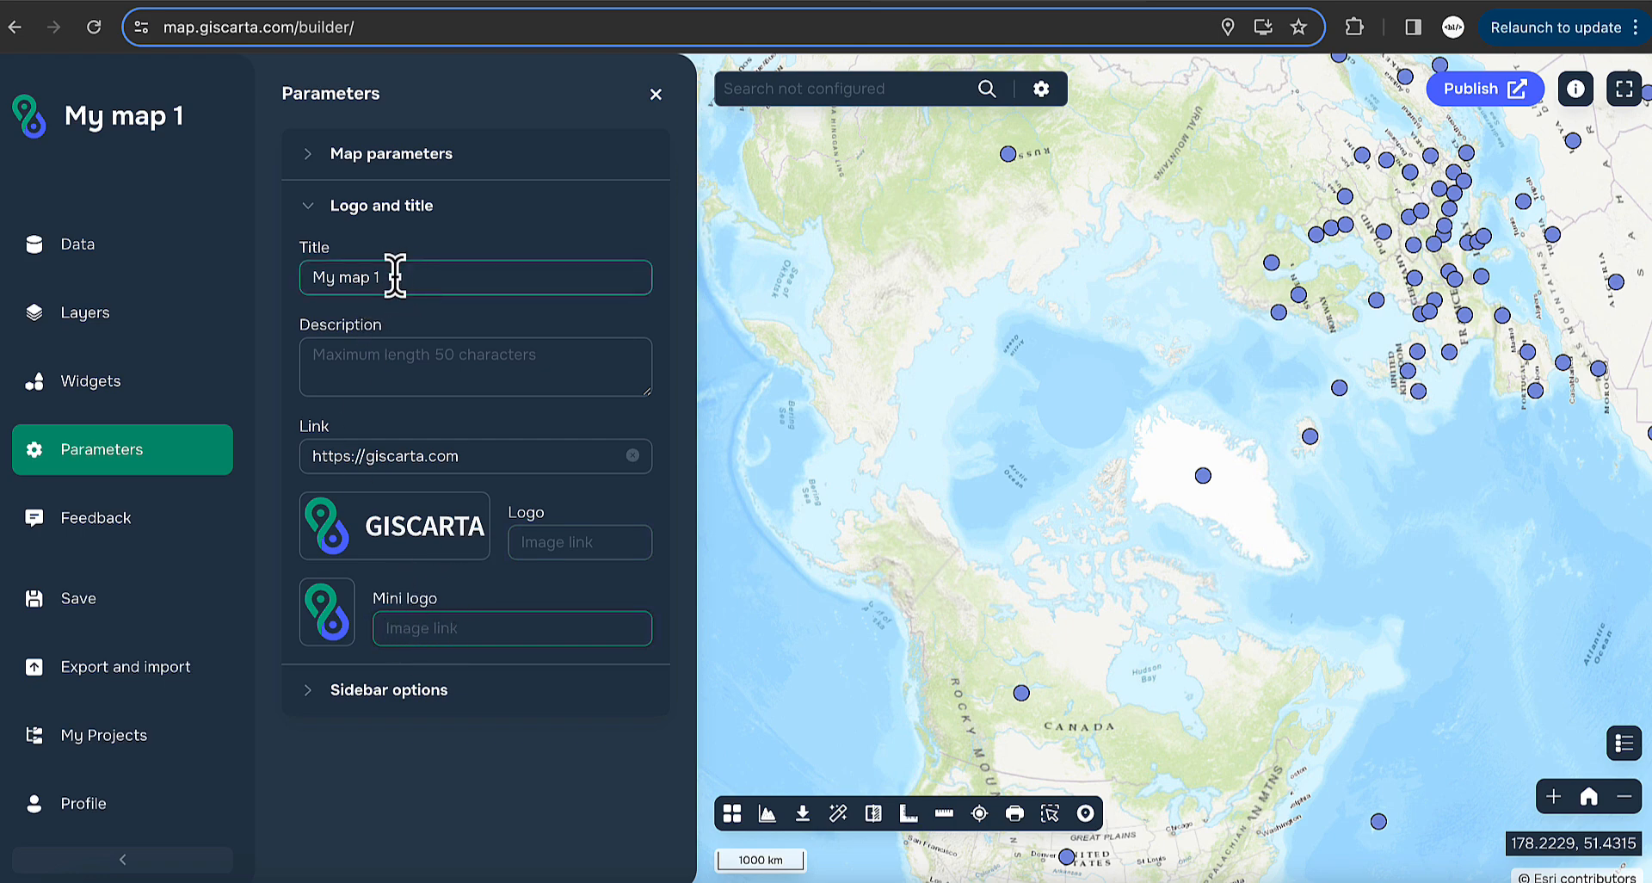
- Clear the title, restore 'My map 1' with undo, and expand the Sidebar options
drag(394, 266, 286, 280)
key(BackSpace)
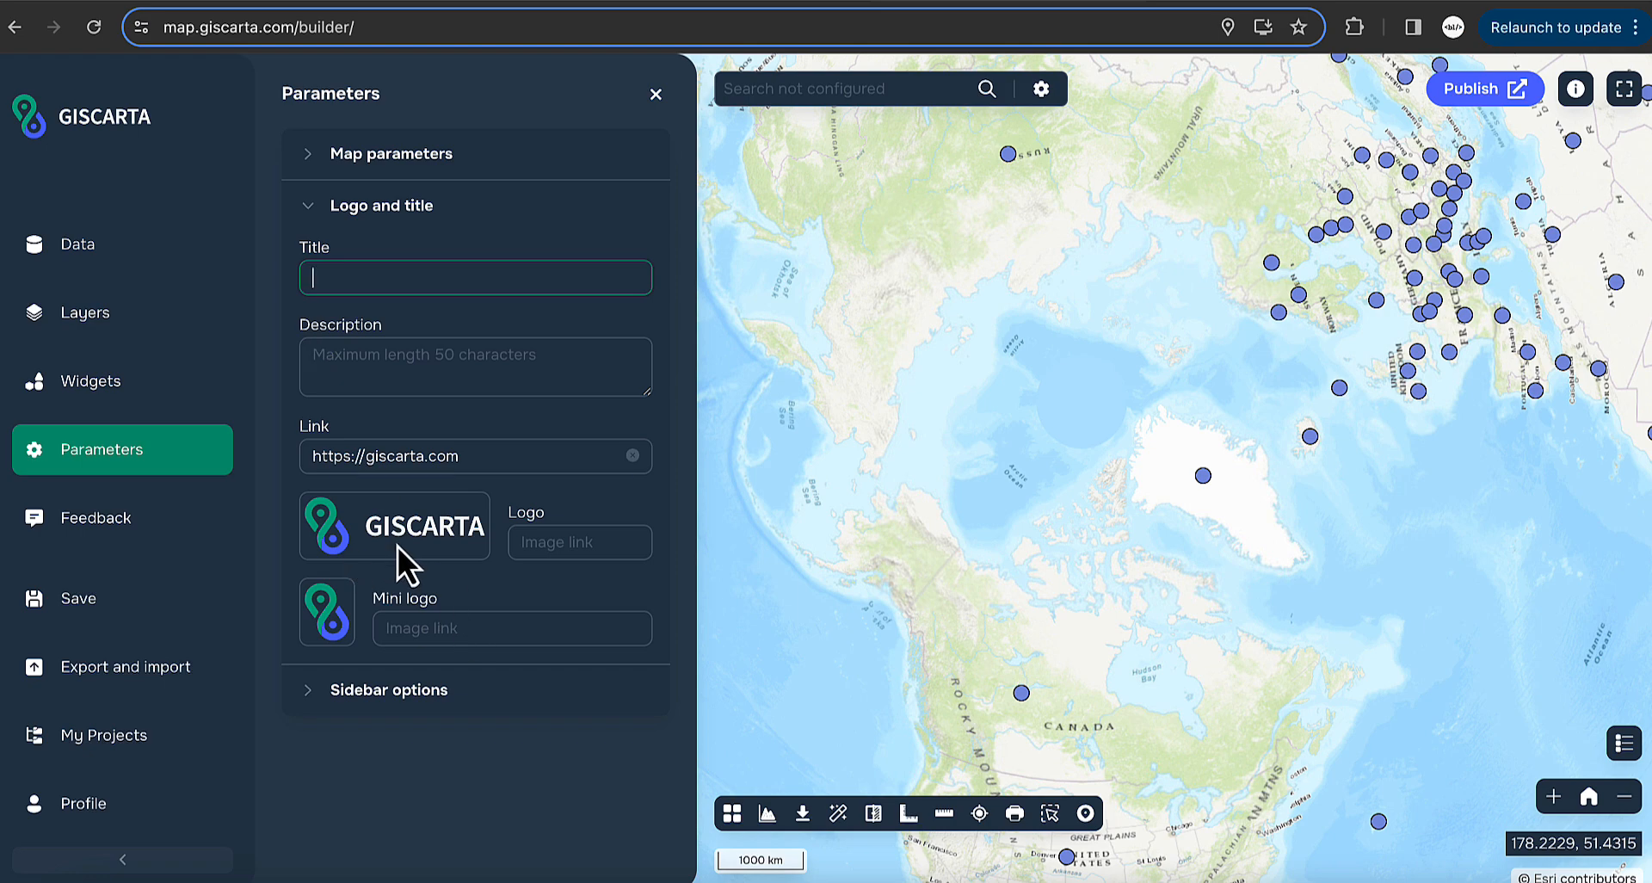
key(ctrl+z)
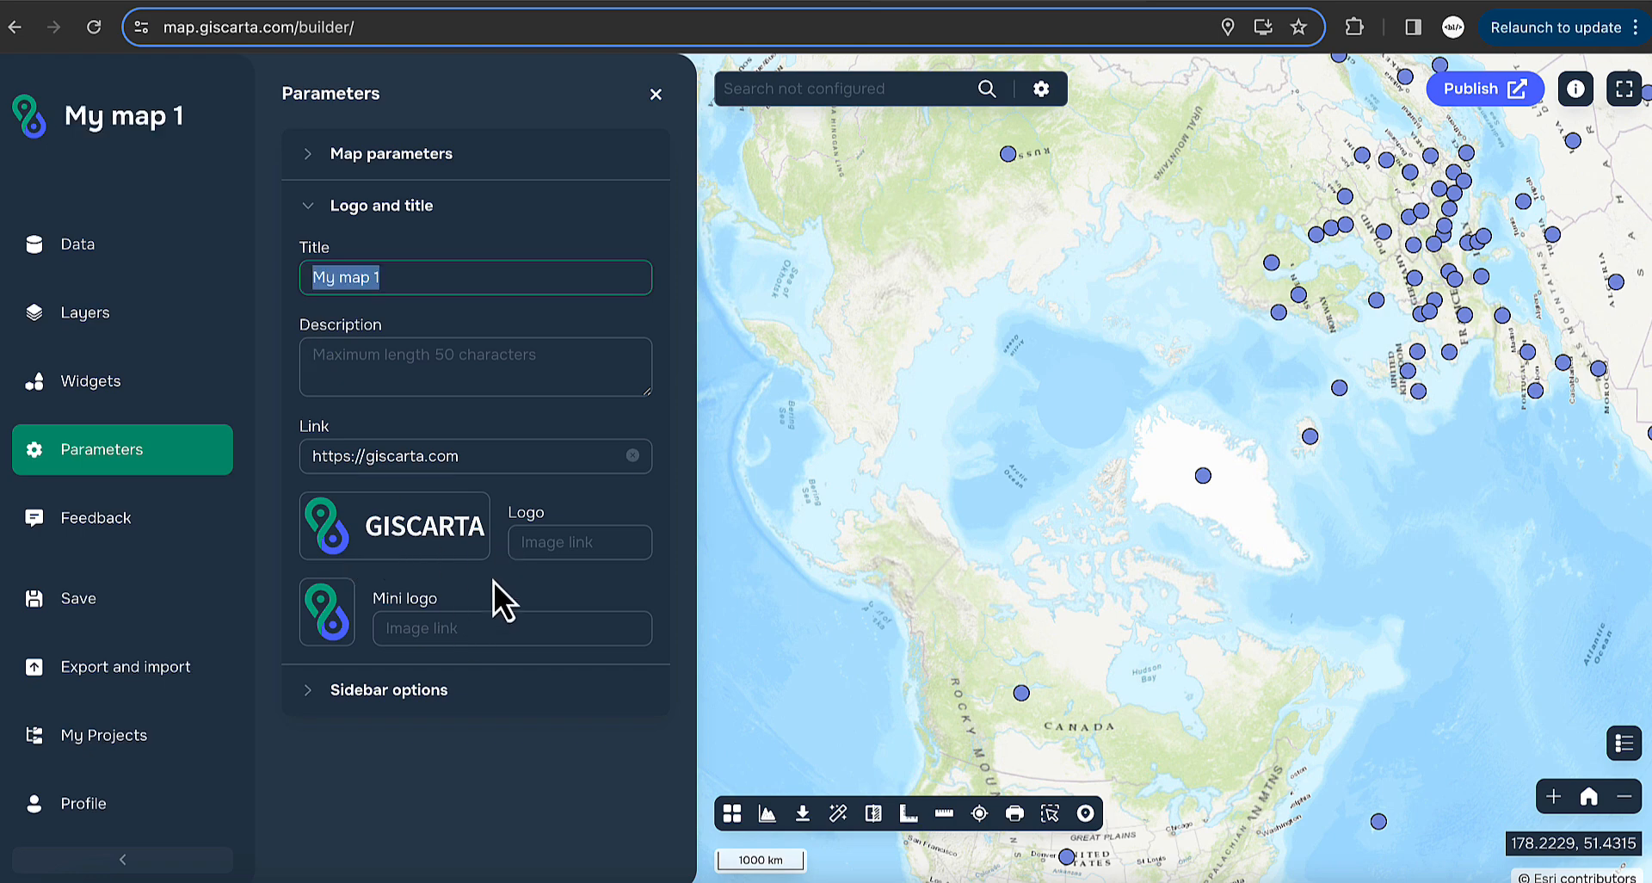
click(428, 628)
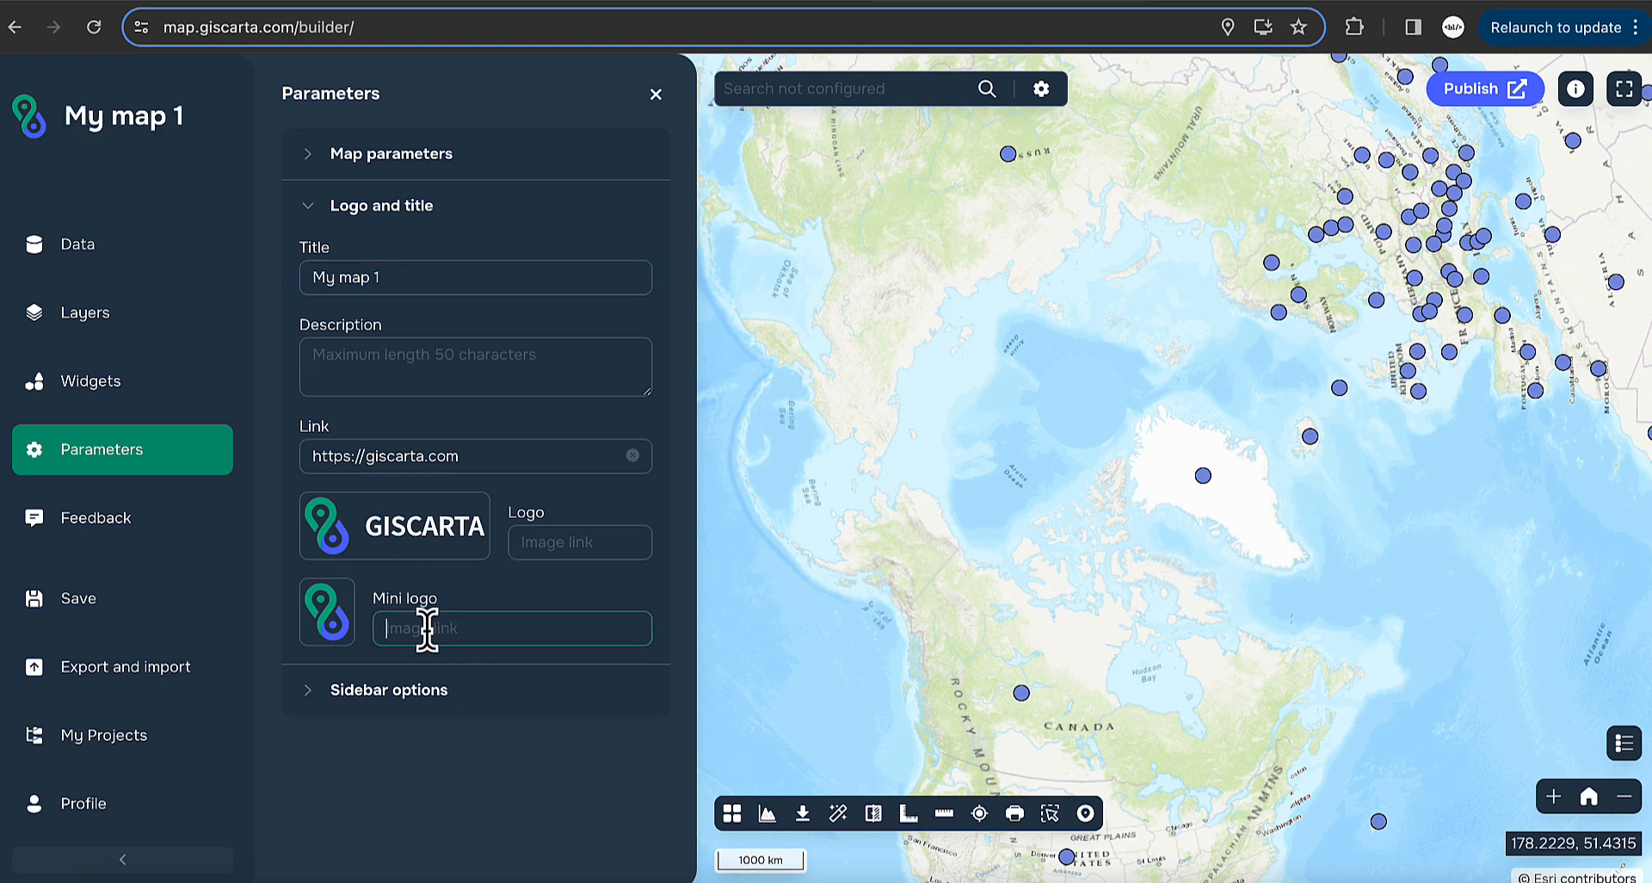
click(316, 689)
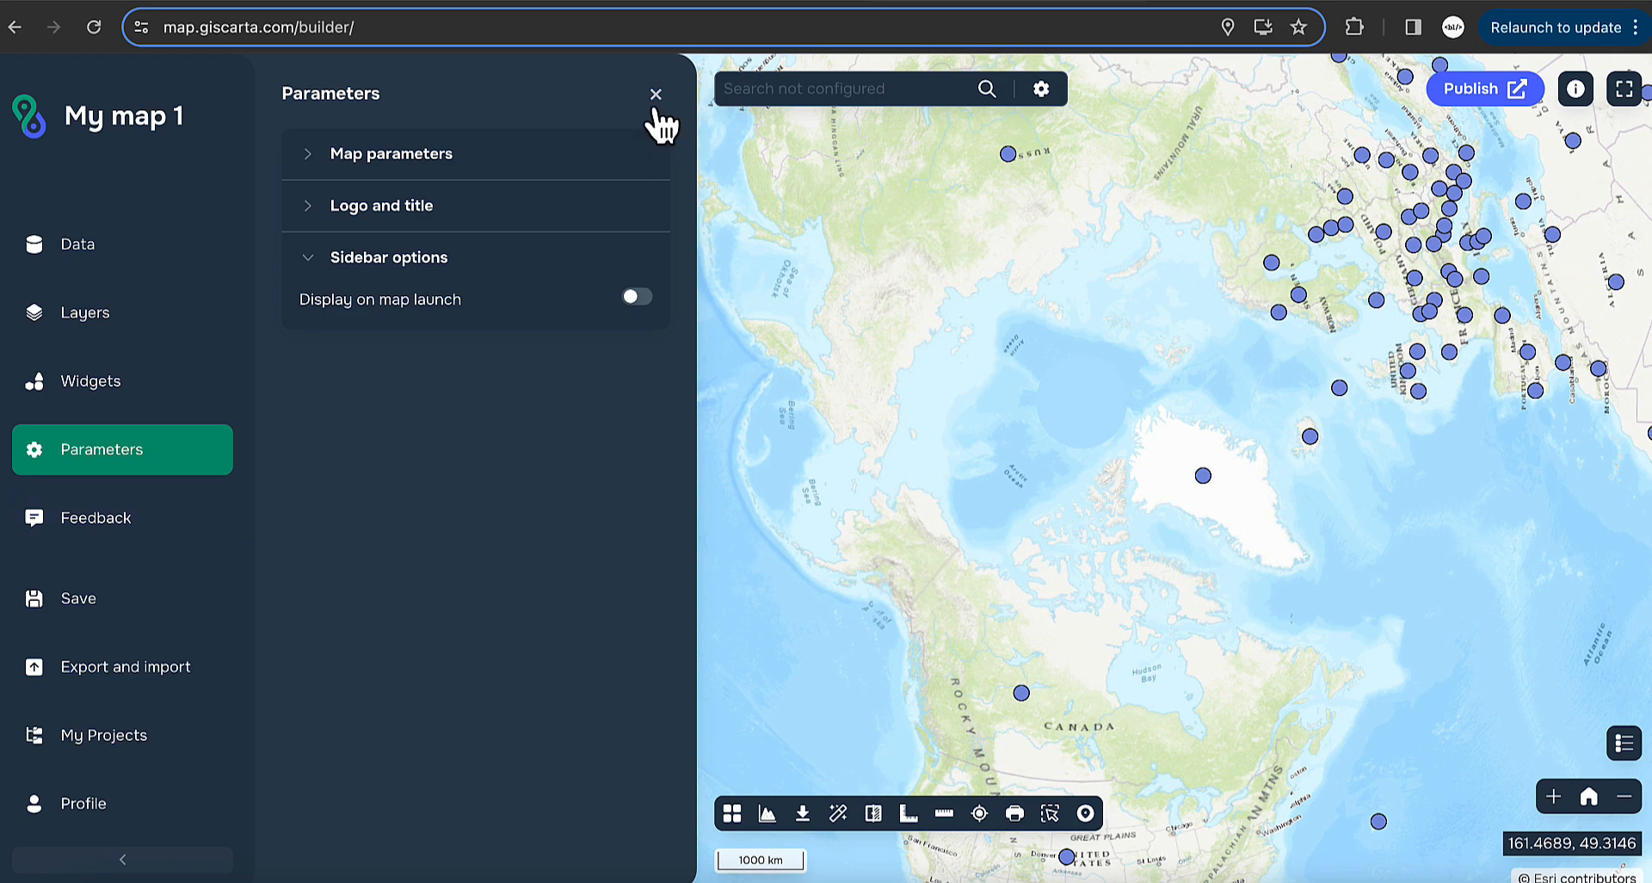
- Switch the map projection to Spherical Mercator (EPSG:3857) and show the JSON export/import options
click(435, 215)
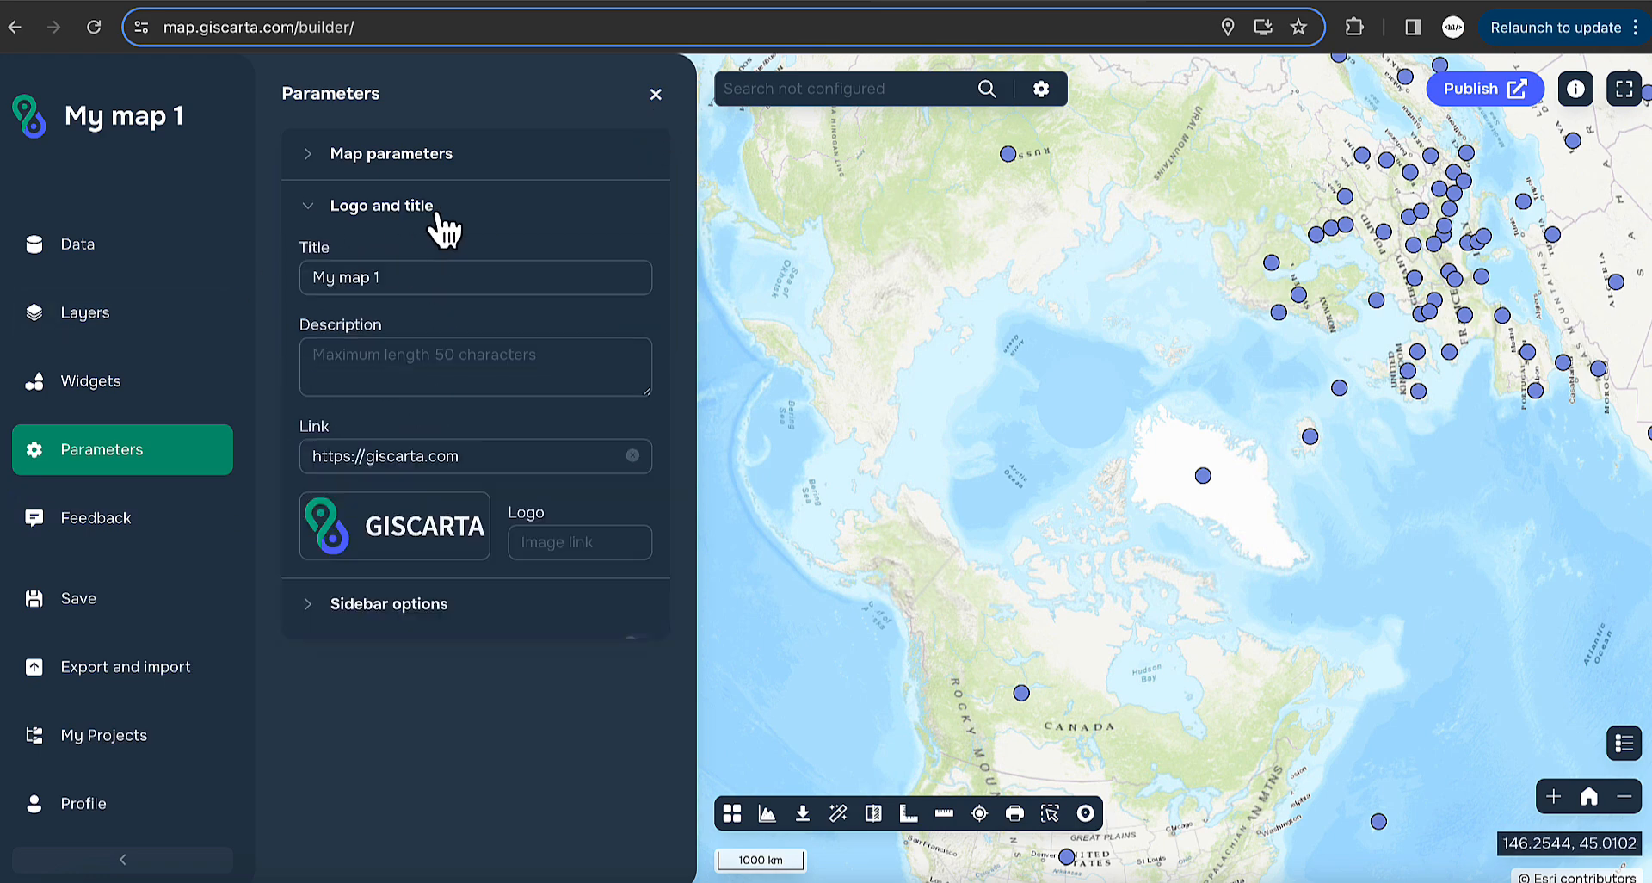
click(417, 162)
click(534, 435)
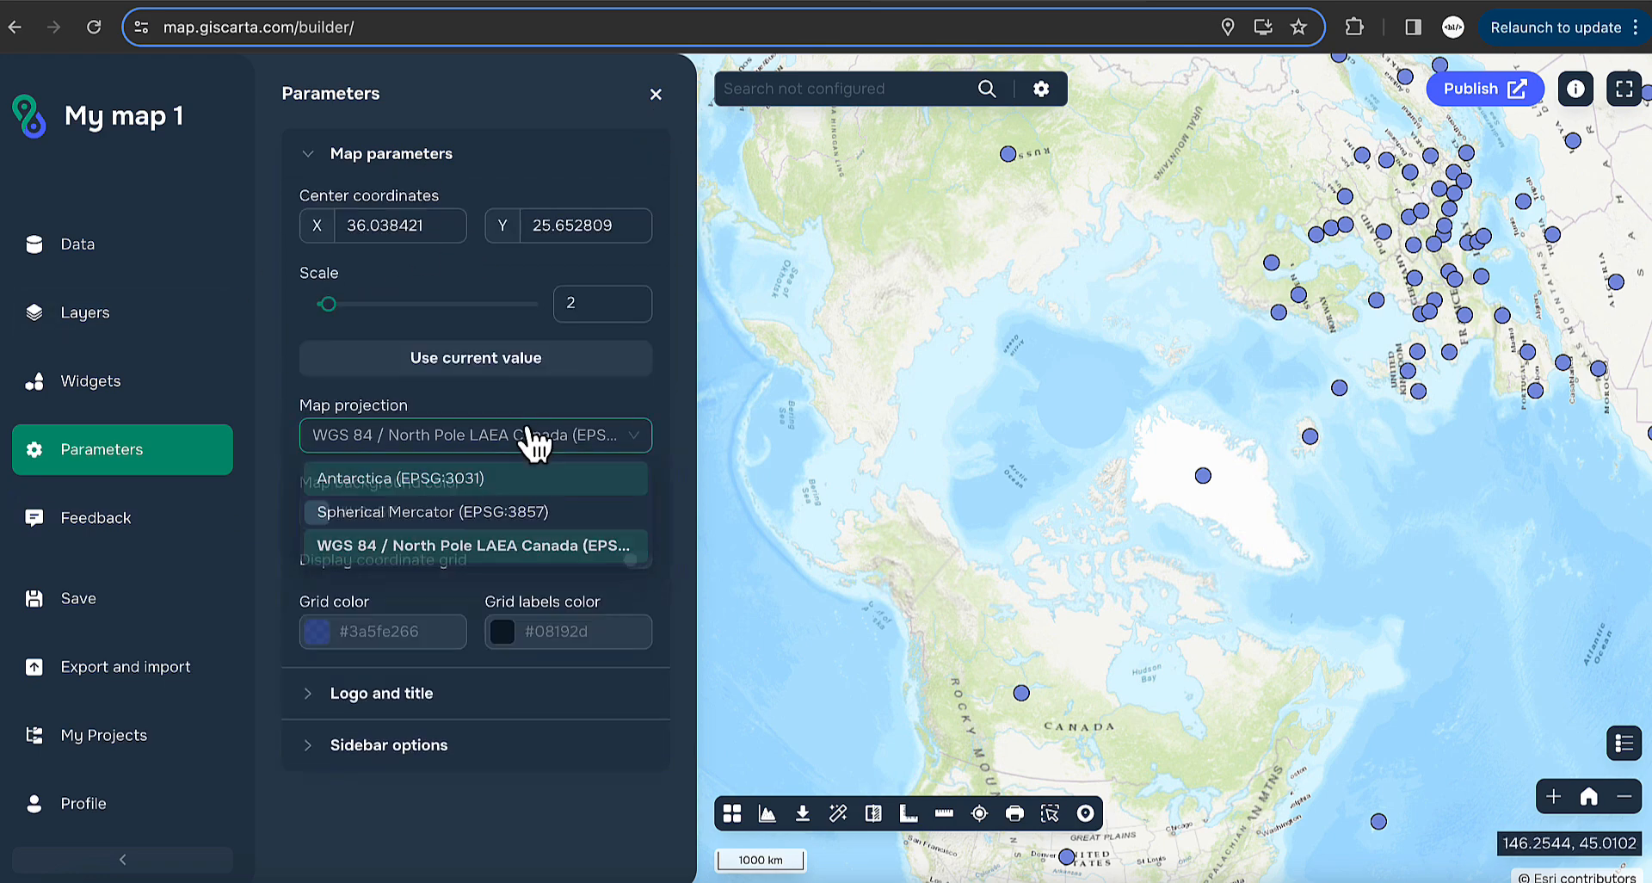
click(420, 517)
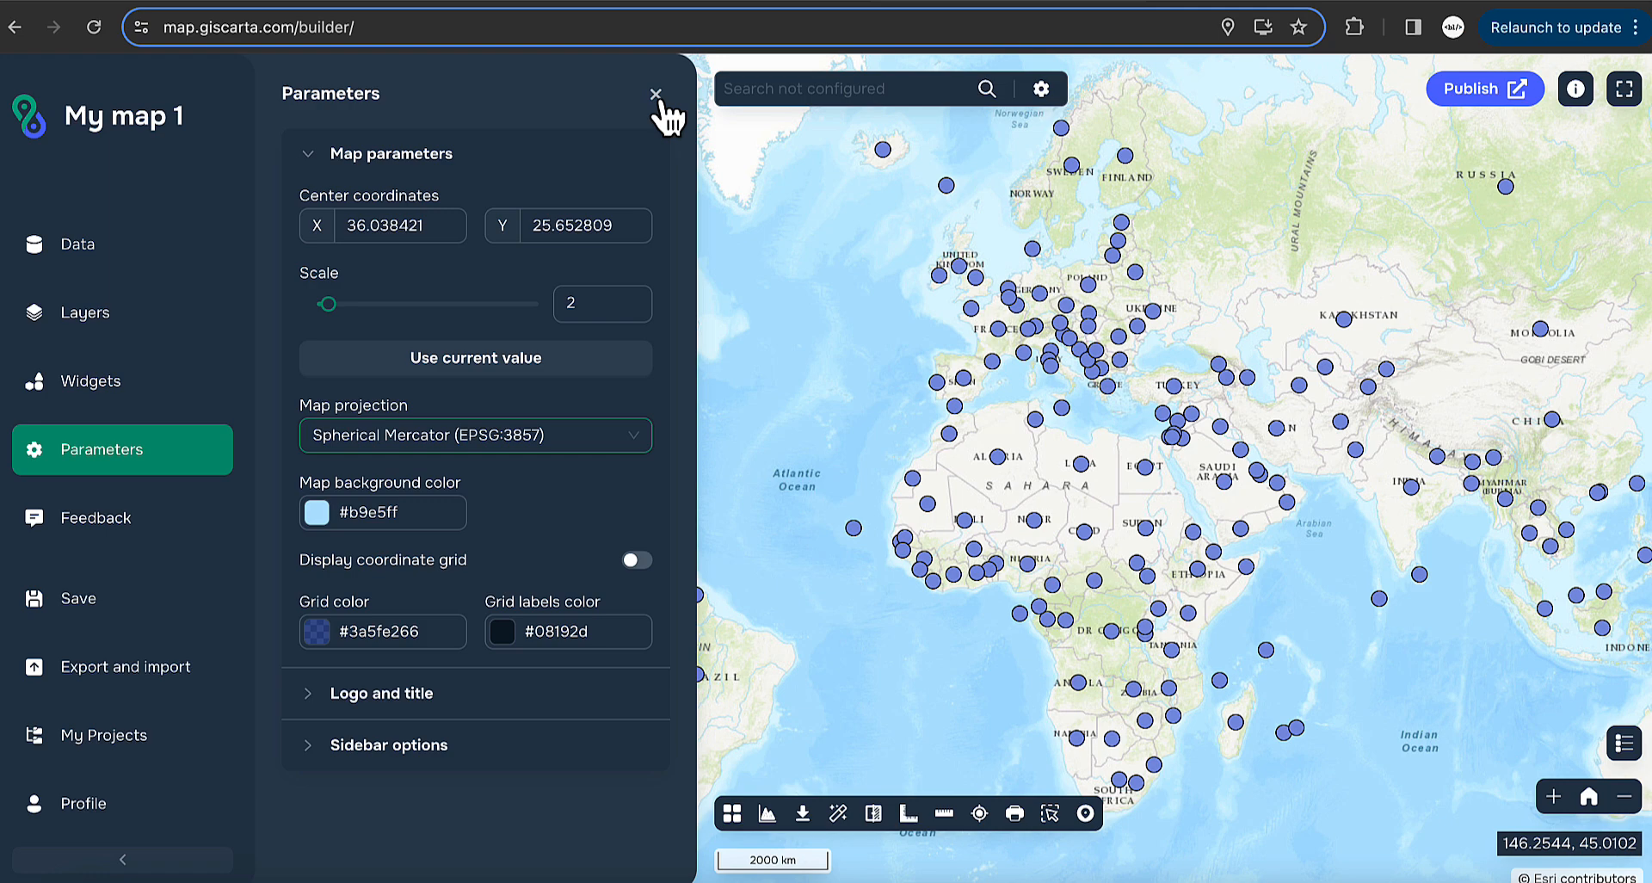
click(121, 689)
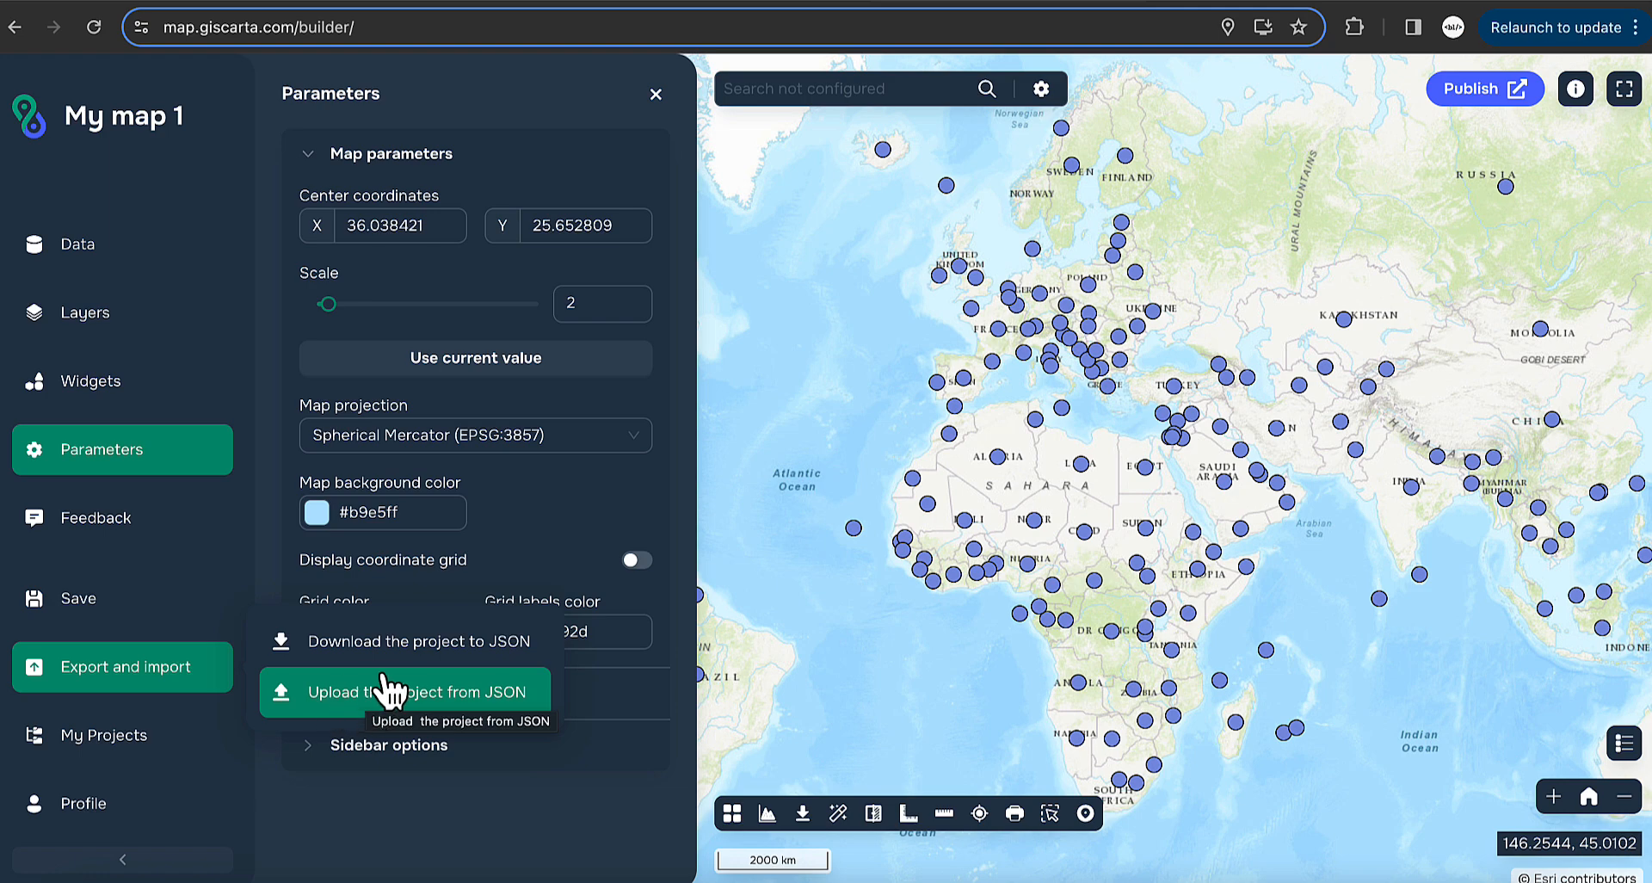
- Save My map 1 as a new project, dismiss the confirmation, and check the Profile menu
click(421, 798)
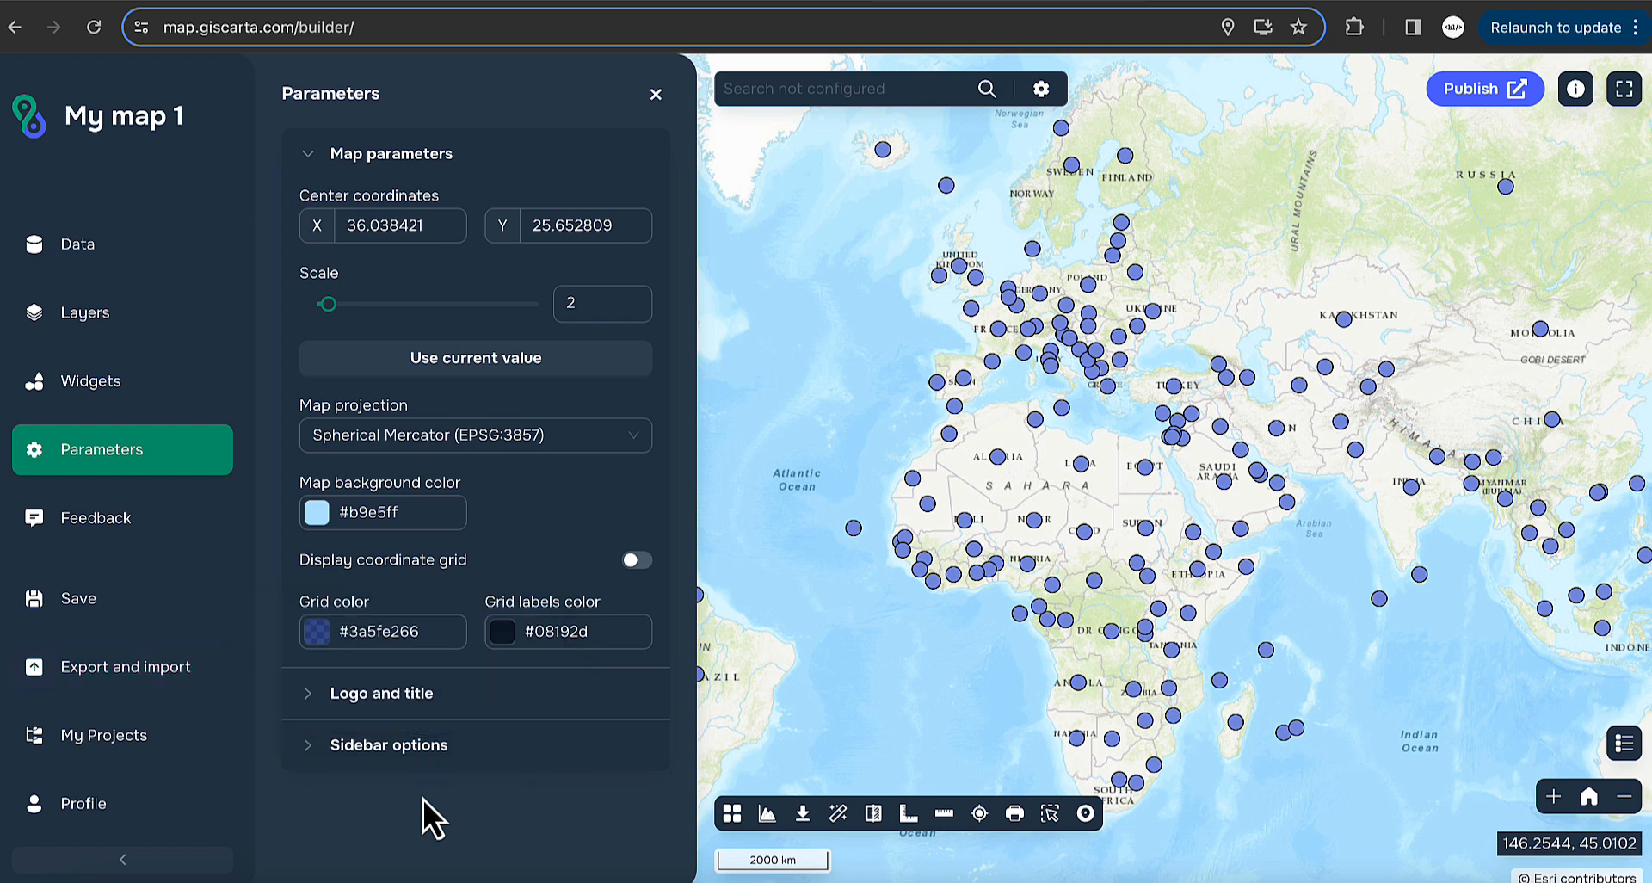
click(161, 599)
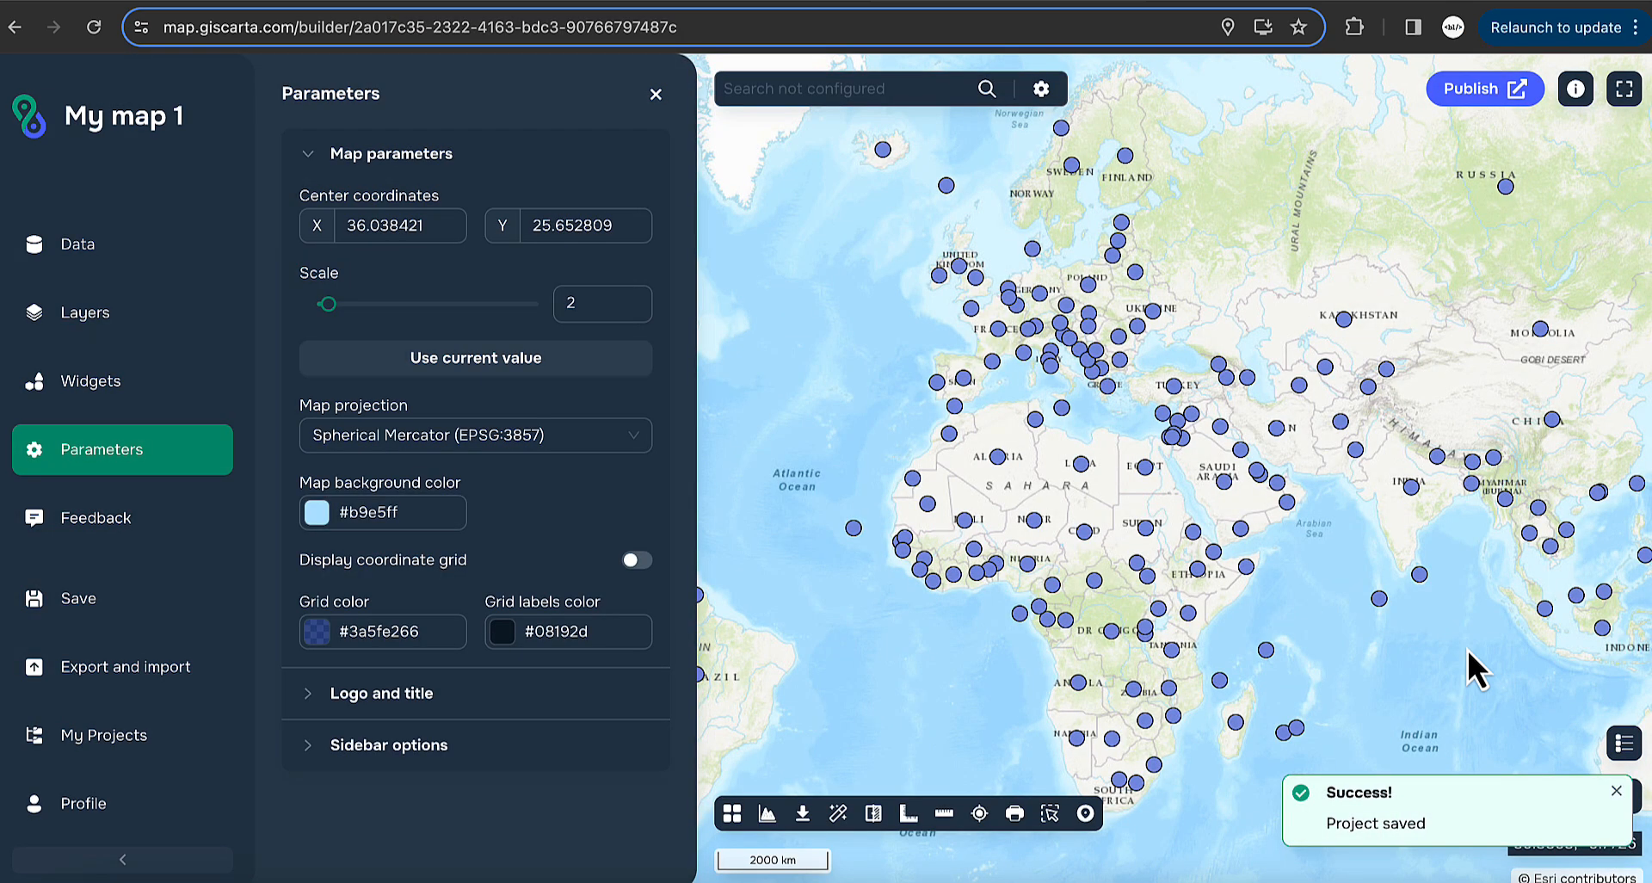
click(1616, 790)
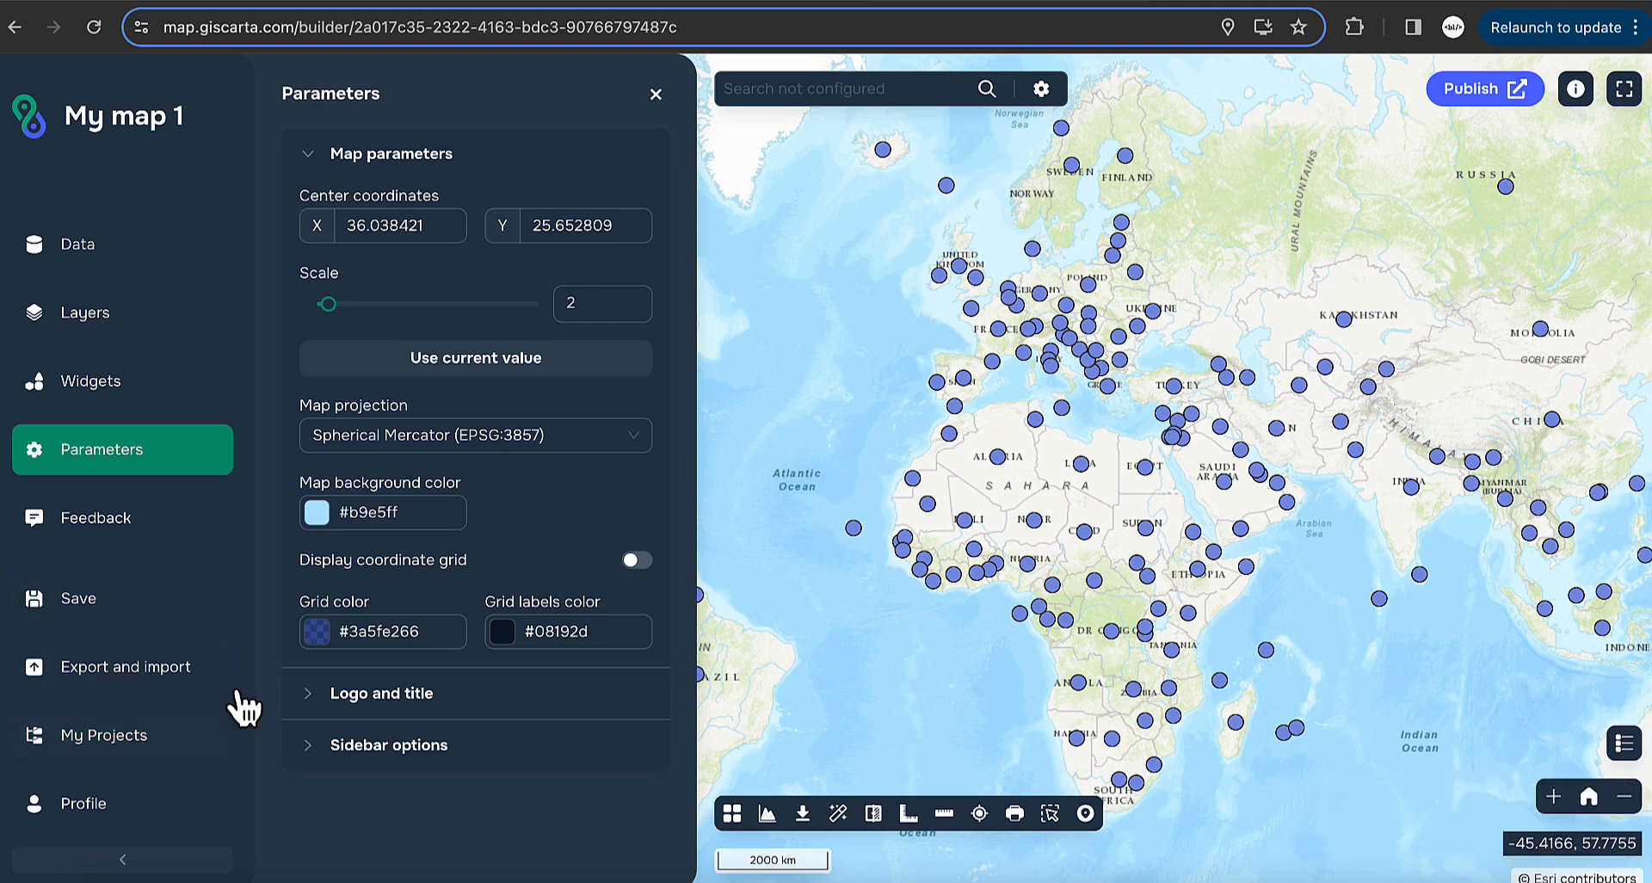
click(103, 828)
click(101, 823)
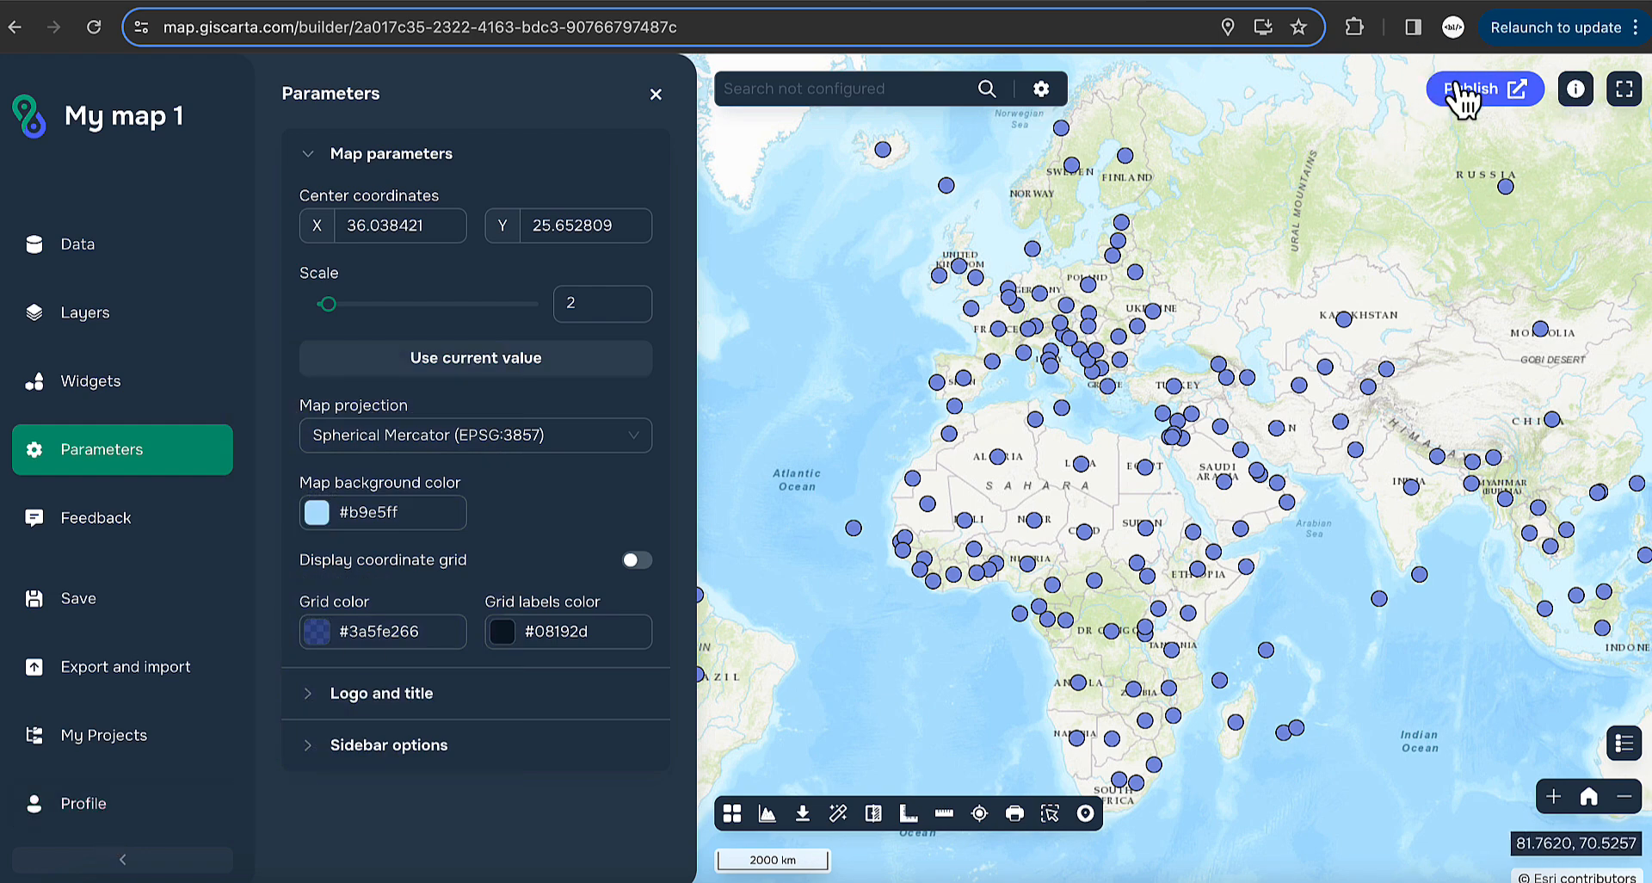
- Publish My map 1 with public access and a viewer password, and copy its viewer link
click(1511, 96)
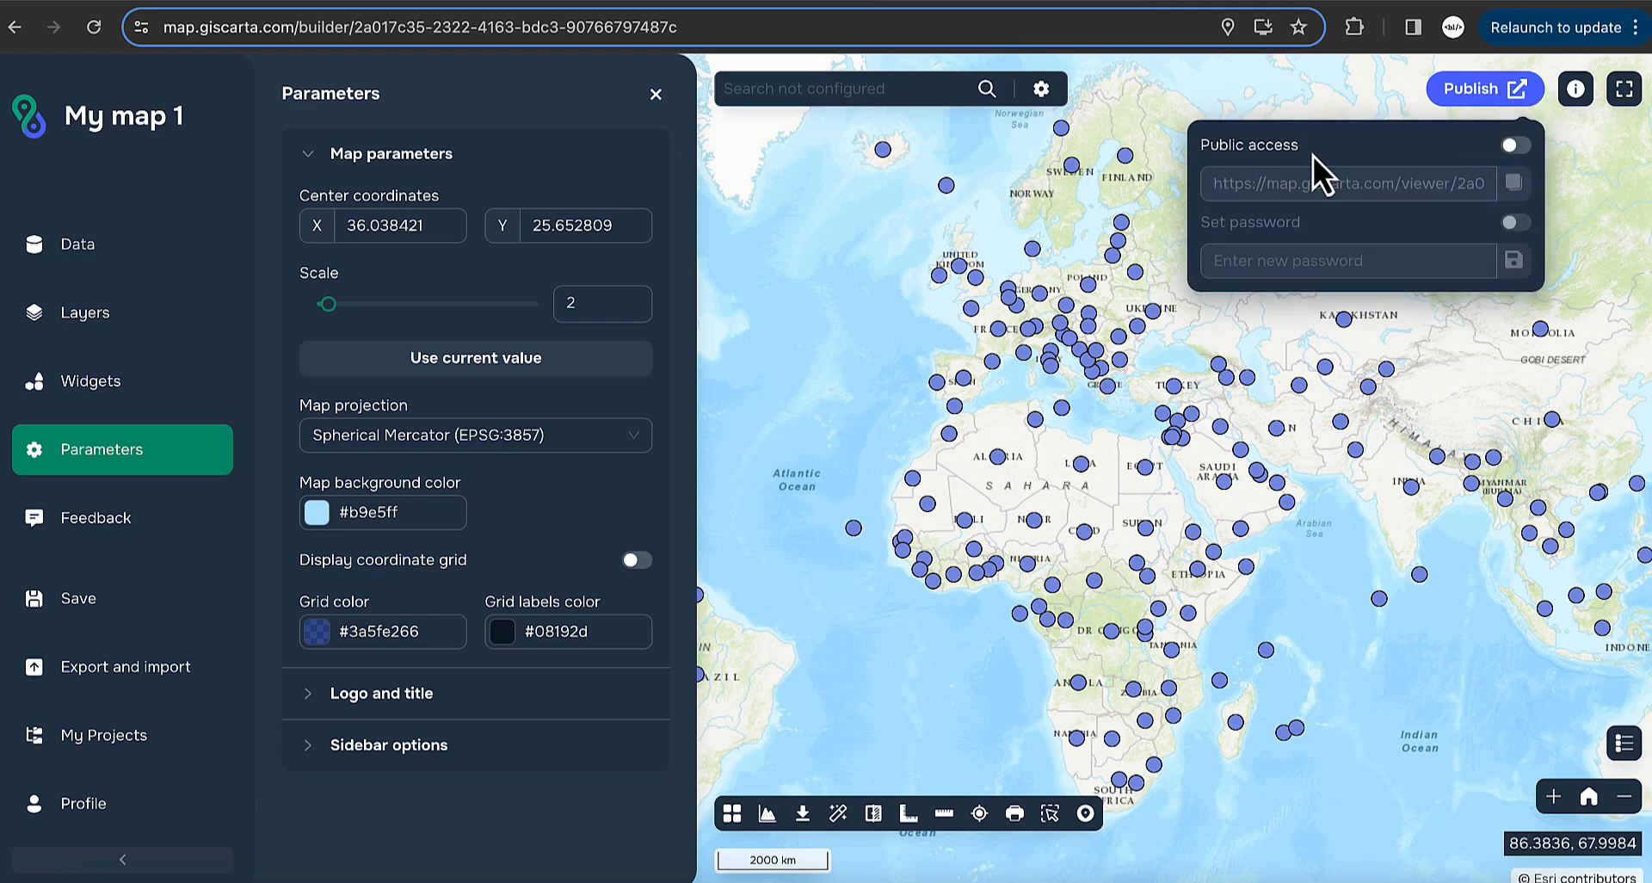
click(1521, 148)
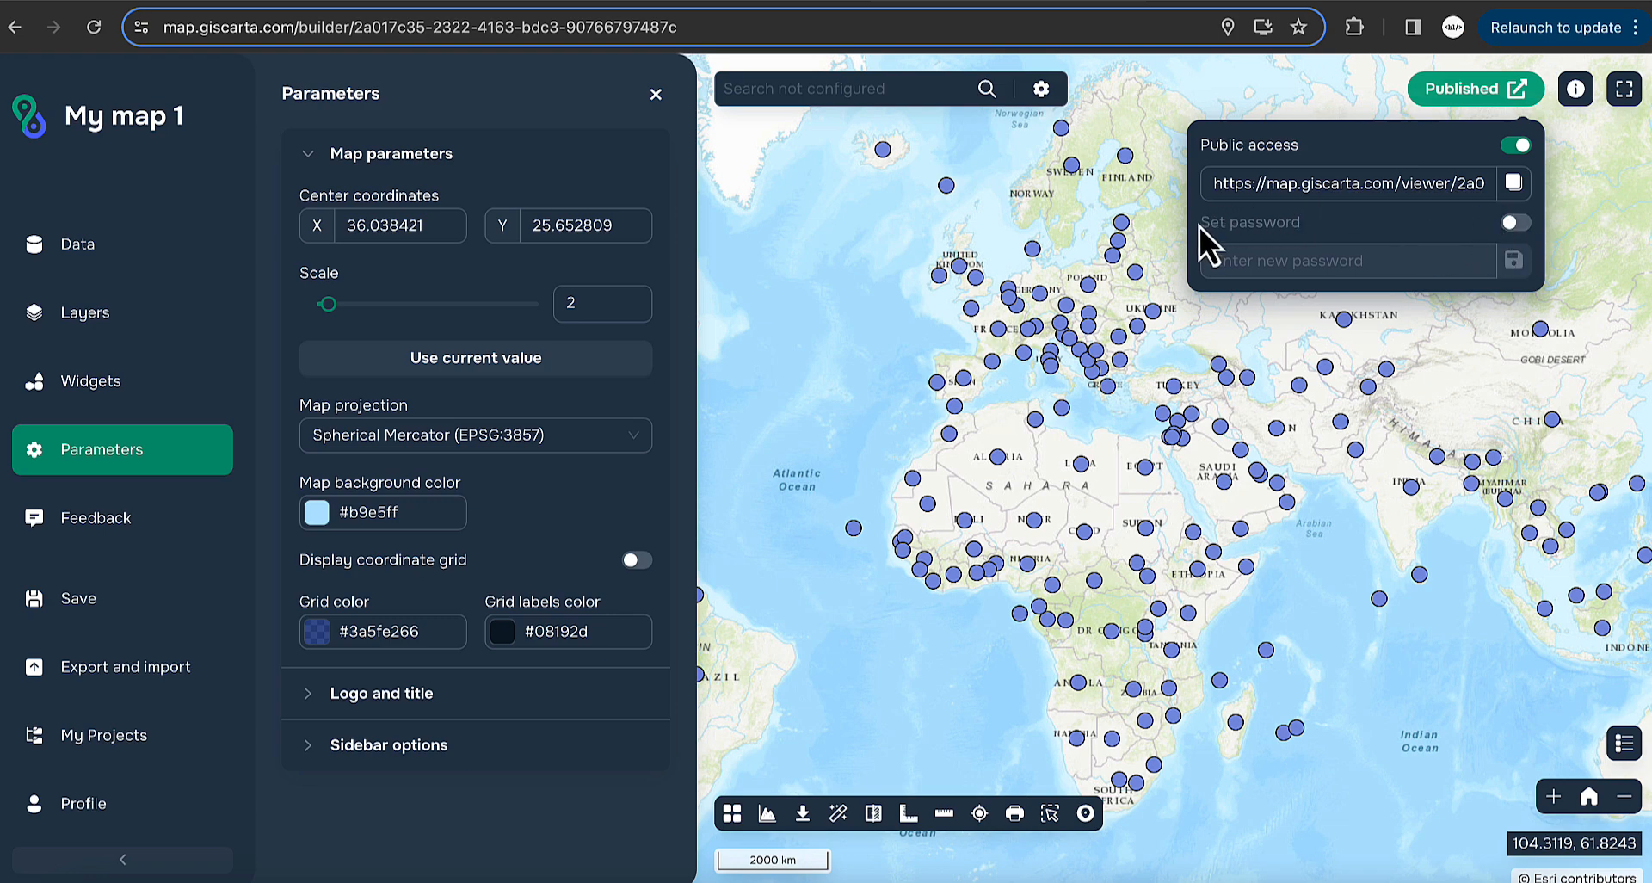
click(1516, 223)
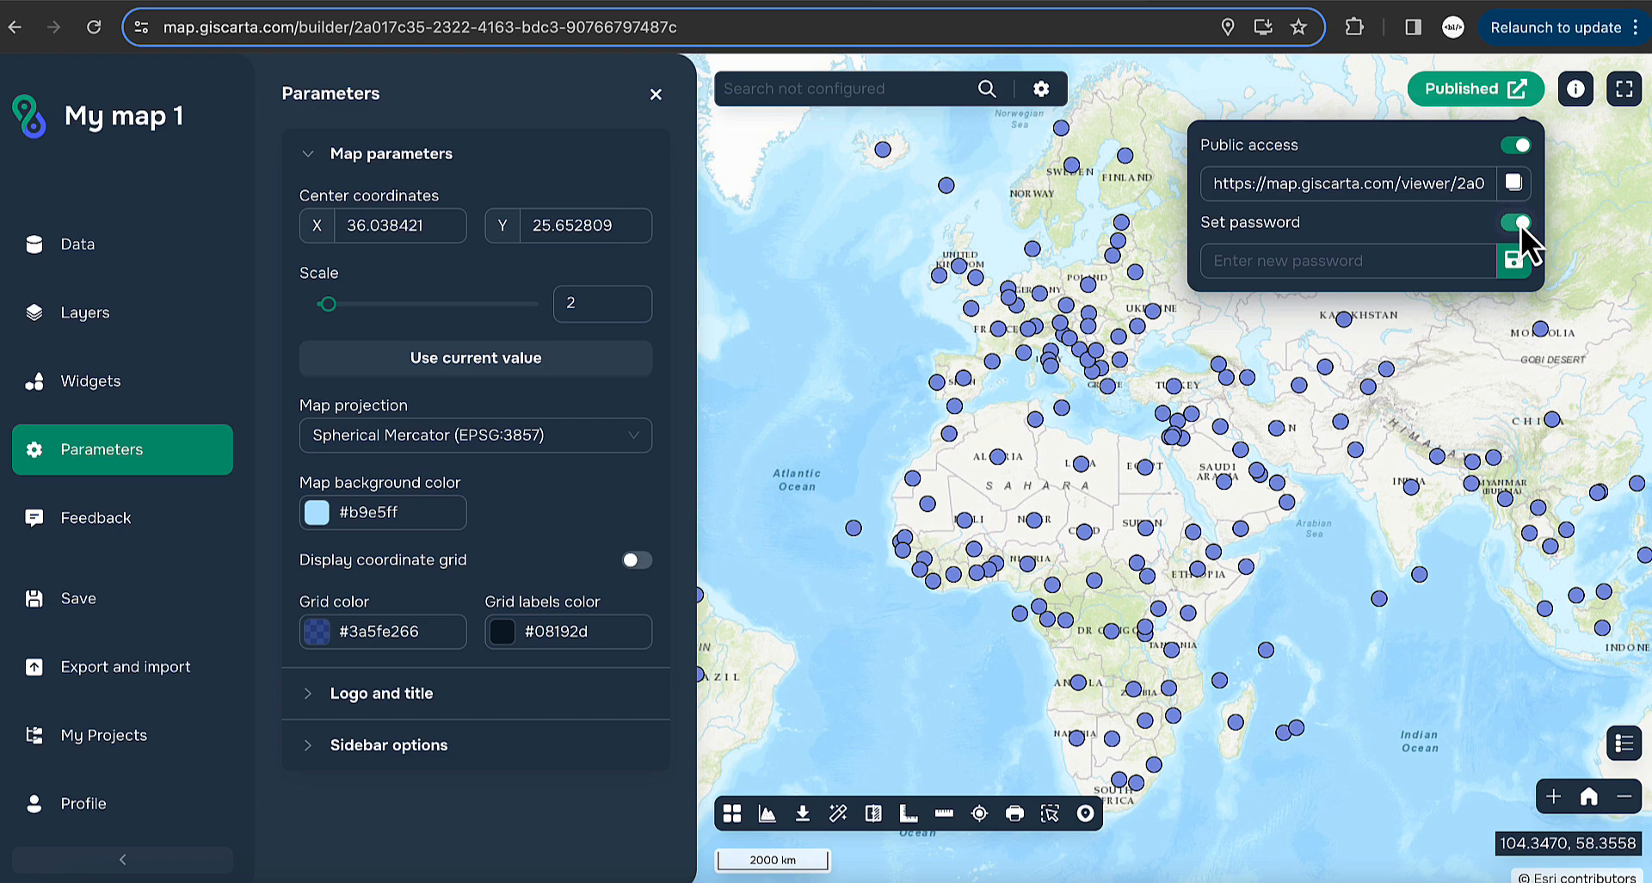
click(1339, 255)
text(12345)
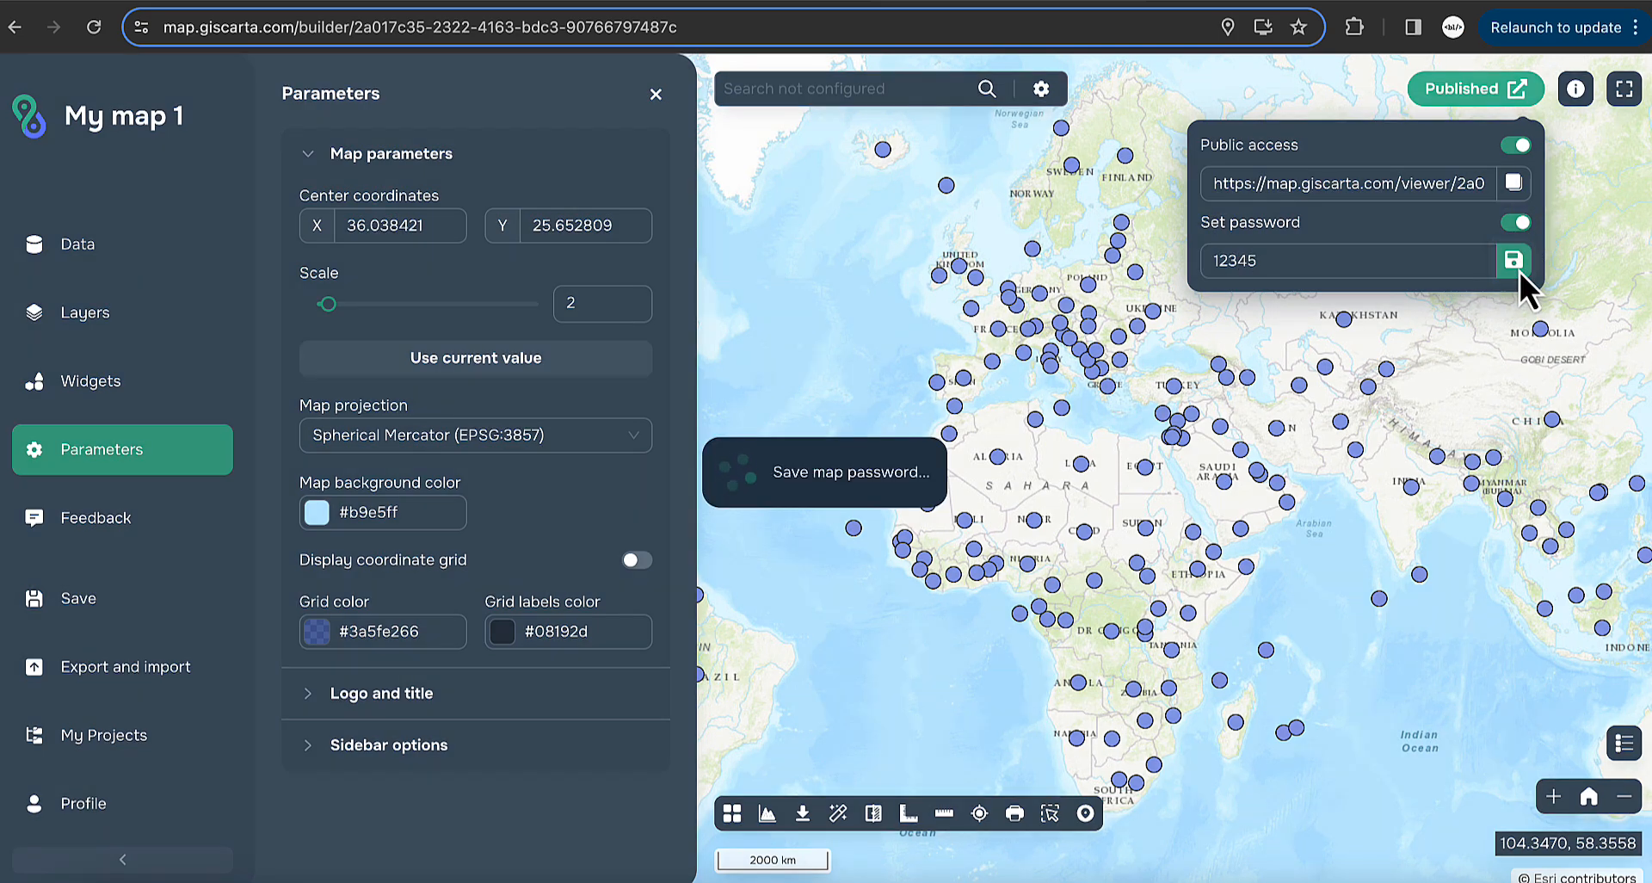
click(1516, 263)
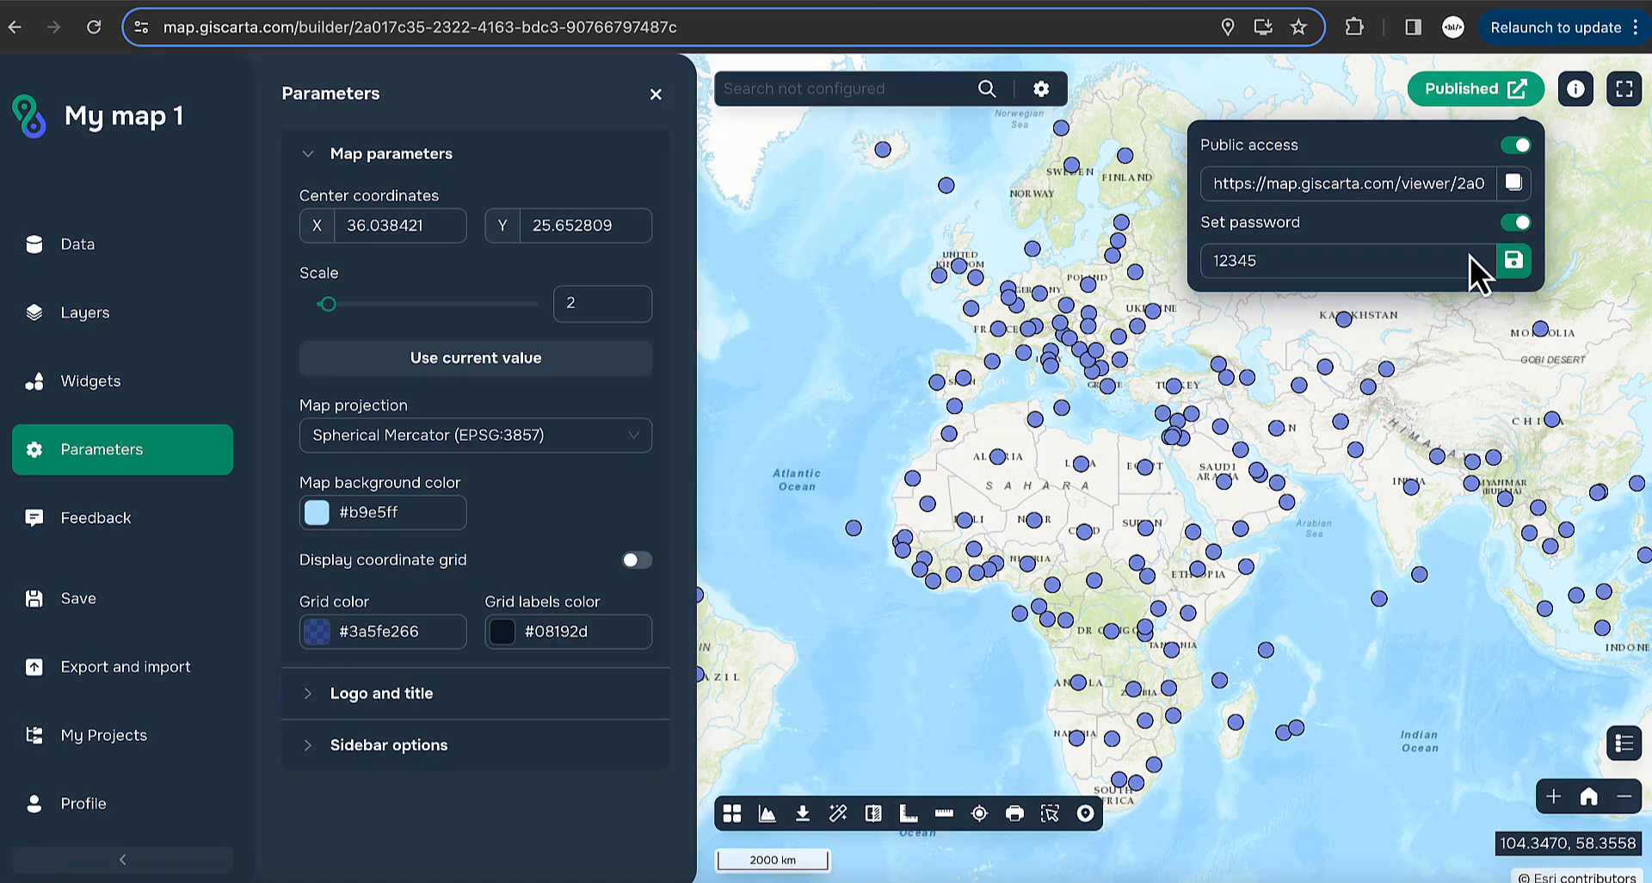
click(1514, 185)
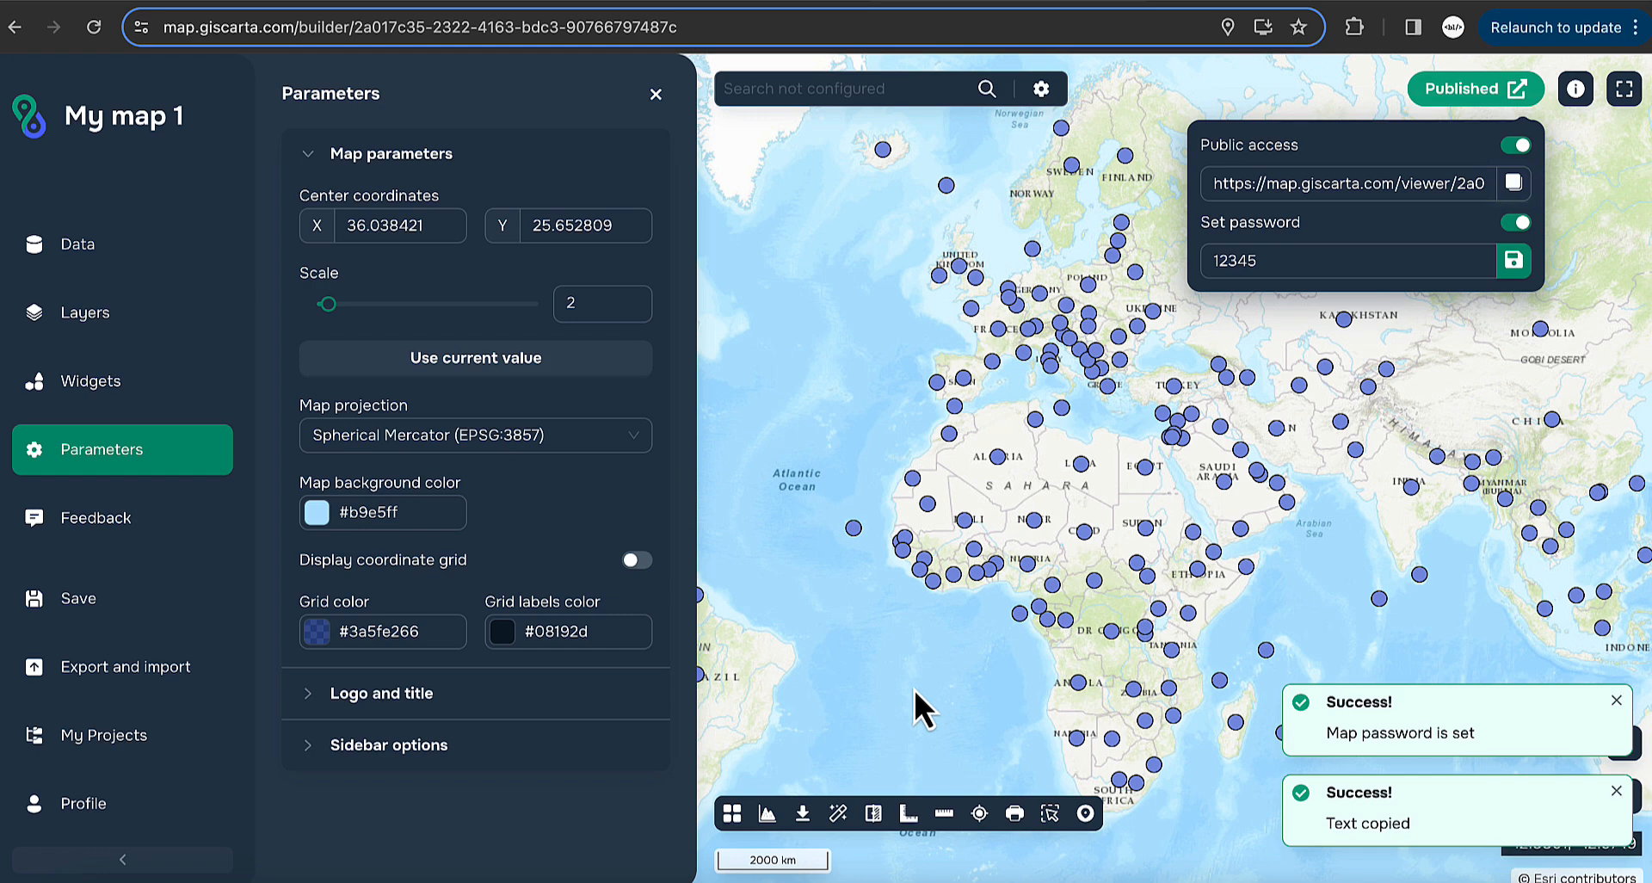
click(1616, 792)
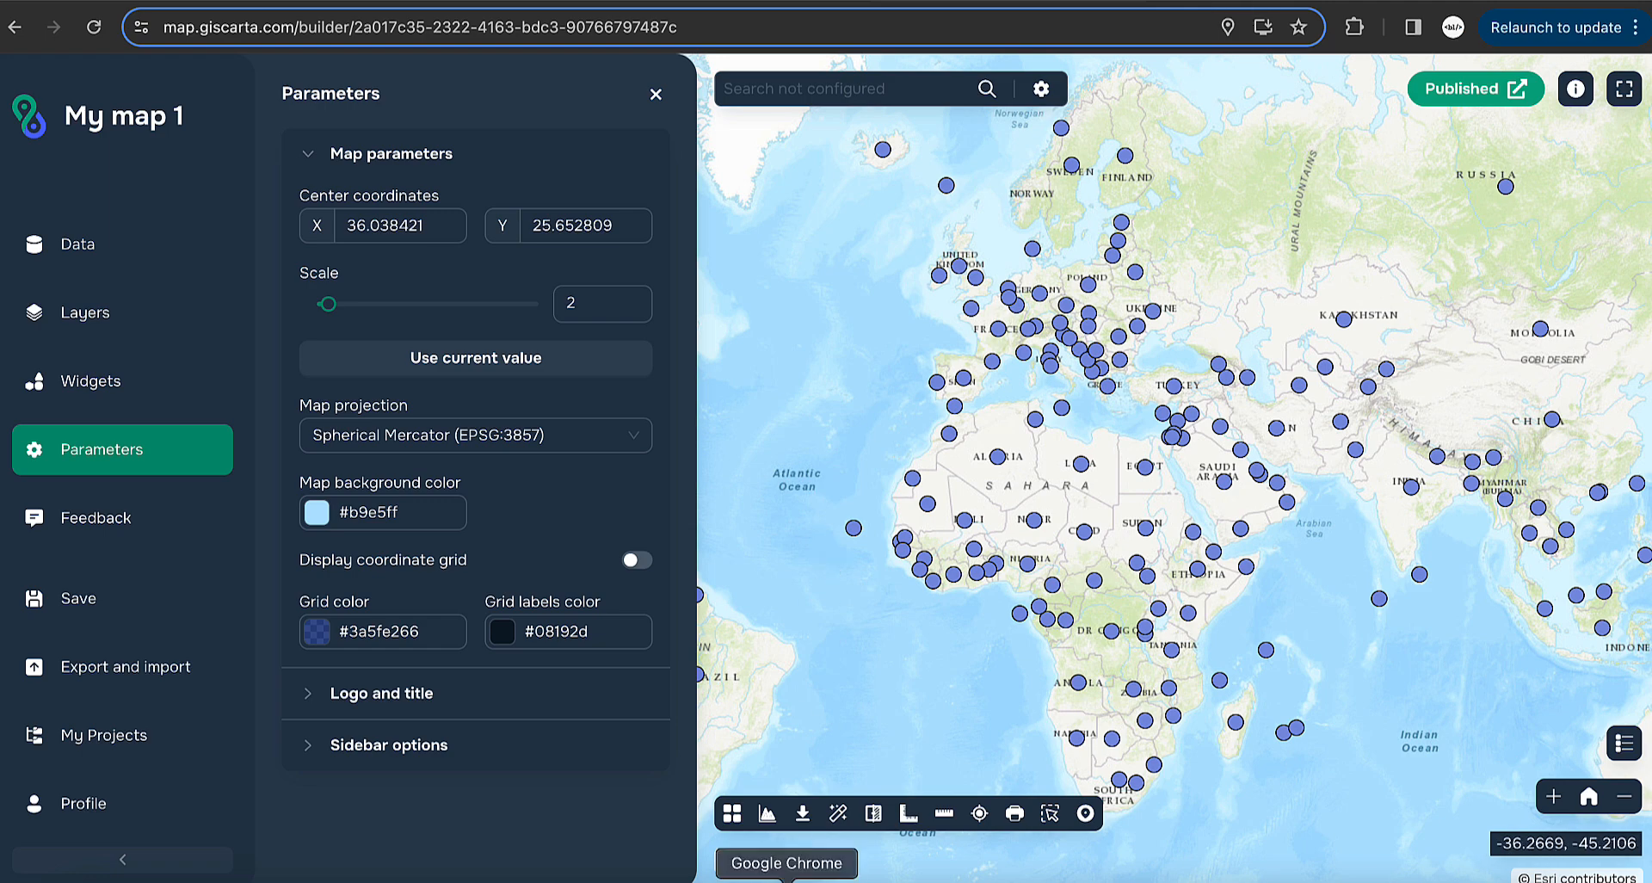
- Load the copied viewer link in a new Chrome incognito window
right_click(787, 878)
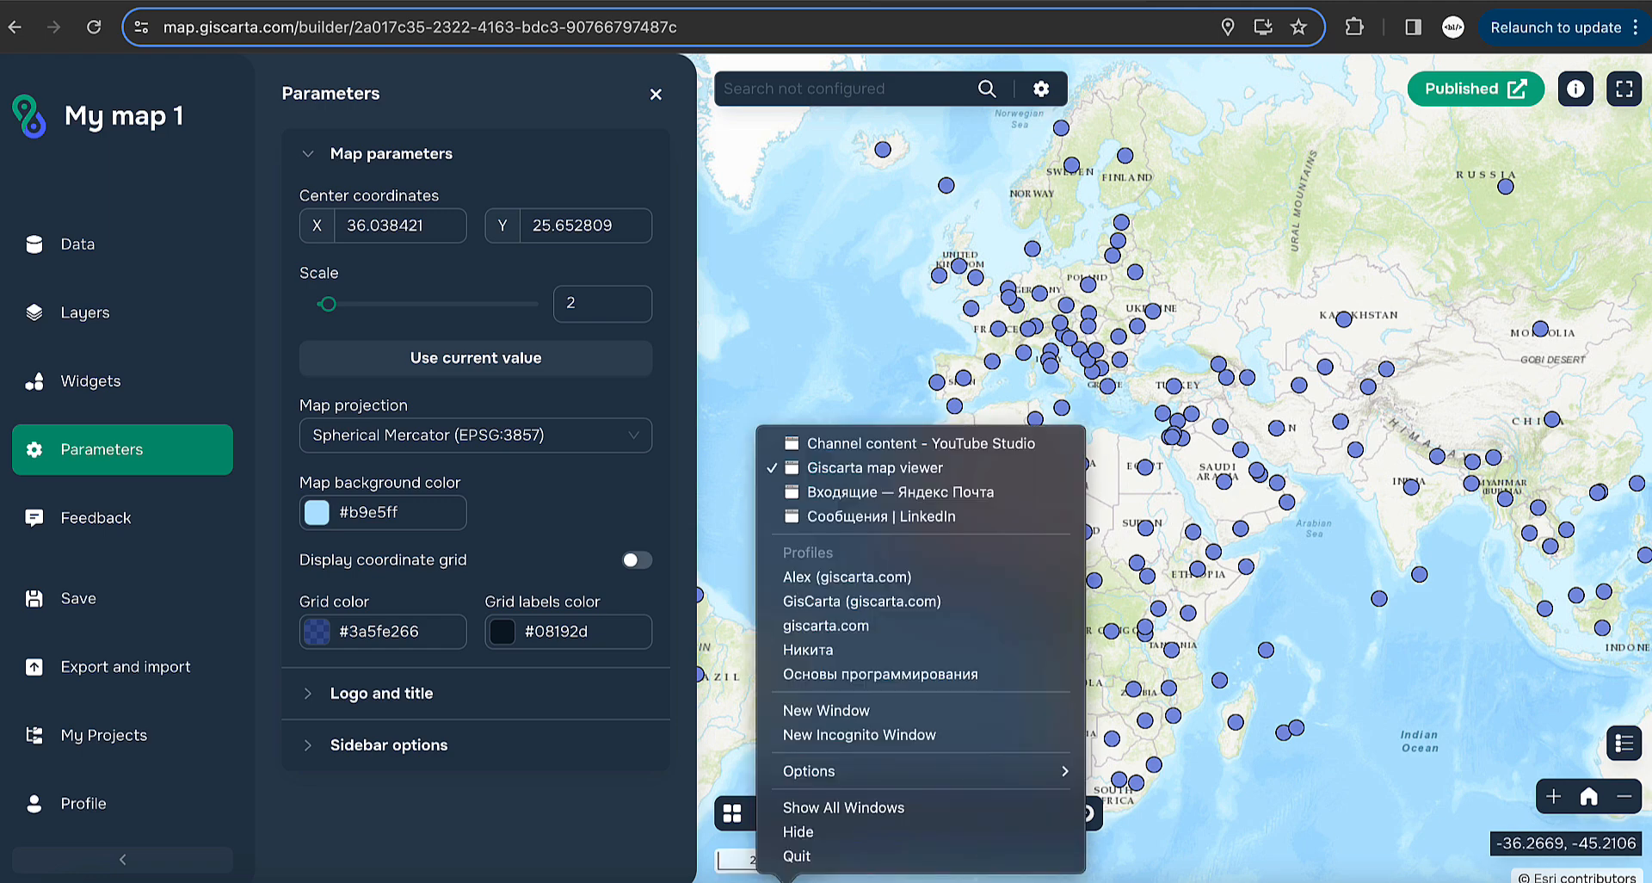
click(907, 736)
key(super+v)
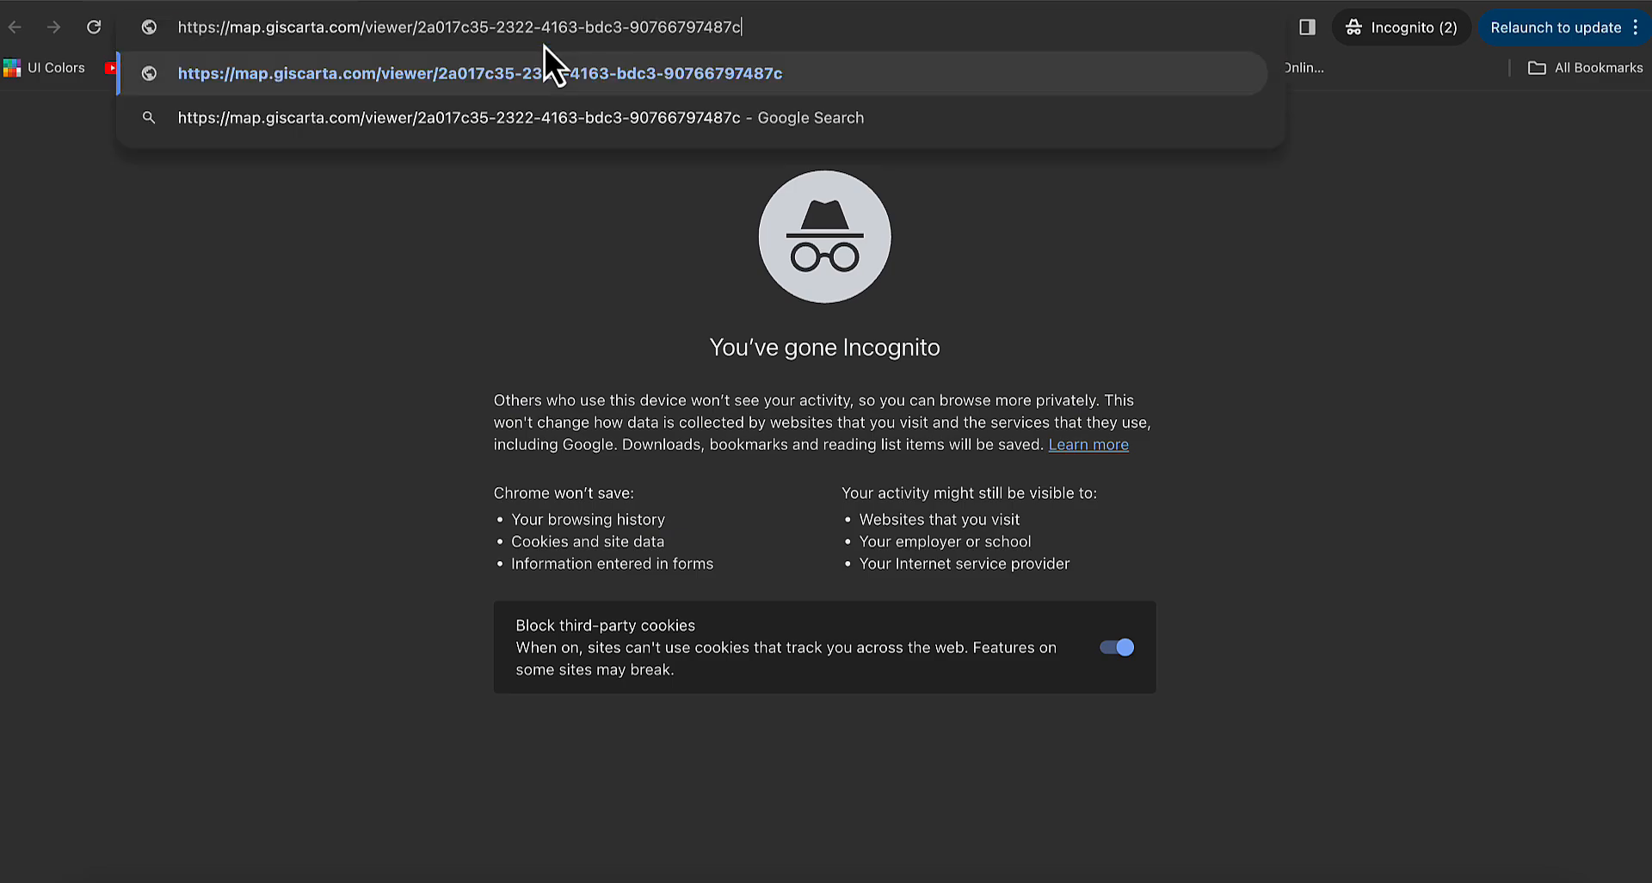
key(Return)
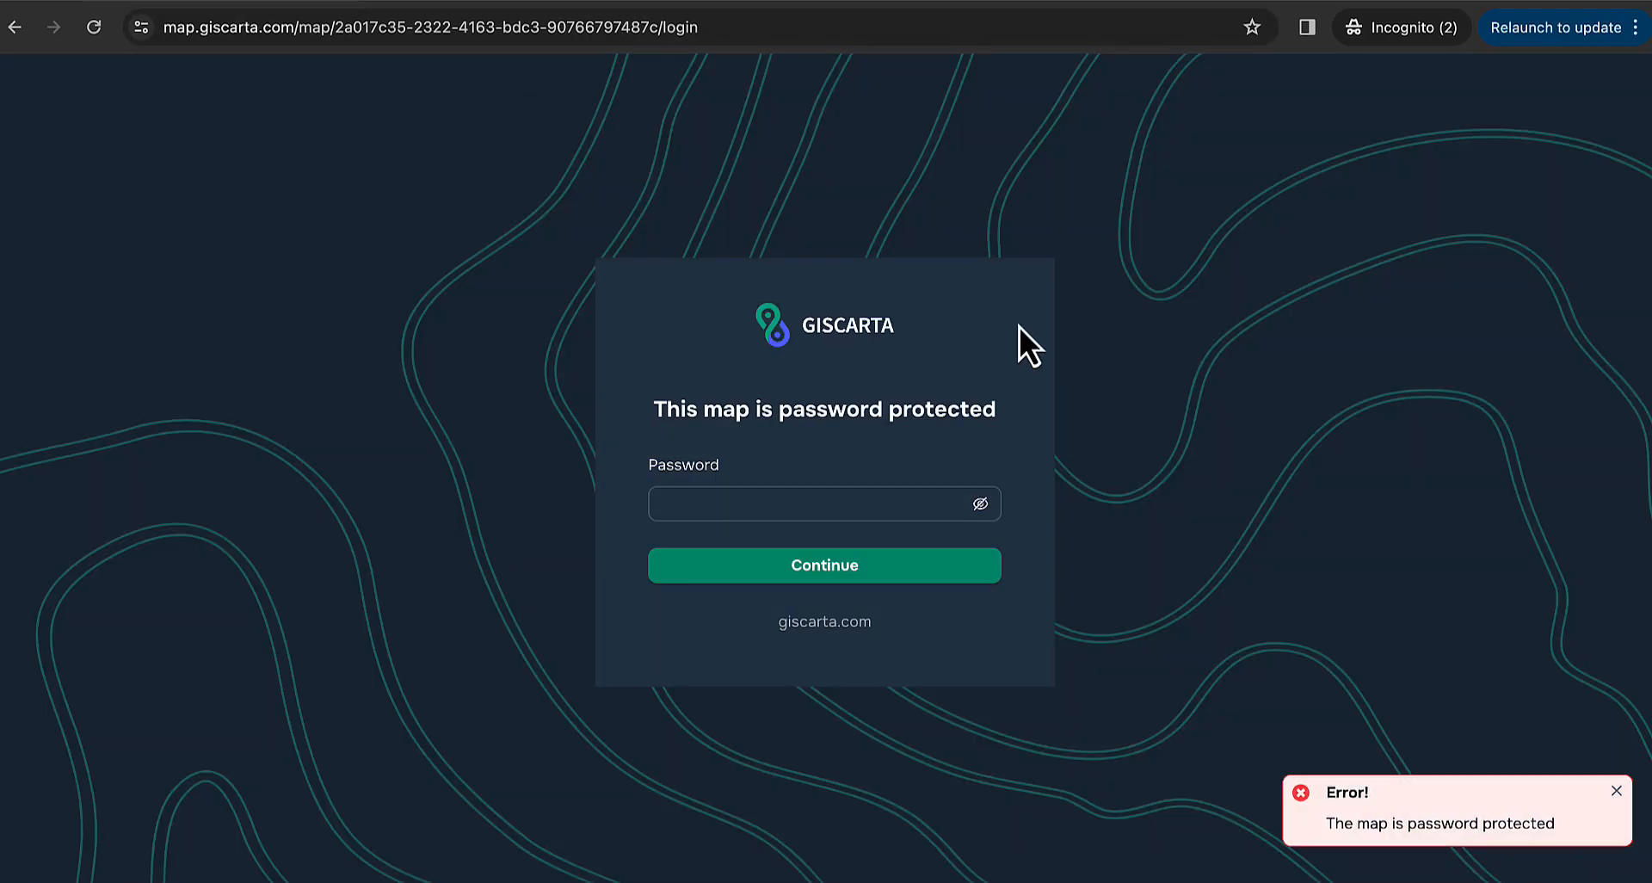
click(1616, 790)
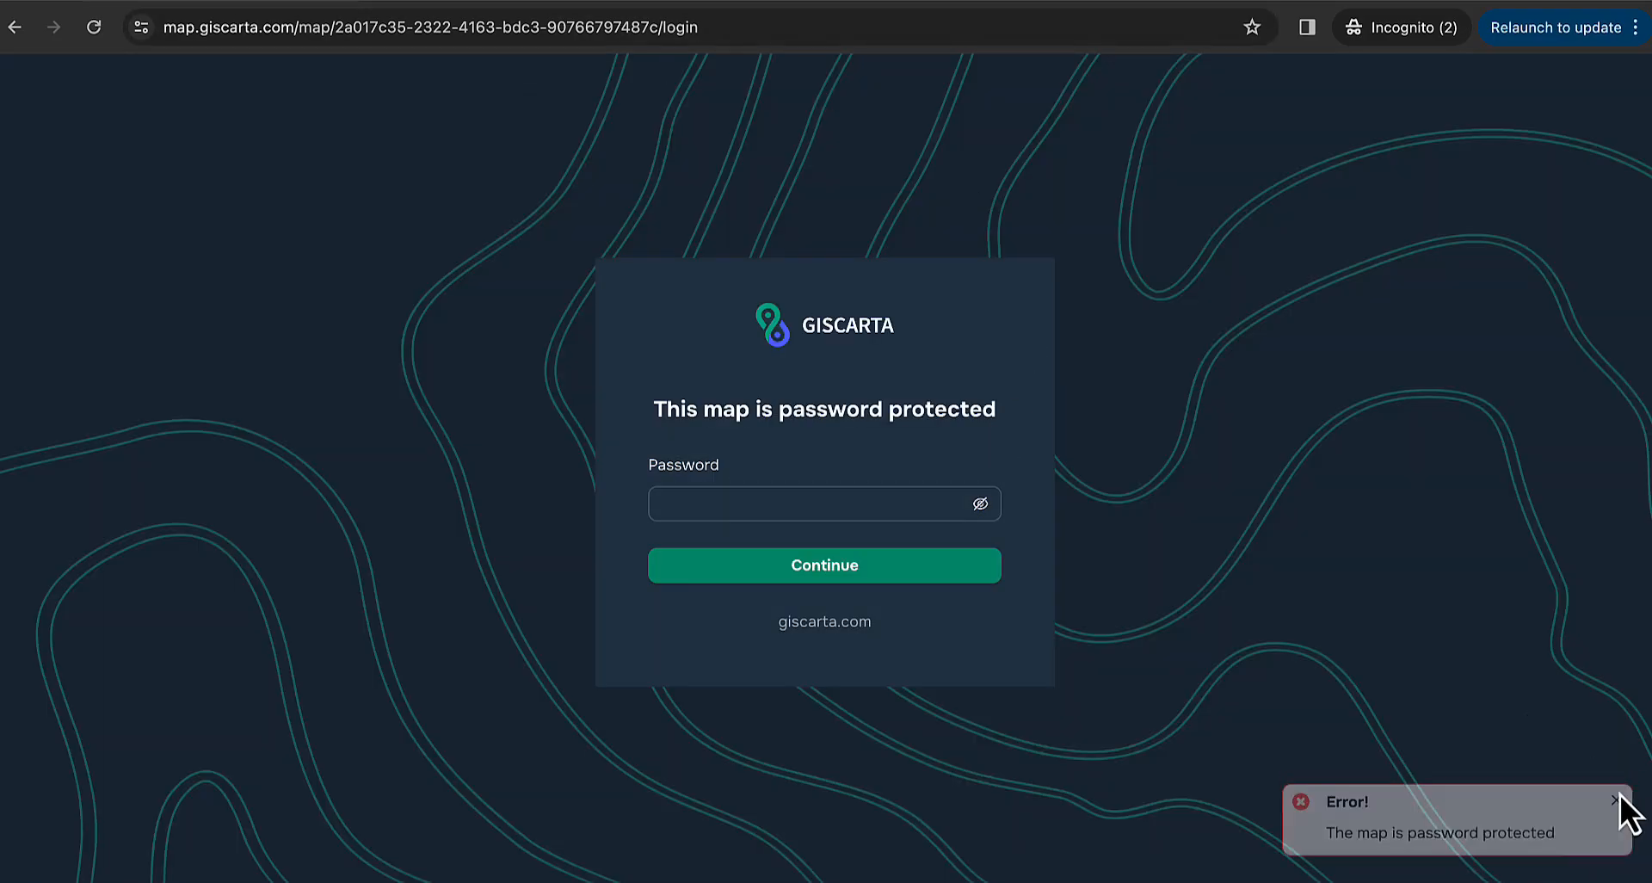
- Enter the map password in plain text and submit it to open the map
click(980, 504)
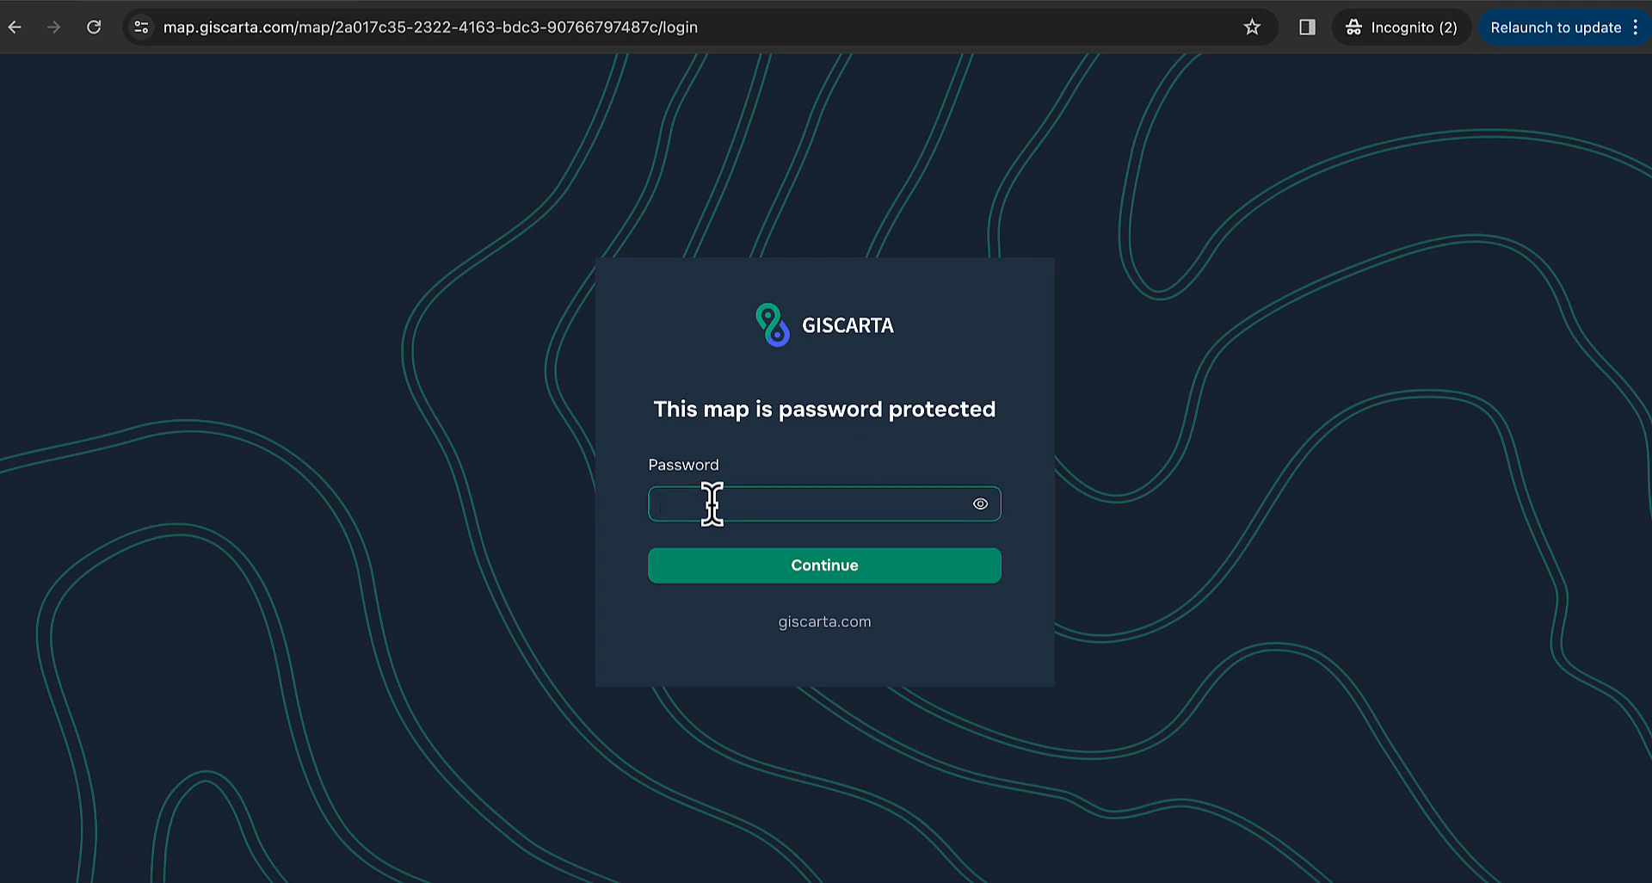
text(12345)
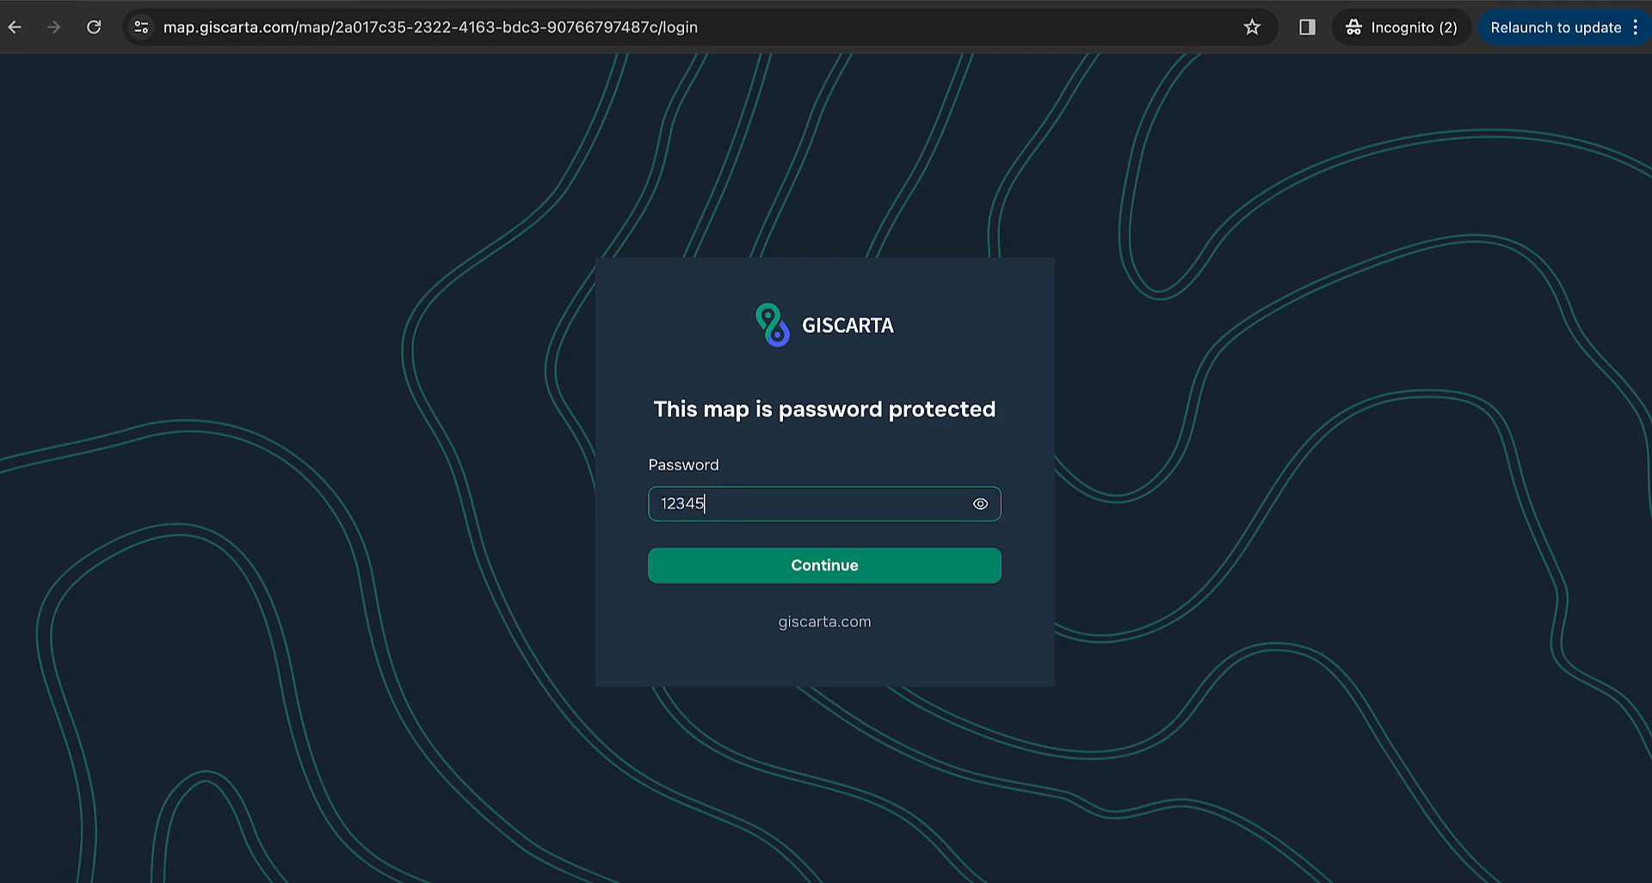
click(747, 568)
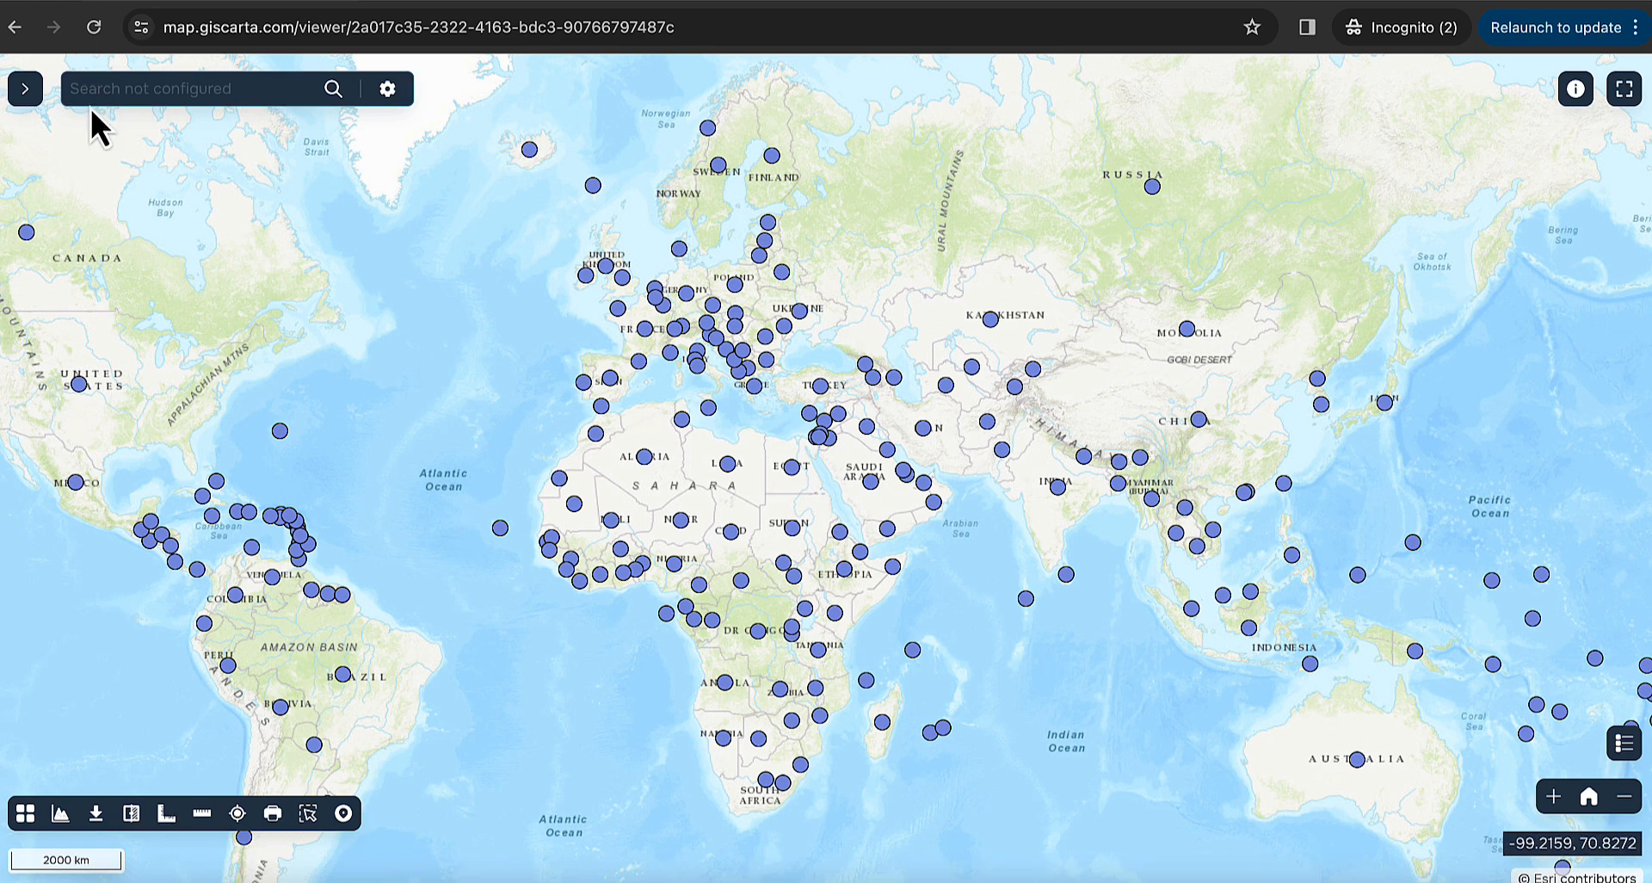
- Expand the viewer's layer sidebar, then go to My Projects in the builder
click(24, 93)
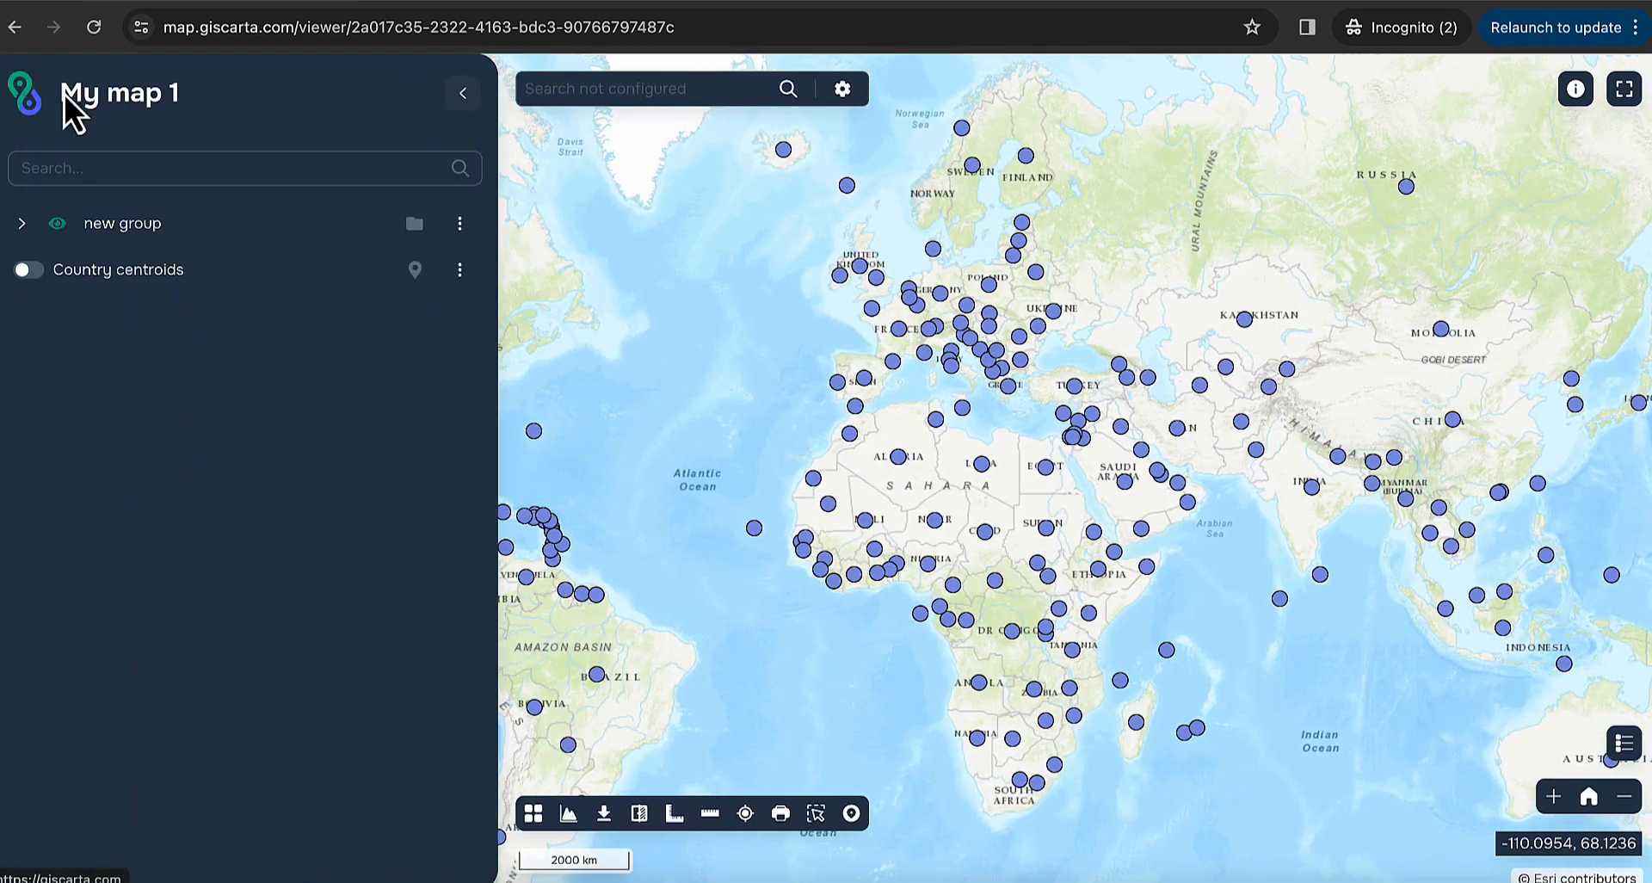
click(463, 93)
click(131, 730)
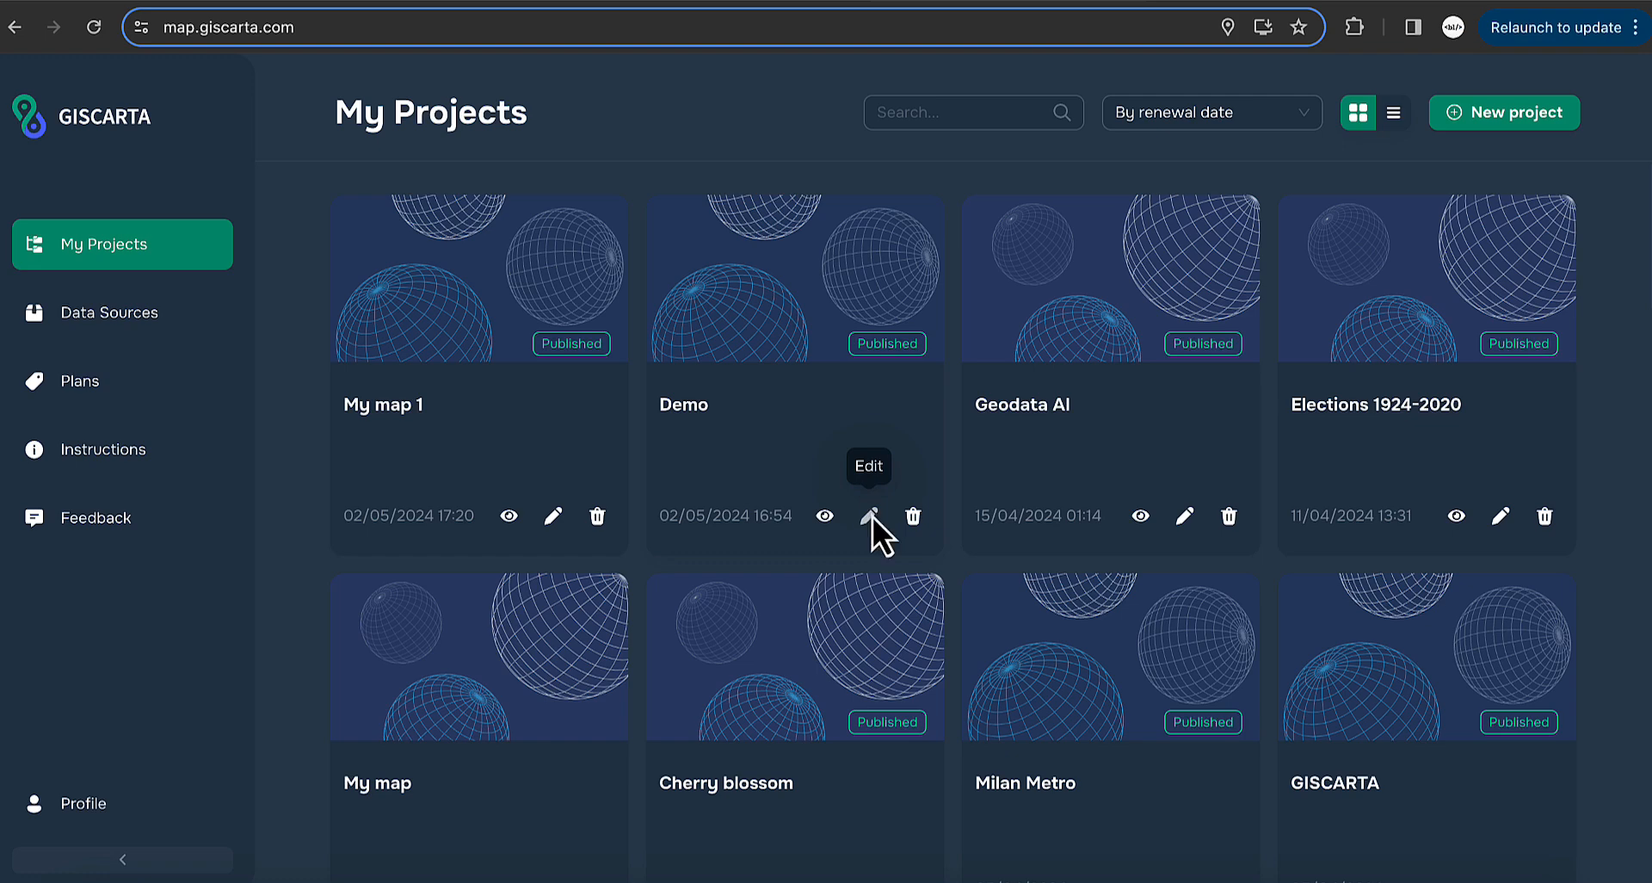
- Open the Demo project for editing, dismiss its Map info dialog, and show its Layers list
click(871, 517)
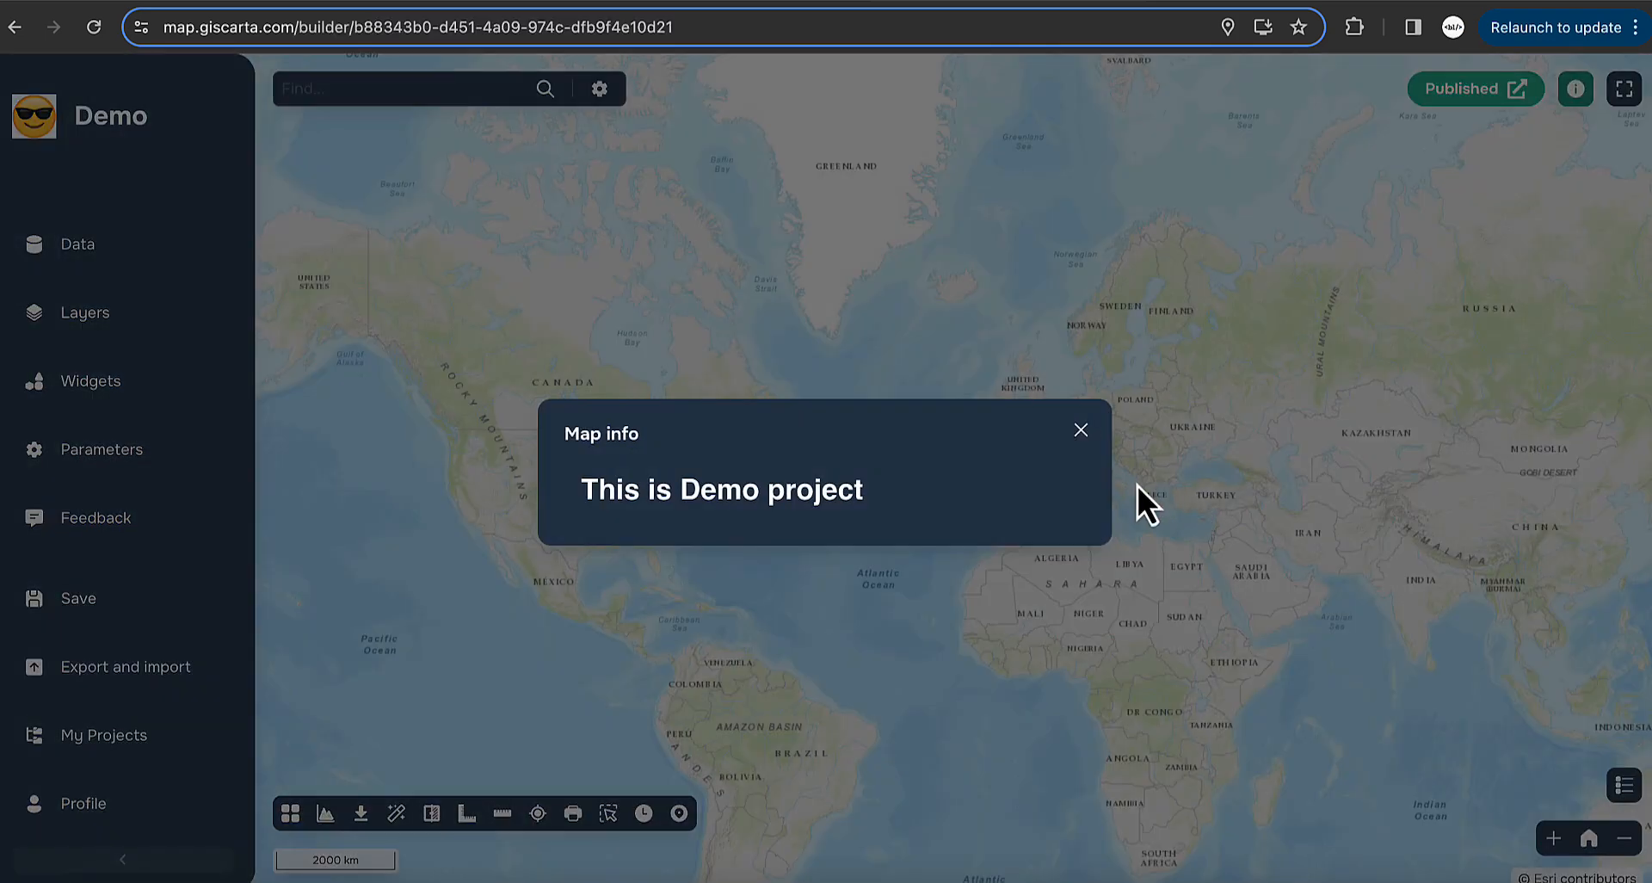
click(506, 365)
click(129, 318)
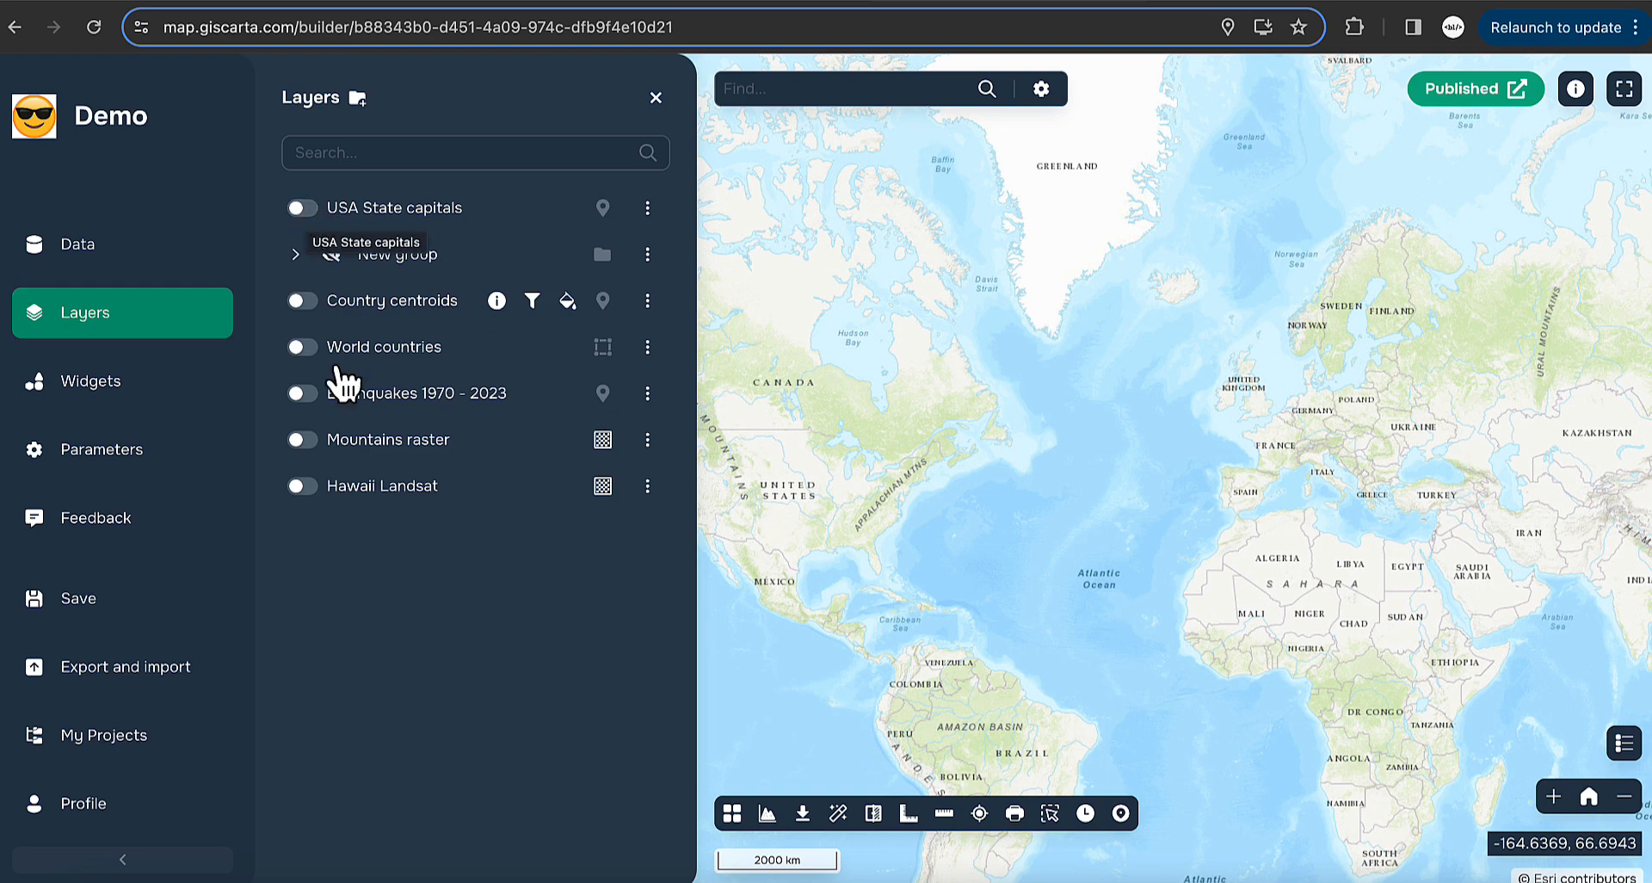
- Turn on Country centroids, pan to Africa and Europe, and open its Edit options
click(303, 301)
drag(1091, 557, 963, 399)
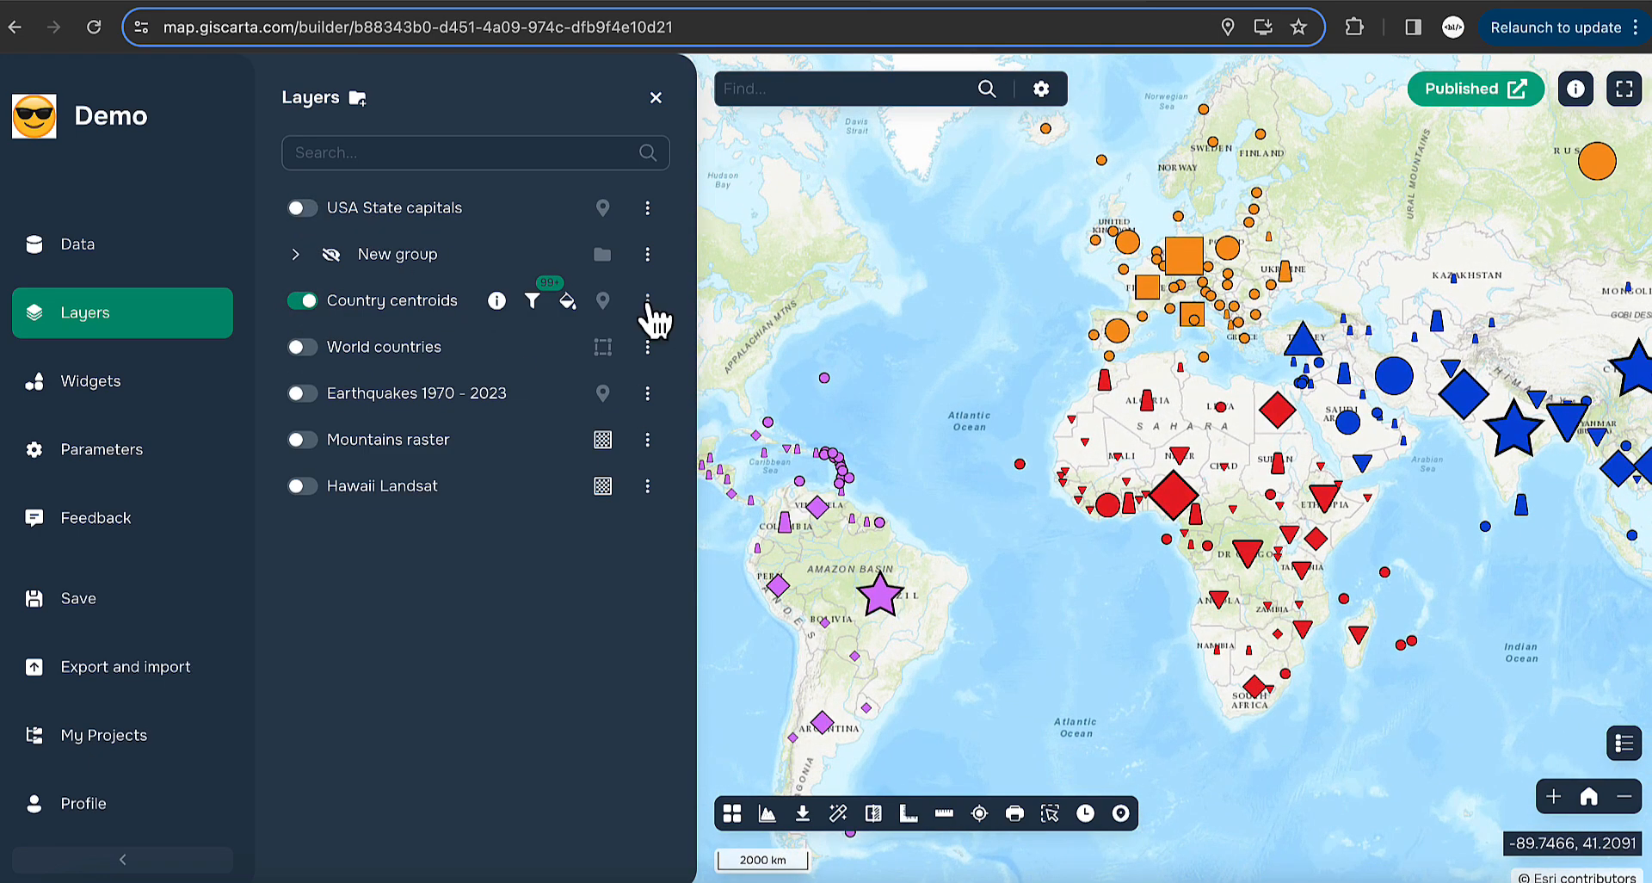
click(648, 303)
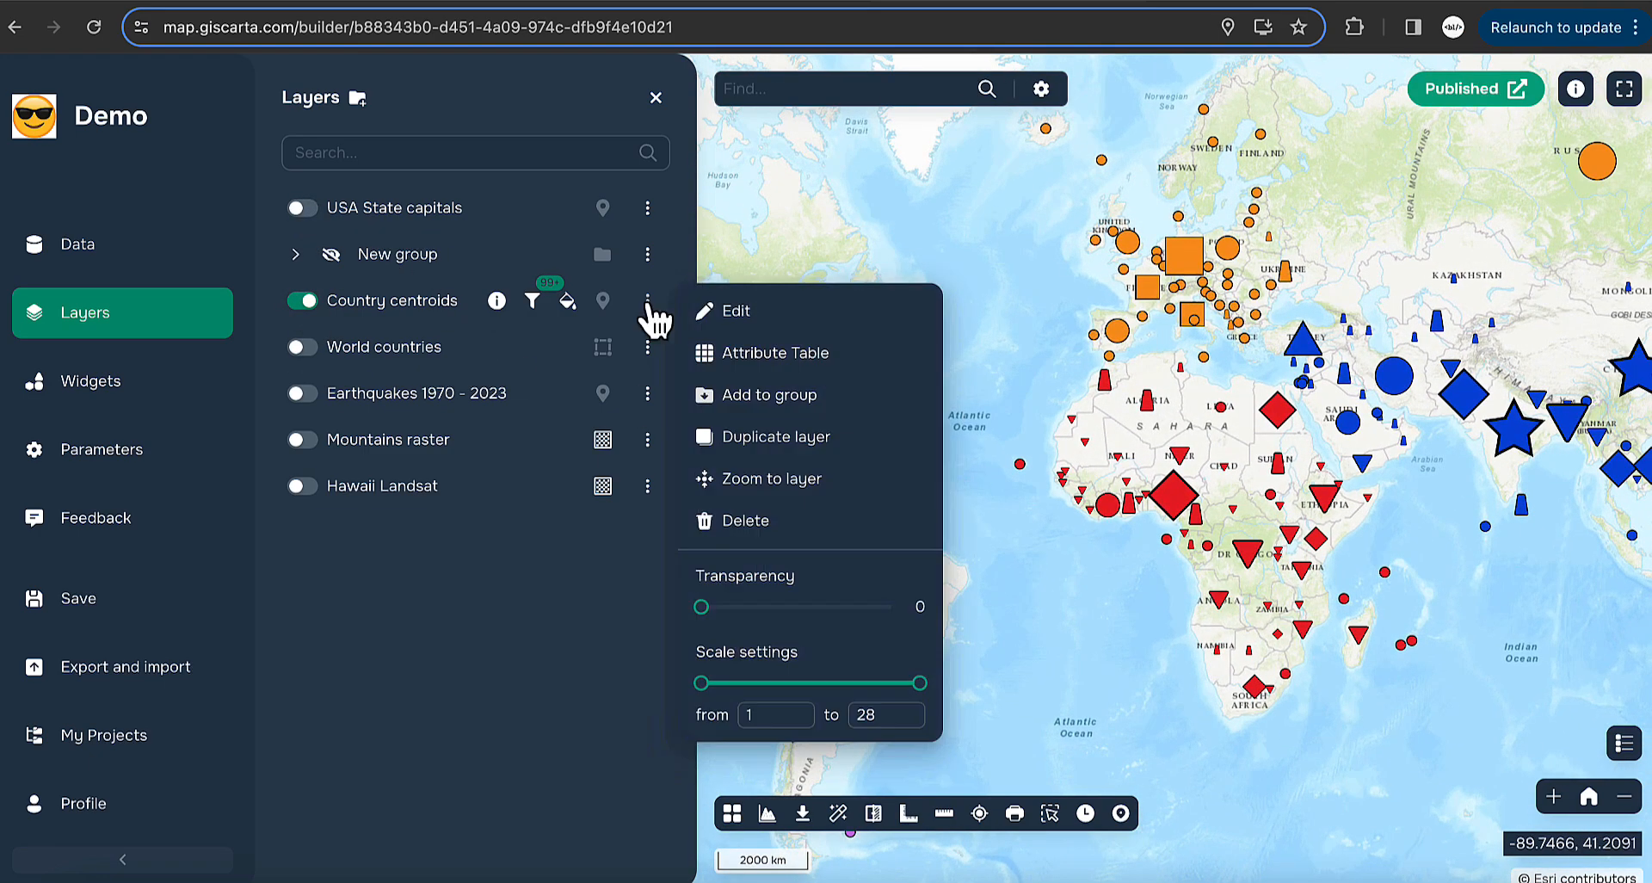
click(782, 311)
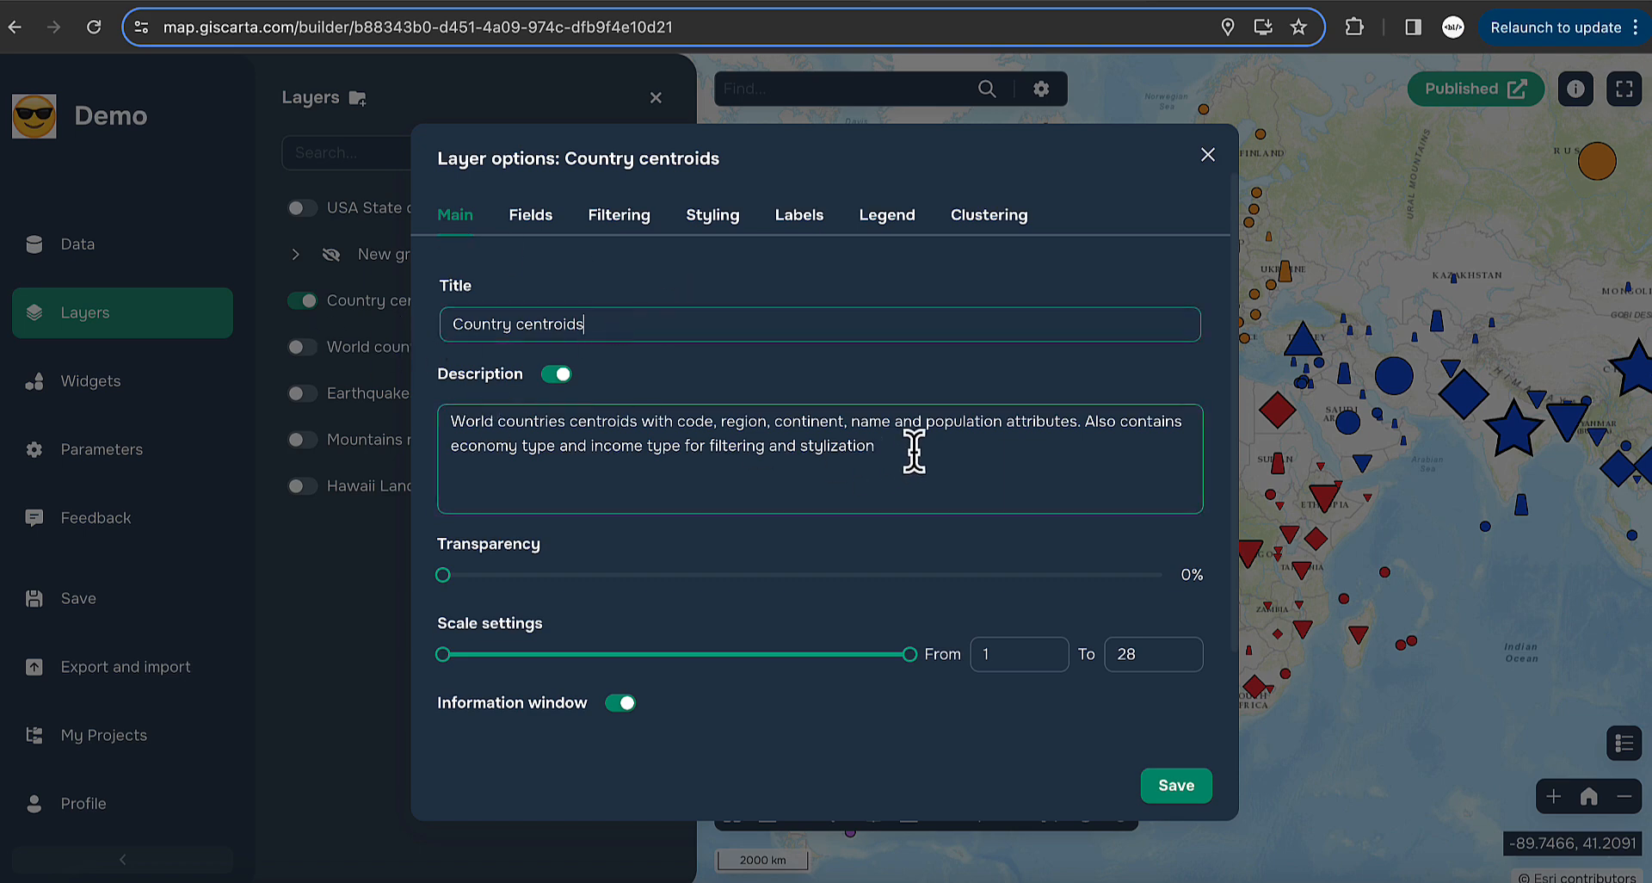
- Review the description and info window title, then hide the layer description and save
drag(914, 451, 430, 418)
click(688, 494)
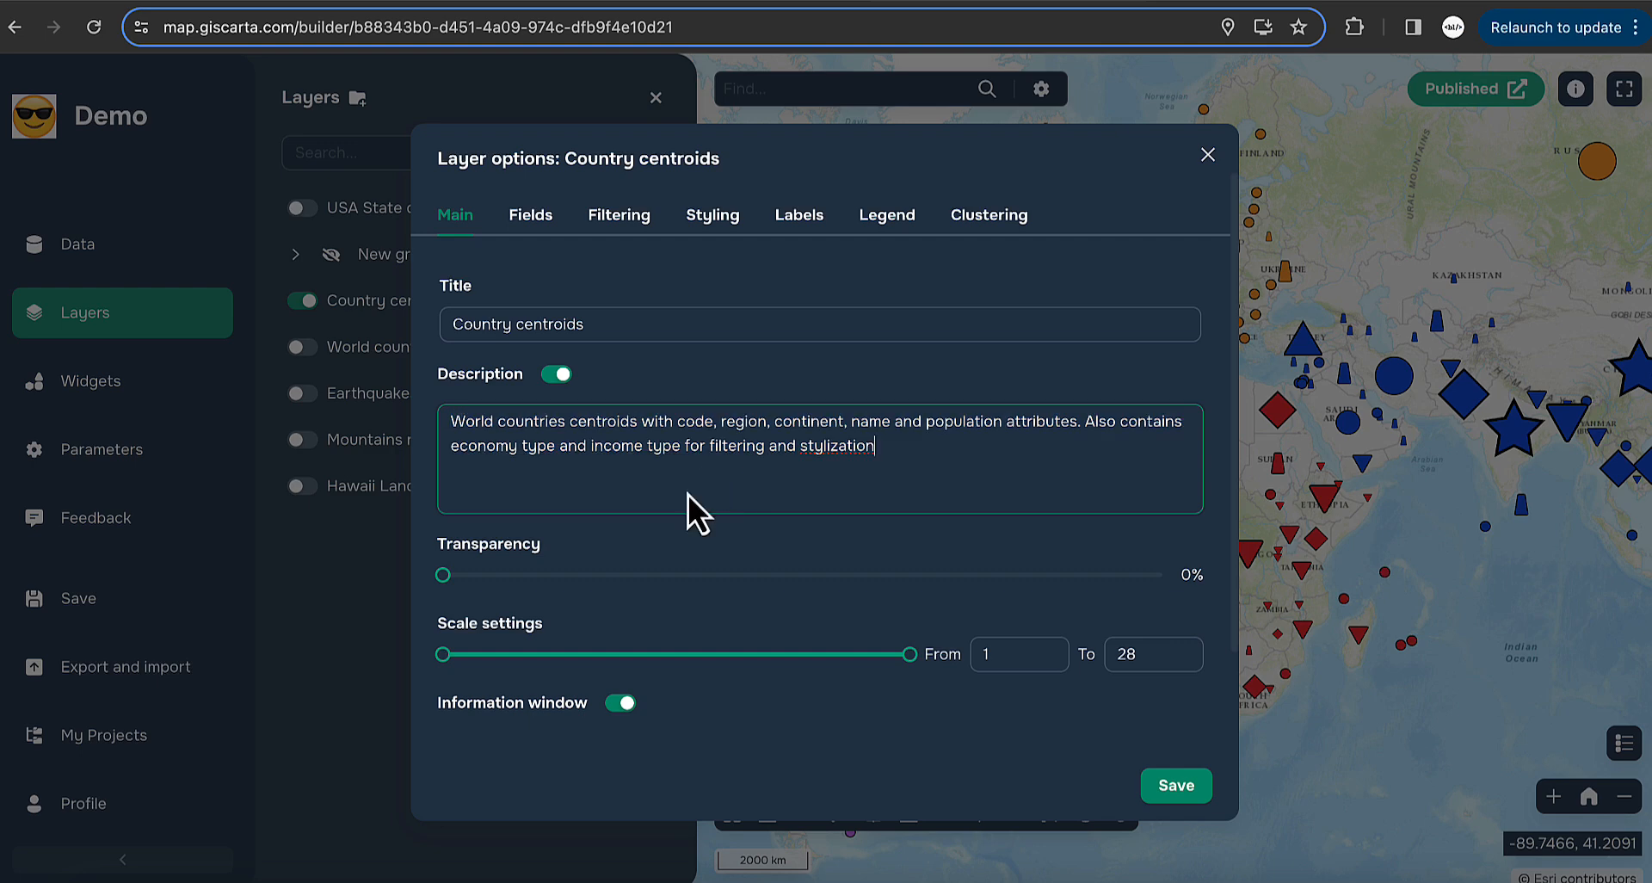
mouse_move(443, 660)
scroll(826, 675, down, 1)
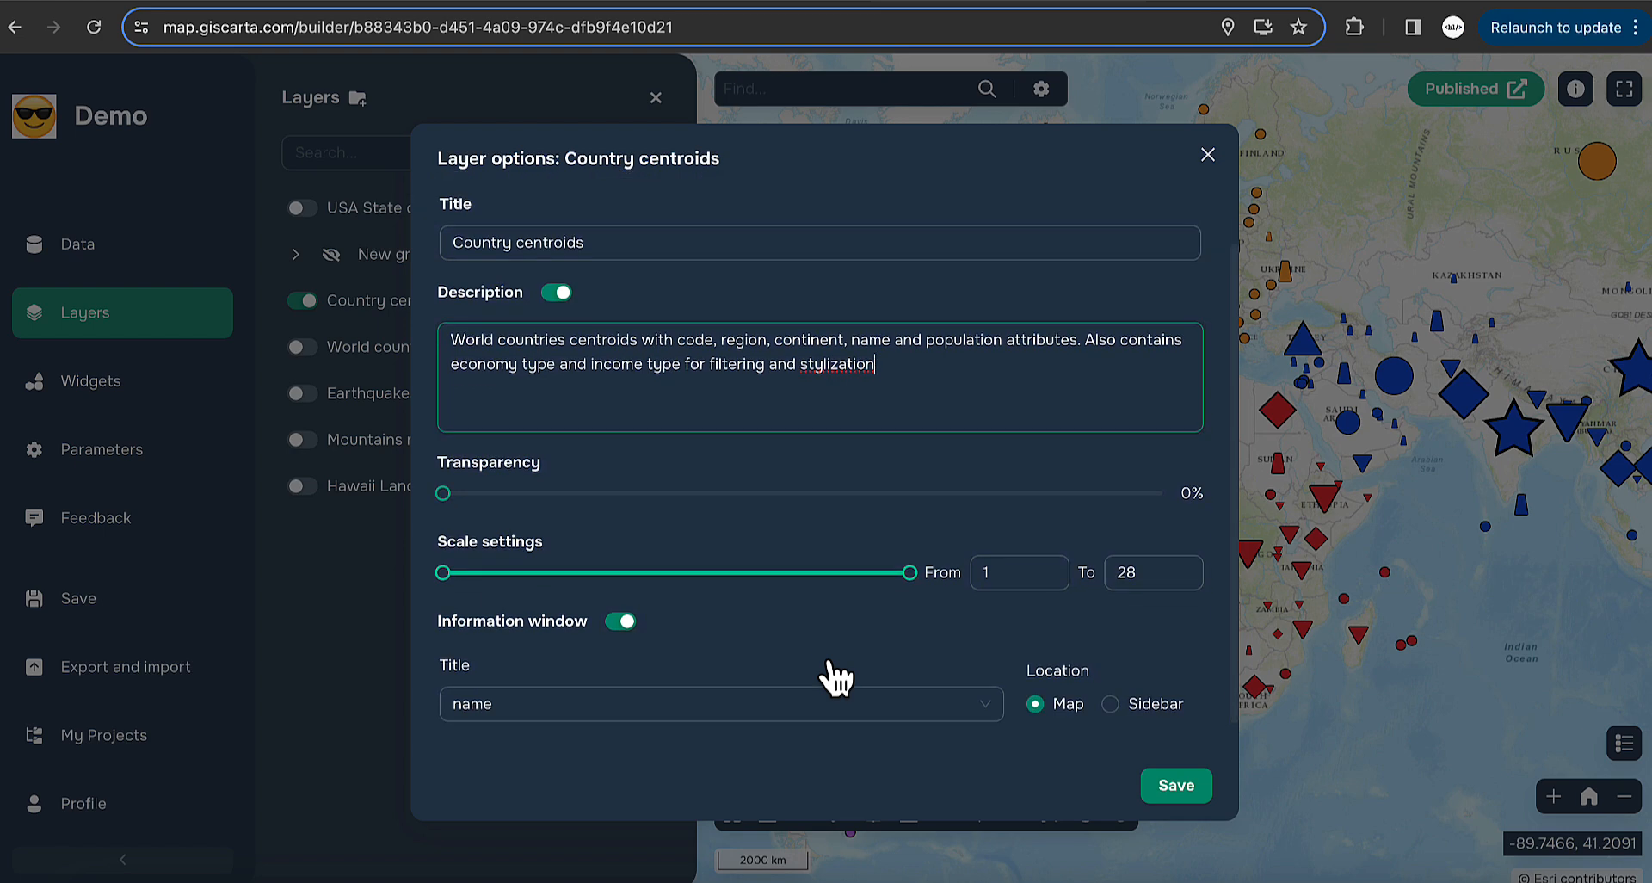
click(492, 707)
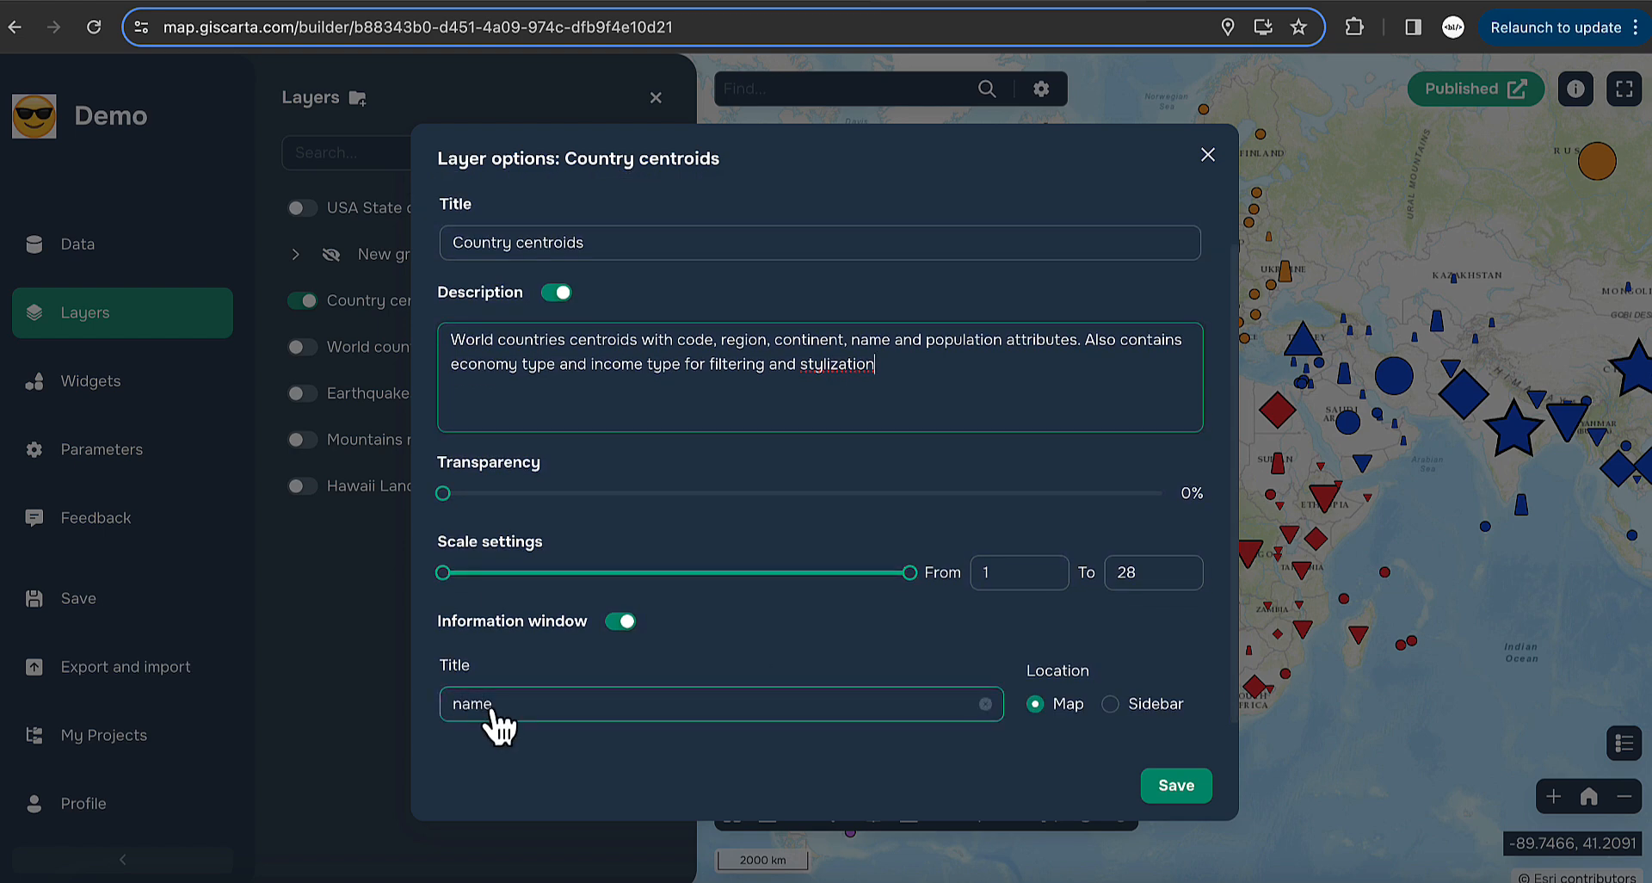
click(1046, 709)
scroll(809, 643, up, 1)
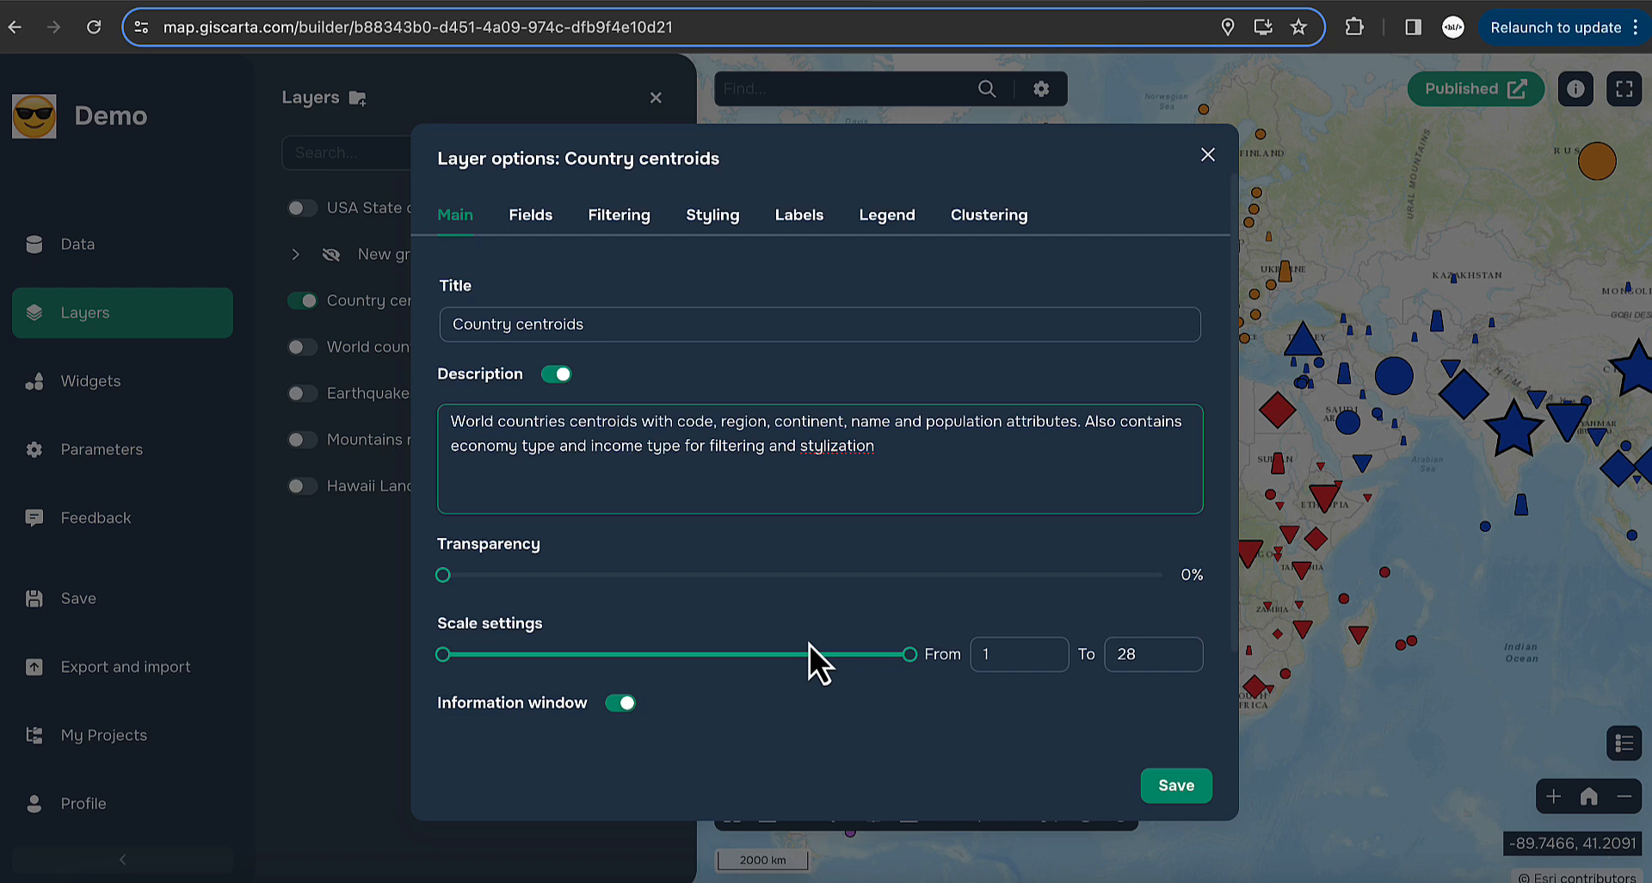
click(558, 379)
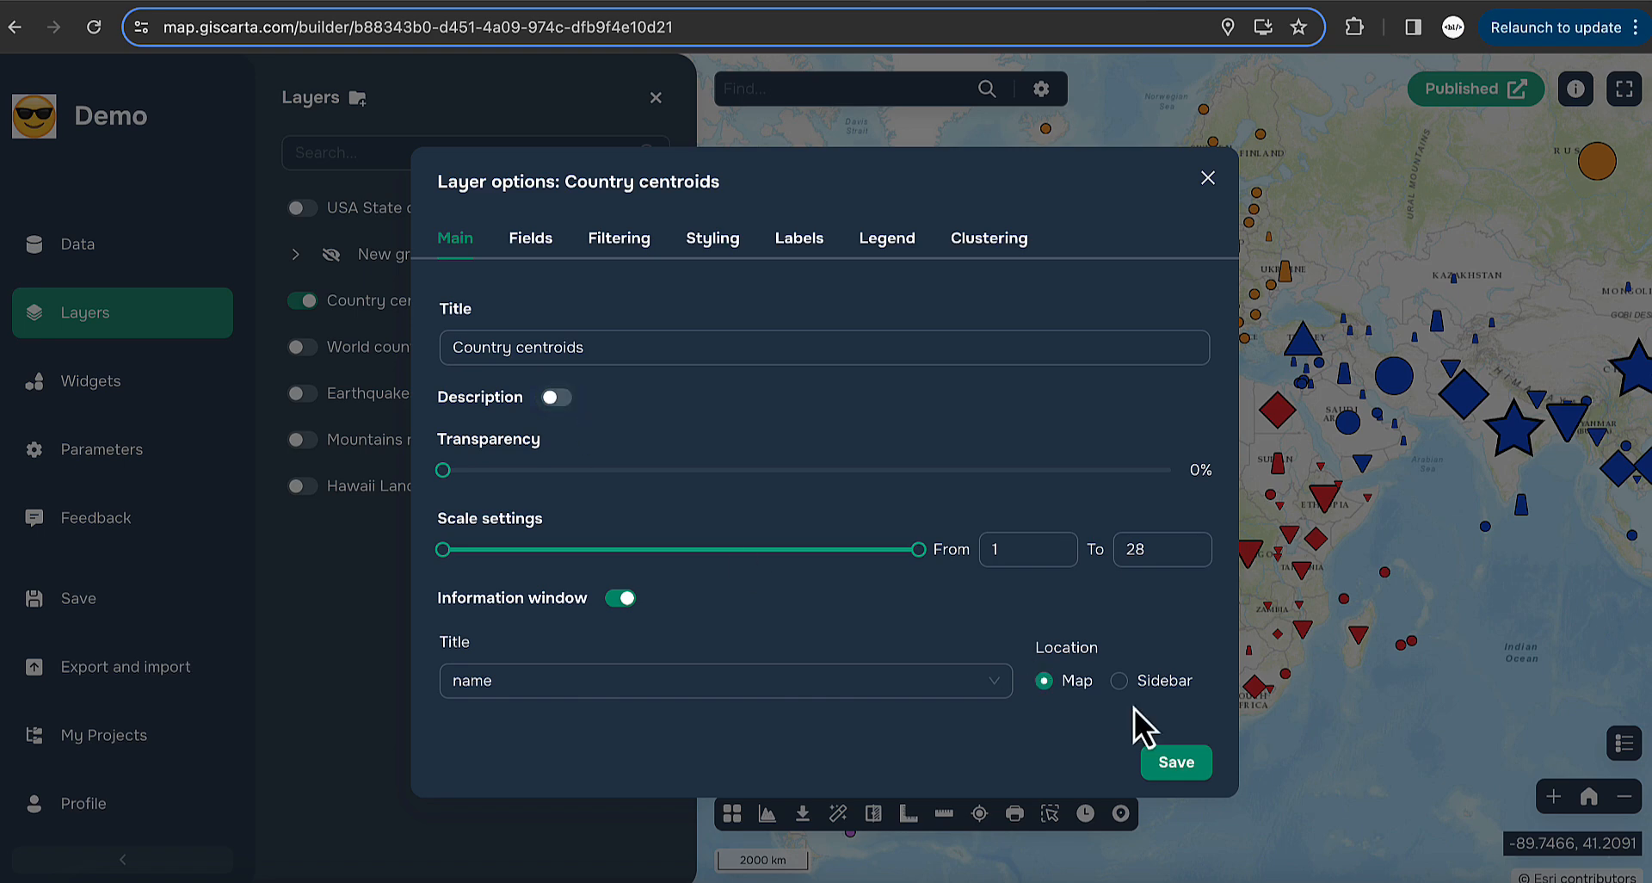
click(1192, 762)
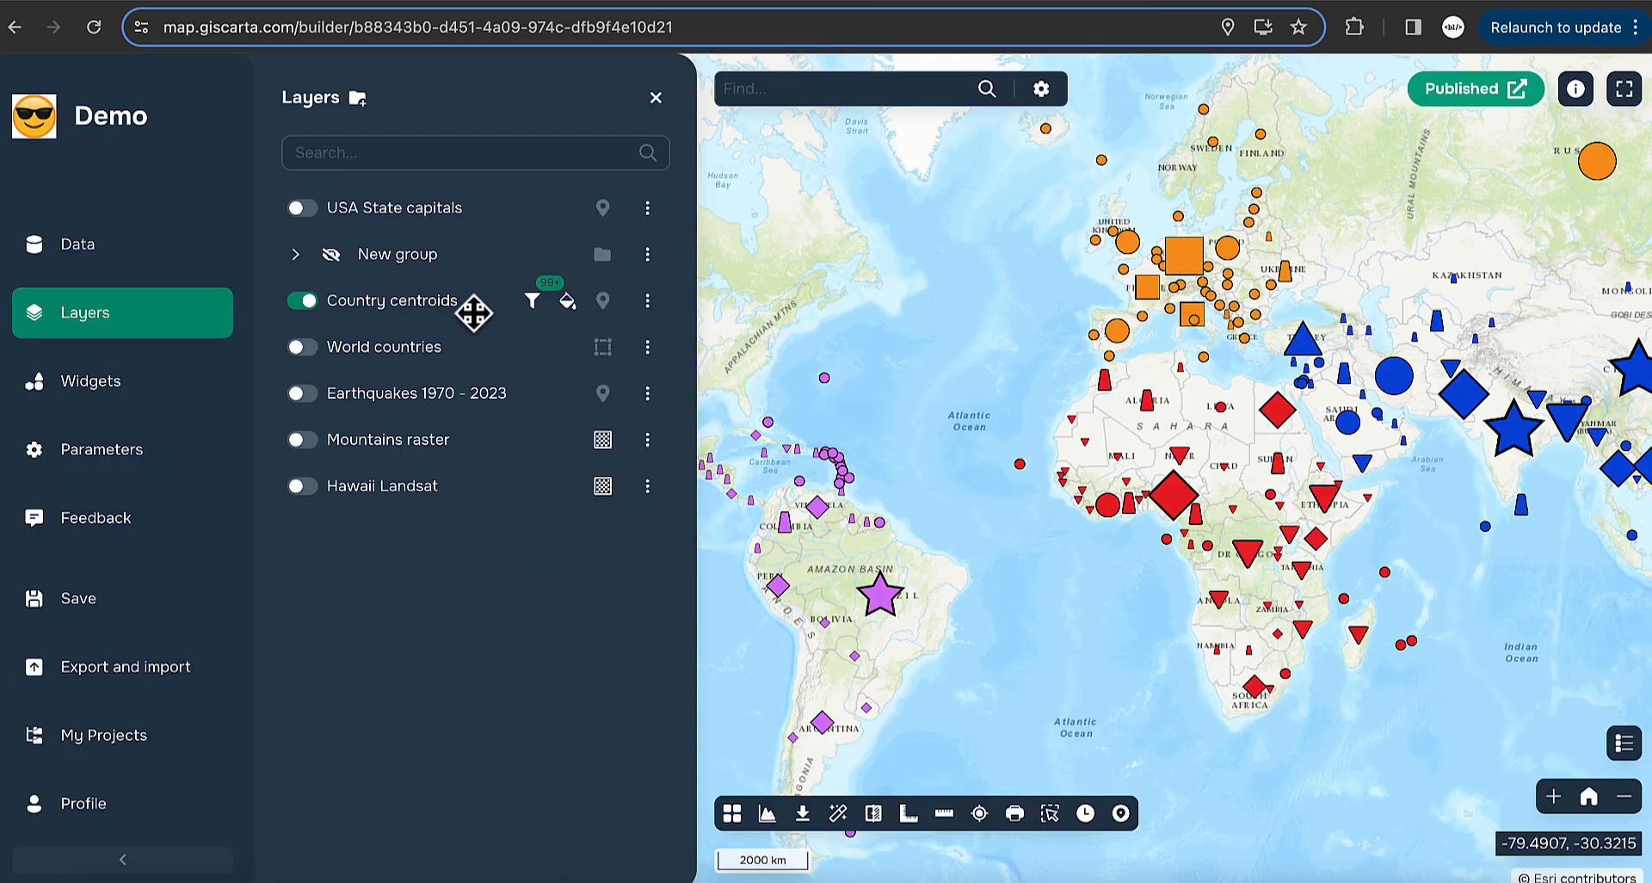
- Turn the Country centroids description back on, save, and reopen its full options
click(647, 303)
click(774, 311)
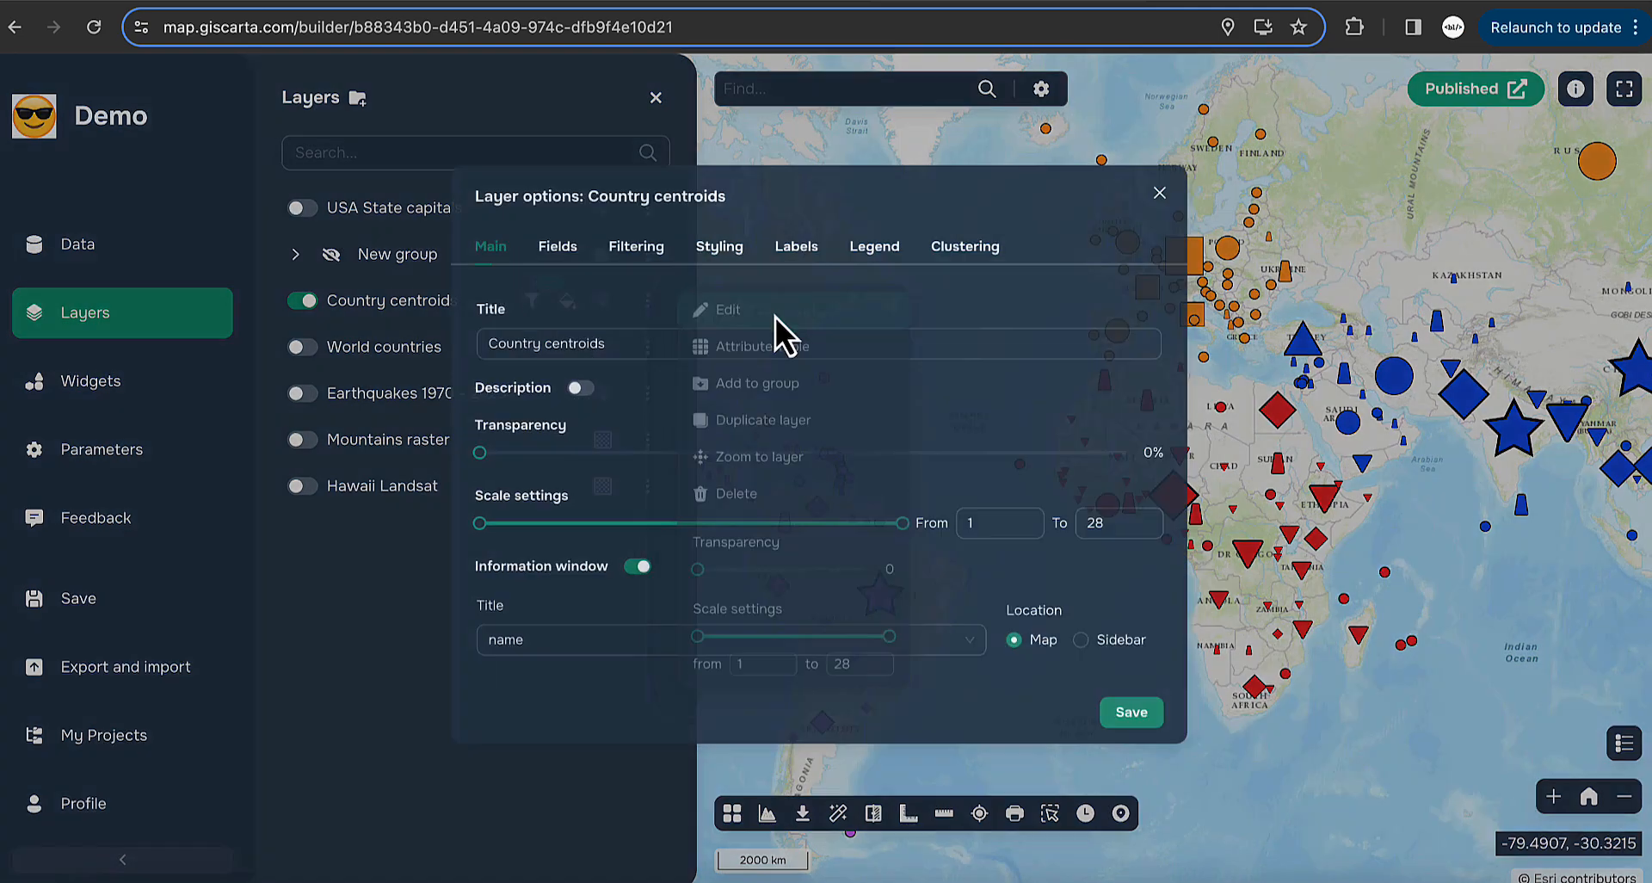
click(576, 388)
click(1169, 780)
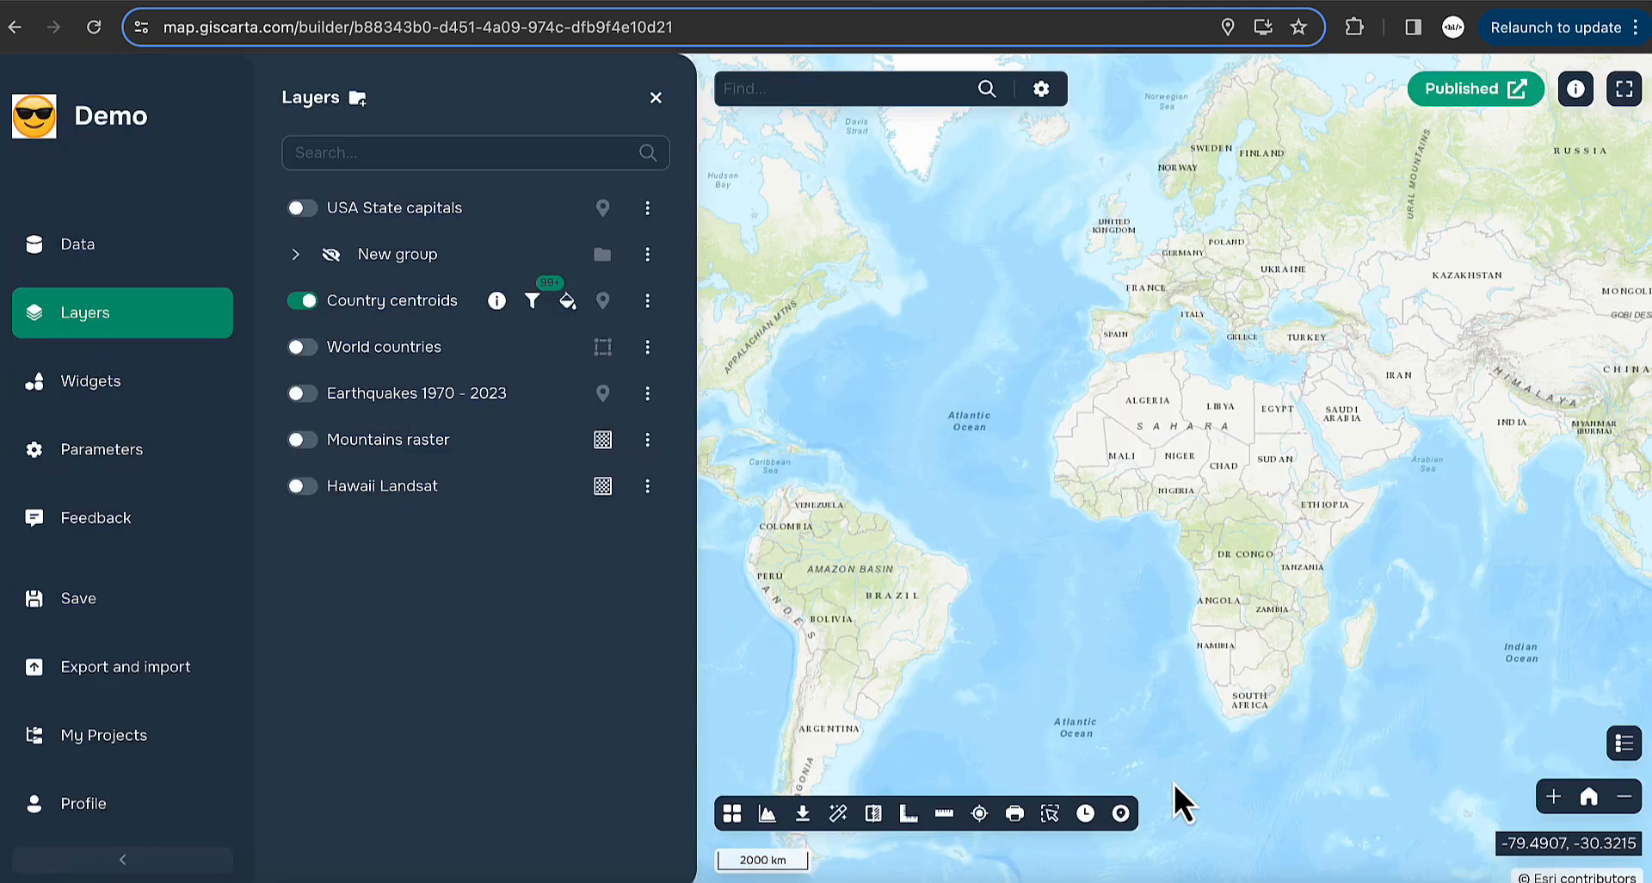
click(496, 301)
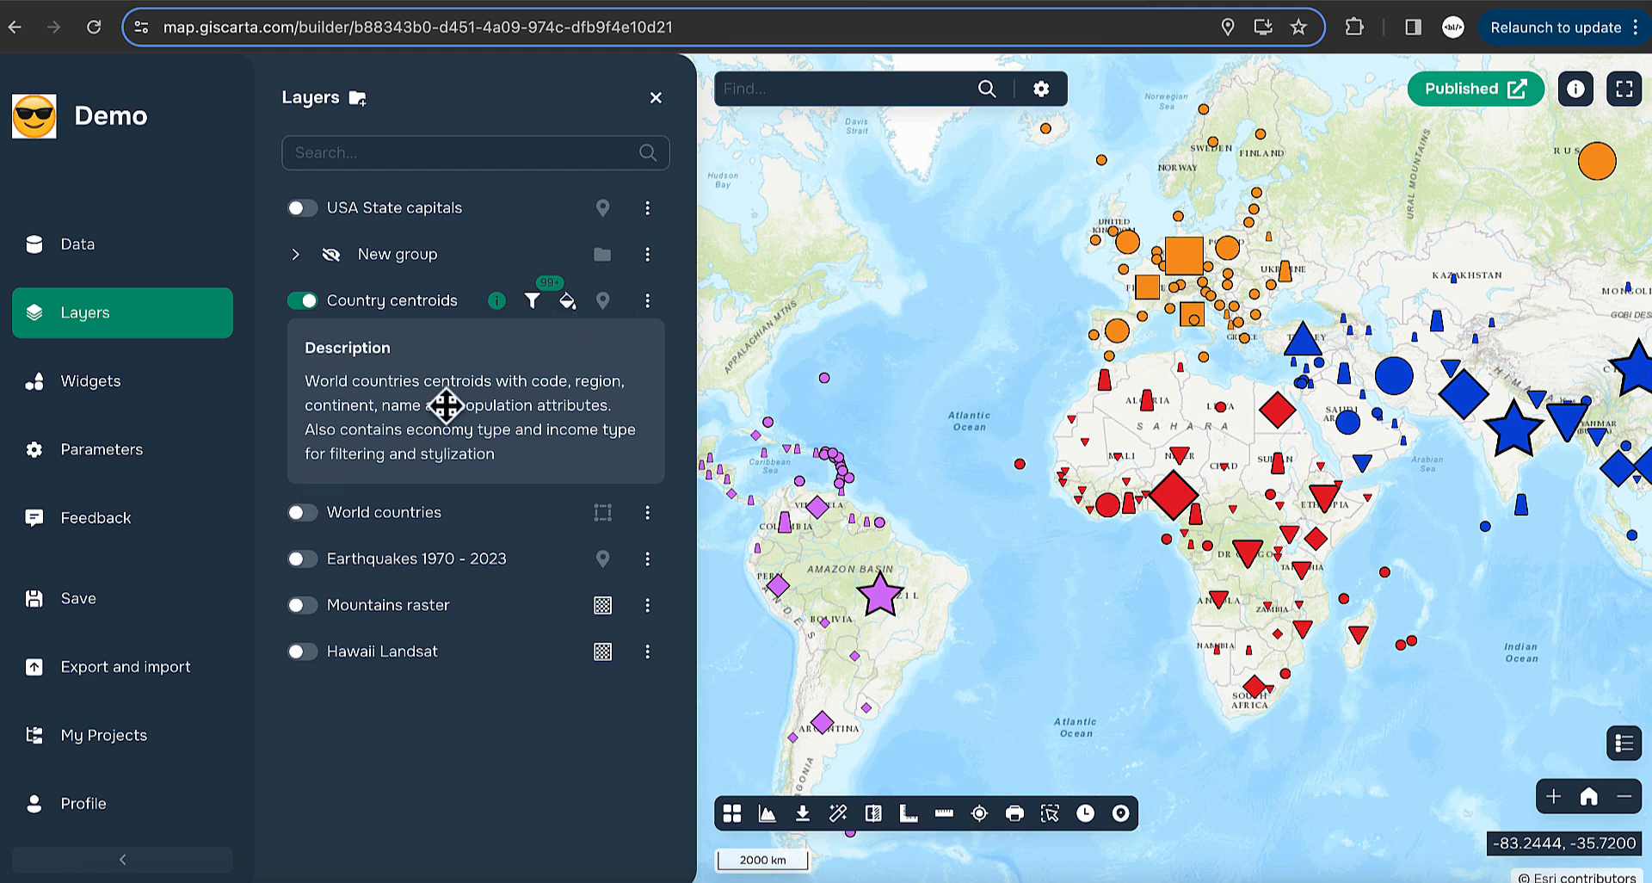
click(647, 300)
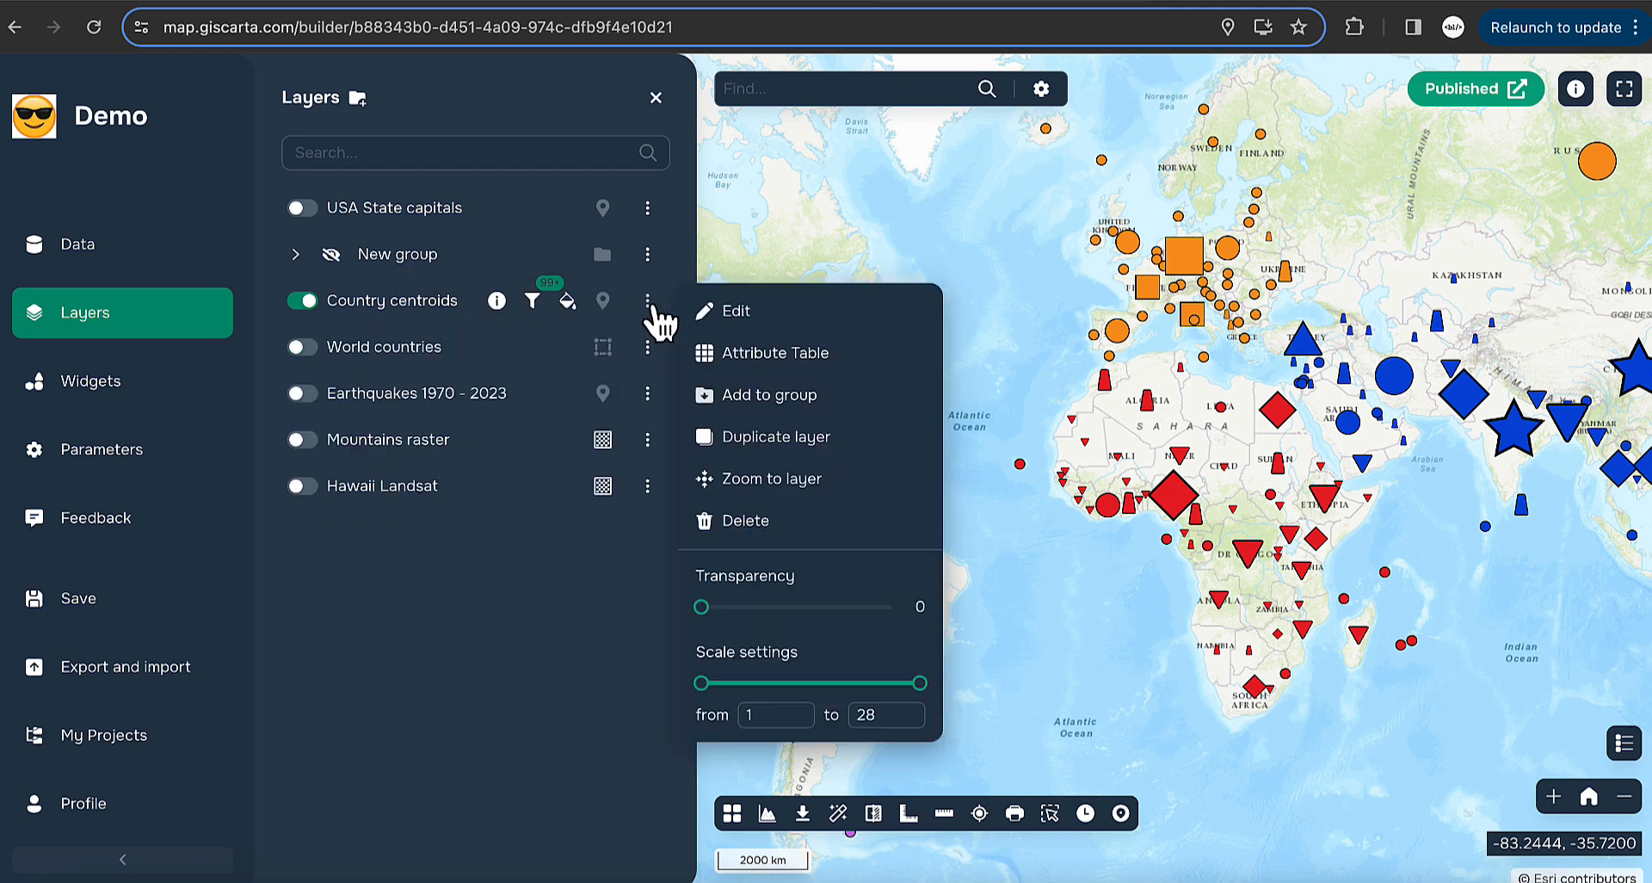
click(701, 310)
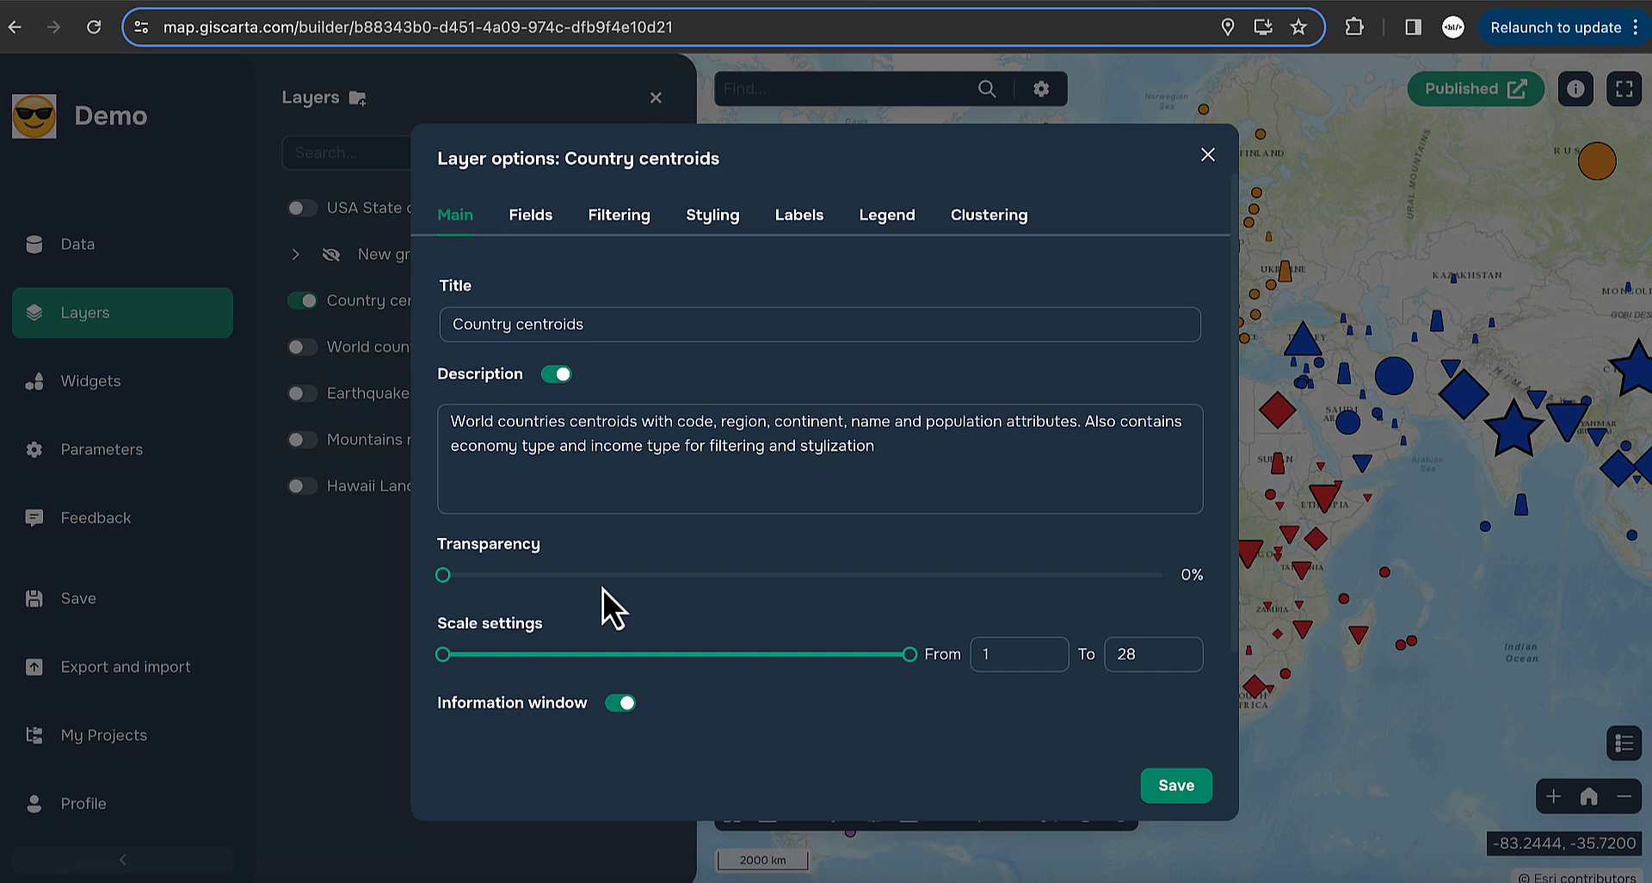
- Close the layer options and raise Country centroids' minimum visible scale to 4
mouse_move(441, 576)
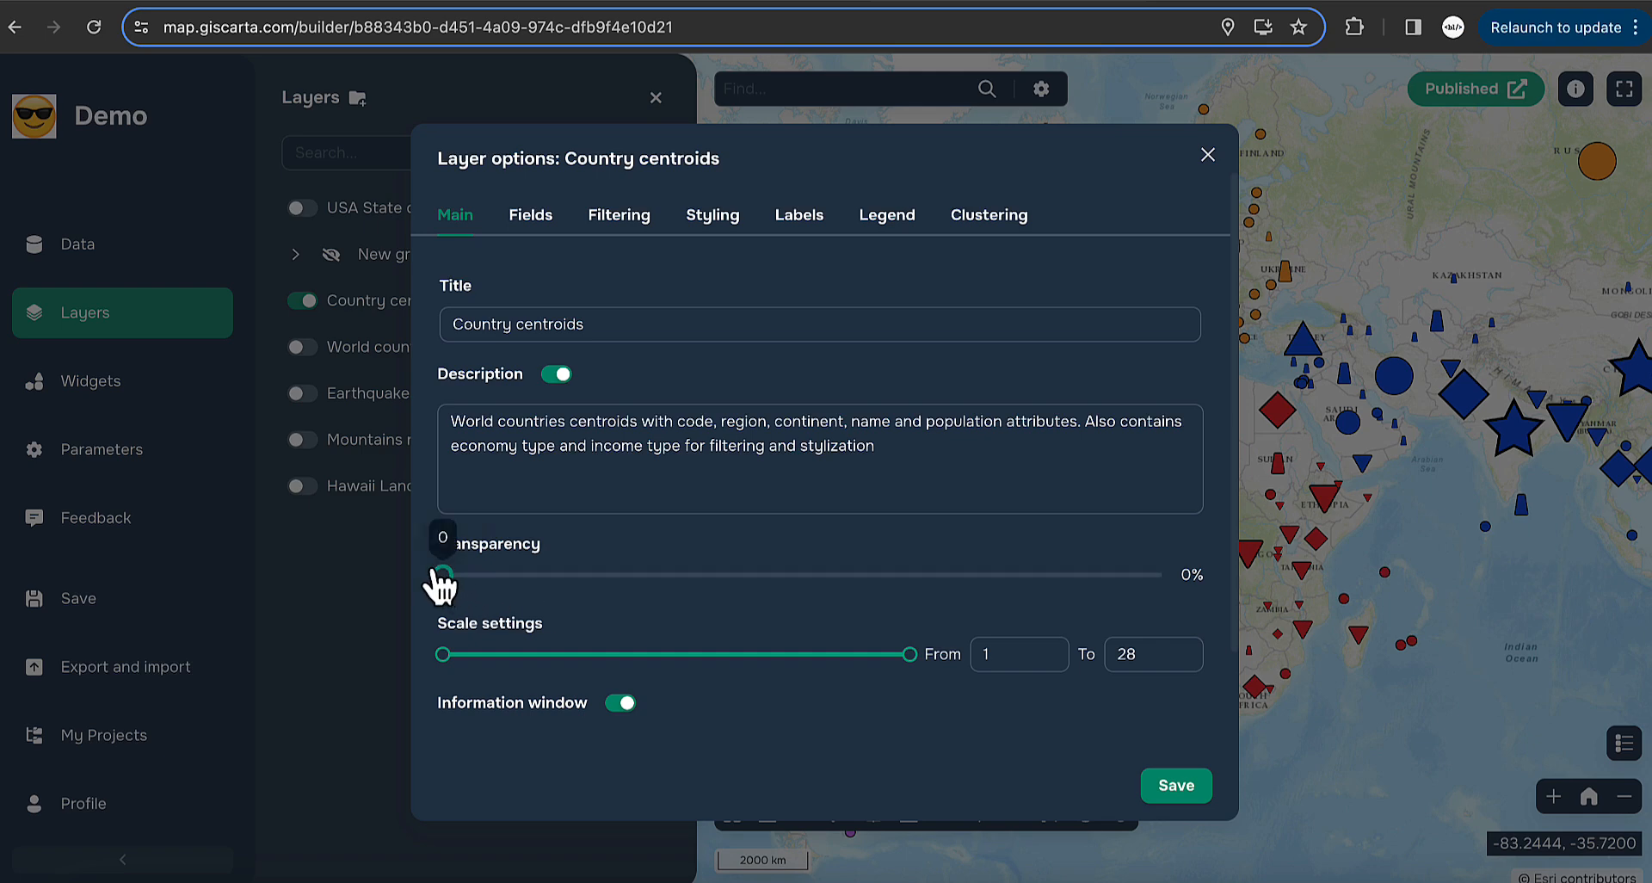
click(1208, 155)
click(647, 300)
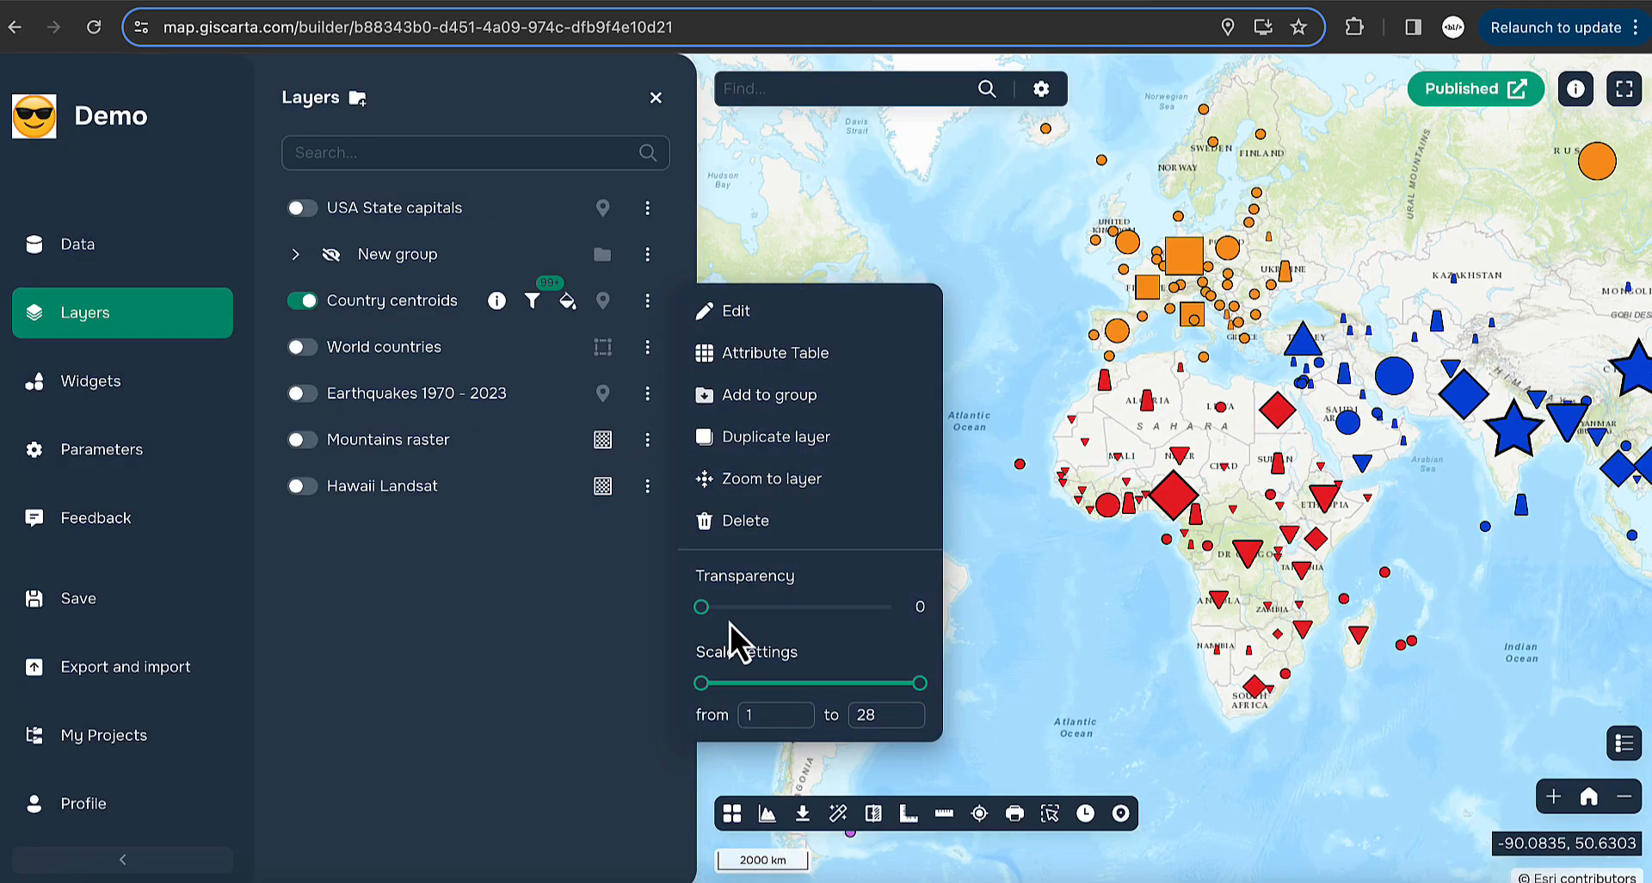
drag(701, 607, 668, 626)
mouse_move(701, 686)
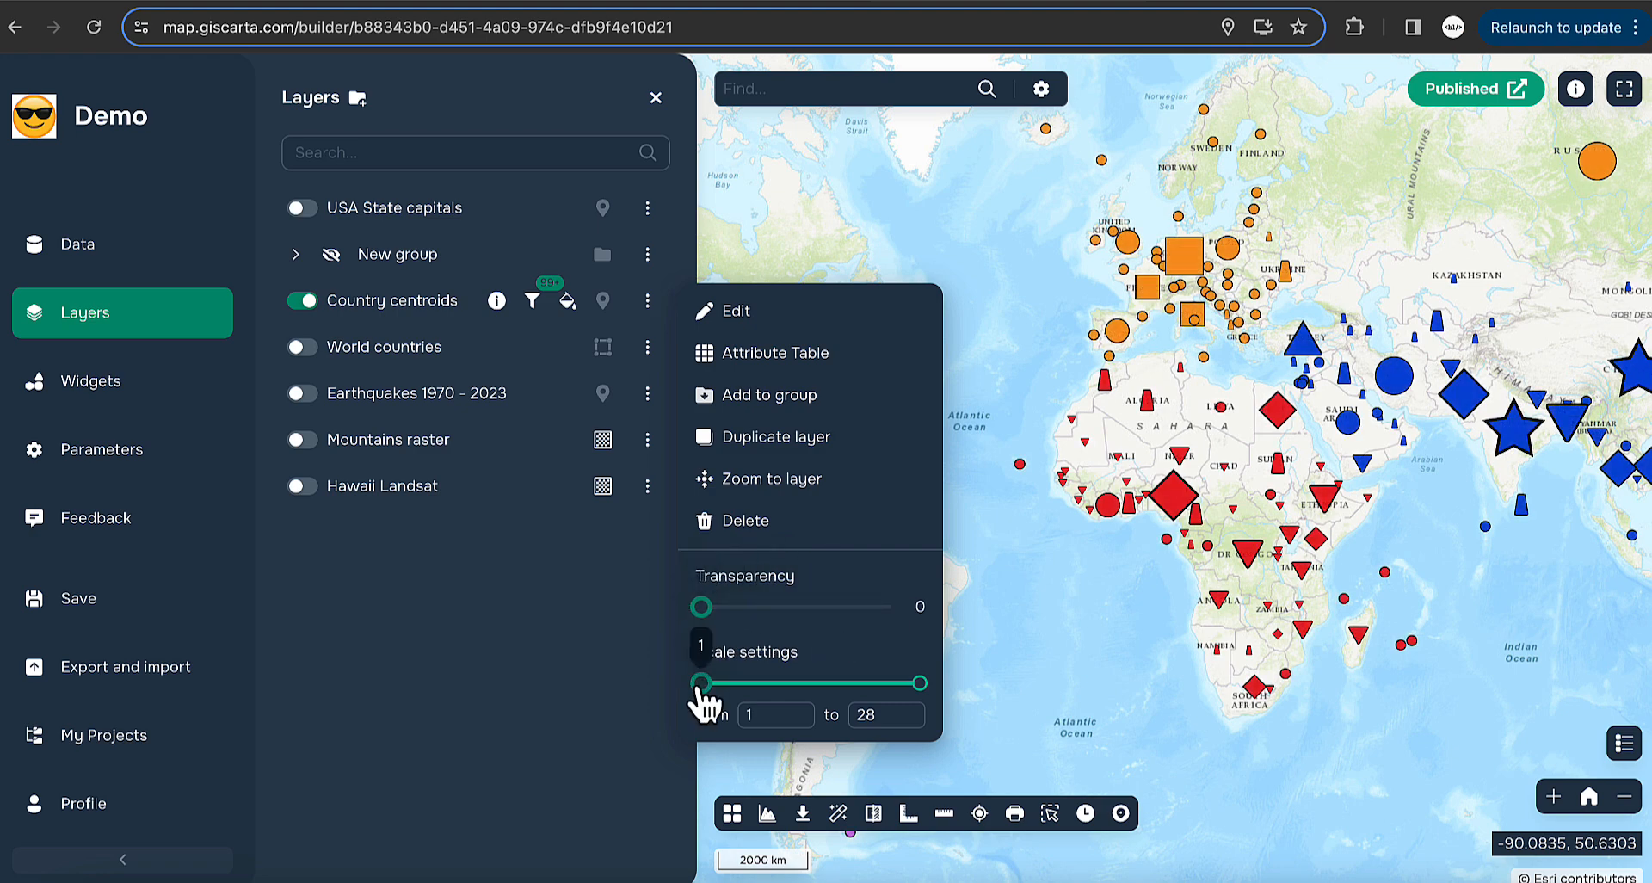
drag(702, 684, 725, 685)
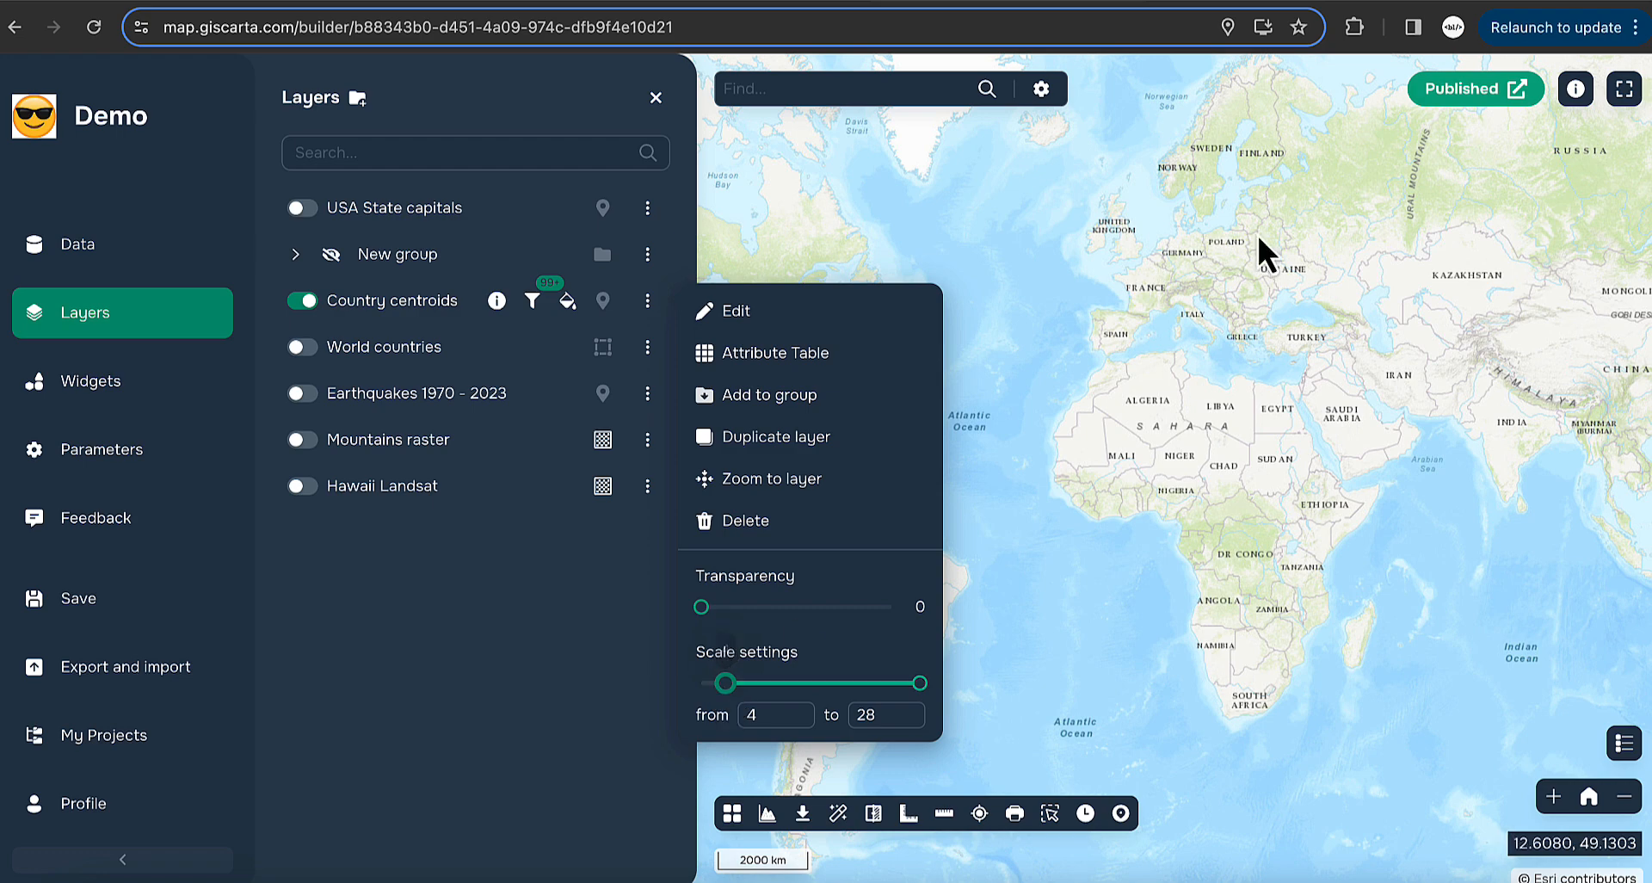
- Zoom and pan over Europe to test, then restore the minimum visible scale to 1
scroll(1148, 314, up, 2)
scroll(1148, 312, up, 2)
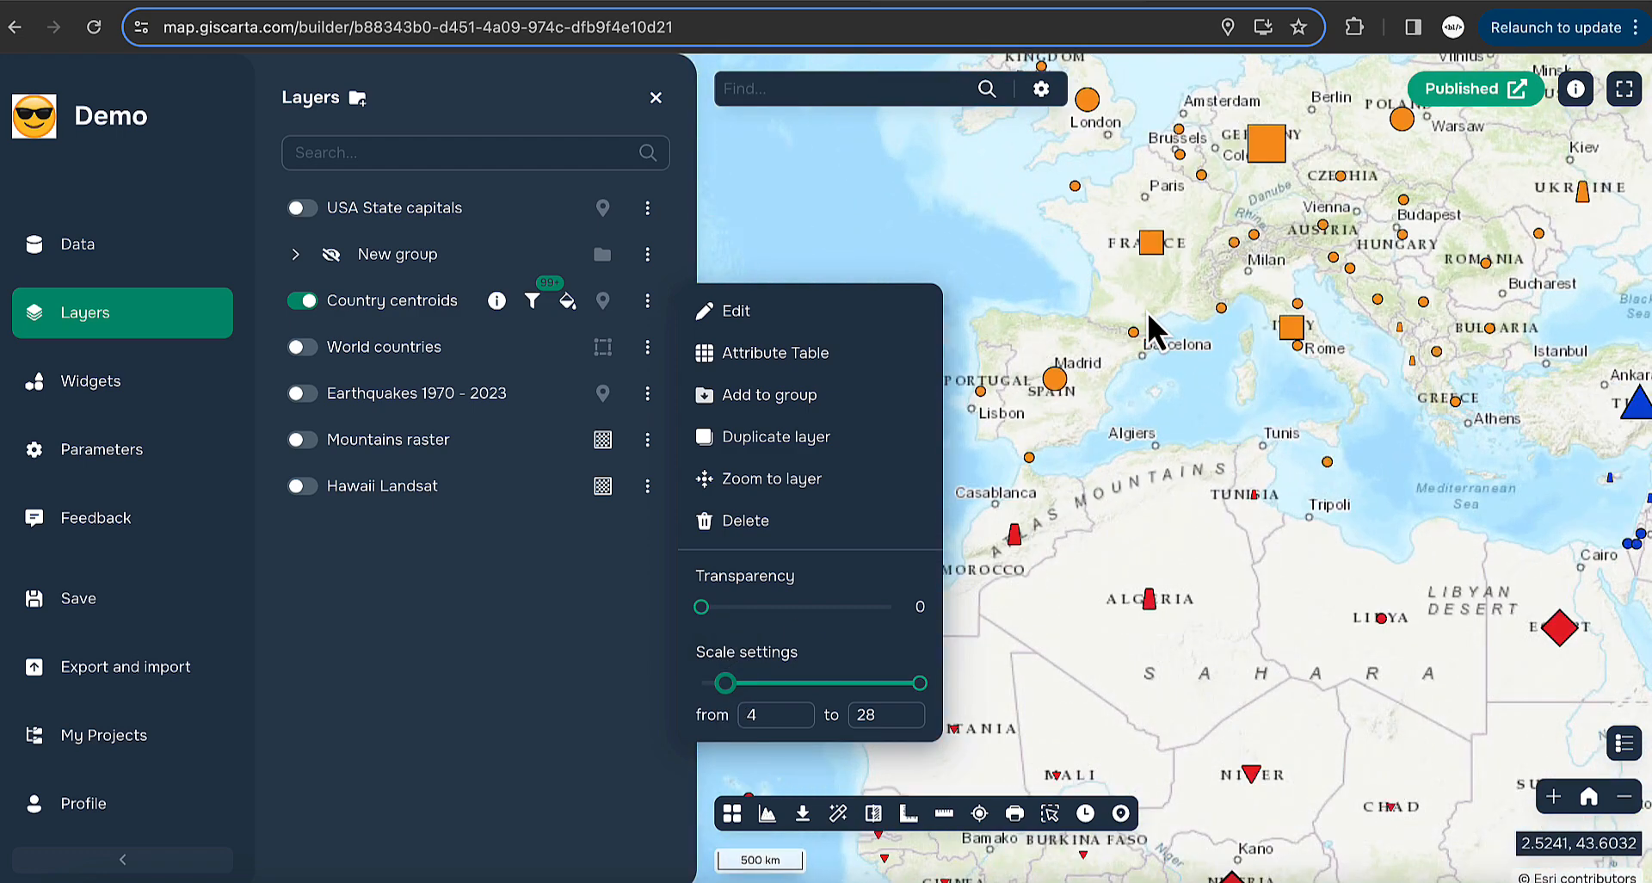
drag(1211, 316, 1170, 374)
scroll(1171, 373, down, 2)
scroll(1171, 373, up, 2)
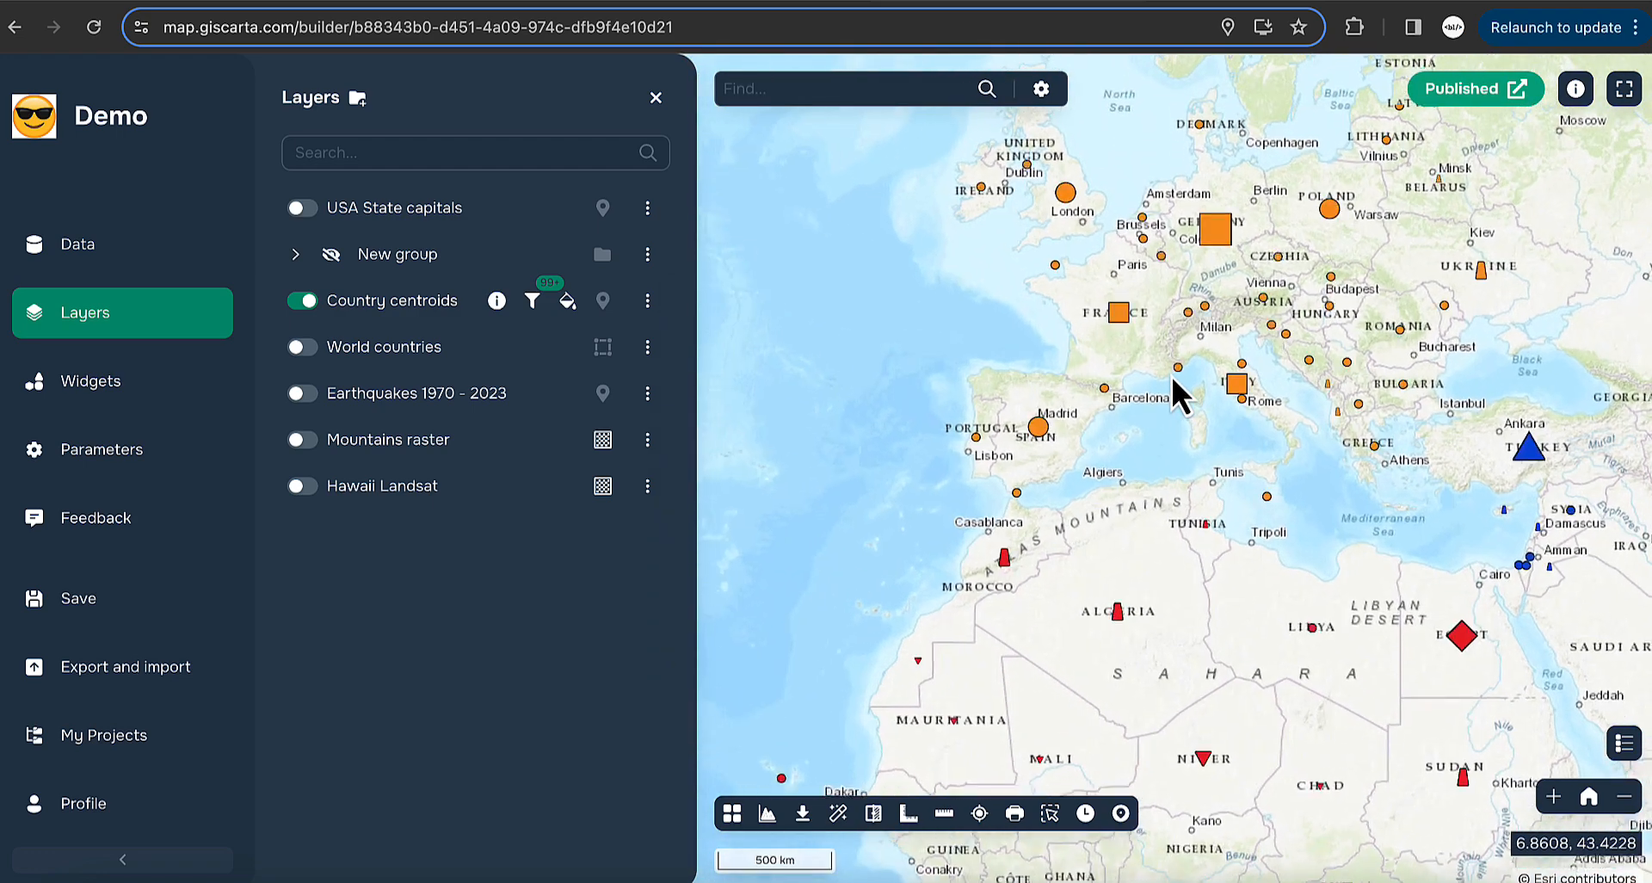
scroll(1170, 374, down, 2)
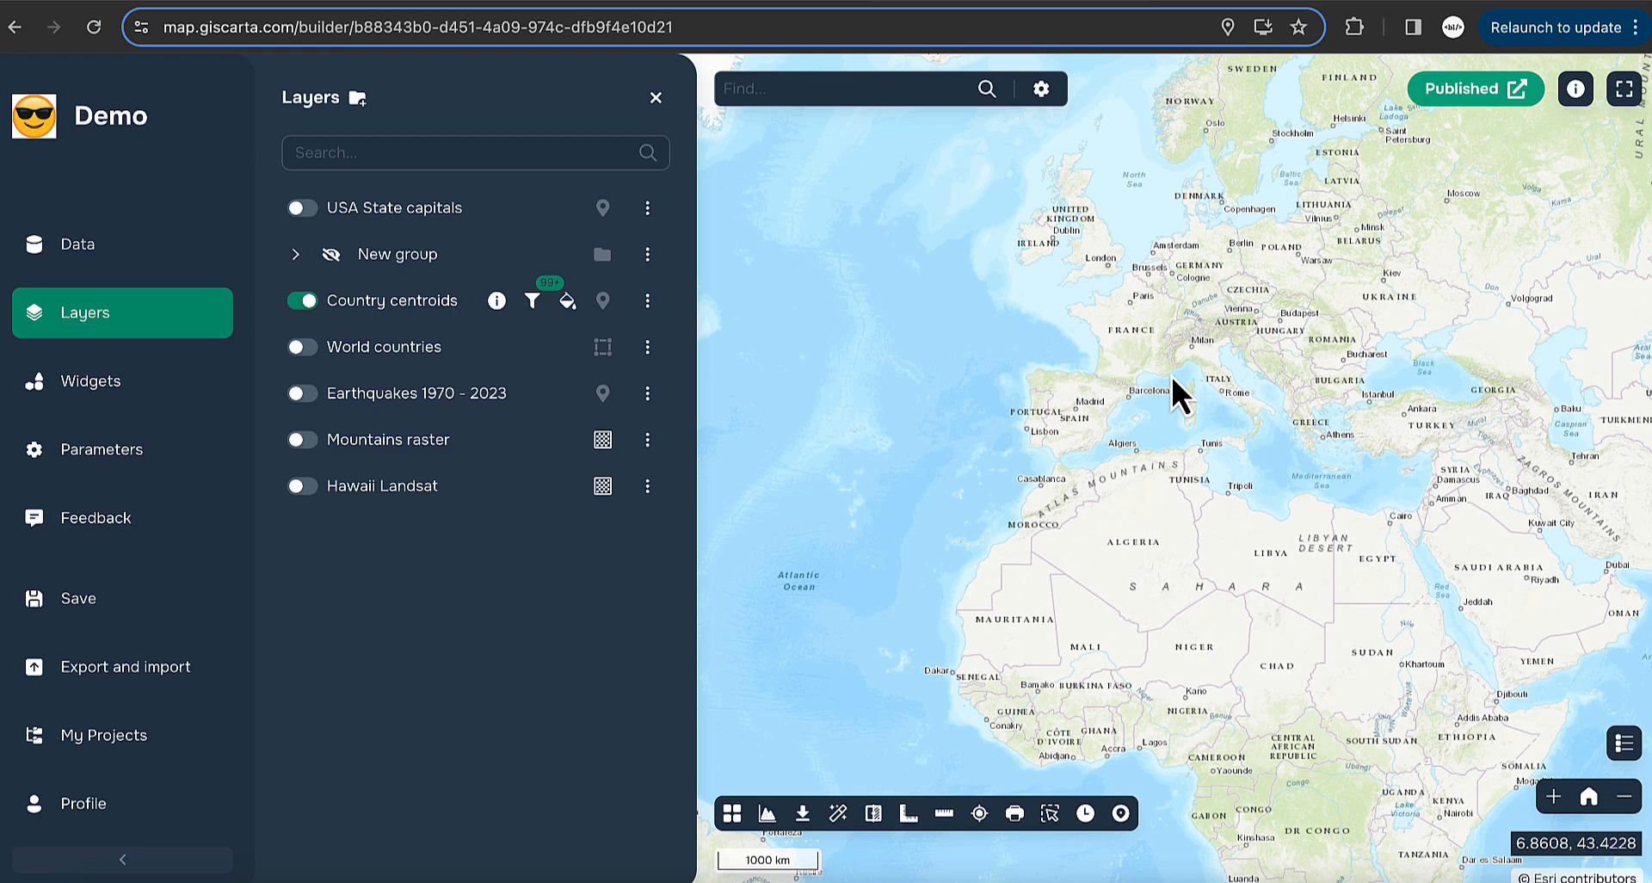
scroll(1171, 374, down, 3)
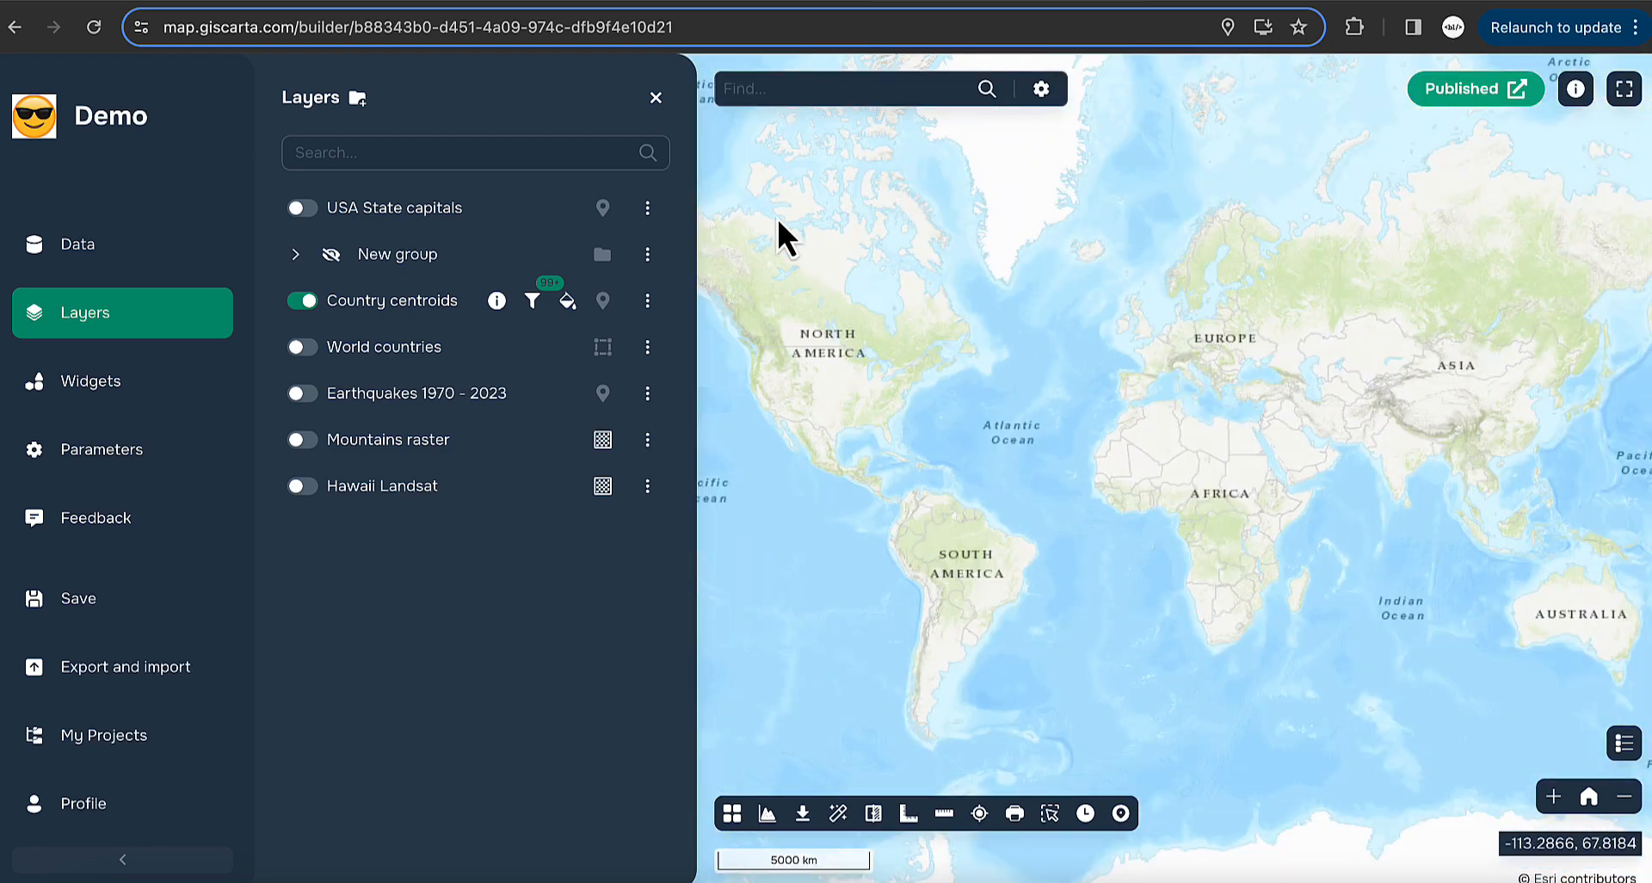
click(648, 300)
drag(728, 685, 674, 687)
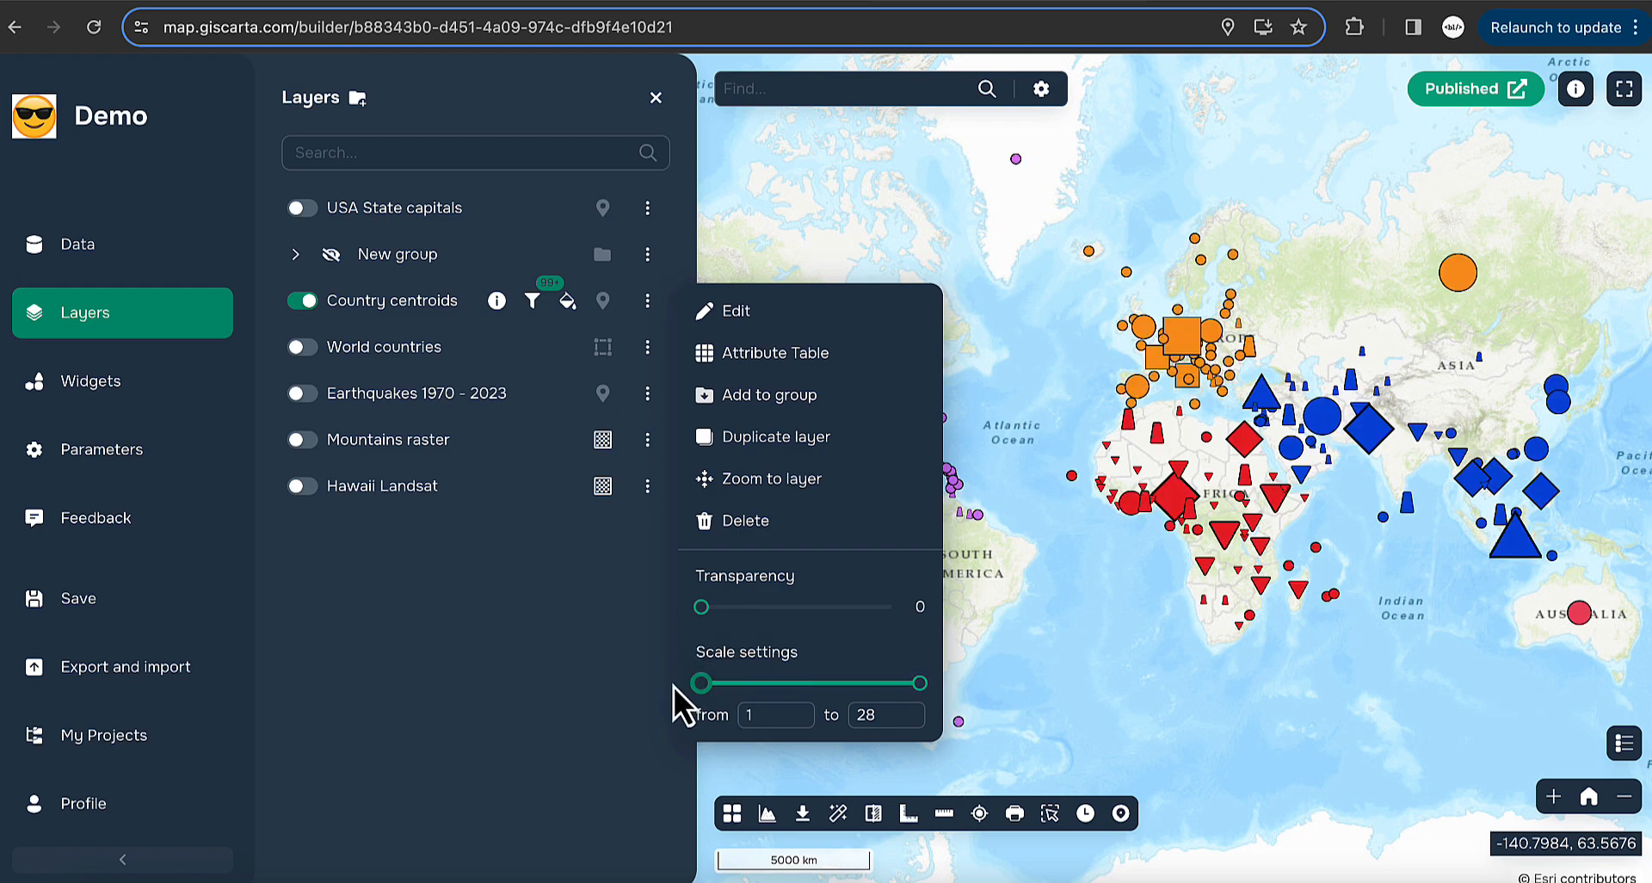
- Switch off the Country centroids information window and save the layer options
click(736, 311)
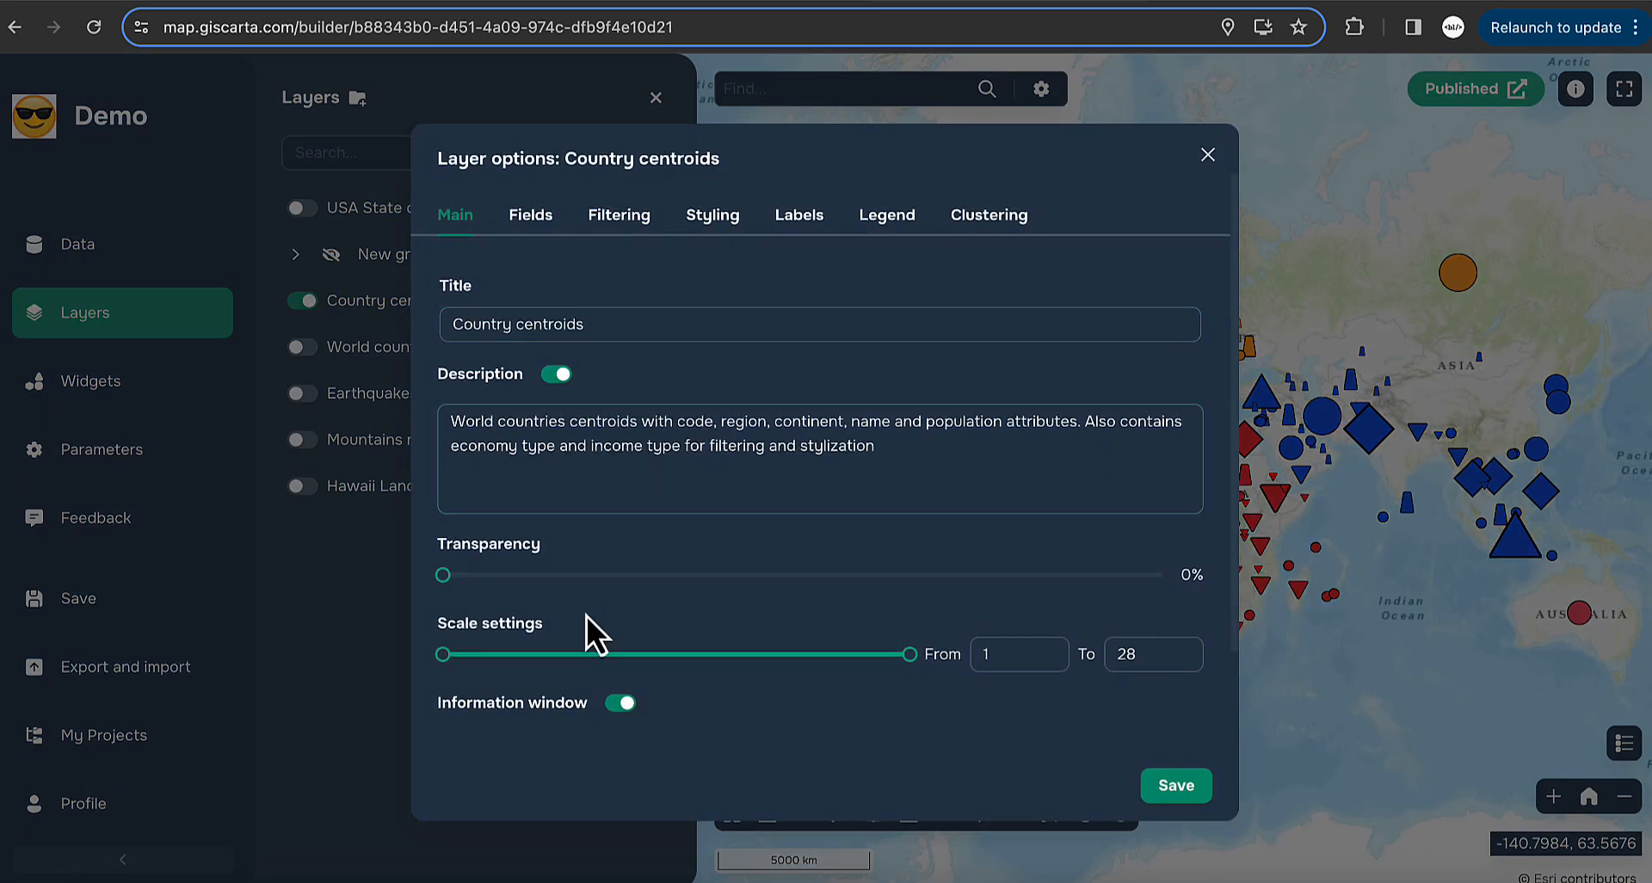
scroll(586, 616, down, 1)
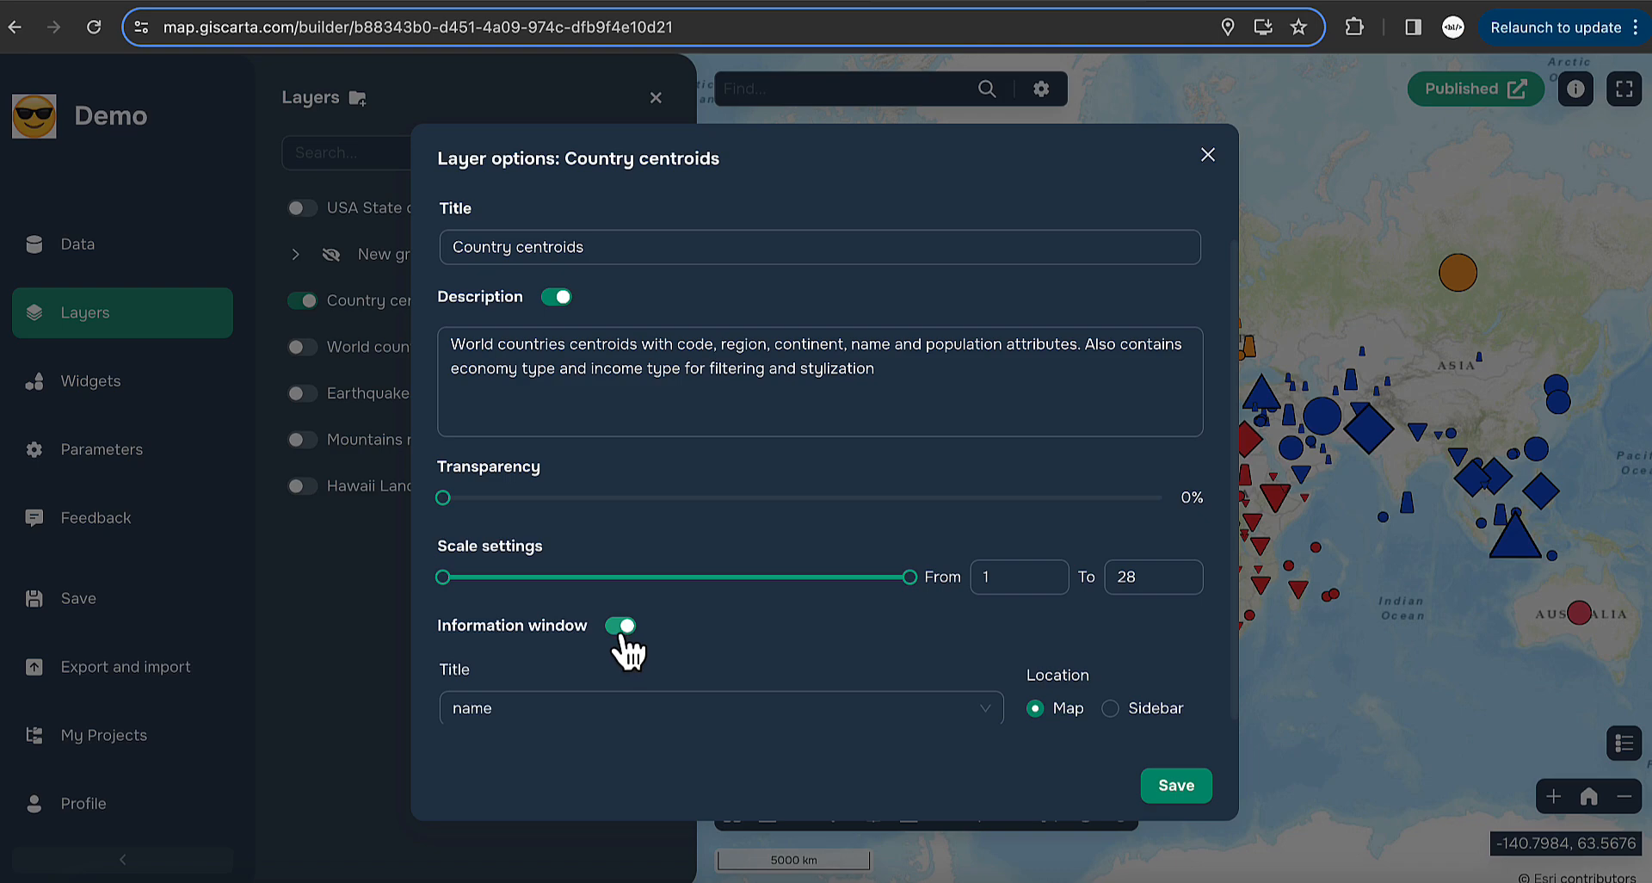
click(1184, 787)
scroll(1196, 297, up, 3)
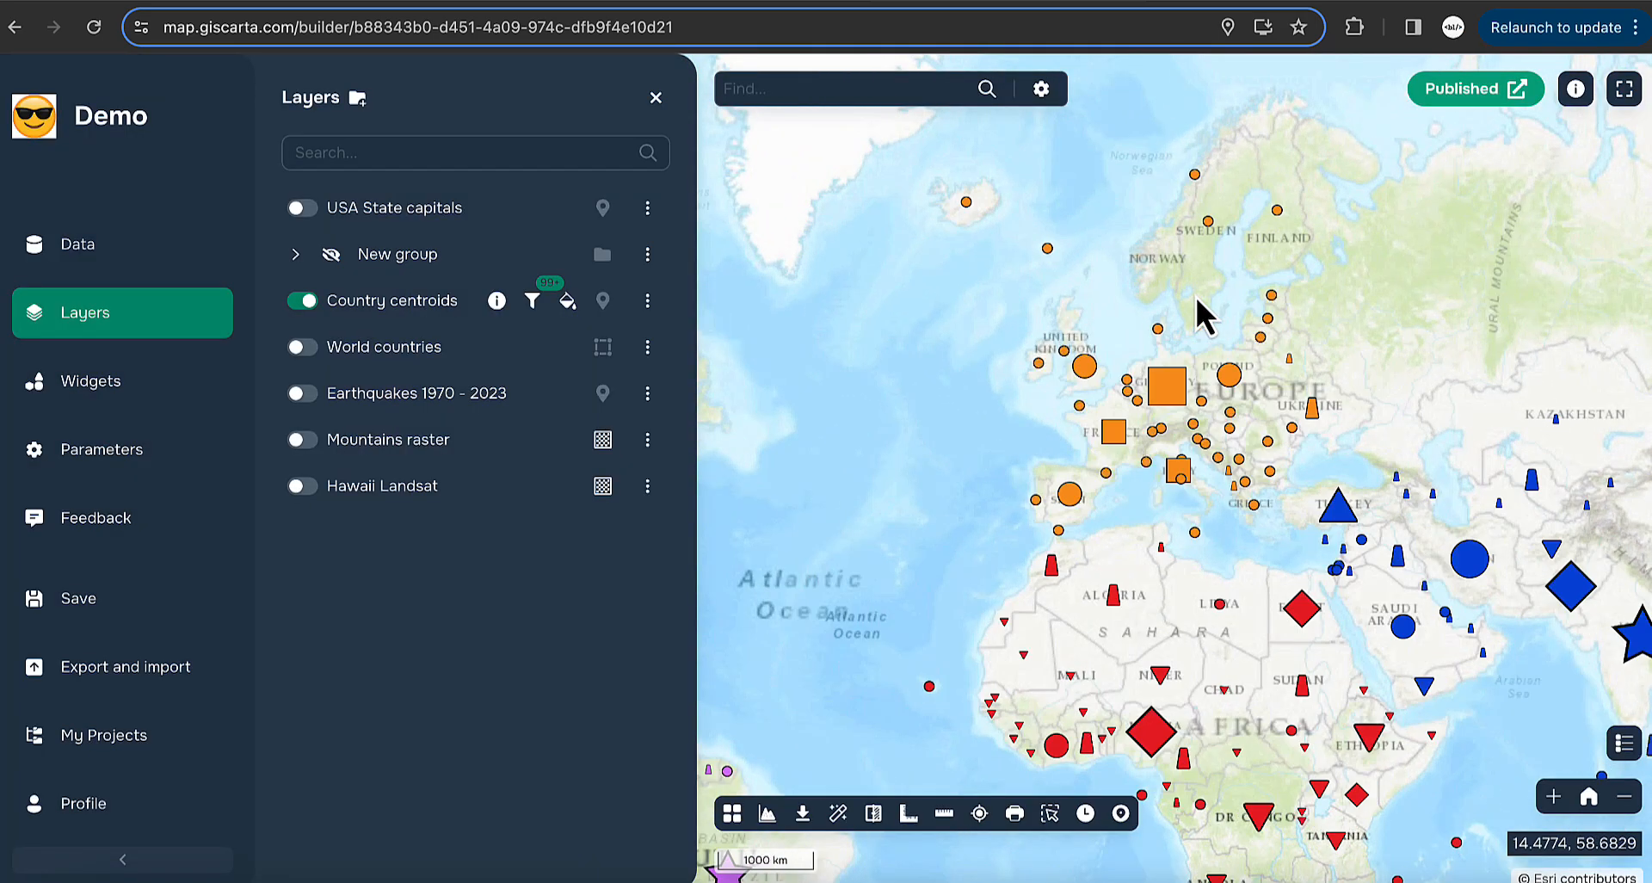
drag(1301, 393, 1157, 402)
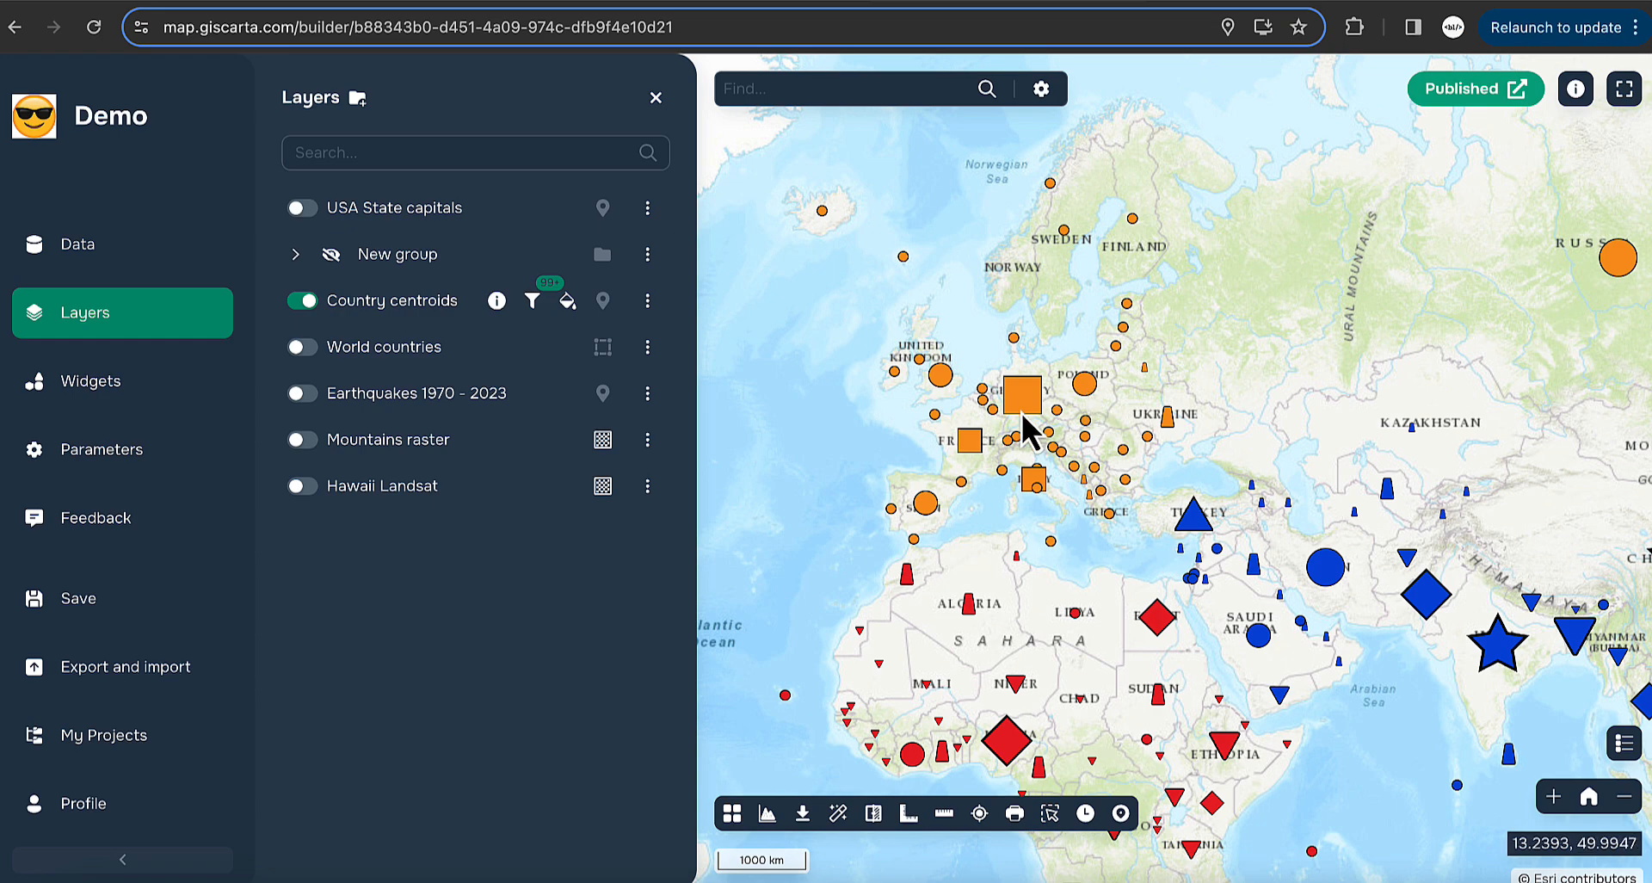
- Turn the information window back on, with no title field, and save
click(647, 301)
click(769, 311)
click(620, 706)
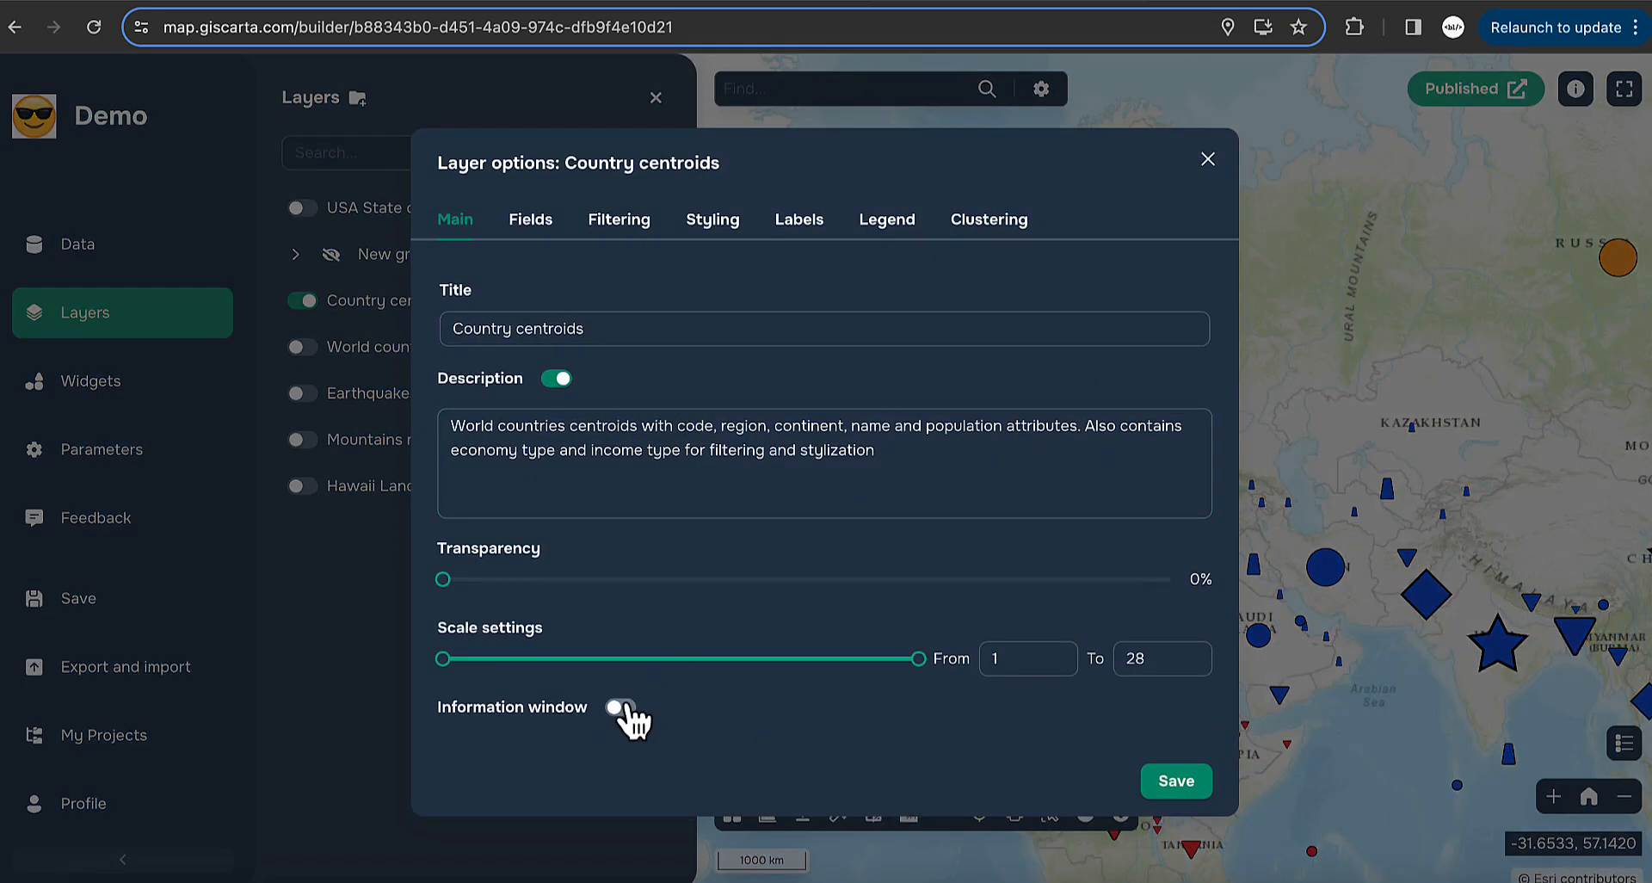
scroll(1055, 716, down, 1)
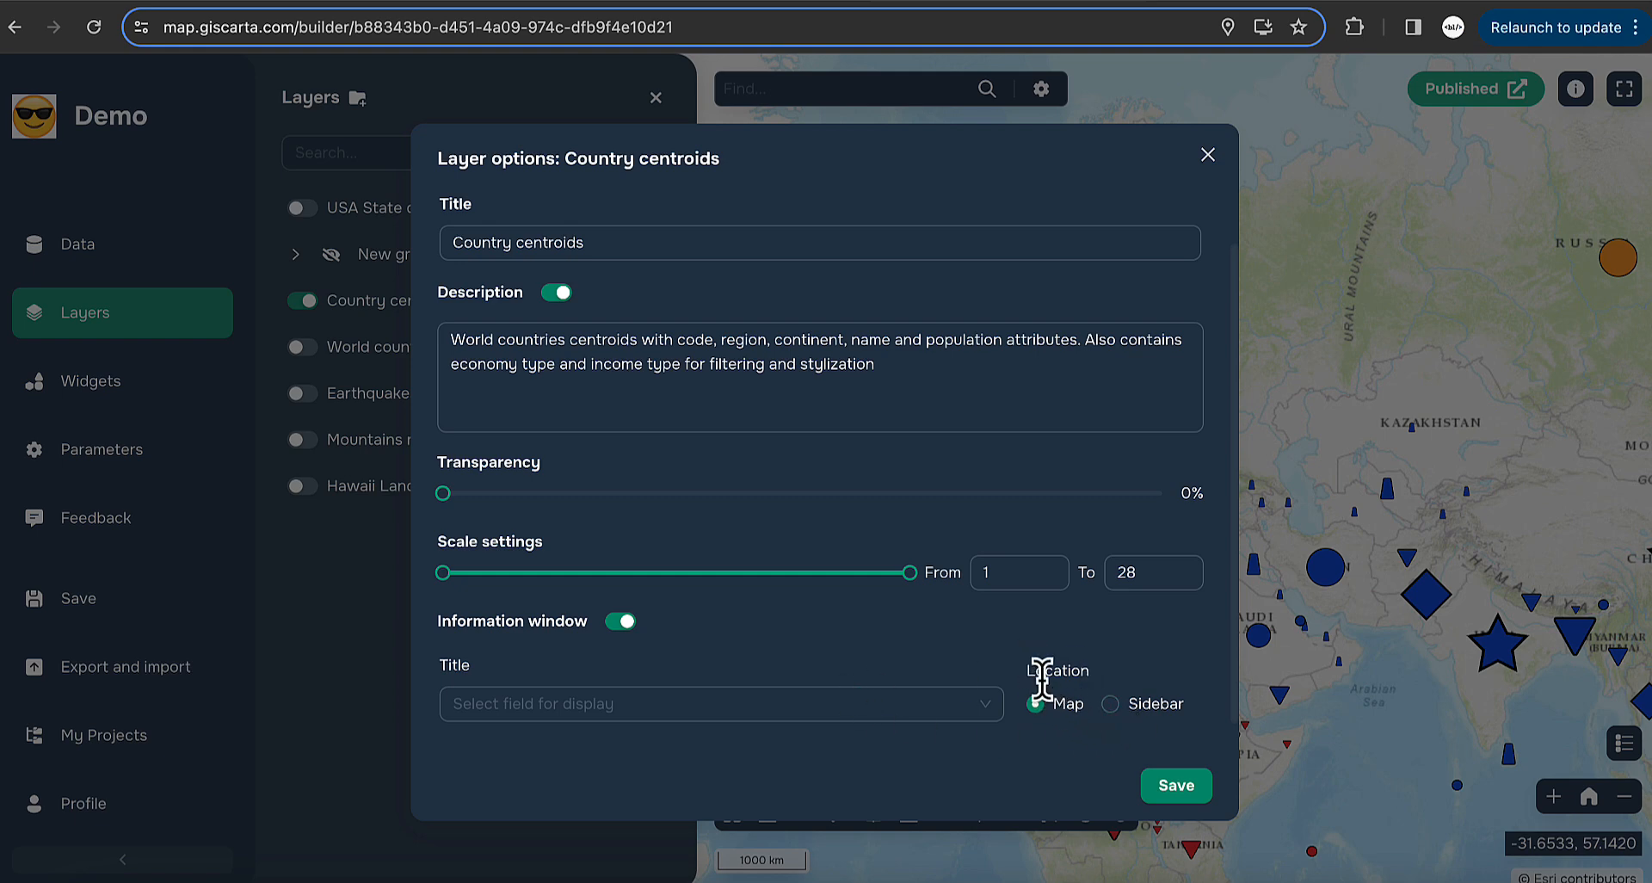
click(1175, 783)
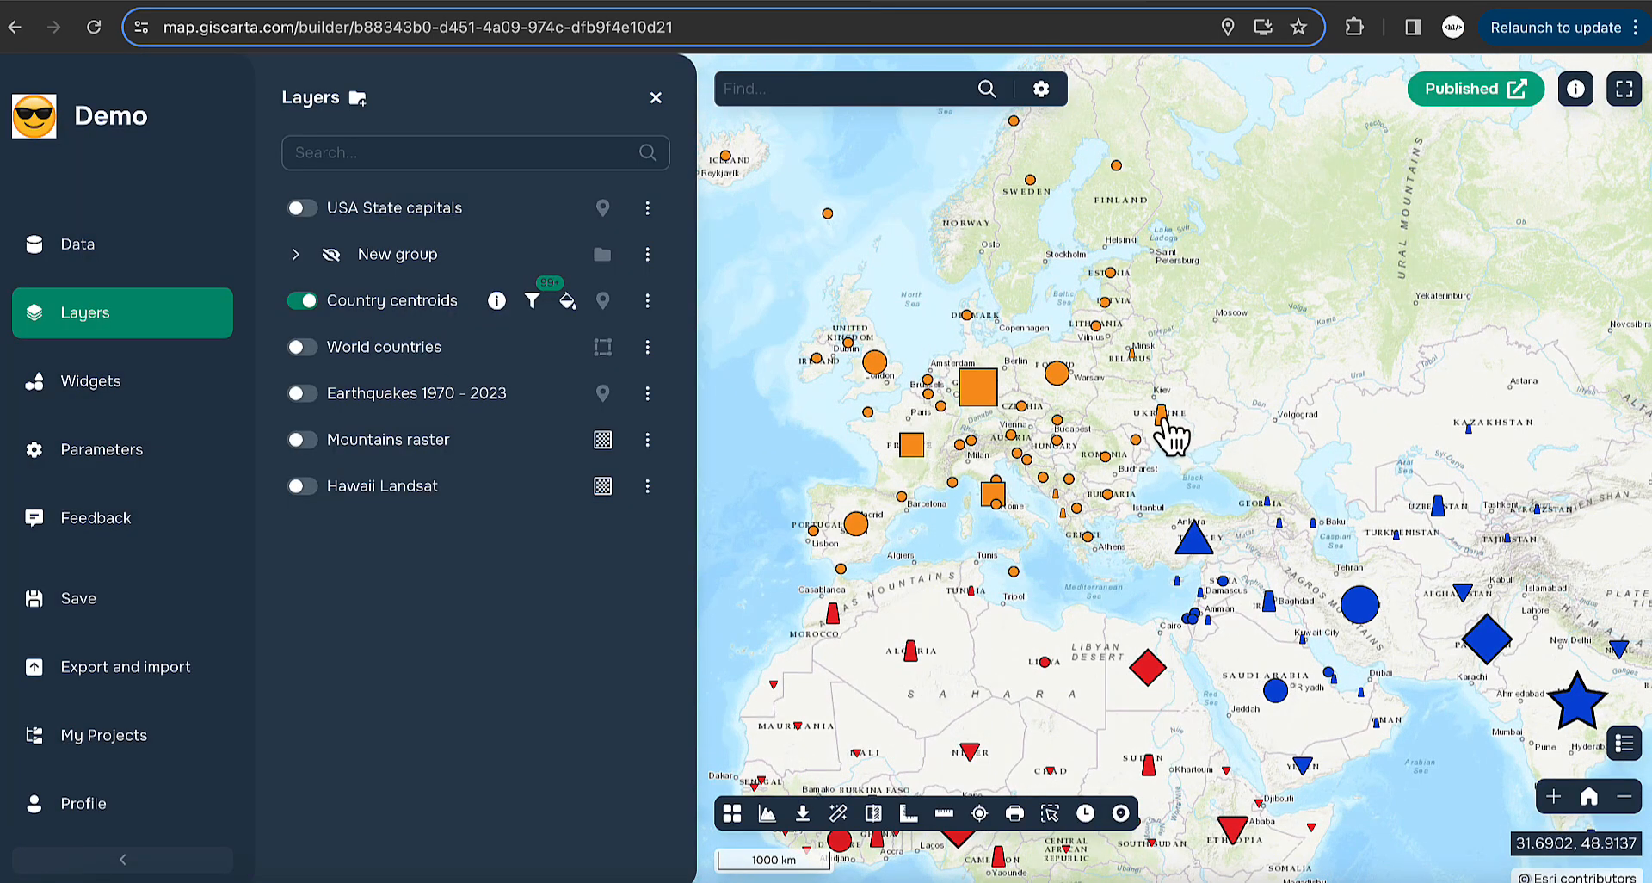
click(1161, 422)
drag(1282, 452, 1201, 530)
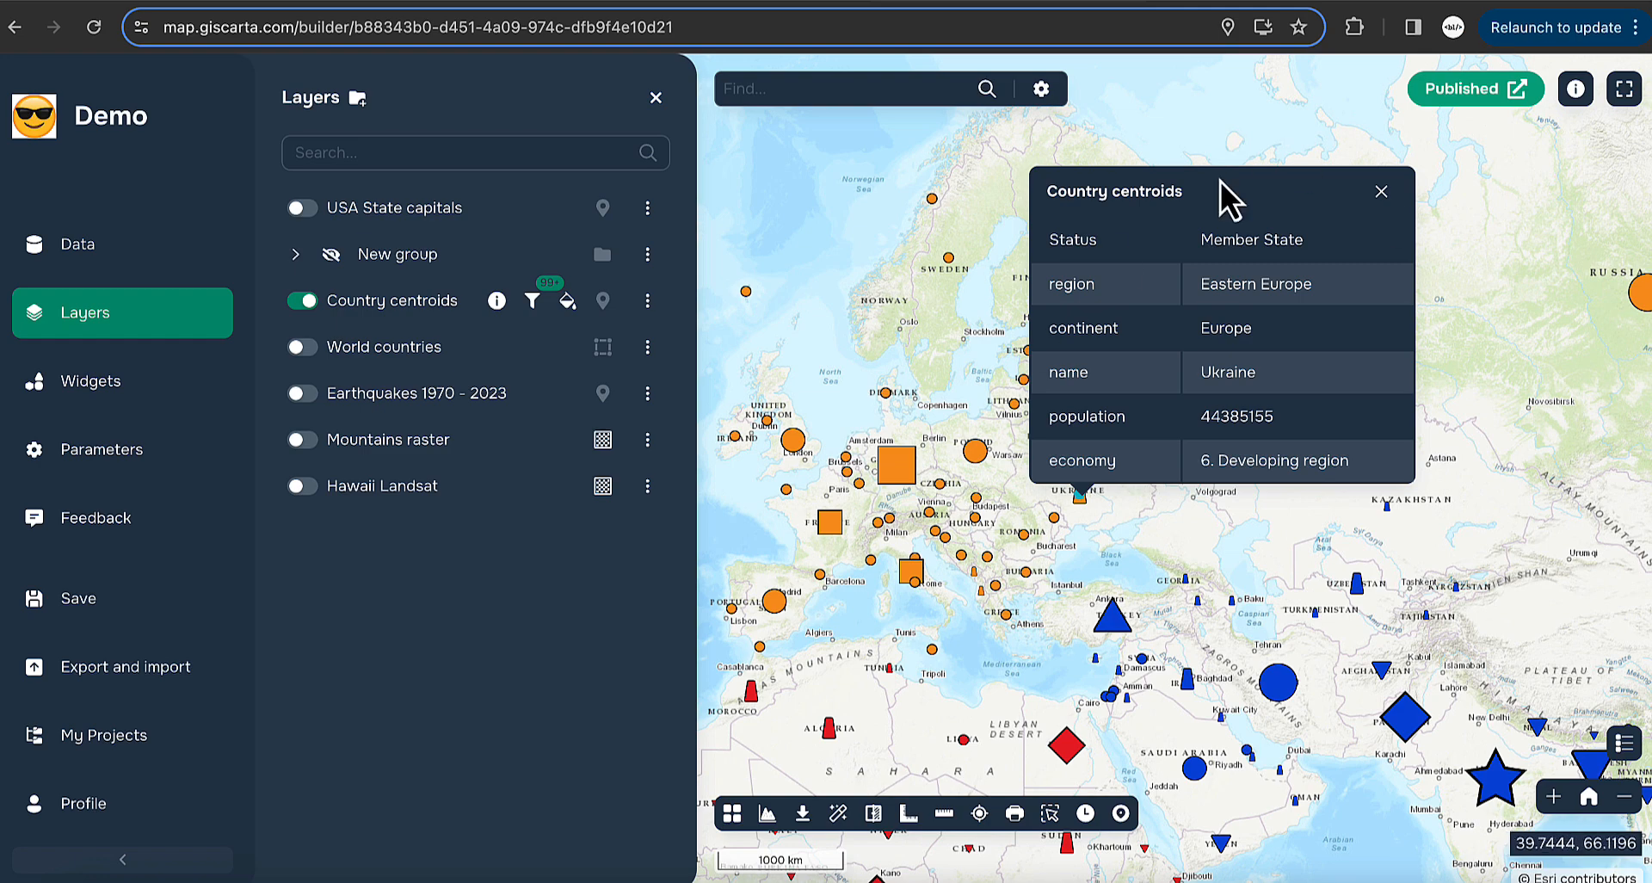
click(1381, 191)
click(648, 300)
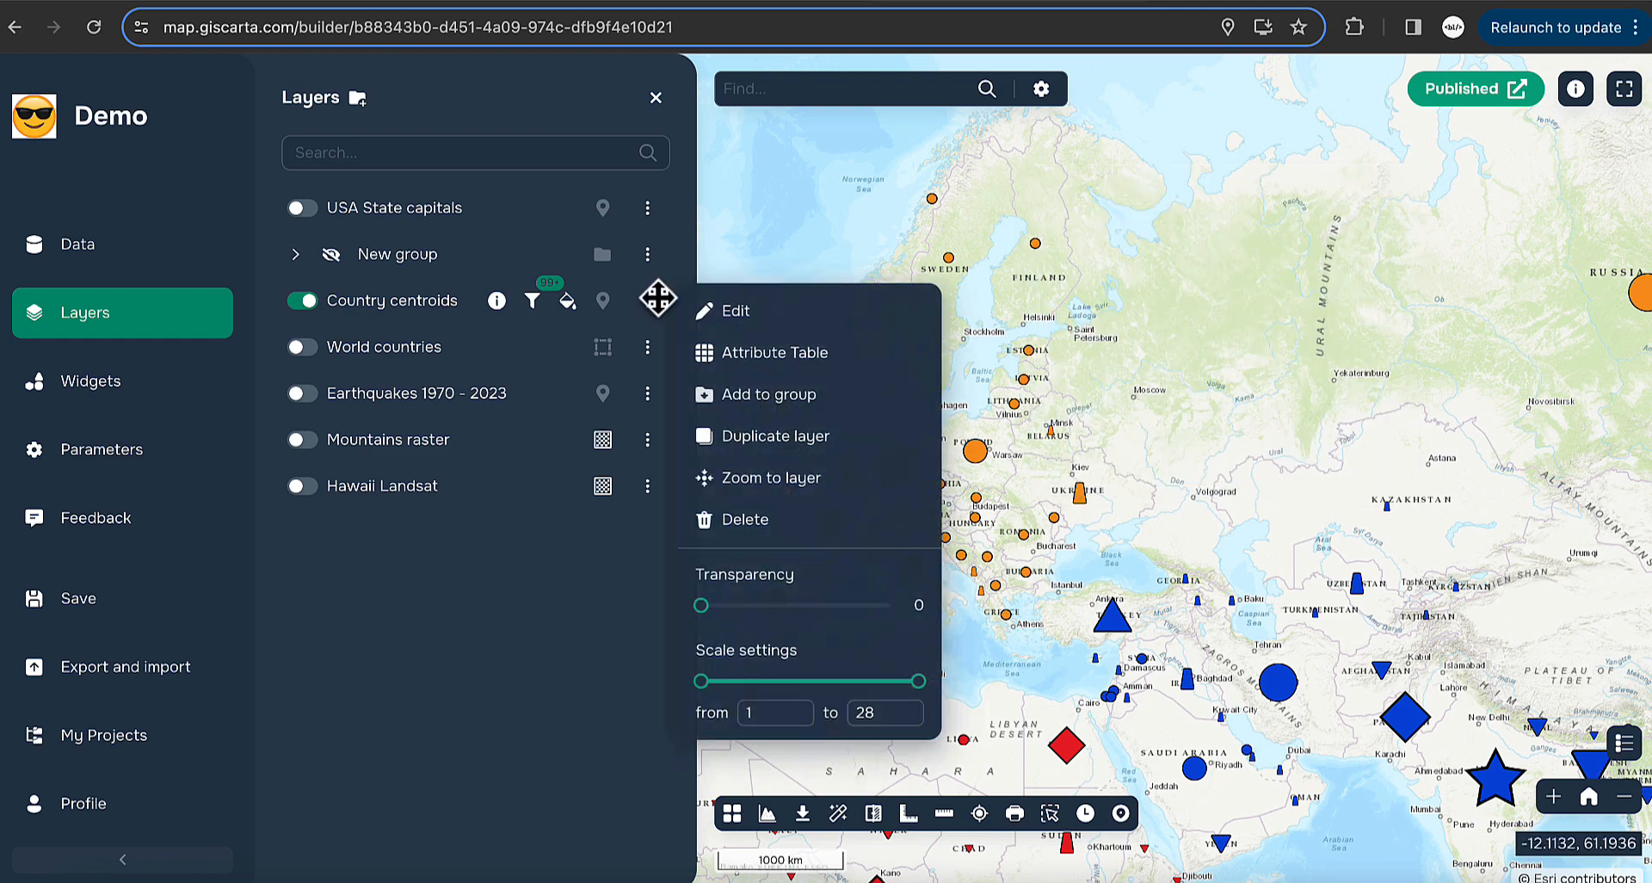
click(742, 313)
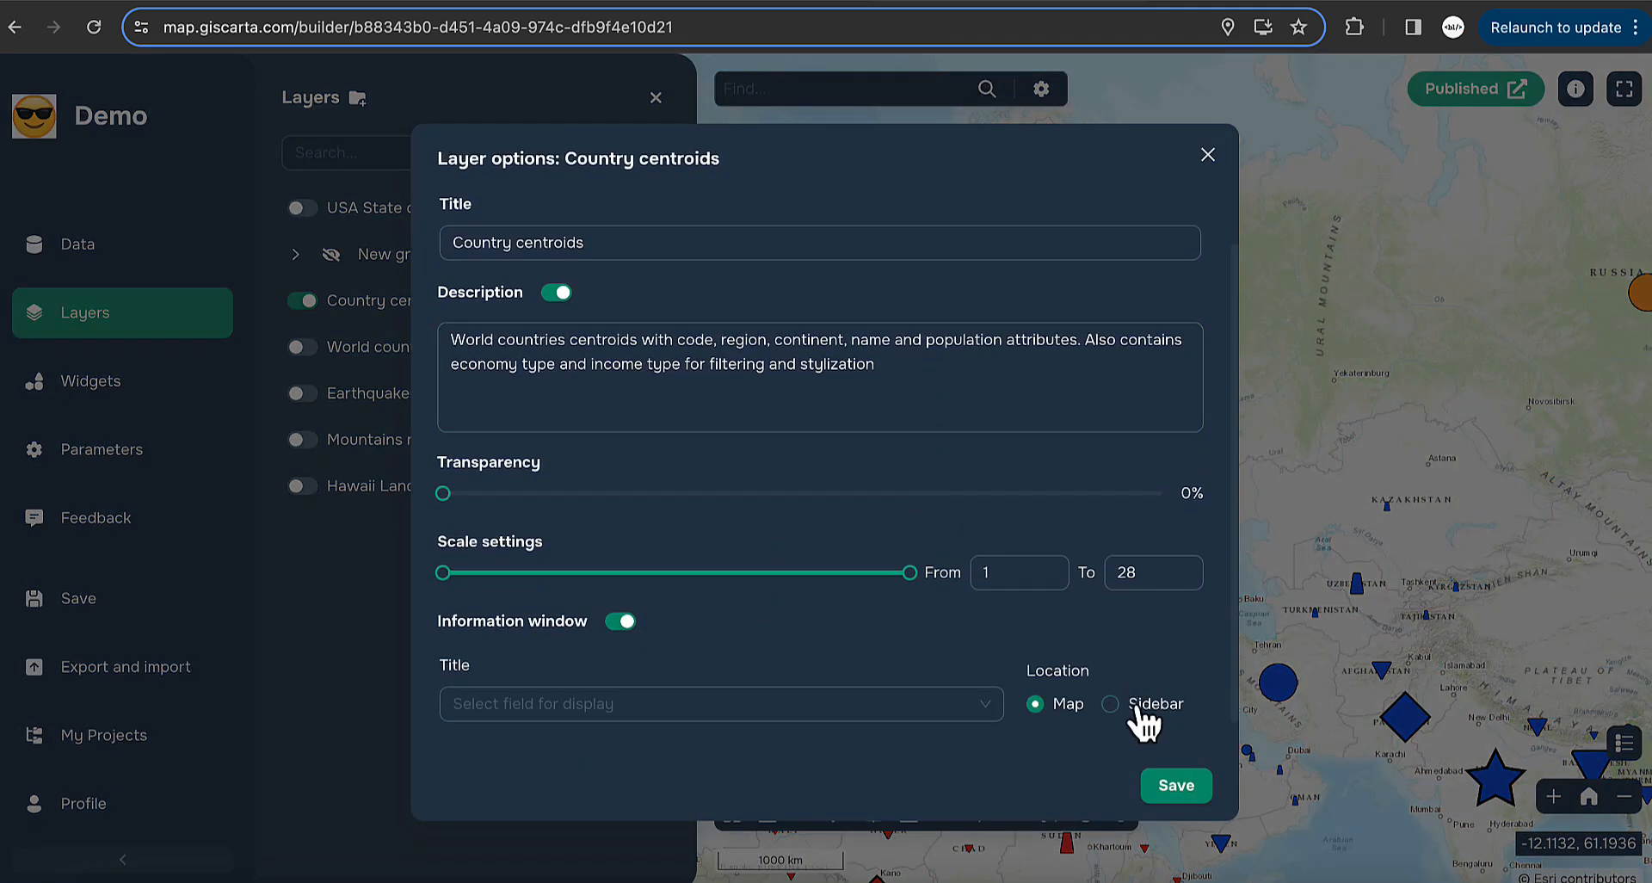
click(1124, 706)
click(1179, 785)
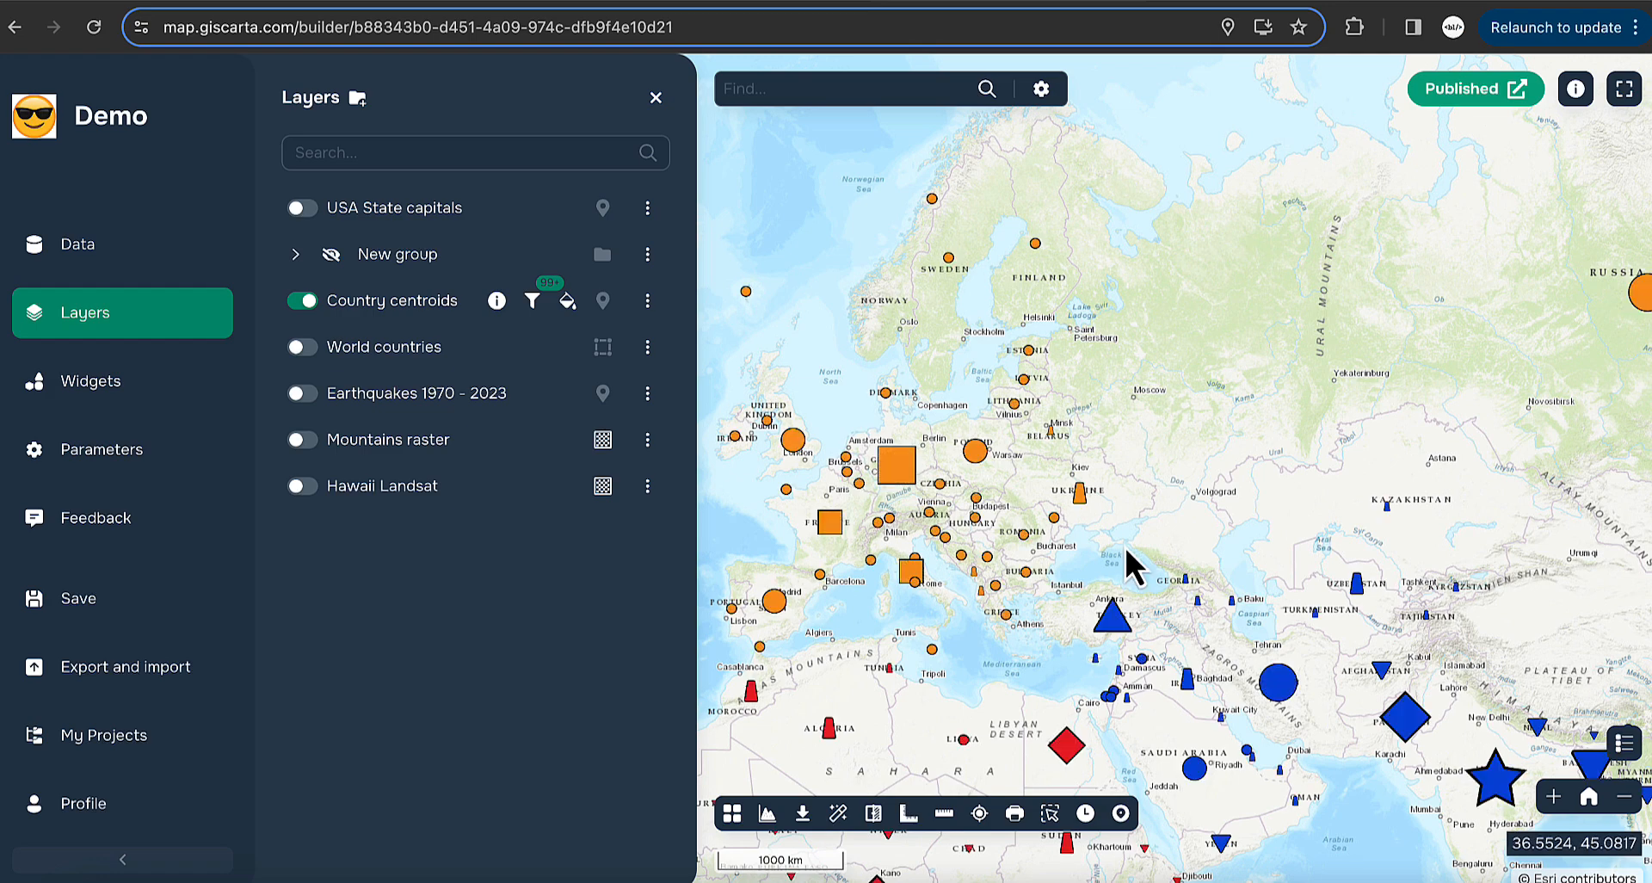
scroll(1124, 544, up, 1)
click(1067, 479)
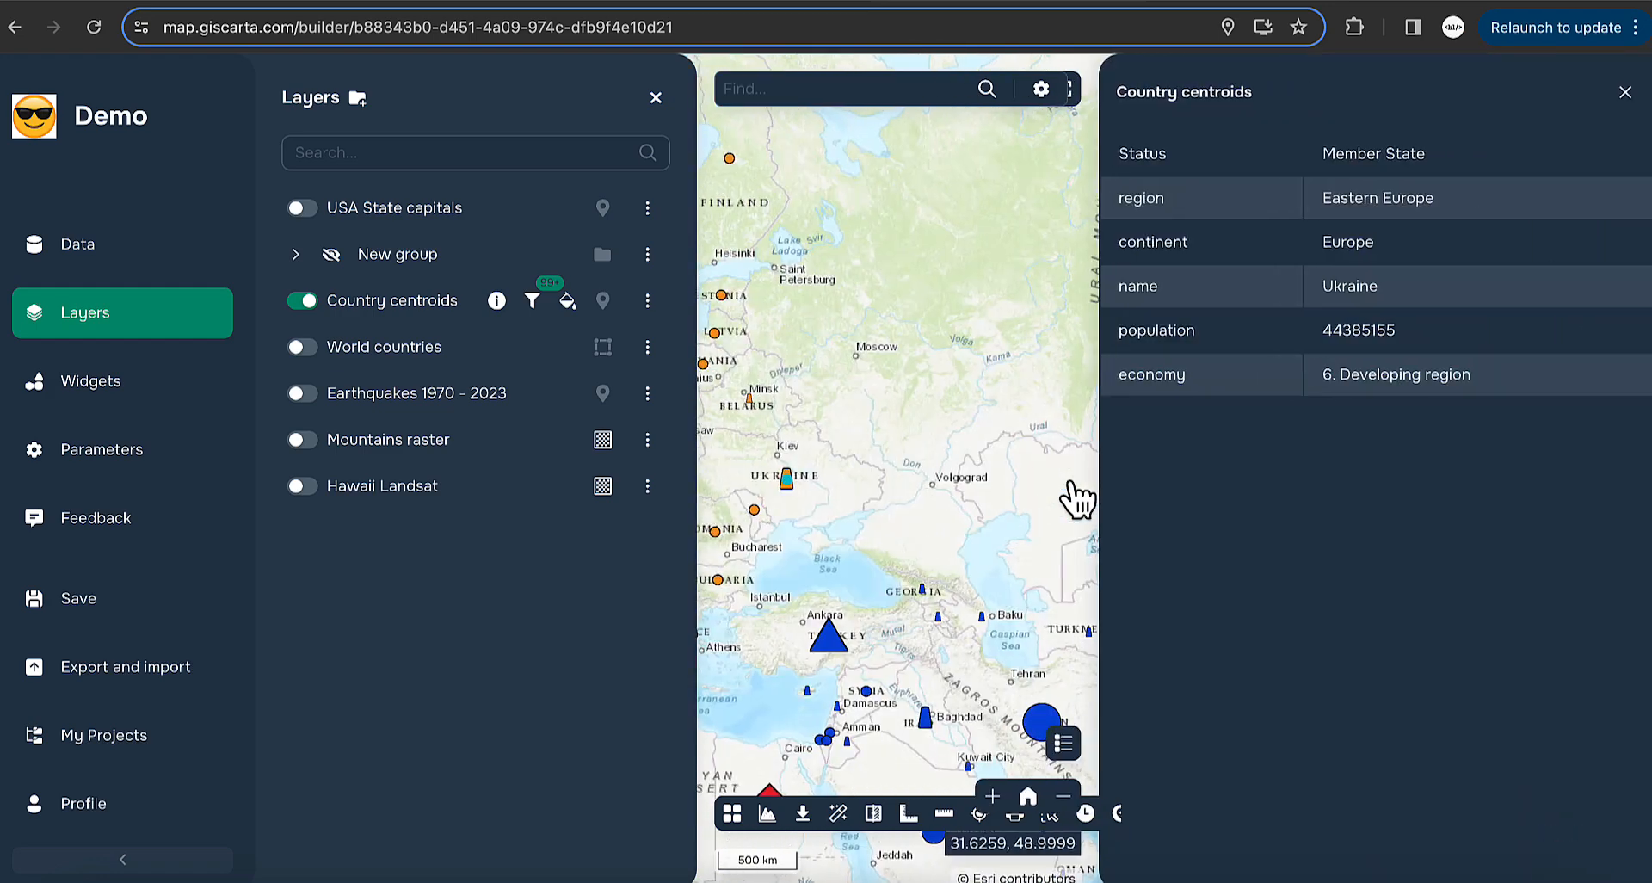
click(1625, 91)
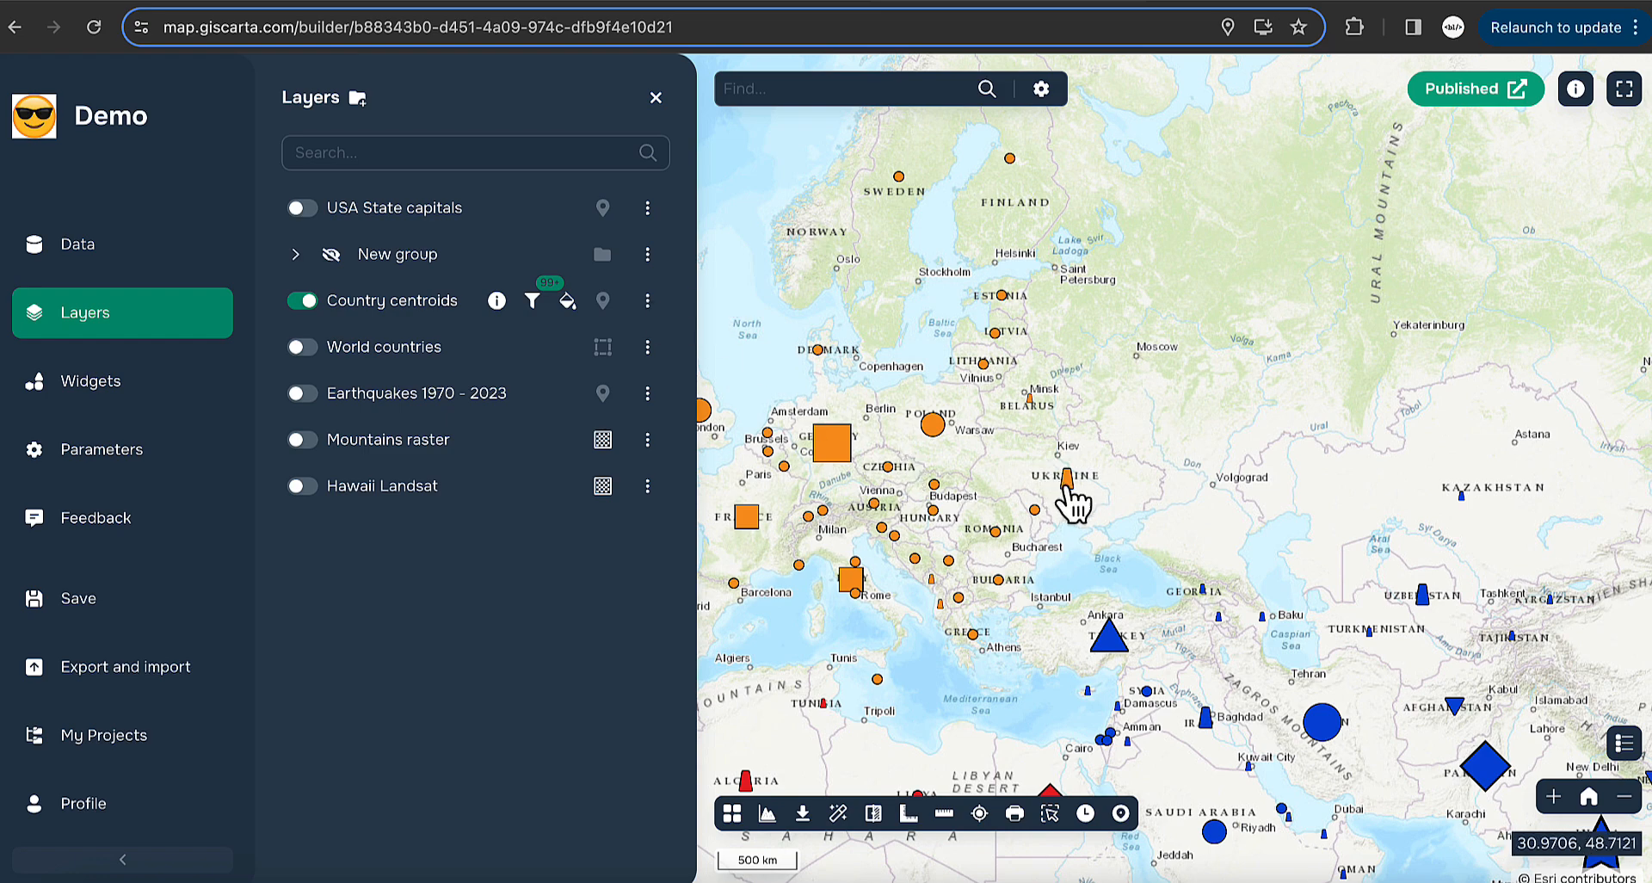
click(648, 300)
click(740, 310)
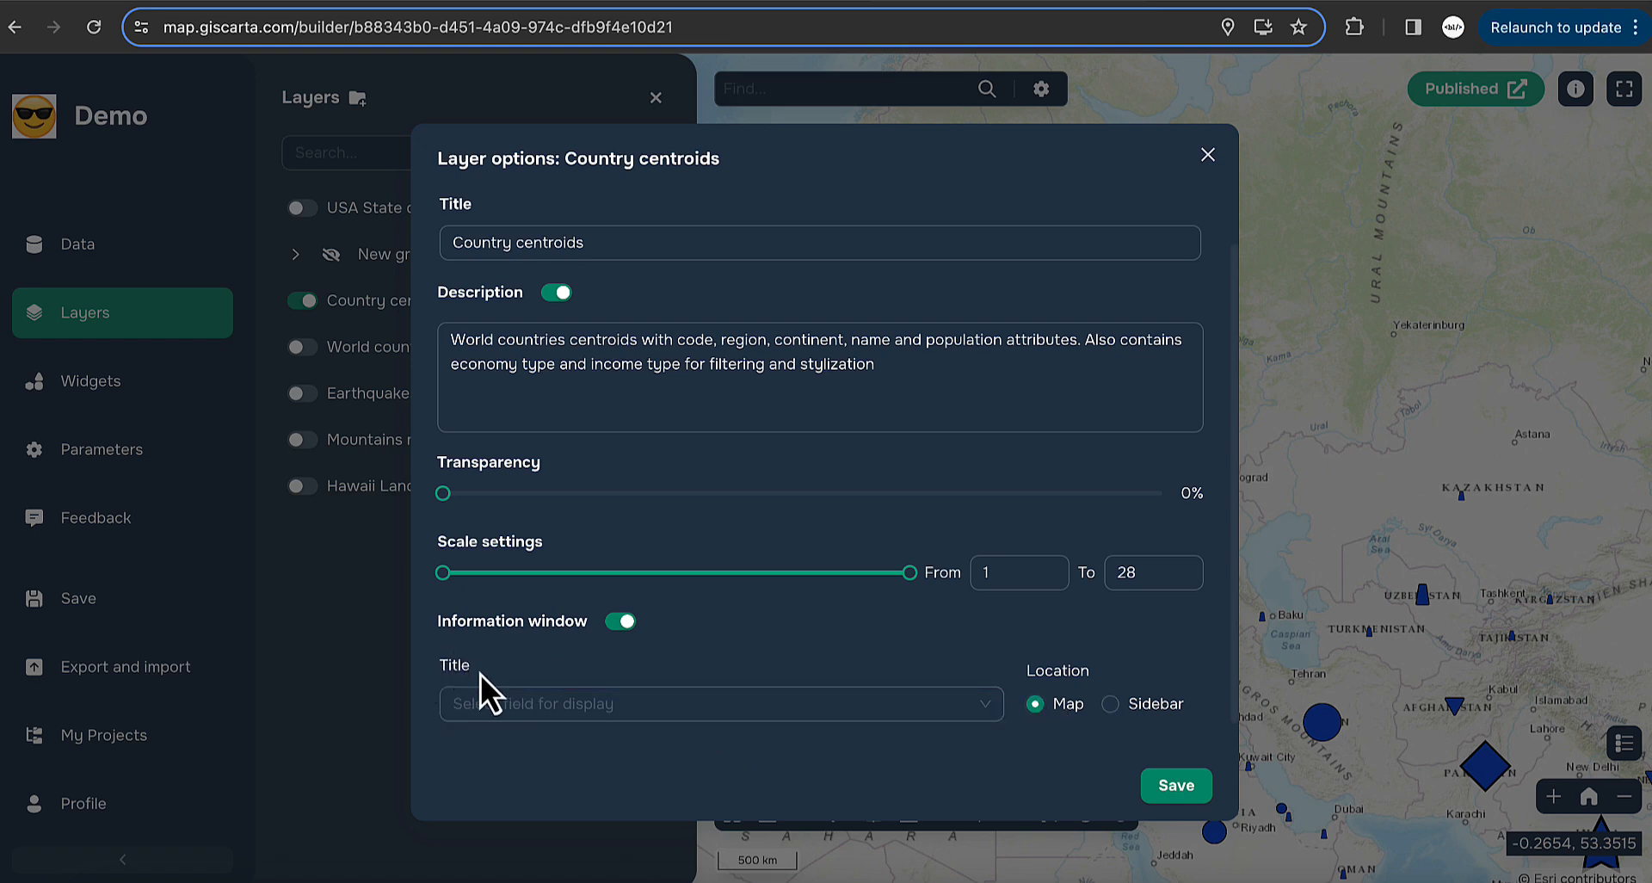
click(1175, 784)
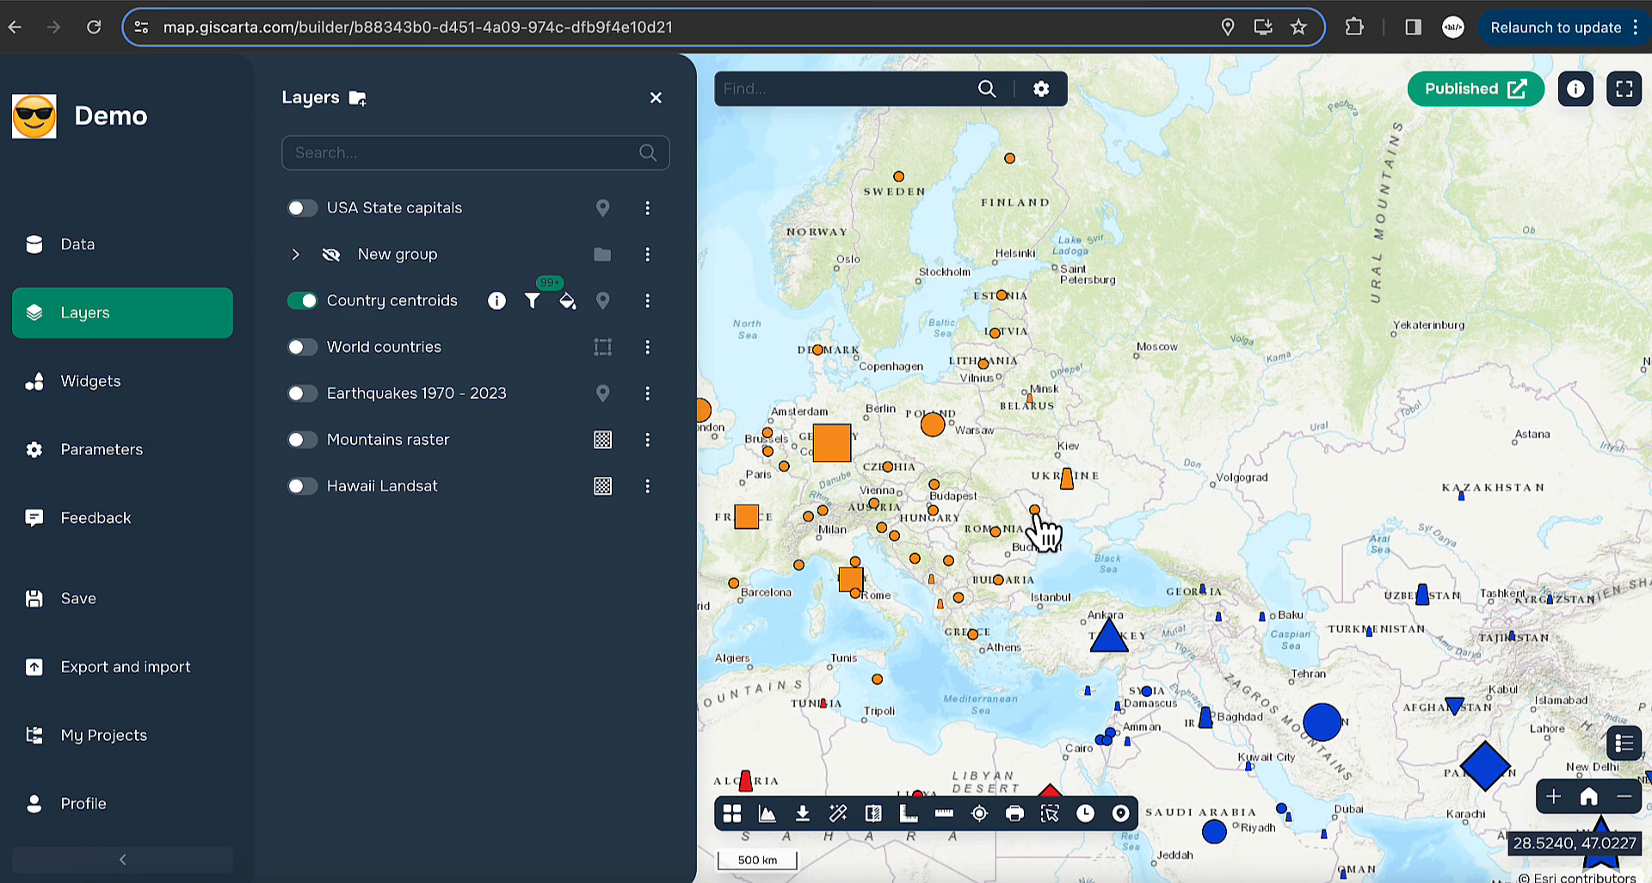
click(1039, 515)
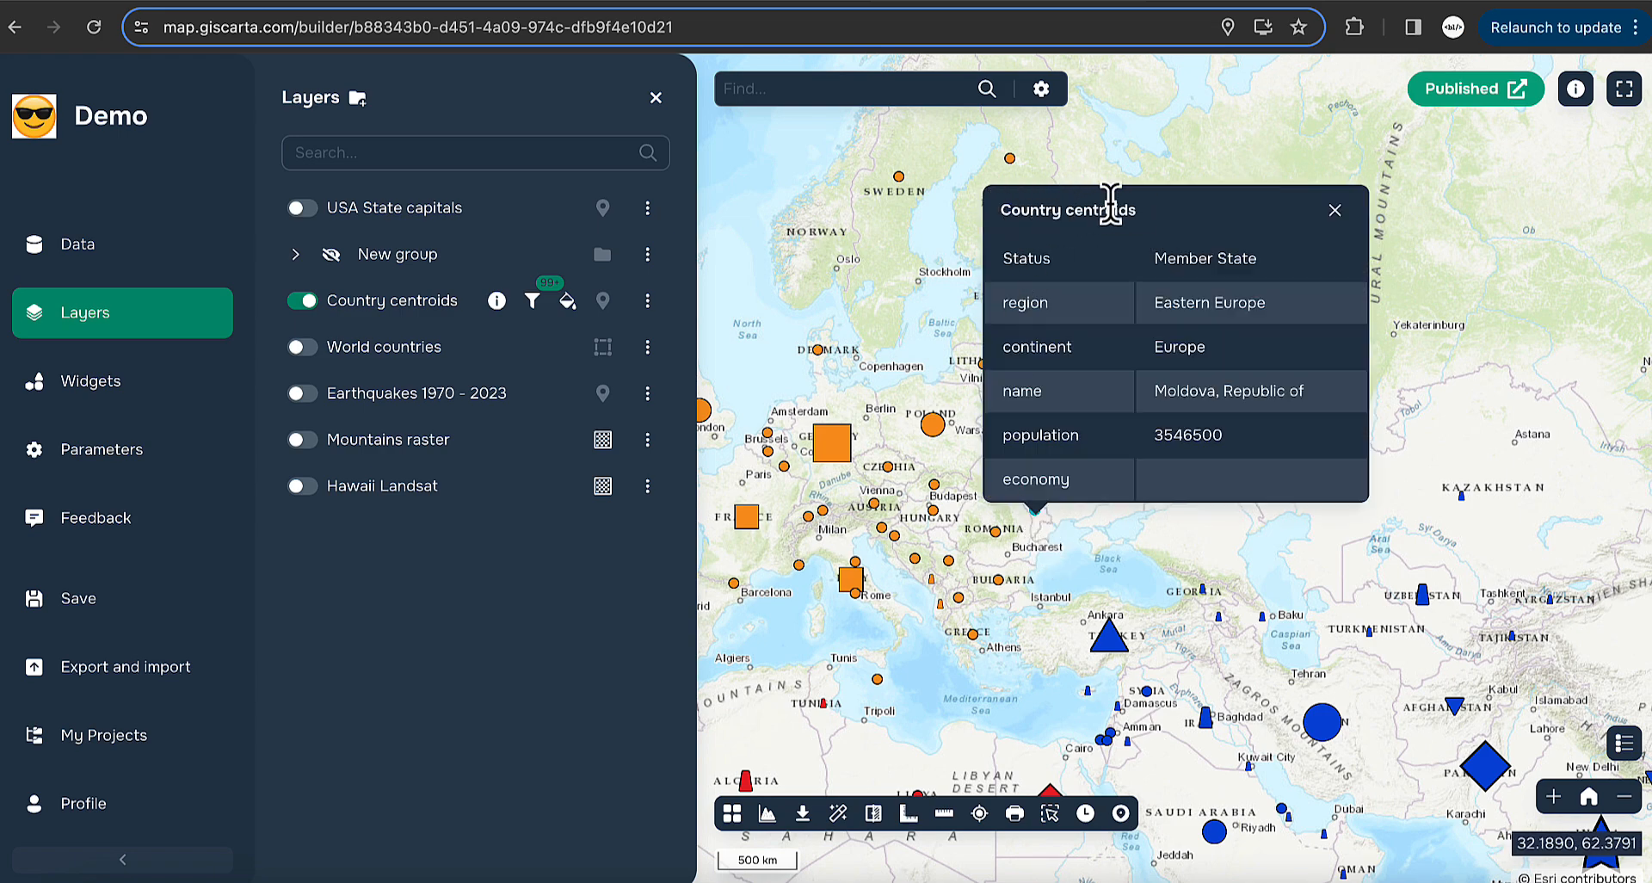
click(1337, 210)
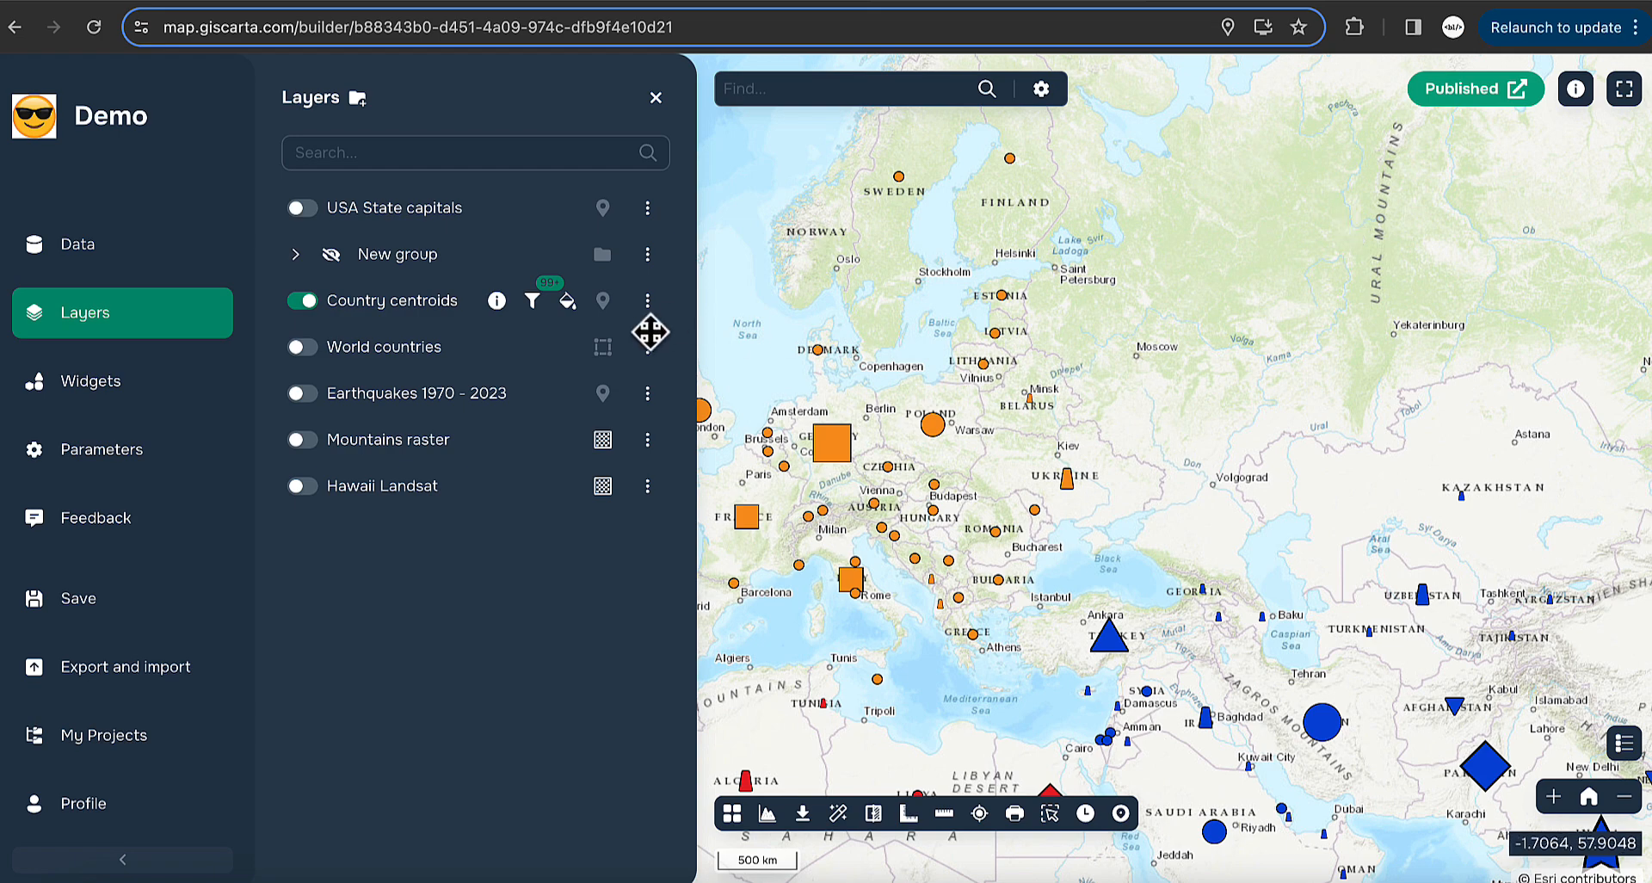
- Set the Country centroids information window title to the name field and save
click(647, 303)
click(746, 310)
scroll(651, 667, down, 1)
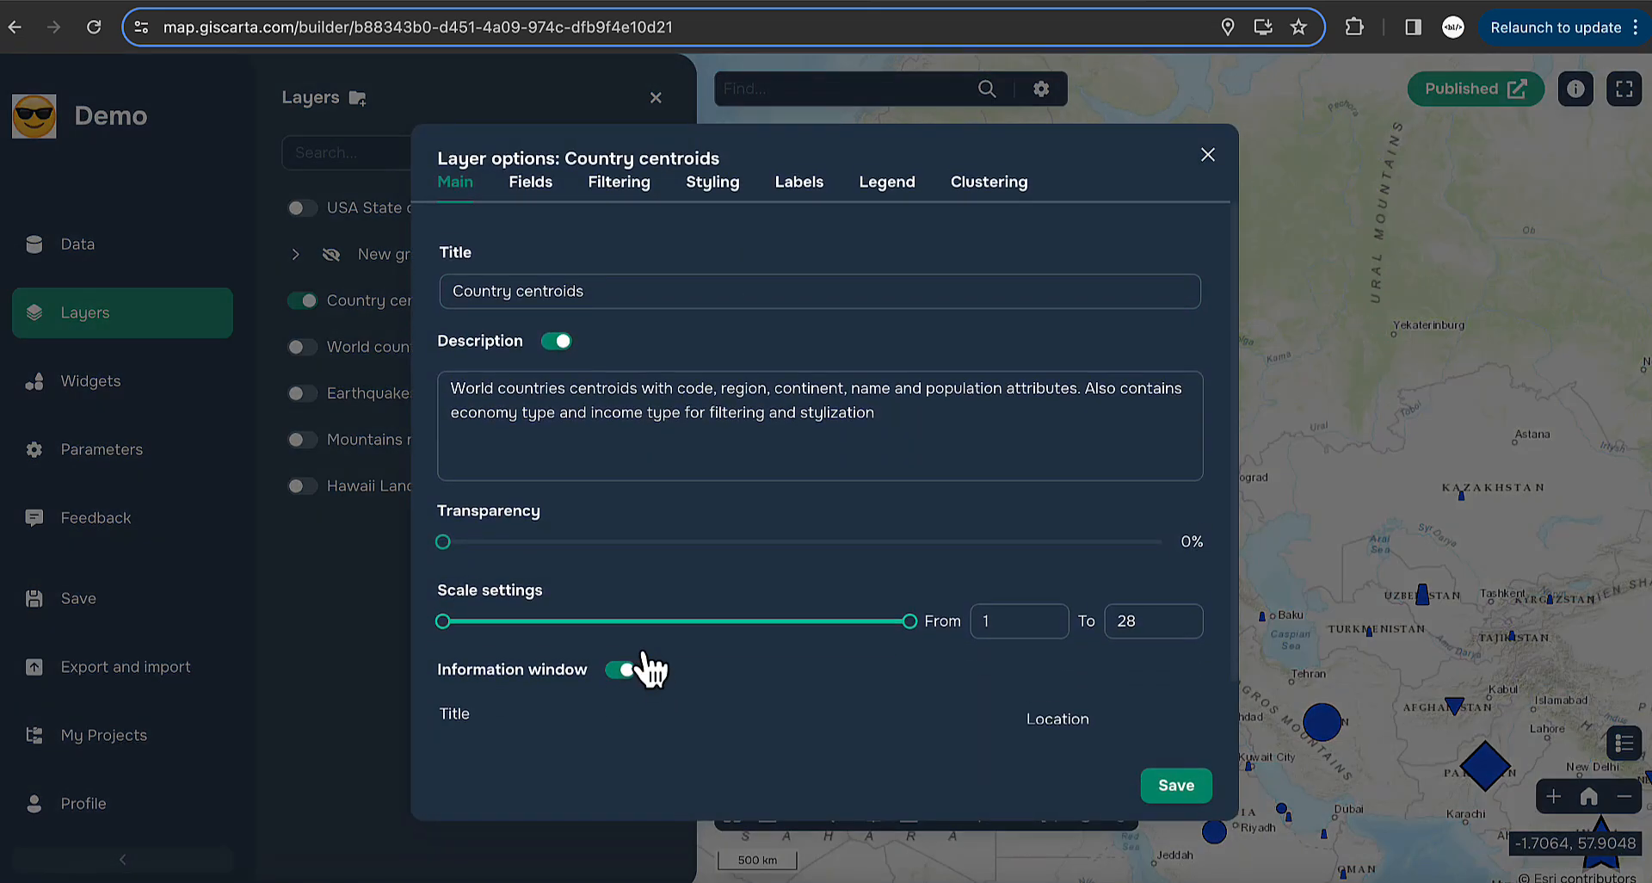
click(596, 710)
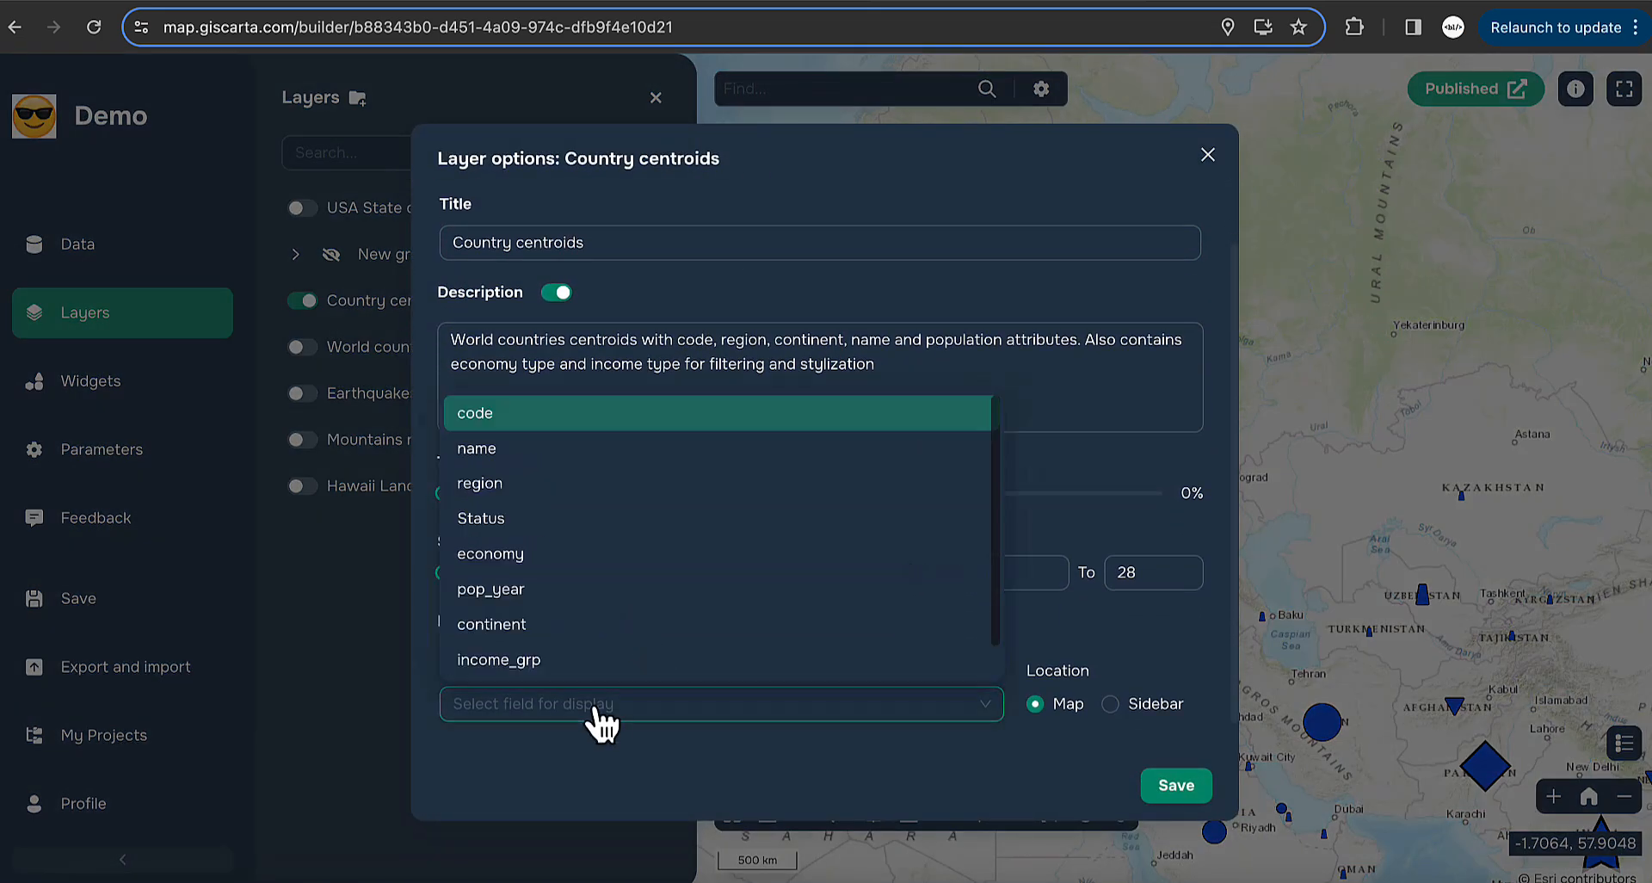
click(507, 449)
click(1174, 800)
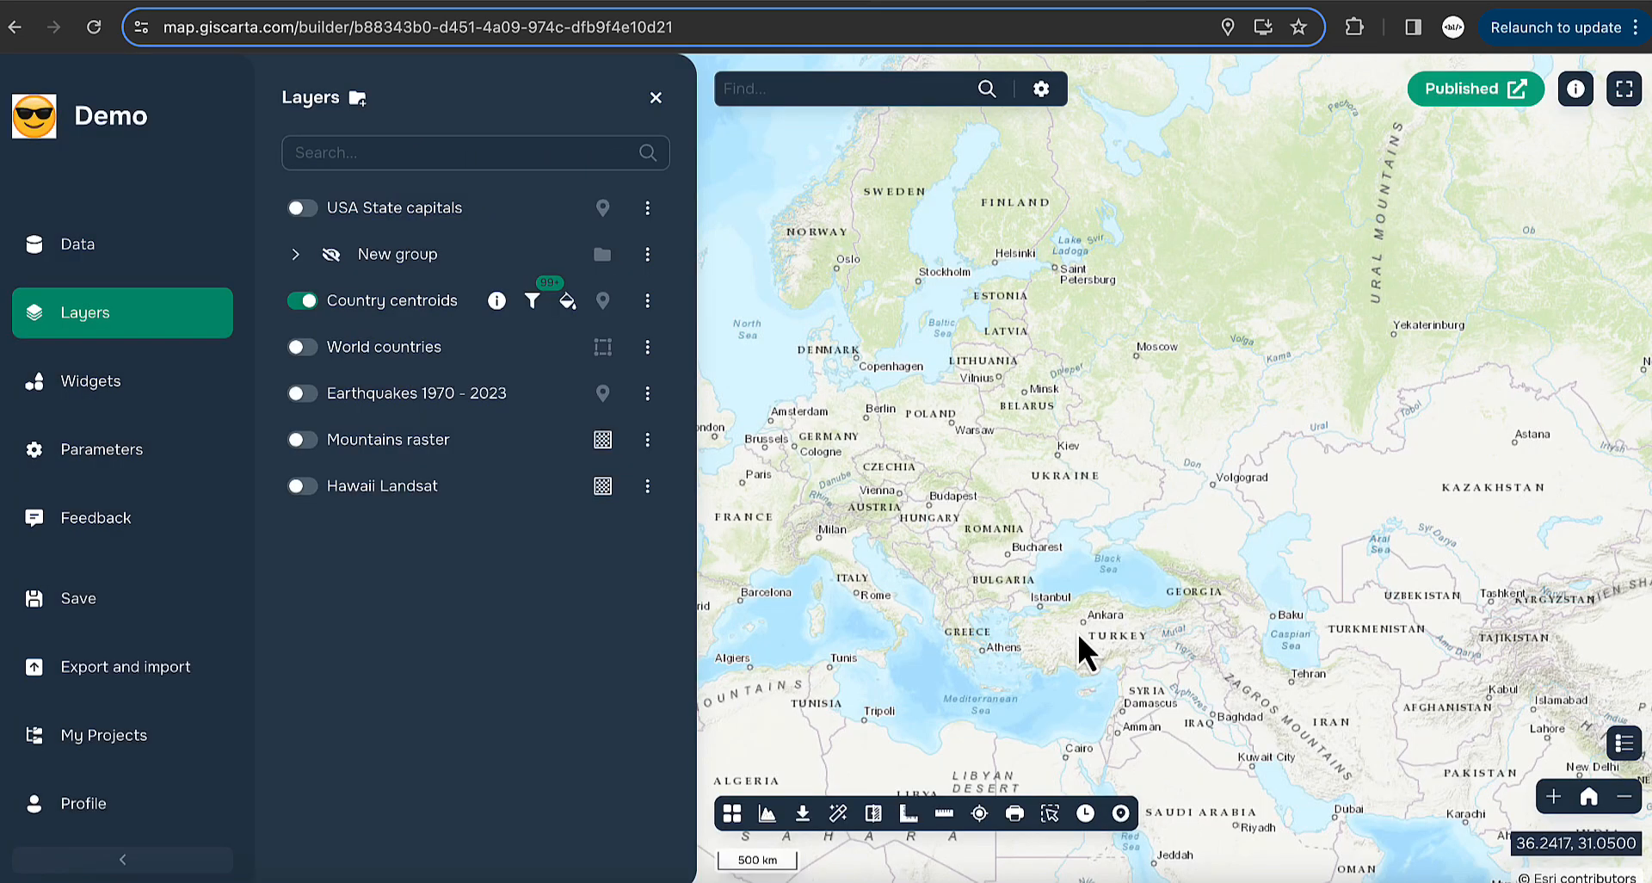
- Check that Ukraine's popup is titled with its name, then close it
click(1069, 489)
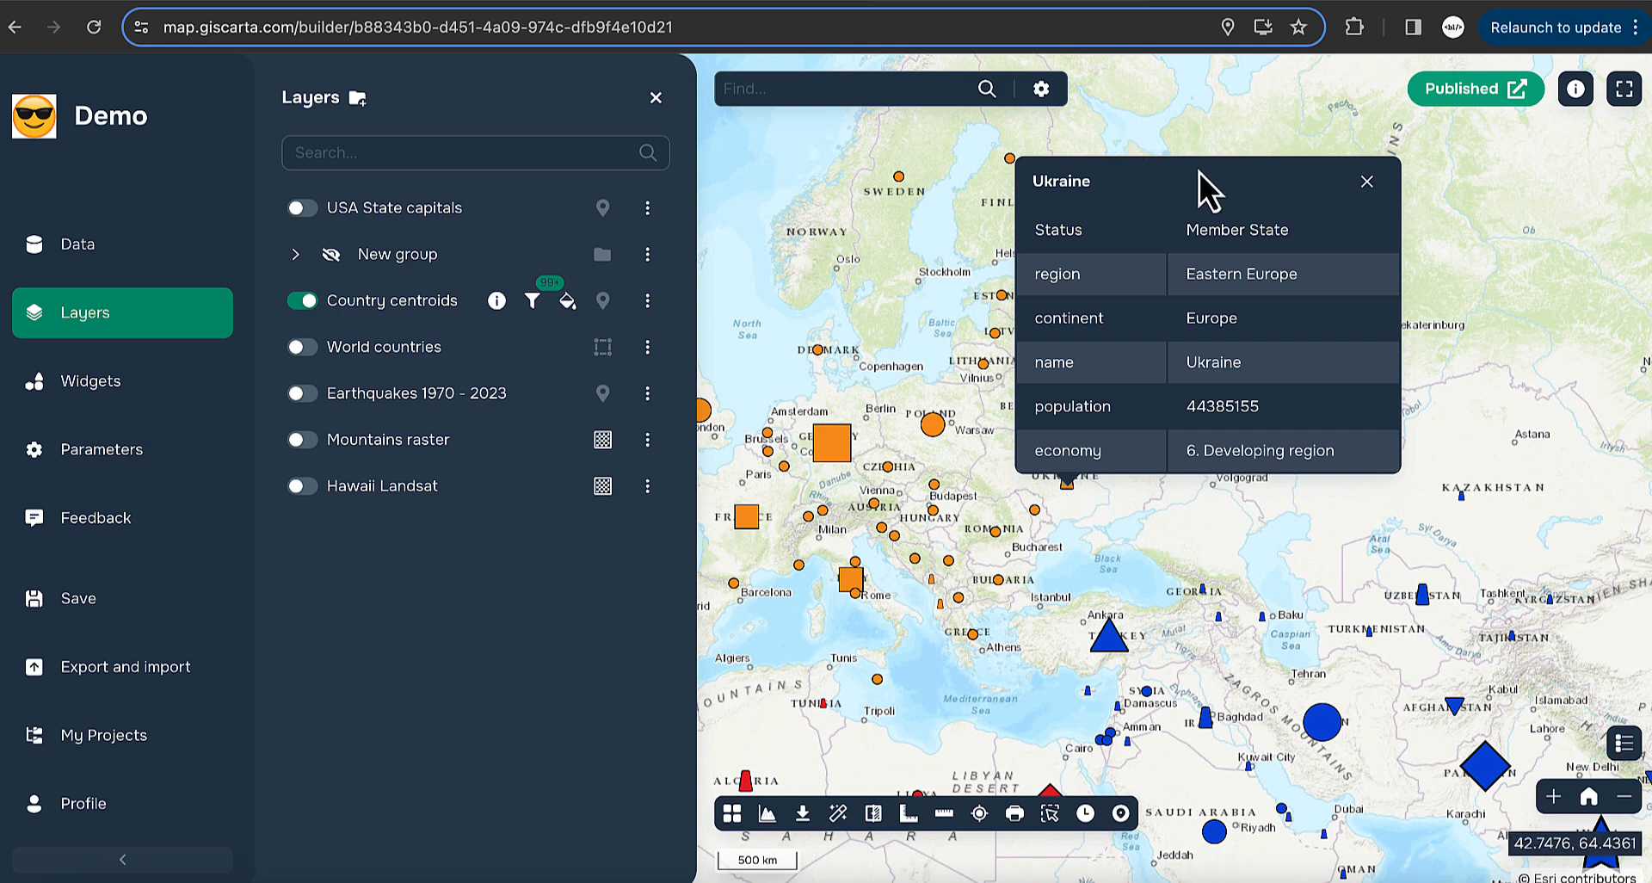
click(1368, 183)
drag(1003, 395, 1210, 168)
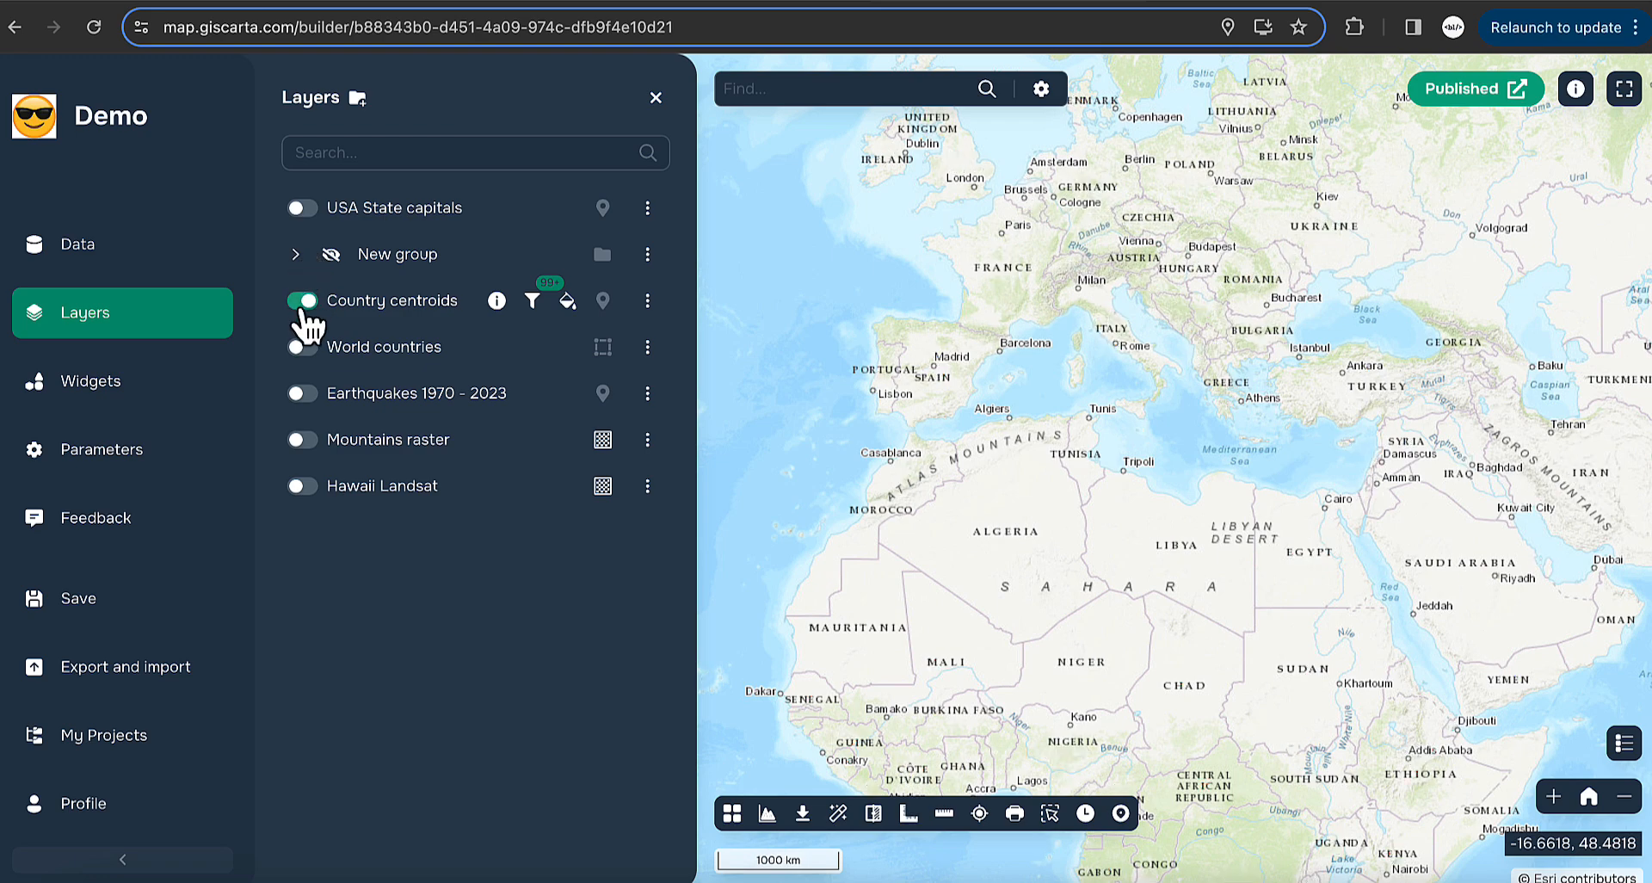
click(302, 301)
scroll(1041, 379, down, 3)
drag(1041, 379, 1376, 329)
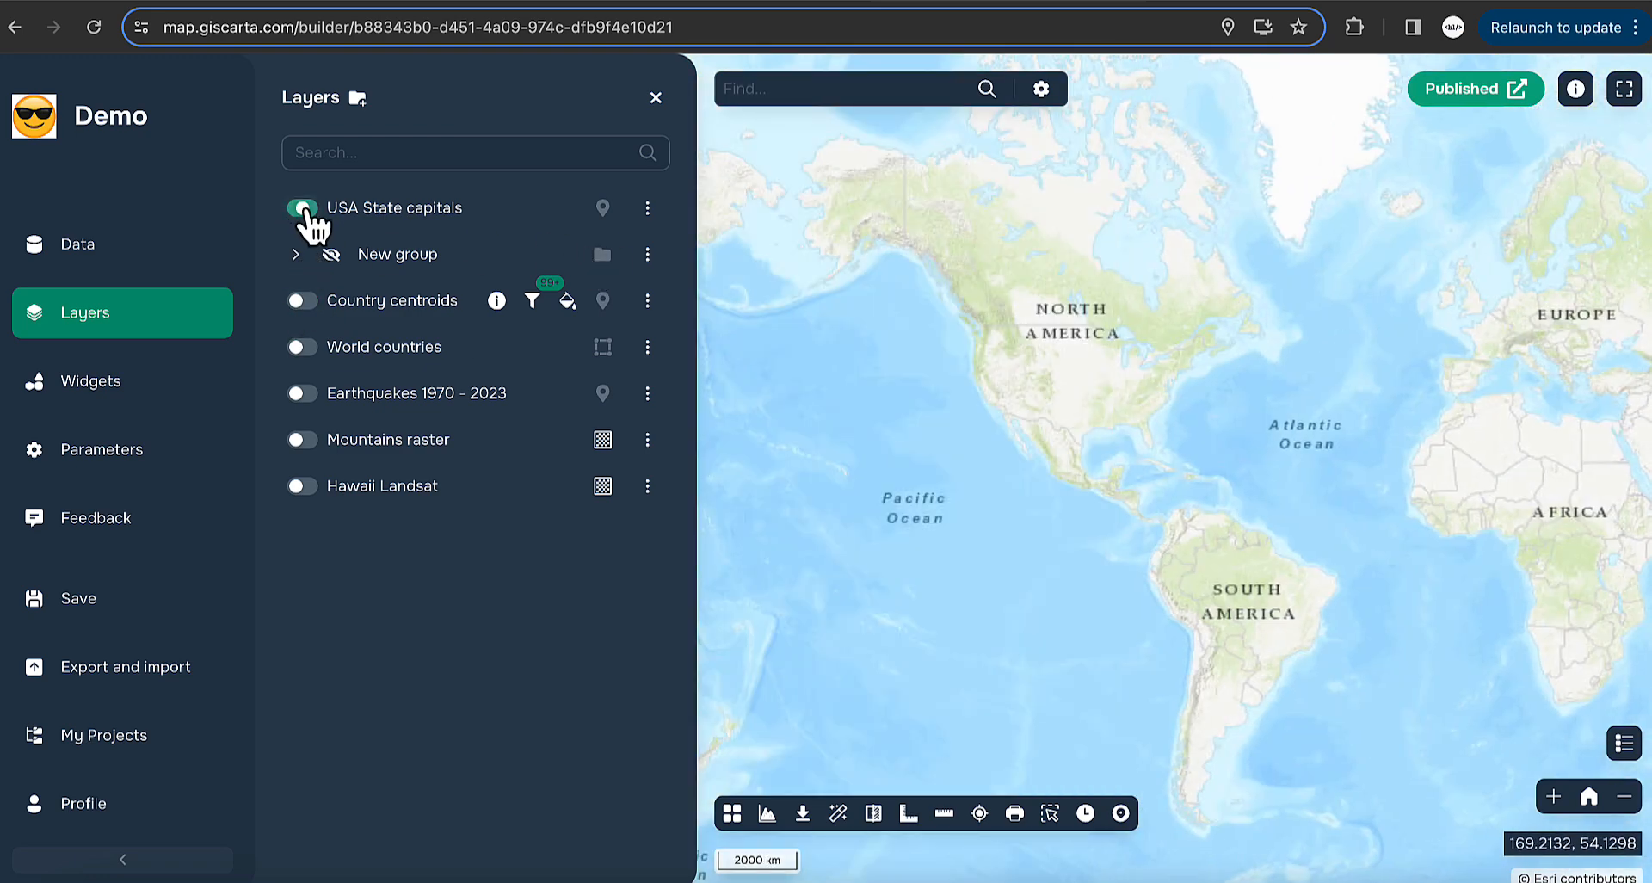
scroll(1081, 427, up, 2)
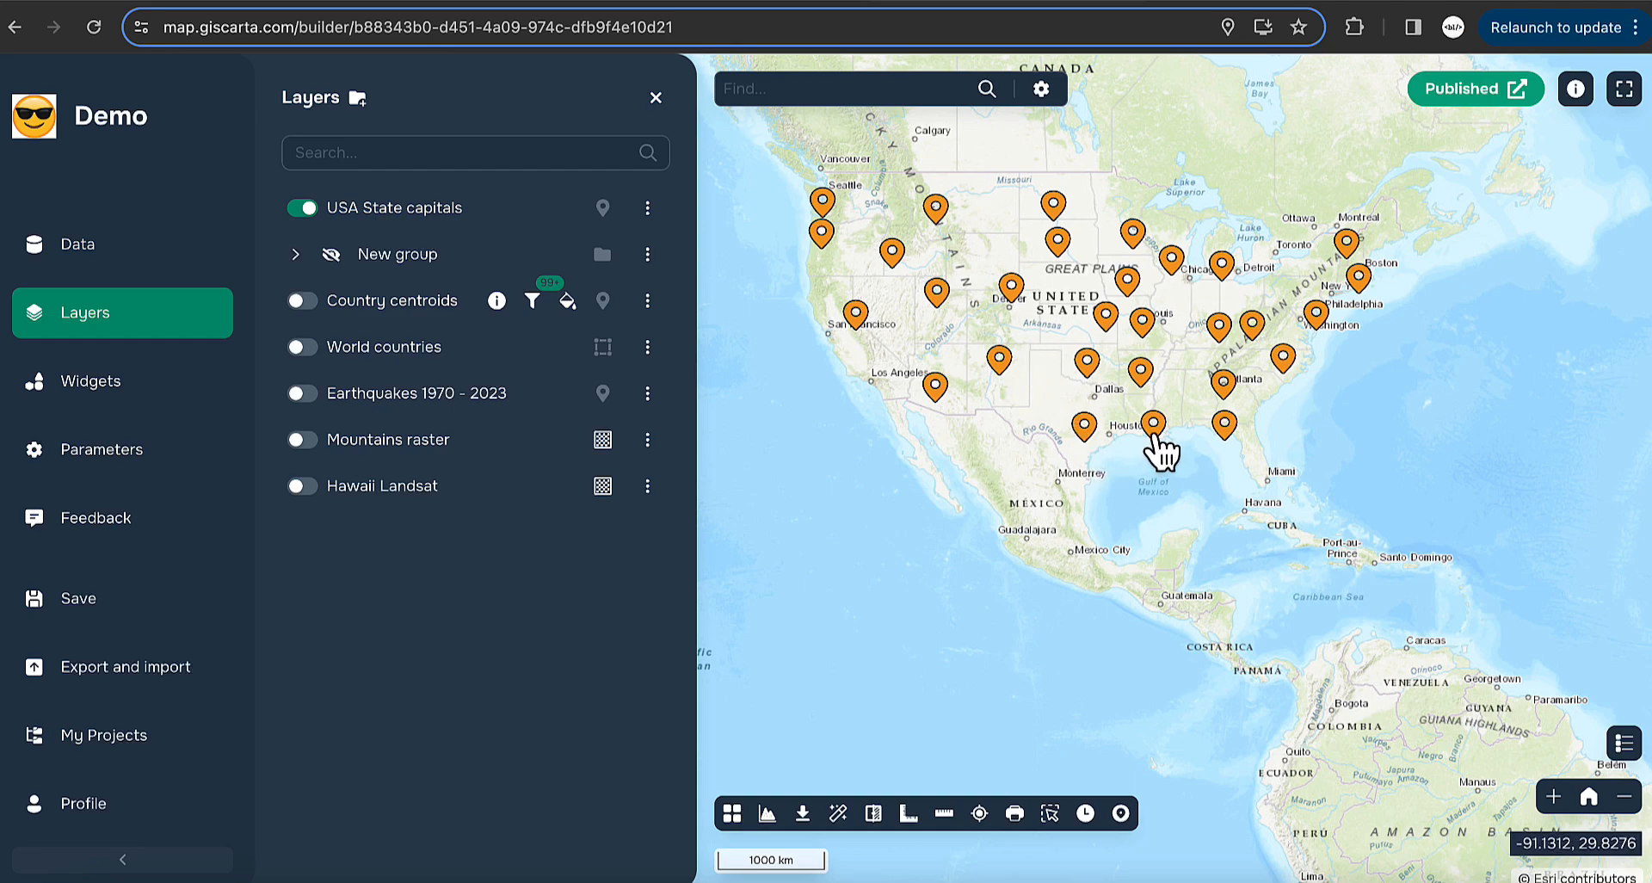
click(656, 97)
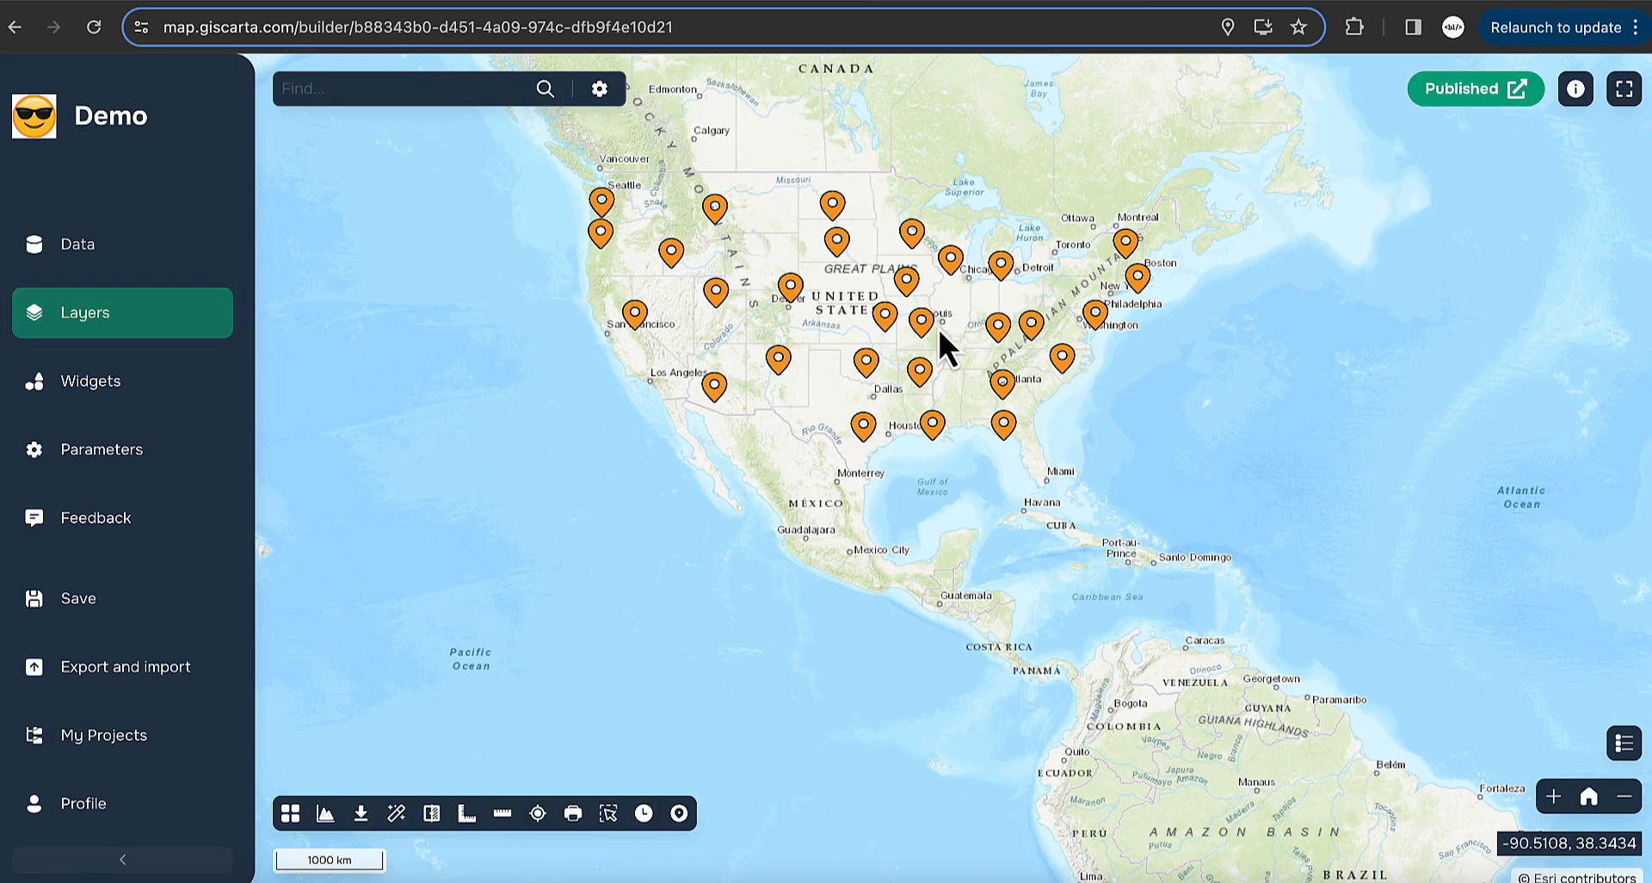
click(922, 338)
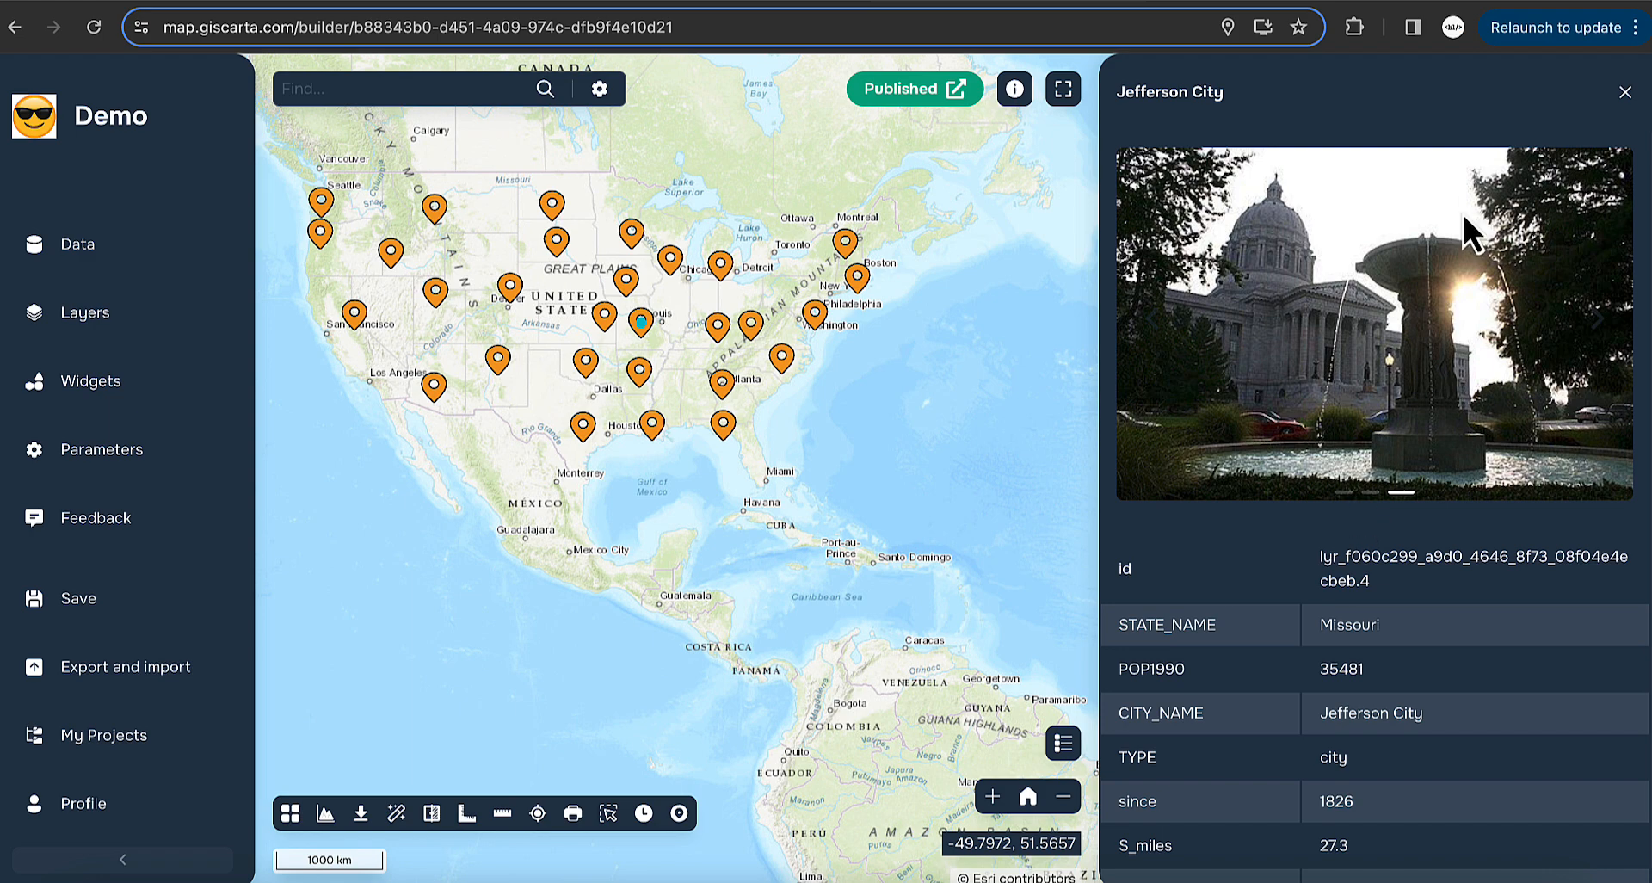
scroll(1322, 603, down, 1)
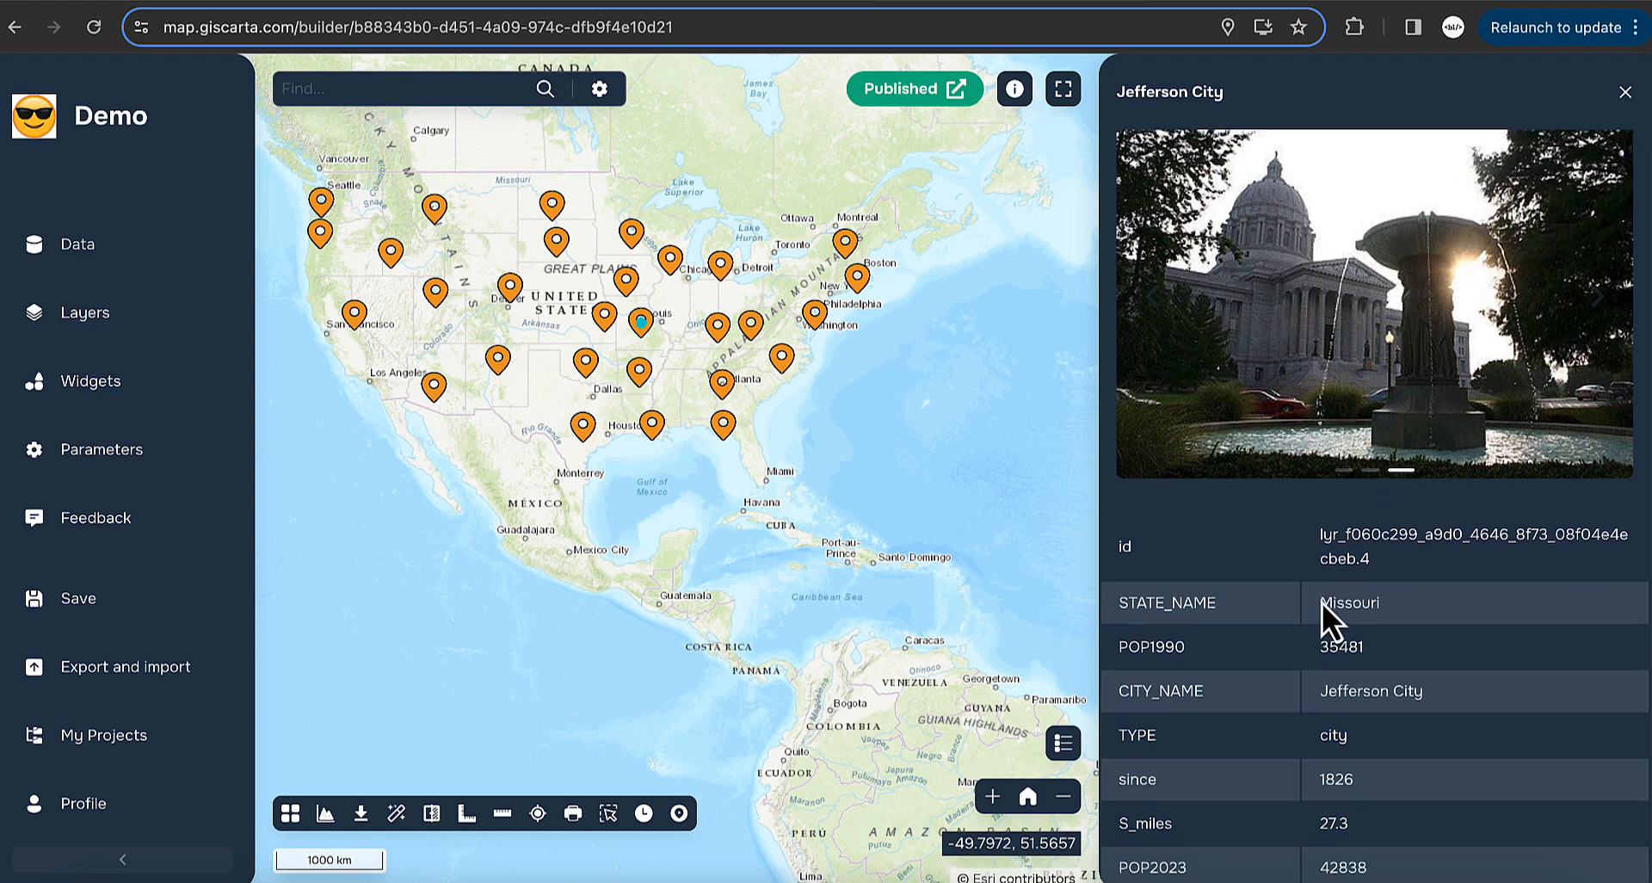
click(1625, 91)
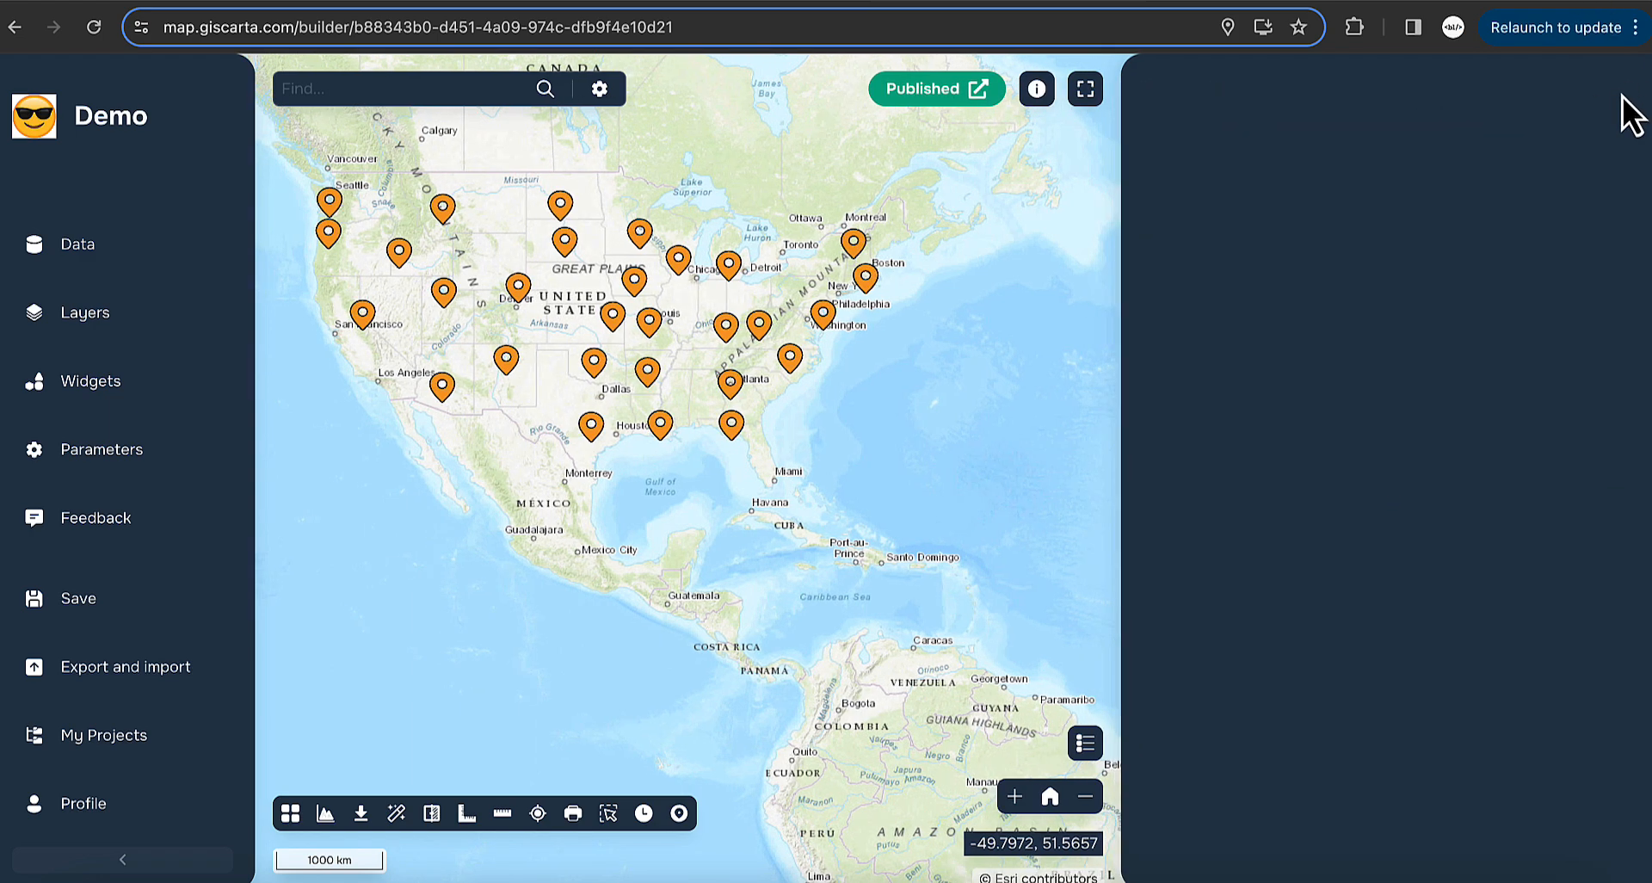
click(133, 318)
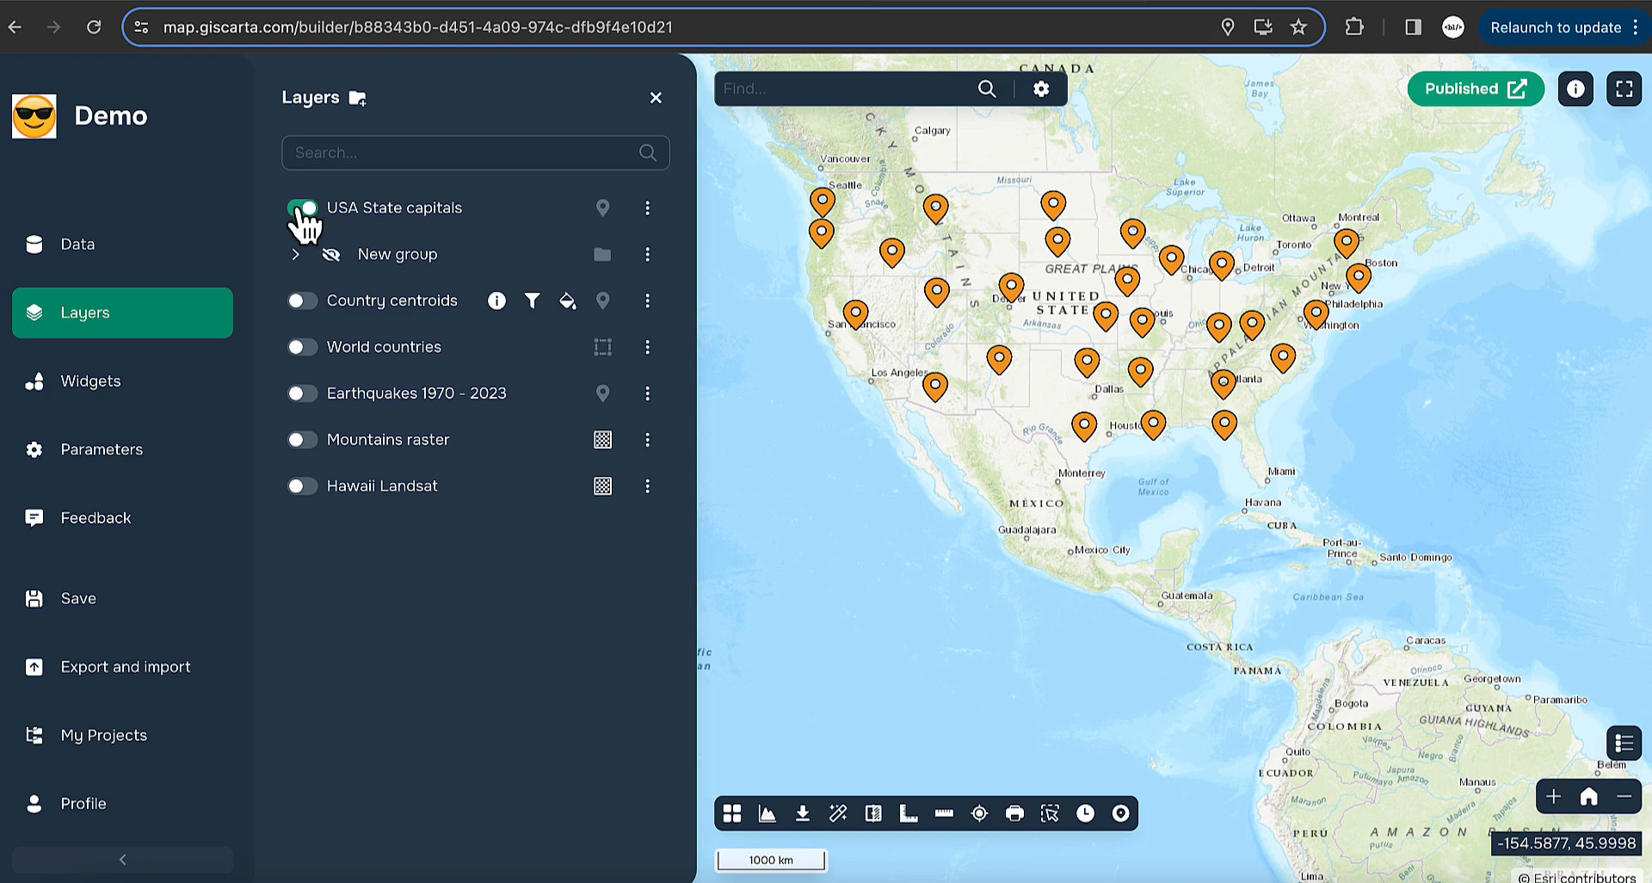
- Hide USA State capitals, show Country centroids, and open its Fields settings
click(299, 208)
click(301, 300)
click(648, 300)
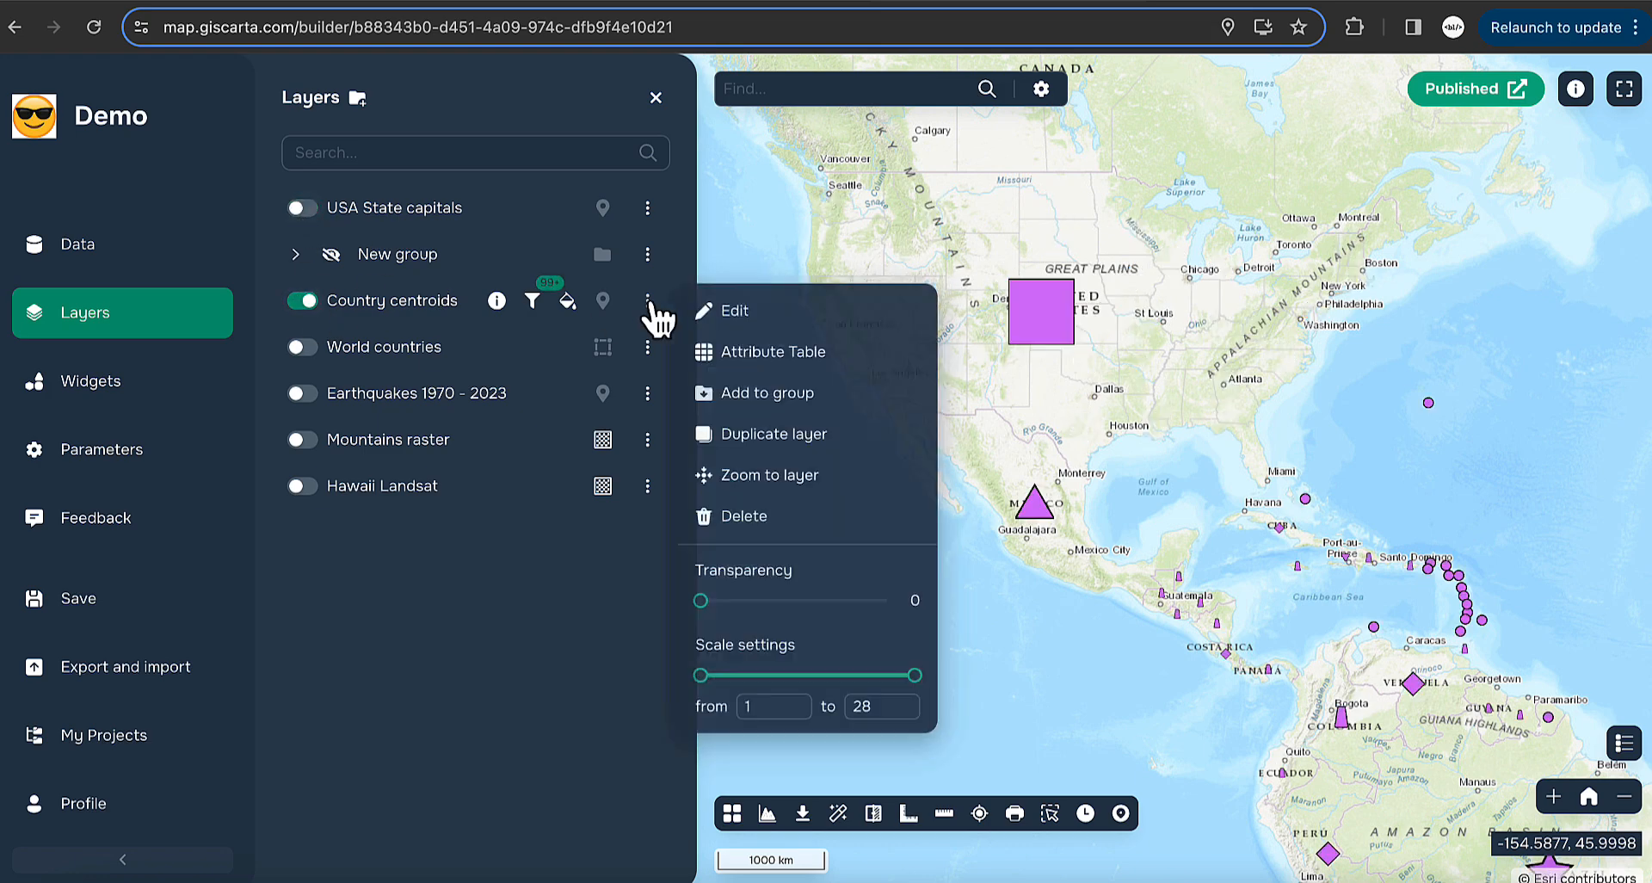
click(735, 311)
click(539, 223)
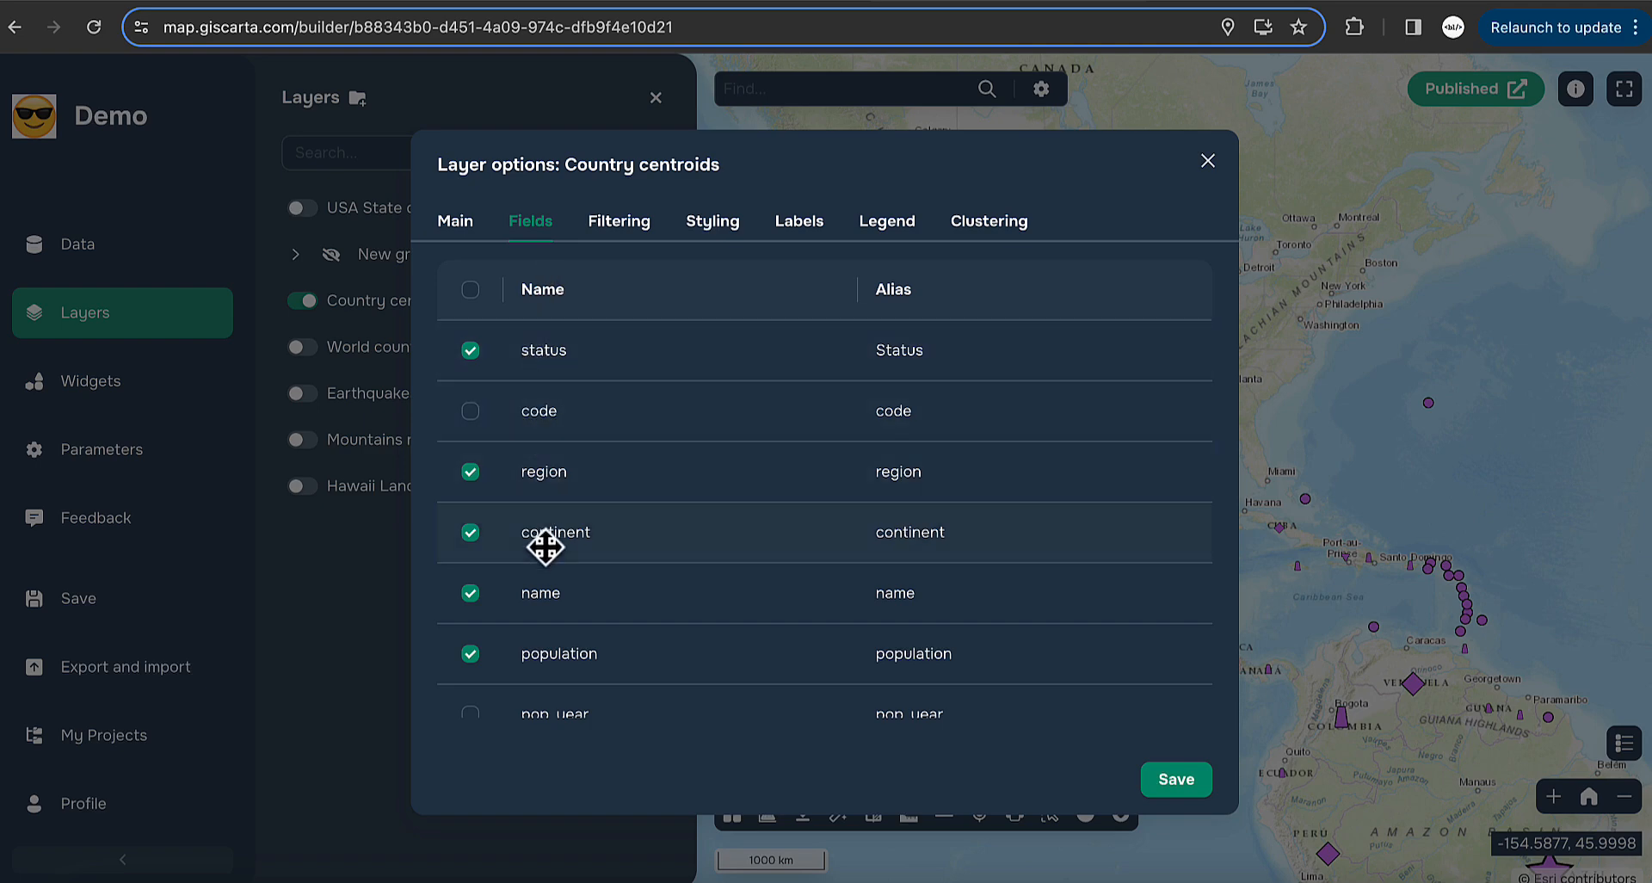
scroll(546, 546, down, 1)
scroll(546, 545, up, 1)
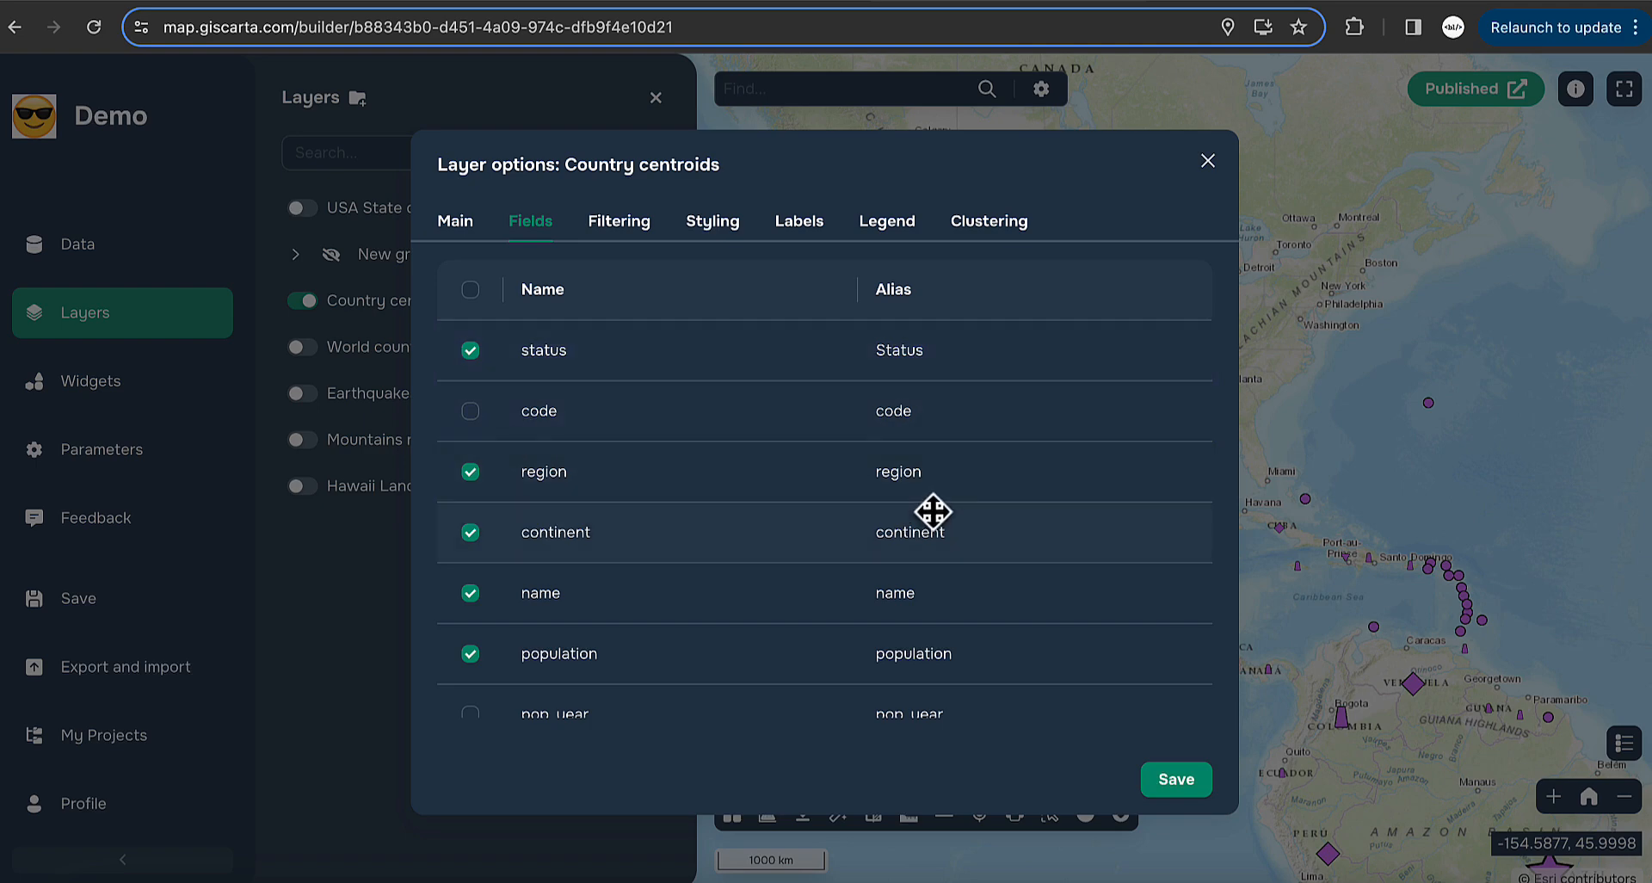
- Give the region field the alias 'Region 1', save, and check Mexico's attributes
click(890, 479)
key(Right)
key(Left)
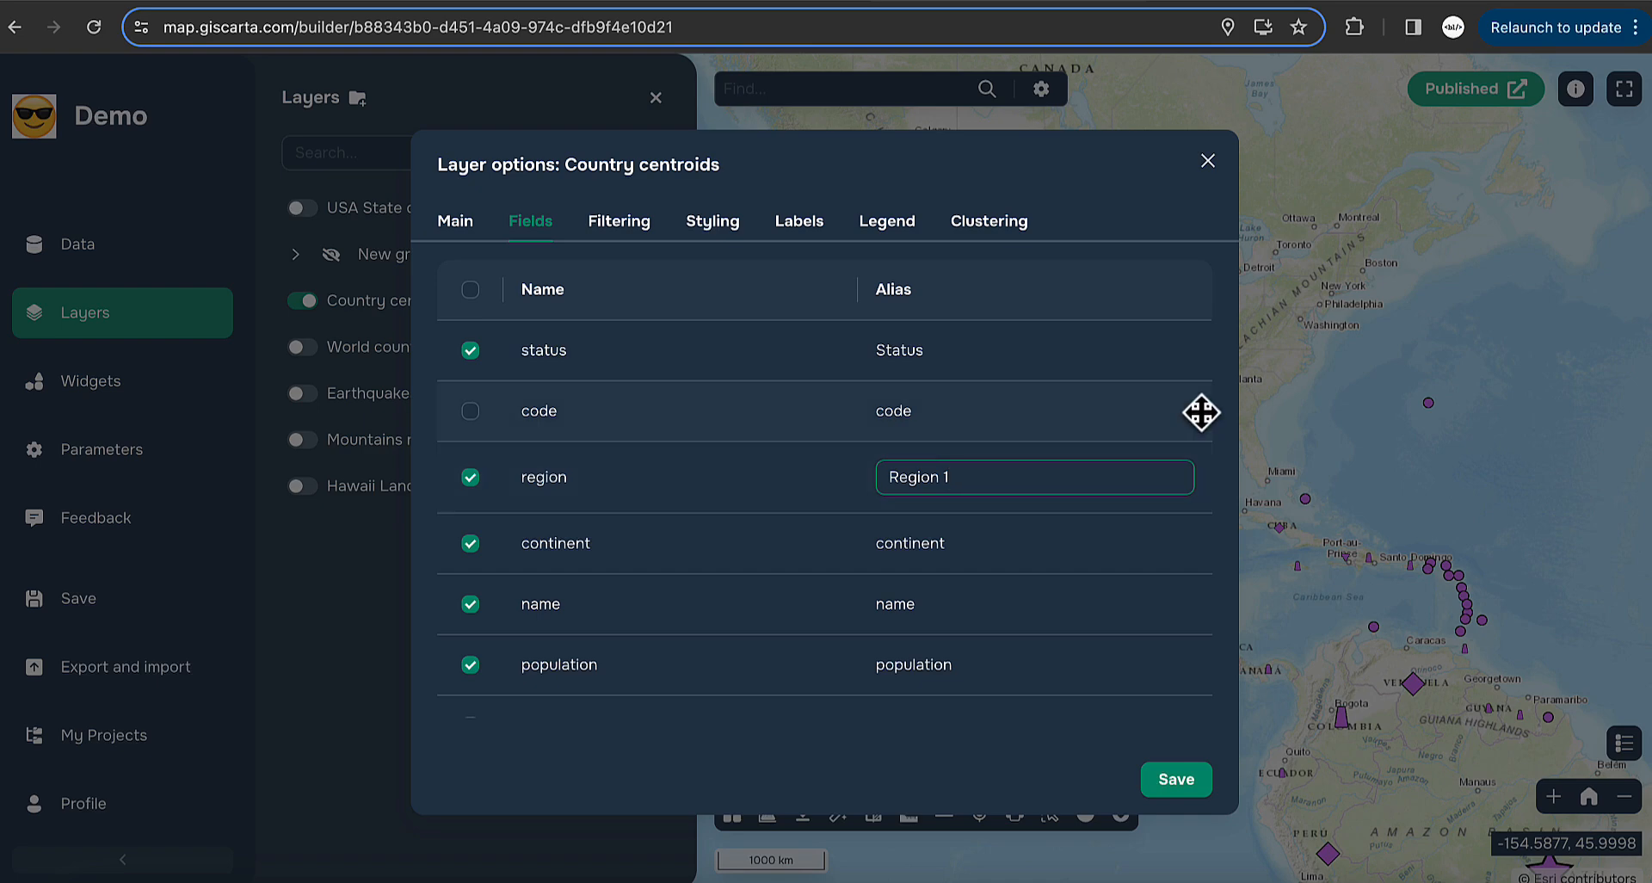
click(1177, 782)
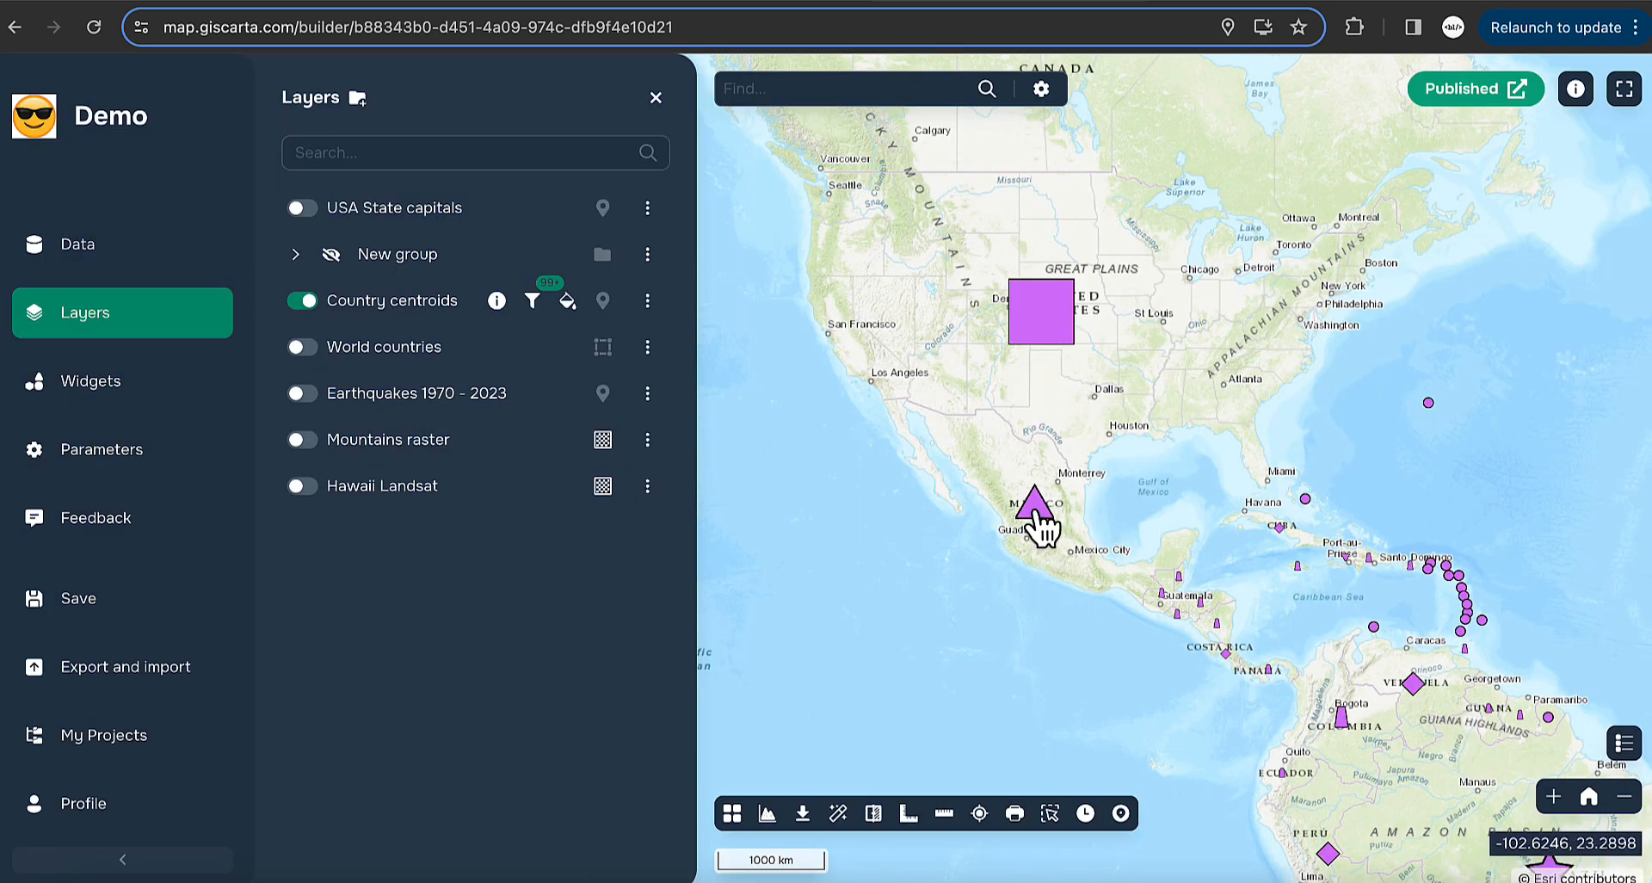
click(1038, 512)
drag(1214, 576, 1149, 601)
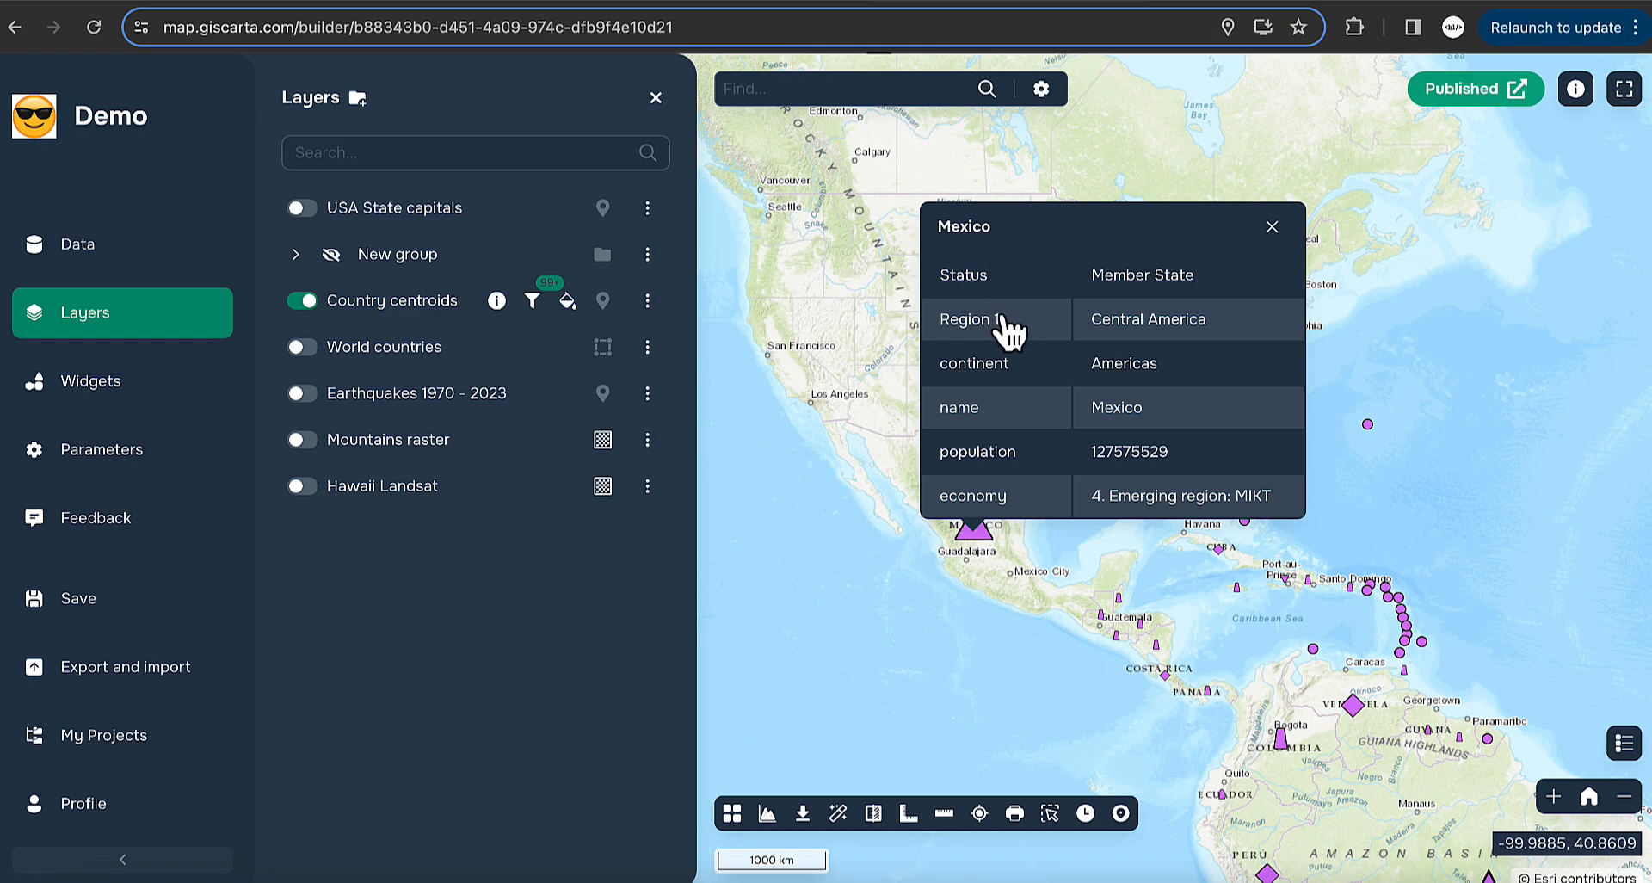
- Reopen the Fields settings and drag the region field to the top of the list
click(647, 301)
click(749, 314)
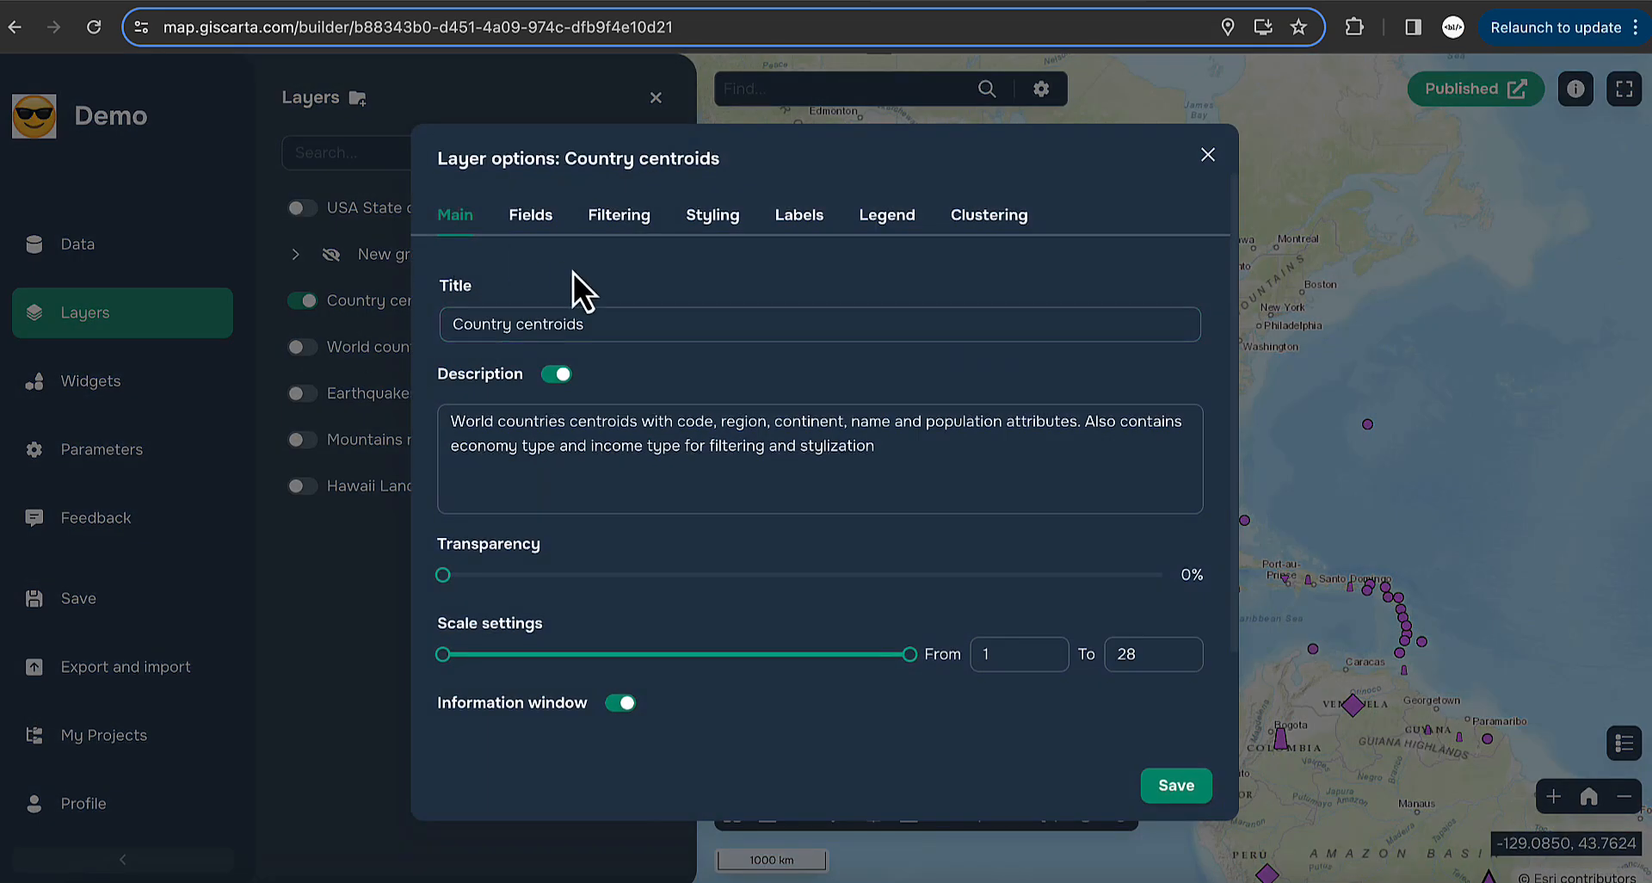
click(516, 220)
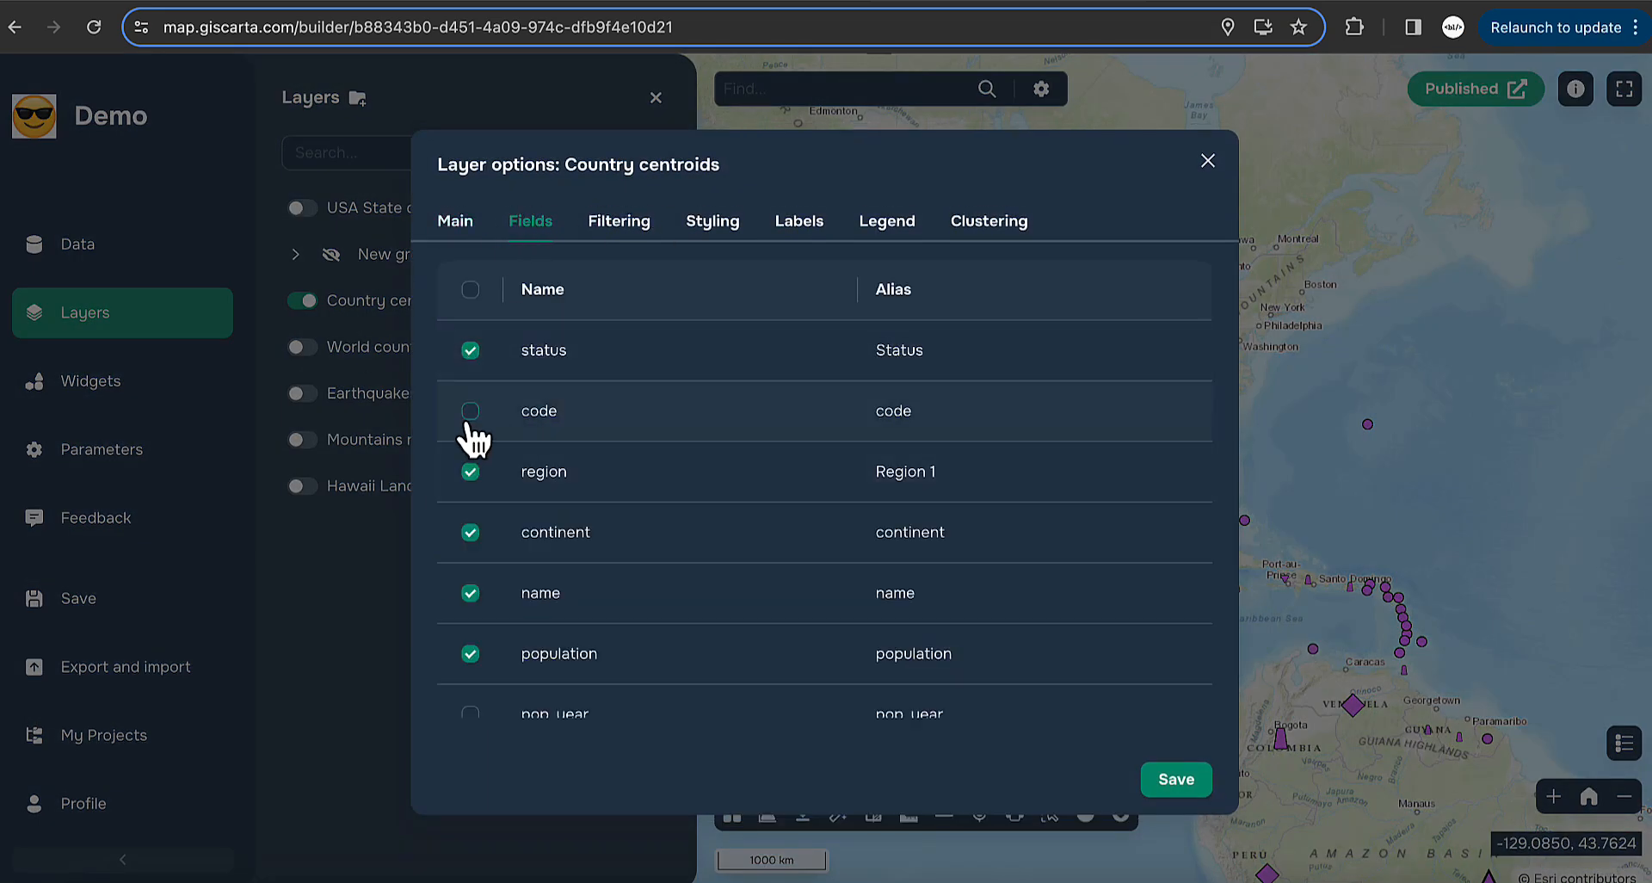
scroll(471, 488, down, 2)
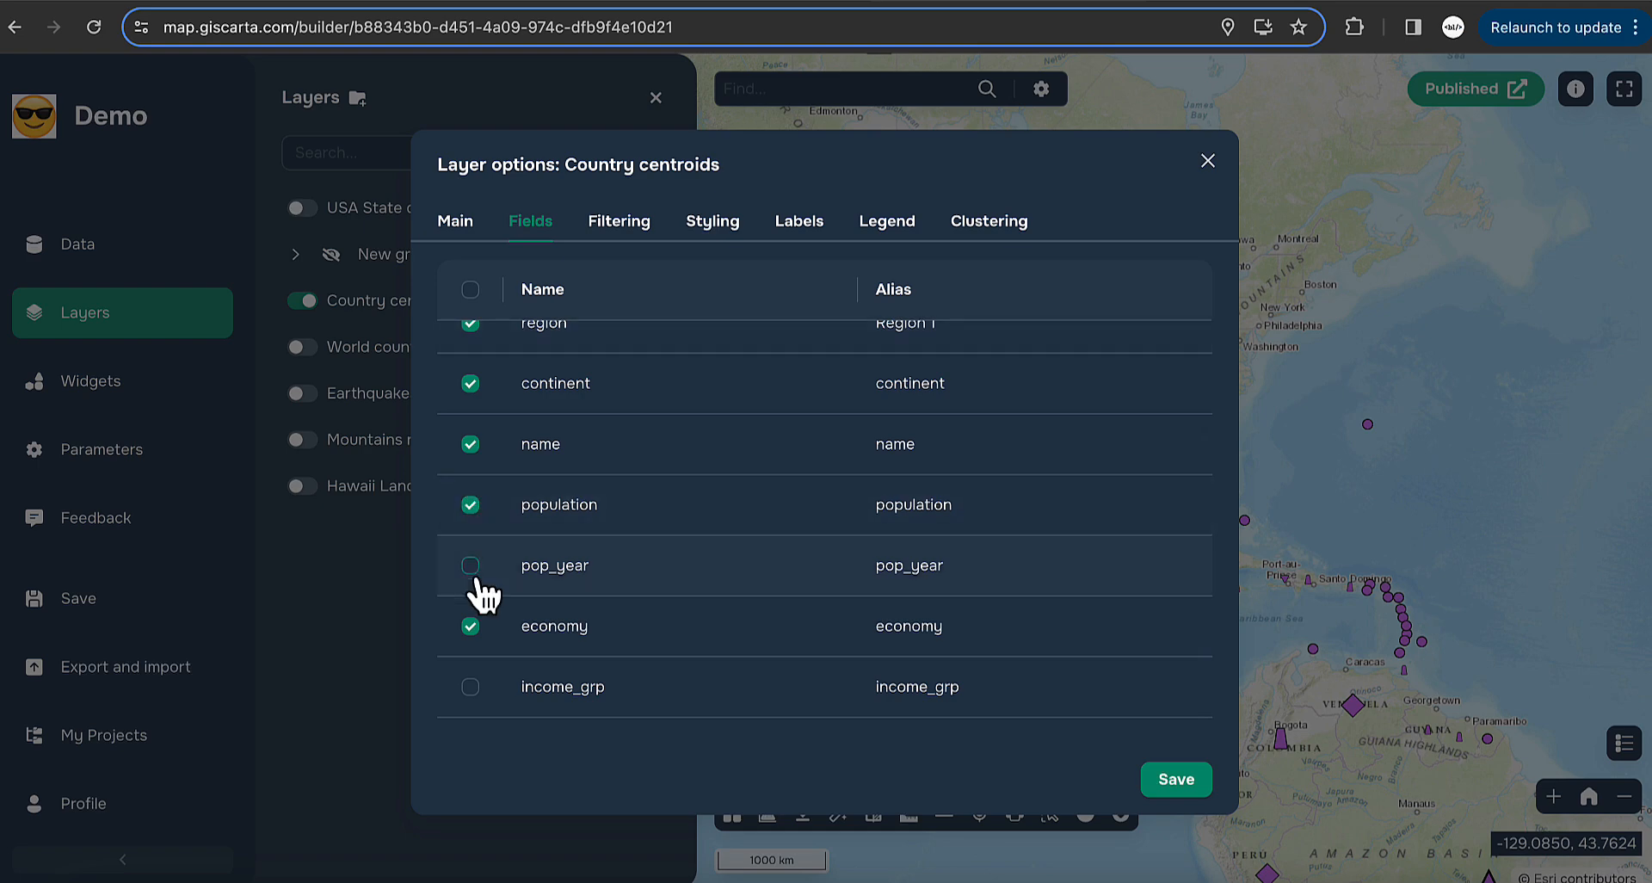
scroll(484, 593, up, 3)
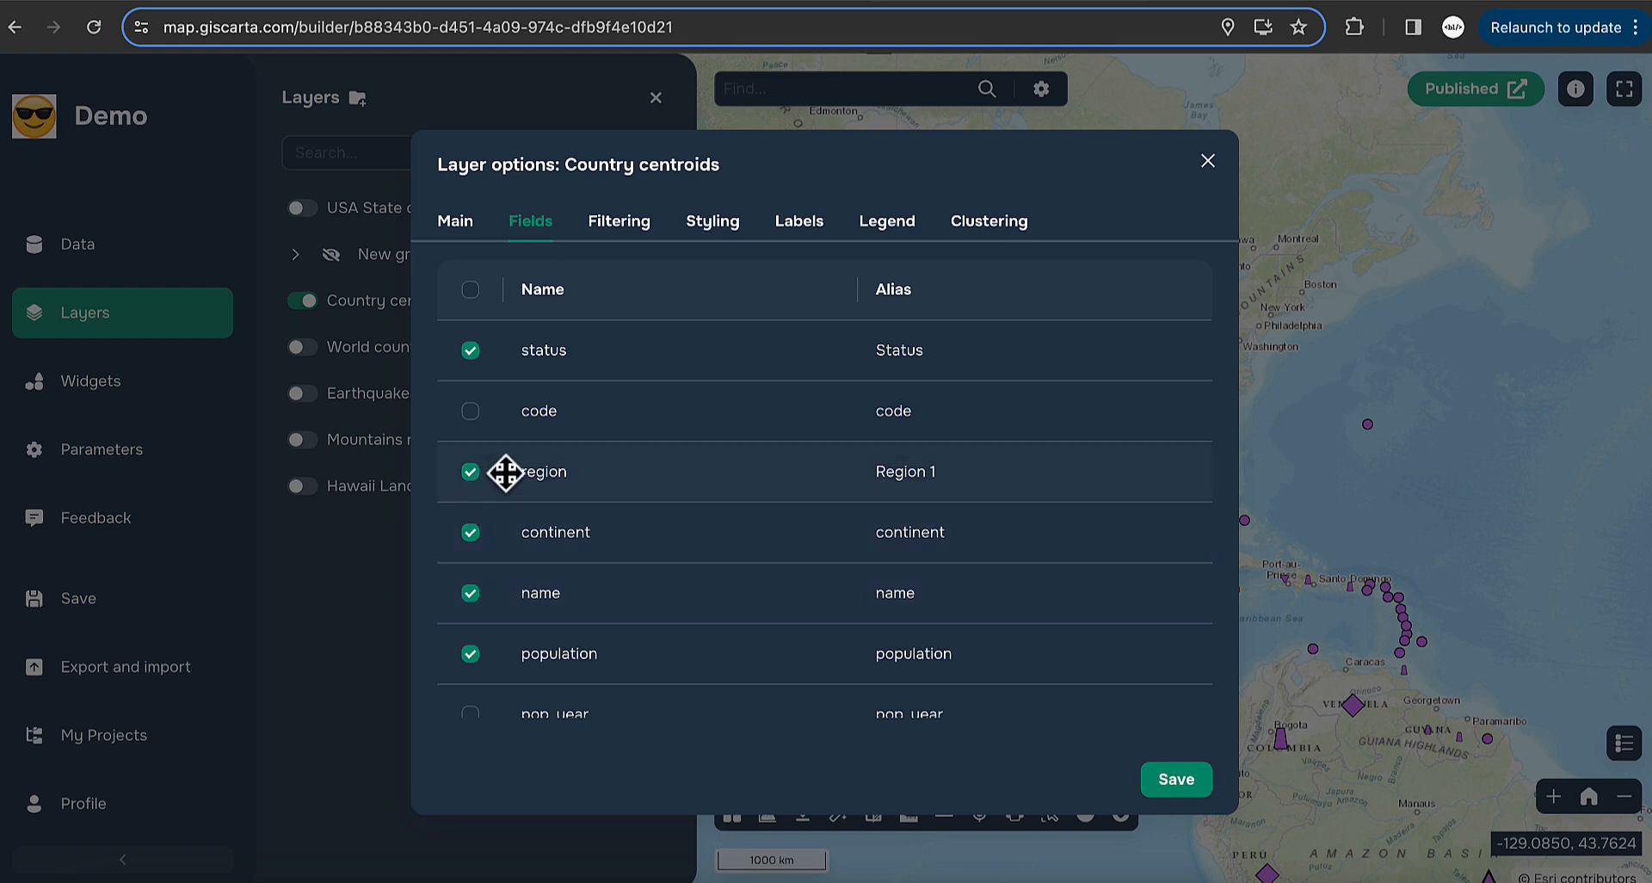
drag(672, 473, 674, 349)
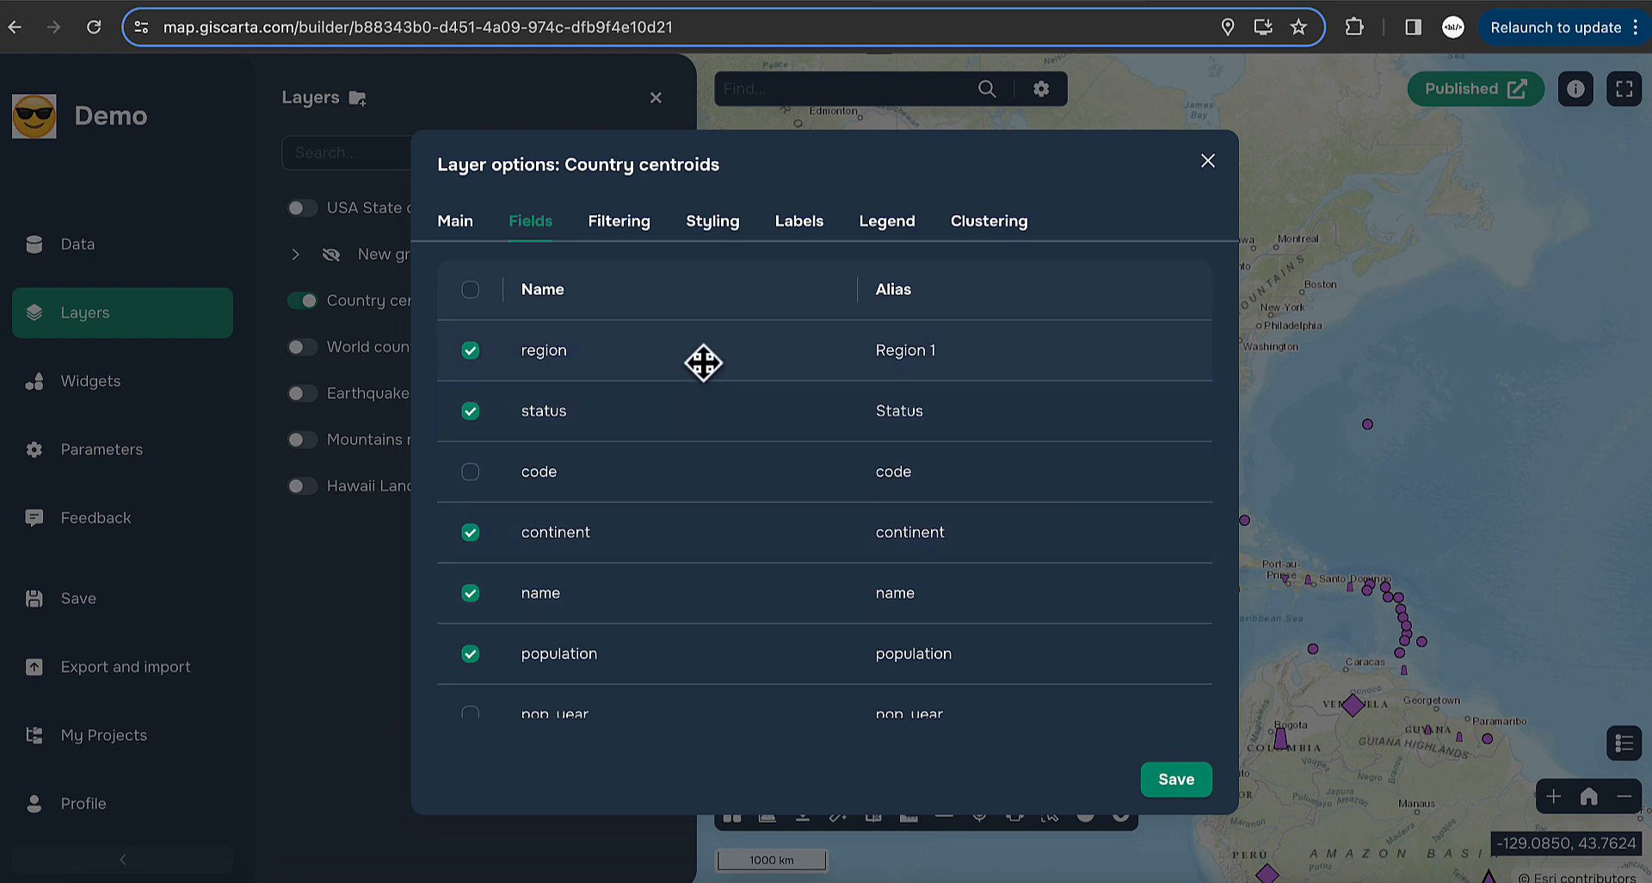
- Save the new field order and confirm Region 1 appears first in Mexico's popup
click(1177, 782)
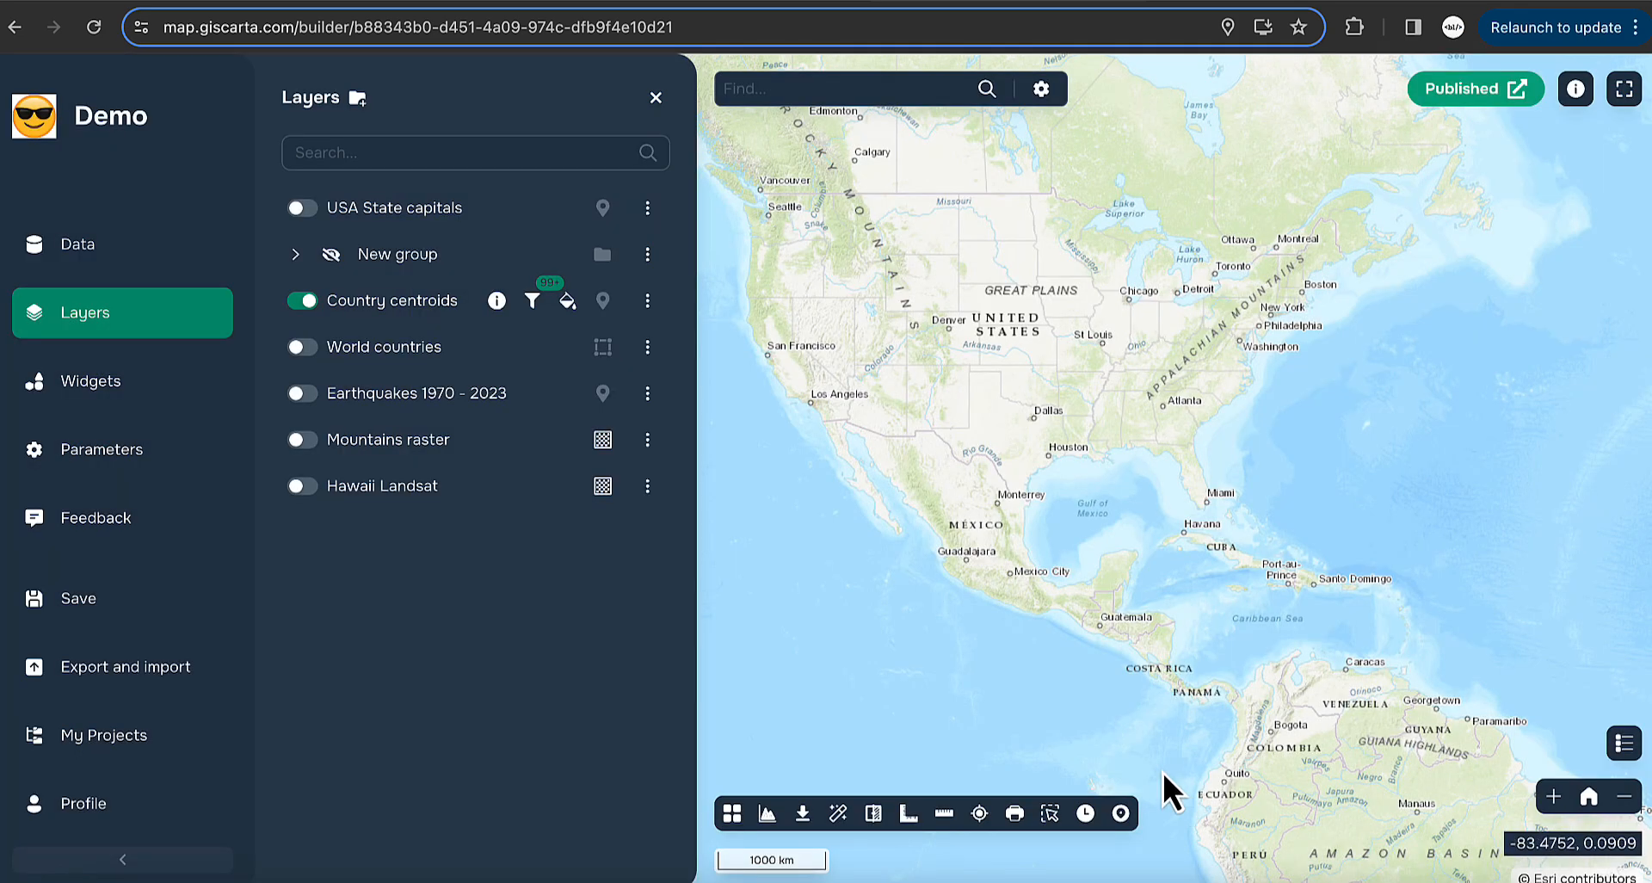
click(981, 528)
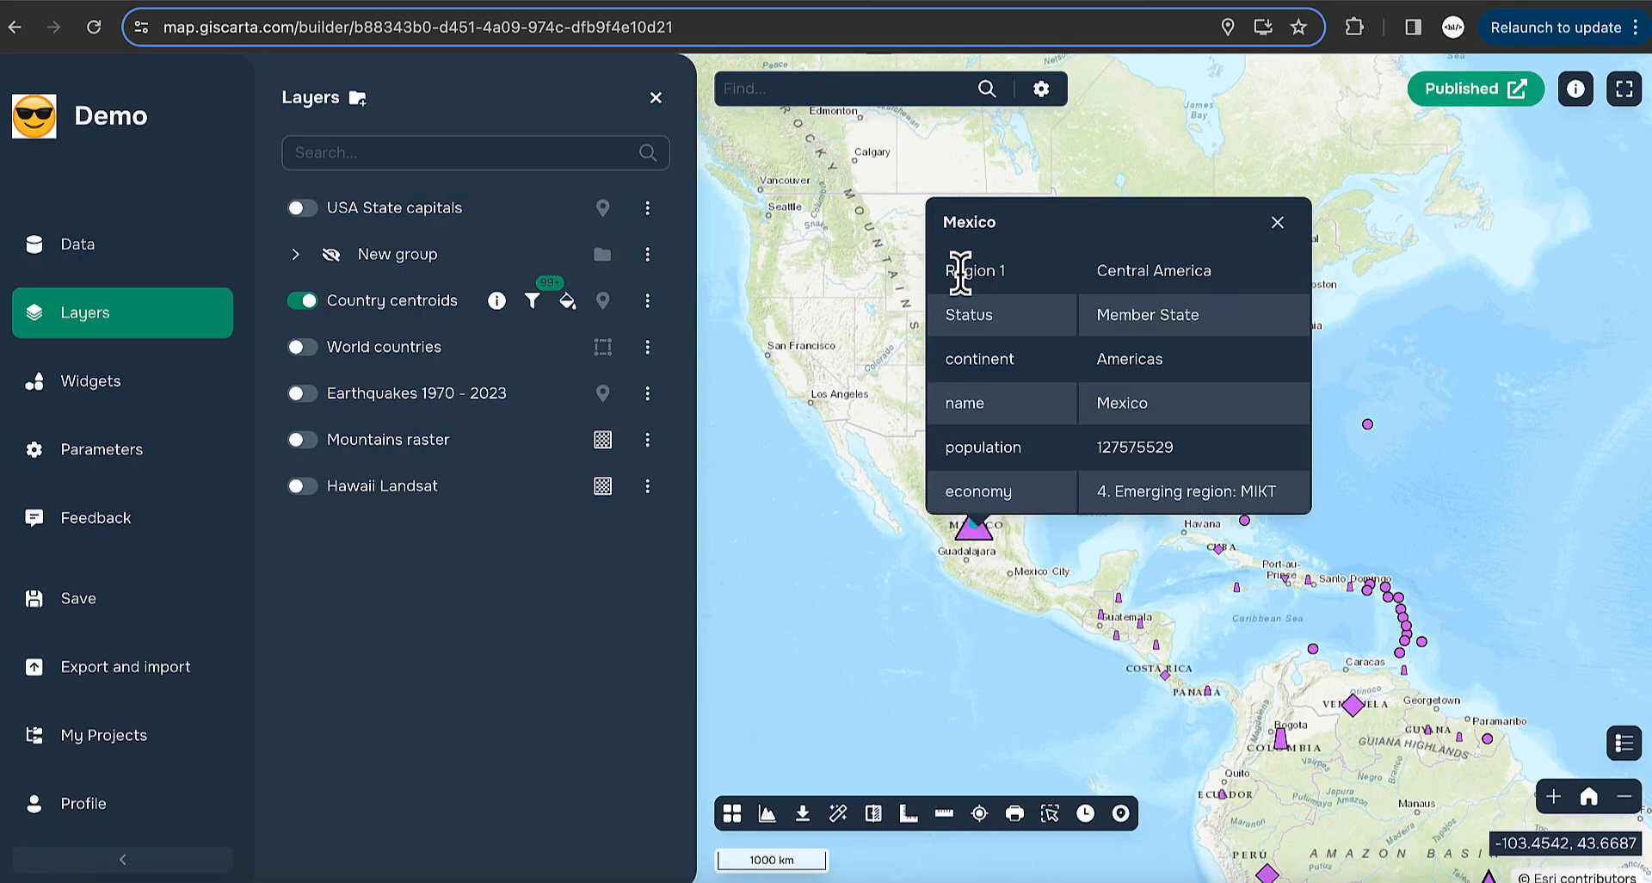
drag(943, 274, 1024, 274)
click(1024, 273)
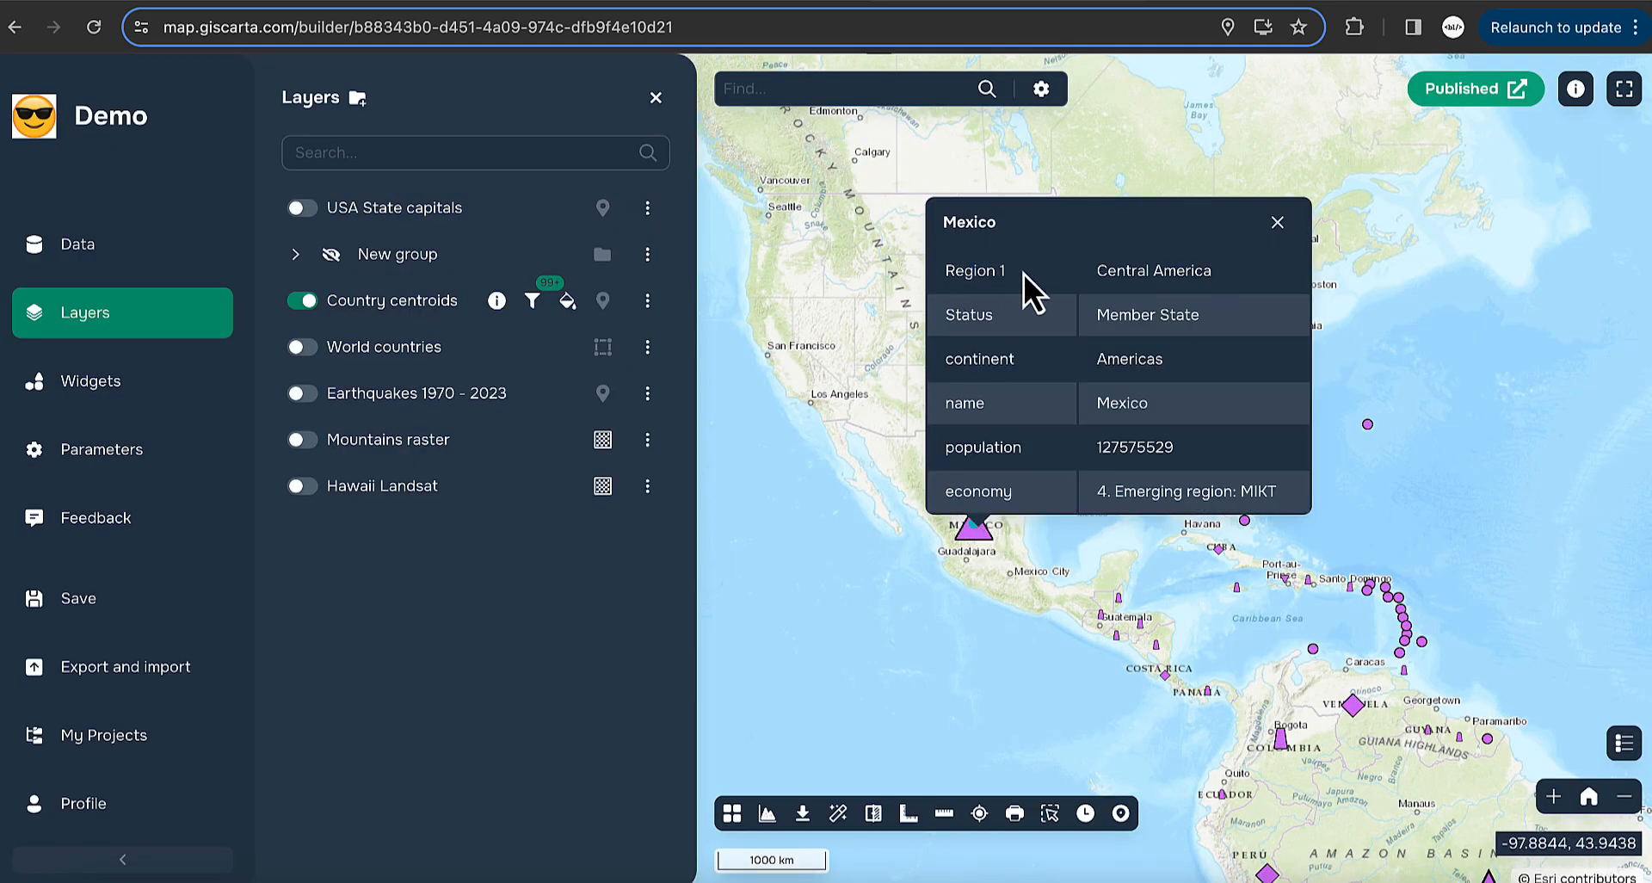
click(1277, 222)
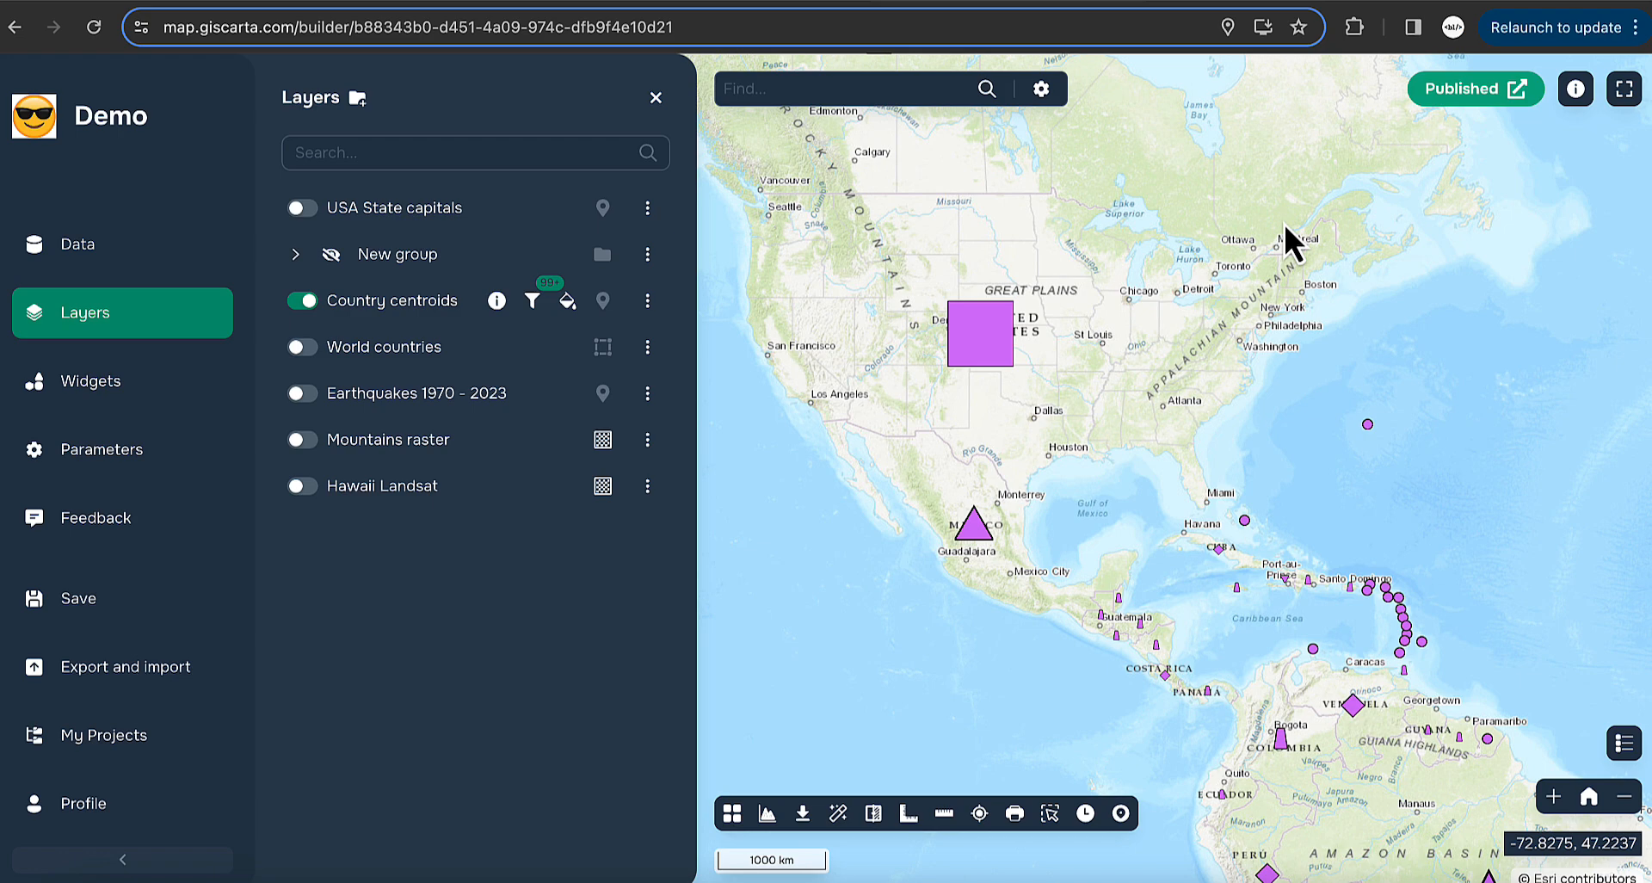
- Reopen the Country centroids layer settings on the Fields tab
click(647, 300)
click(746, 308)
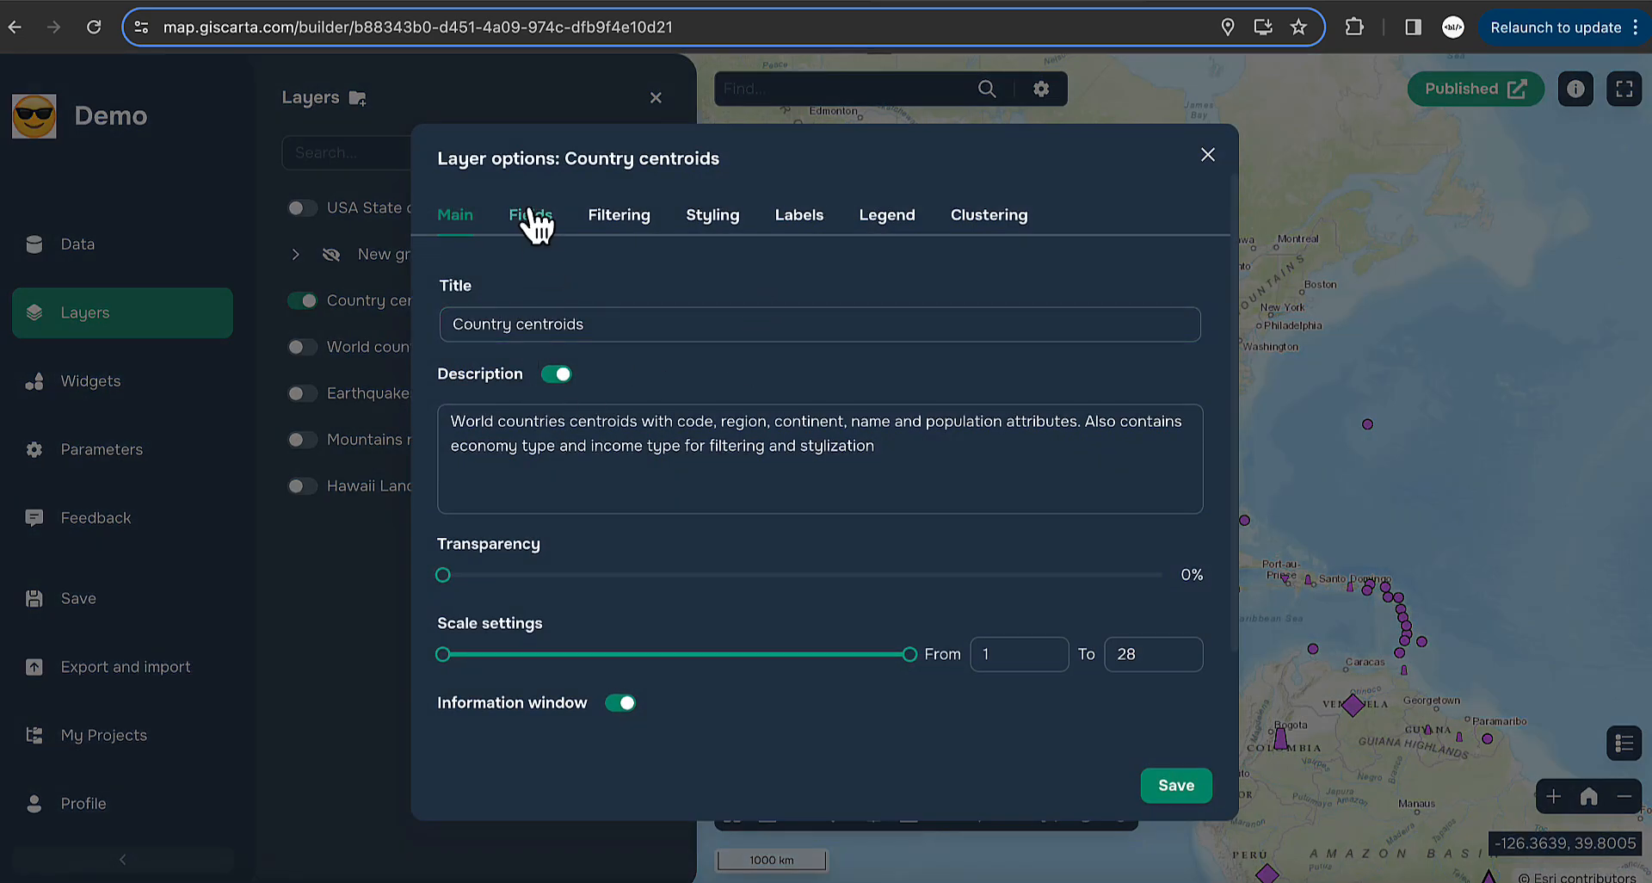
click(533, 217)
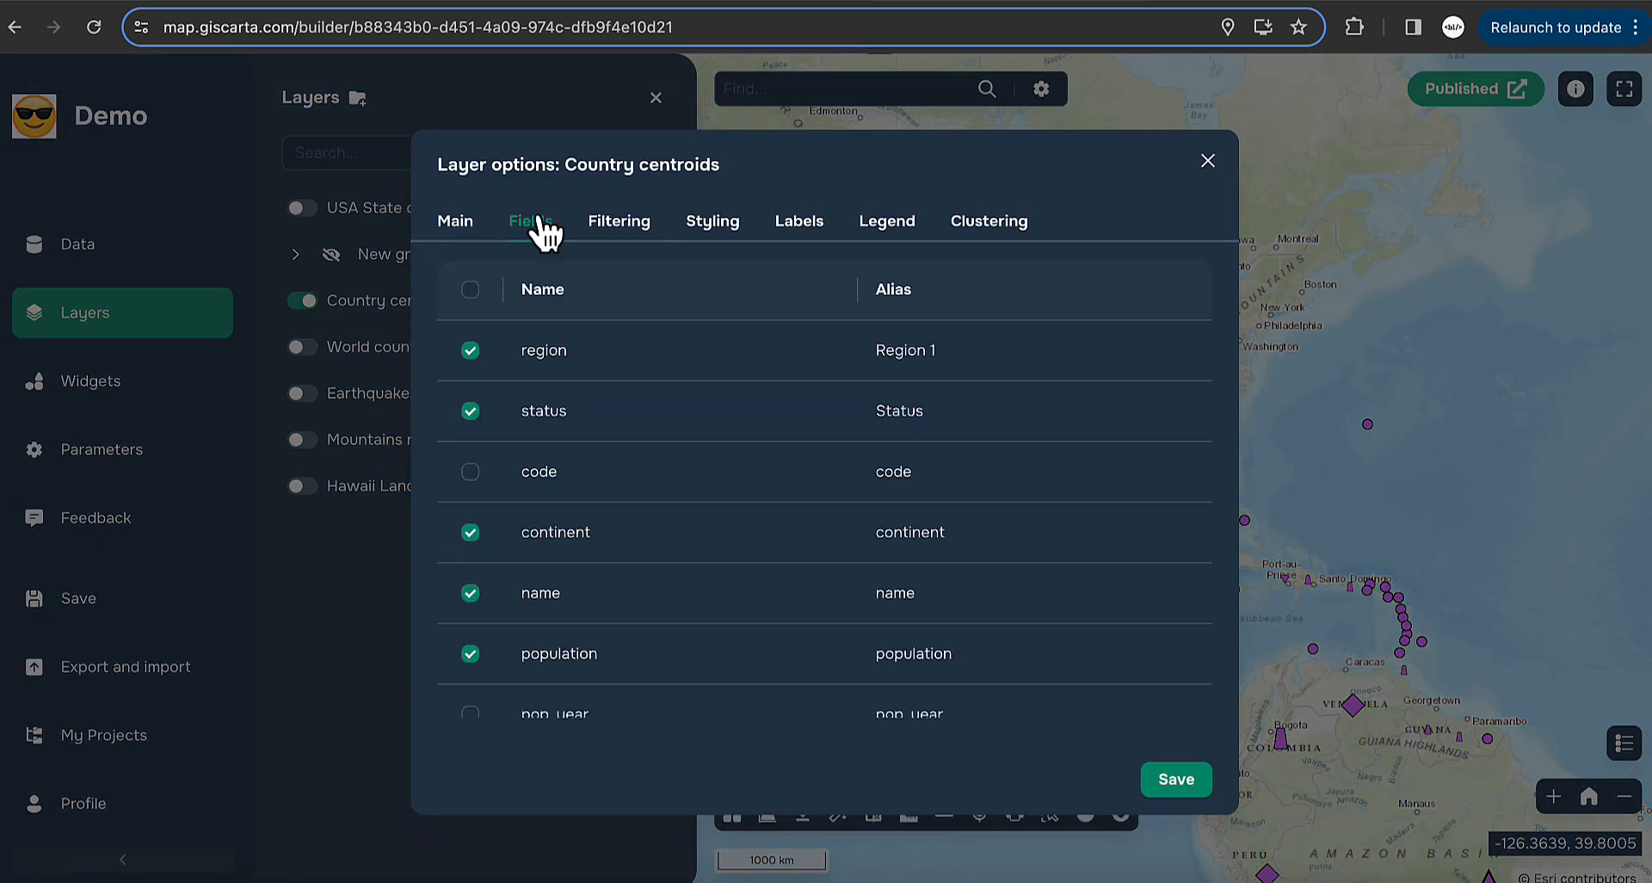
- Keep the continent filter's display mode as Checkboxes, then close the settings without saving
click(644, 241)
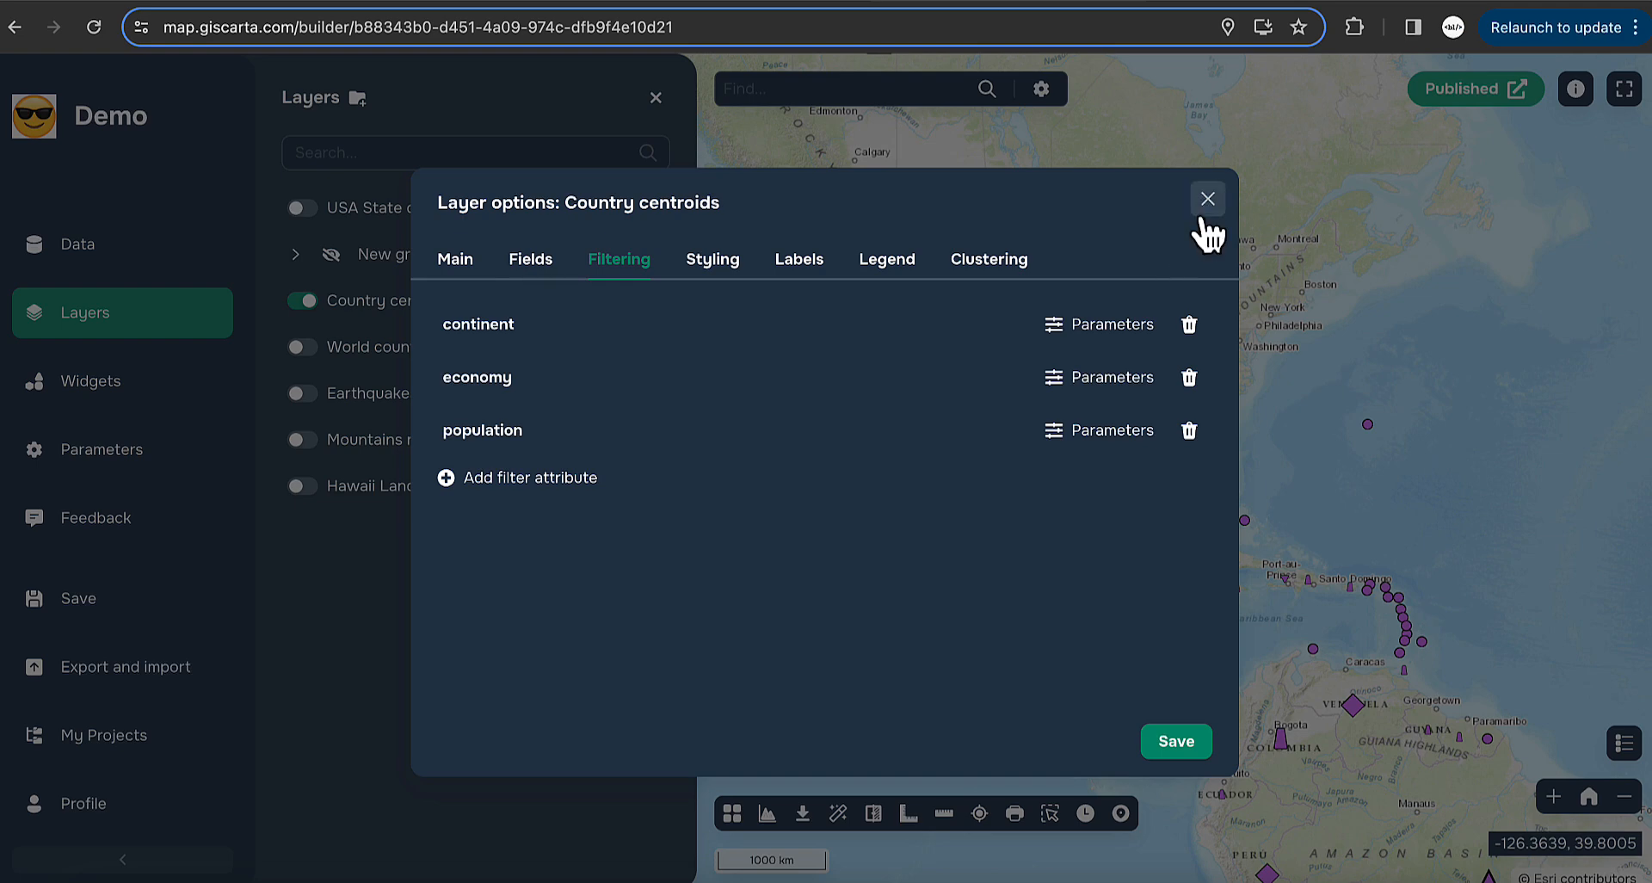
click(1060, 328)
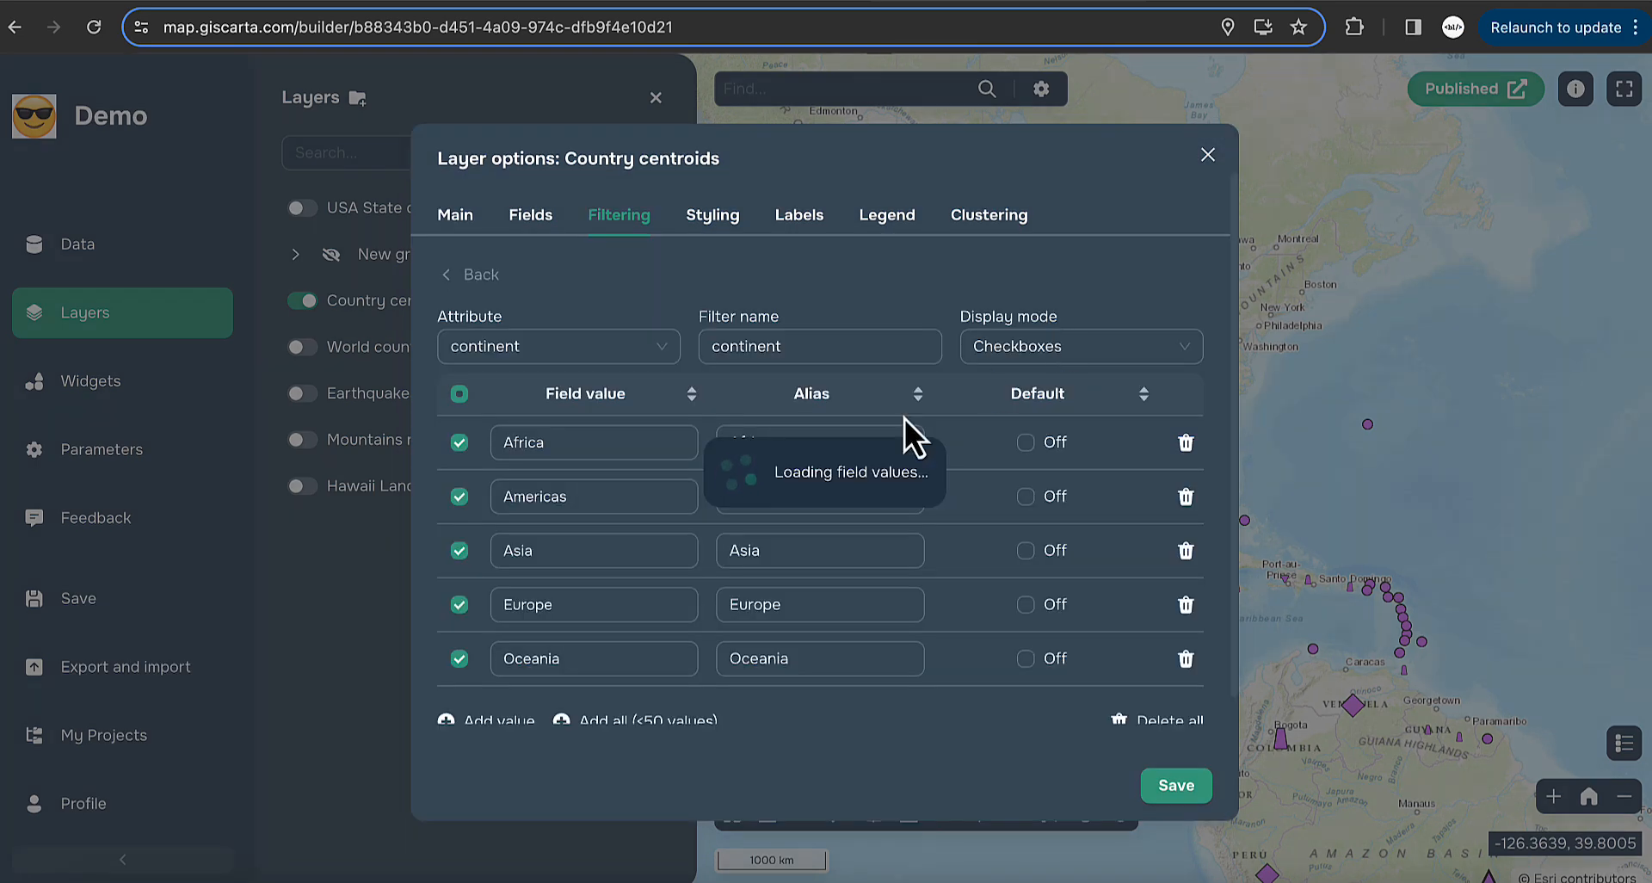
click(1086, 353)
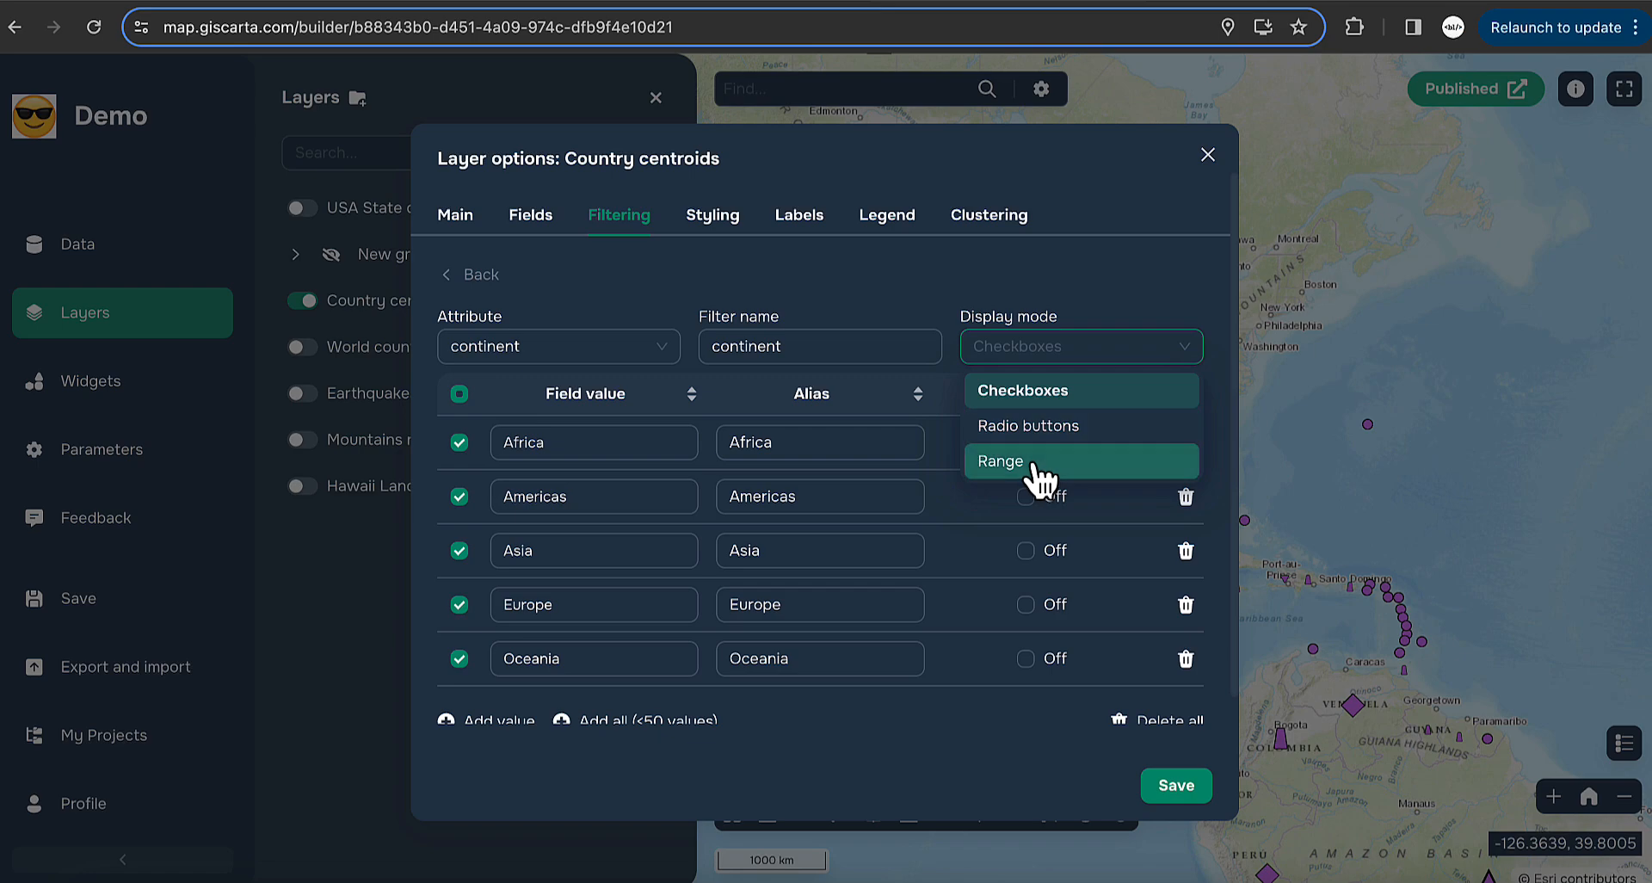
click(1081, 266)
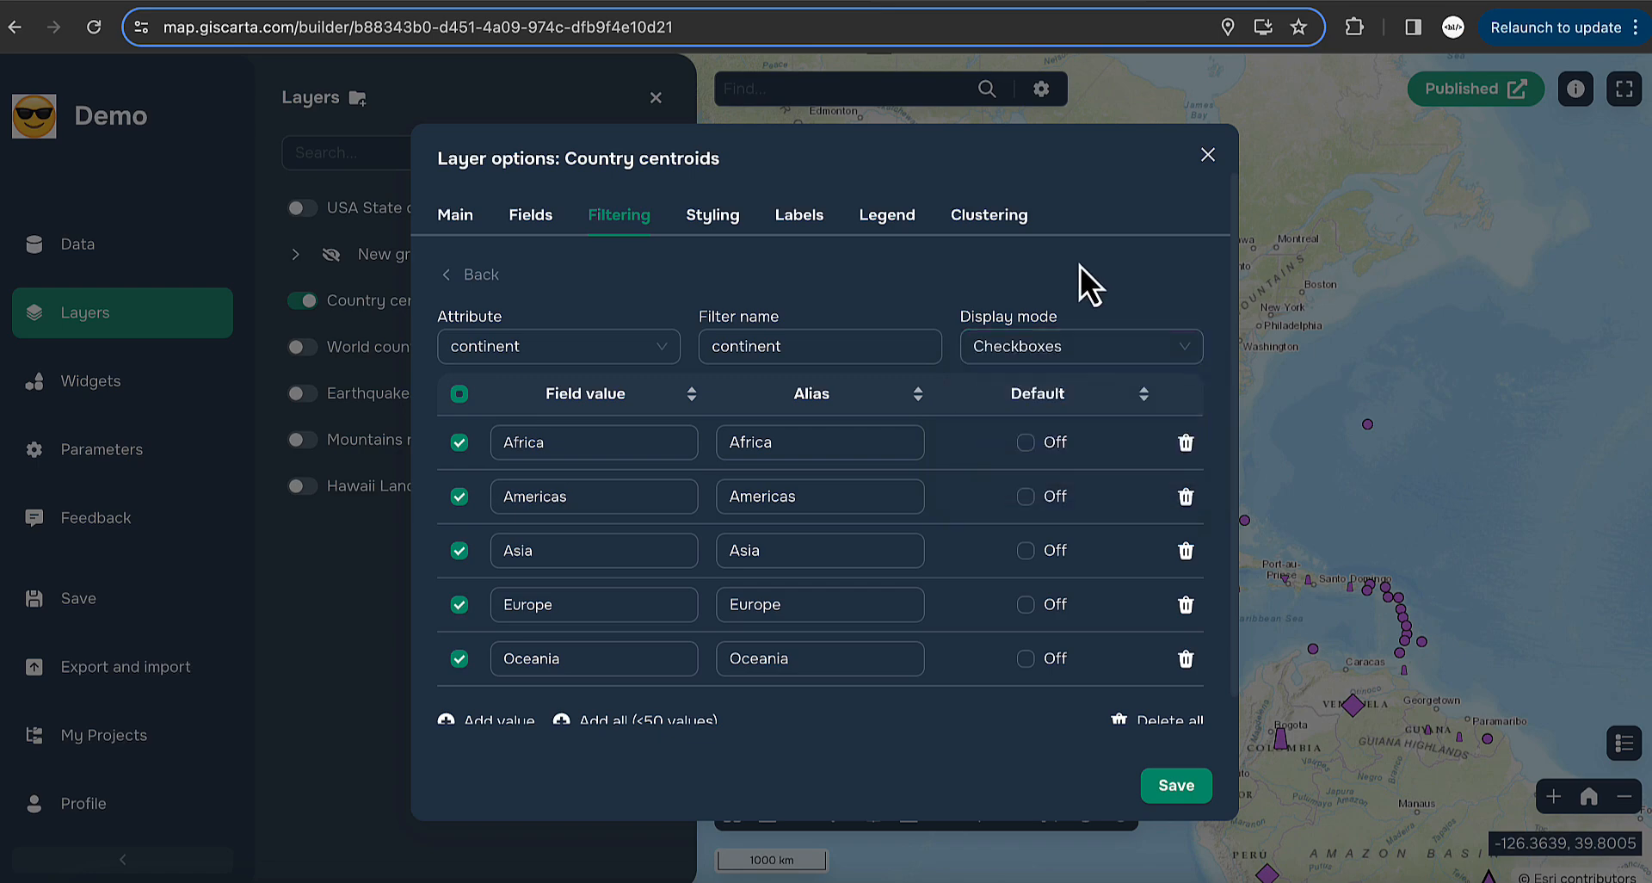
click(1208, 156)
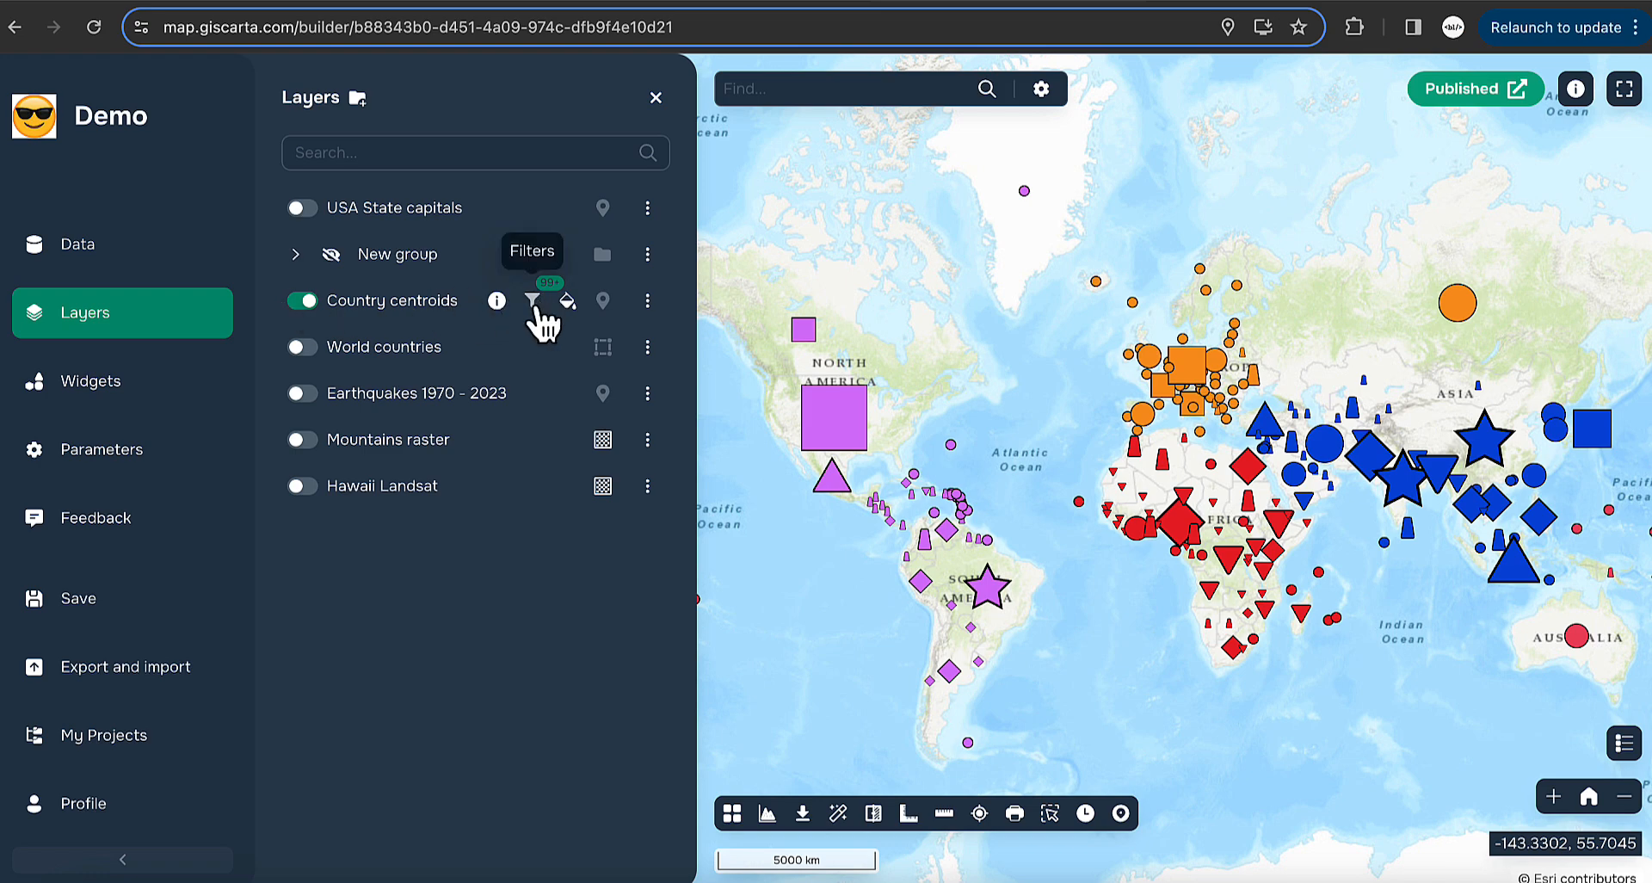
- Filter Country centroids to African and Americas countries in the filtering panel
click(534, 303)
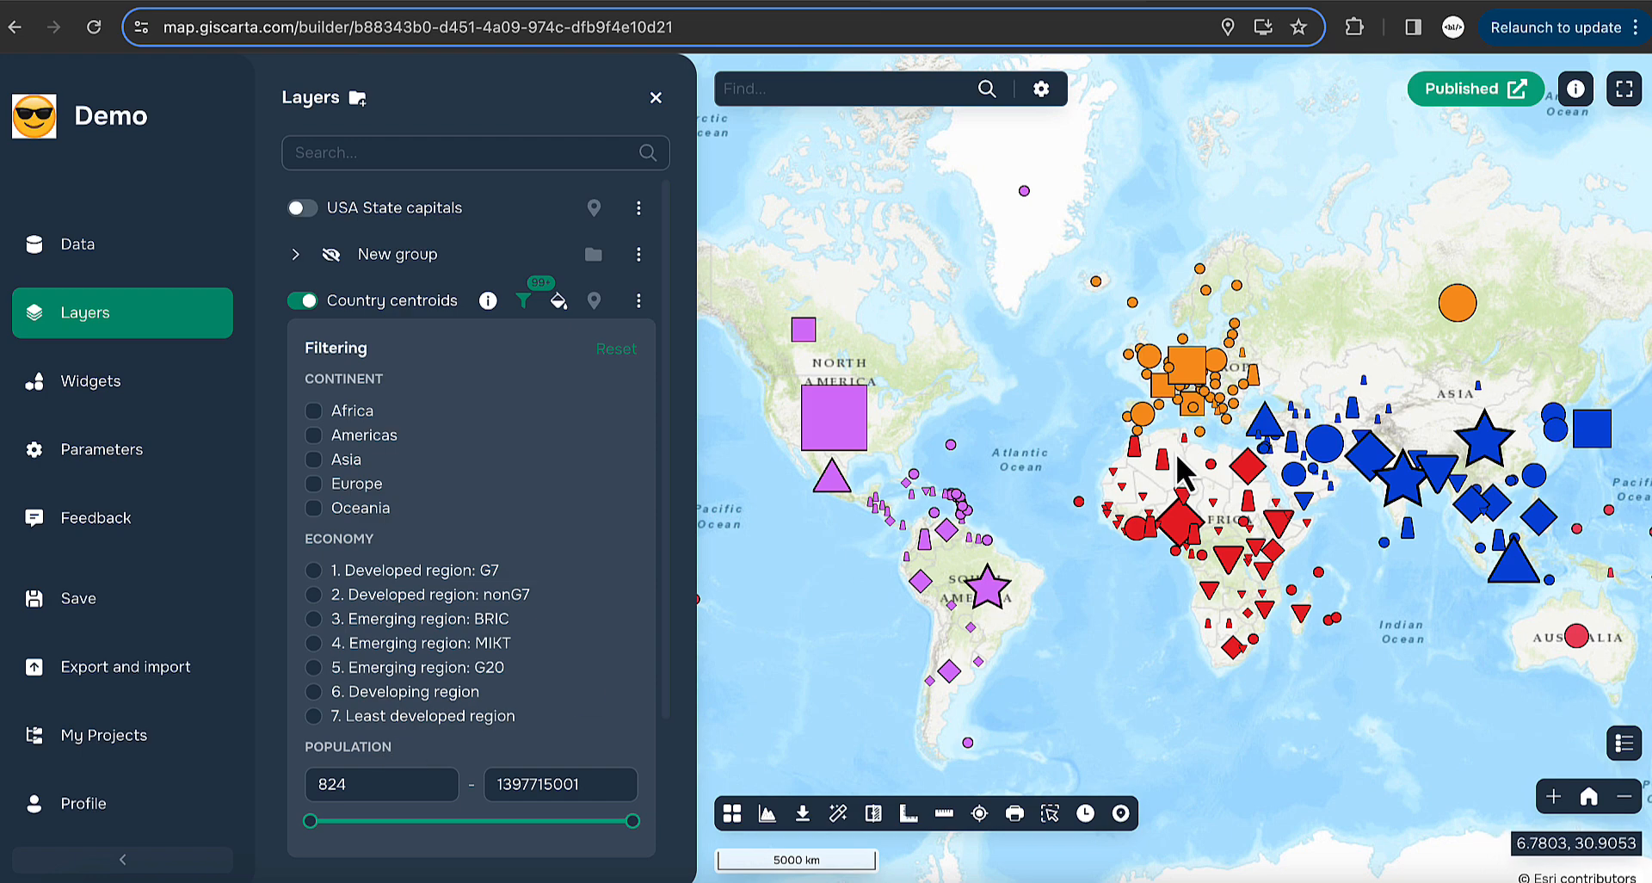
click(315, 413)
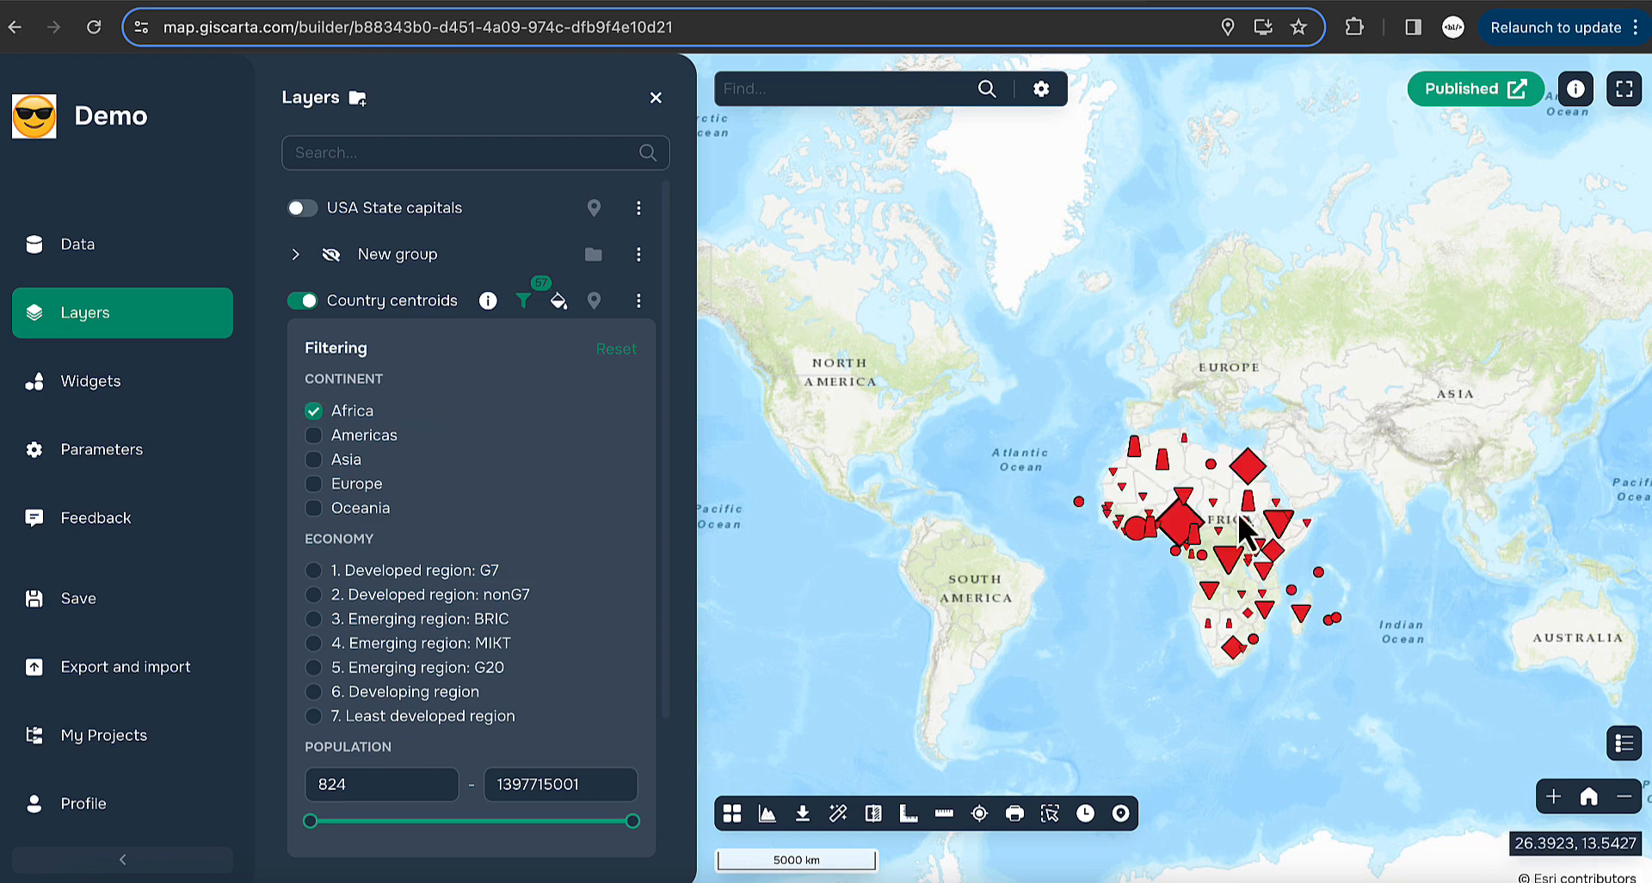
scroll(1237, 513, up, 1)
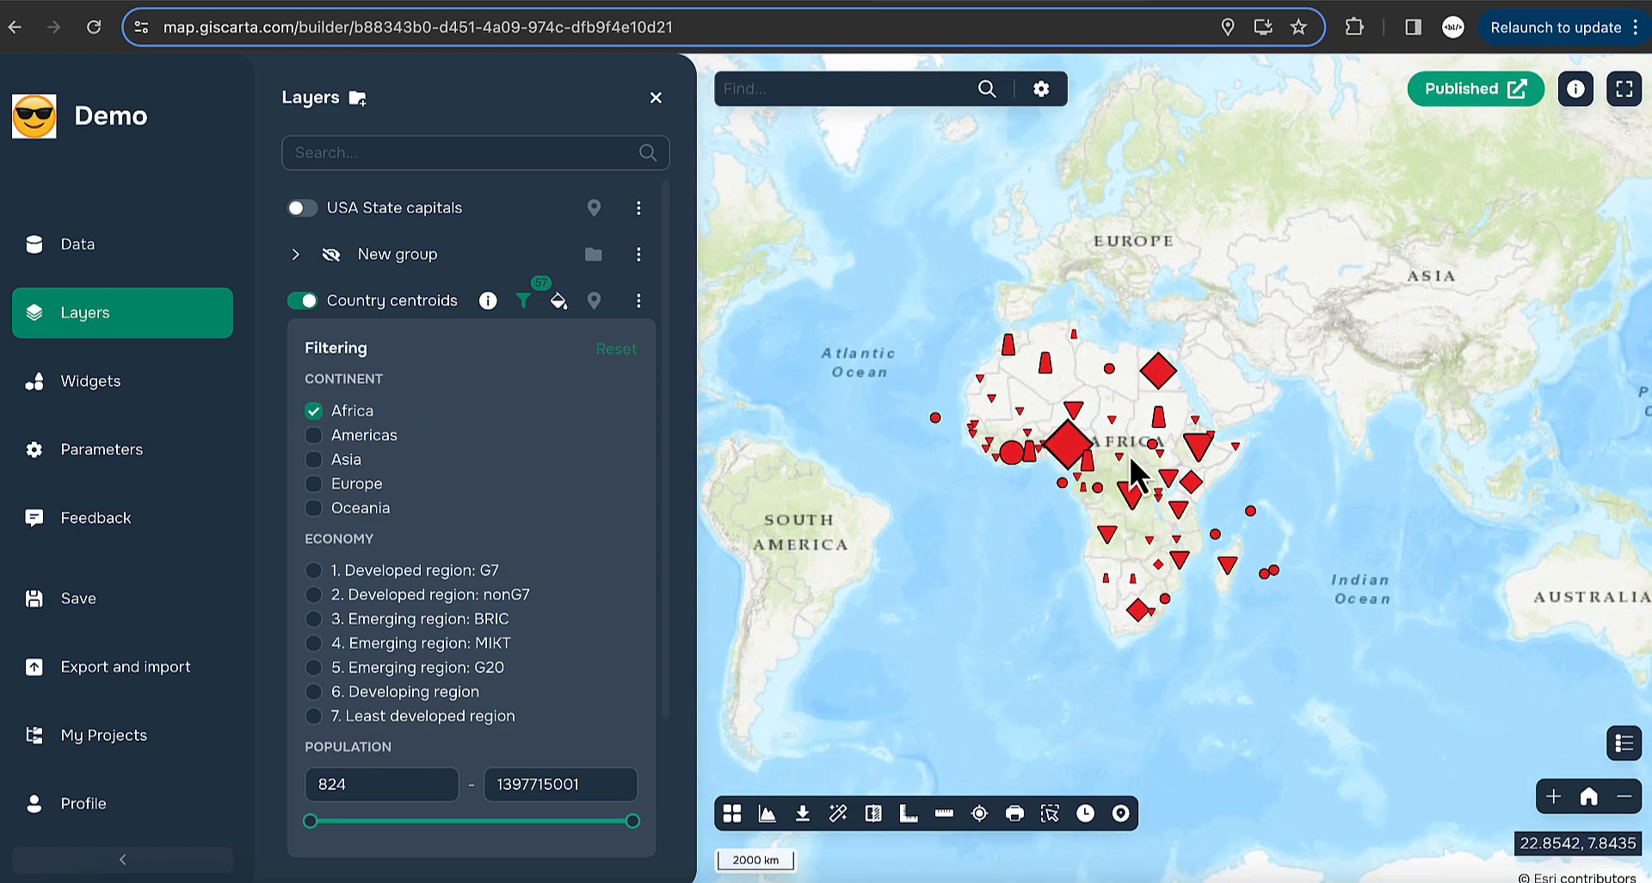
click(366, 437)
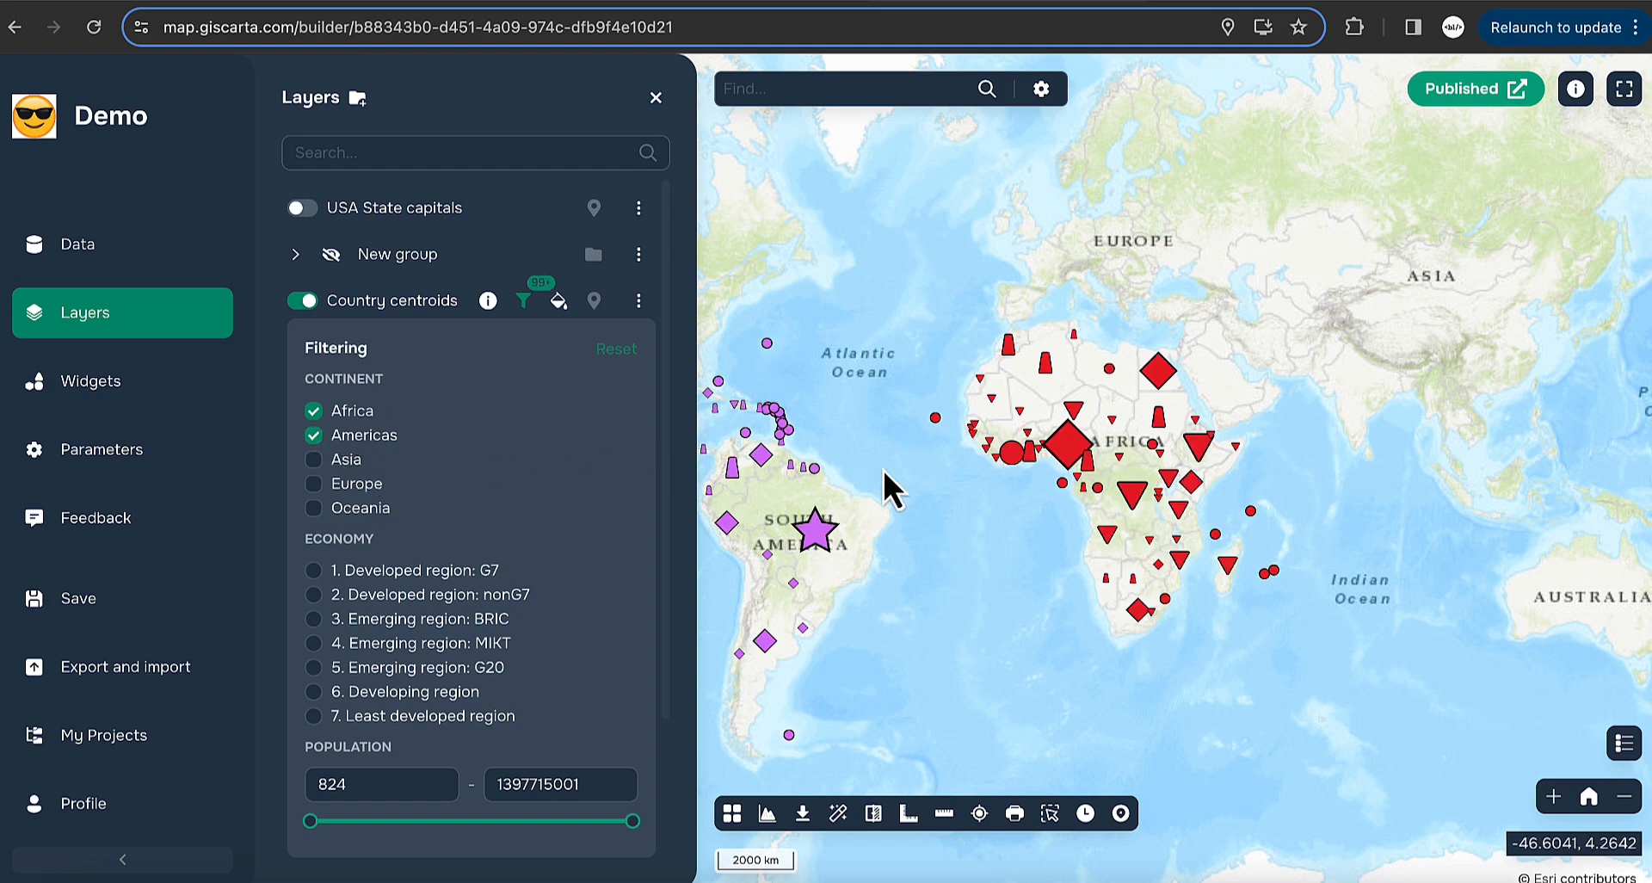
drag(883, 469, 1019, 470)
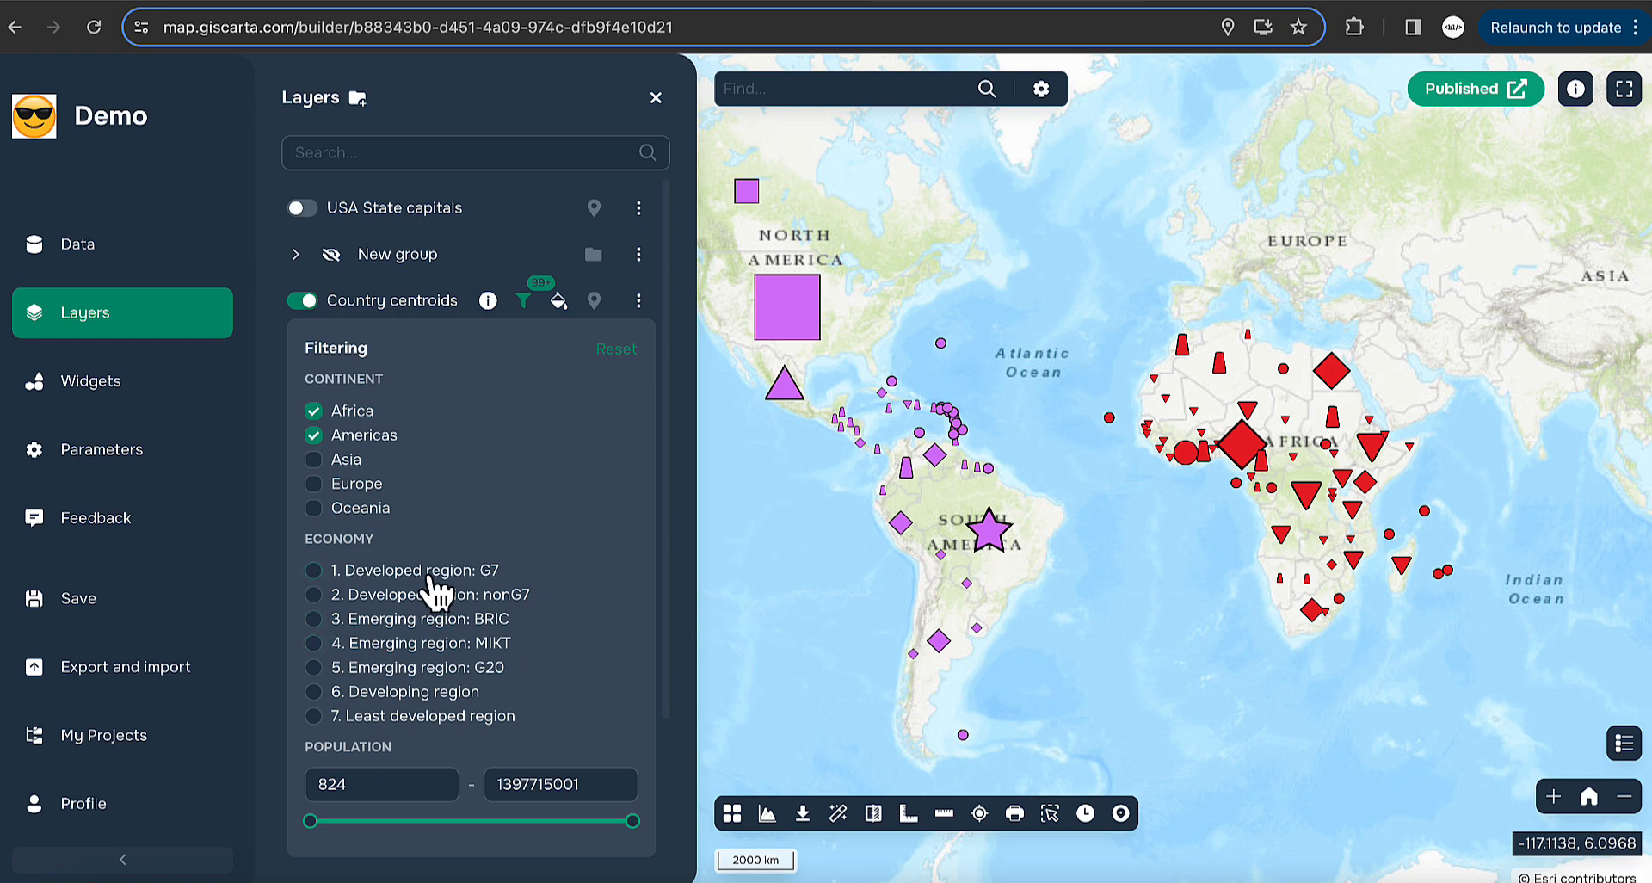
- Limit to G7 economies, raise the minimum population to 186681827, then reset all filters
click(354, 572)
drag(979, 403, 1088, 426)
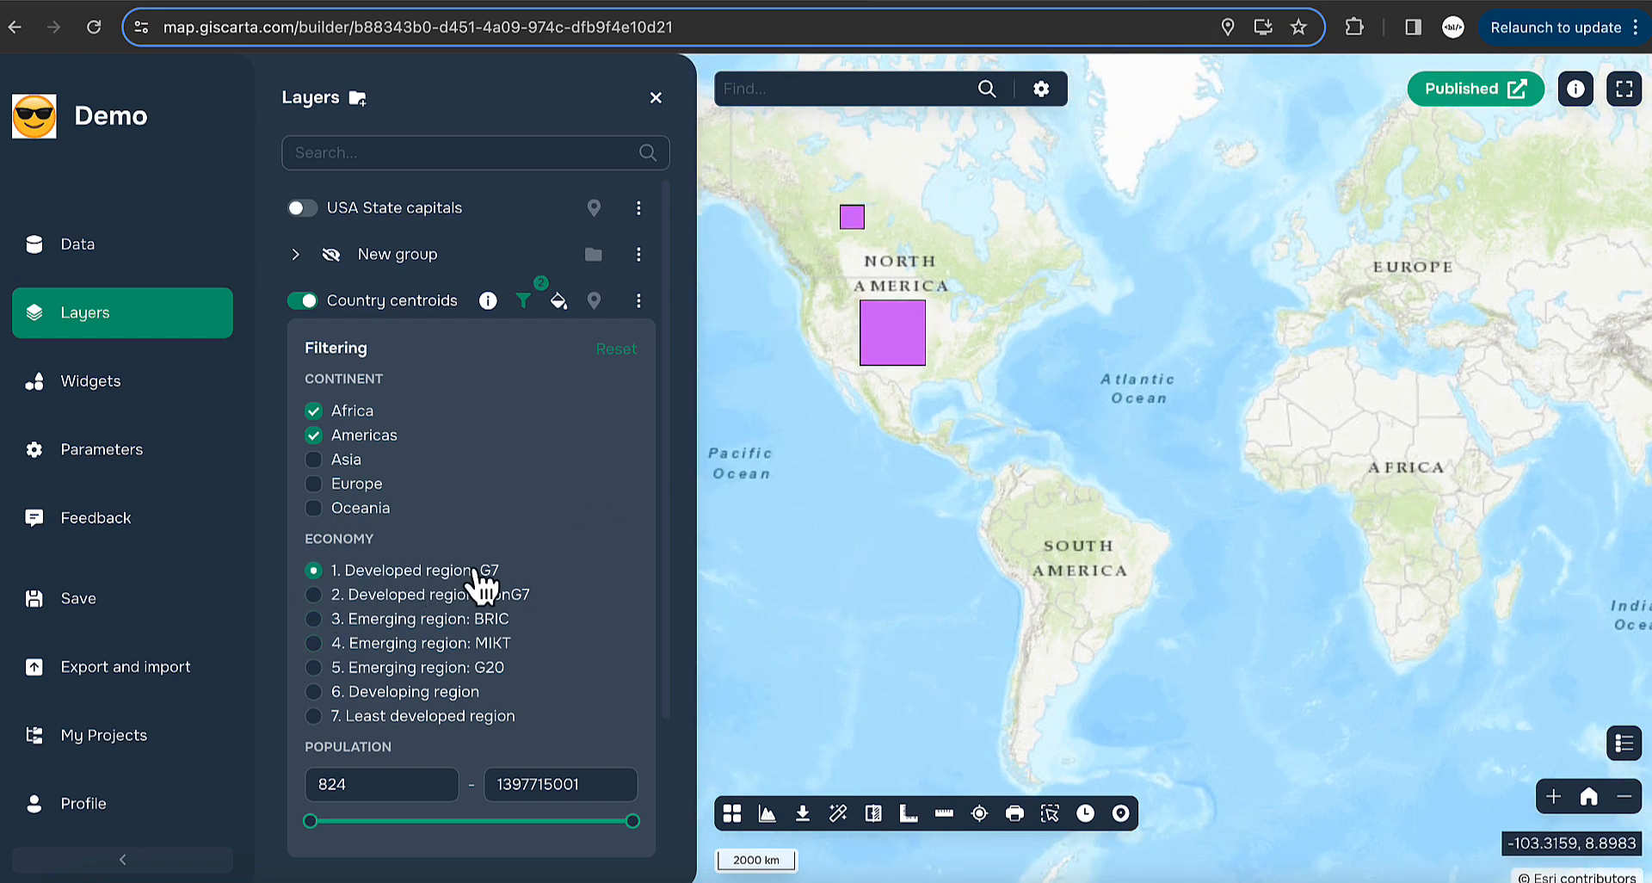
mouse_move(312, 822)
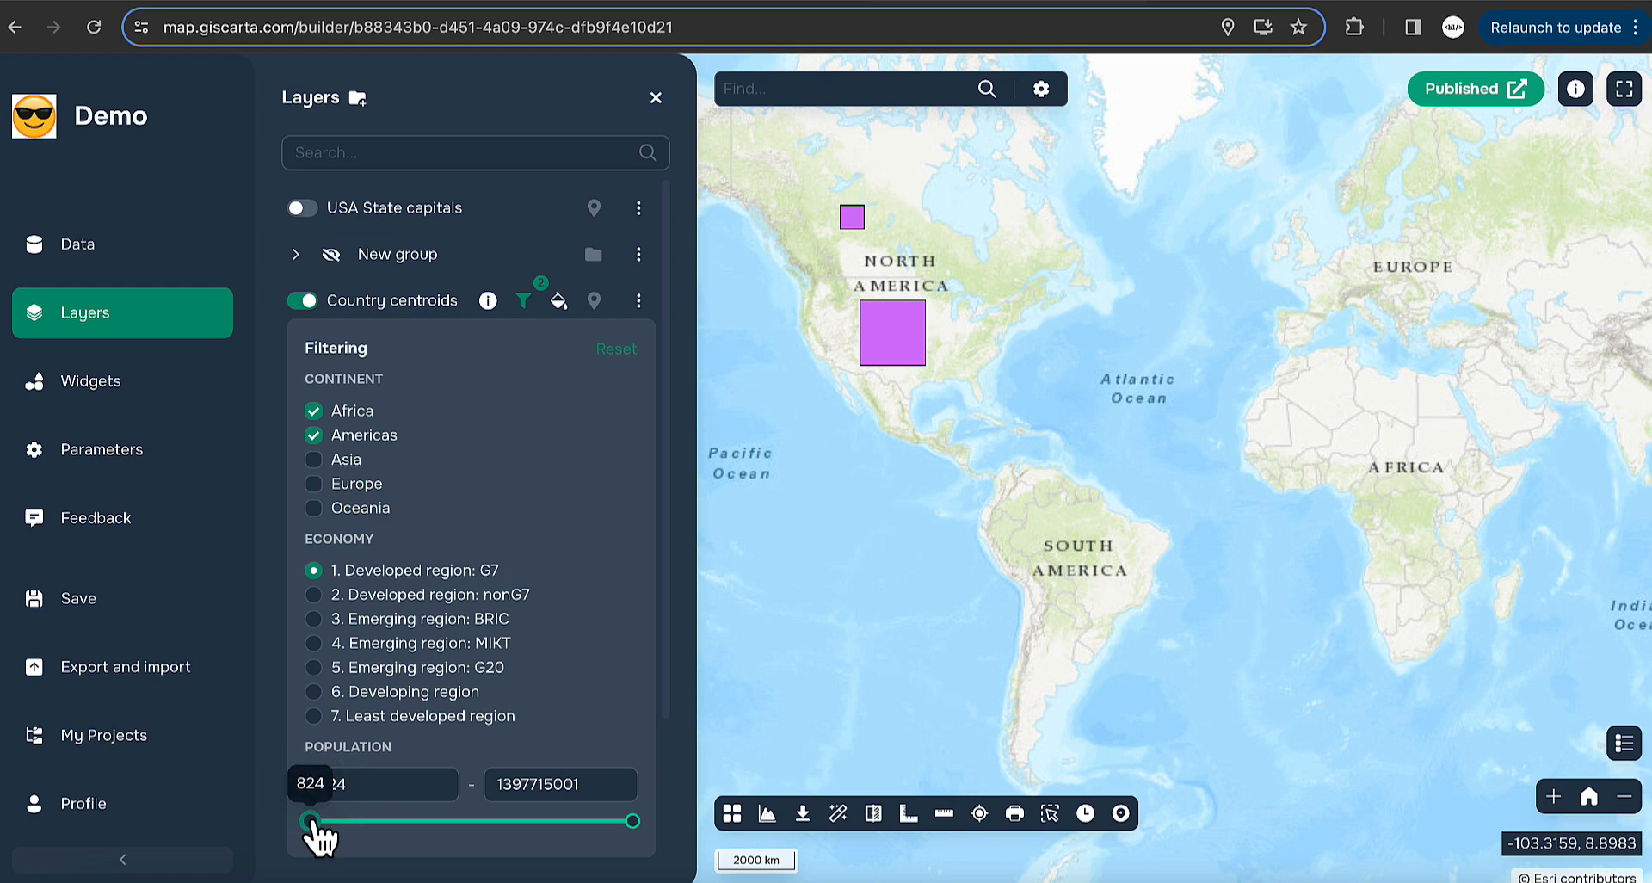
drag(311, 822, 354, 822)
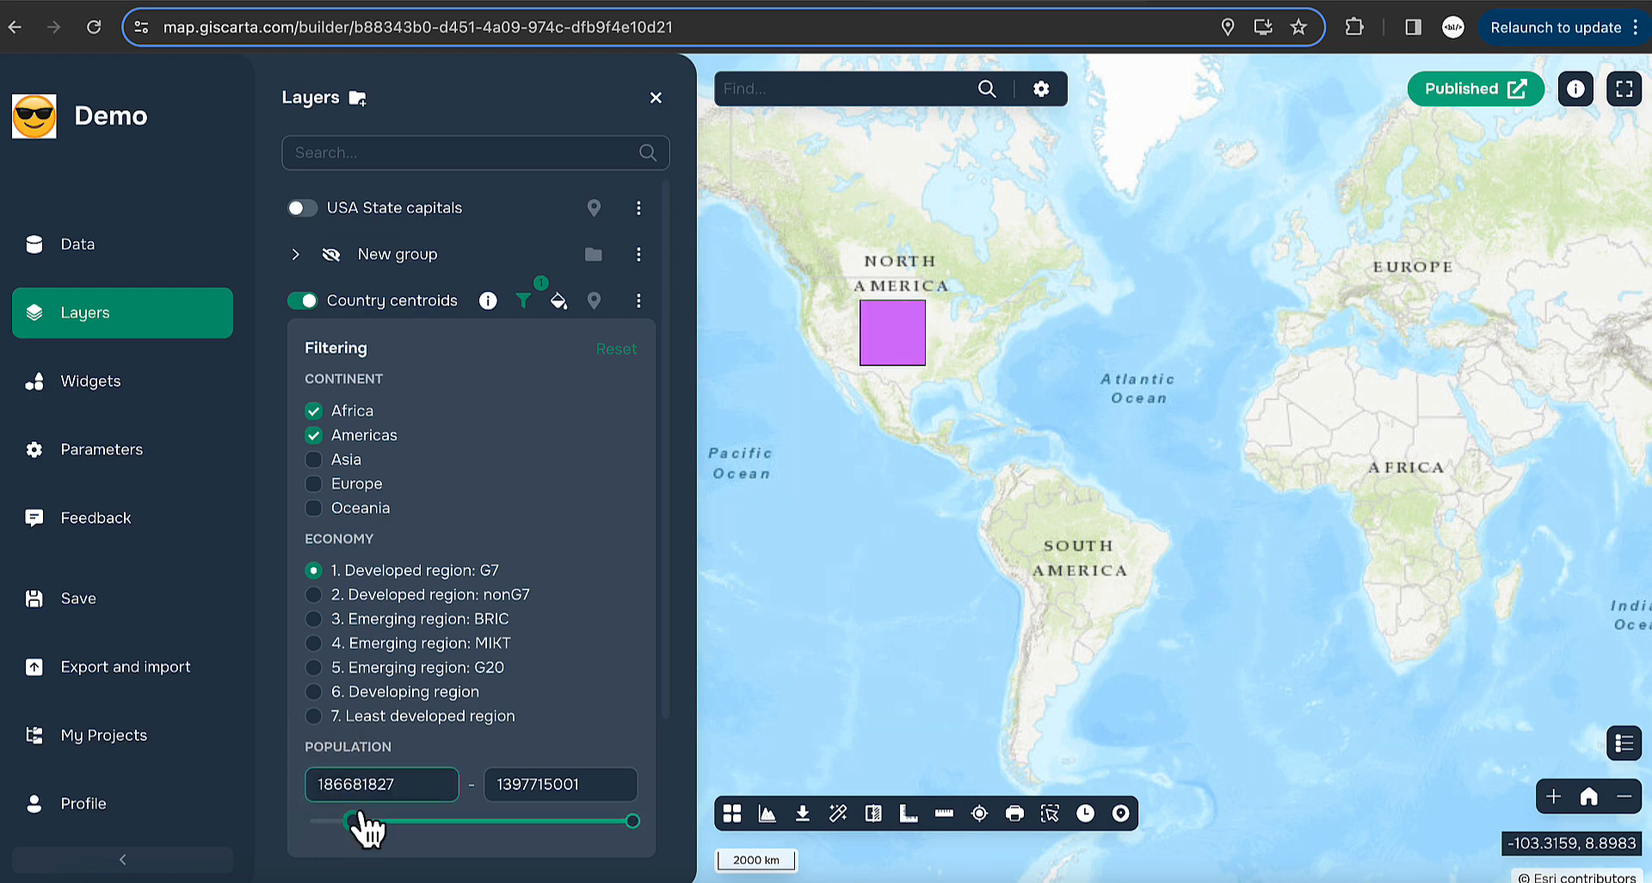
click(618, 351)
scroll(1251, 426, down, 2)
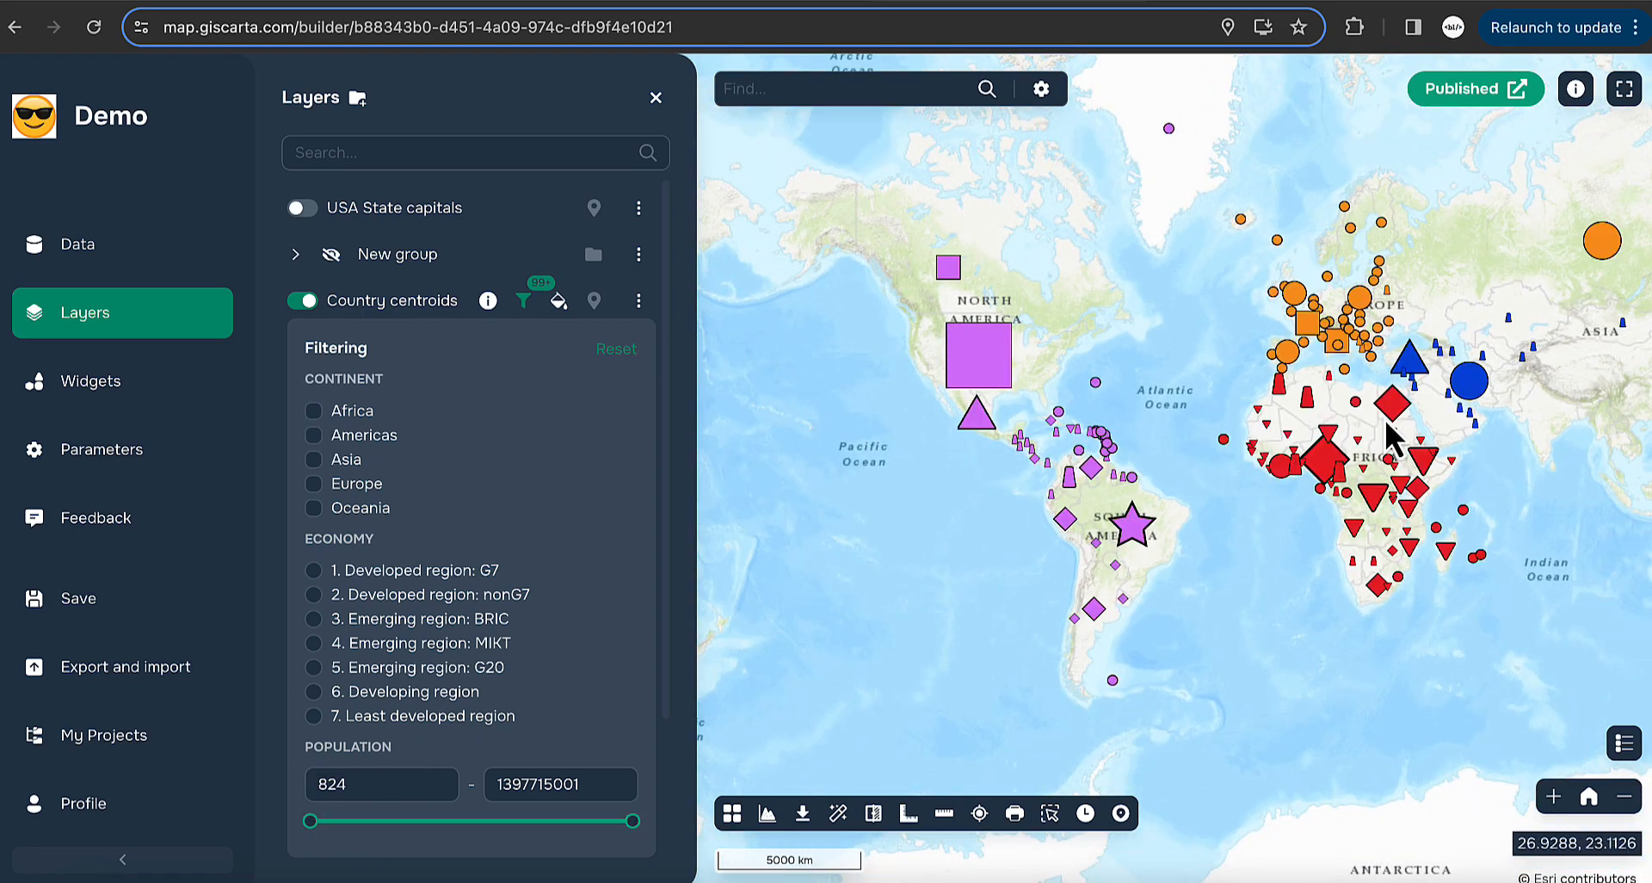
drag(1251, 426, 1093, 456)
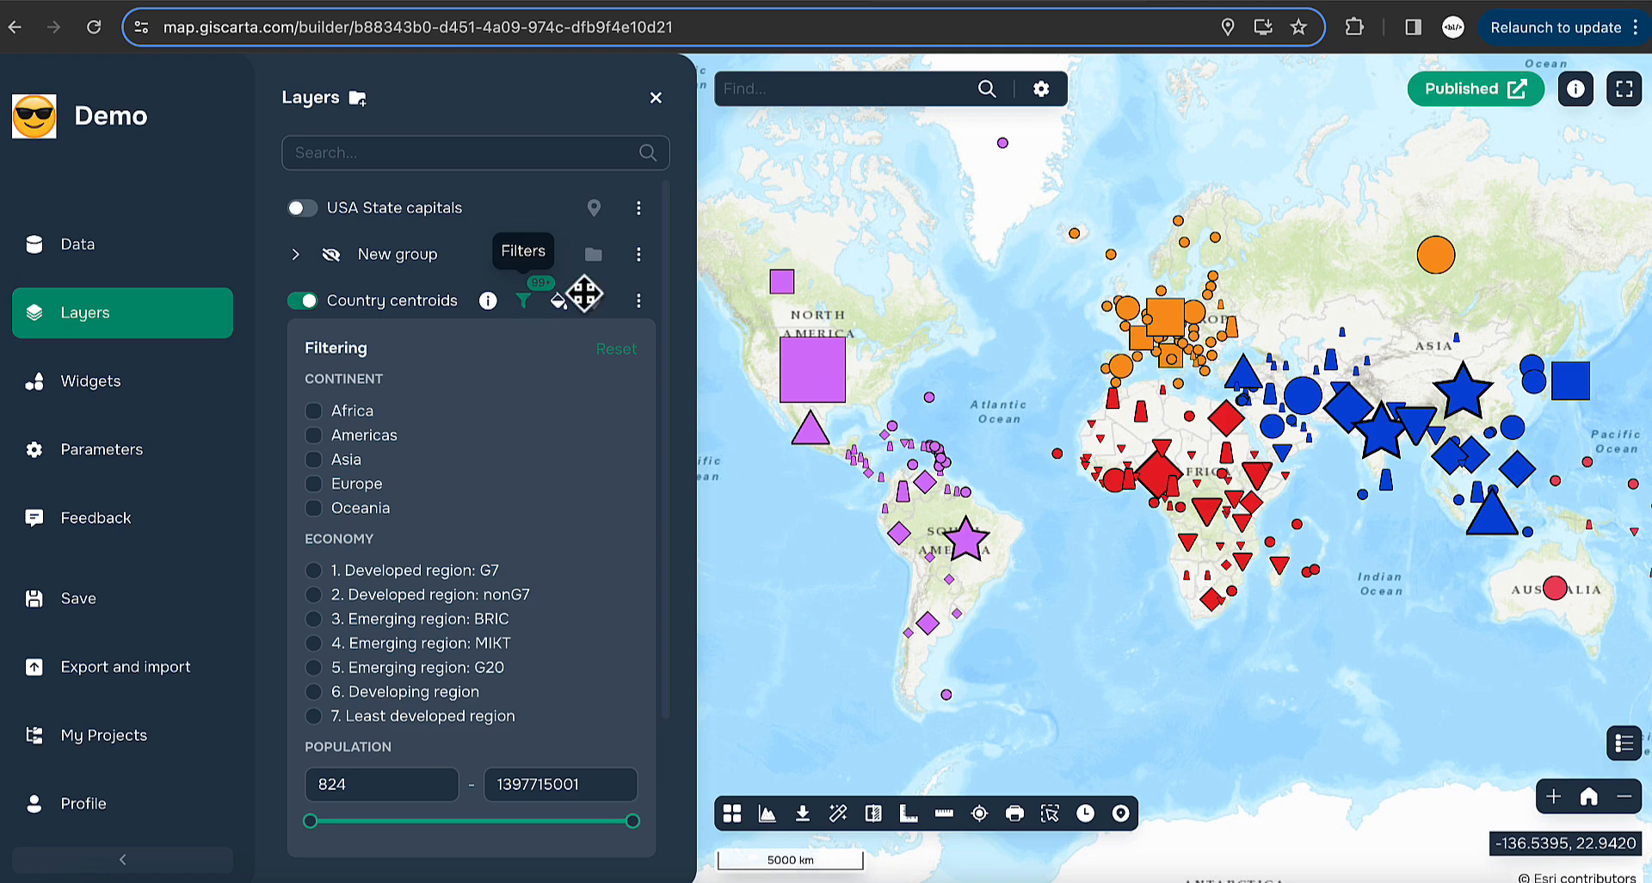
- Add a new filter attribute based on Status, with Checkboxes display mode
click(638, 300)
click(778, 313)
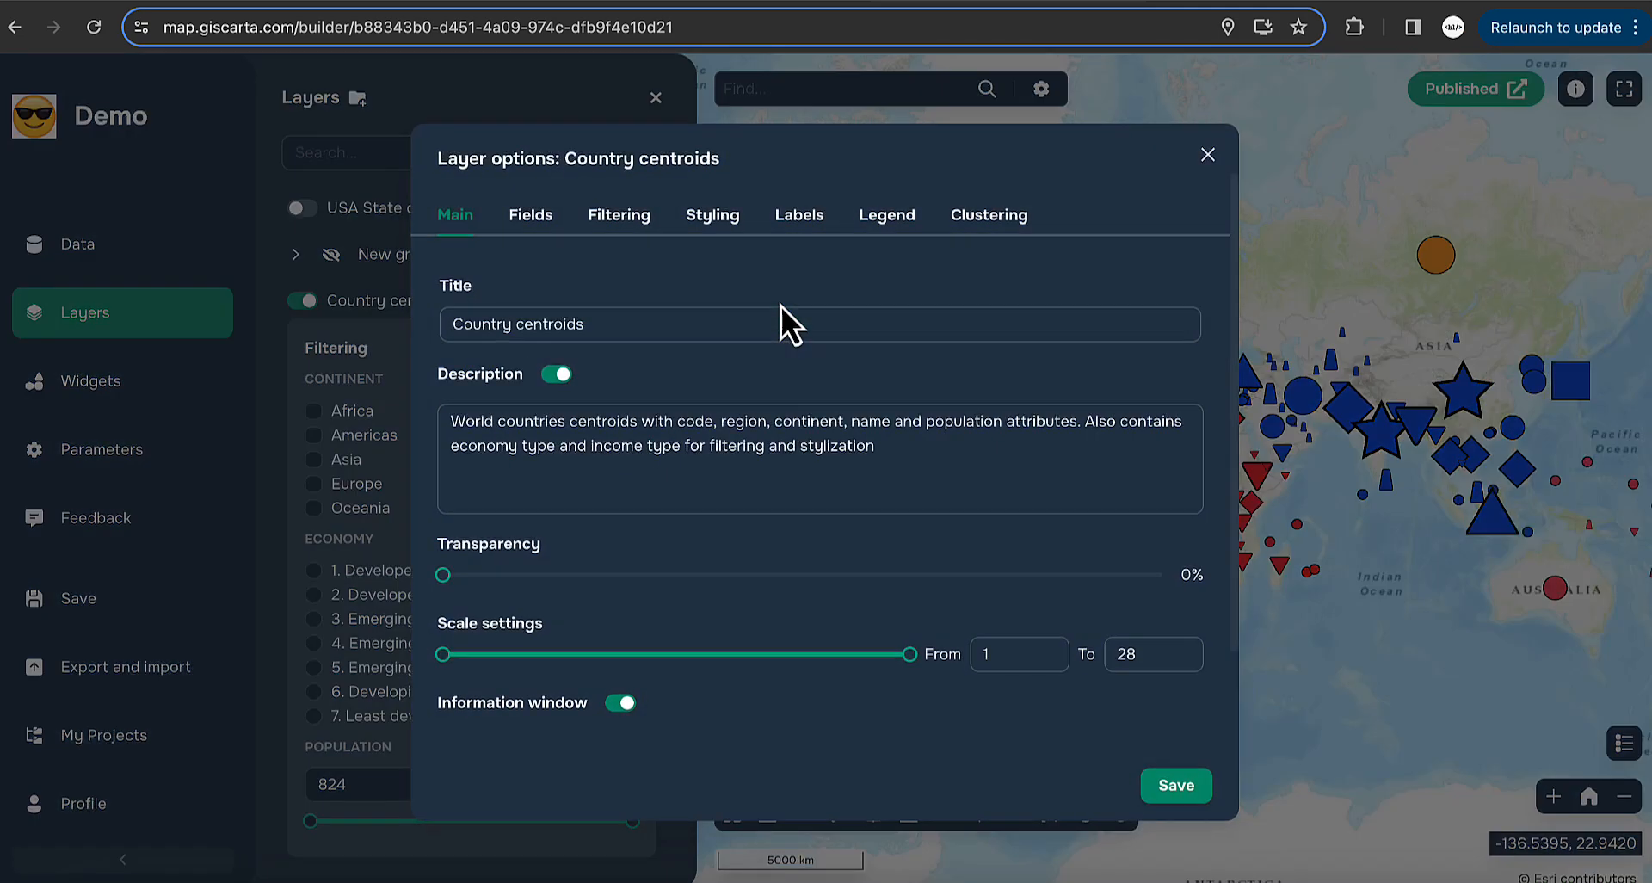
click(635, 226)
click(545, 477)
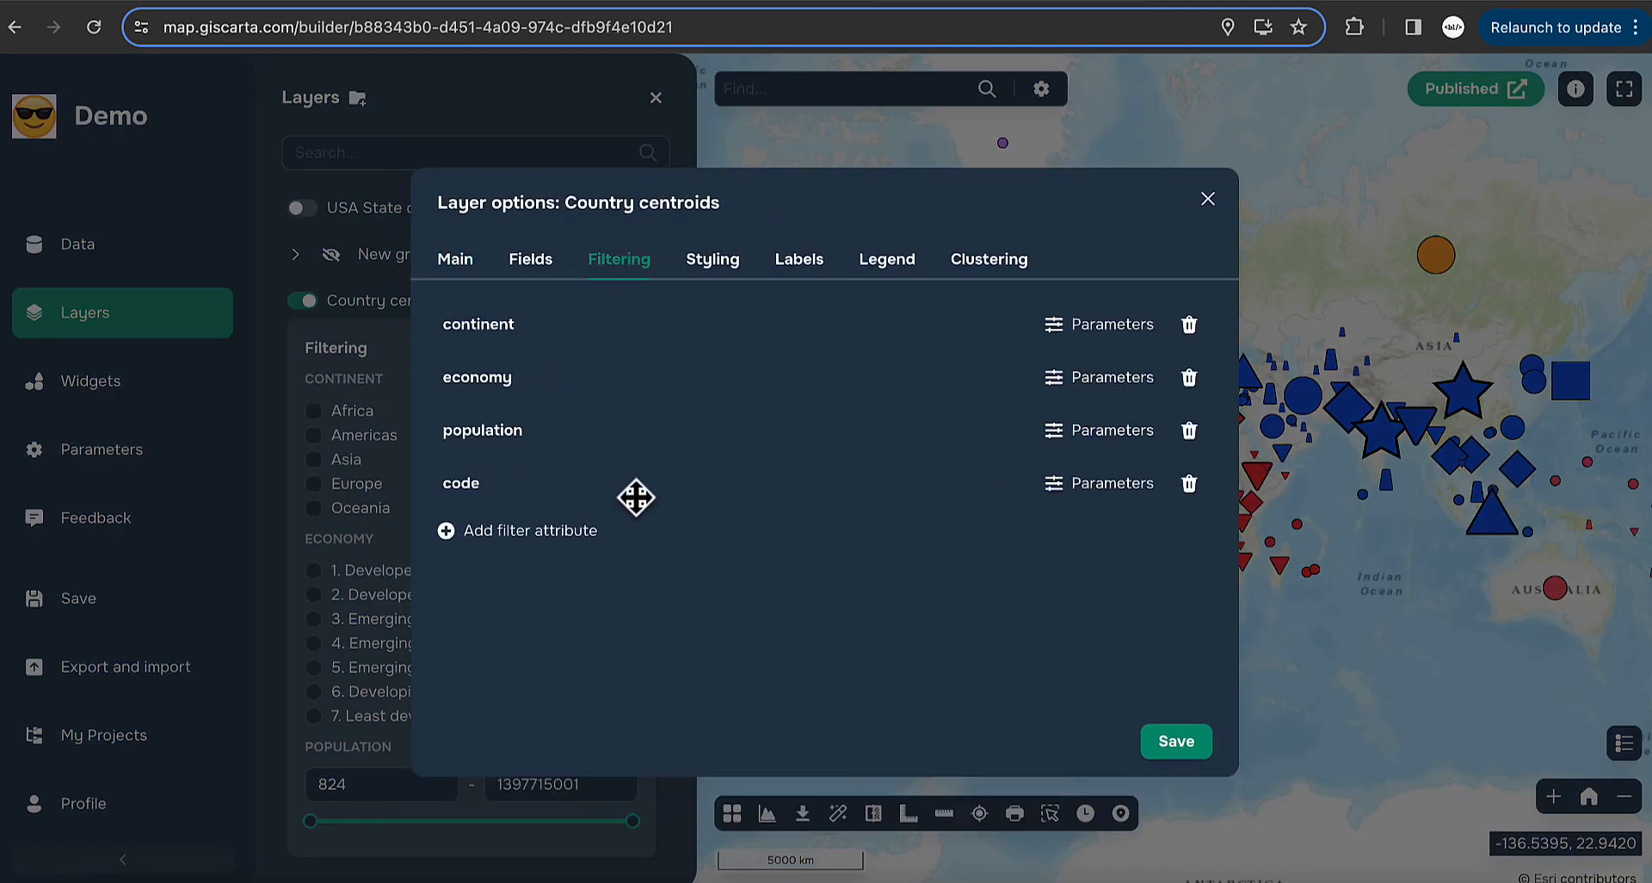
click(1055, 483)
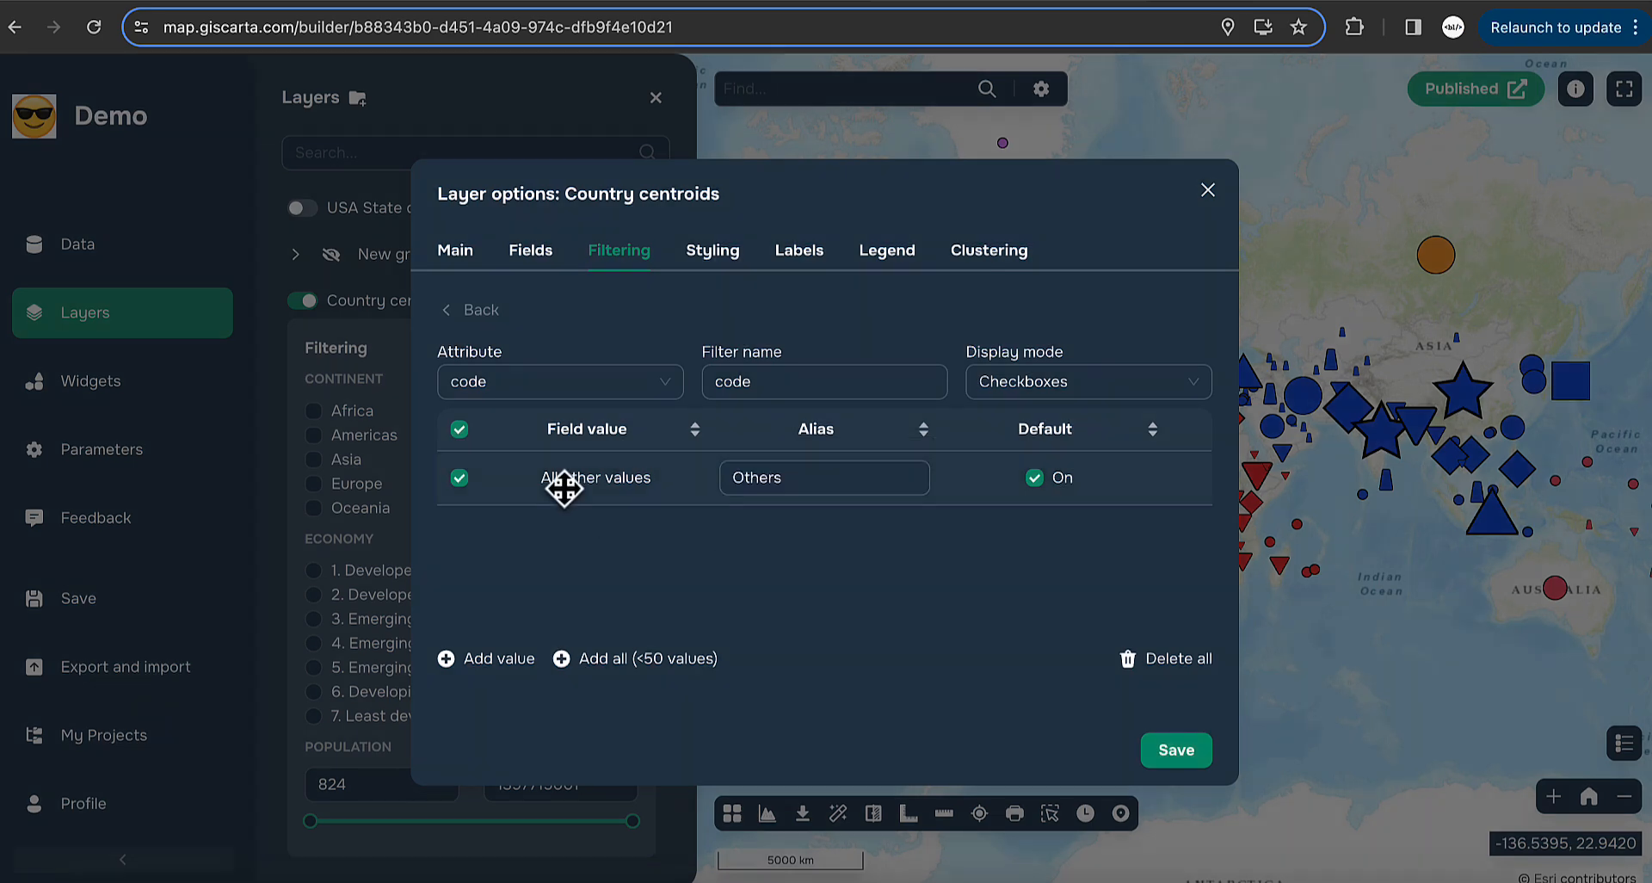
click(663, 380)
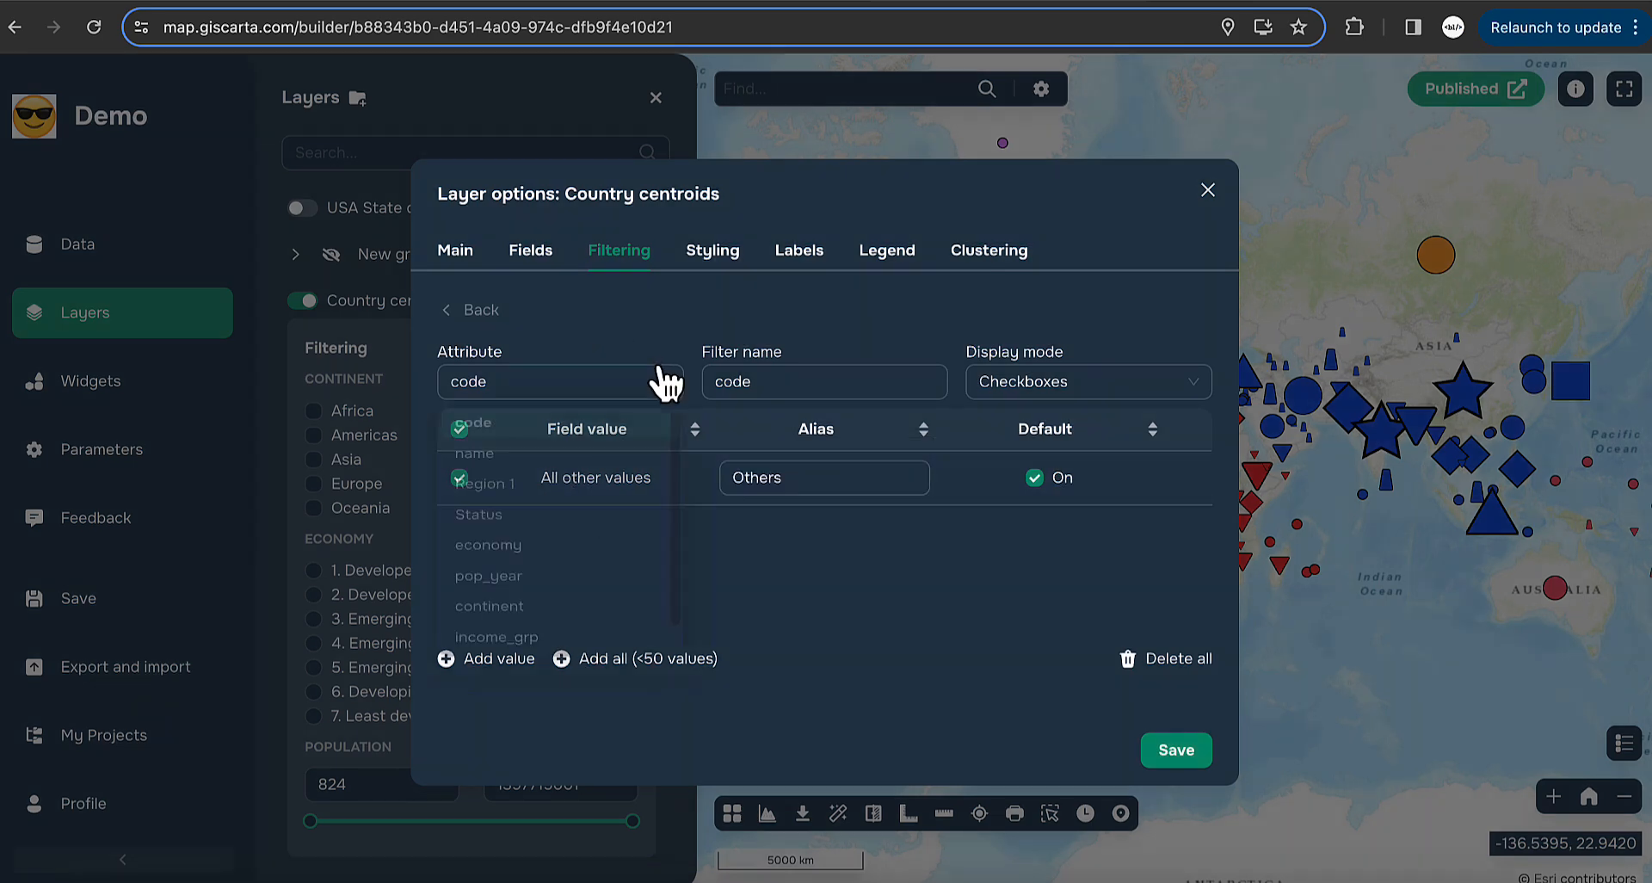
scroll(510, 603, down, 1)
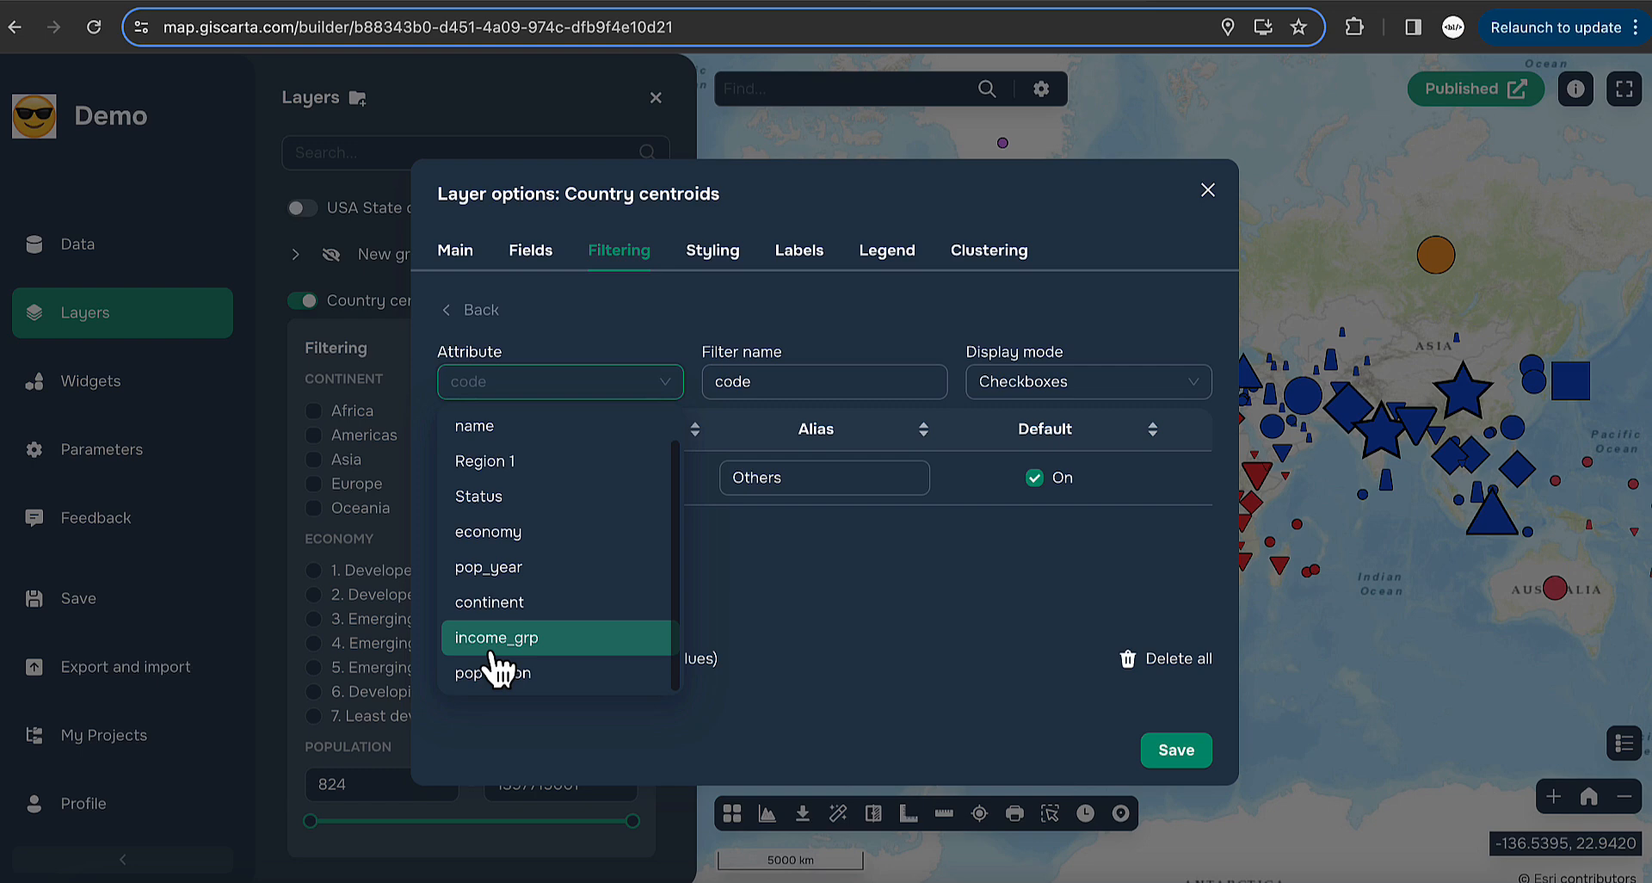
click(507, 496)
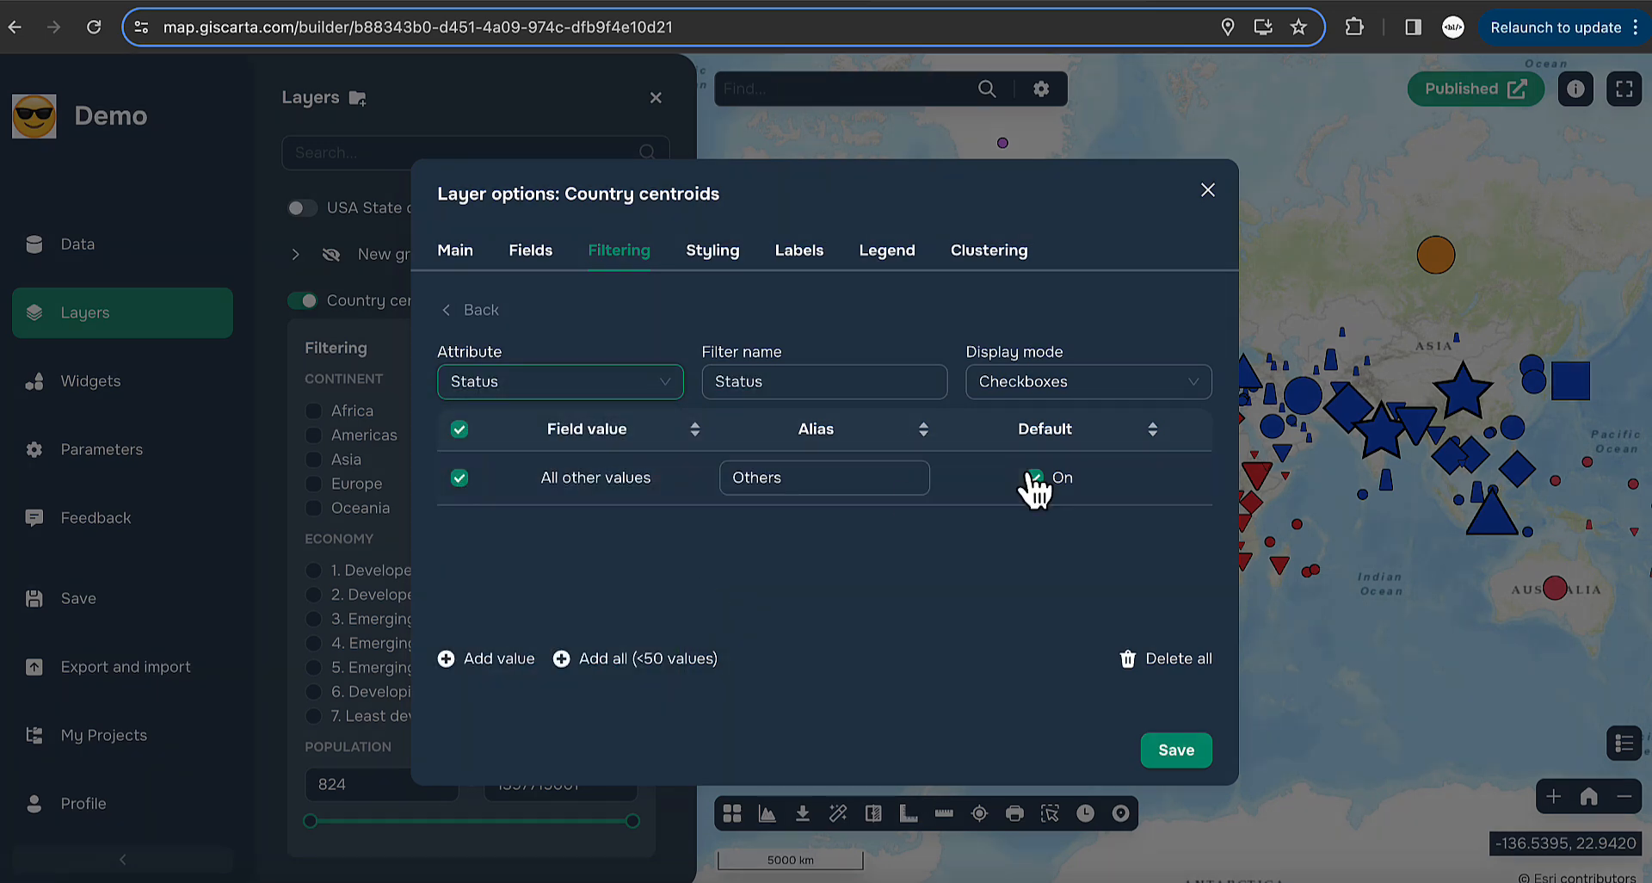
click(1164, 389)
click(1078, 439)
- Rename the filter 'Status 1', add all Status values, and delete the blank value
click(803, 381)
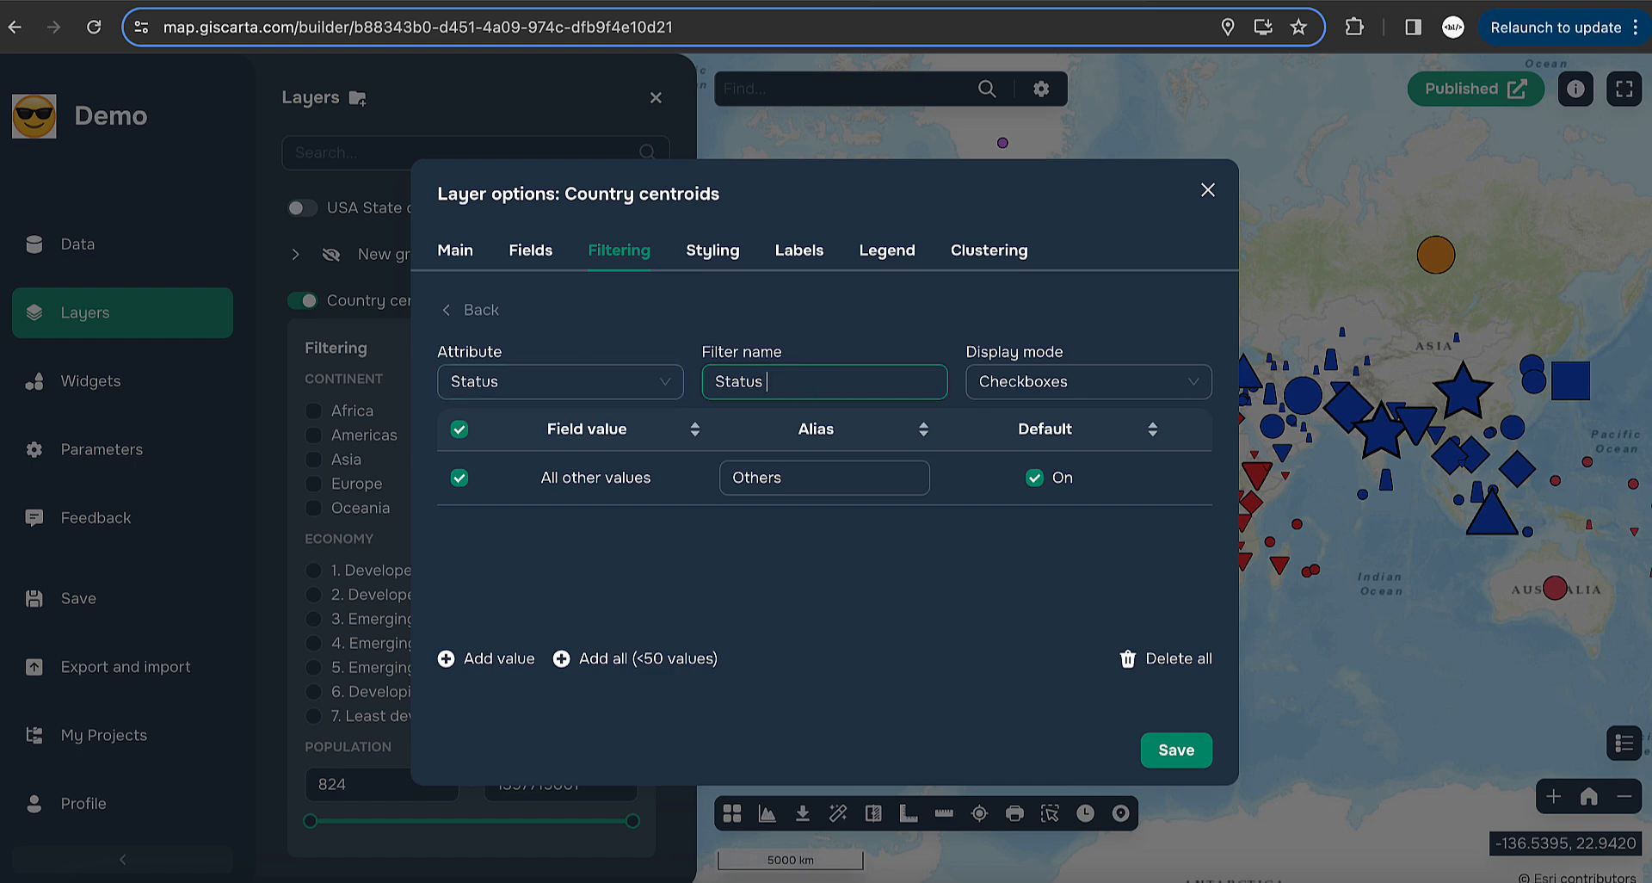
text(1)
click(608, 660)
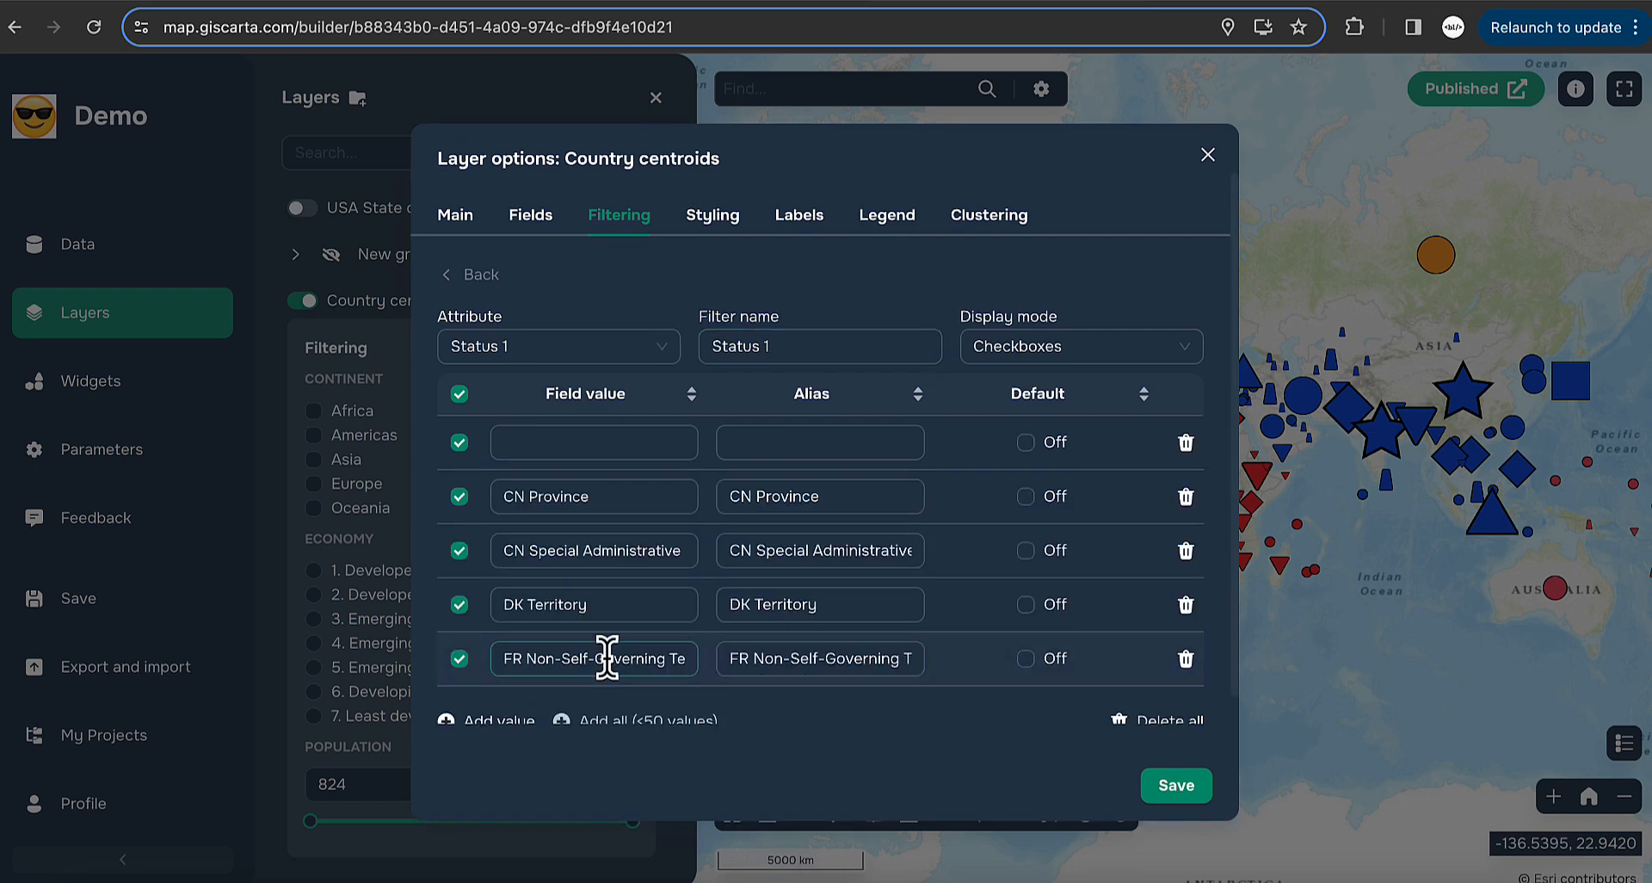
scroll(1014, 516, down, 5)
scroll(1014, 515, down, 3)
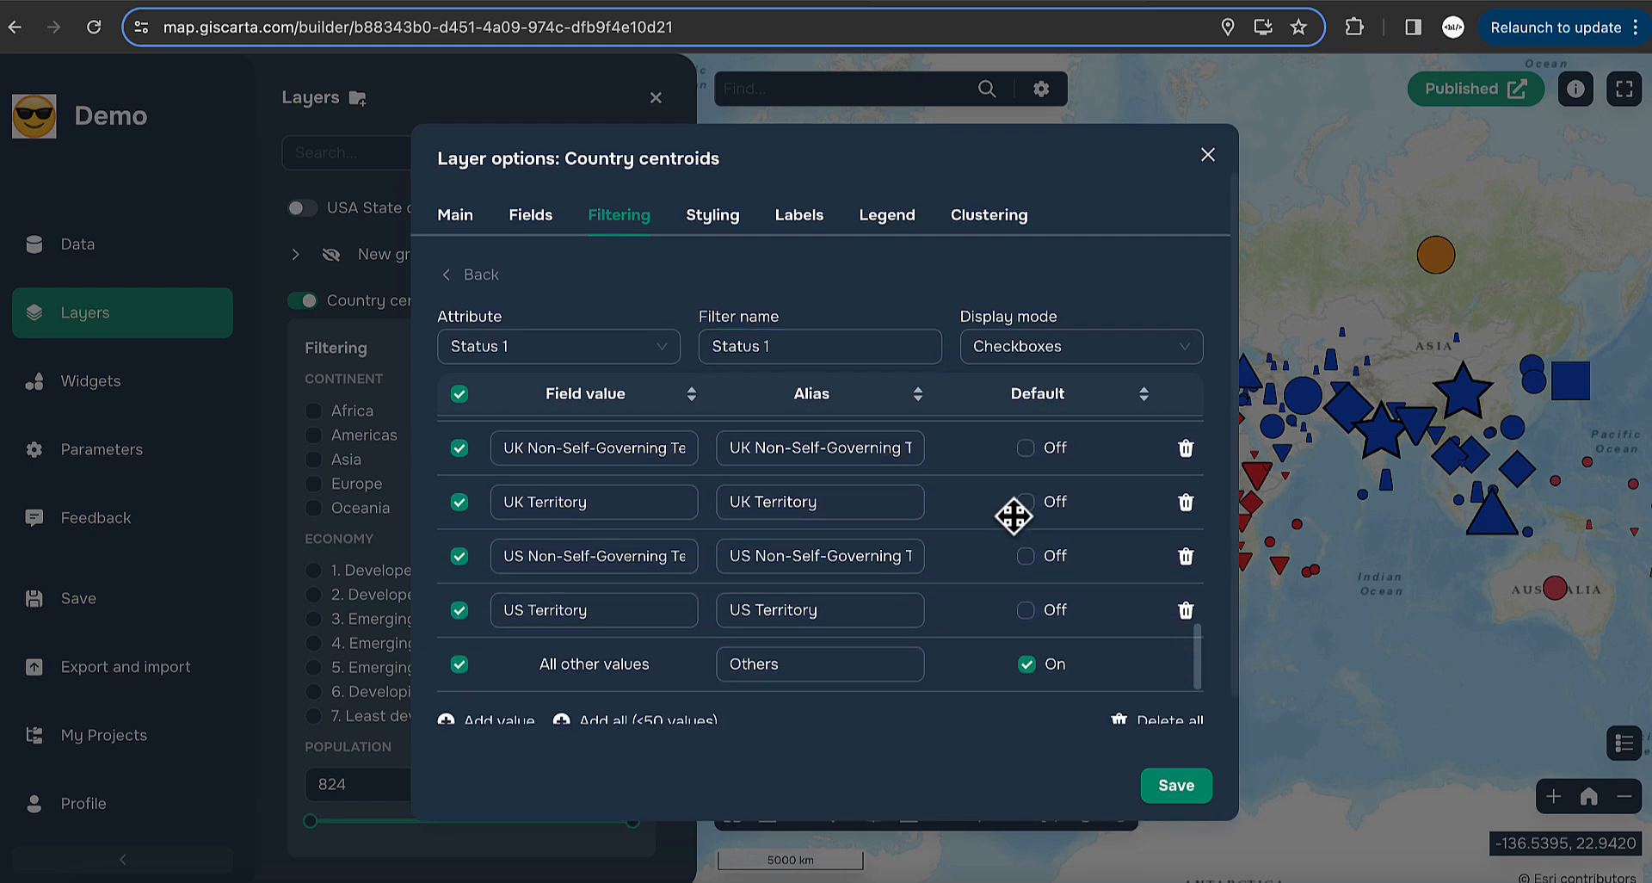
scroll(1013, 516, up, 8)
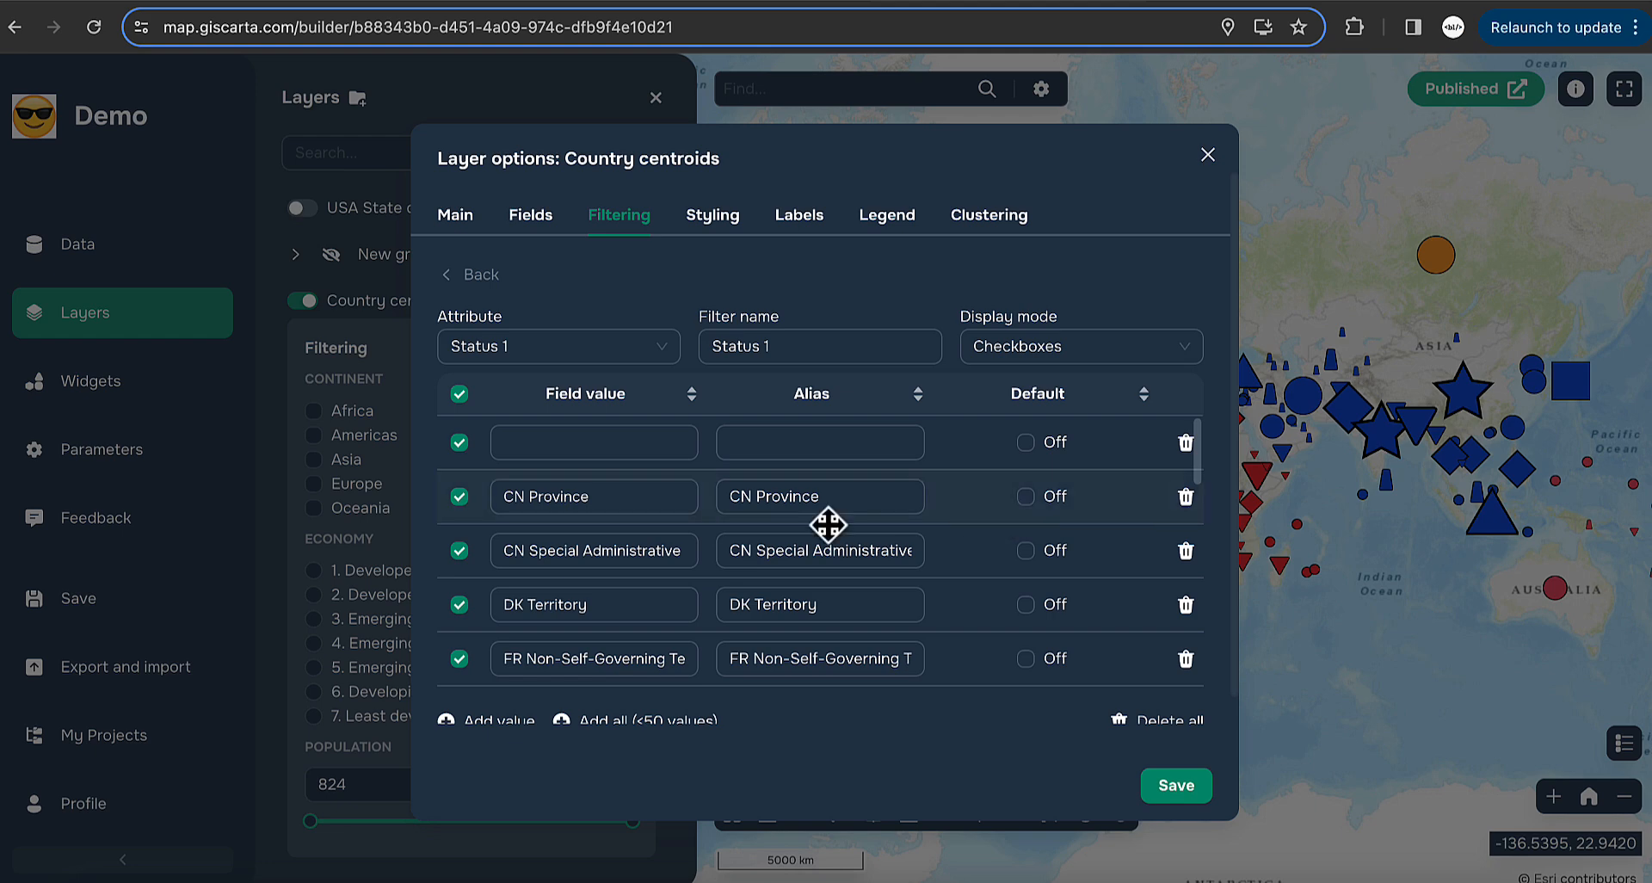
click(584, 432)
click(874, 450)
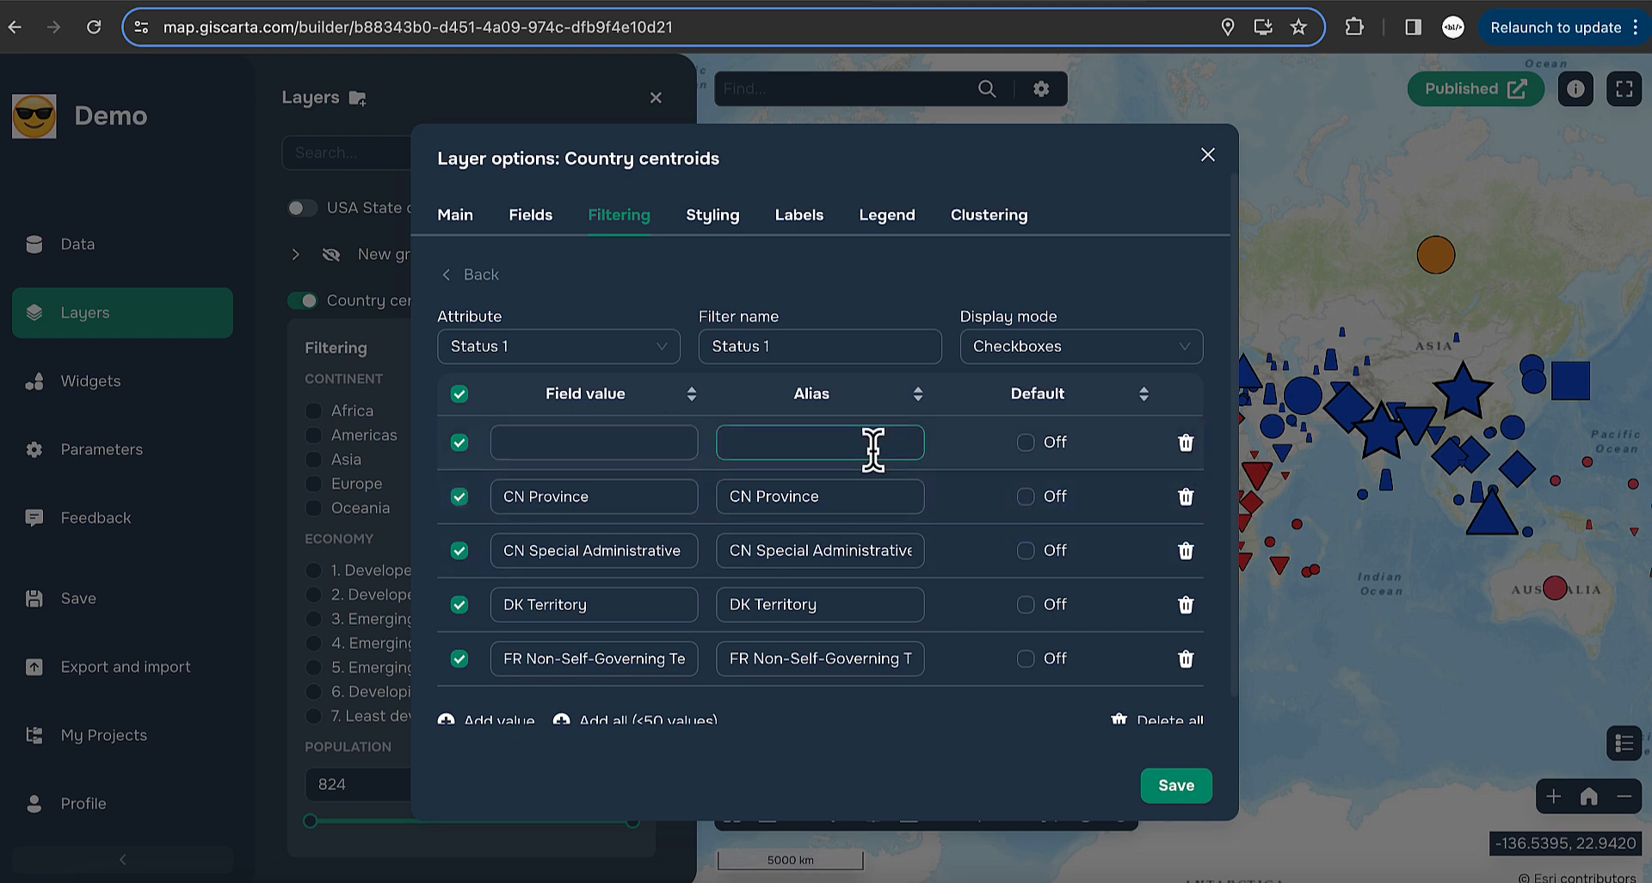
click(1186, 442)
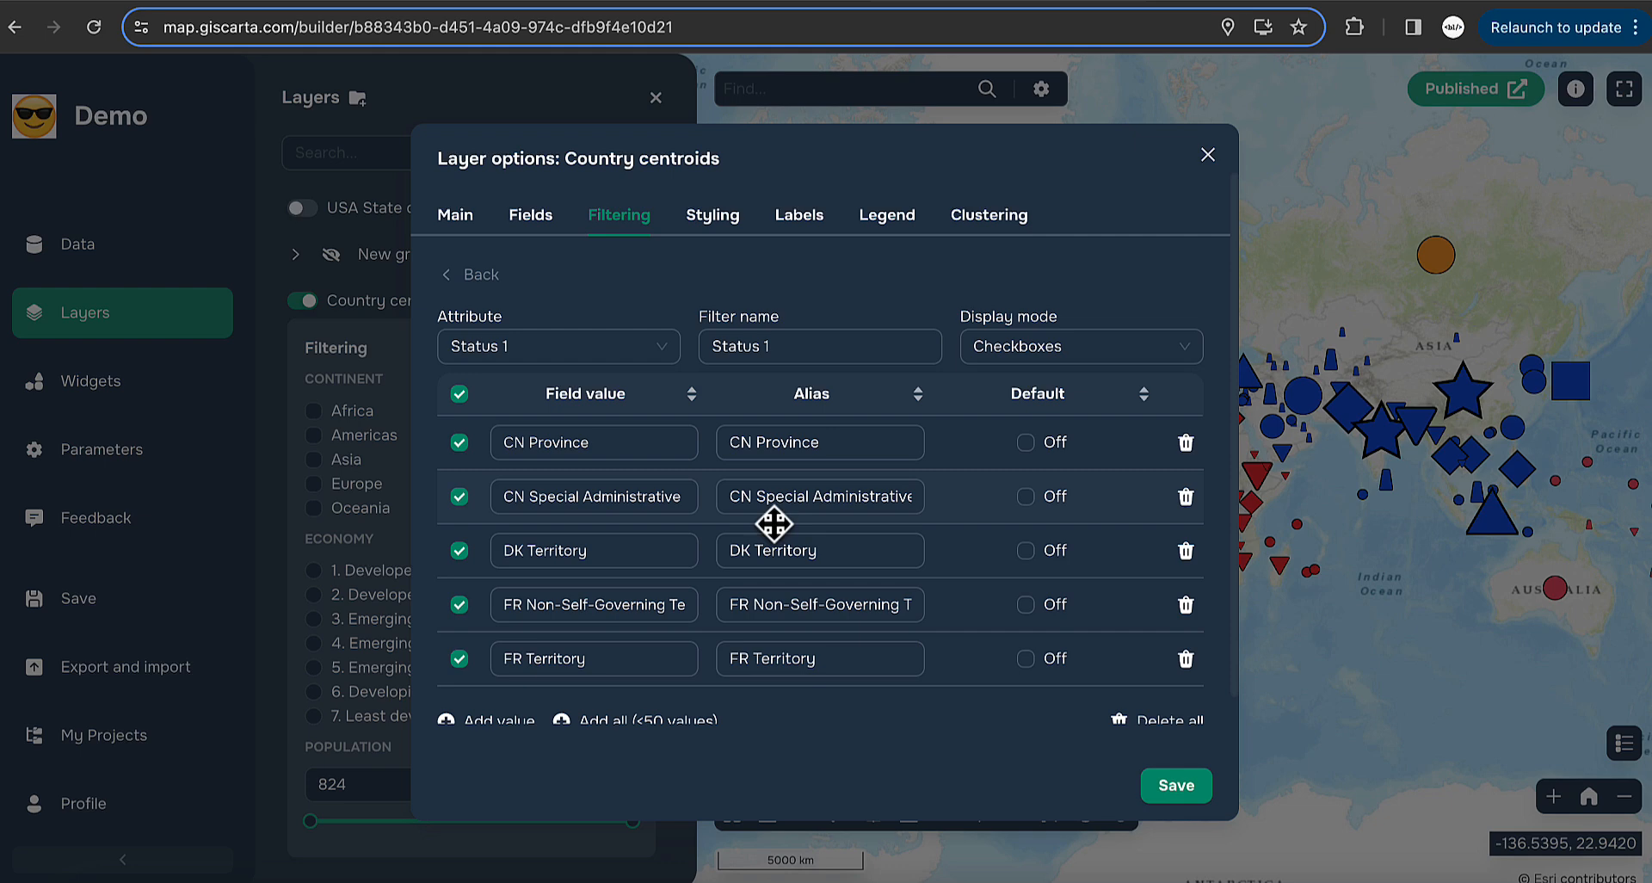
- Review the Status values list and edit the NZ Territory alias
scroll(774, 524, down, 2)
scroll(775, 525, up, 2)
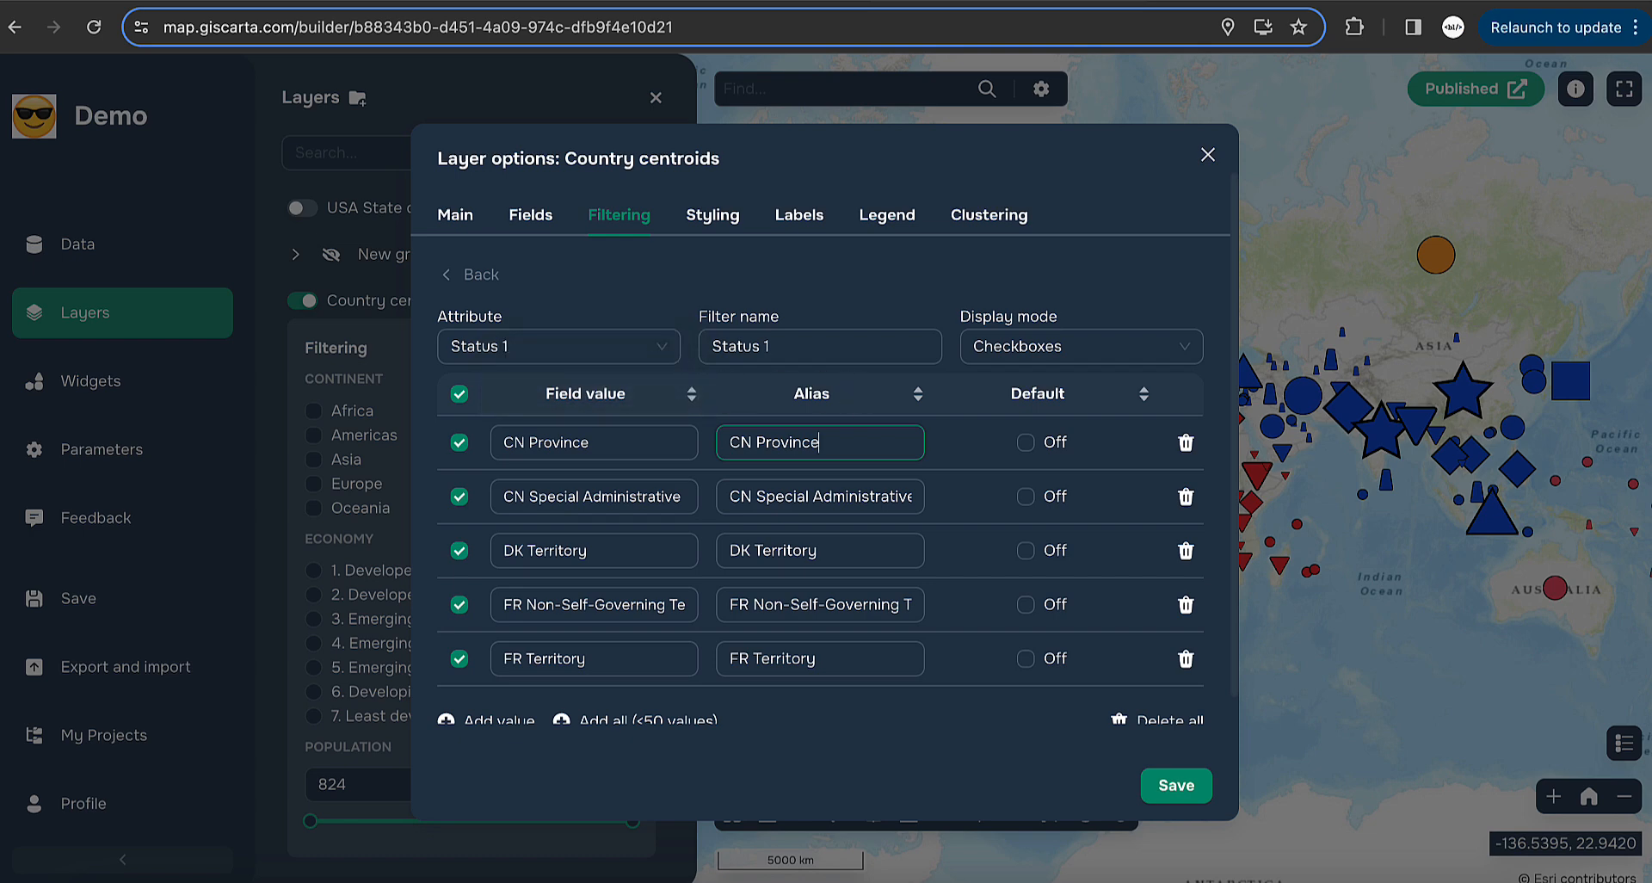
text(1)
scroll(826, 525, down, 5)
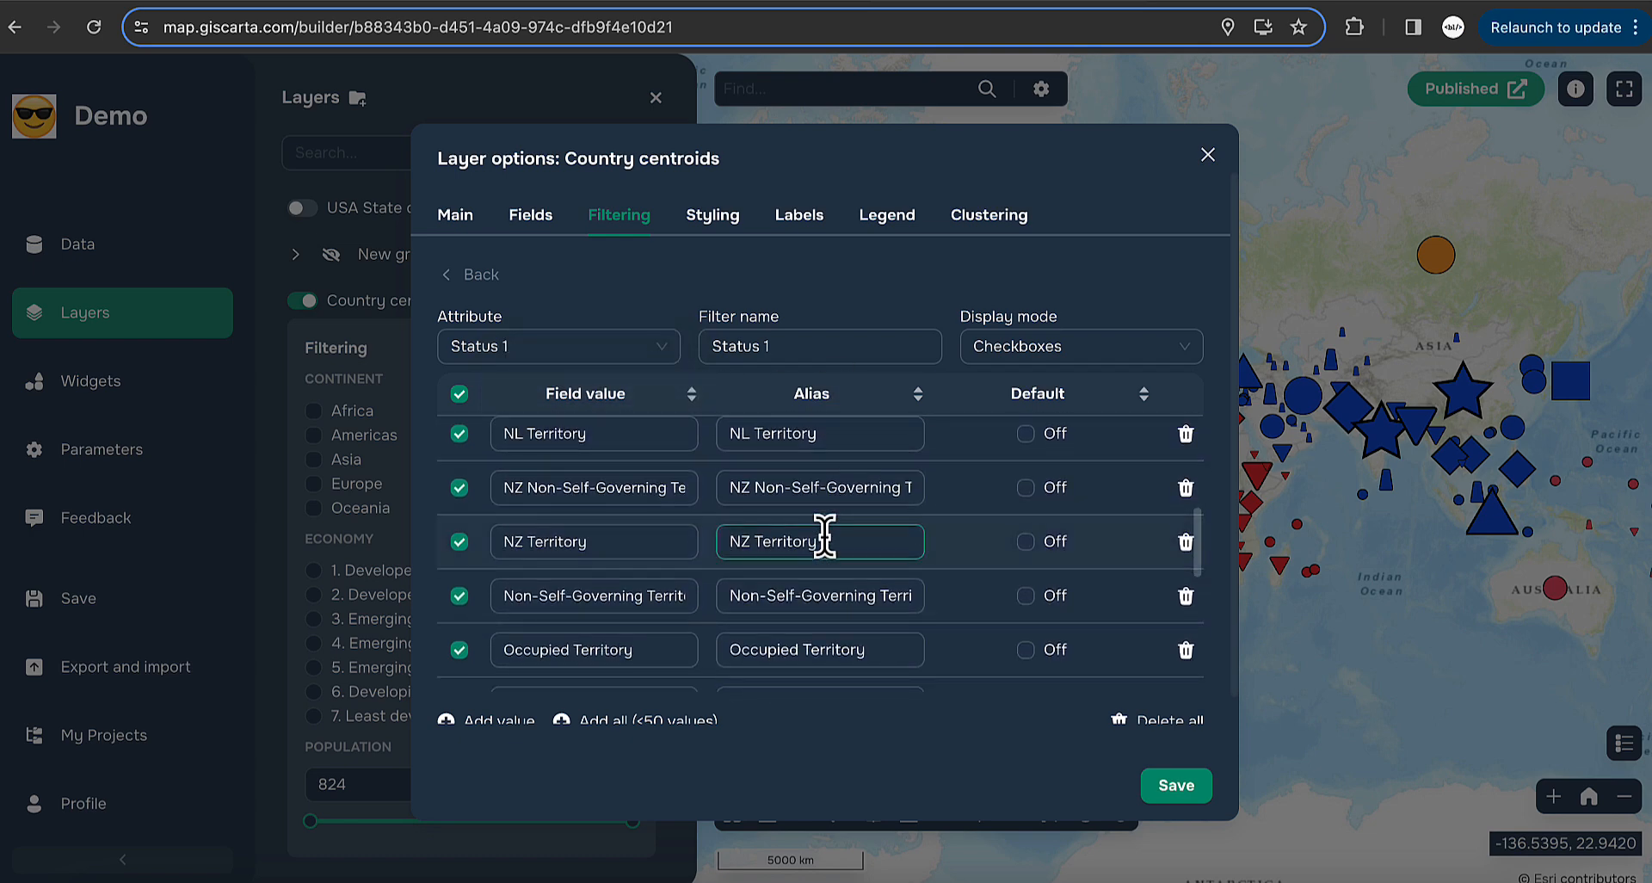
click(824, 540)
scroll(824, 540, down, 10)
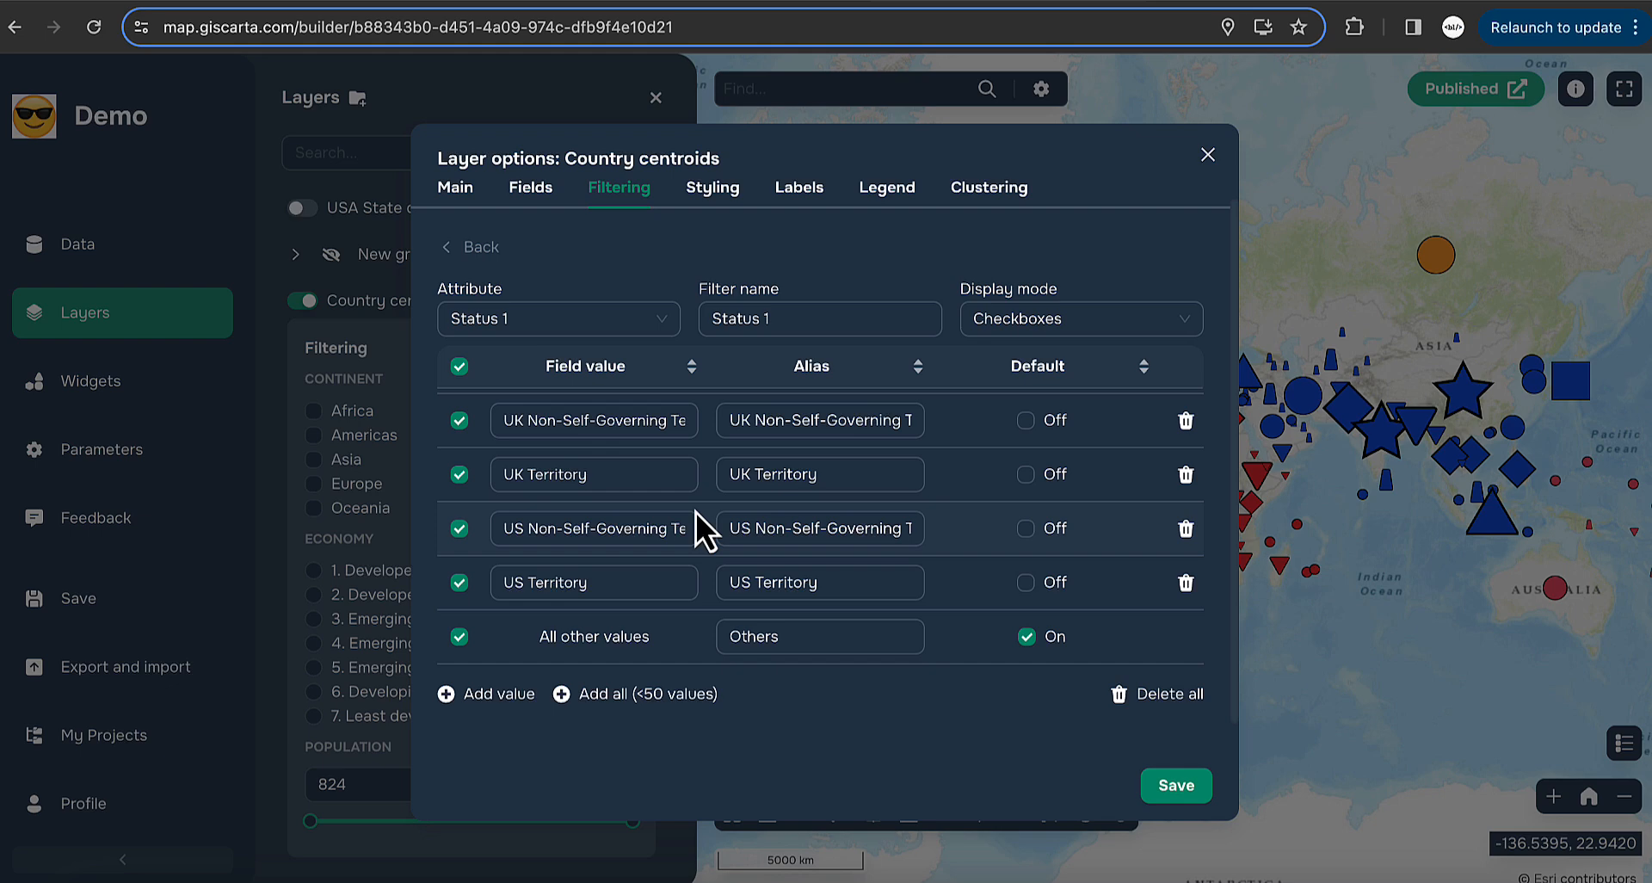
- Untick All other values, save the Status 1 filter, and scroll its list in the Layers panel
click(463, 640)
click(1176, 785)
scroll(435, 615, down, 1)
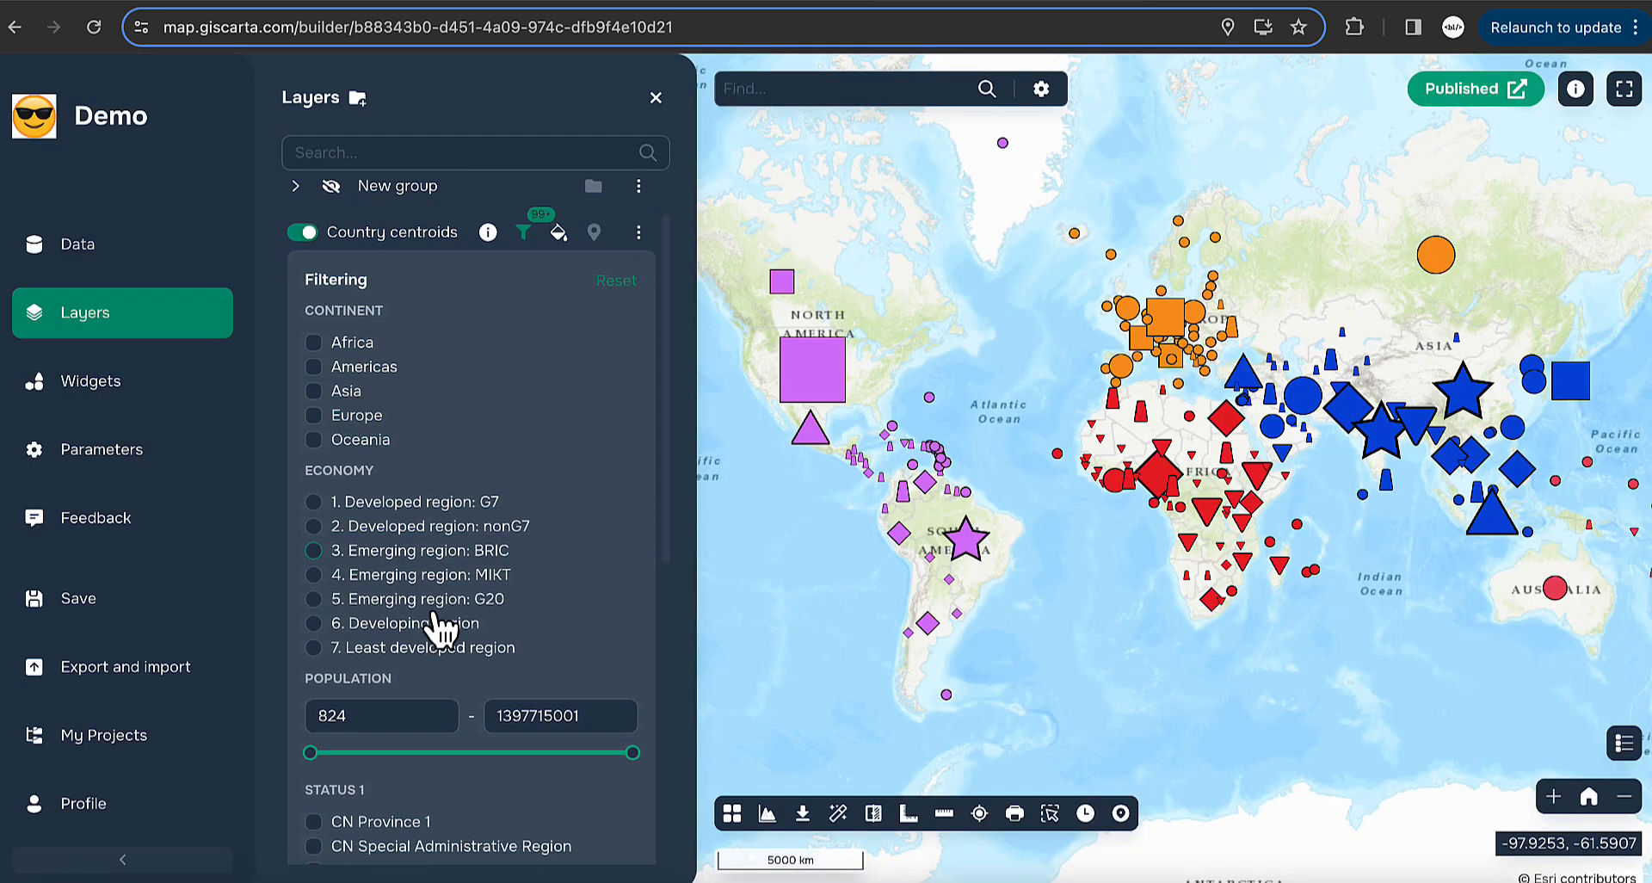
scroll(439, 628, down, 7)
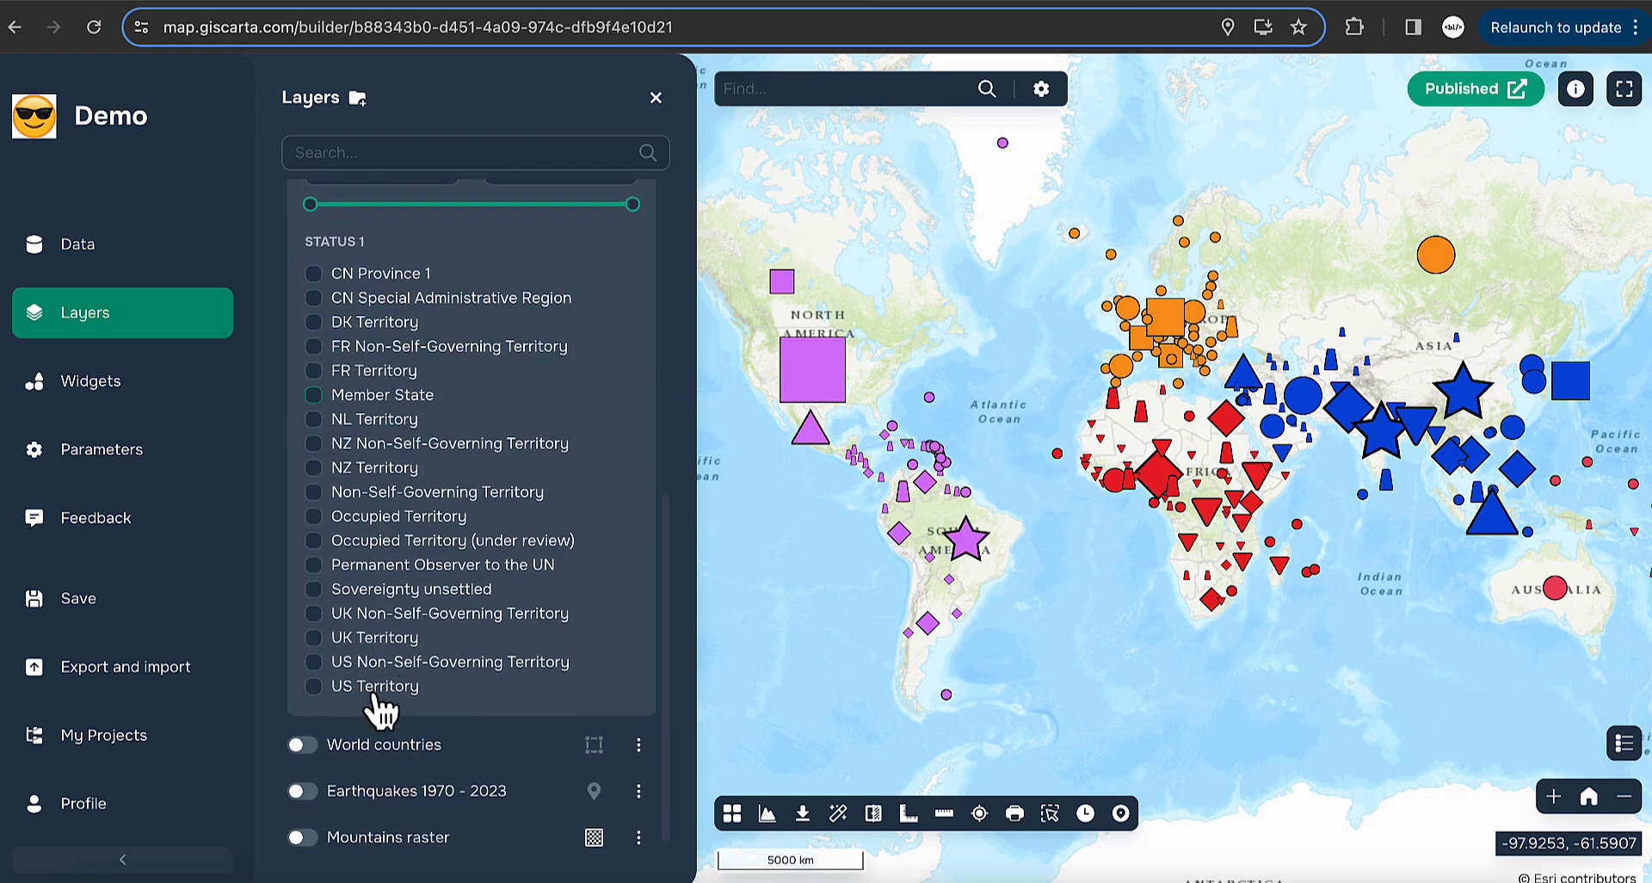
scroll(380, 709, up, 2)
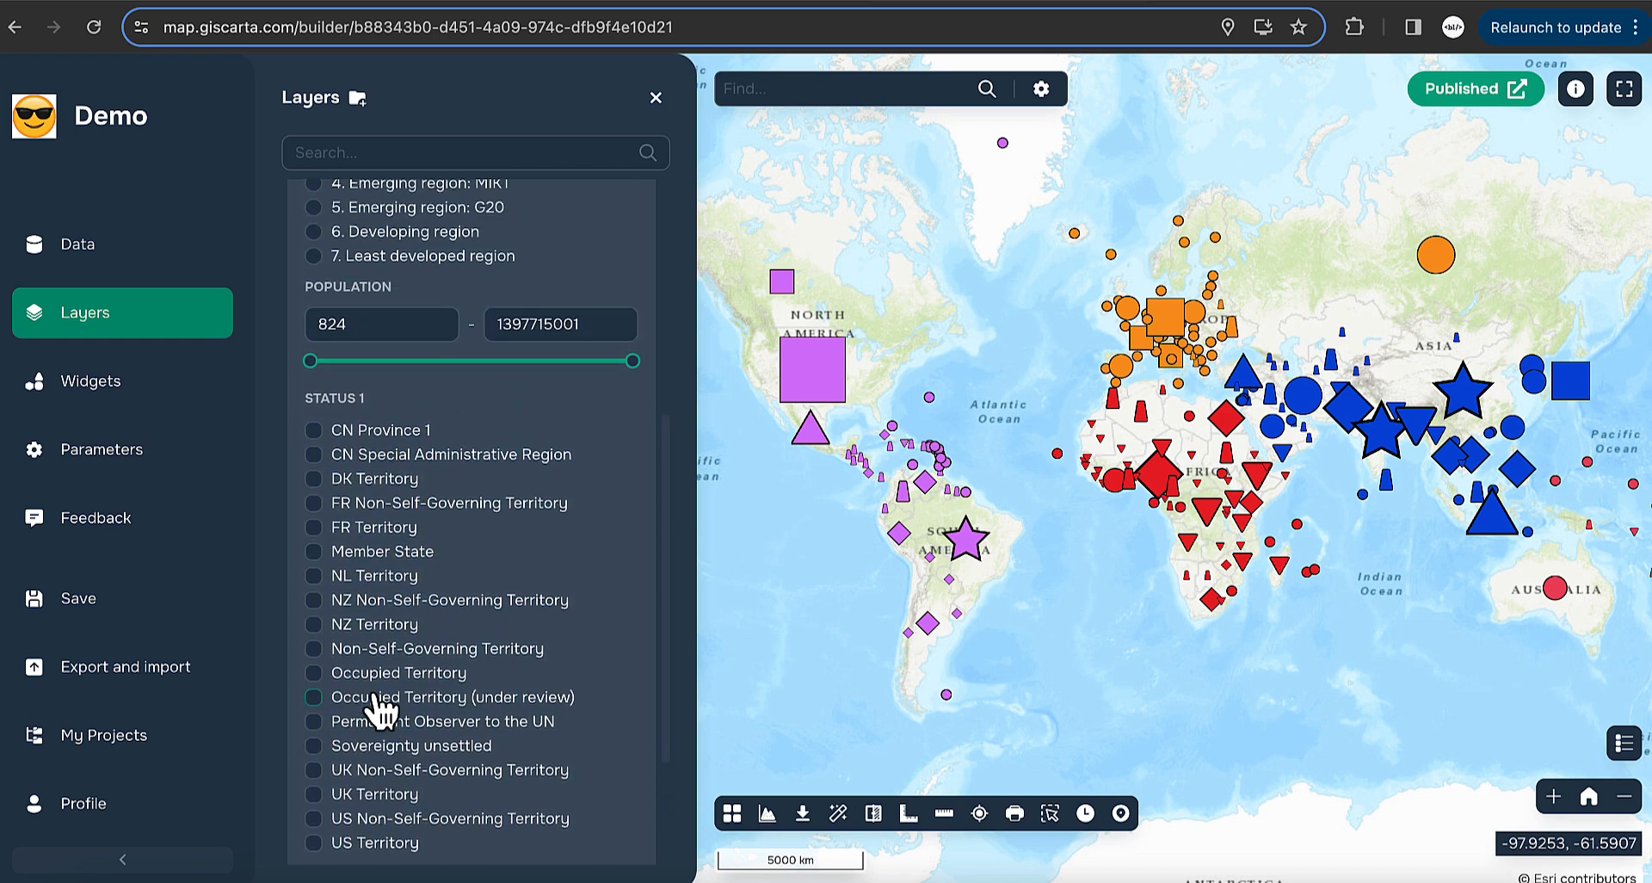
scroll(393, 646, up, 5)
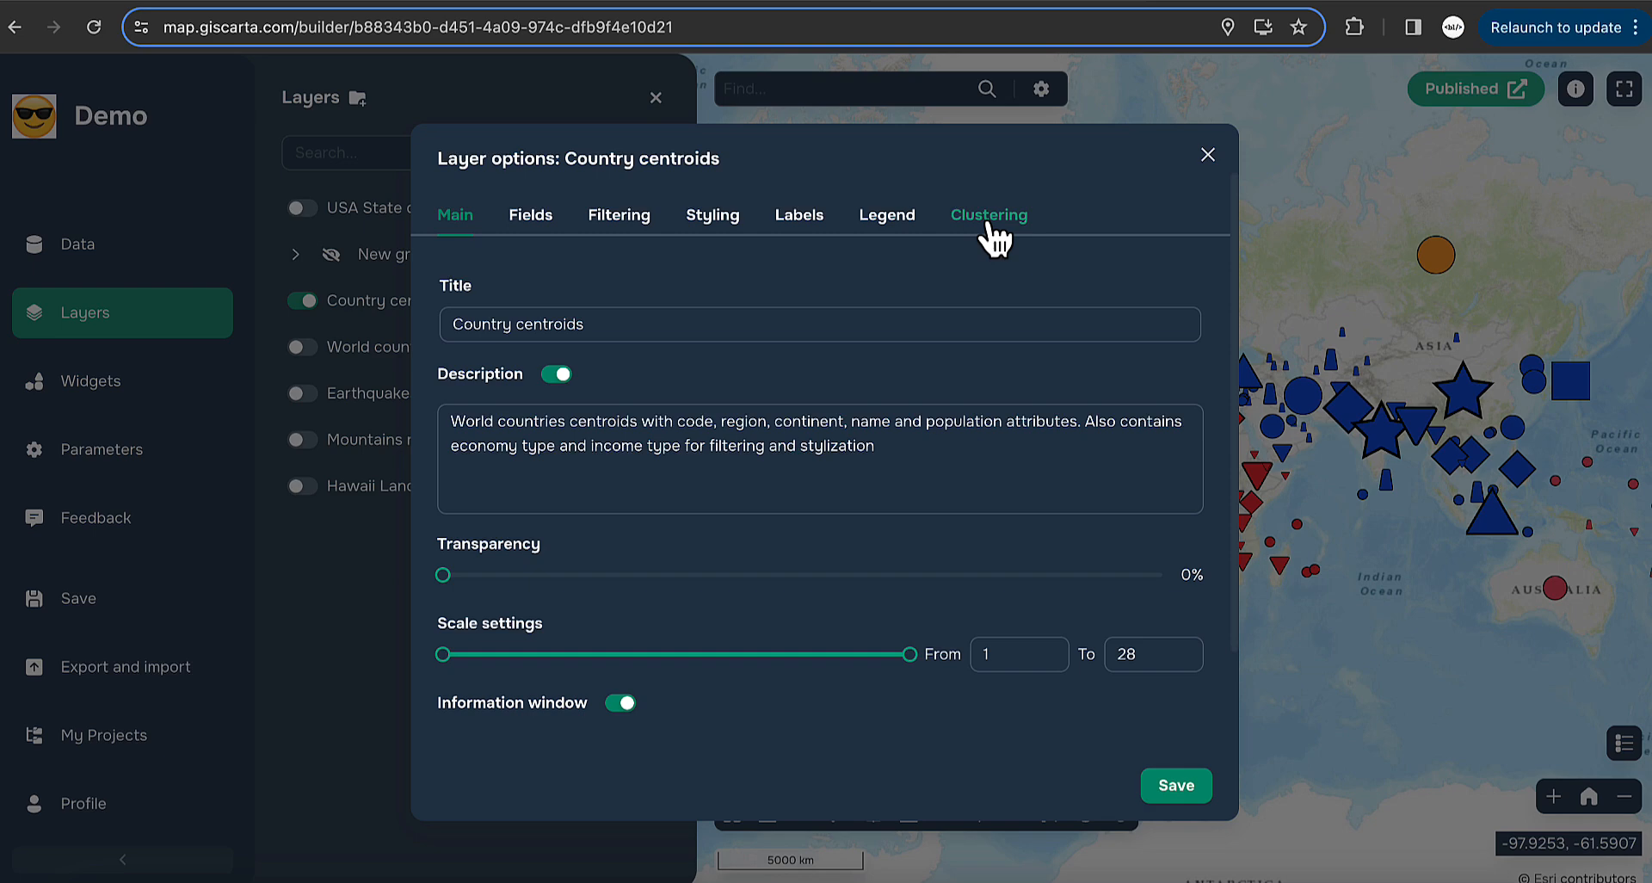
- Switch clustering to Simple grouping with cluster colour #6583ed and save
click(994, 235)
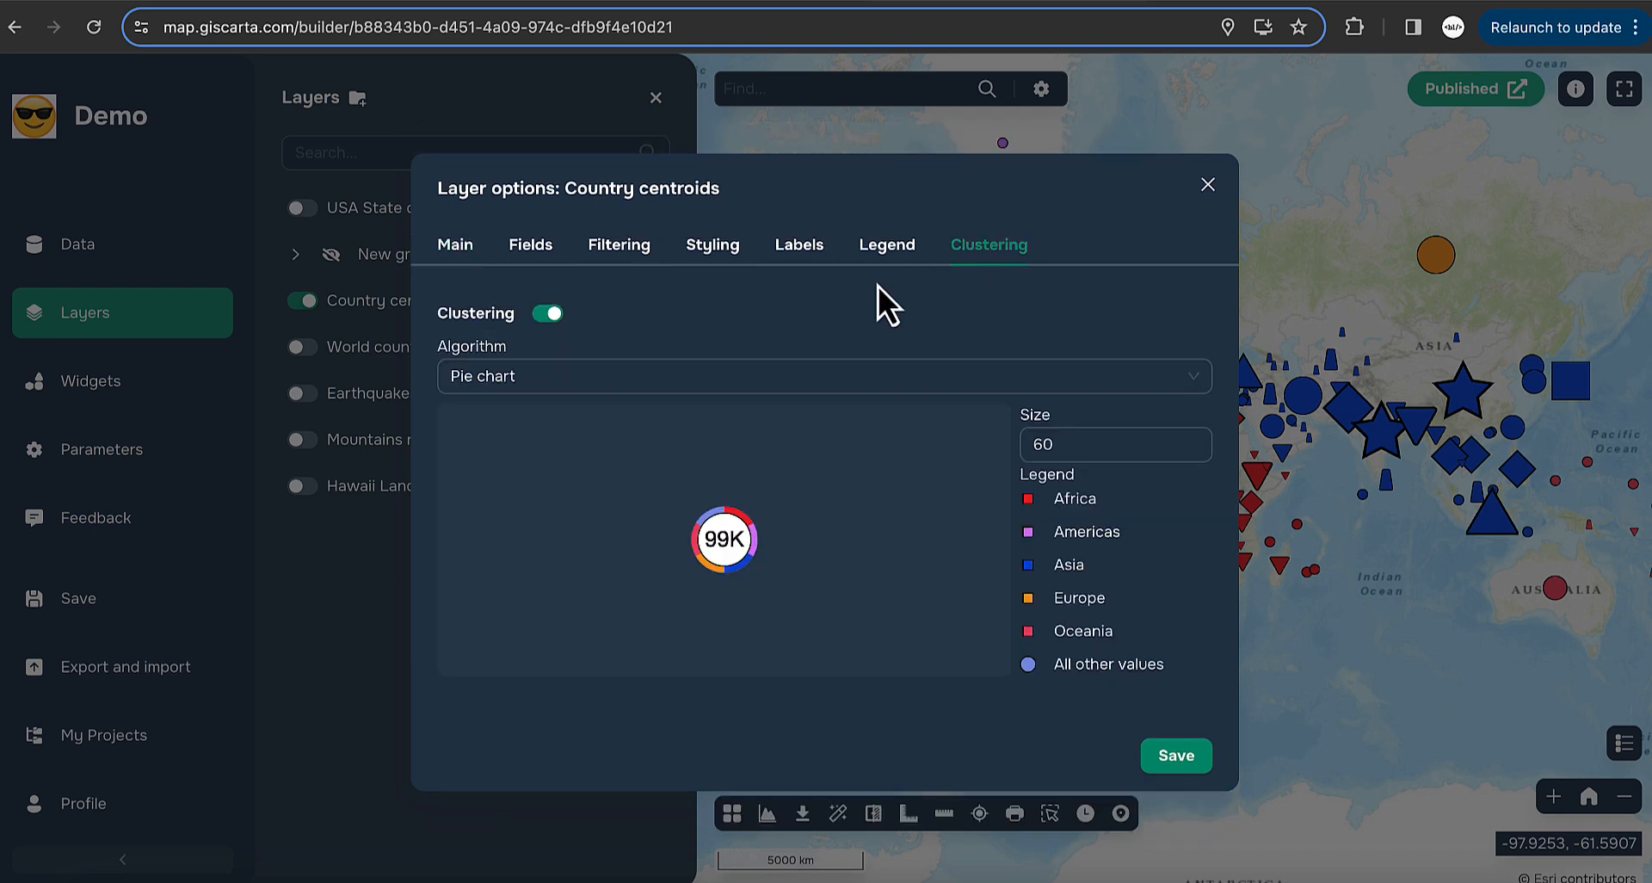
click(721, 387)
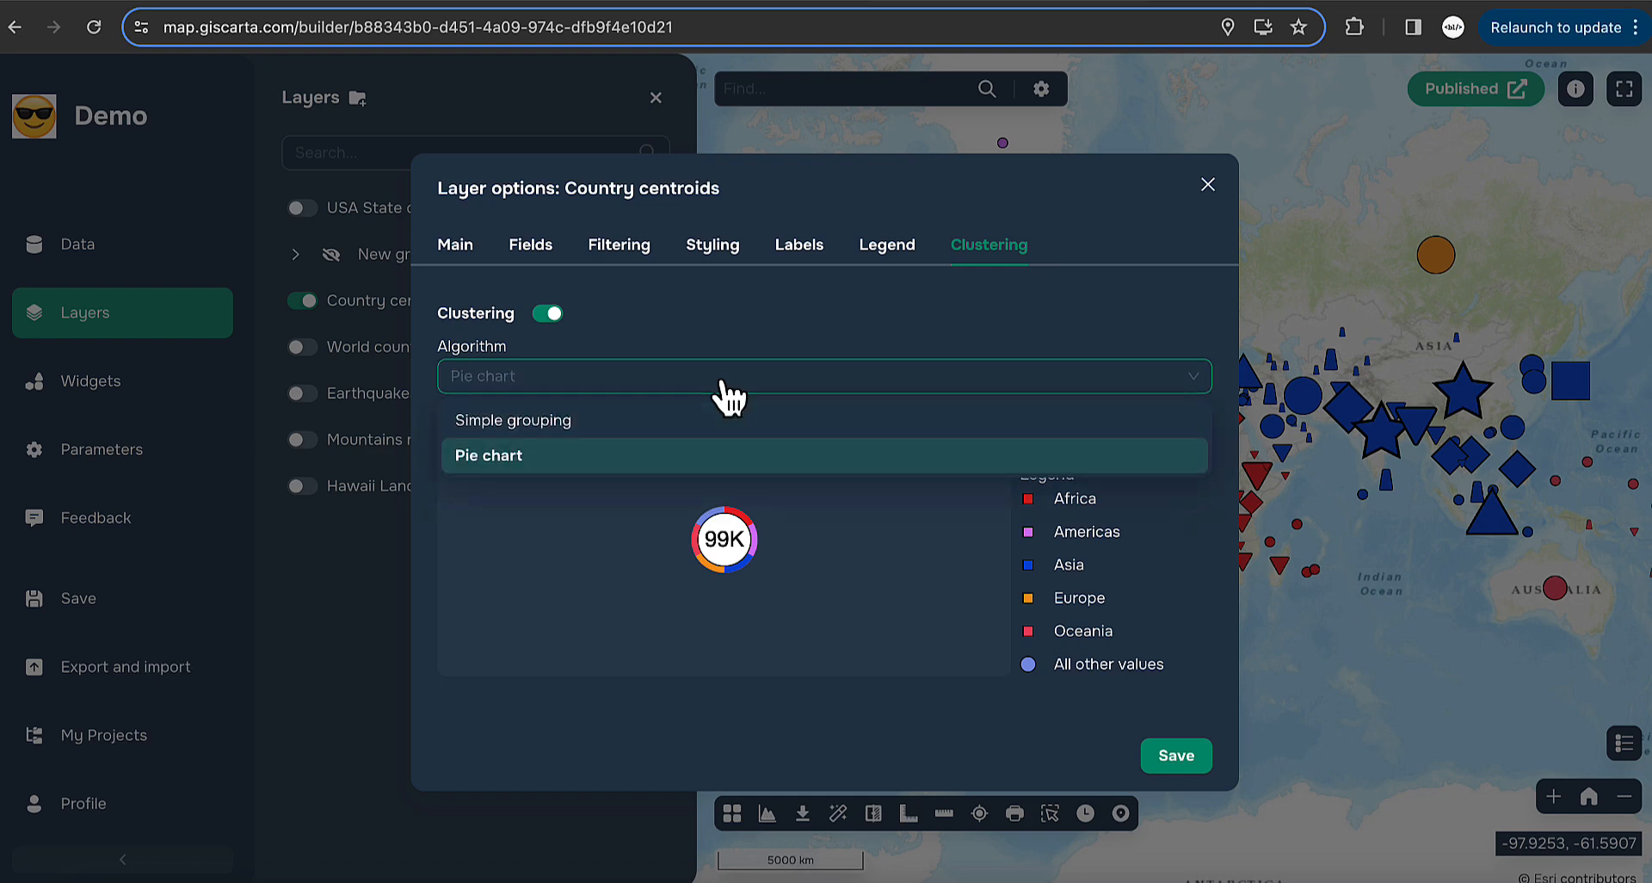
click(614, 422)
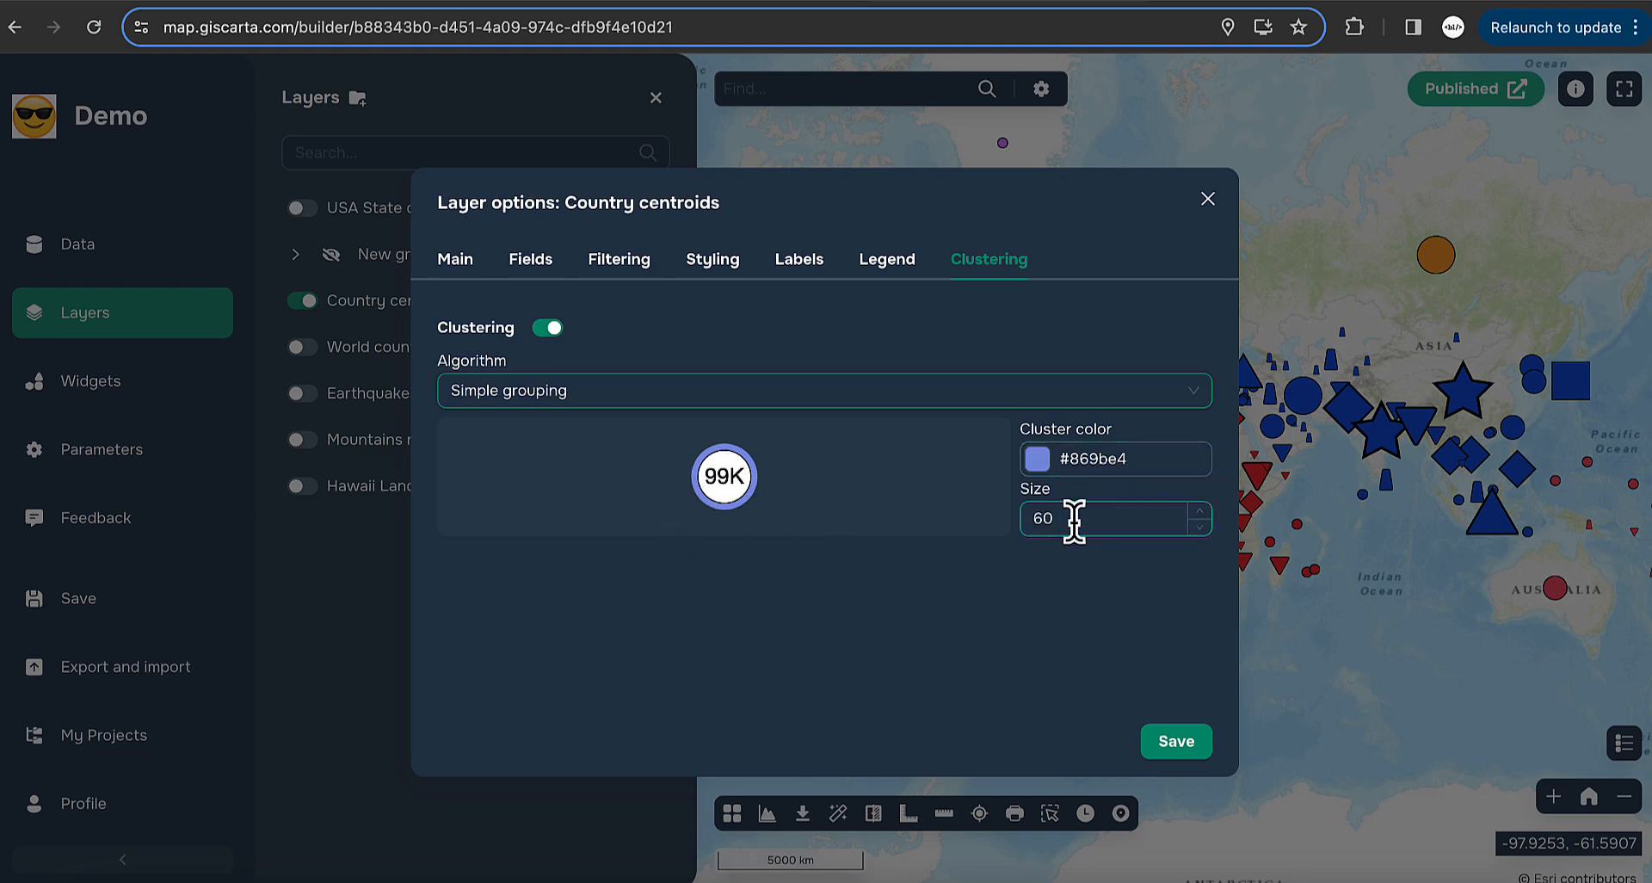
click(1160, 461)
click(1181, 517)
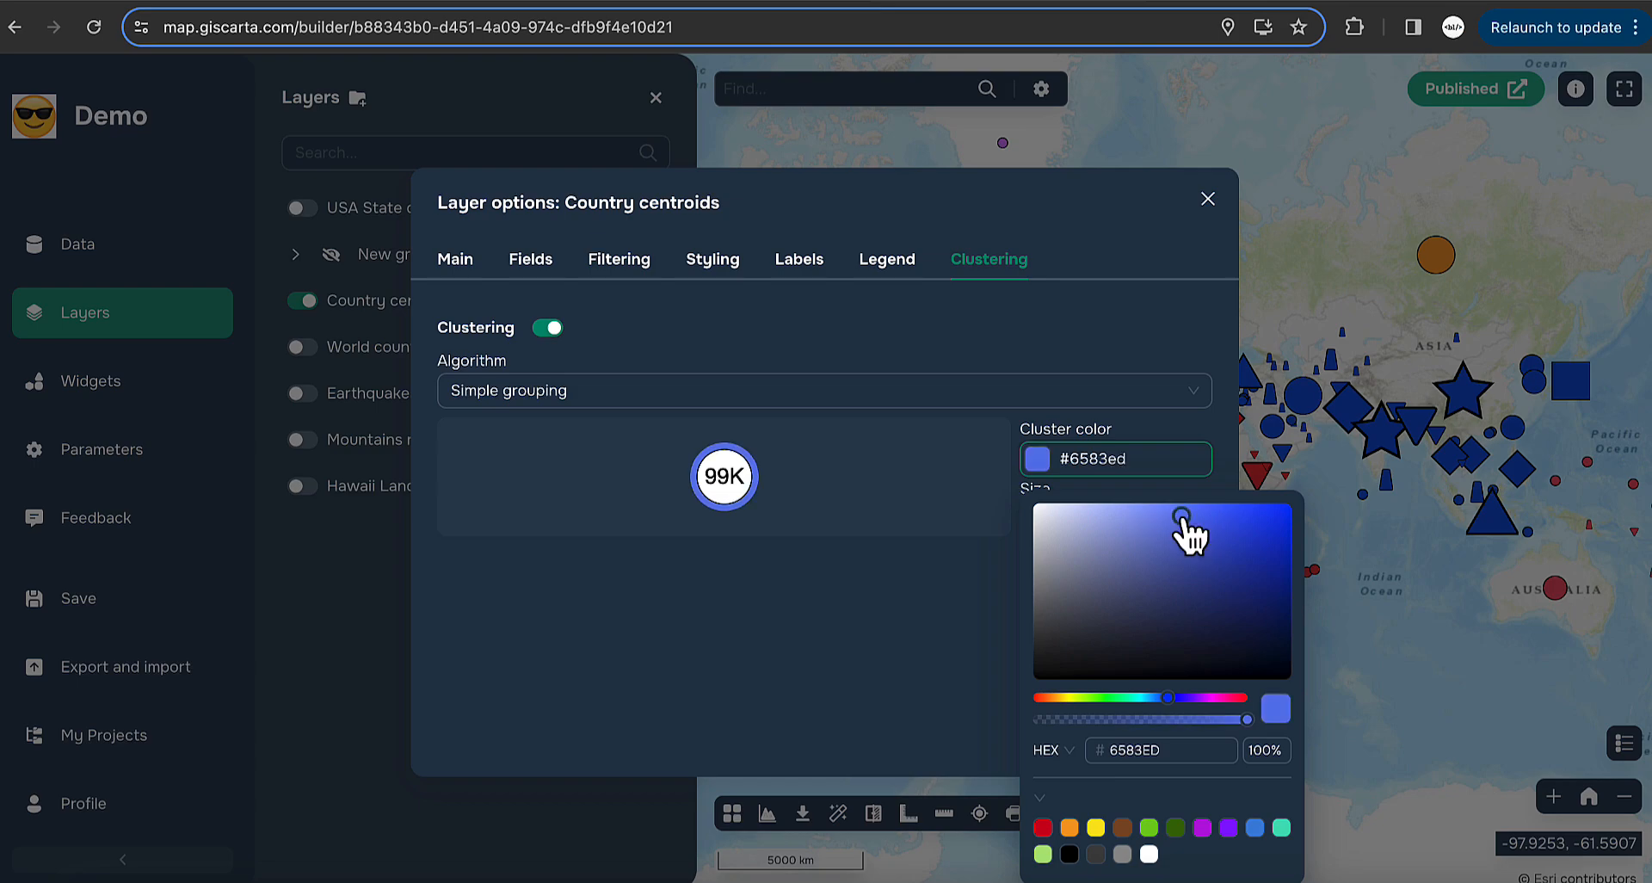
click(809, 602)
click(1176, 742)
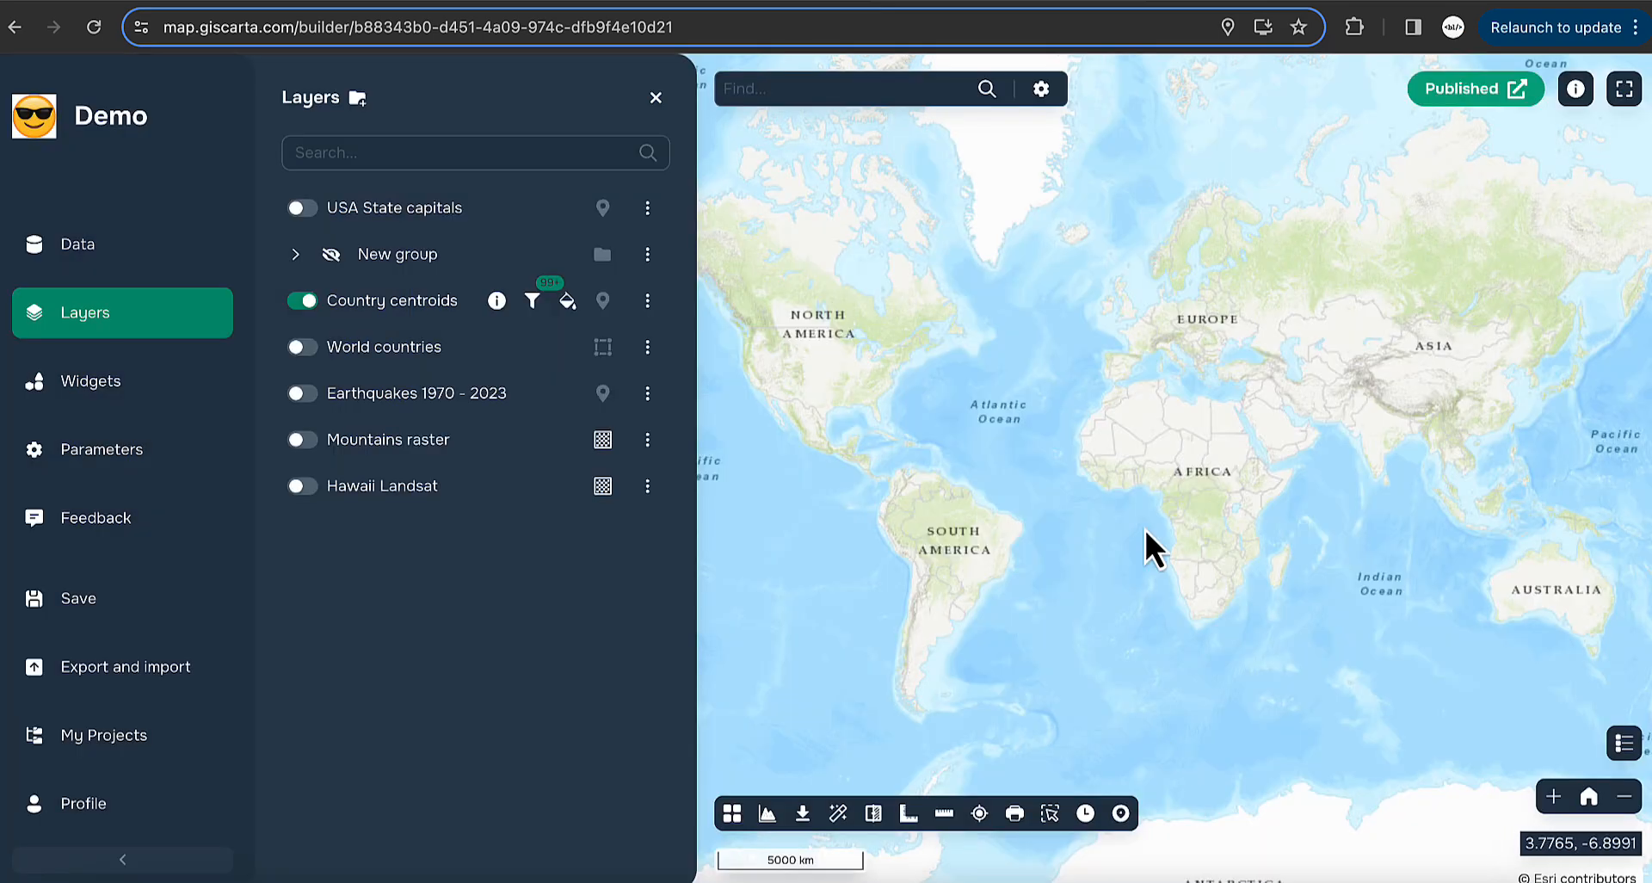
scroll(1144, 529, up, 3)
- Zoom into Europe and Africa and inspect the West Bank point inside the 12-point cluster
drag(1225, 439, 1095, 519)
scroll(1096, 508, up, 3)
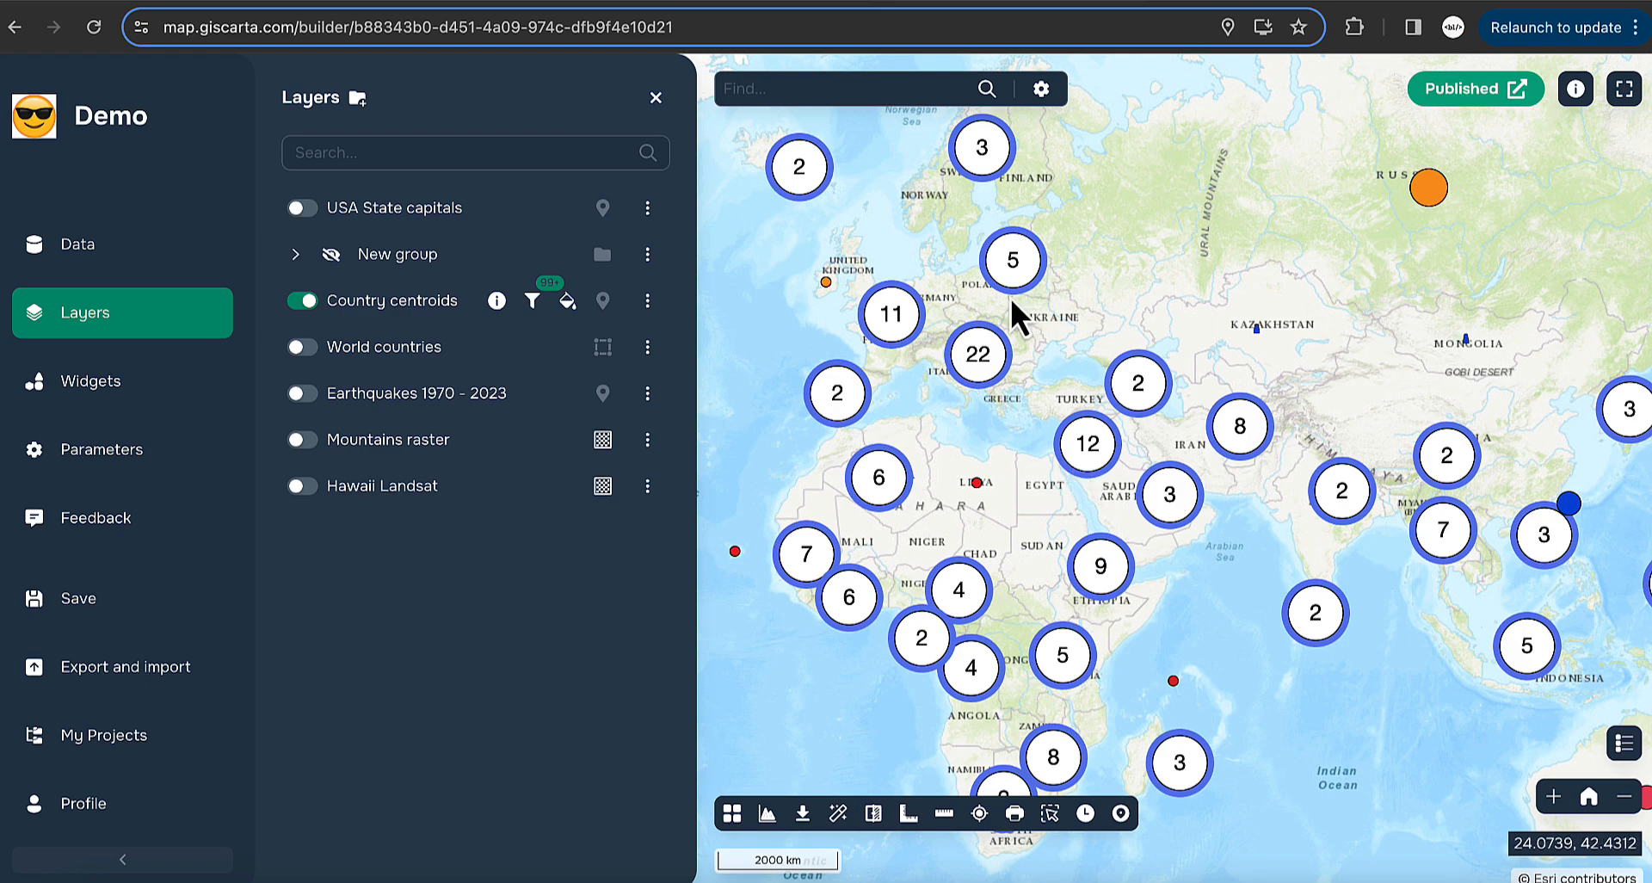
click(1093, 463)
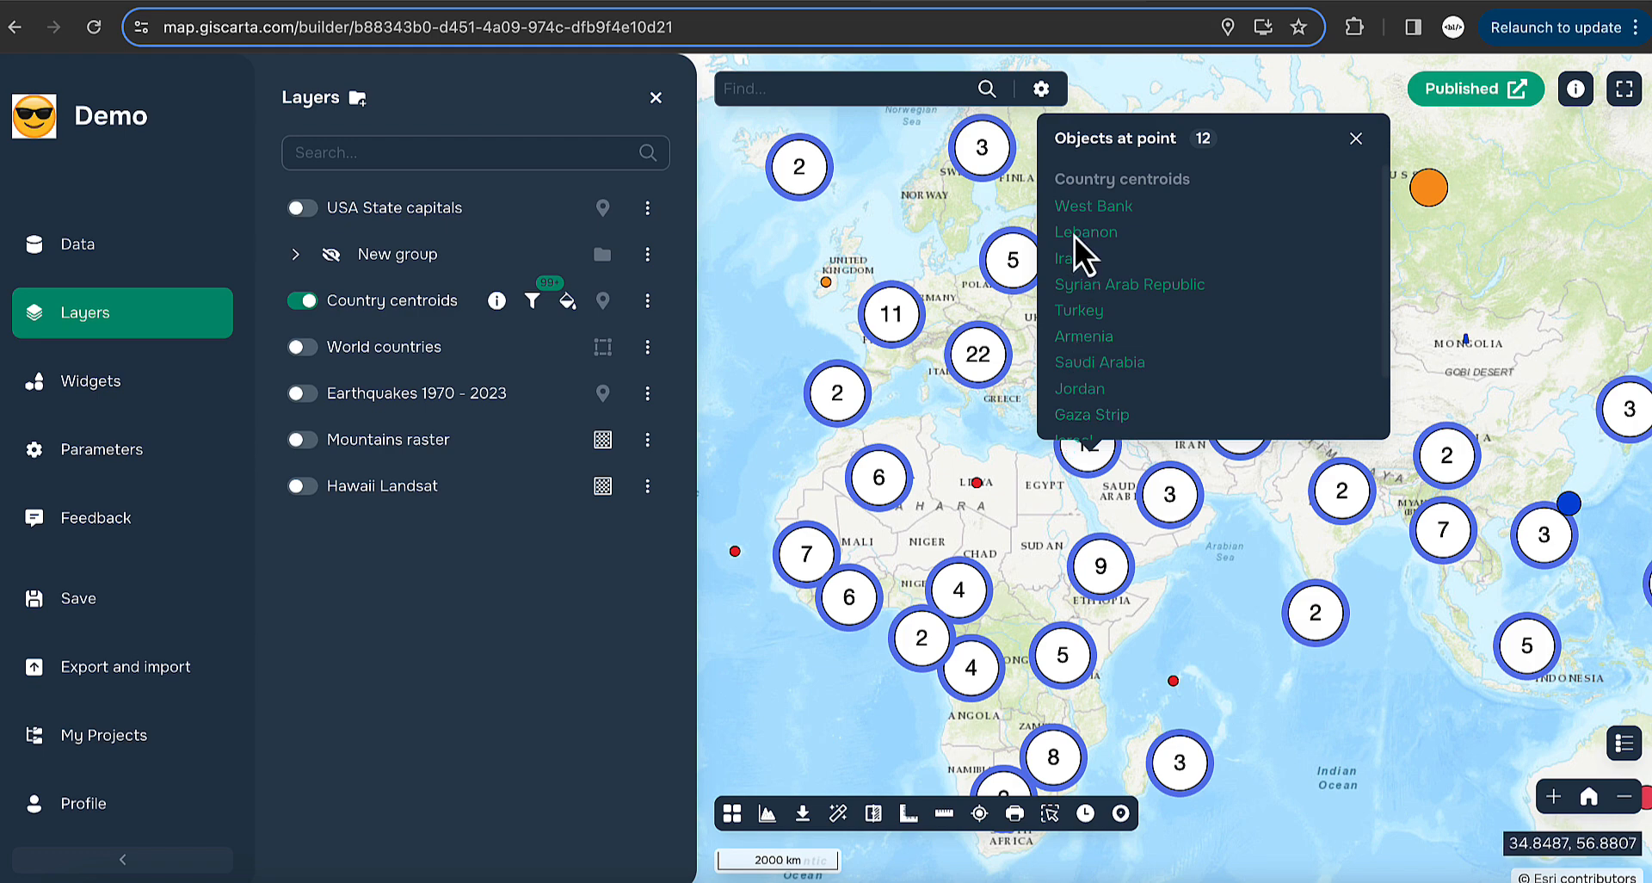
click(1083, 209)
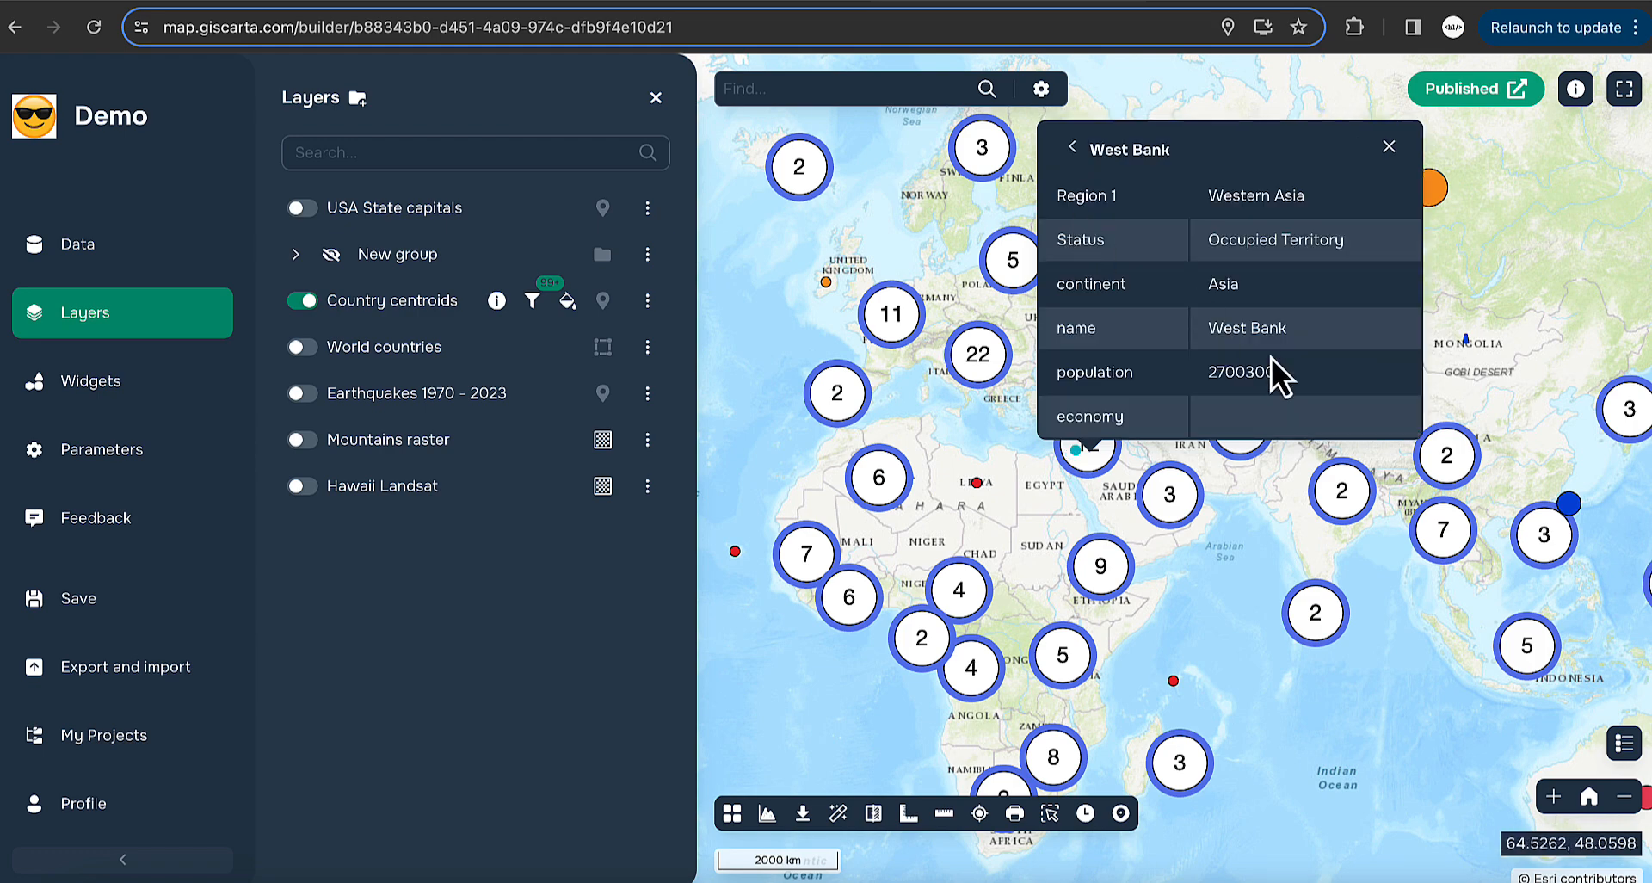
click(1074, 150)
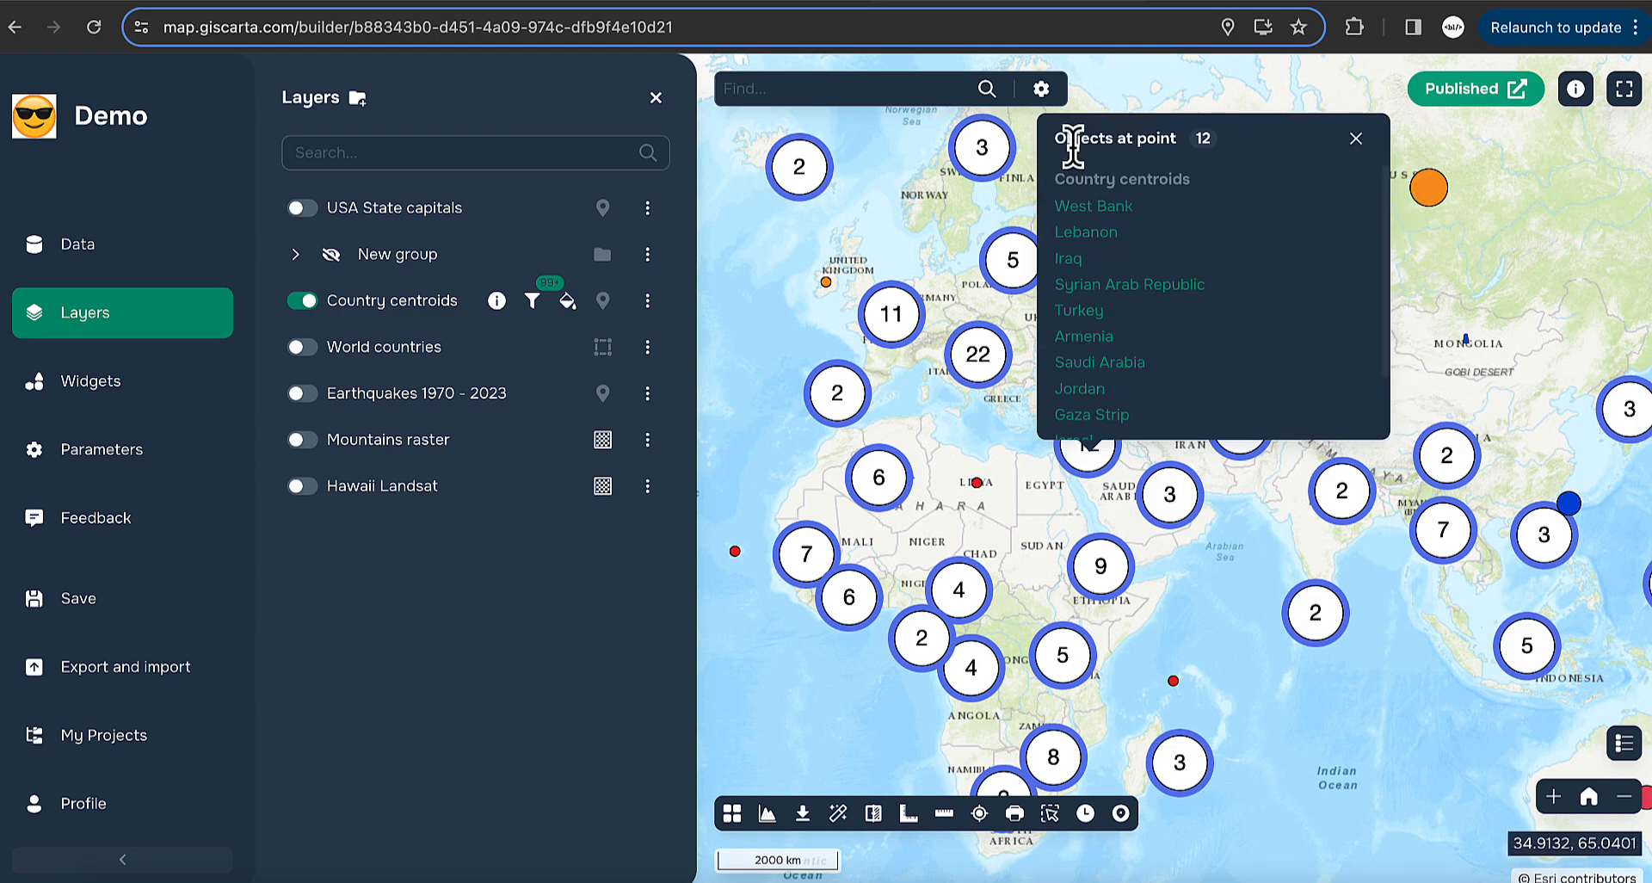
- Close the objects popup and reopen the Country centroids layer options
click(1356, 138)
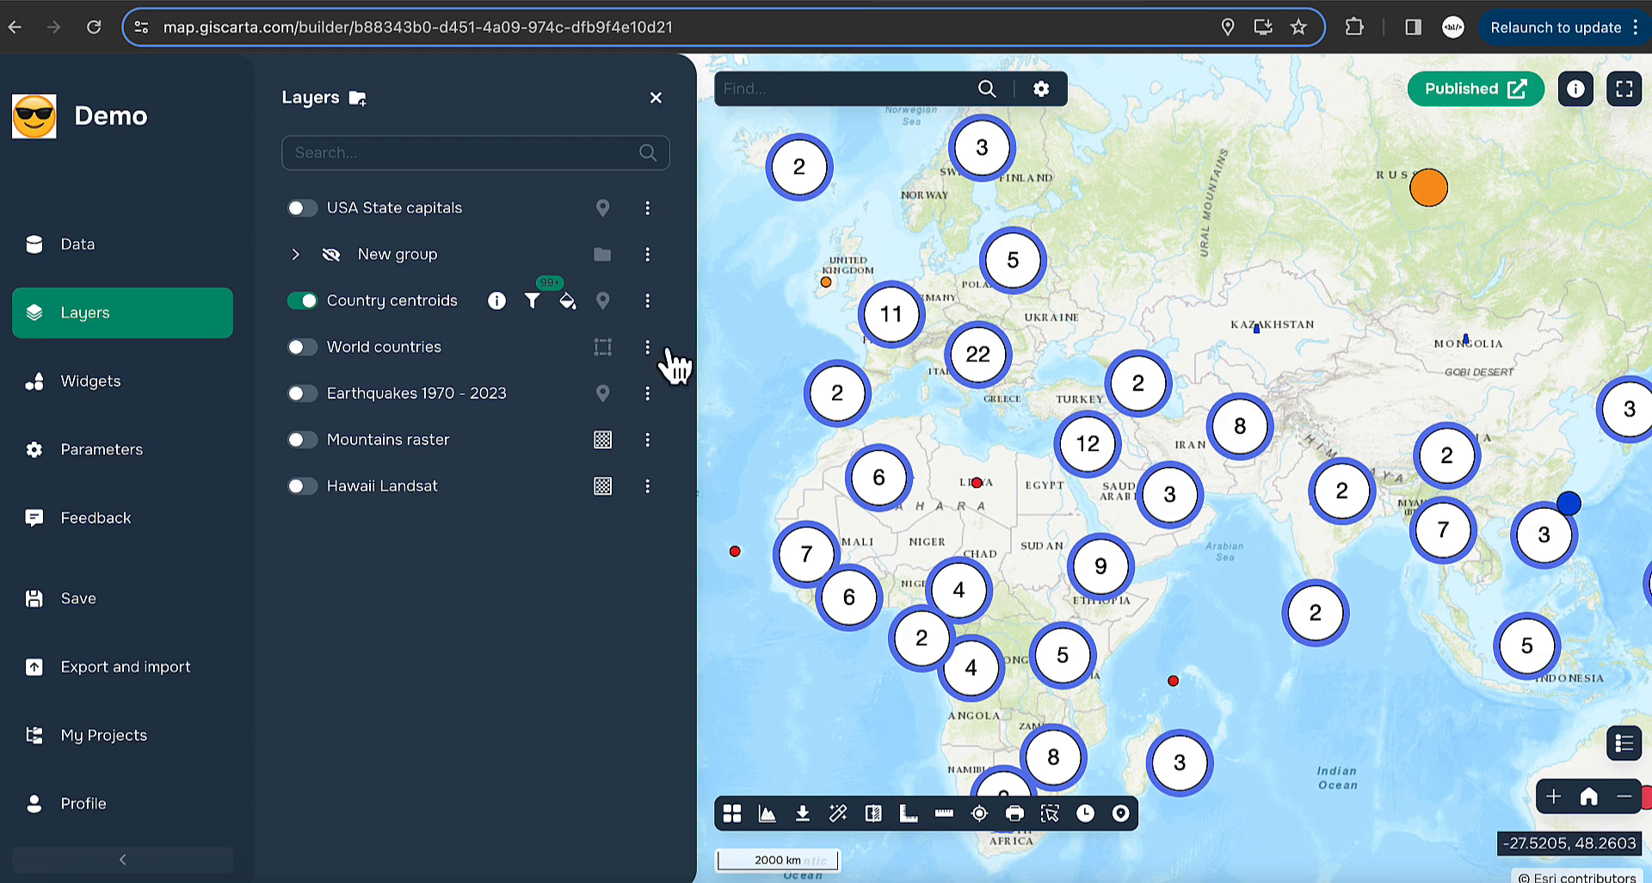
click(647, 301)
click(752, 308)
- Switch Country centroids clustering from Simple grouping to the Pie chart algorithm
click(988, 219)
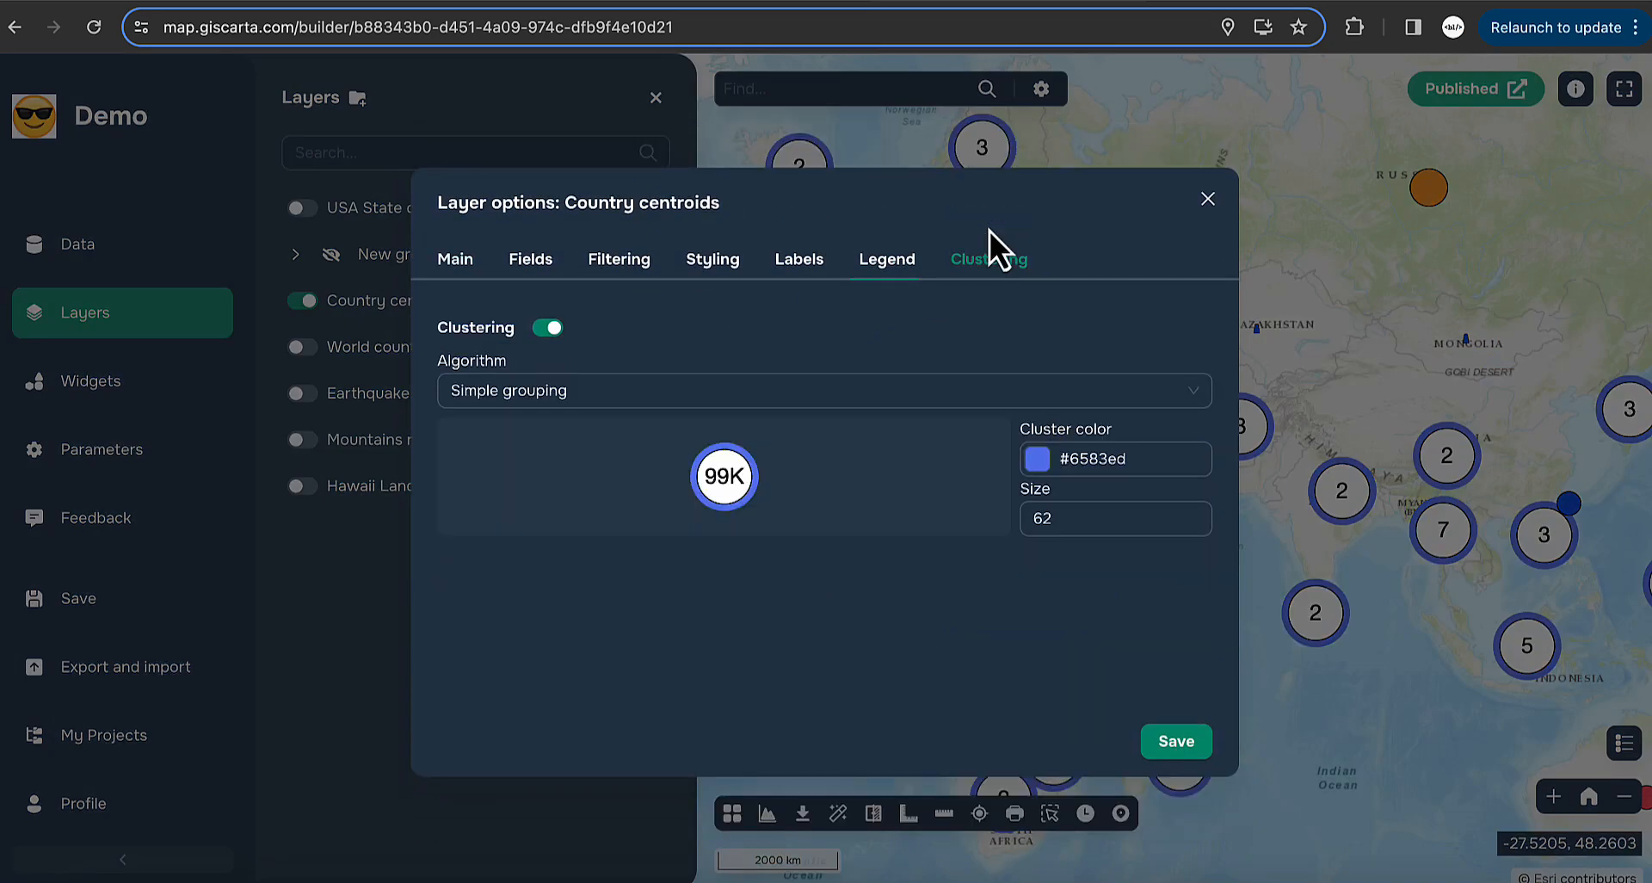
click(800, 391)
click(633, 472)
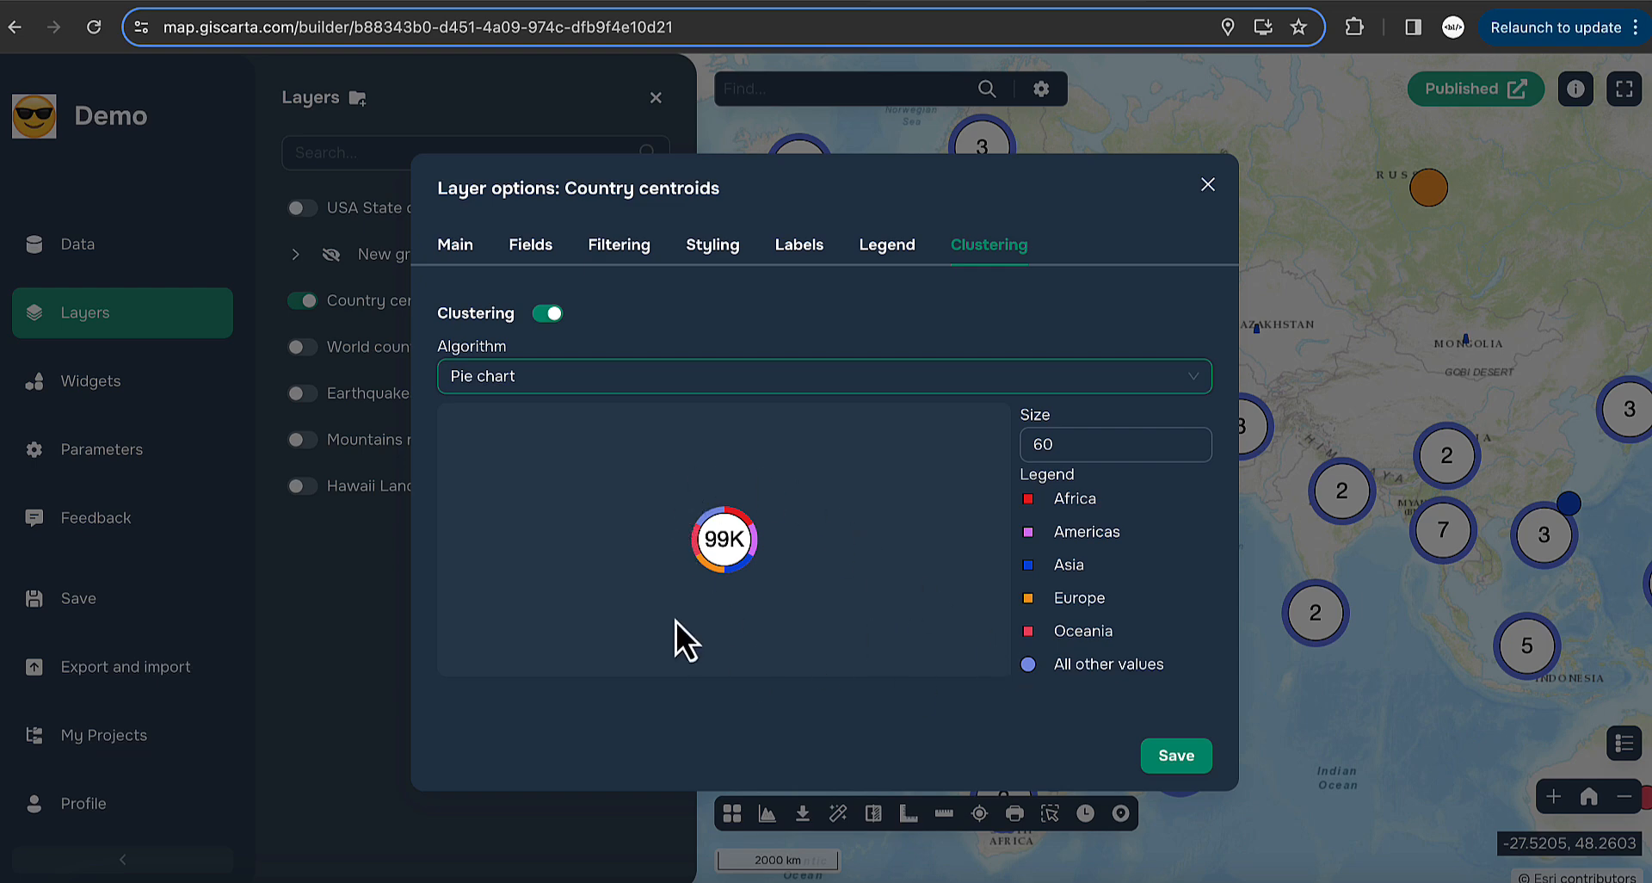
- Save the pie-chart clustering and zoom around the continent-coloured clusters
click(1179, 756)
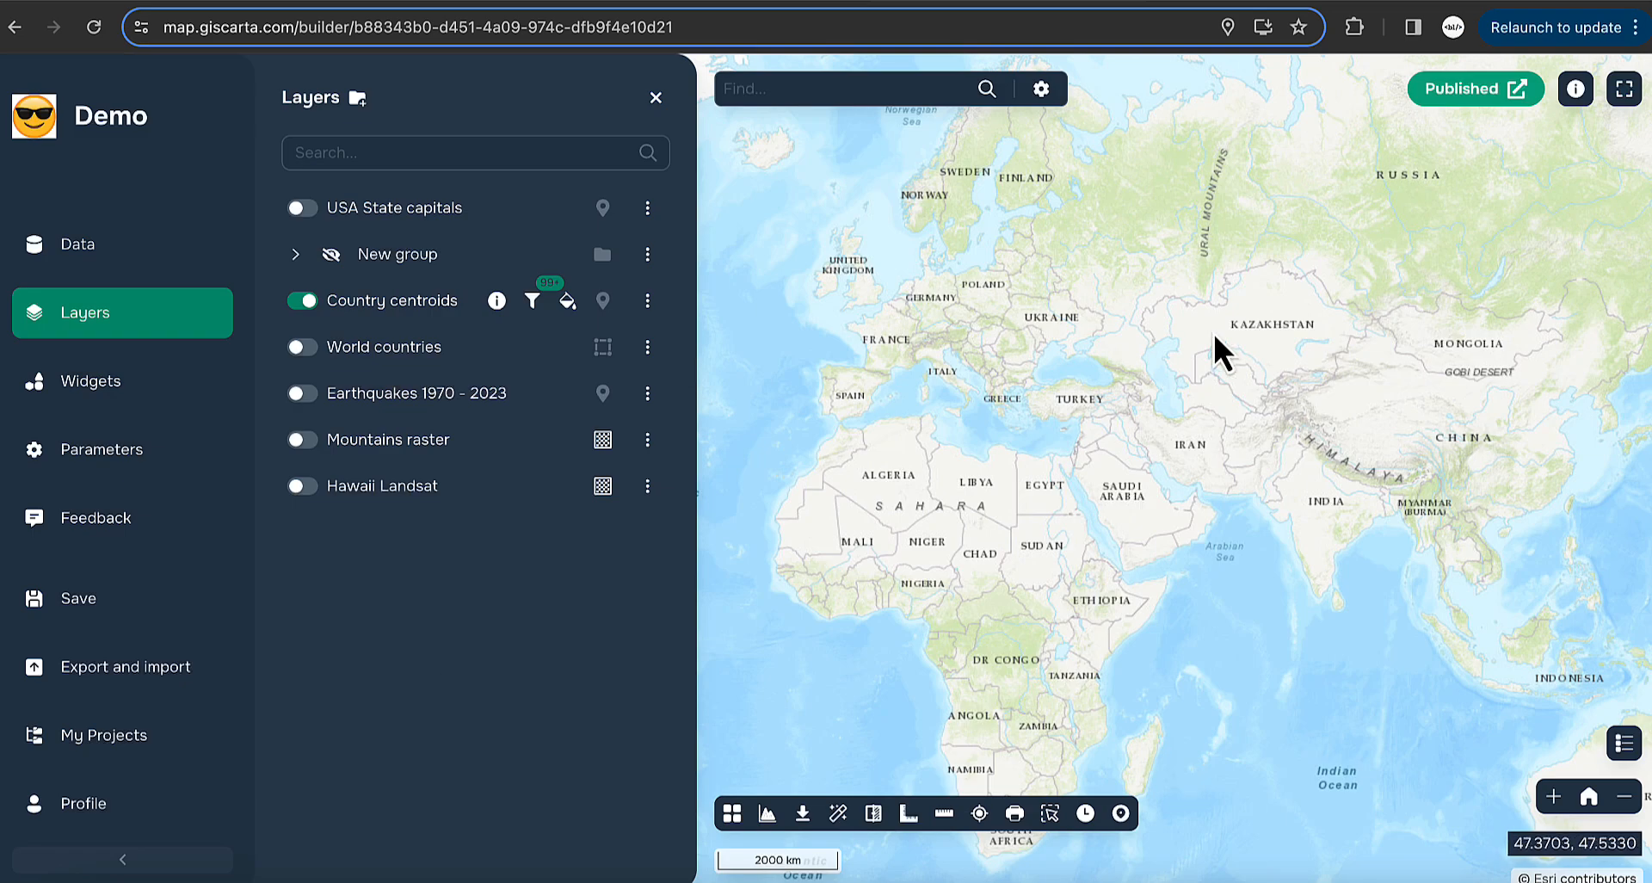
scroll(1160, 528, down, 1)
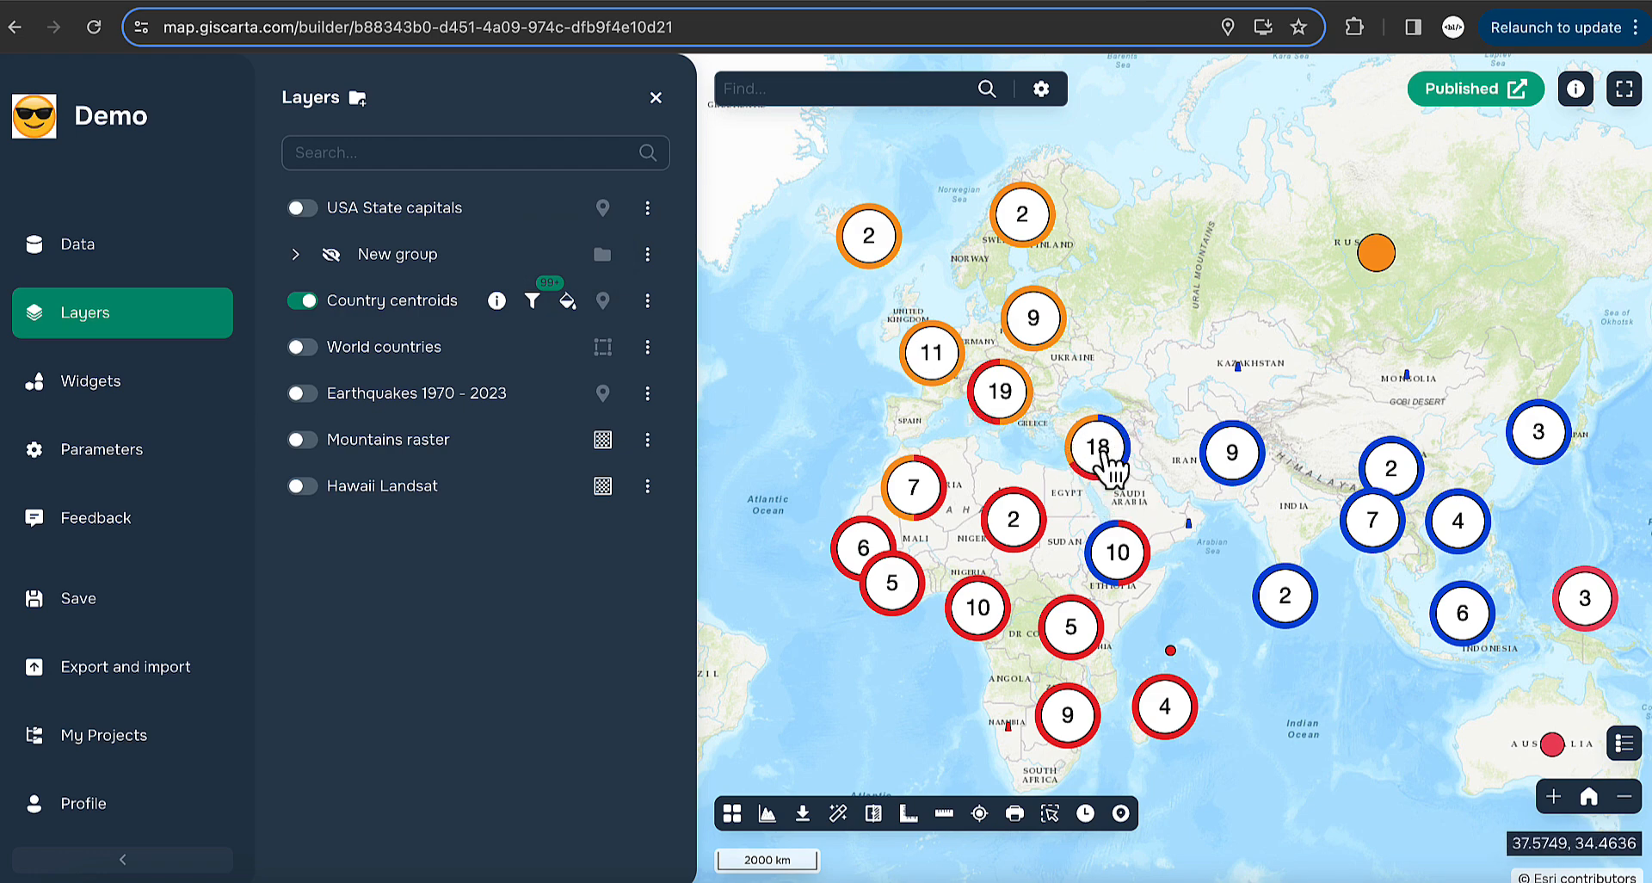
scroll(1136, 448, up, 1)
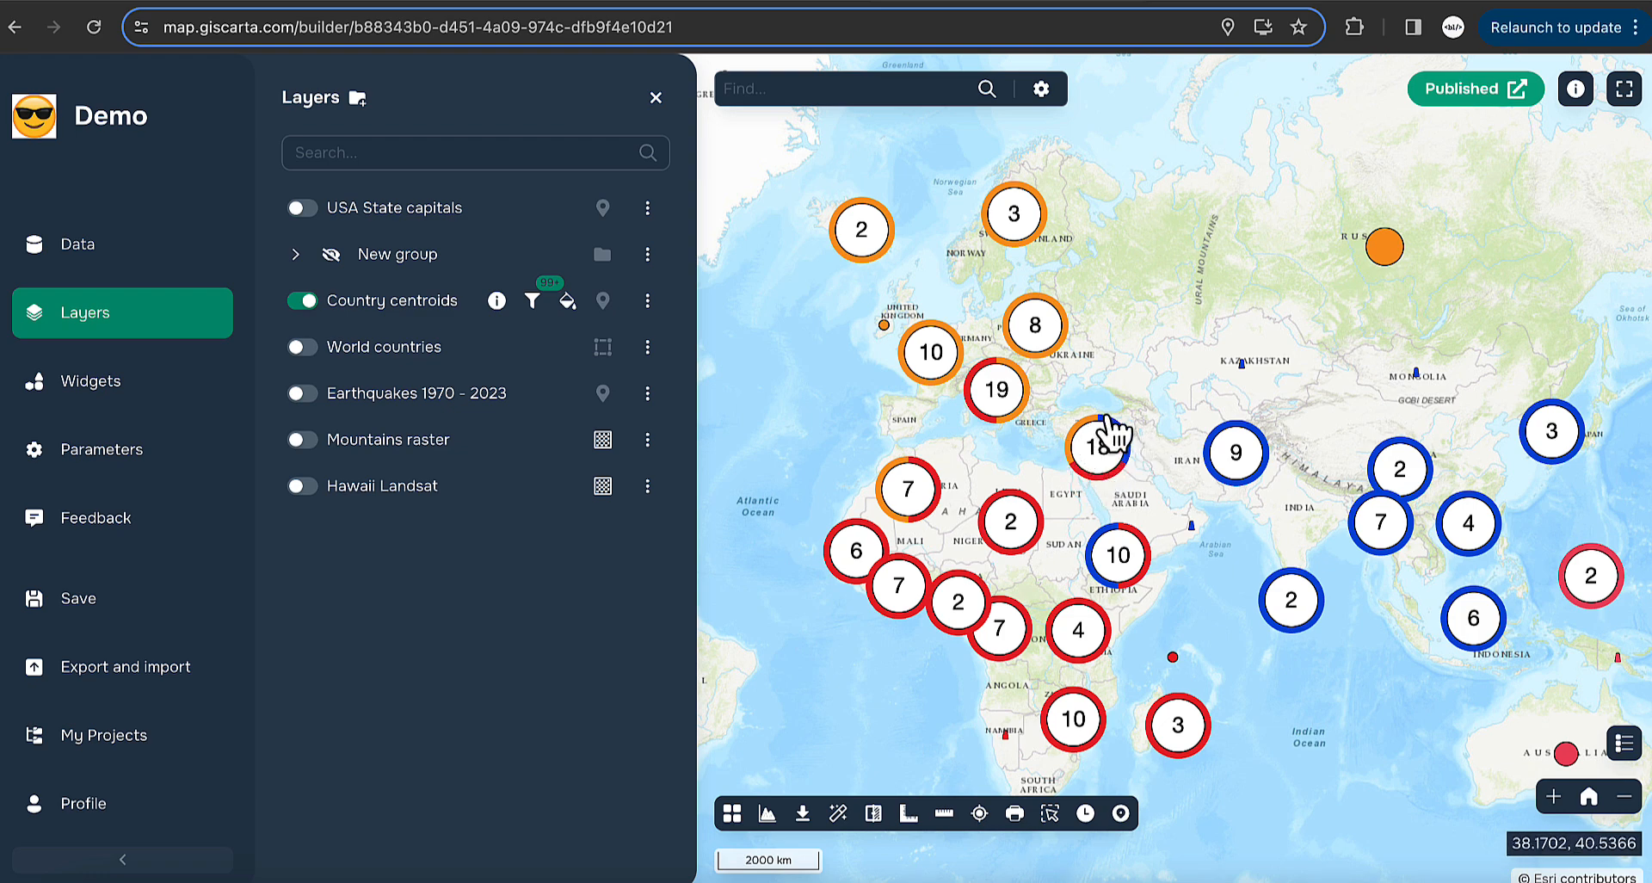
scroll(1112, 437, up, 2)
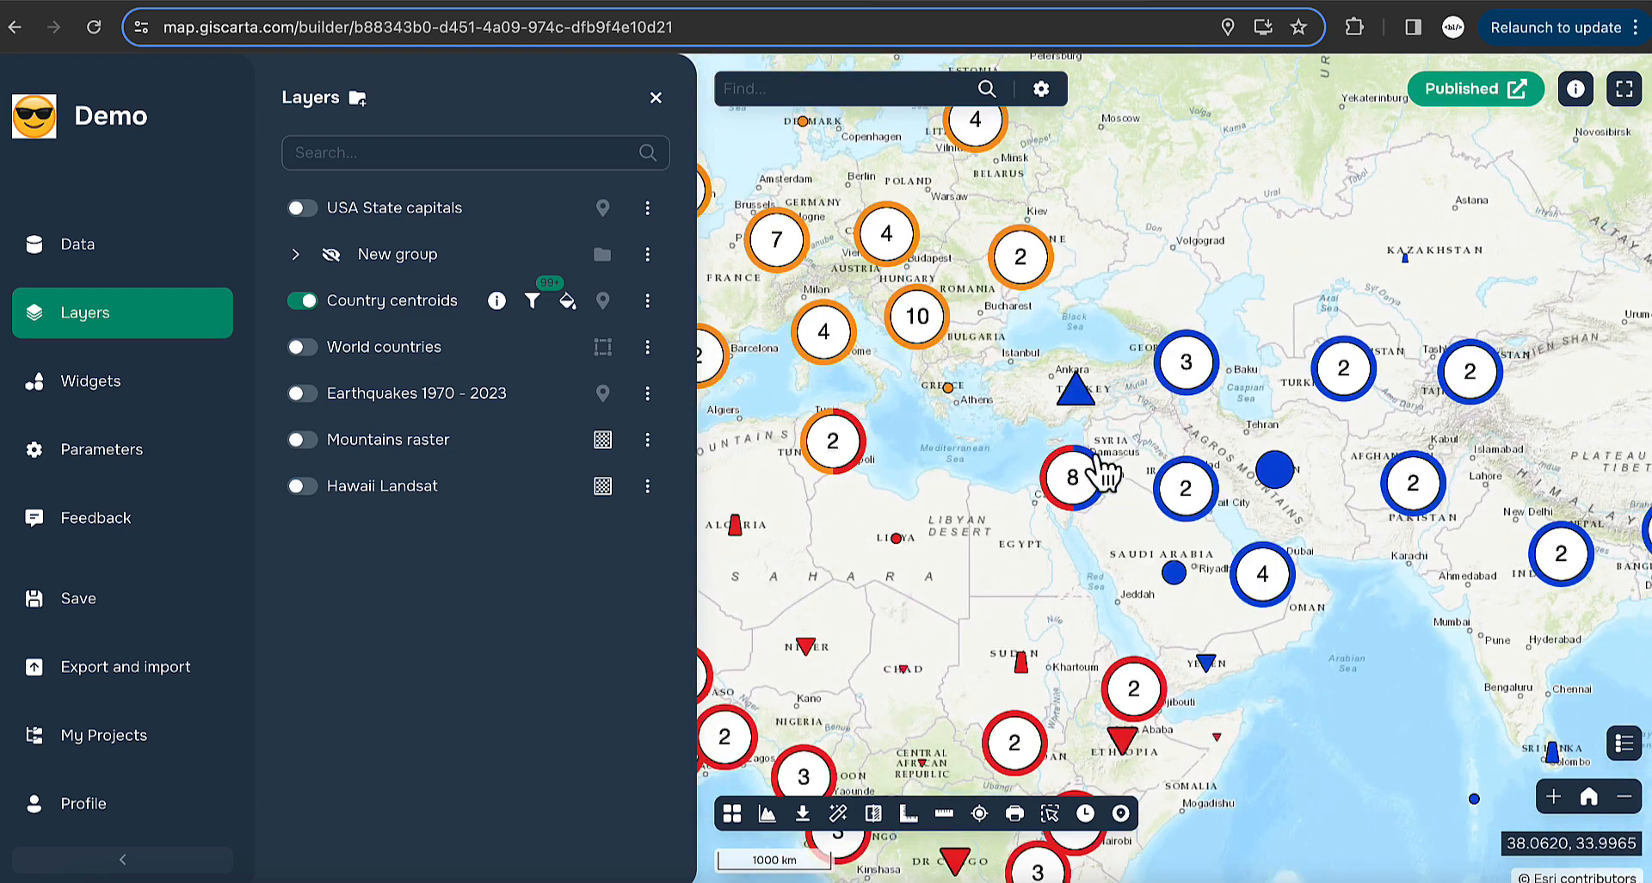
scroll(1100, 464, down, 2)
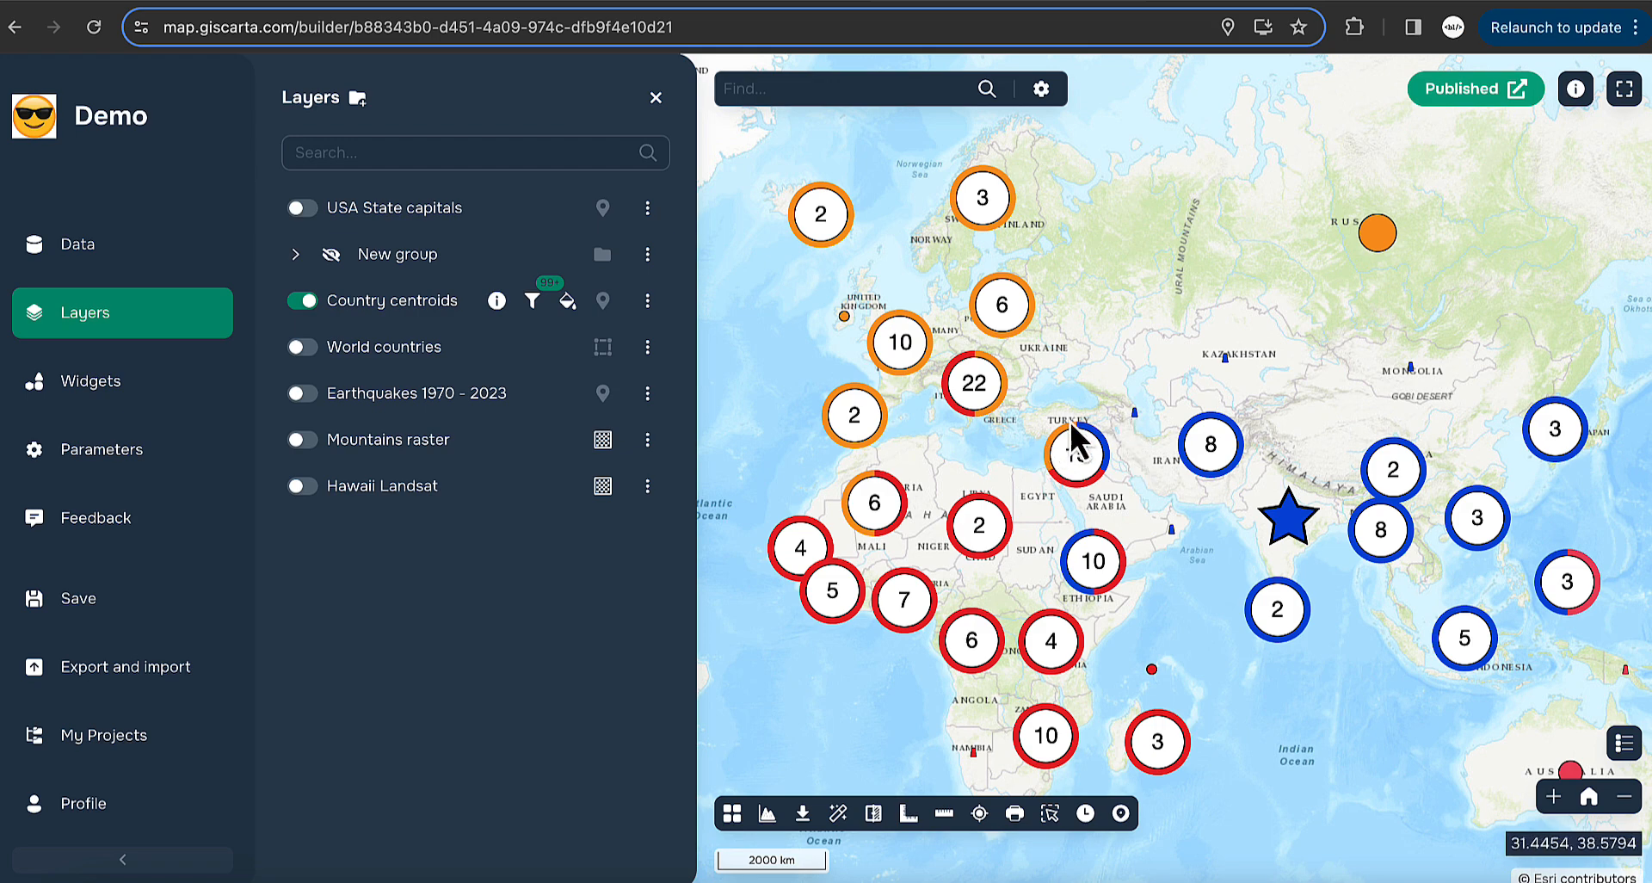
- Zoom into the 22-point Balkans cluster, pan toward the Middle East, and reopen Country centroids options
click(970, 389)
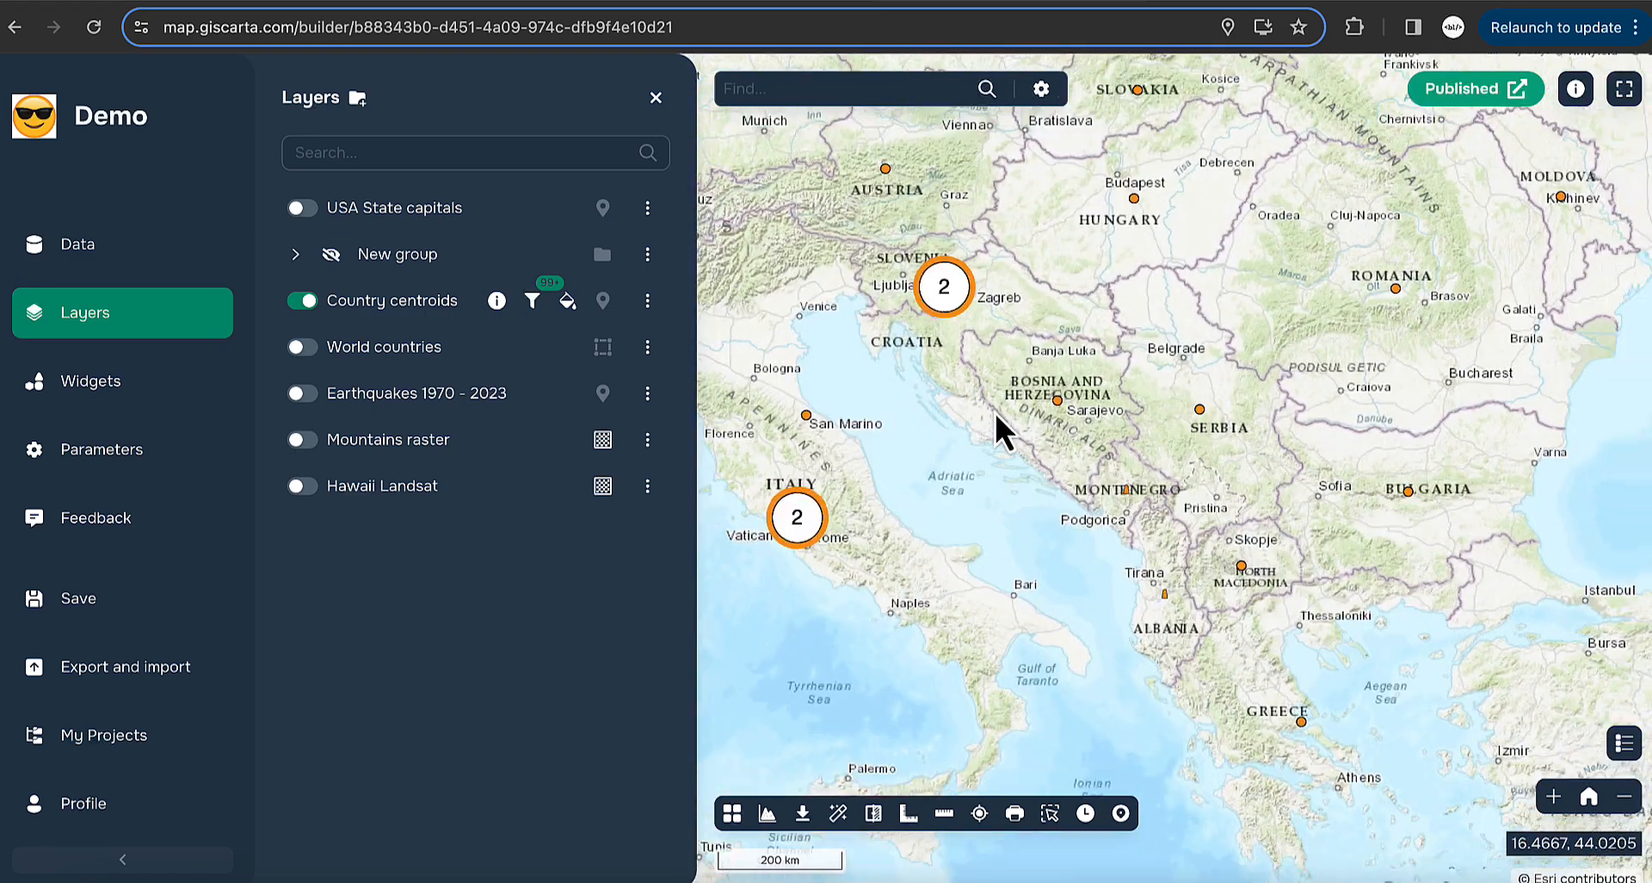
scroll(995, 411, down, 5)
scroll(978, 490, up, 3)
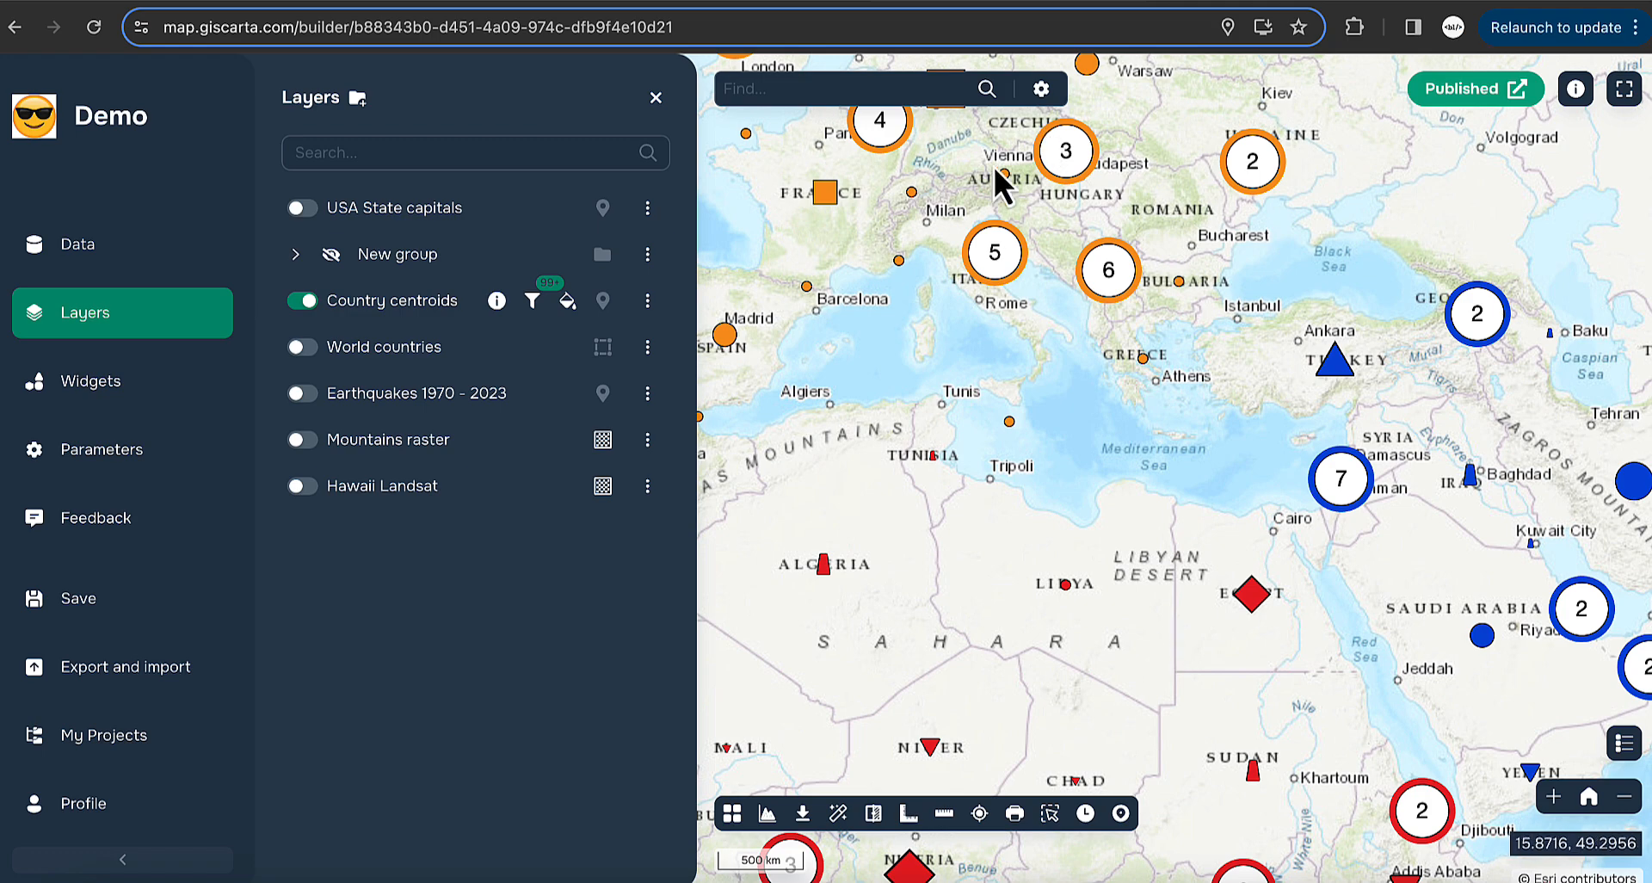
drag(1174, 516, 1062, 447)
scroll(923, 508, down, 3)
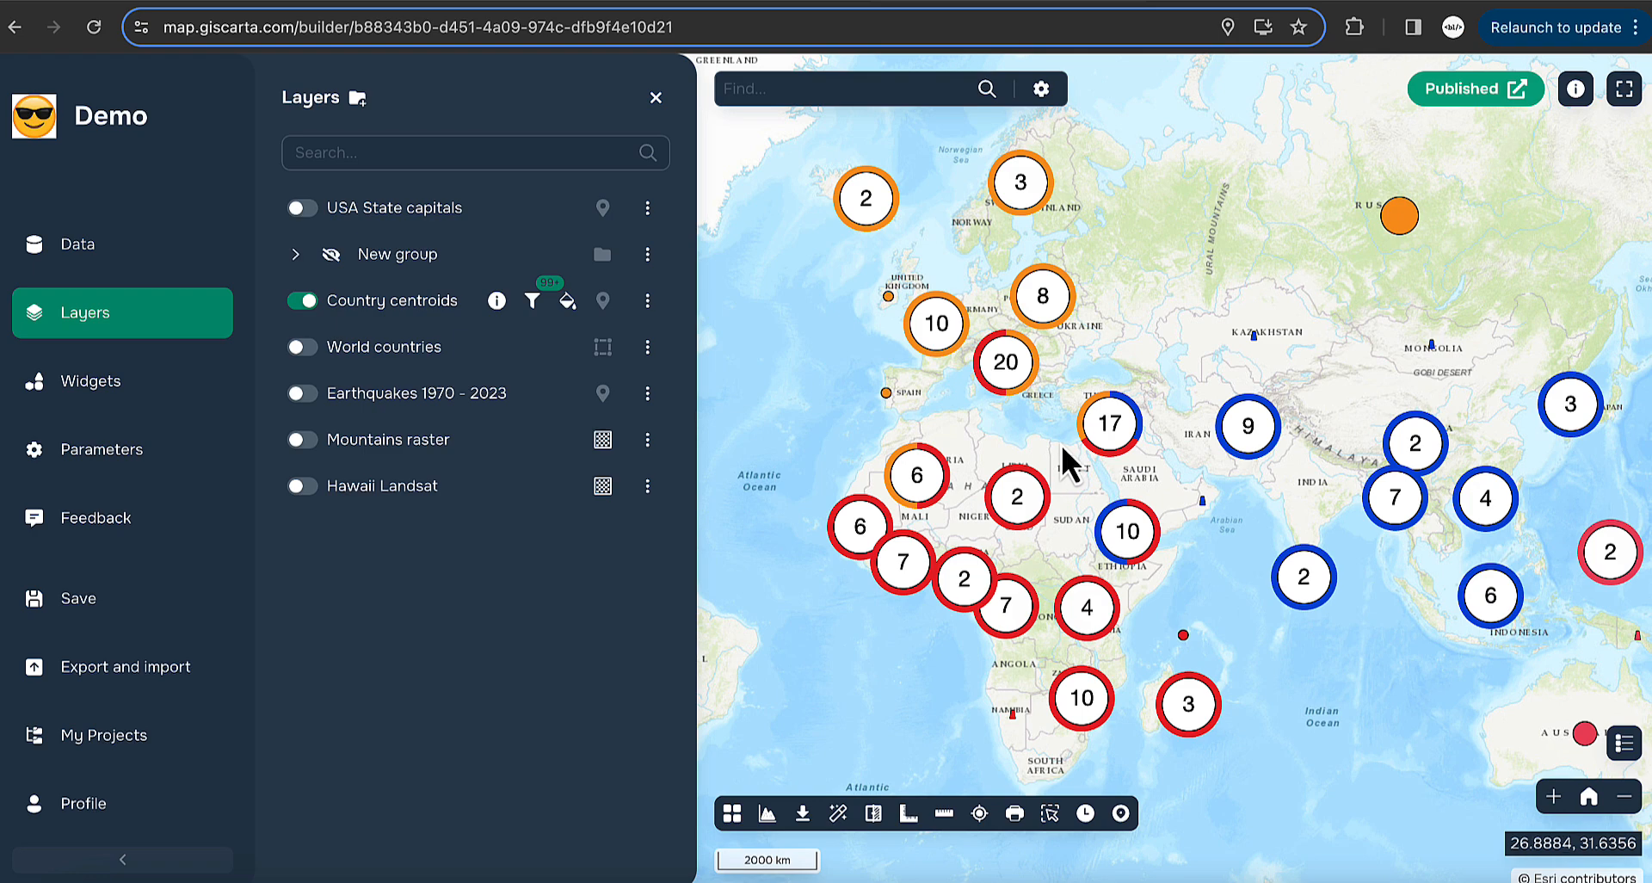
click(647, 300)
click(736, 310)
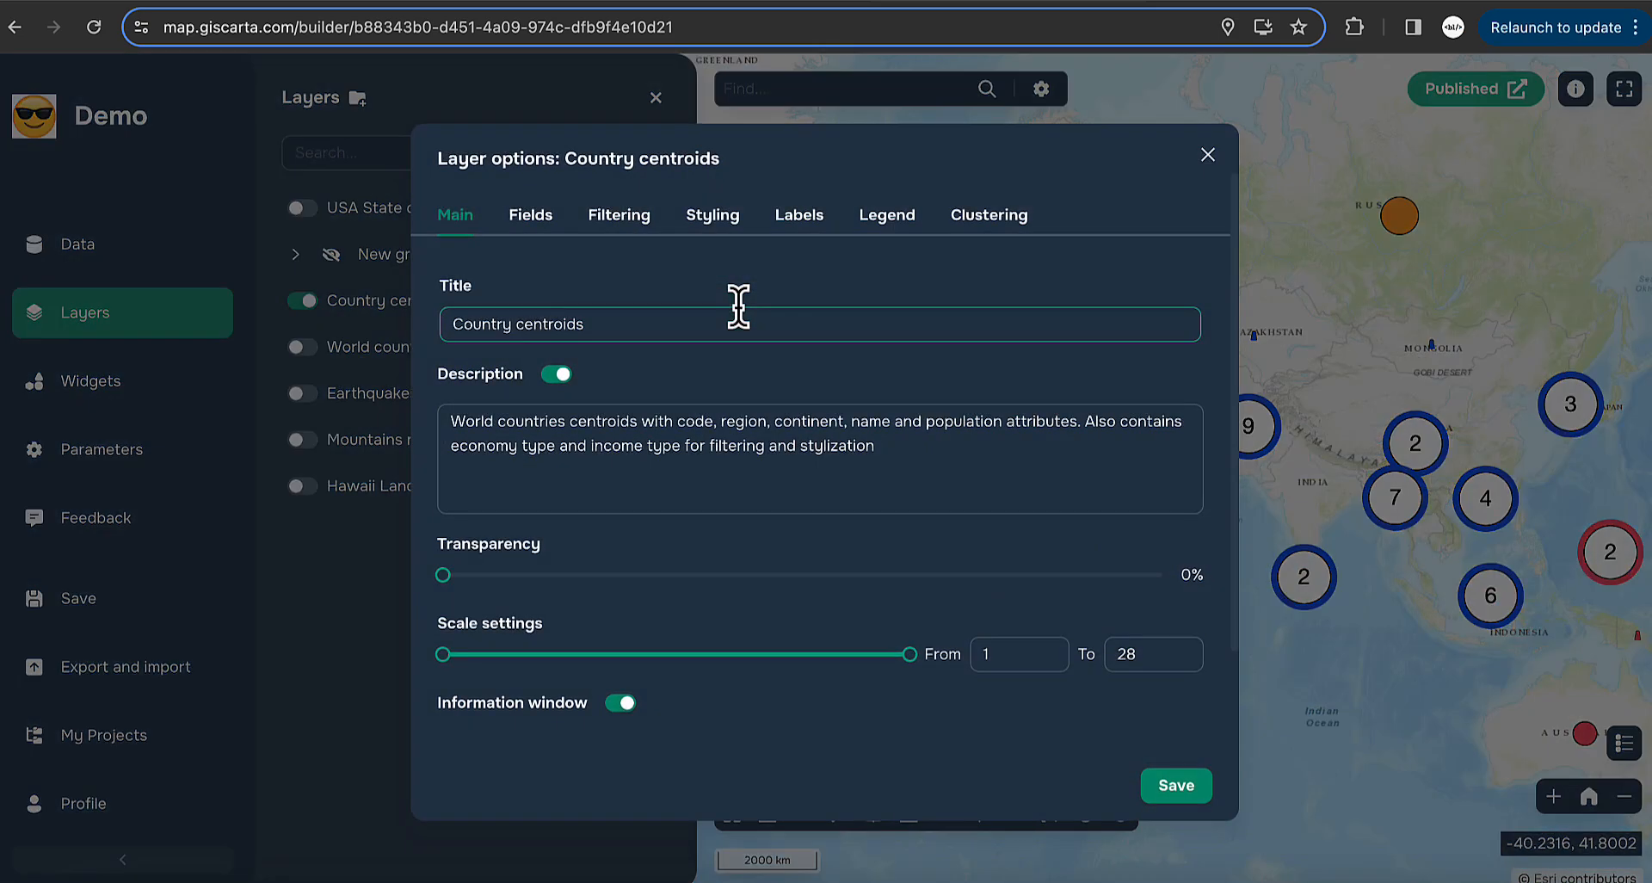
- Browse the Country centroids style cards through to Heatmap, then close the options unchanged
click(708, 219)
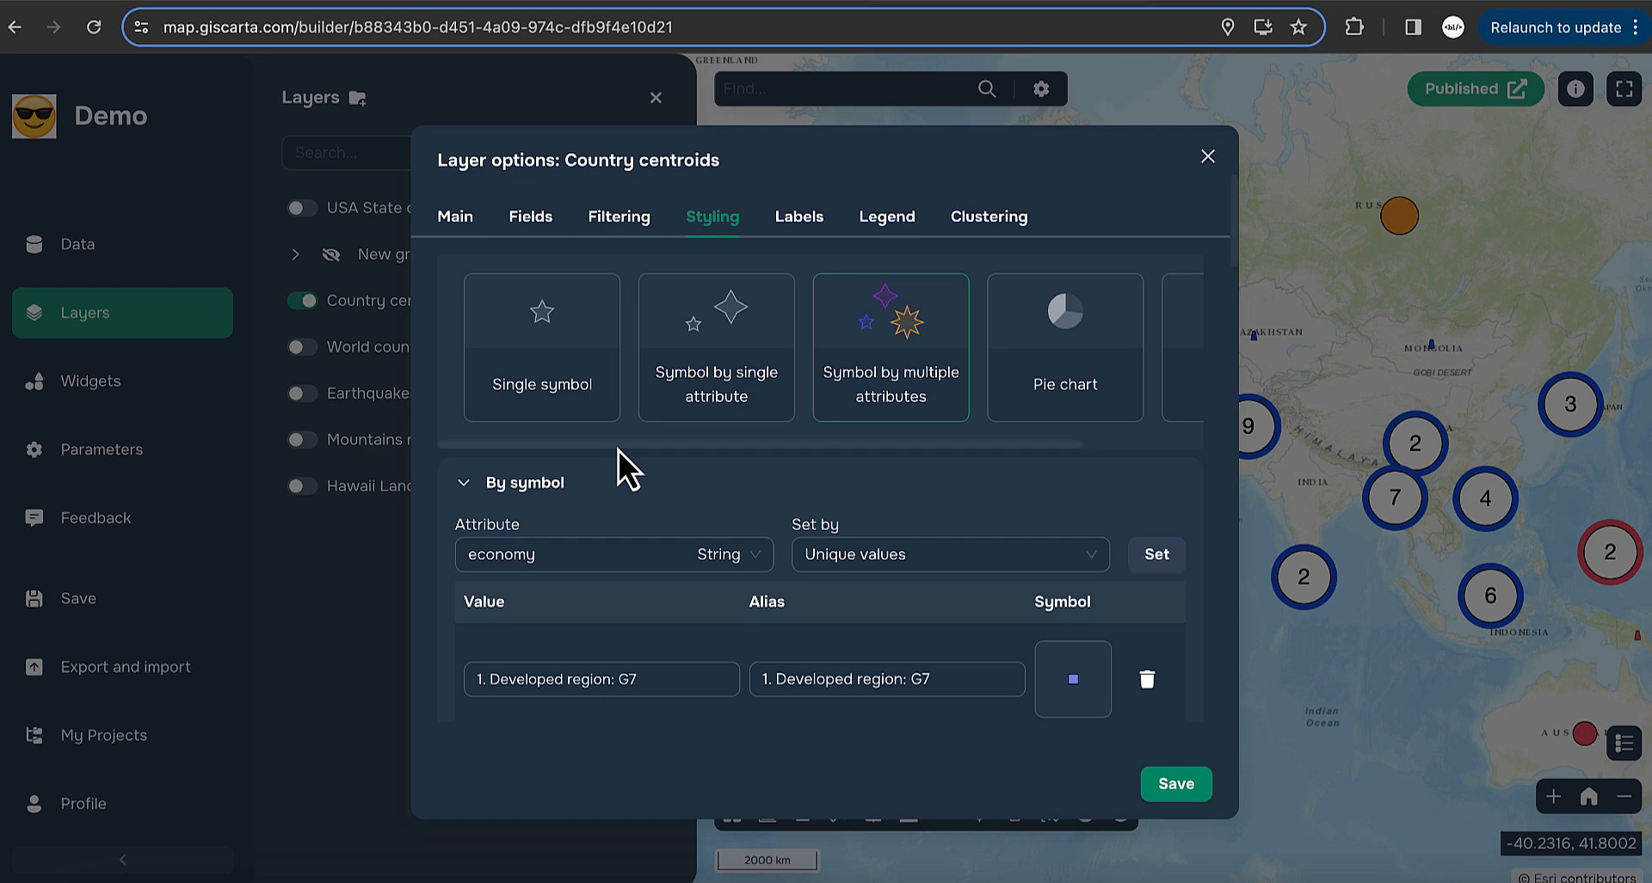
mouse_move(618, 451)
mouse_down()
mouse_move(757, 451)
mouse_move(616, 461)
mouse_up()
drag(701, 451, 812, 451)
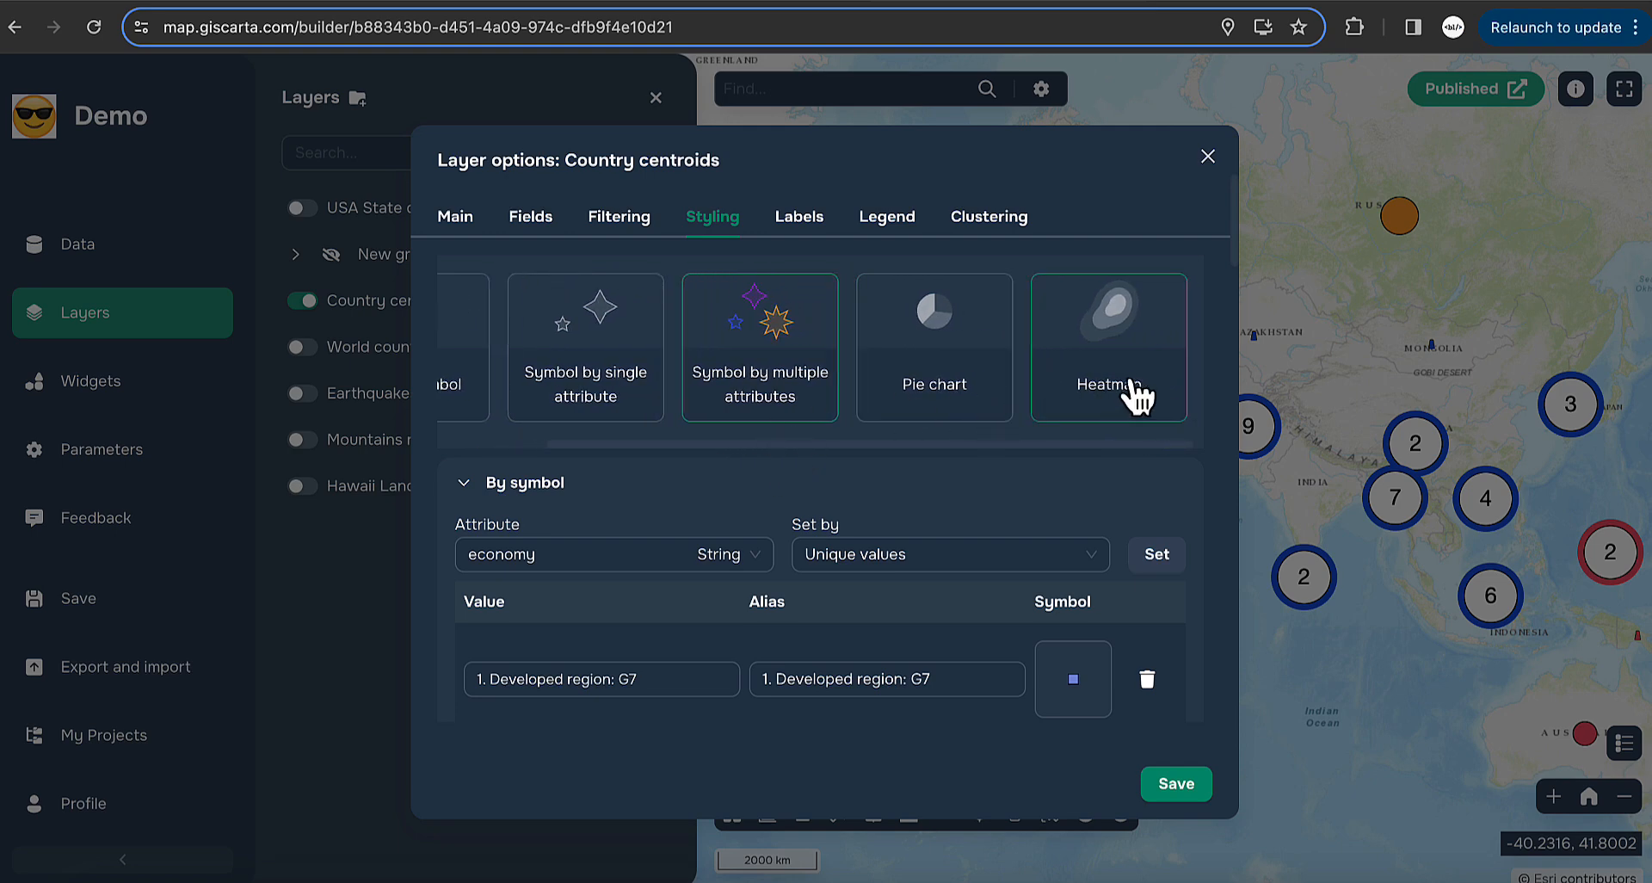
drag(850, 451, 741, 451)
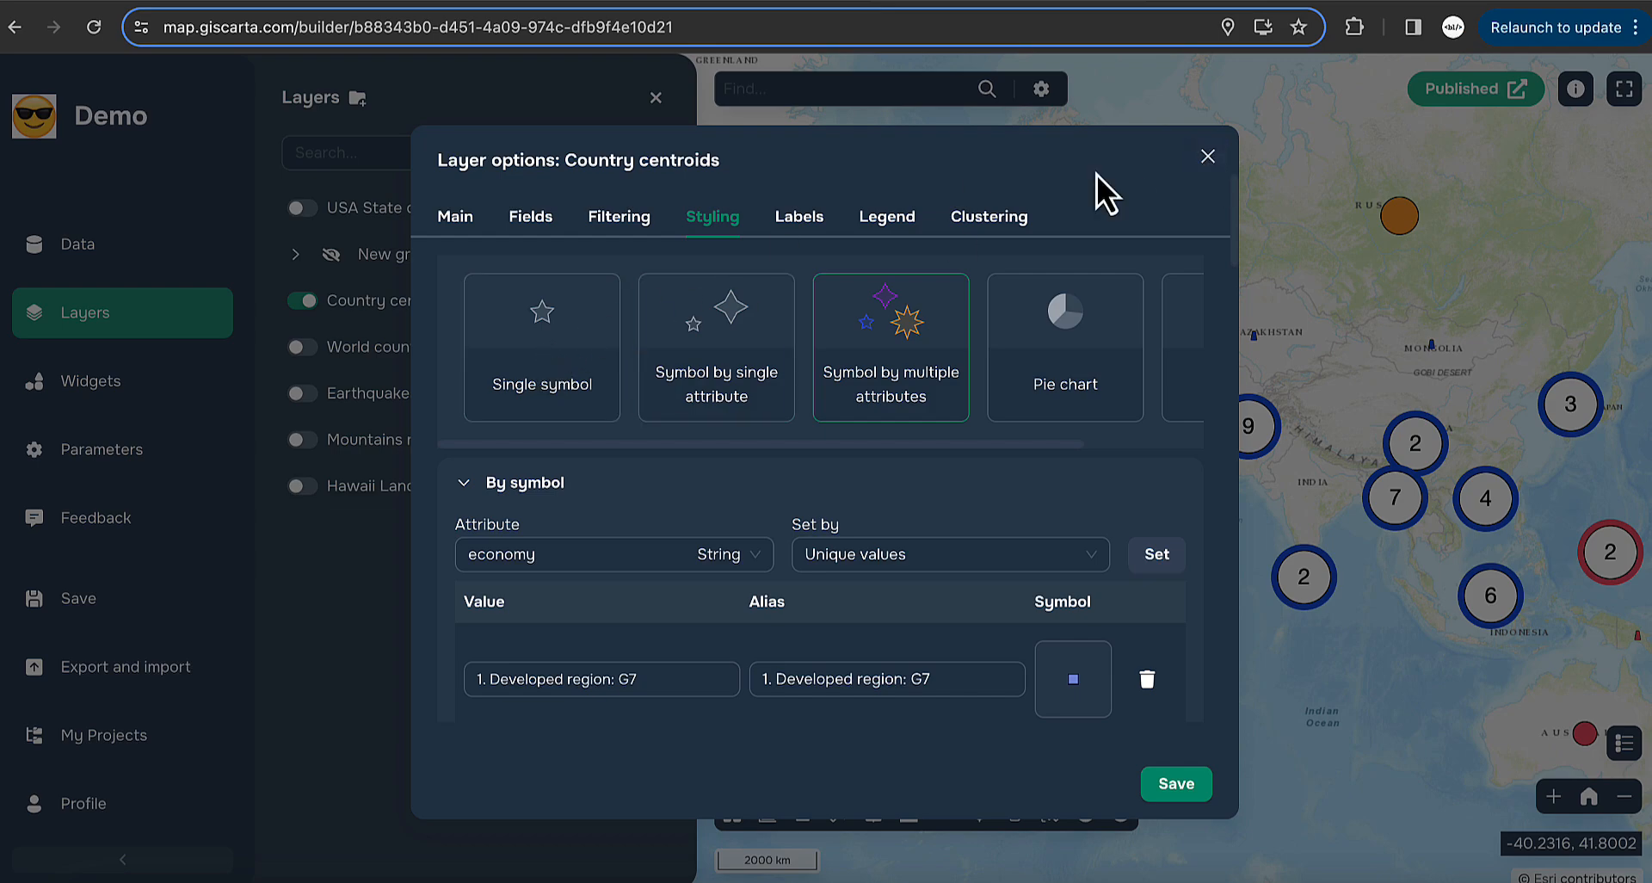
click(1208, 158)
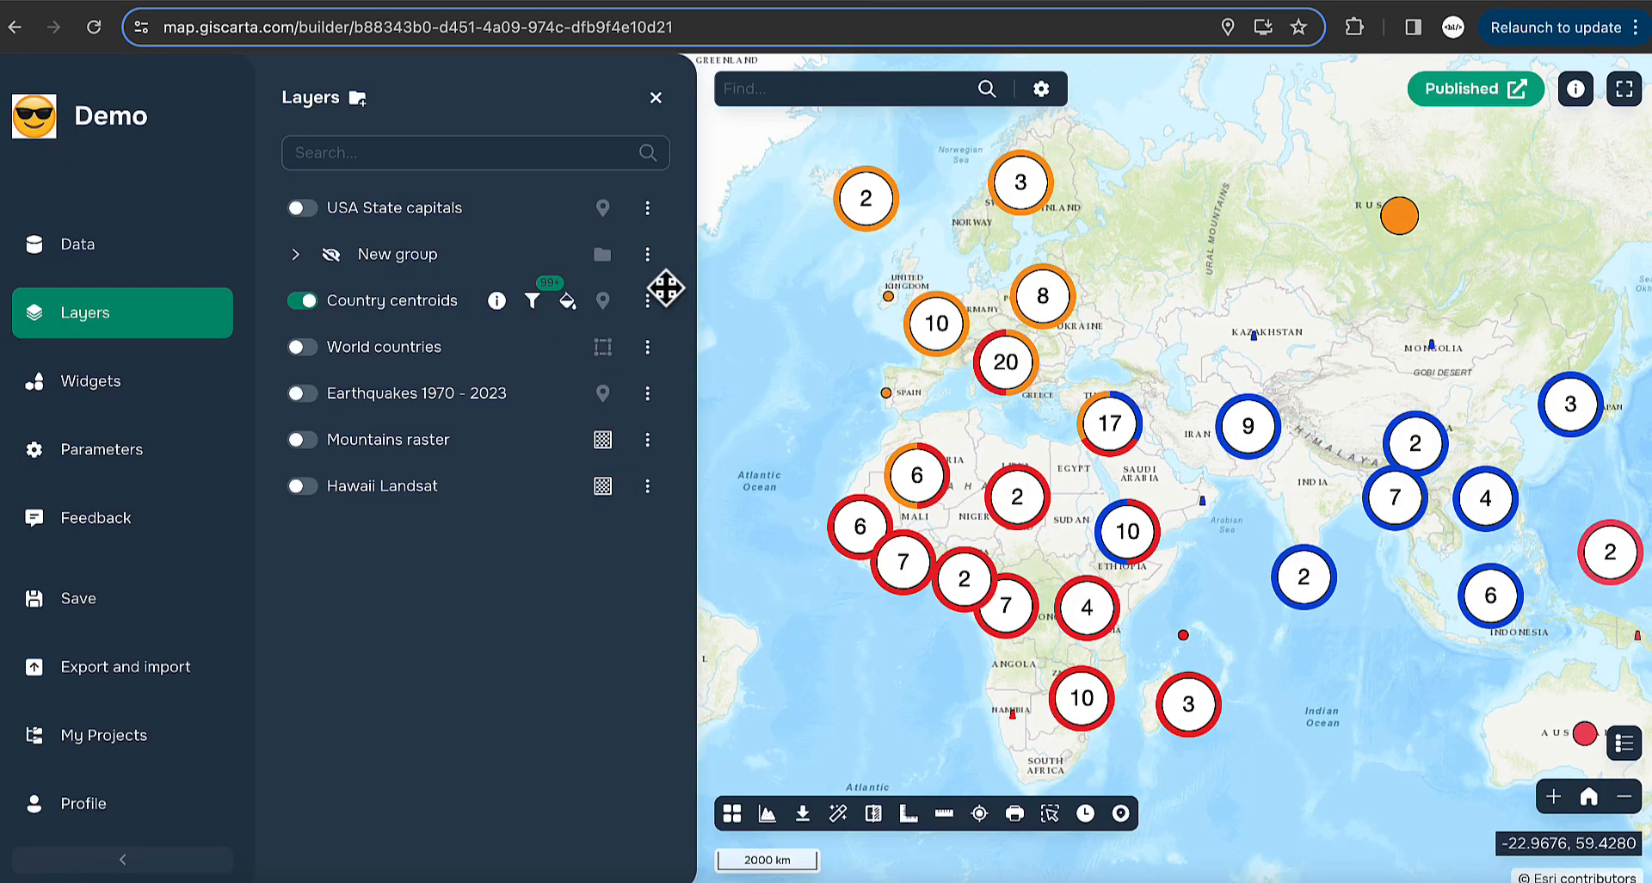
- Hide Country centroids, show USA State capitals, and pan to North America
click(303, 300)
click(303, 208)
drag(839, 303, 1313, 301)
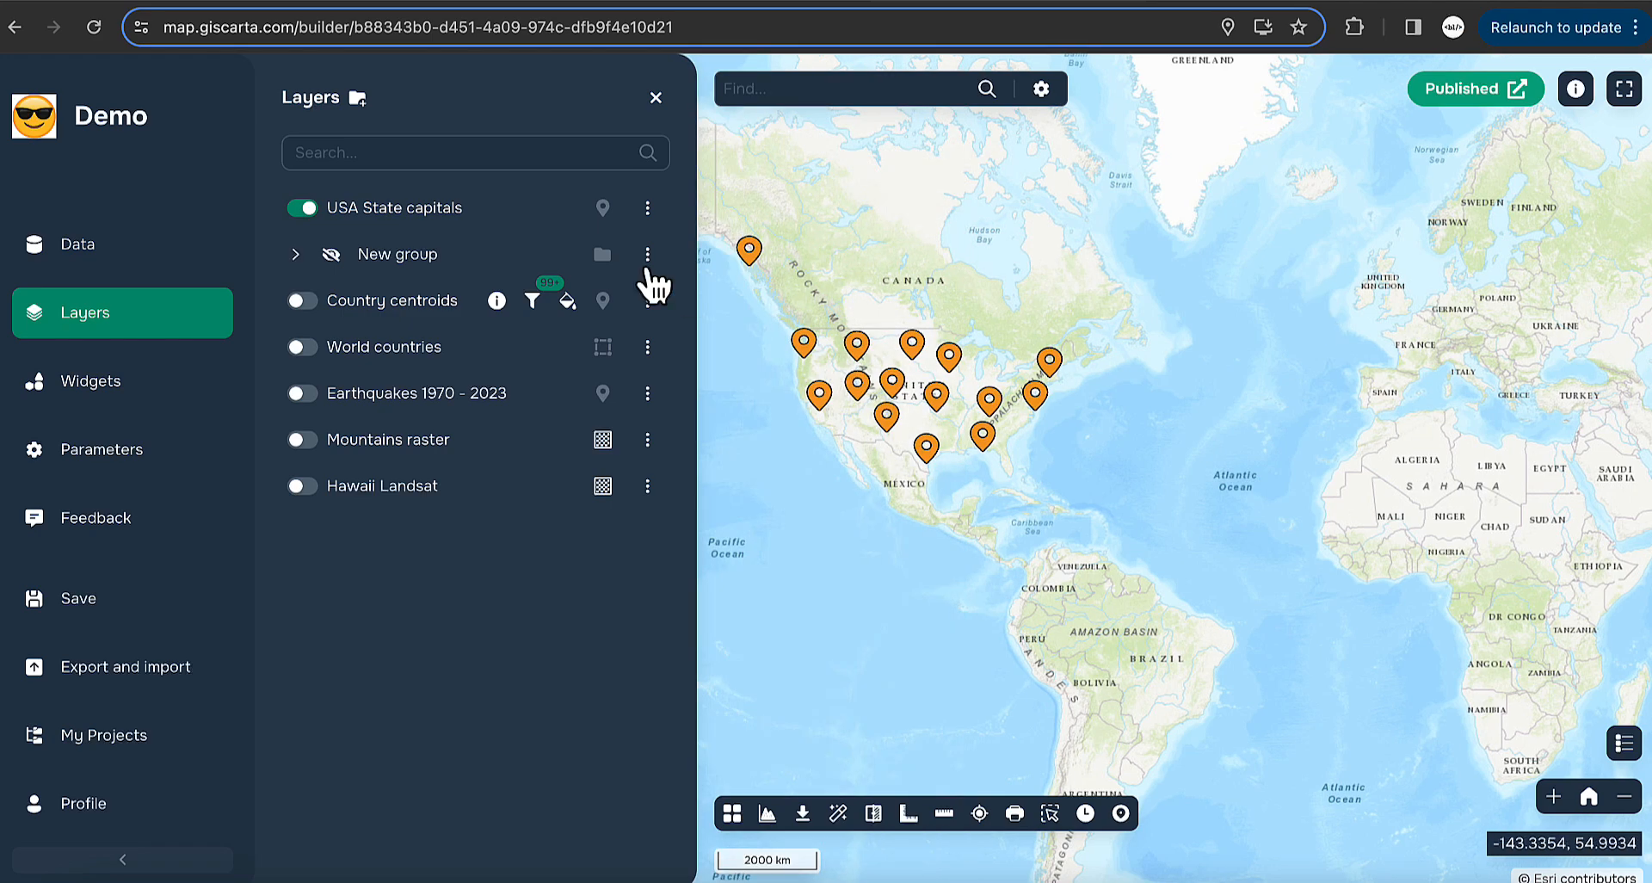
- Review the USA State capitals styling: keep the orange Pin symbol and try its size 28
click(647, 208)
click(771, 215)
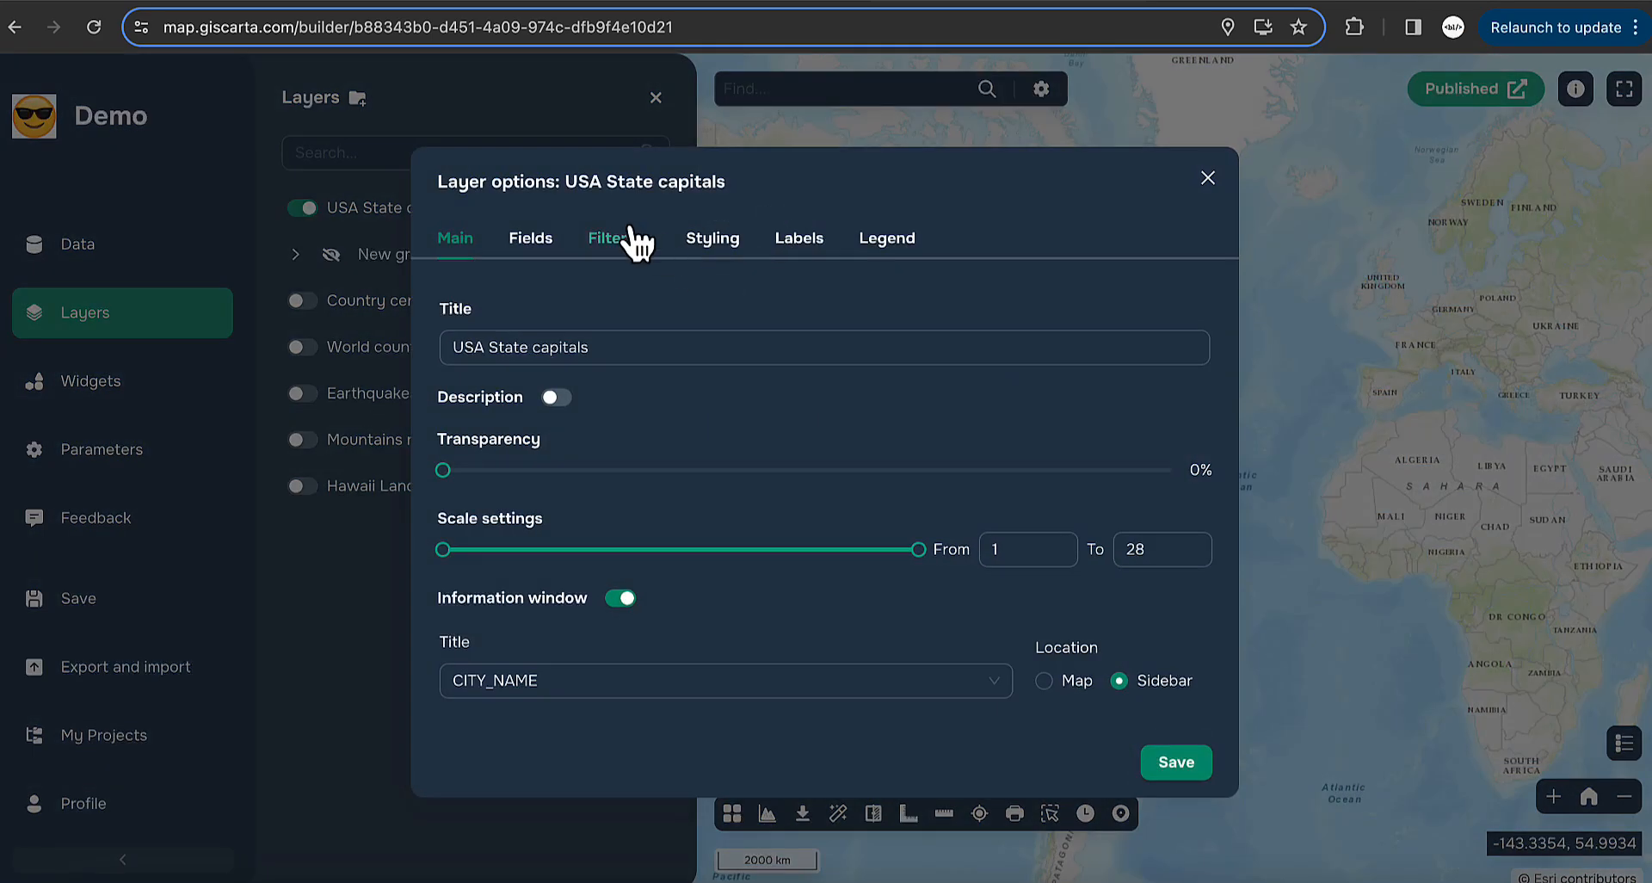
click(711, 218)
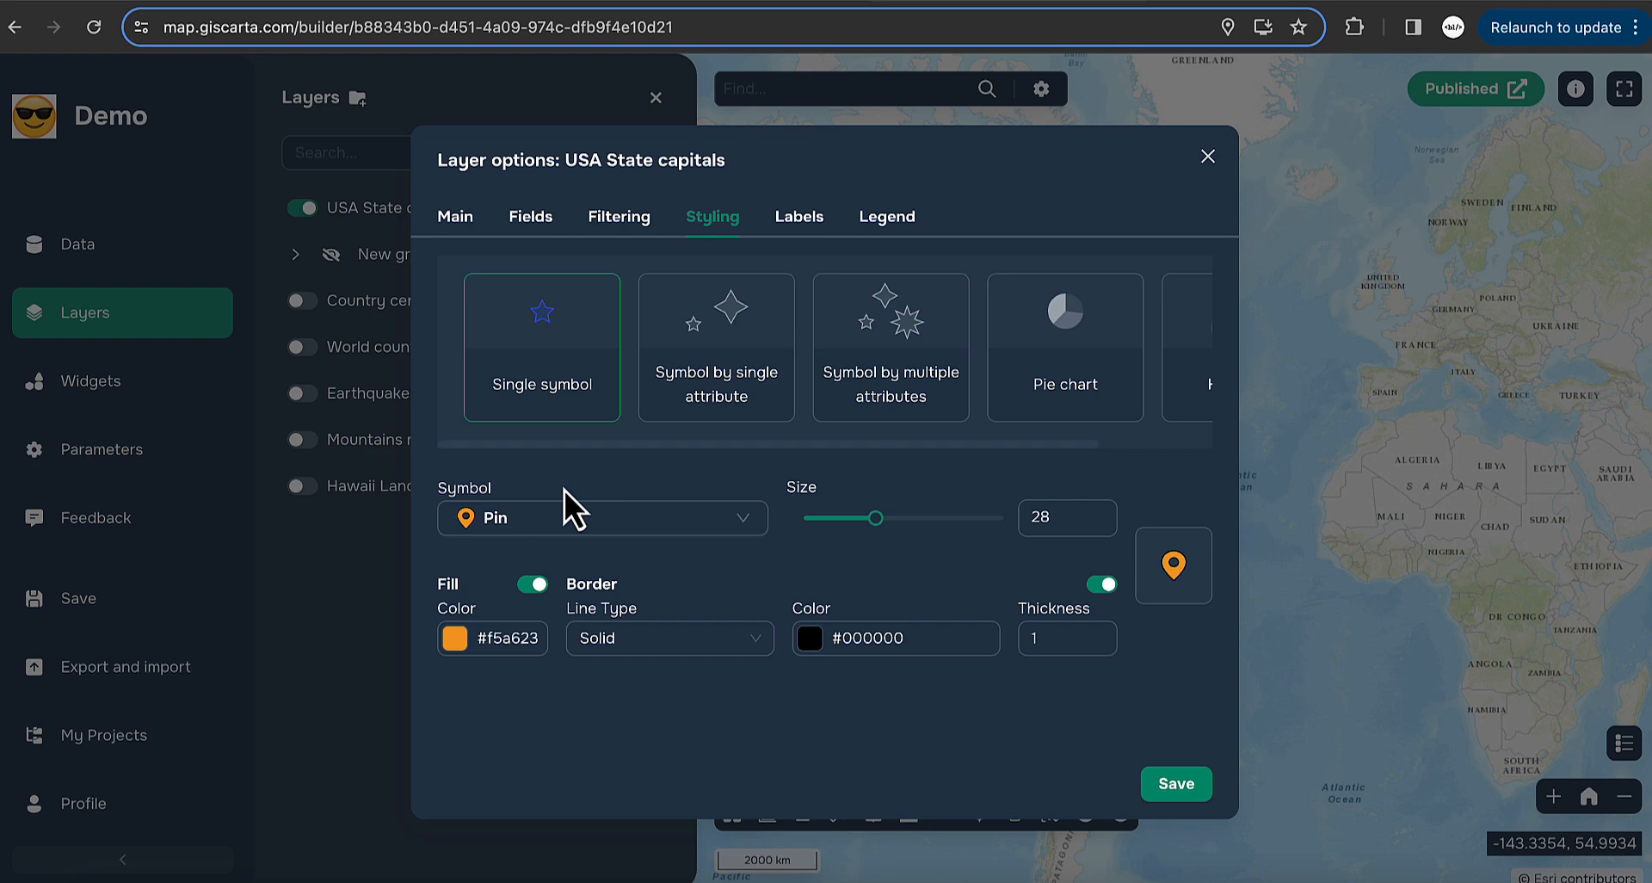
click(636, 540)
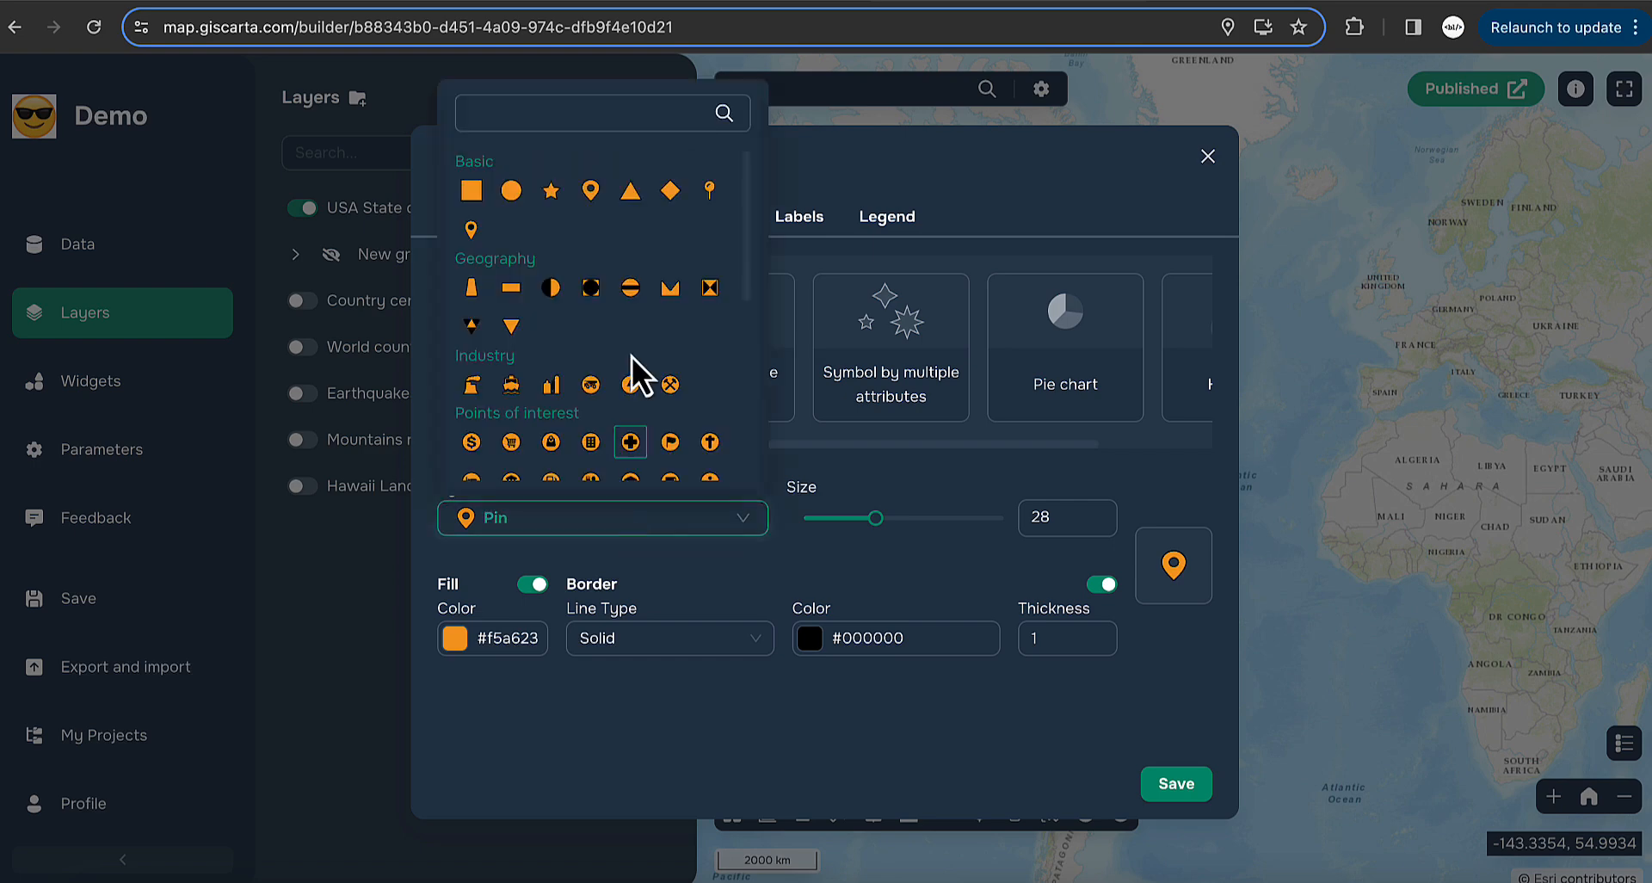
scroll(633, 349, down, 5)
scroll(555, 368, up, 5)
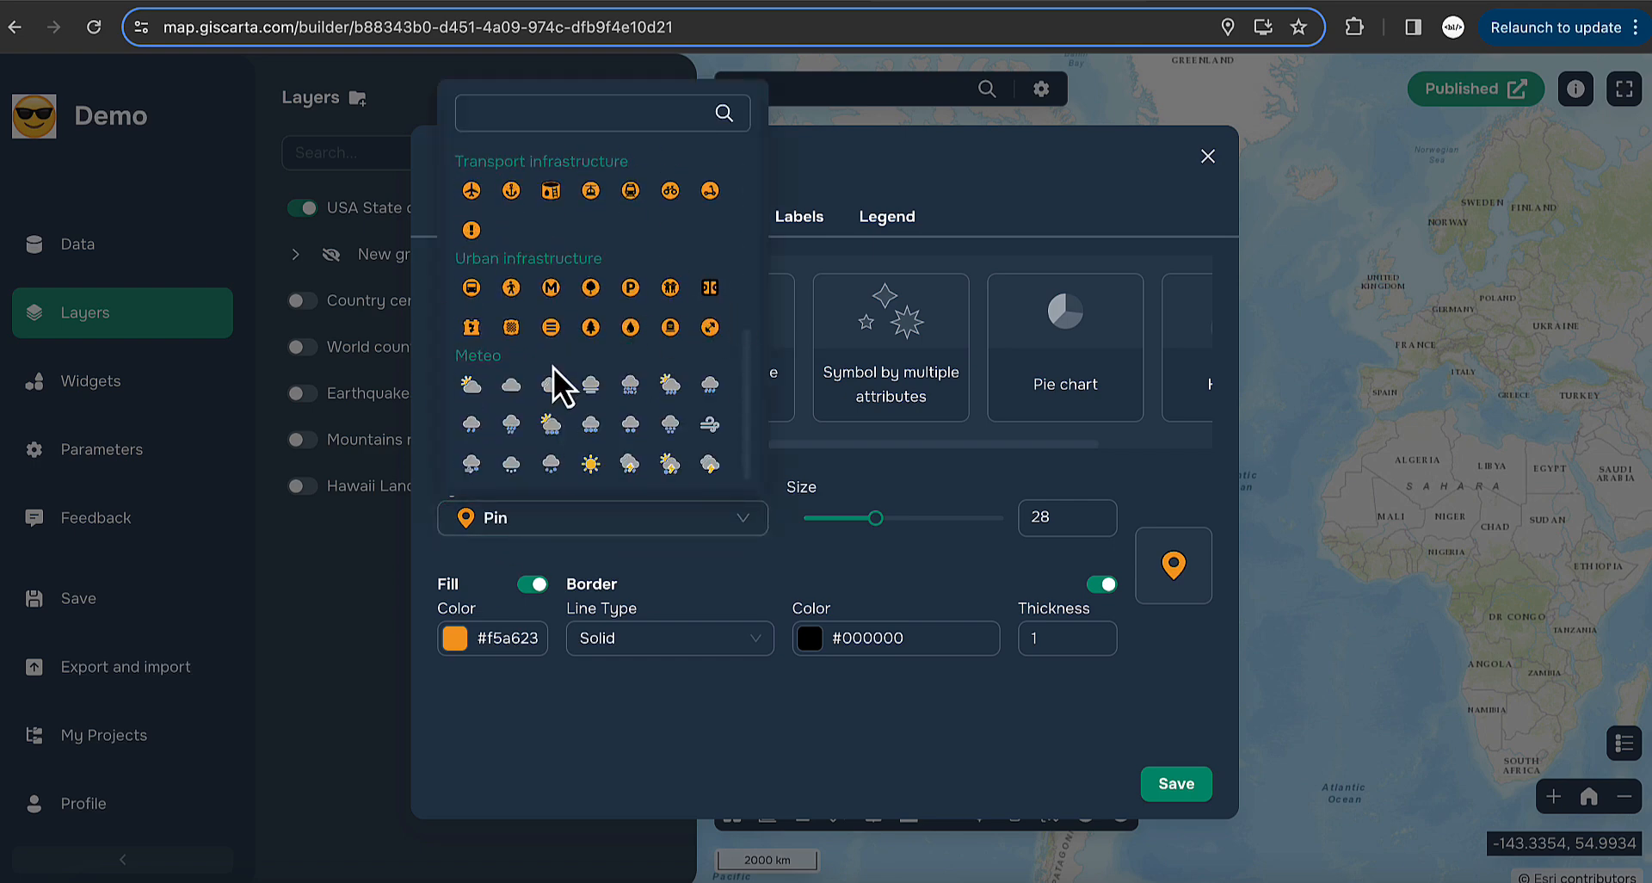
click(857, 481)
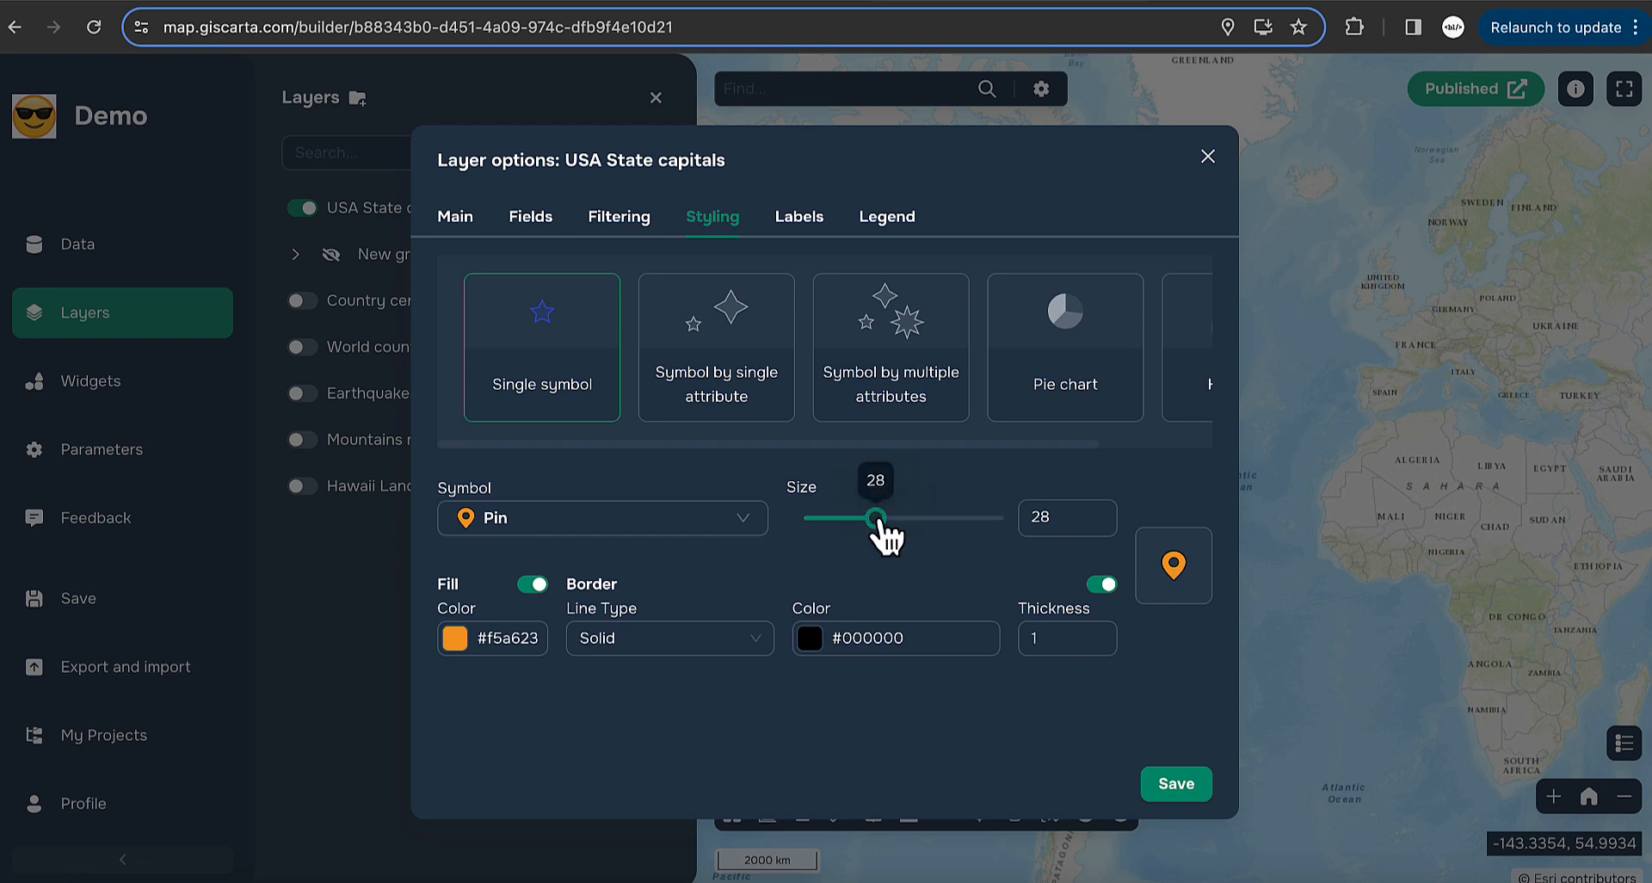
mouse_move(875, 518)
mouse_down()
mouse_move(845, 519)
mouse_move(876, 519)
mouse_up()
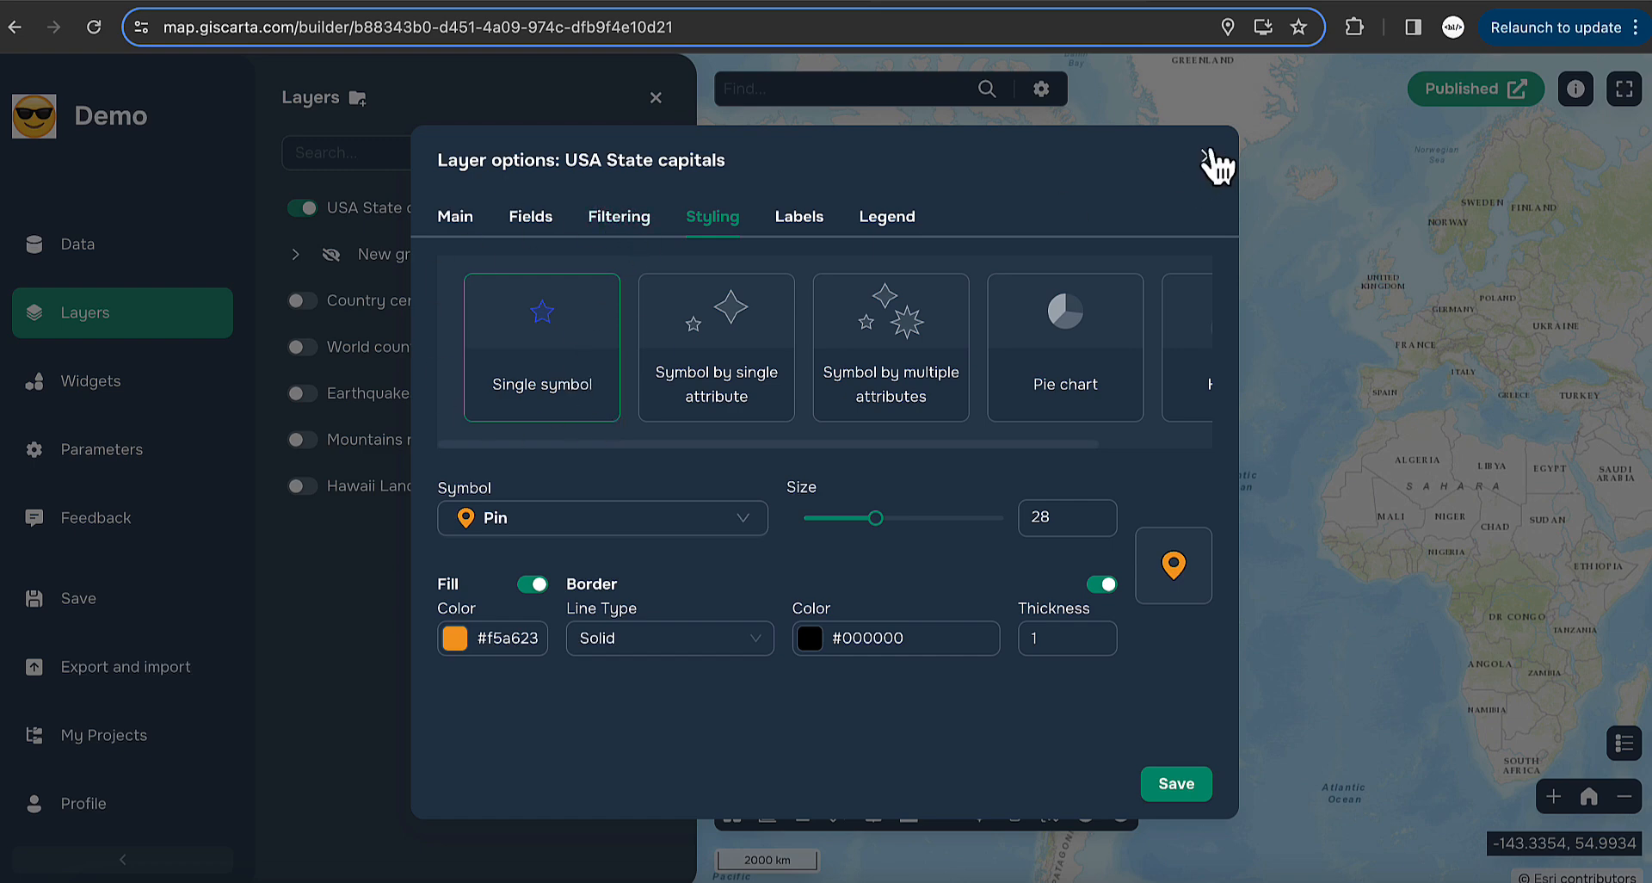
- Style USA State capitals by single attribute STATE_NAME and open the classification methods list
click(749, 394)
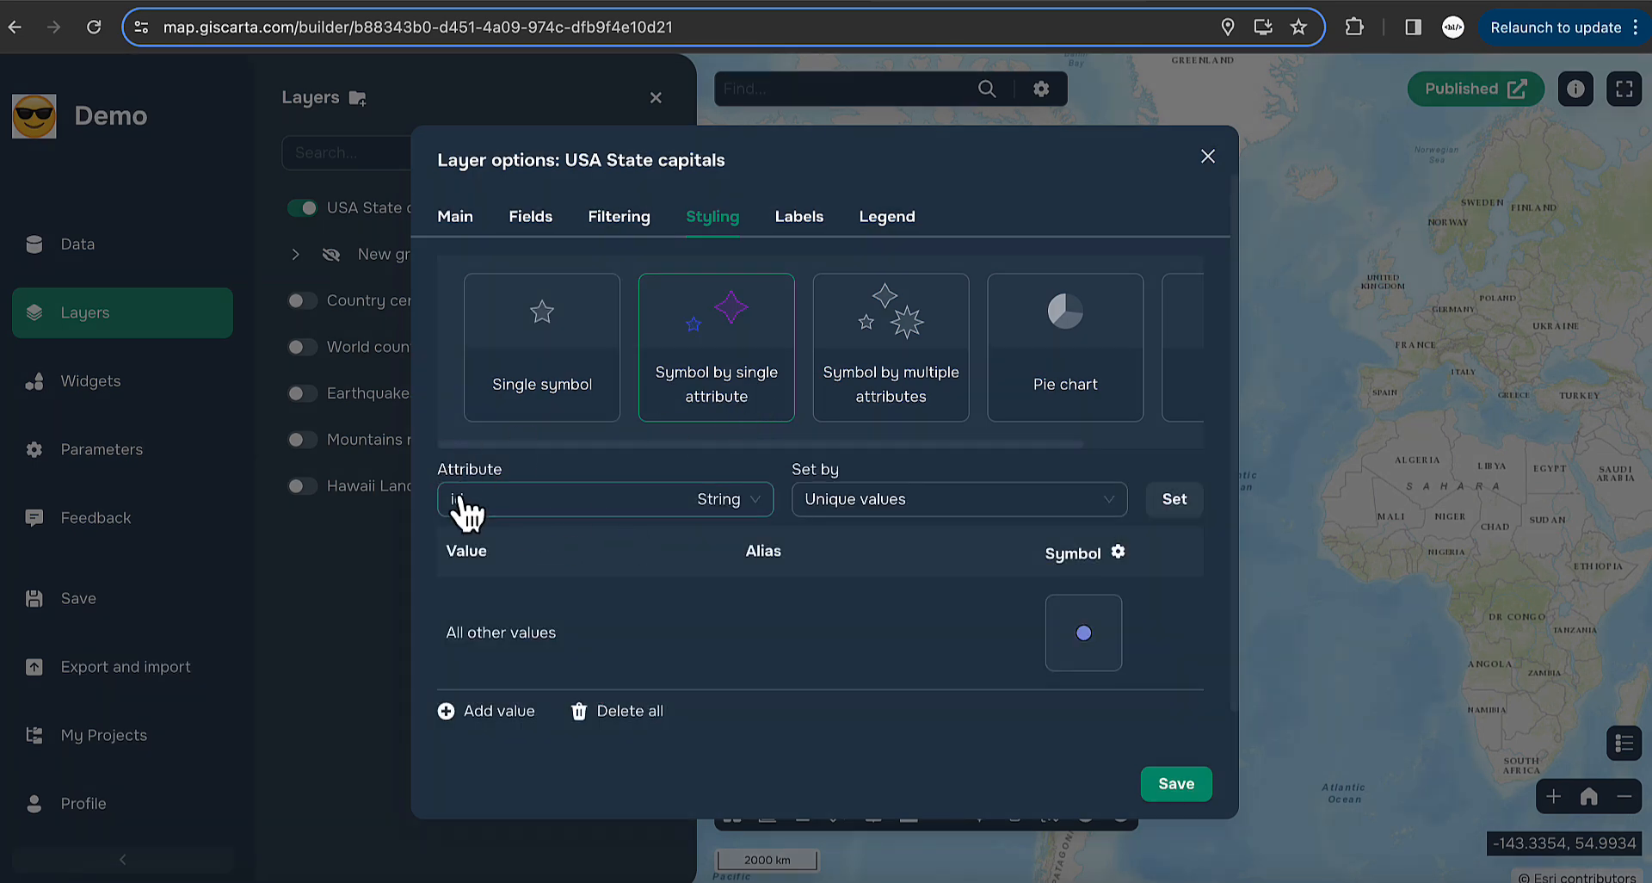
click(665, 505)
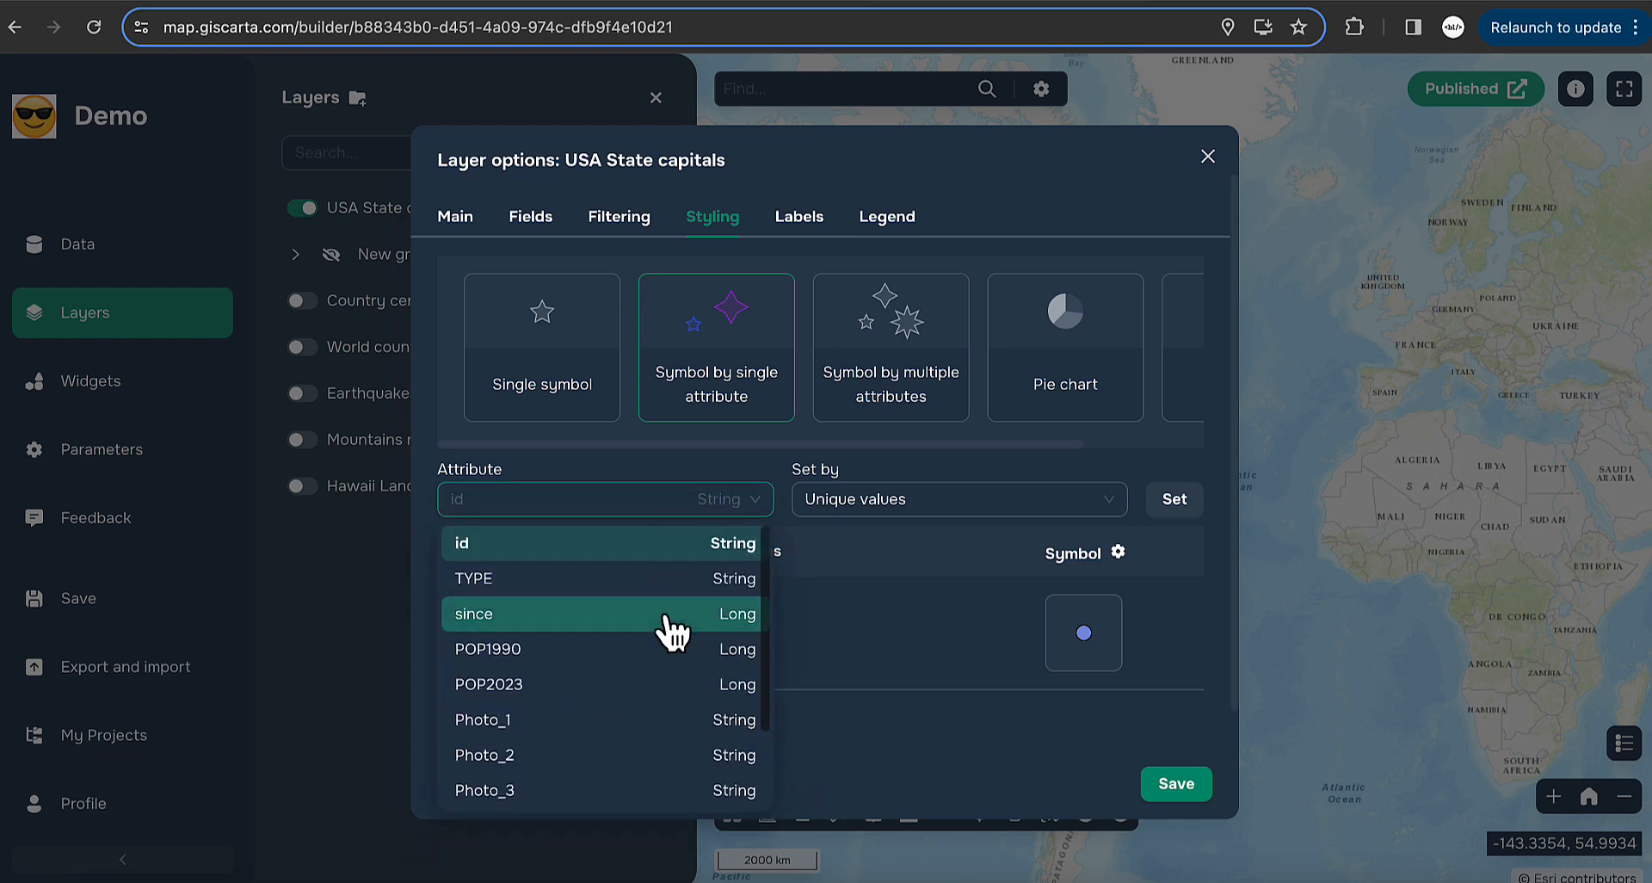
scroll(674, 628, down, 2)
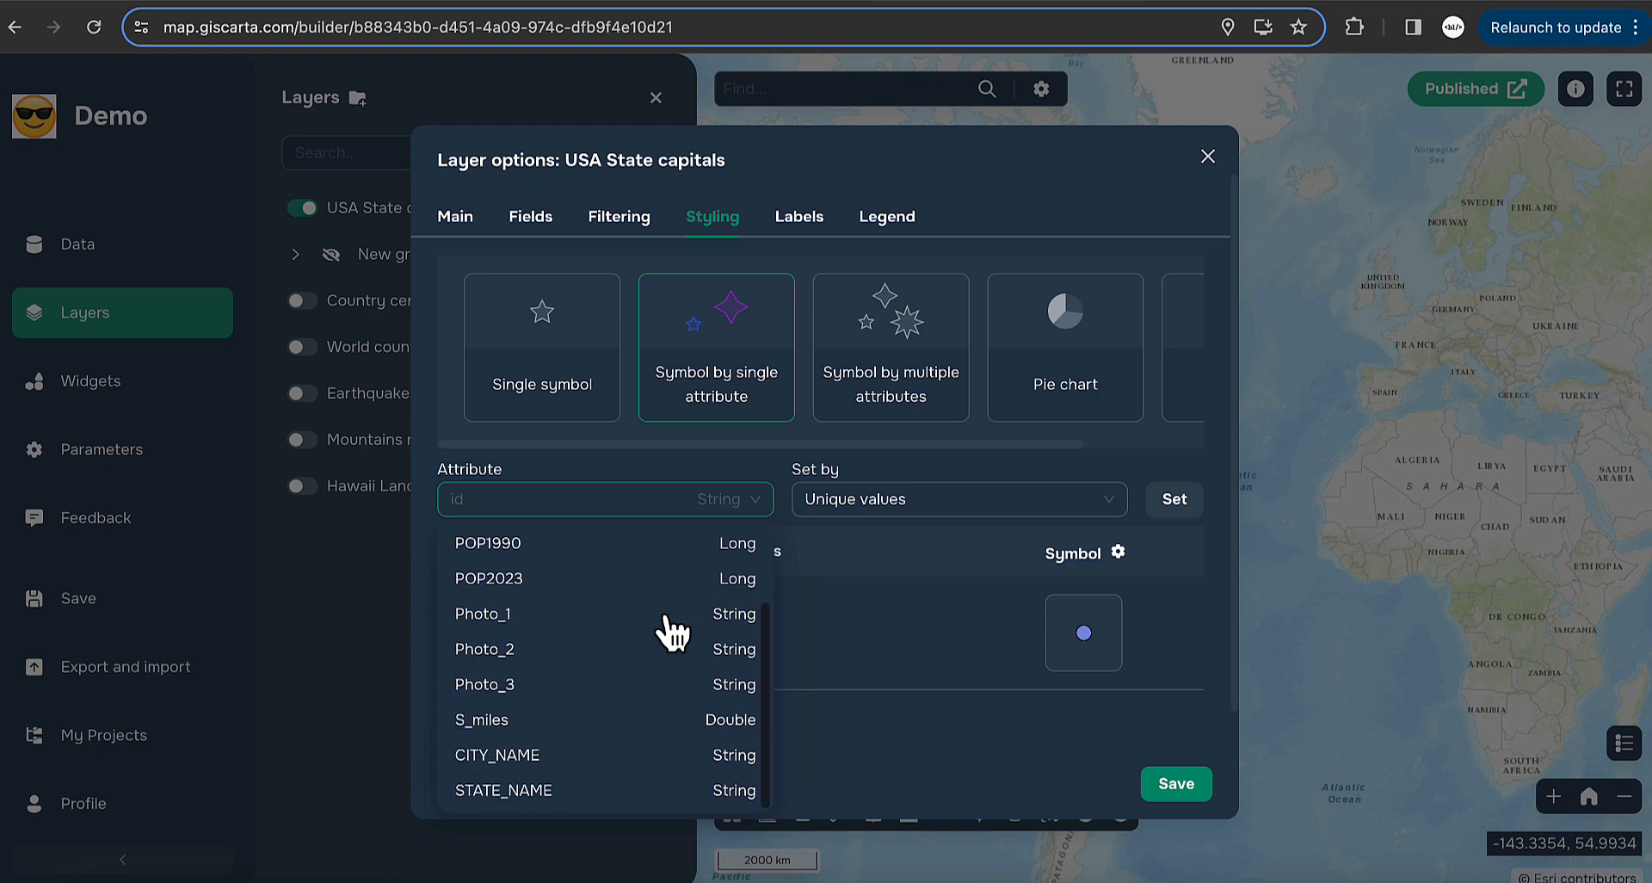
click(510, 800)
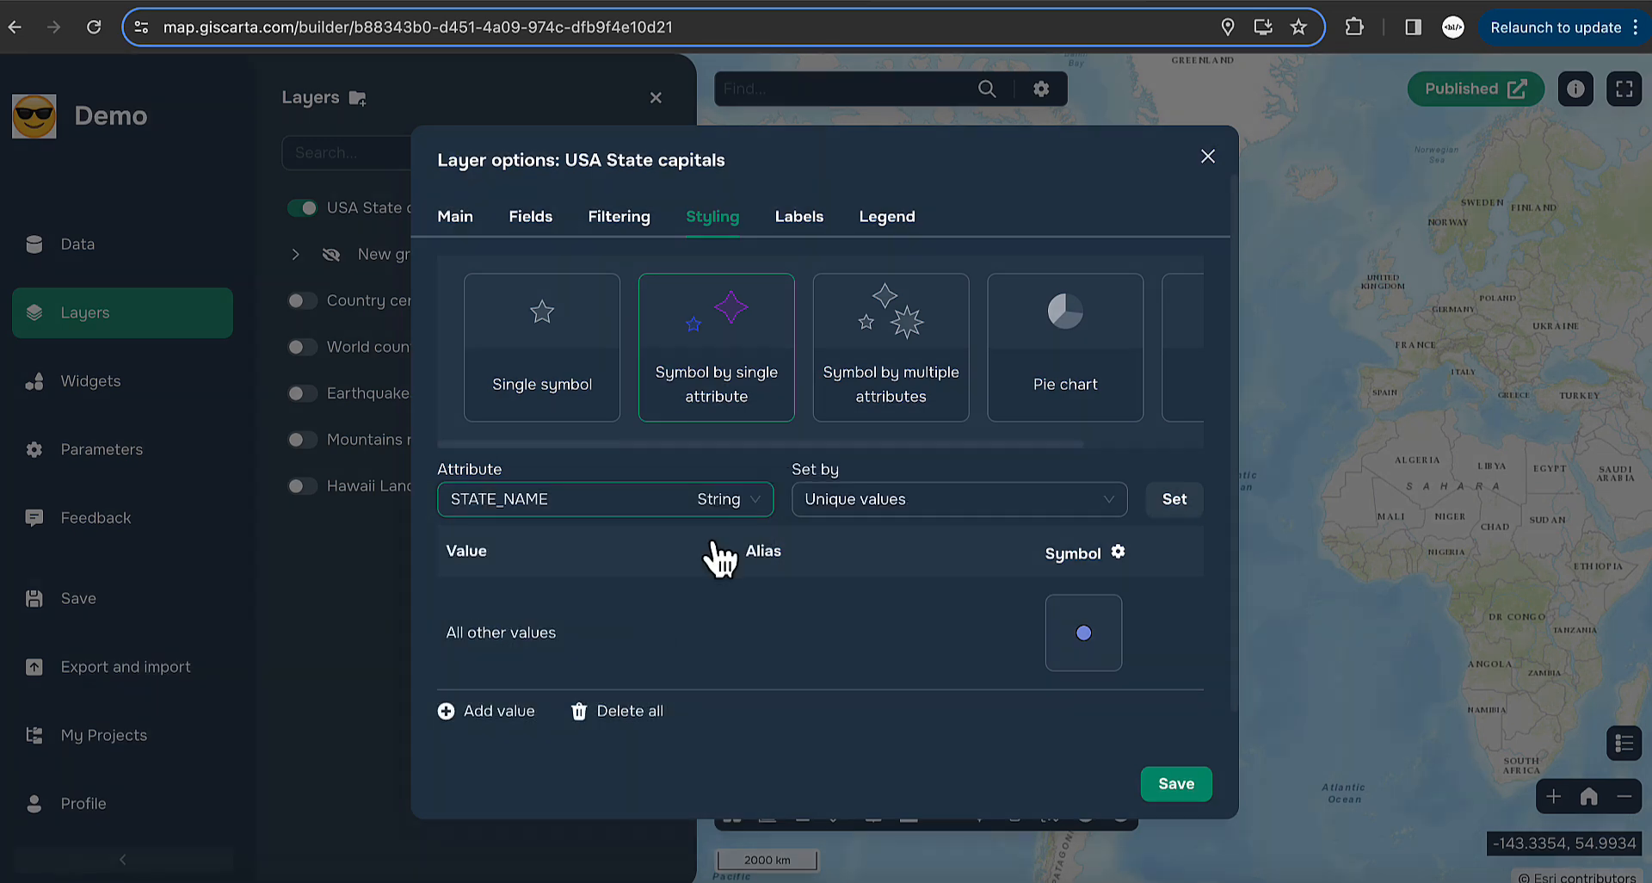
click(1118, 506)
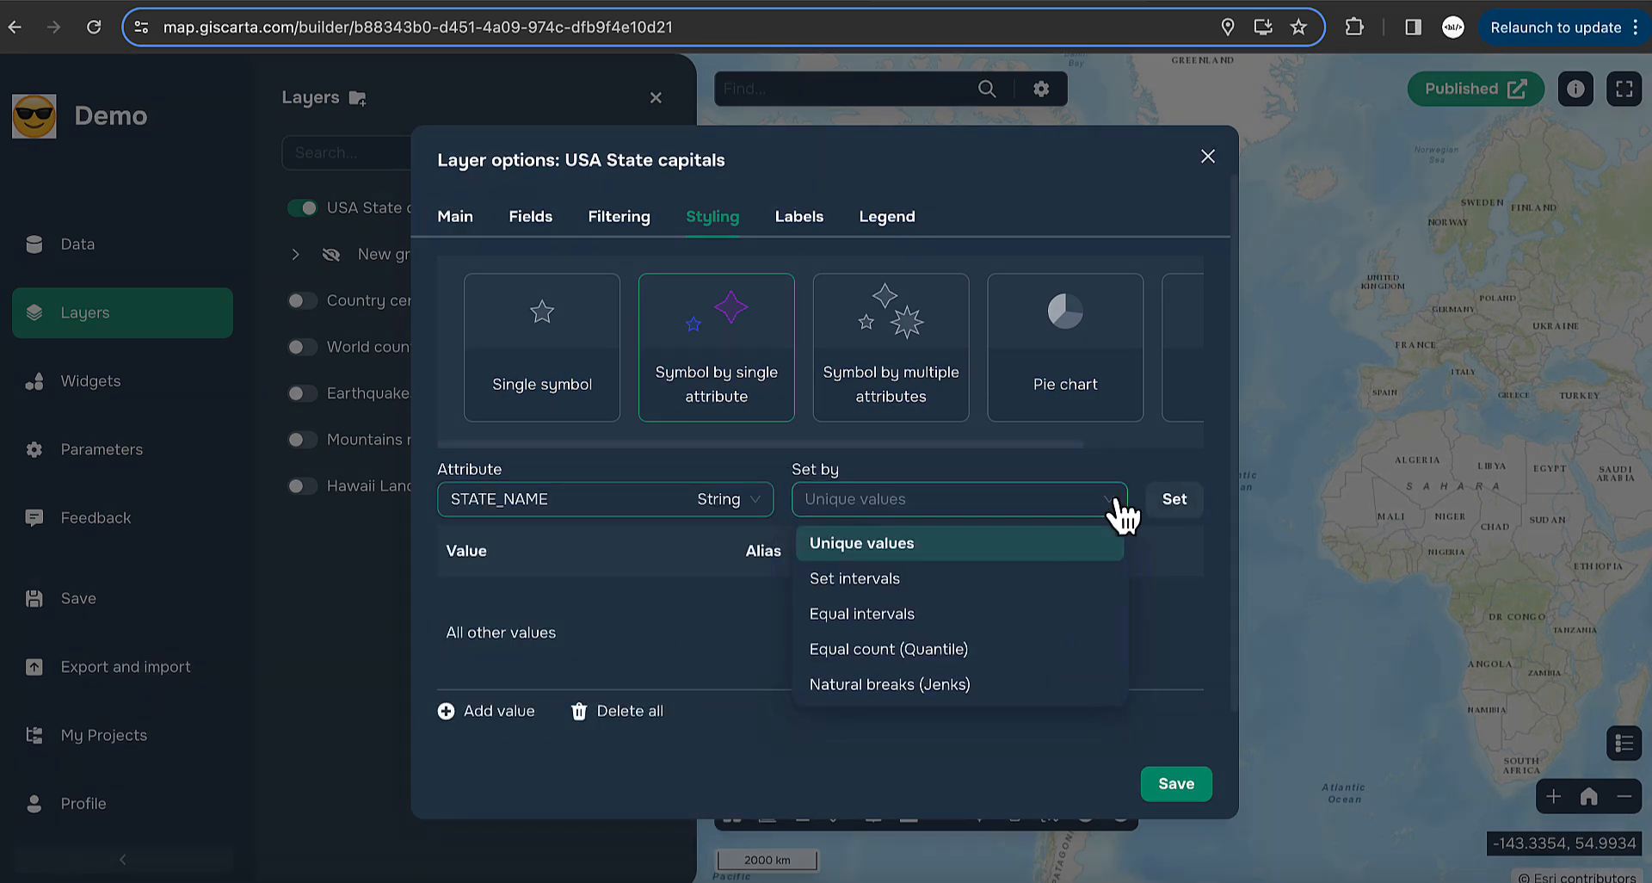
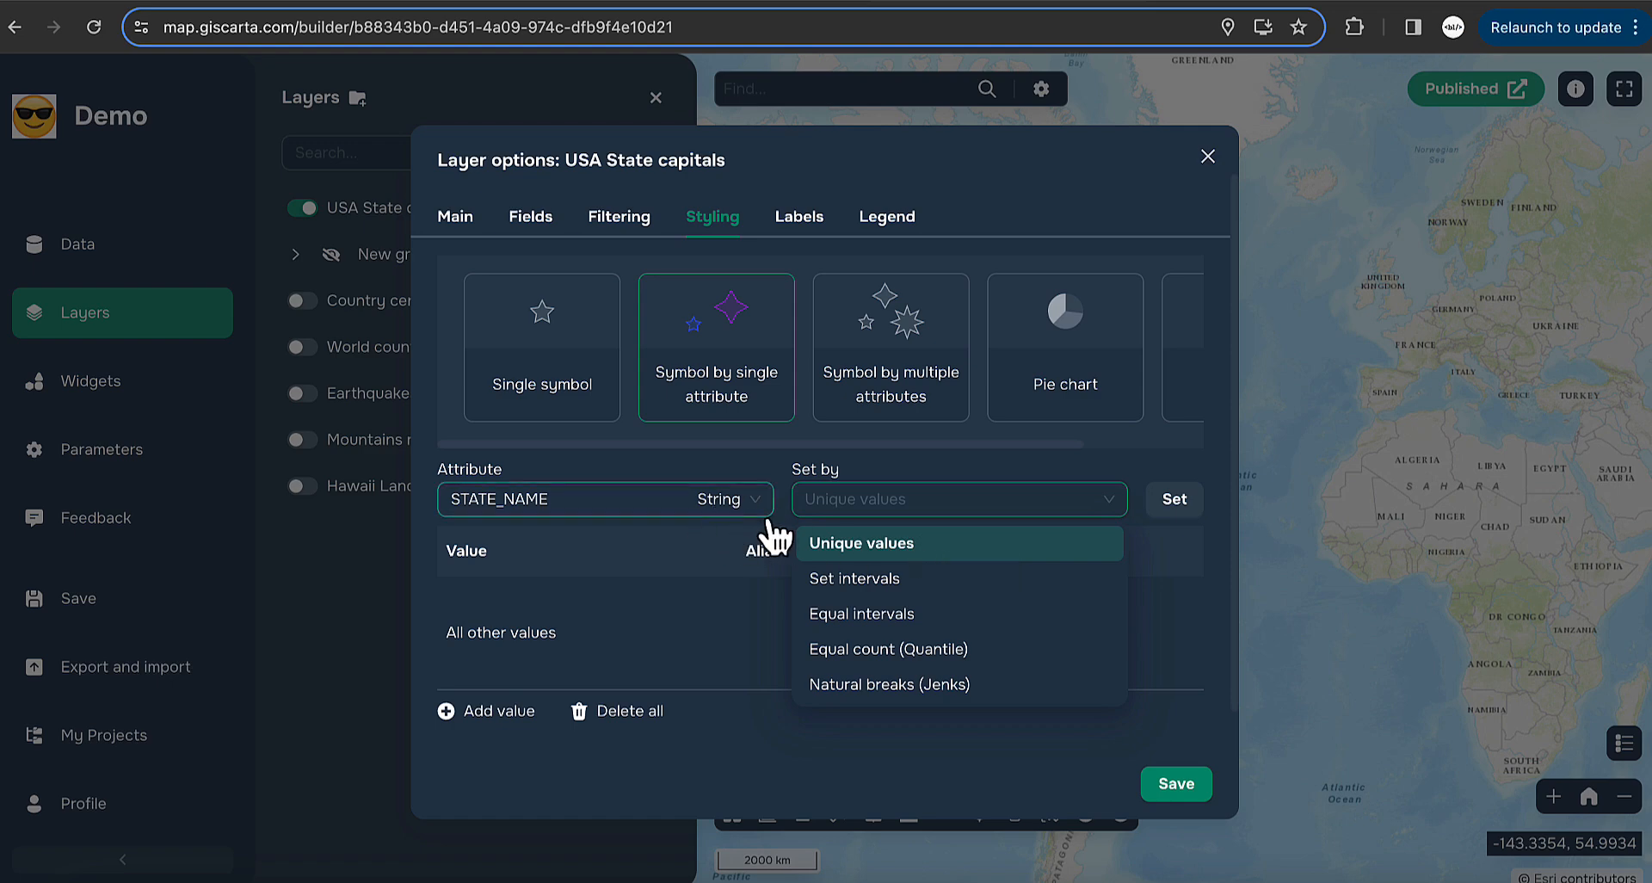
- Classify USA State capitals by unique STATE_NAME values and open Alabama's symbol settings
click(907, 544)
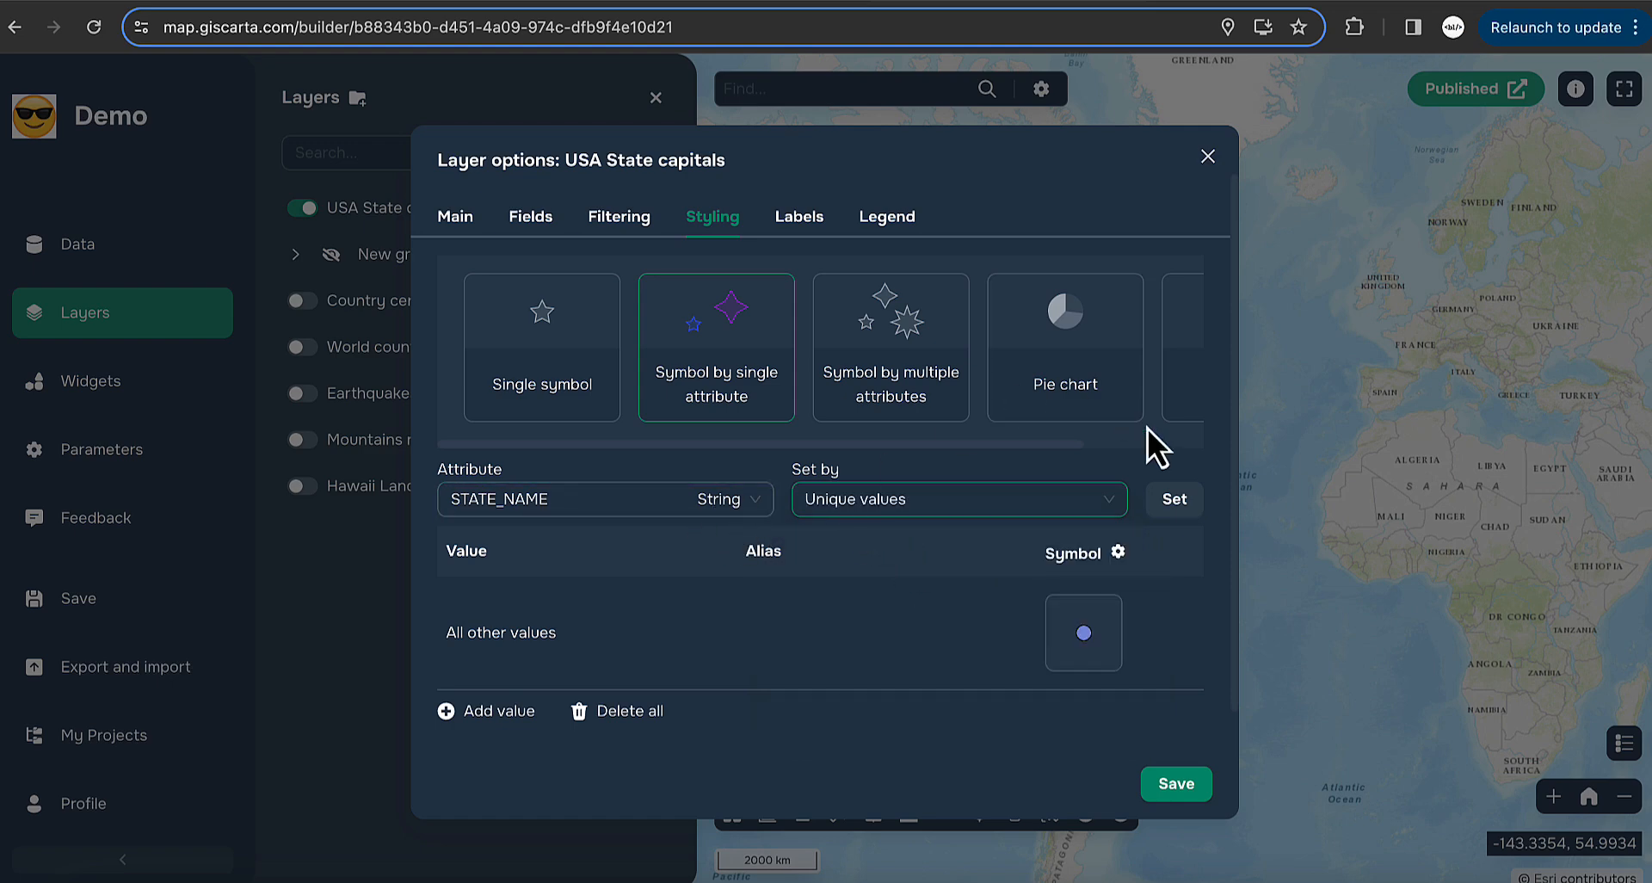
click(1172, 506)
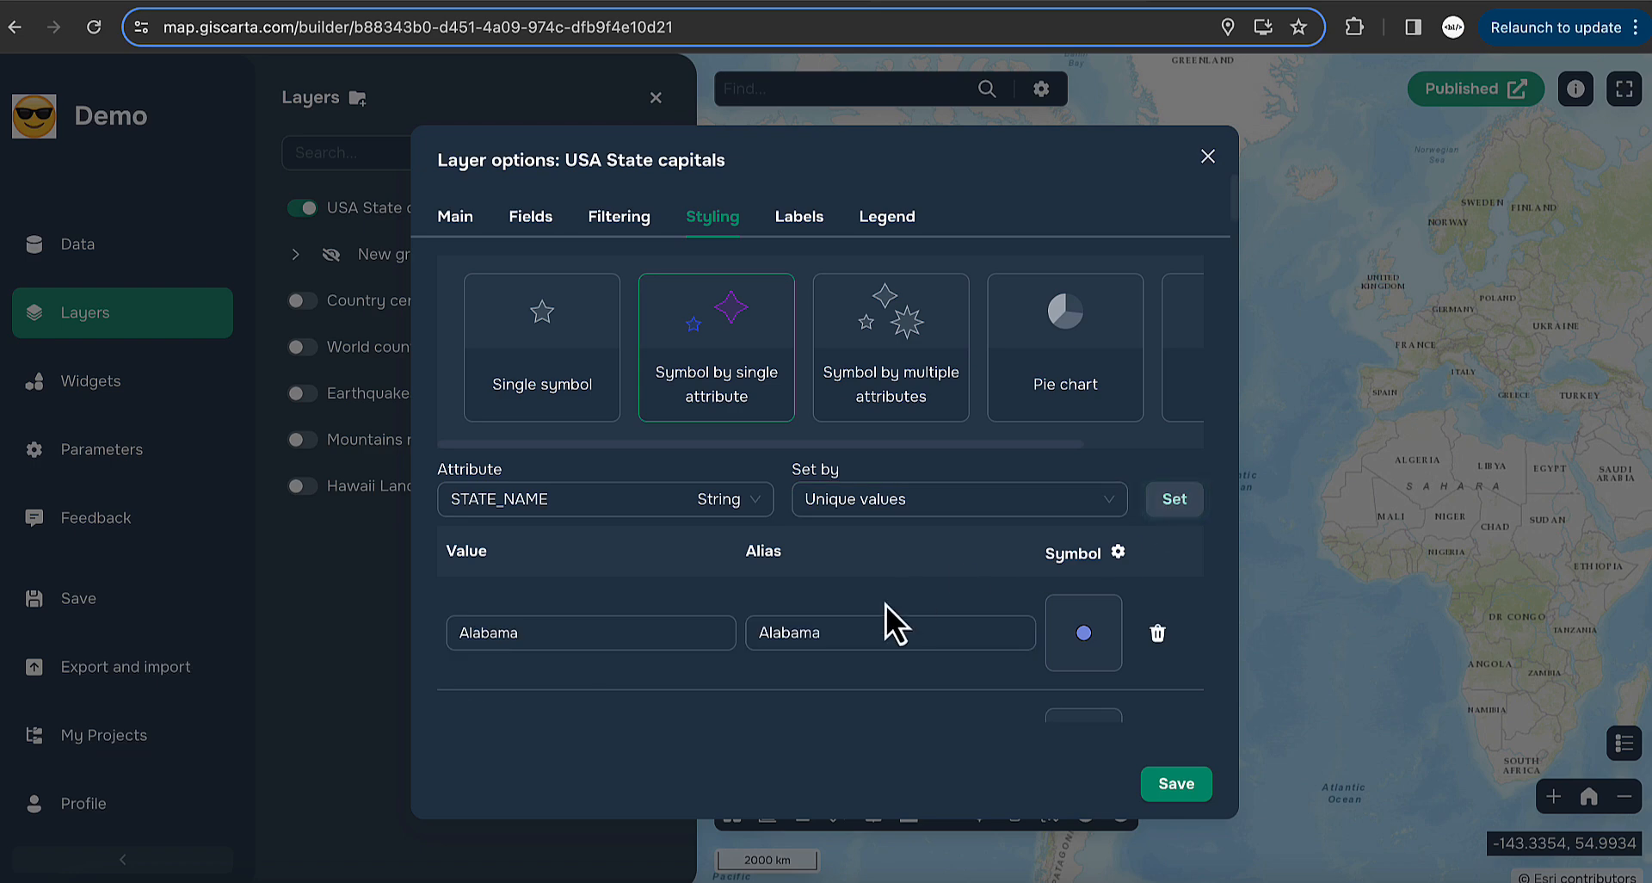
scroll(887, 607, down, 5)
scroll(886, 605, down, 8)
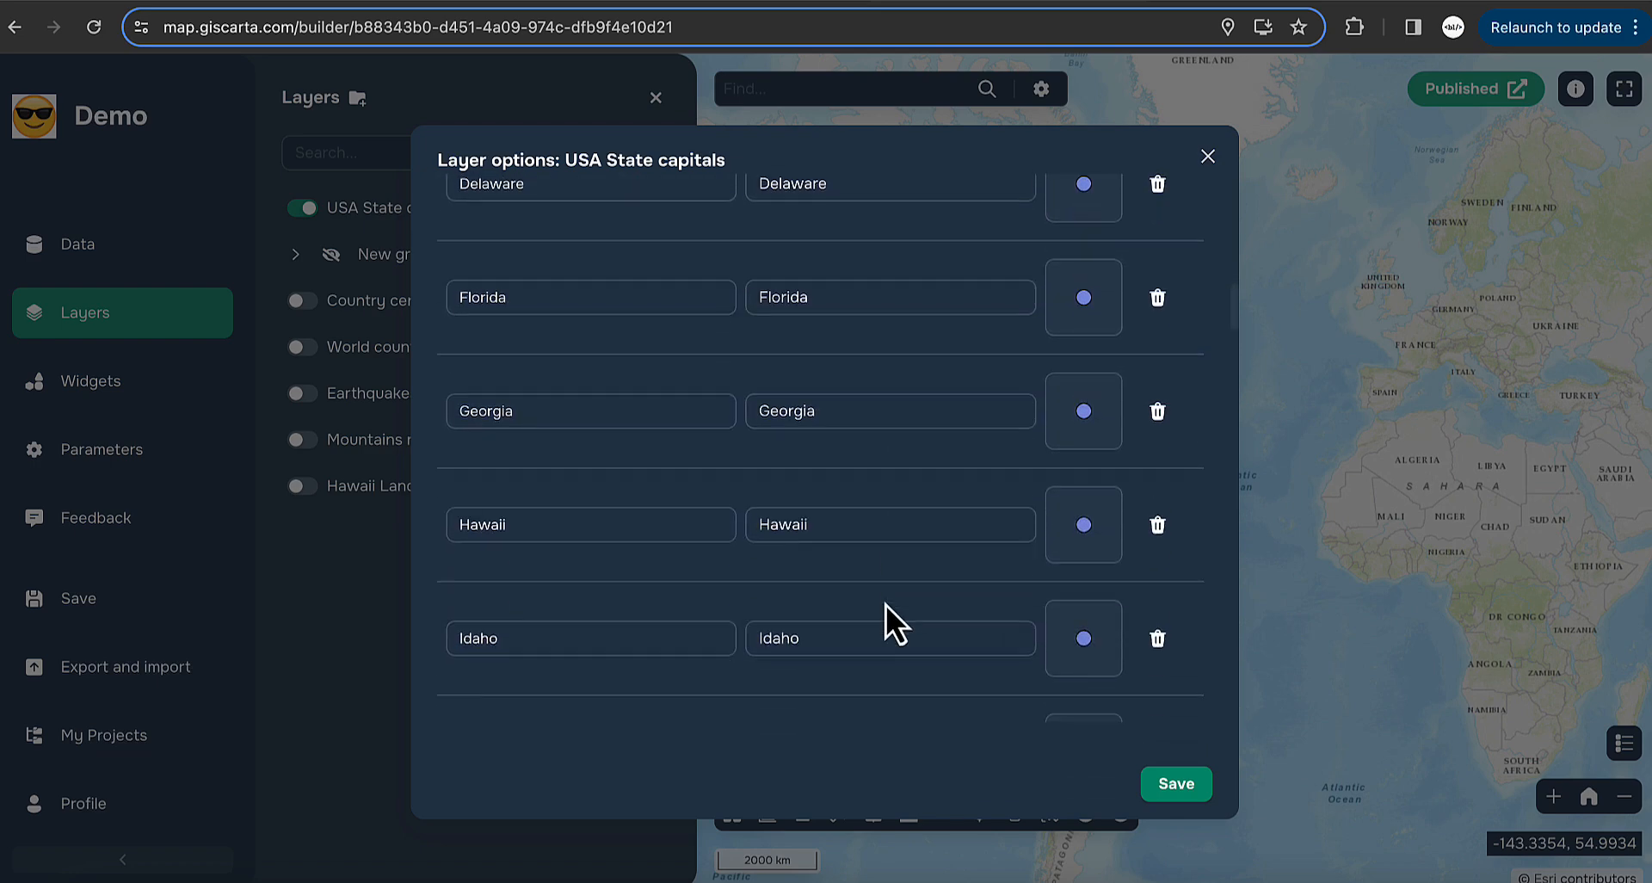
scroll(886, 602, up, 15)
scroll(886, 606, up, 3)
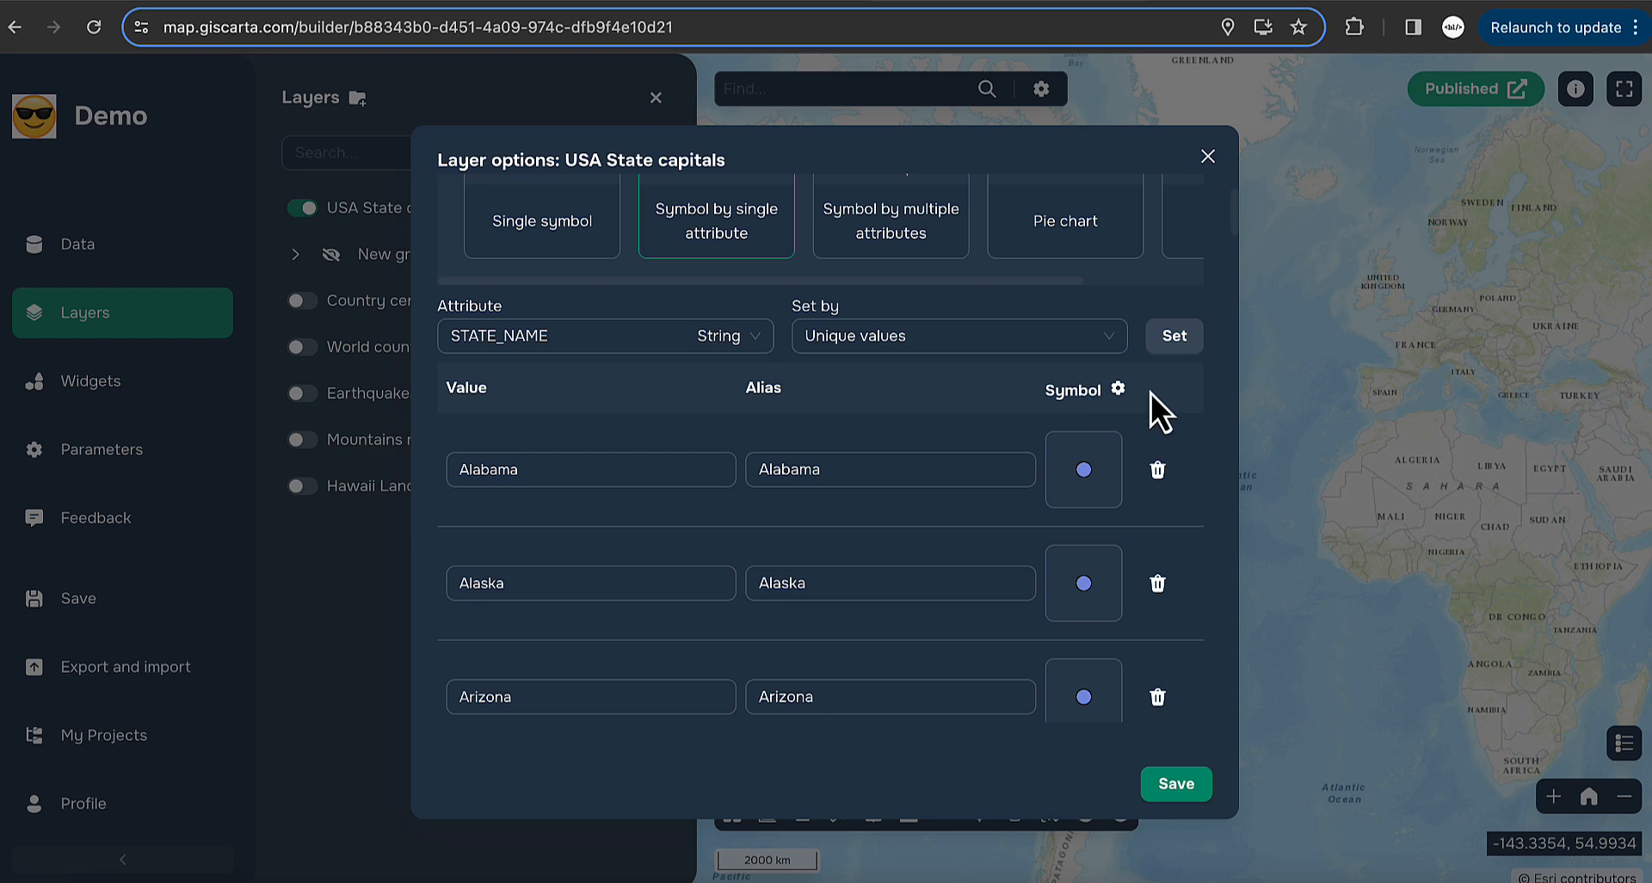
click(1086, 474)
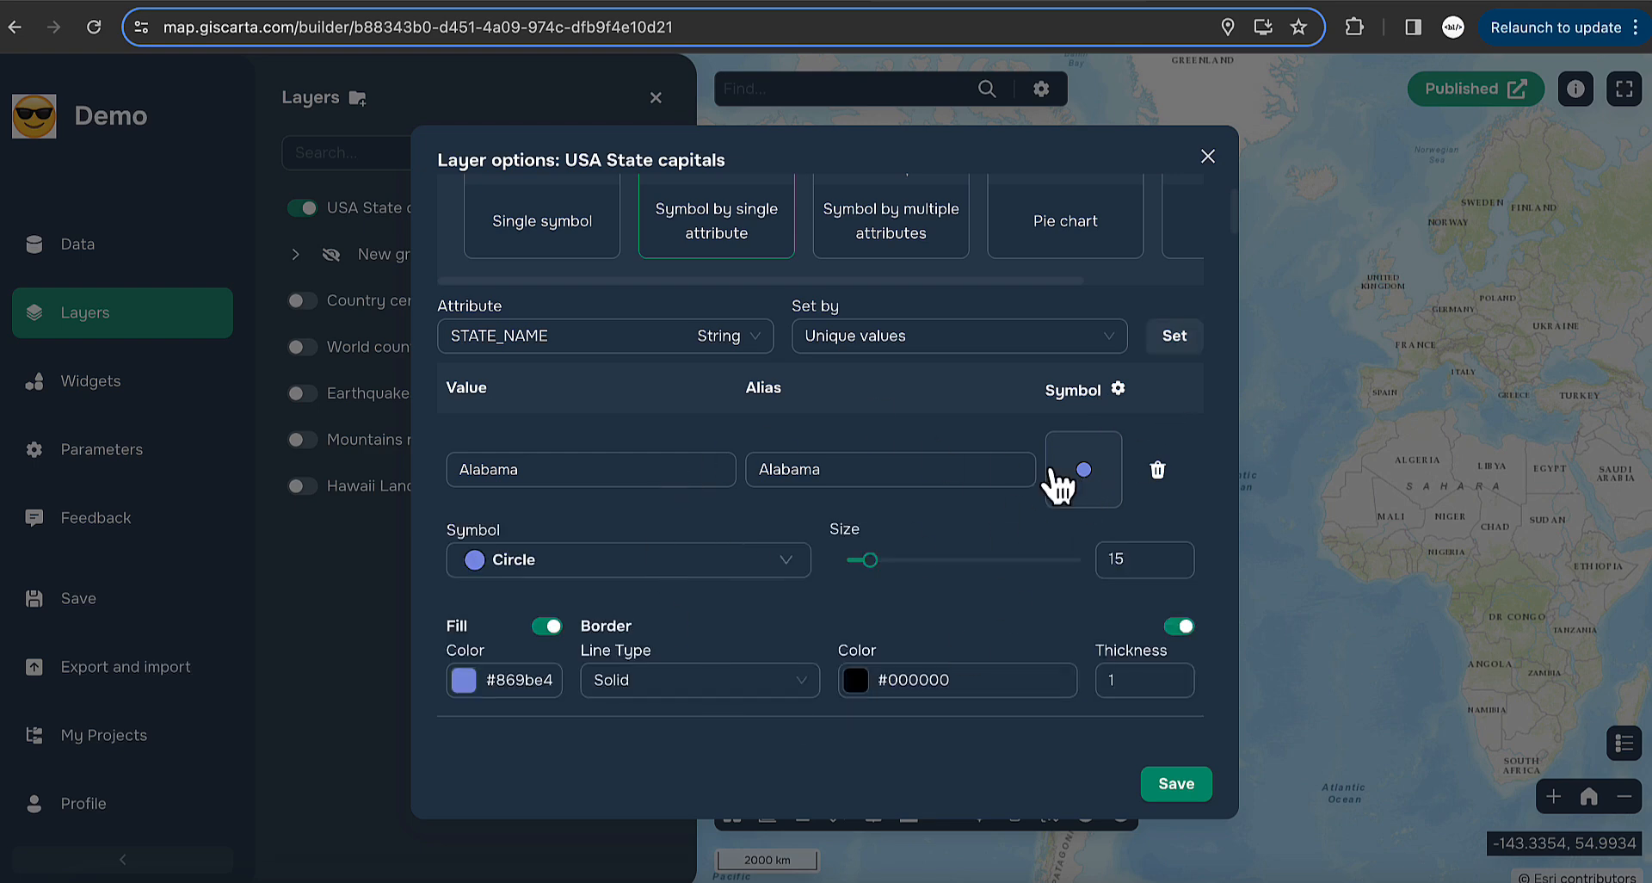
scroll(1090, 487, down, 1)
scroll(1089, 487, up, 1)
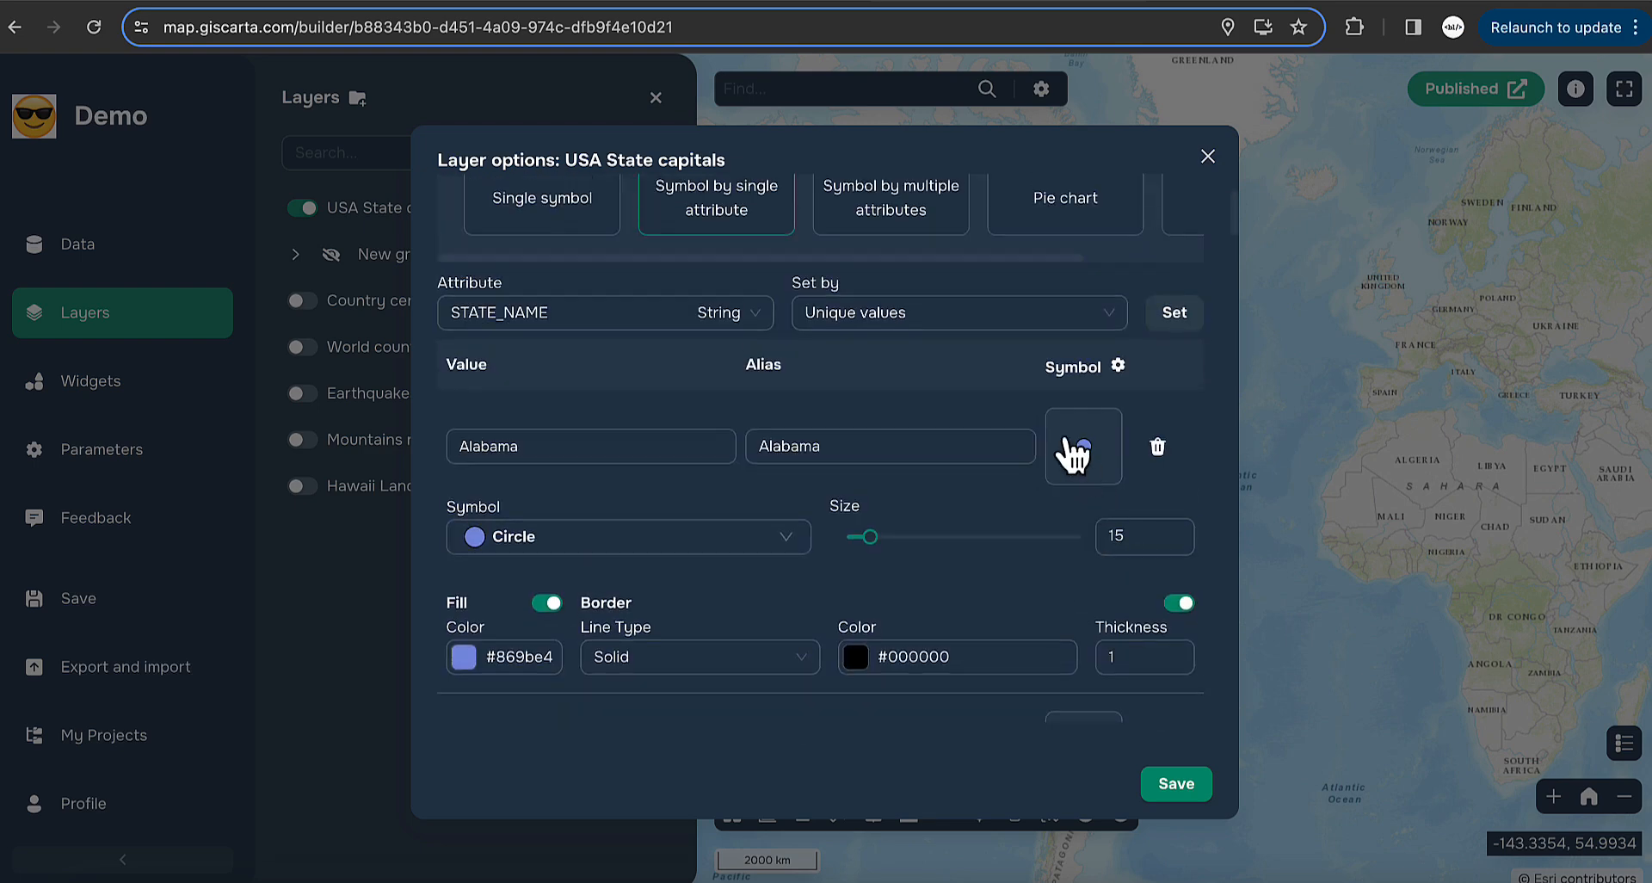
- Colour all state capital symbols from a shared multicolour colour ramp
click(1118, 365)
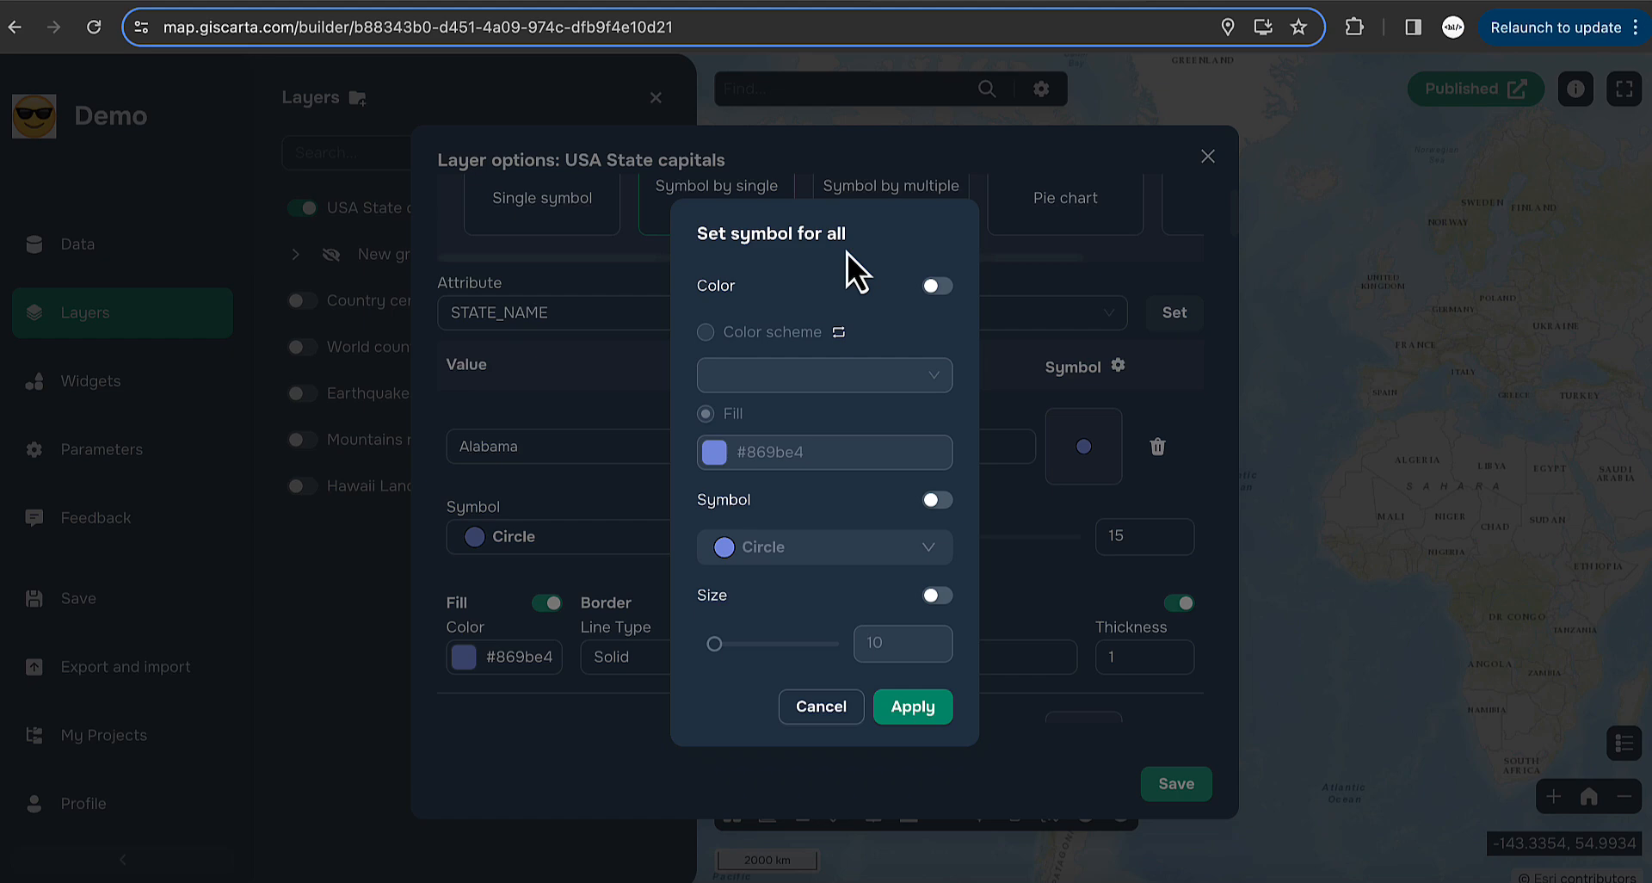
click(938, 286)
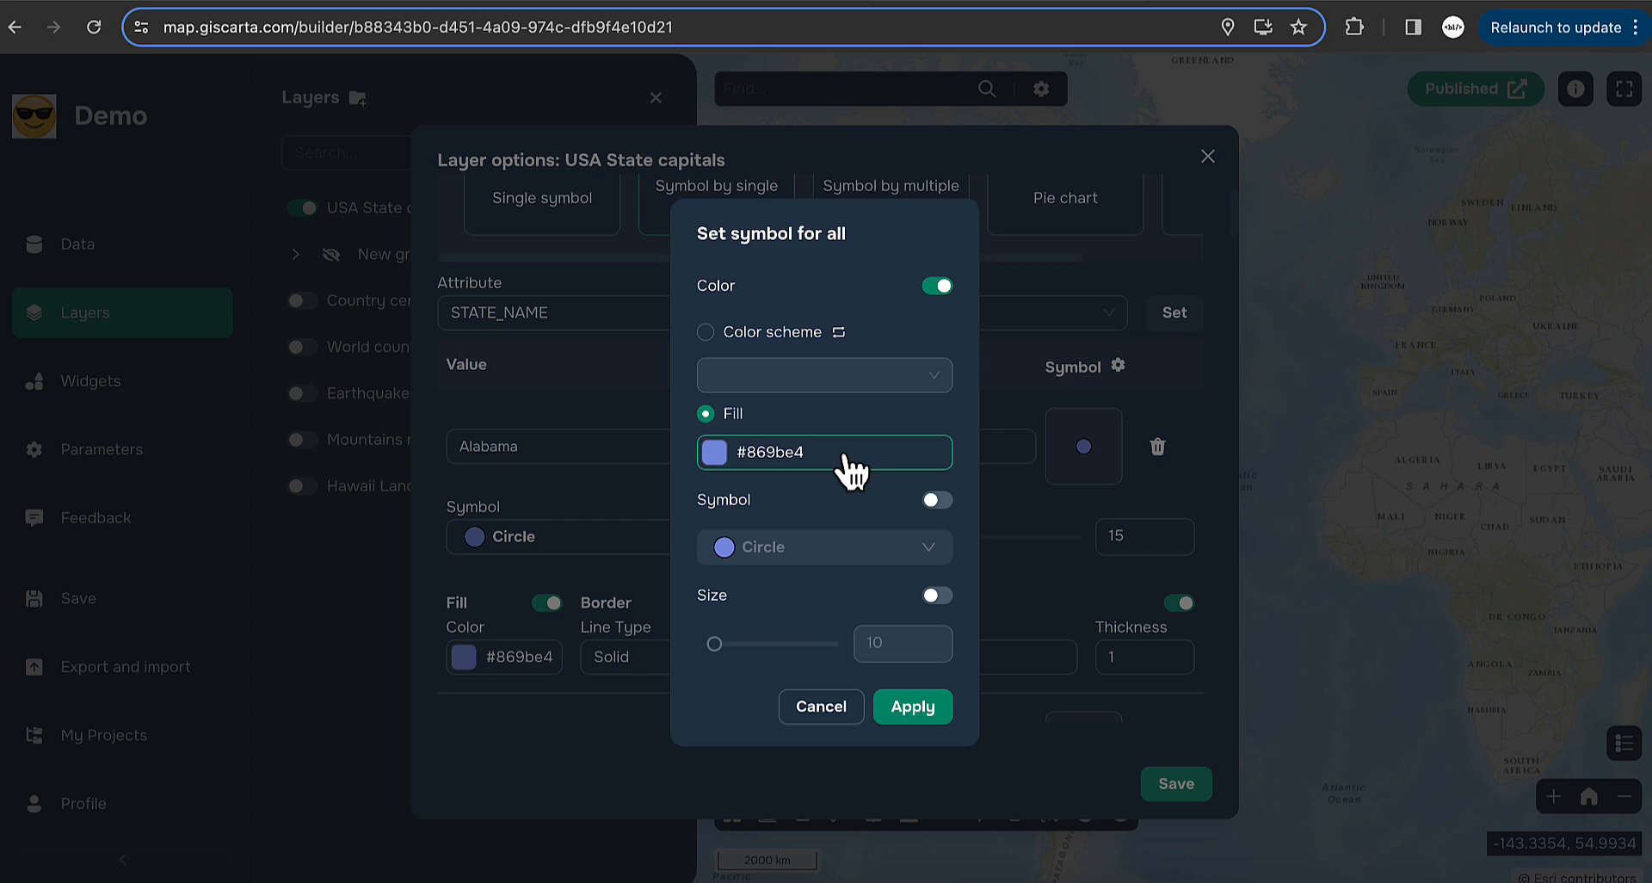
click(707, 334)
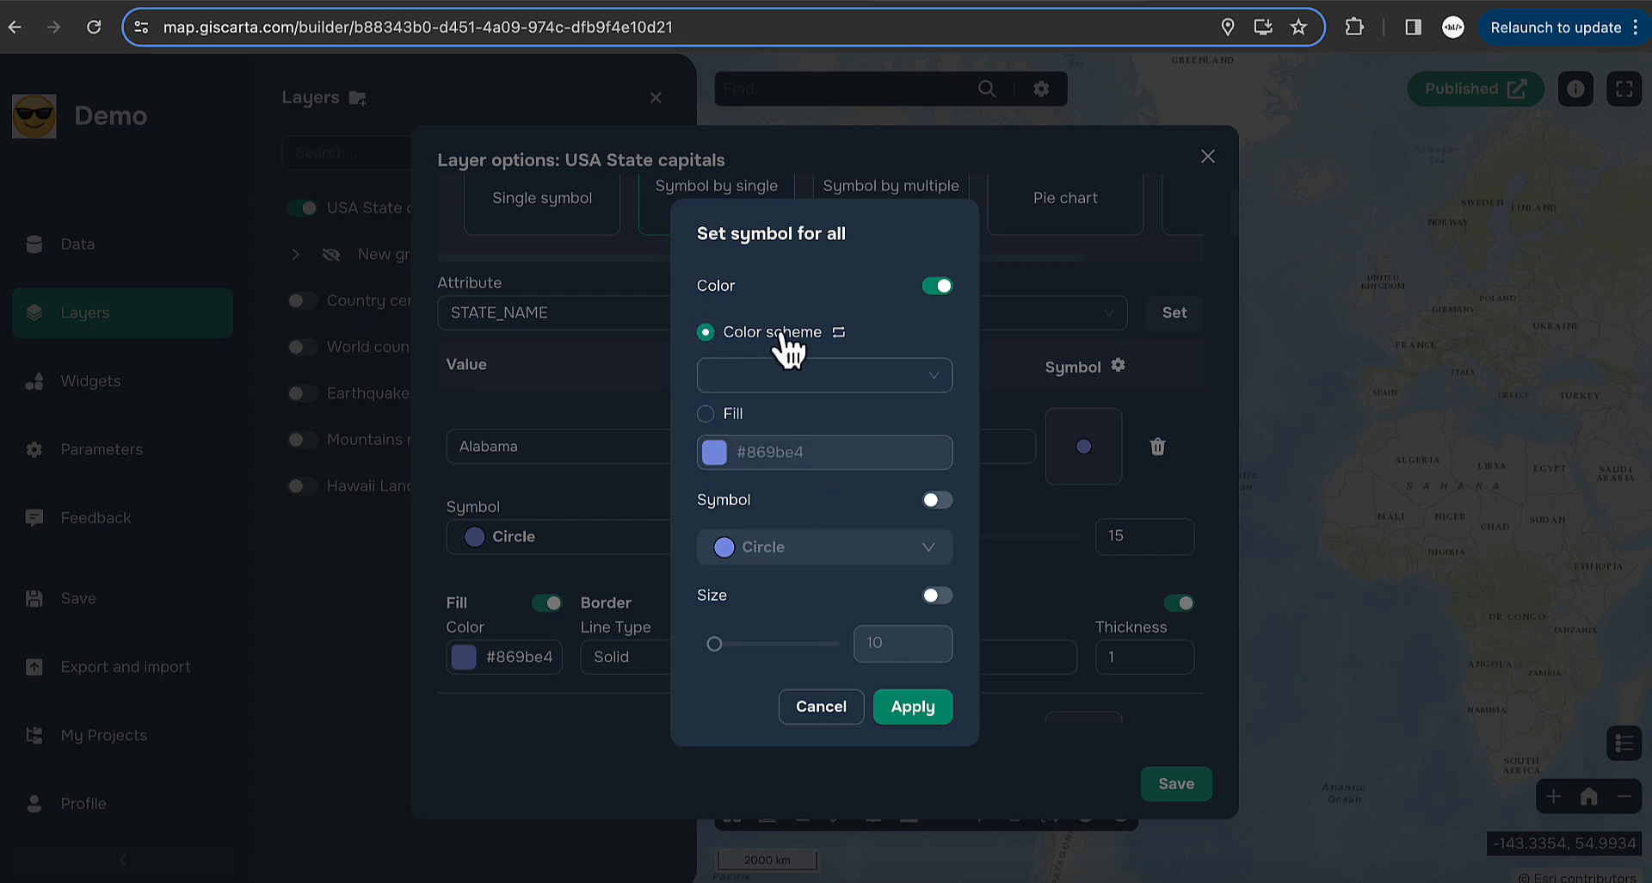
click(839, 378)
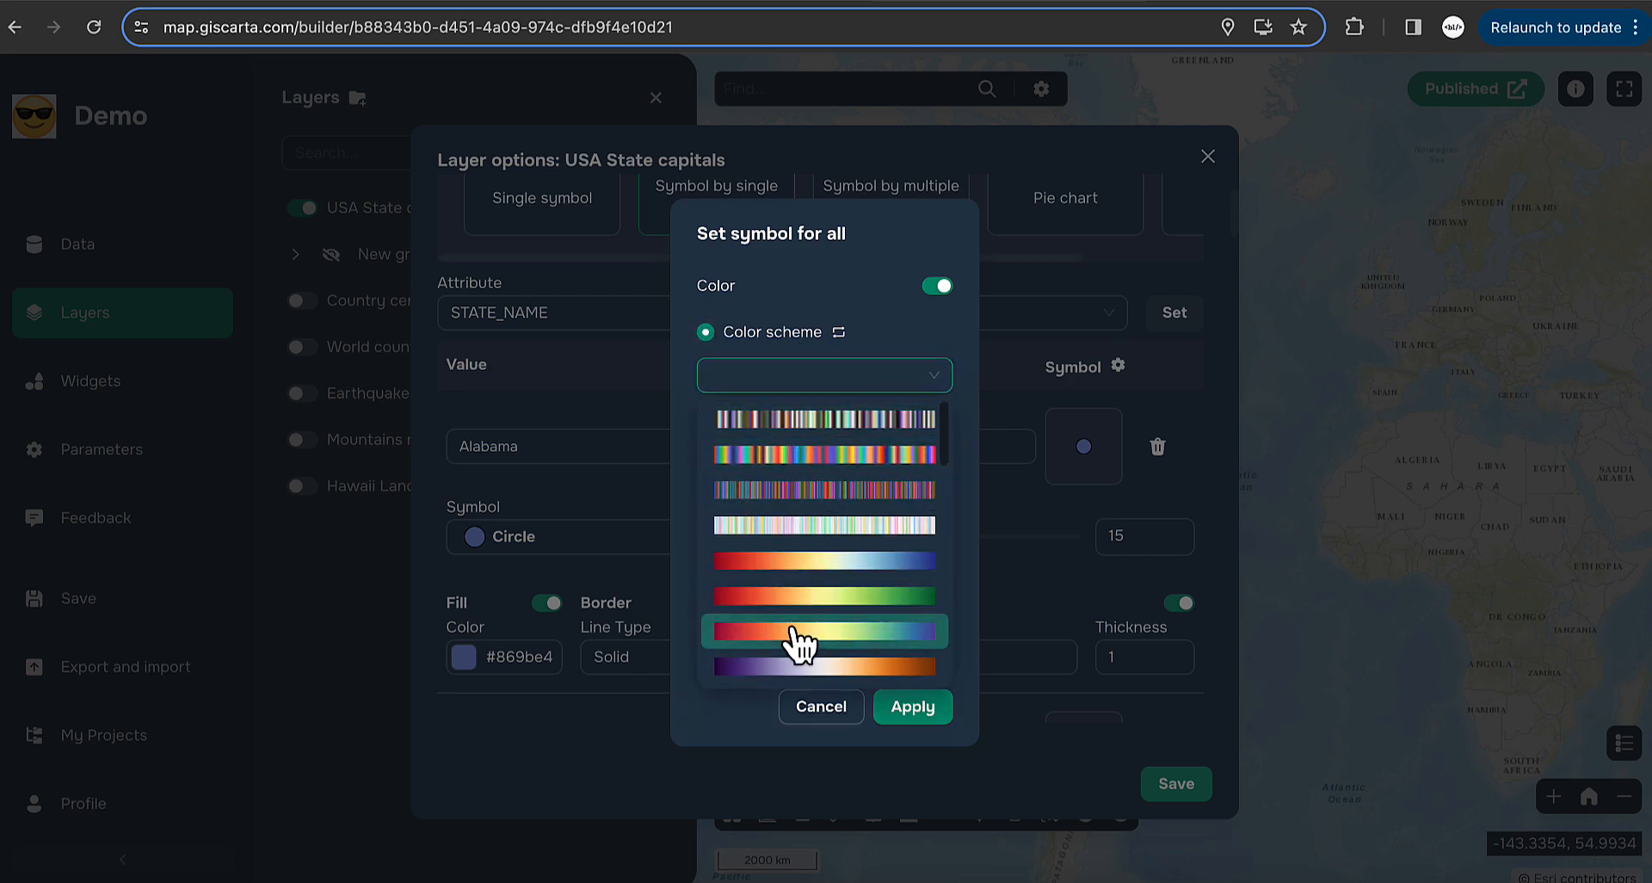
scroll(828, 563, down, 5)
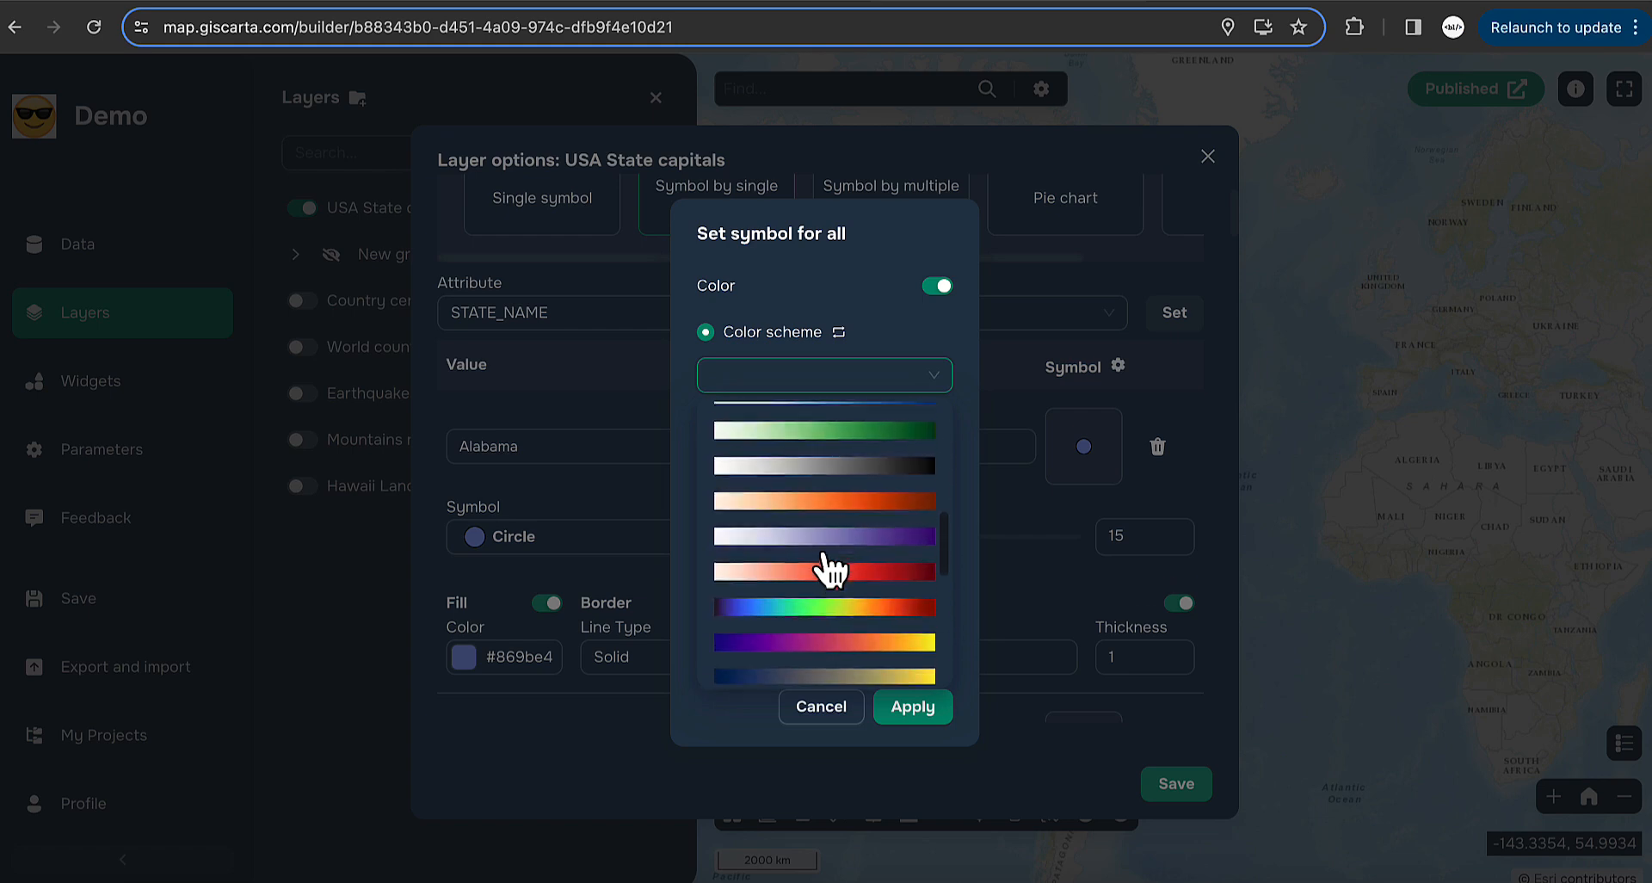
scroll(828, 568, down, 5)
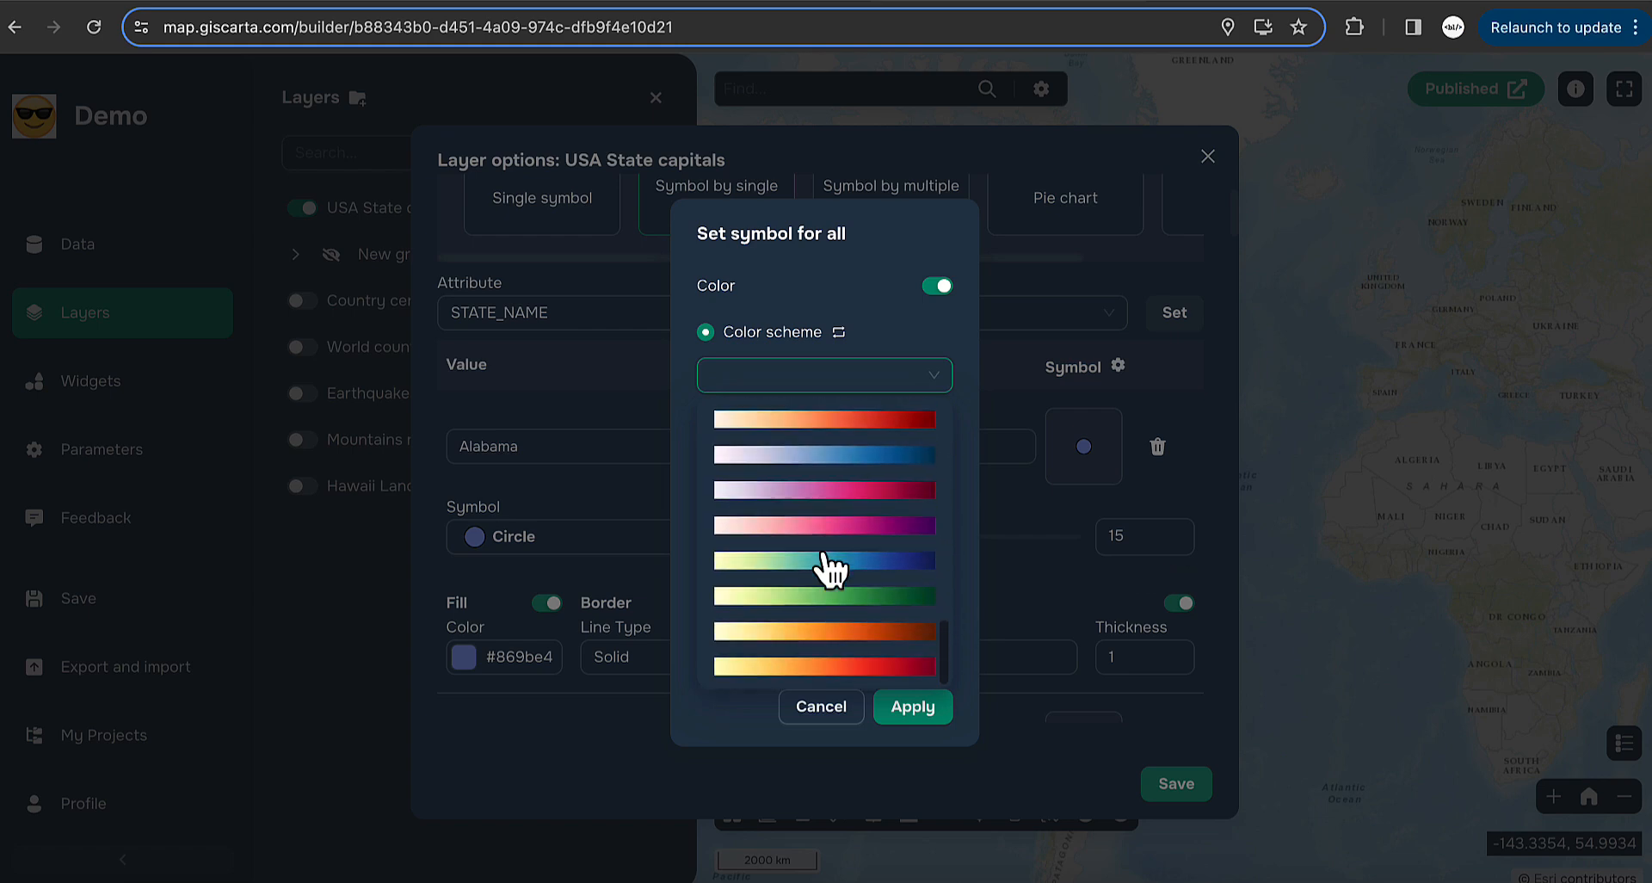
scroll(828, 565, up, 10)
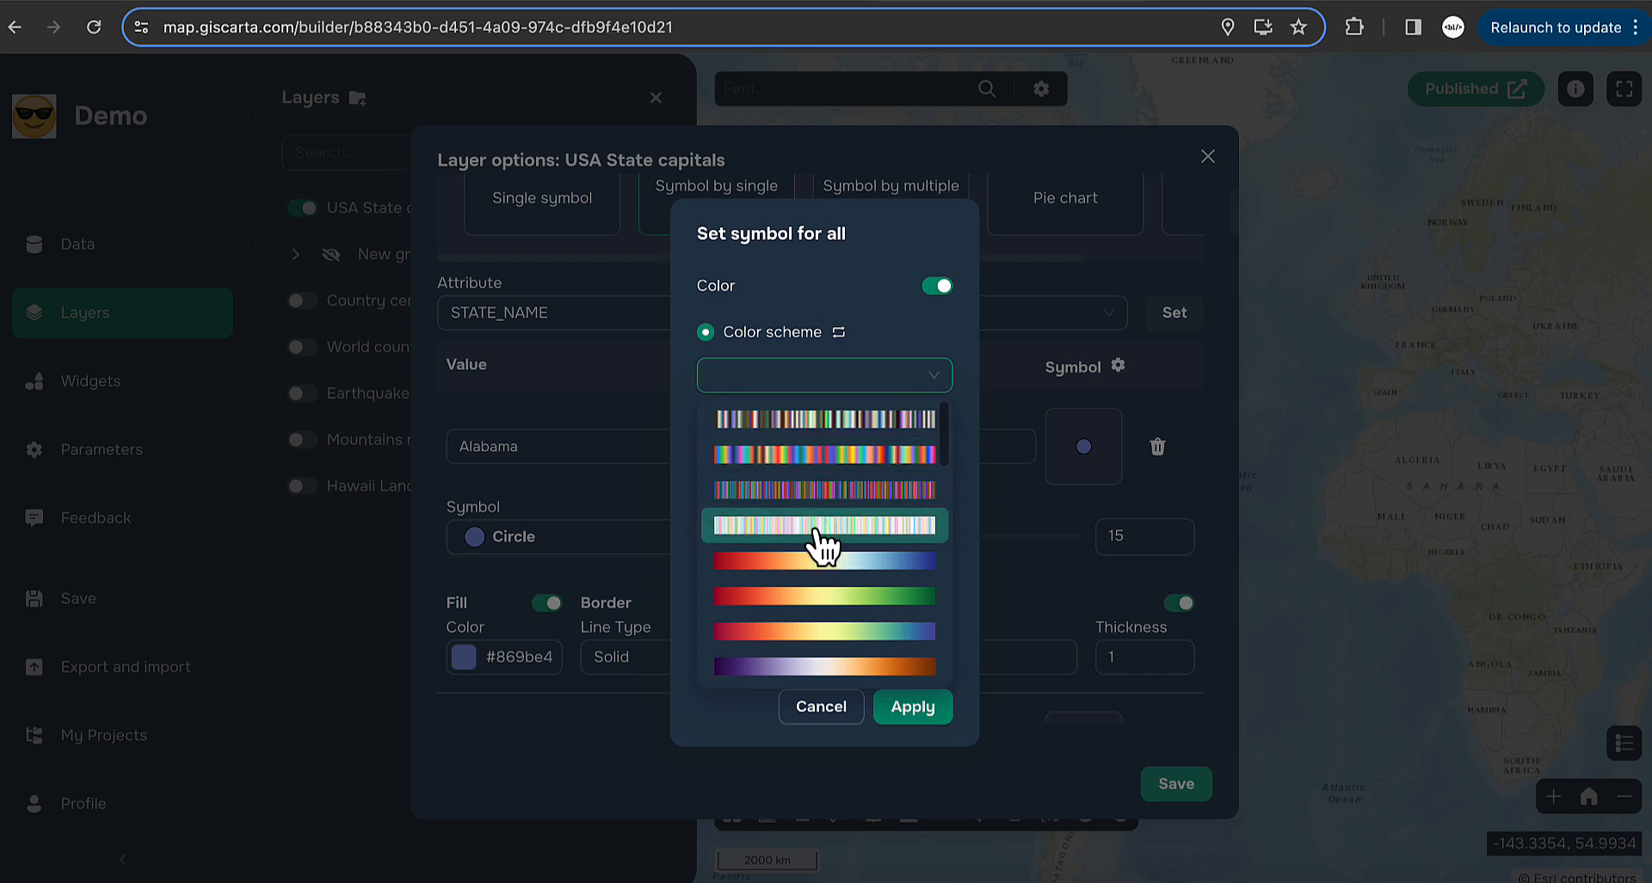
click(835, 456)
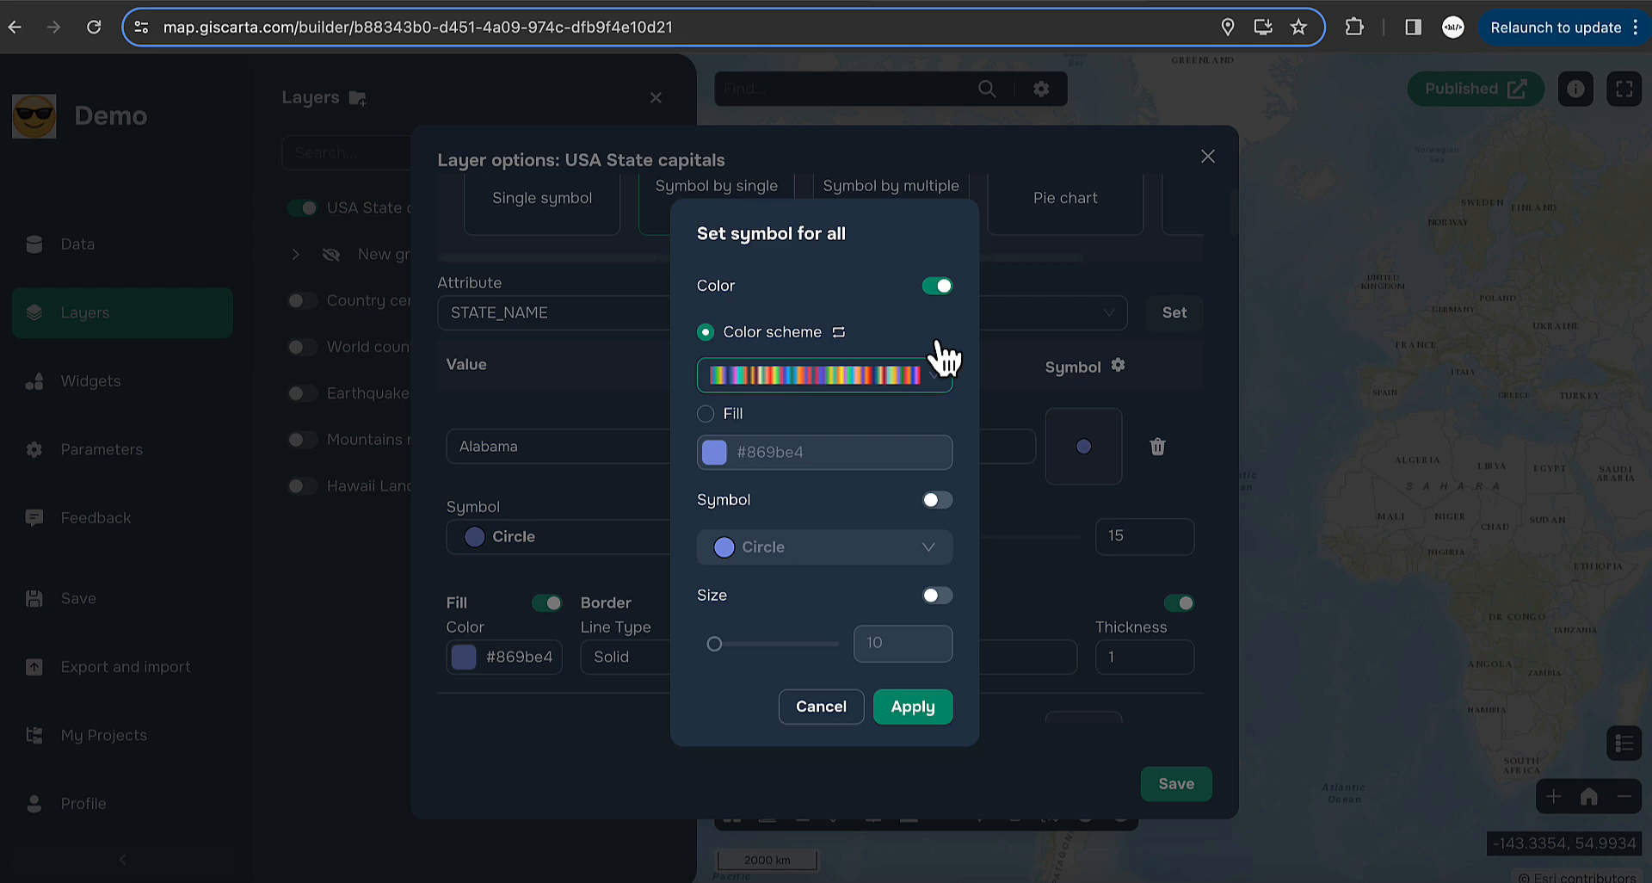
- Make every symbol a size-26 square and apply the shared styling
click(938, 499)
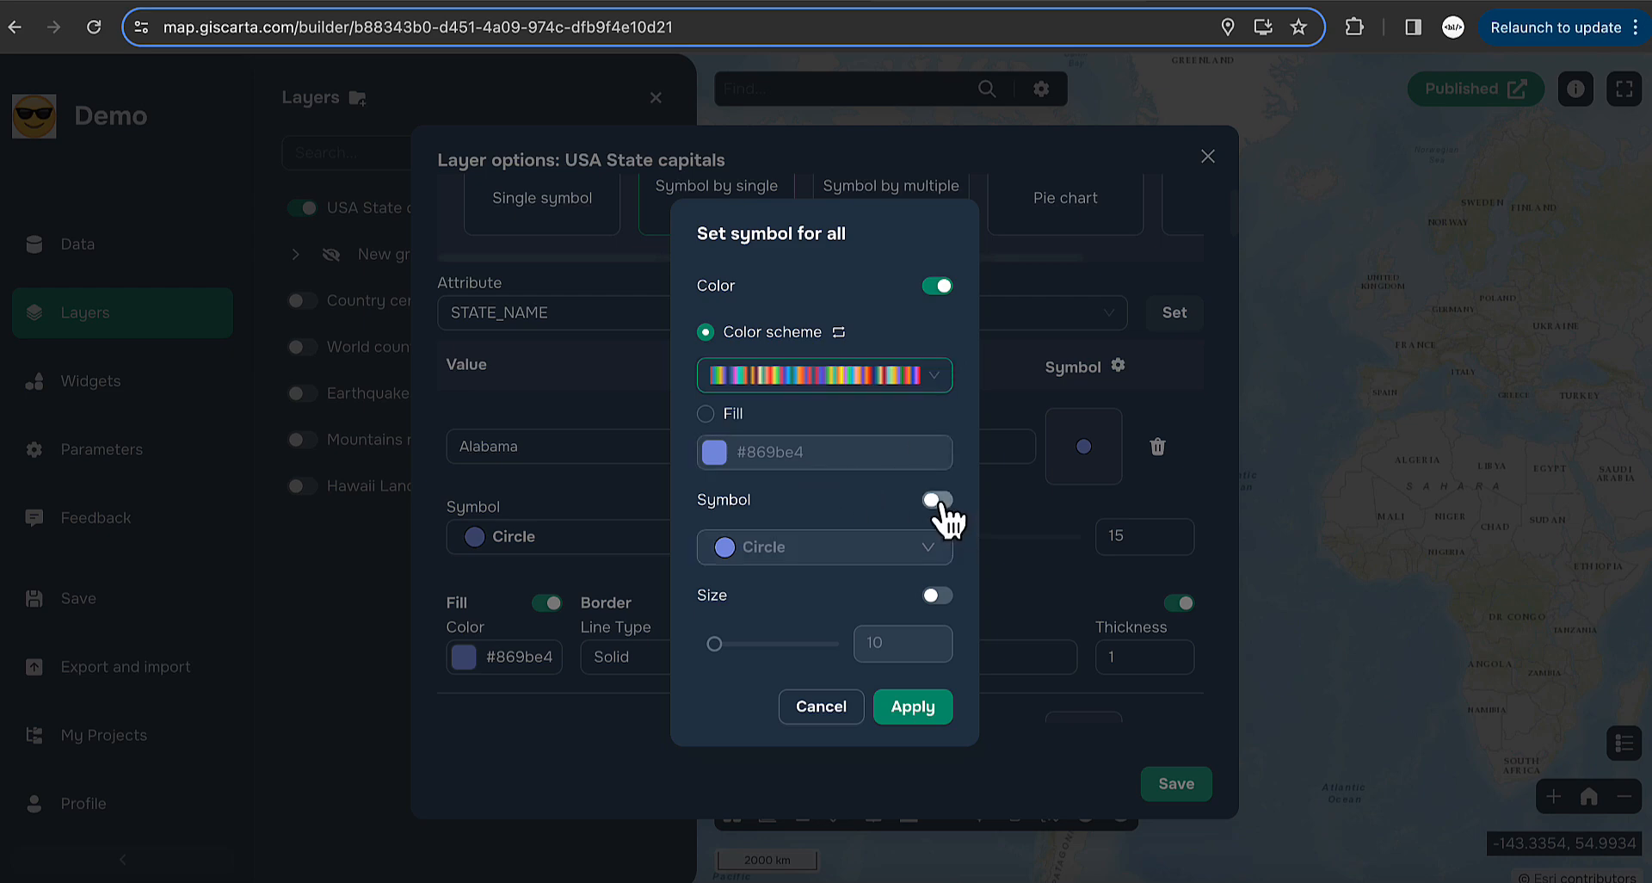
click(869, 548)
click(731, 220)
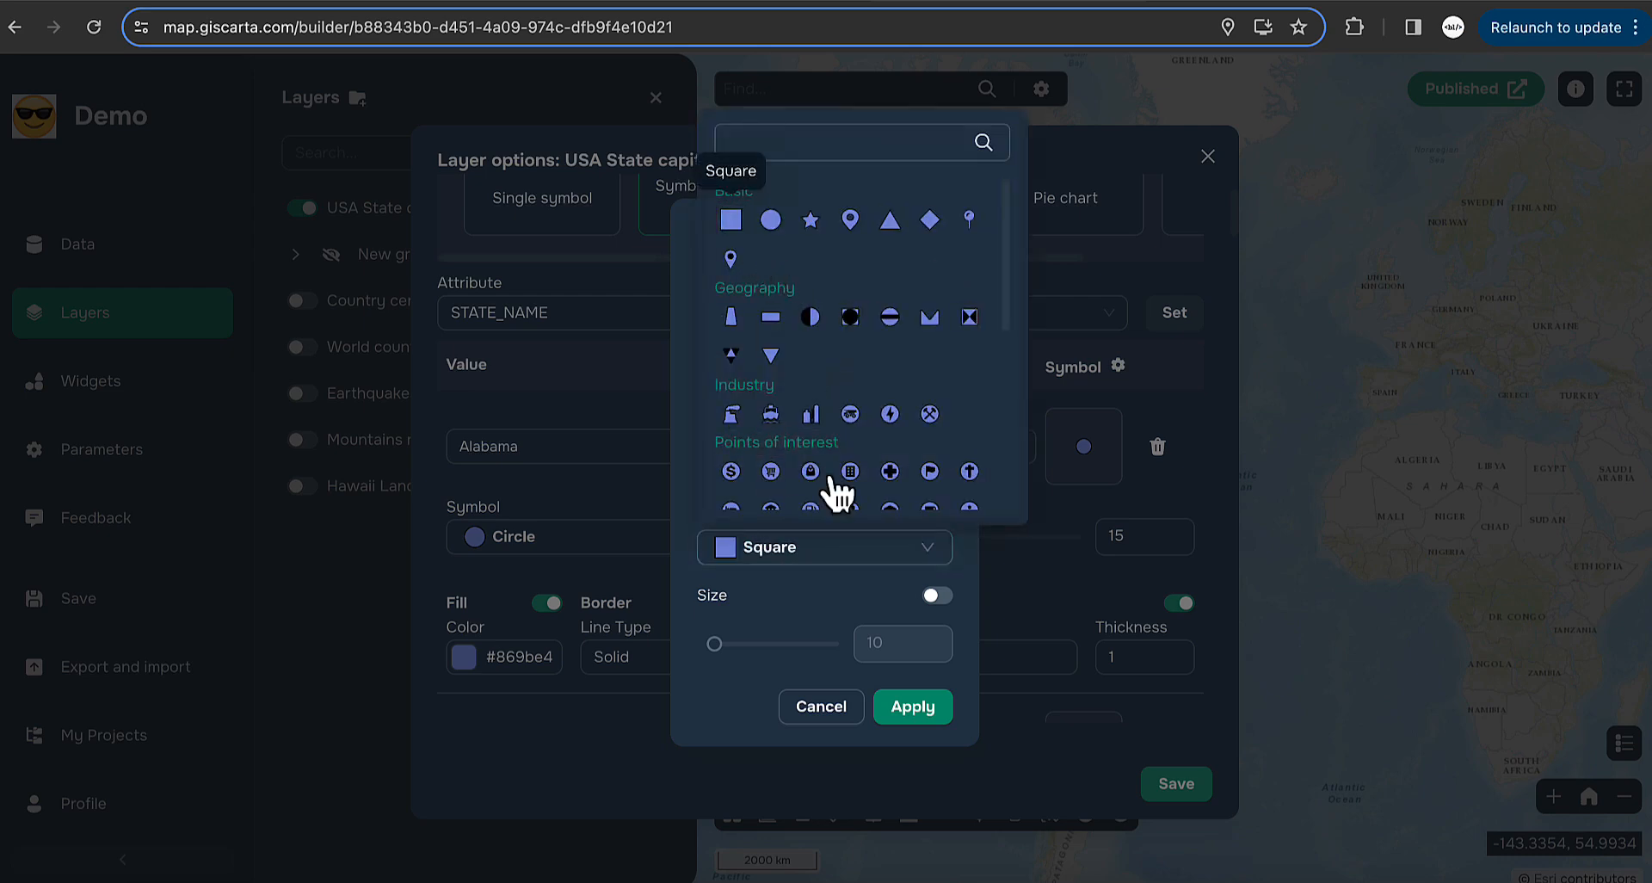
click(828, 589)
click(938, 594)
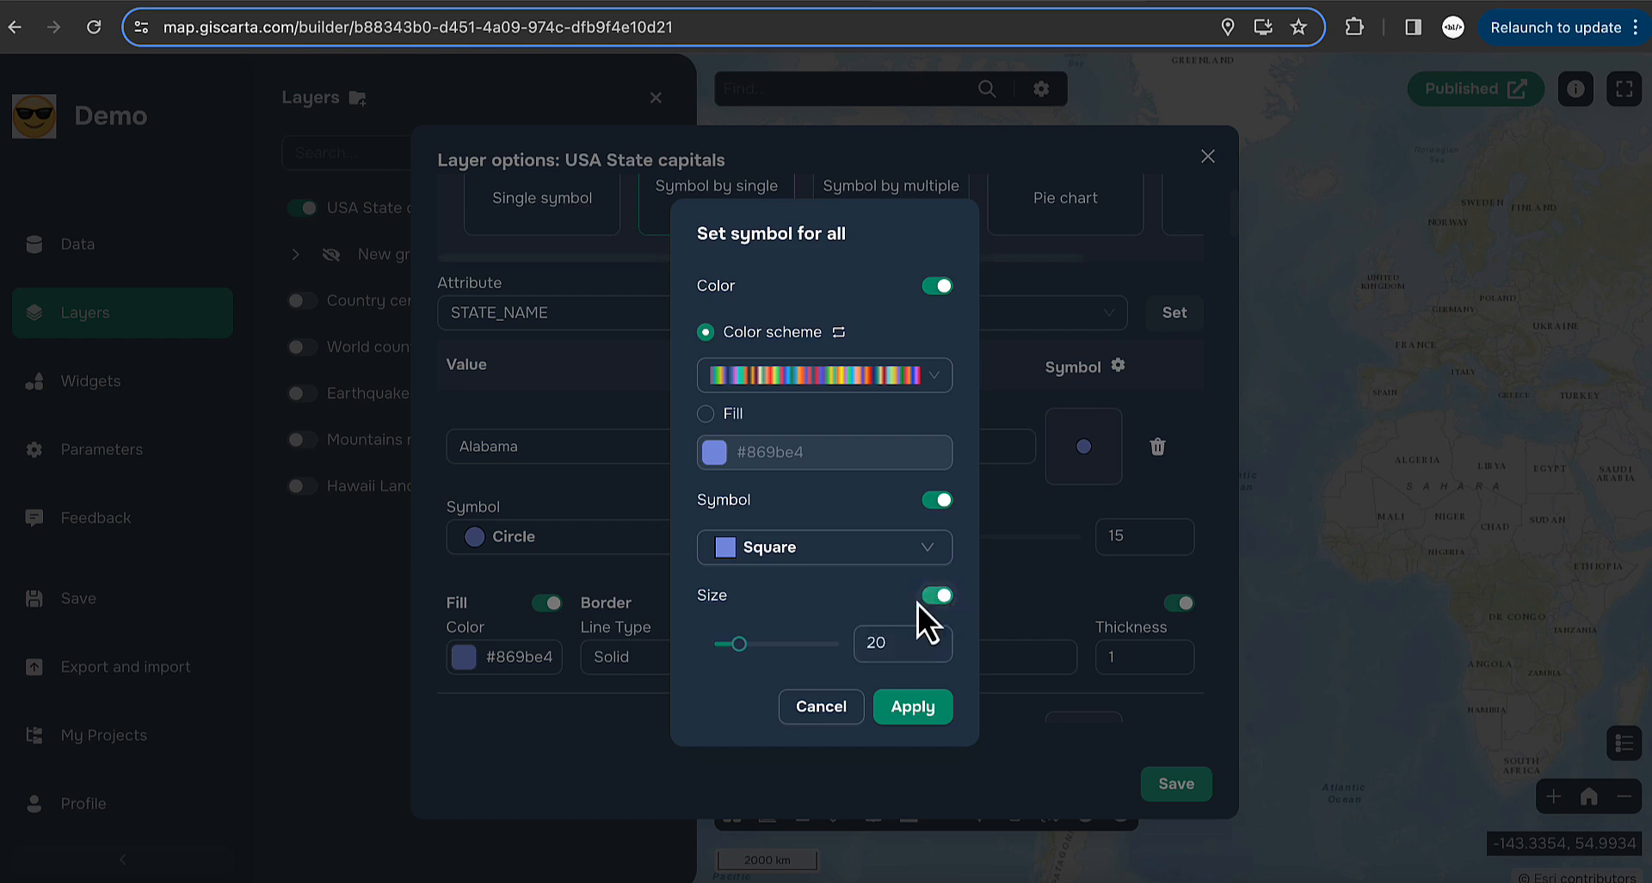
drag(738, 646, 748, 645)
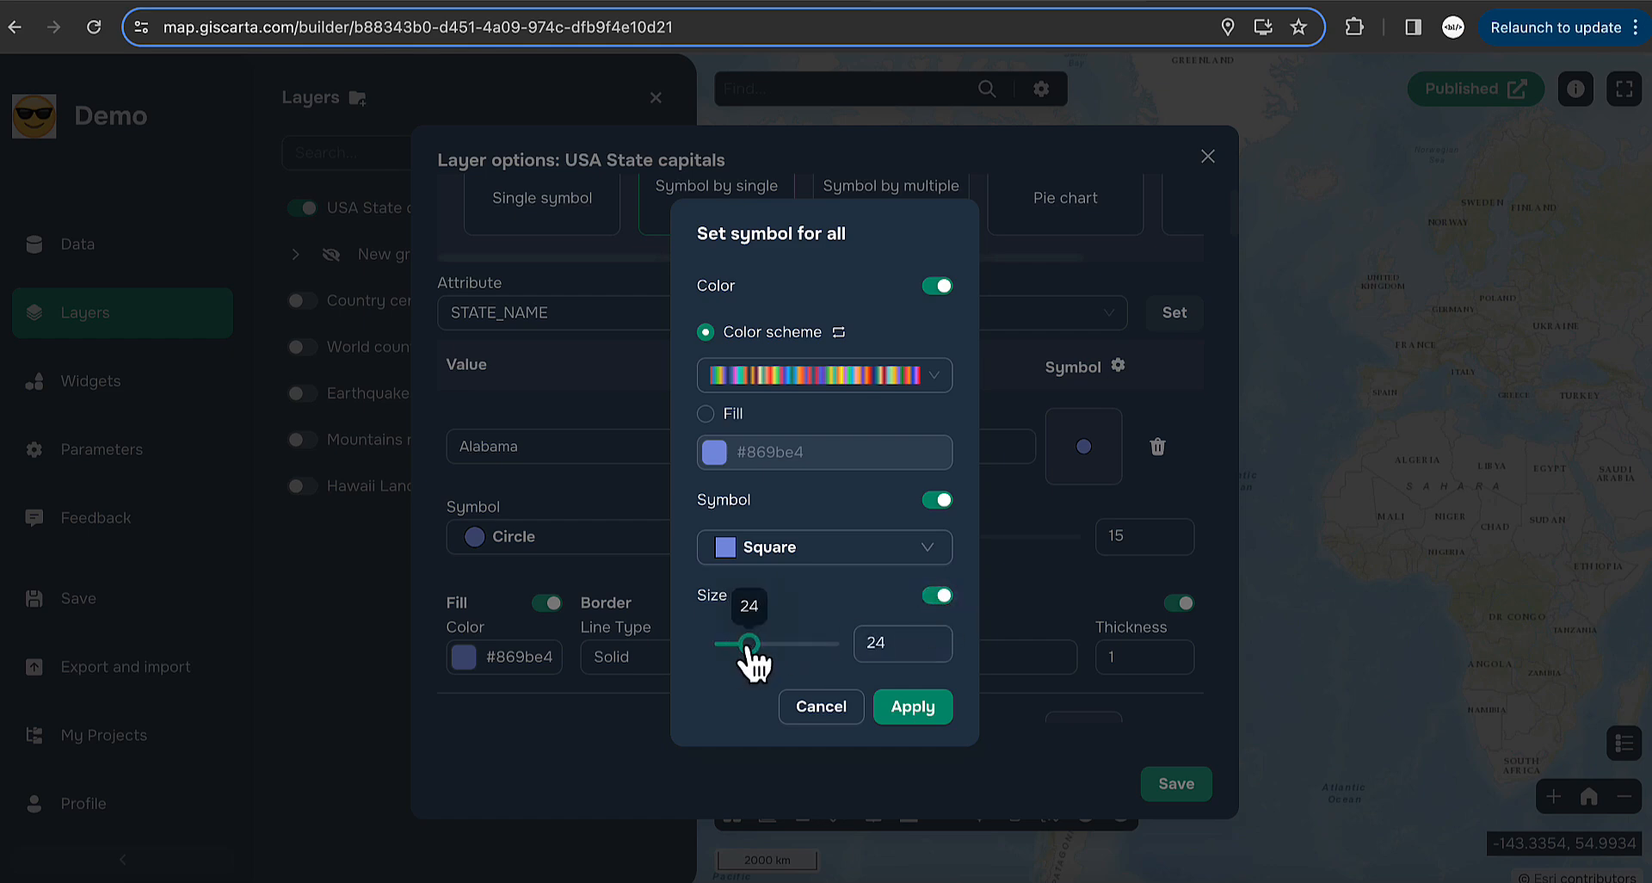
click(911, 715)
- Save the state capitals styling and hide the USA State capitals layer
click(1196, 785)
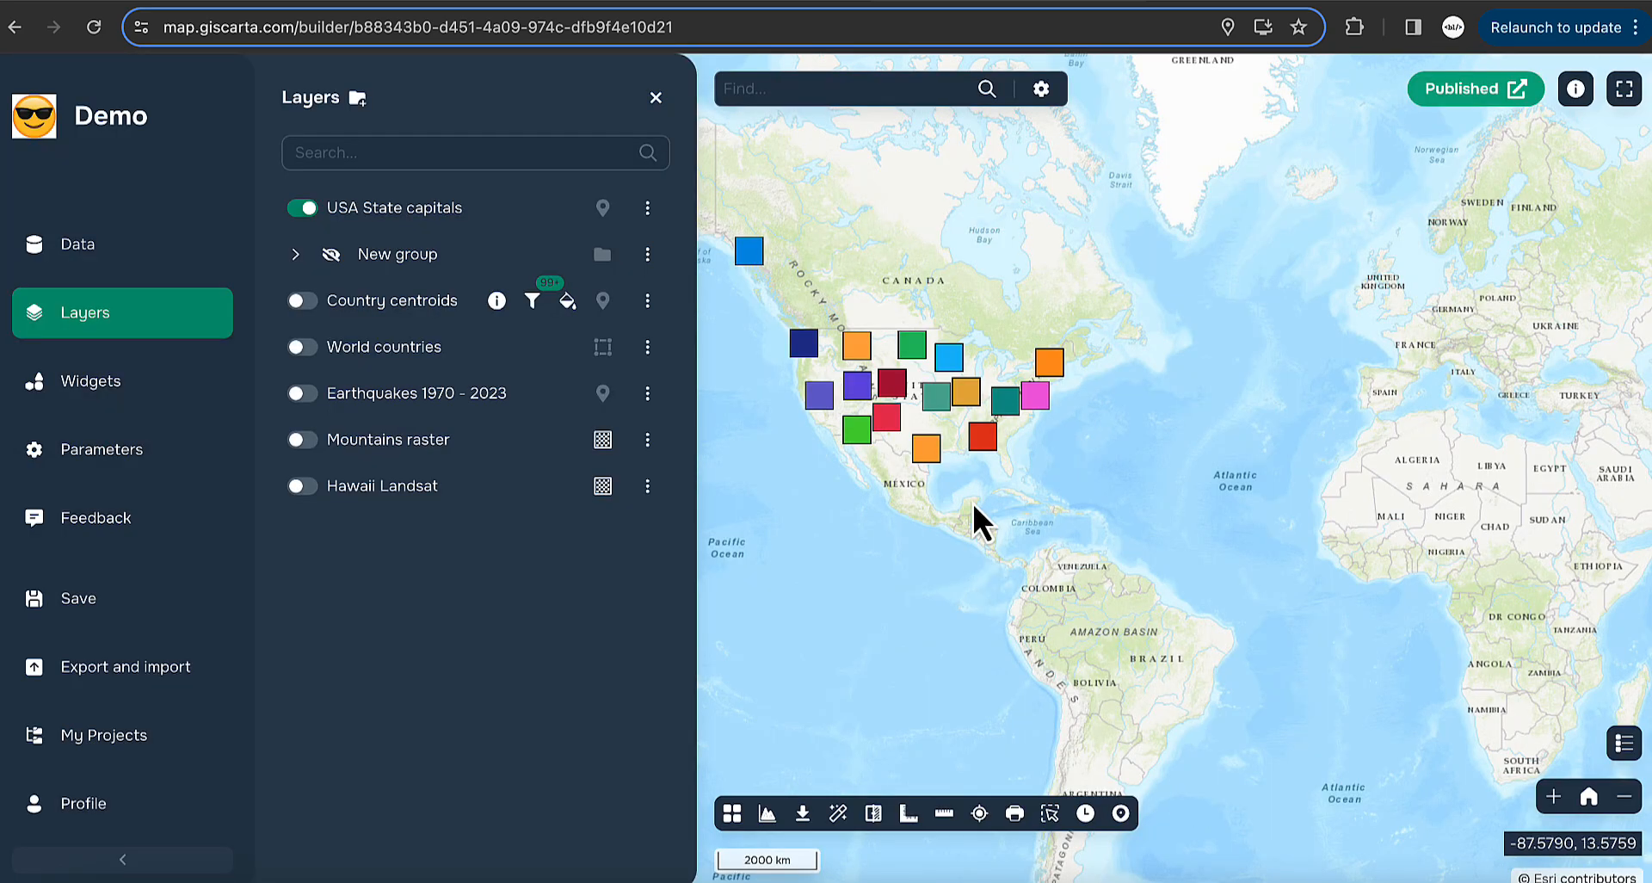
scroll(1107, 498, up, 3)
scroll(1066, 457, up, 2)
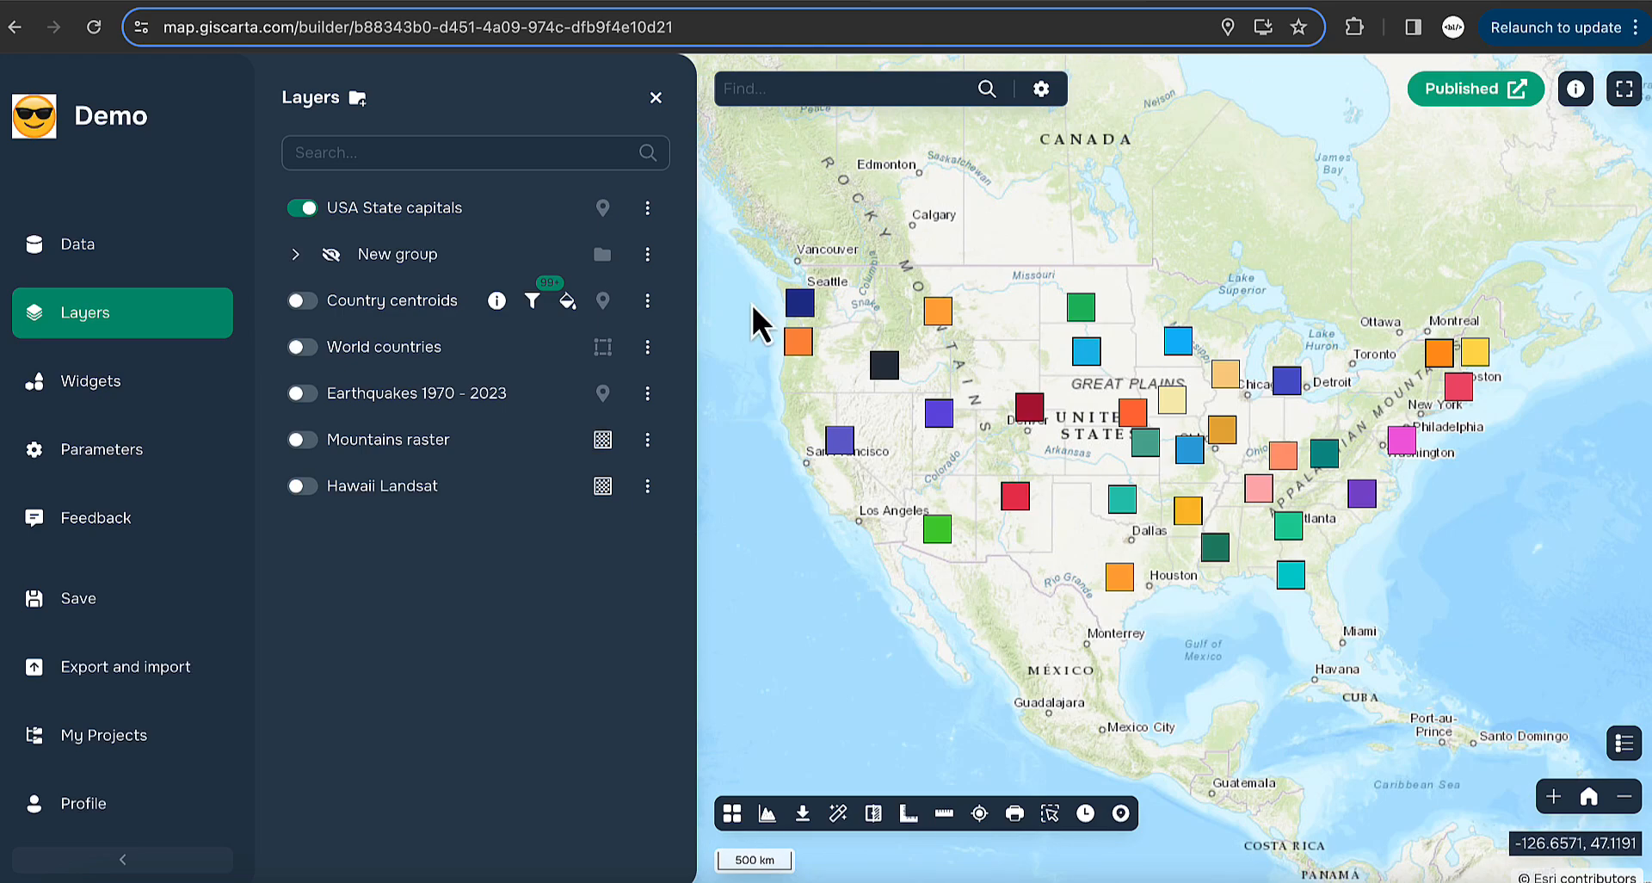
click(408, 206)
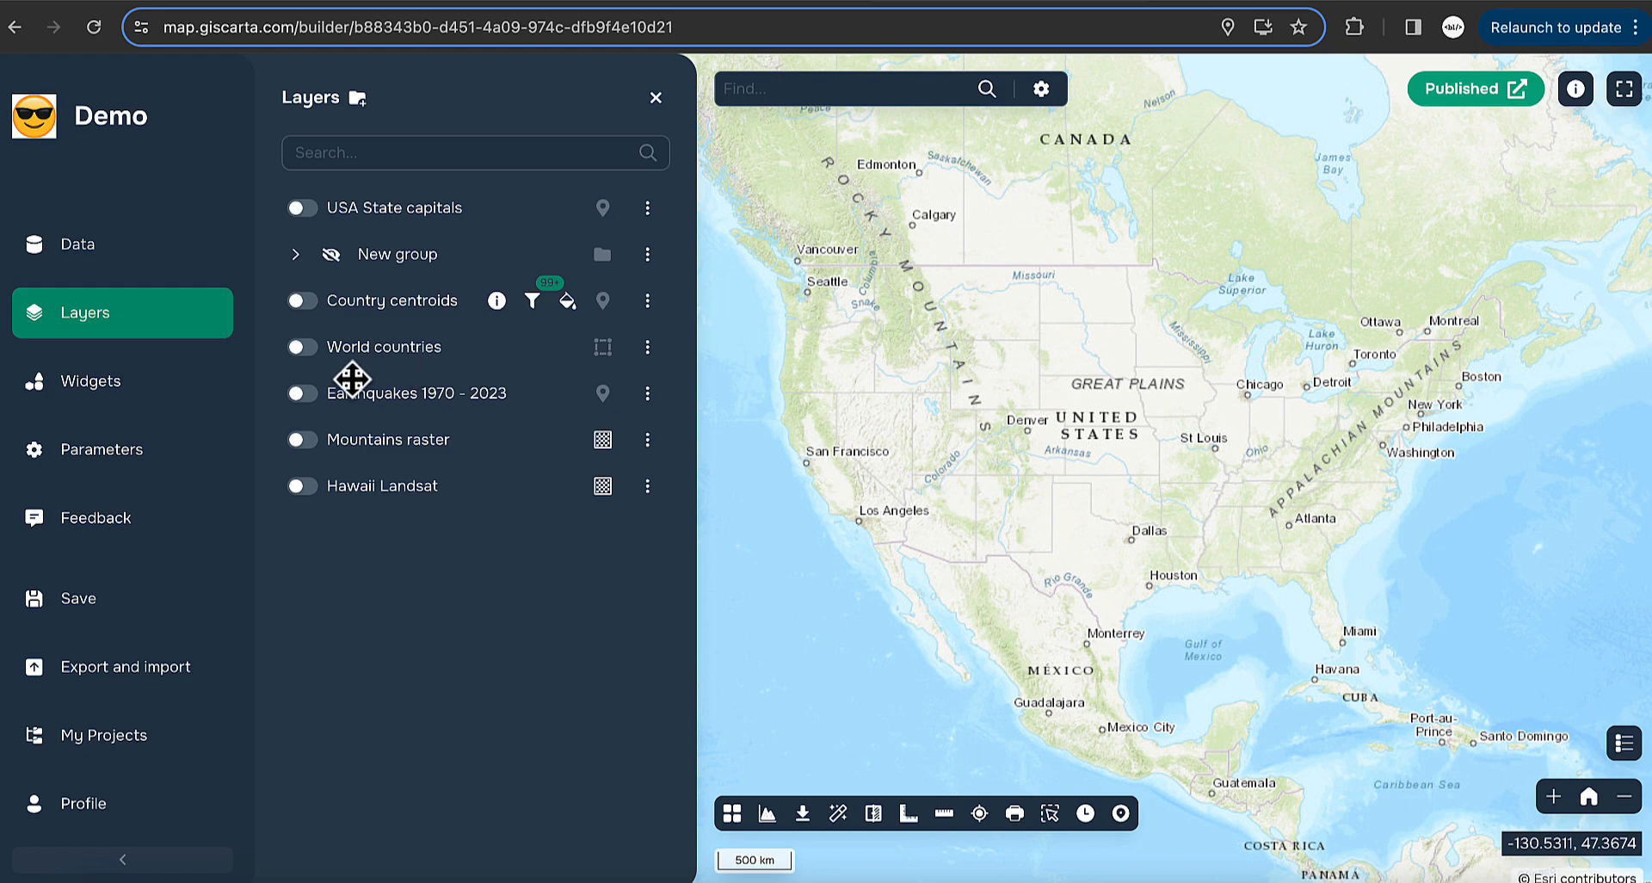
- Show Country centroids and turn off clustering of its symbols
click(301, 301)
drag(1144, 461, 1019, 361)
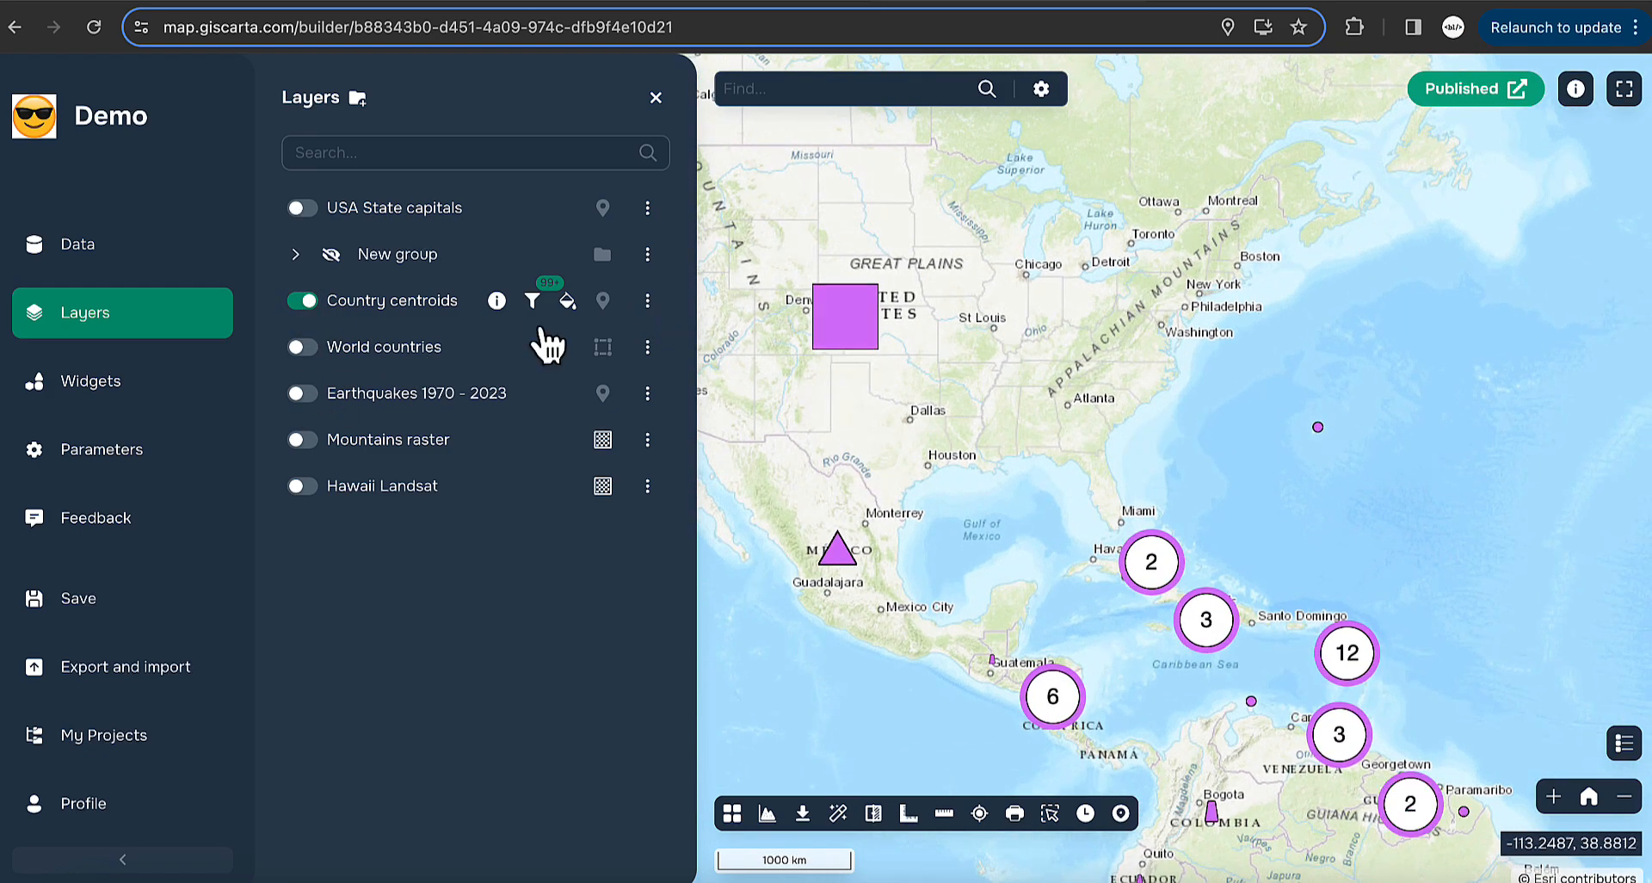
click(567, 301)
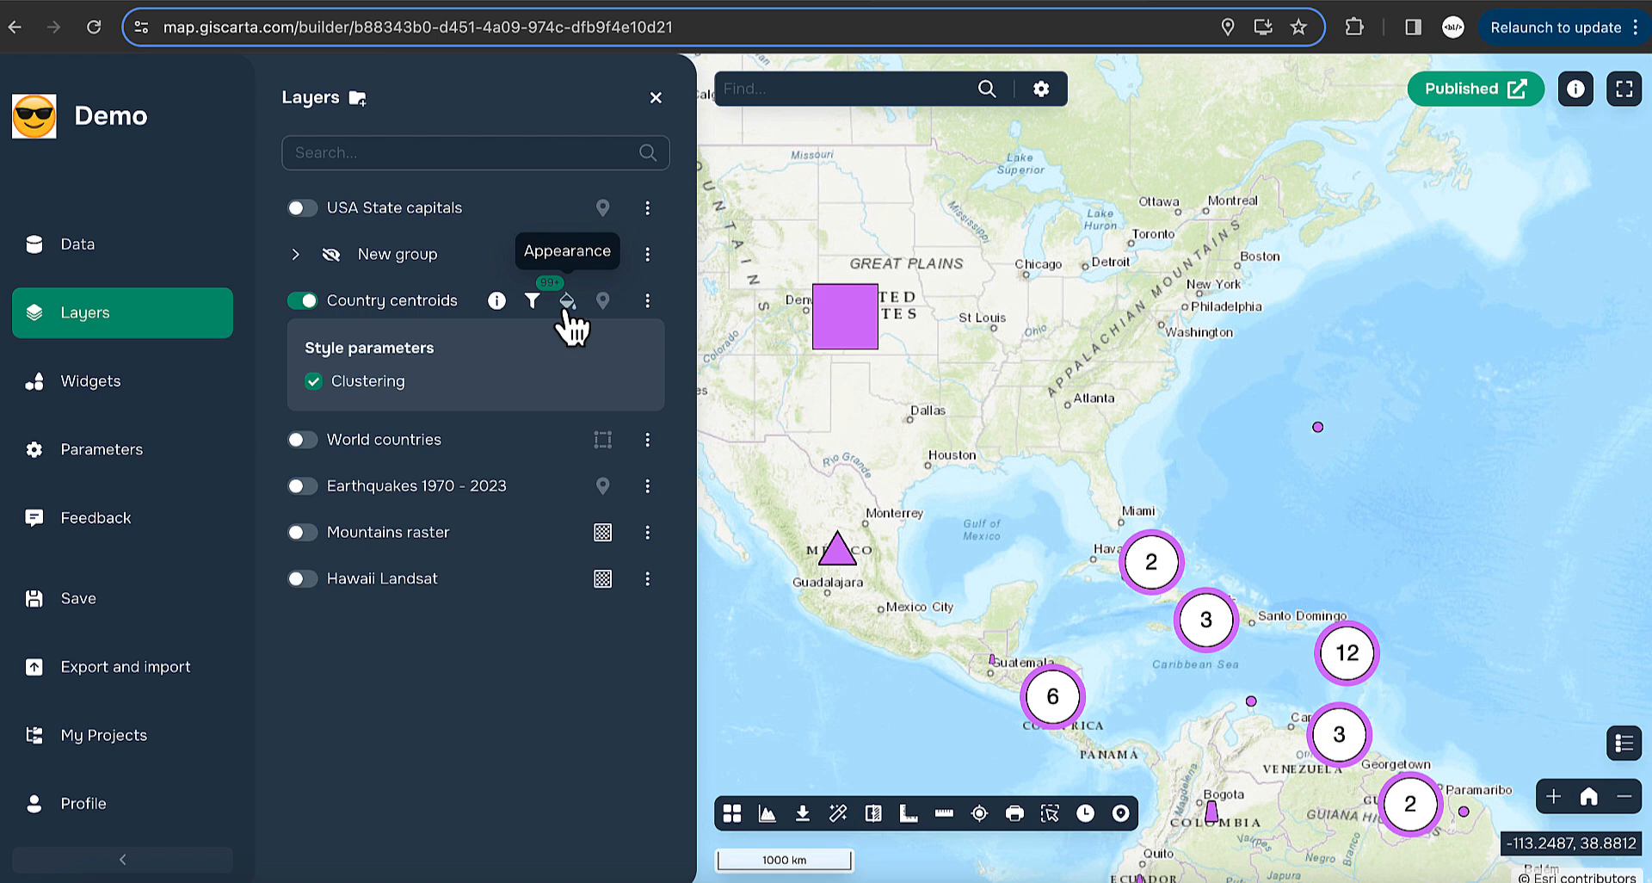
click(334, 397)
scroll(1128, 415, down, 3)
drag(1443, 427, 1136, 479)
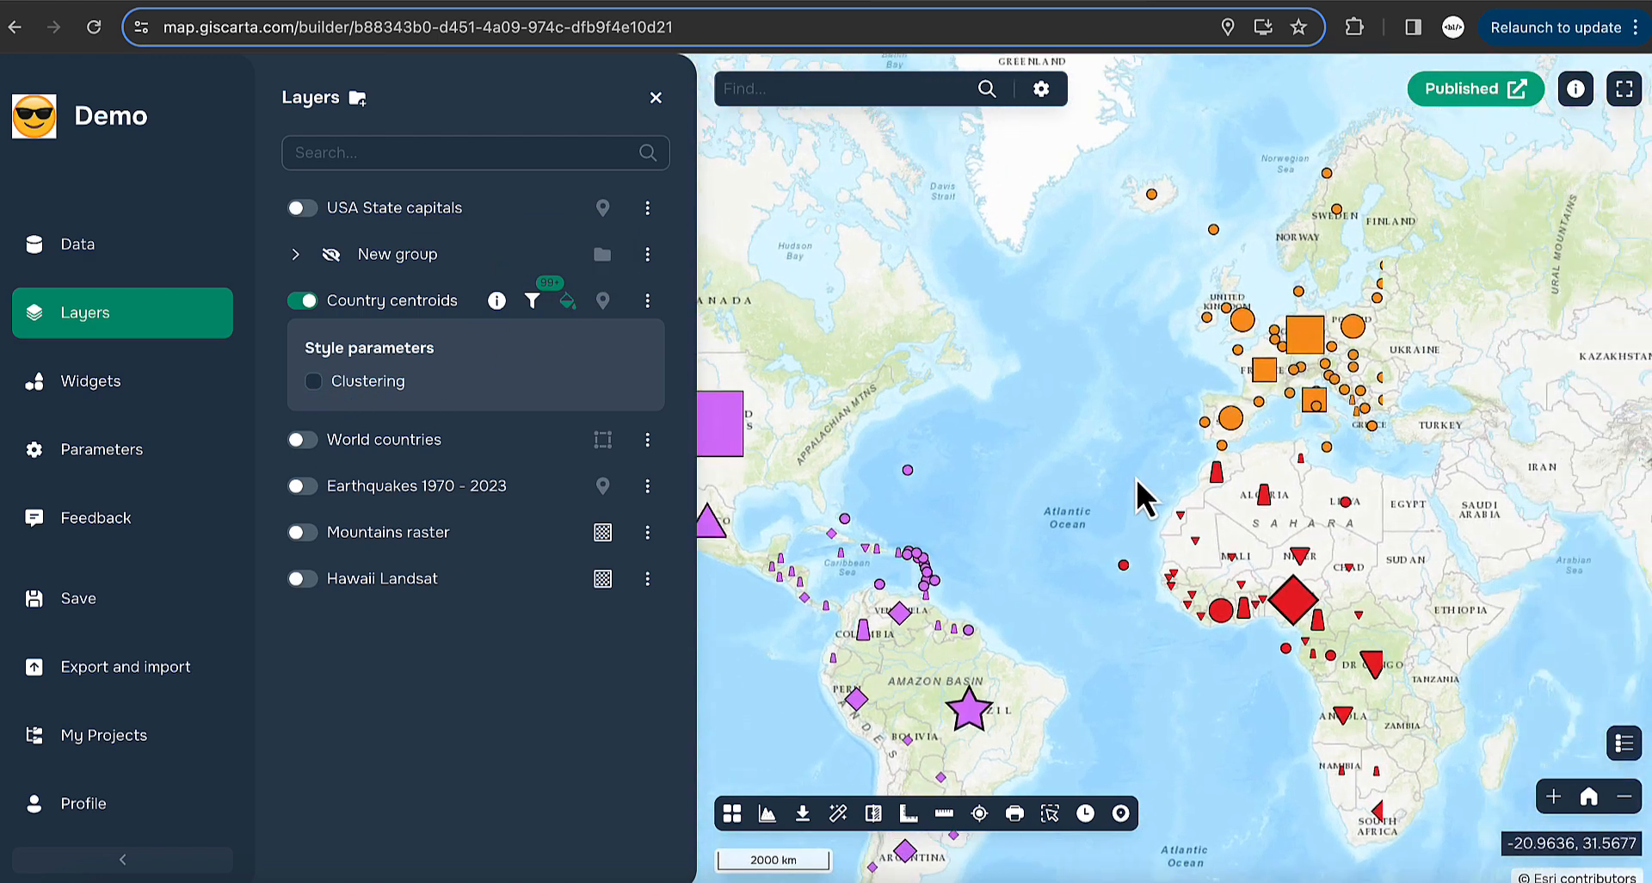
- Open Country centroids Styling, collapse all sections, then re-expand By symbol
click(647, 301)
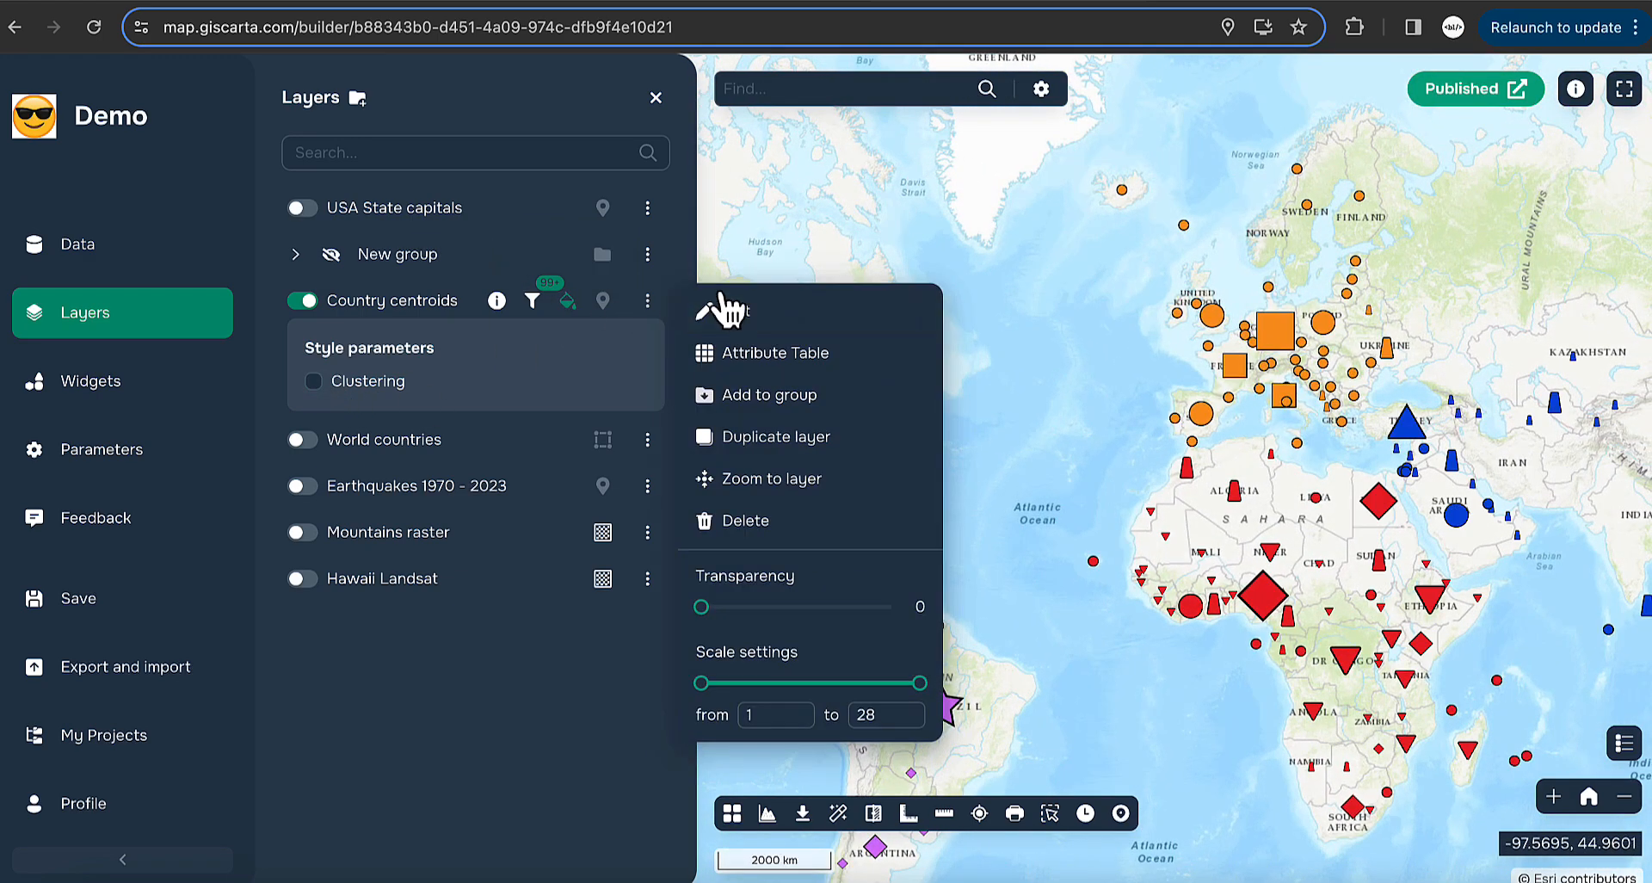
click(723, 306)
click(691, 216)
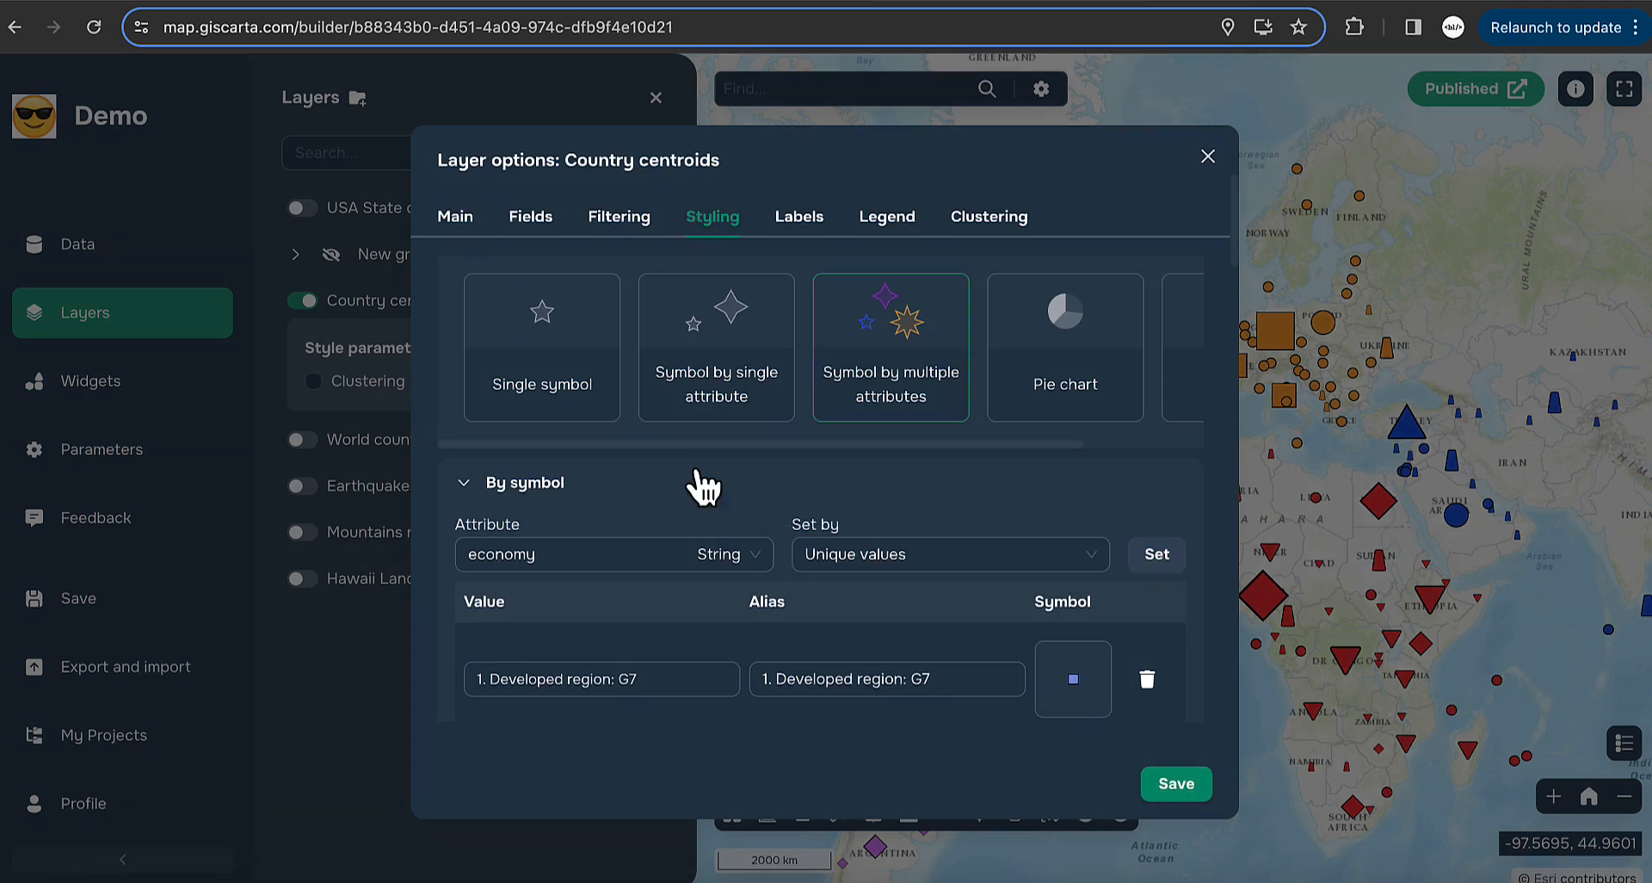
click(472, 482)
click(467, 532)
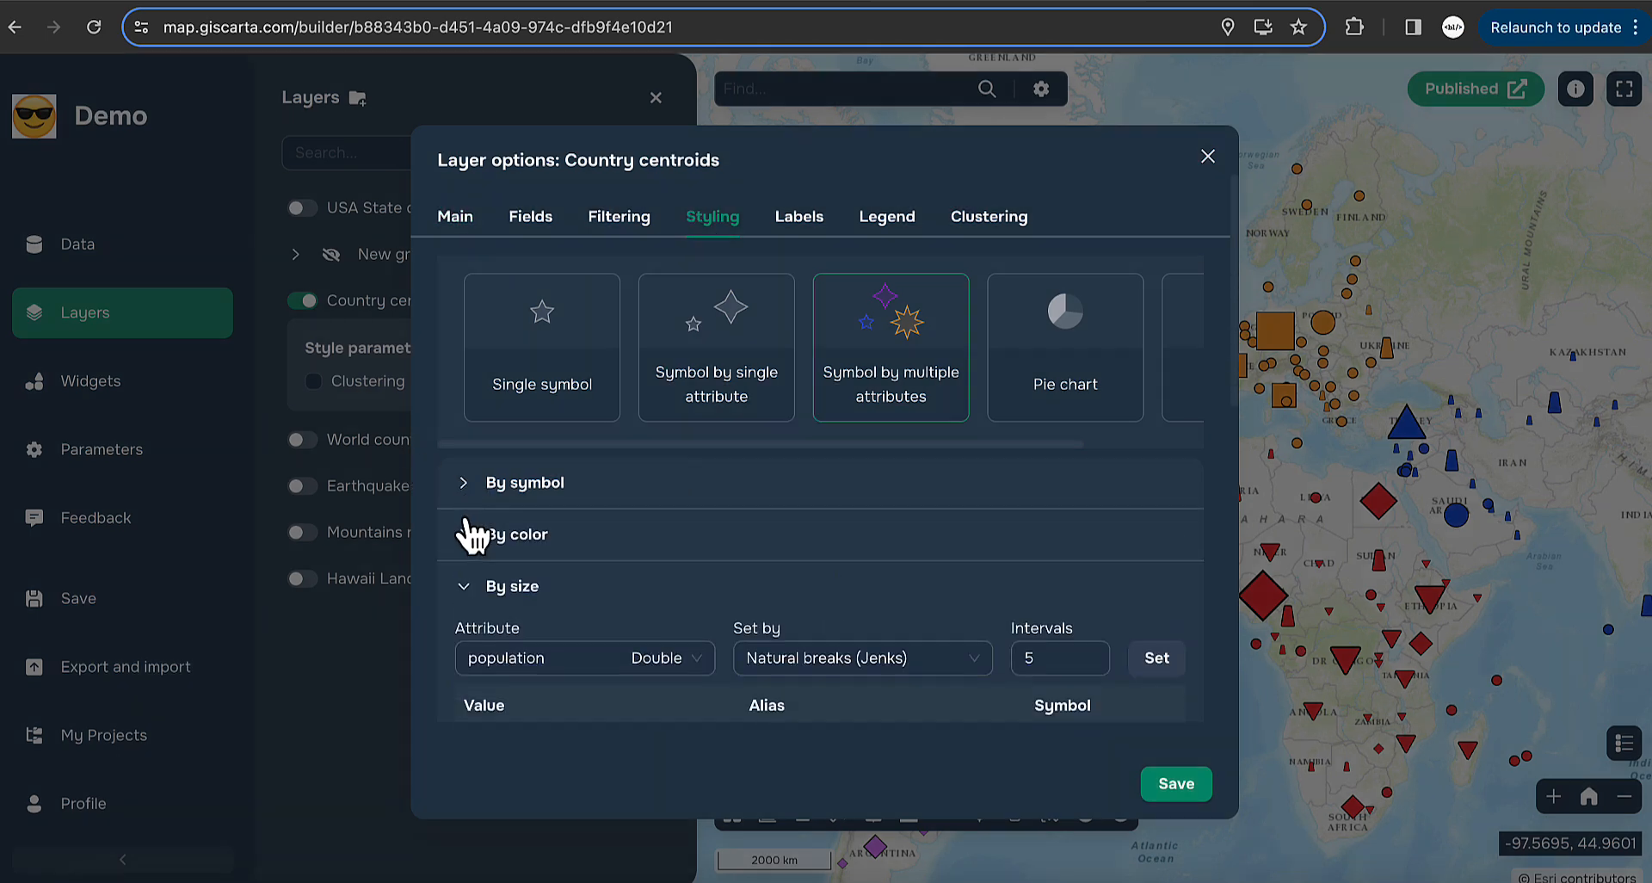
click(471, 585)
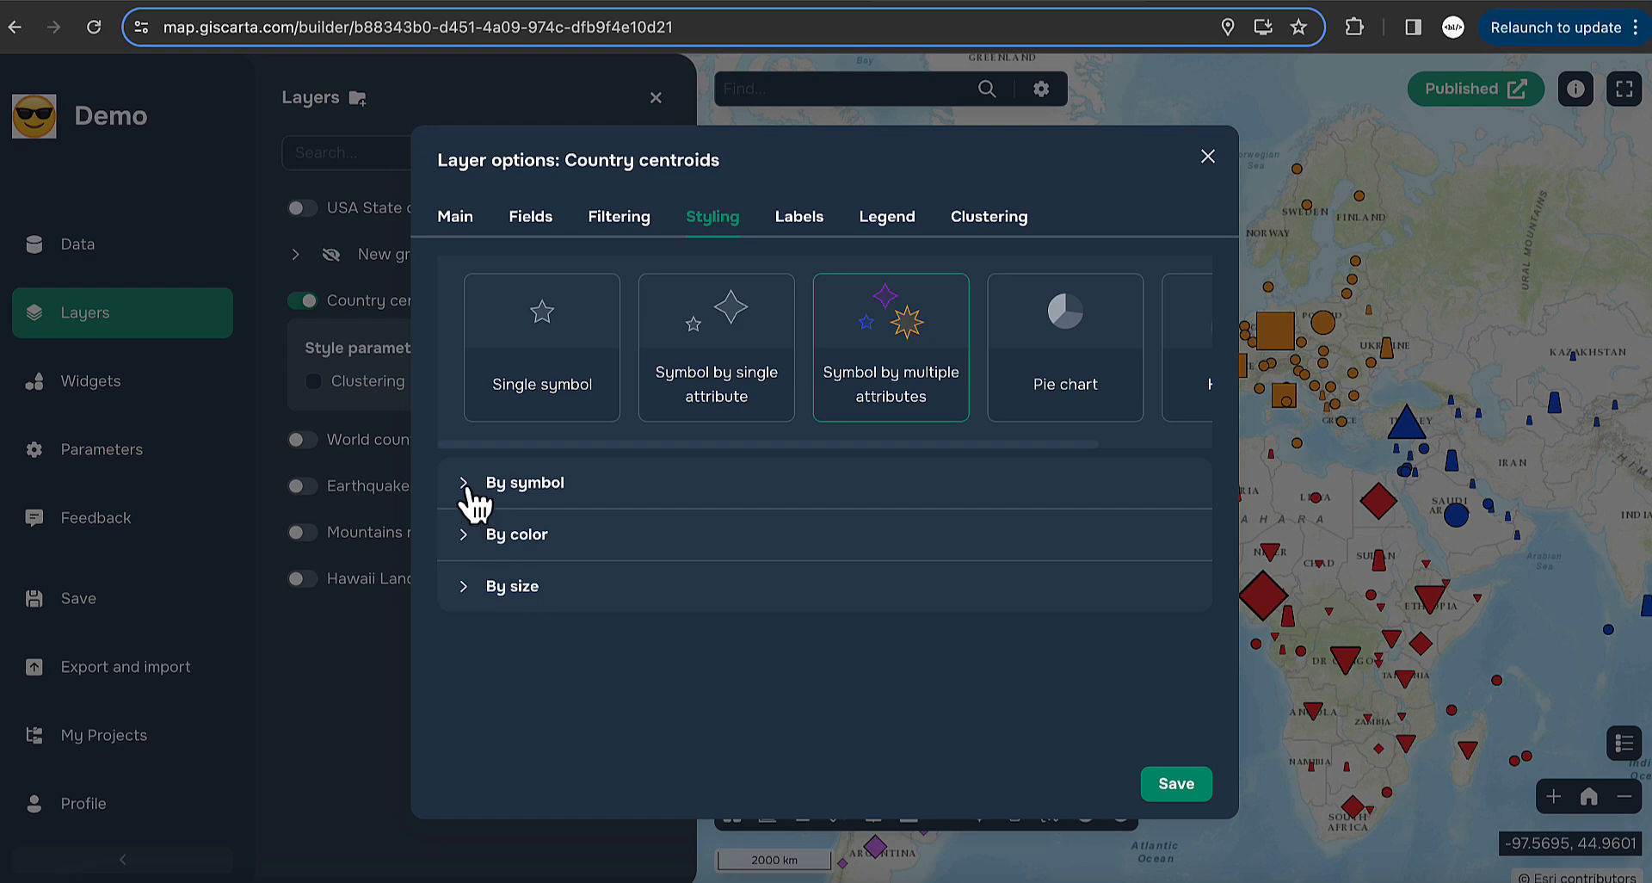
click(606, 482)
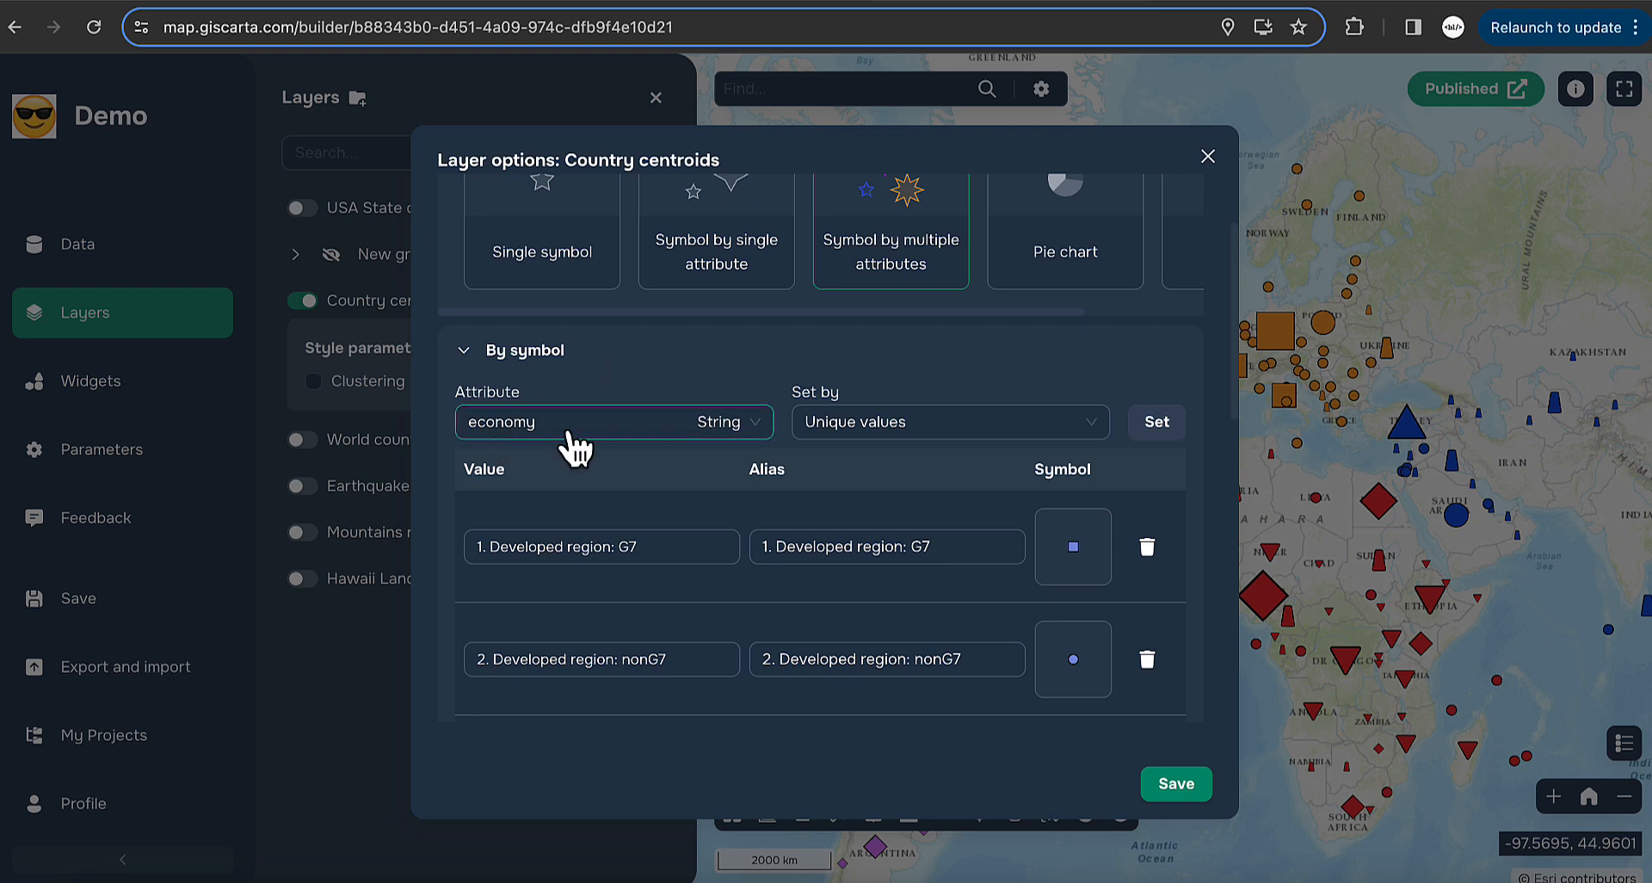
scroll(818, 597, down, 3)
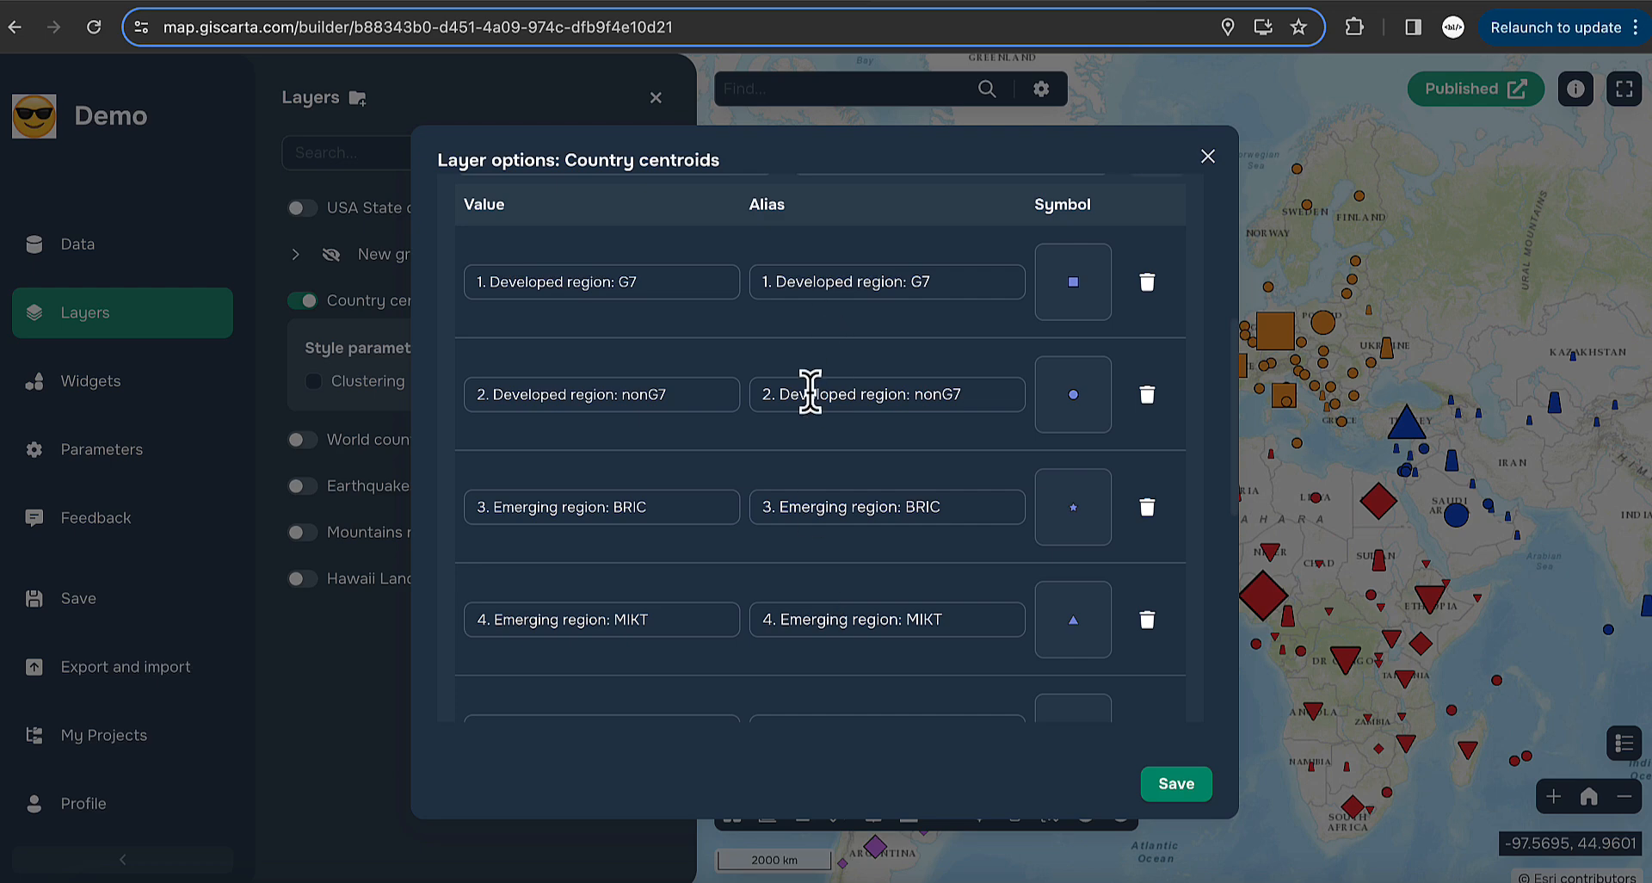
scroll(747, 560, down, 2)
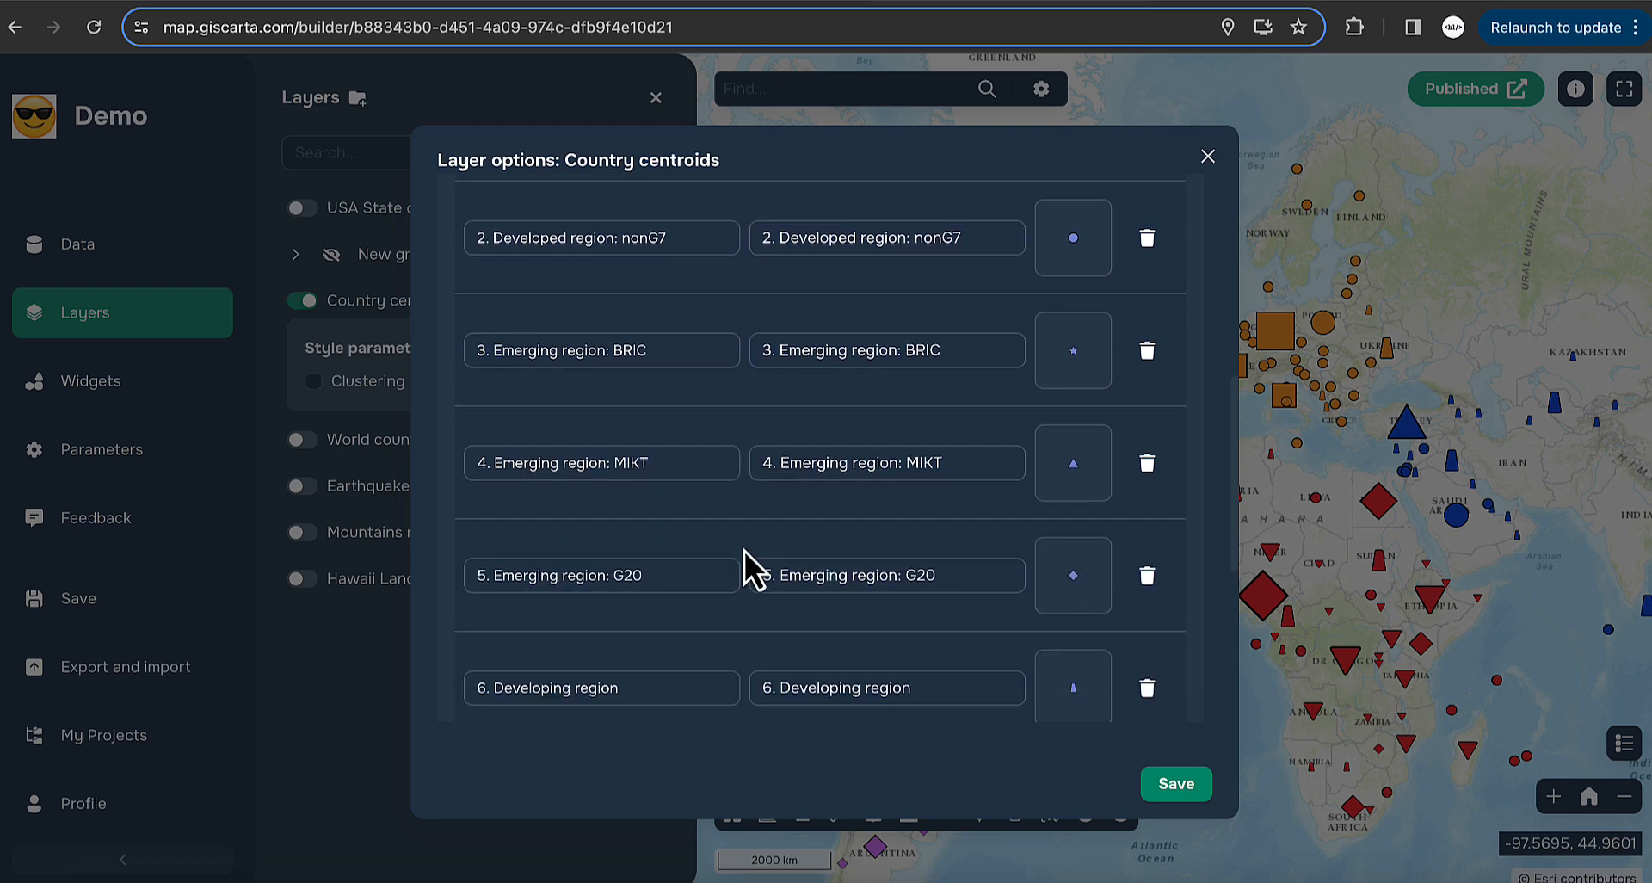
- Review the Emerging region: MIKT symbol and the By color settings, including Africa's alias
click(1073, 487)
scroll(878, 501, down, 5)
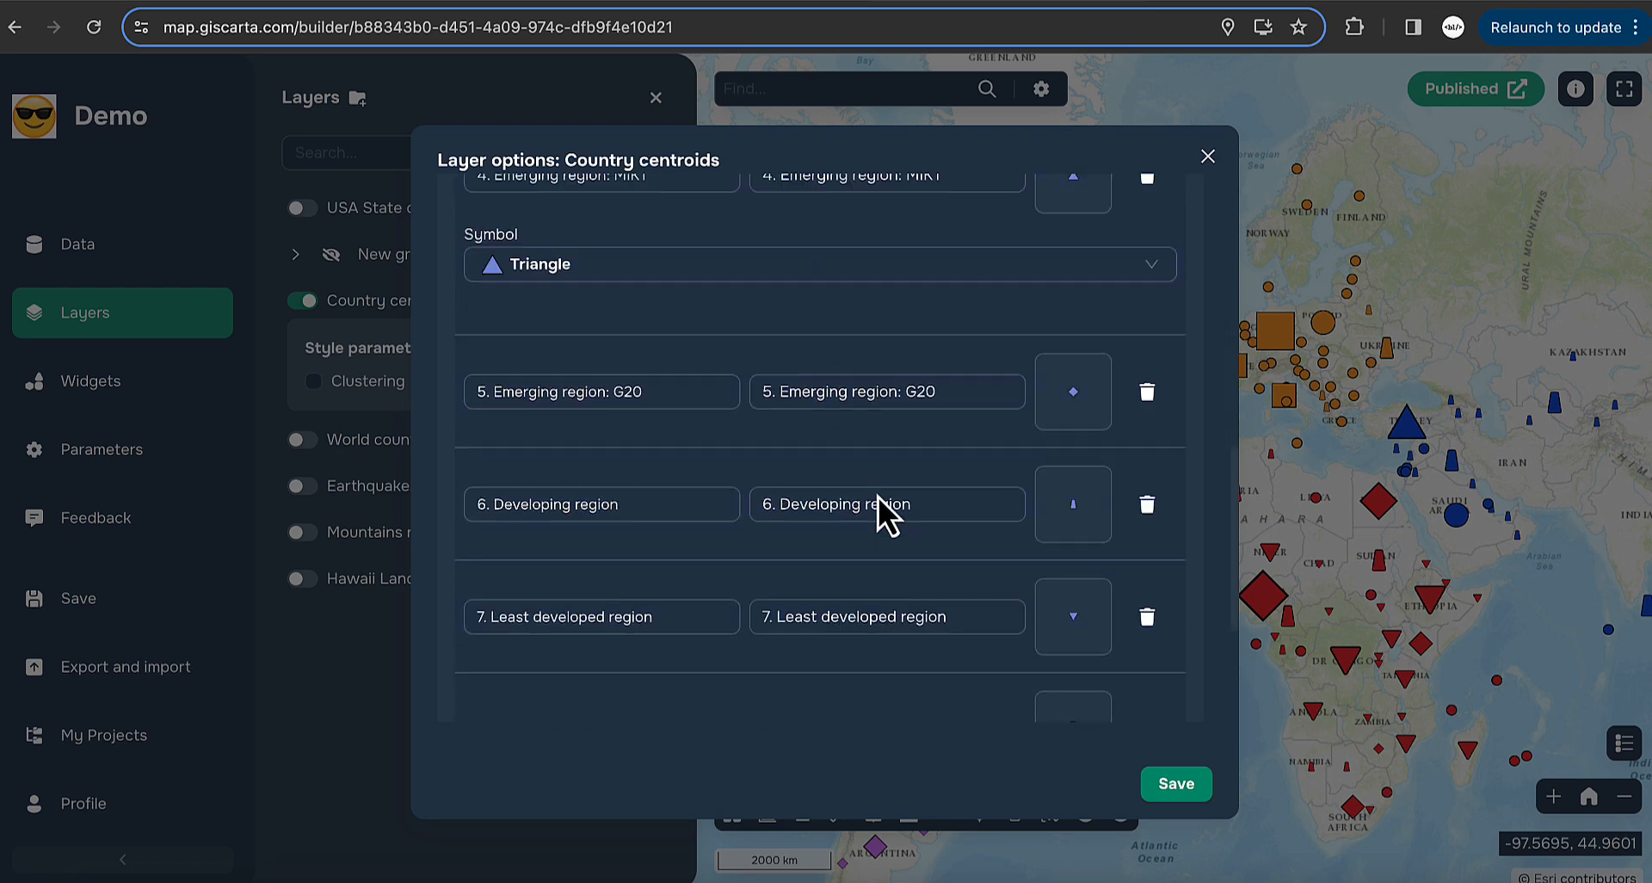
click(469, 647)
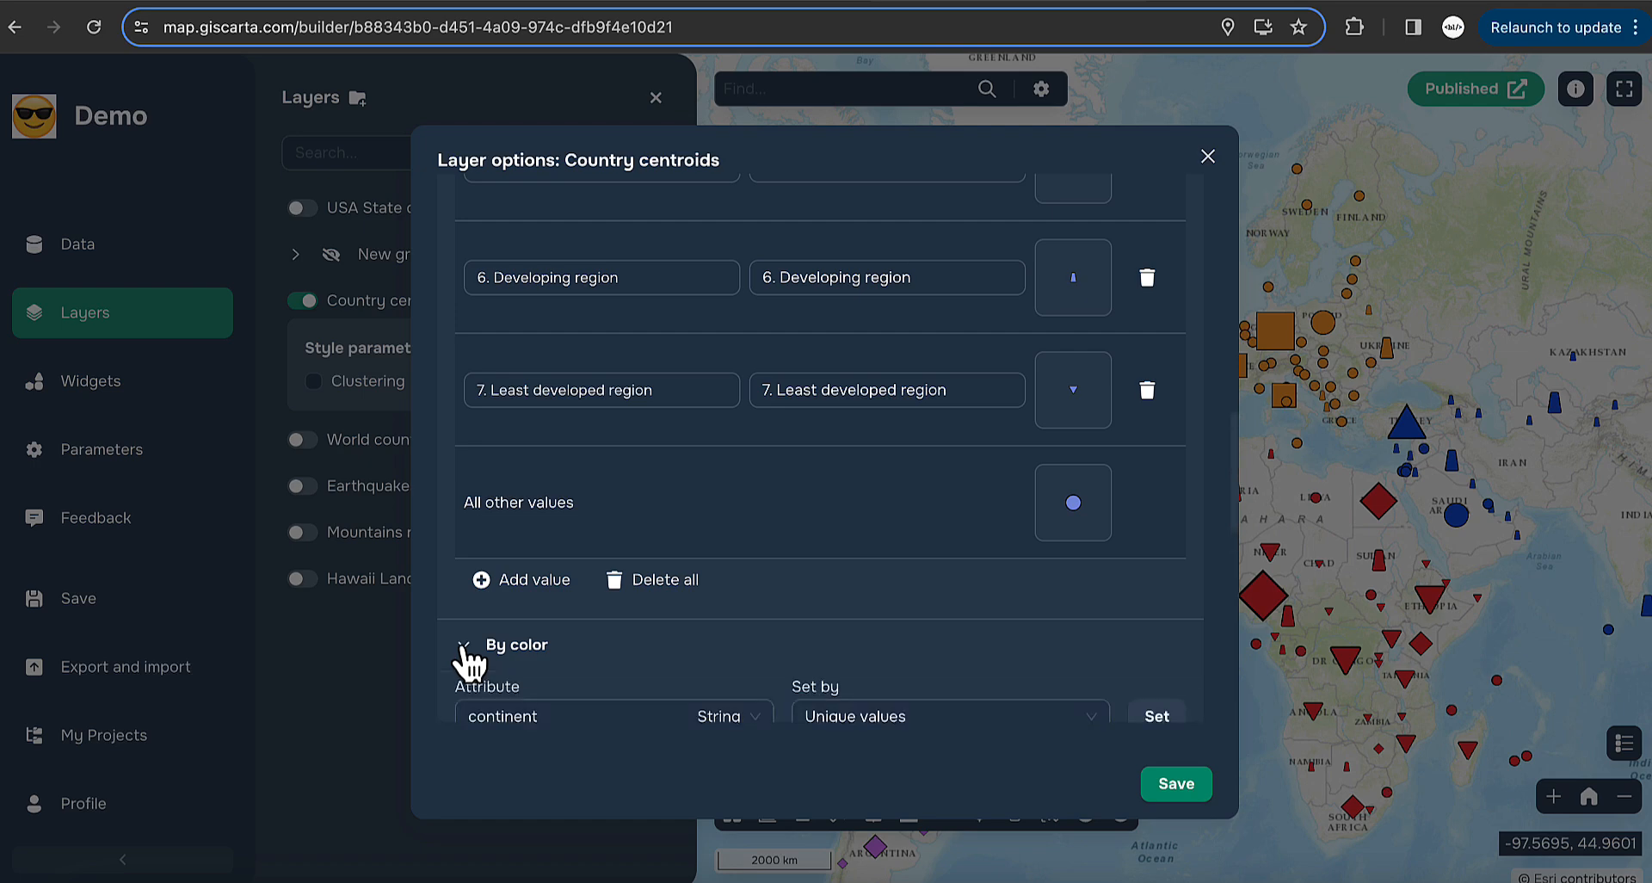
scroll(699, 667, down, 4)
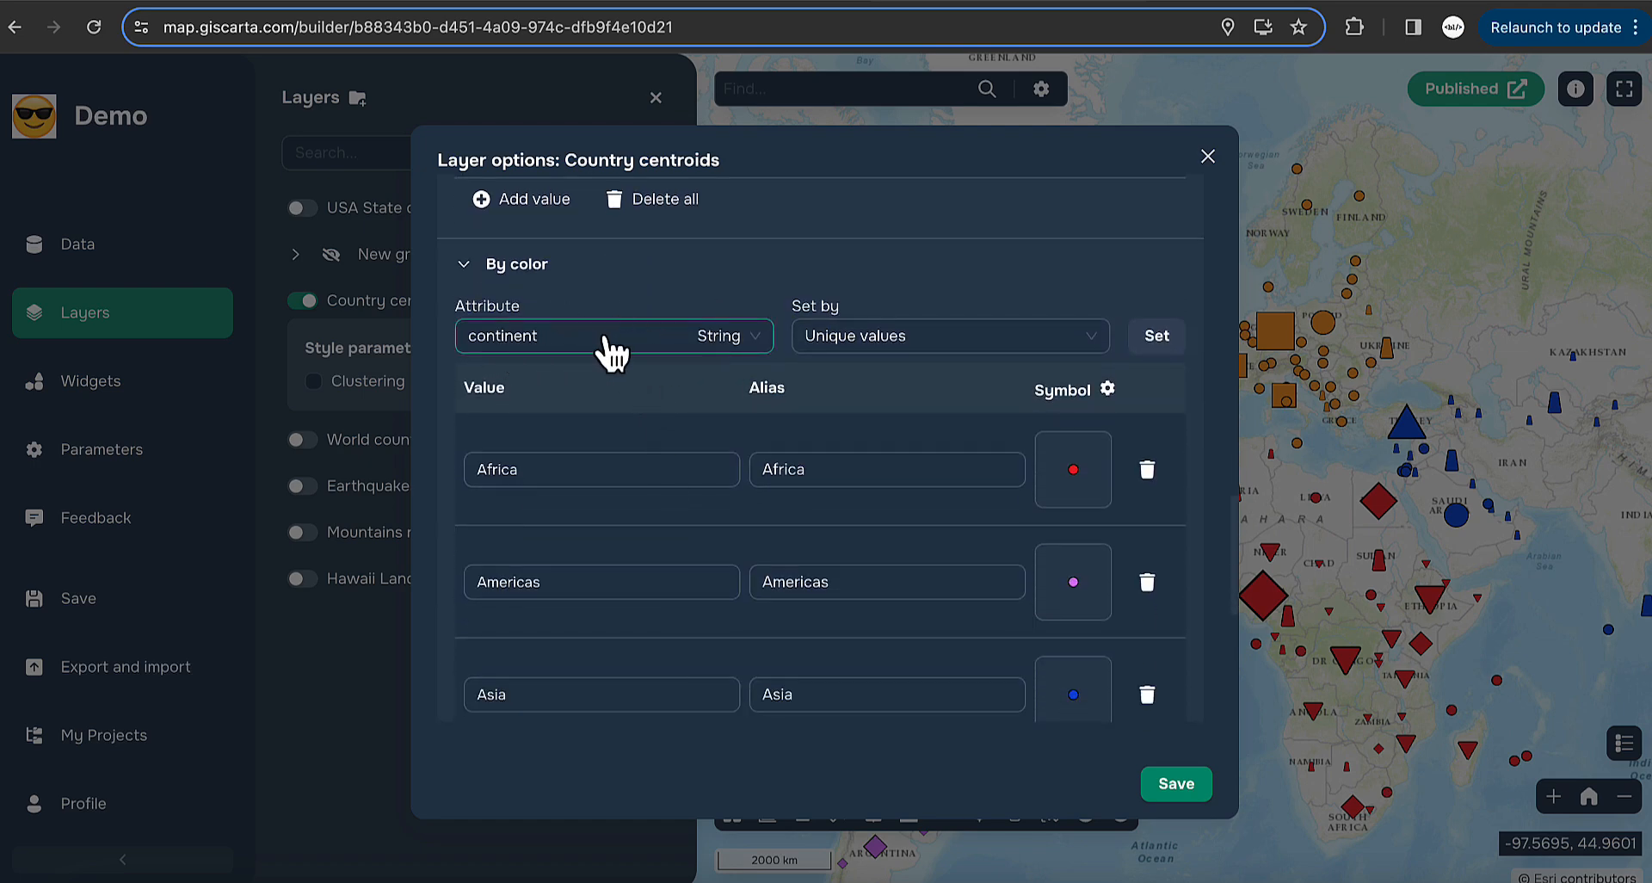
click(955, 462)
scroll(959, 462, down, 3)
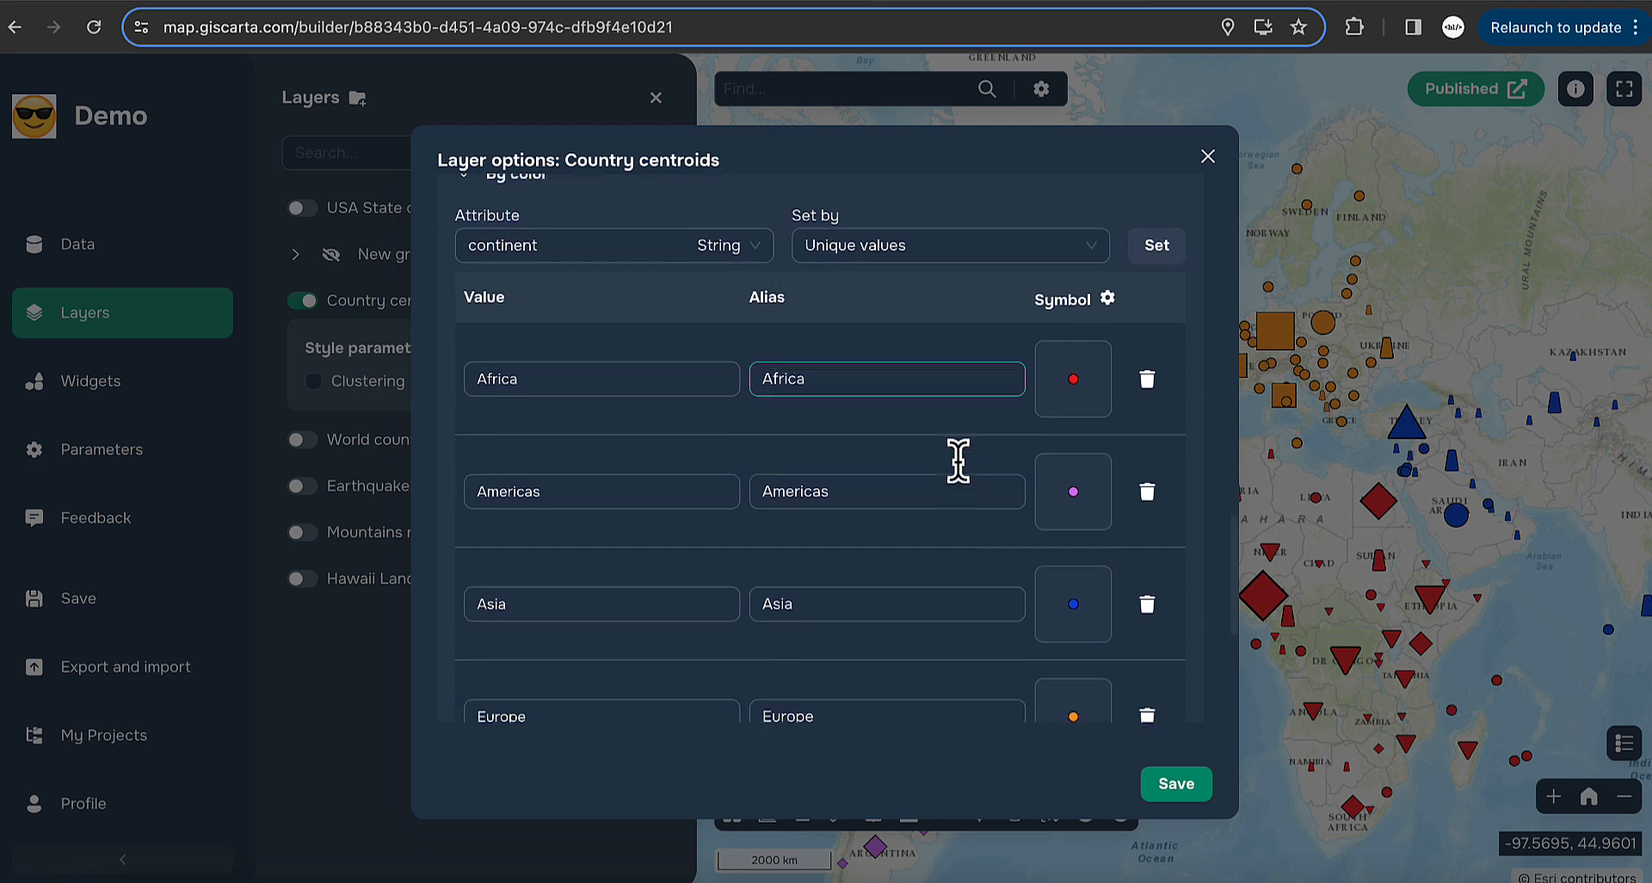
scroll(947, 465, down, 4)
- Review the By size classes, then close the layer options and hide Country centroids
click(516, 702)
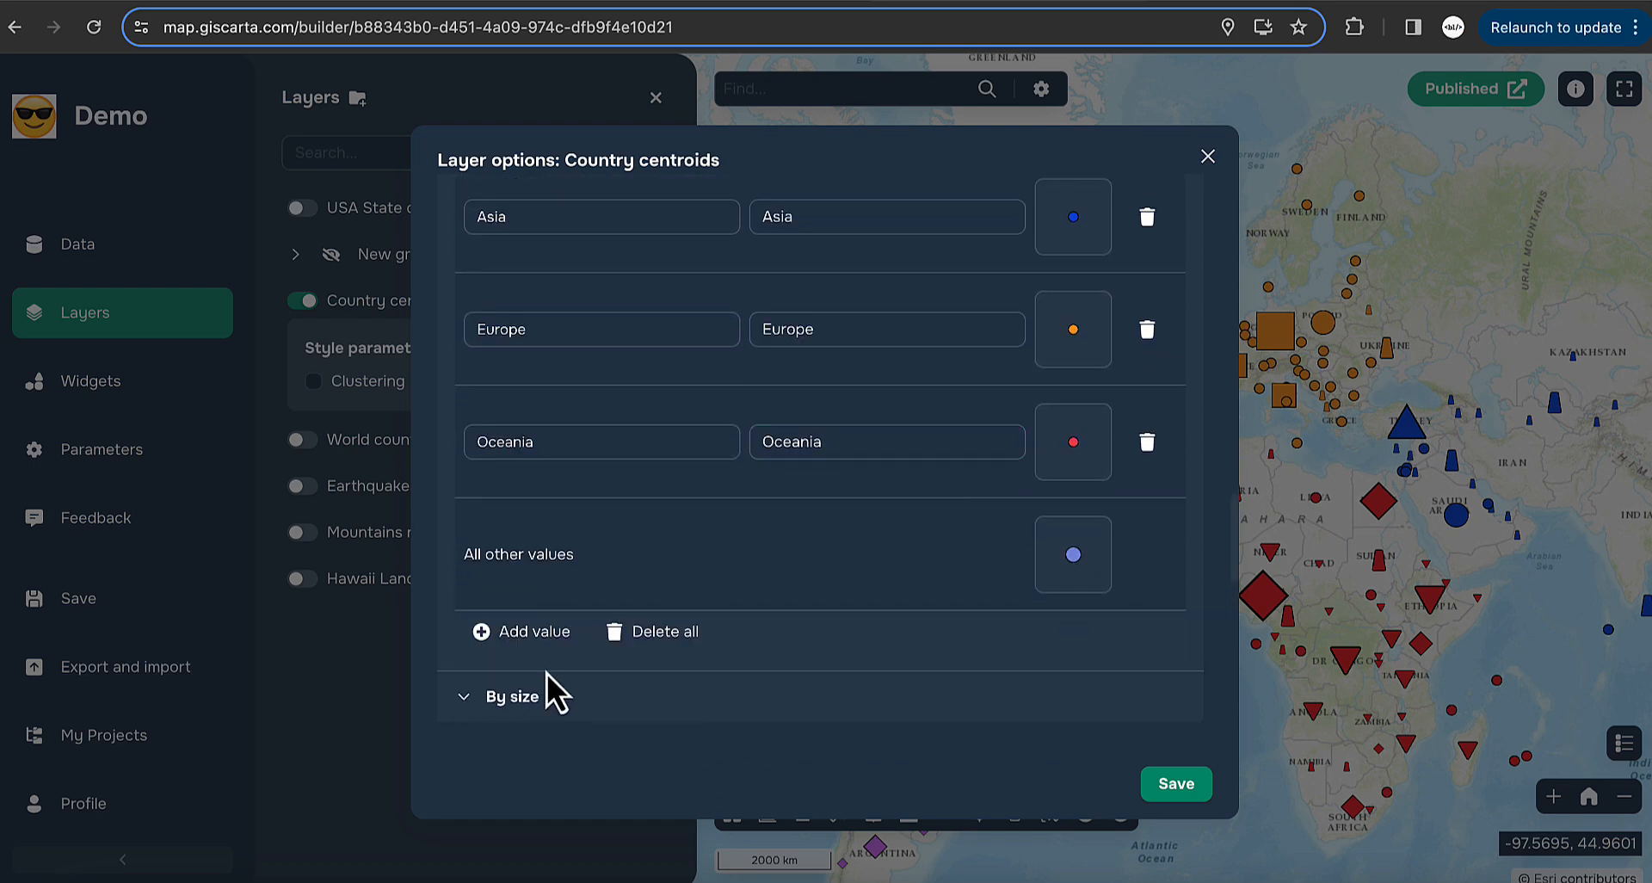
scroll(602, 654, down, 5)
scroll(669, 616, down, 1)
scroll(649, 620, up, 1)
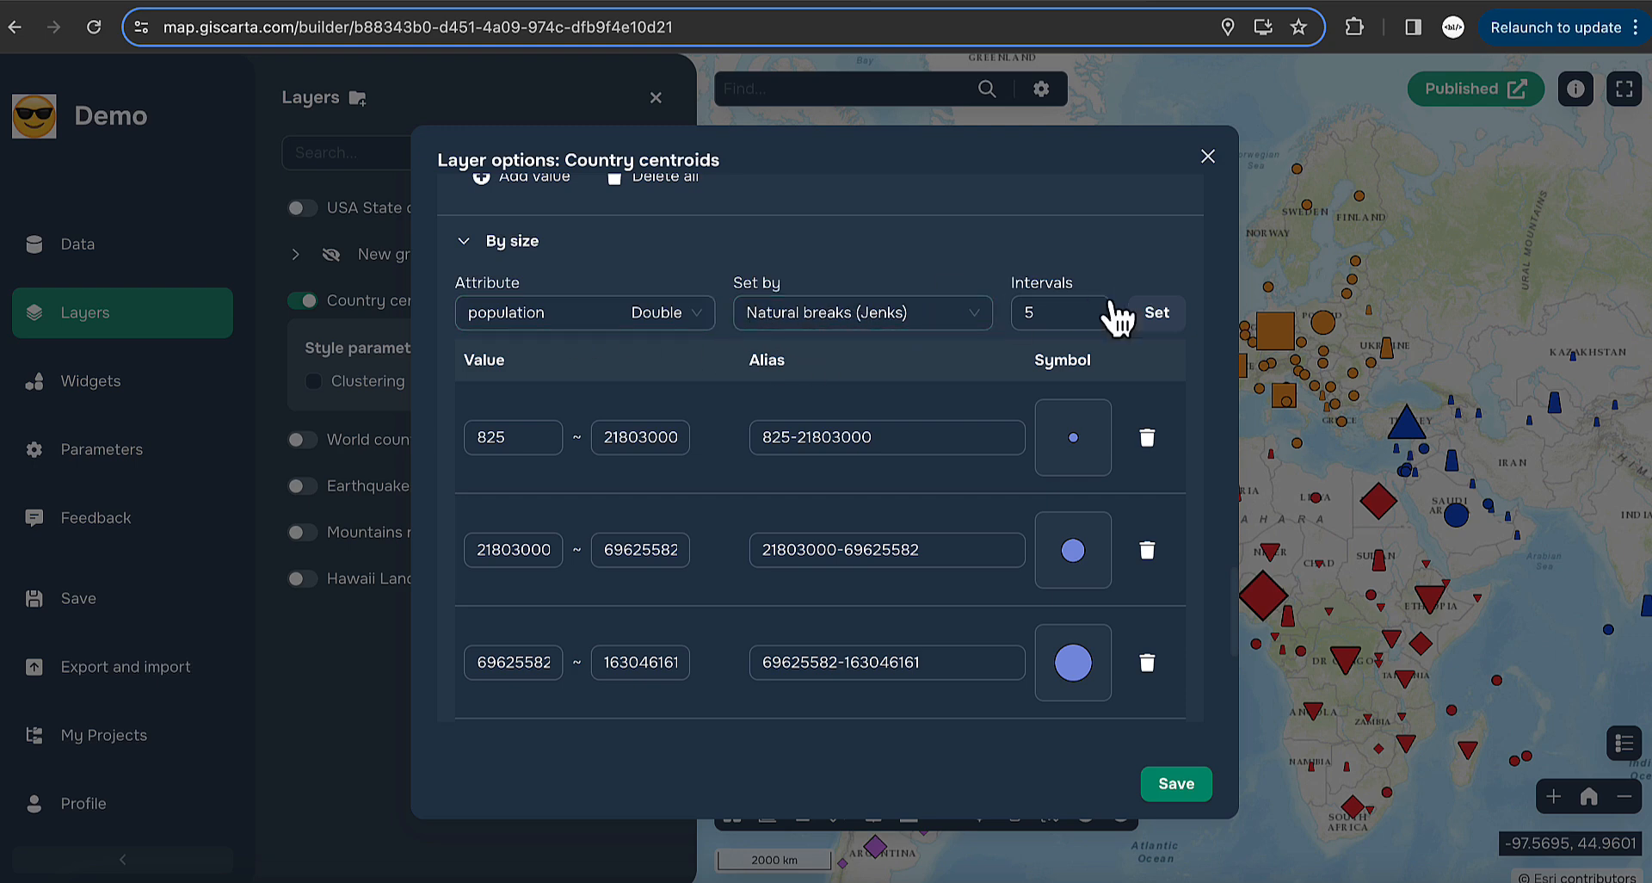
scroll(968, 555, down, 4)
scroll(967, 543, up, 4)
scroll(967, 543, up, 1)
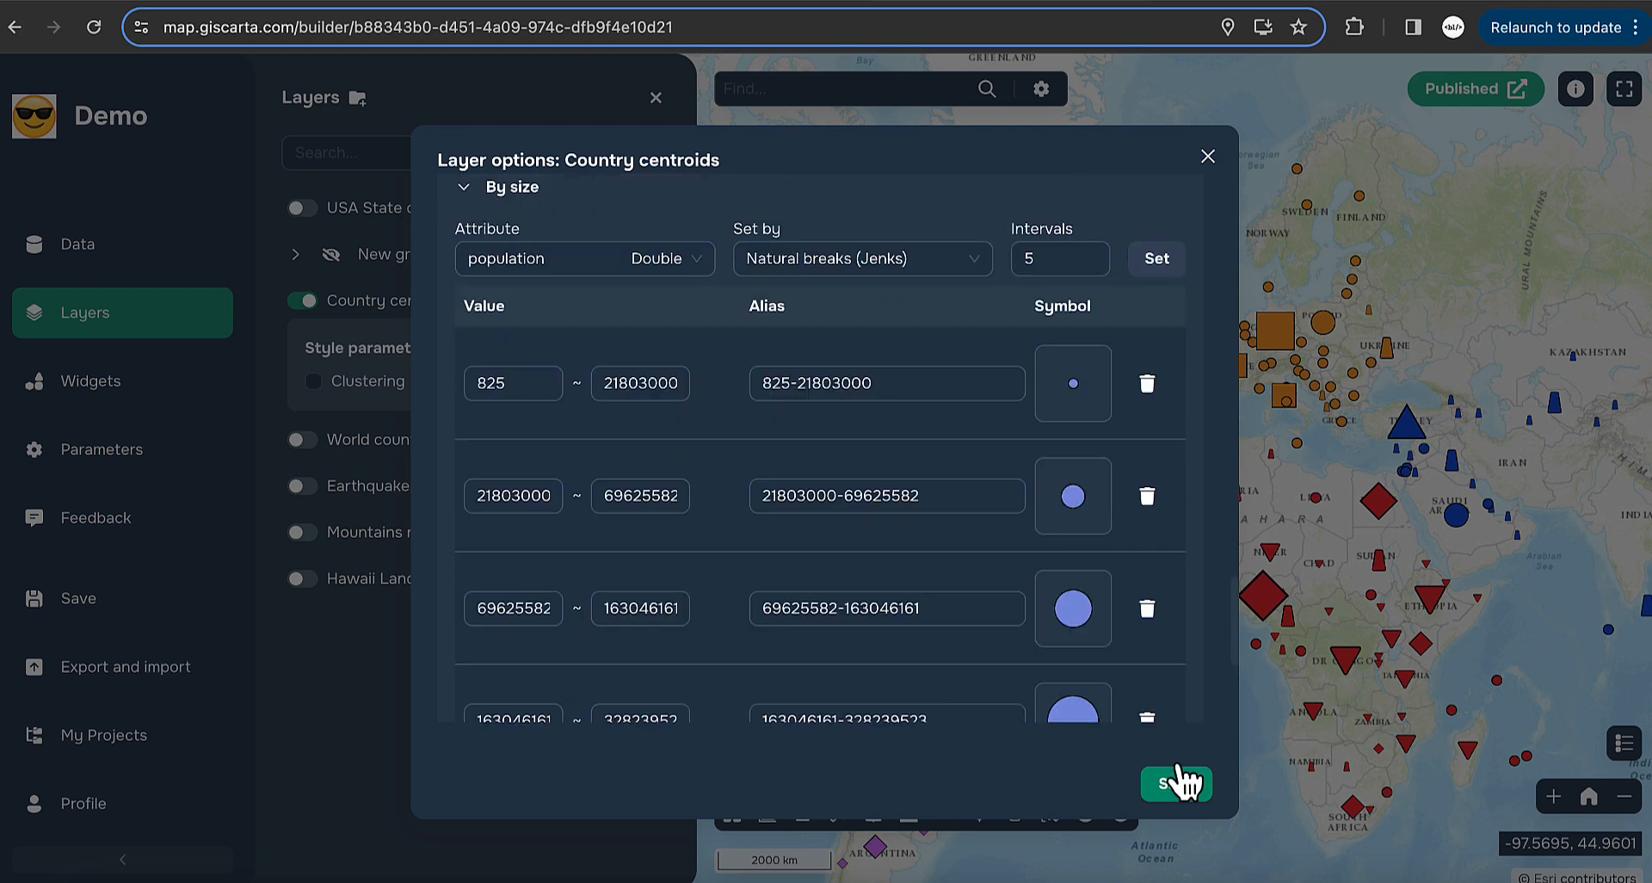
click(918, 500)
scroll(903, 456, up, 6)
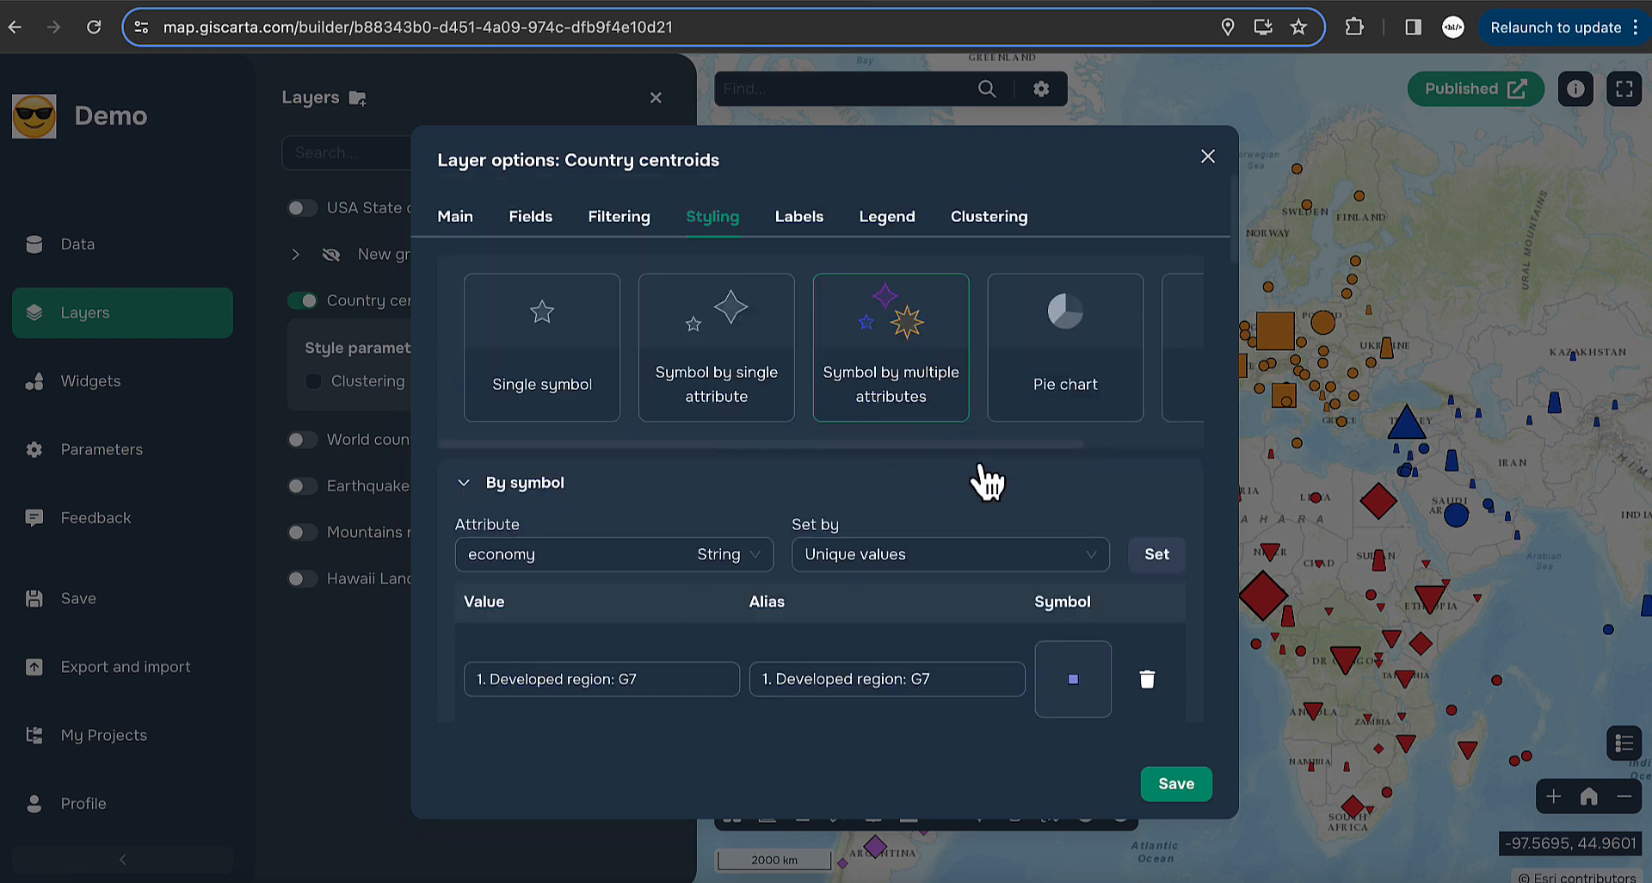
click(1207, 157)
click(302, 301)
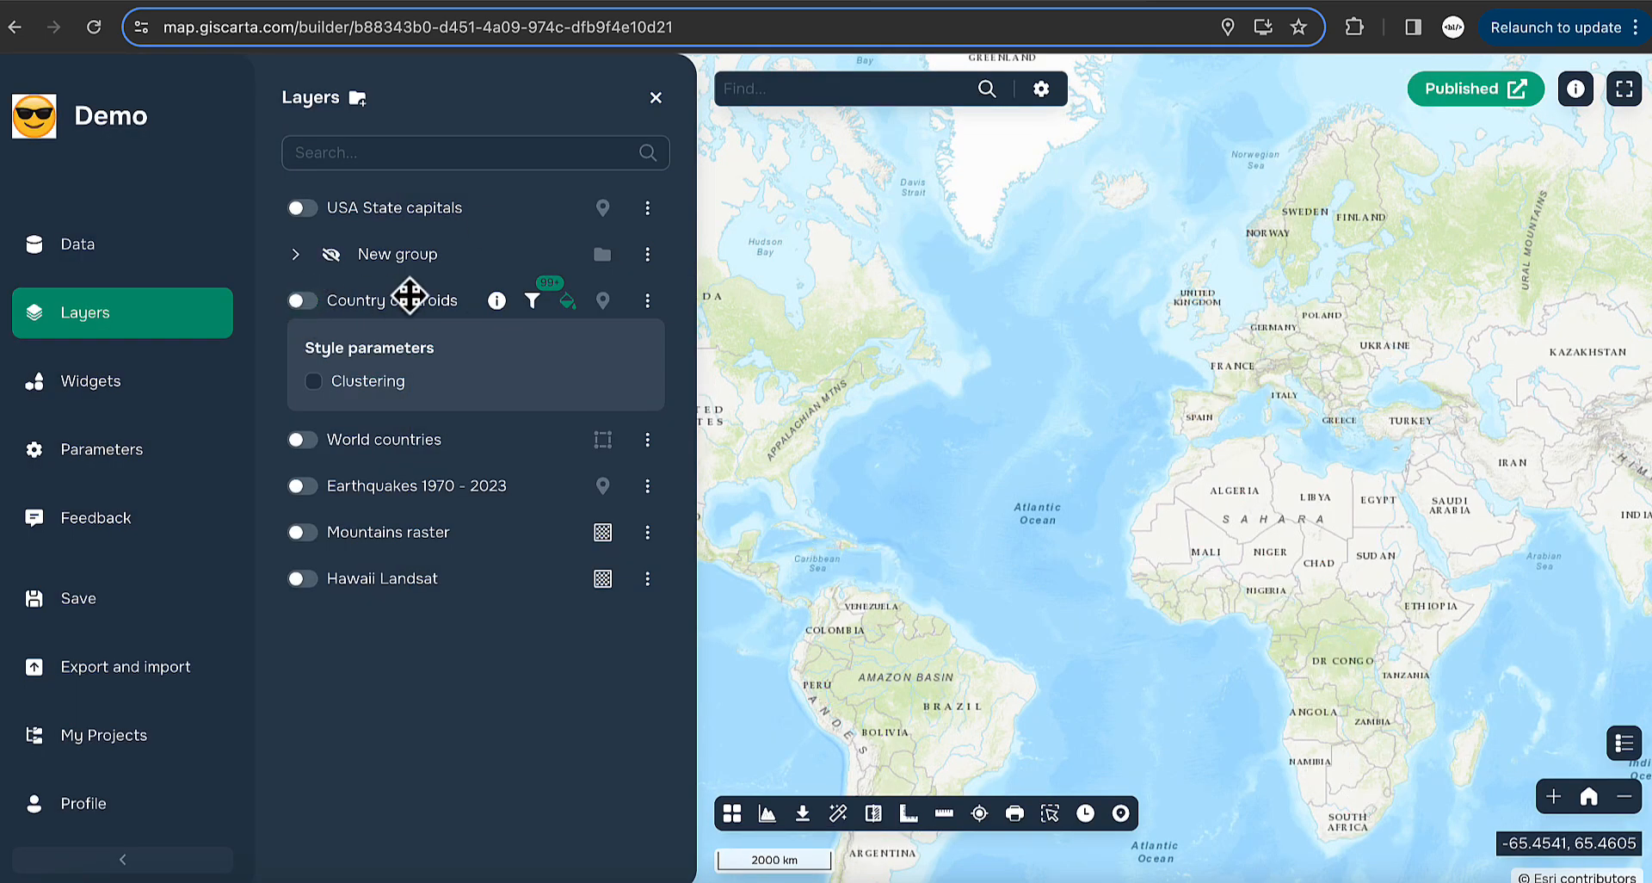
- Turn on Earthquakes 1970 - 2023 and centre the map on Africa and Asia
click(302, 487)
drag(1099, 552, 945, 537)
scroll(944, 537, down, 1)
drag(1133, 620, 933, 539)
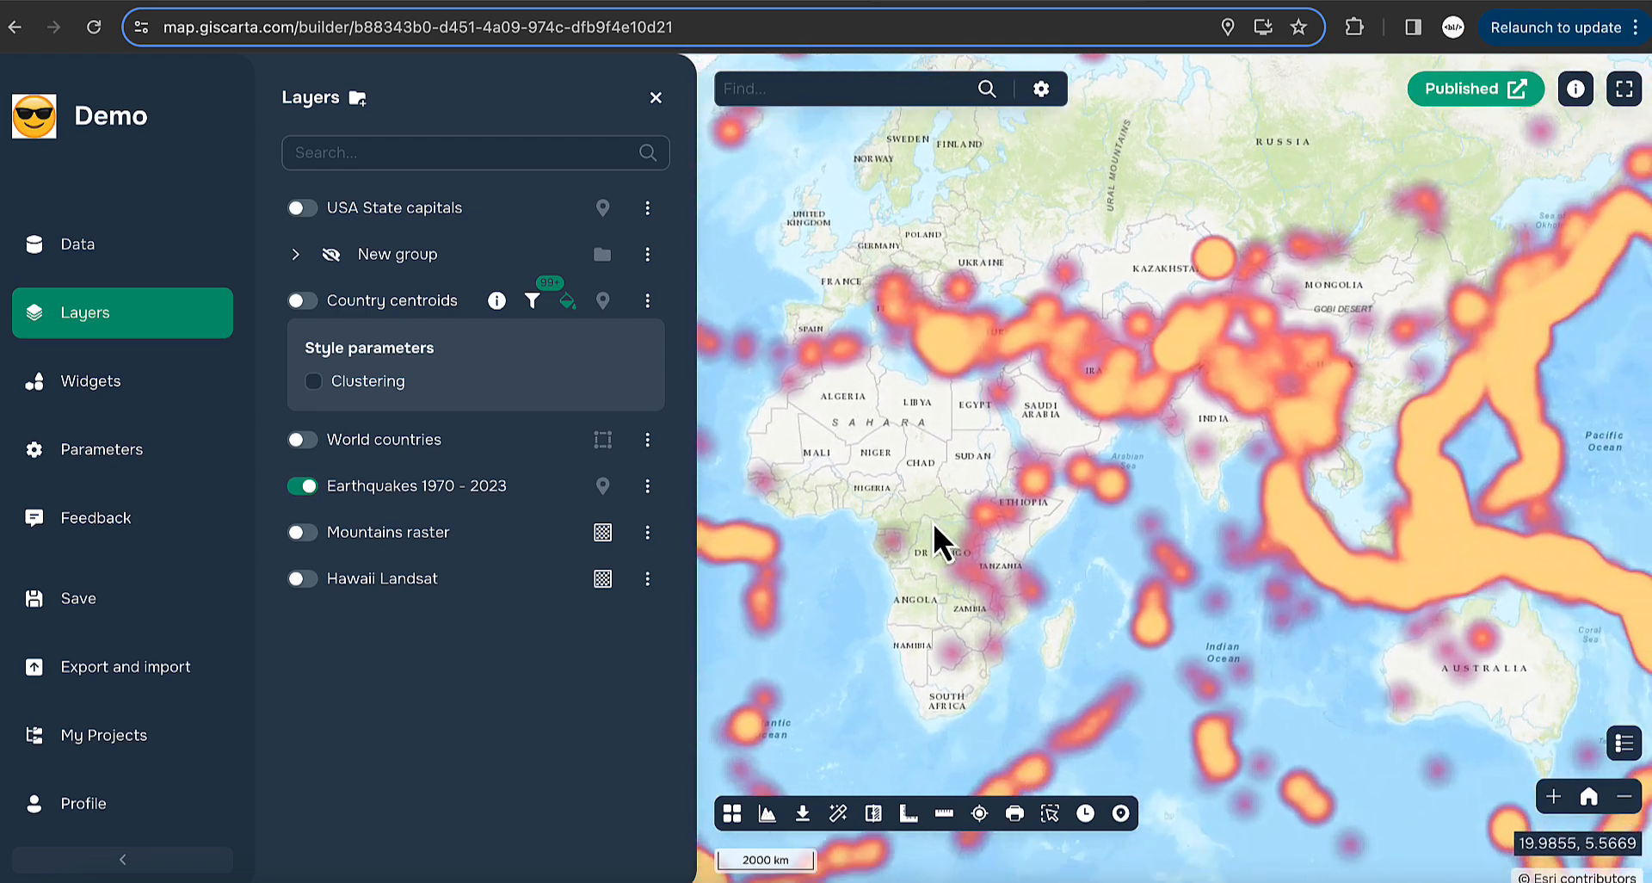
- Give the Earthquakes heatmap the pink-to-green colour ramp in Styling and save it
click(647, 486)
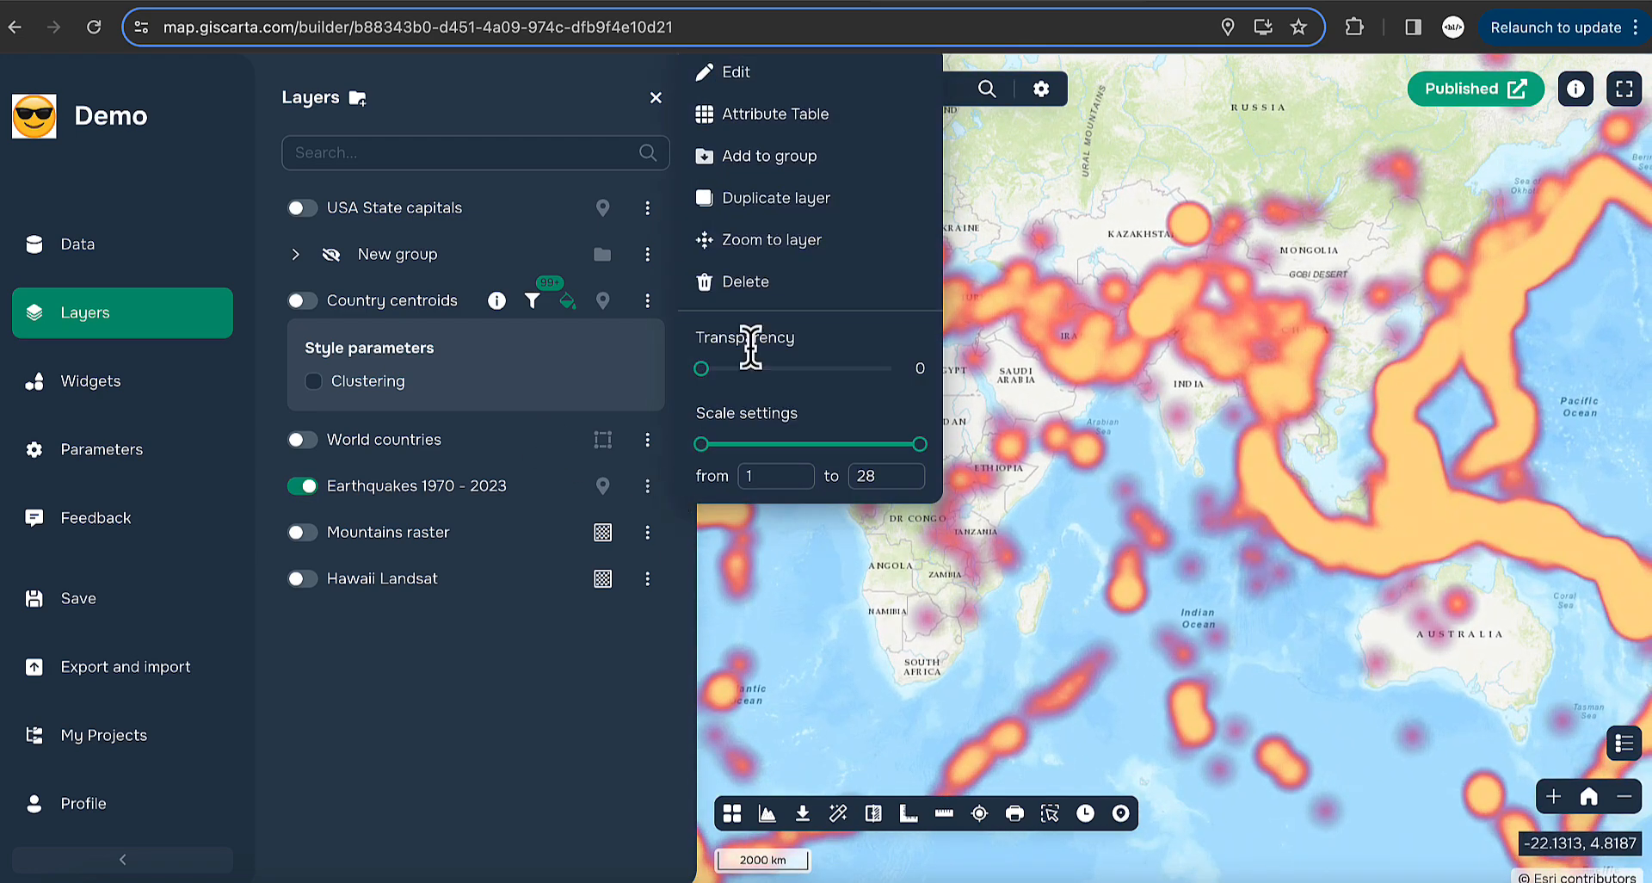
click(752, 80)
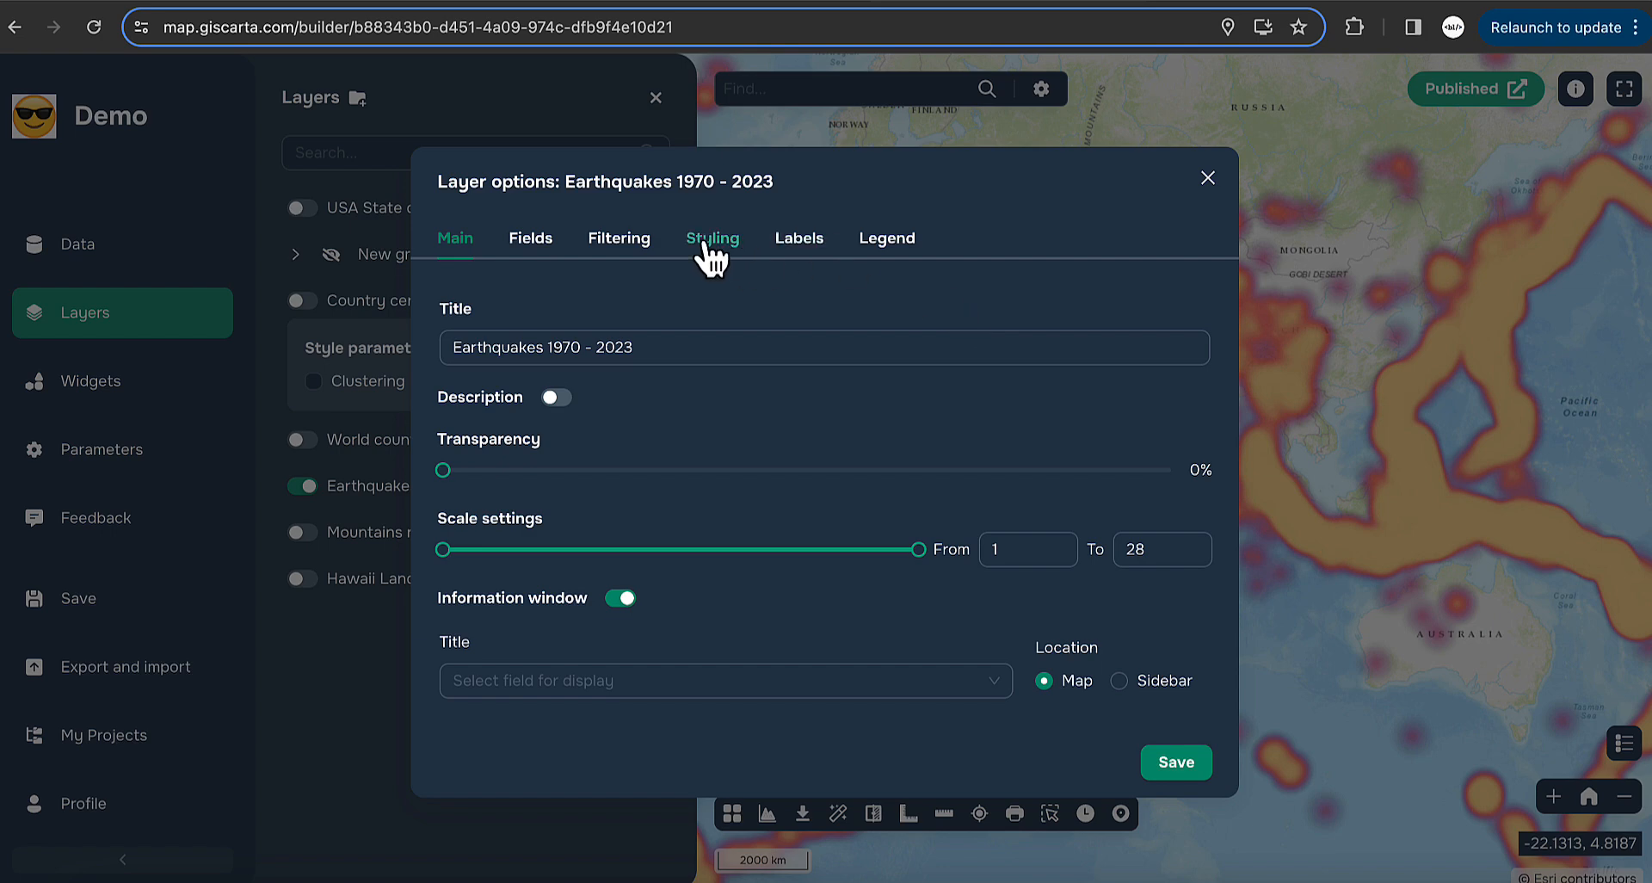
click(708, 229)
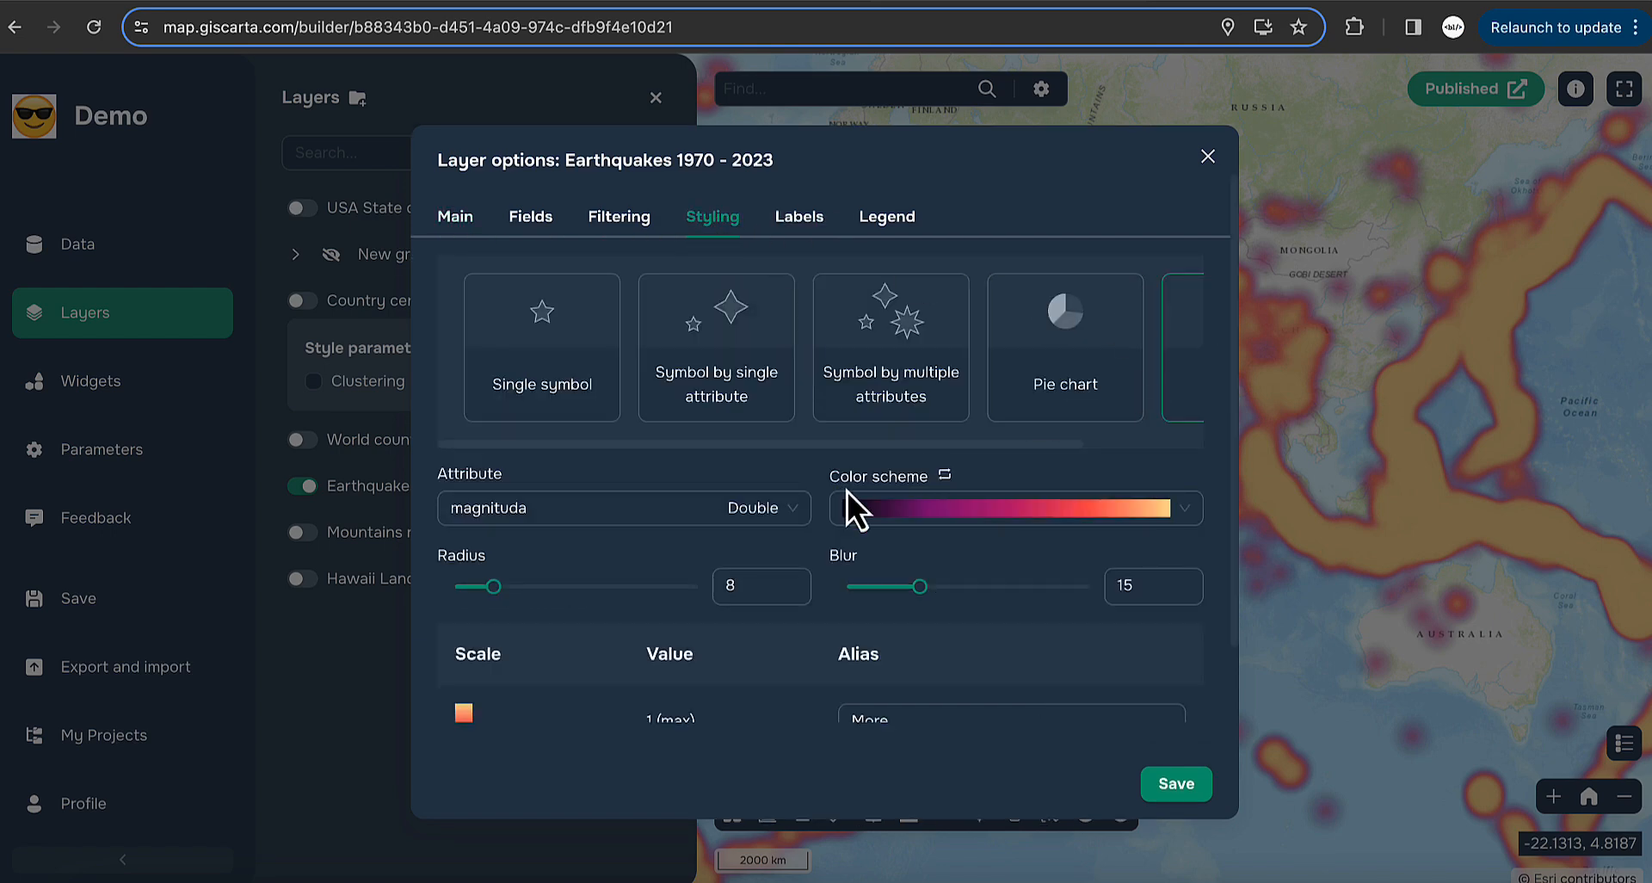
scroll(988, 424, right, 2)
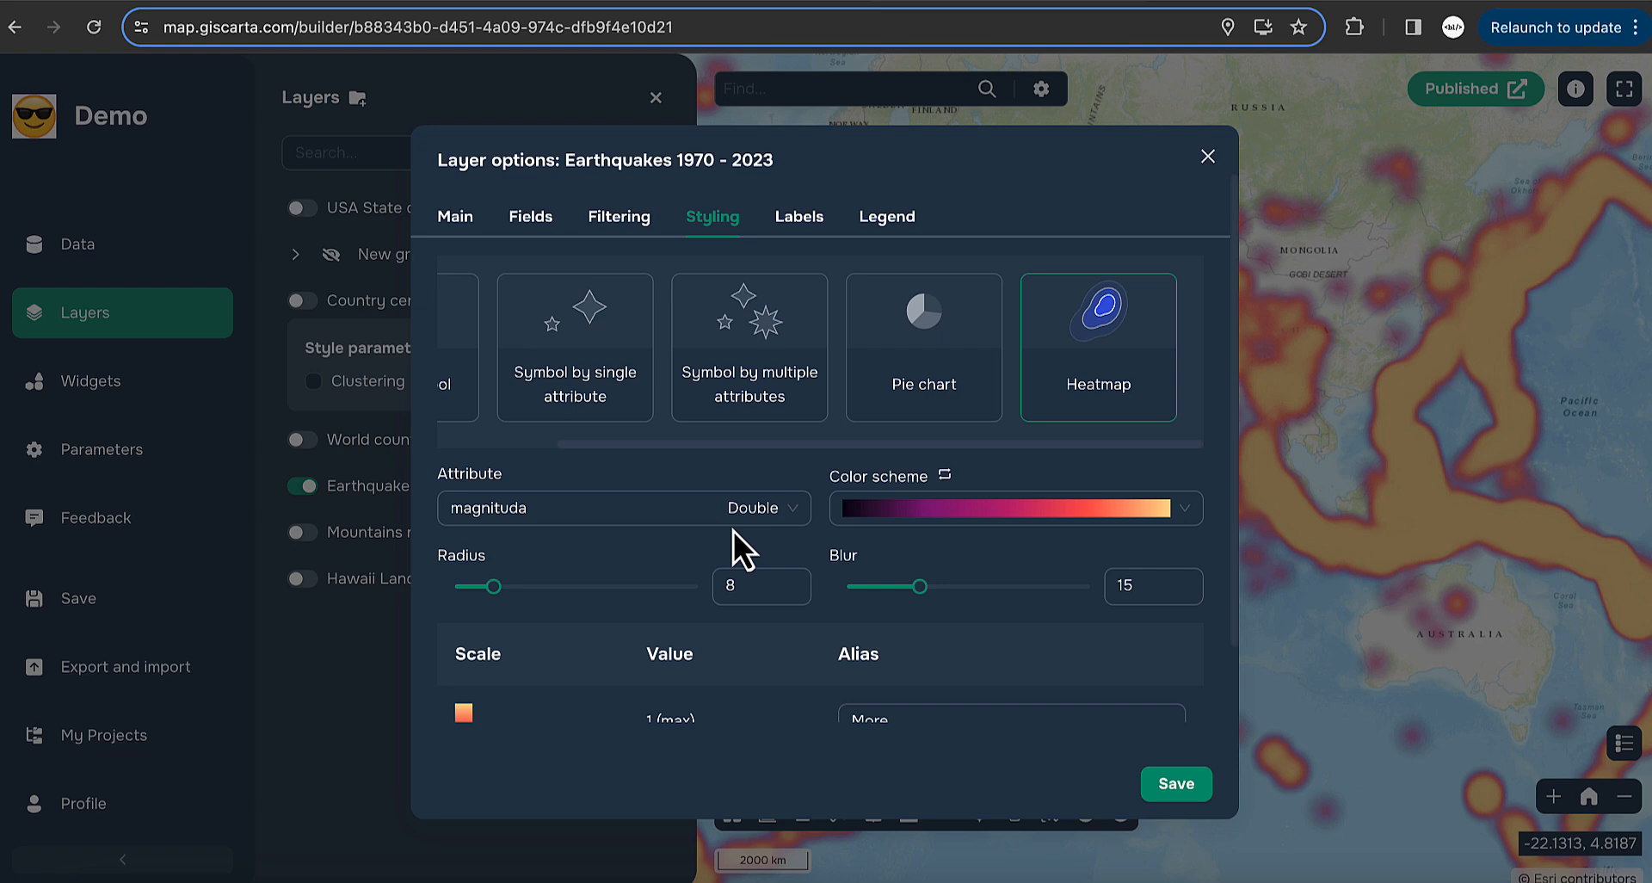
scroll(936, 554, down, 1)
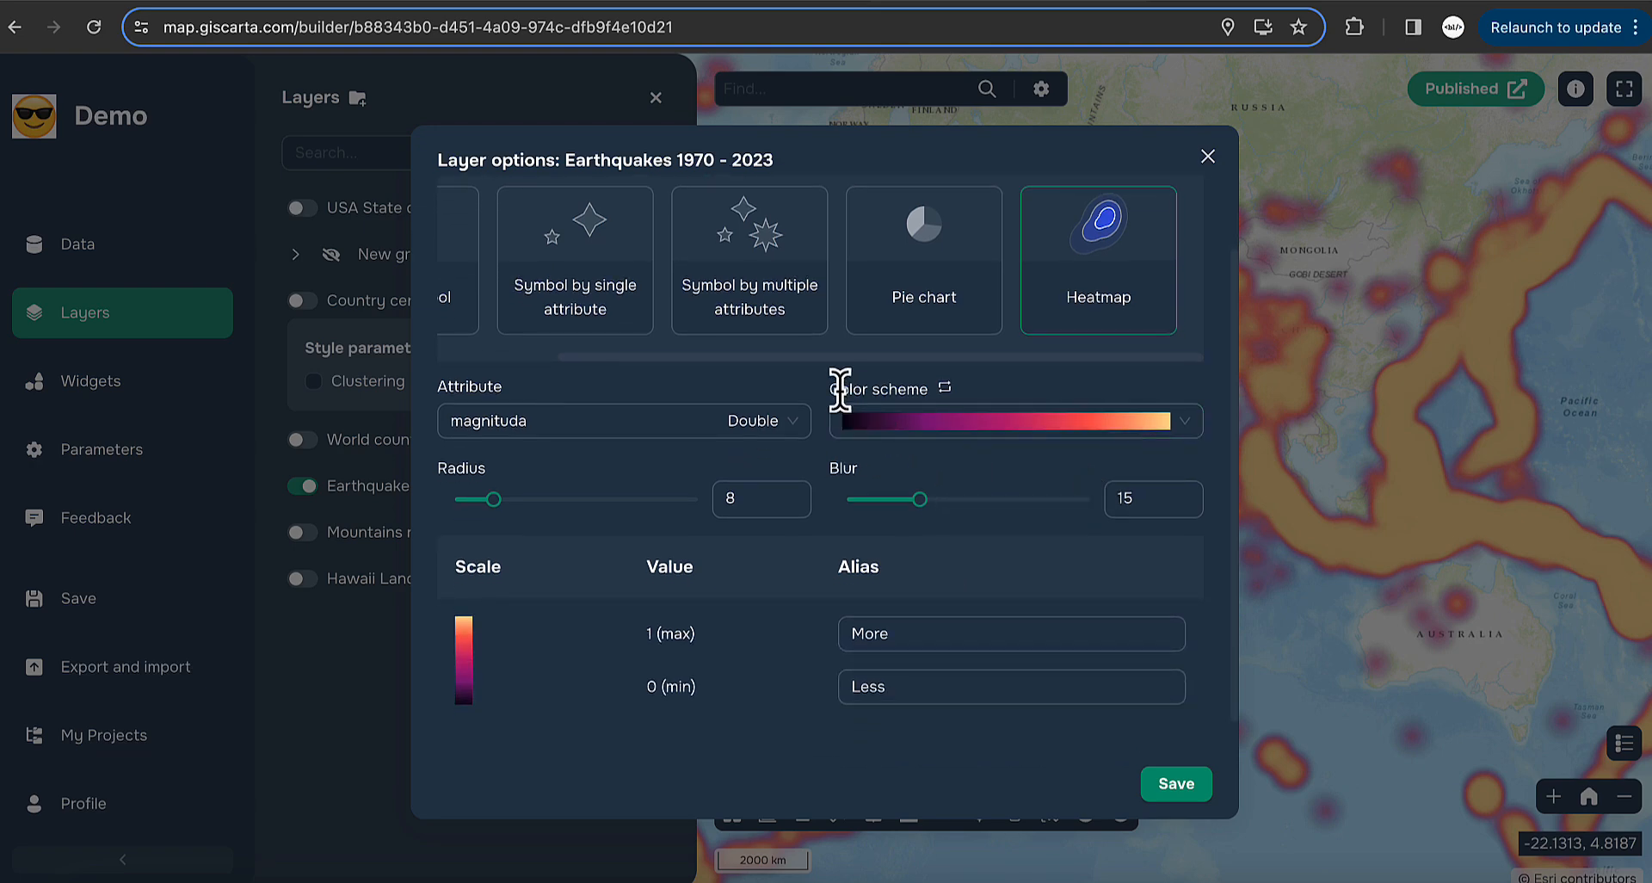
click(1037, 435)
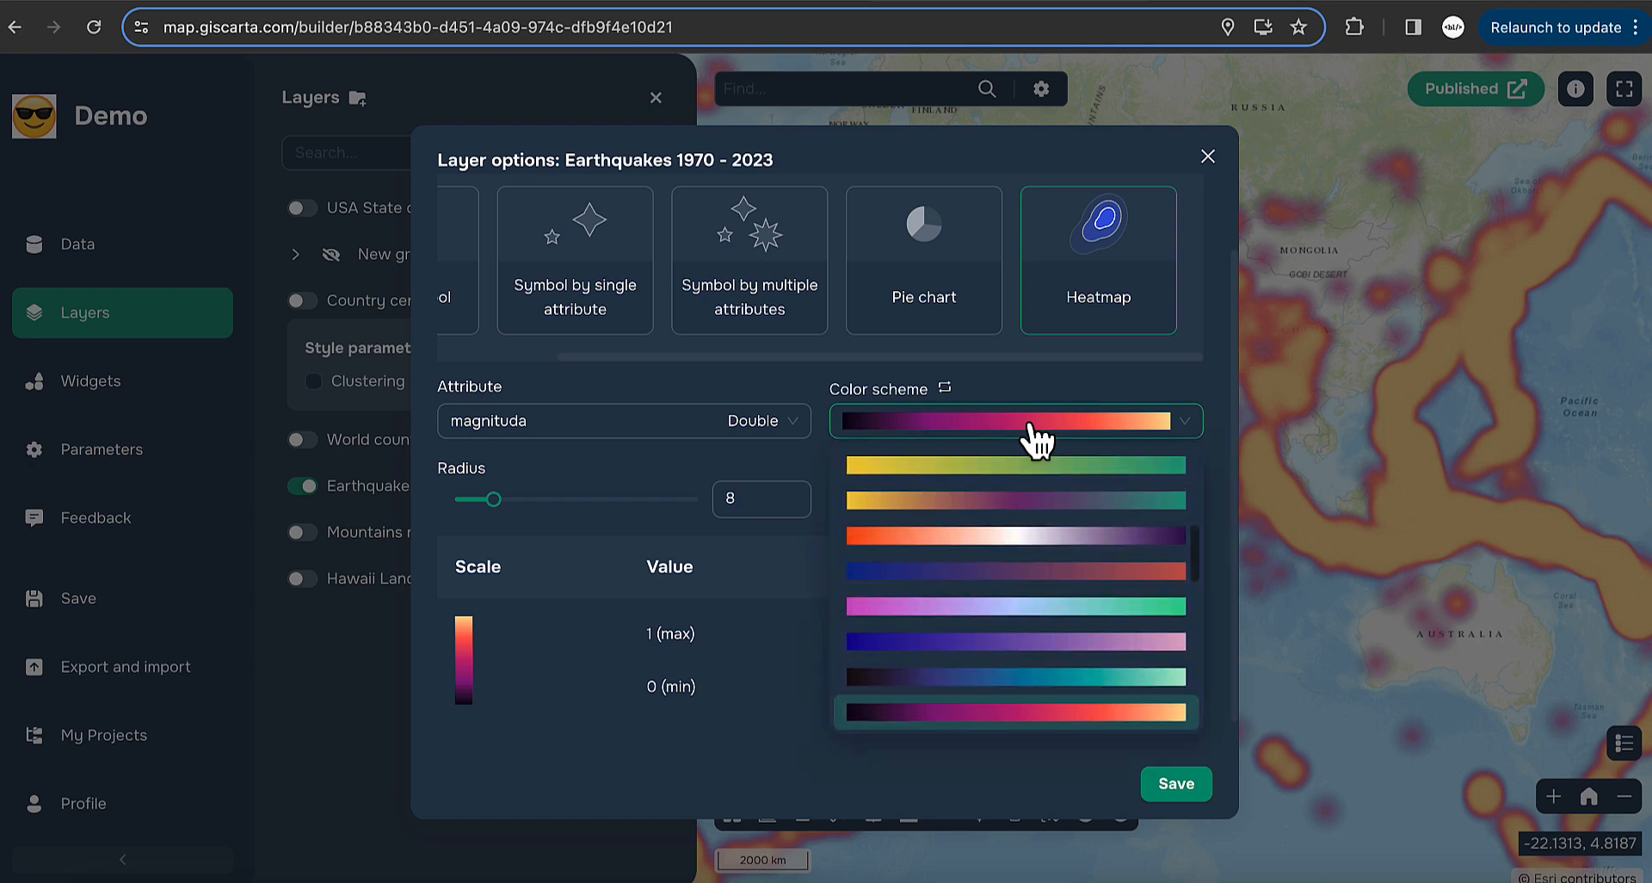
click(946, 390)
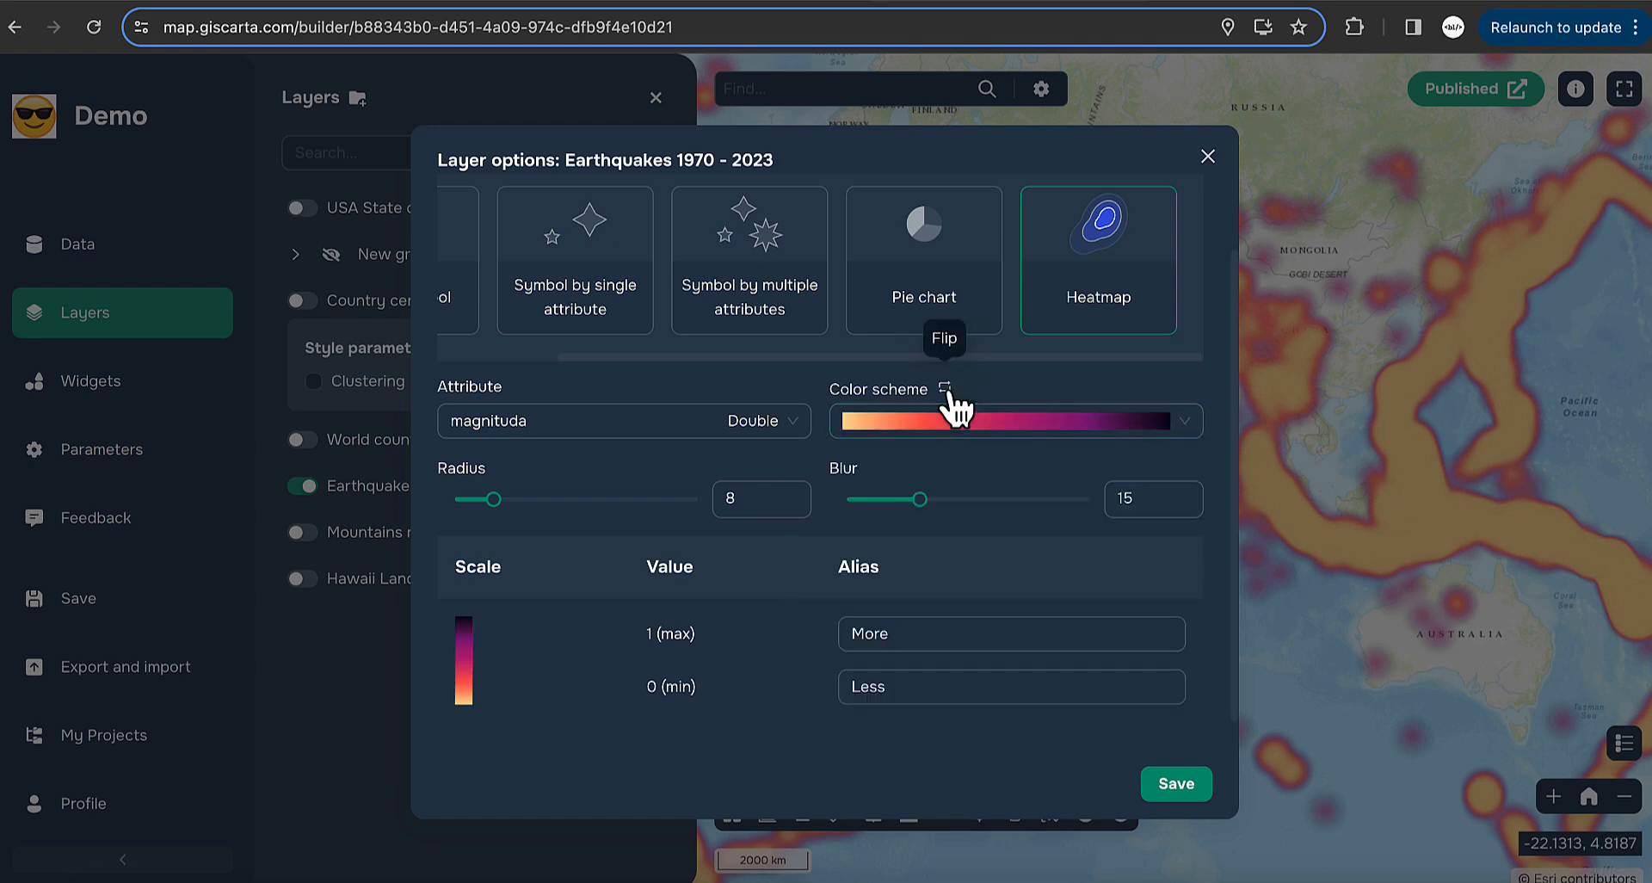
click(946, 390)
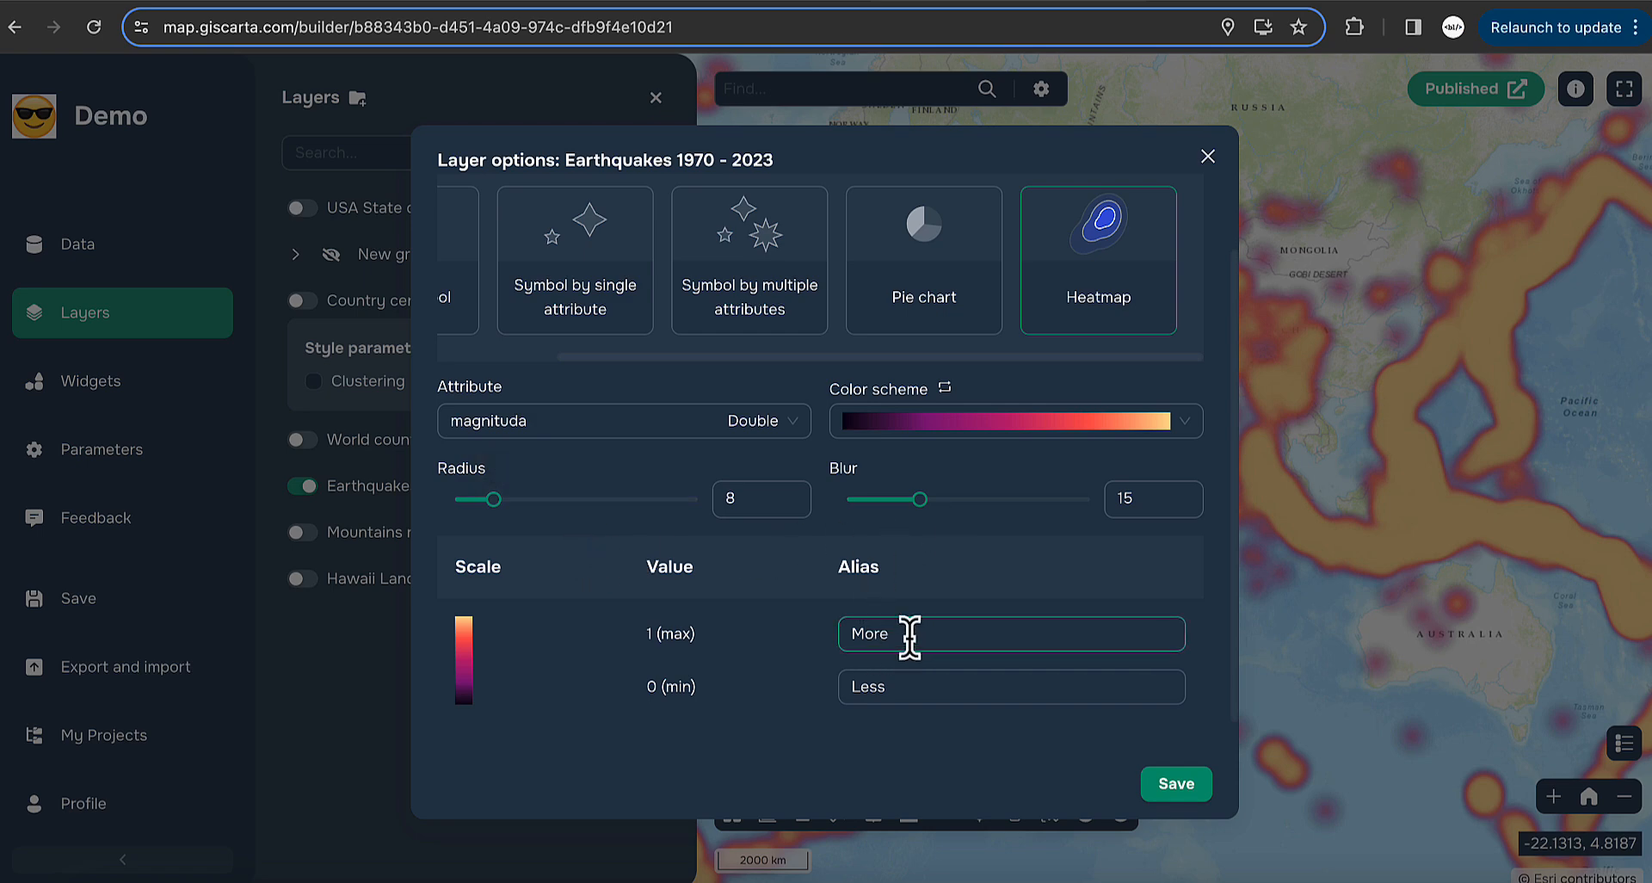
click(875, 697)
click(1093, 422)
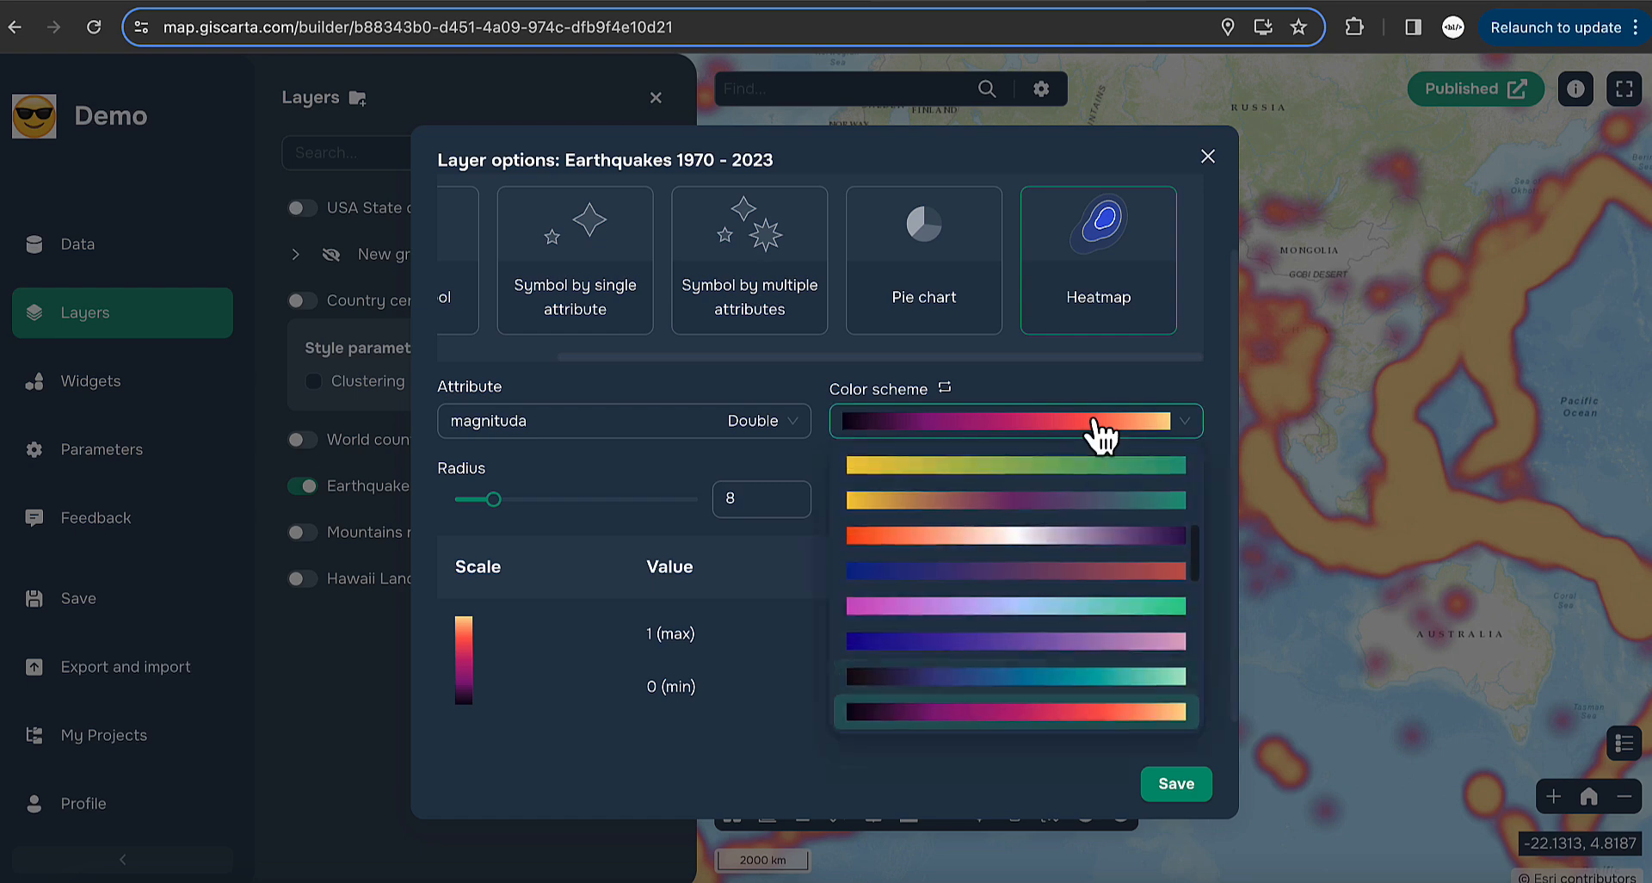
click(1020, 607)
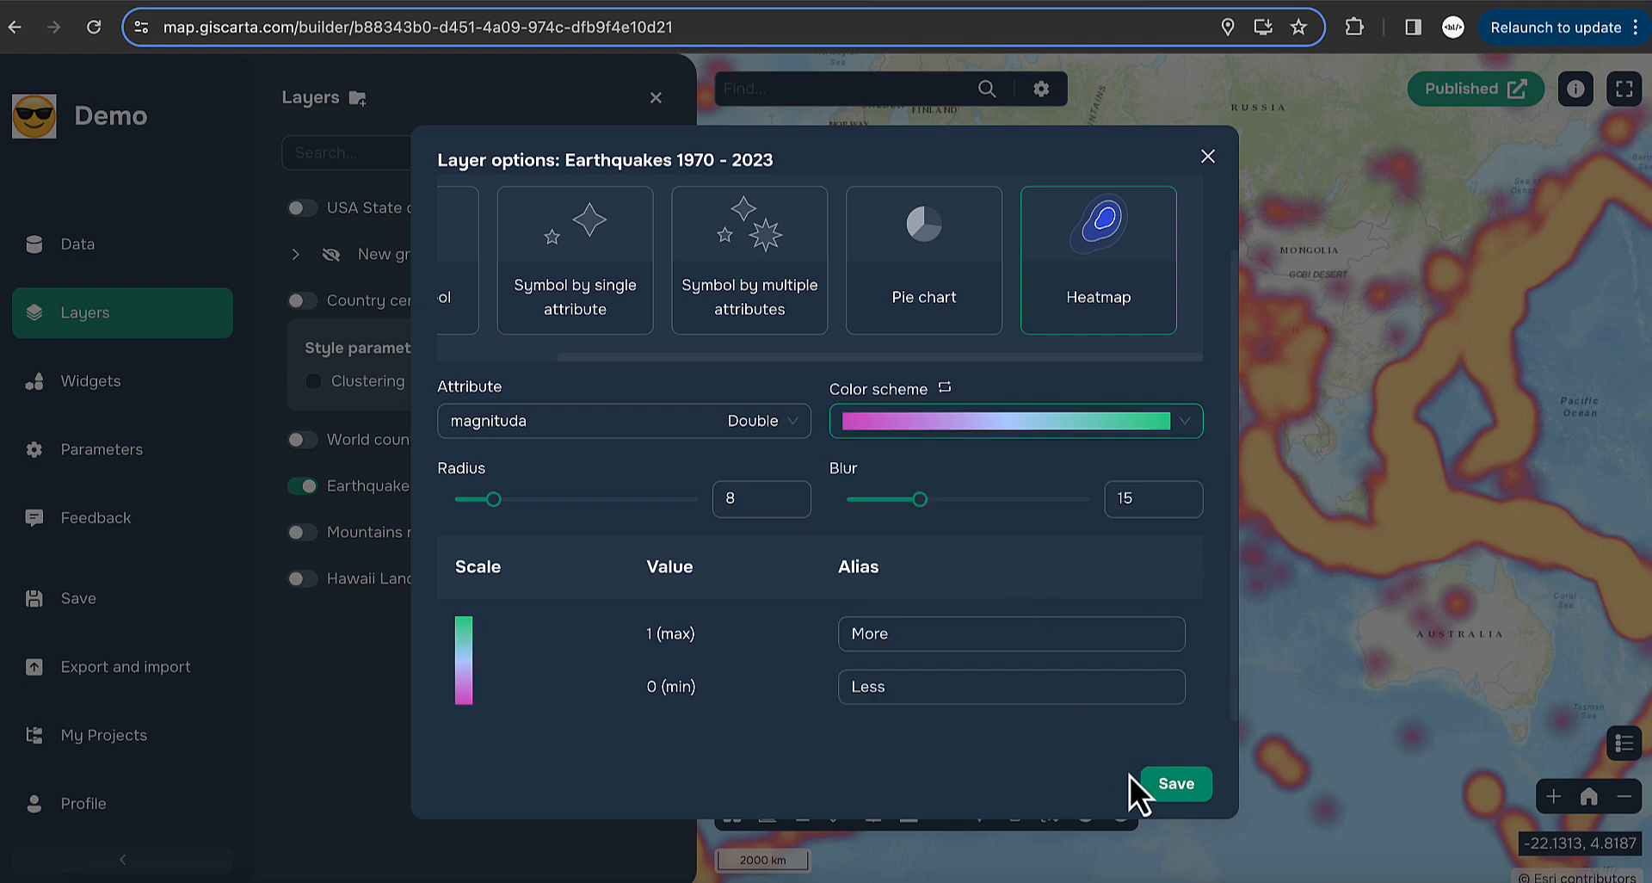
click(1177, 784)
- Pan toward Asia and show the map legend for the heatmap
drag(1284, 538, 1163, 535)
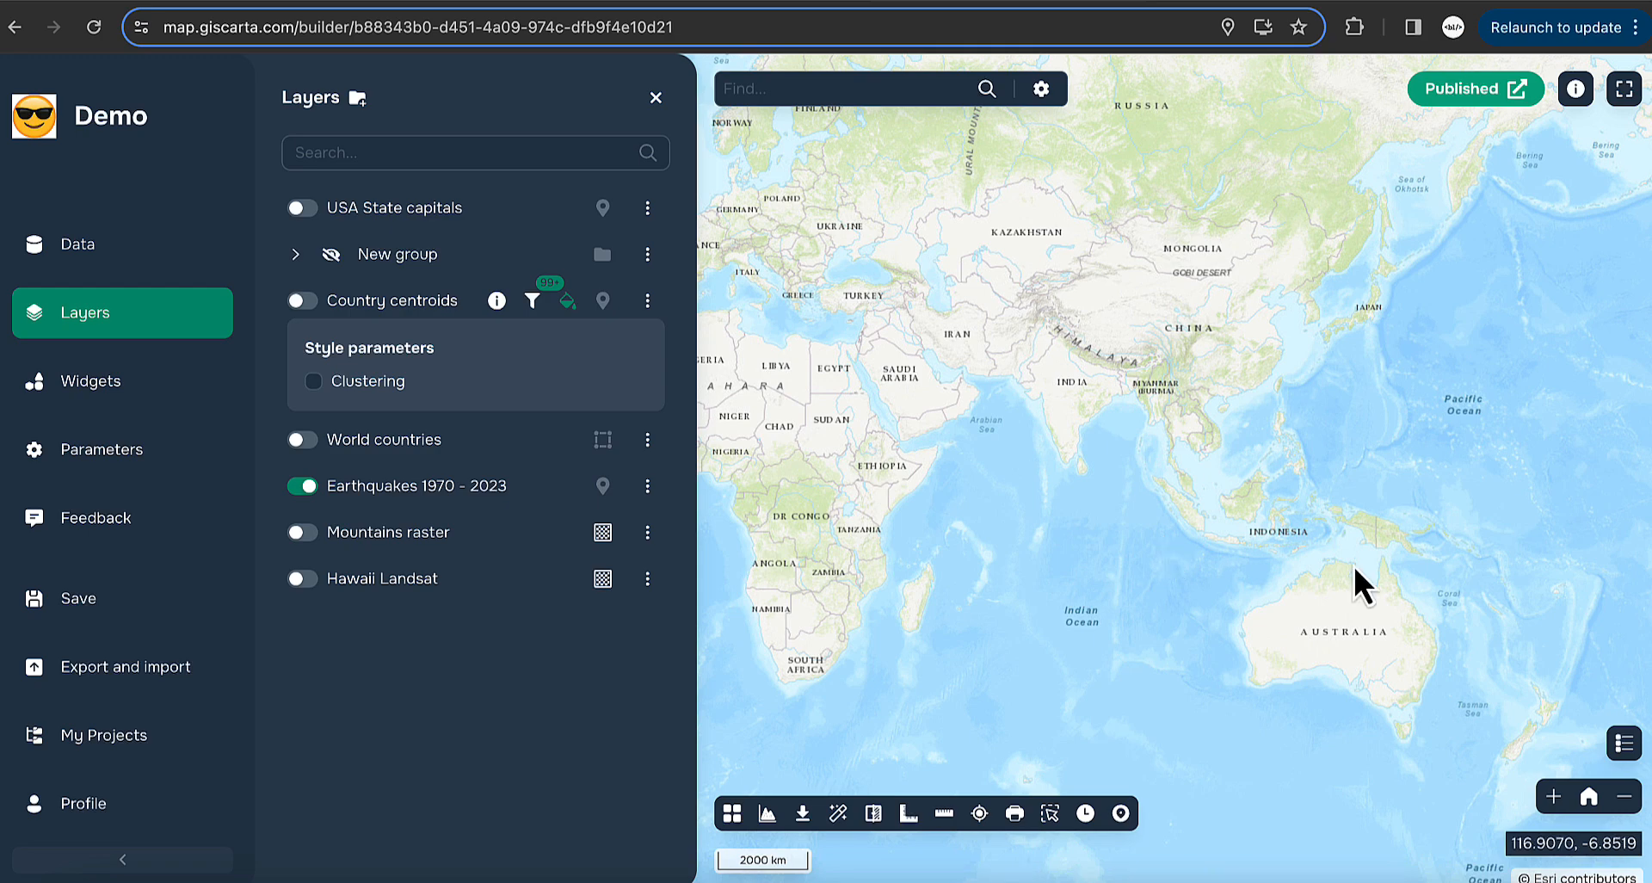
scroll(1295, 565, up, 3)
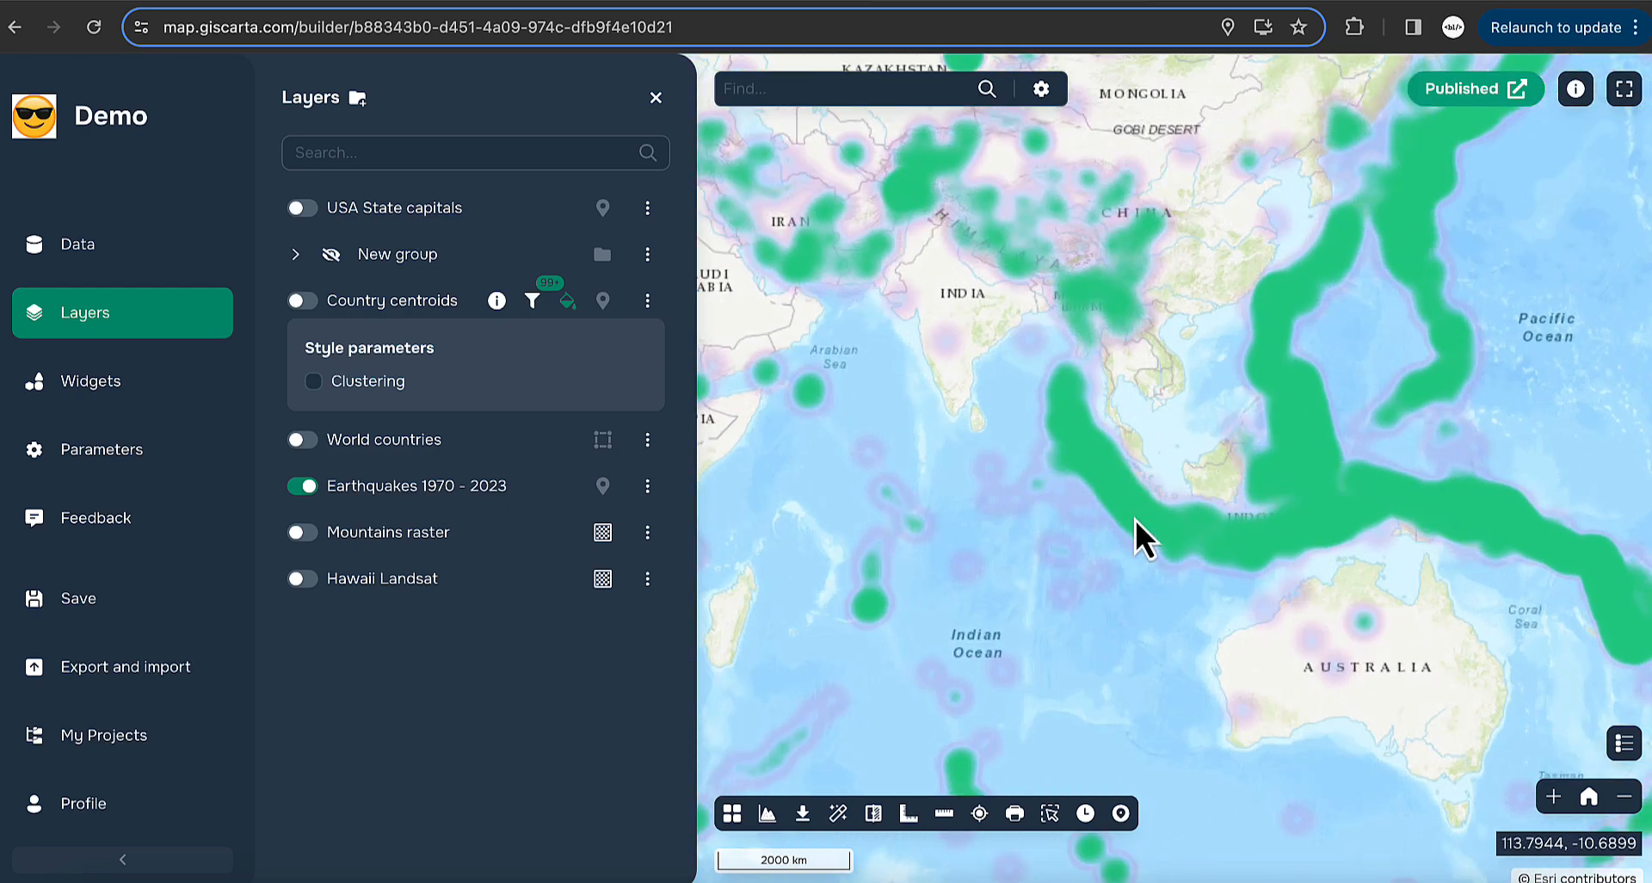
click(1626, 744)
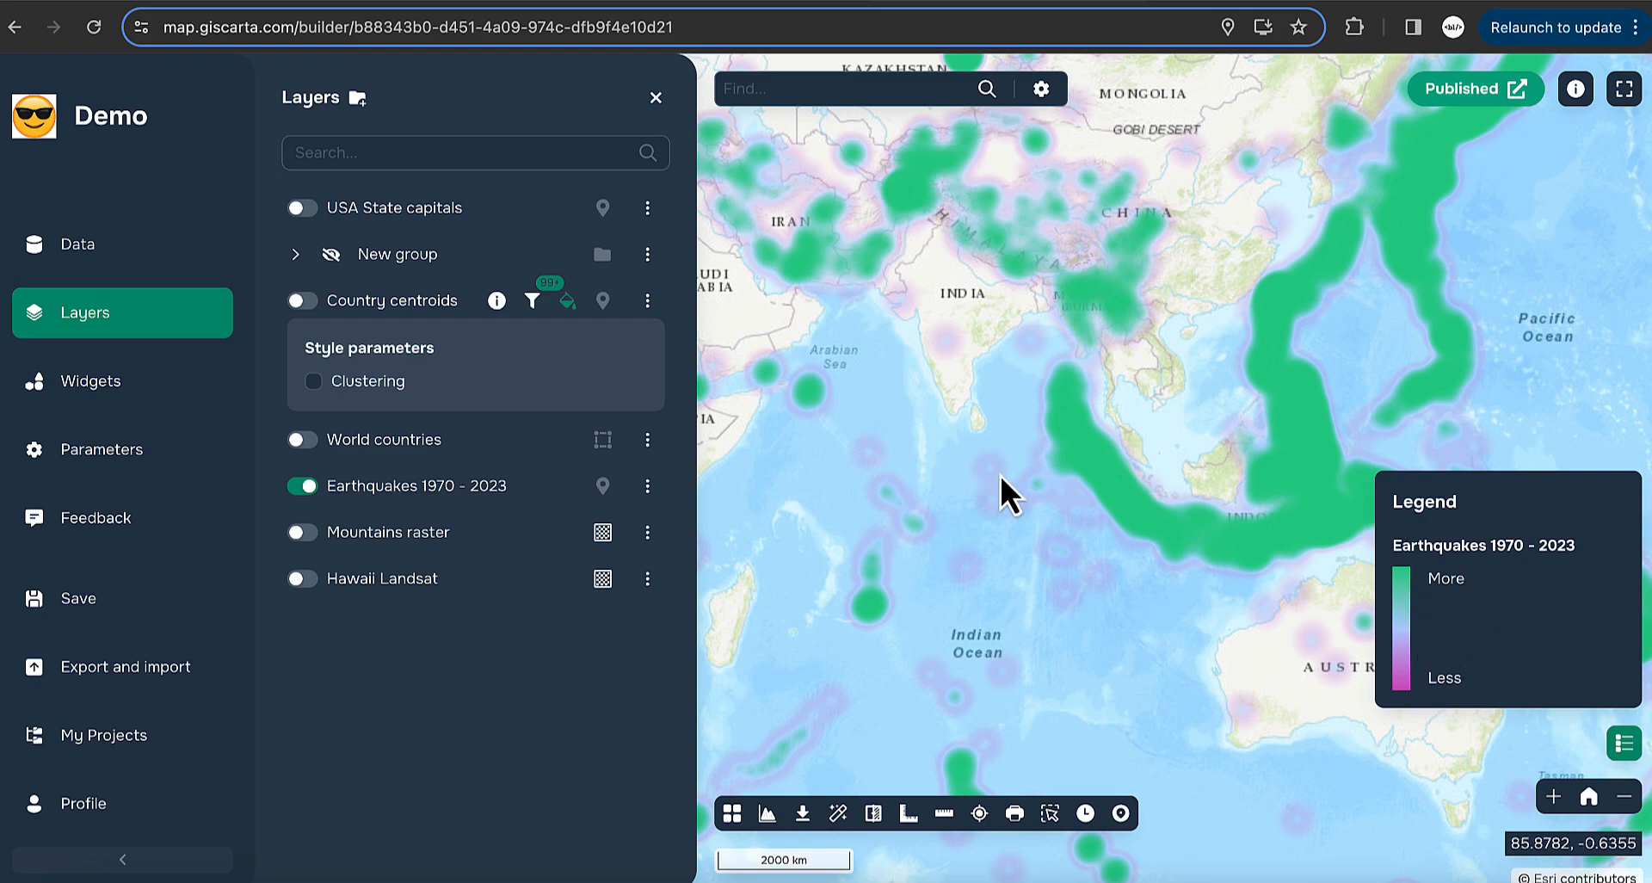
- Reopen the Earthquakes Styling settings and check the Less and More aliases
click(647, 486)
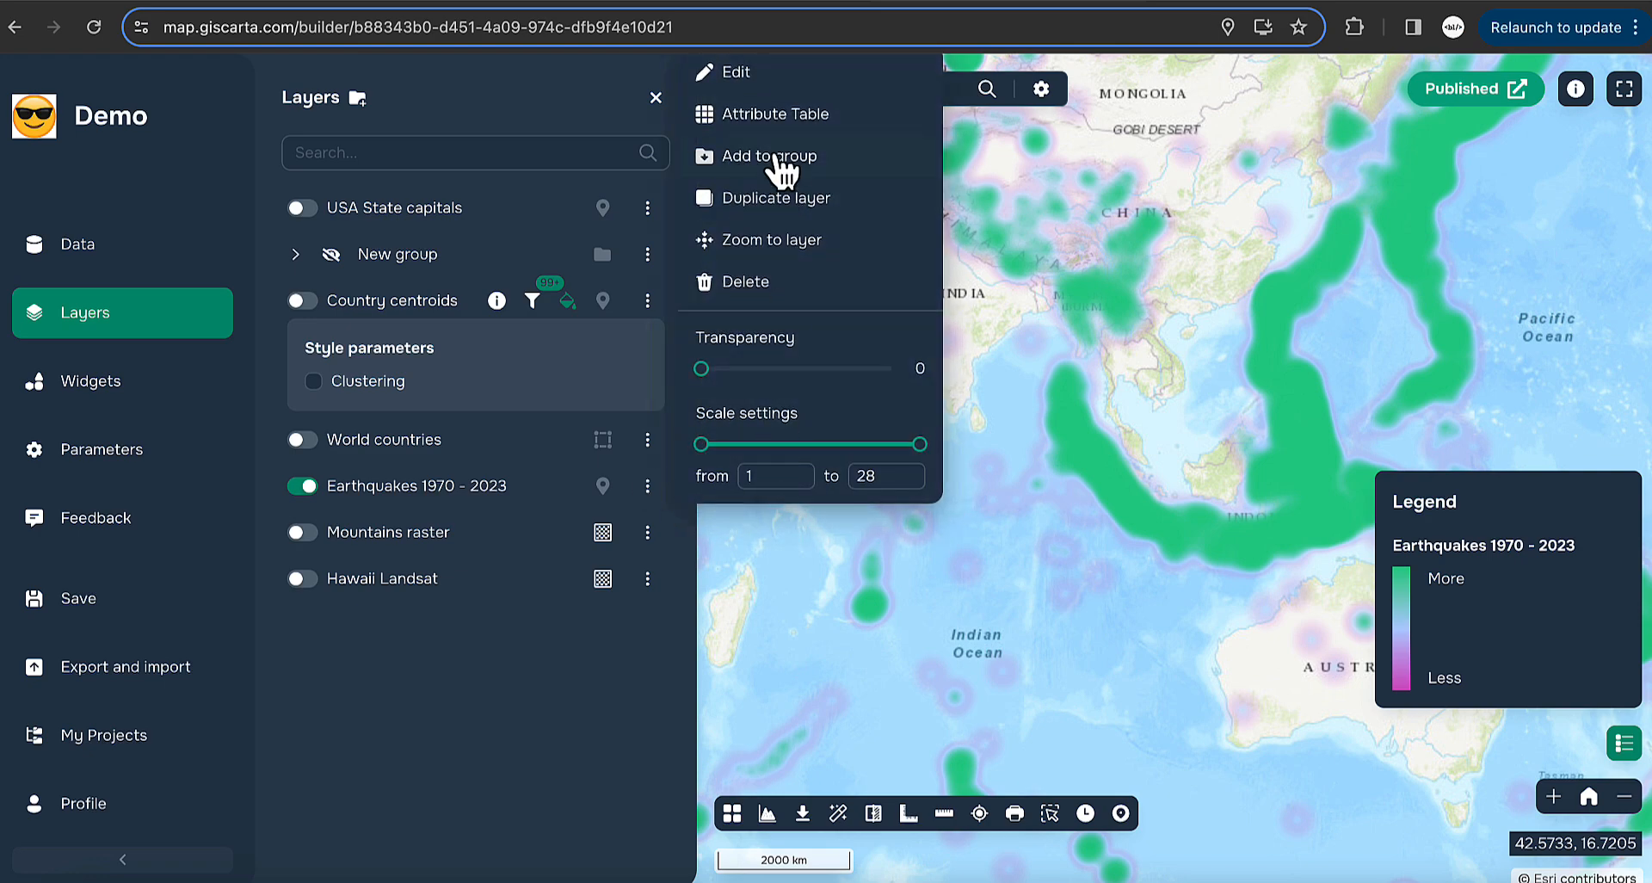
click(755, 69)
click(723, 240)
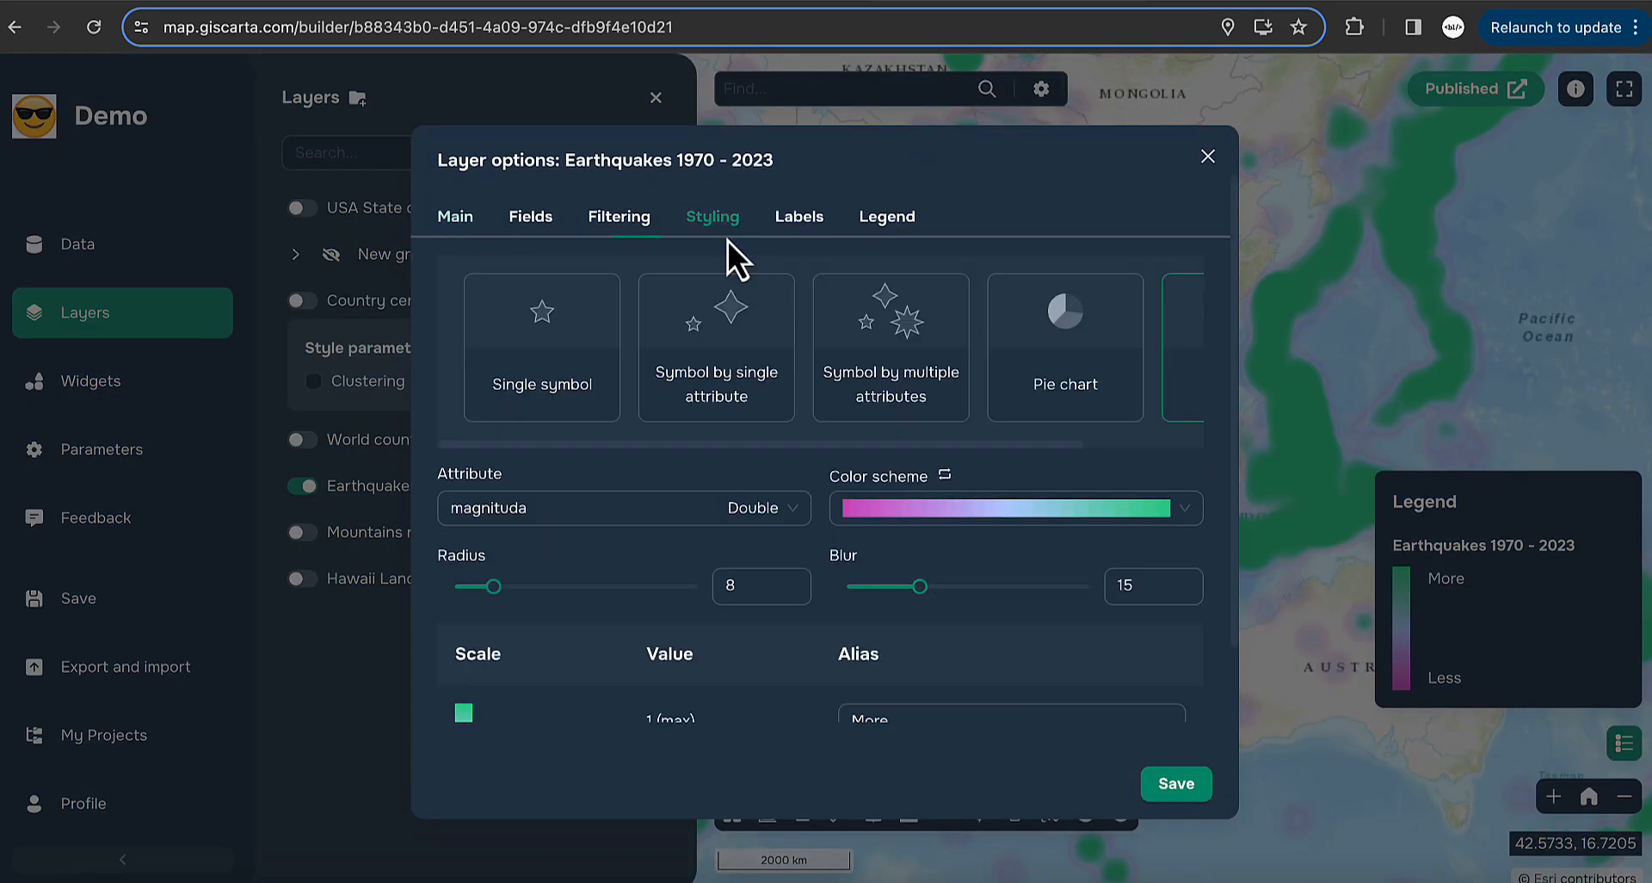
scroll(909, 652, down, 1)
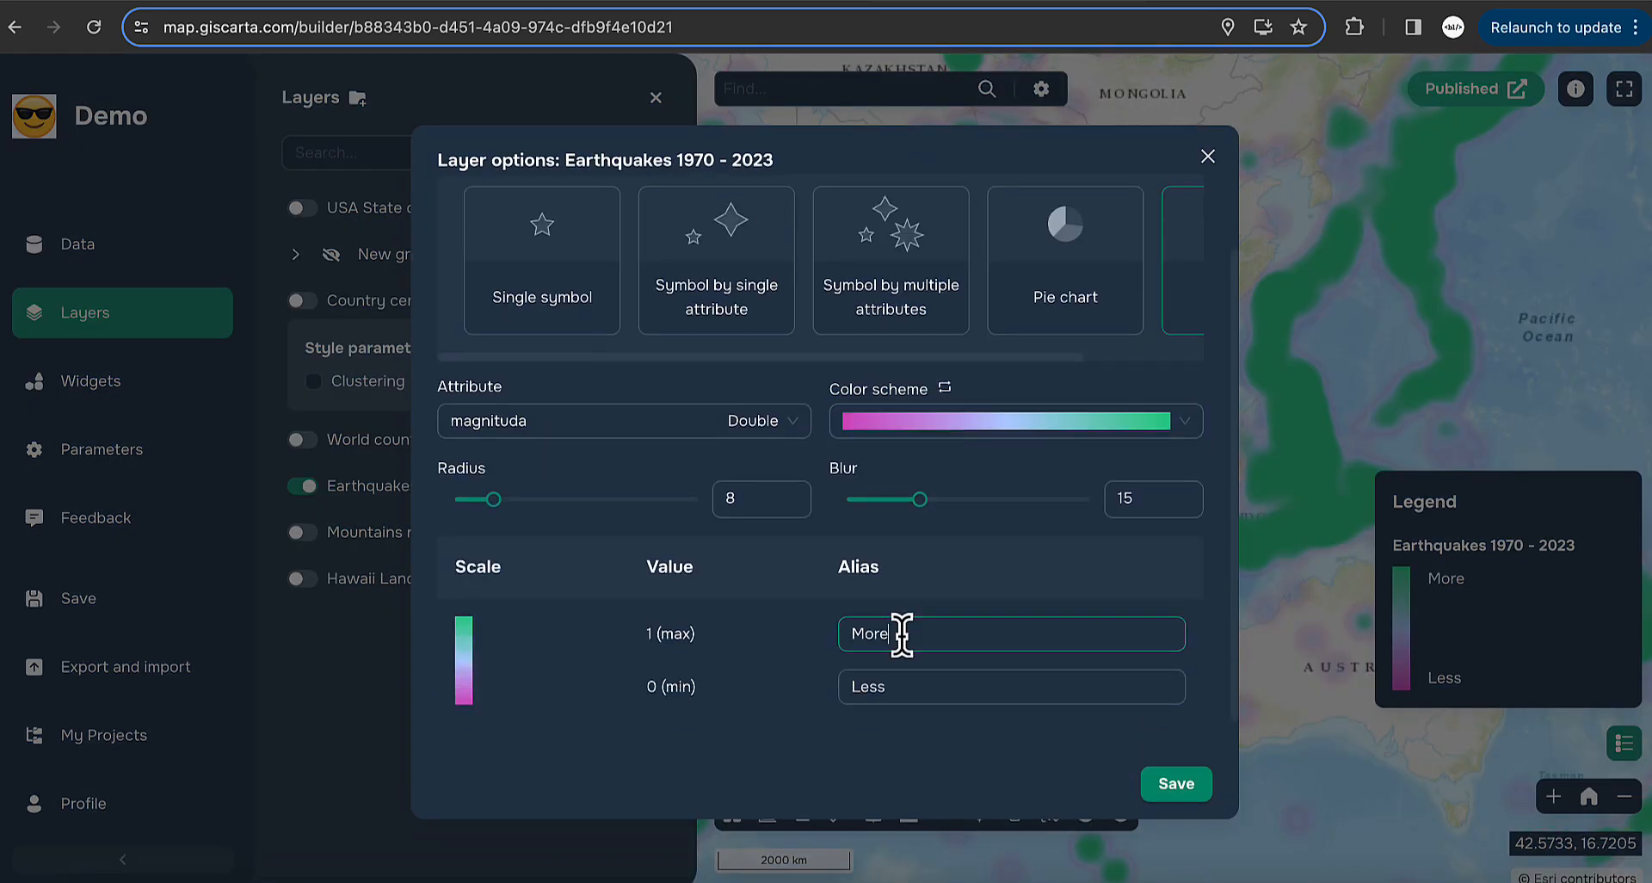
click(905, 686)
click(902, 633)
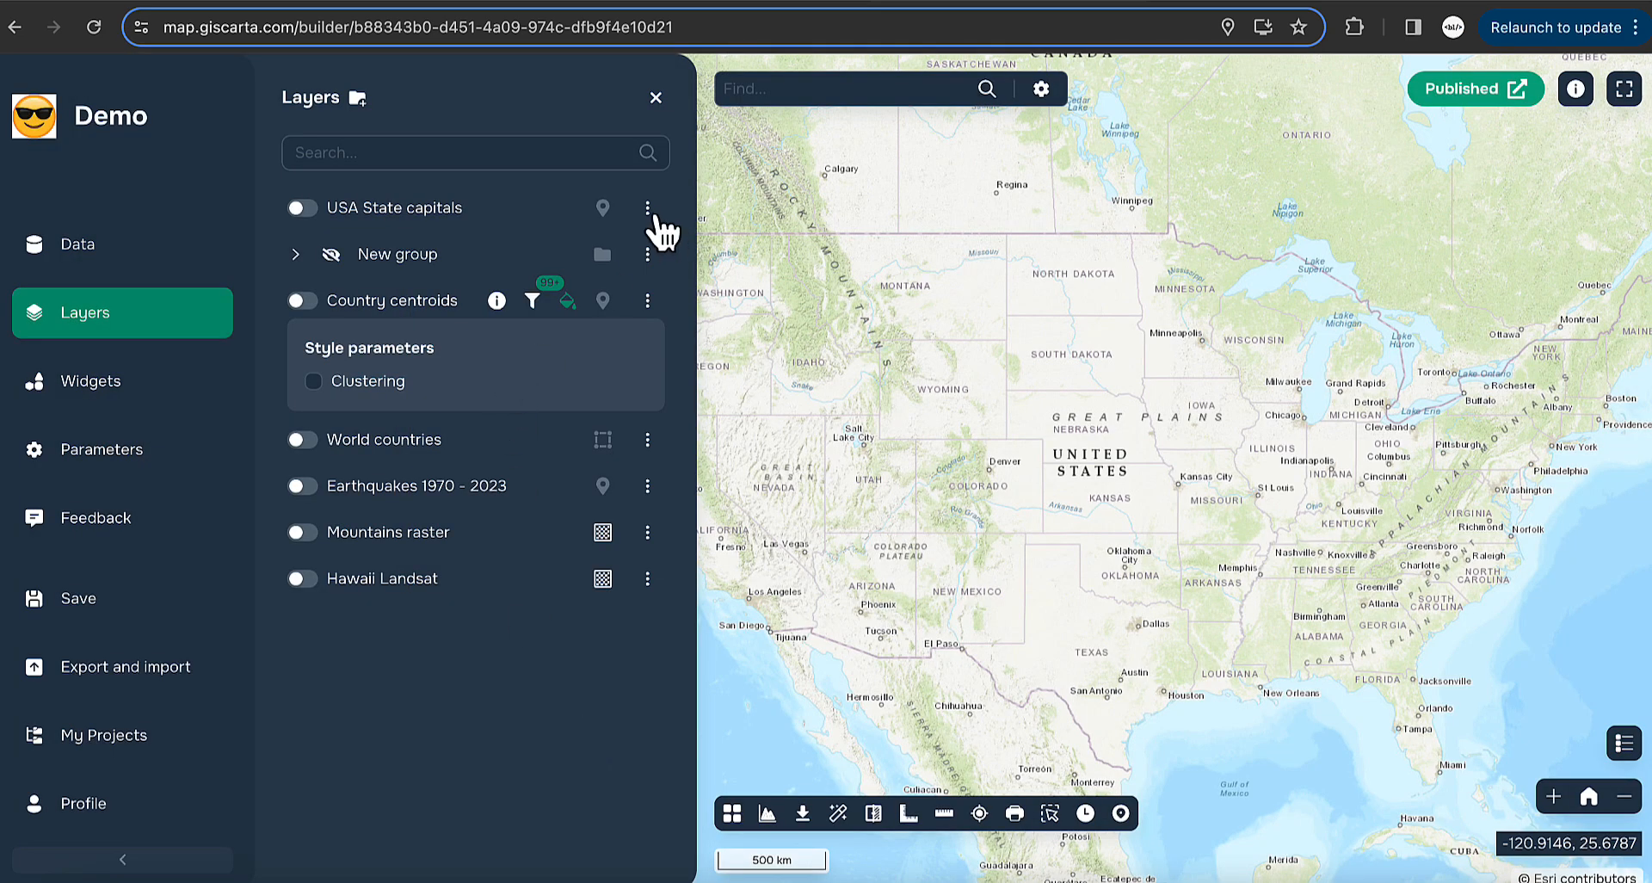
- Open USA State capitals Styling and review the POP1990 and POP2023 chart parameters
click(648, 209)
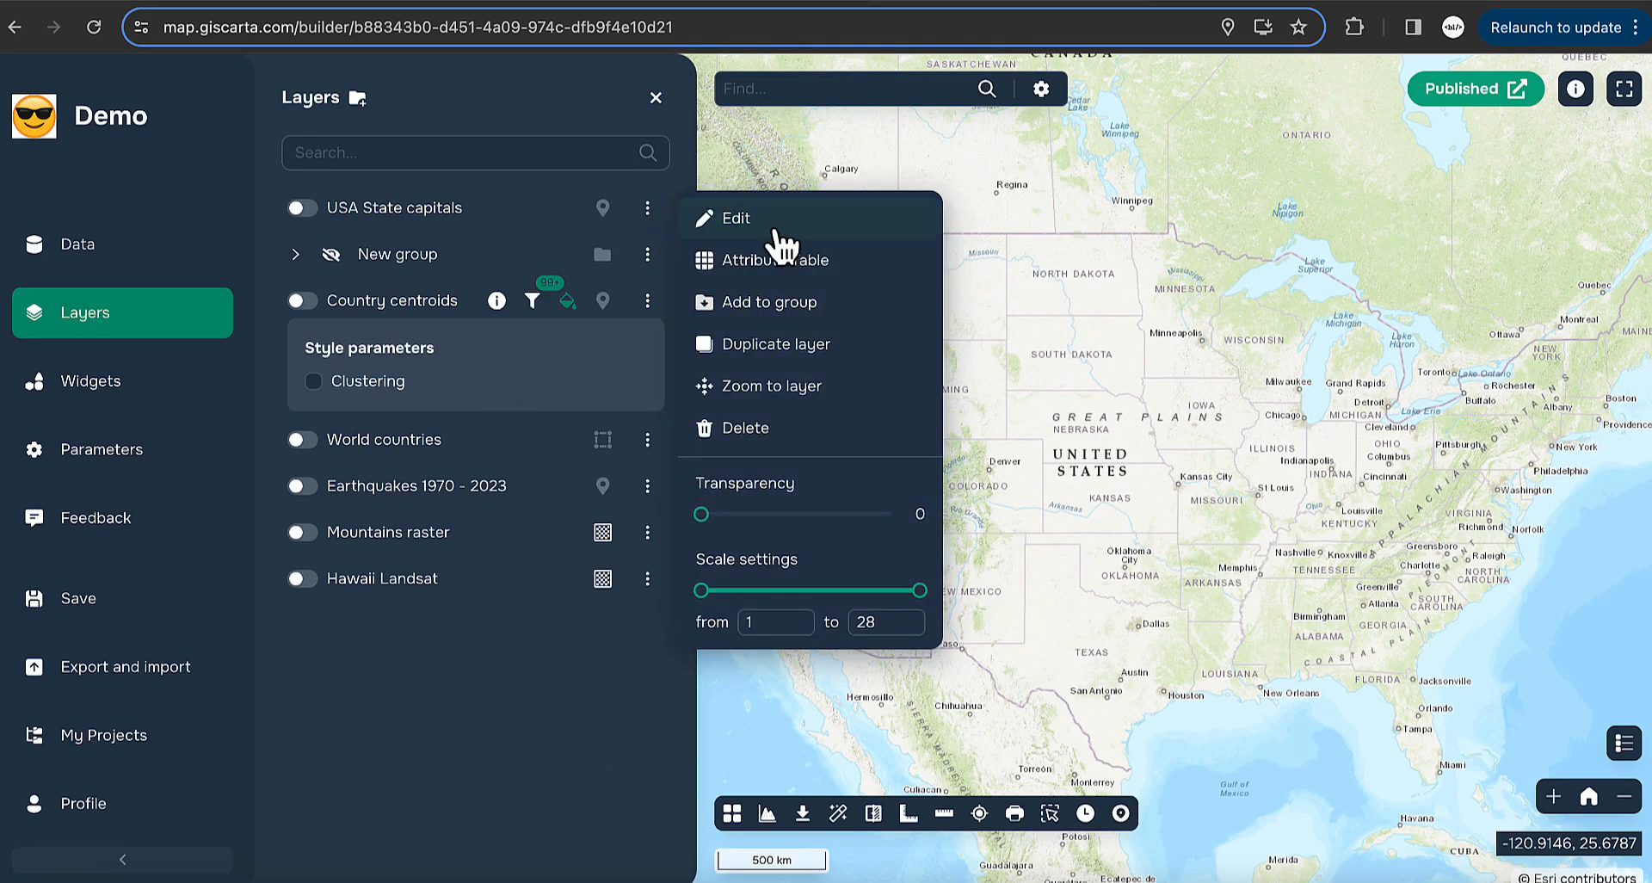
click(774, 222)
click(713, 216)
drag(880, 448, 1064, 451)
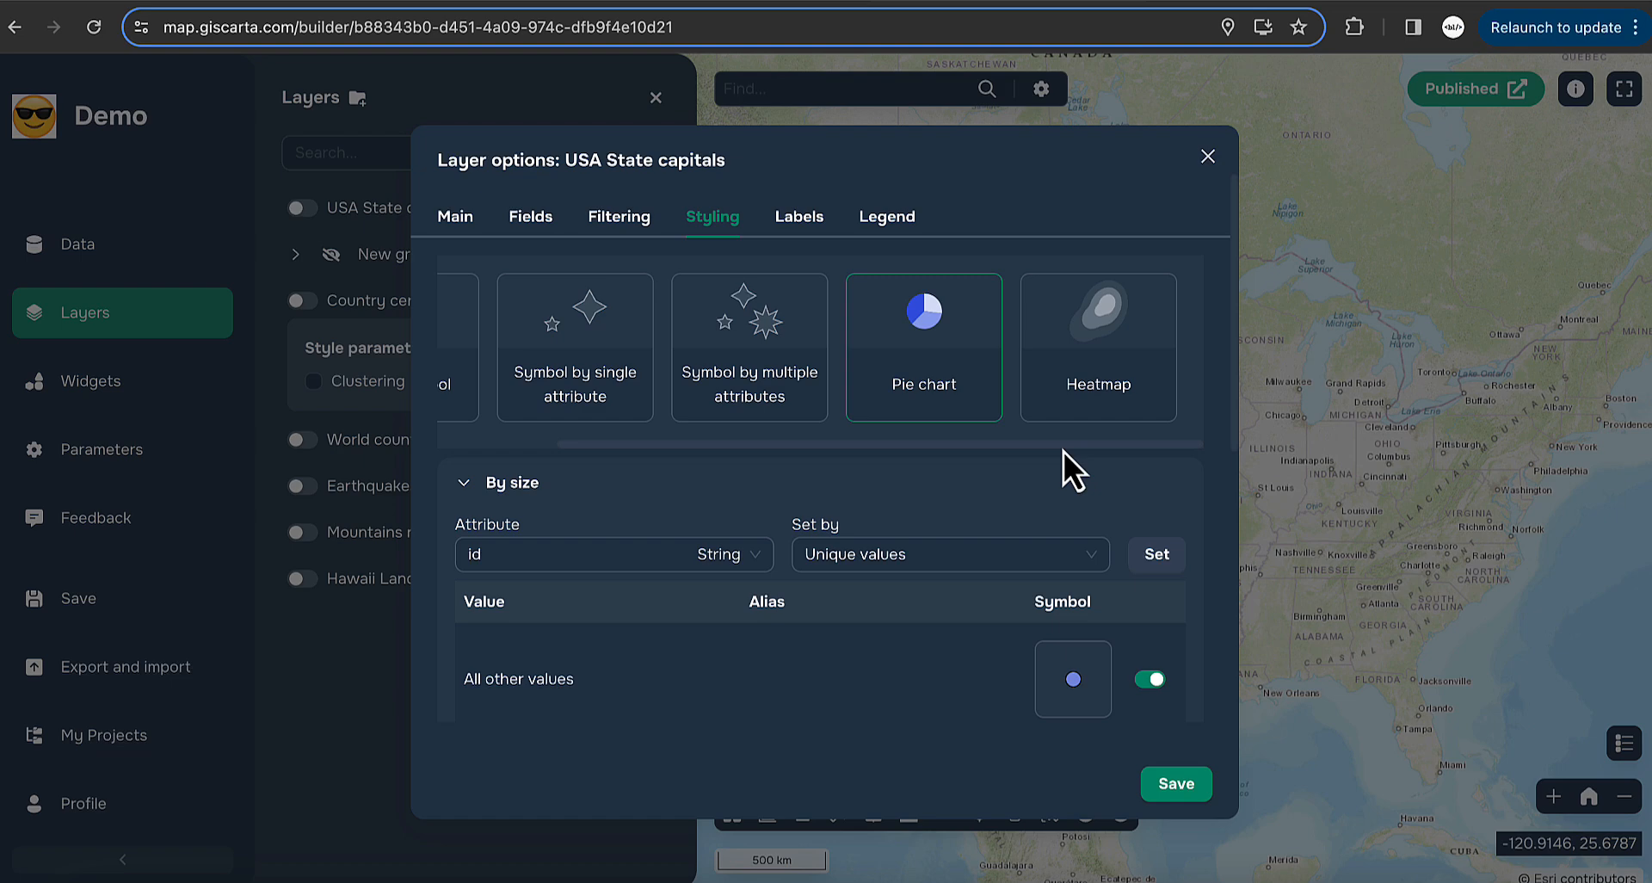
click(678, 491)
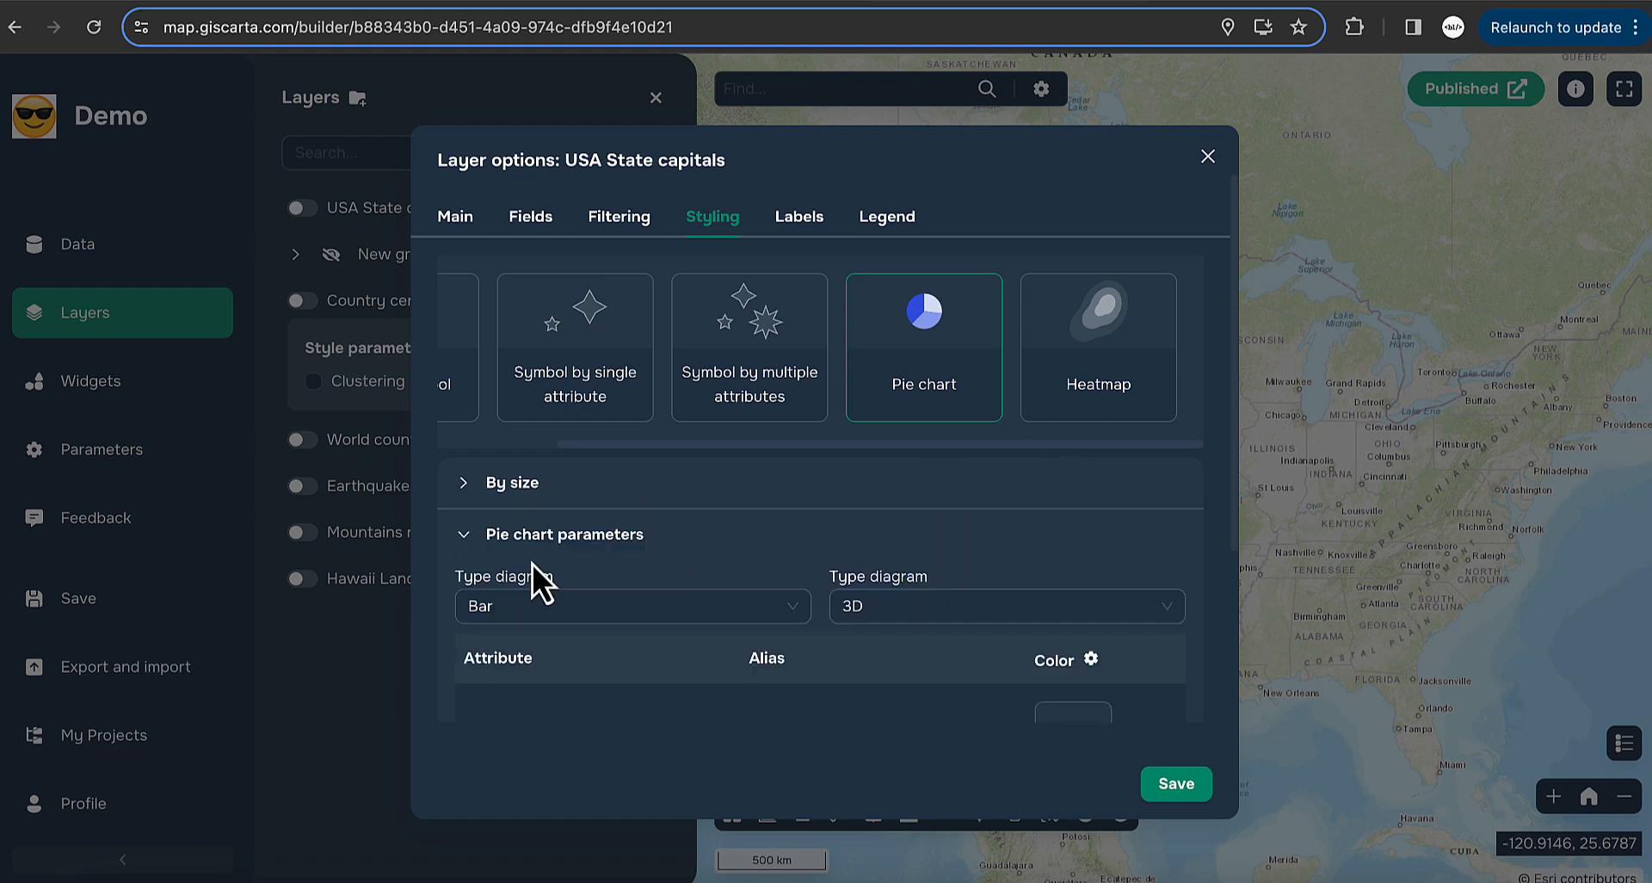
scroll(723, 572, down, 2)
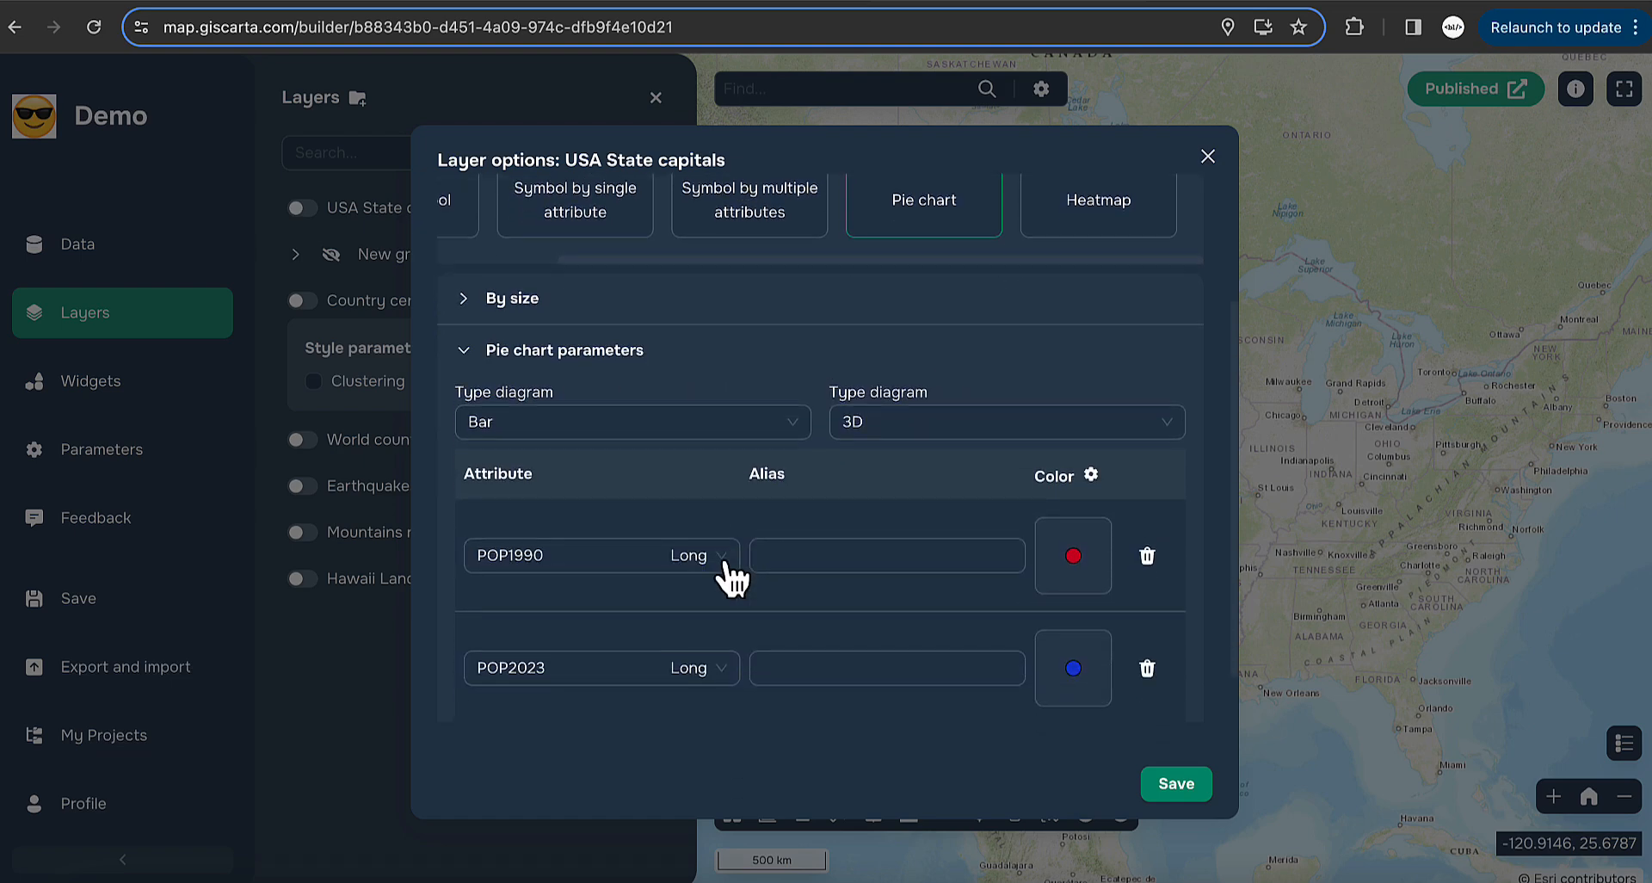
click(575, 655)
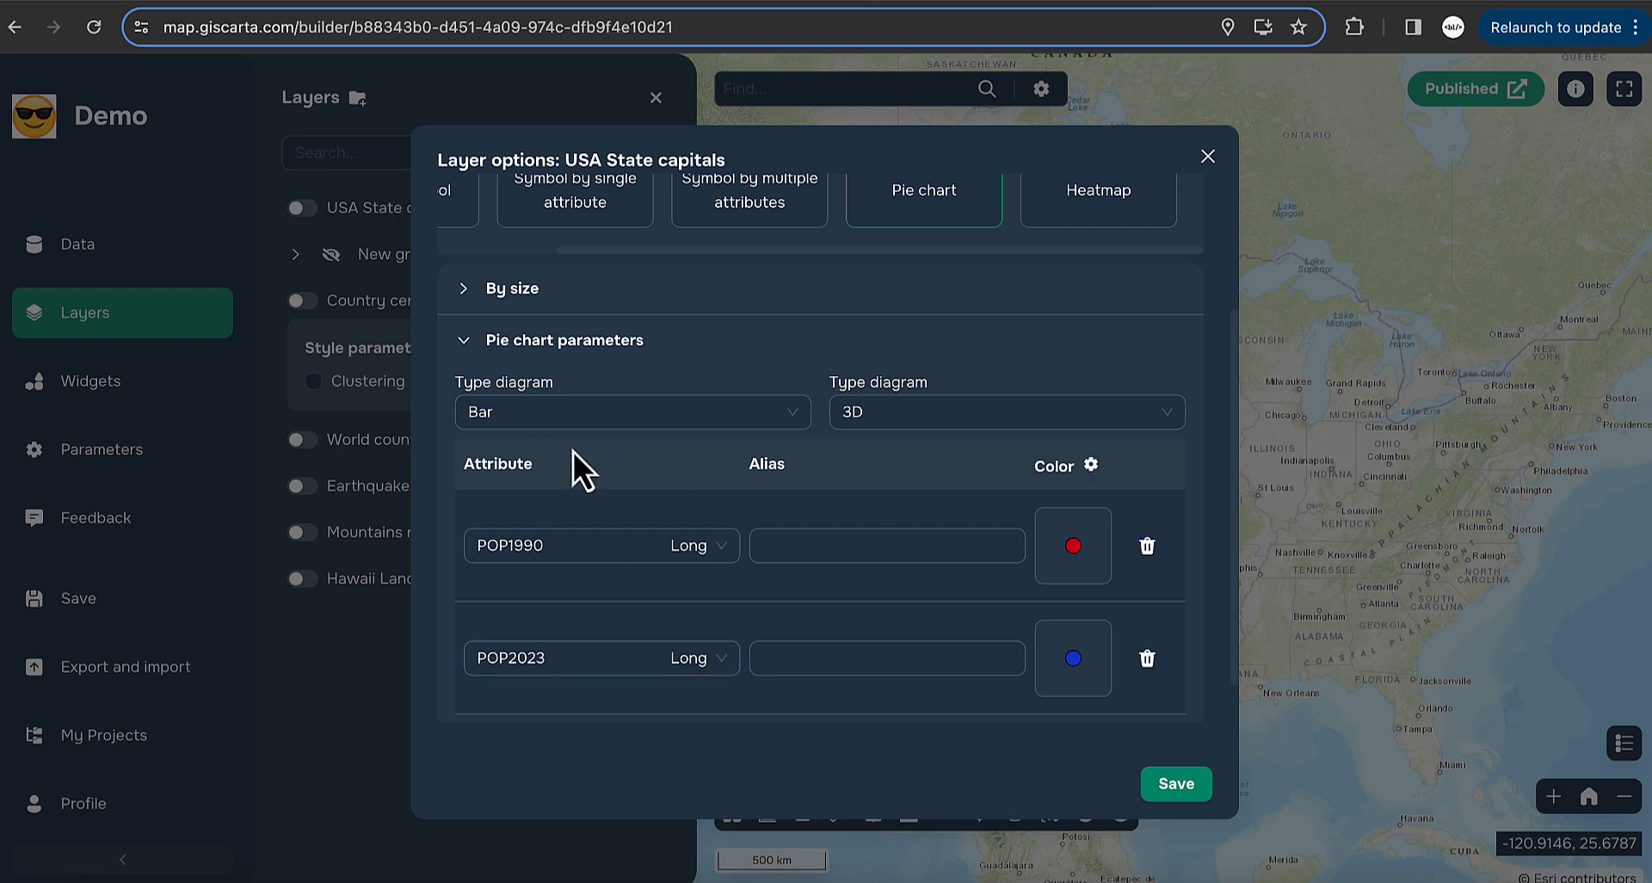
- Set the diagram type to a 2D Pie and save the styling
click(494, 414)
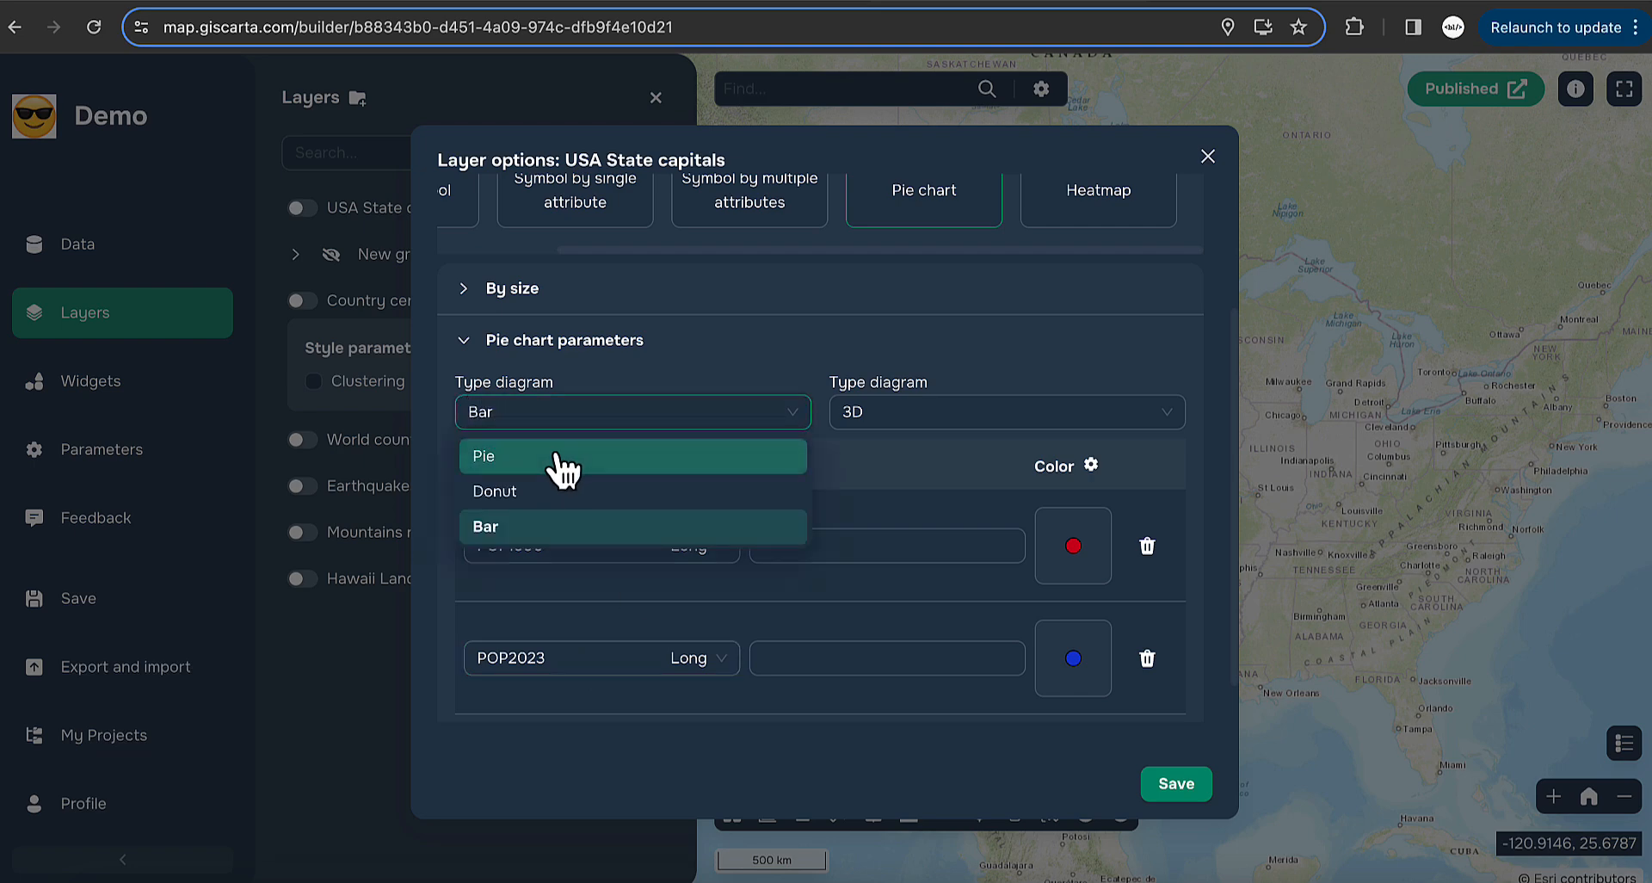
click(914, 415)
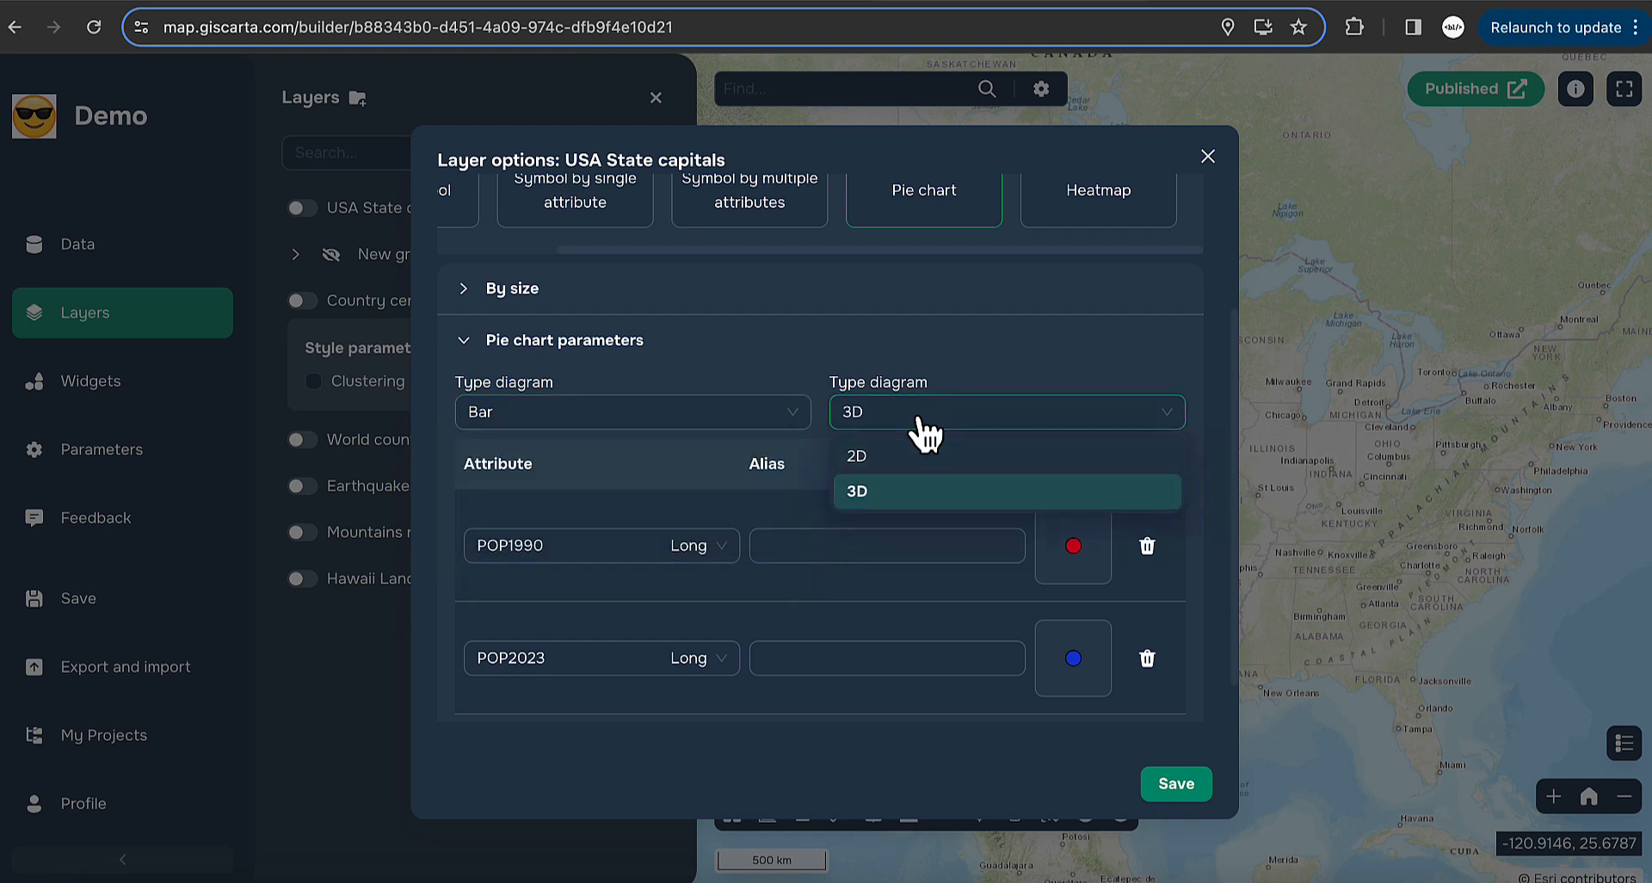
click(868, 465)
click(680, 415)
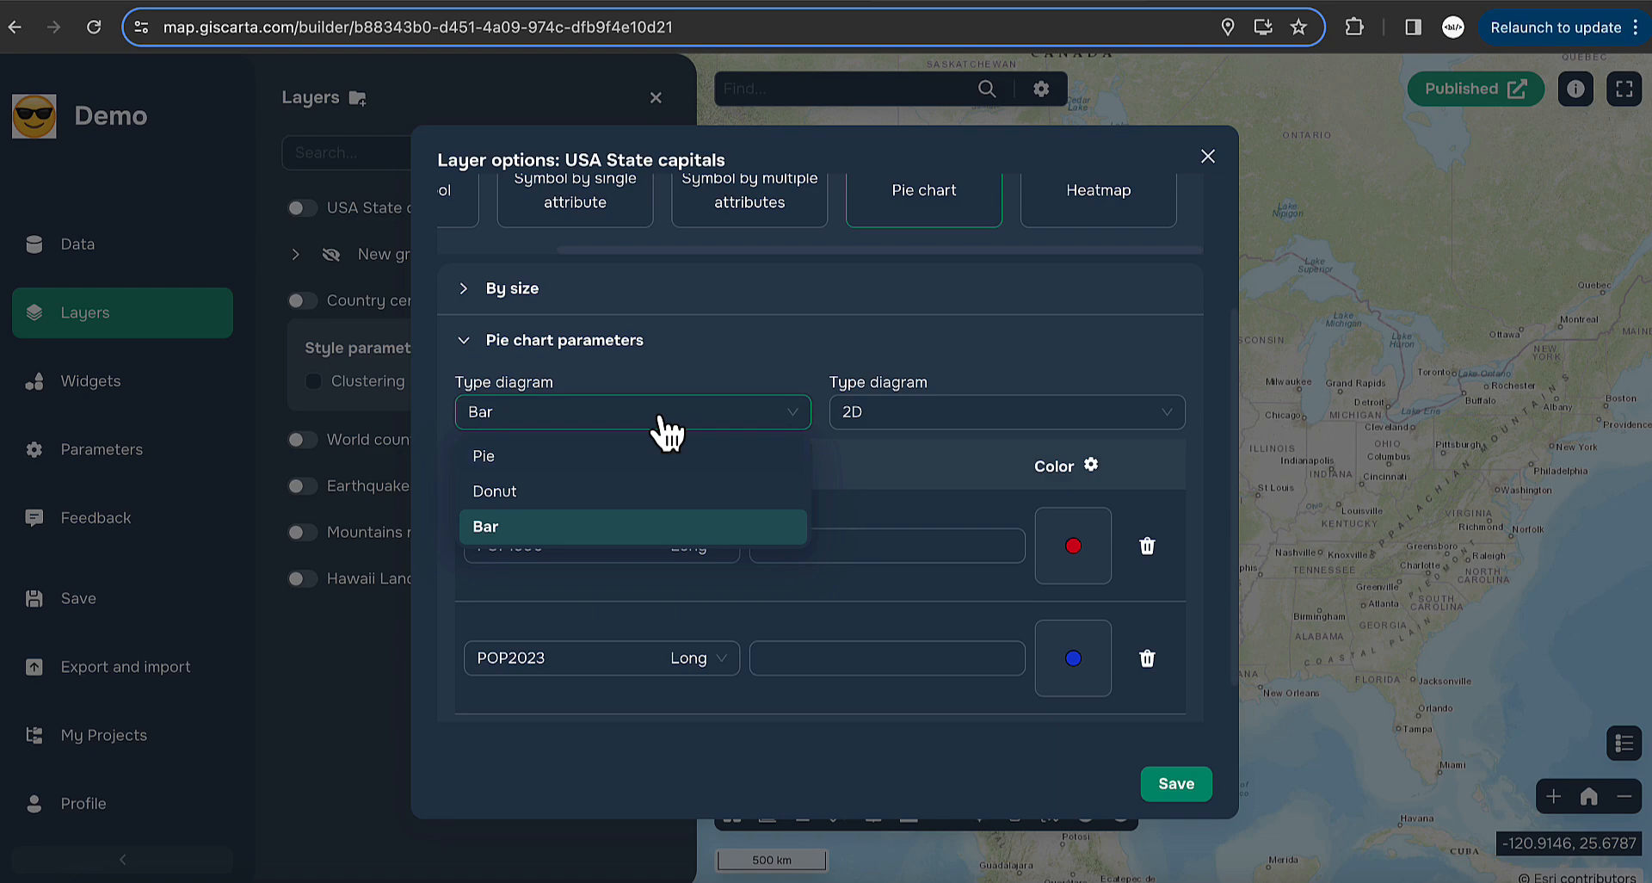
click(513, 456)
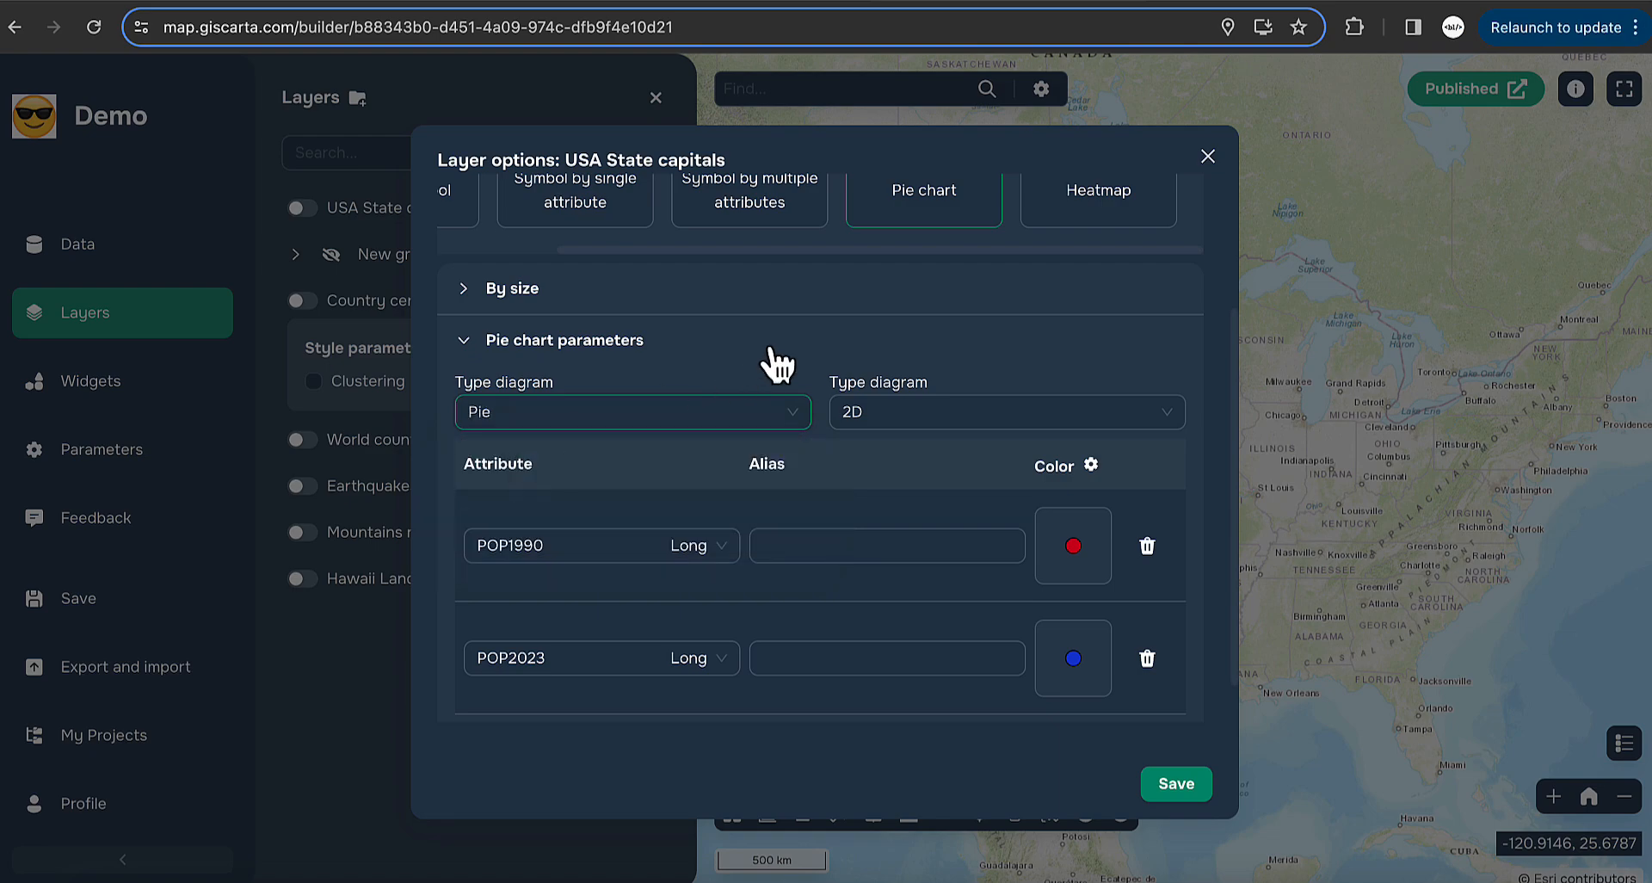
scroll(775, 360, up, 3)
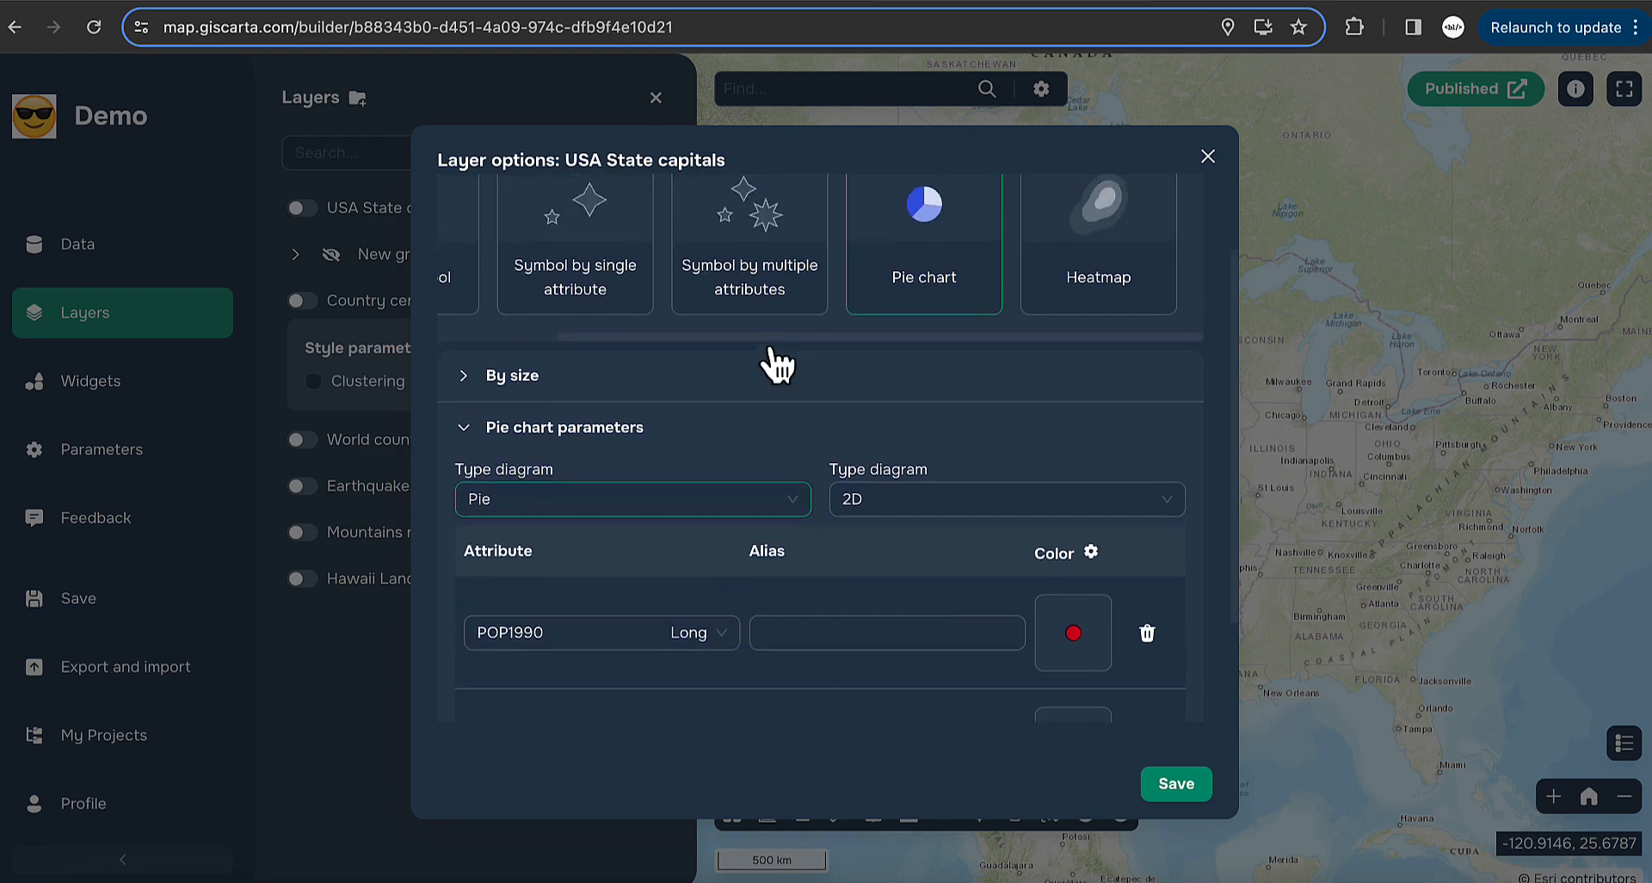
click(1175, 784)
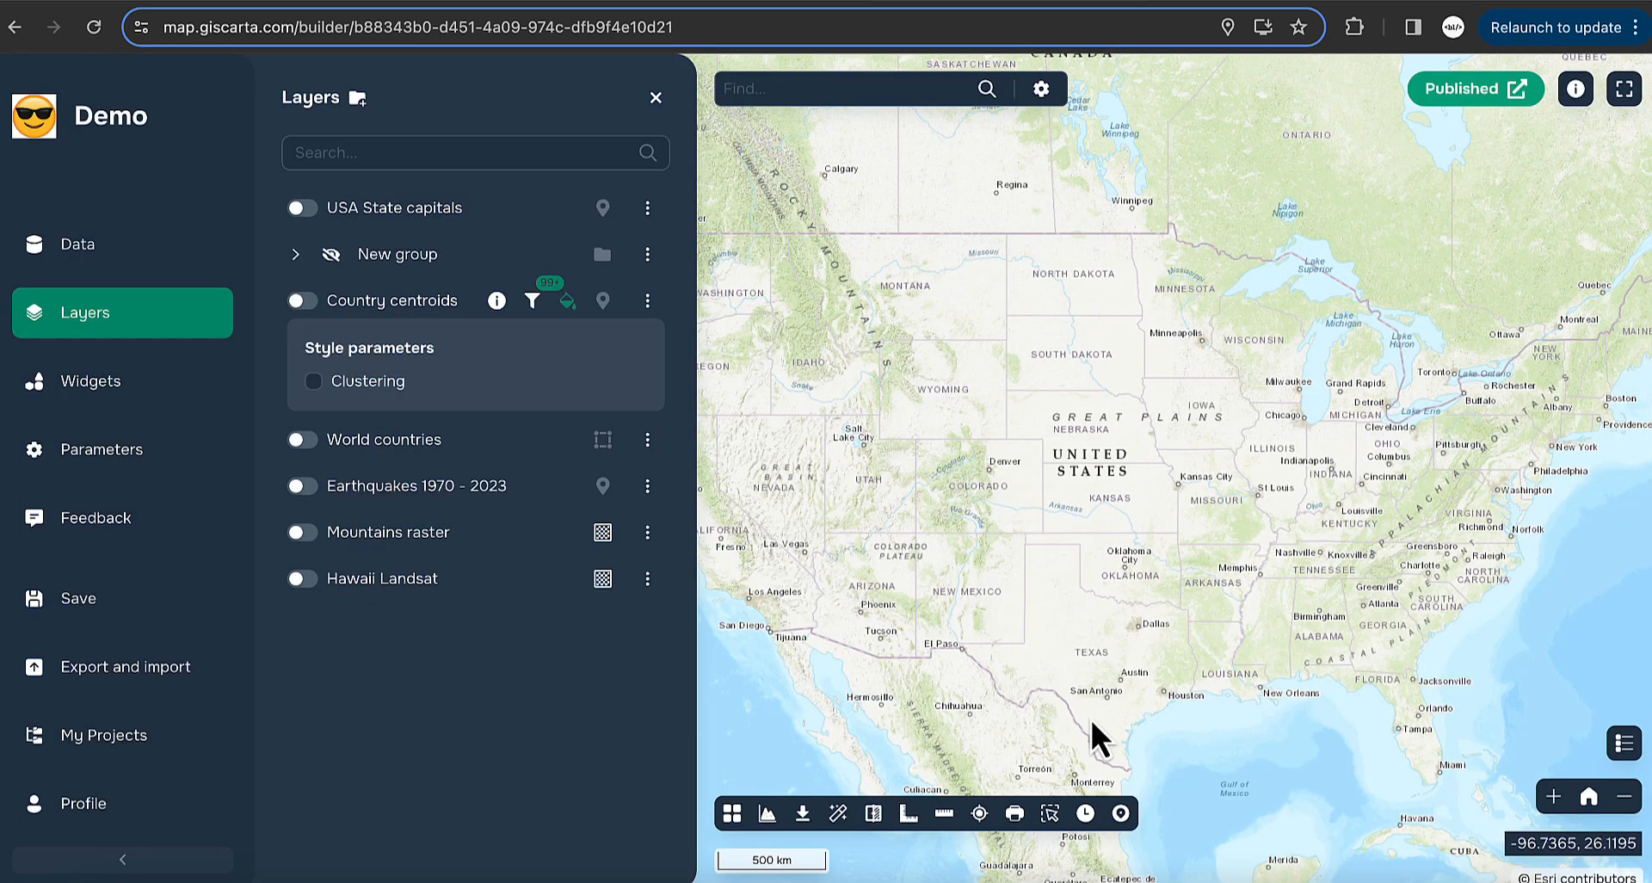
- Show USA State capitals and open its pie chart parameters in Styling
click(302, 209)
scroll(970, 459, down, 2)
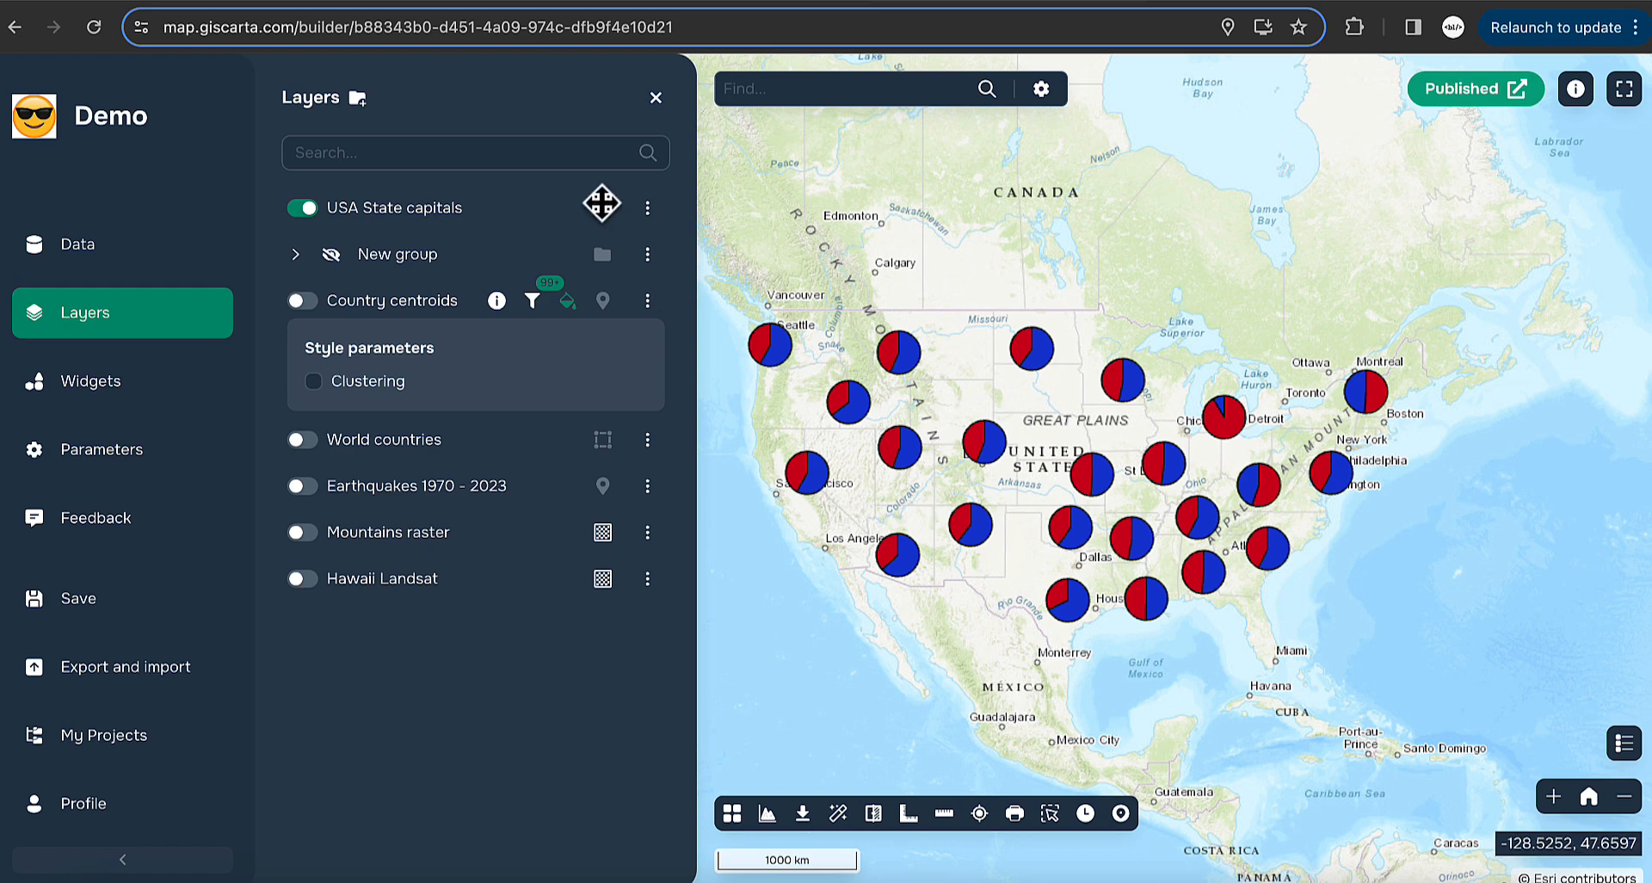
click(648, 207)
click(736, 217)
click(692, 244)
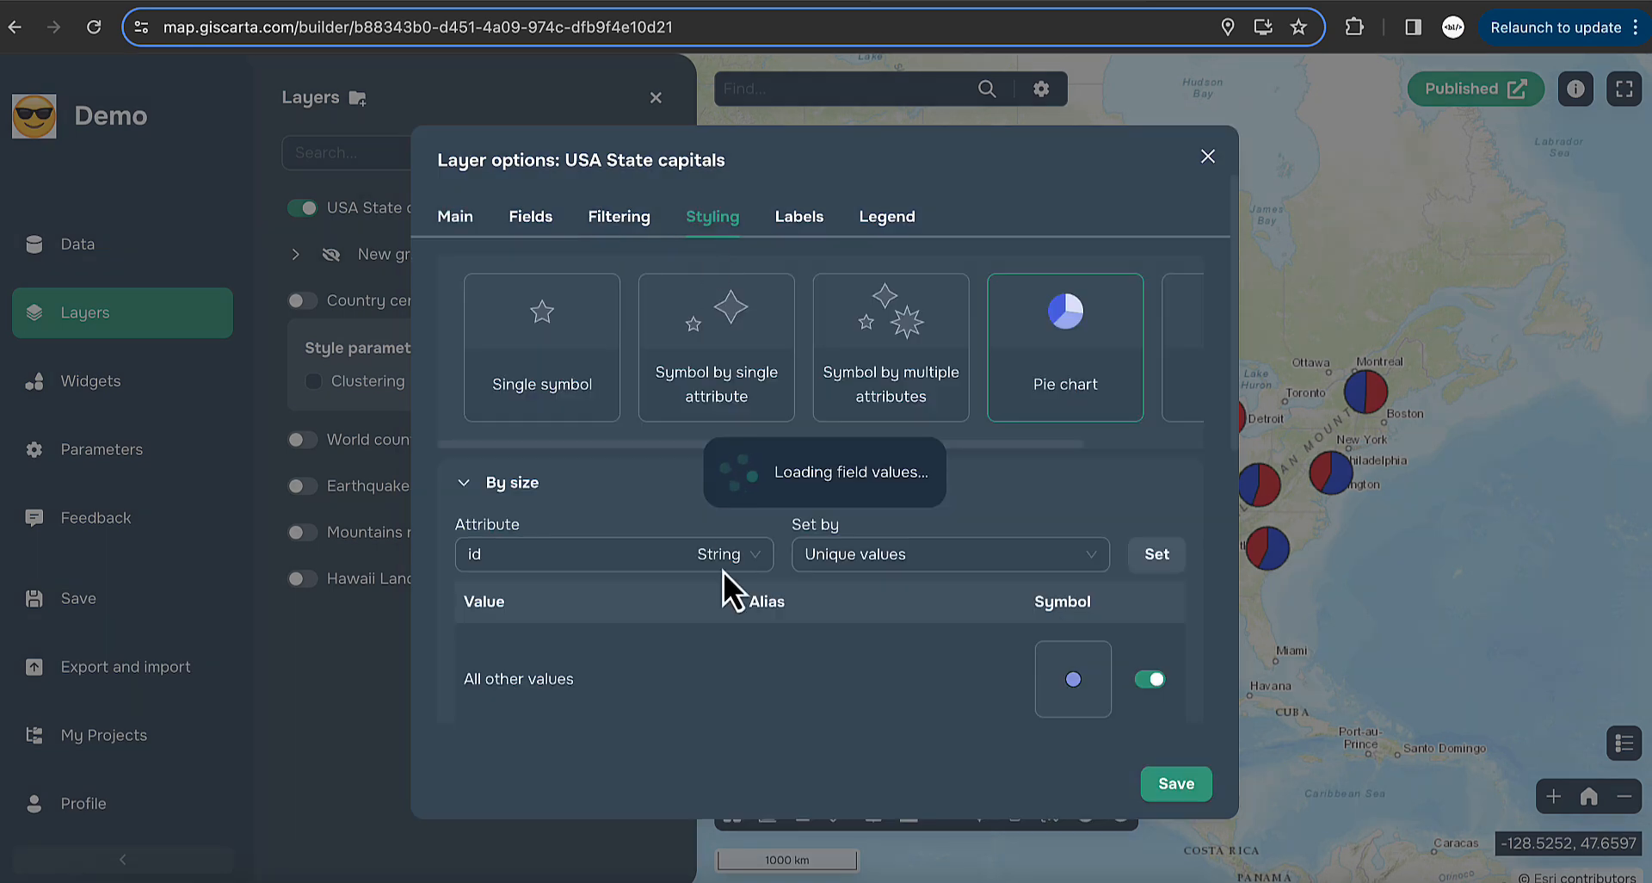
scroll(730, 585, down, 1)
click(478, 398)
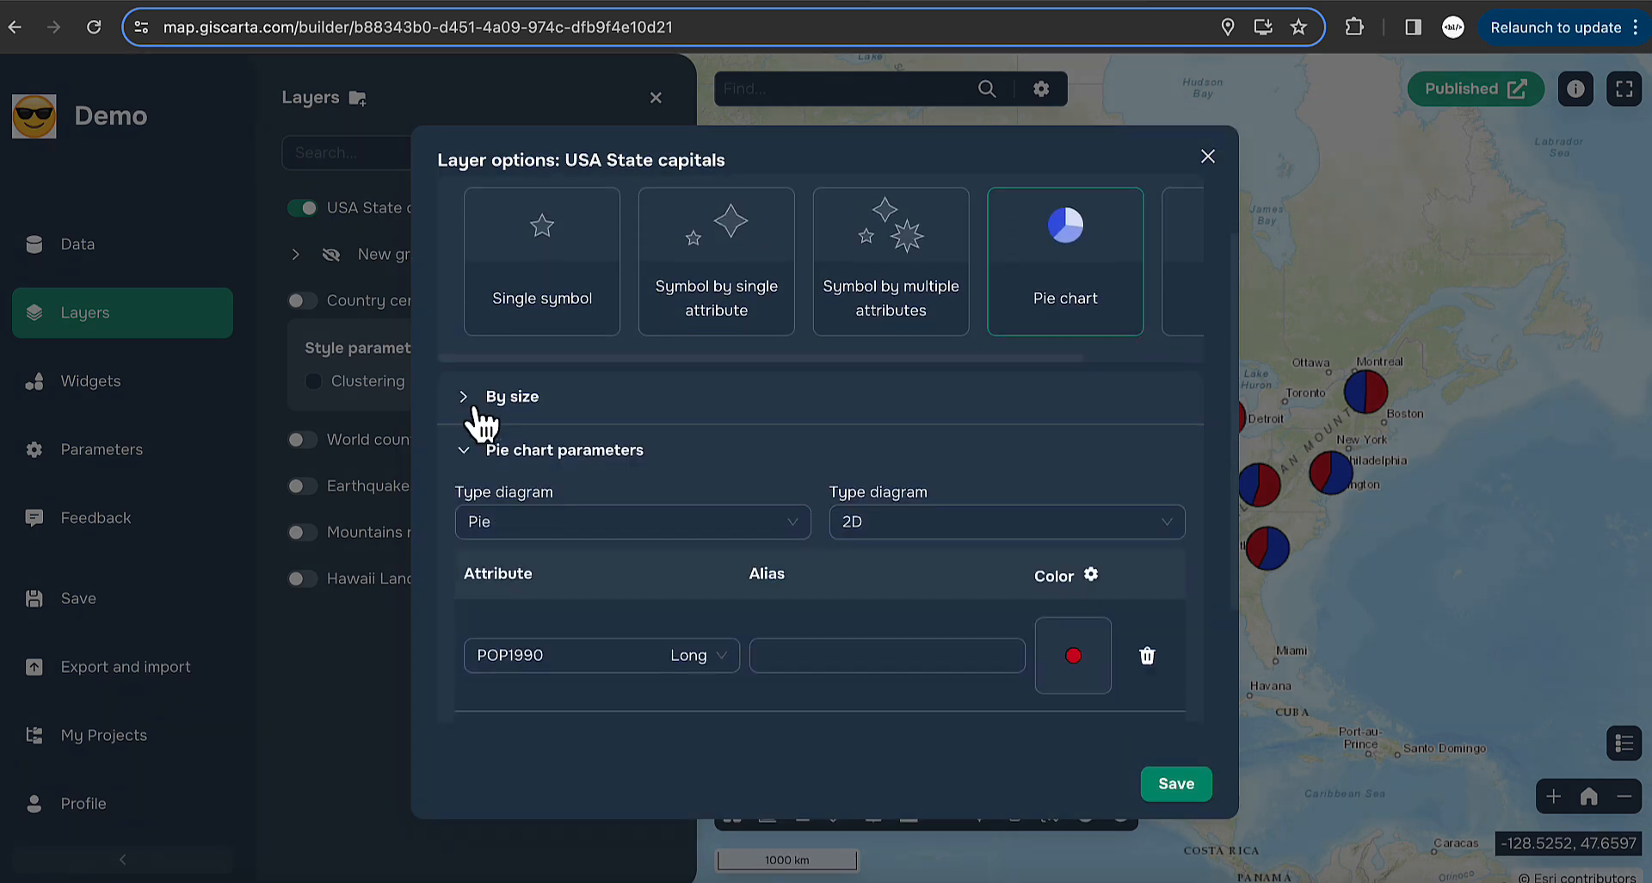
- Switch the diagrams to 3D Bar charts at size 25 and save
click(620, 522)
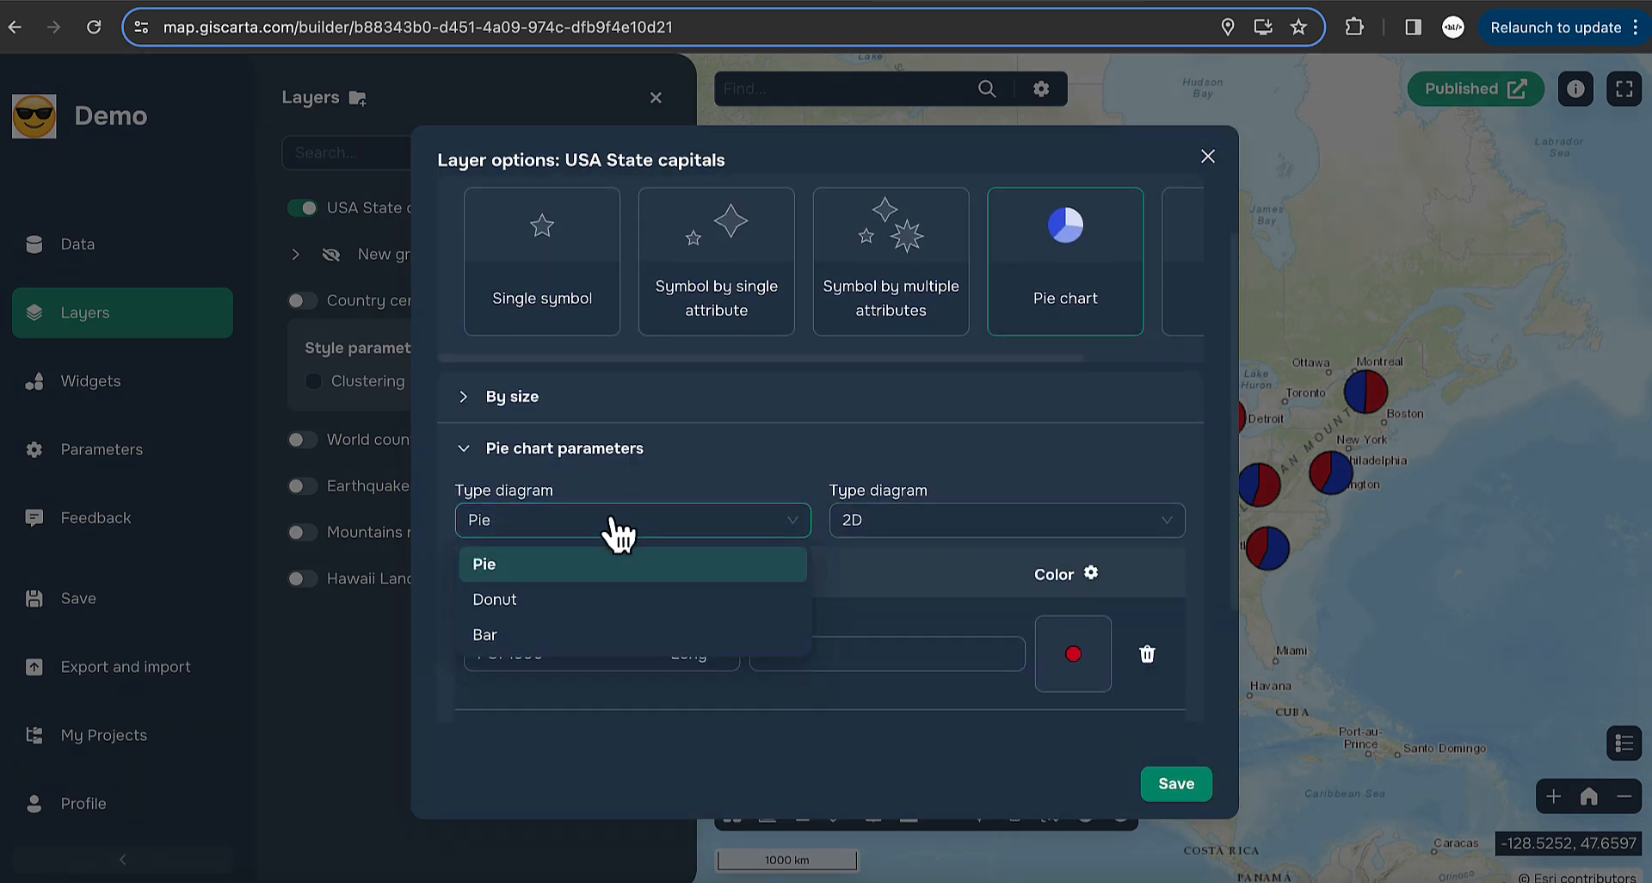
click(513, 636)
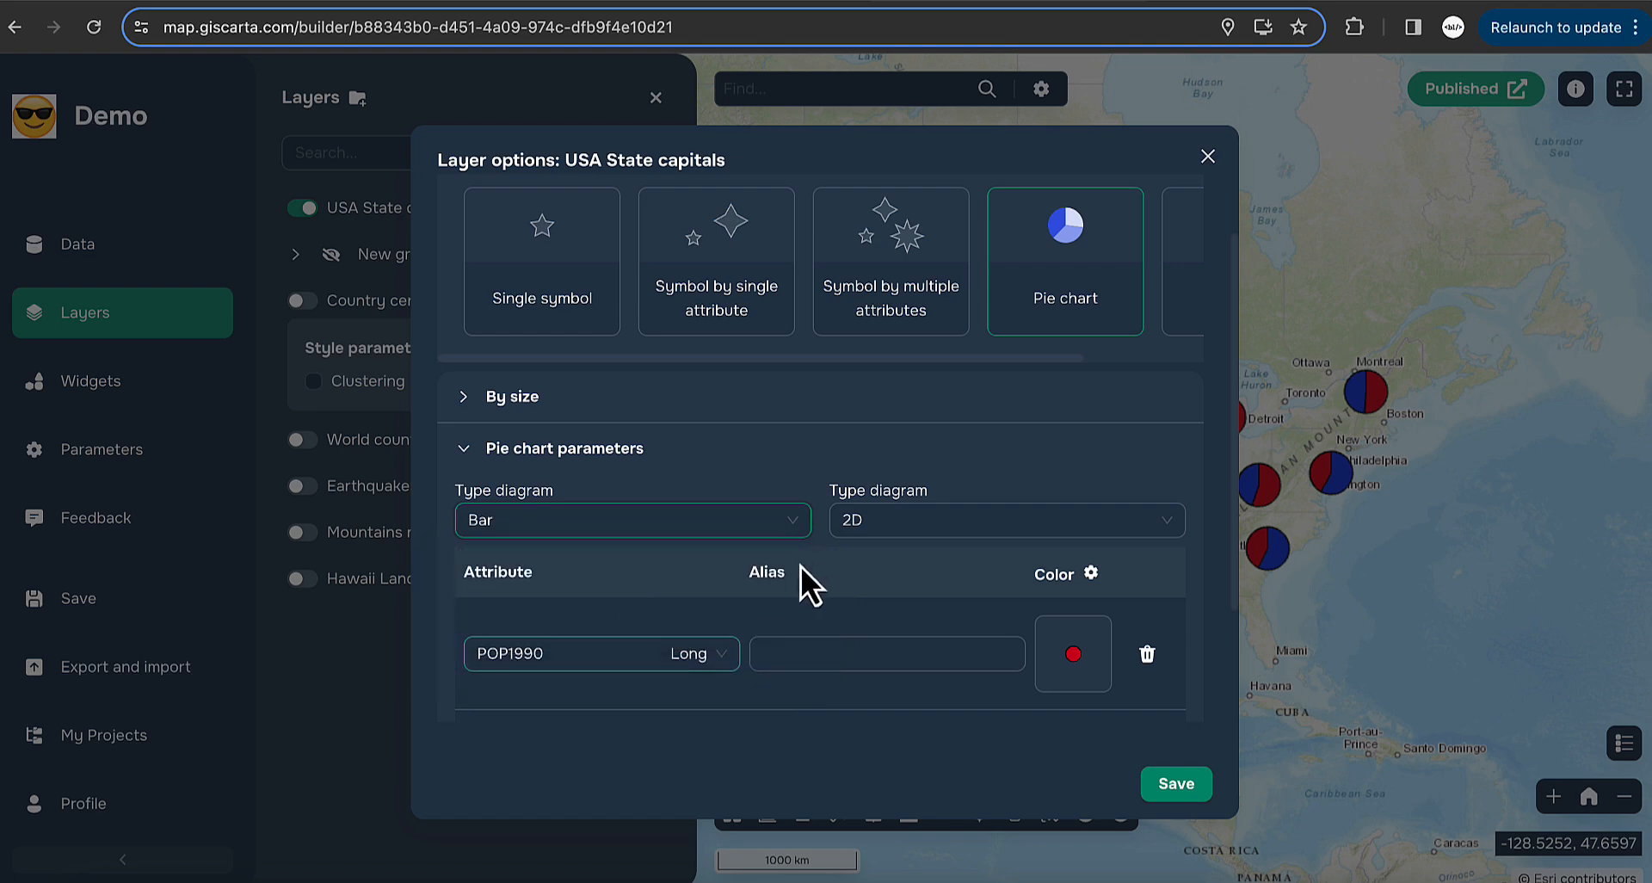
click(904, 524)
click(882, 602)
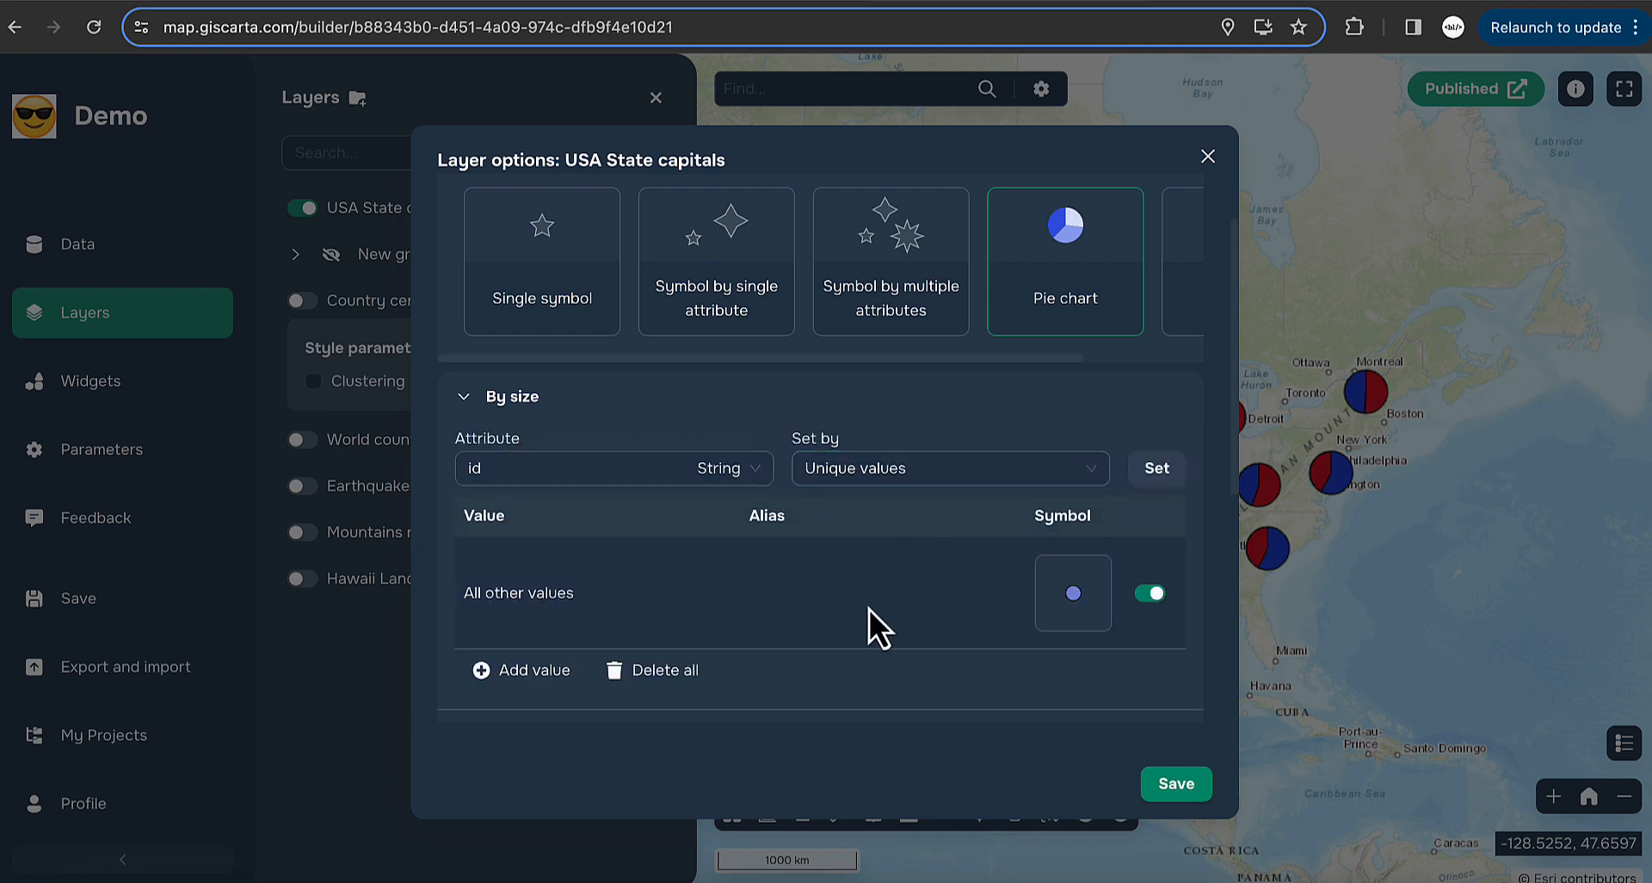
click(1072, 598)
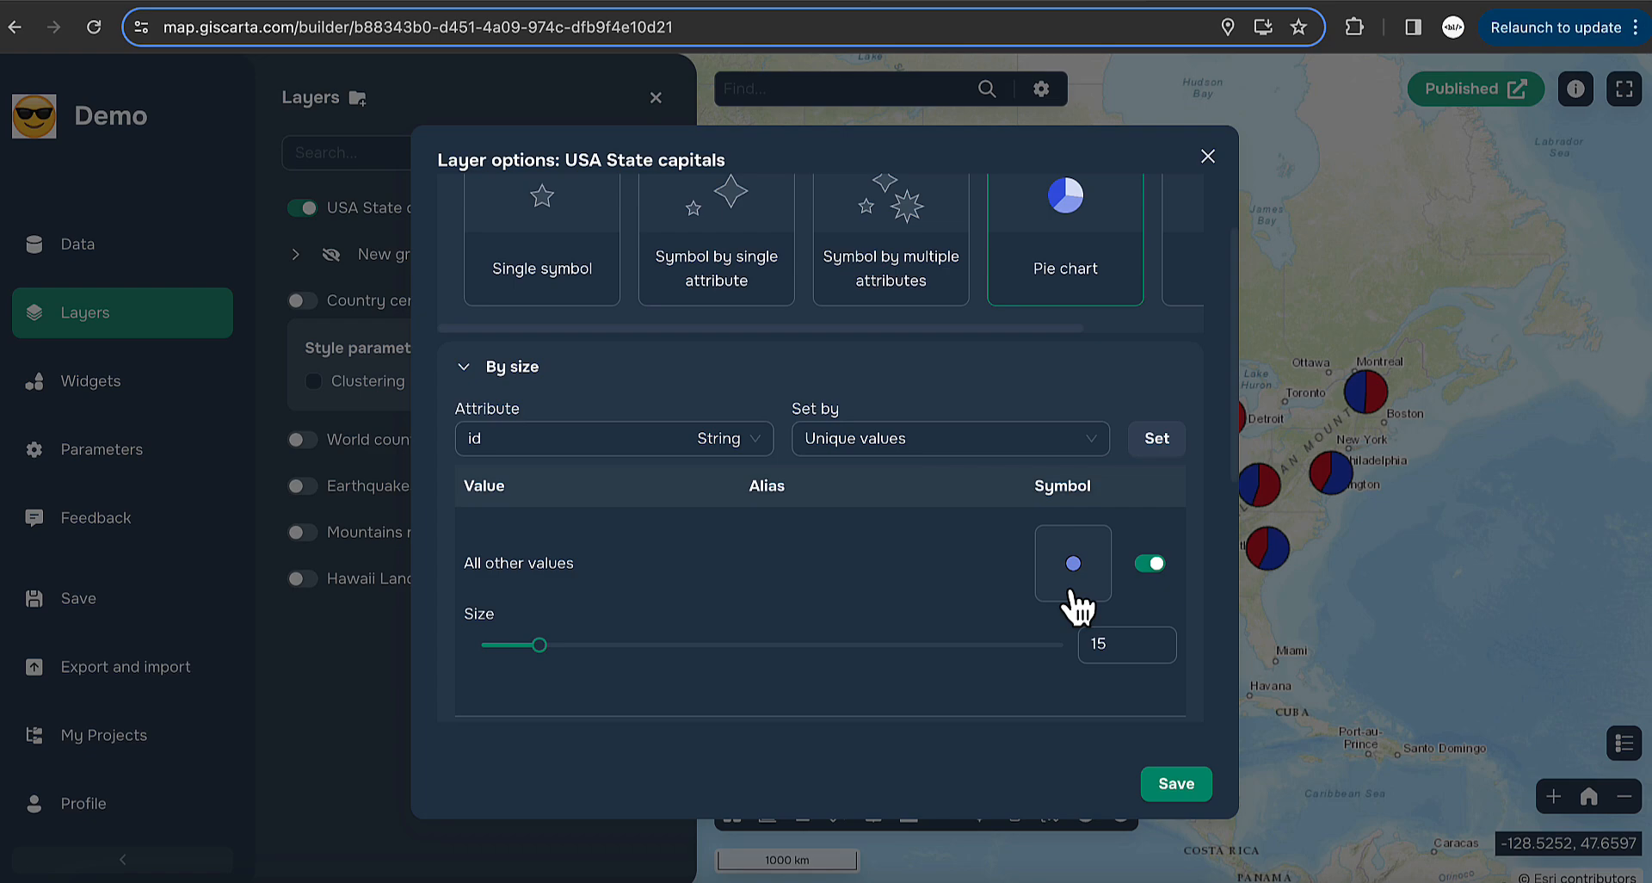
click(660, 645)
click(1177, 783)
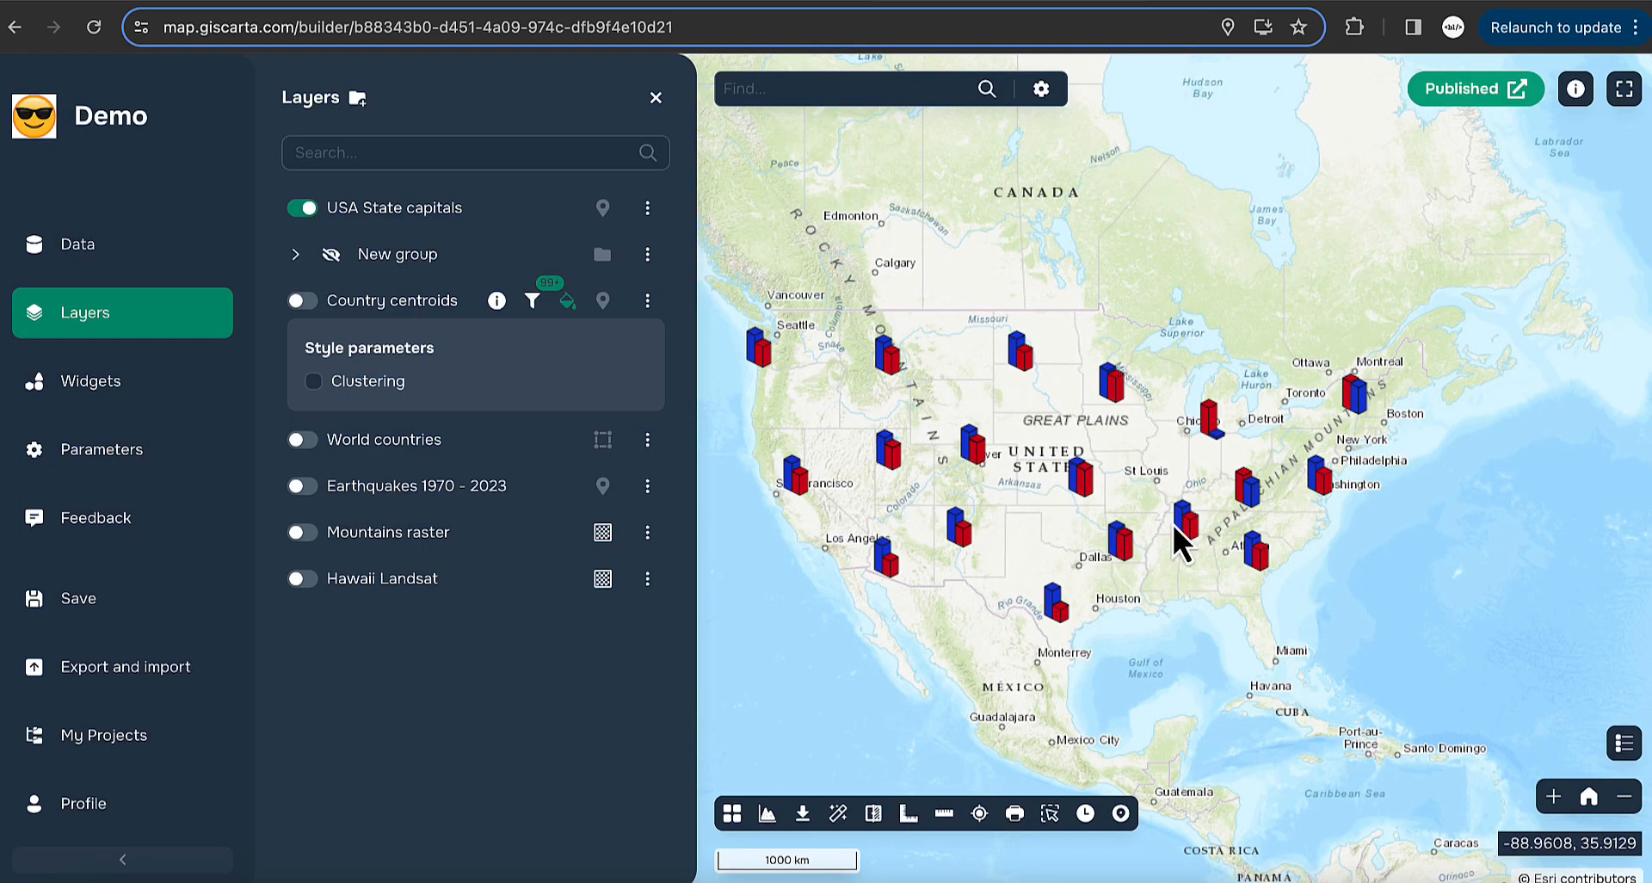
- Zoom and pan over the United States, then hide the USA State capitals bar charts
scroll(1174, 524, up, 1)
drag(948, 512, 1112, 472)
scroll(1112, 472, up, 1)
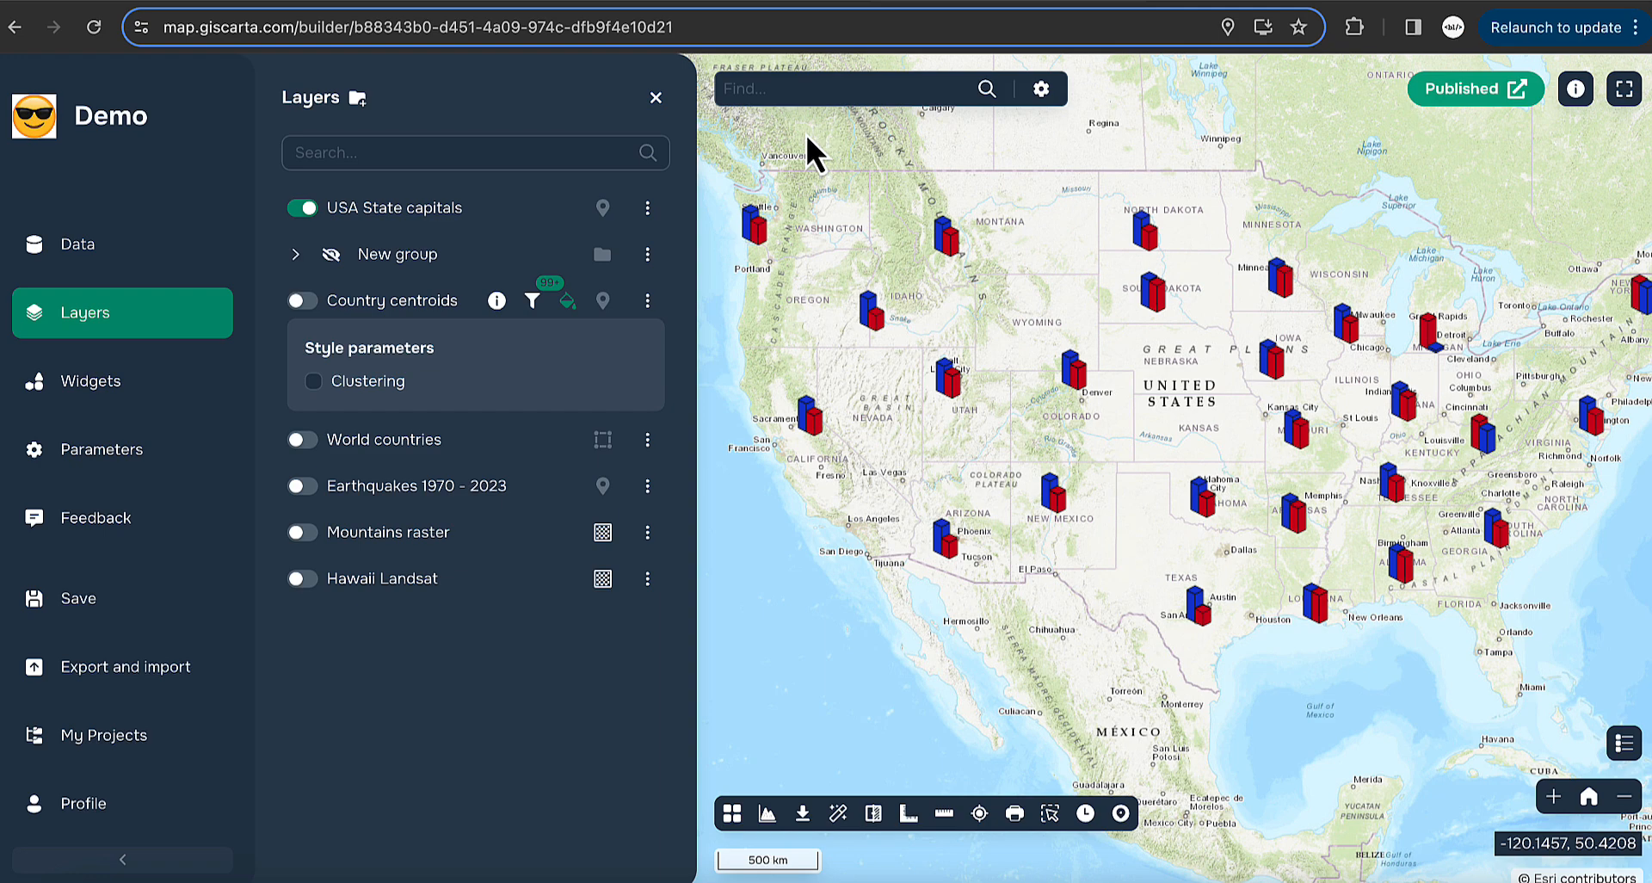
click(301, 209)
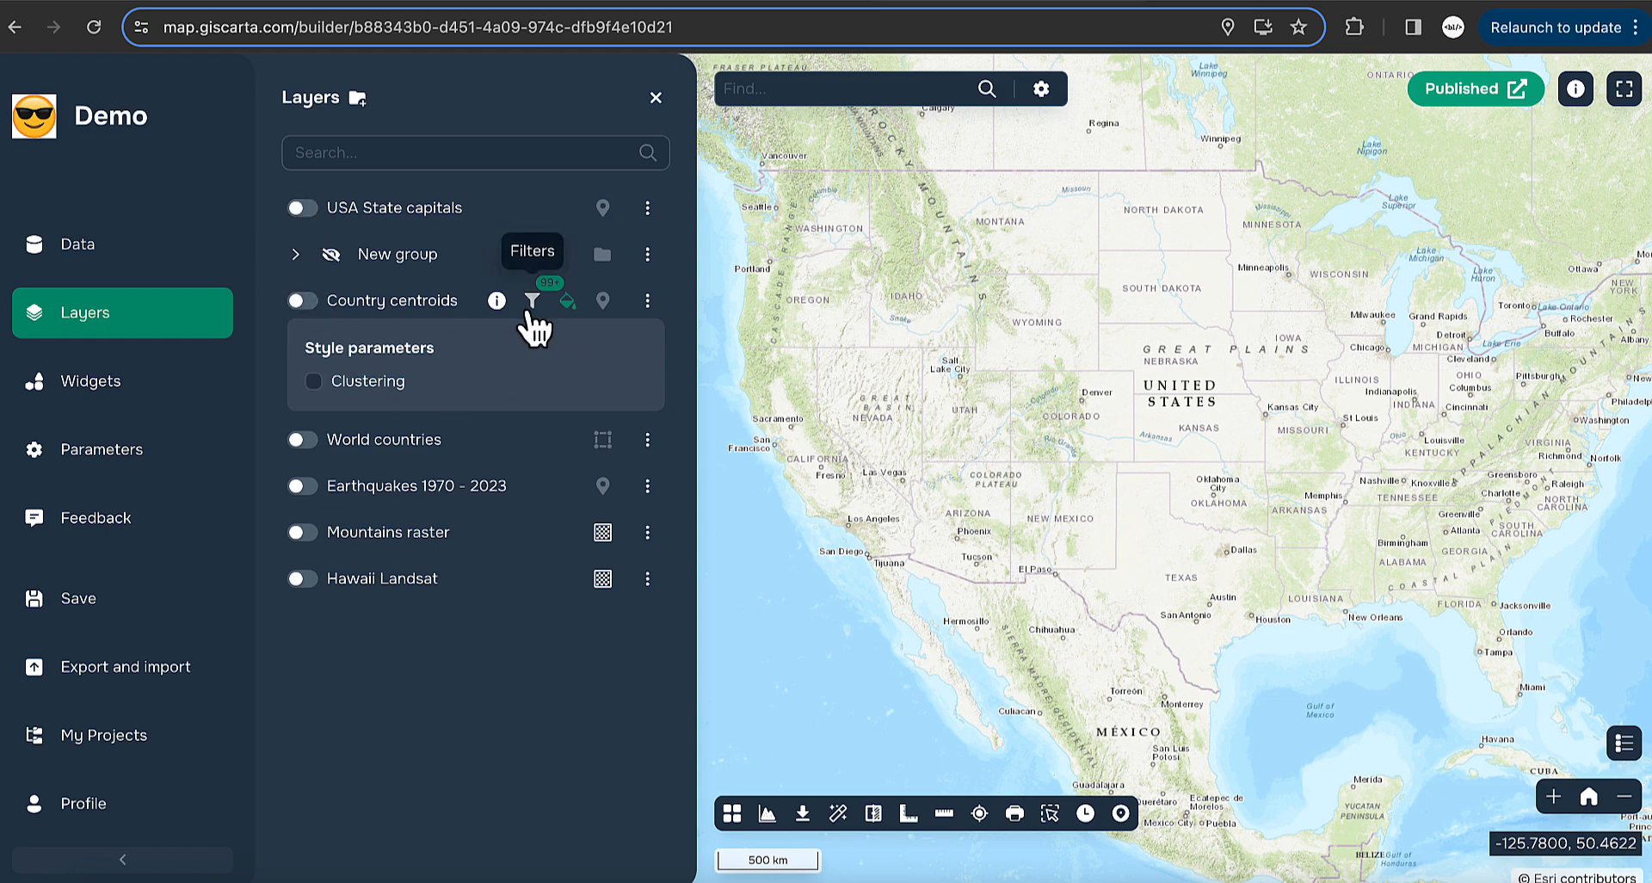
- Collapse the Country centroids style panel, zoom out to the world, and turn on the expanded New group
click(567, 302)
scroll(1151, 446, down, 5)
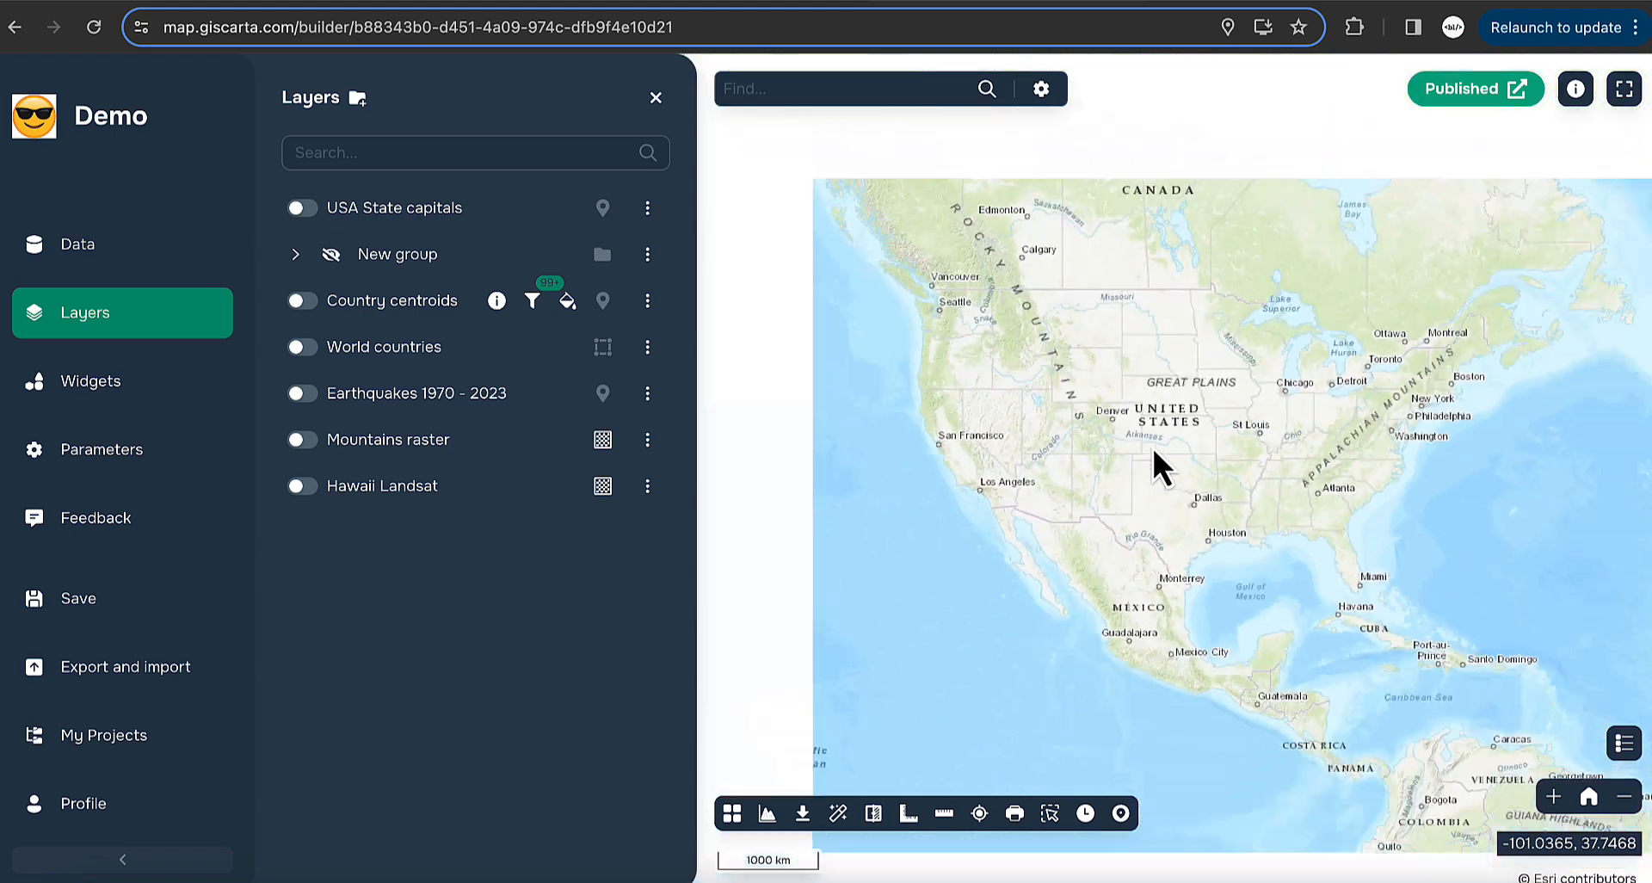
drag(1446, 446, 1086, 406)
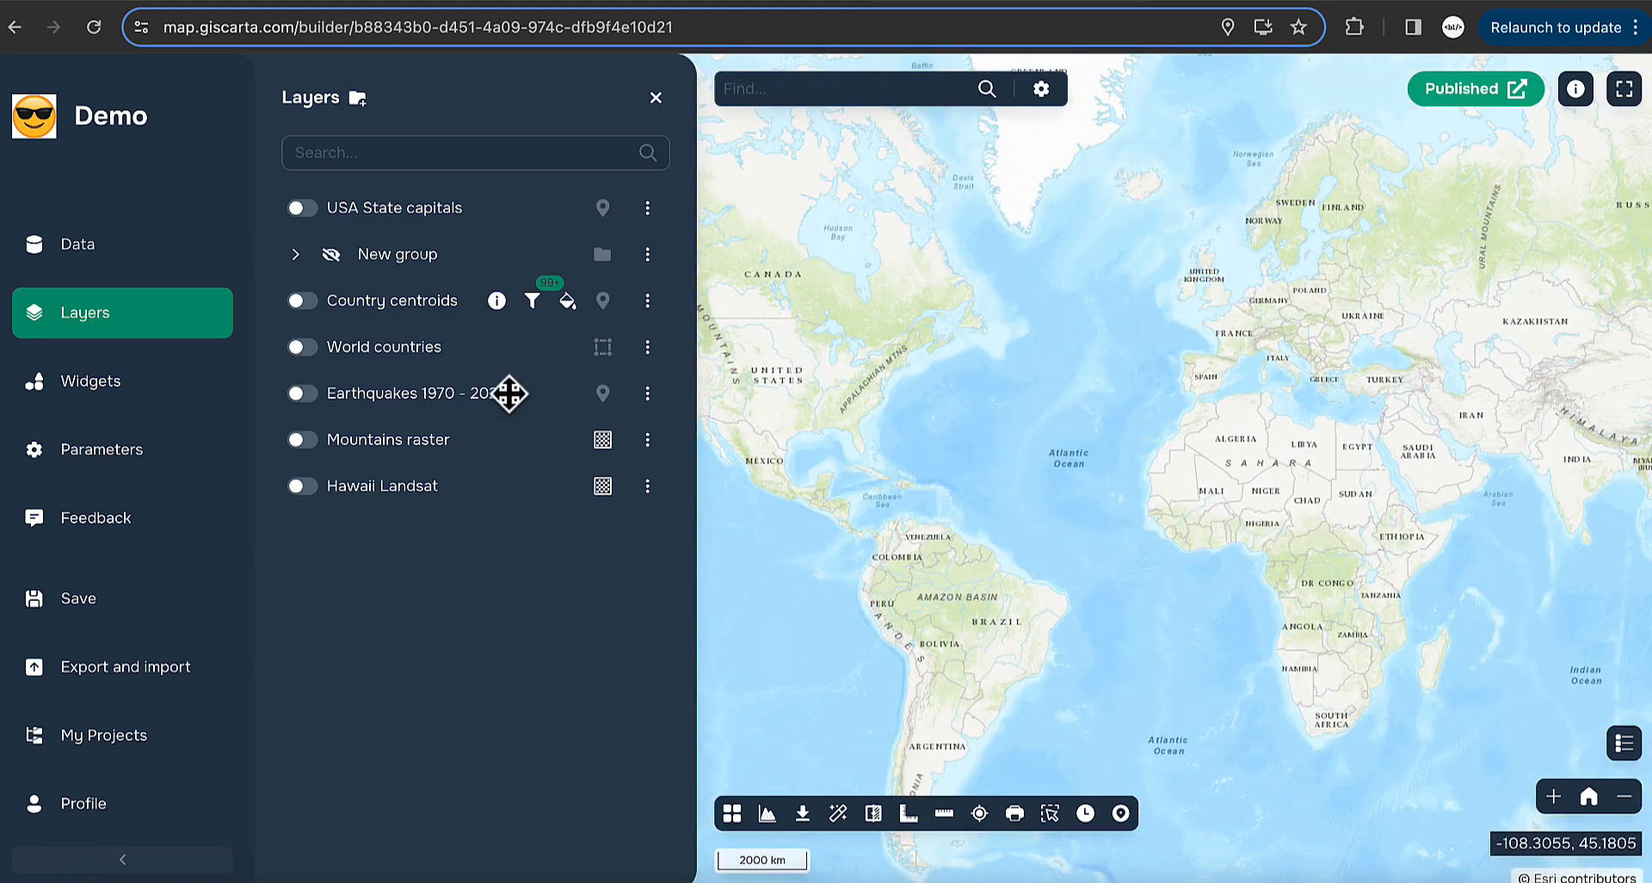
click(296, 257)
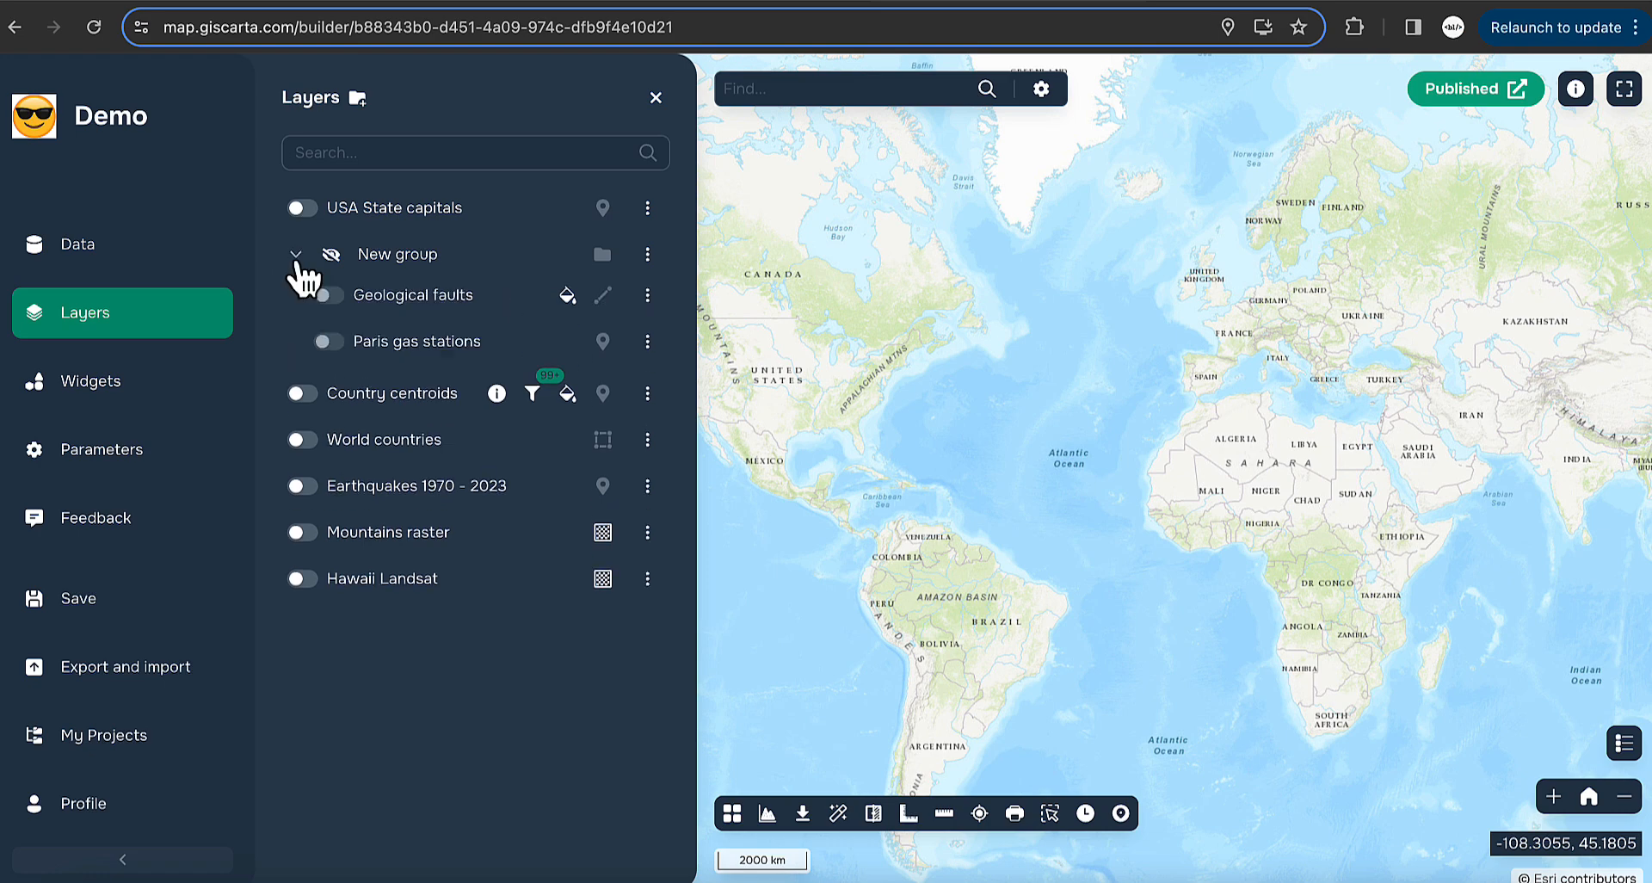
click(332, 255)
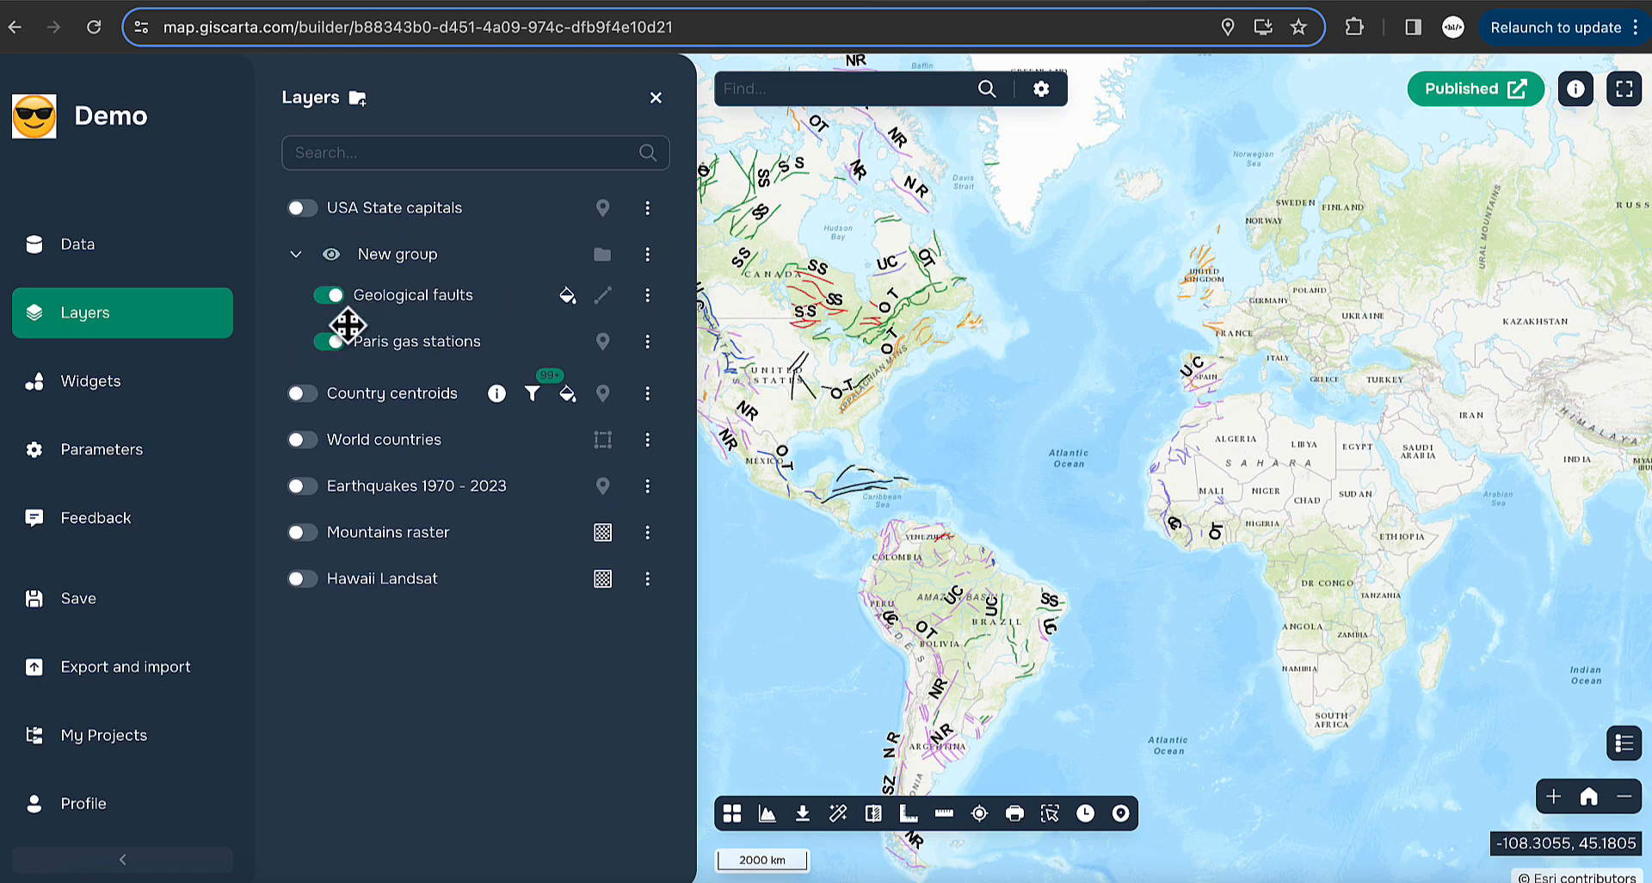
- Hide Paris gas stations and save Geological faults' fclass labels with halo size 2
click(331, 344)
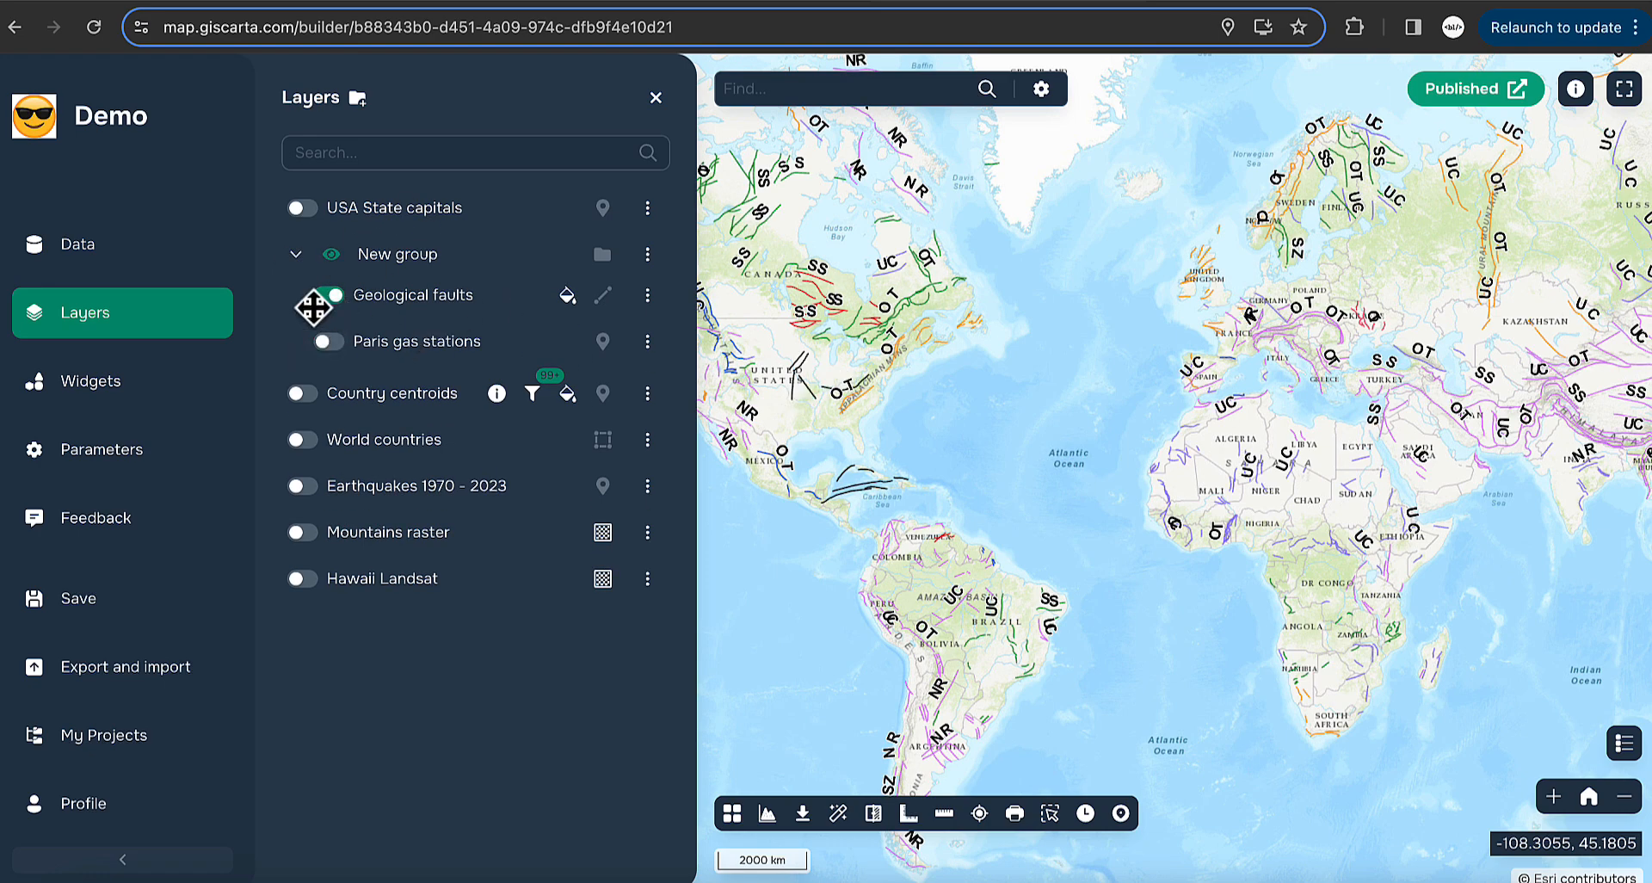
drag(921, 351, 1080, 360)
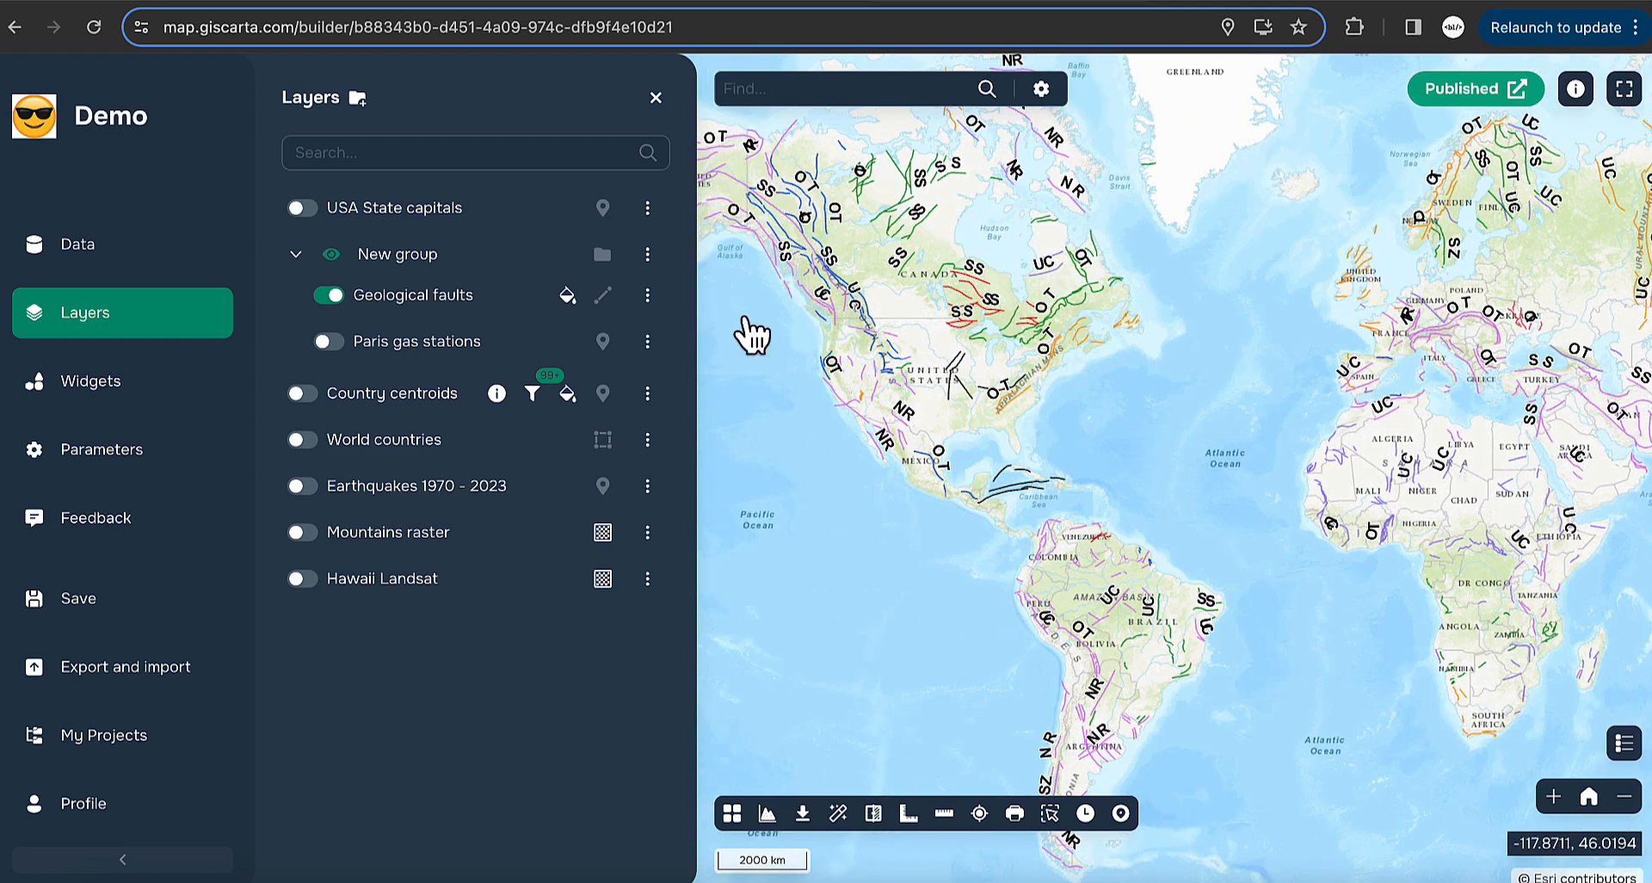
click(647, 301)
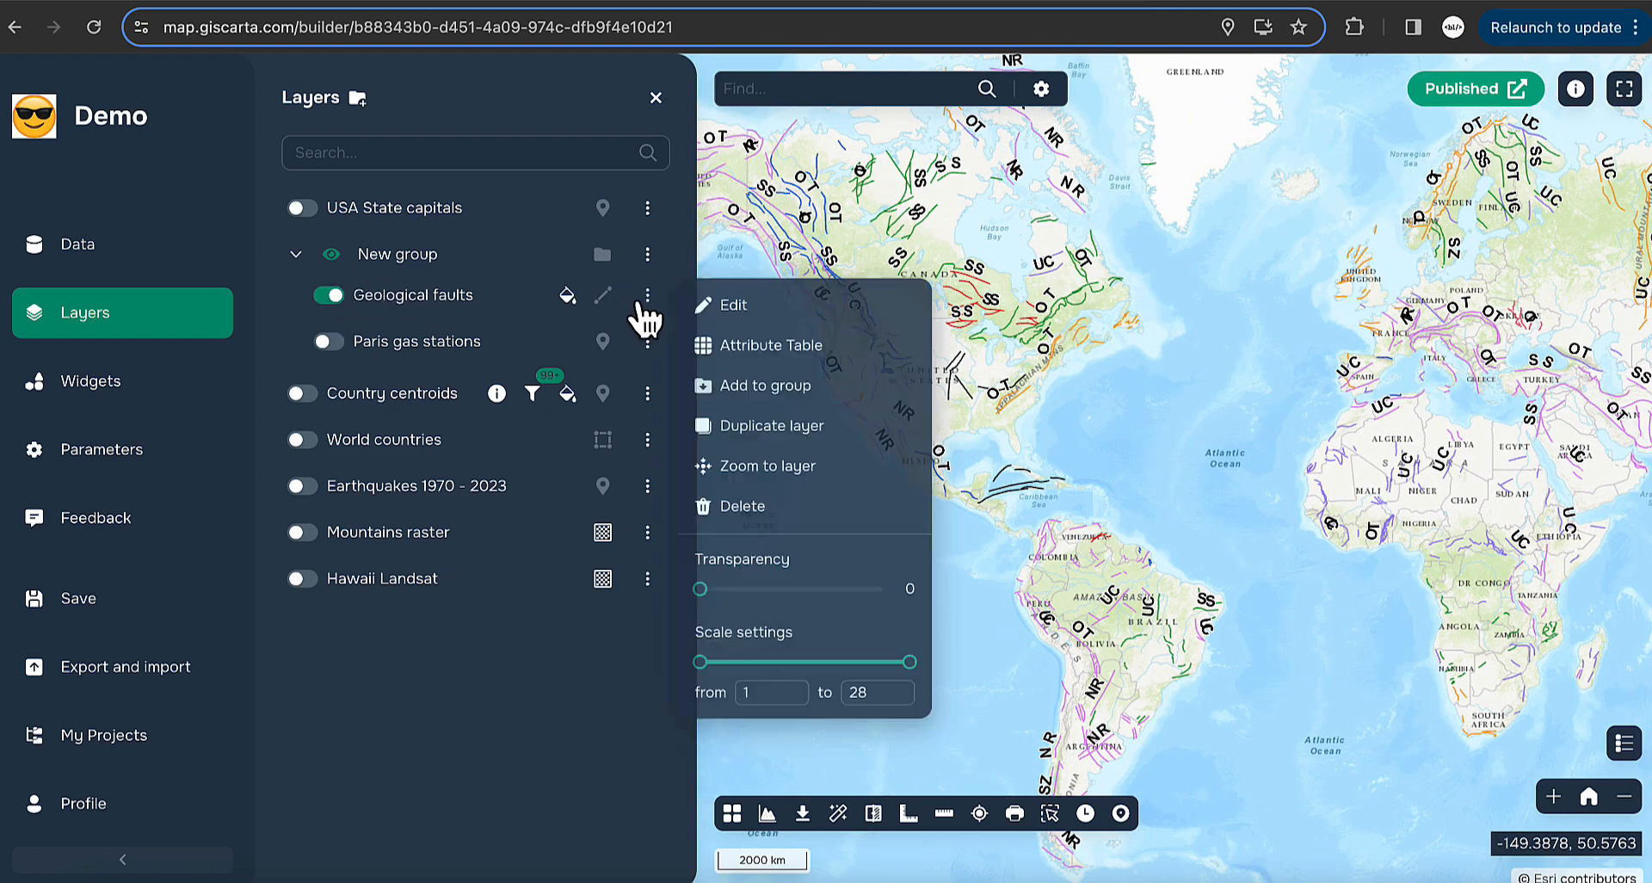
click(757, 307)
click(799, 256)
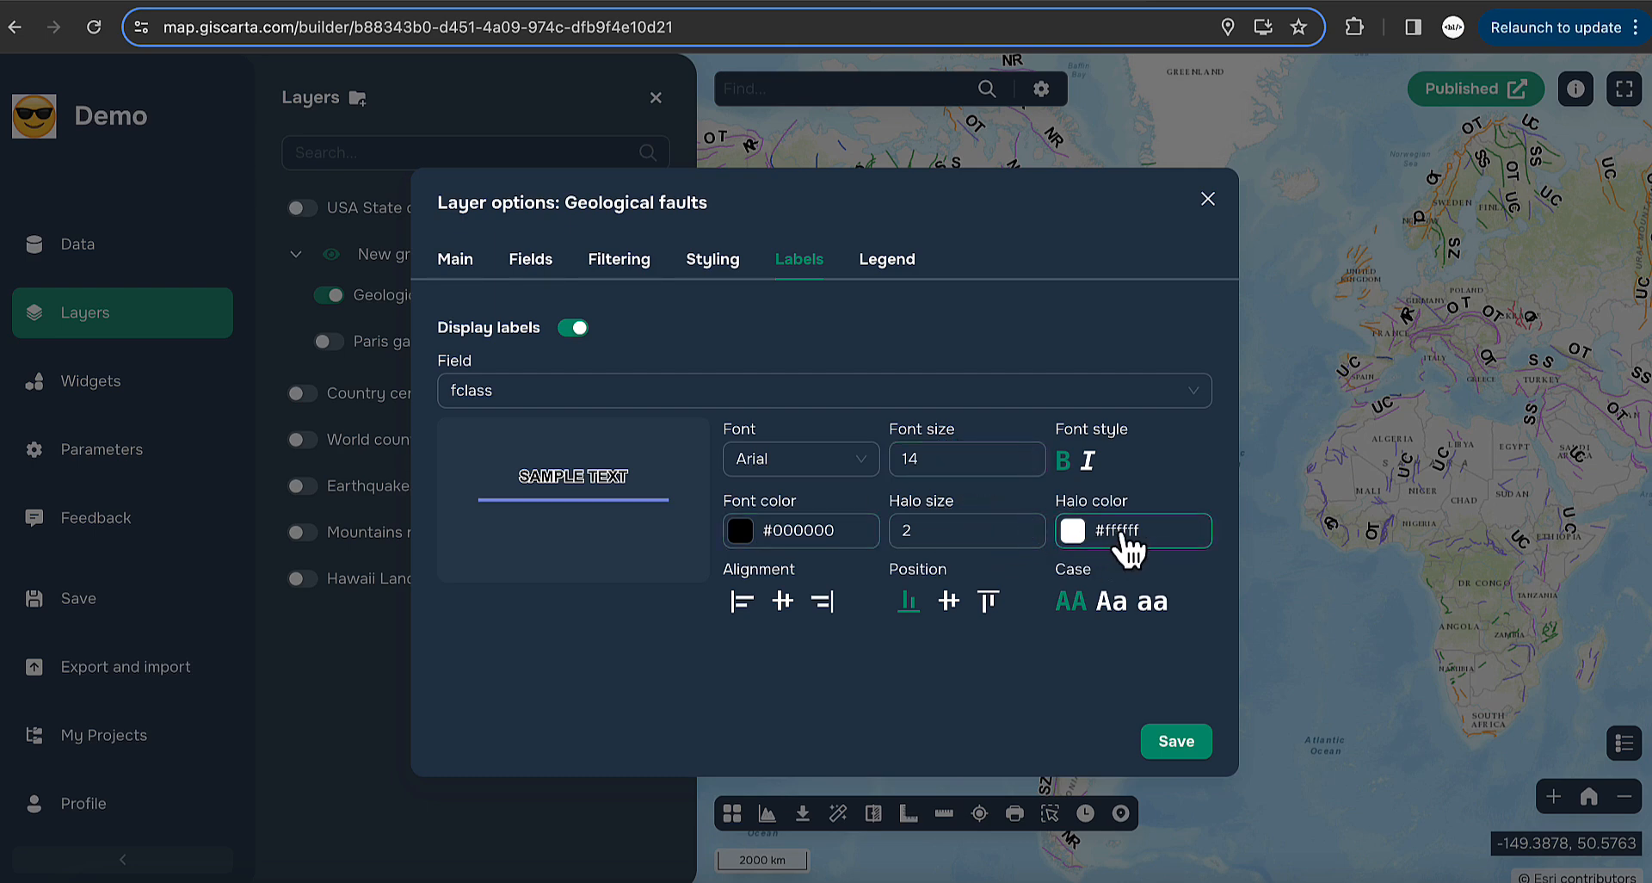
click(1034, 541)
click(1035, 541)
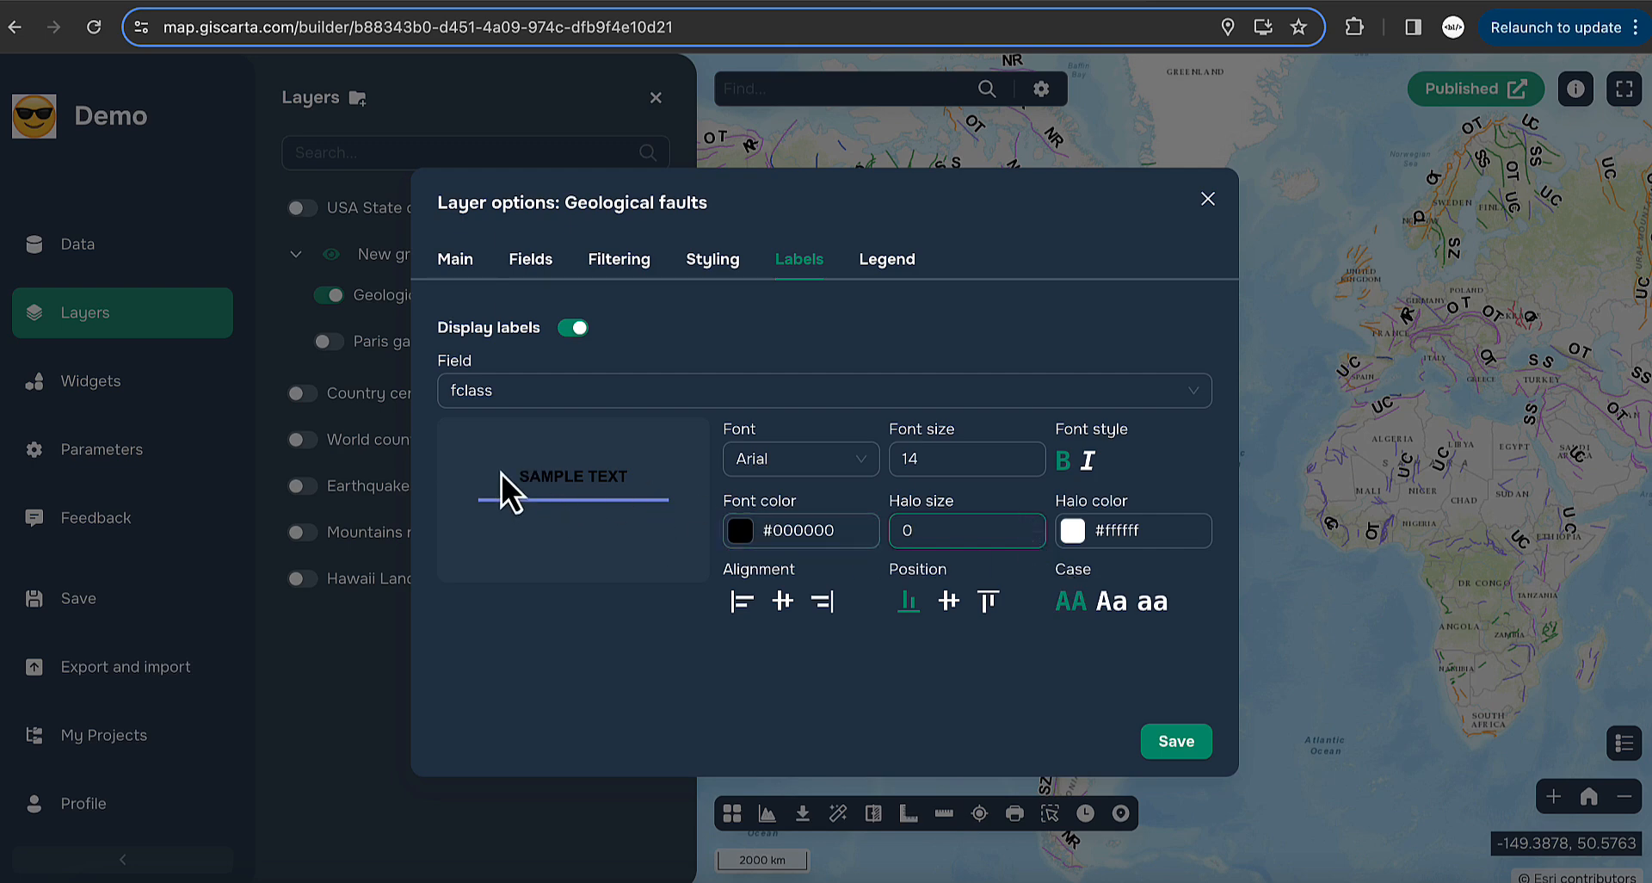
click(1037, 525)
click(1037, 526)
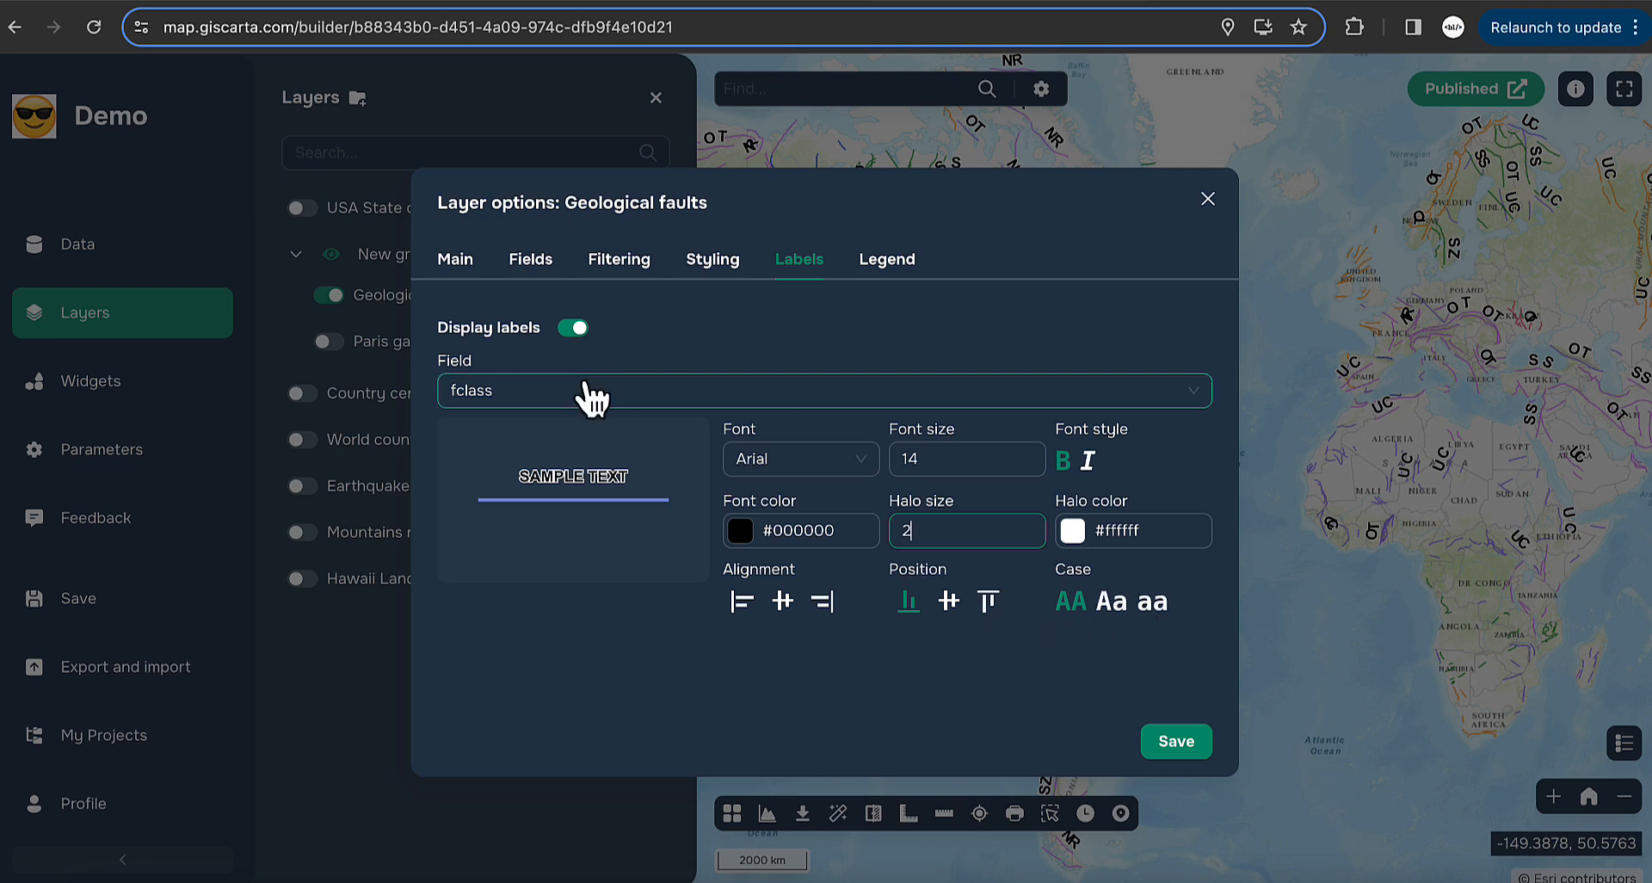
click(1177, 743)
- Zoom and pan the map to the Quebec faults near Lebel-sur-Quévillon and Amos
scroll(988, 322, up, 5)
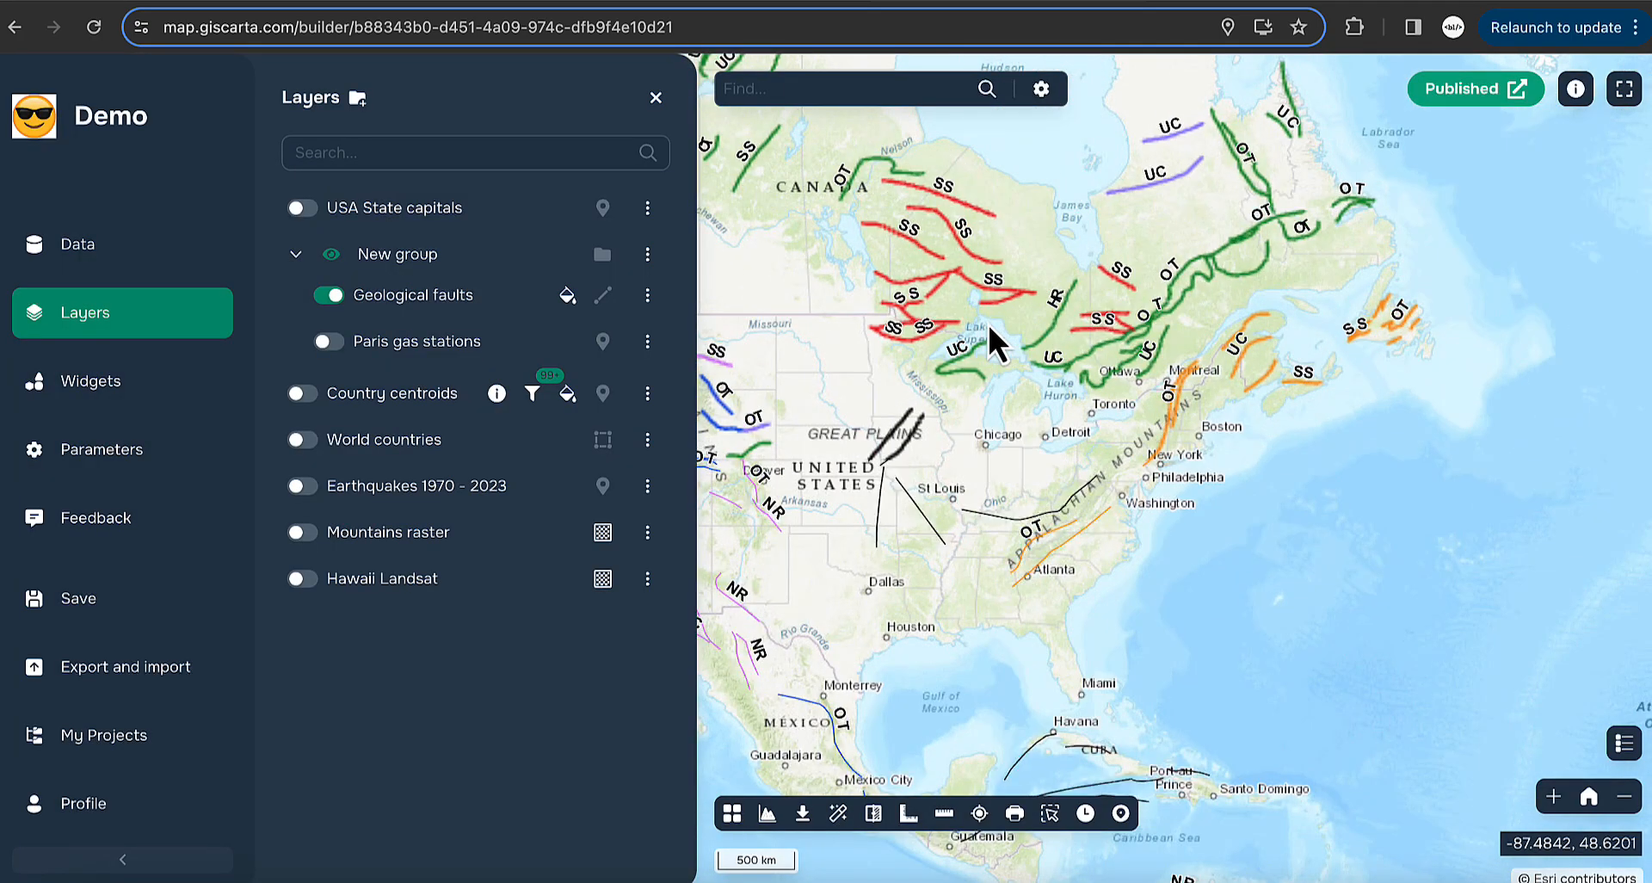
scroll(1081, 437, up, 2)
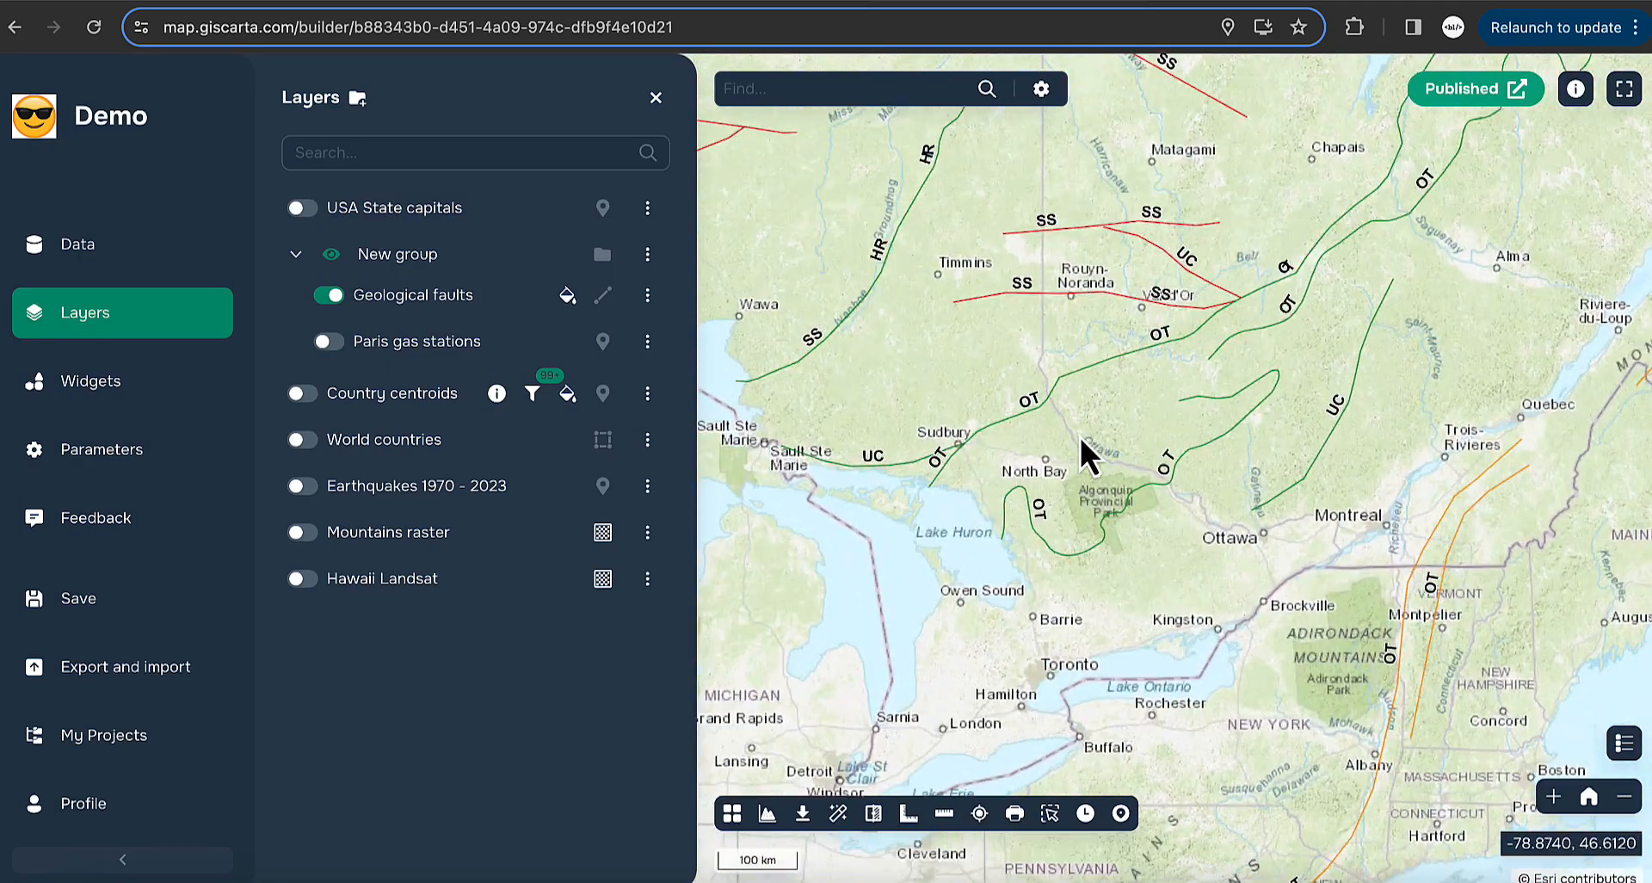
drag(1213, 335, 1086, 389)
scroll(1108, 379, up, 2)
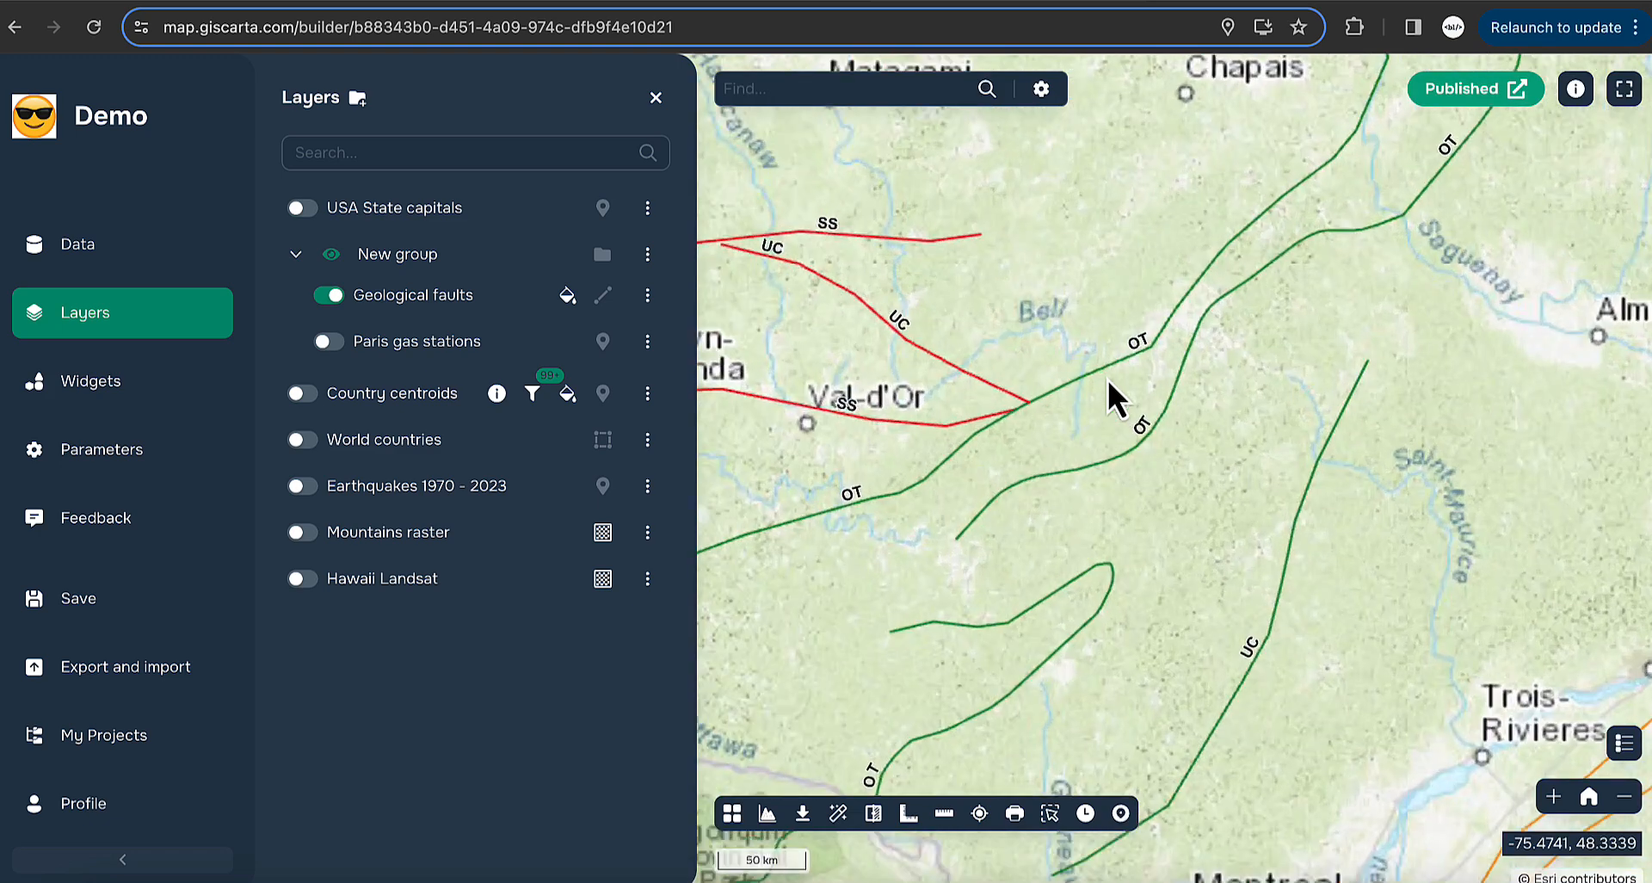
drag(979, 434, 1413, 387)
- Review the Geological faults styling by unique agera values, then close the options unchanged
click(648, 294)
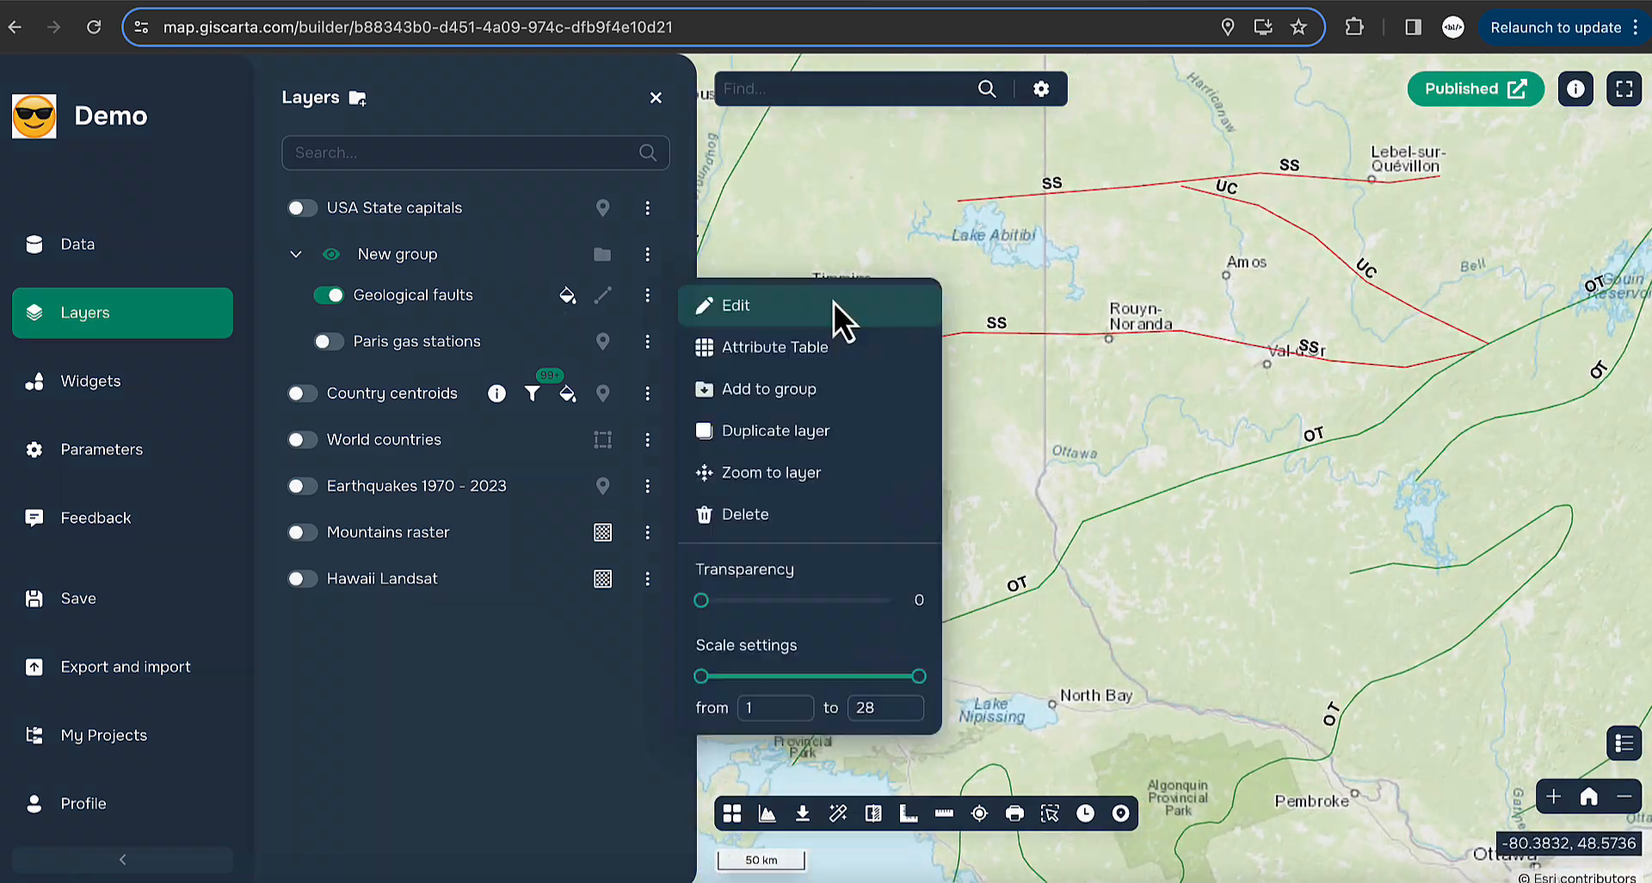
click(834, 304)
click(698, 245)
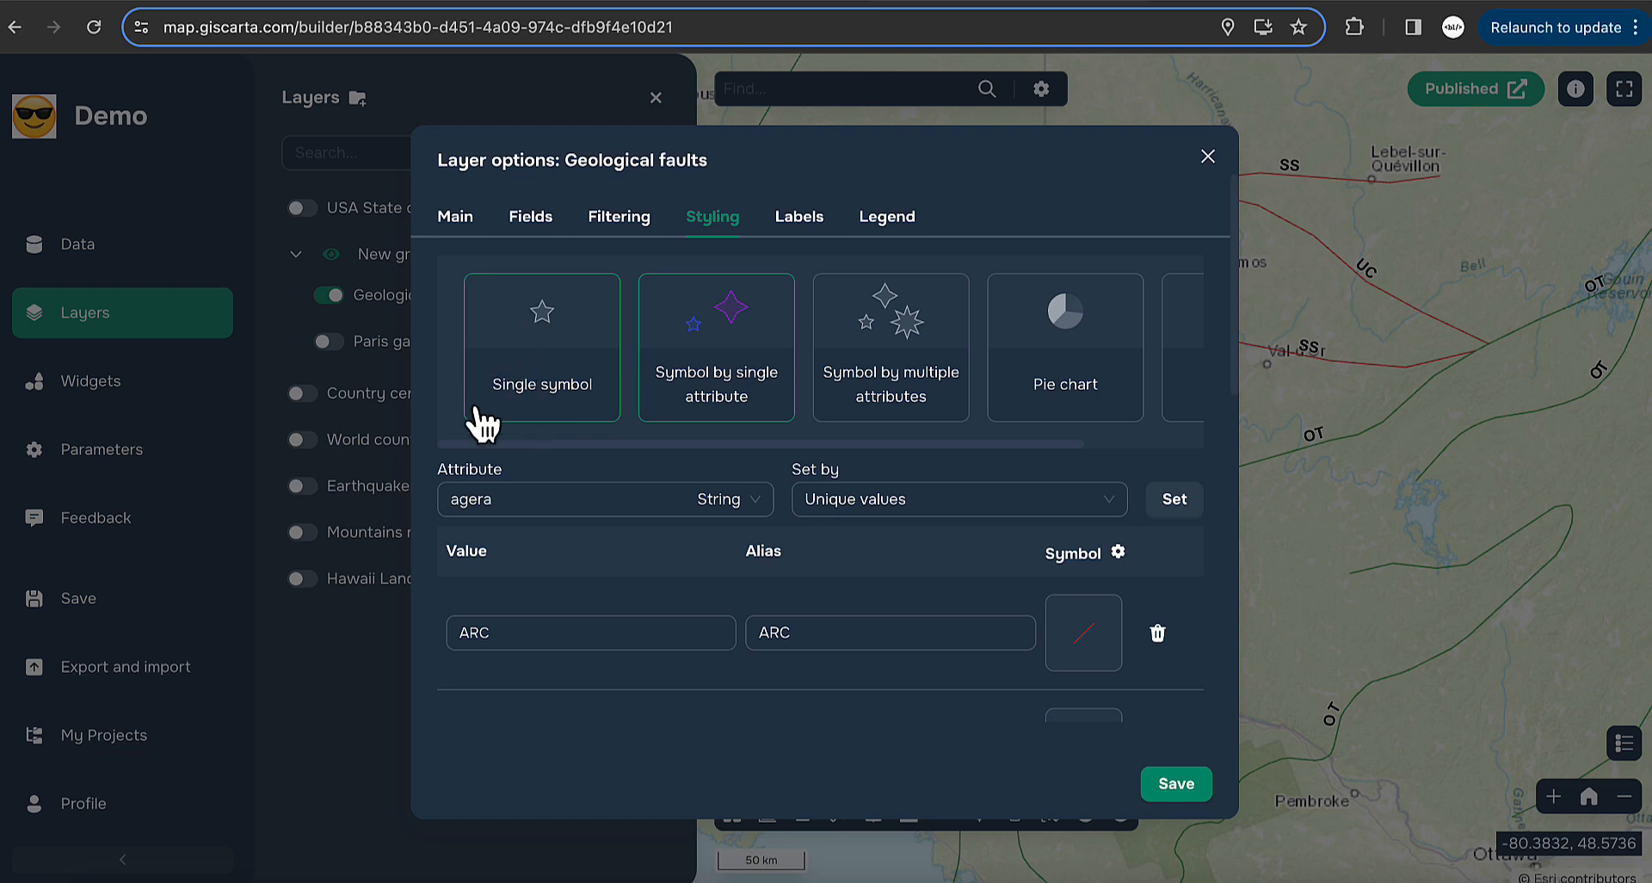
scroll(745, 544, down, 1)
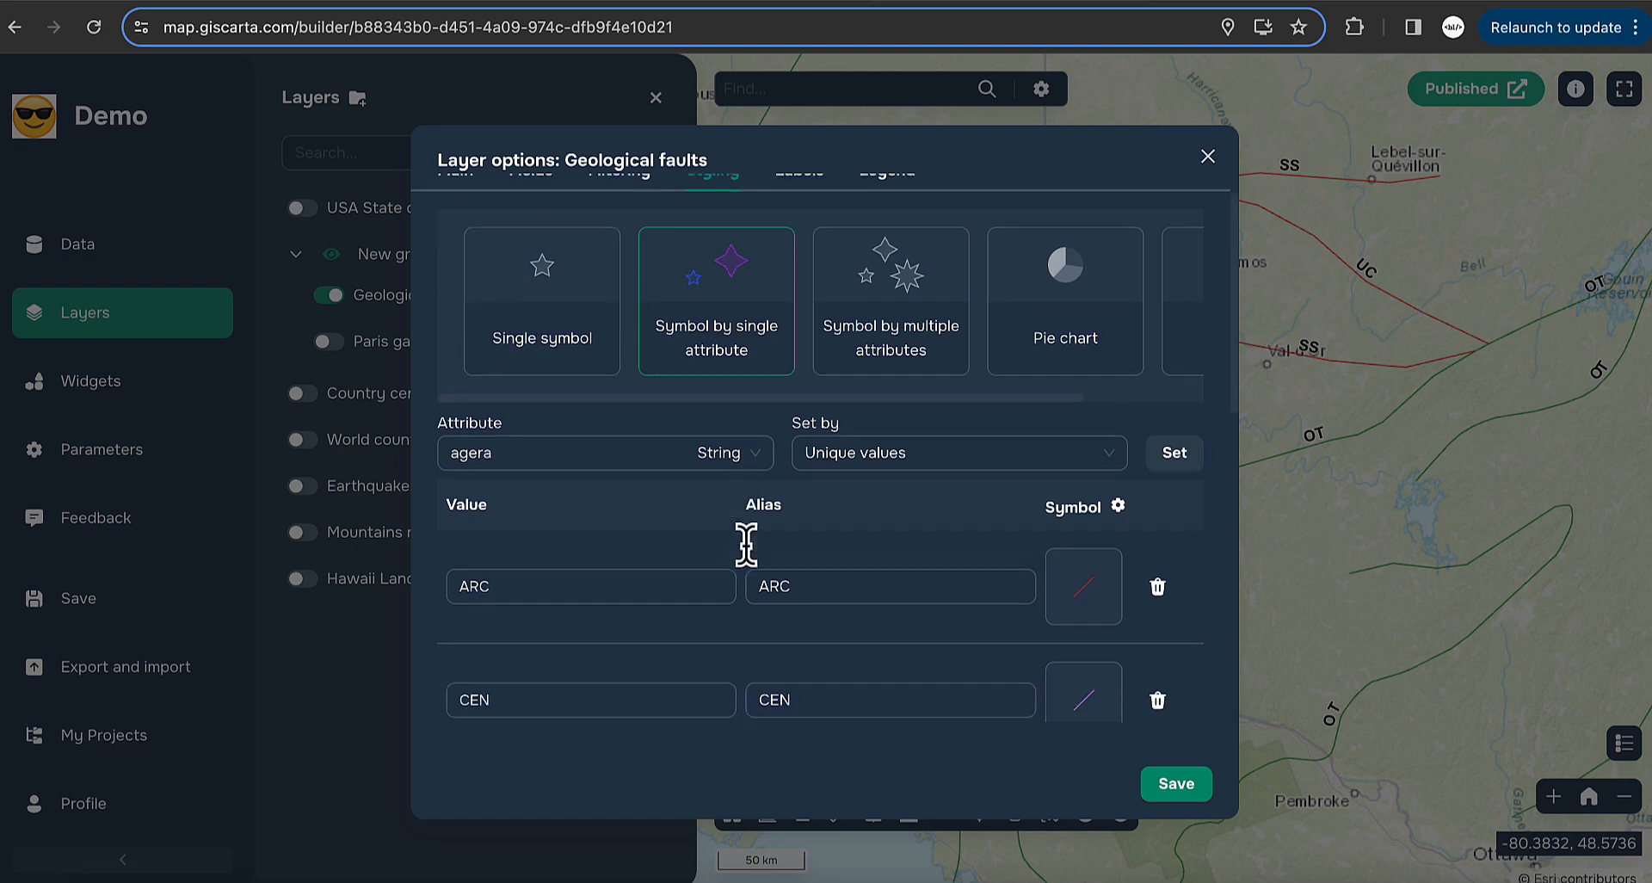
scroll(746, 544, down, 6)
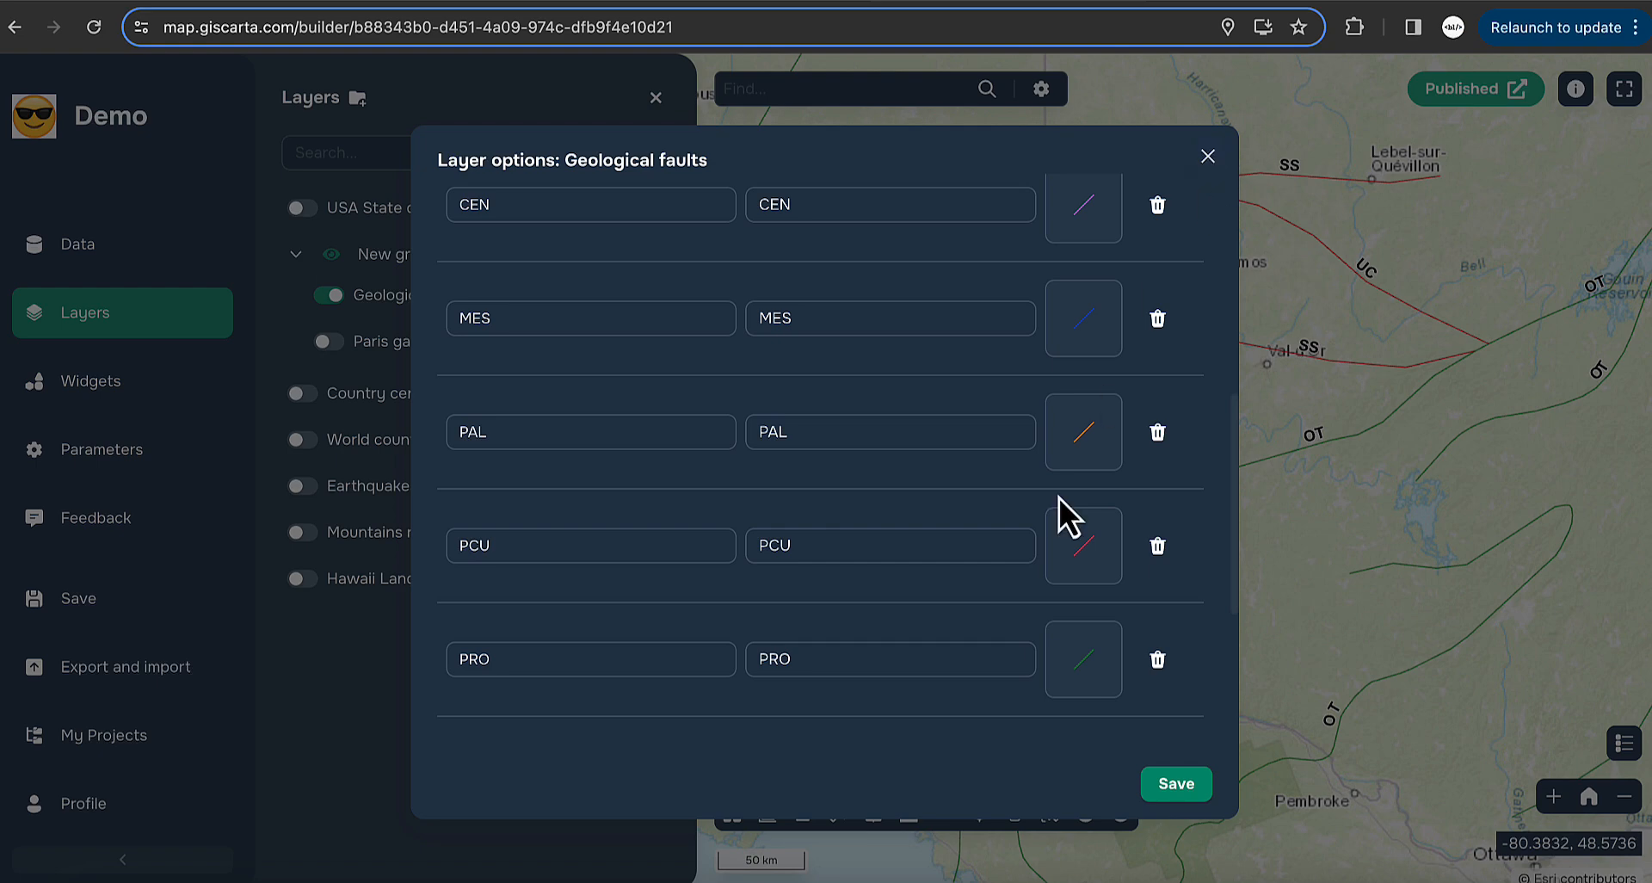
click(890, 421)
scroll(891, 426, up, 3)
scroll(891, 426, up, 5)
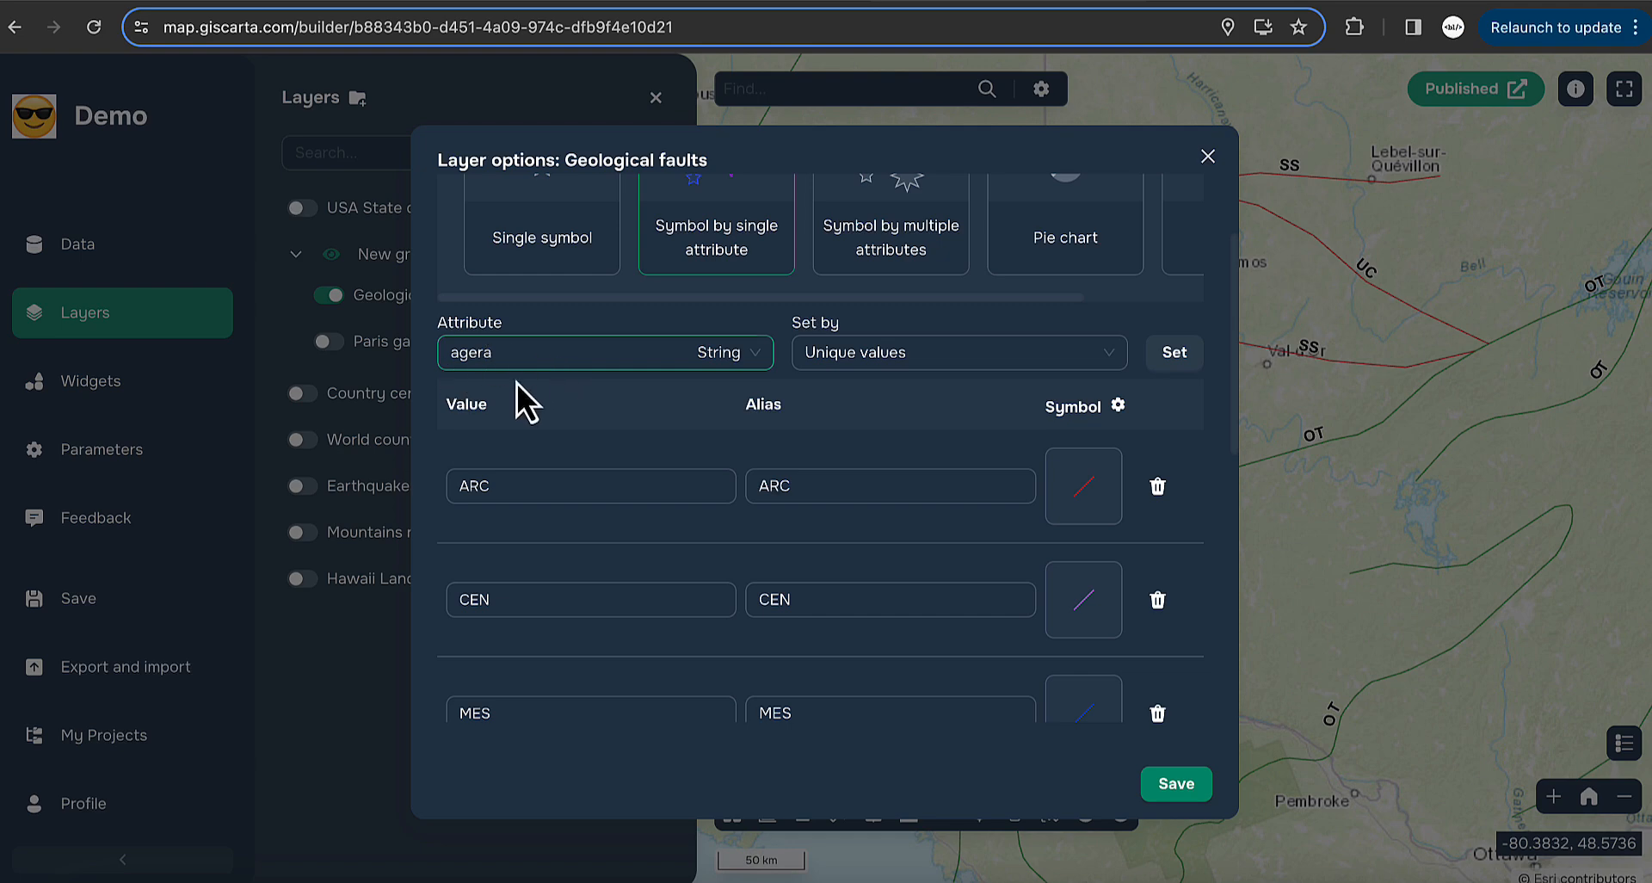
click(1209, 156)
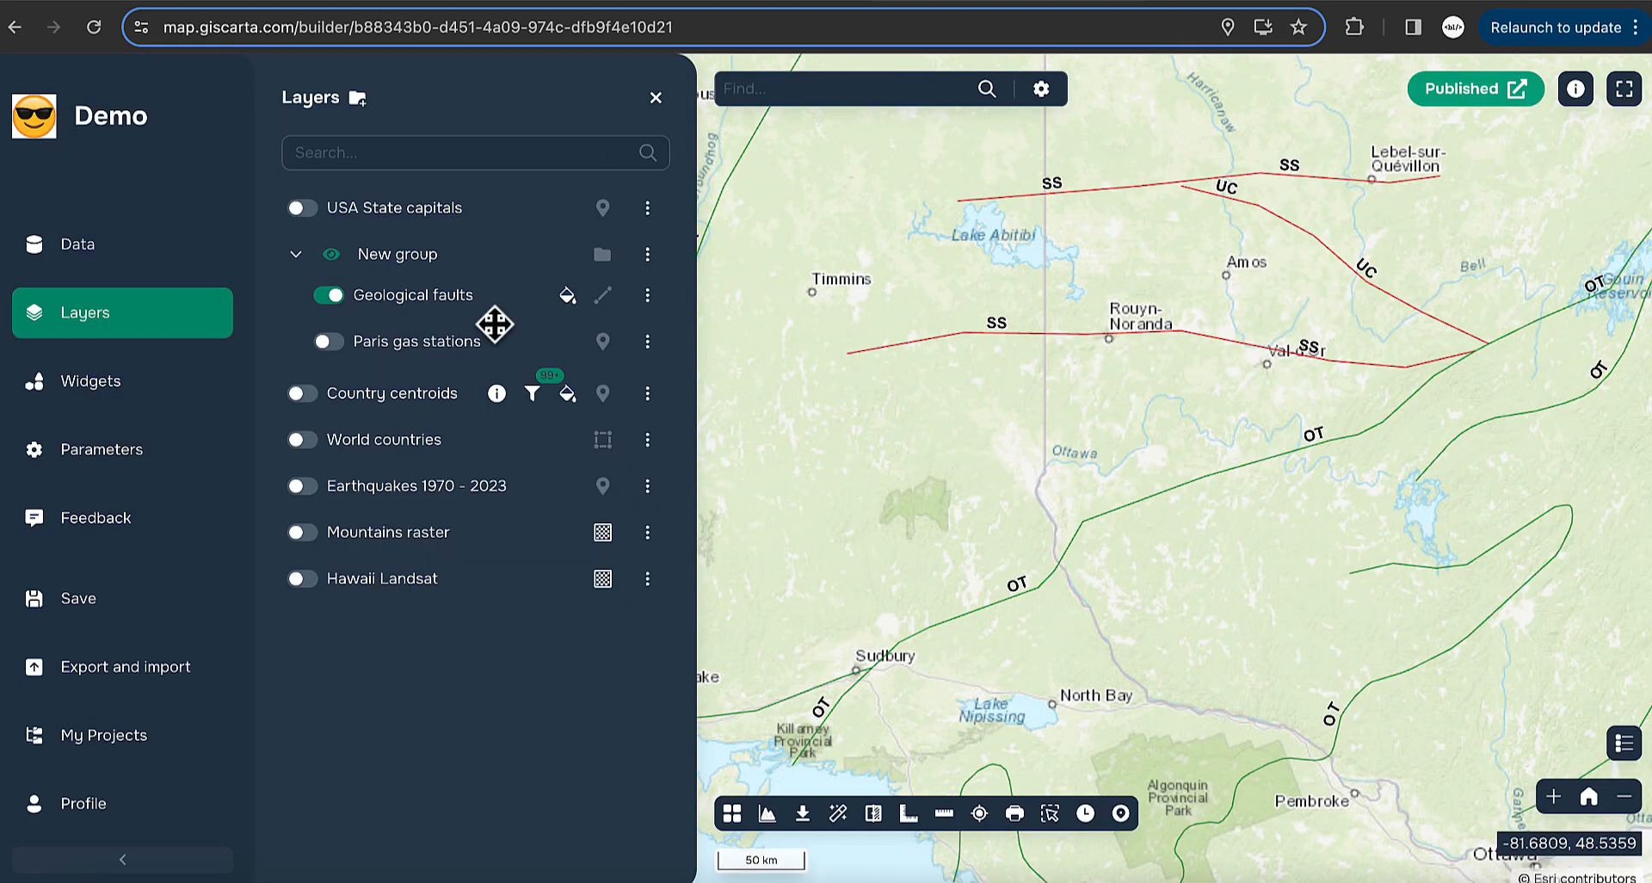
- Hide Geological faults and show the World countries layer
click(336, 301)
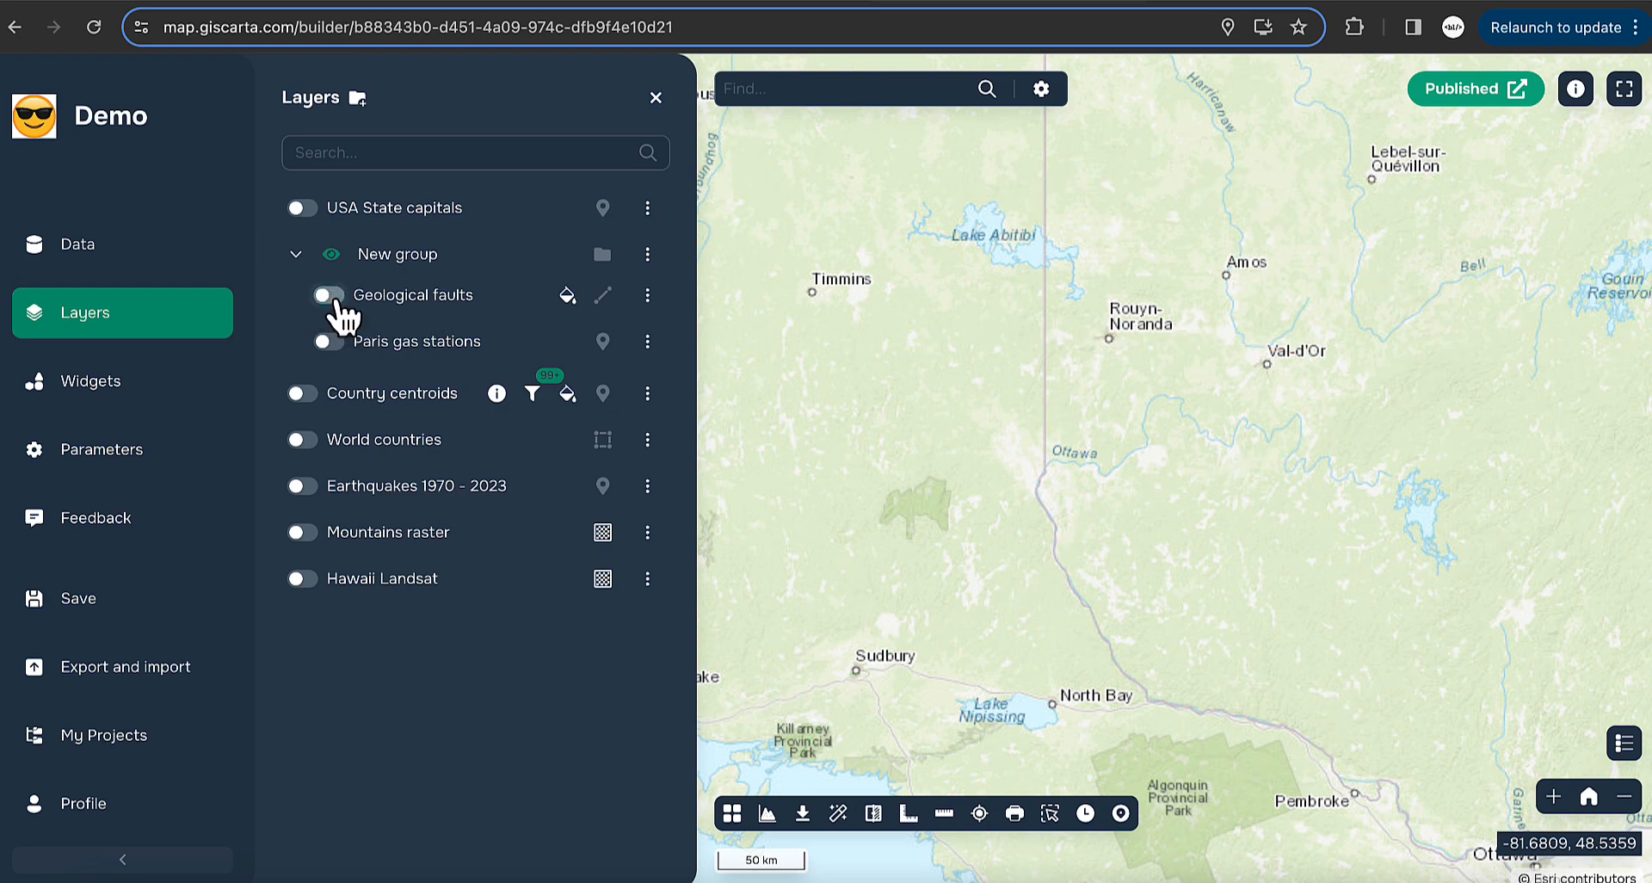
click(302, 439)
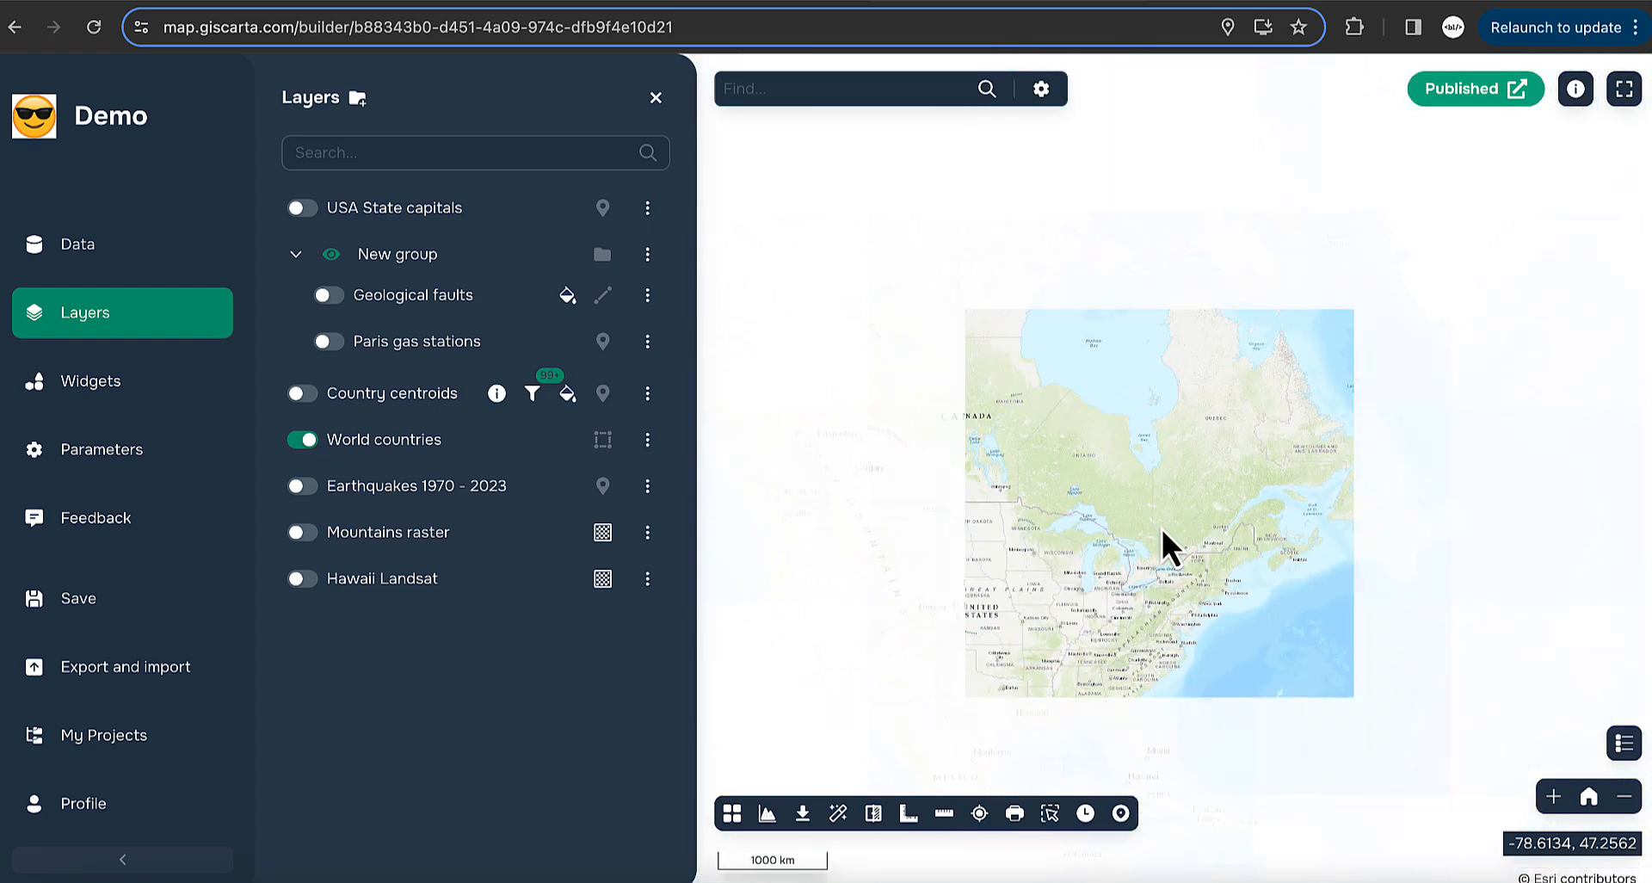
scroll(1050, 520, up, 2)
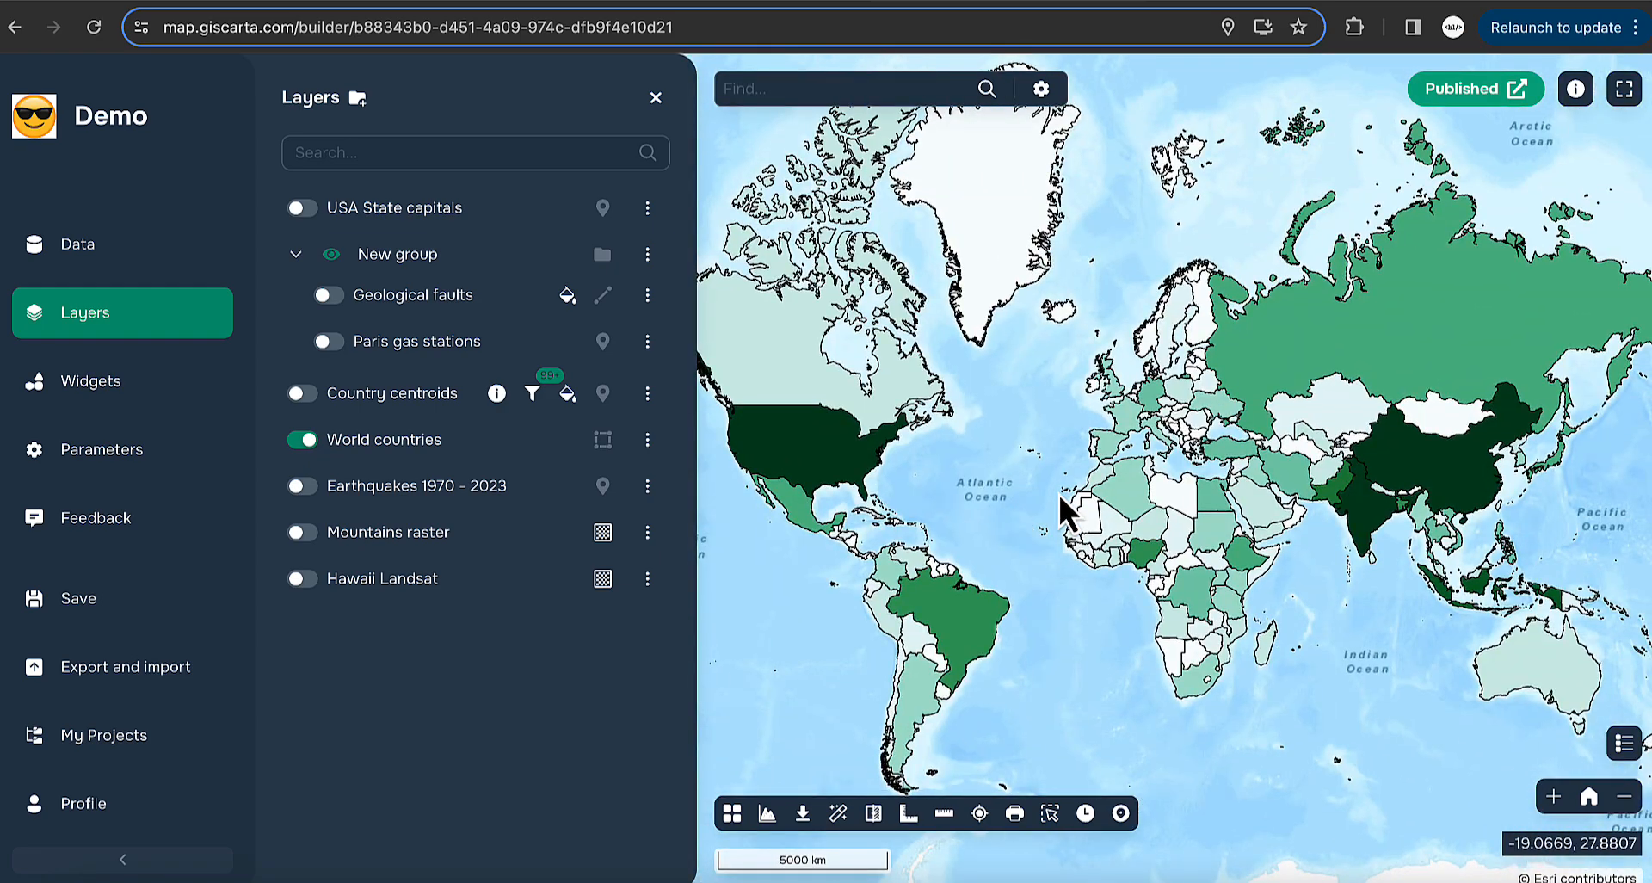
scroll(1058, 494, up, 2)
click(647, 440)
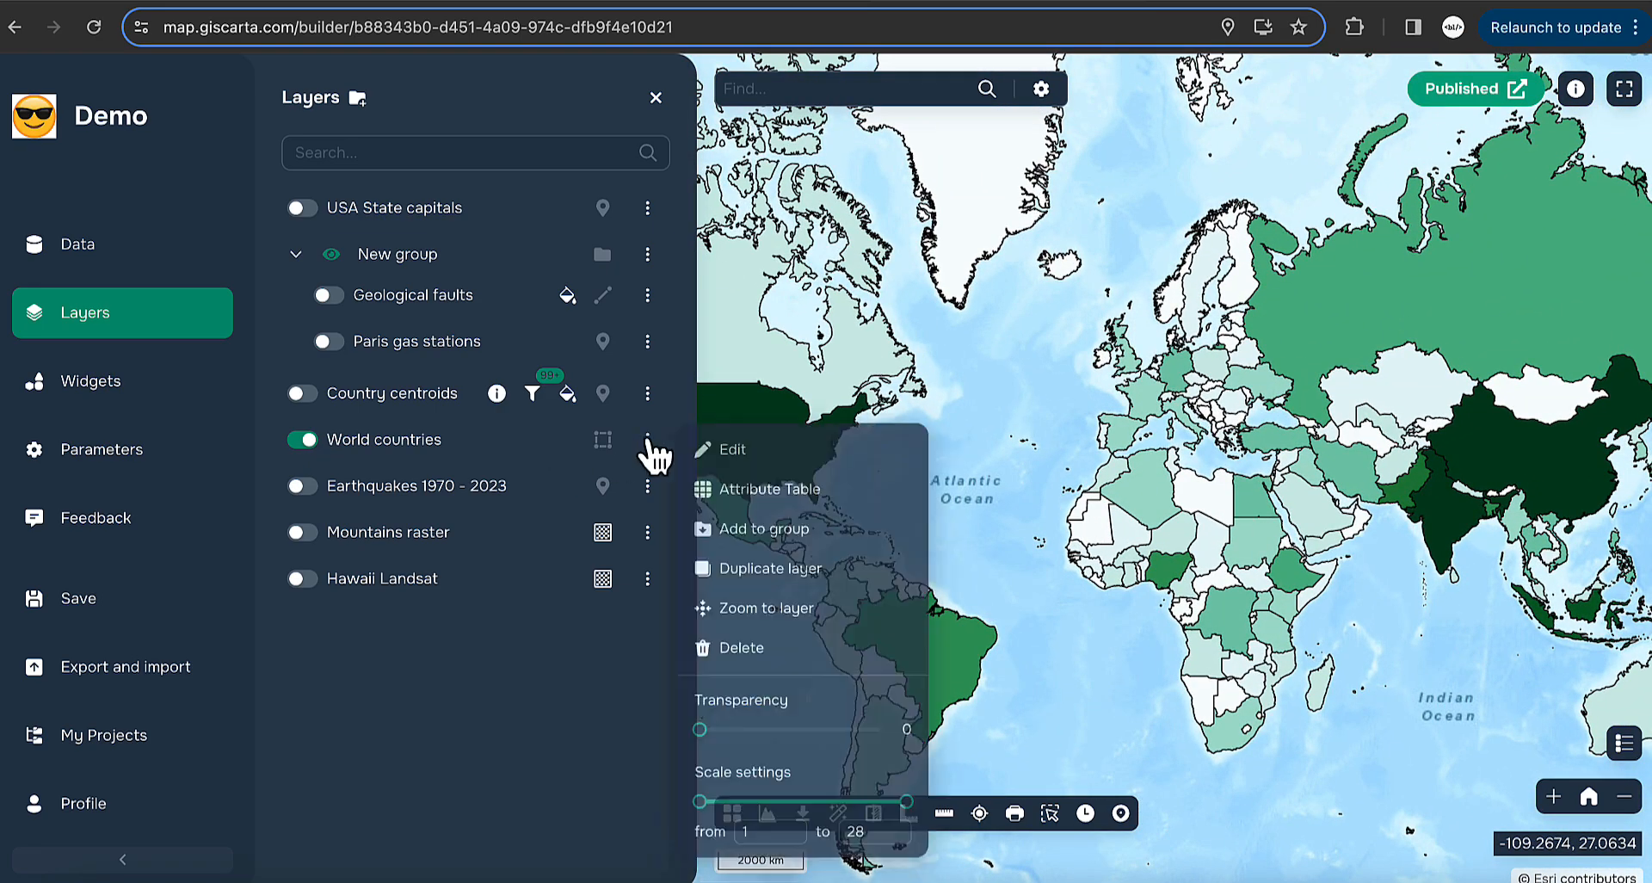
click(785, 450)
click(704, 222)
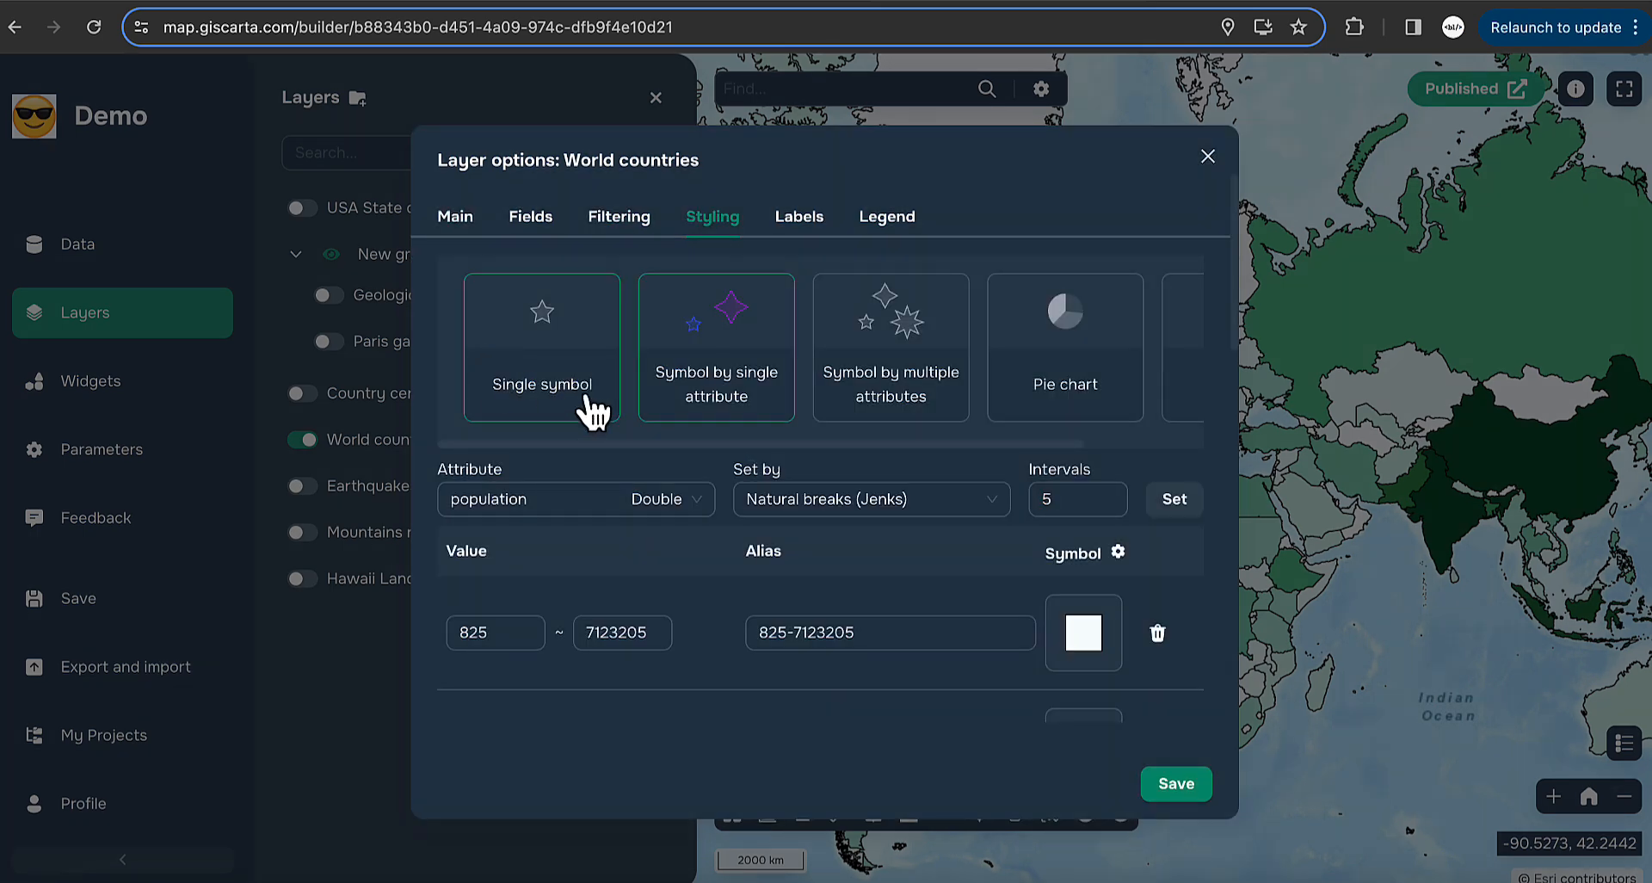
scroll(878, 564, down, 3)
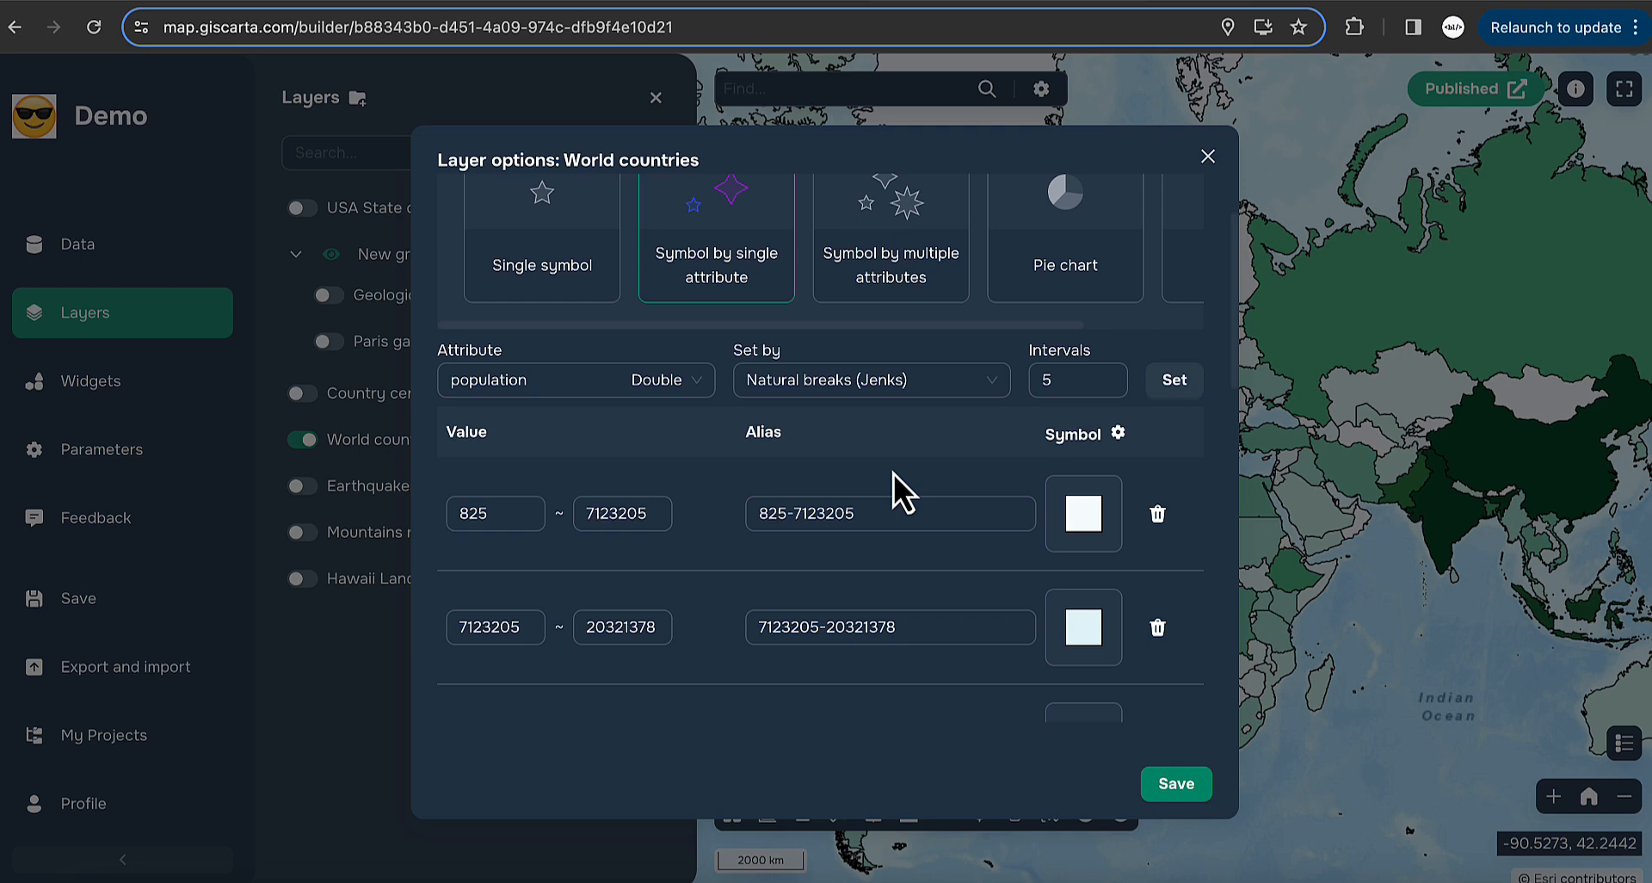
scroll(893, 473, down, 3)
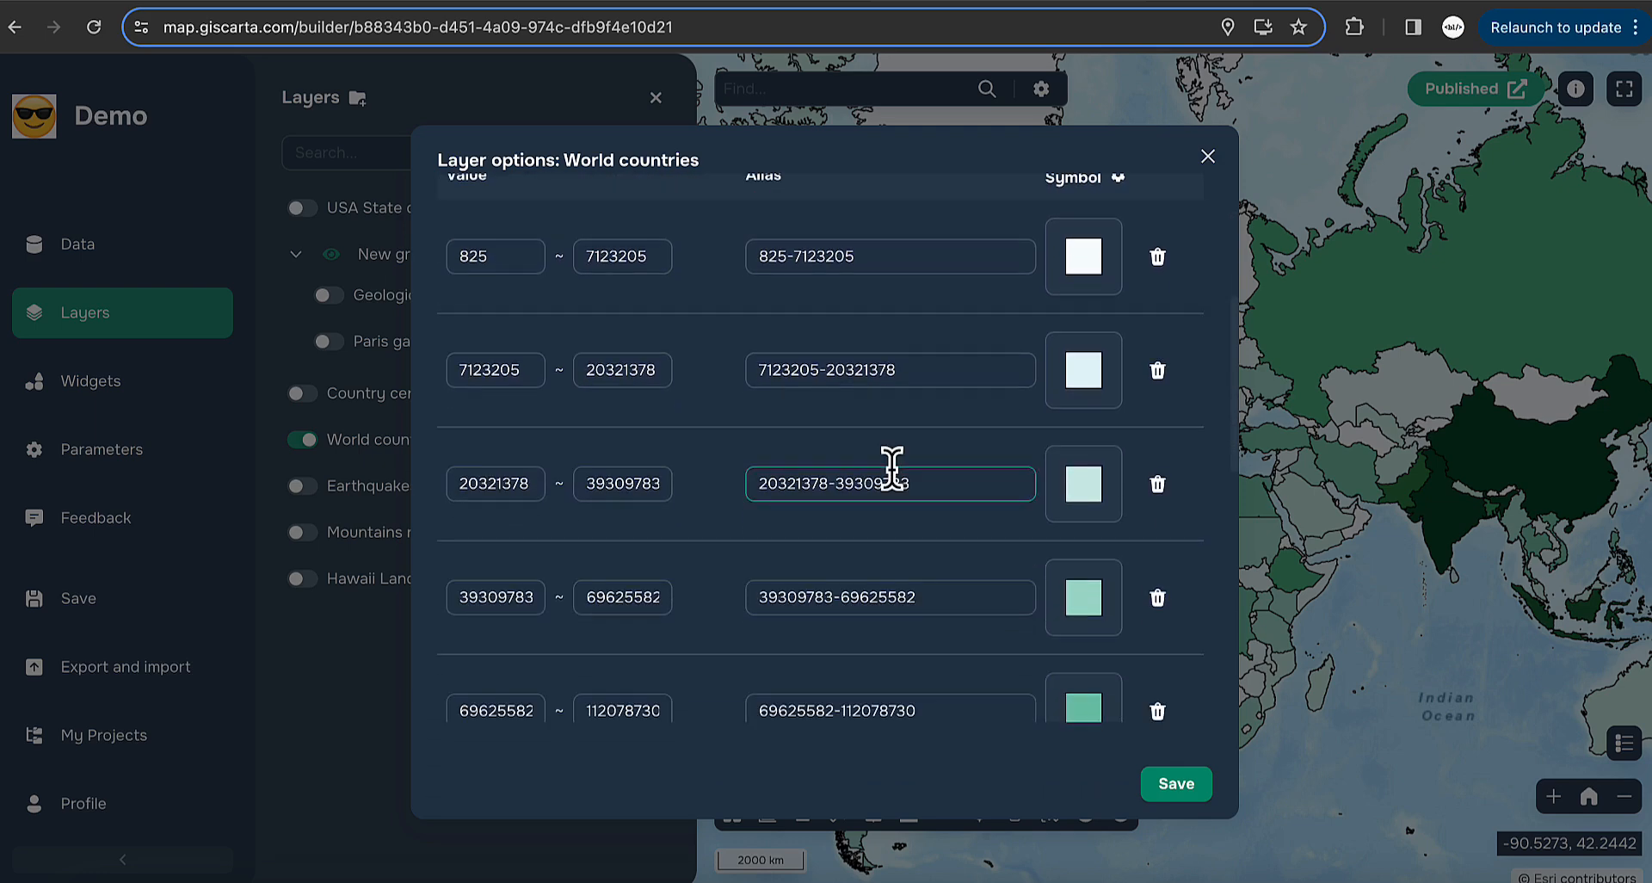
scroll(893, 672, down, 9)
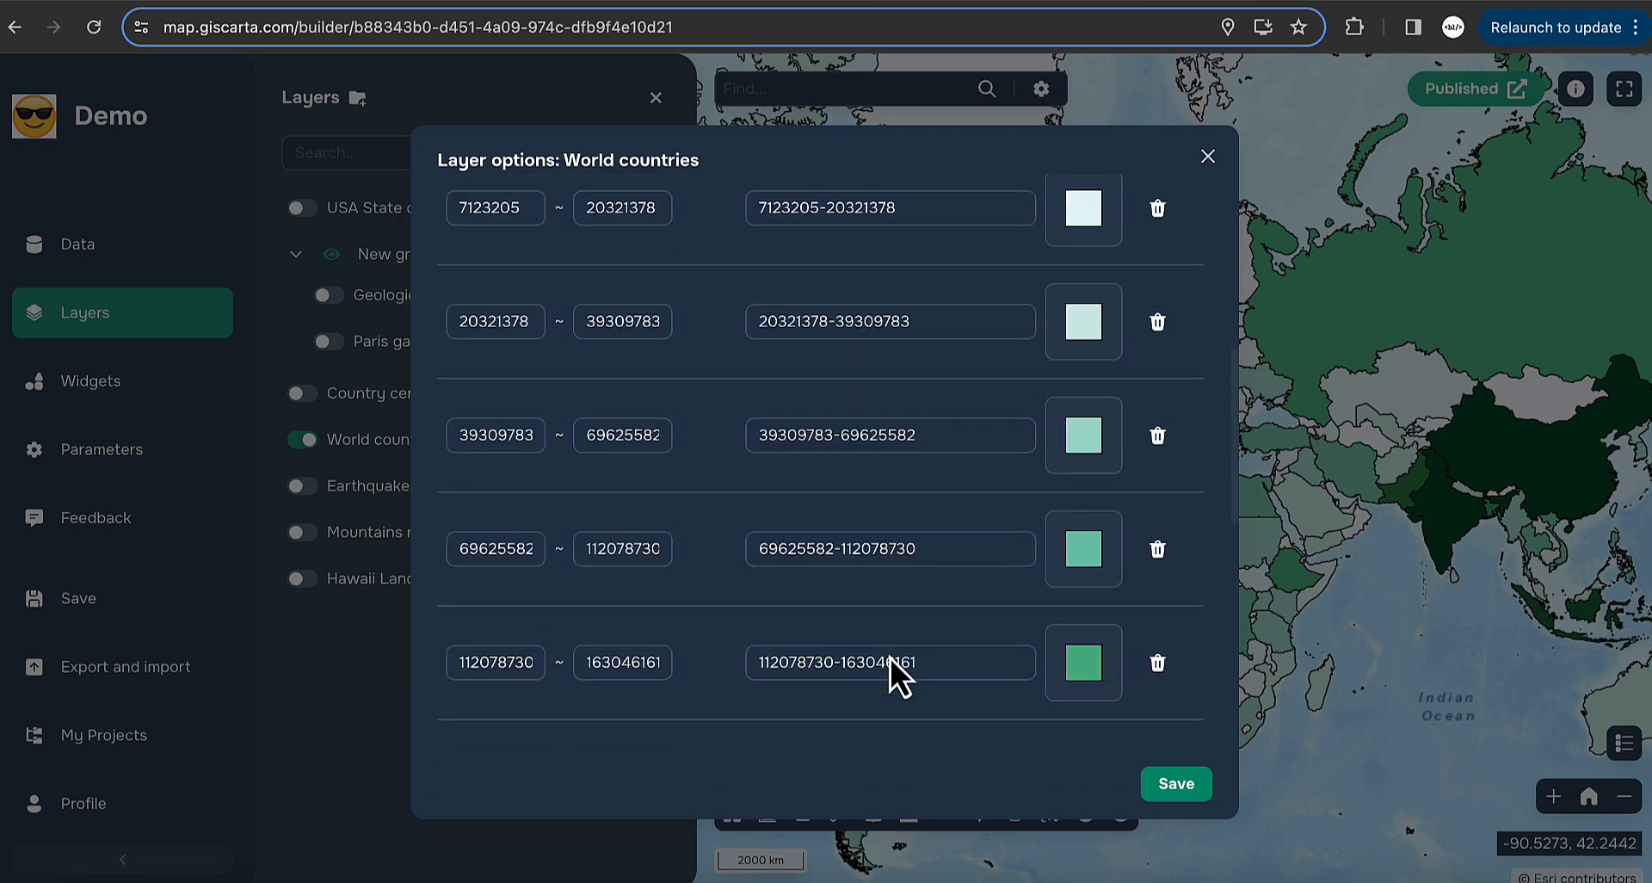
click(1112, 542)
scroll(728, 528, down, 2)
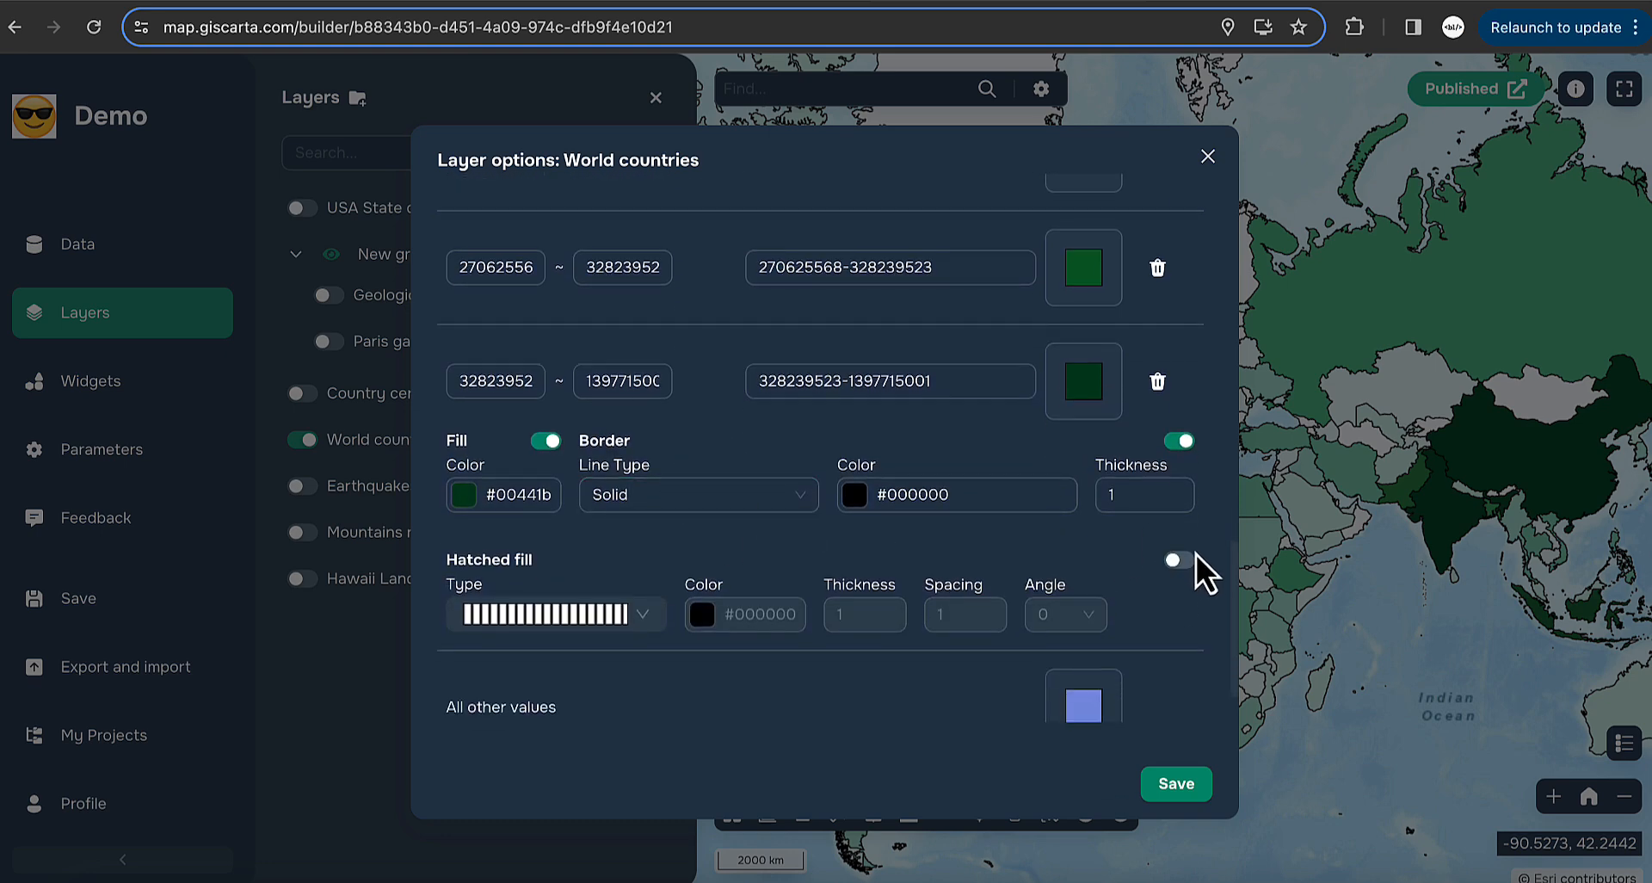
- Give that class a red Pine hatched fill with spacing 3
click(1176, 561)
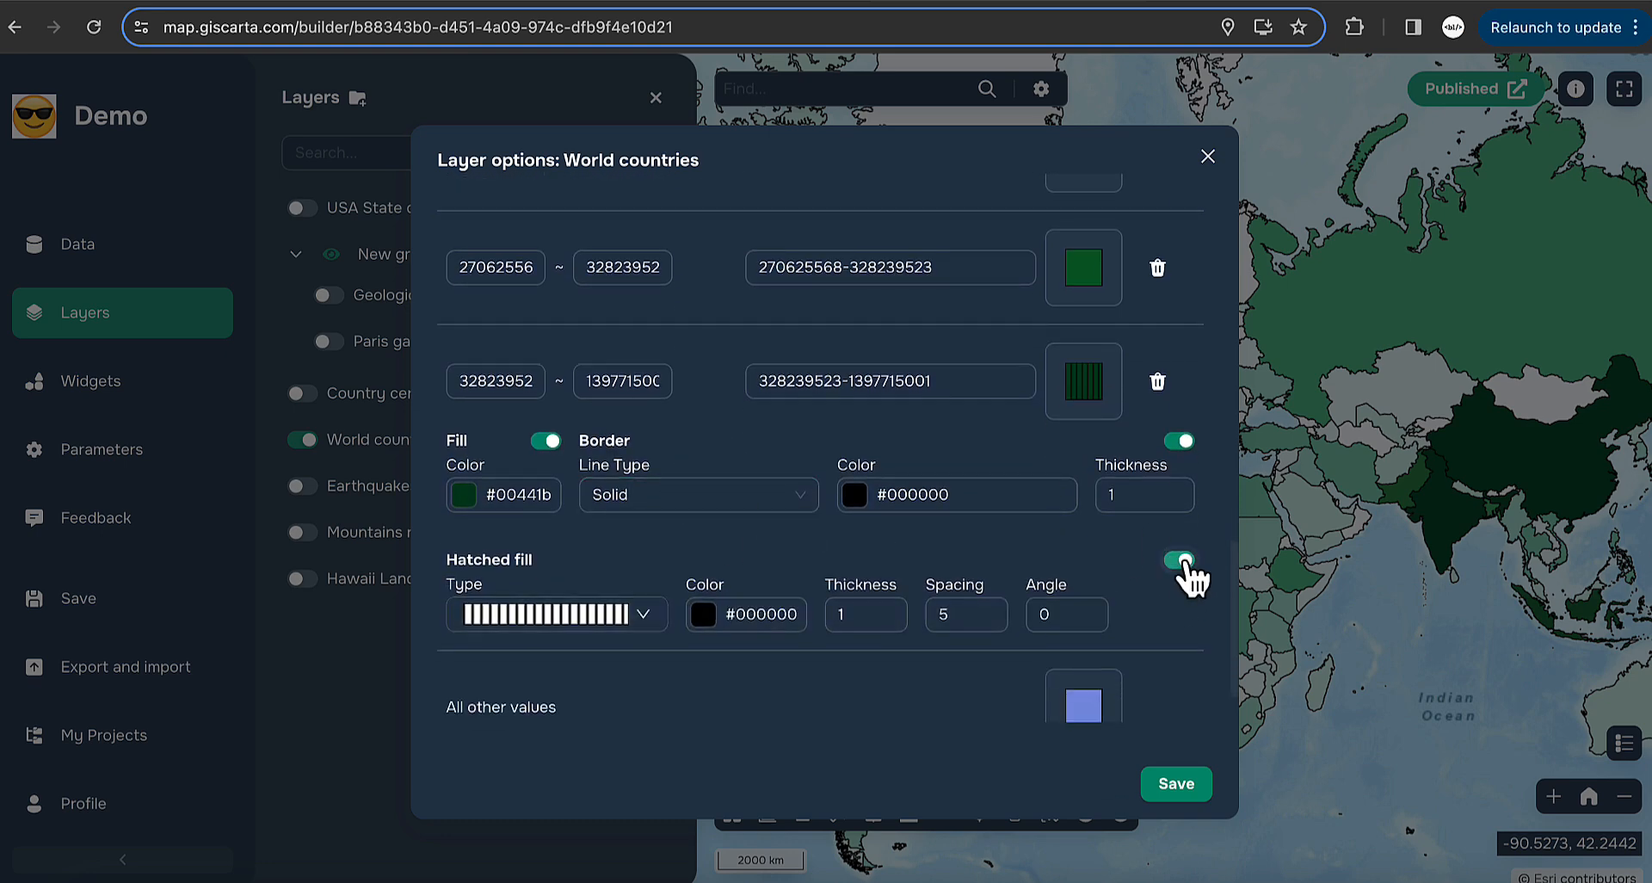
click(637, 615)
scroll(559, 308, down, 4)
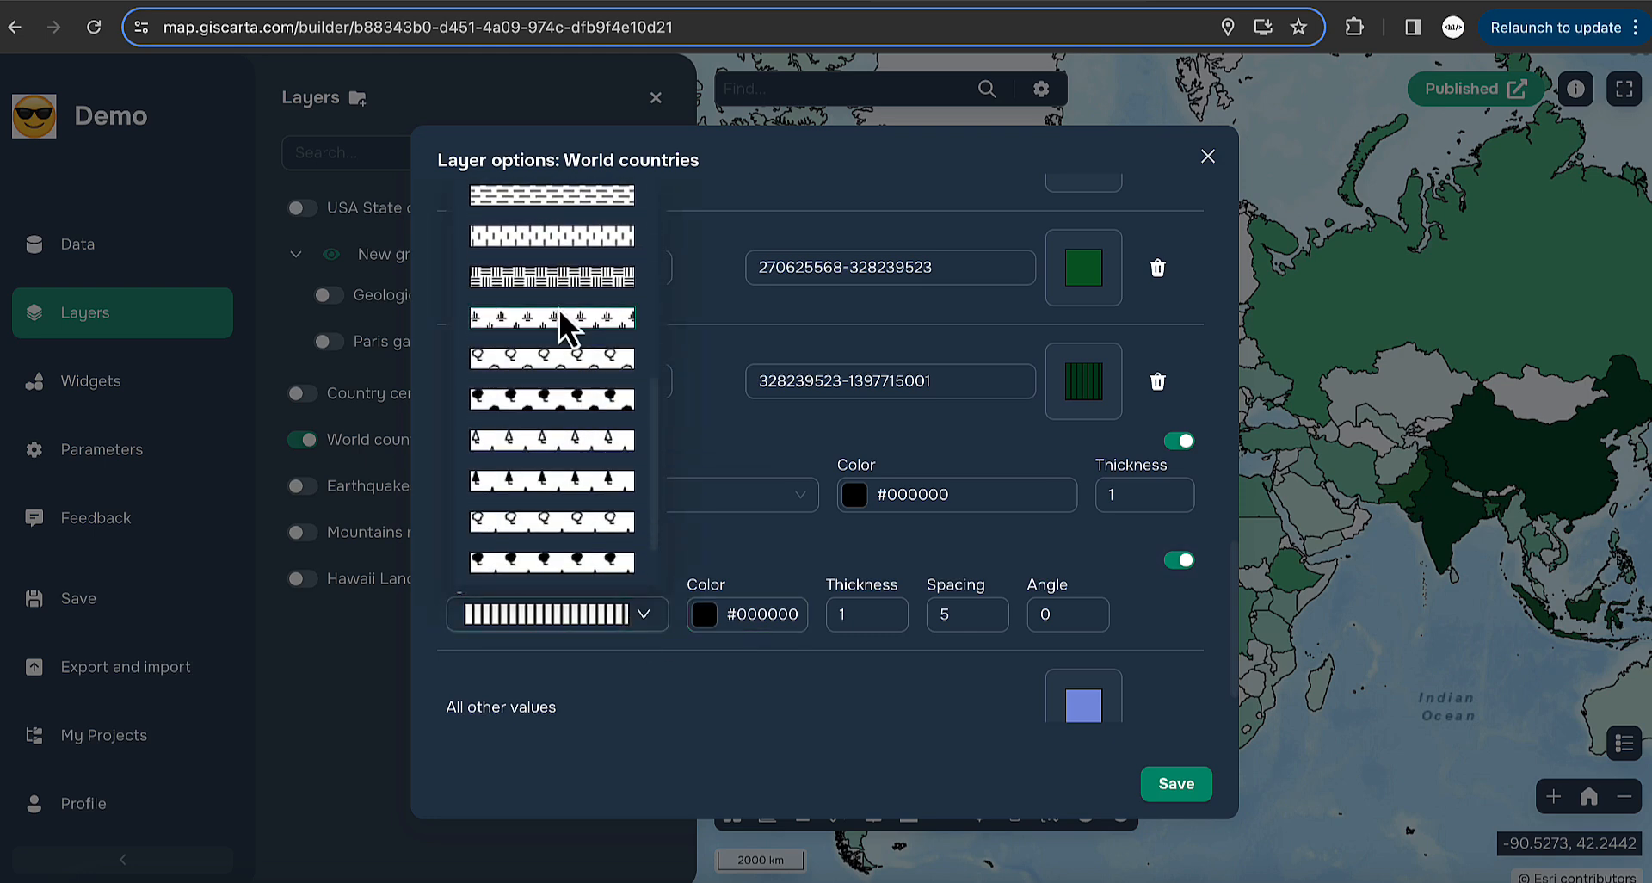
scroll(559, 308, down, 1)
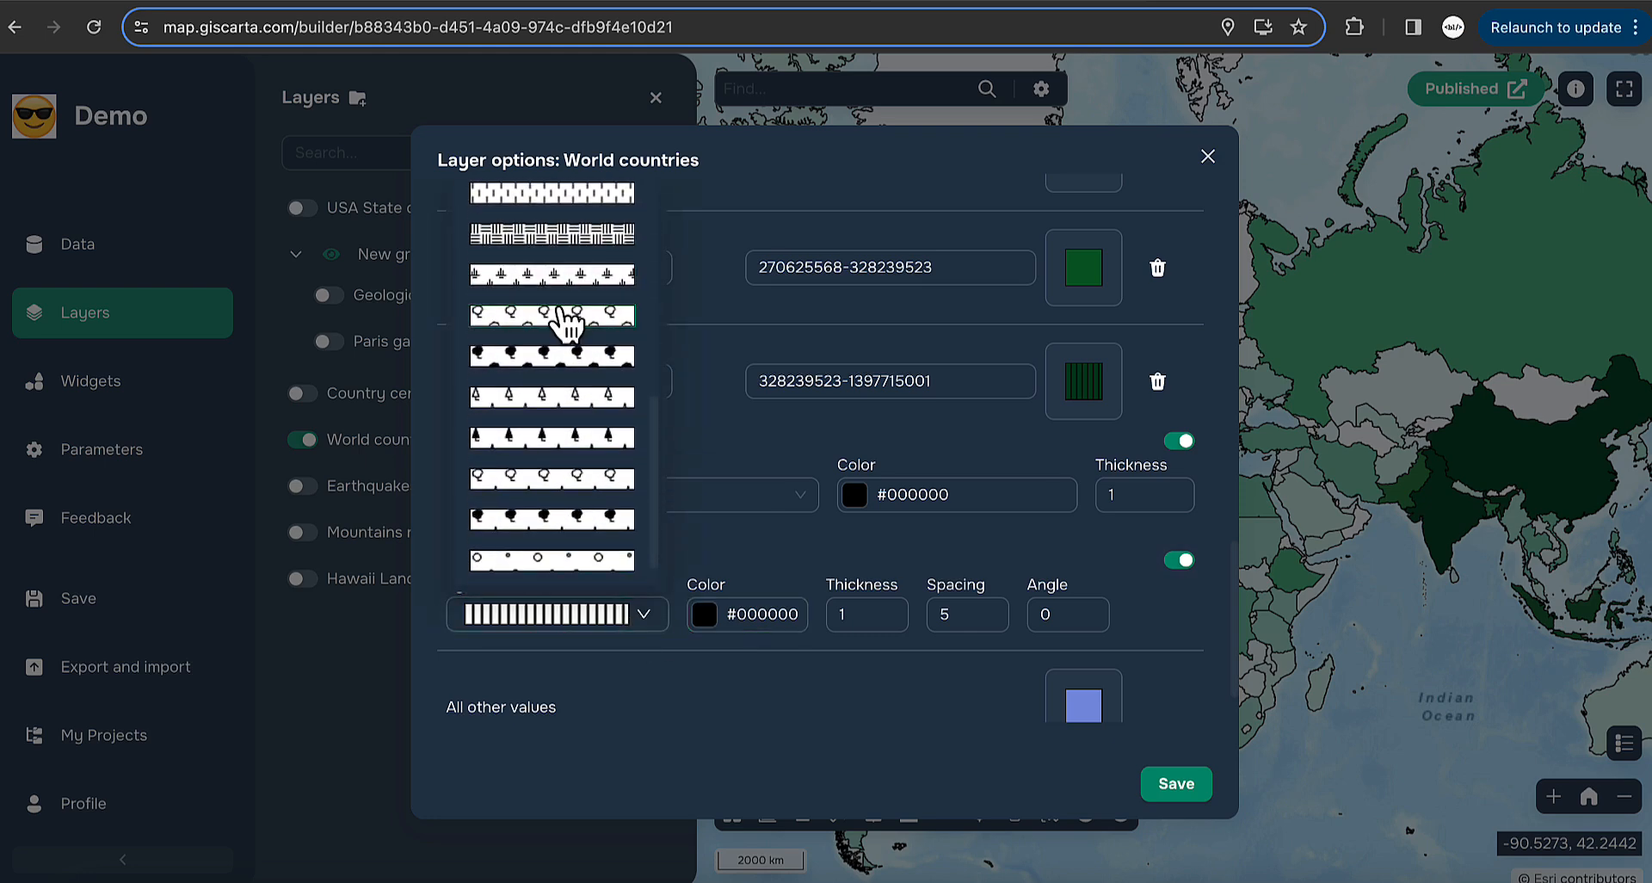
click(544, 442)
click(764, 619)
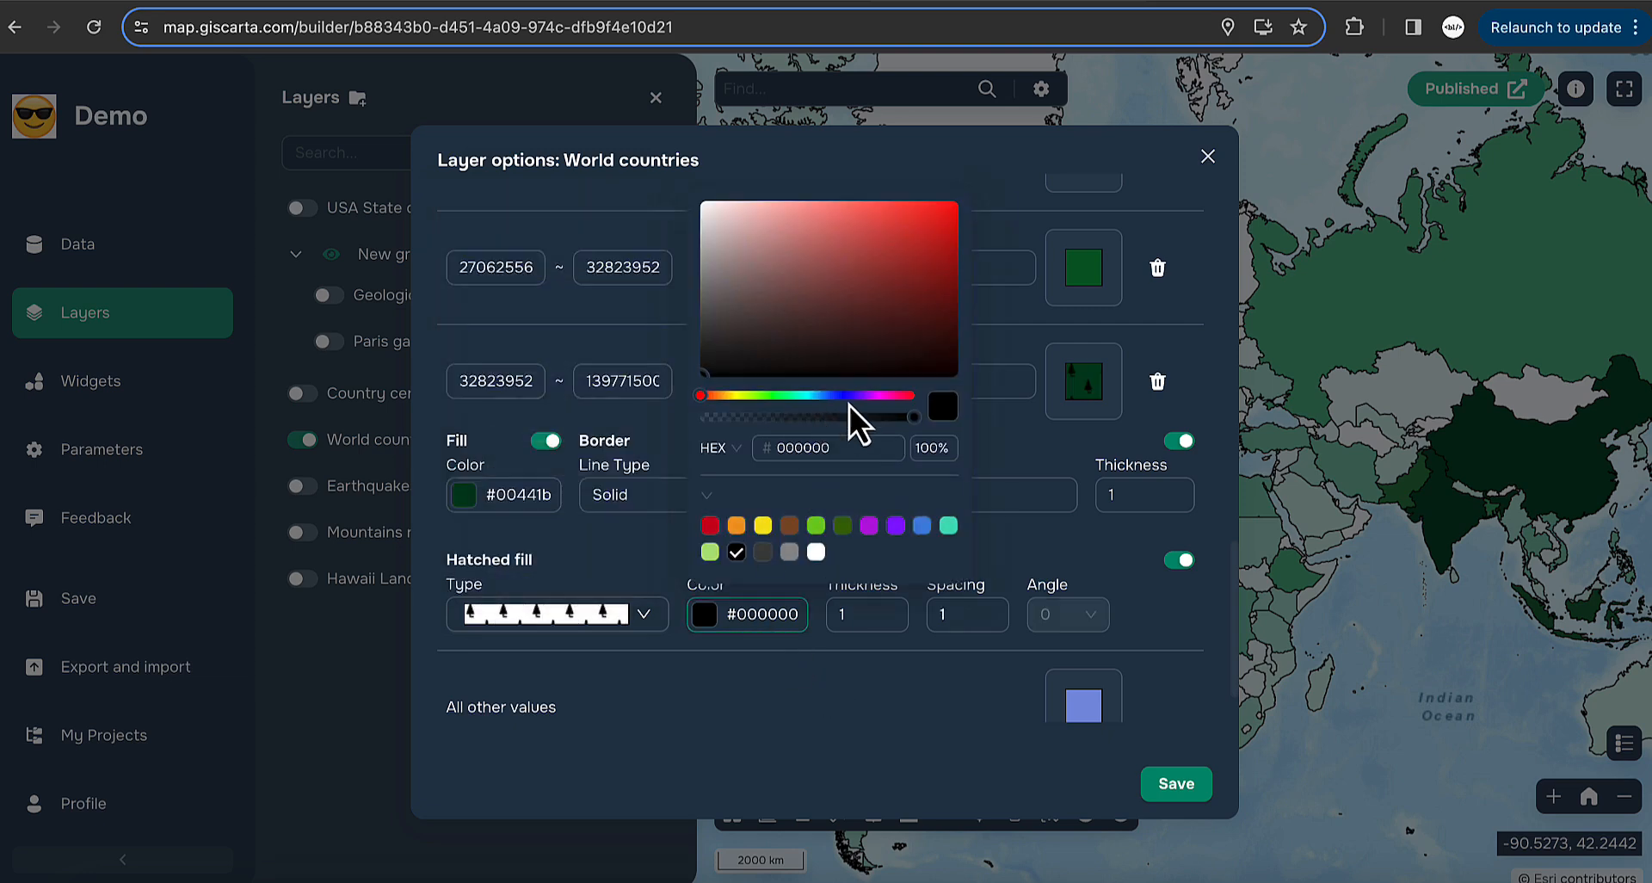
click(932, 234)
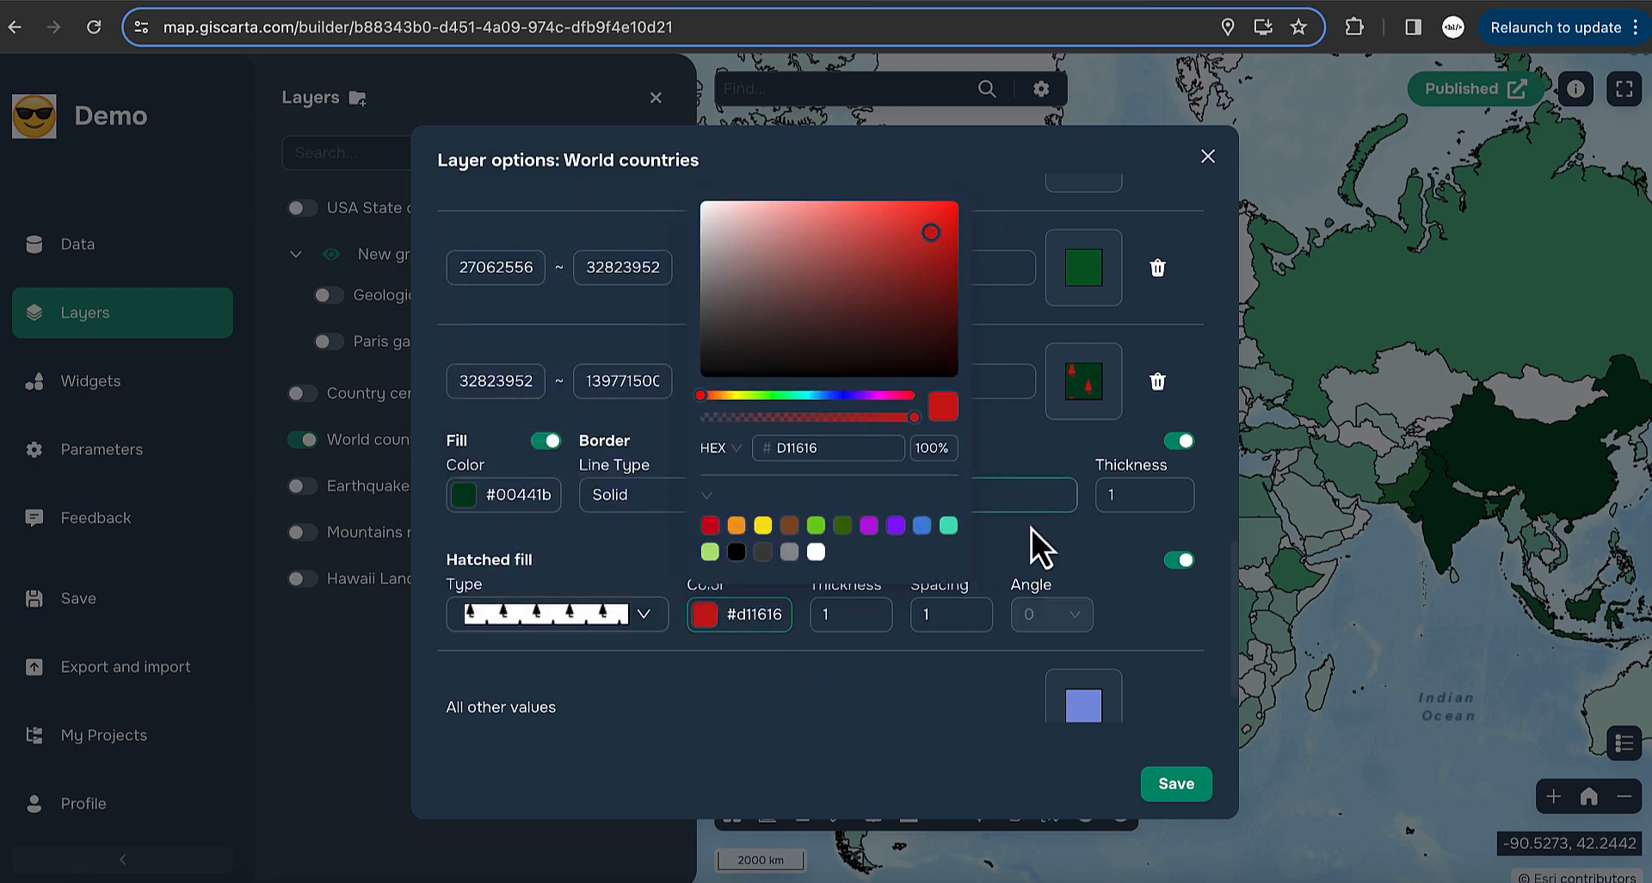
click(1078, 551)
click(980, 606)
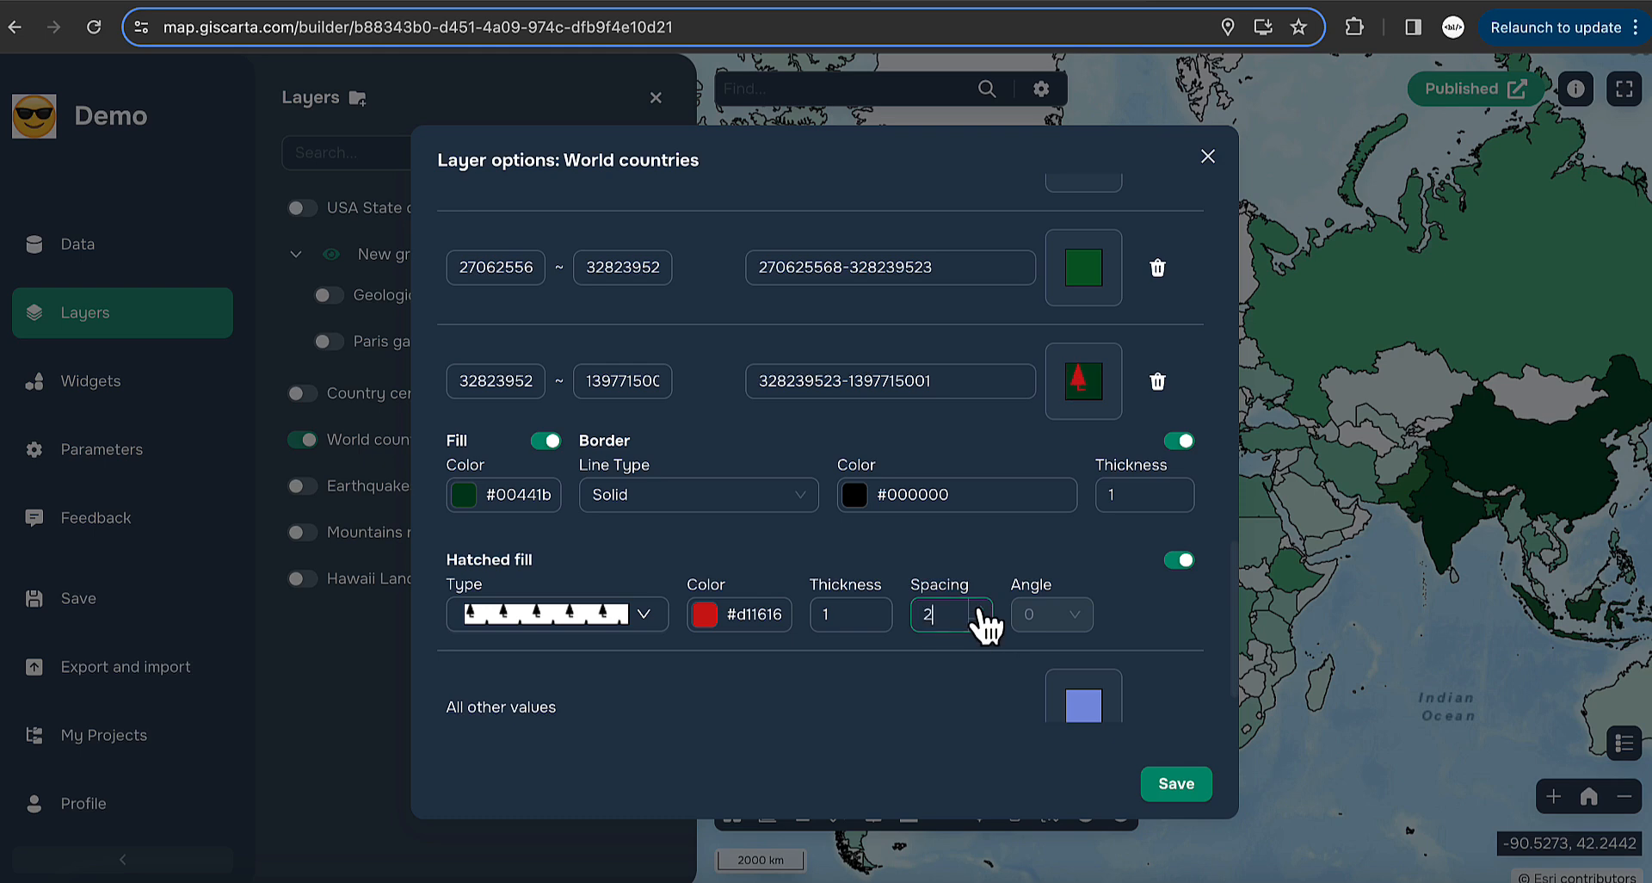
click(980, 606)
- Save the World countries hatch styling, zoom in, and hide the World countries layer
click(1175, 783)
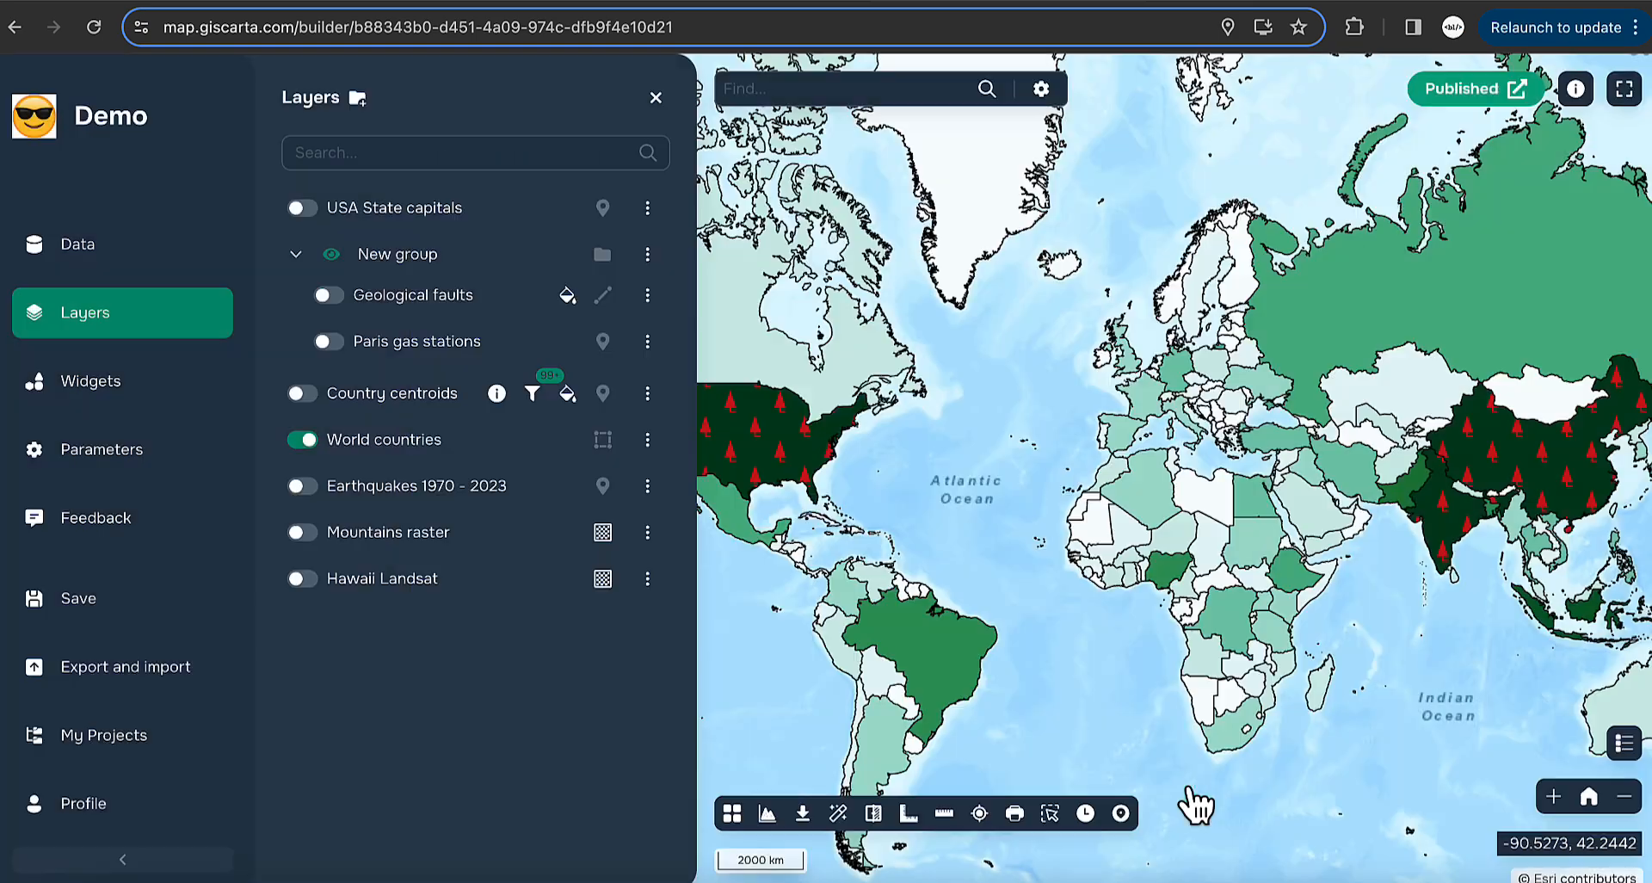
scroll(1179, 527, up, 3)
scroll(1179, 527, up, 2)
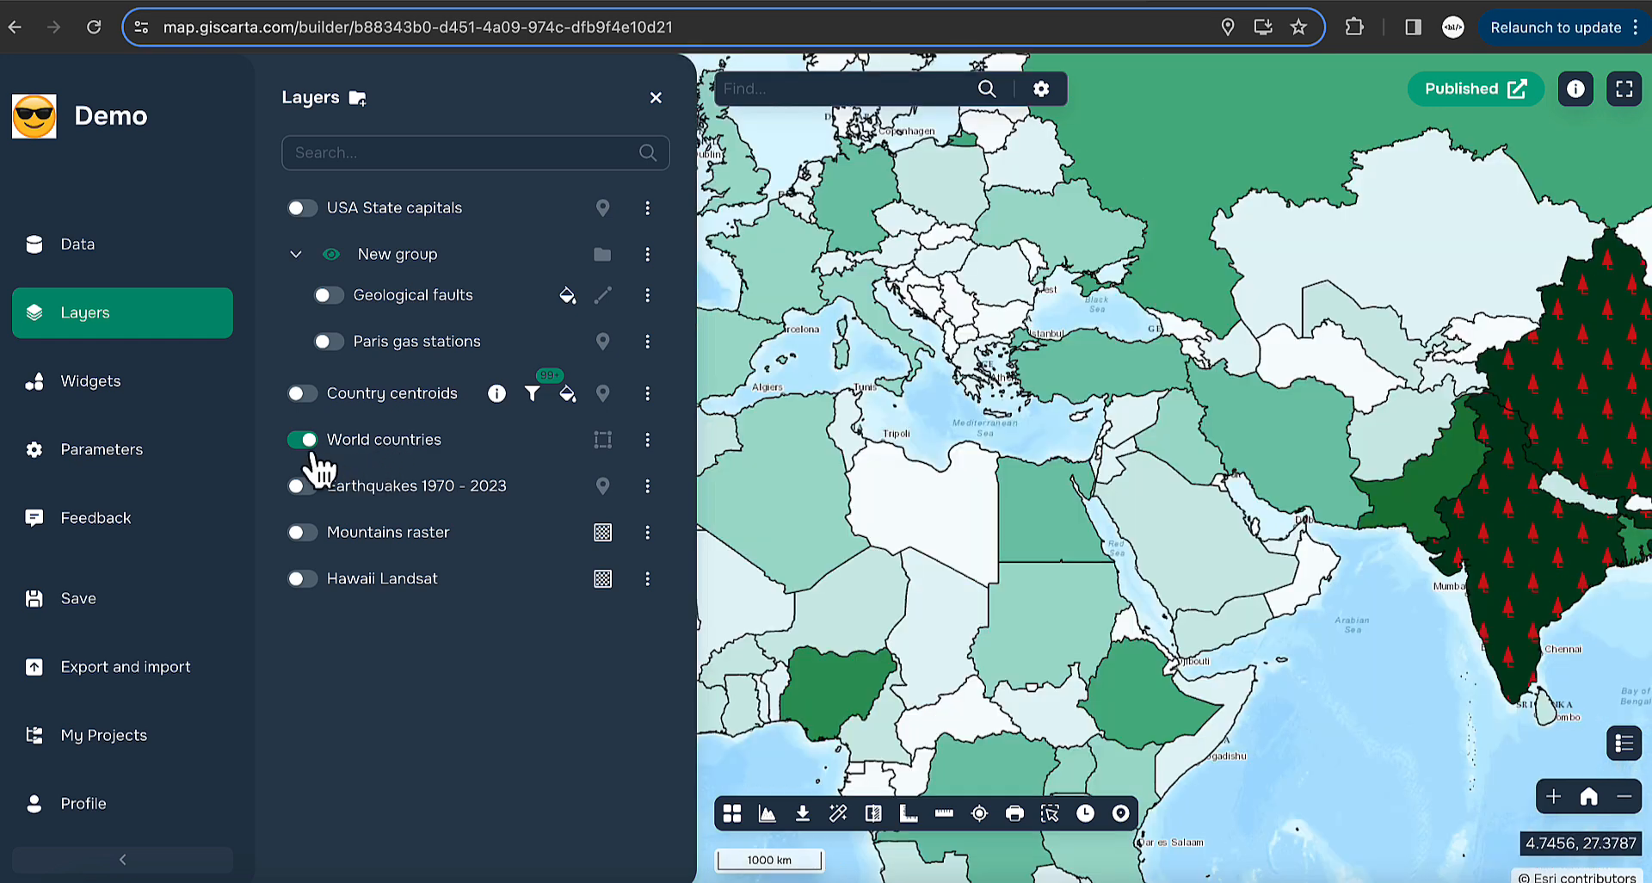
click(301, 440)
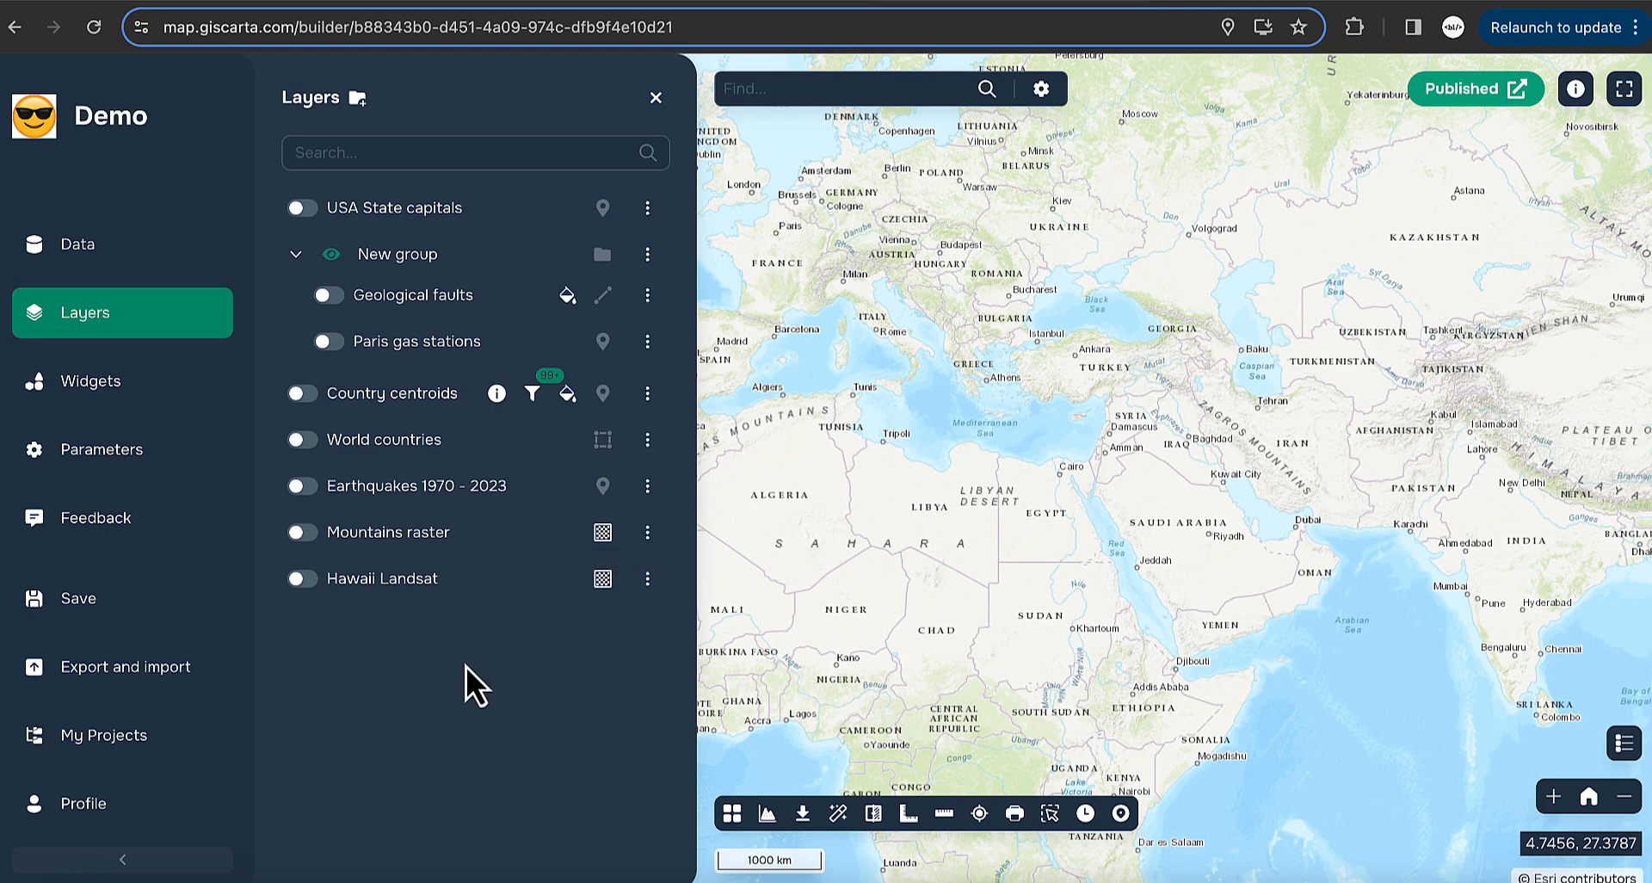
- Show the Mountains raster and centre it over the Caucasus
click(302, 531)
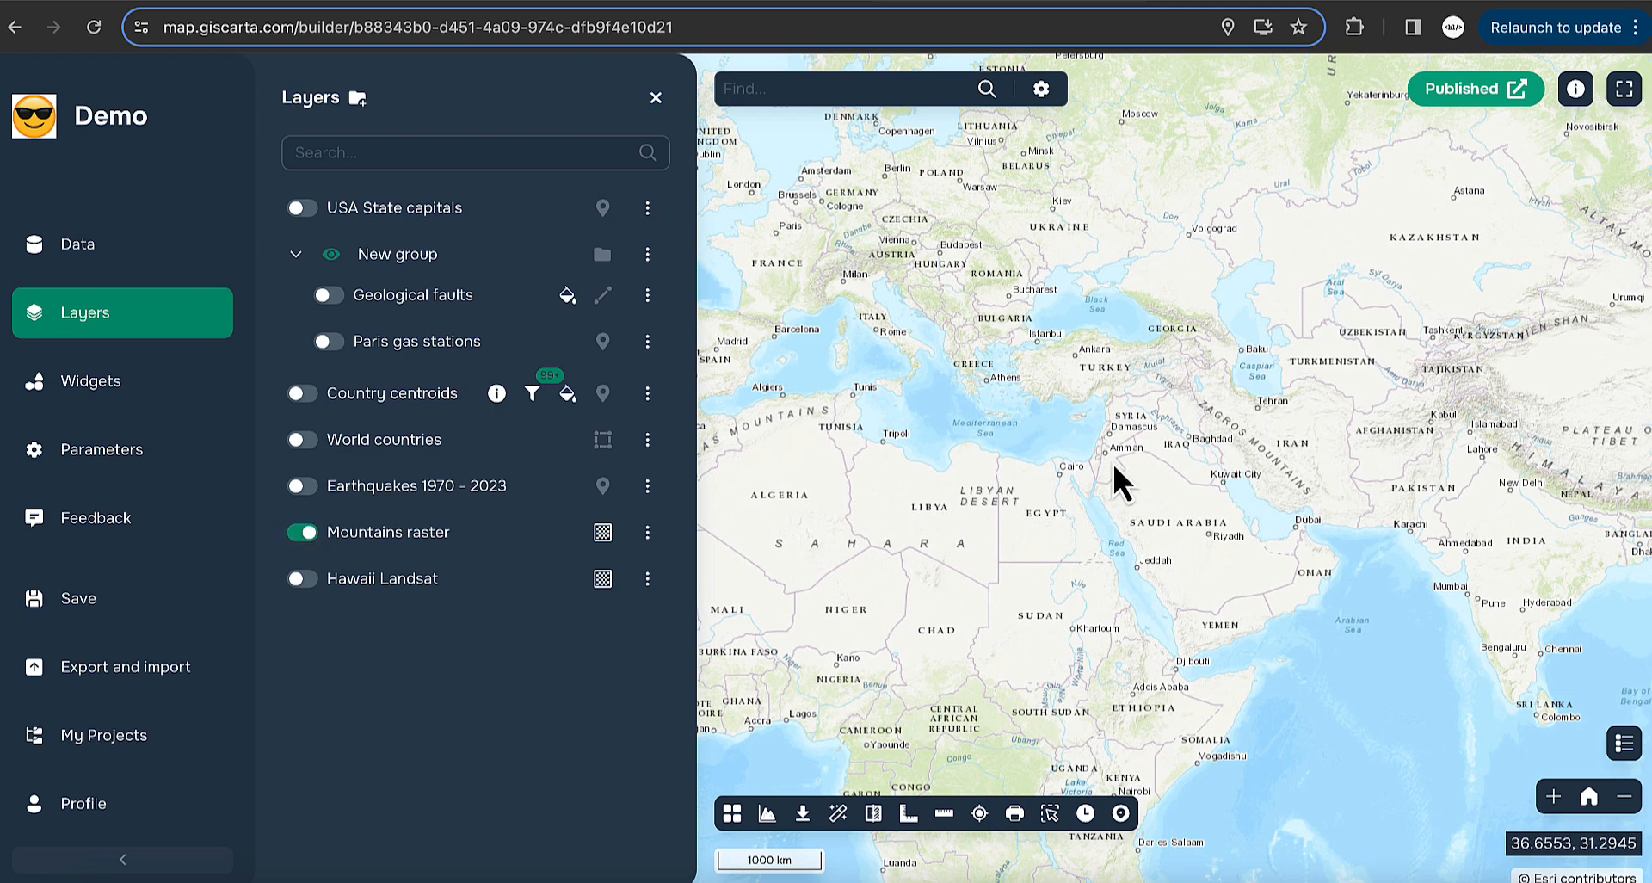
drag(1114, 465, 1273, 615)
drag(1041, 519, 786, 482)
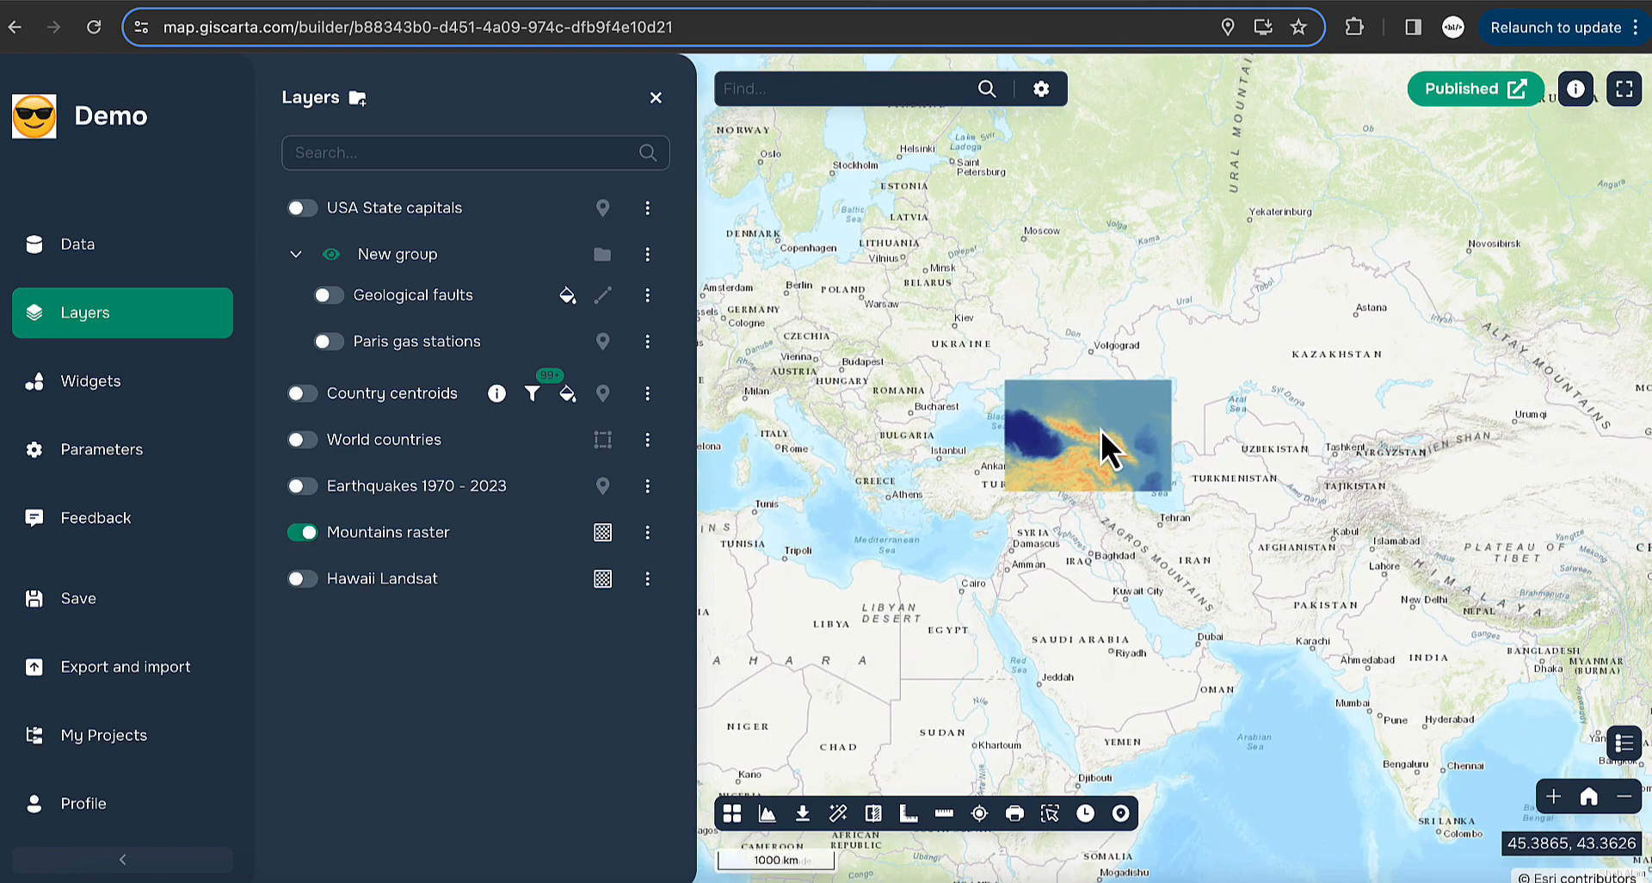
scroll(1101, 430, down, 4)
drag(1004, 546, 1062, 454)
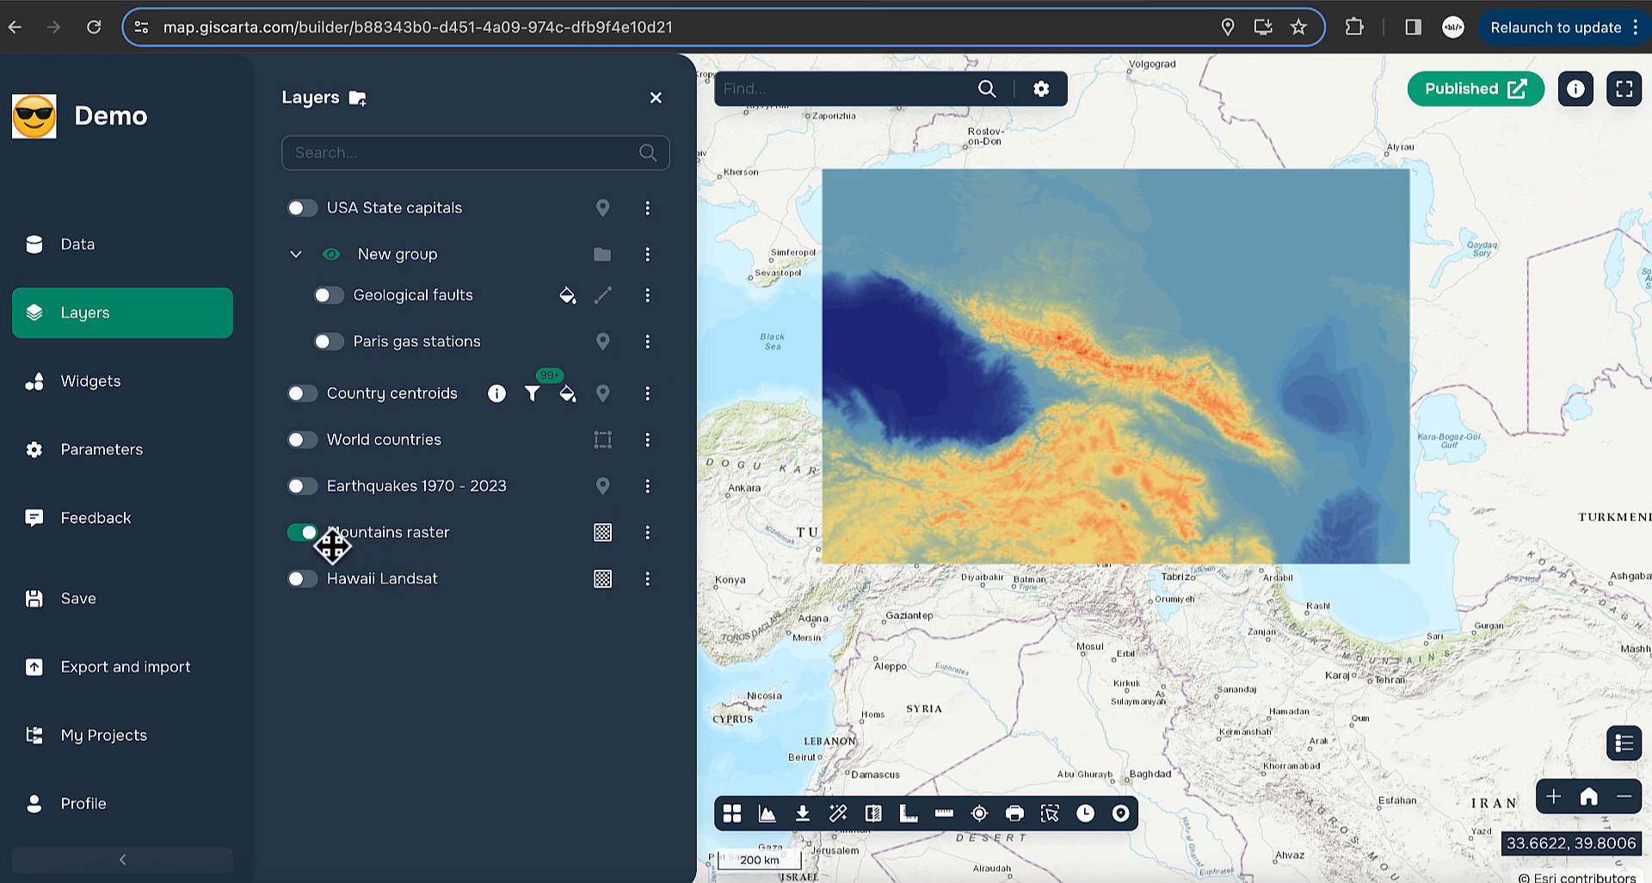
- Bring up the Mountains raster styling and keep Band 1 as the coloured band
click(649, 535)
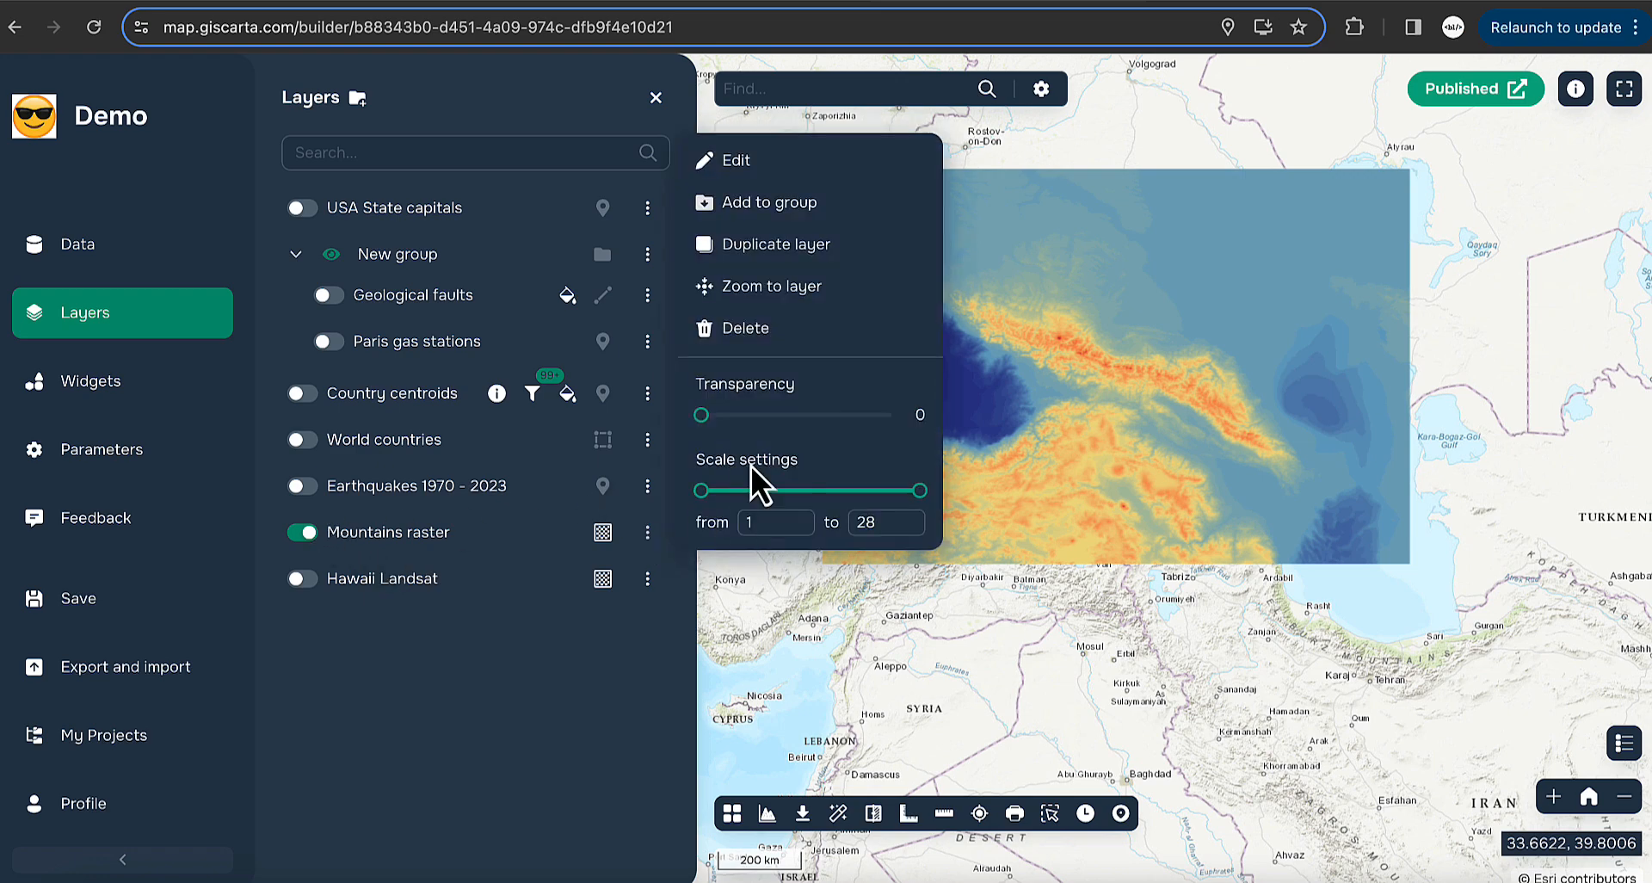
click(745, 162)
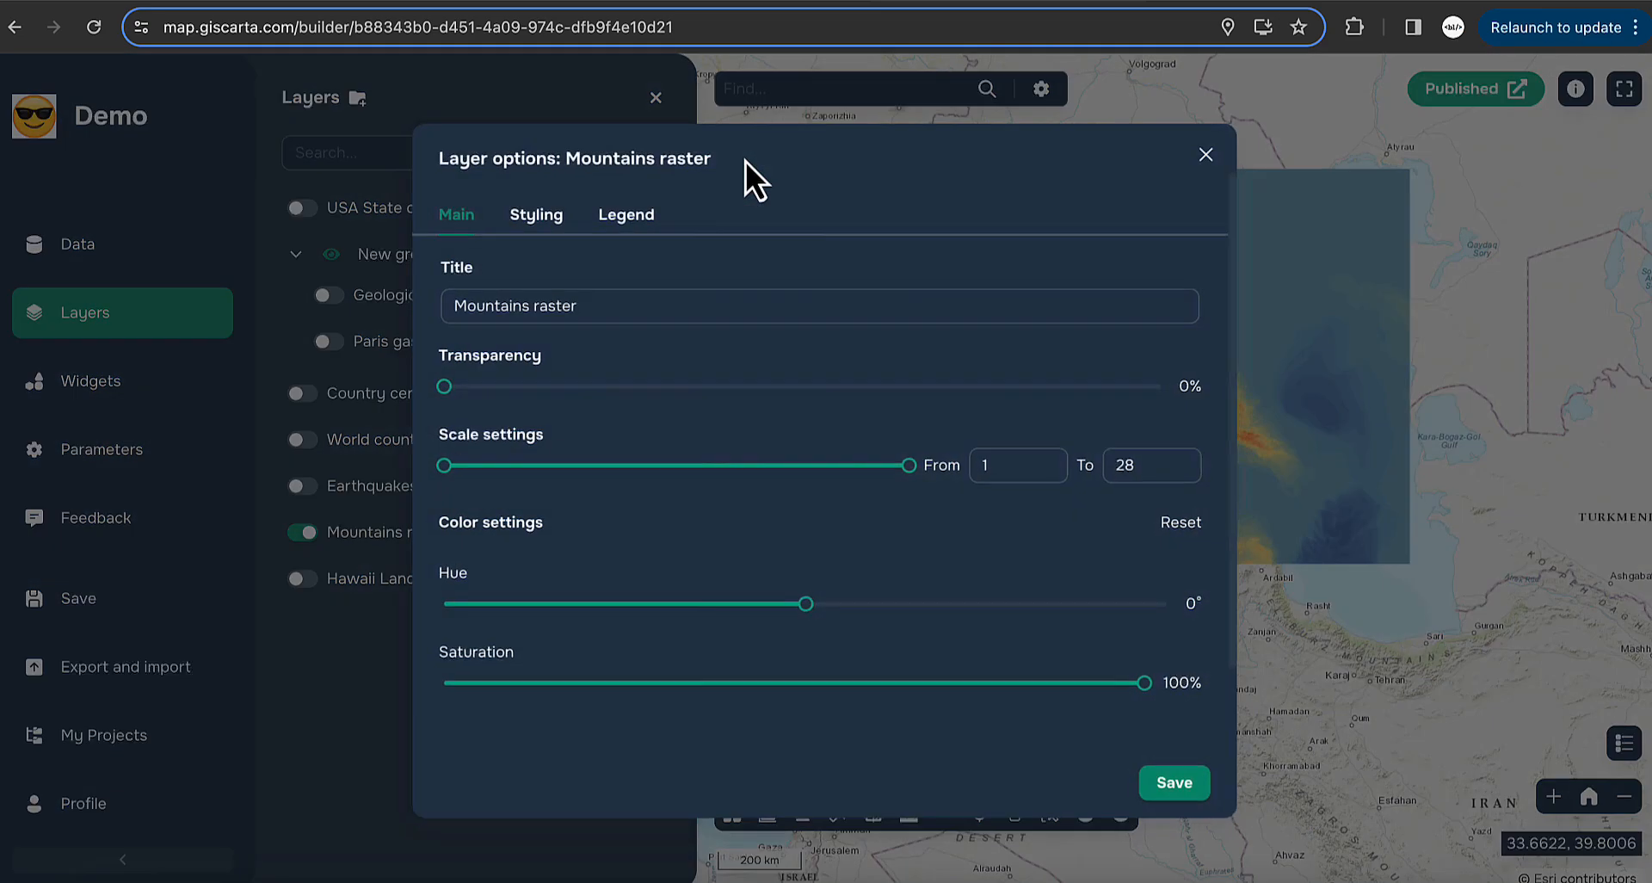
click(652, 226)
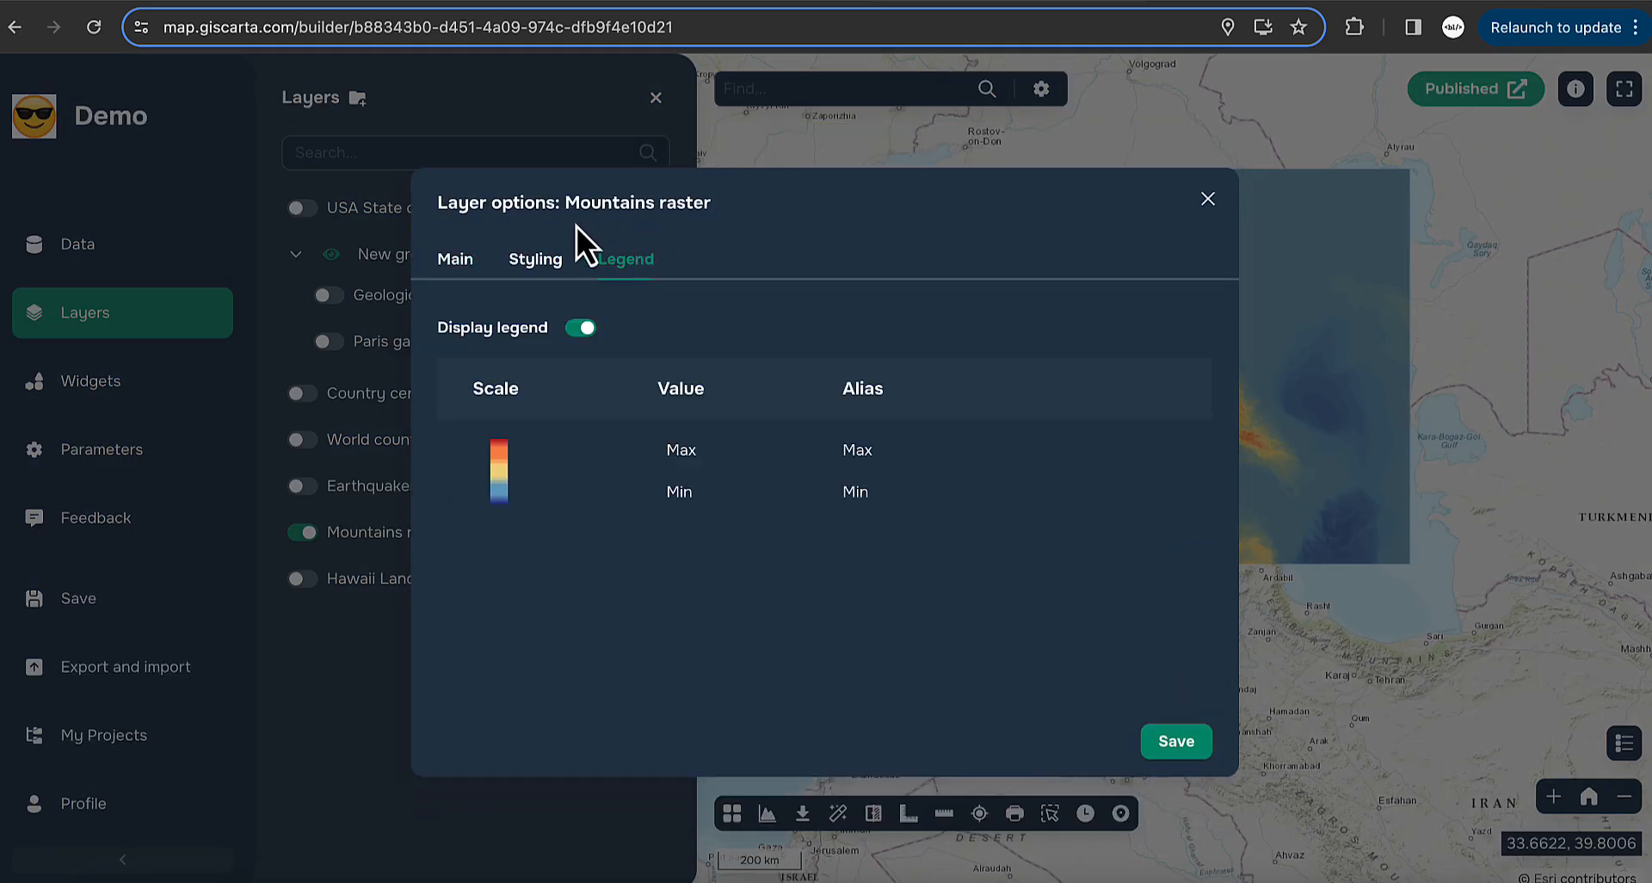
click(537, 262)
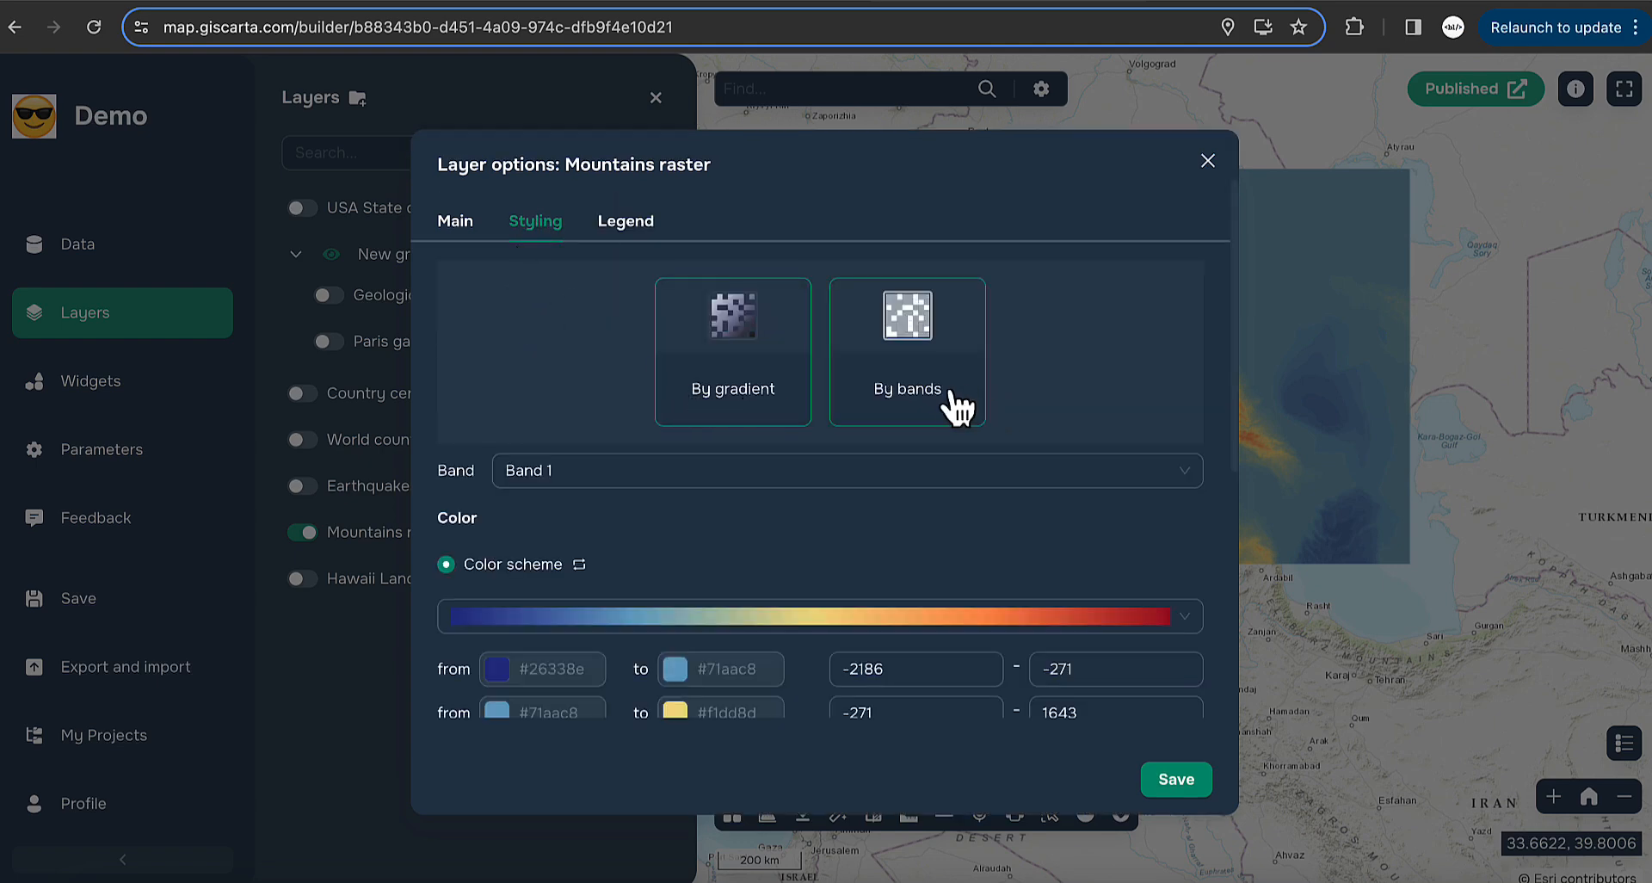
scroll(819, 503, down, 2)
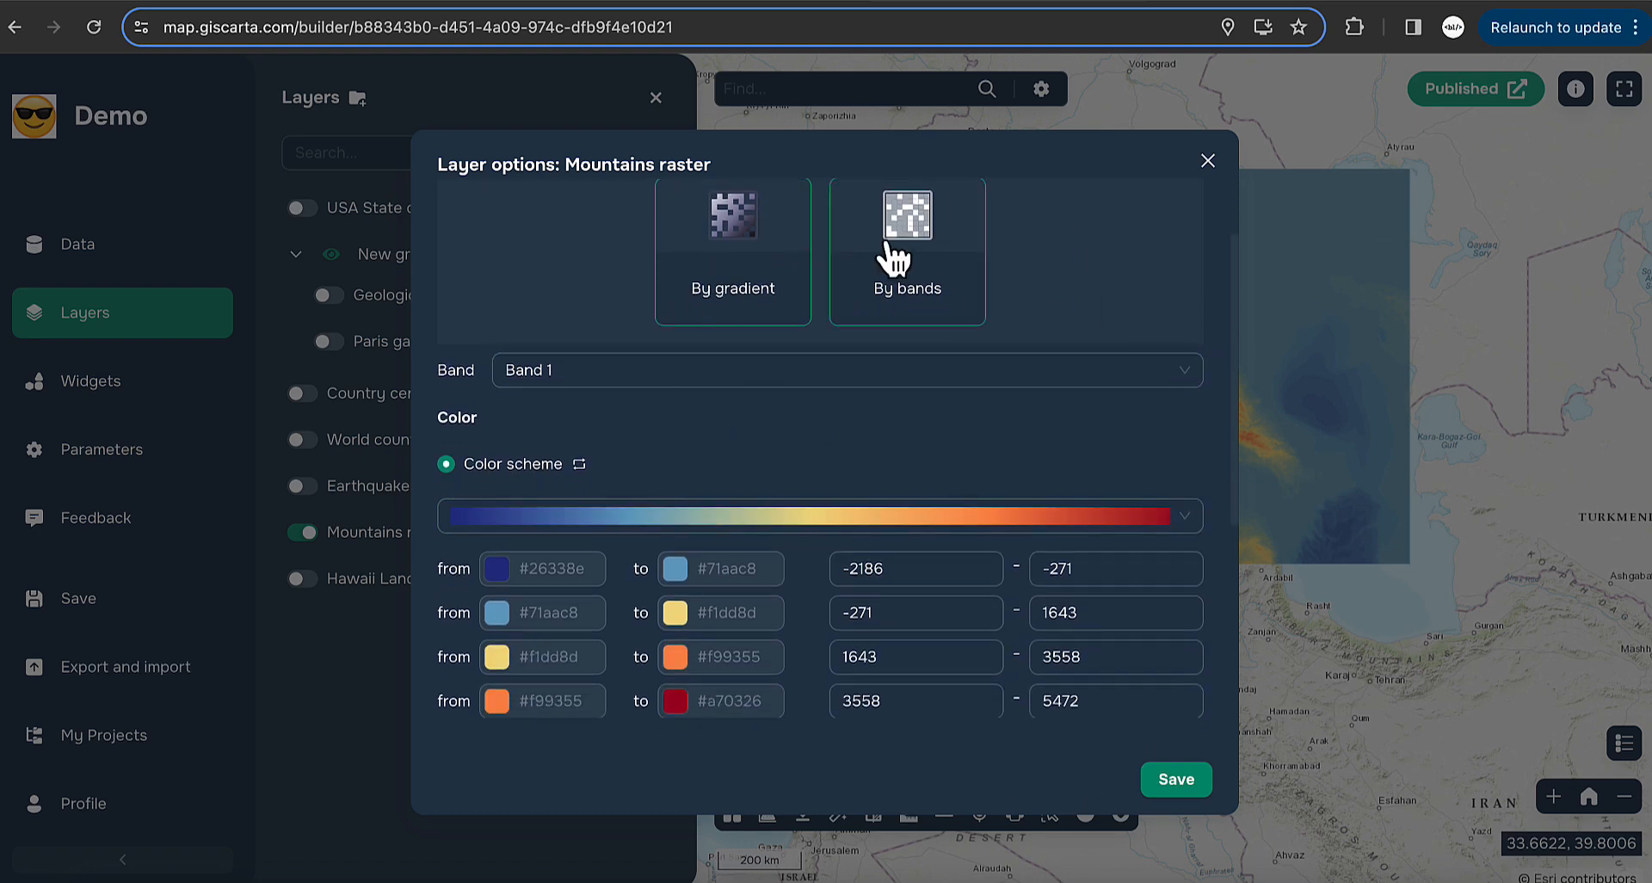
scroll(666, 489, down, 1)
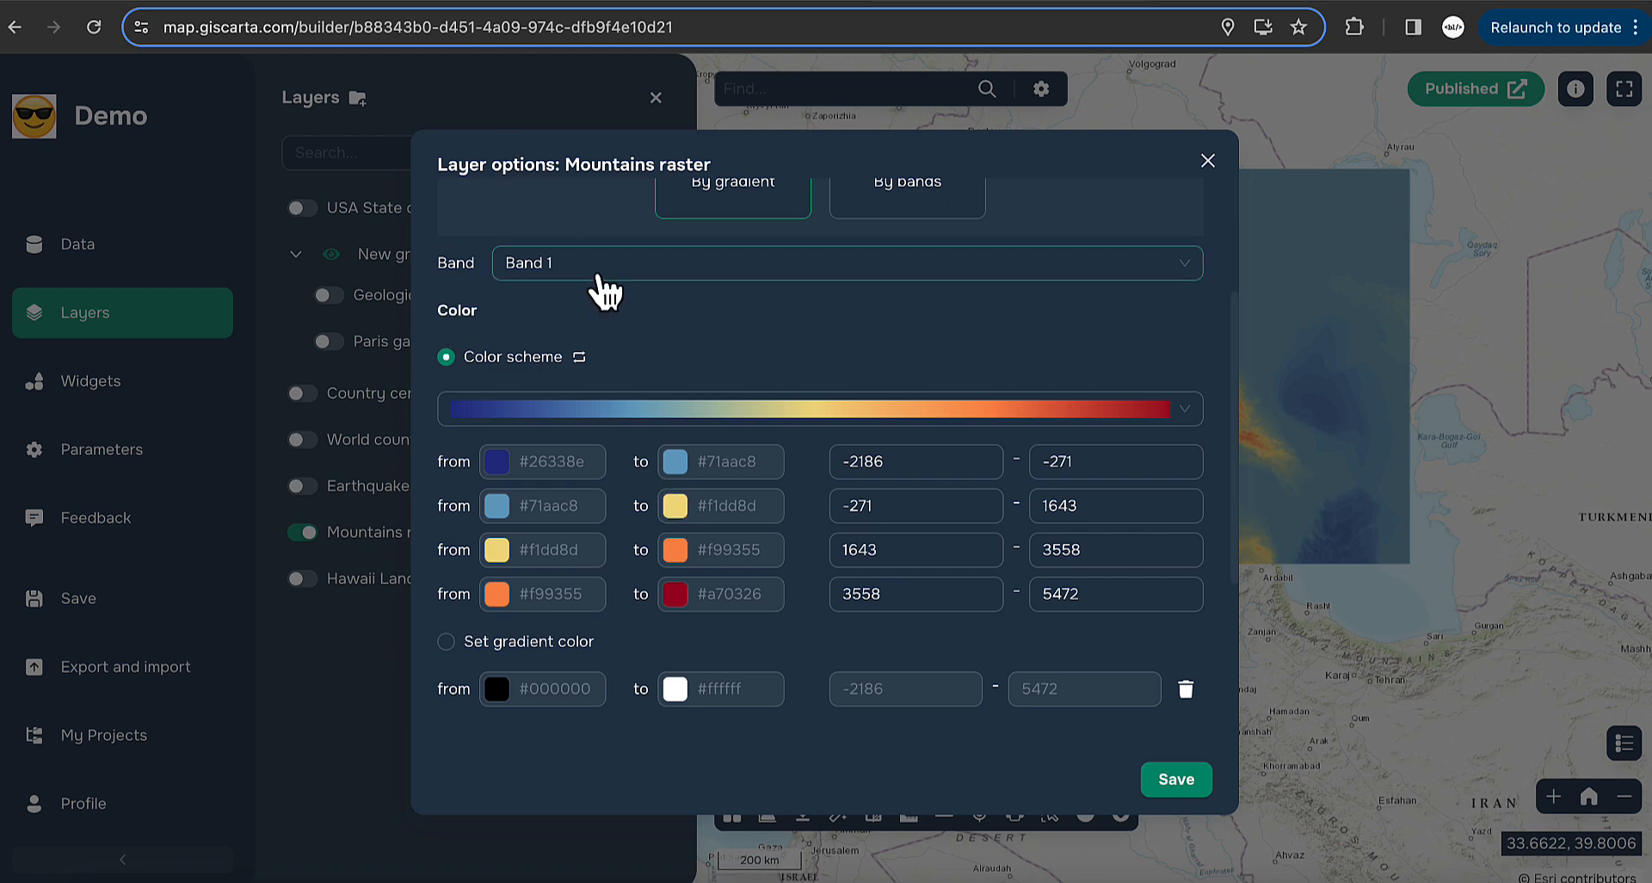
click(603, 272)
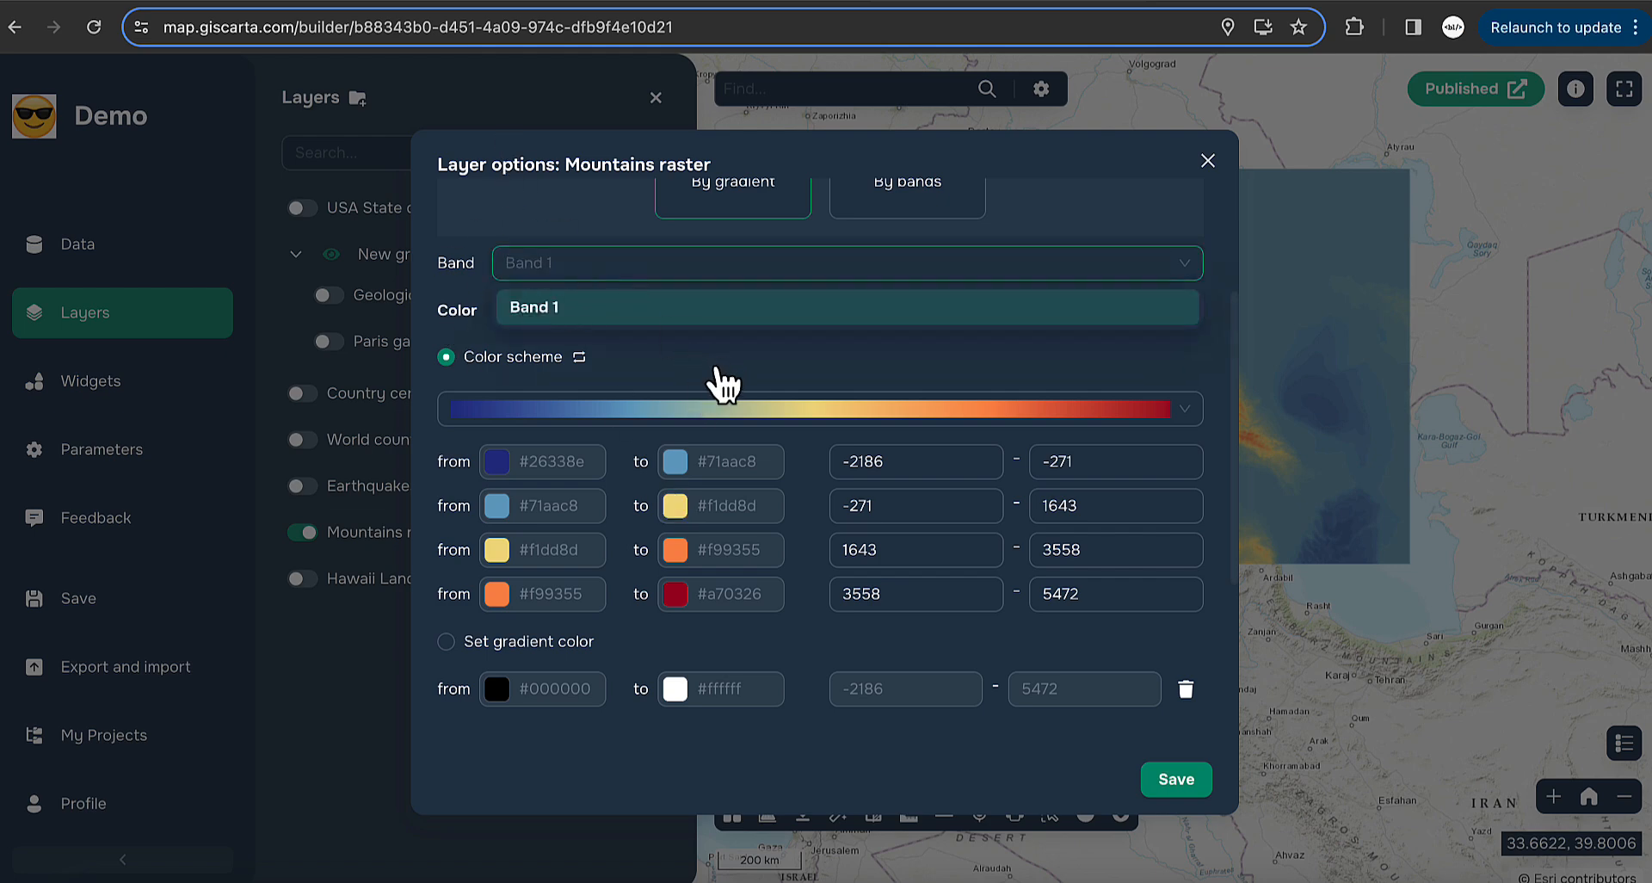
click(704, 398)
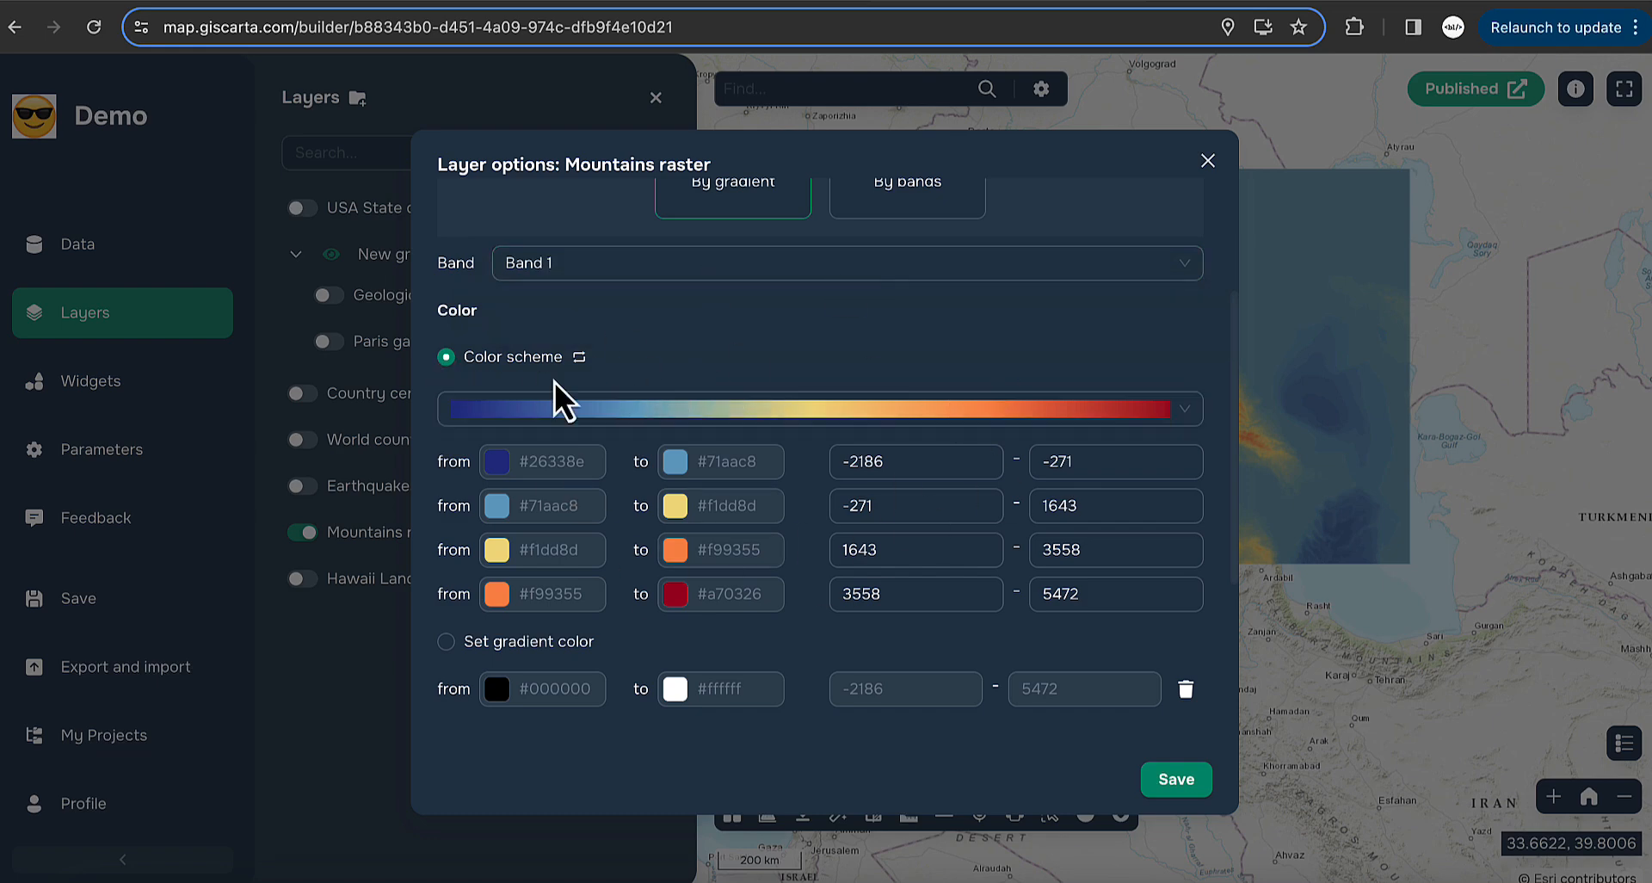
- Apply the red-yellow-green colour ramp across four ranges from -2186 to 5472
click(721, 419)
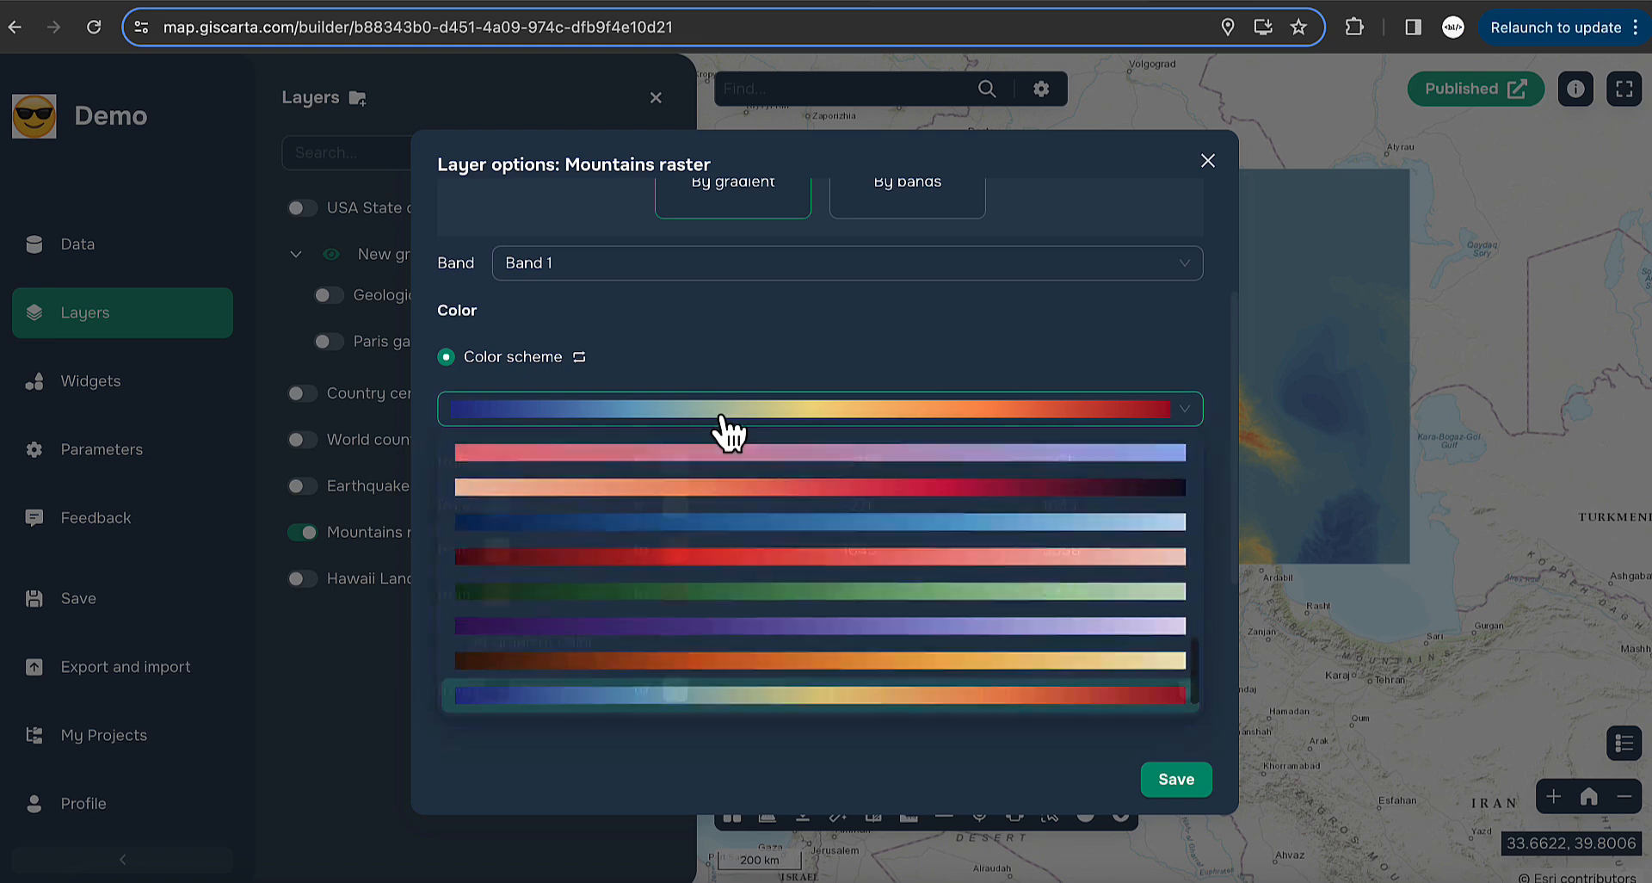
scroll(739, 579, up, 10)
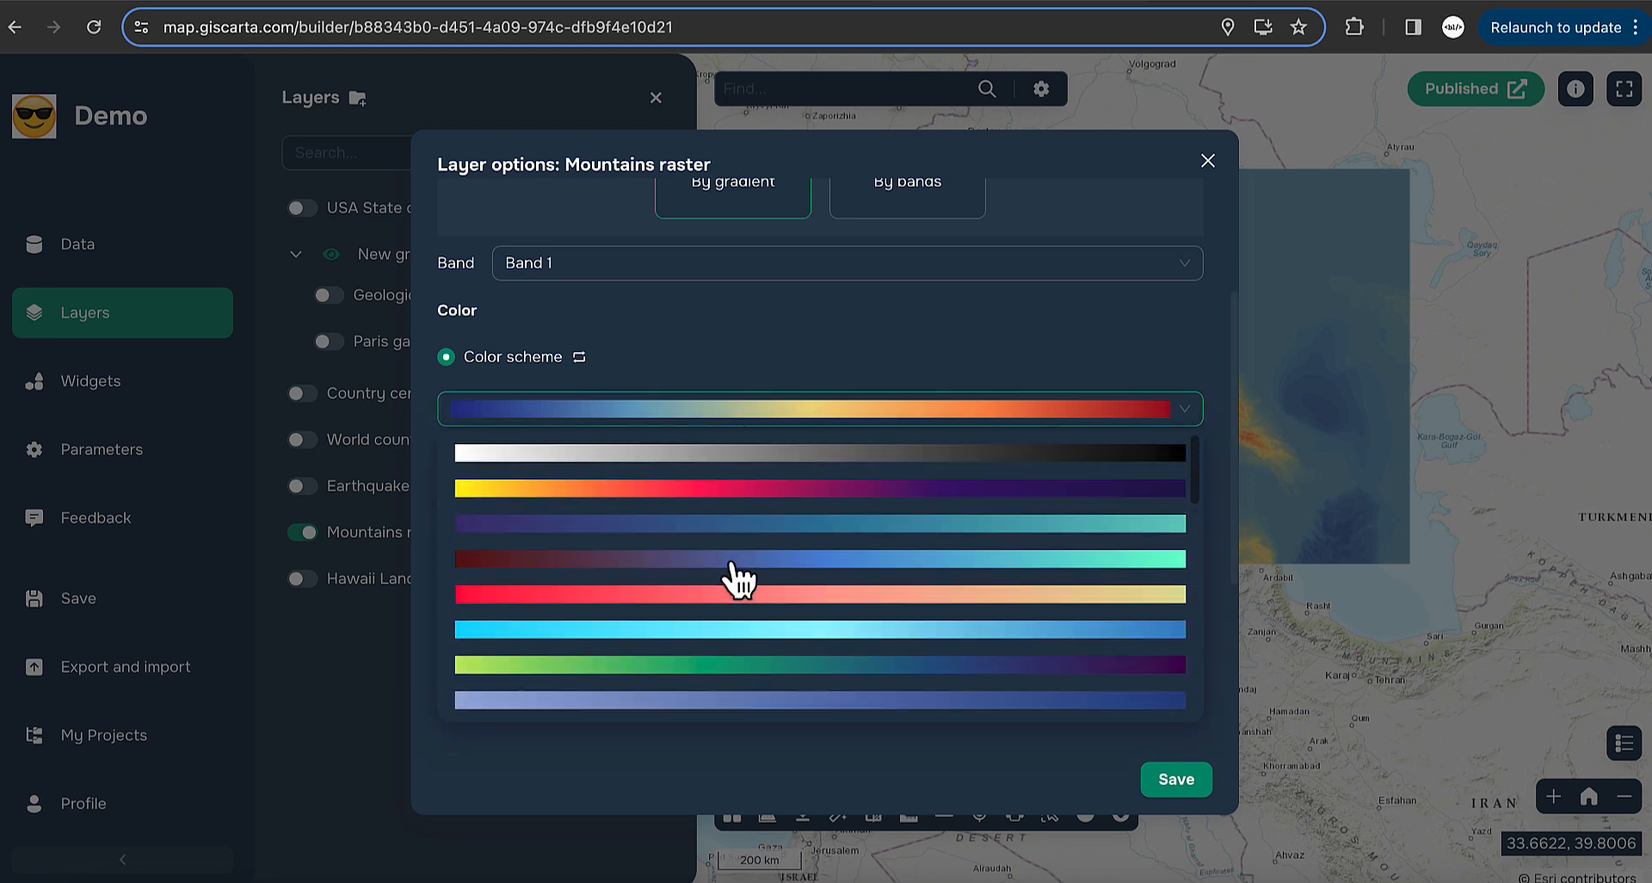
scroll(739, 578, down, 3)
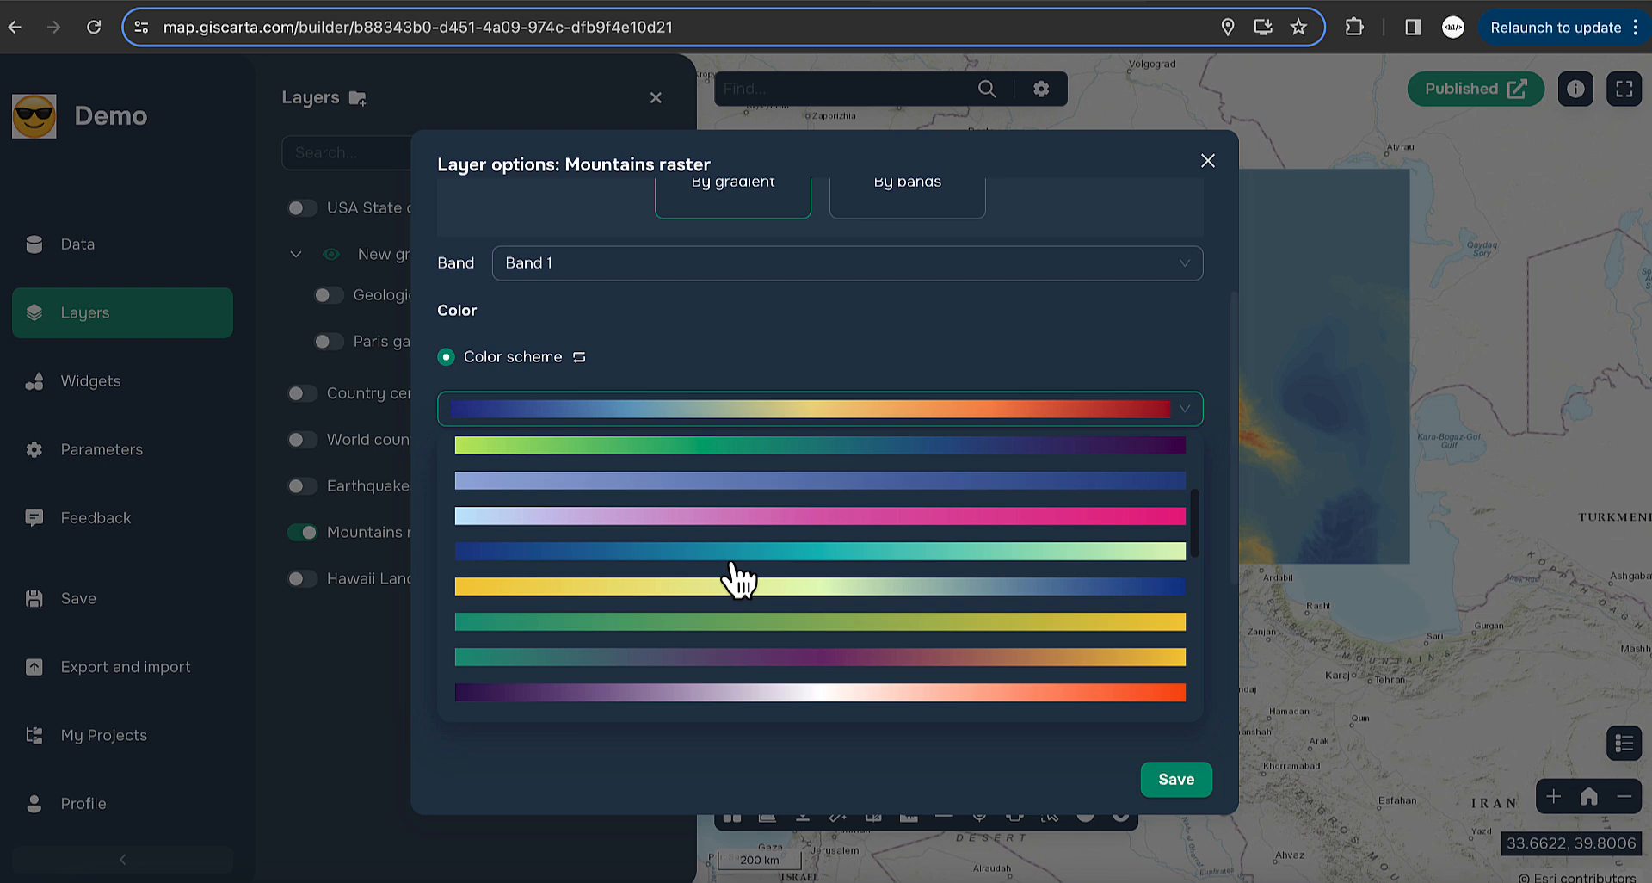
click(741, 582)
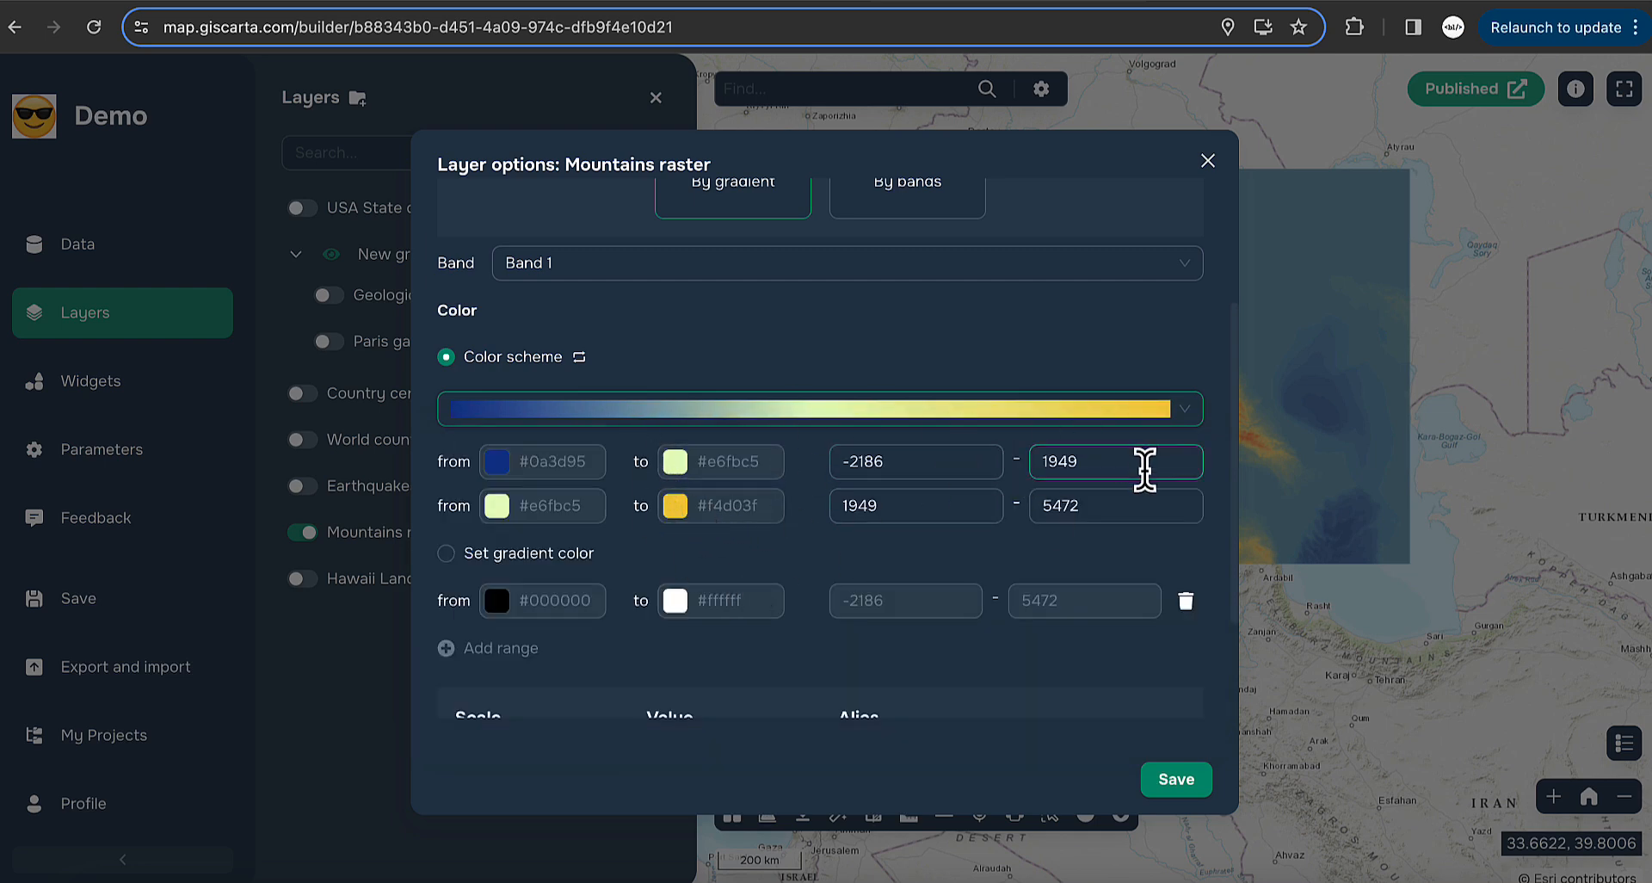
click(895, 465)
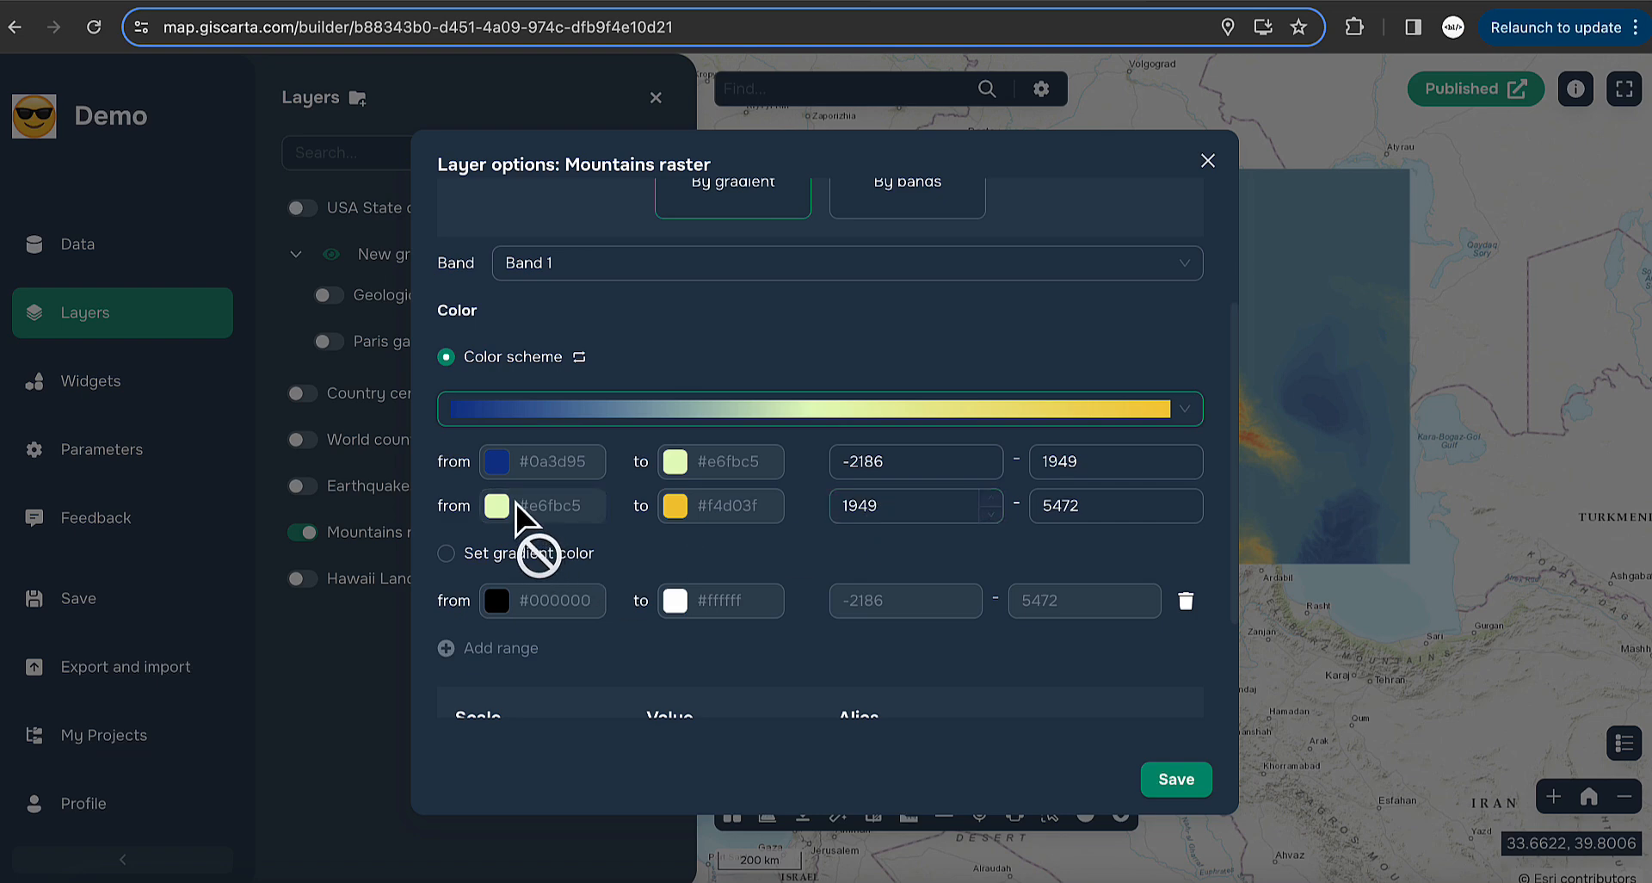
click(886, 413)
scroll(775, 517, down, 5)
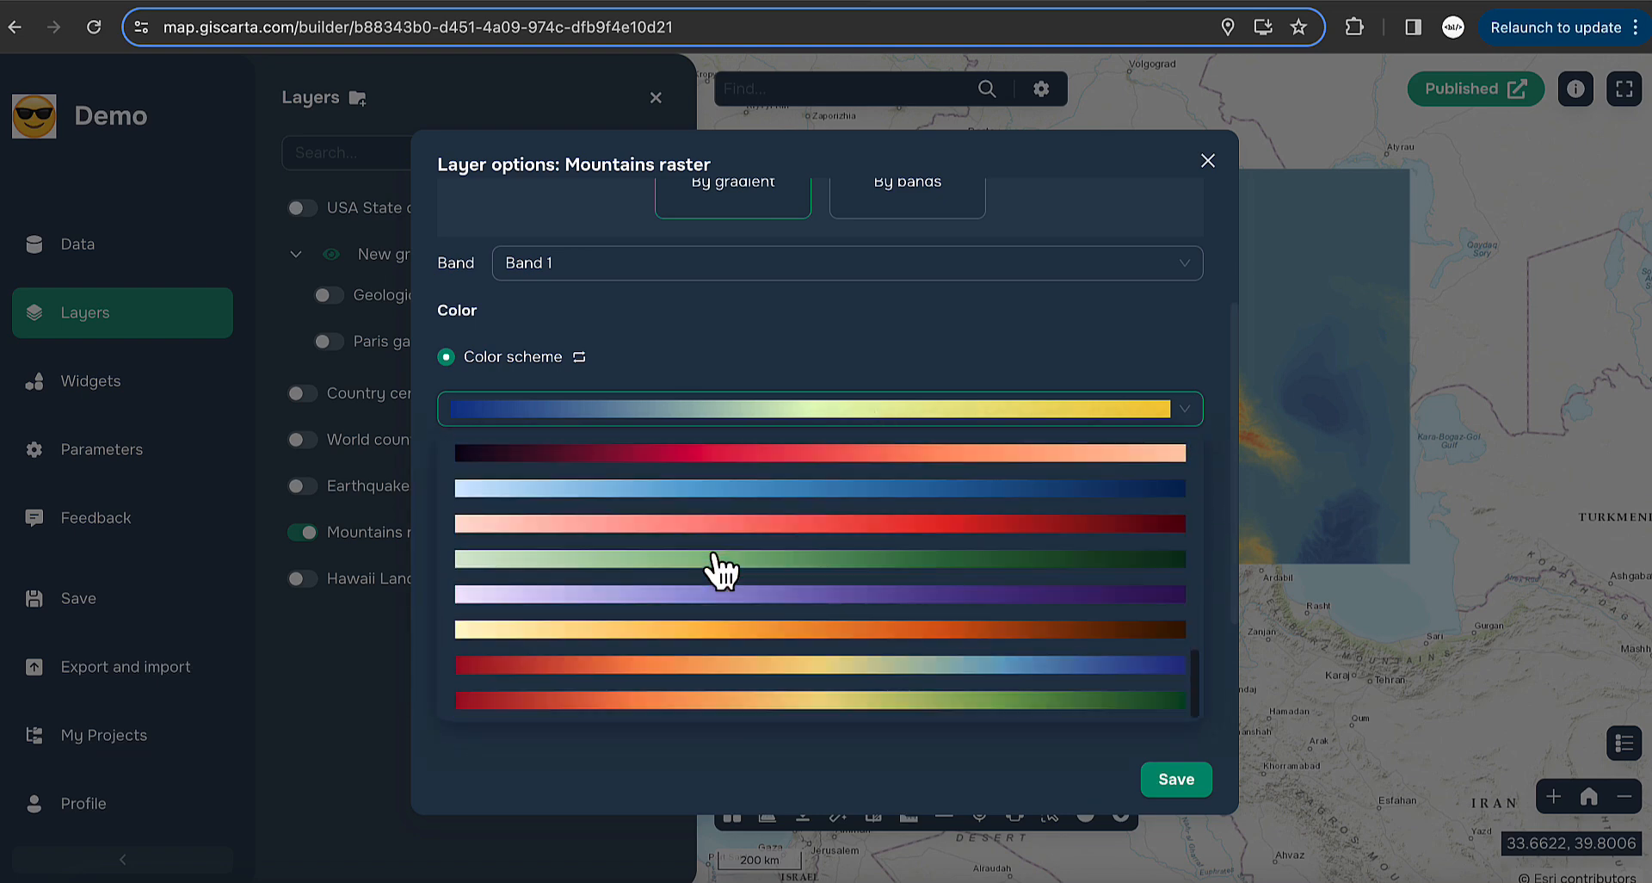
click(716, 703)
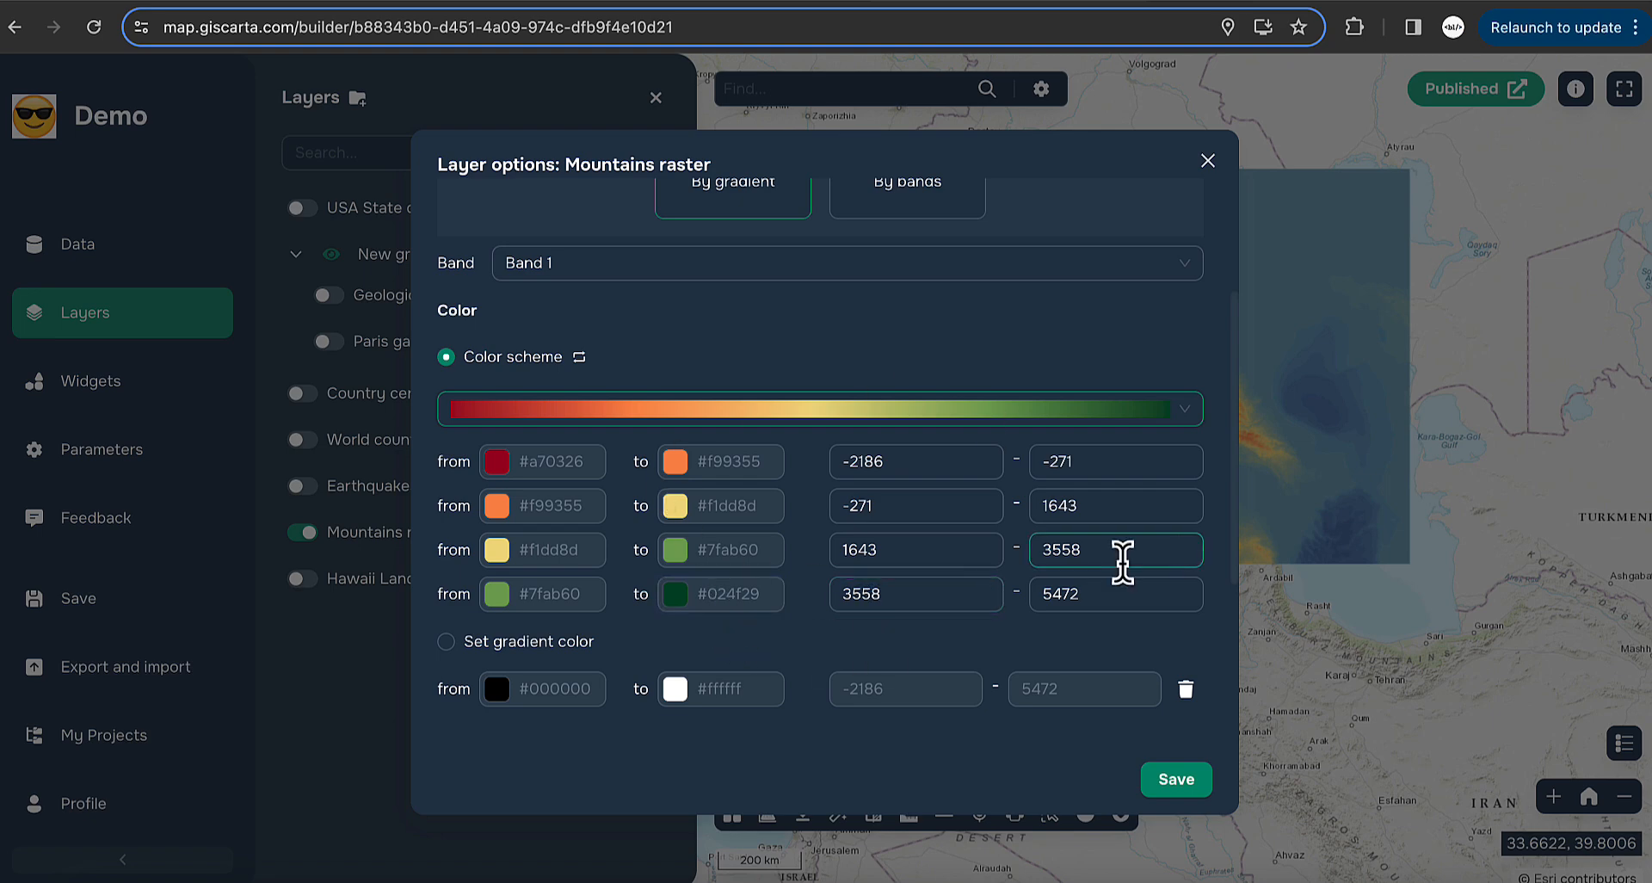
- Save the red-yellow-green raster colouring and return to the Mountains raster styling settings
click(1177, 778)
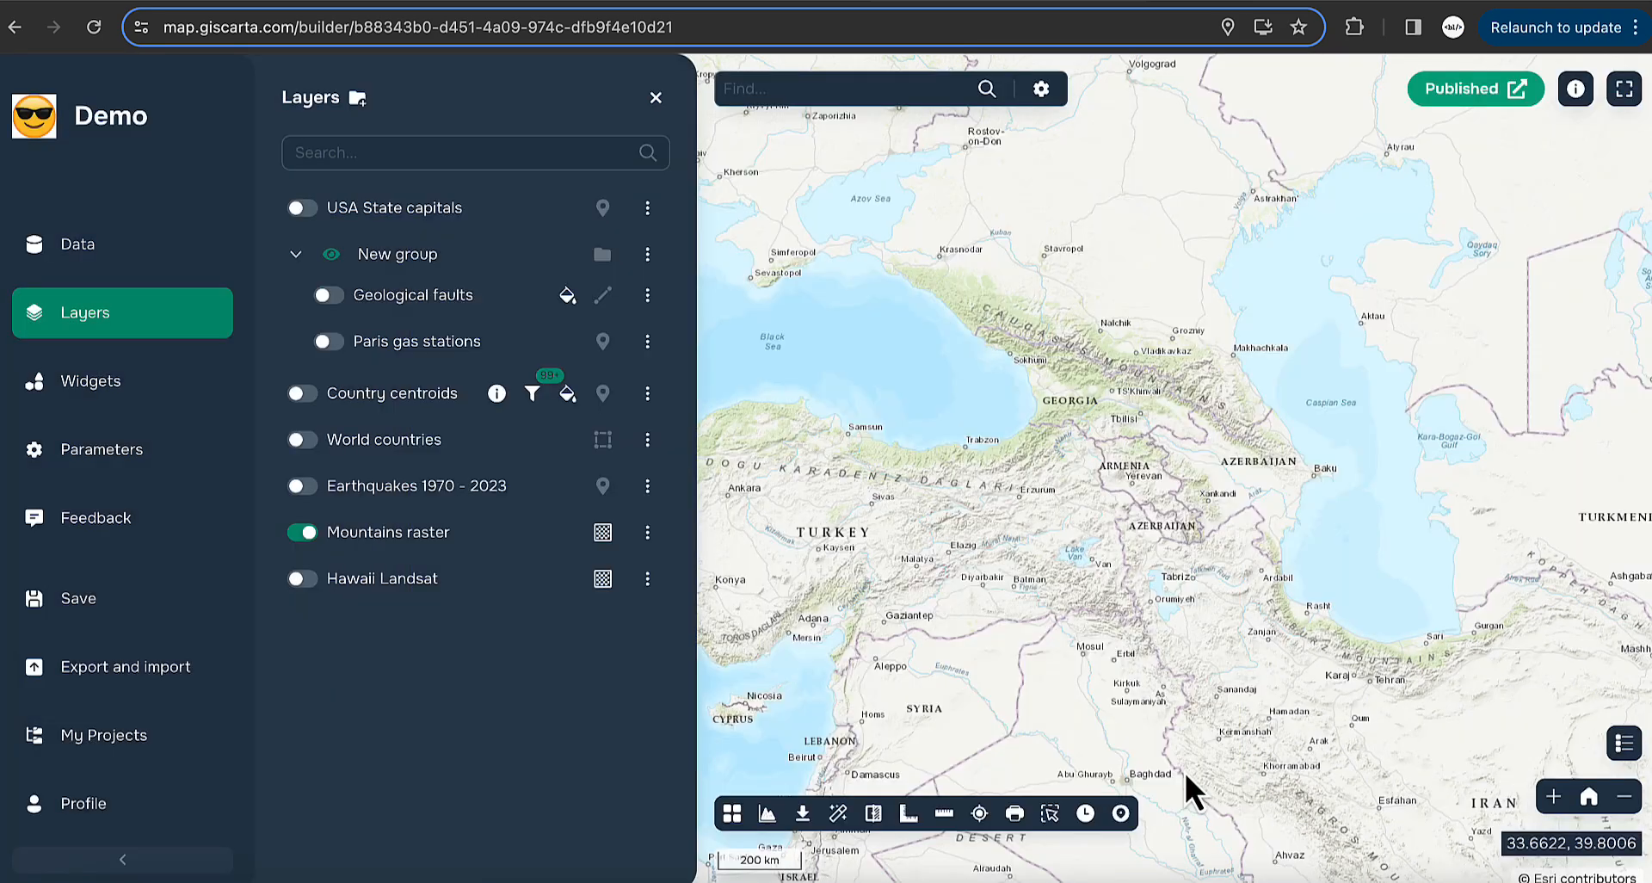
scroll(1196, 430, up, 1)
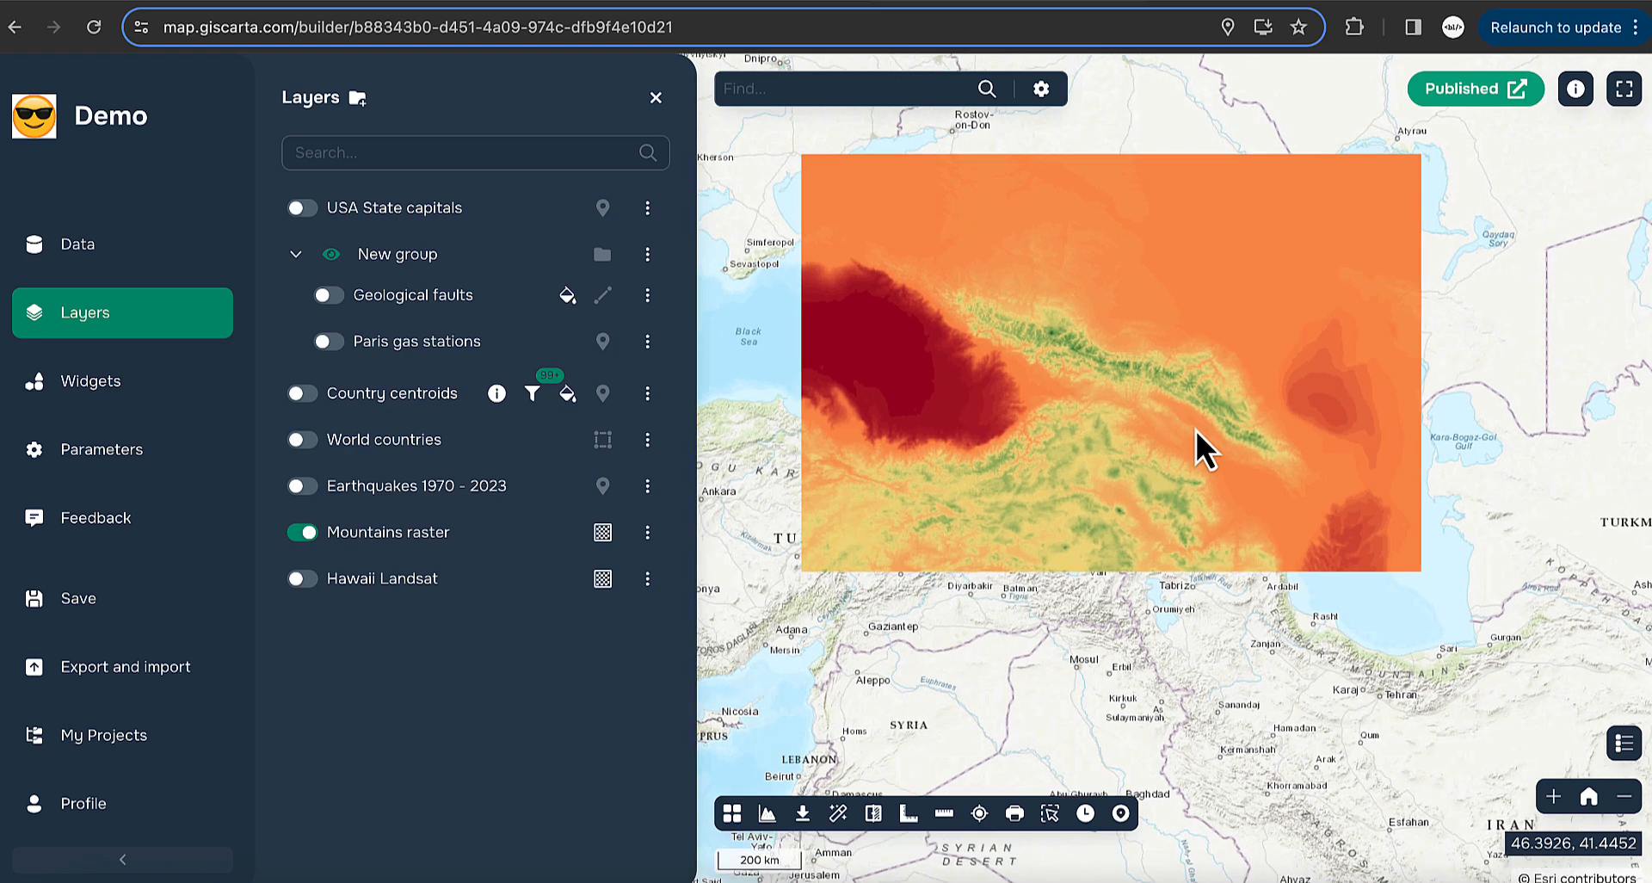
drag(1065, 301, 1065, 369)
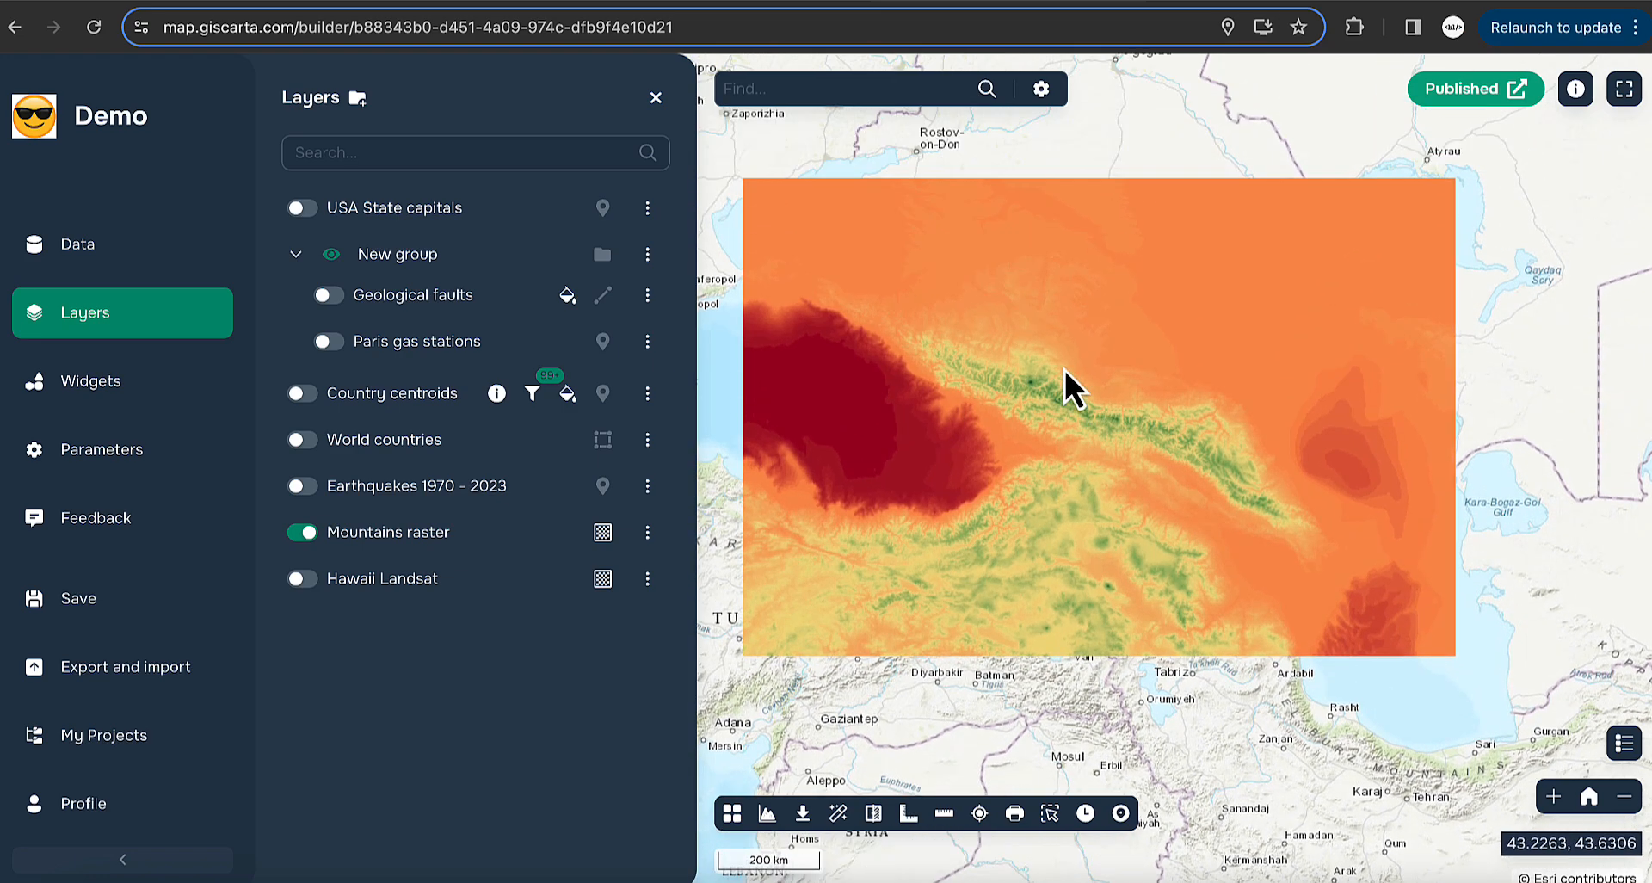
click(648, 532)
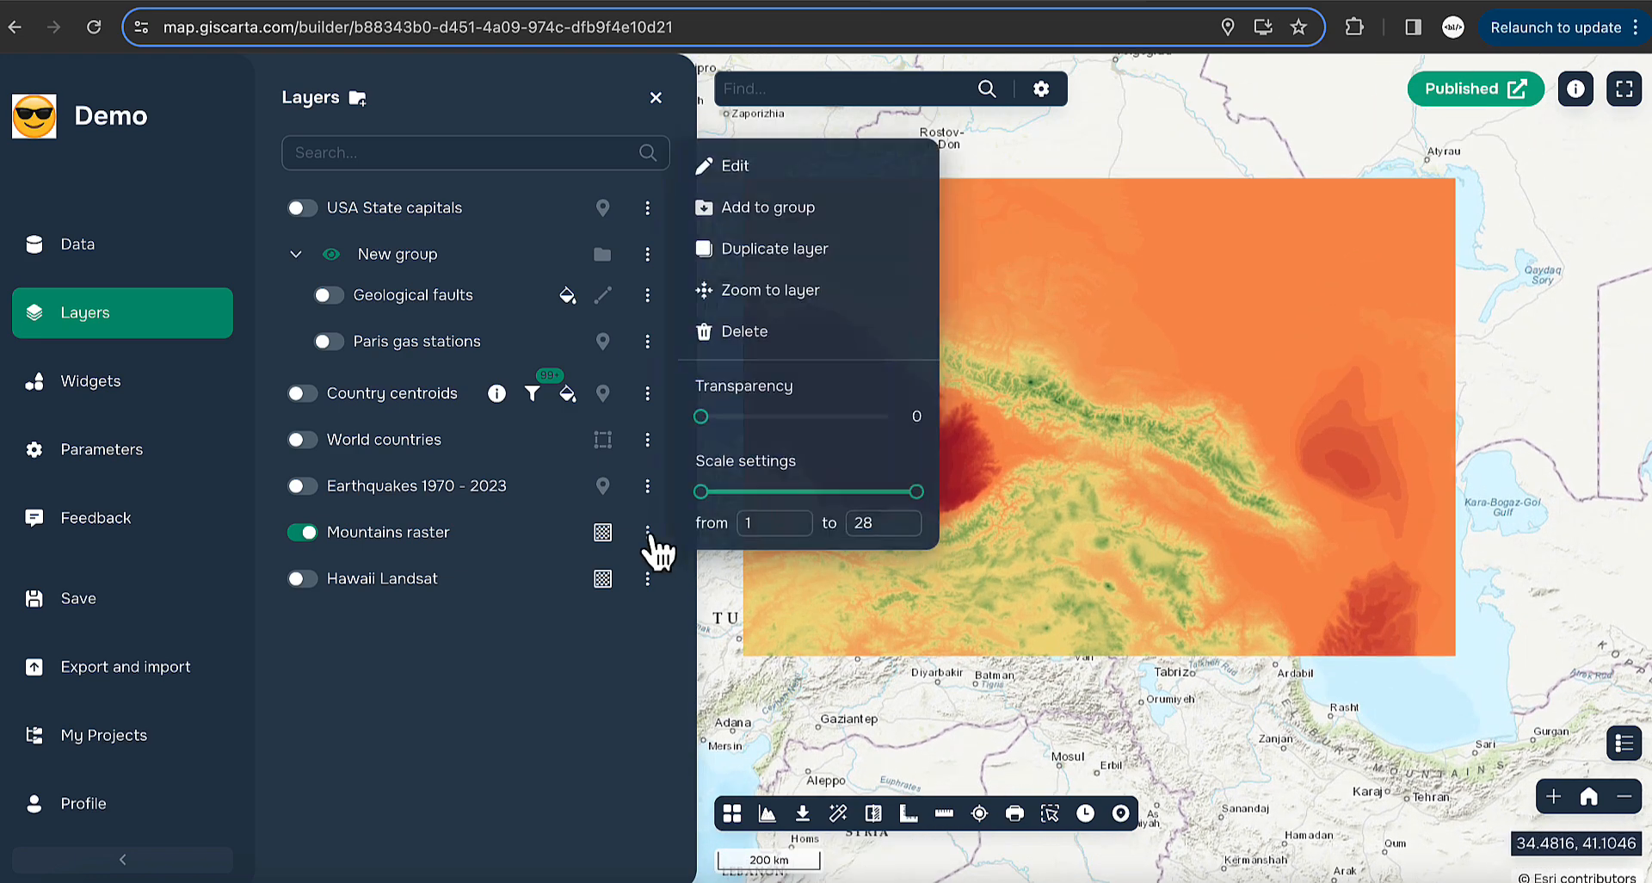
click(777, 160)
click(559, 225)
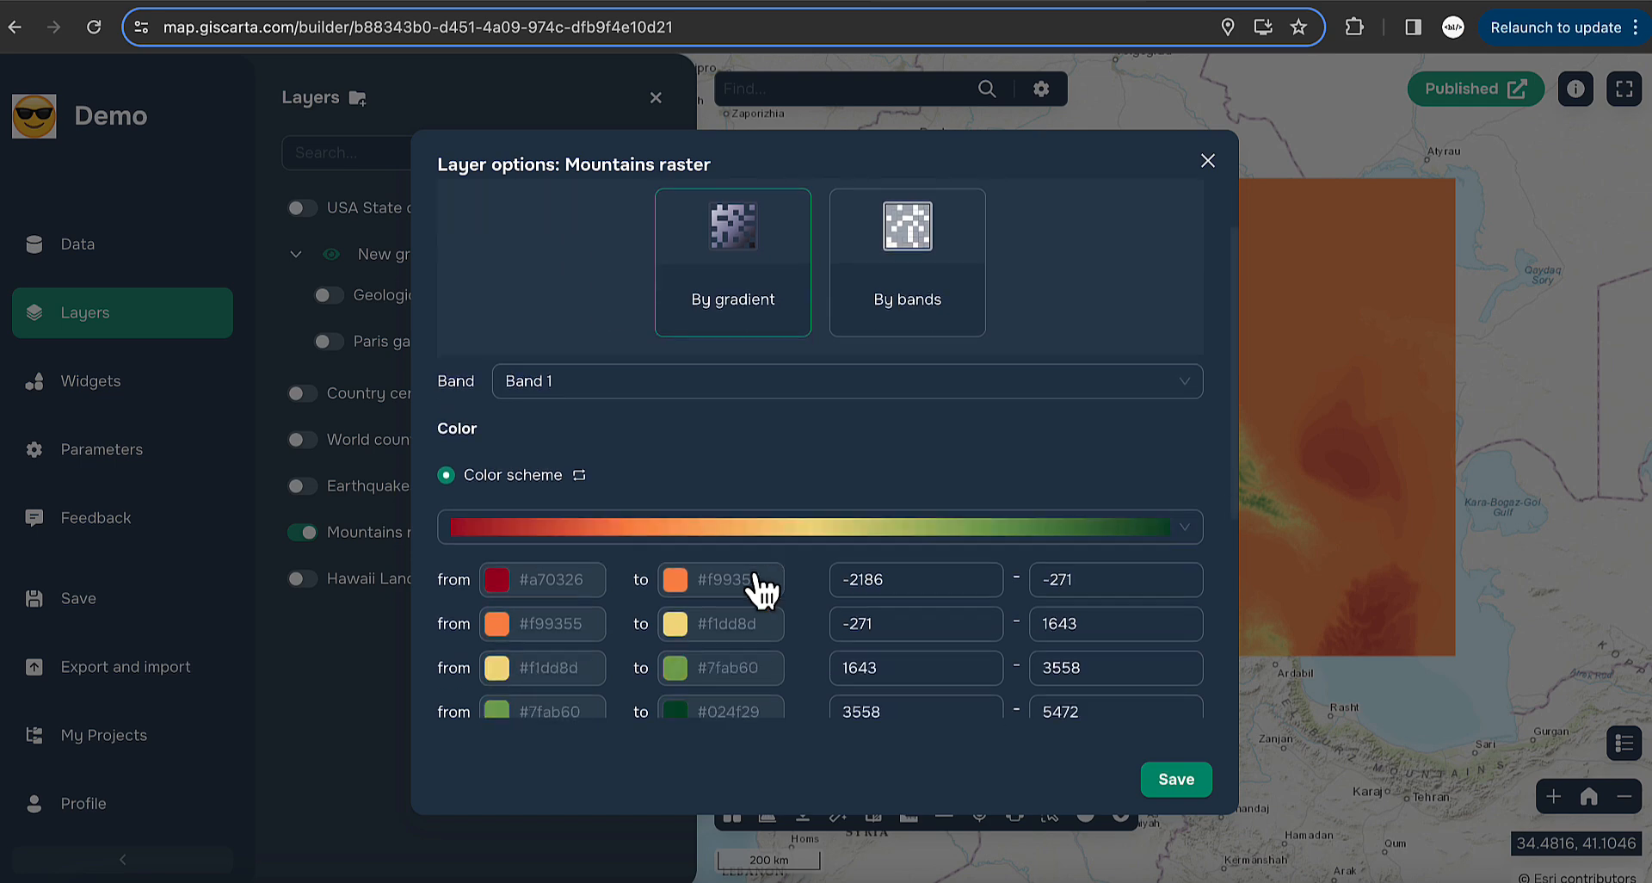
scroll(758, 585, down, 4)
scroll(759, 592, up, 2)
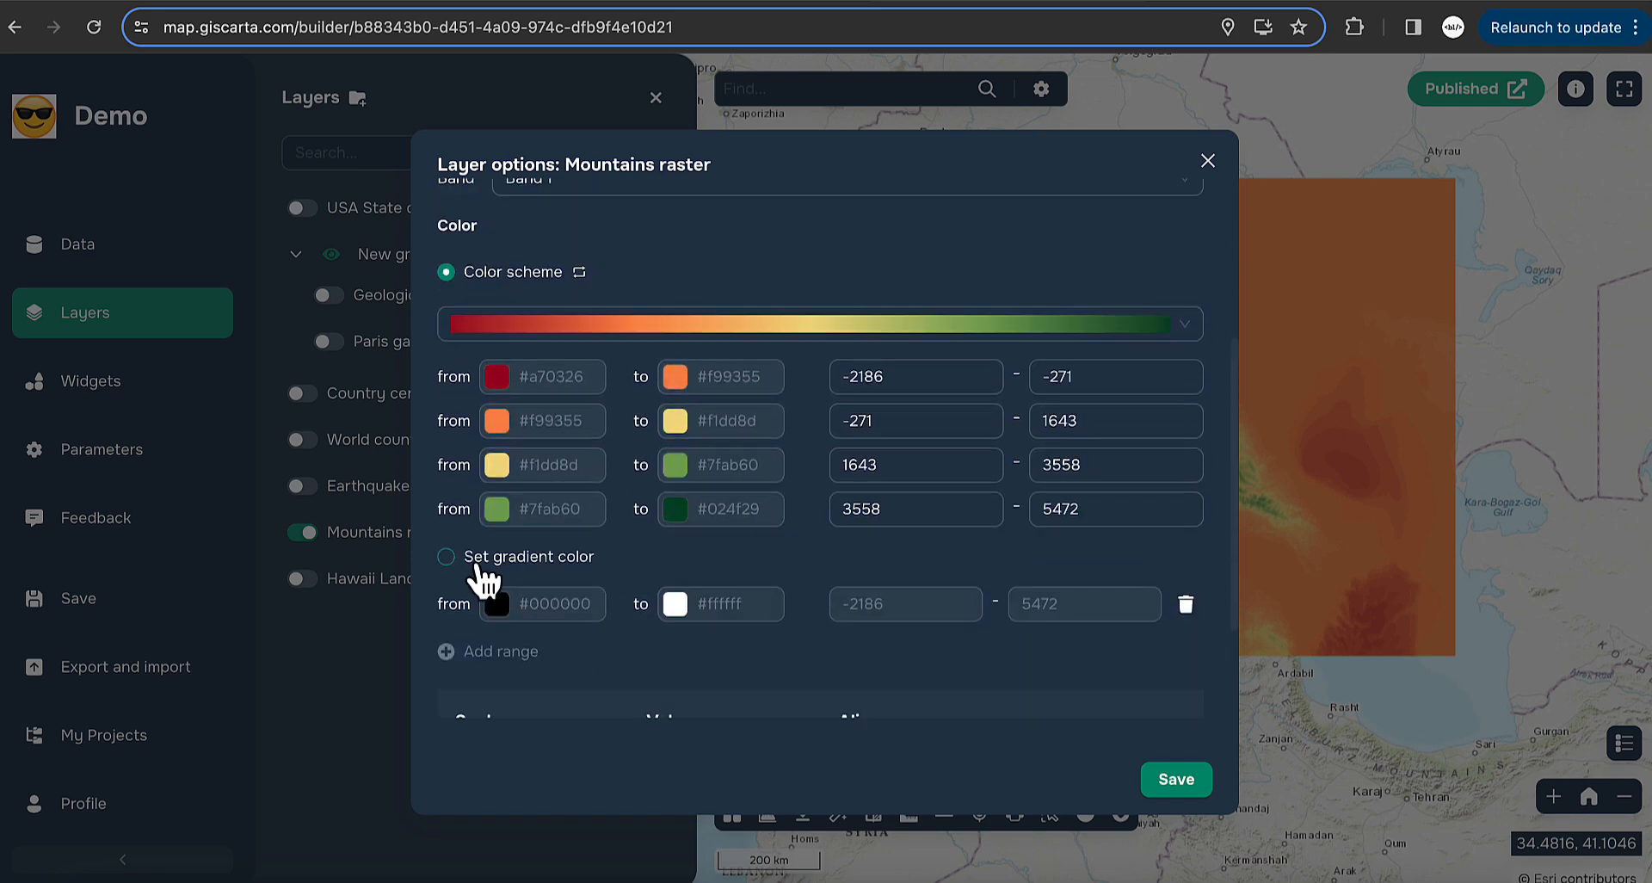
- Switch to a custom gradient with two ranges, -2186 to 0 and 2000 to 5472
click(448, 556)
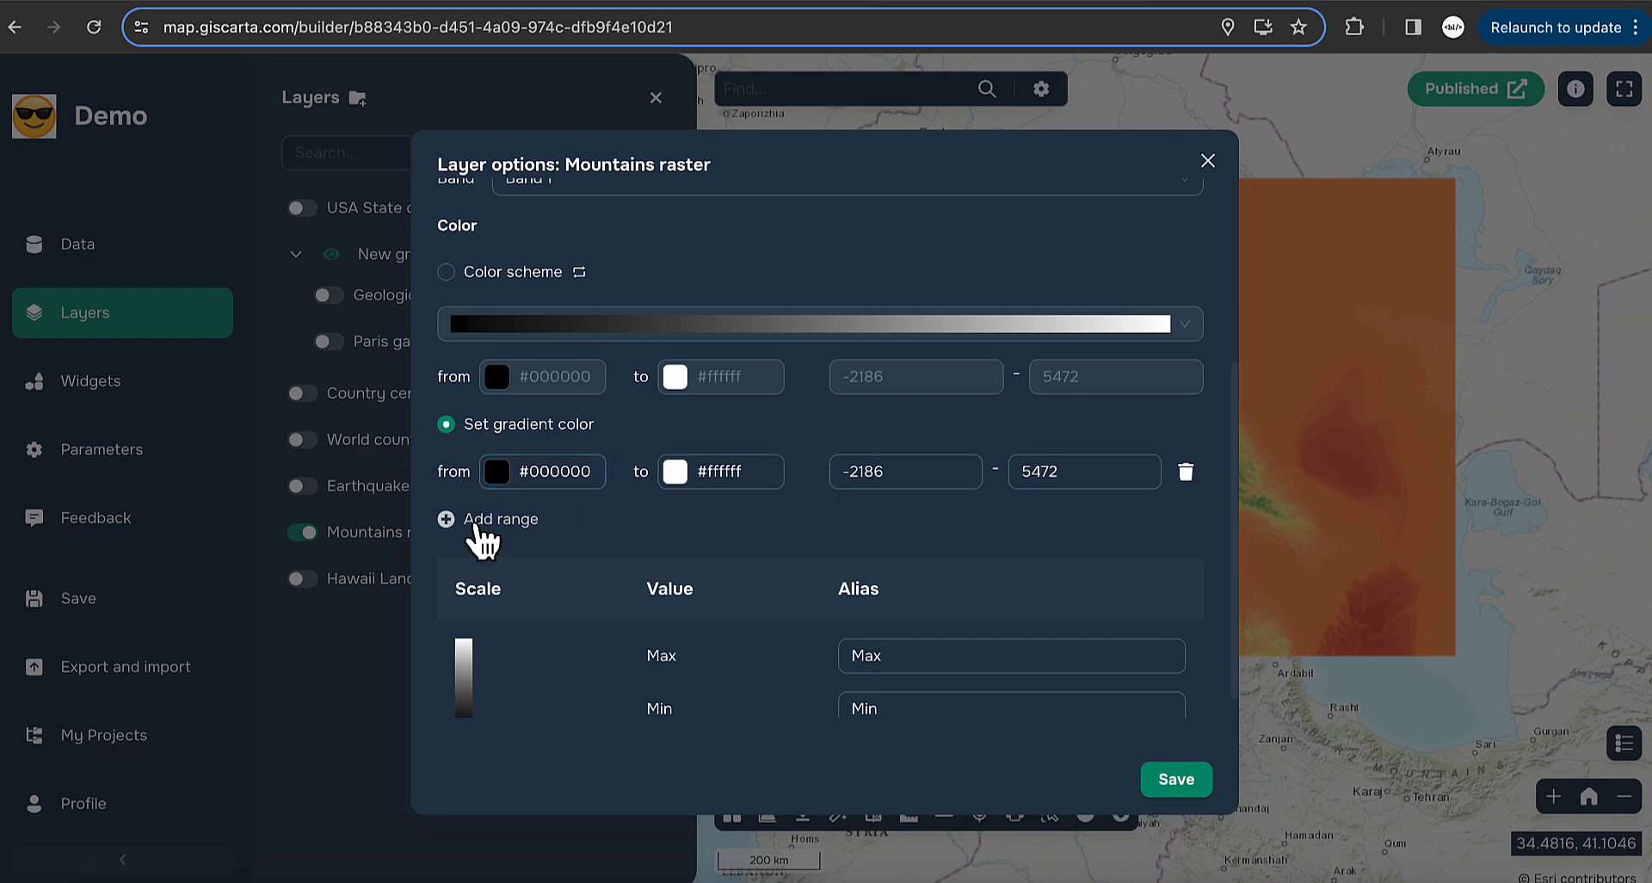
click(478, 521)
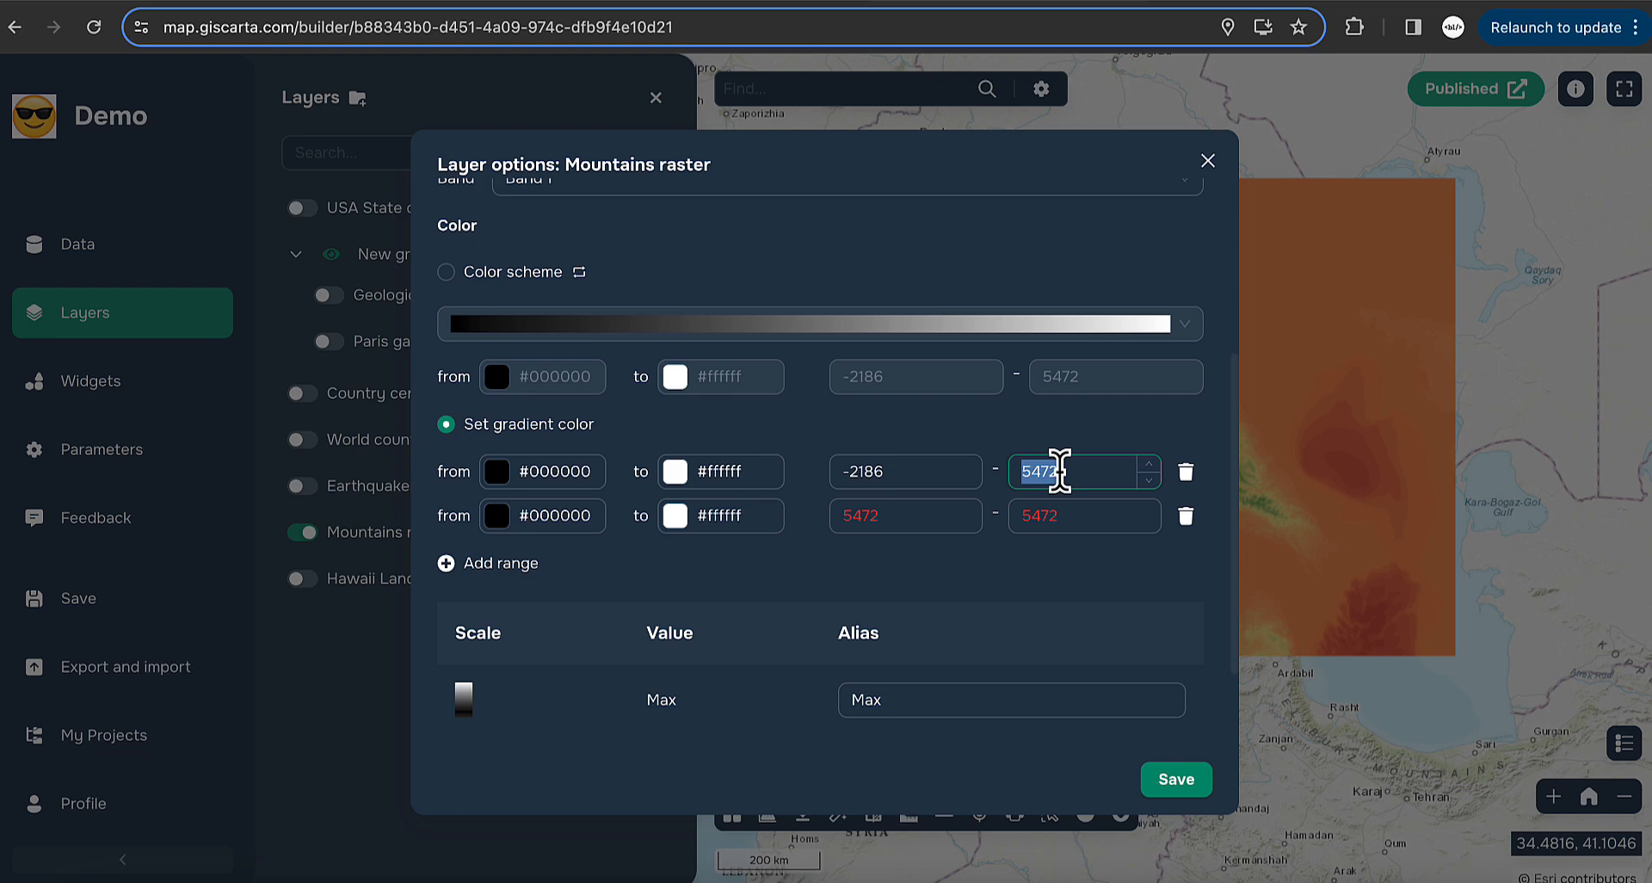
text(0)
click(863, 524)
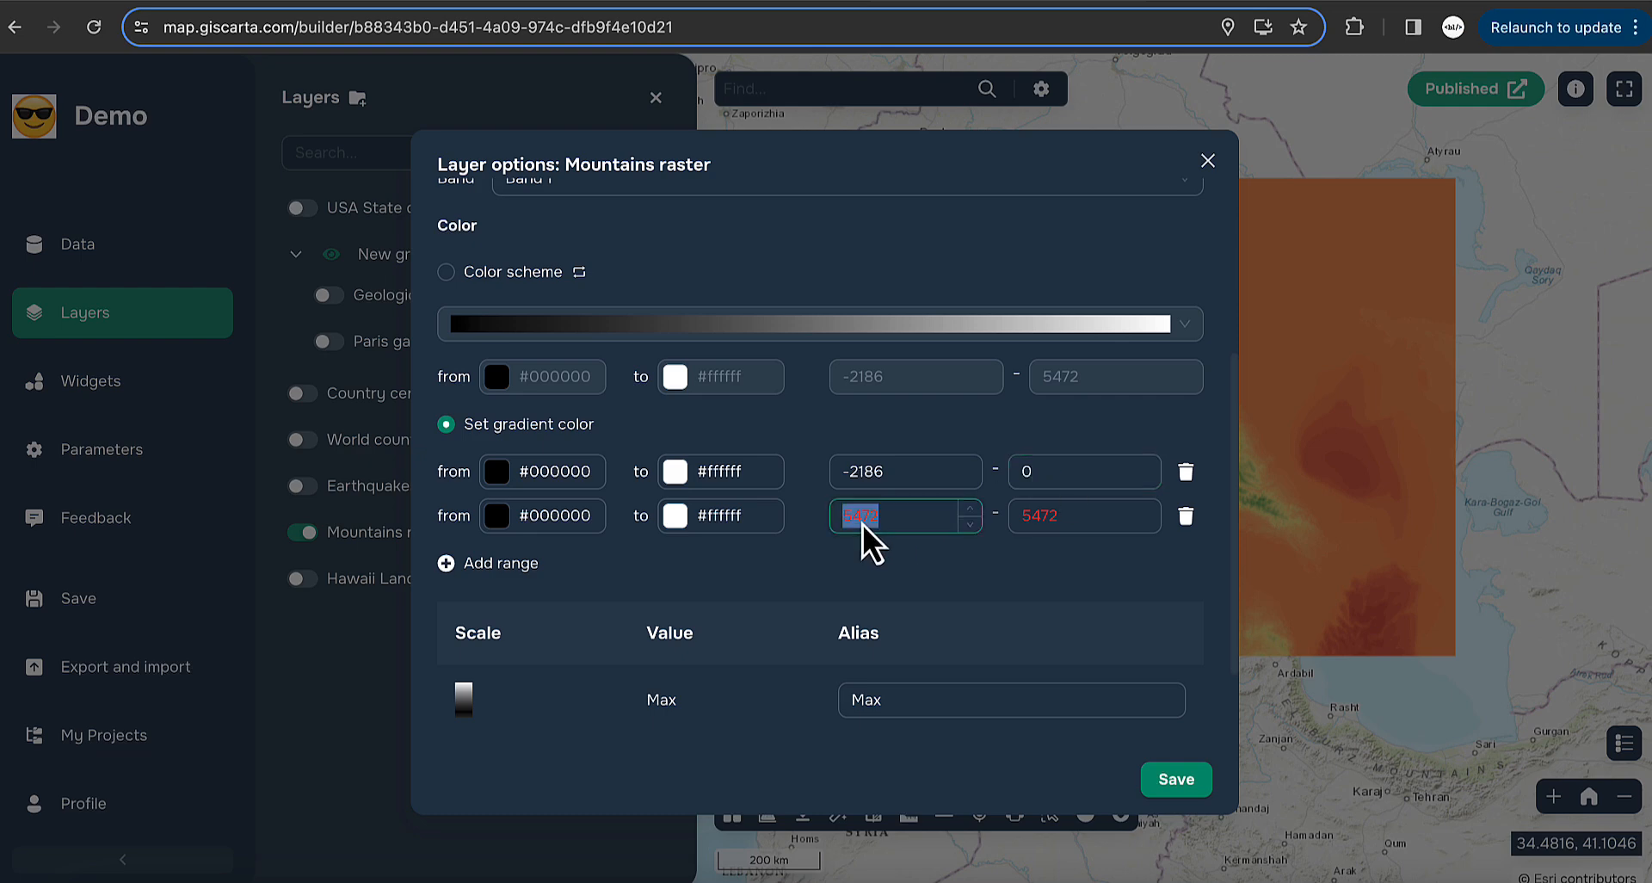
text(2000)
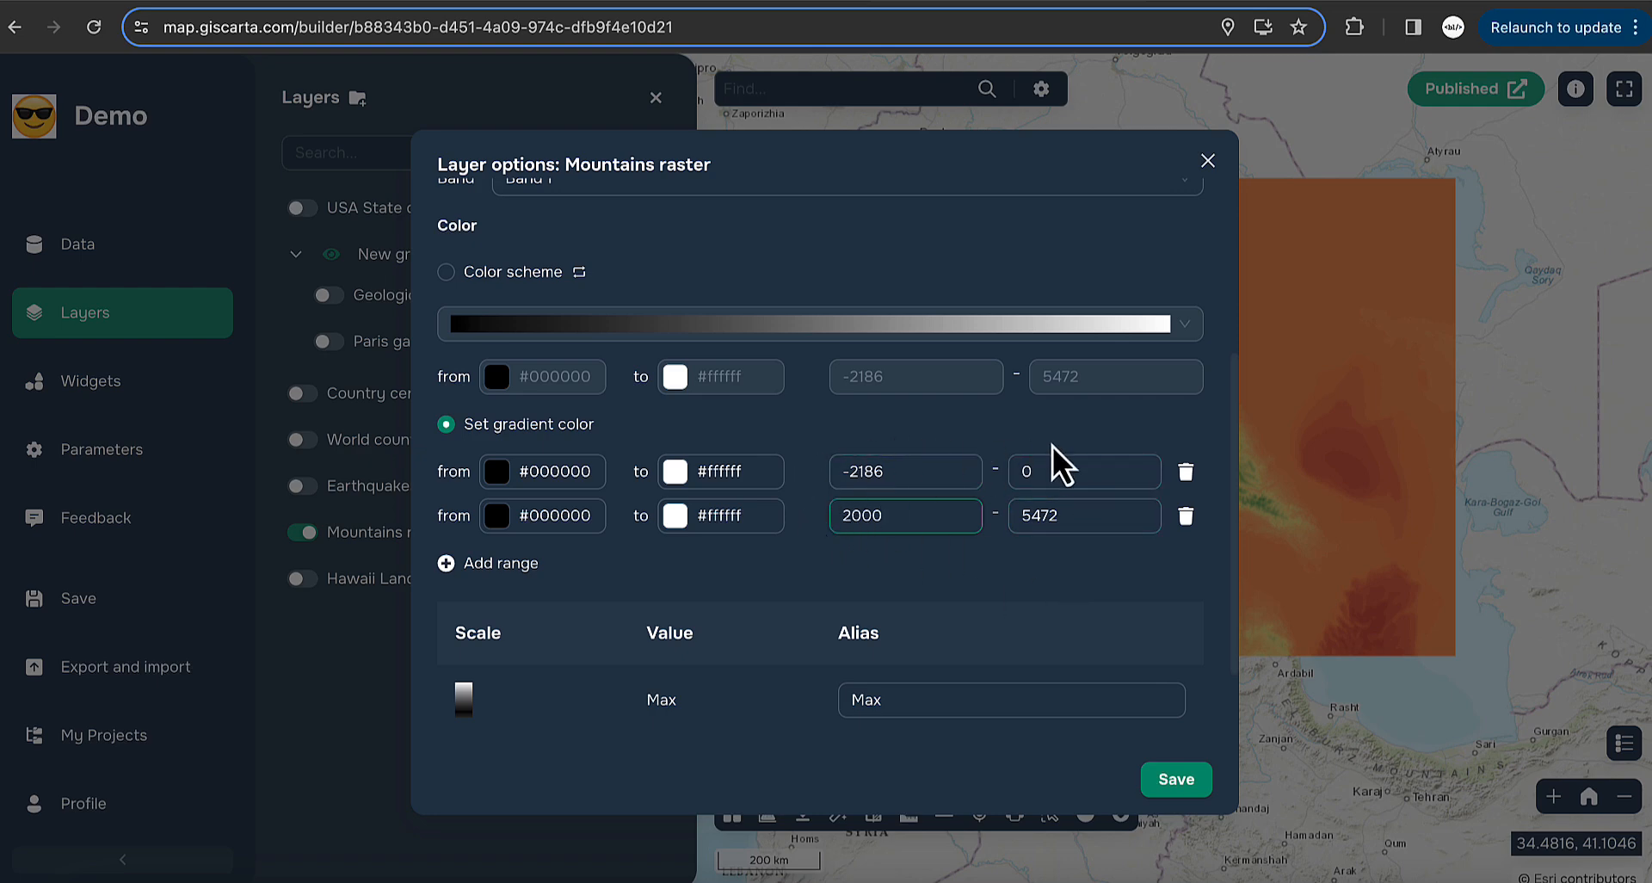
click(1022, 472)
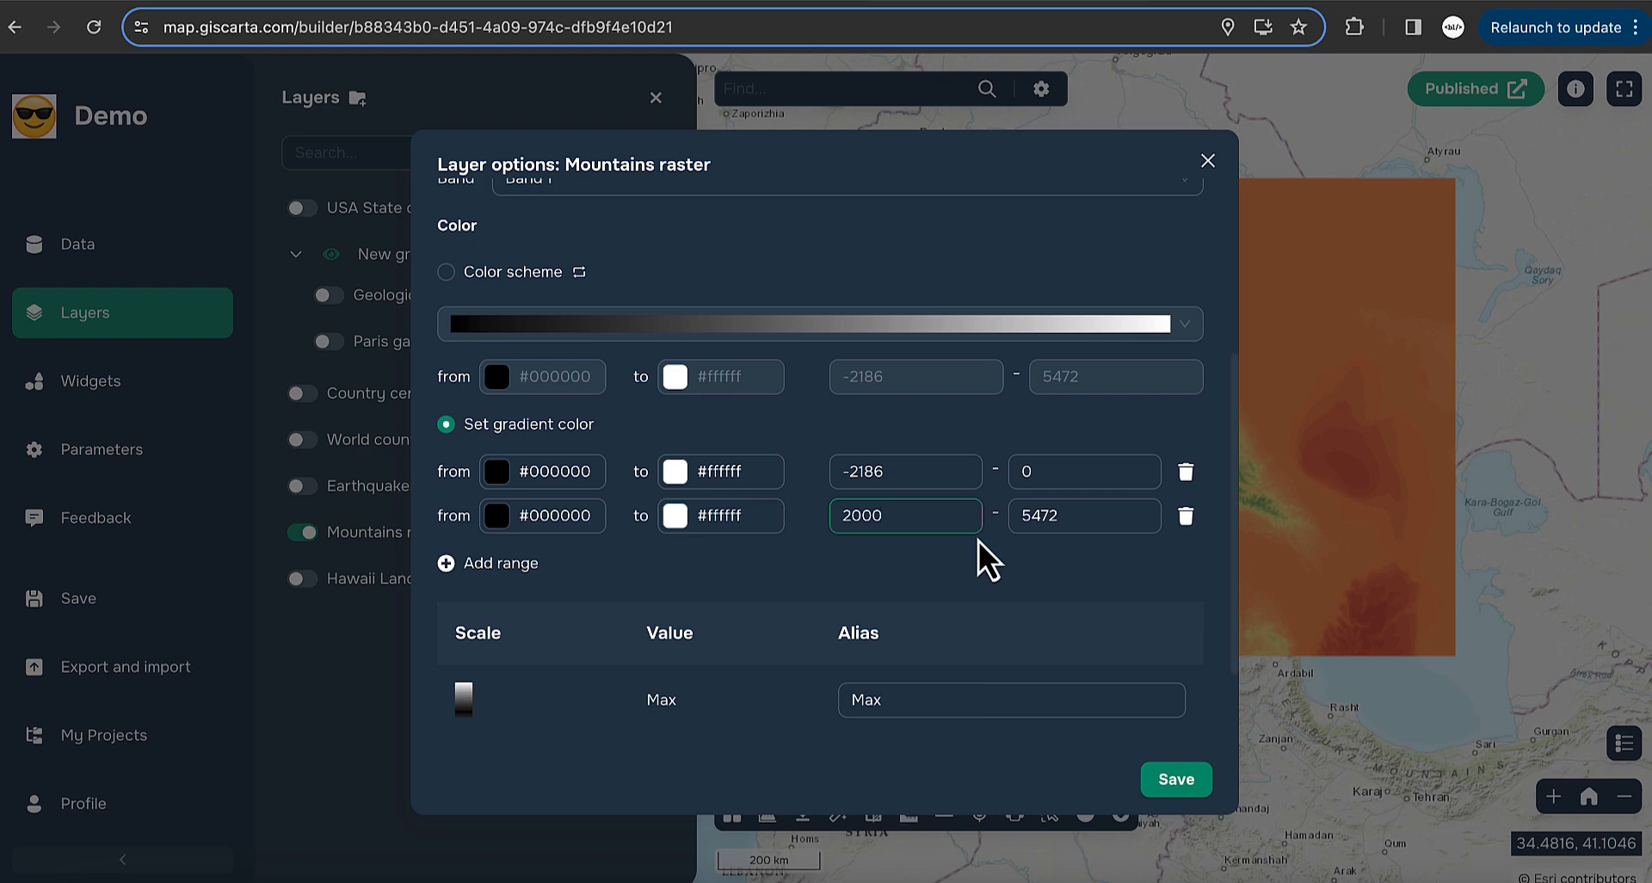
click(902, 515)
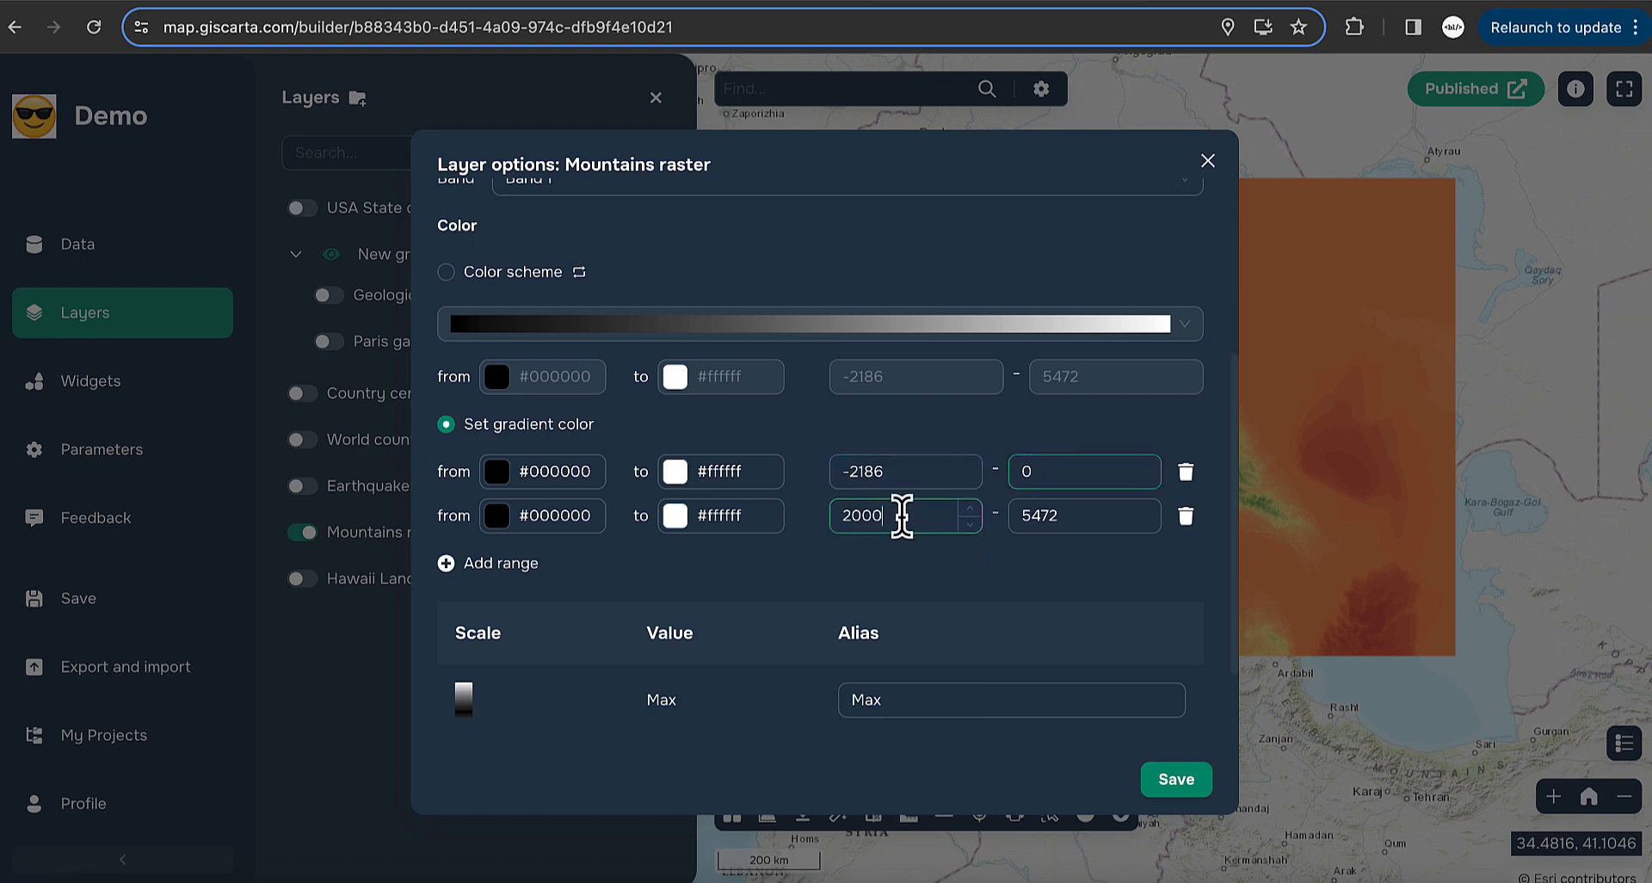
drag(901, 515, 823, 535)
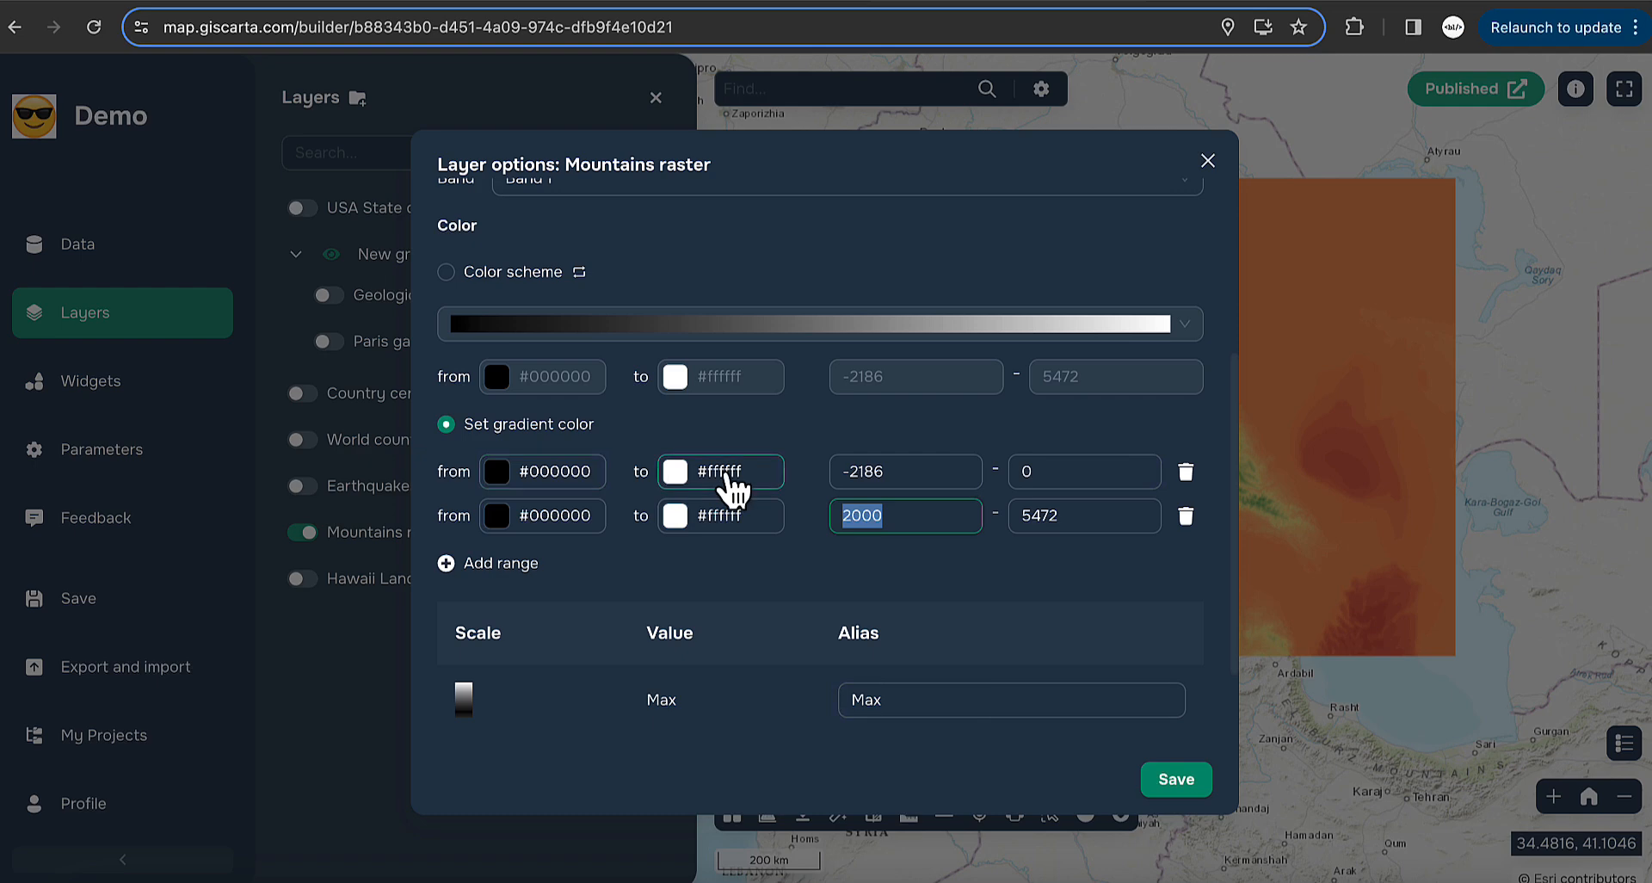
- Colour the first range from blue #4043ef to light blue #afbdf2
click(560, 483)
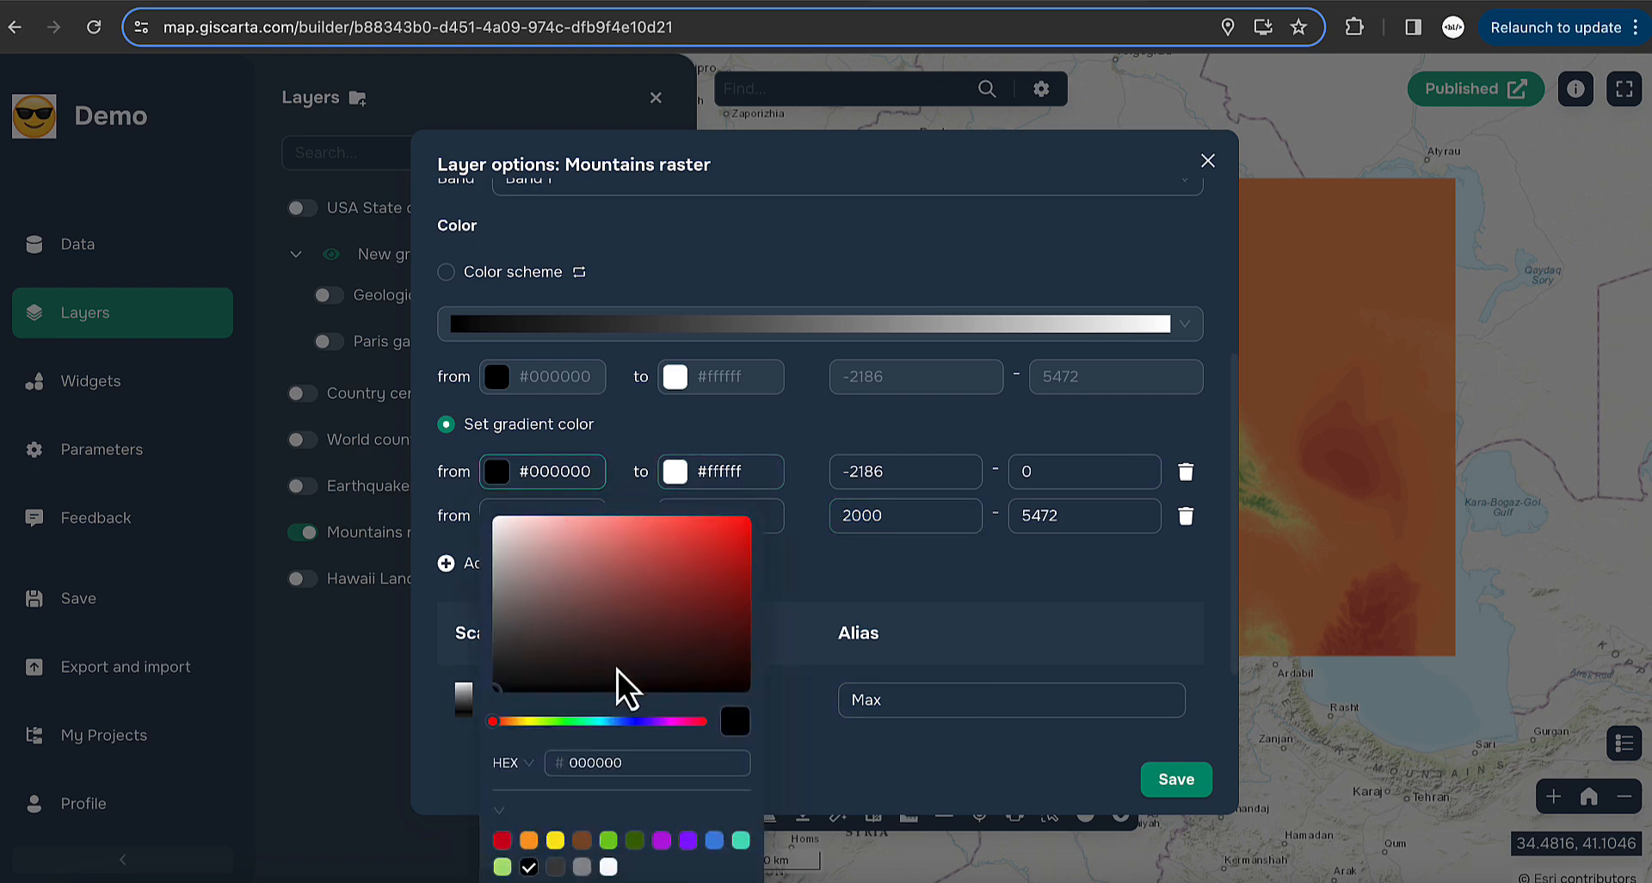
click(639, 723)
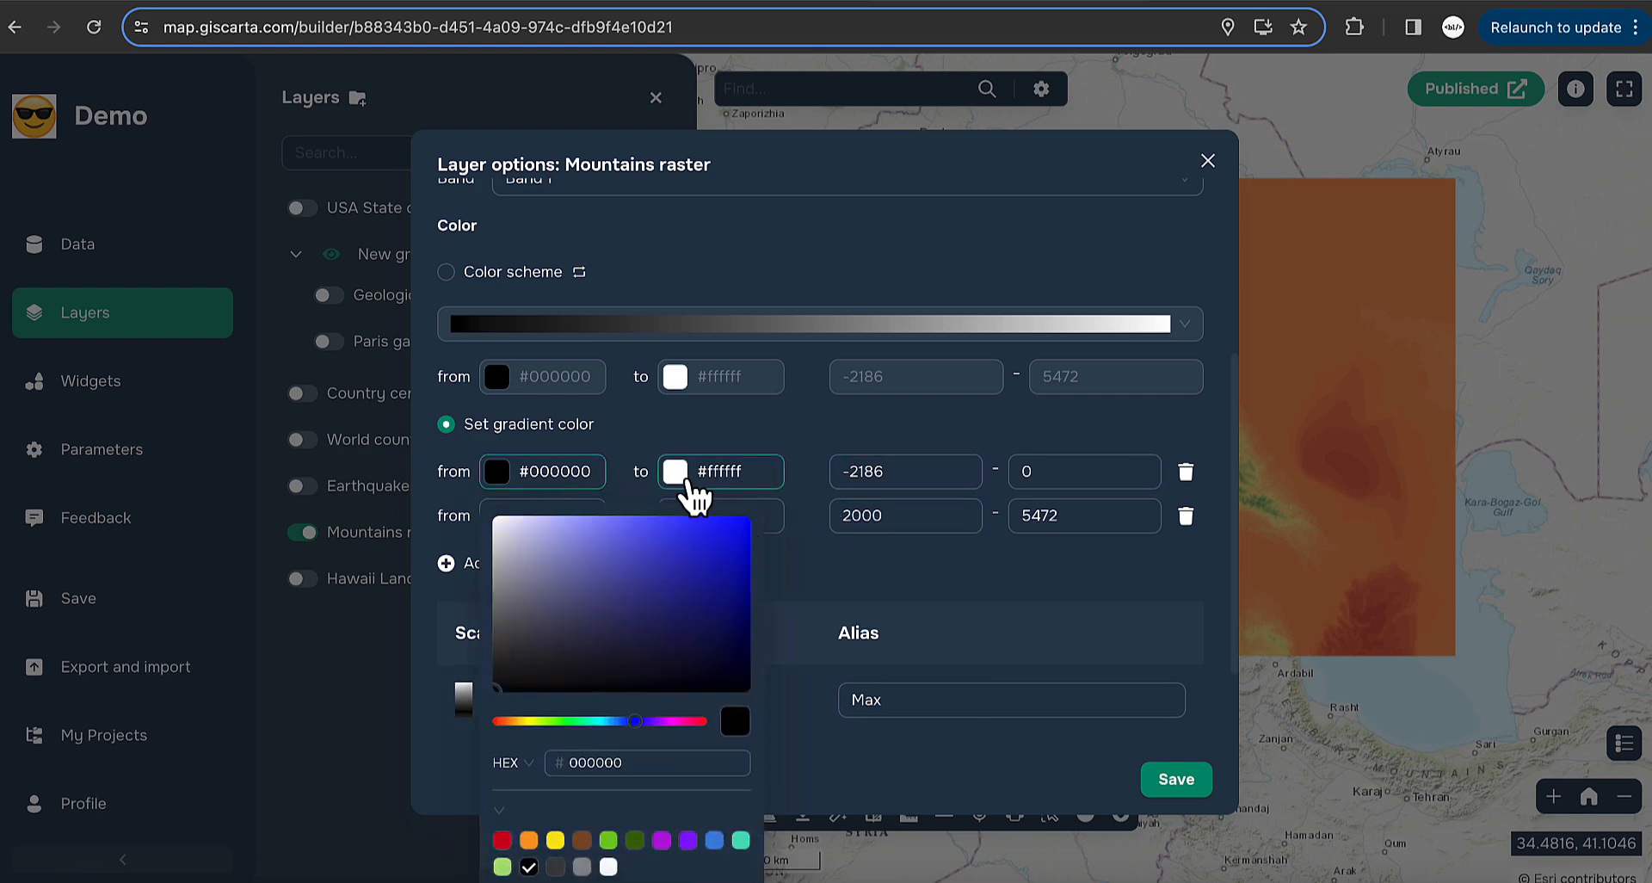
click(696, 484)
click(590, 472)
drag(698, 550, 681, 528)
click(732, 473)
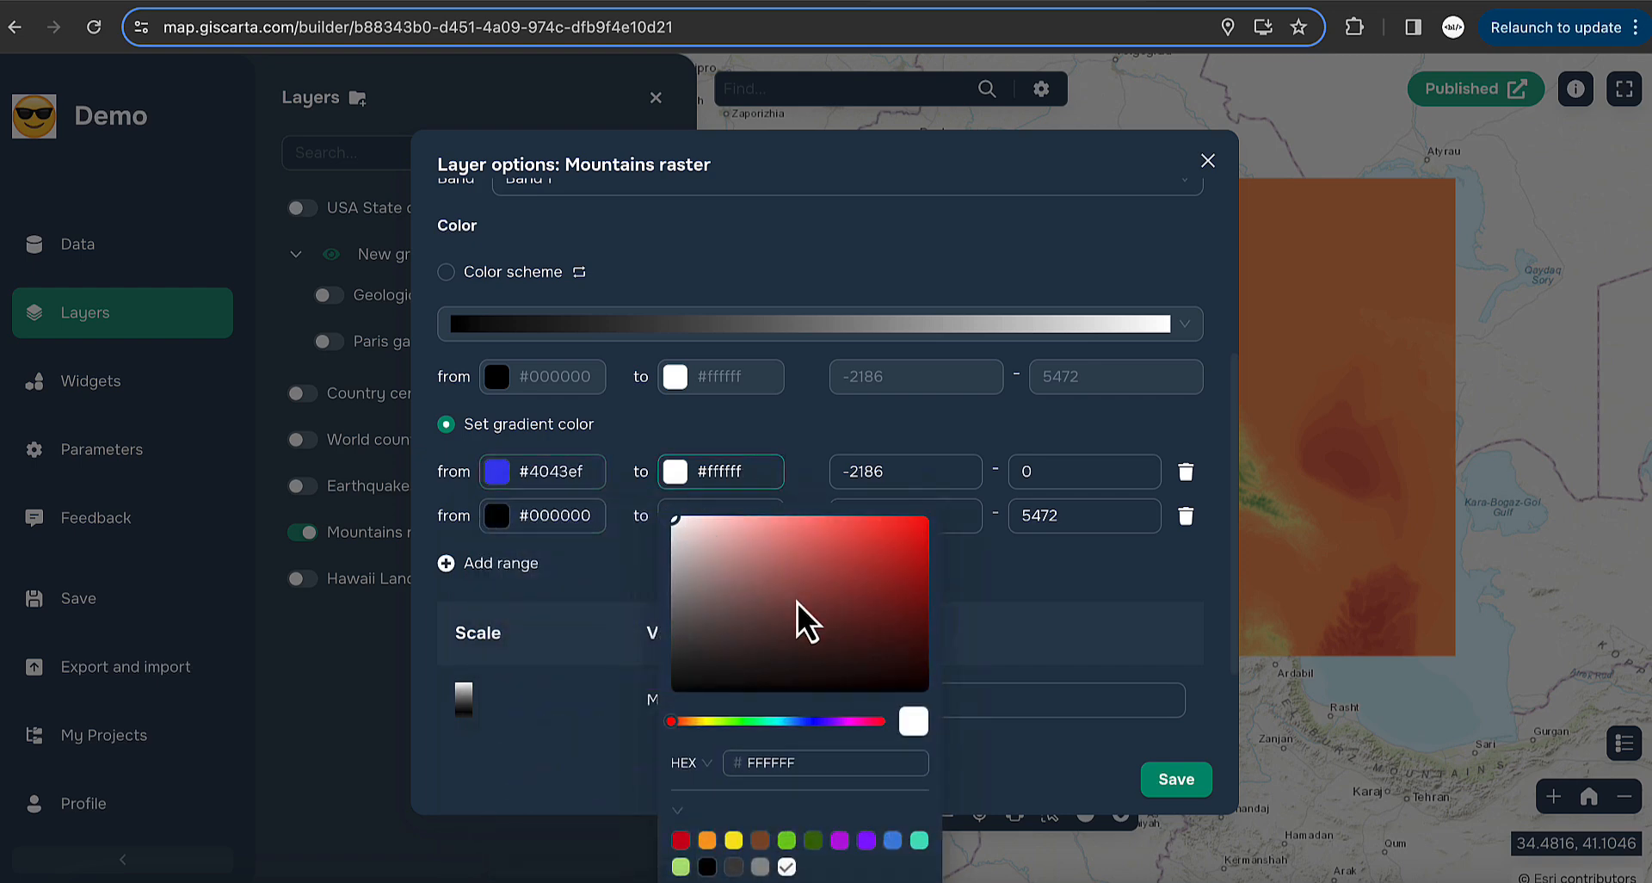
click(804, 721)
drag(770, 552, 741, 524)
- Colour the second range from orange #f5a623 to dark red #870b0b and save
click(561, 518)
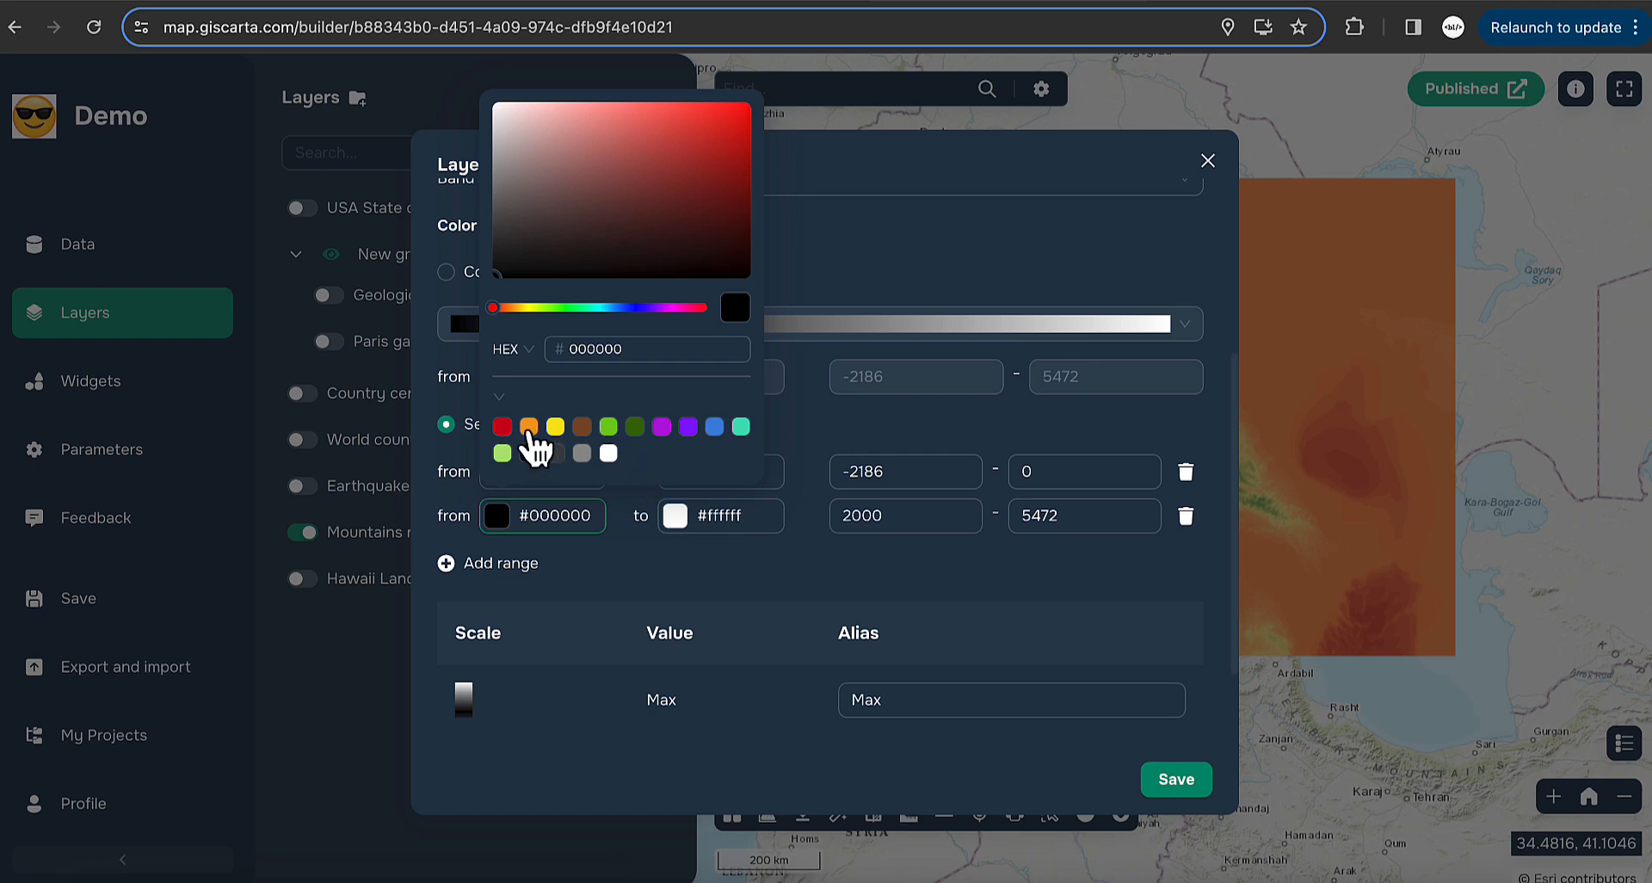
click(530, 427)
click(723, 516)
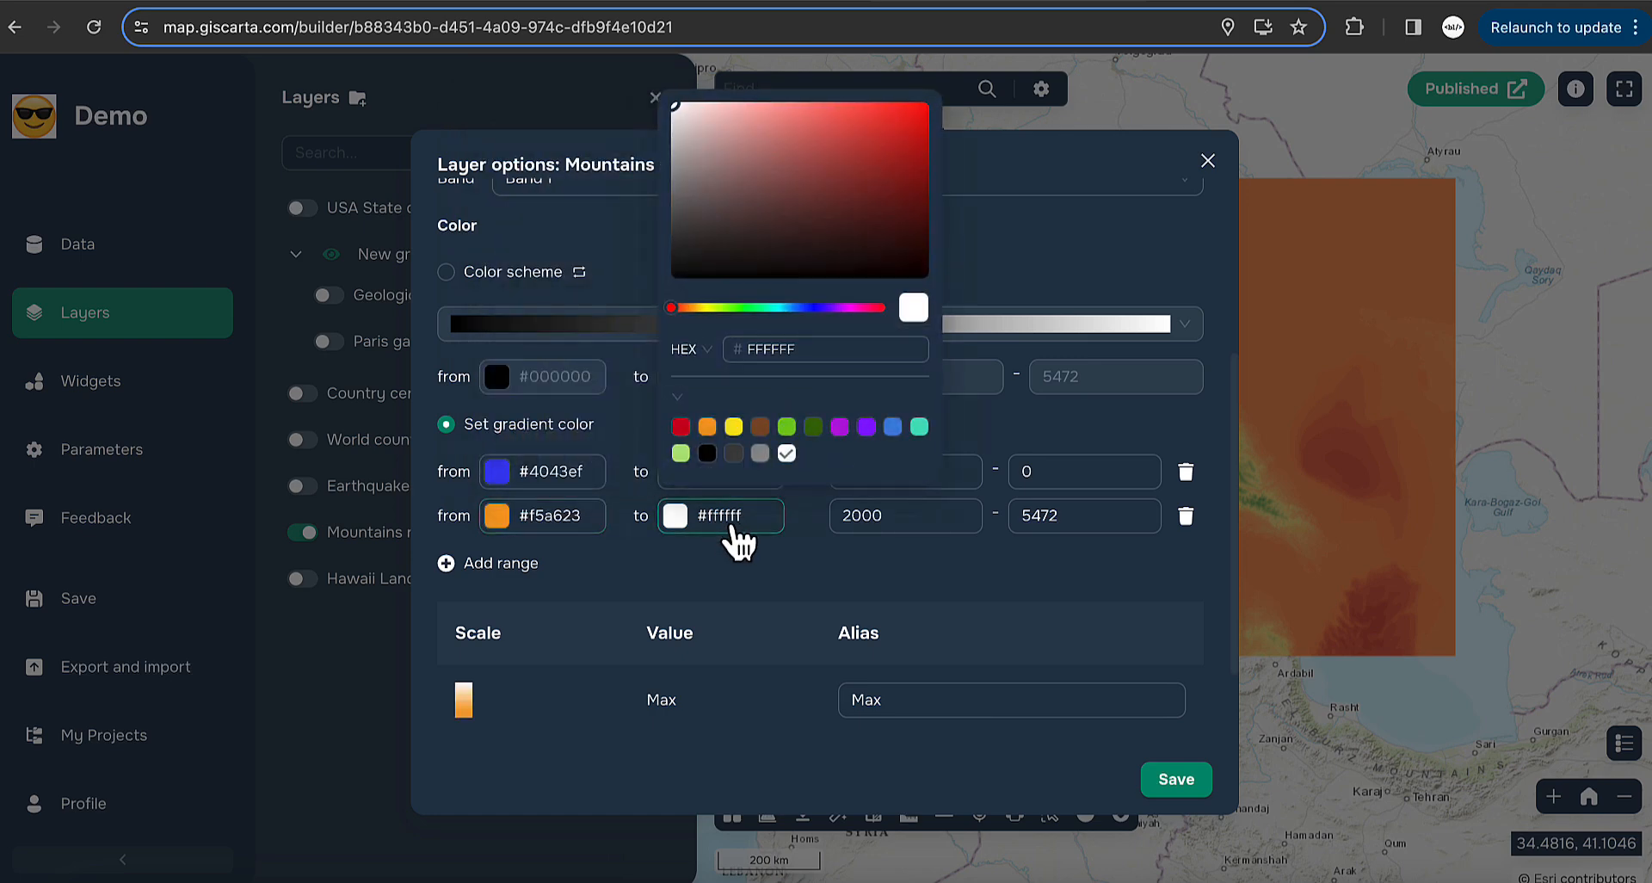
drag(830, 168, 909, 184)
click(932, 564)
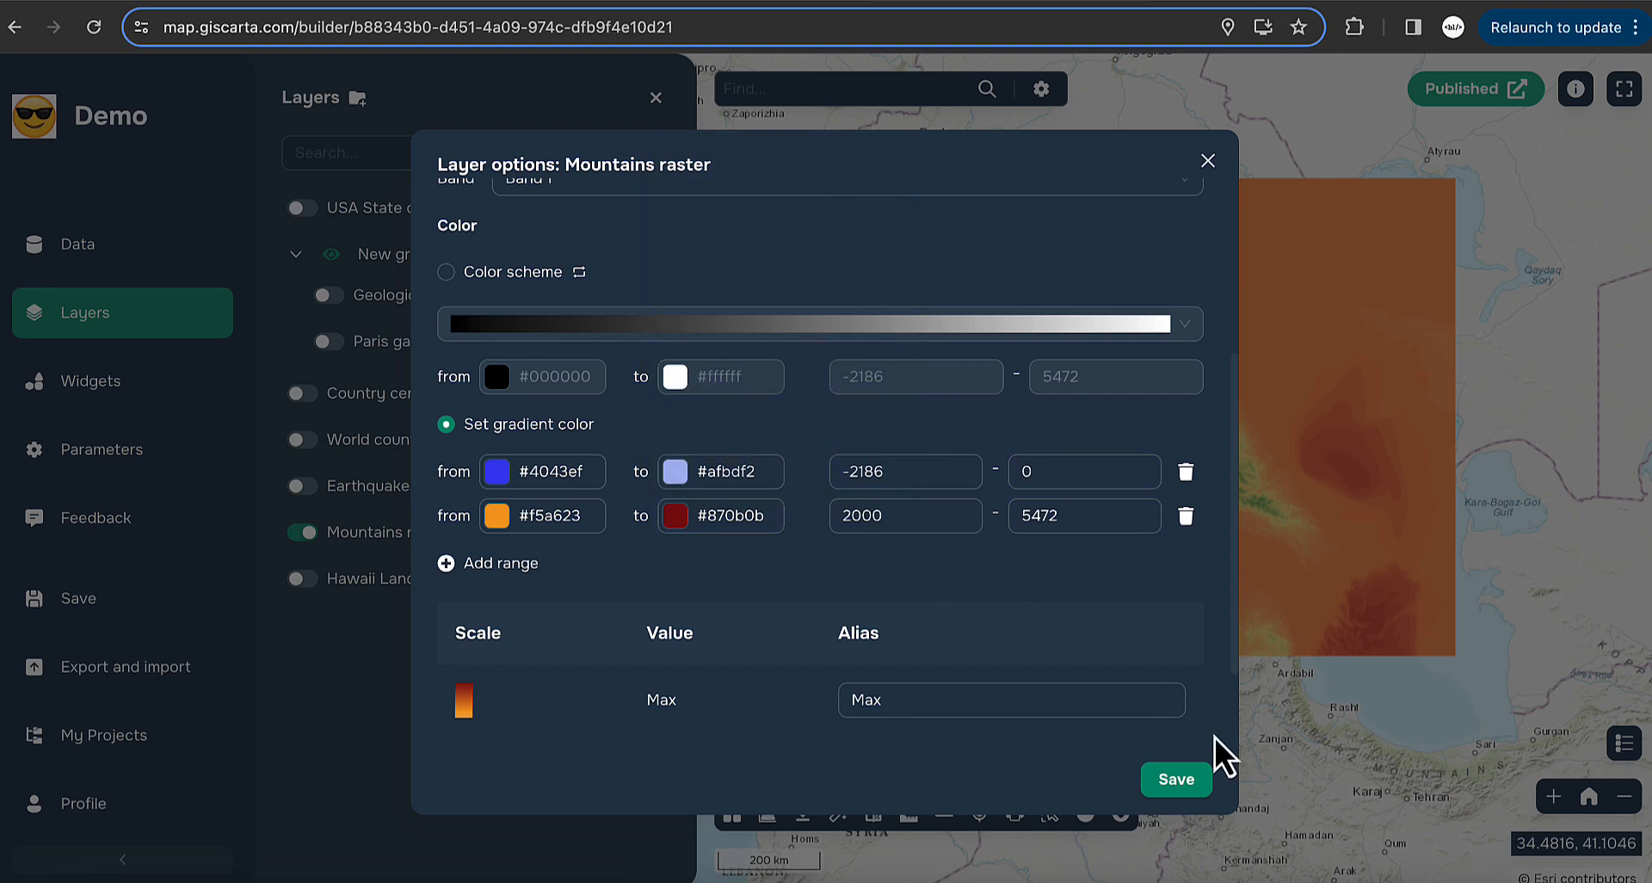
click(1179, 794)
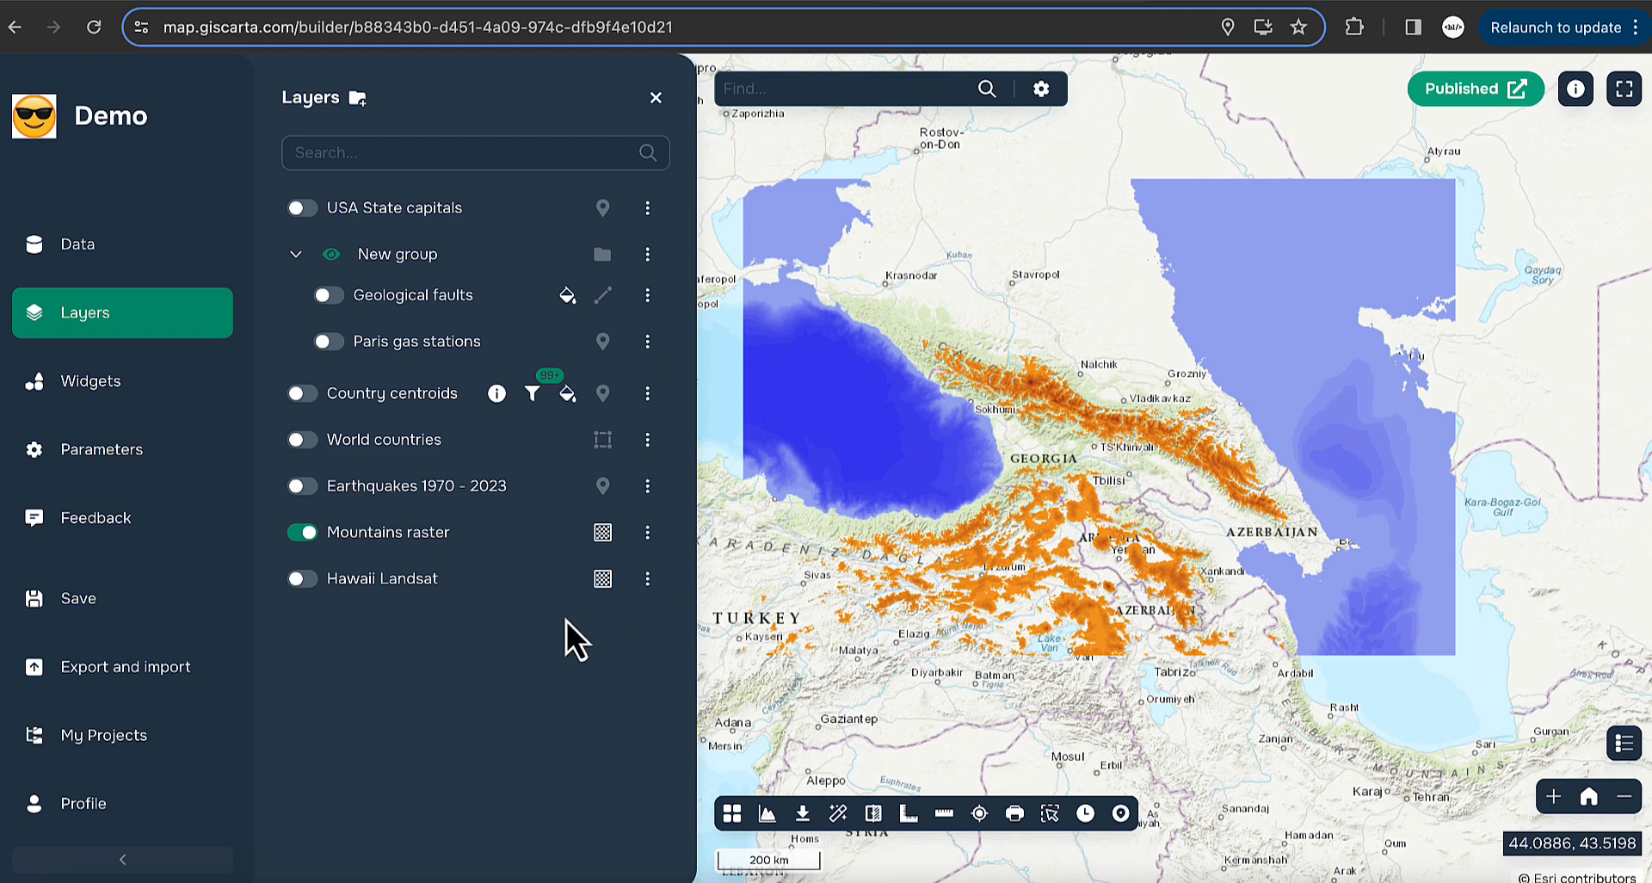
- Restyle the Mountains raster with a flipped red–yellow–blue colour scheme and save
click(648, 534)
click(787, 162)
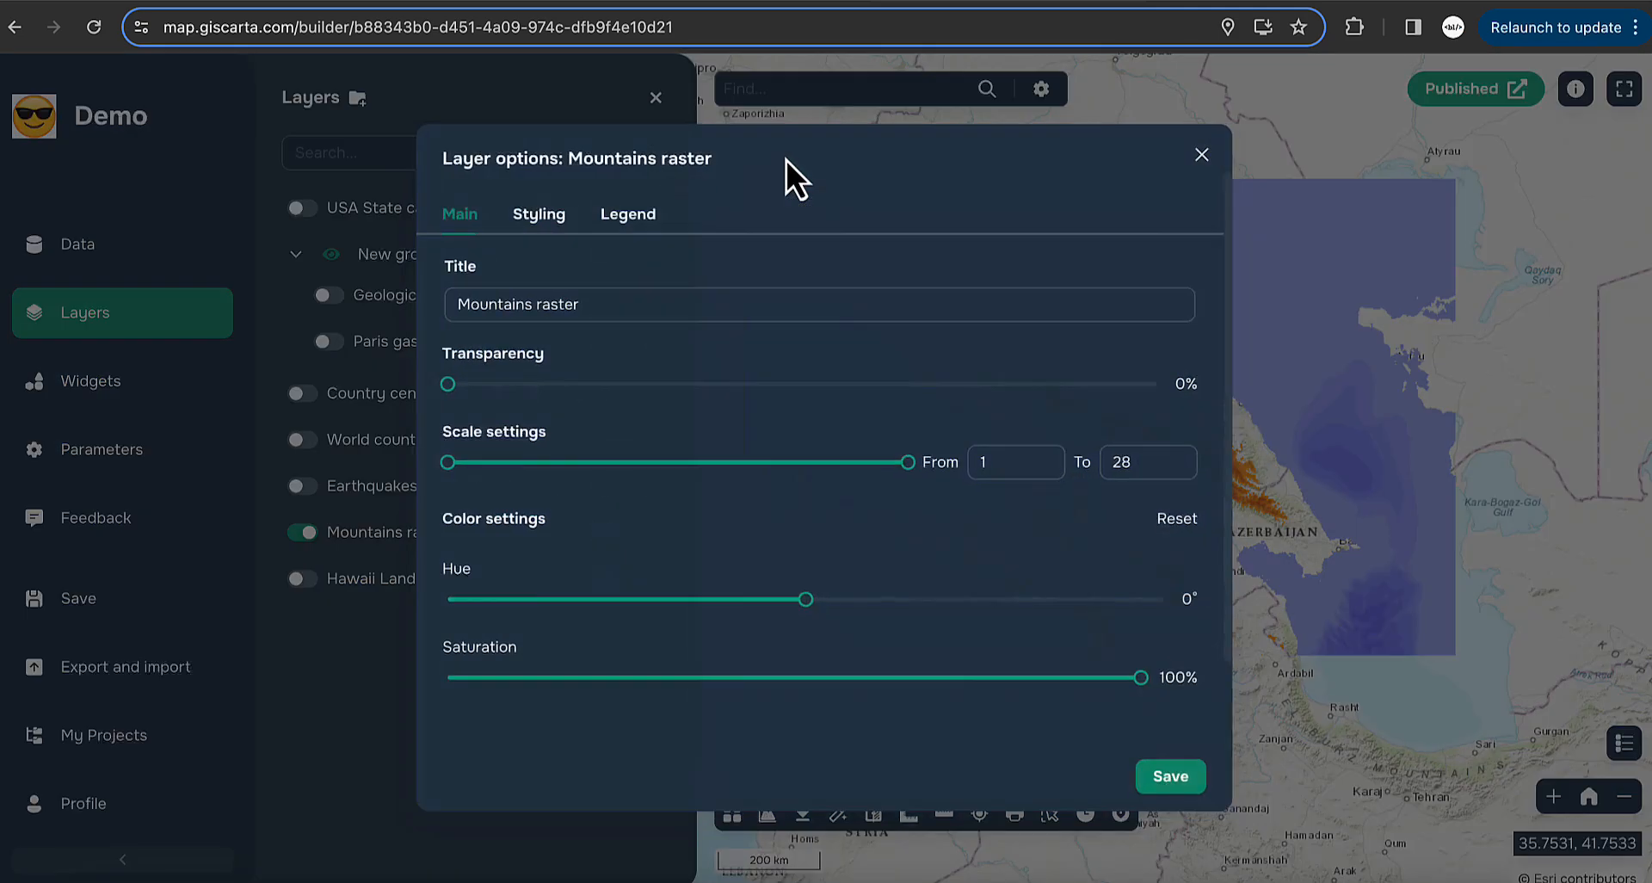
click(551, 215)
scroll(767, 479, down, 3)
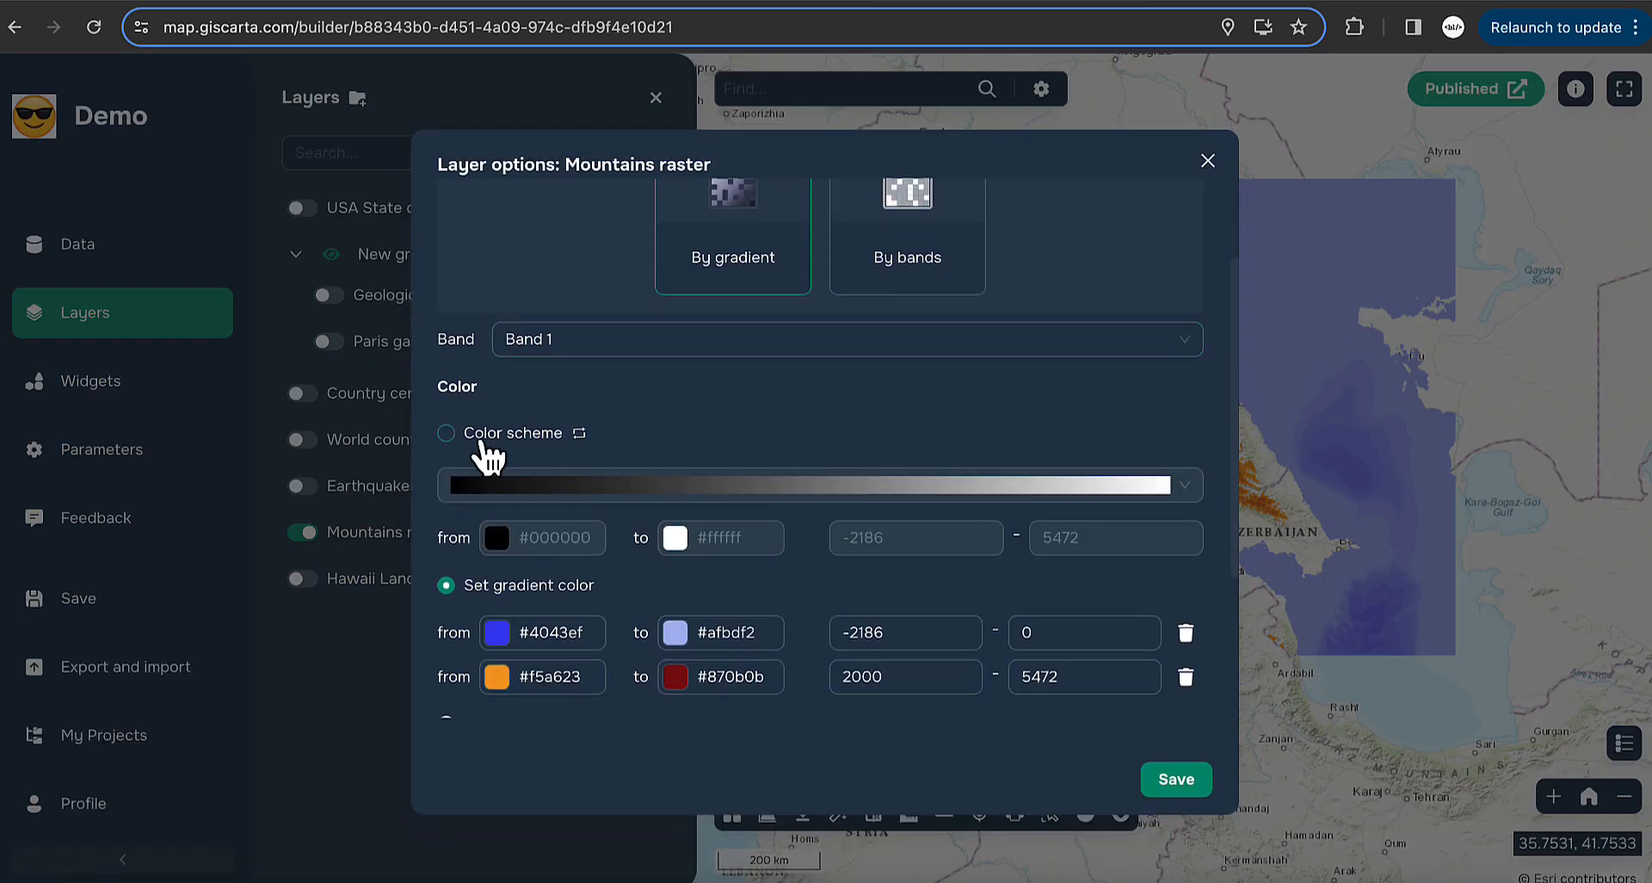
click(471, 437)
click(770, 492)
scroll(818, 663, down, 3)
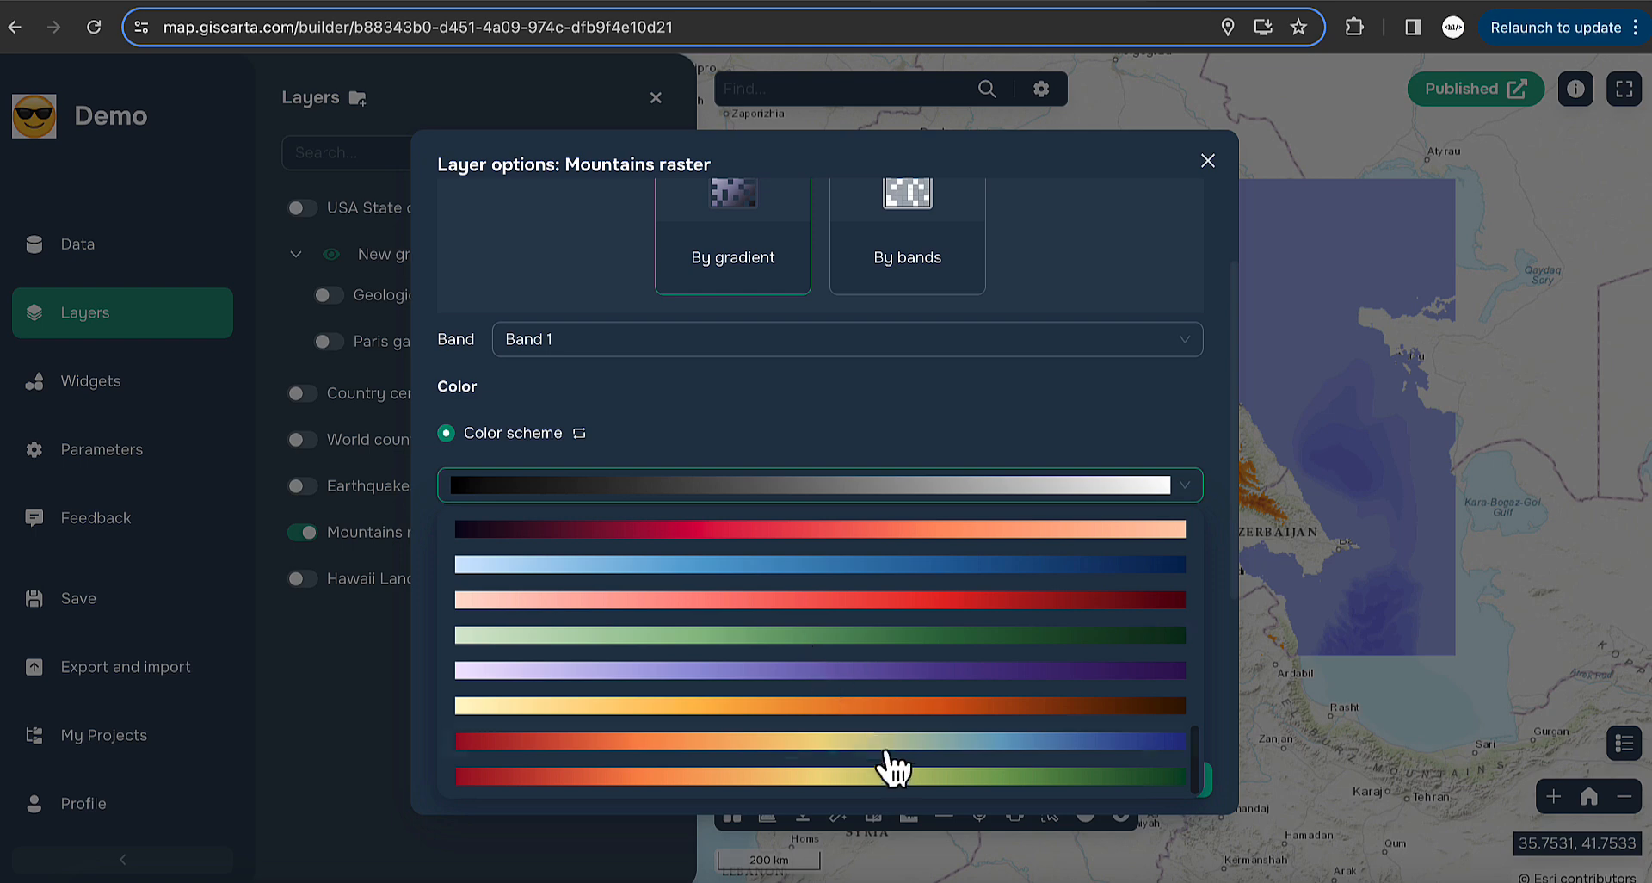
click(911, 749)
click(579, 433)
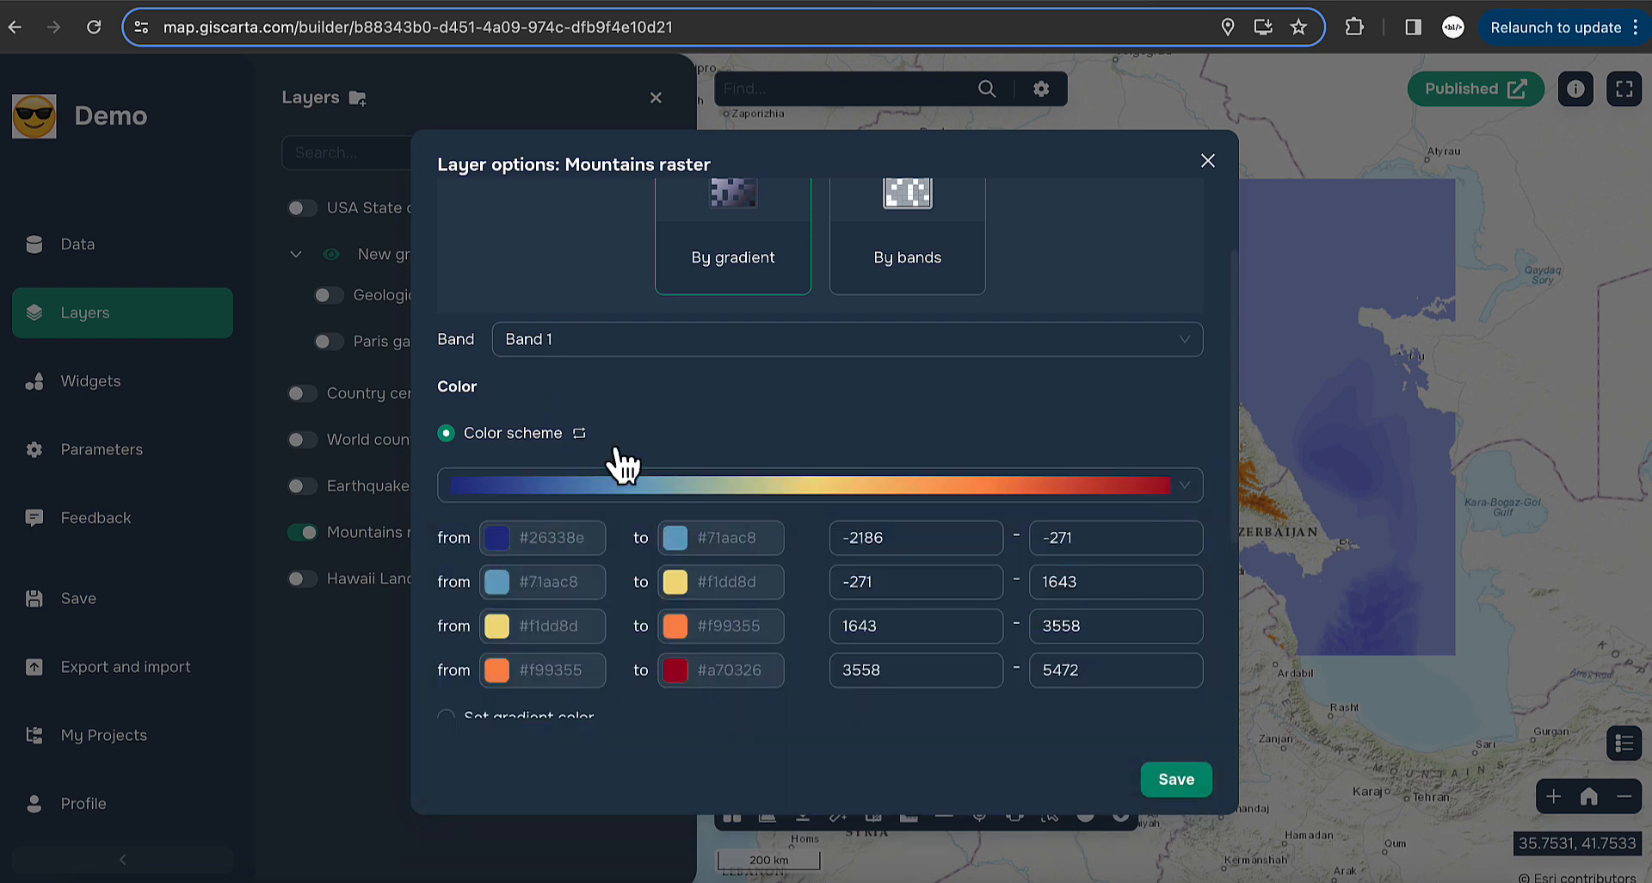
click(1179, 782)
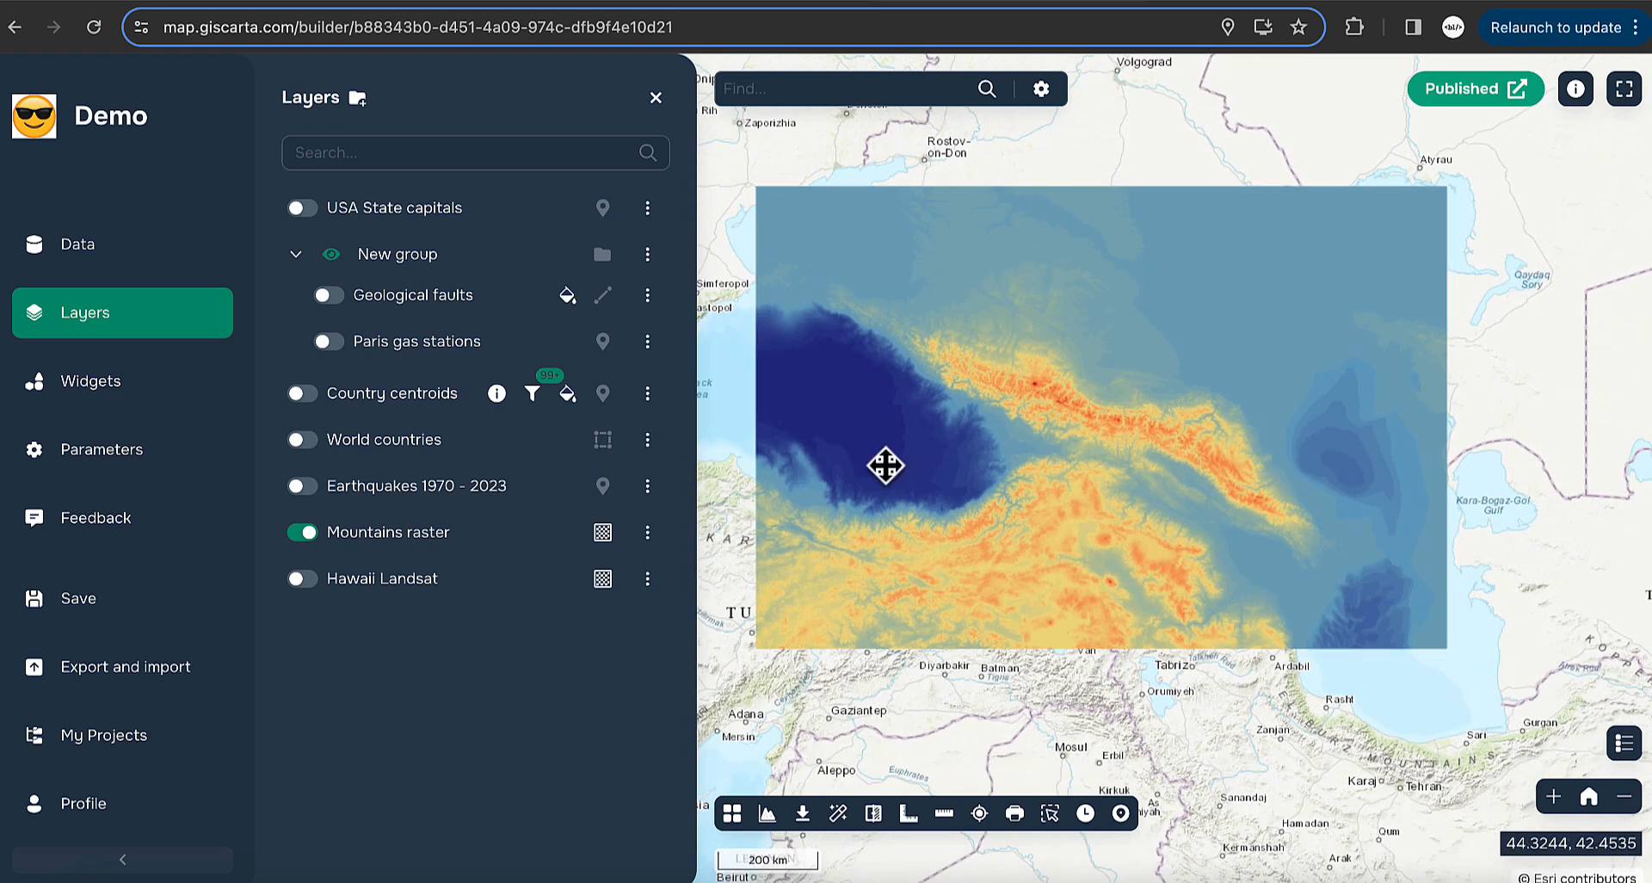
- Shift the raster hue, try 24% brightness, then restore full brightness
click(604, 532)
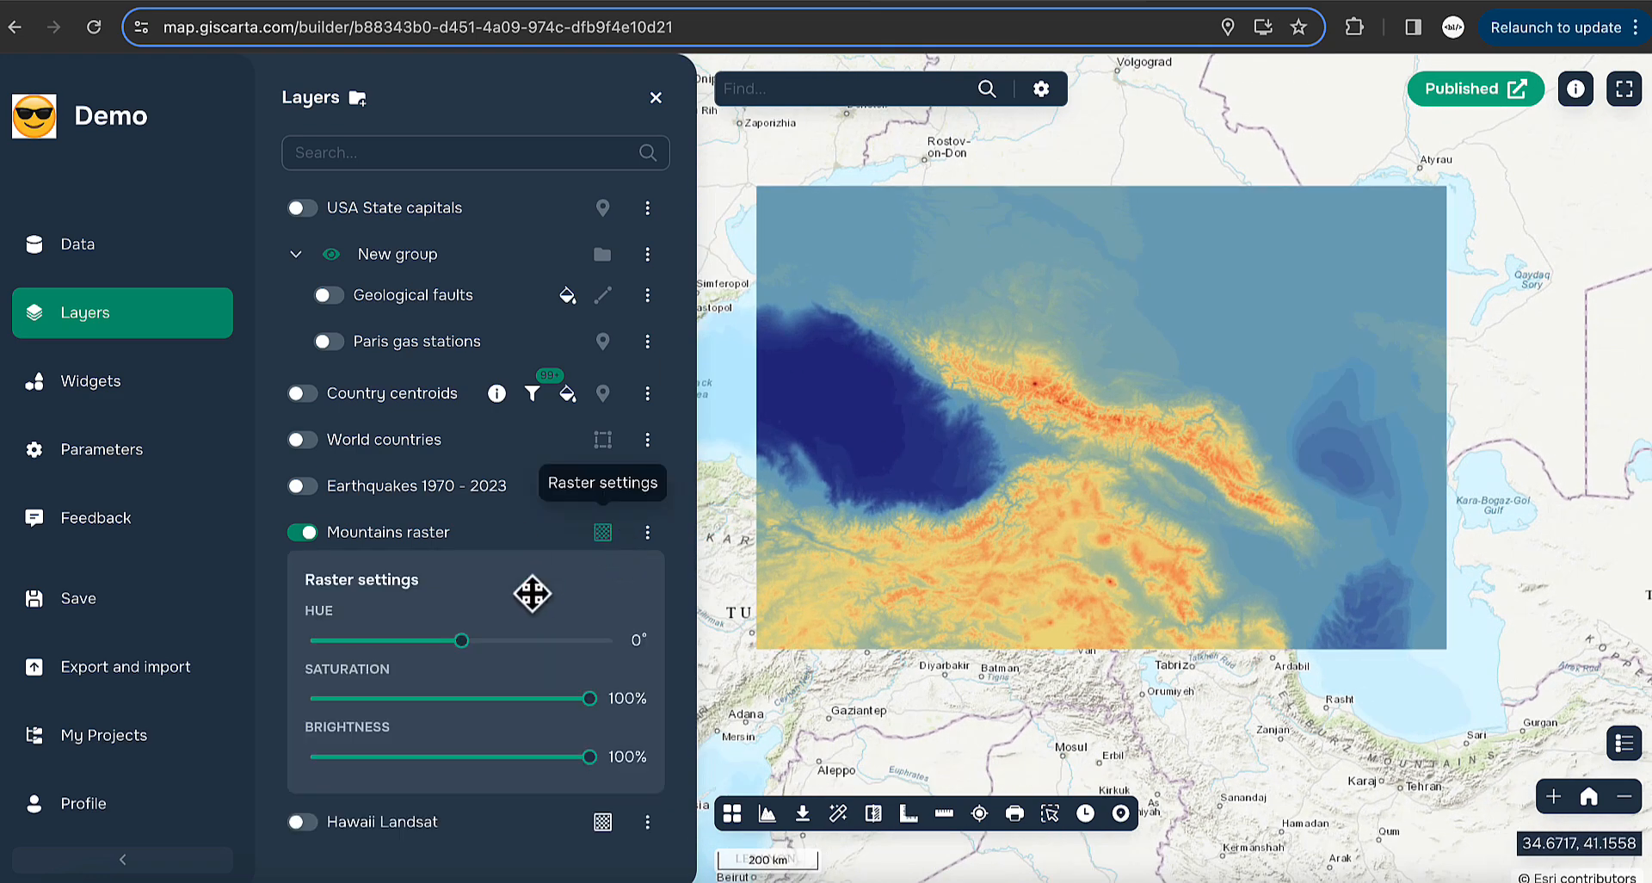
mouse_move(462, 640)
mouse_down()
mouse_move(542, 642)
mouse_move(451, 642)
mouse_up()
drag(589, 757, 631, 730)
click(604, 532)
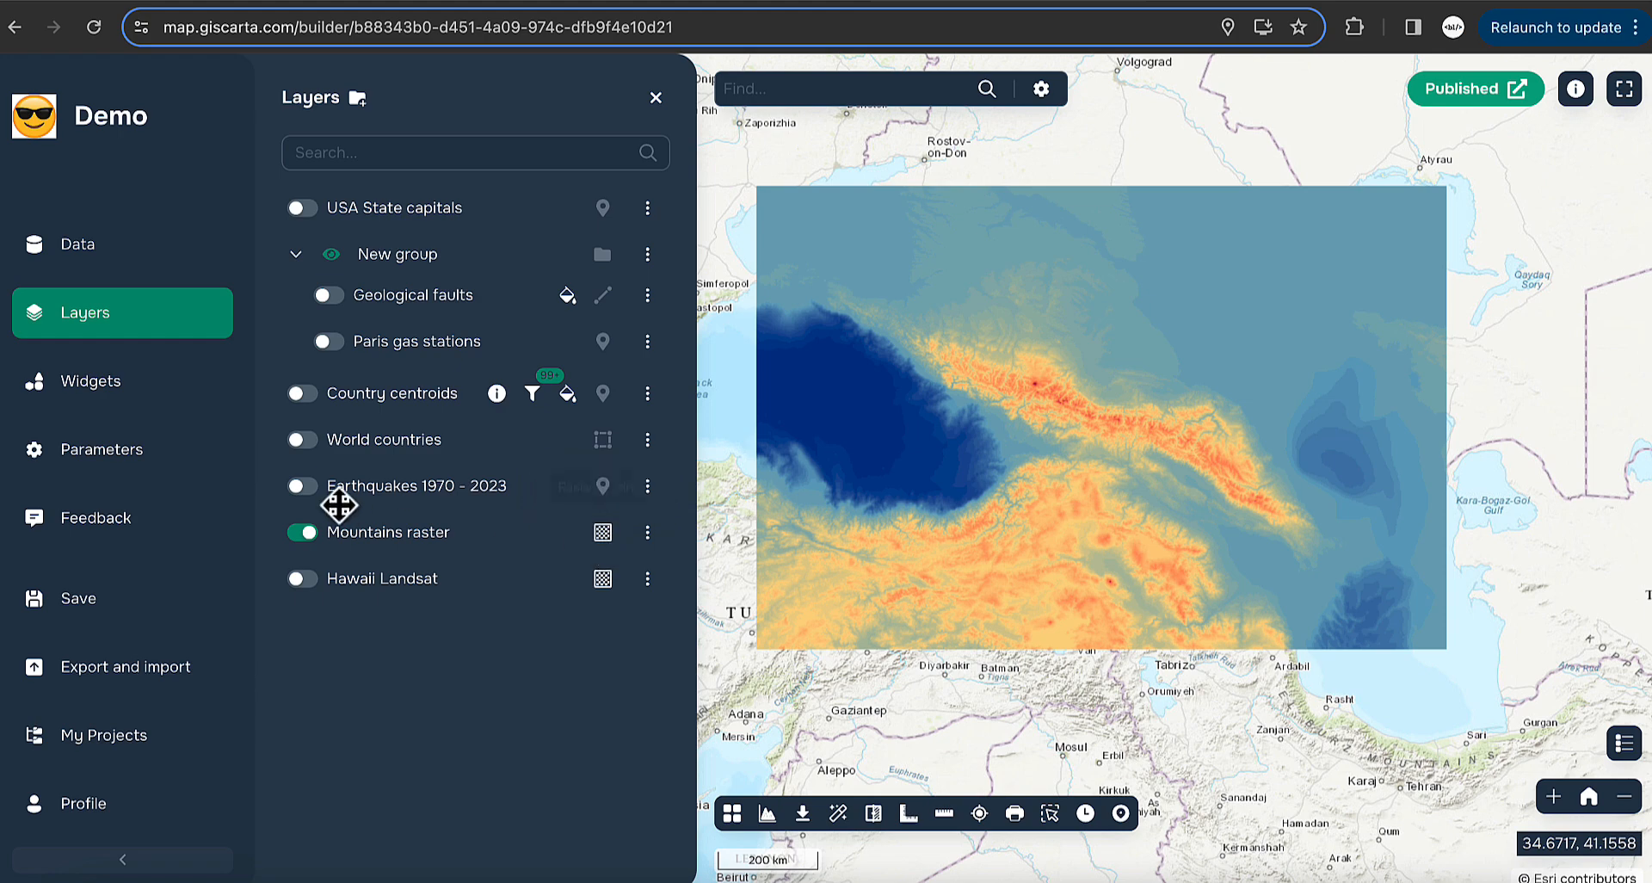
- Hide Mountains raster, turn on Hawaii Landsat, and zoom to its Oahu imagery
click(303, 525)
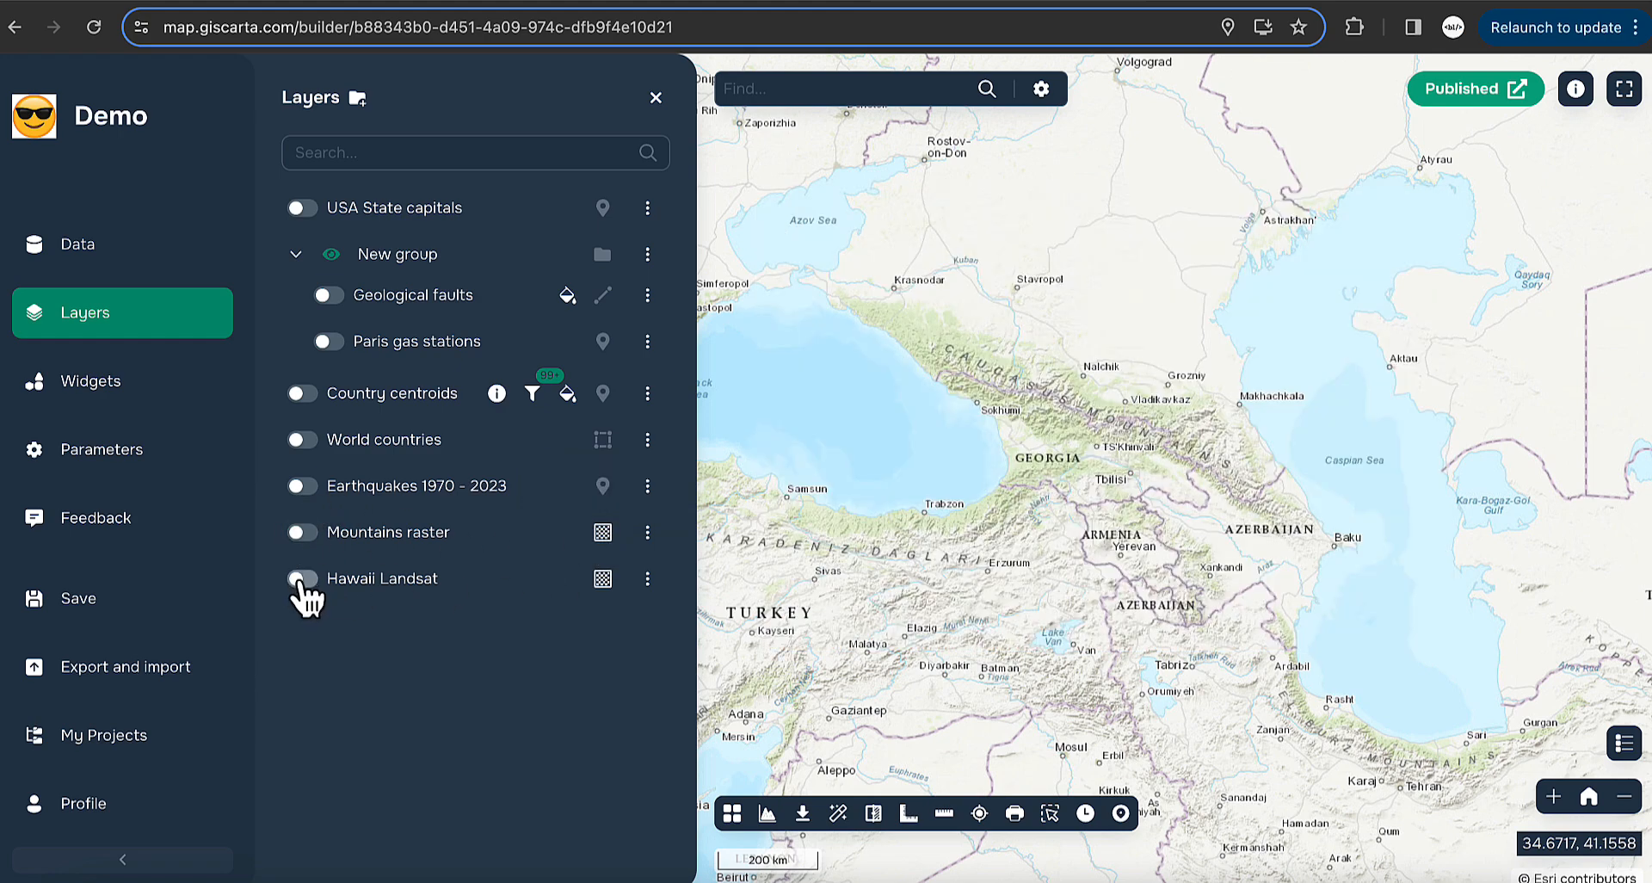
click(650, 578)
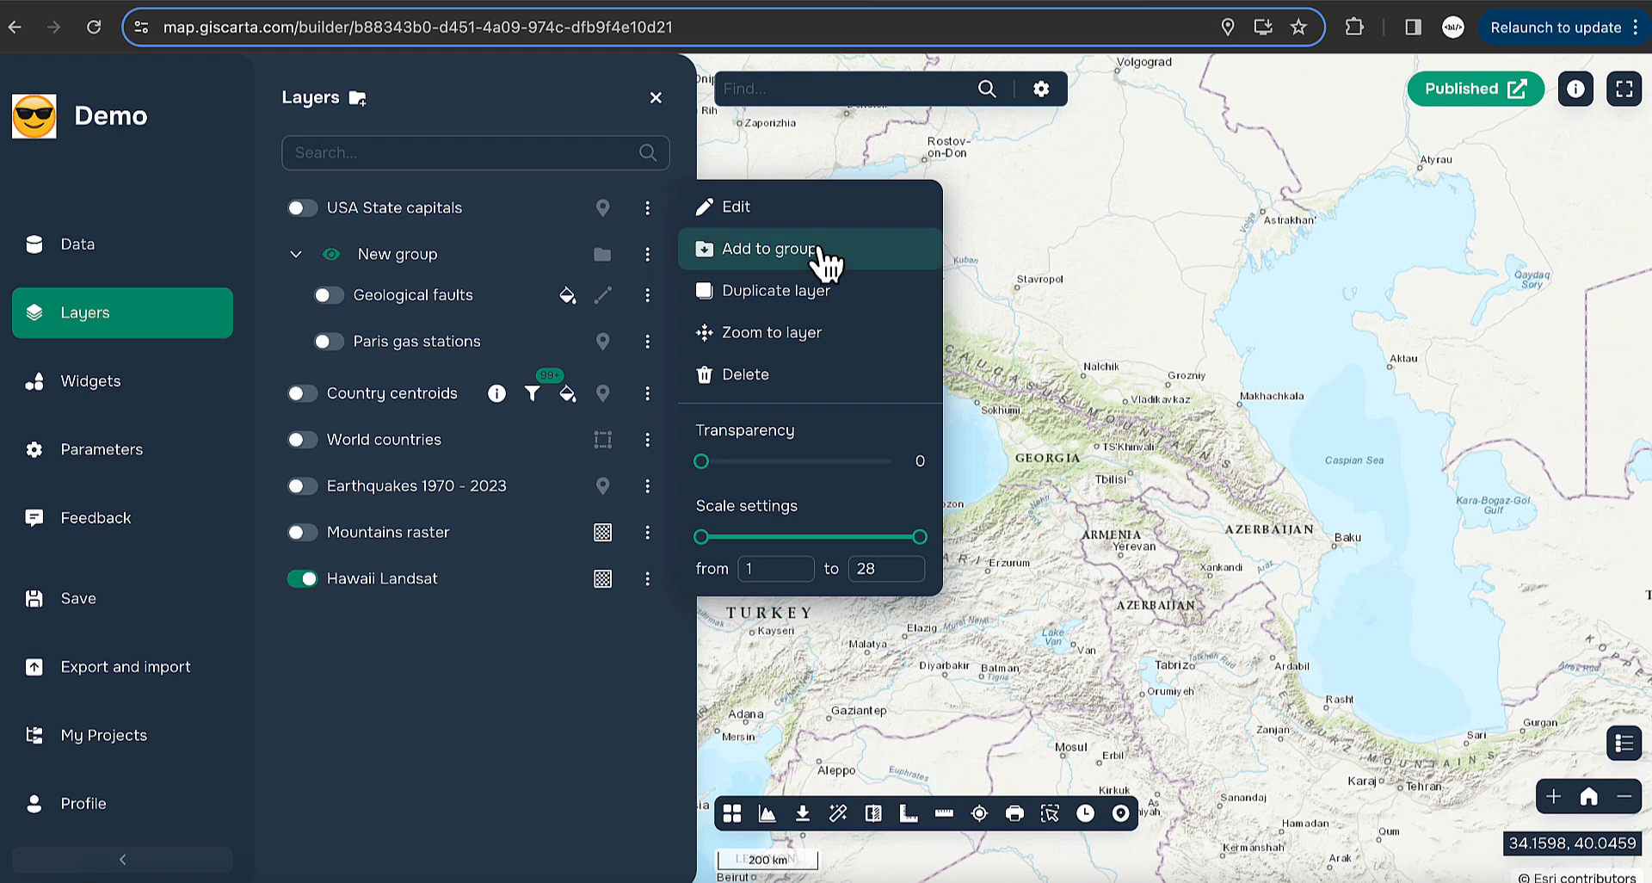
click(845, 336)
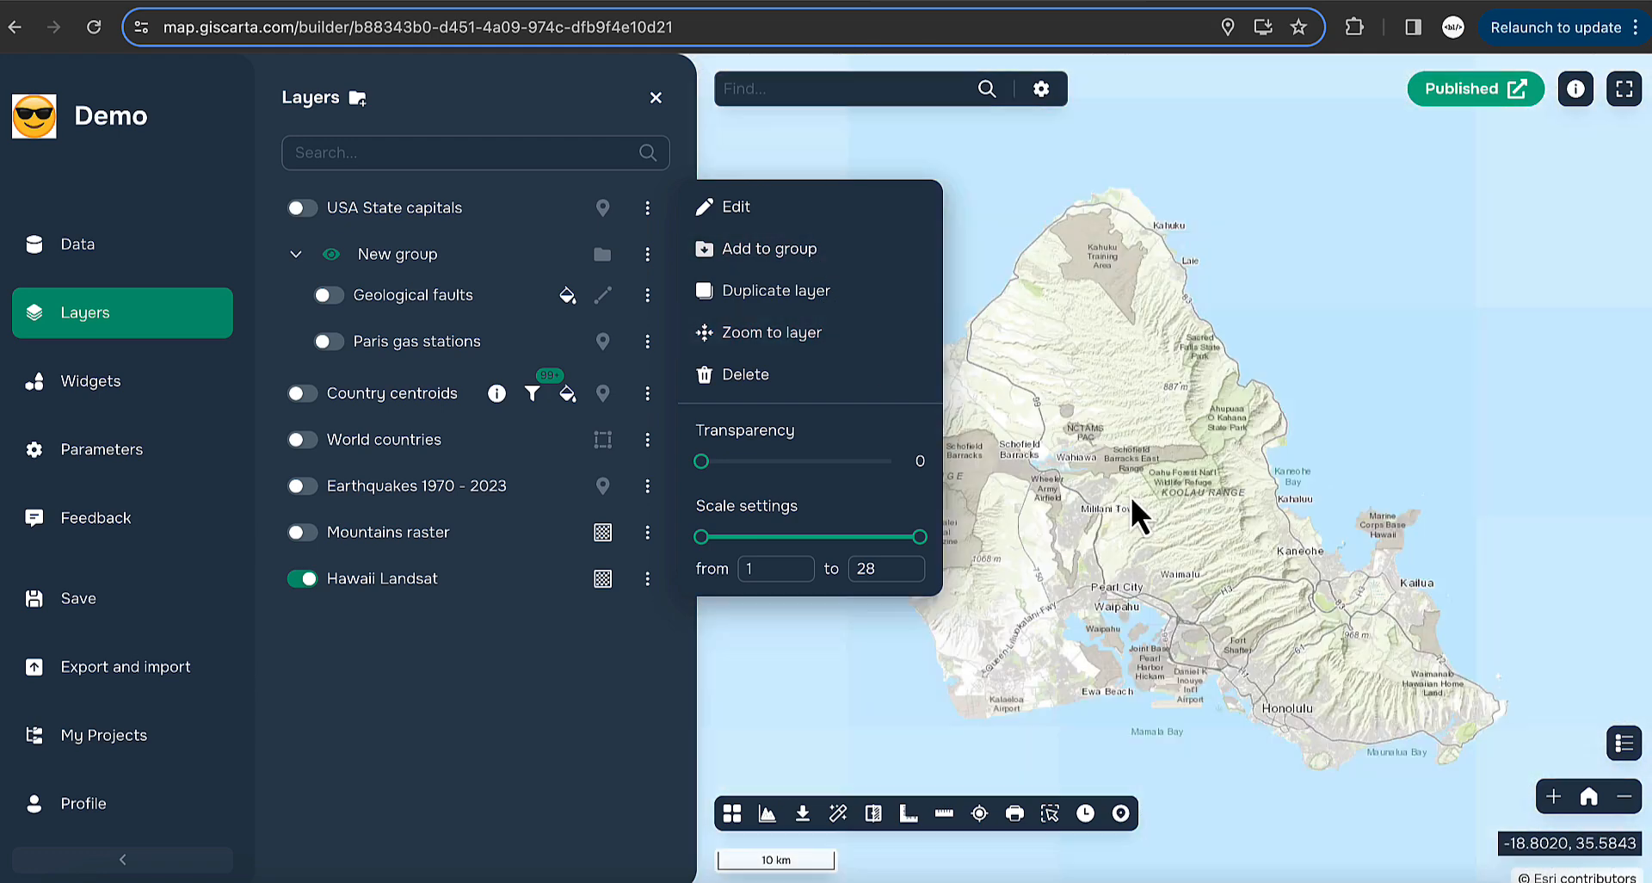
scroll(1025, 478, down, 2)
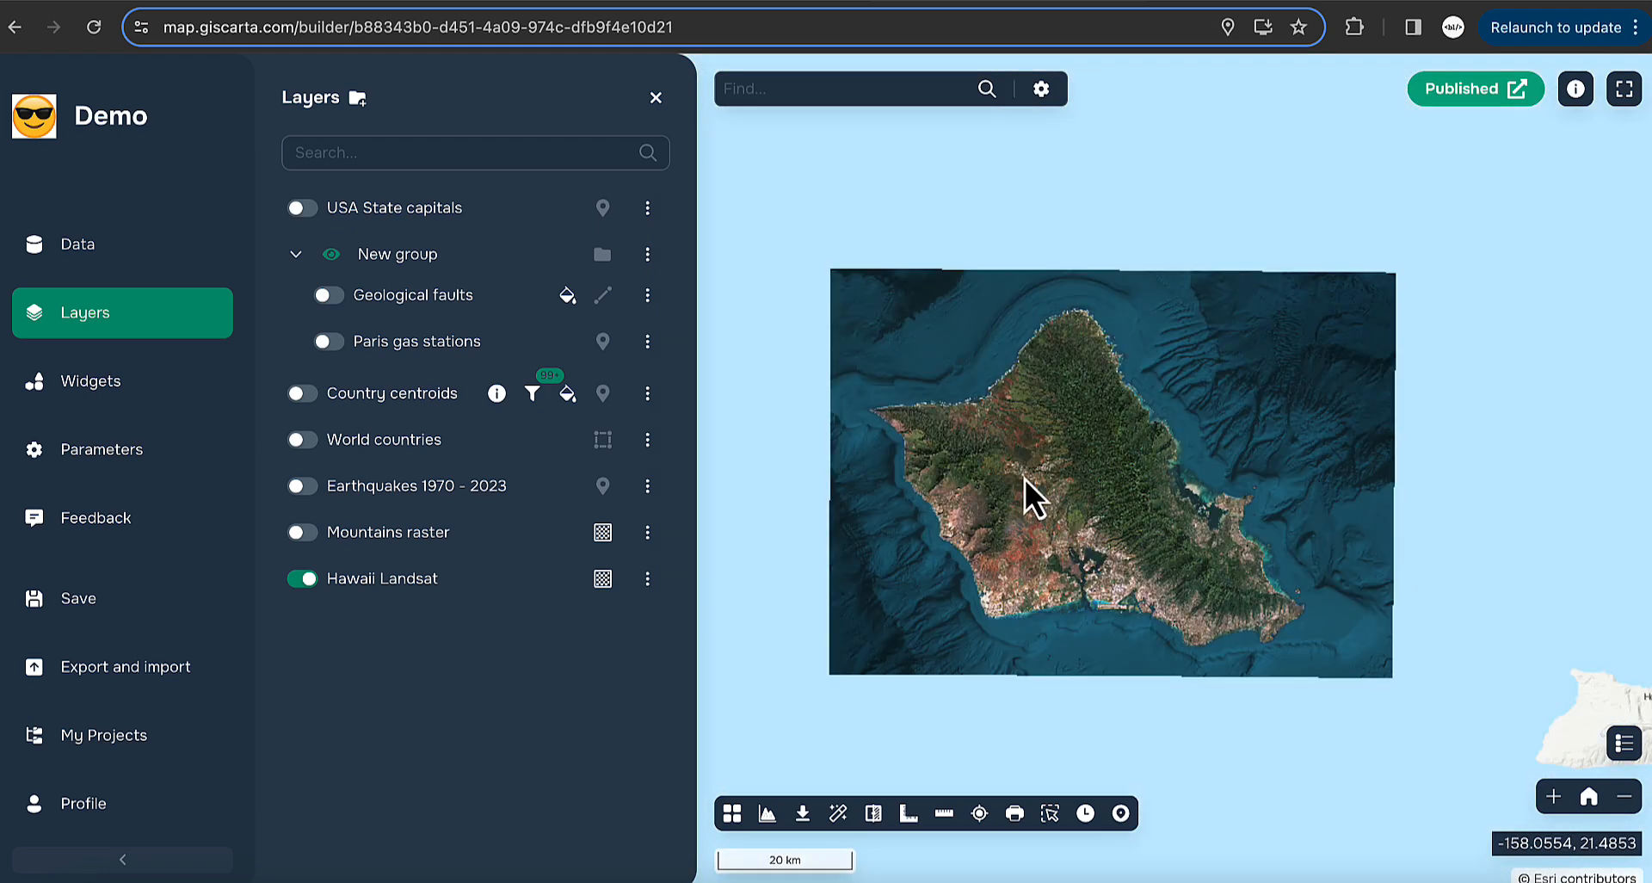
- Restyle Hawaii Landsat with Band 2 as red and Band 1 as green, save, and hide the layer
scroll(1025, 479, up, 2)
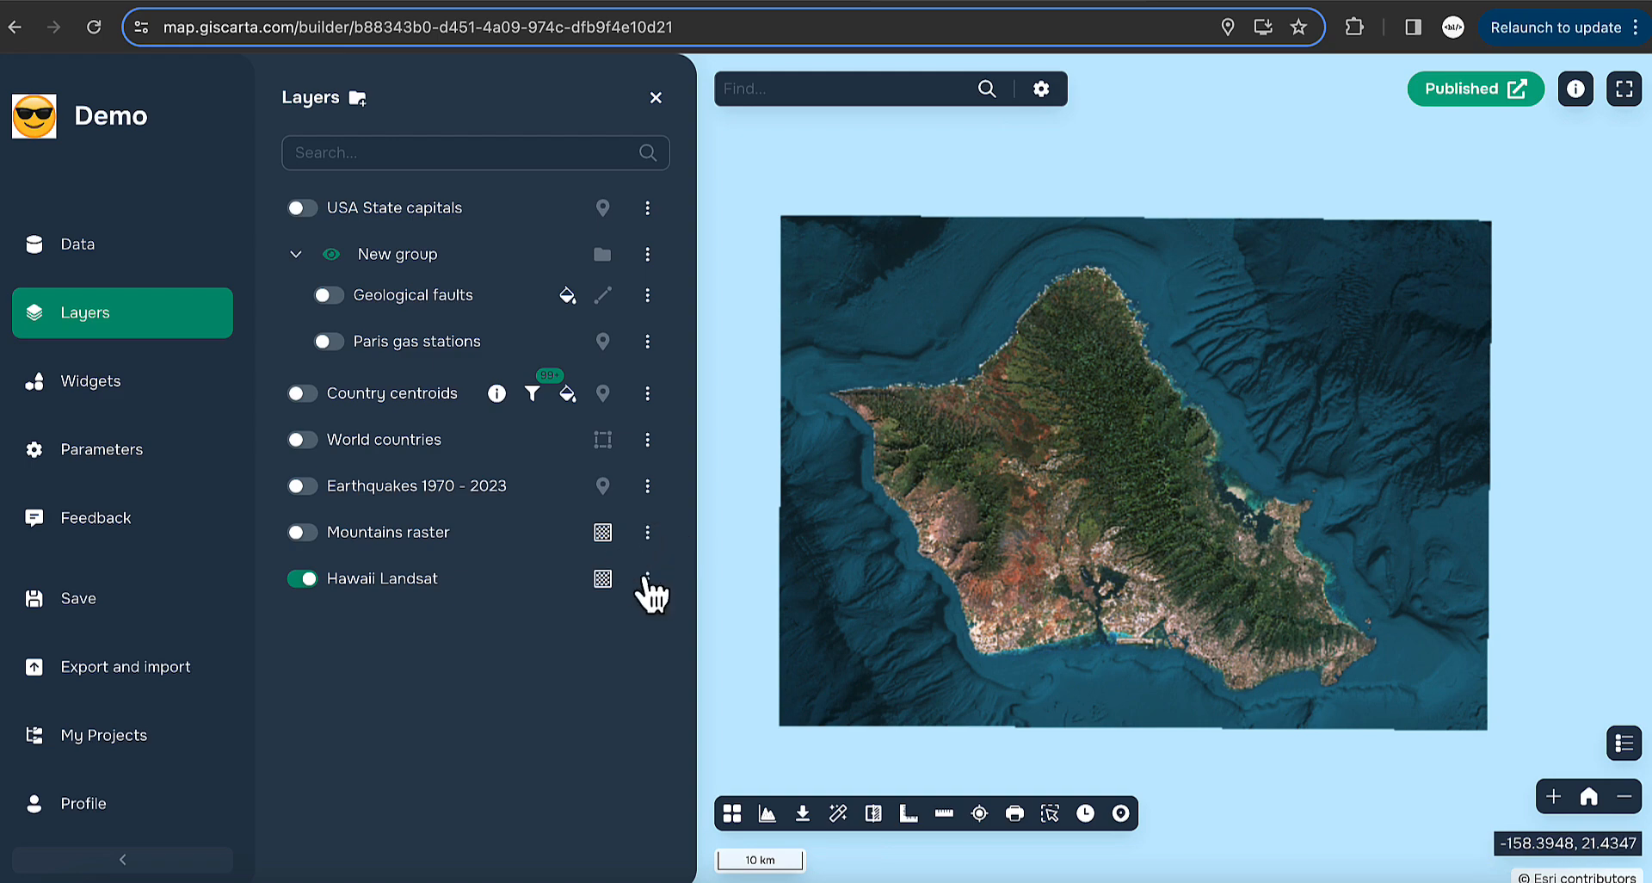
click(648, 581)
click(768, 205)
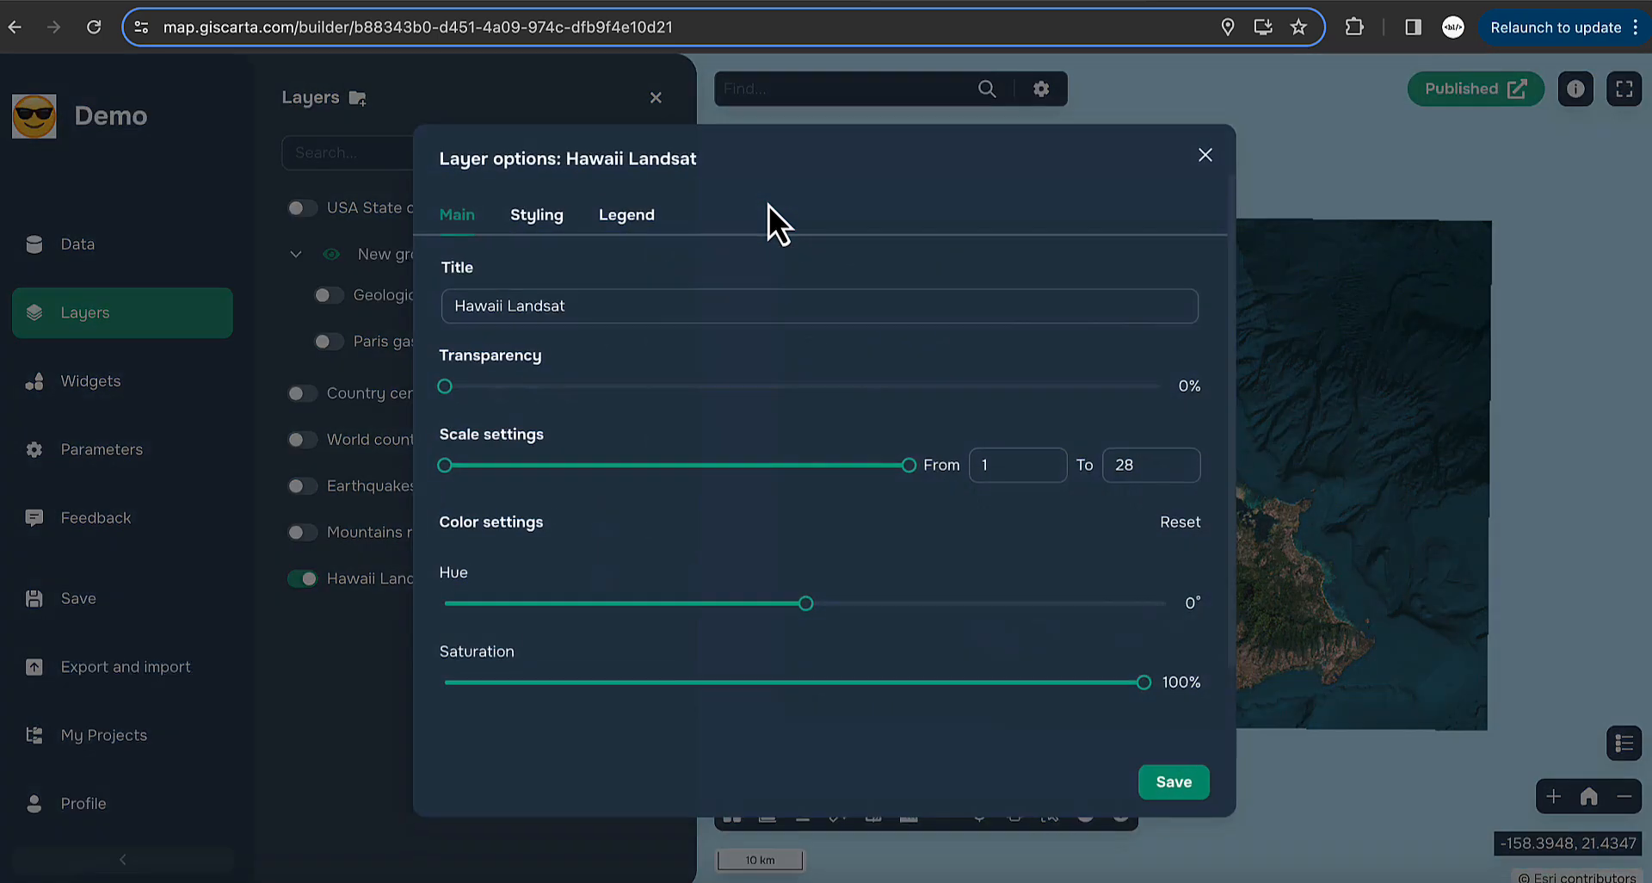
click(538, 225)
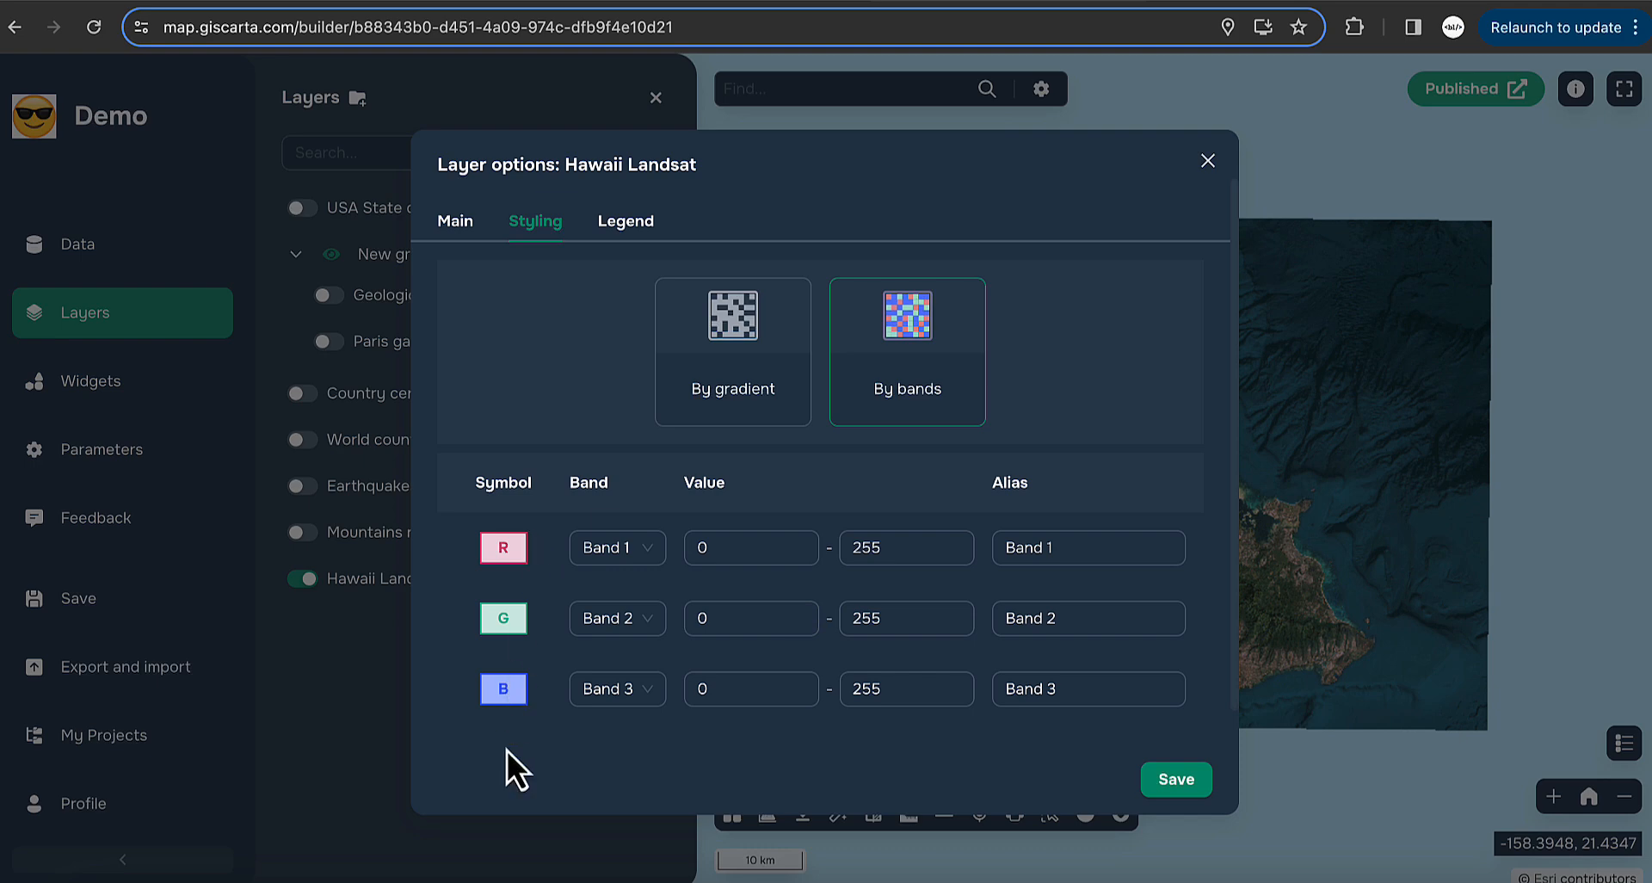
click(641, 644)
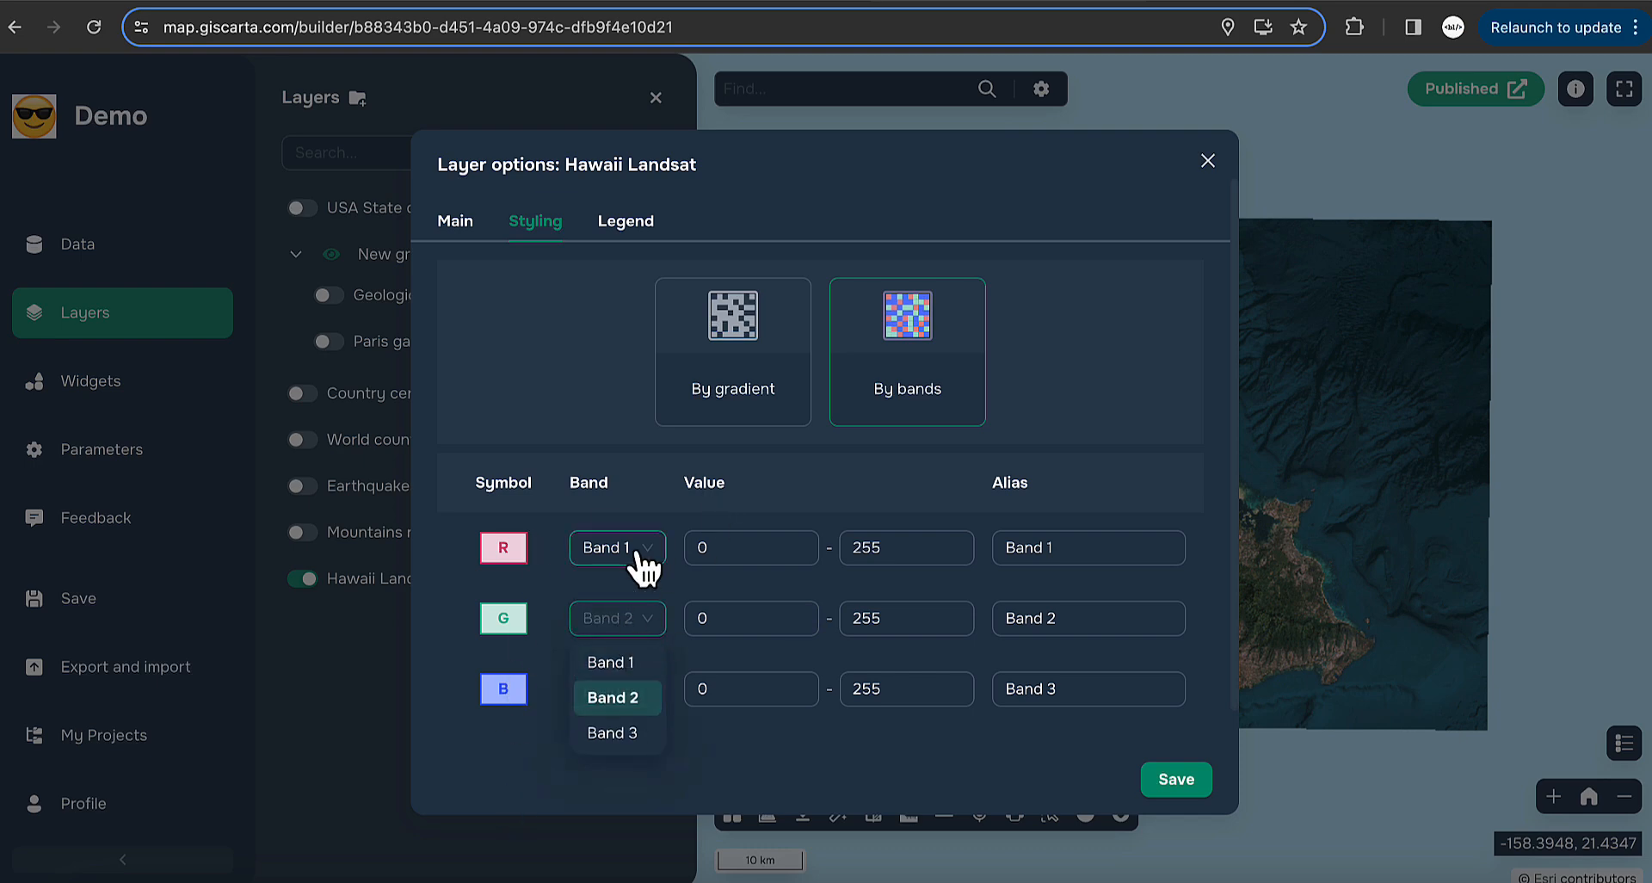
click(637, 554)
click(618, 627)
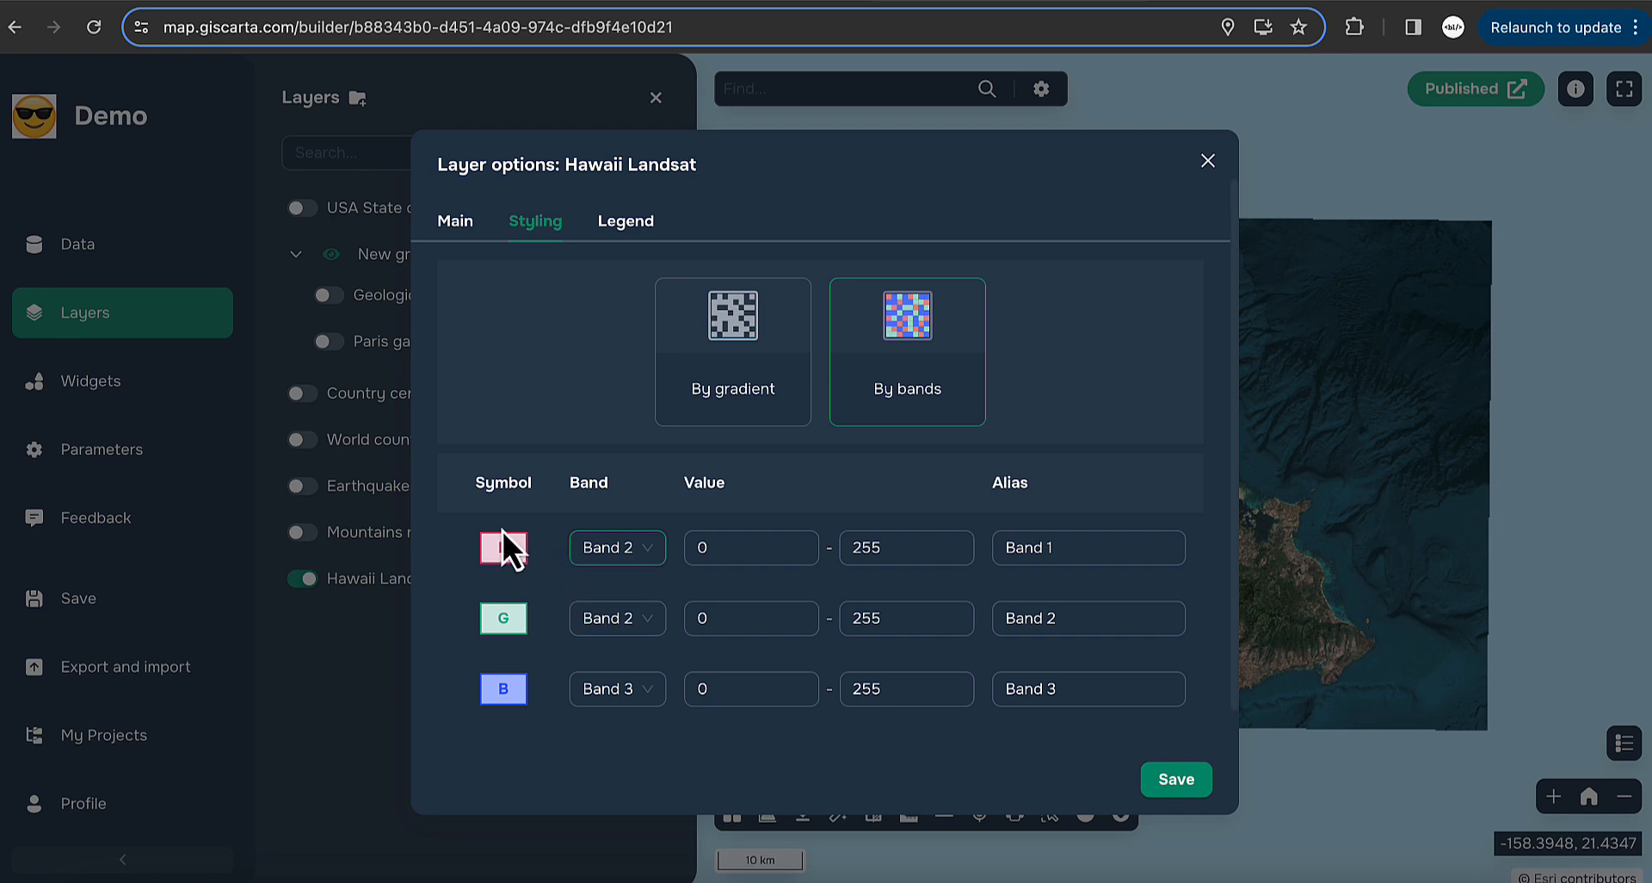
click(628, 620)
click(613, 668)
click(1175, 779)
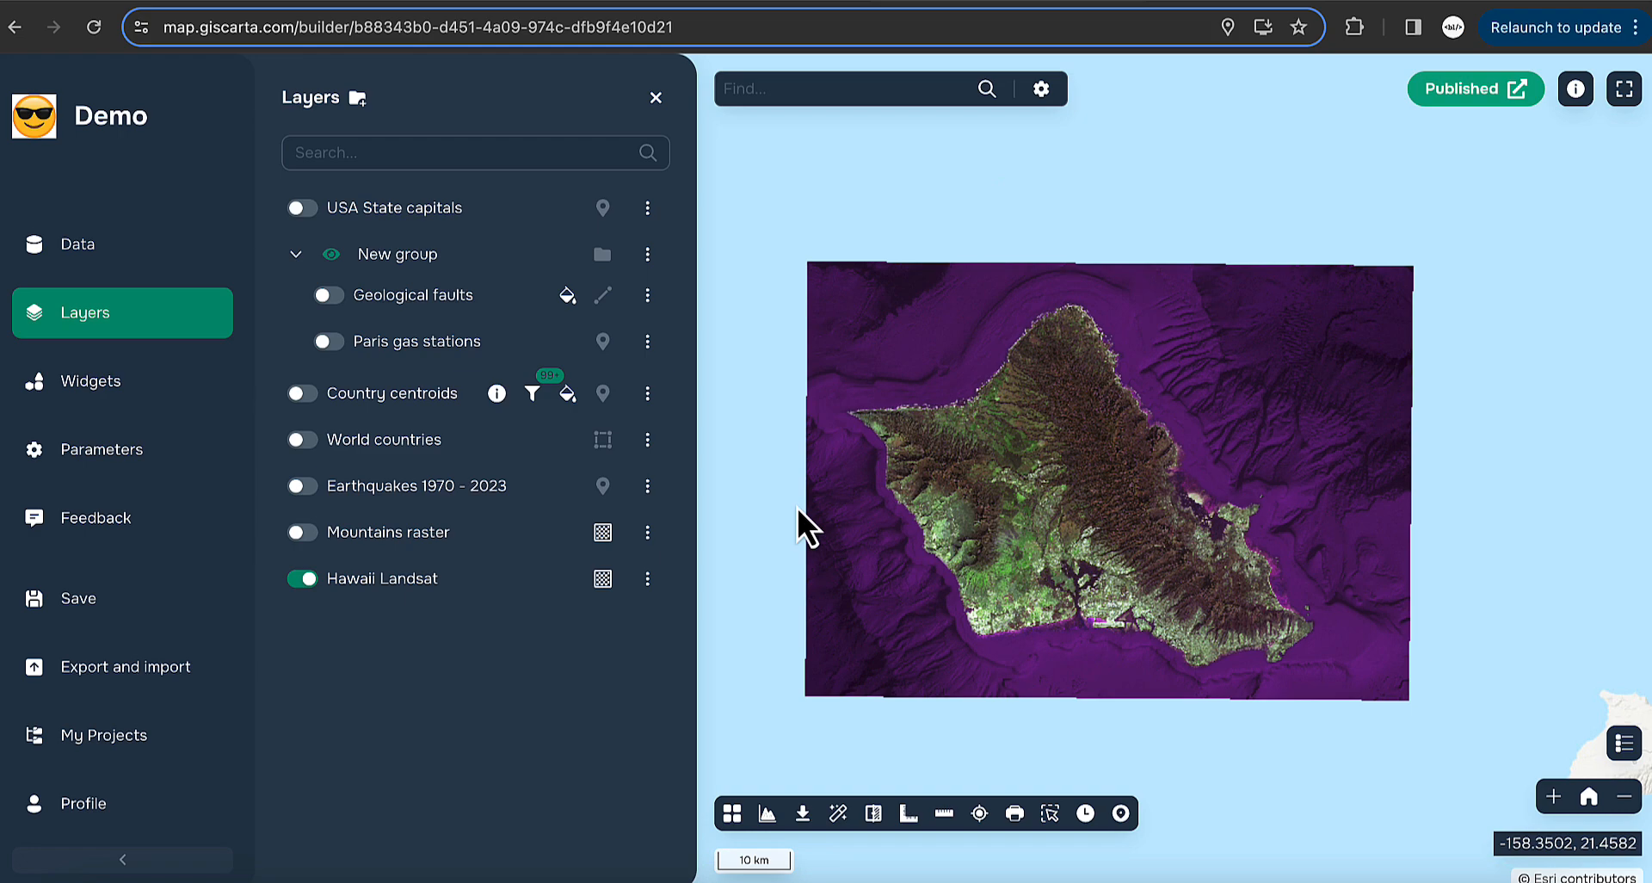
click(303, 578)
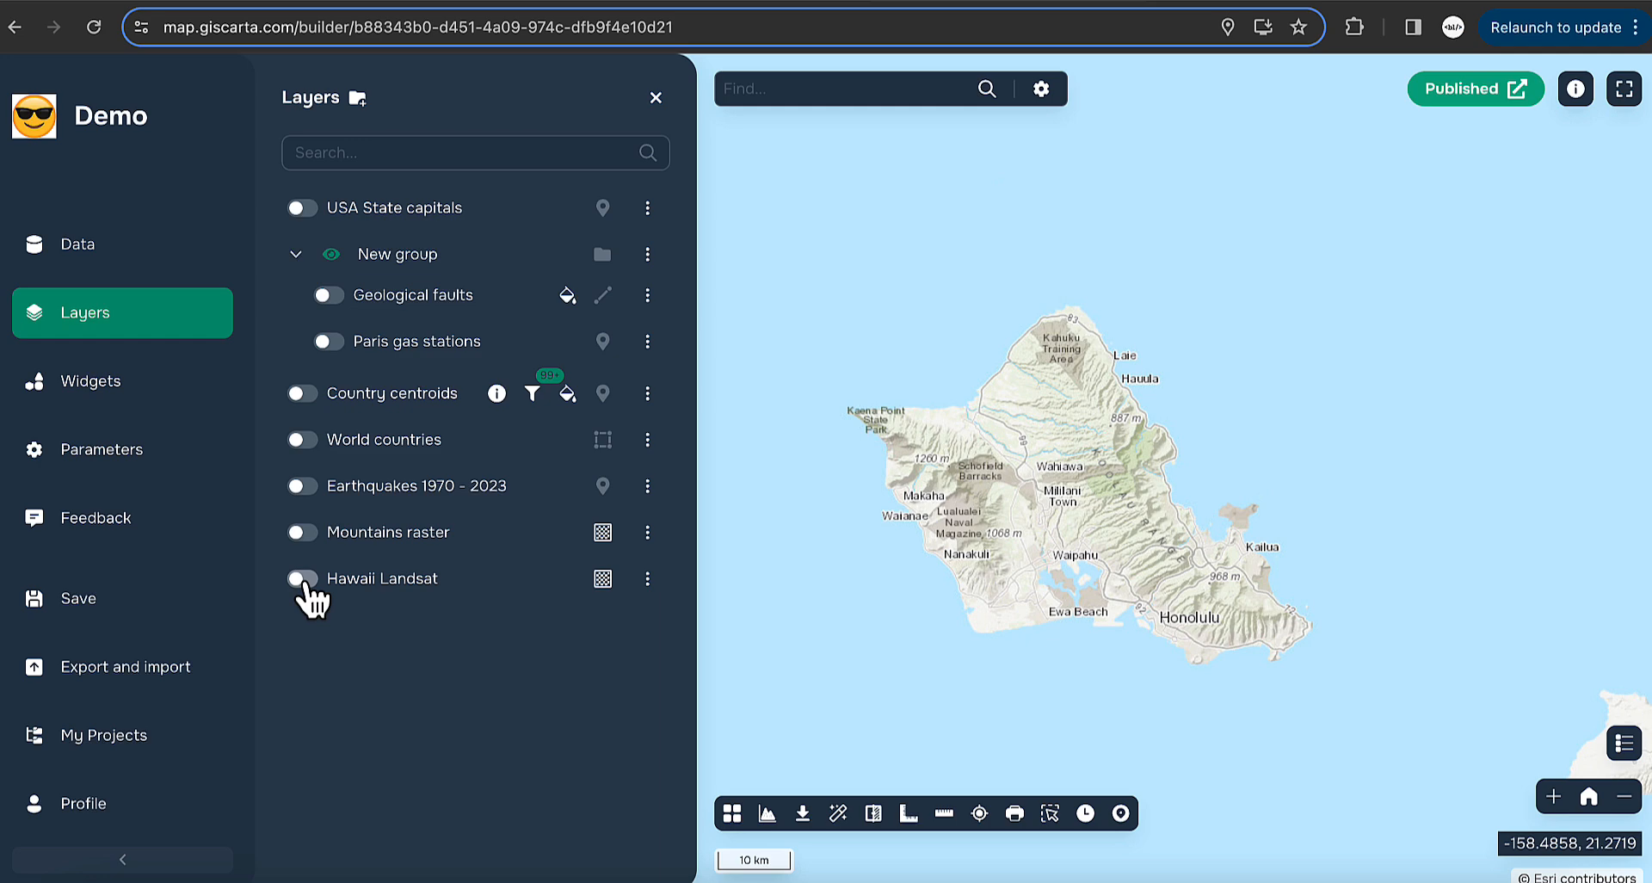
click(125, 394)
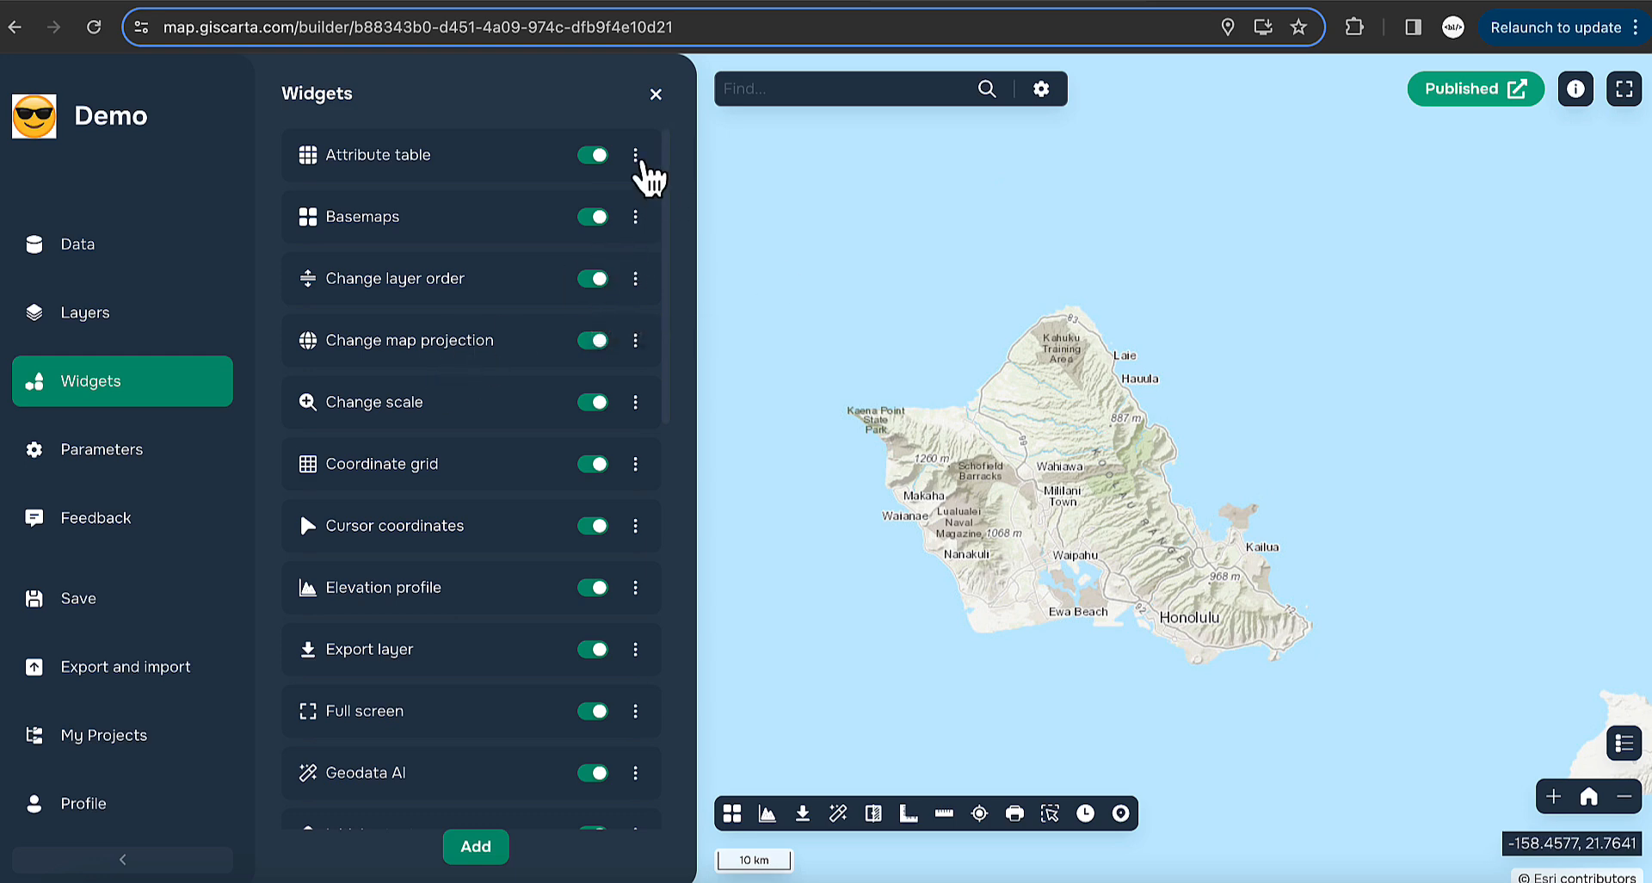
- Open the Country centroids attribute table and select the San Marino and Syrian Arab Republic rows
click(637, 157)
click(637, 157)
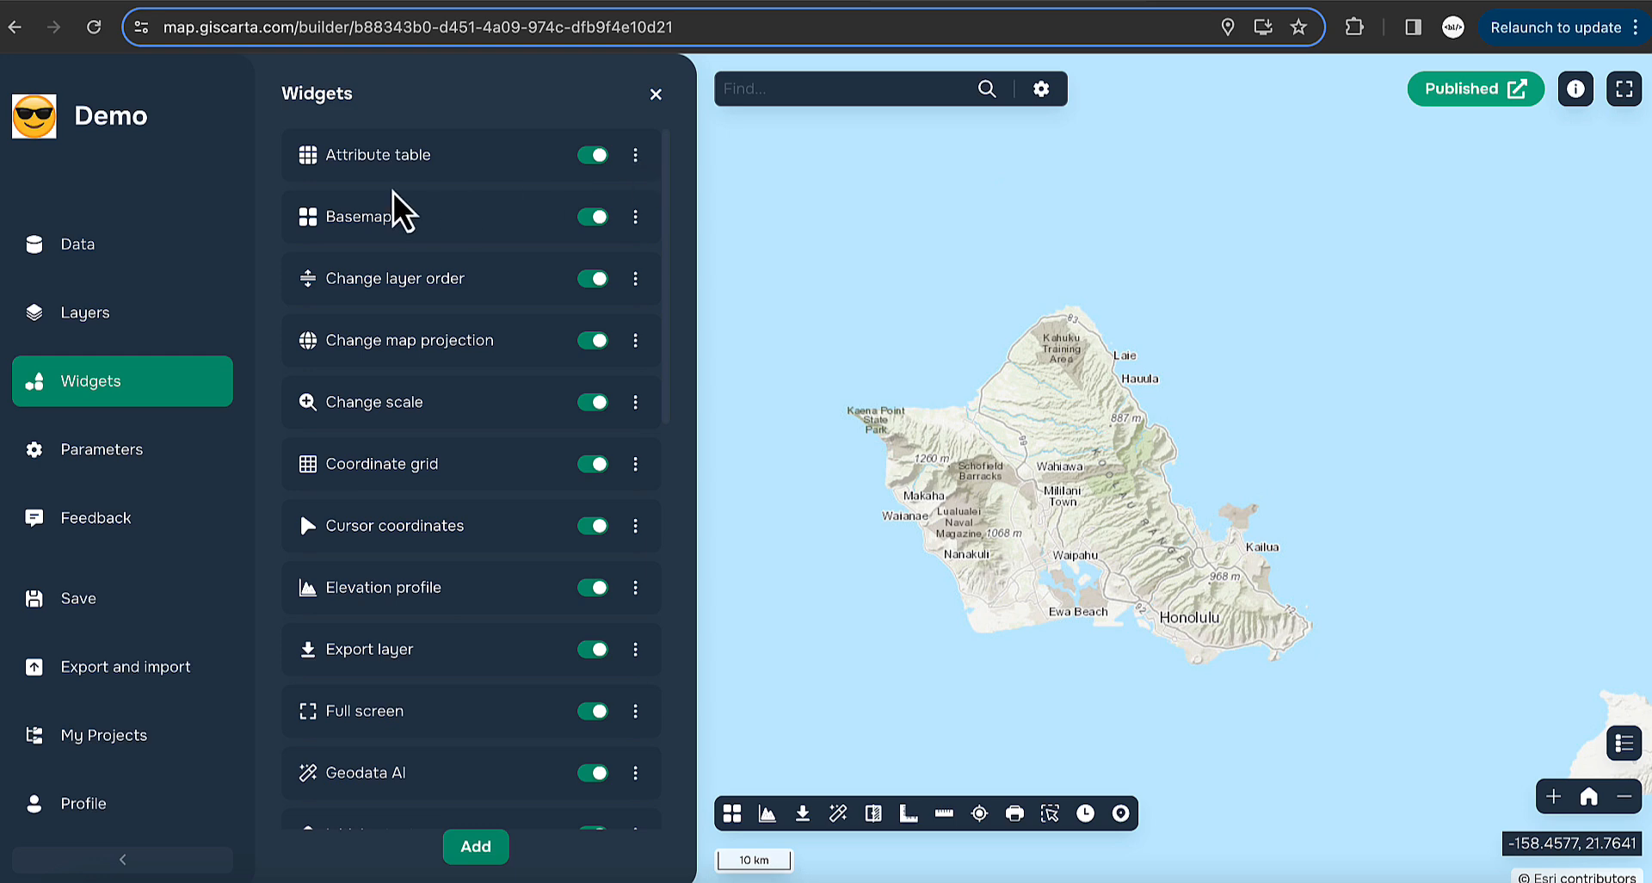
click(172, 316)
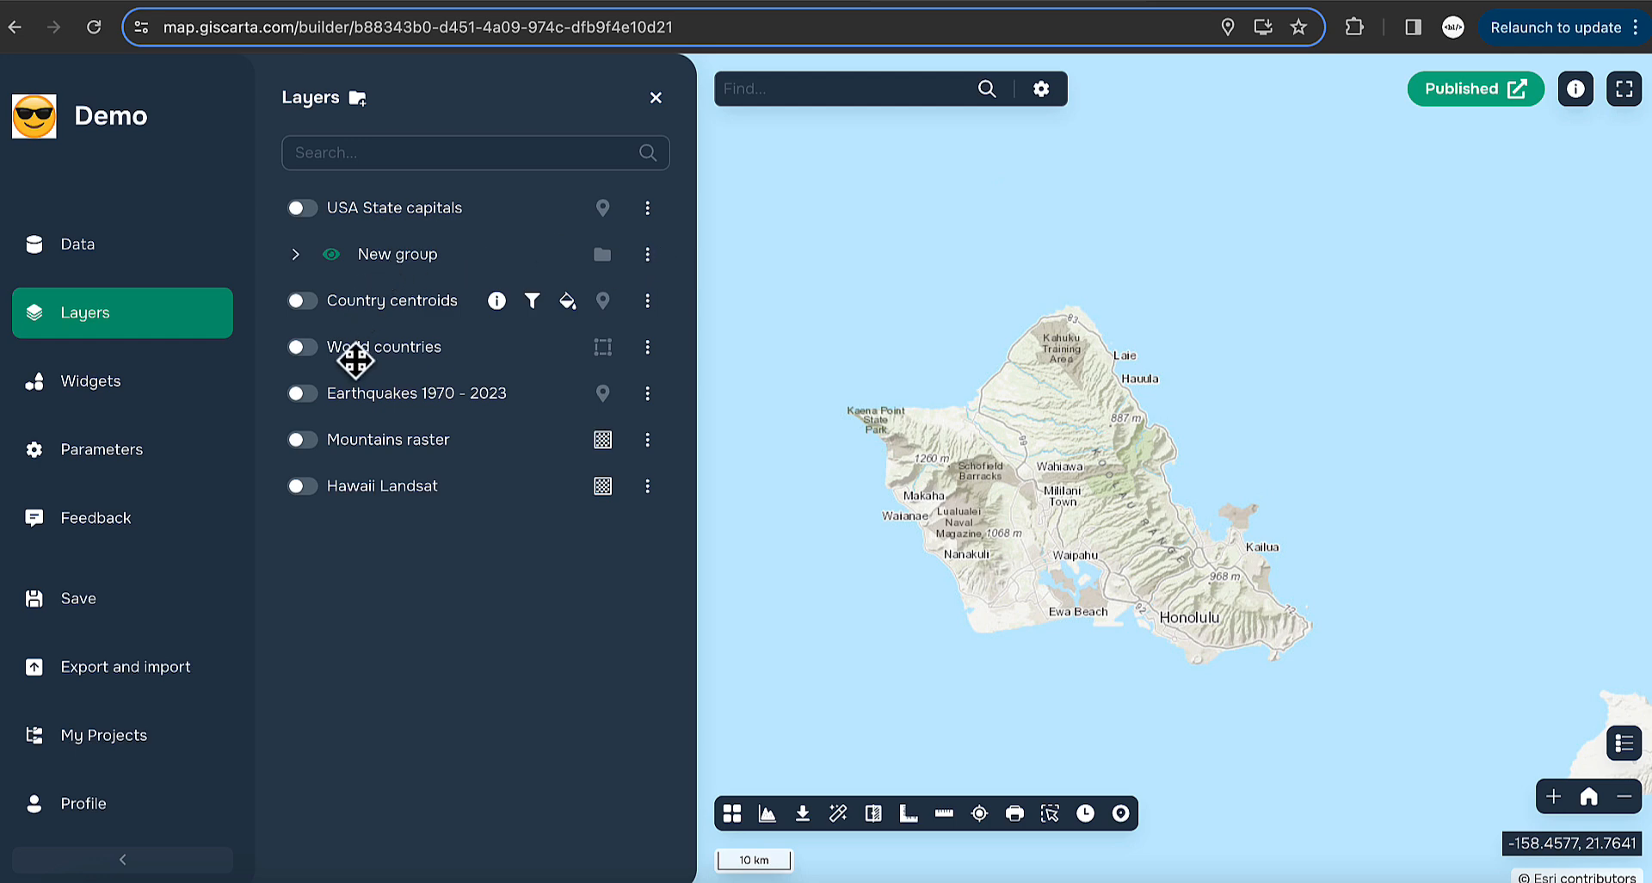
click(647, 300)
click(808, 355)
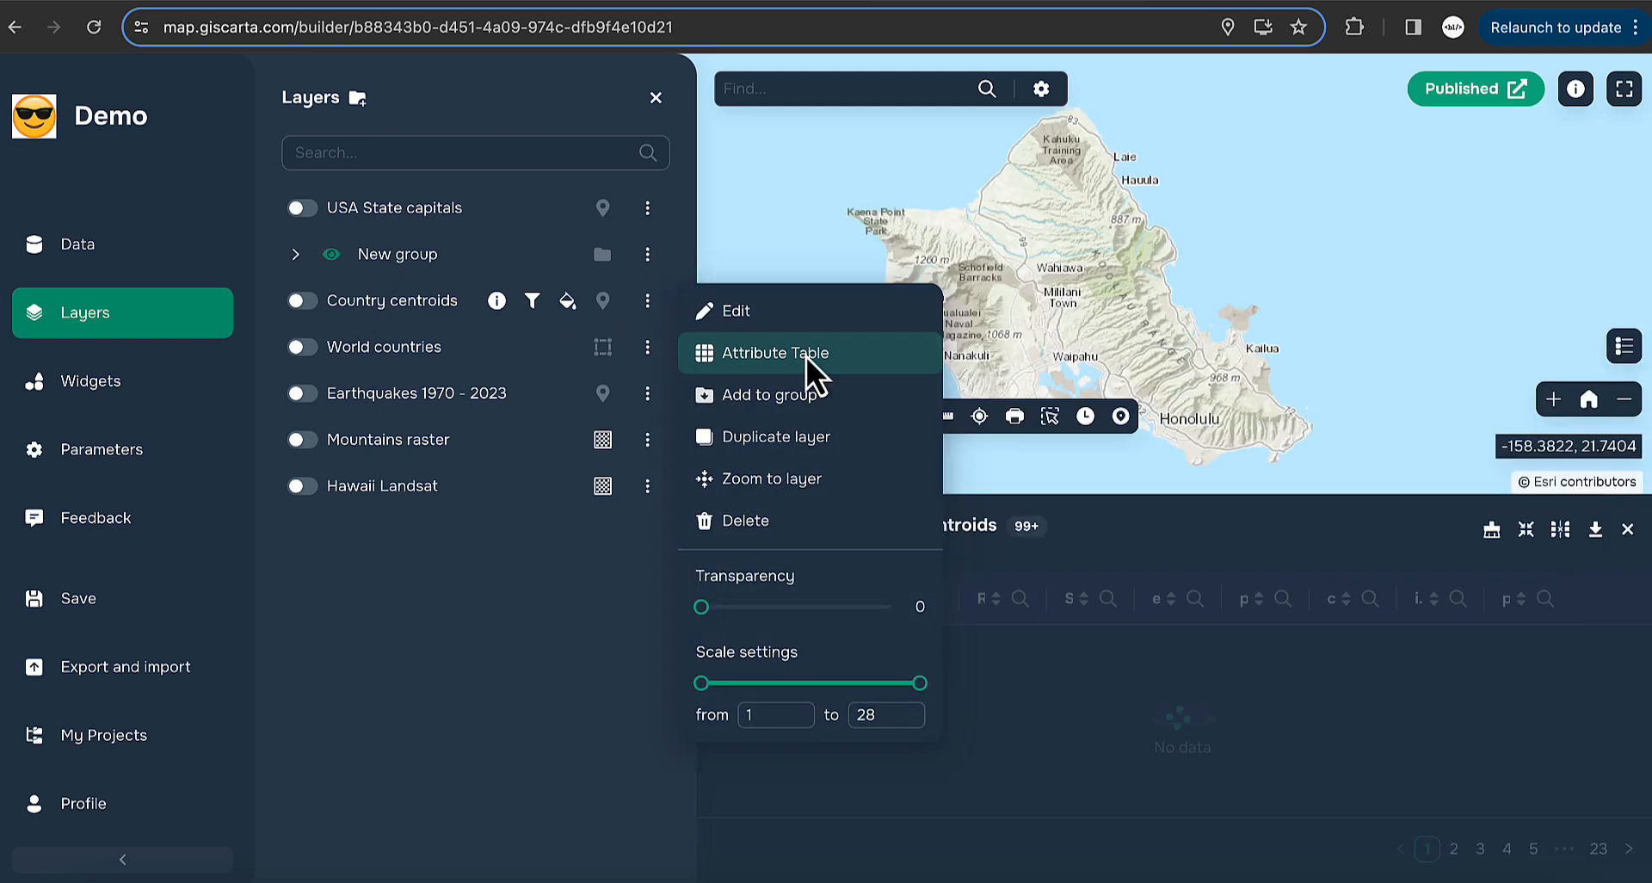
scroll(879, 716, right, 5)
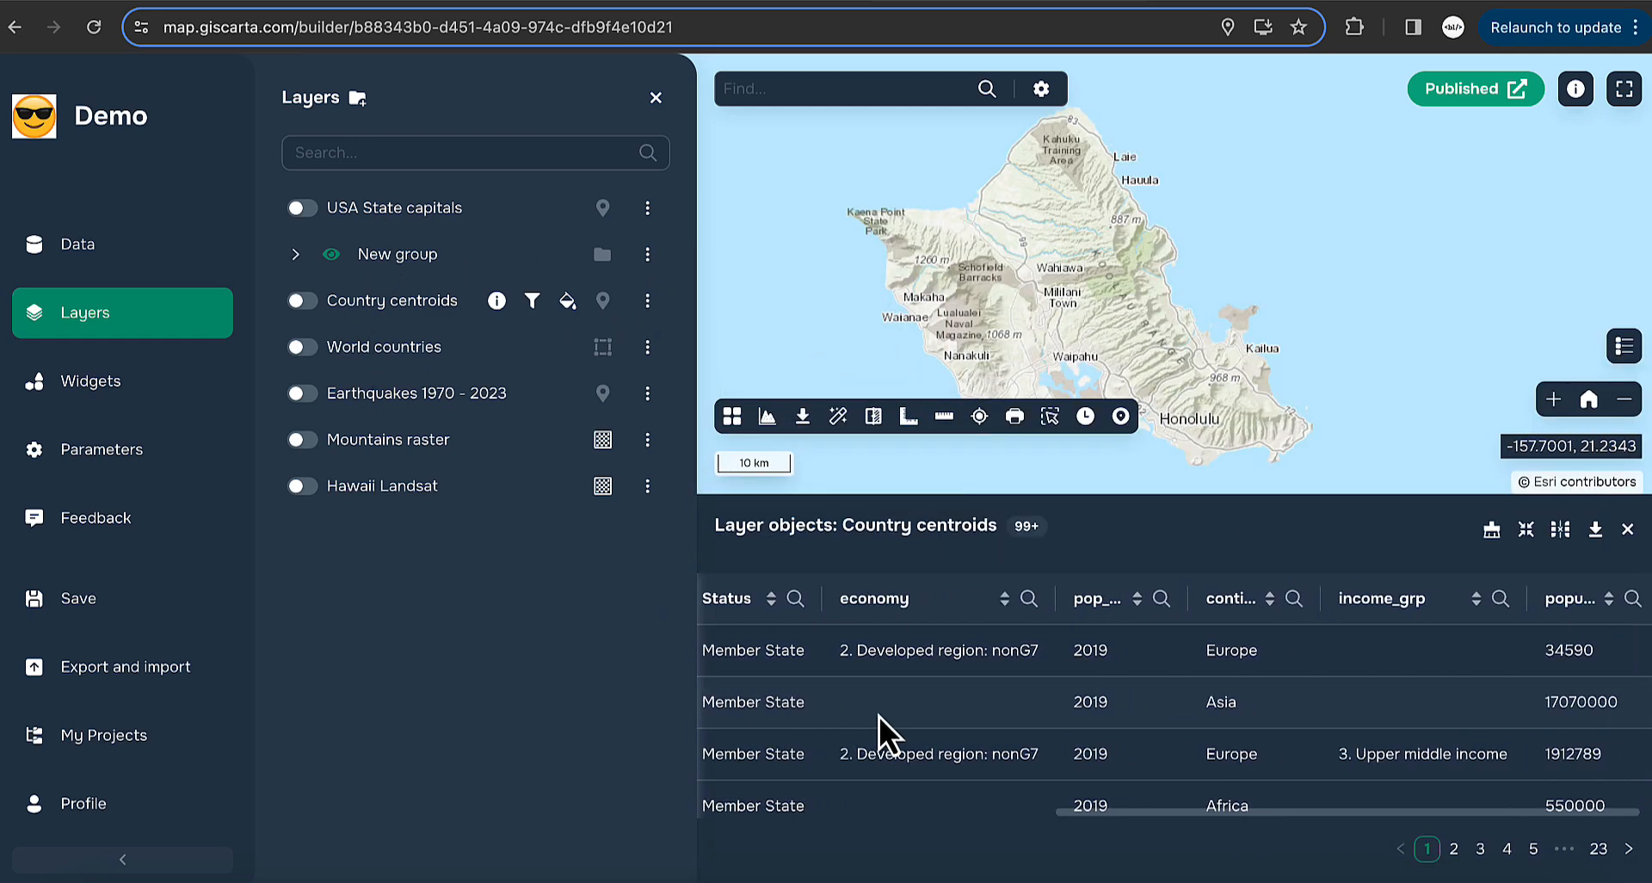
scroll(879, 716, left, 5)
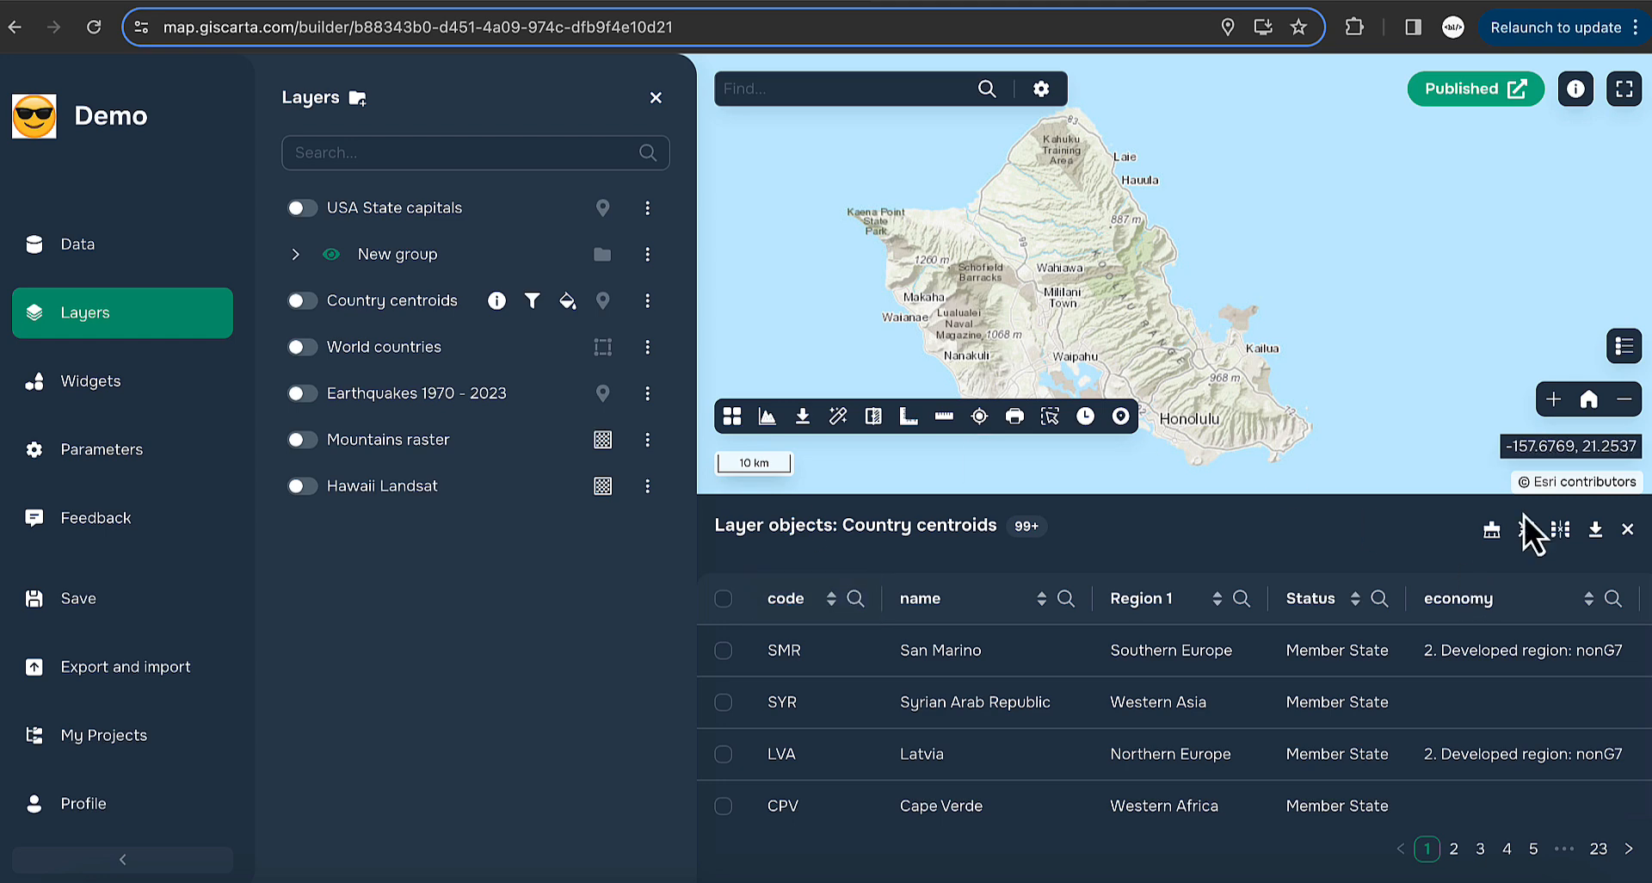
click(723, 650)
click(723, 701)
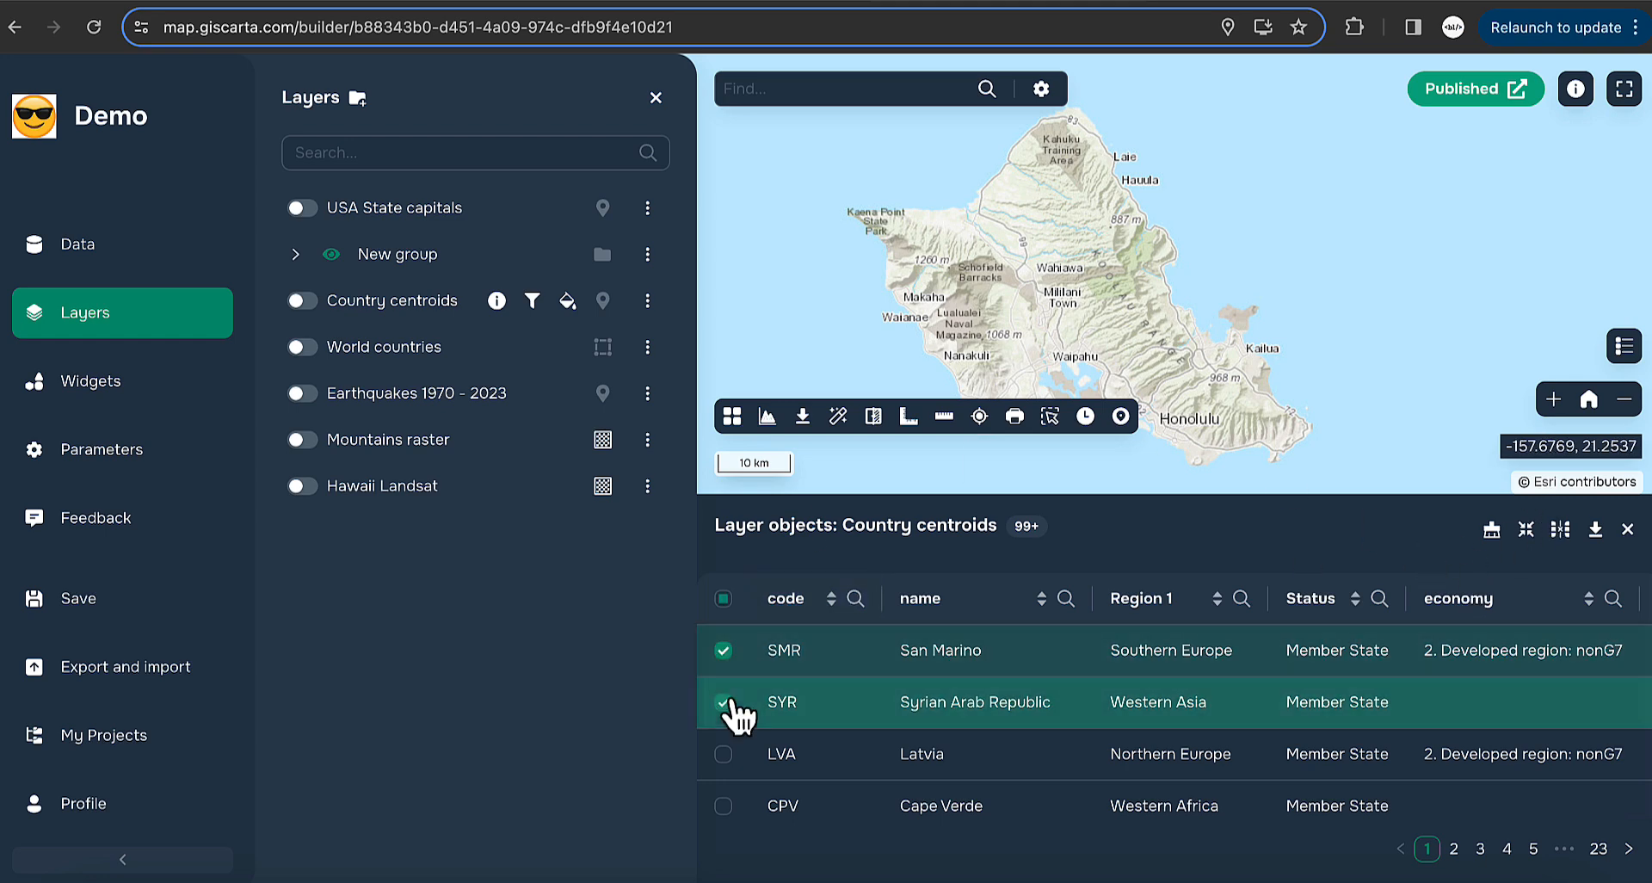
- Hide and re-show the code and name columns, view export options, then clear the selection
click(1554, 533)
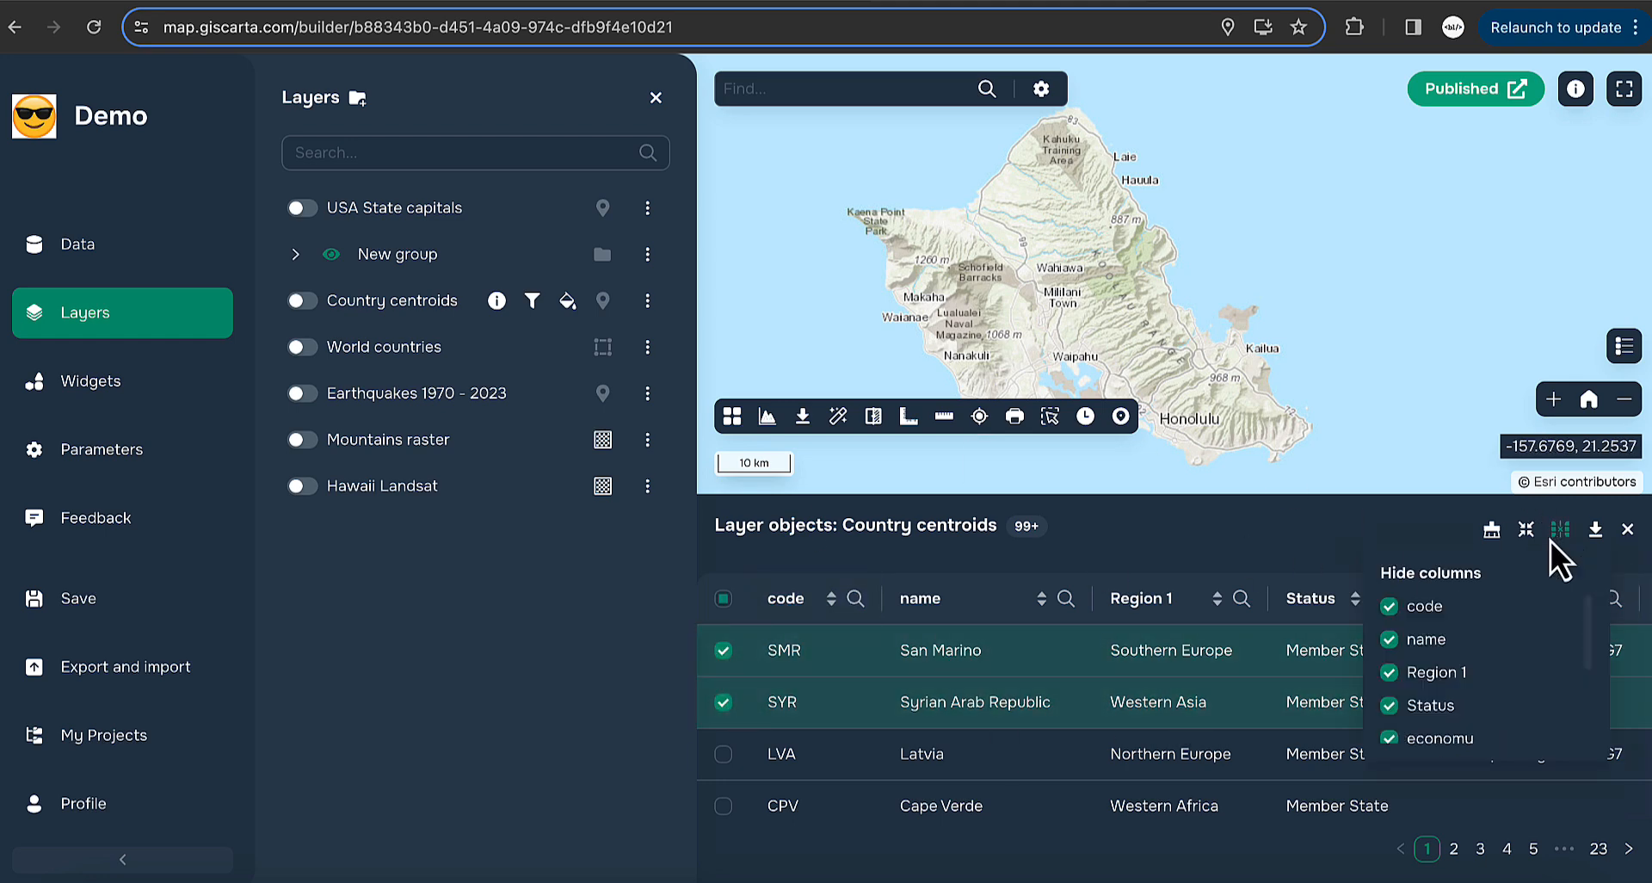
click(1389, 606)
click(1389, 639)
click(1389, 639)
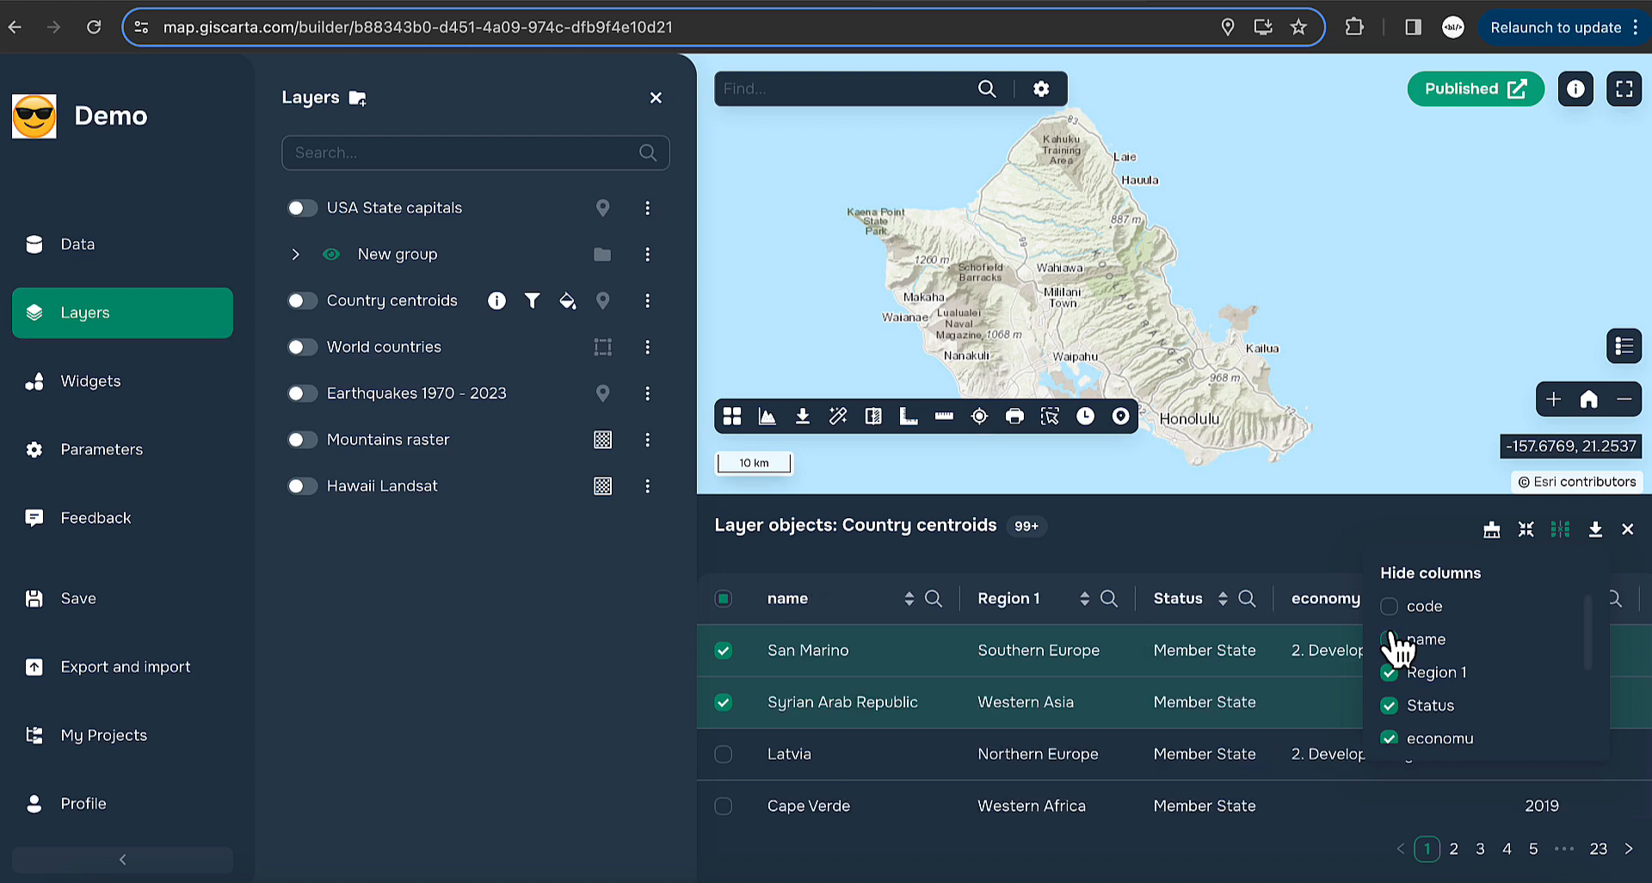
click(1389, 606)
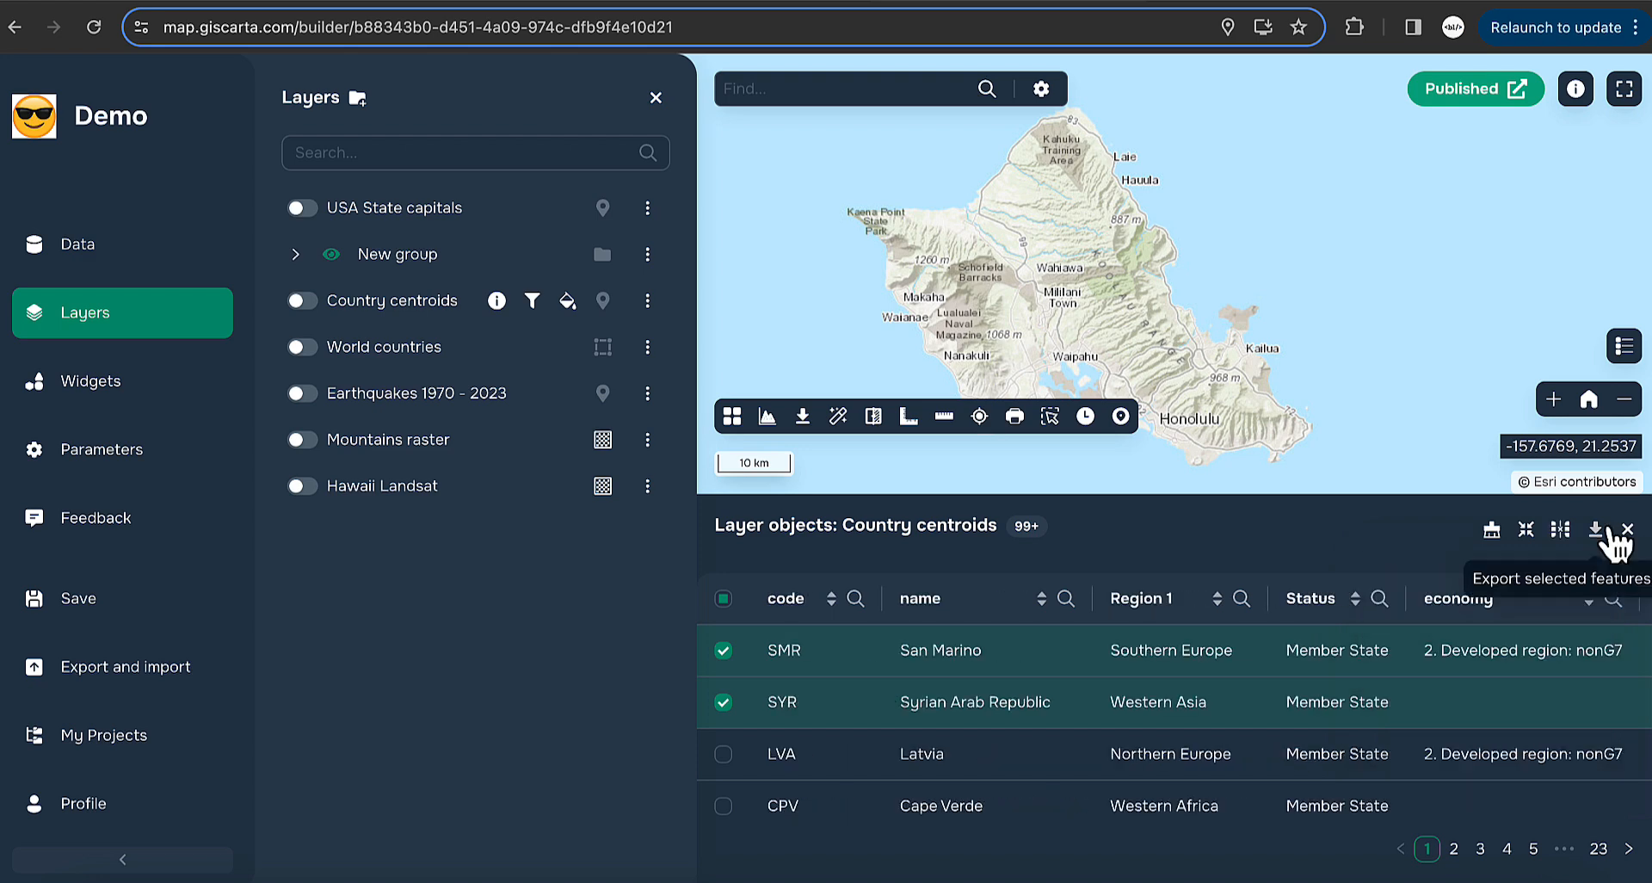
click(1597, 531)
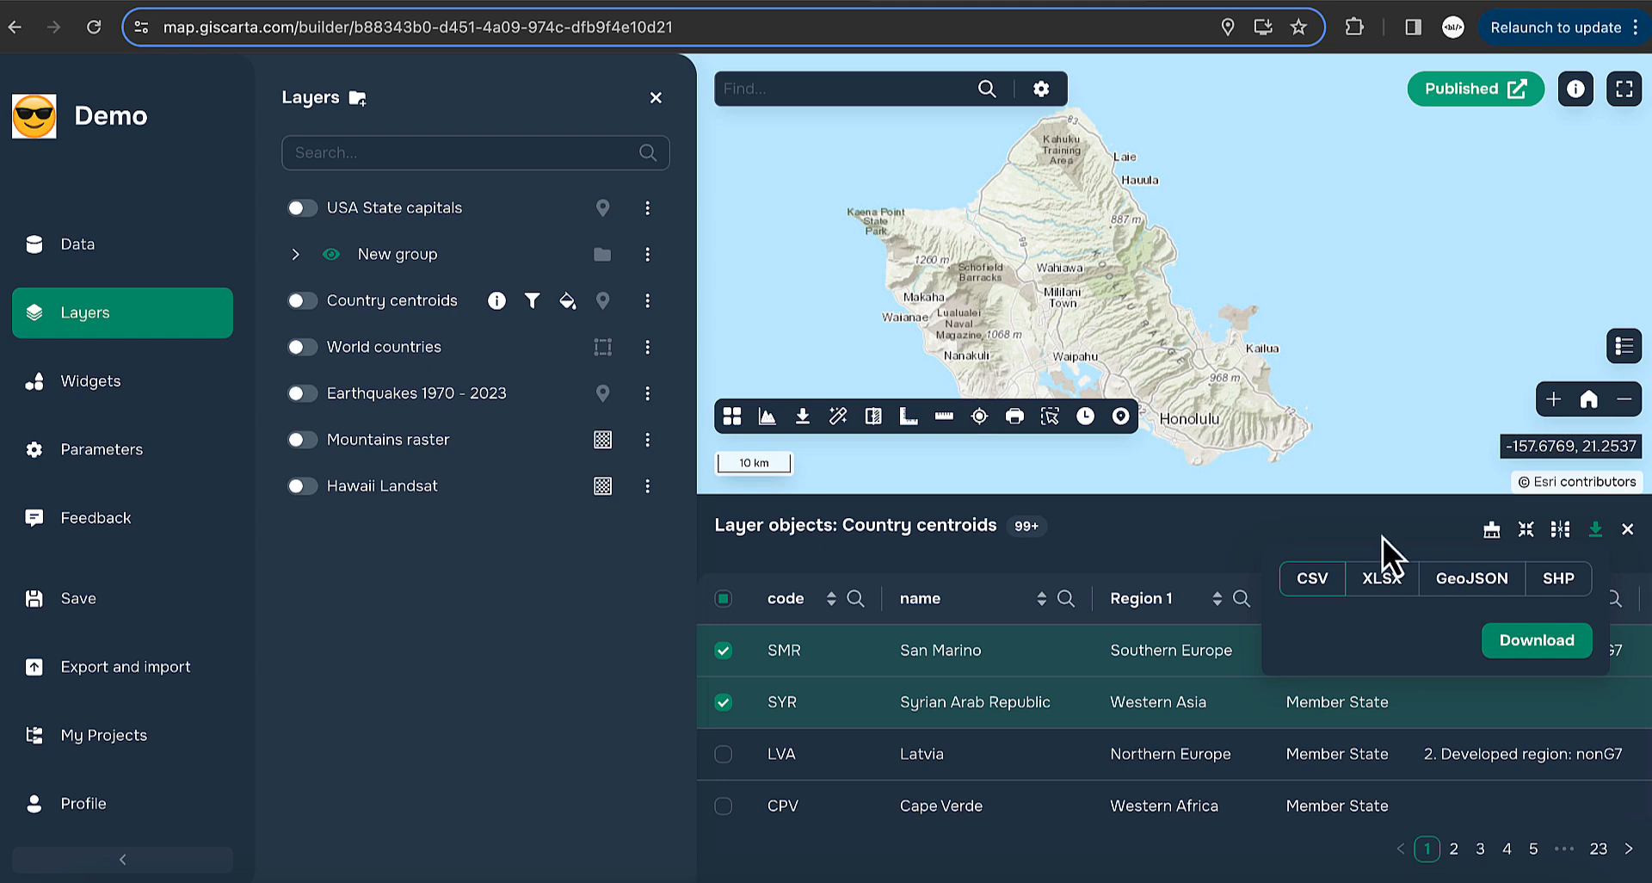
click(1502, 534)
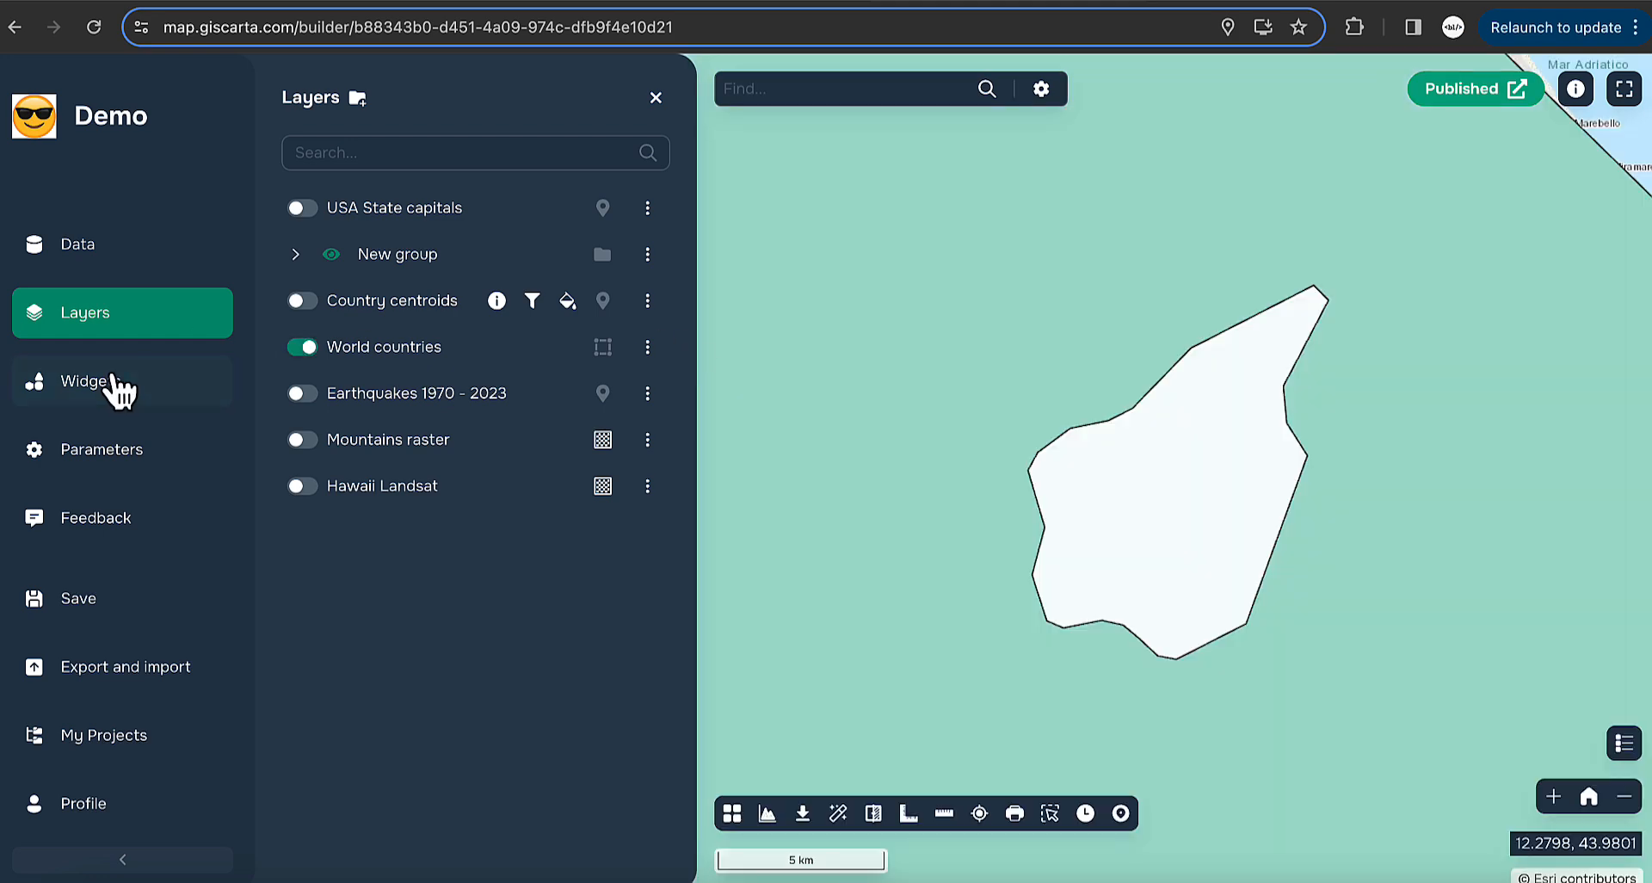
- Add OSM Topo to the basemaps offered by the Basemaps widget
click(117, 383)
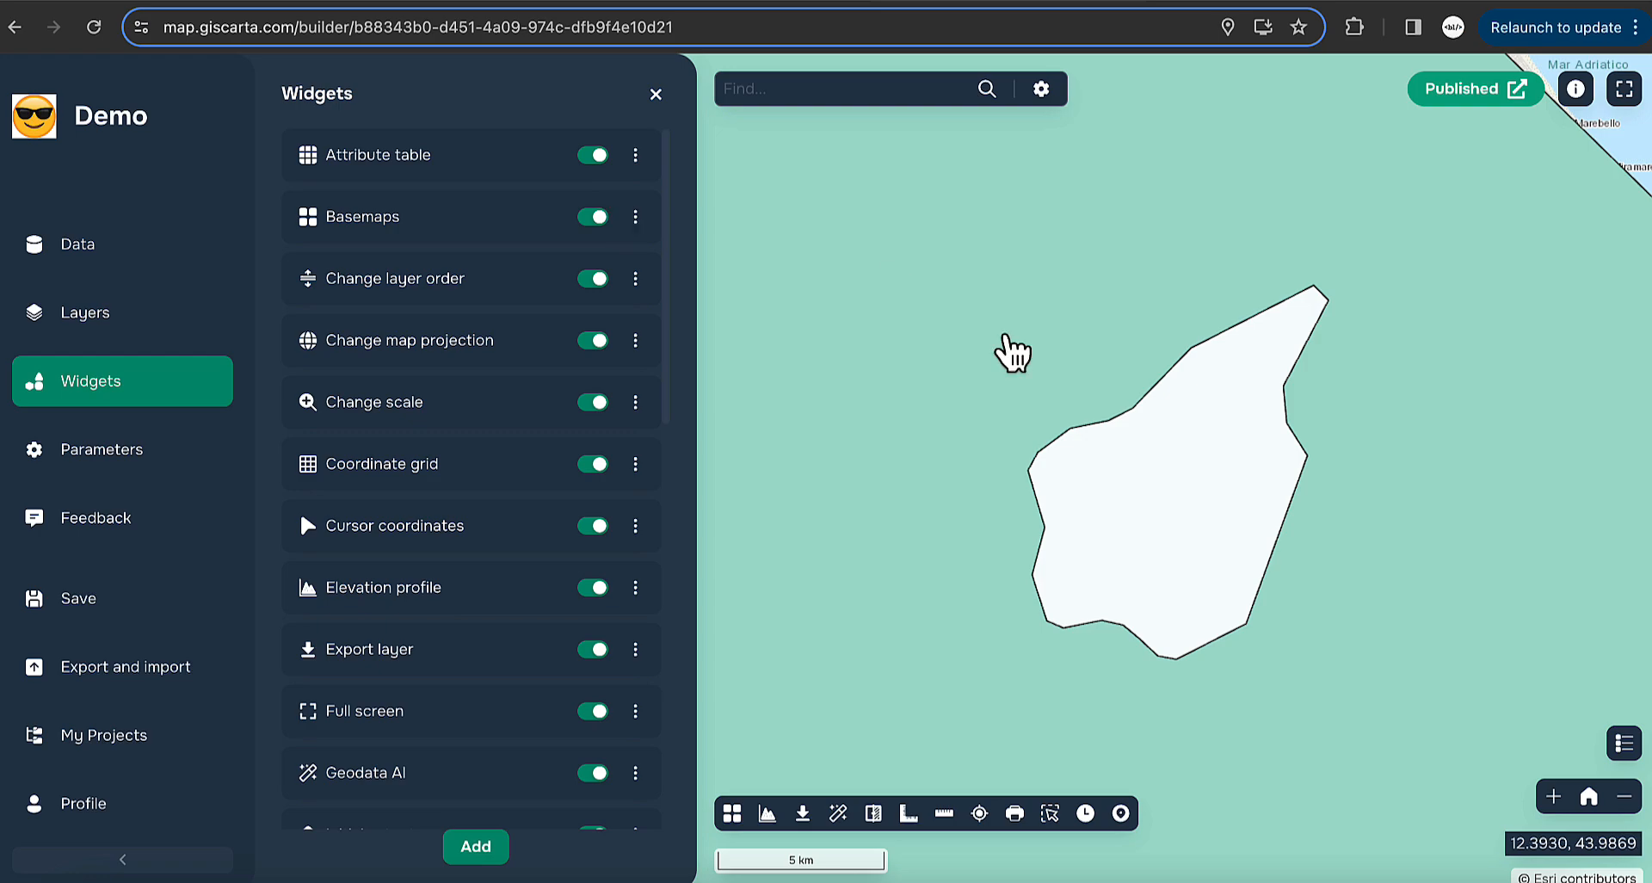
scroll(1014, 353, down, 10)
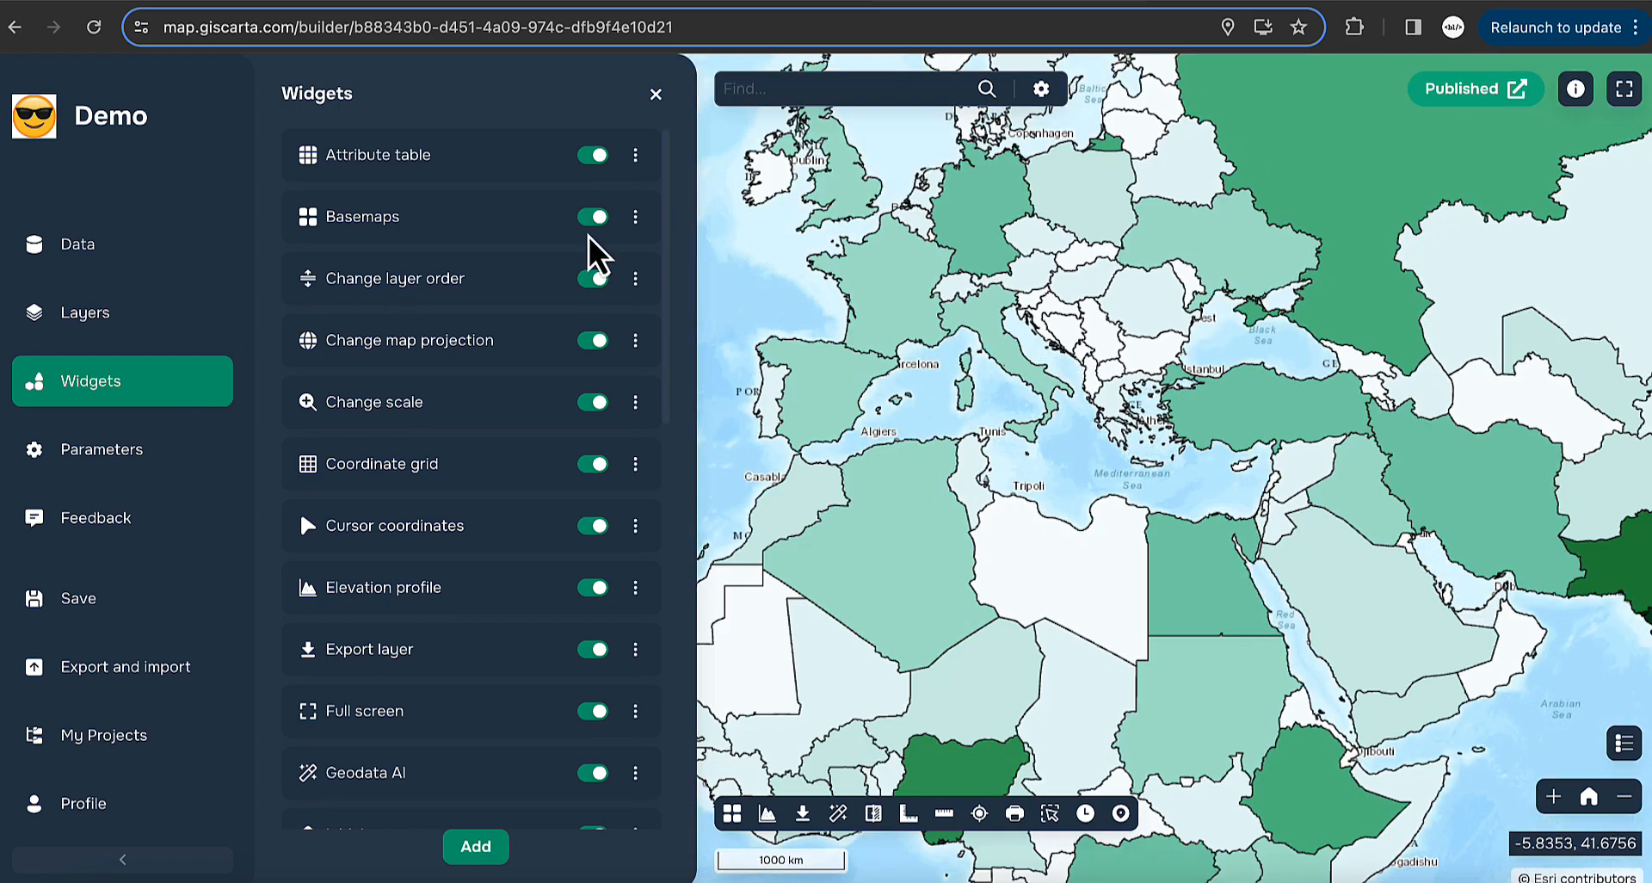
click(636, 216)
click(736, 229)
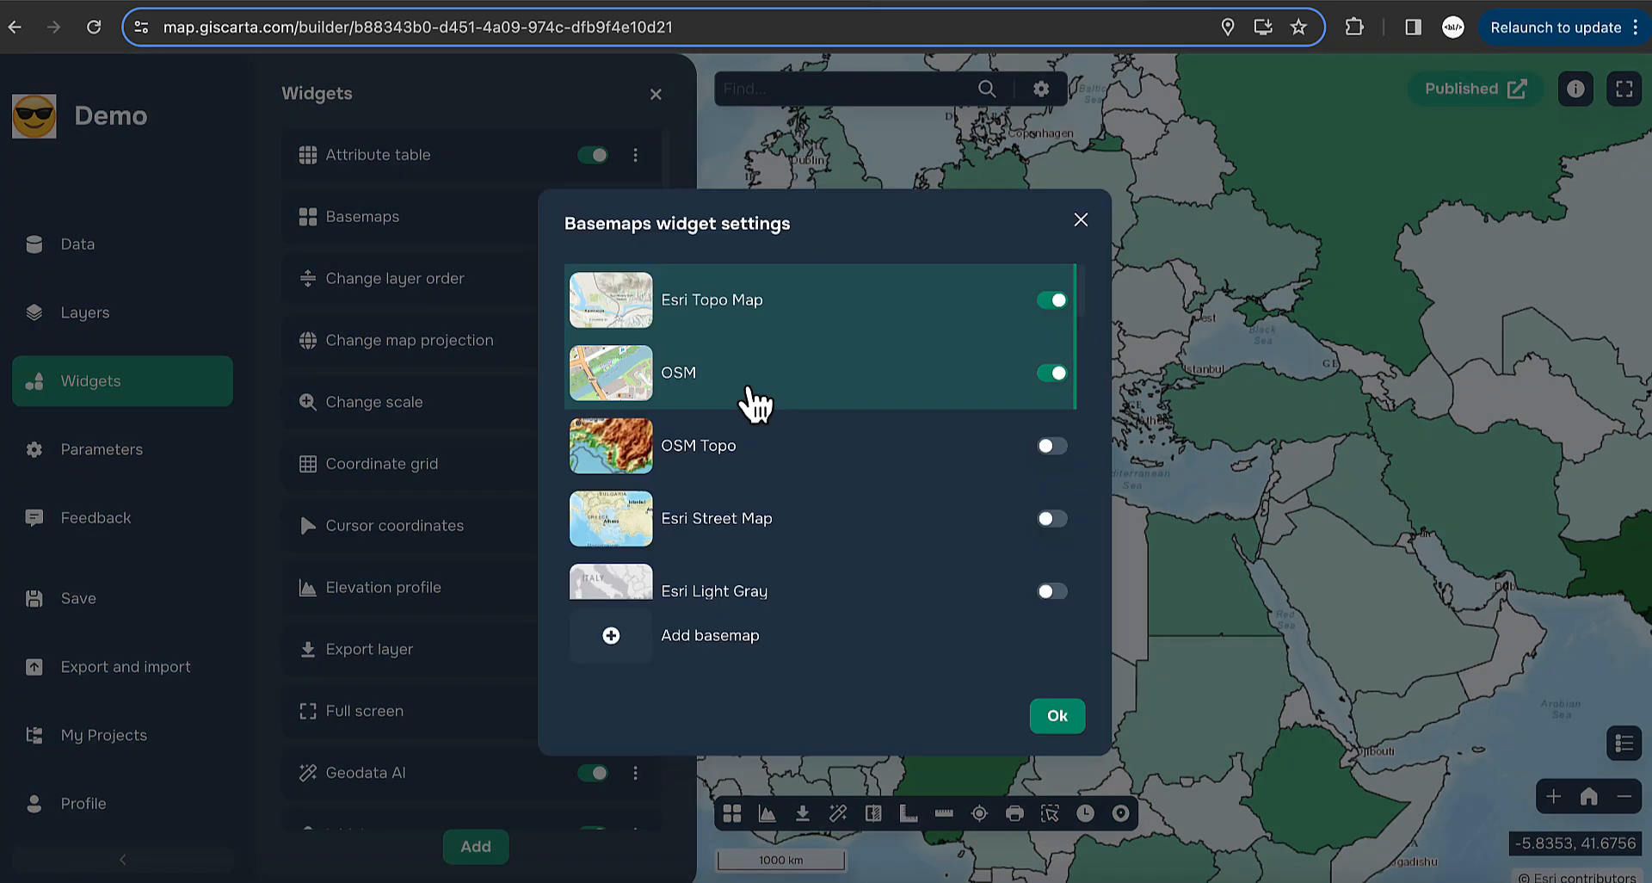
scroll(792, 471, down, 15)
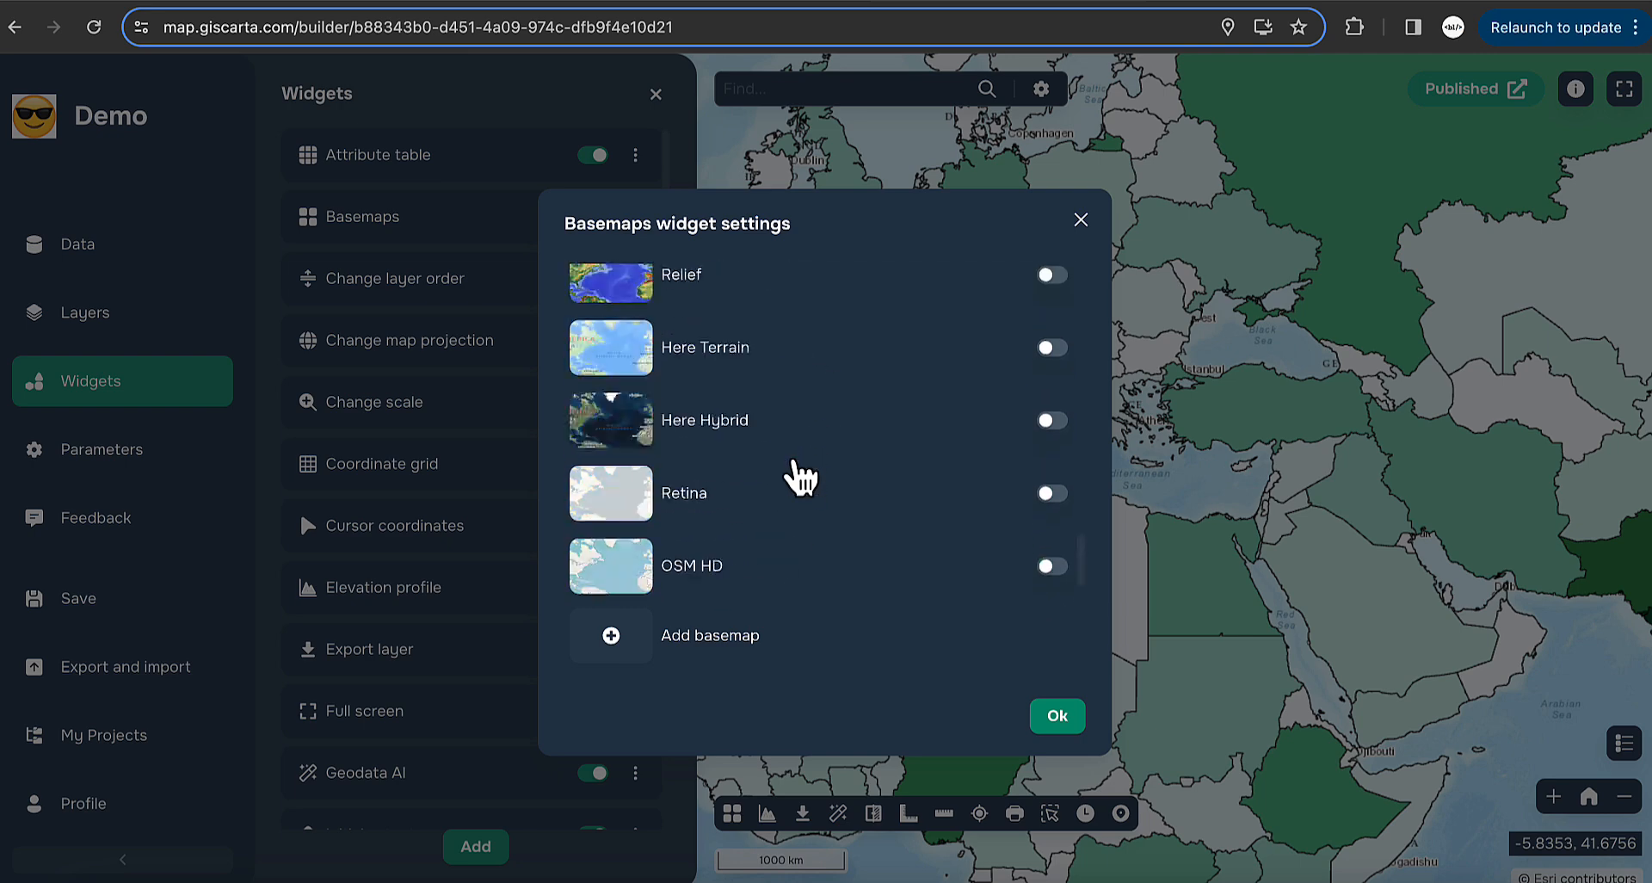
scroll(792, 465, down, 1)
scroll(728, 559, up, 15)
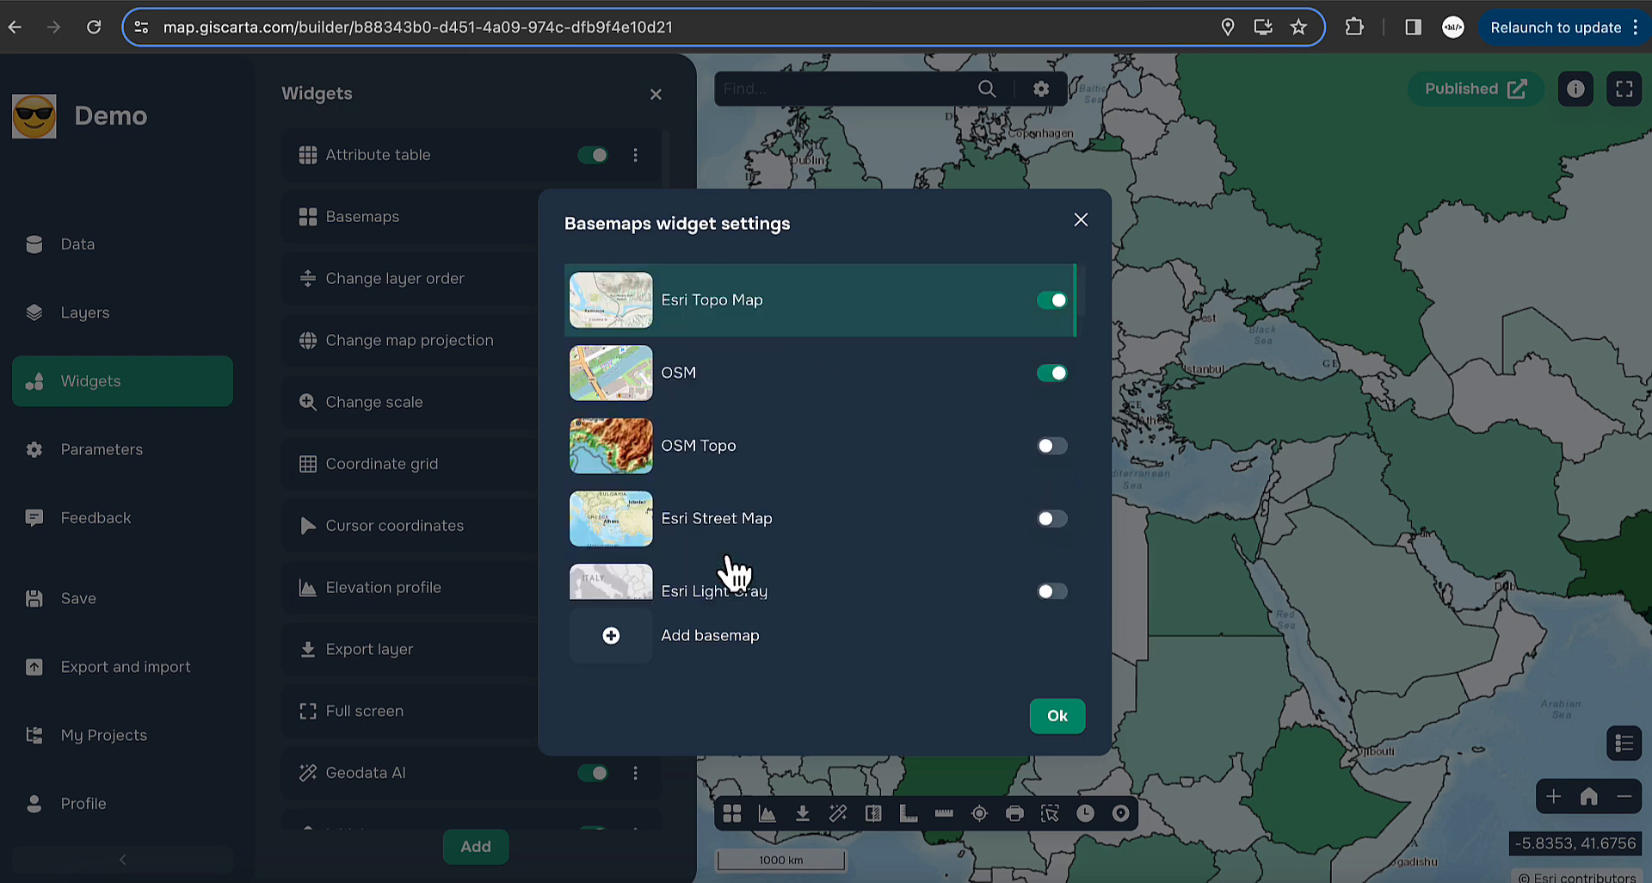
scroll(819, 480, down, 2)
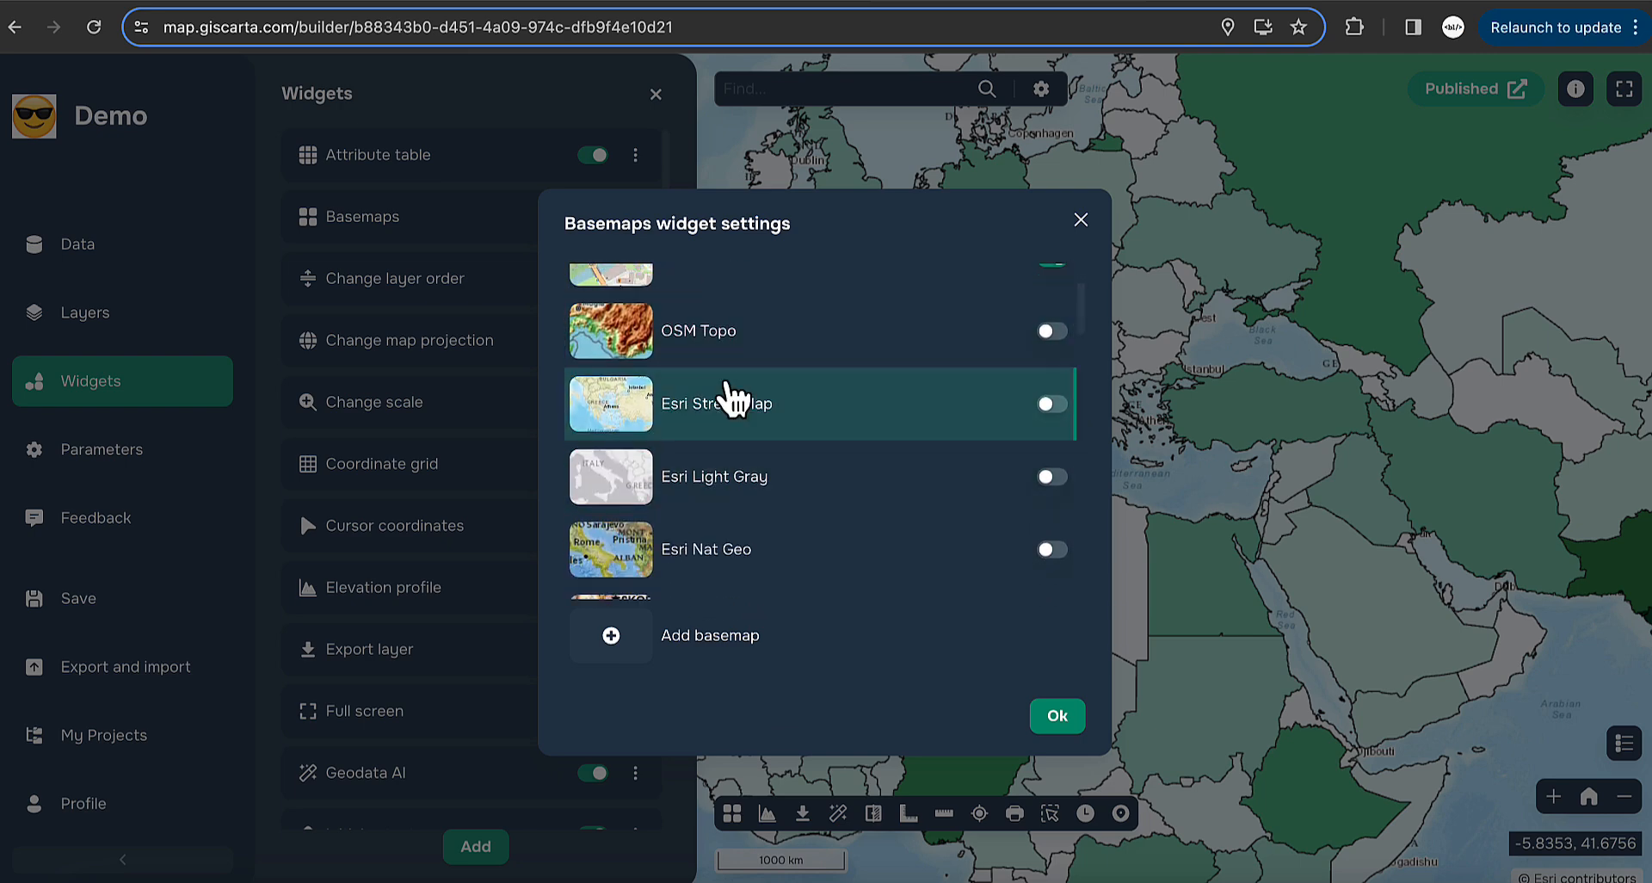
click(833, 352)
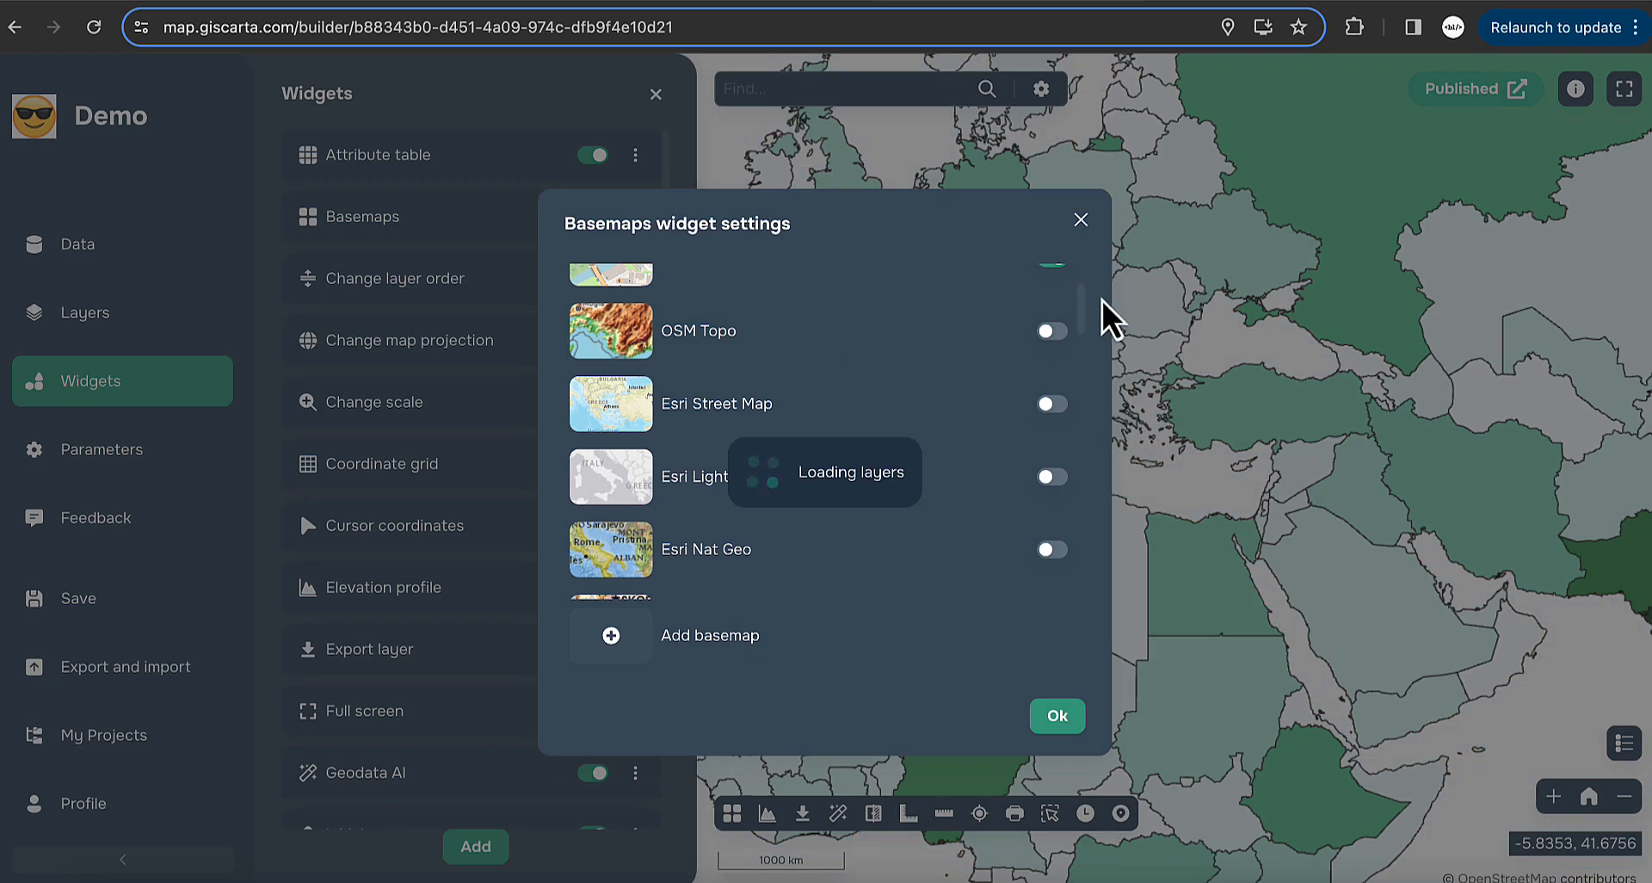
click(1081, 220)
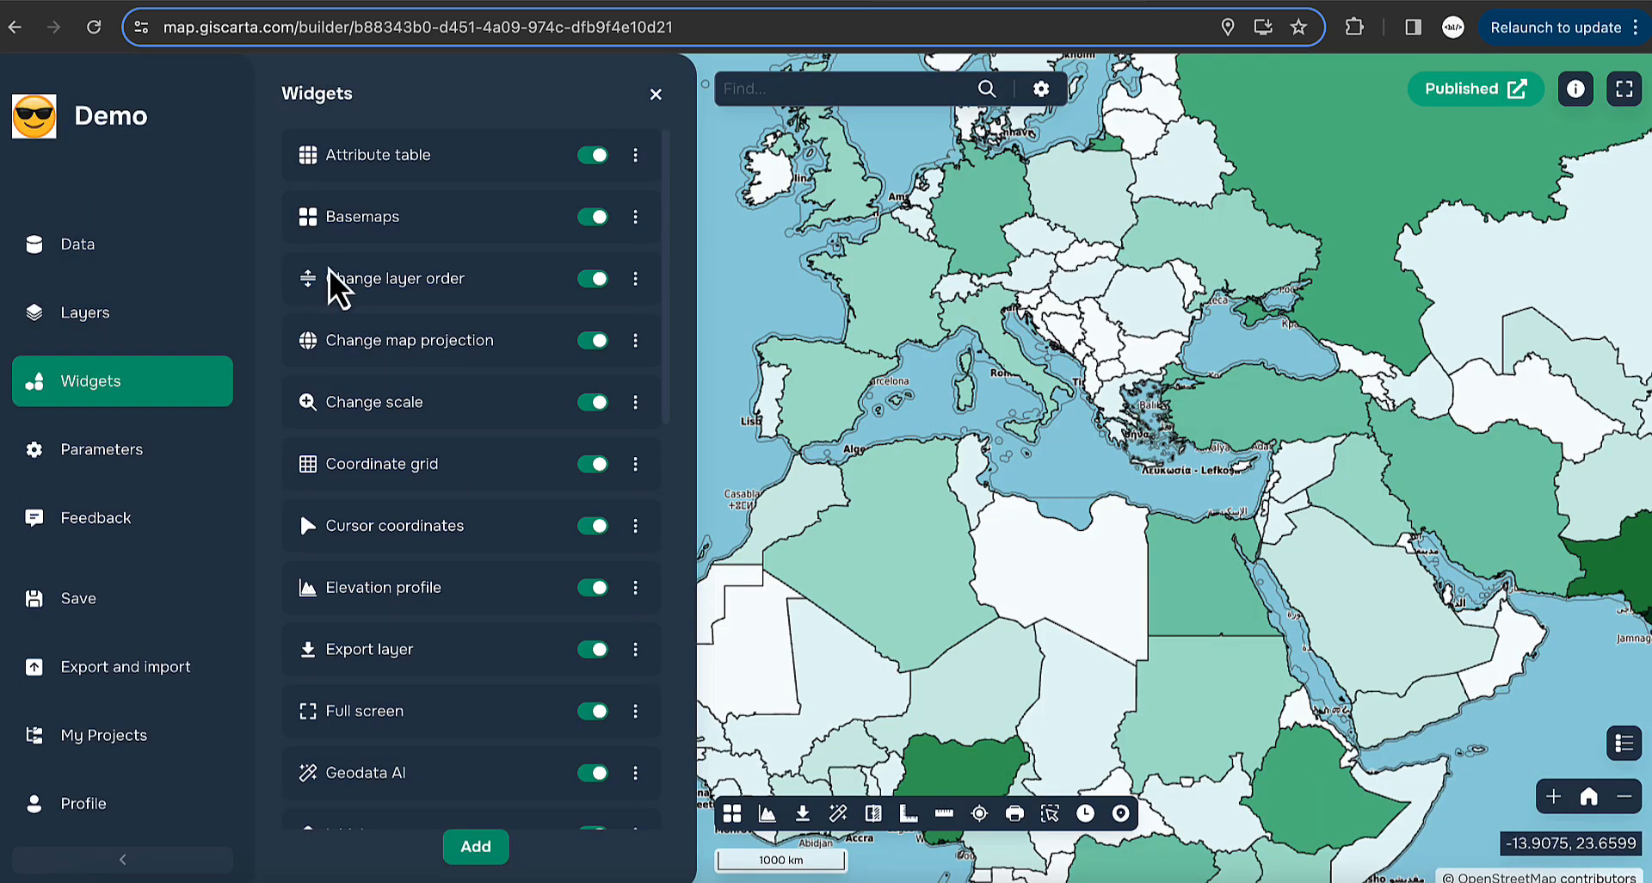
- Hide World countries and switch the map's basemap to Esri World Physical
click(138, 315)
click(301, 351)
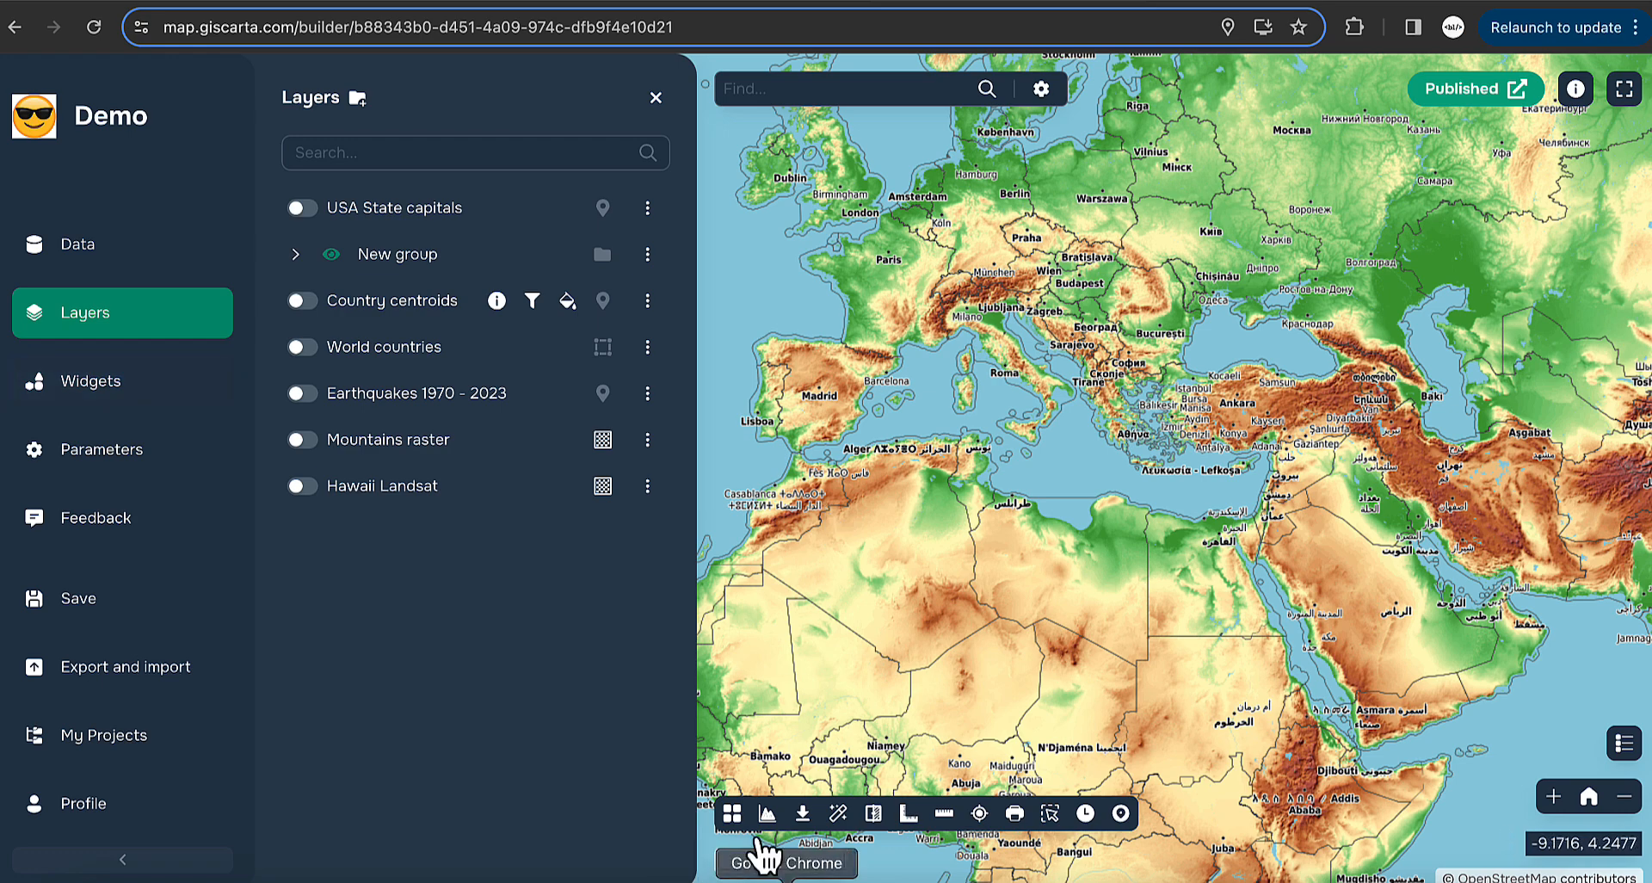
click(734, 815)
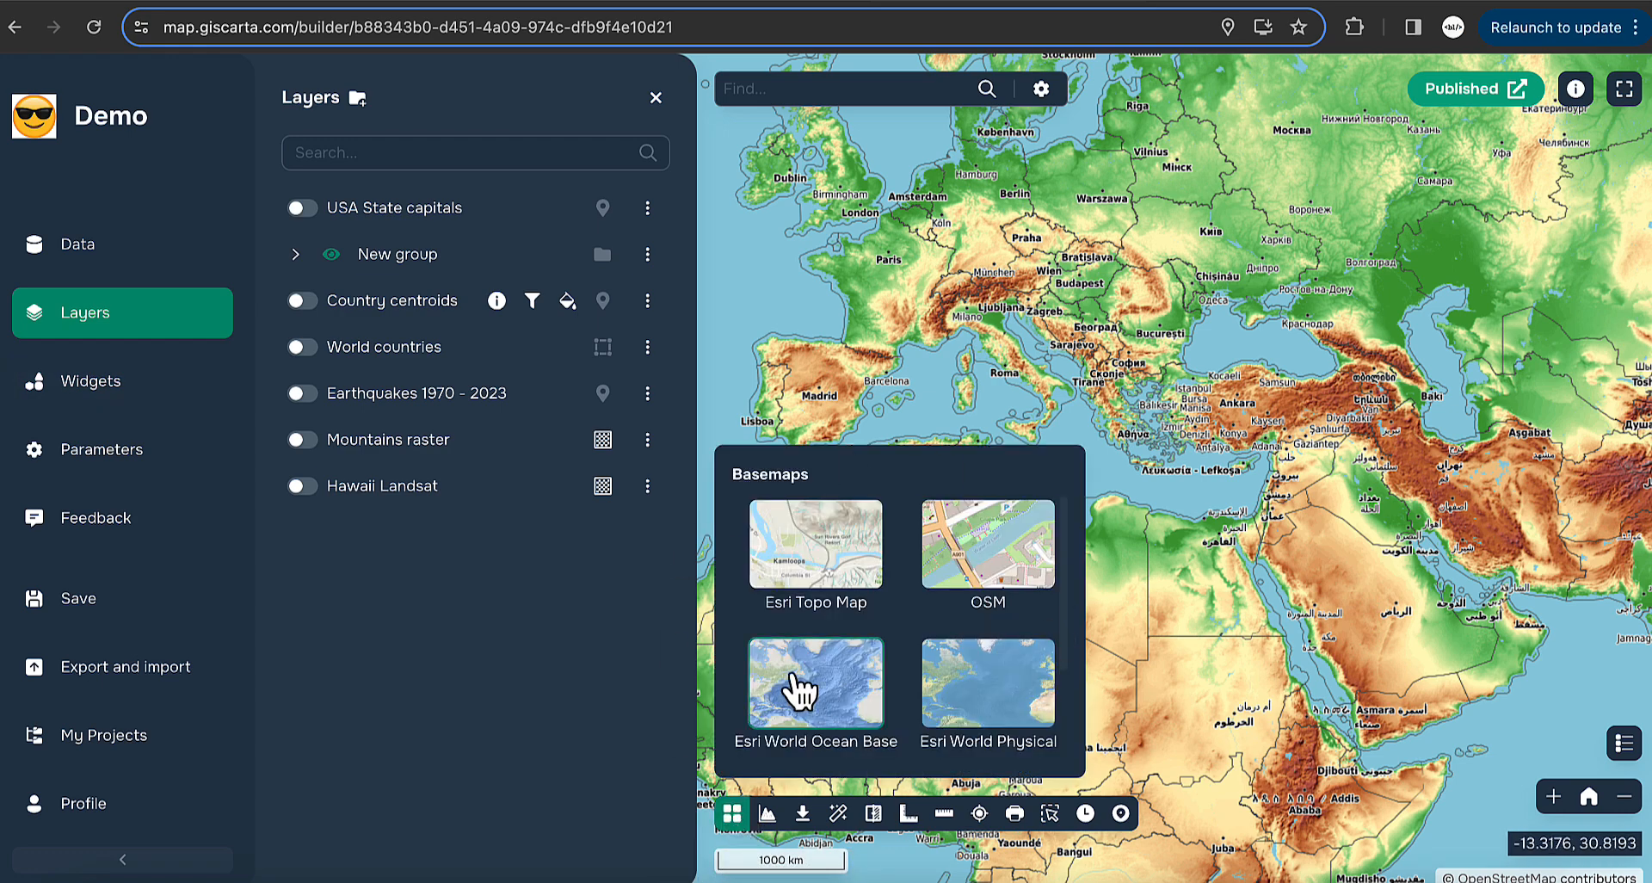
scroll(854, 693, down, 2)
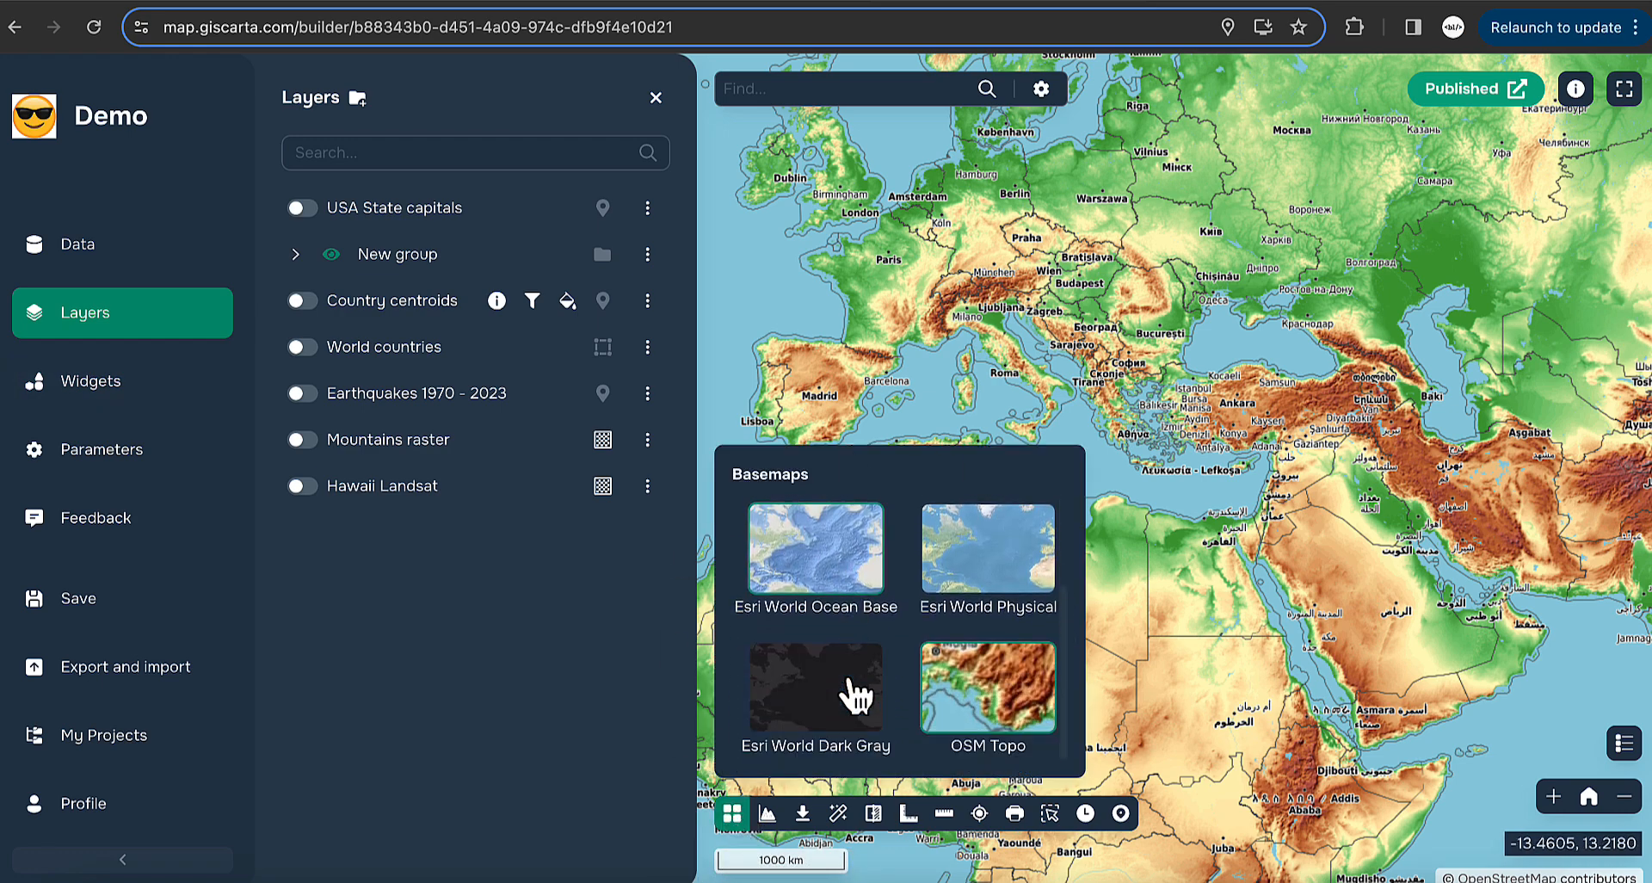
click(787, 571)
drag(996, 310, 1299, 463)
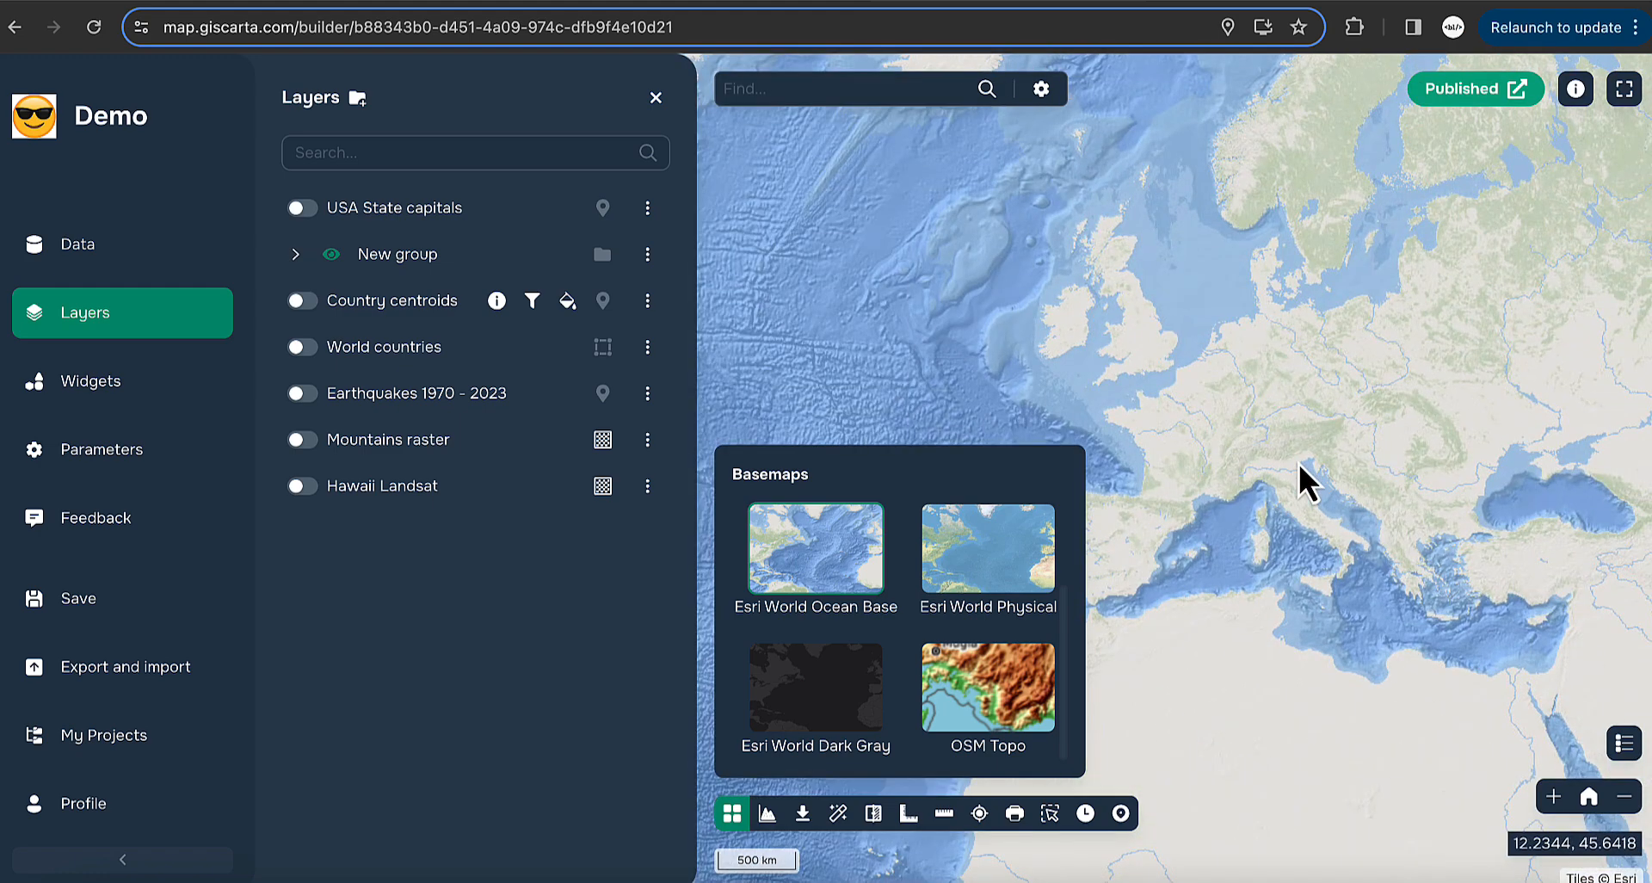
click(1015, 563)
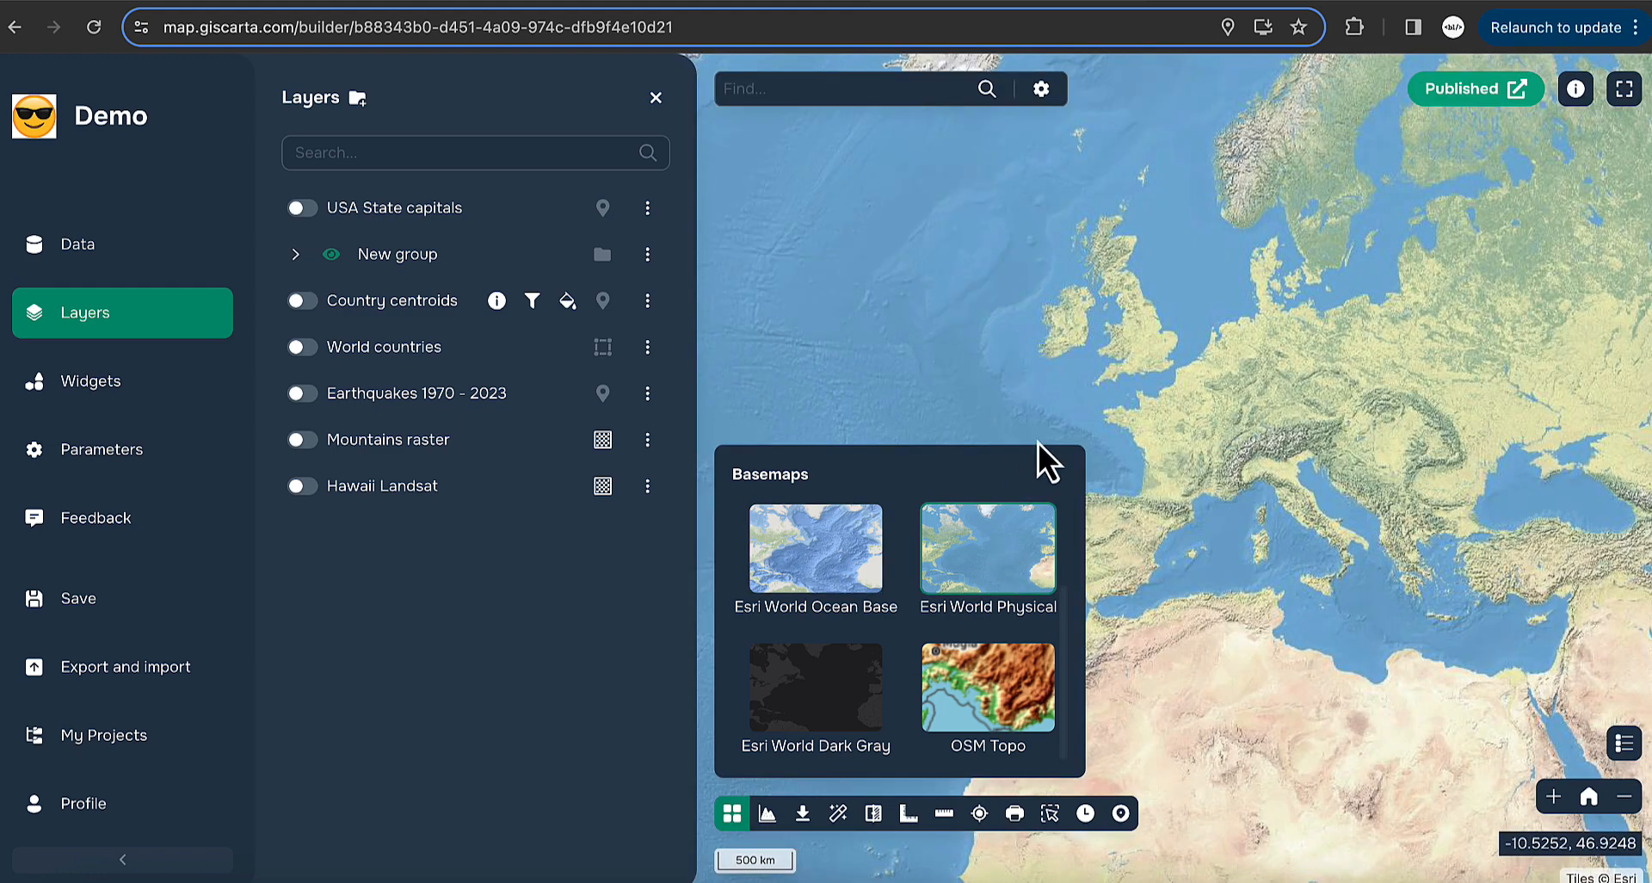
click(96, 380)
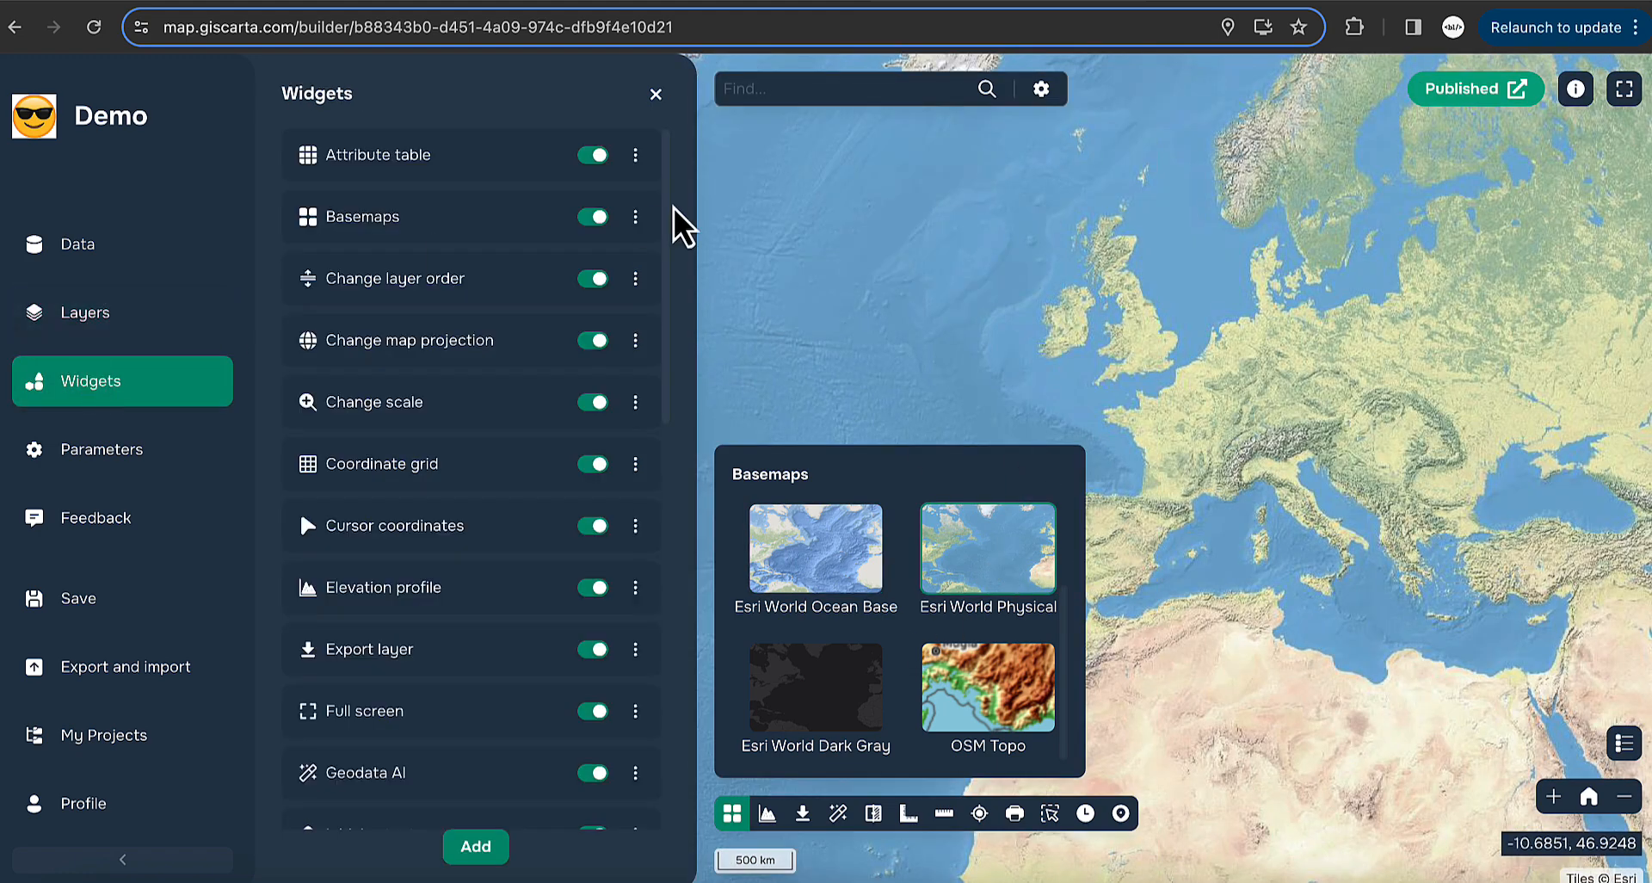
- Reopen the Basemaps widget settings and start adding a new custom basemap
click(637, 219)
click(718, 226)
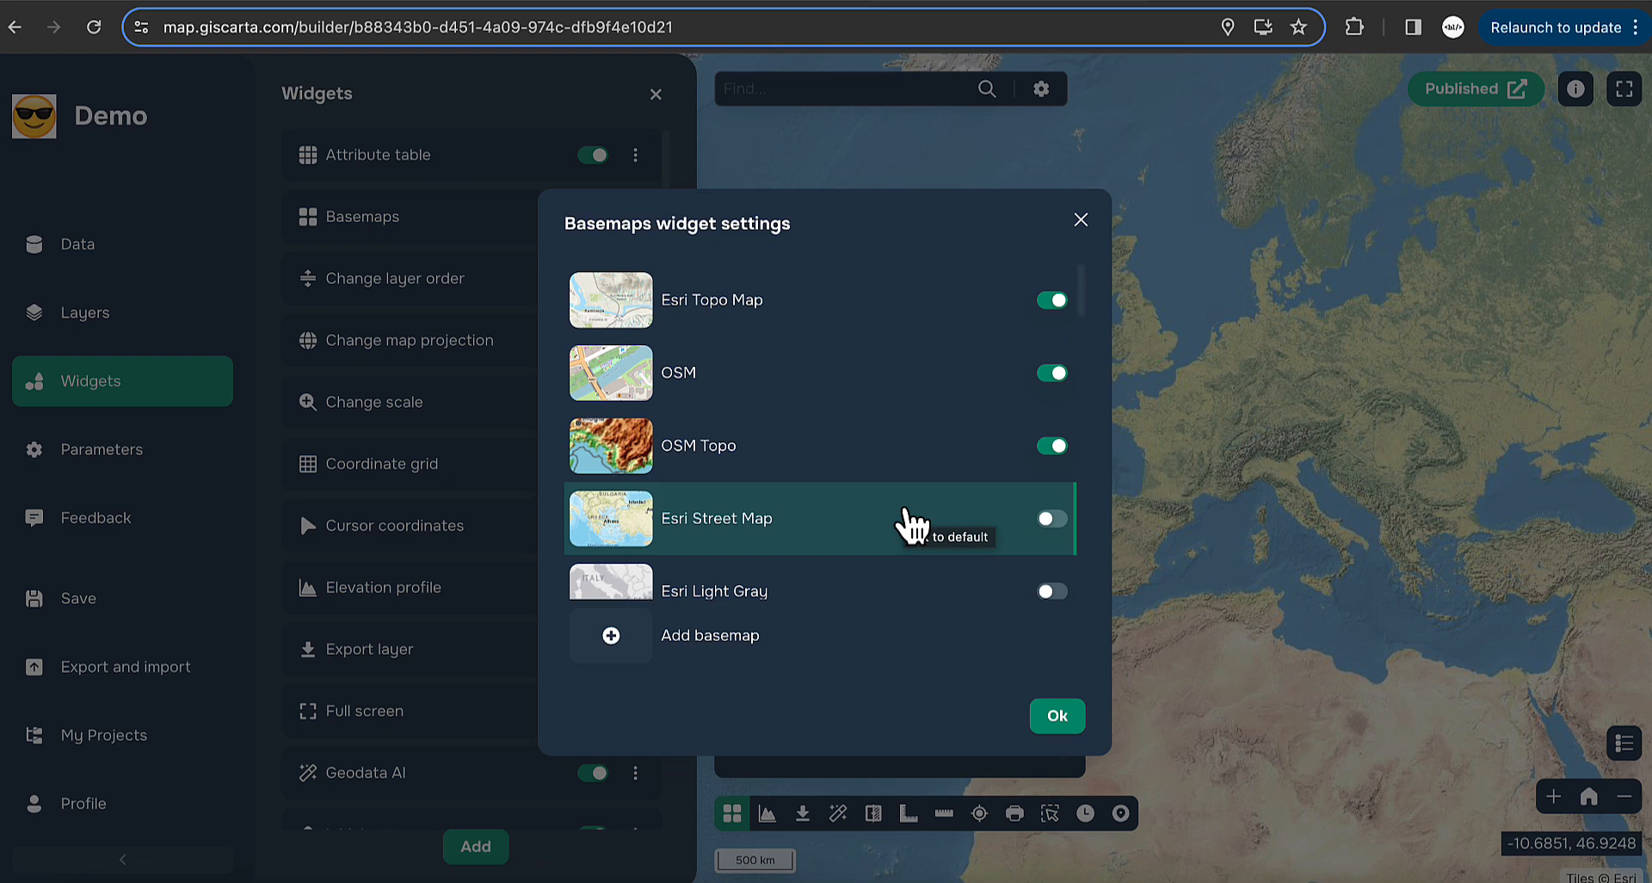
scroll(912, 525, down, 5)
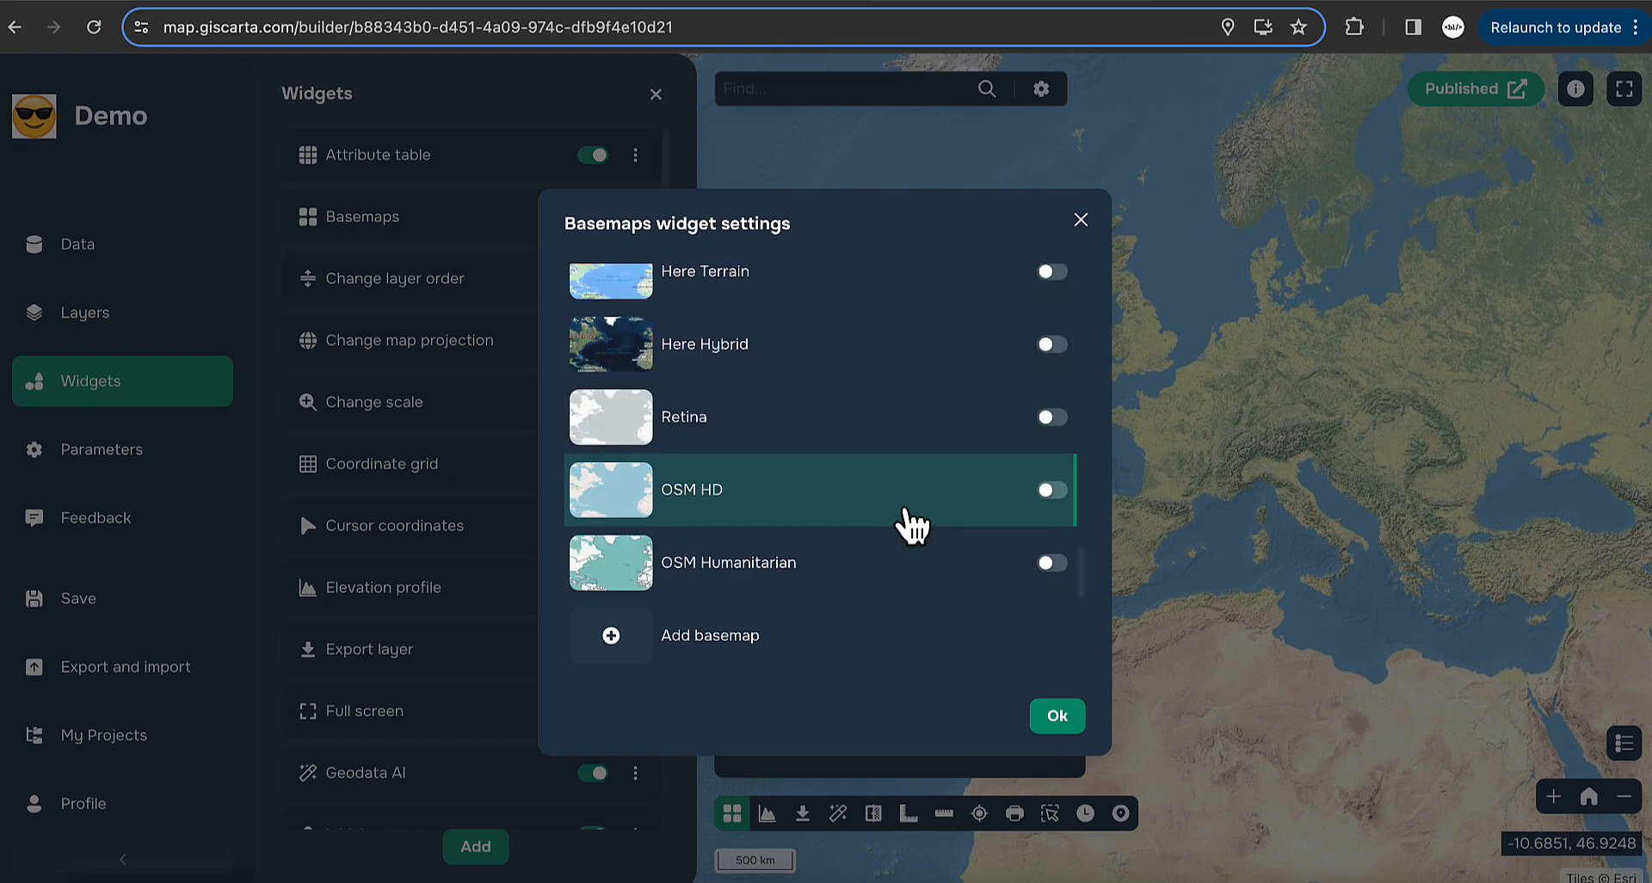
scroll(701, 568, up, 5)
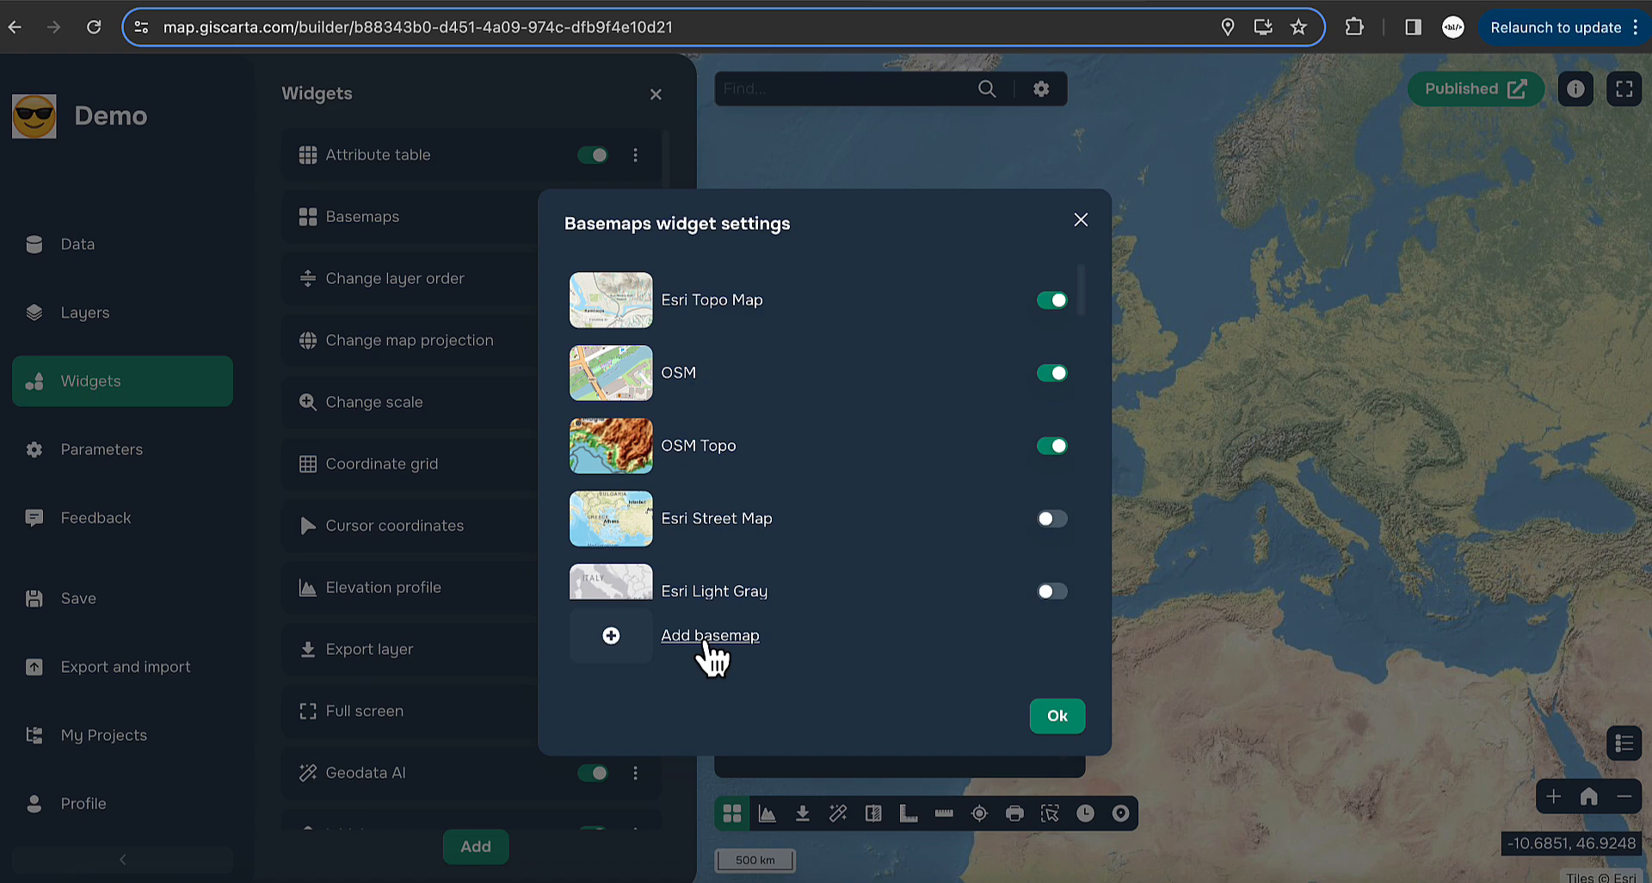
click(705, 642)
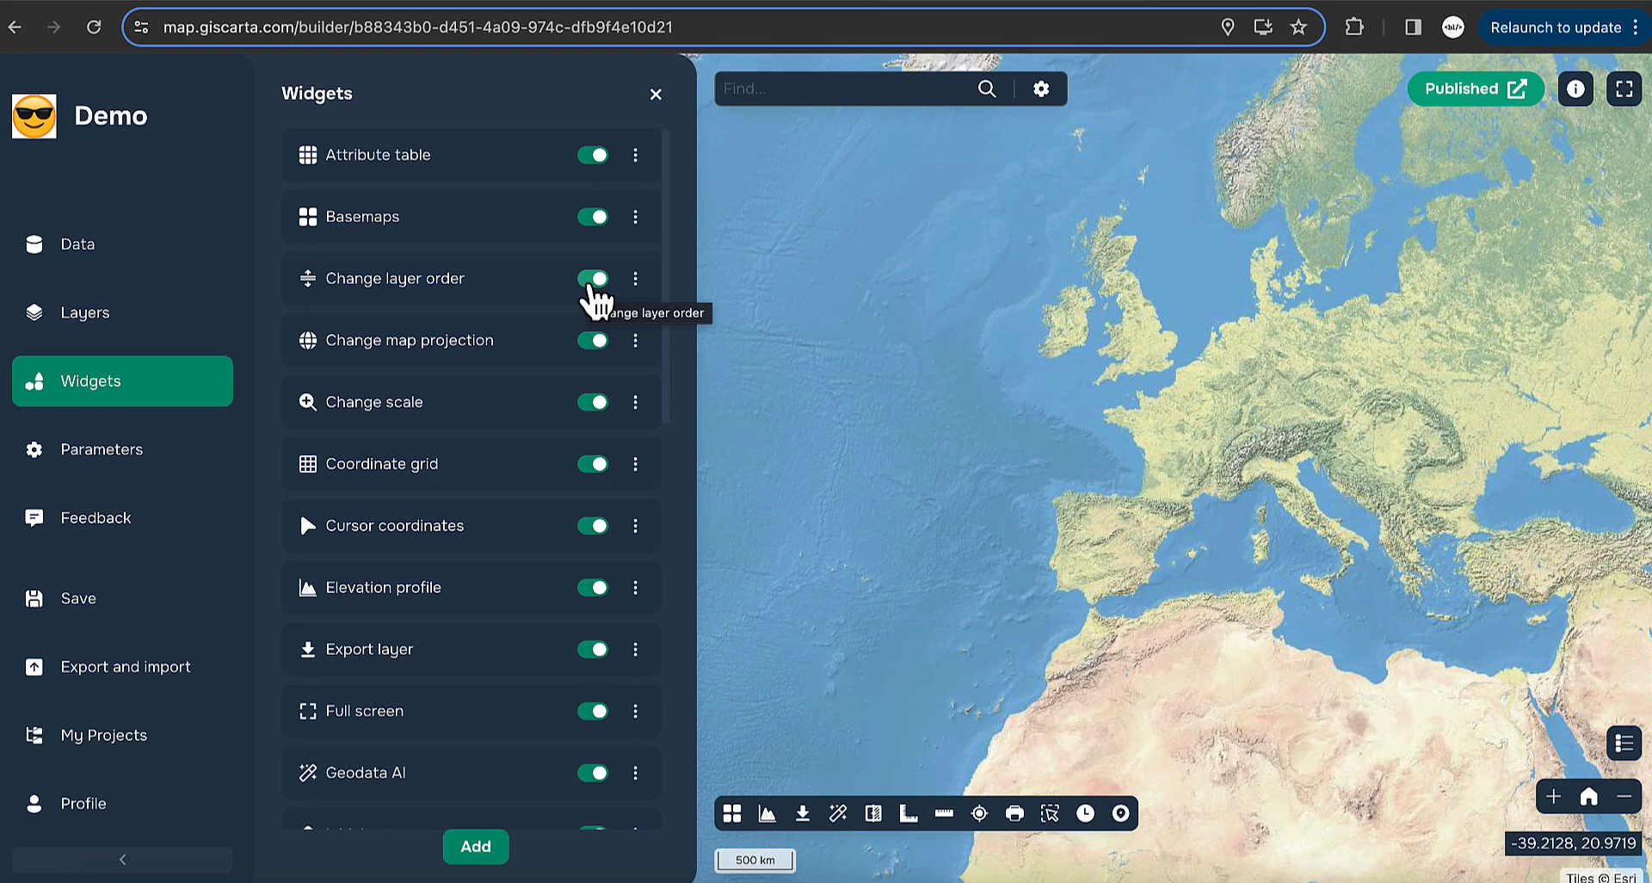
- Switch on the World countries and Country centroids layers
click(114, 323)
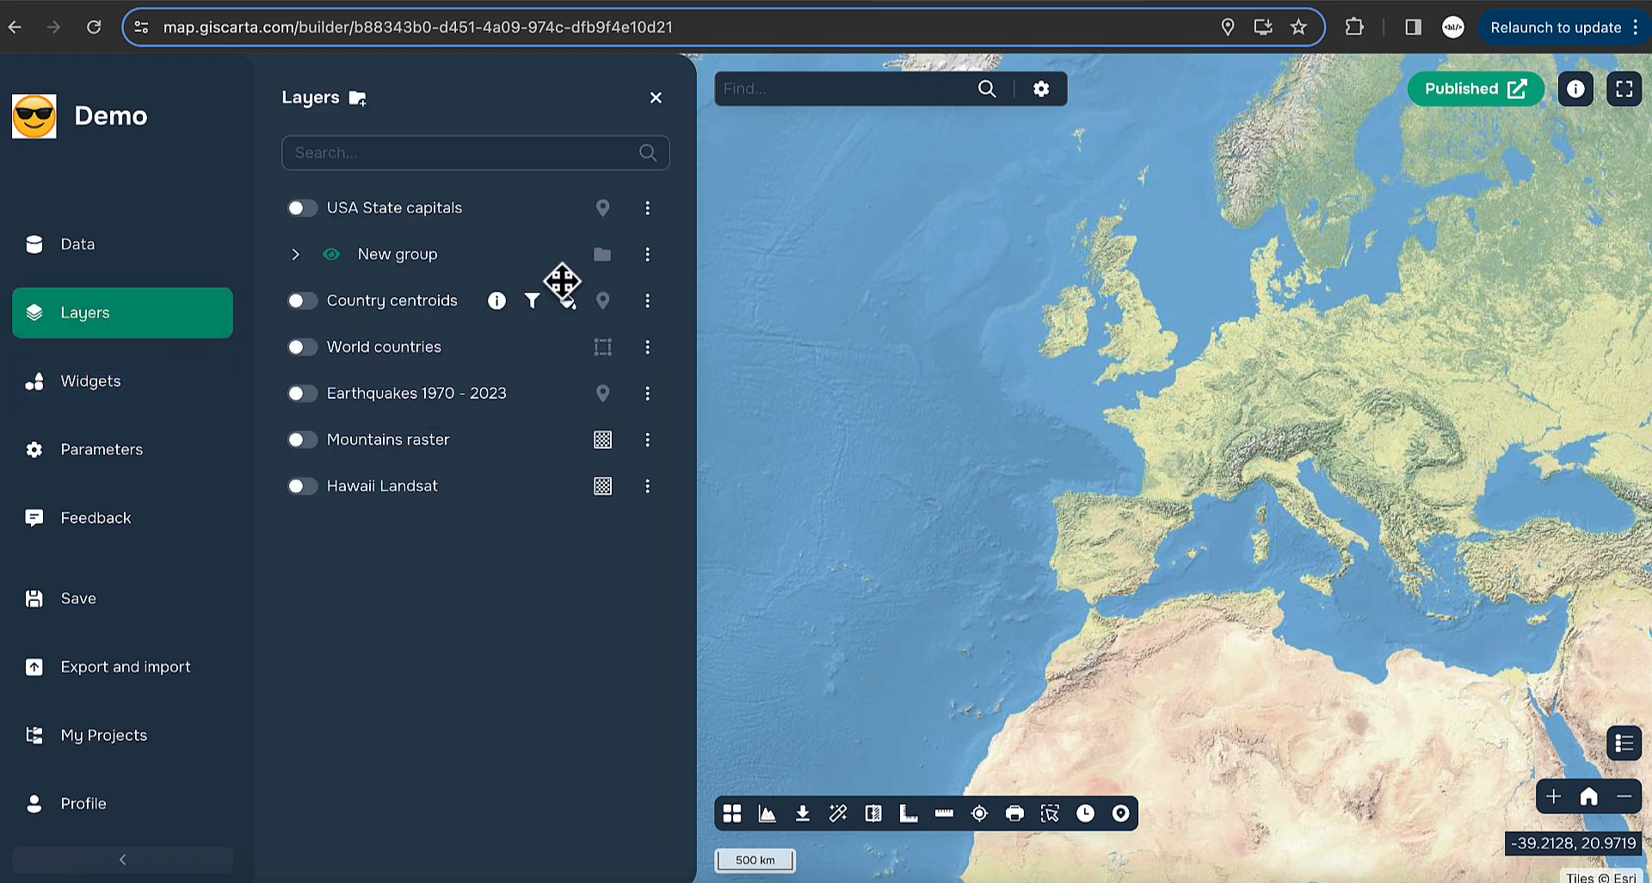
scroll(1051, 384, down, 2)
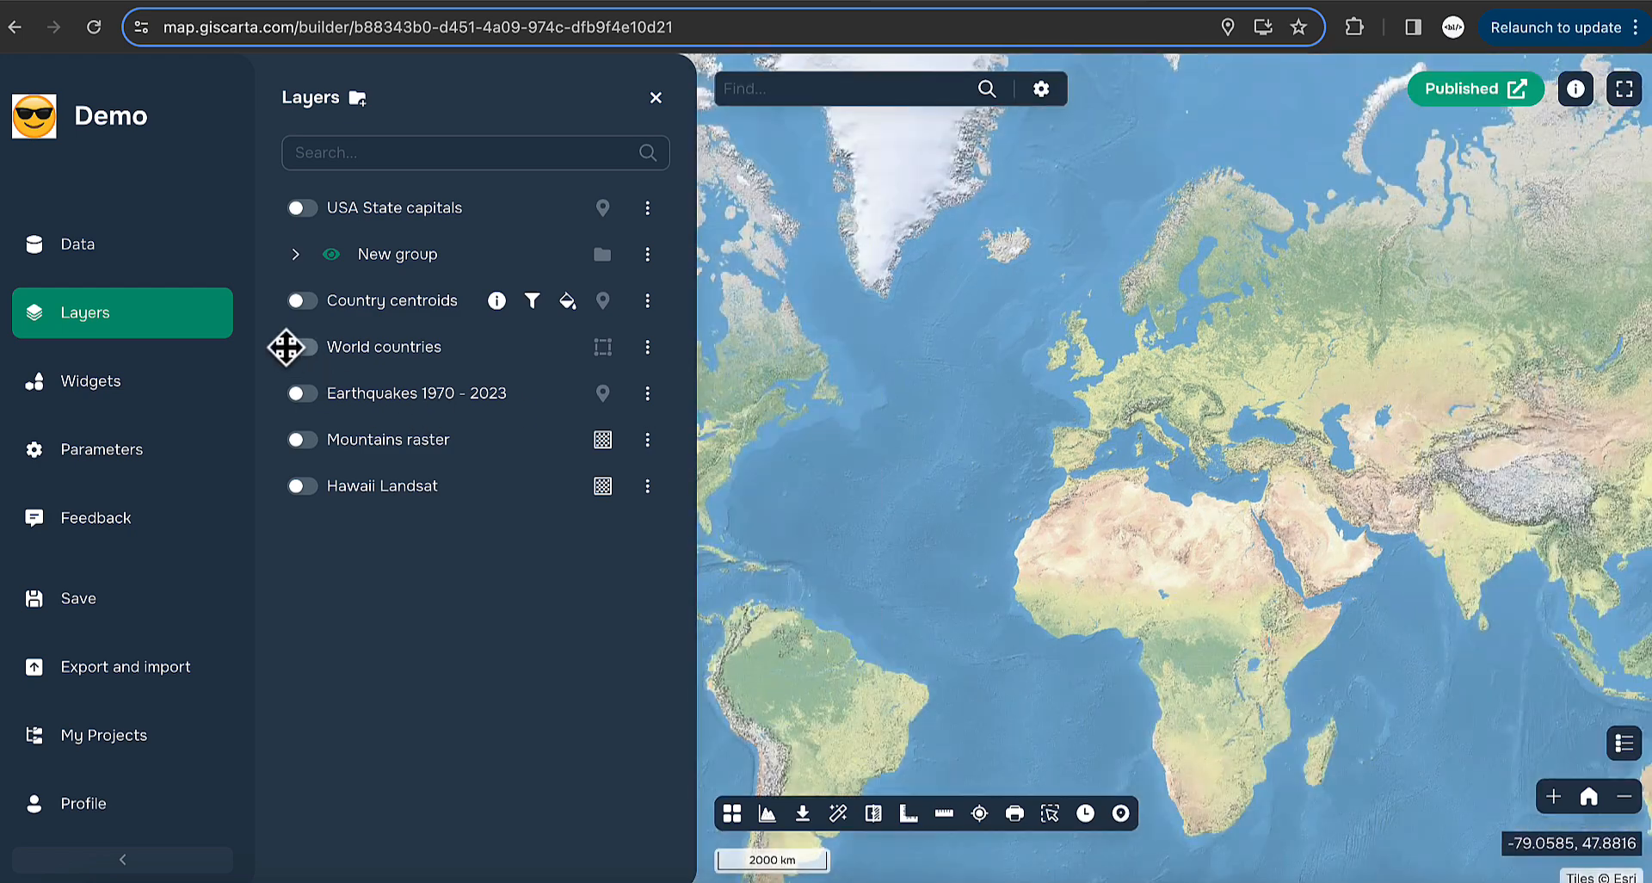
click(302, 347)
click(301, 300)
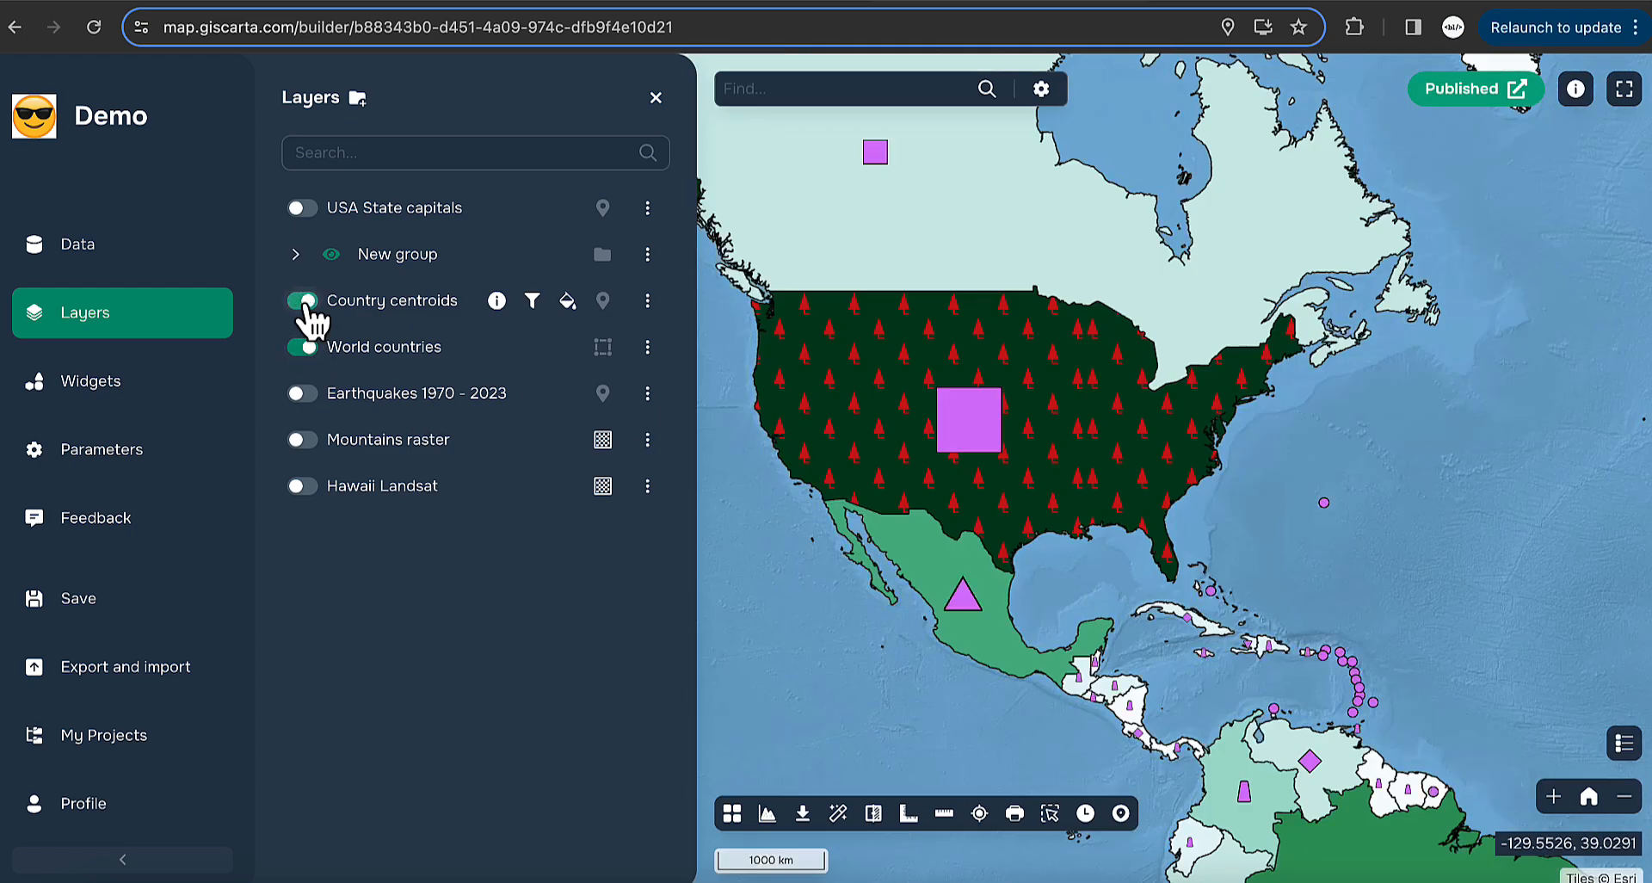
- Drag World countries above Country centroids, then move it back below
scroll(1029, 396, down, 2)
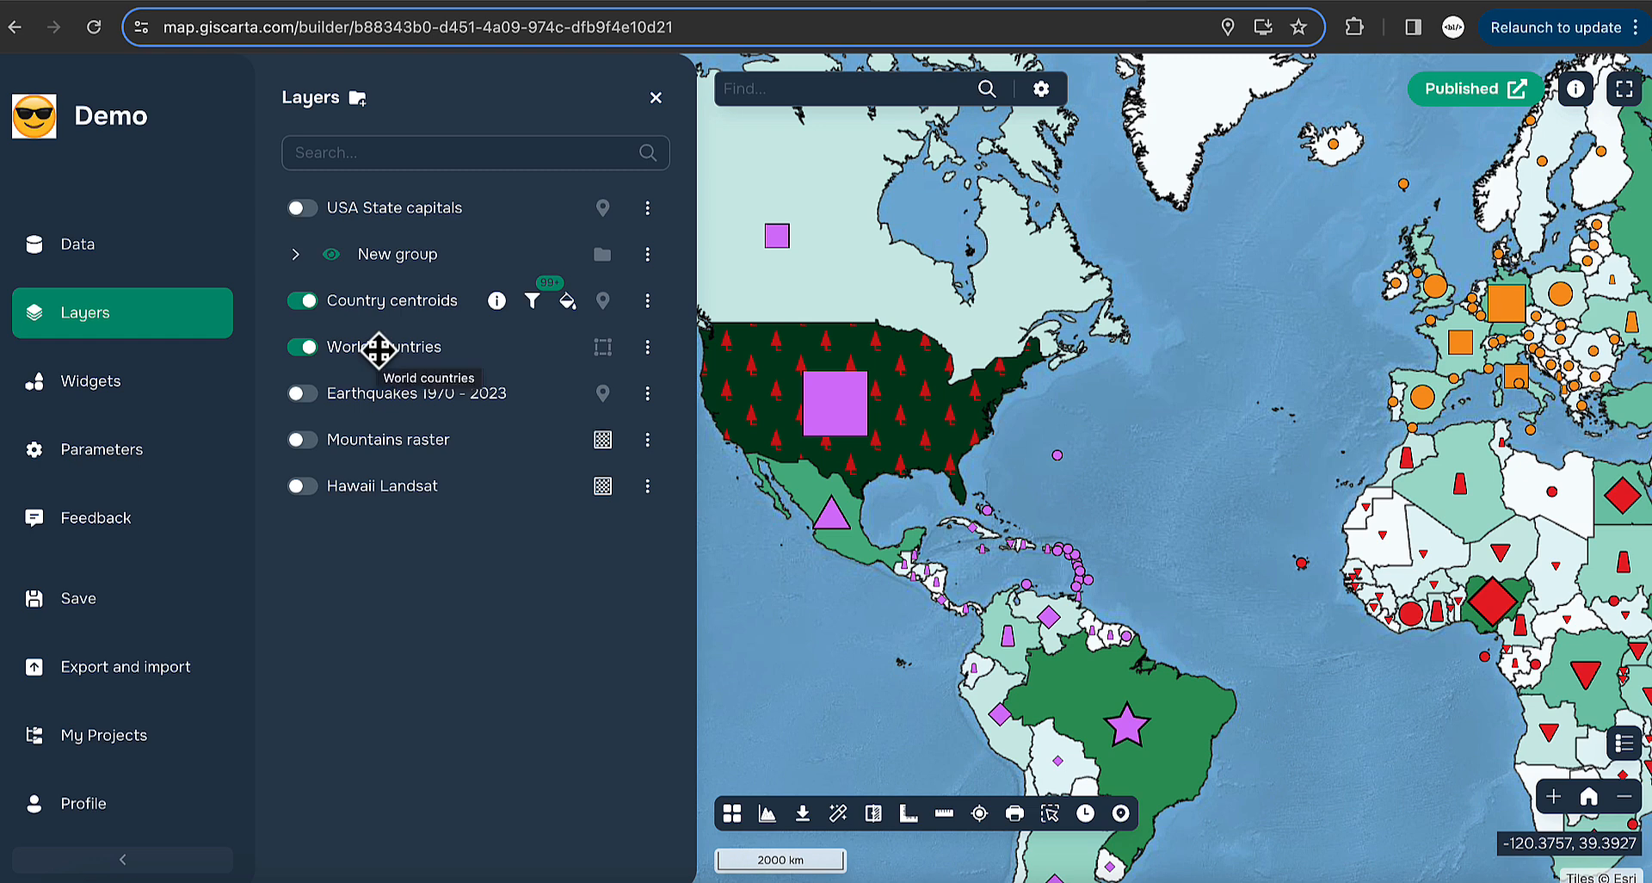
drag(378, 348, 360, 294)
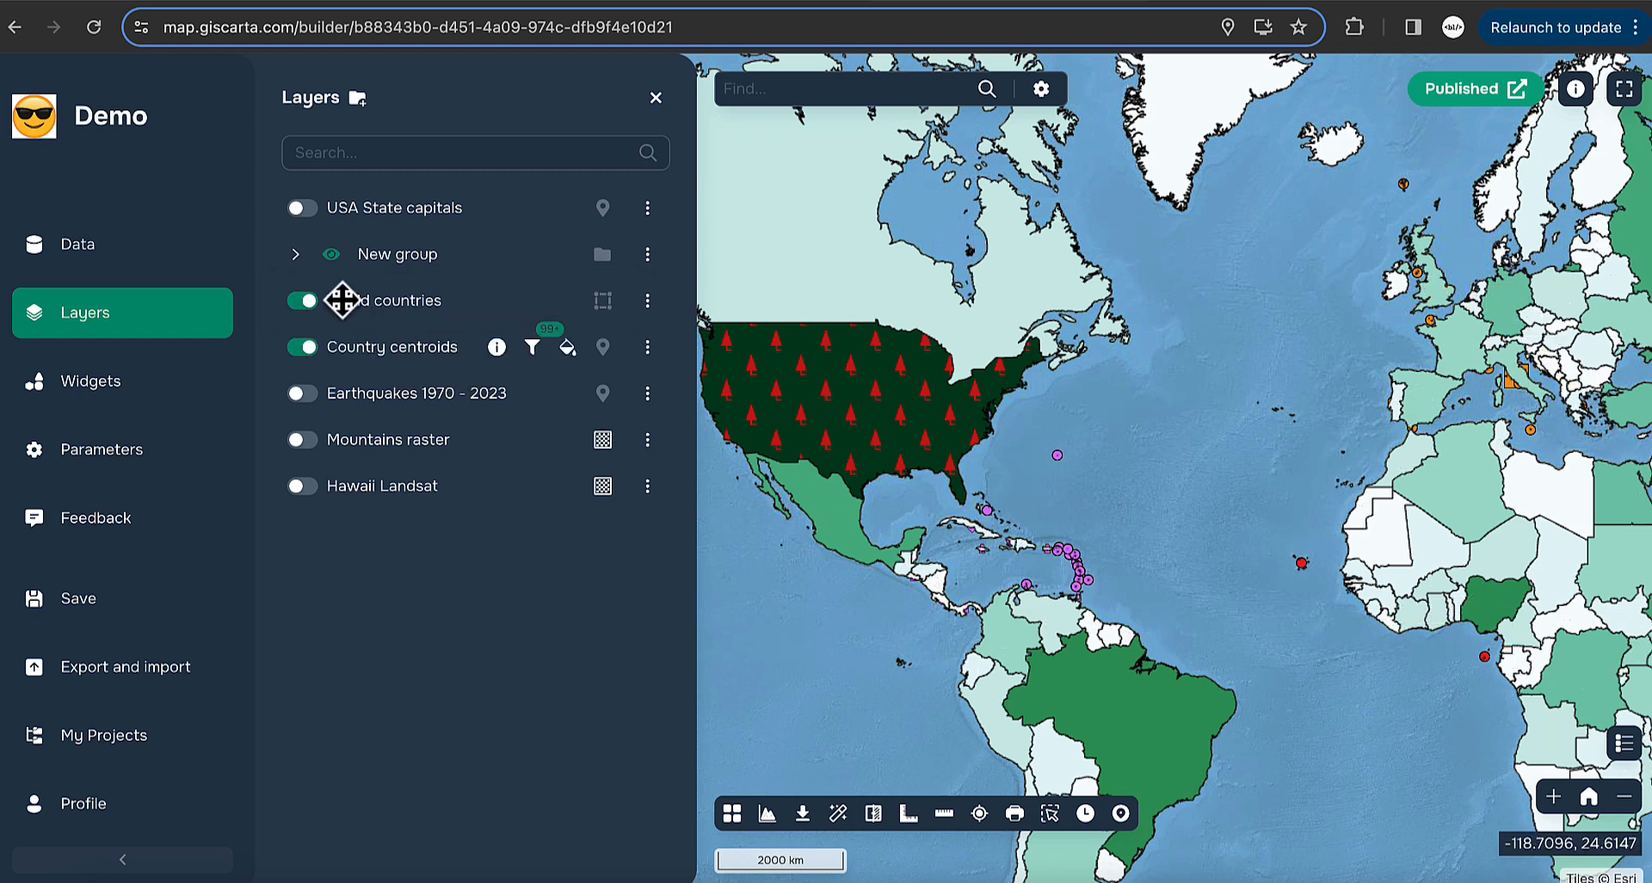
drag(847, 495, 977, 431)
scroll(977, 430, down, 3)
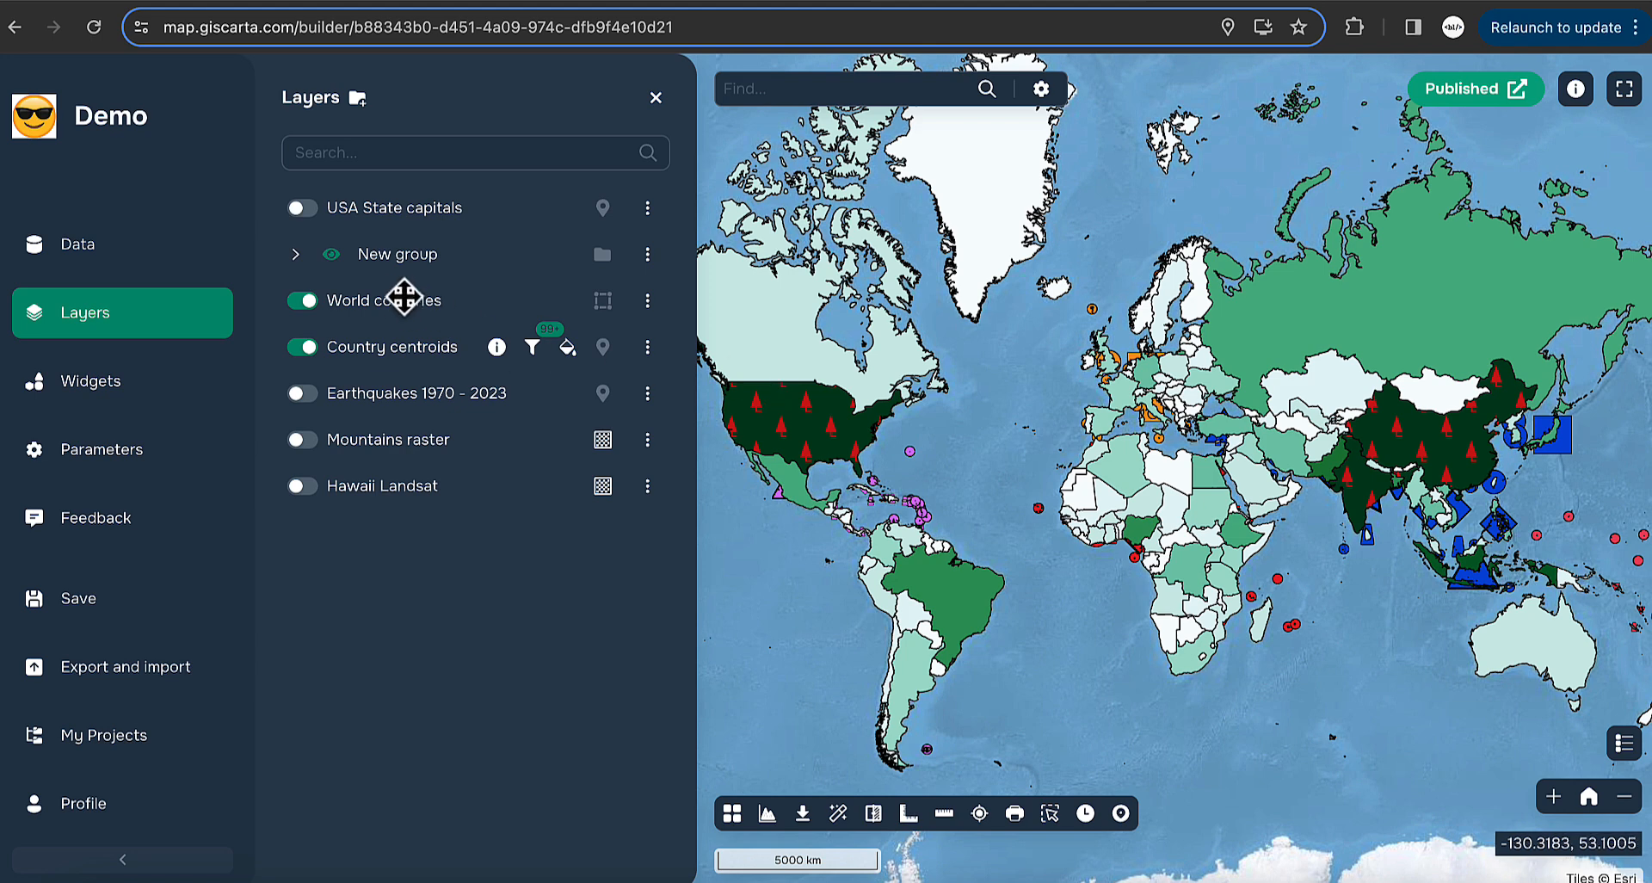
drag(405, 299, 394, 350)
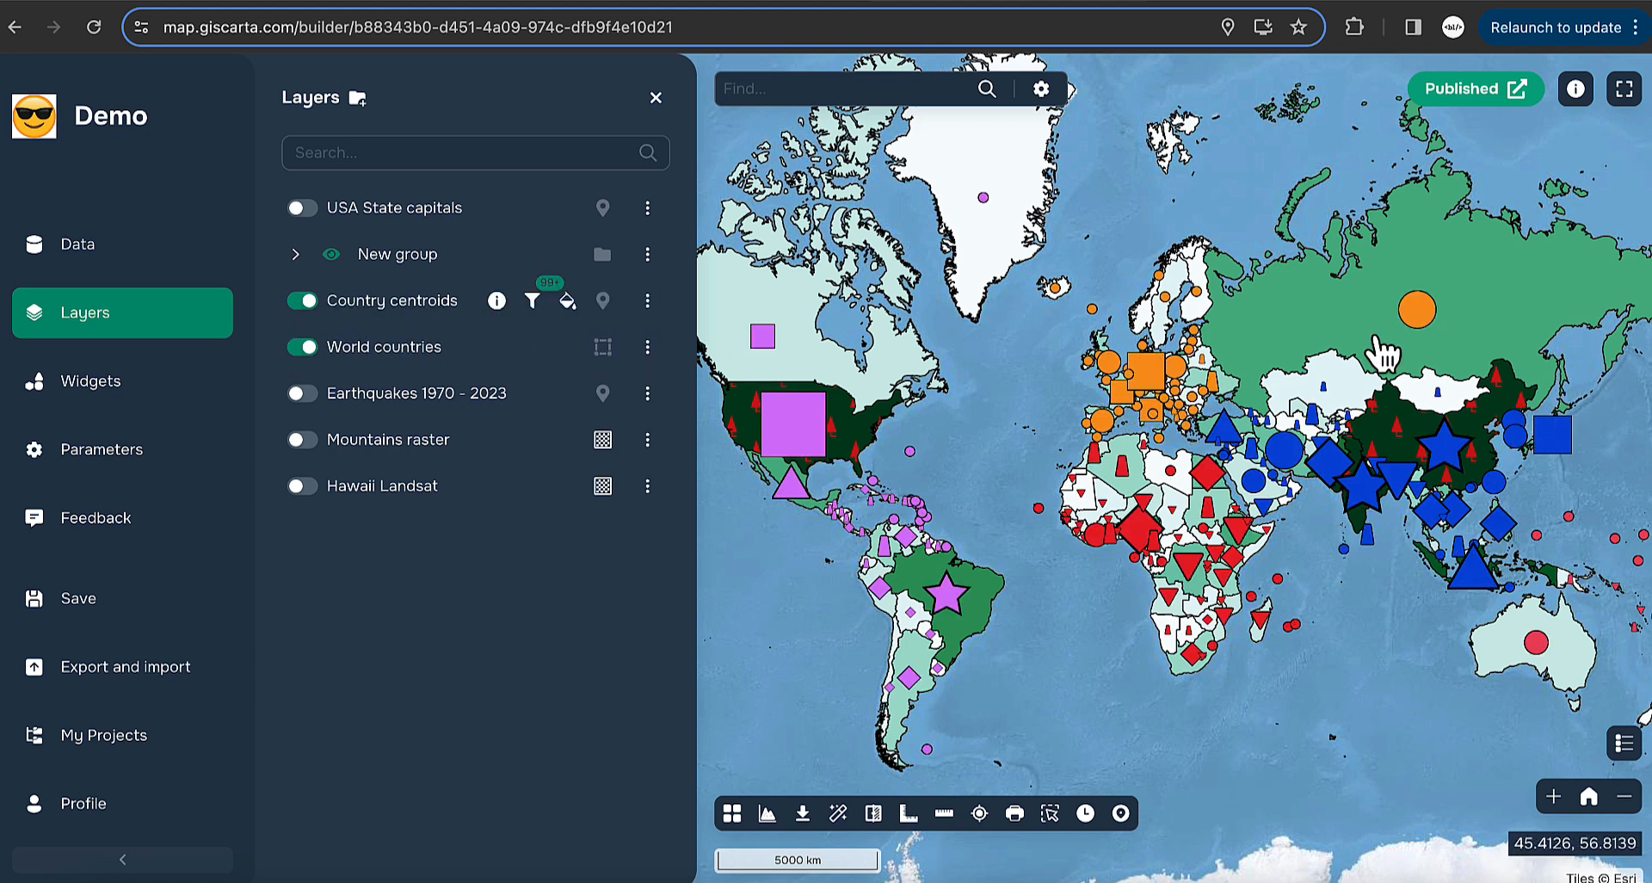
- Check the map parameters, then turn the Coordinate grid and Change scale widgets off and back on
click(149, 390)
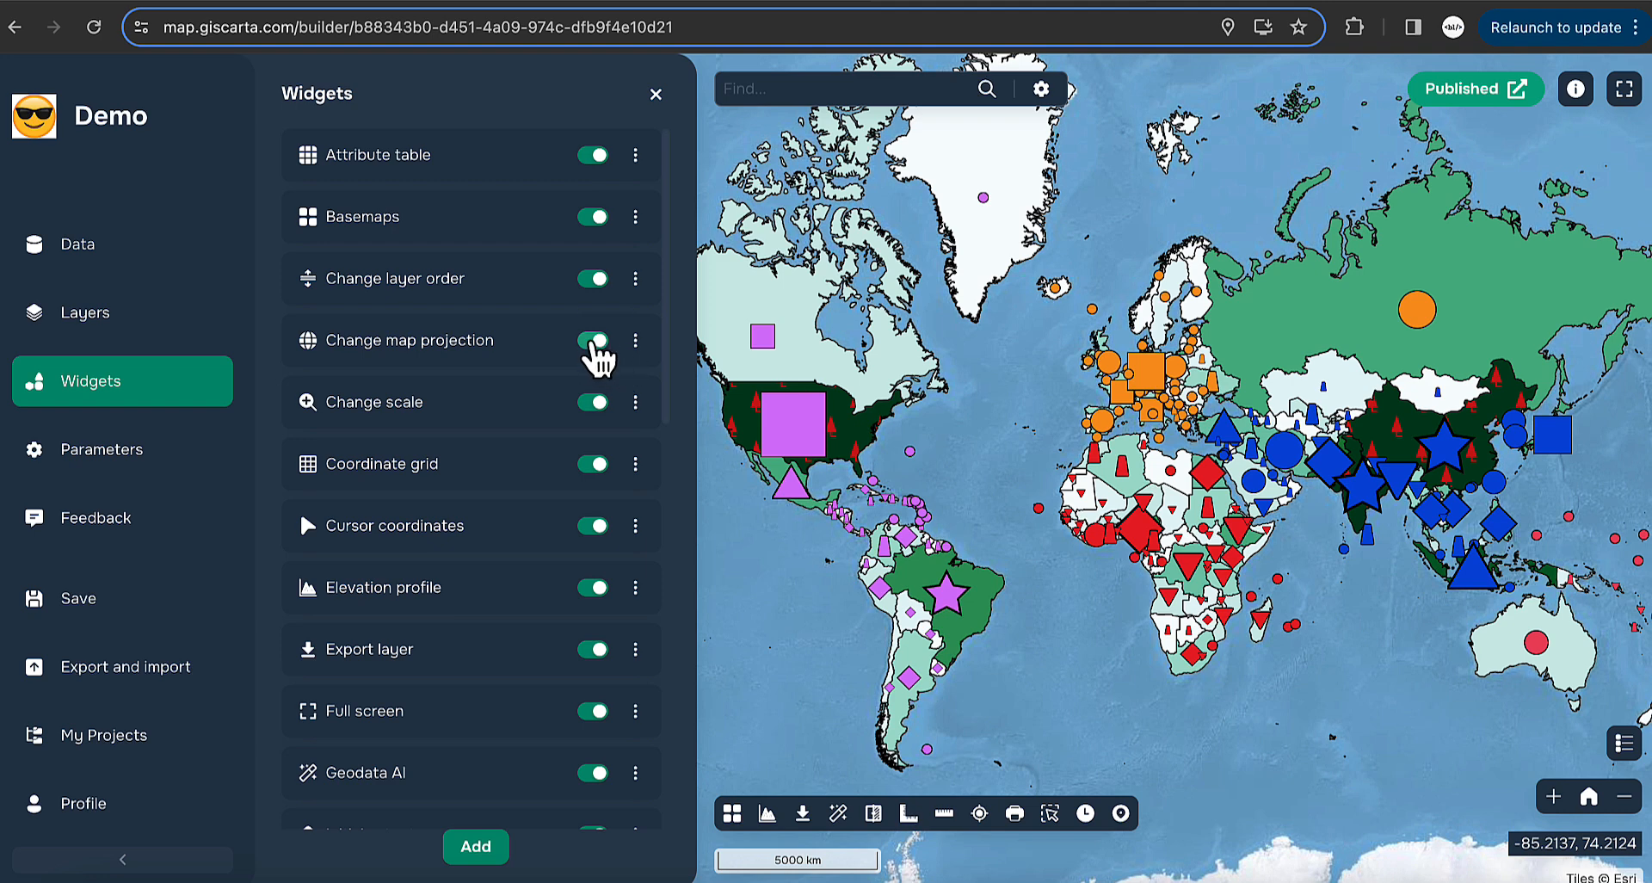
click(112, 453)
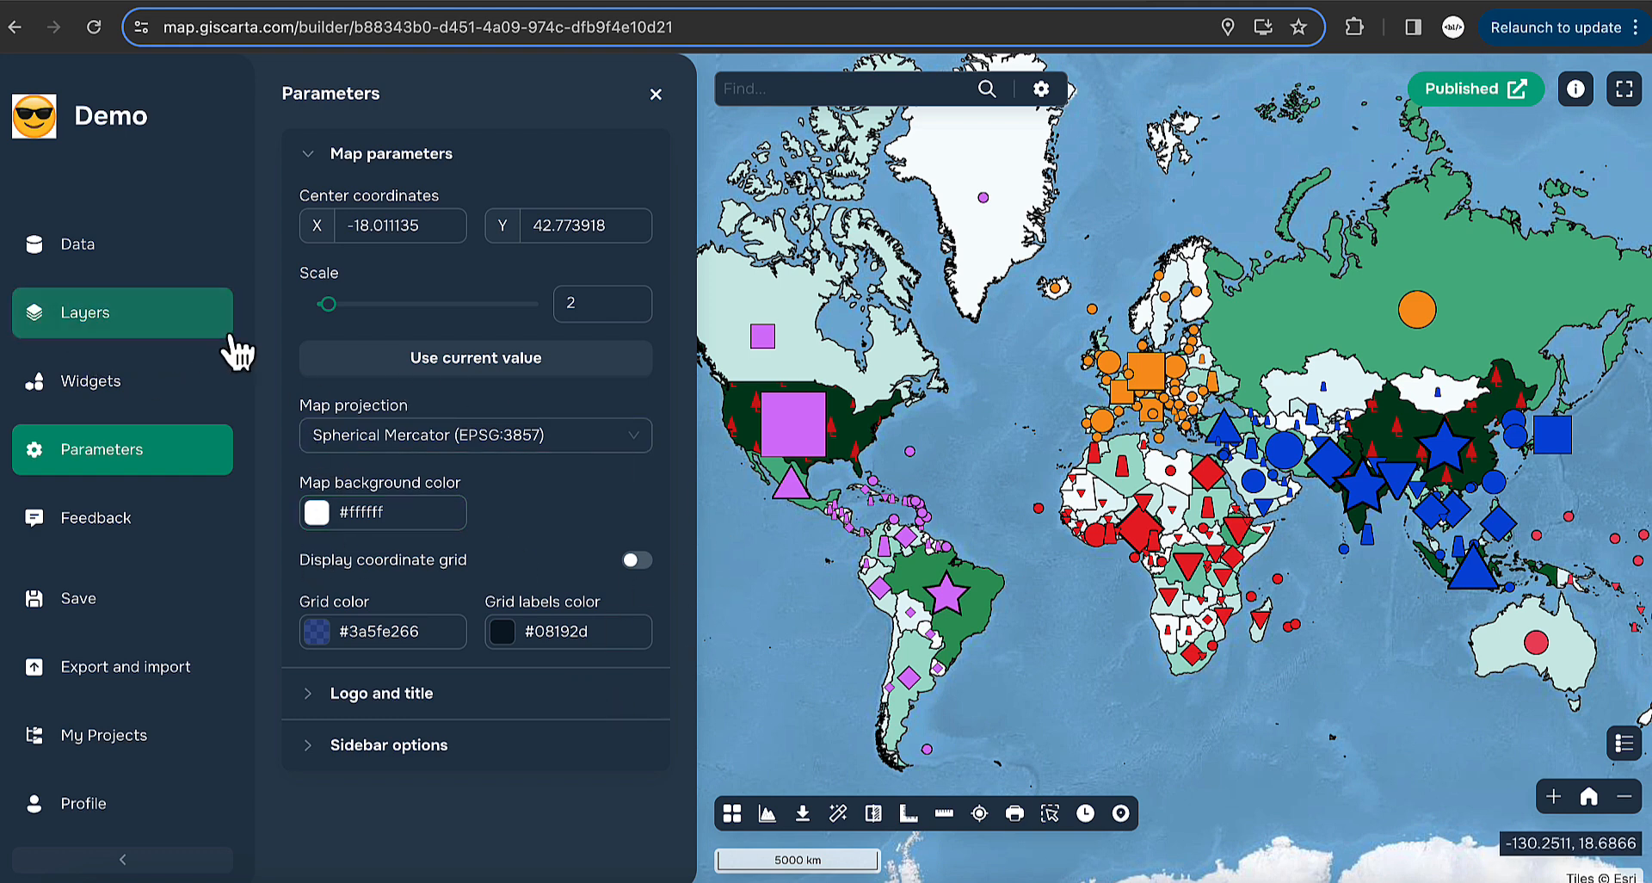
click(207, 381)
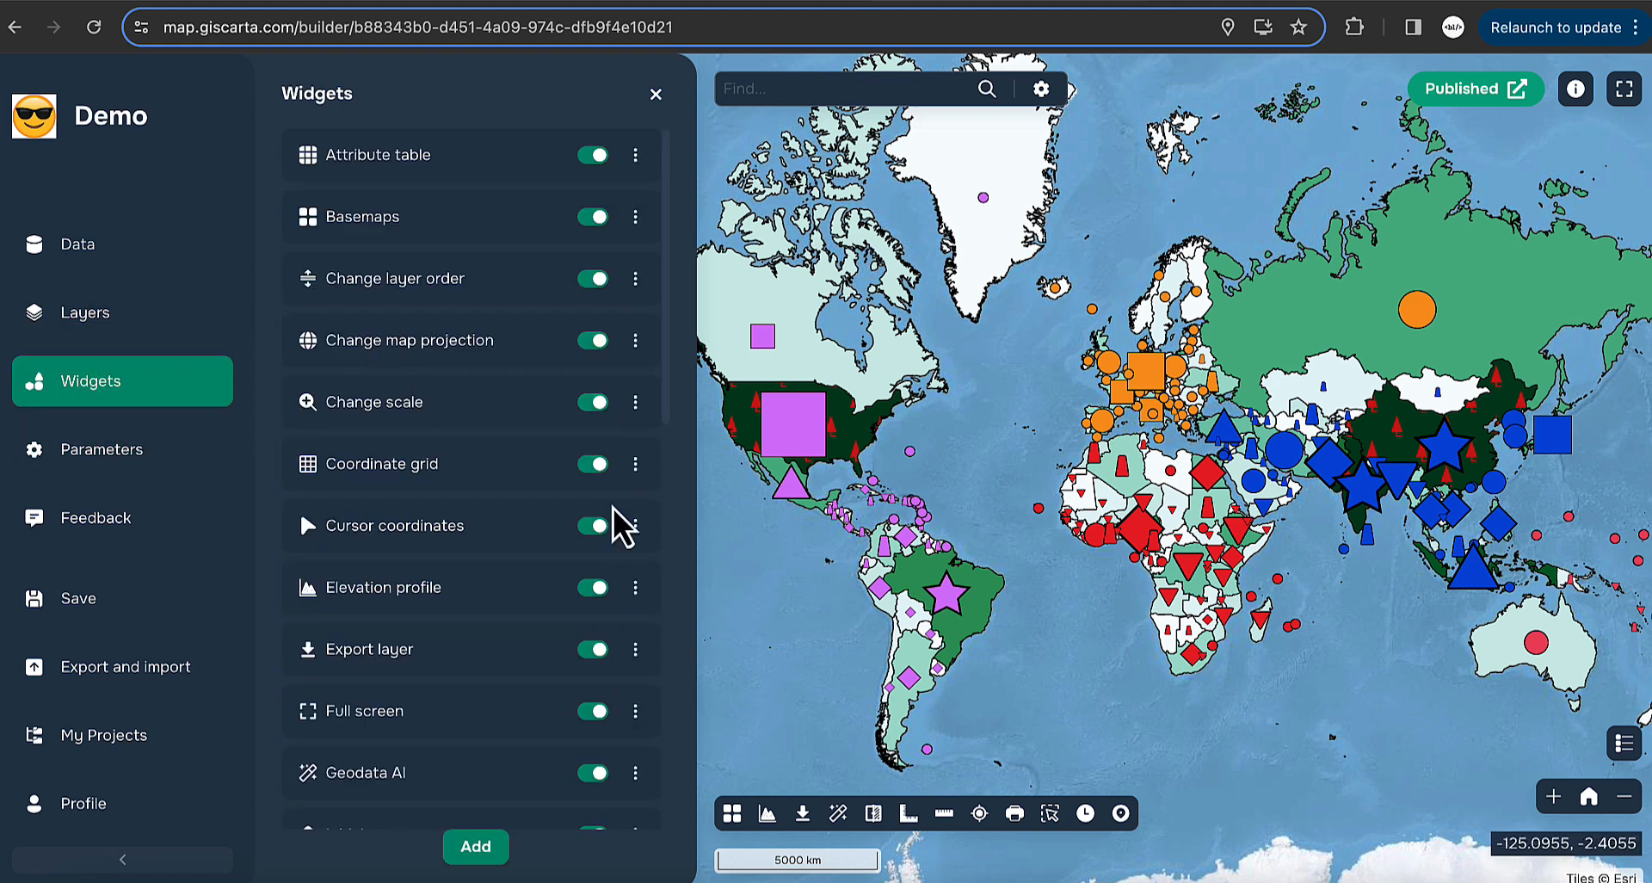
click(593, 467)
click(592, 468)
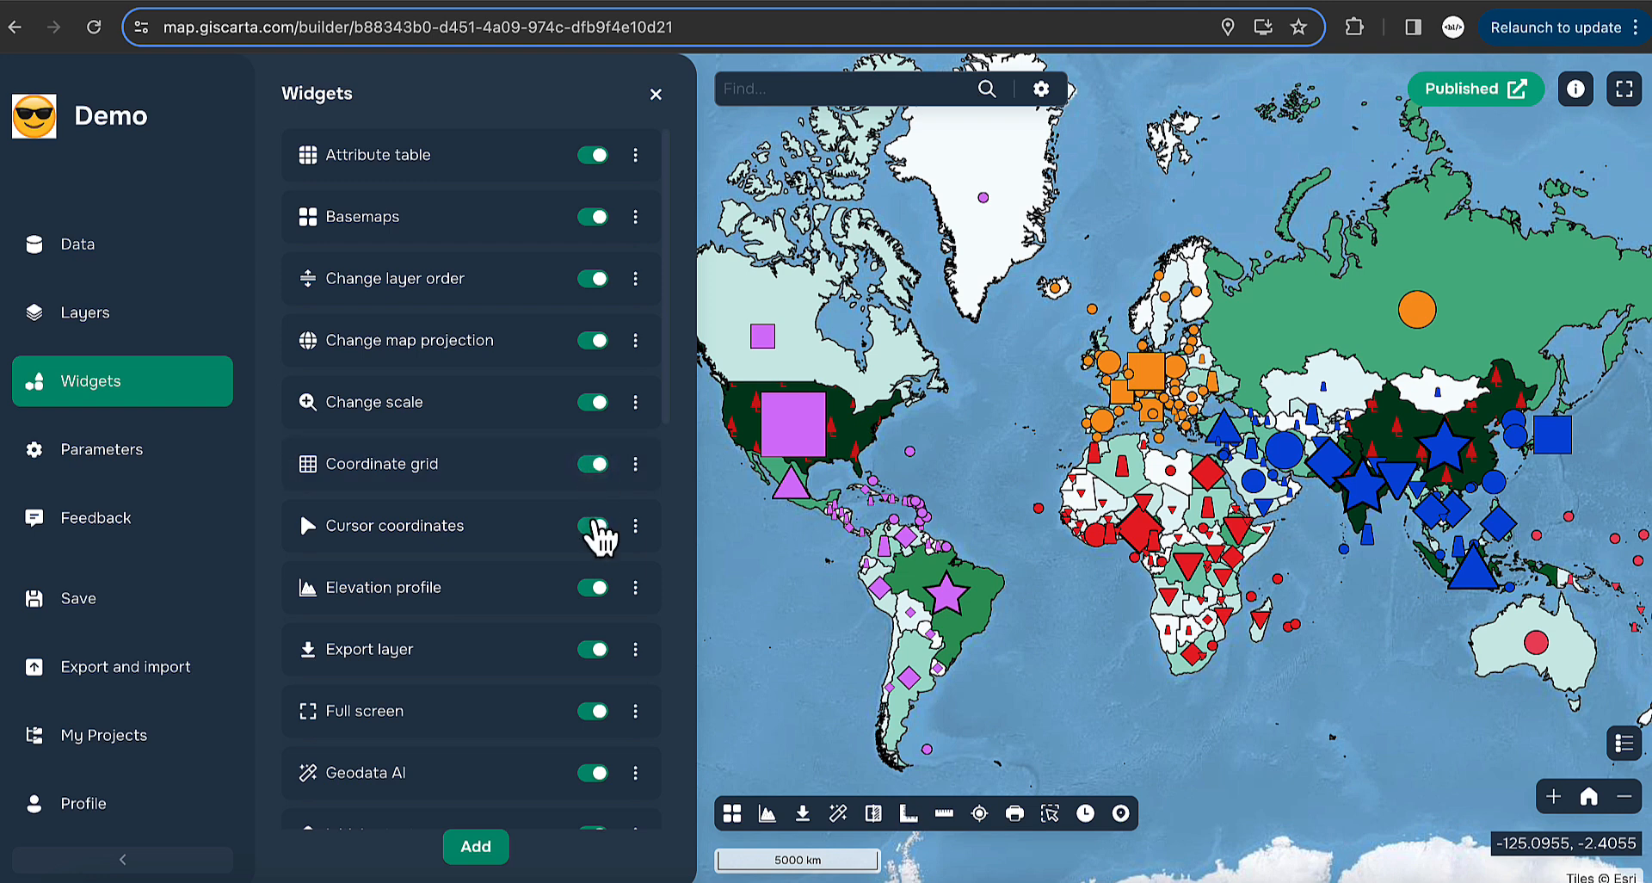
click(593, 405)
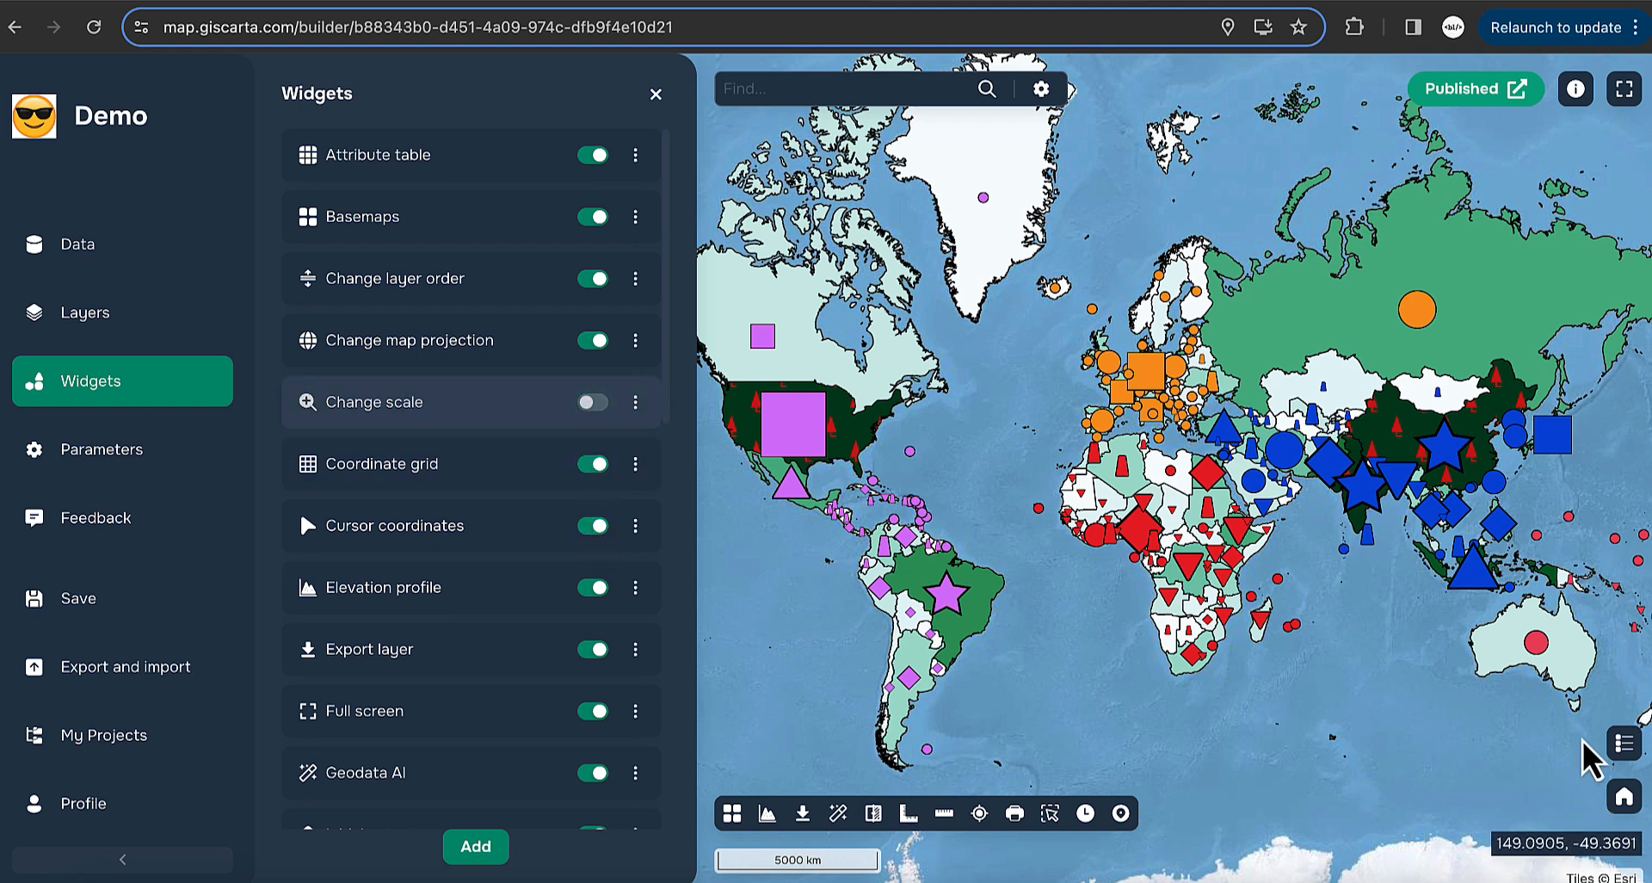
click(592, 401)
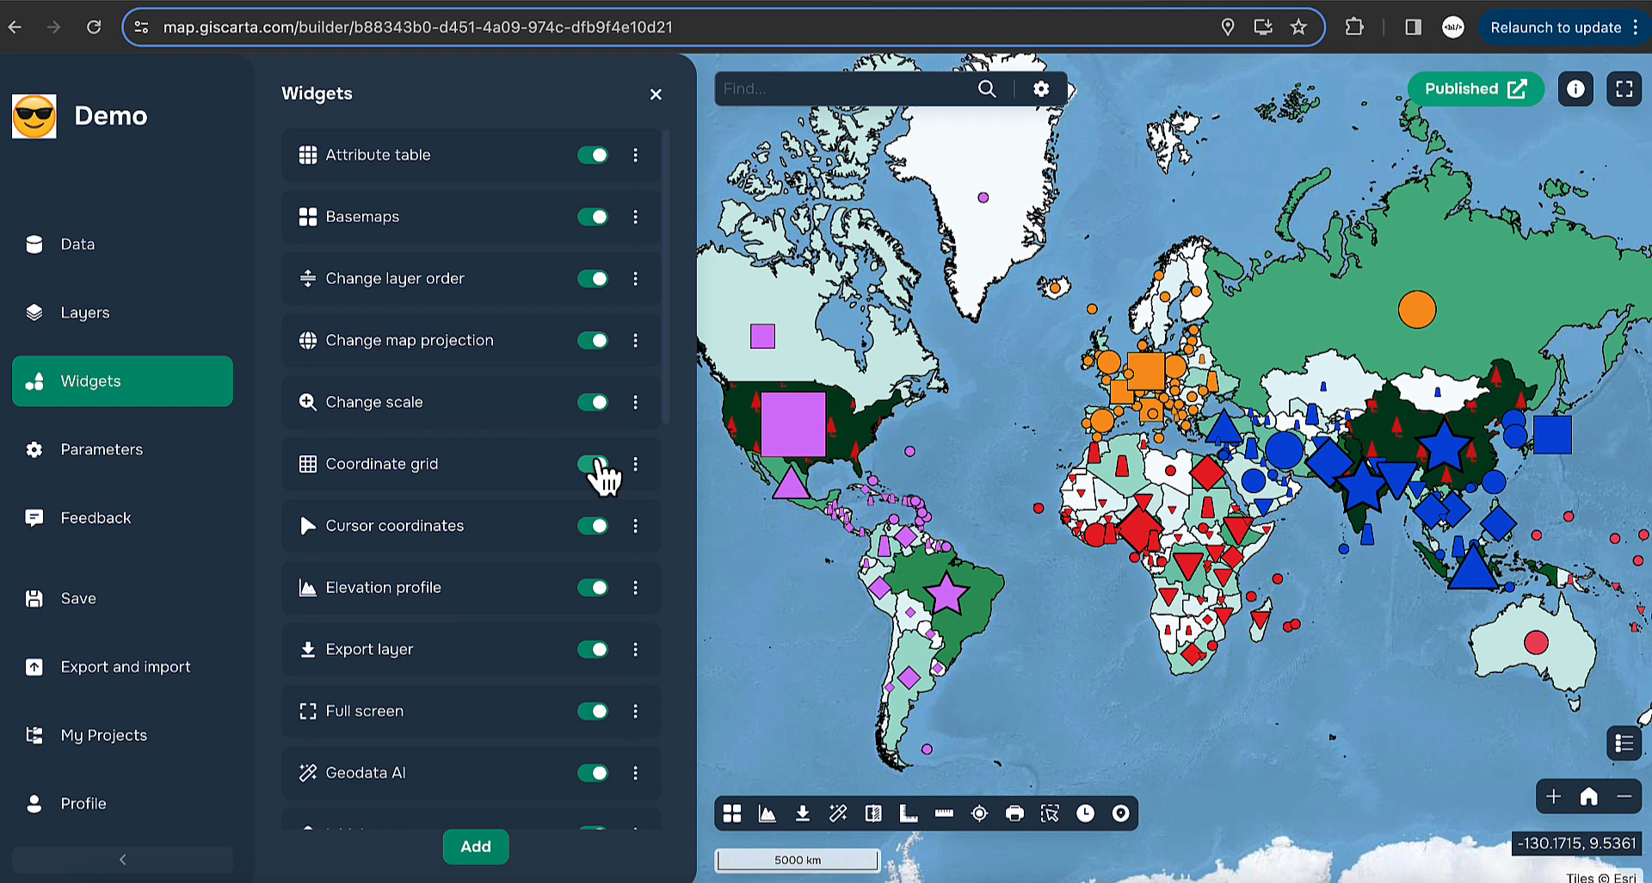
click(74, 452)
- Show the coordinate grid, colour it opaque deep pink #d60671, then switch the grid off
click(637, 560)
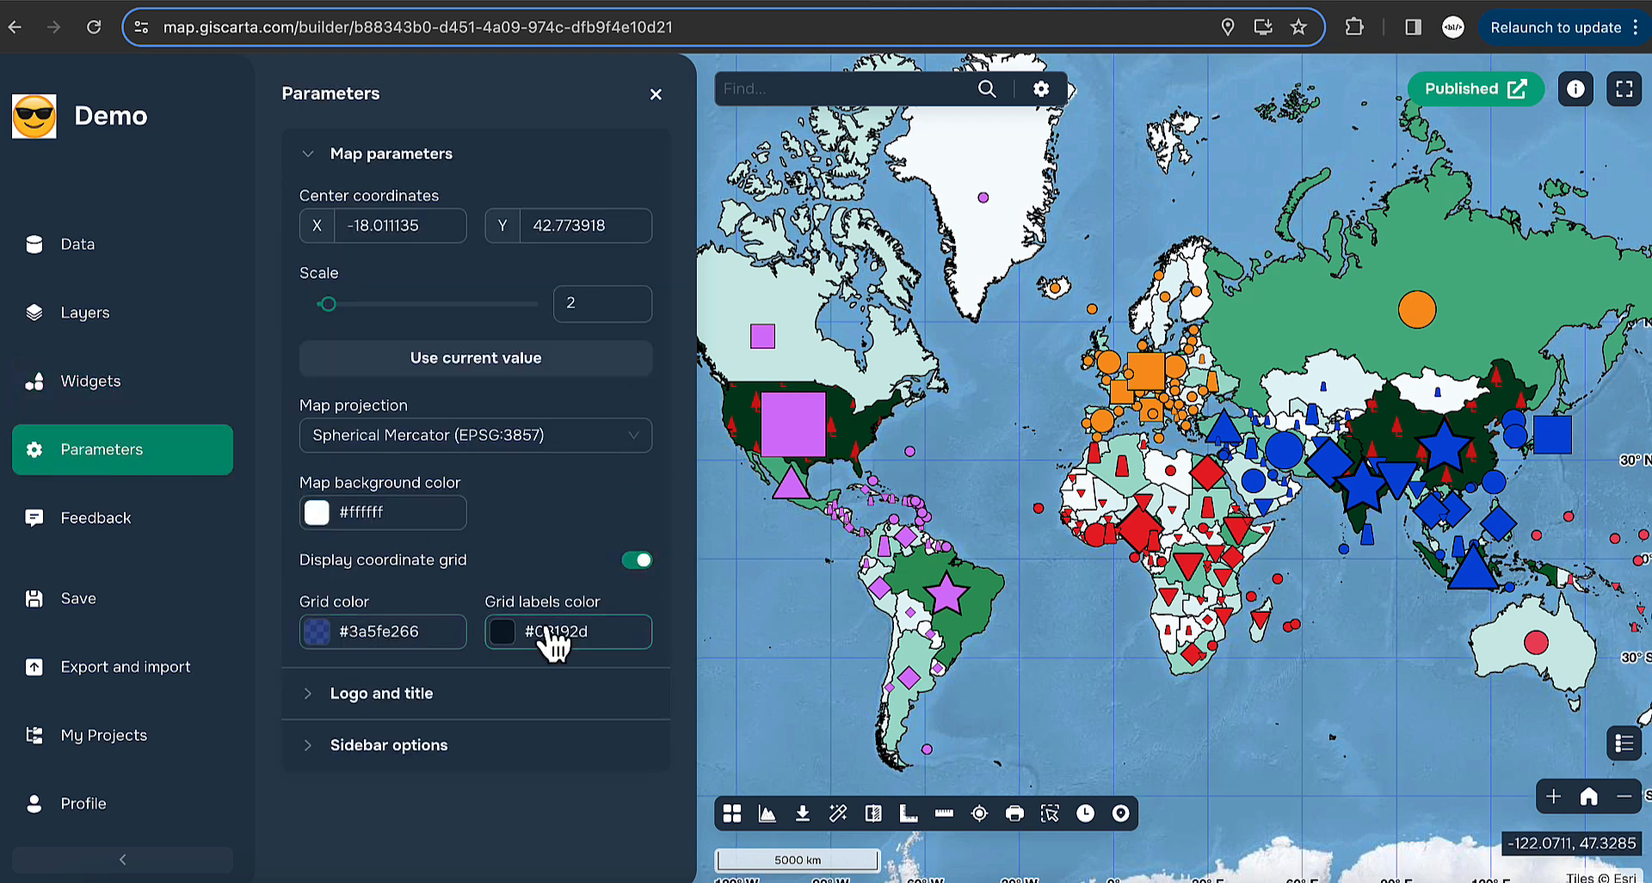
click(358, 631)
click(508, 439)
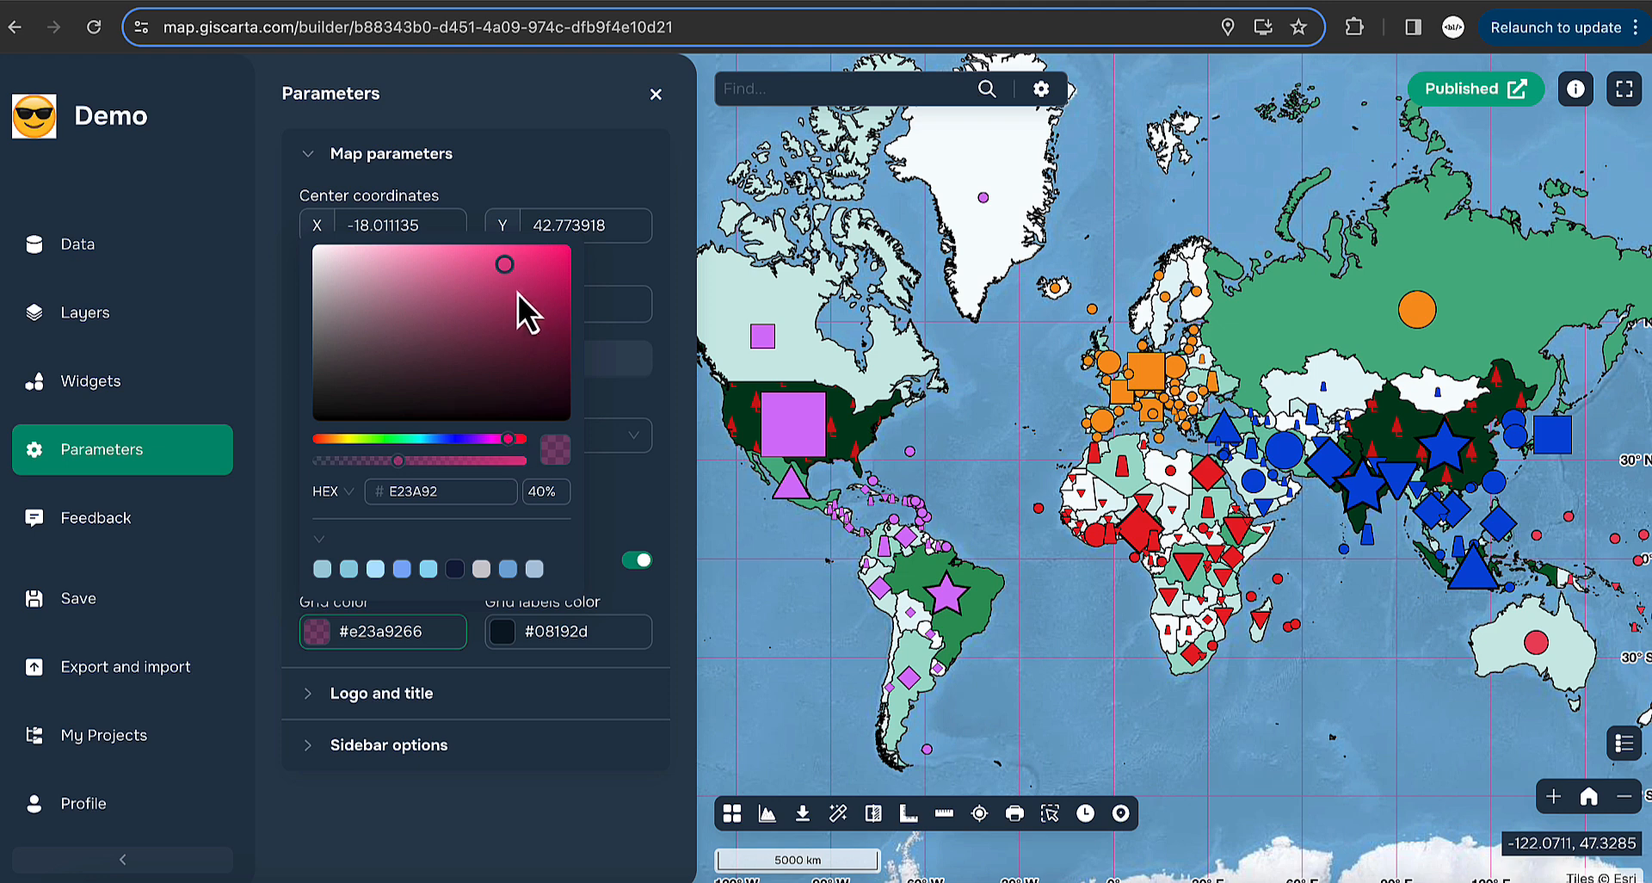
click(547, 273)
drag(401, 460, 527, 460)
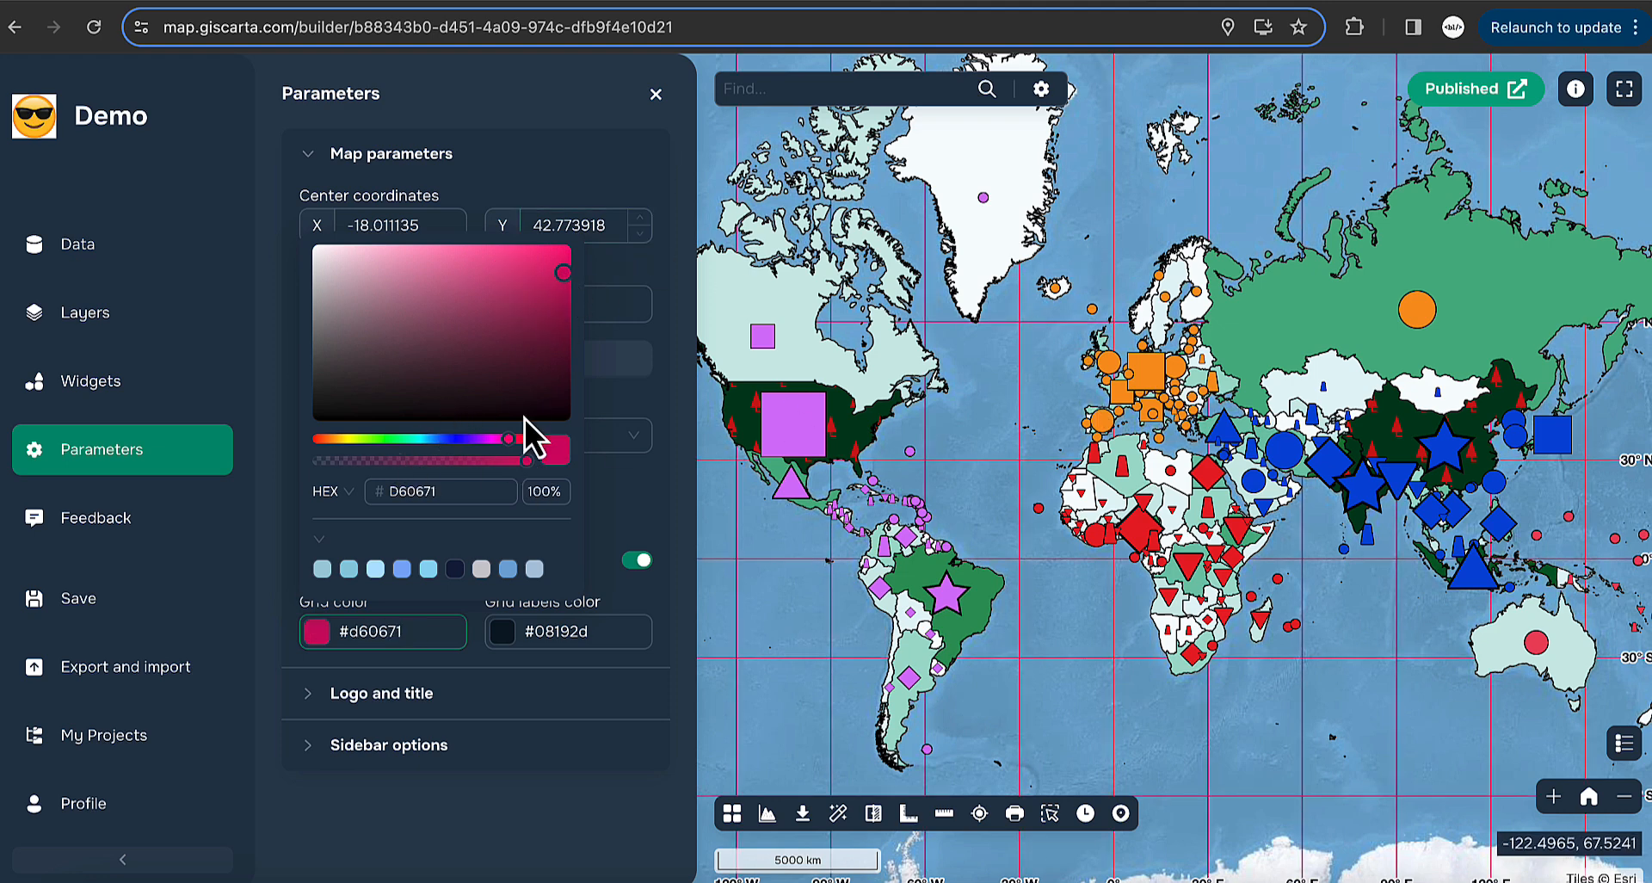
click(616, 500)
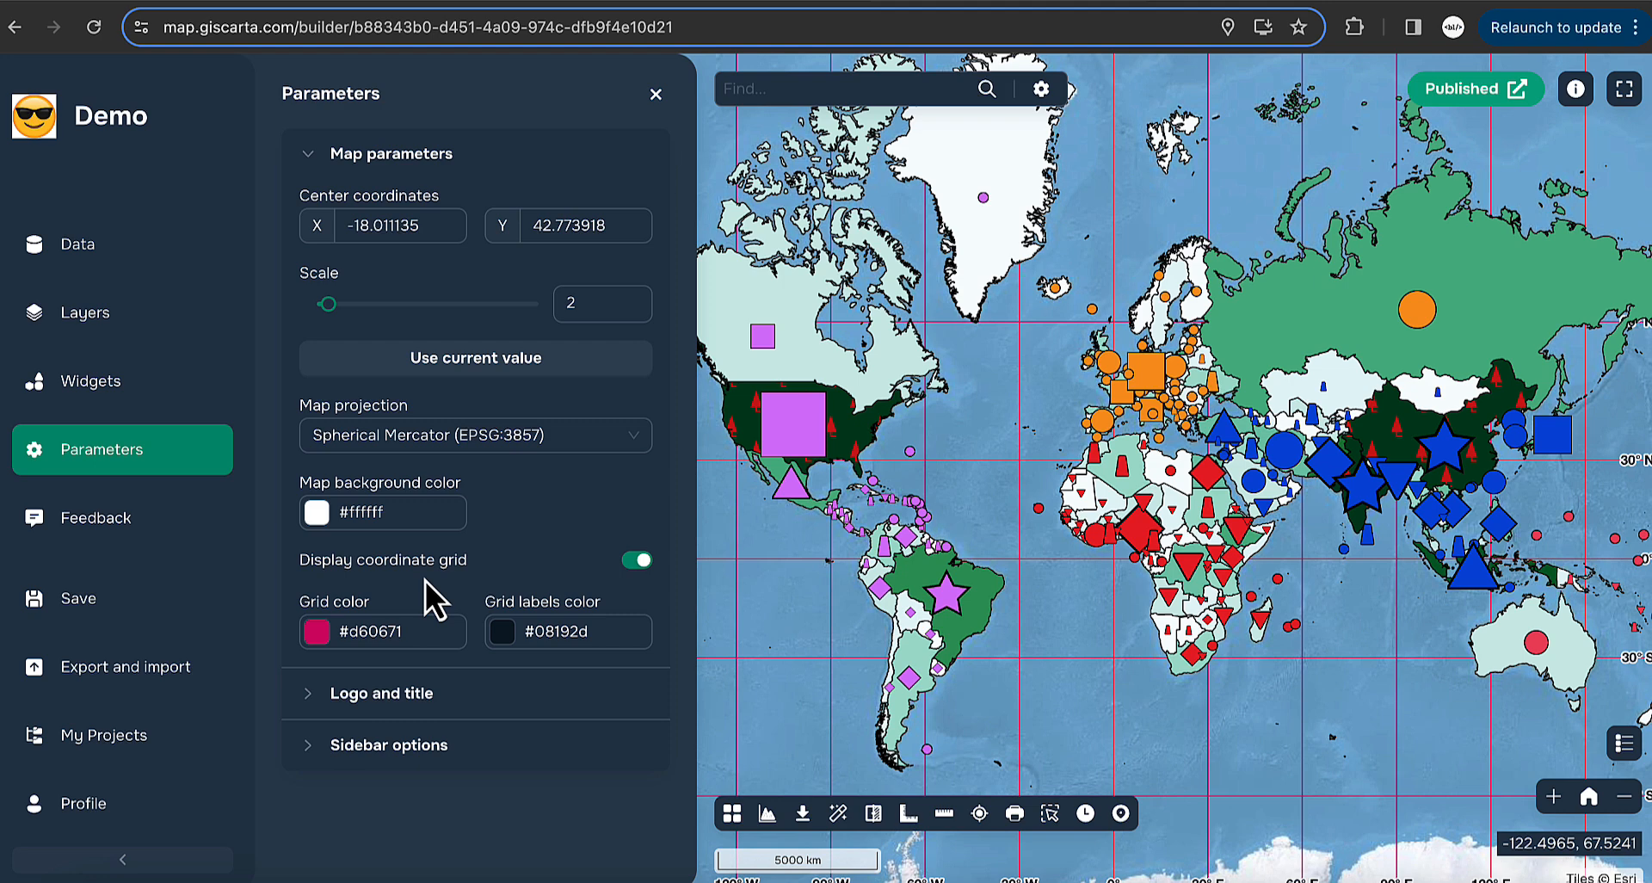
click(638, 561)
- Configure the Cursor coordinates widget for Mercator (EPSG:3857) units with accuracy 2
click(134, 379)
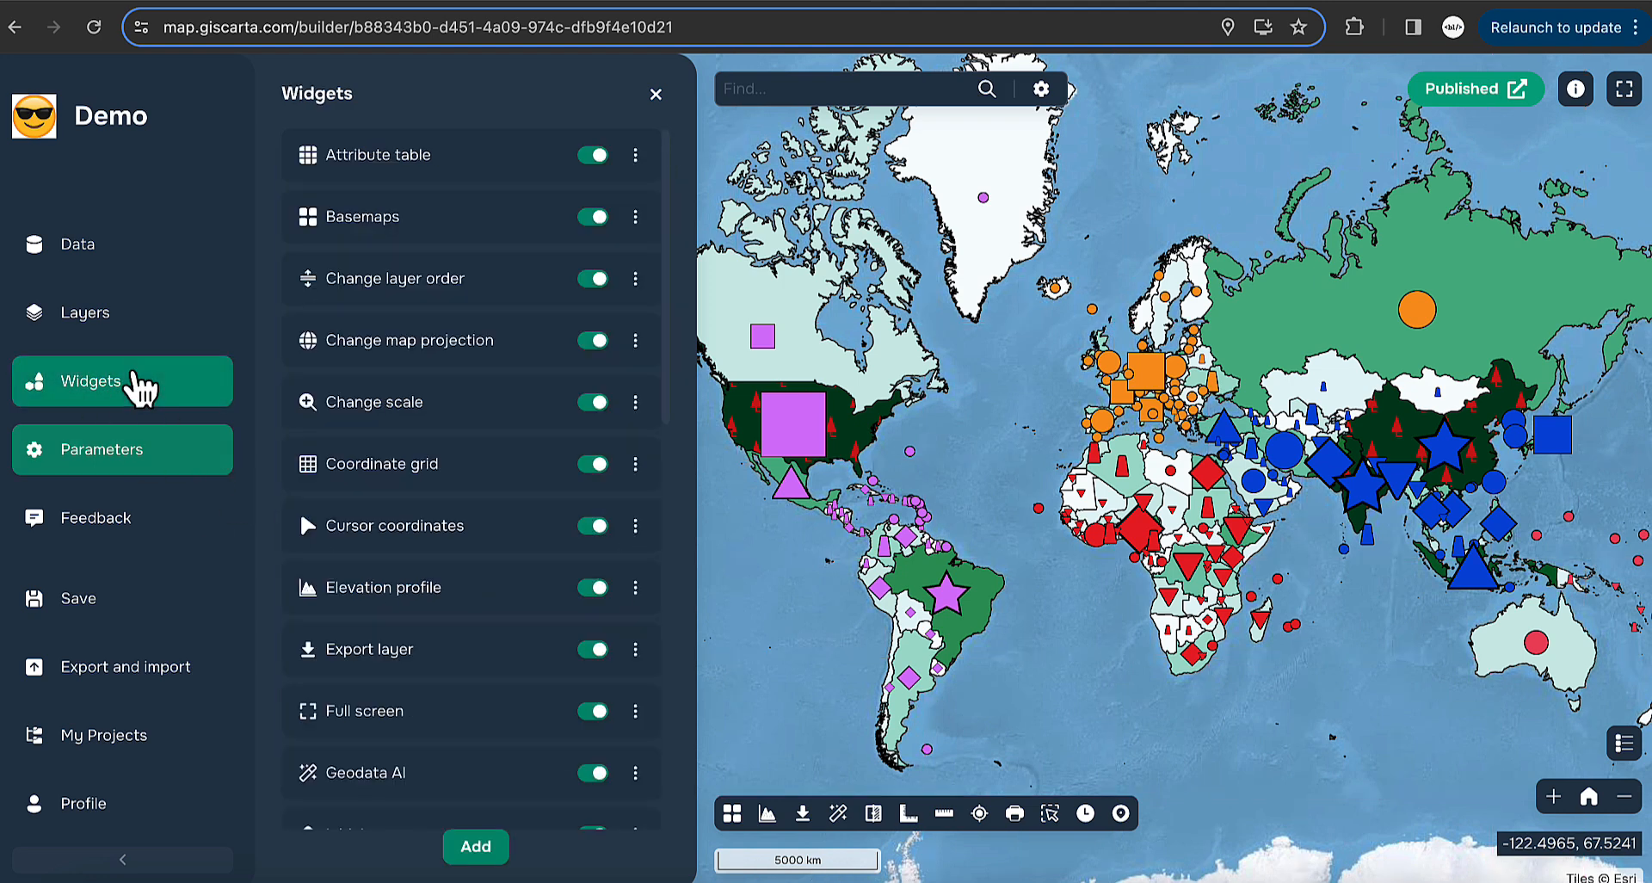
scroll(507, 516, down, 1)
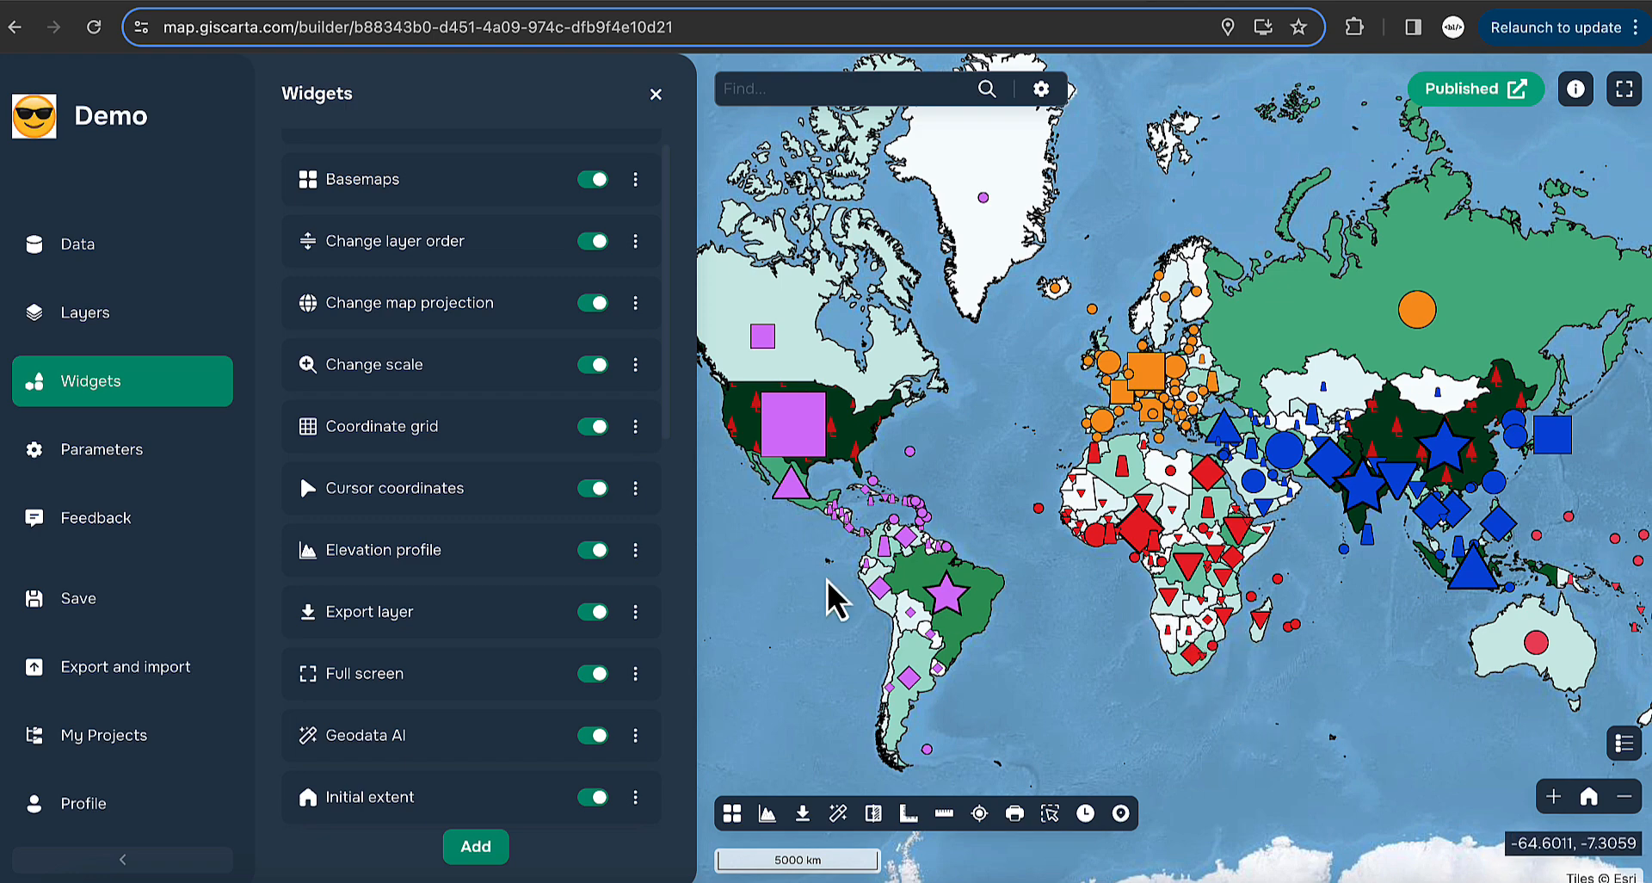
click(636, 488)
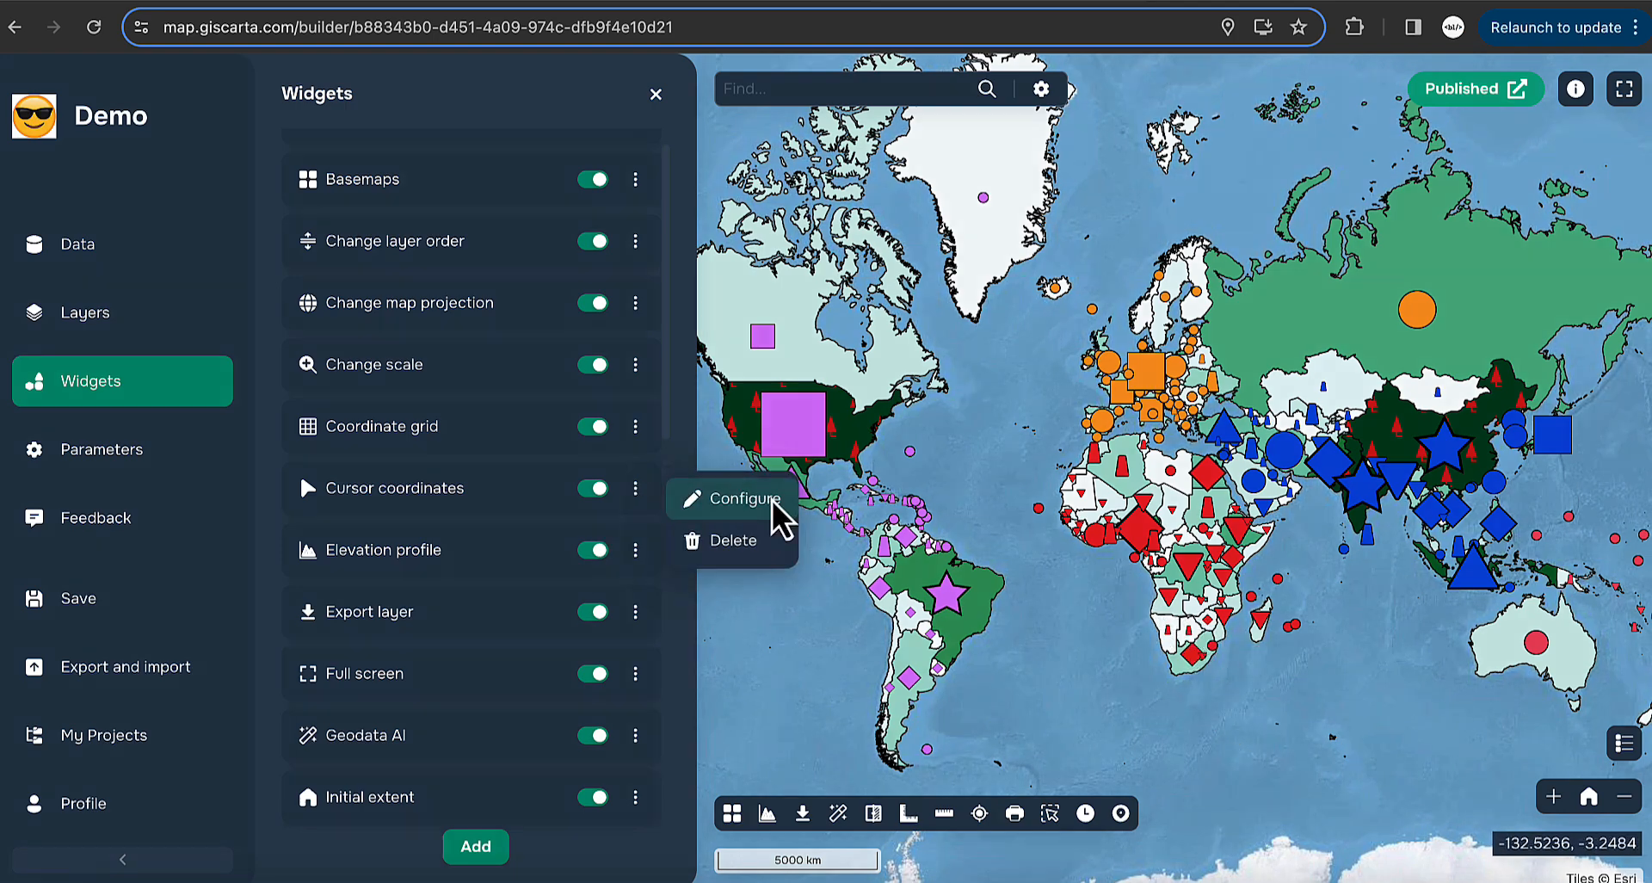
click(770, 503)
click(747, 444)
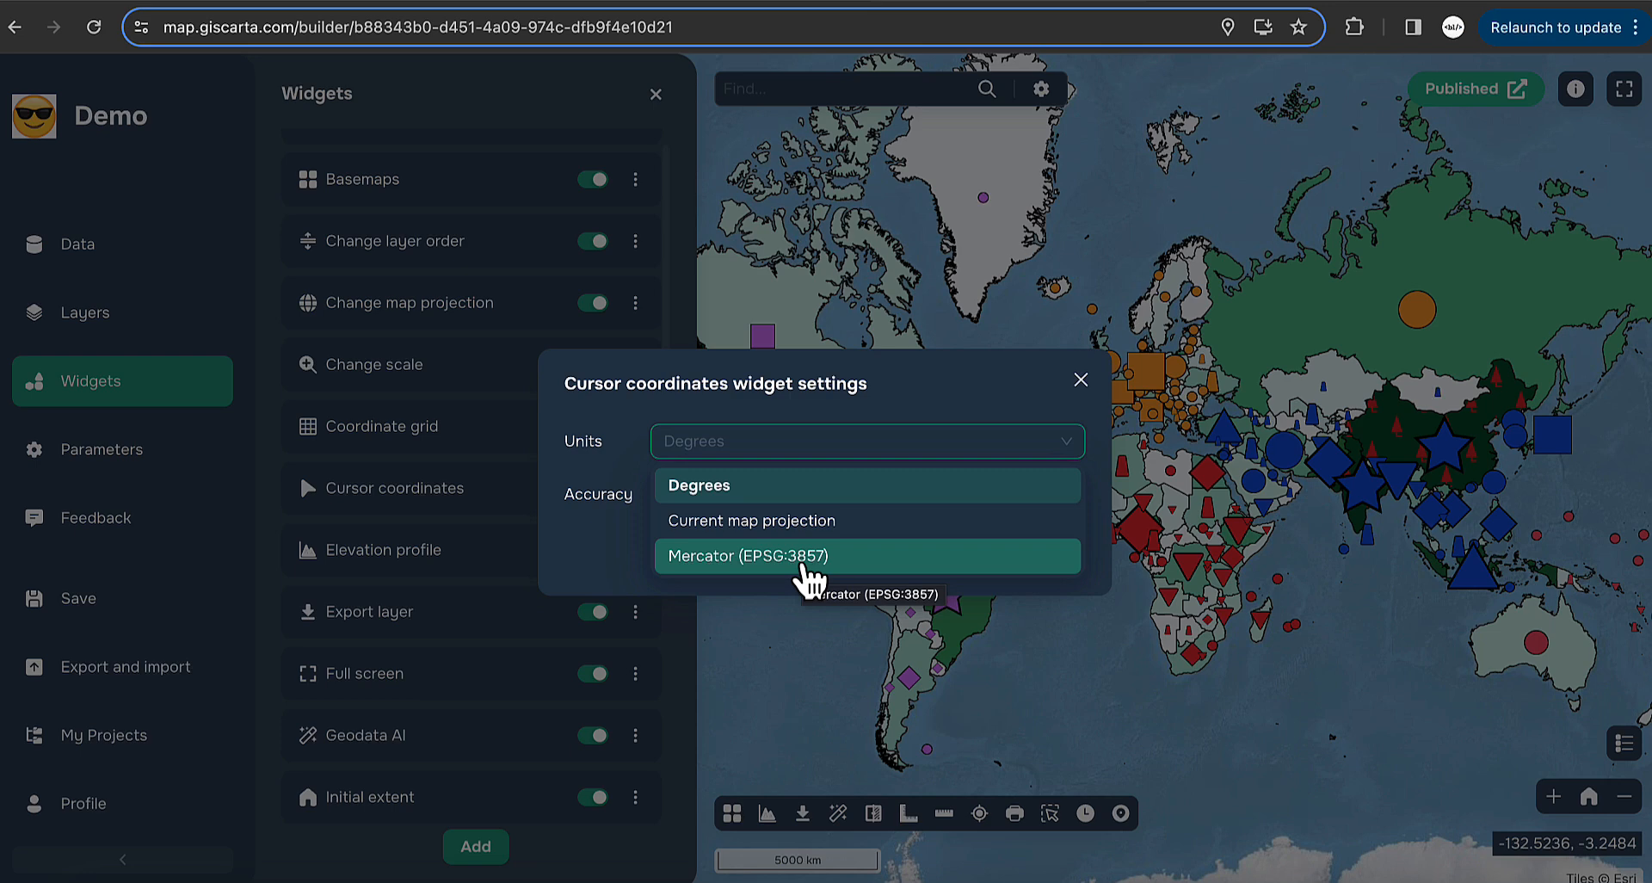
click(801, 568)
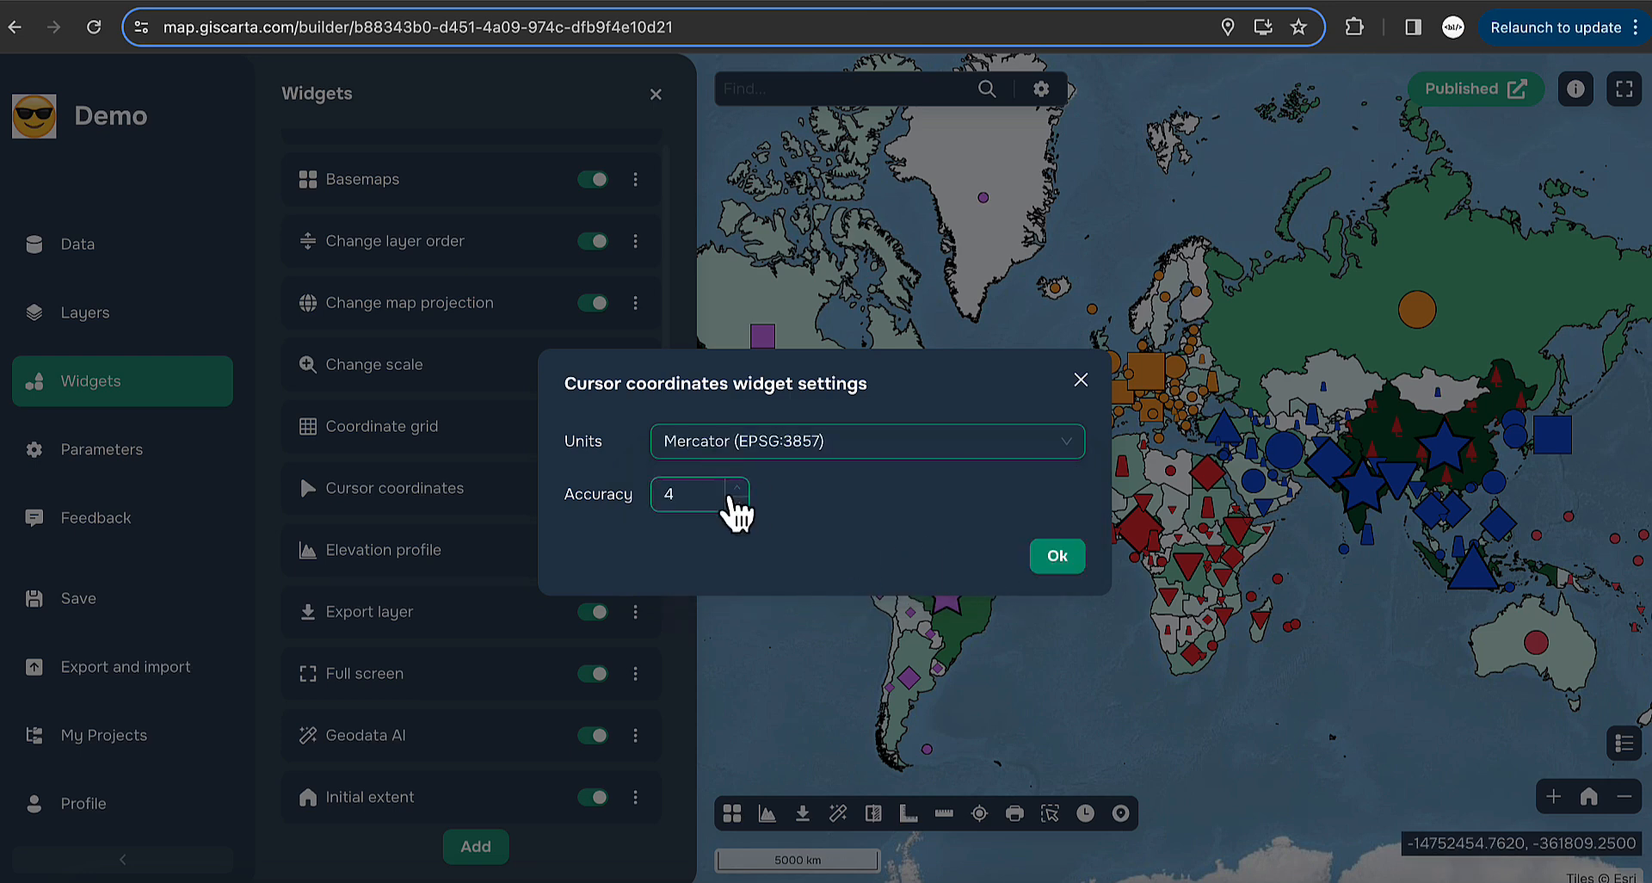
click(737, 502)
click(737, 501)
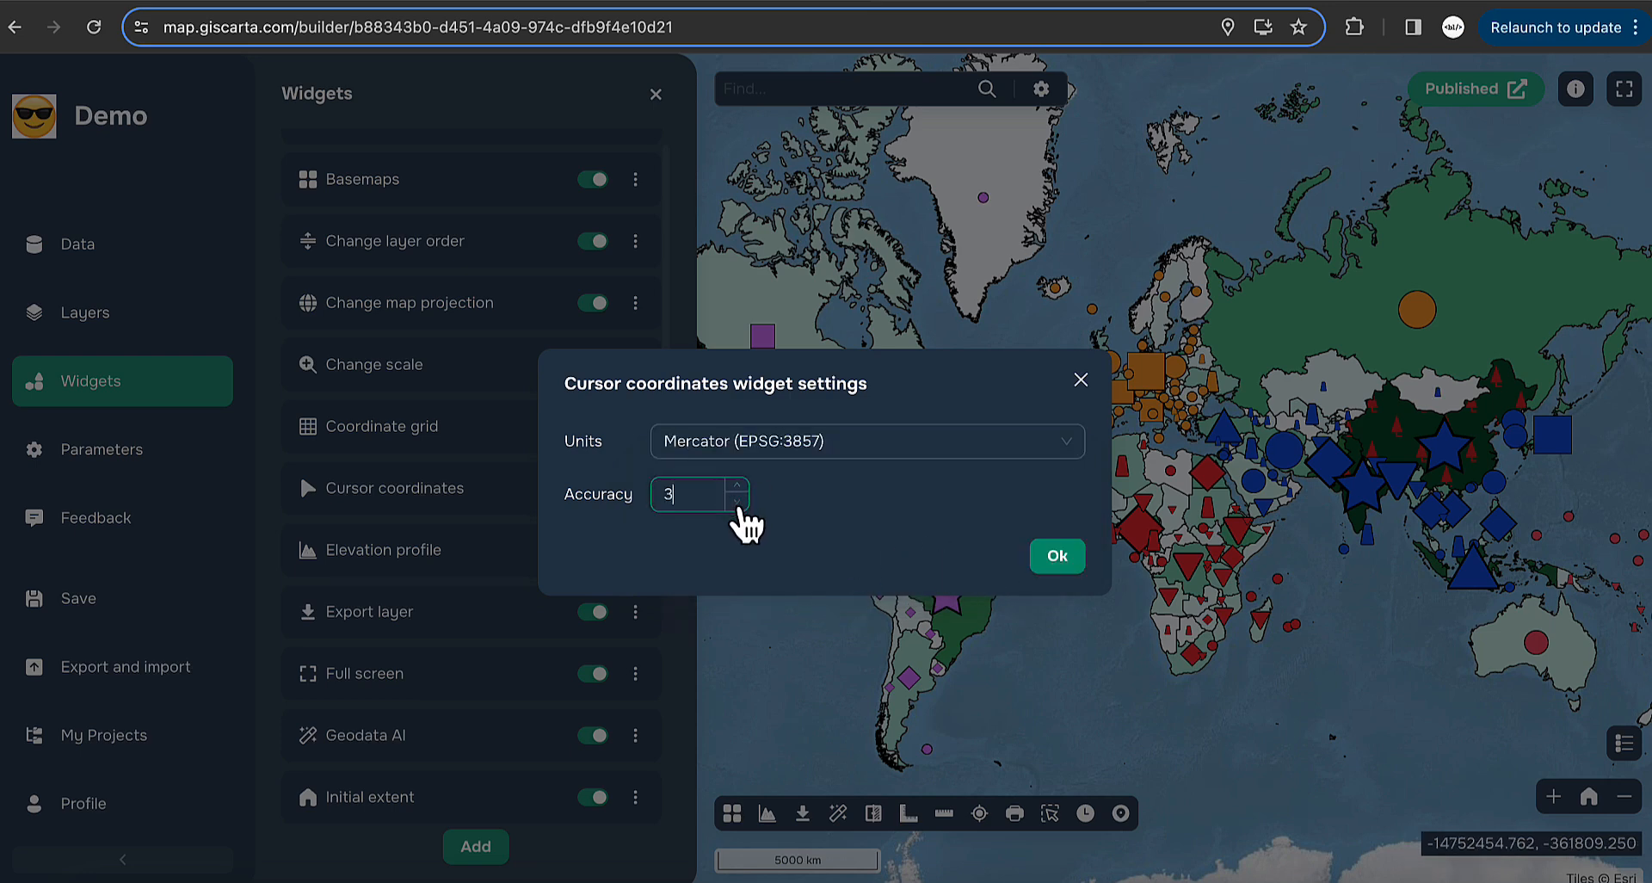
click(1057, 560)
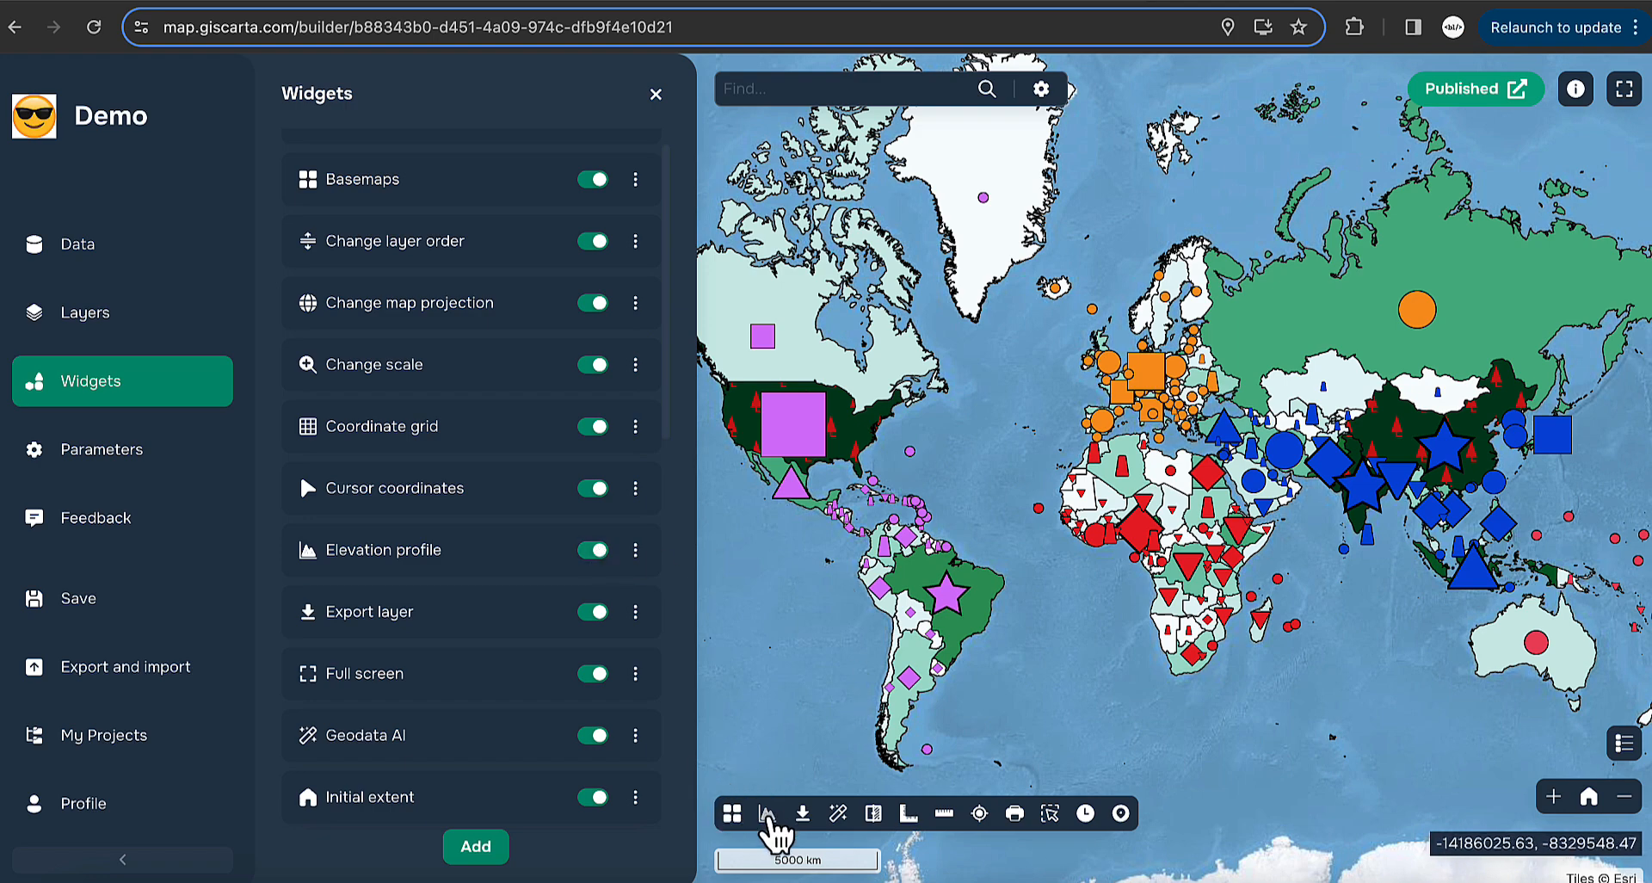
- Zoom to Europe and draw a 729.8 km elevation profile eastward from England, peaking at 441.6 m
click(655, 95)
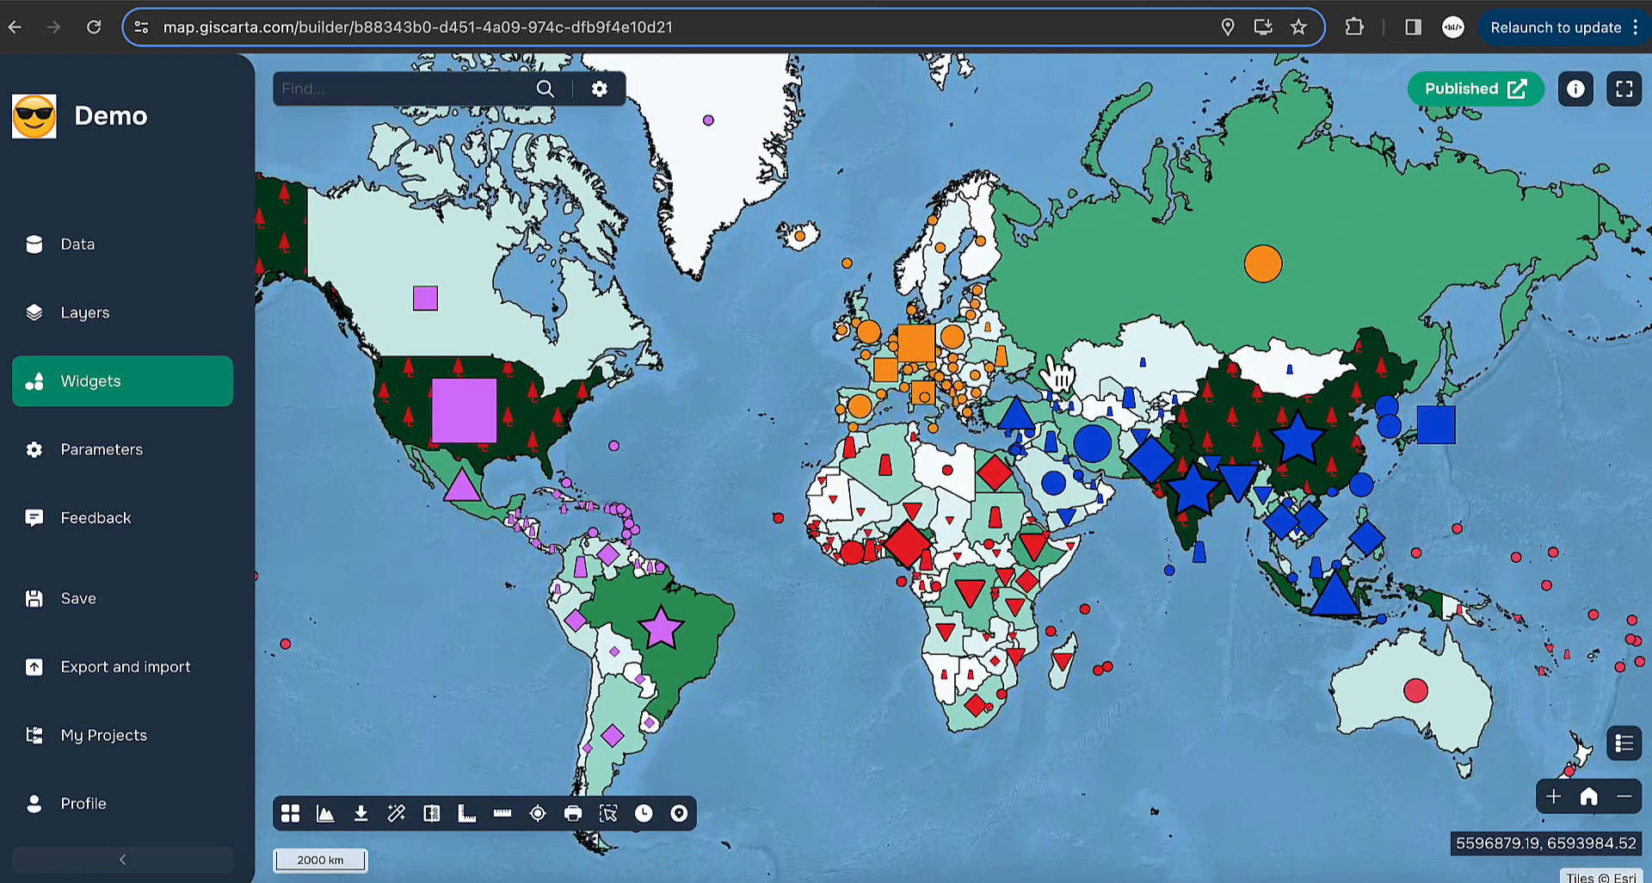
drag(790, 244, 1007, 439)
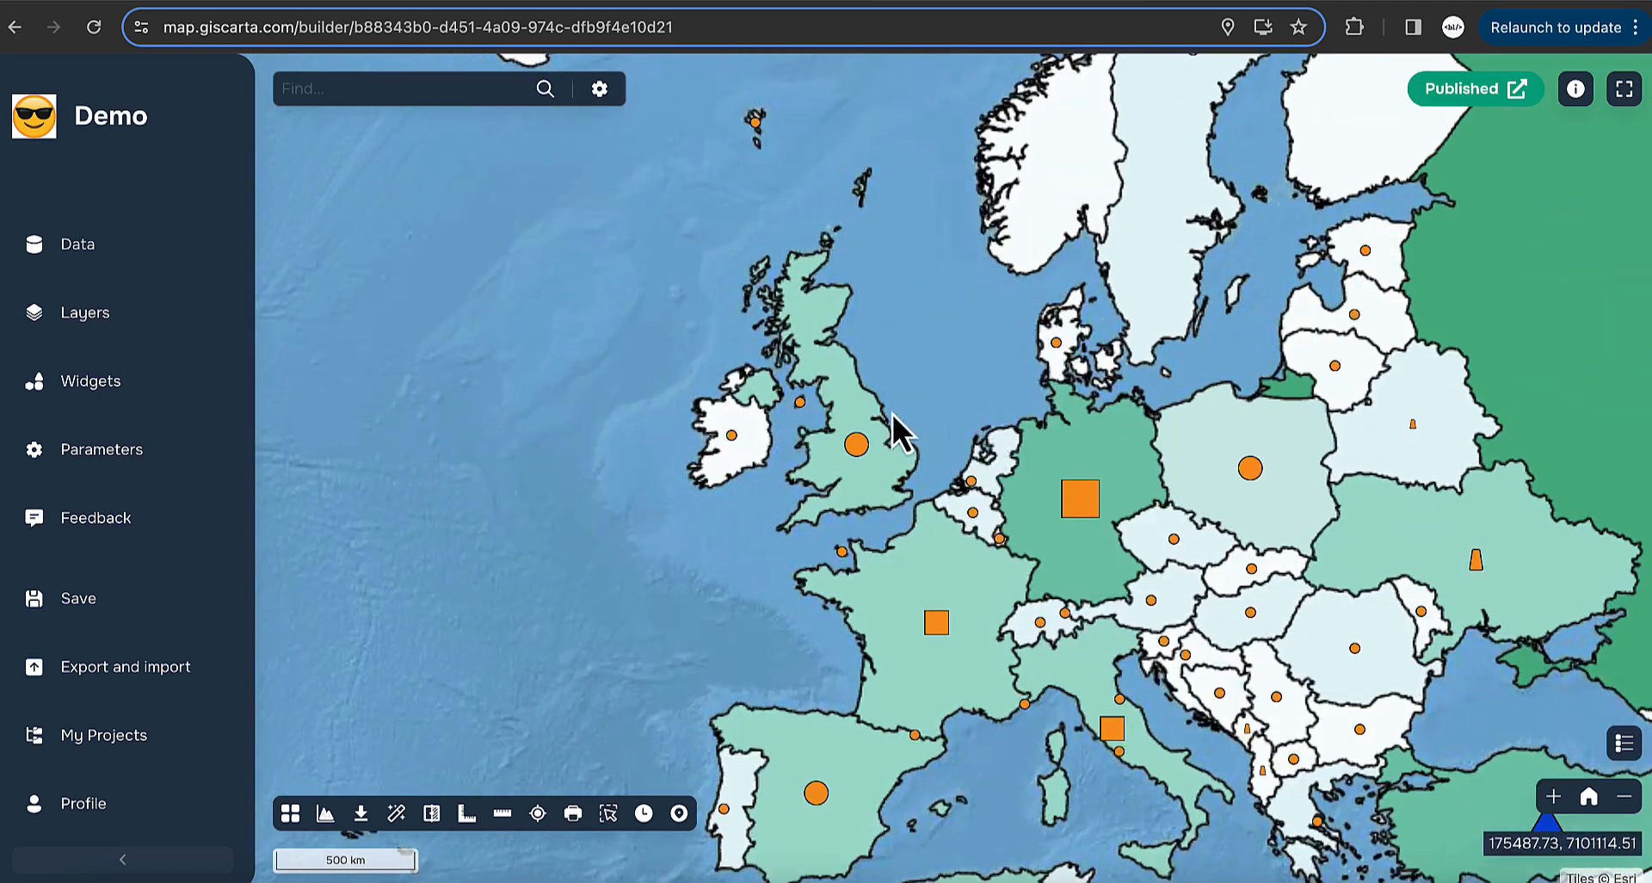
click(327, 813)
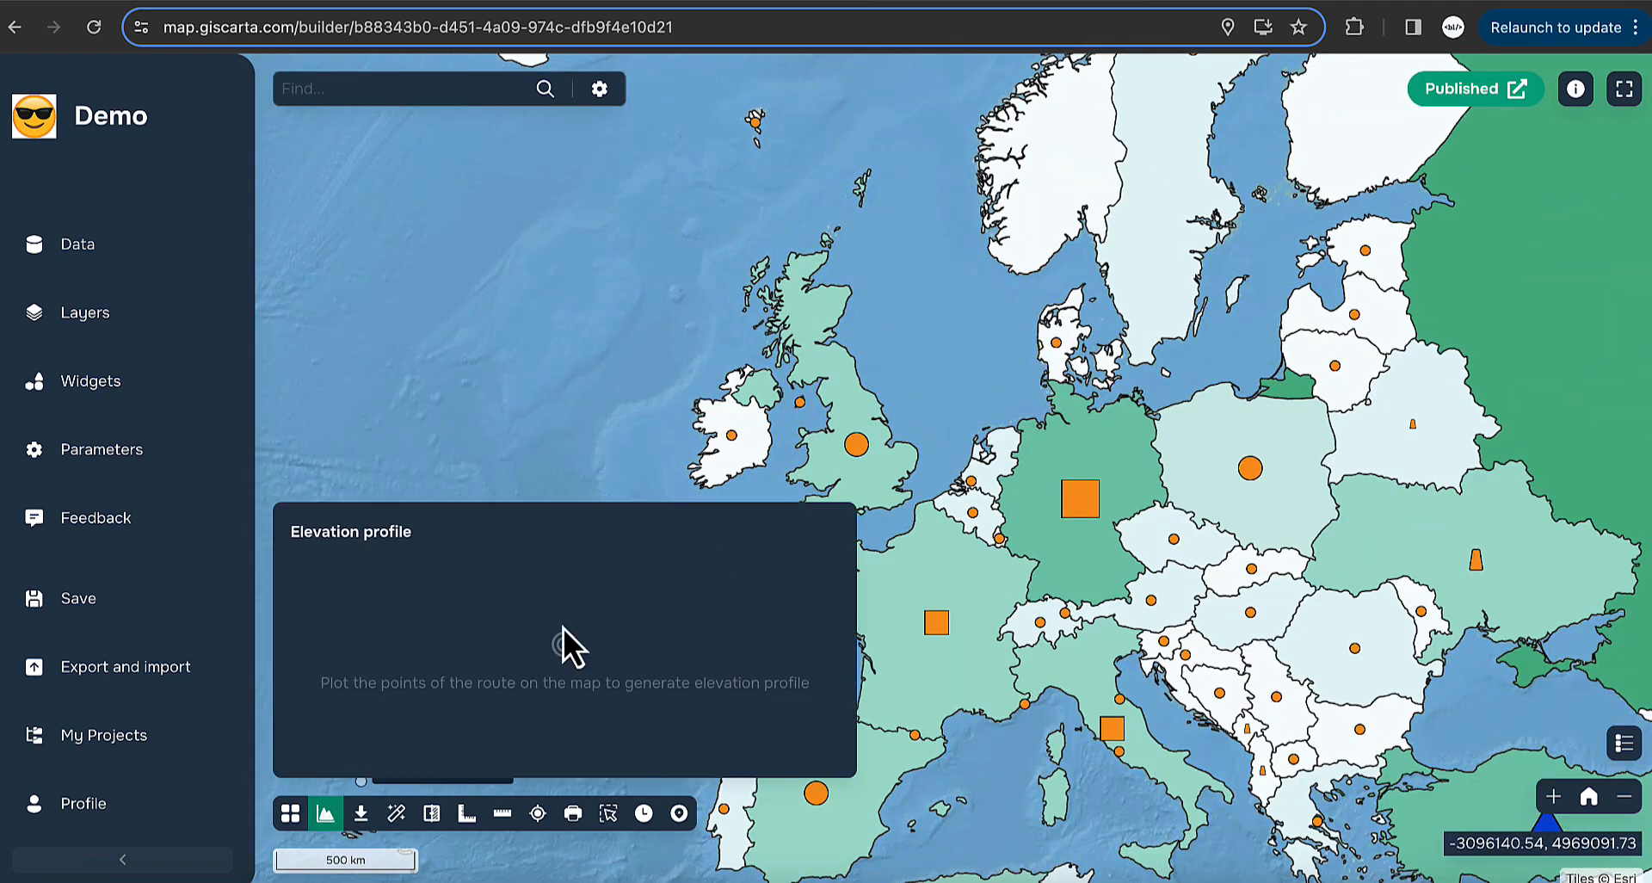
click(826, 453)
double_click(1011, 490)
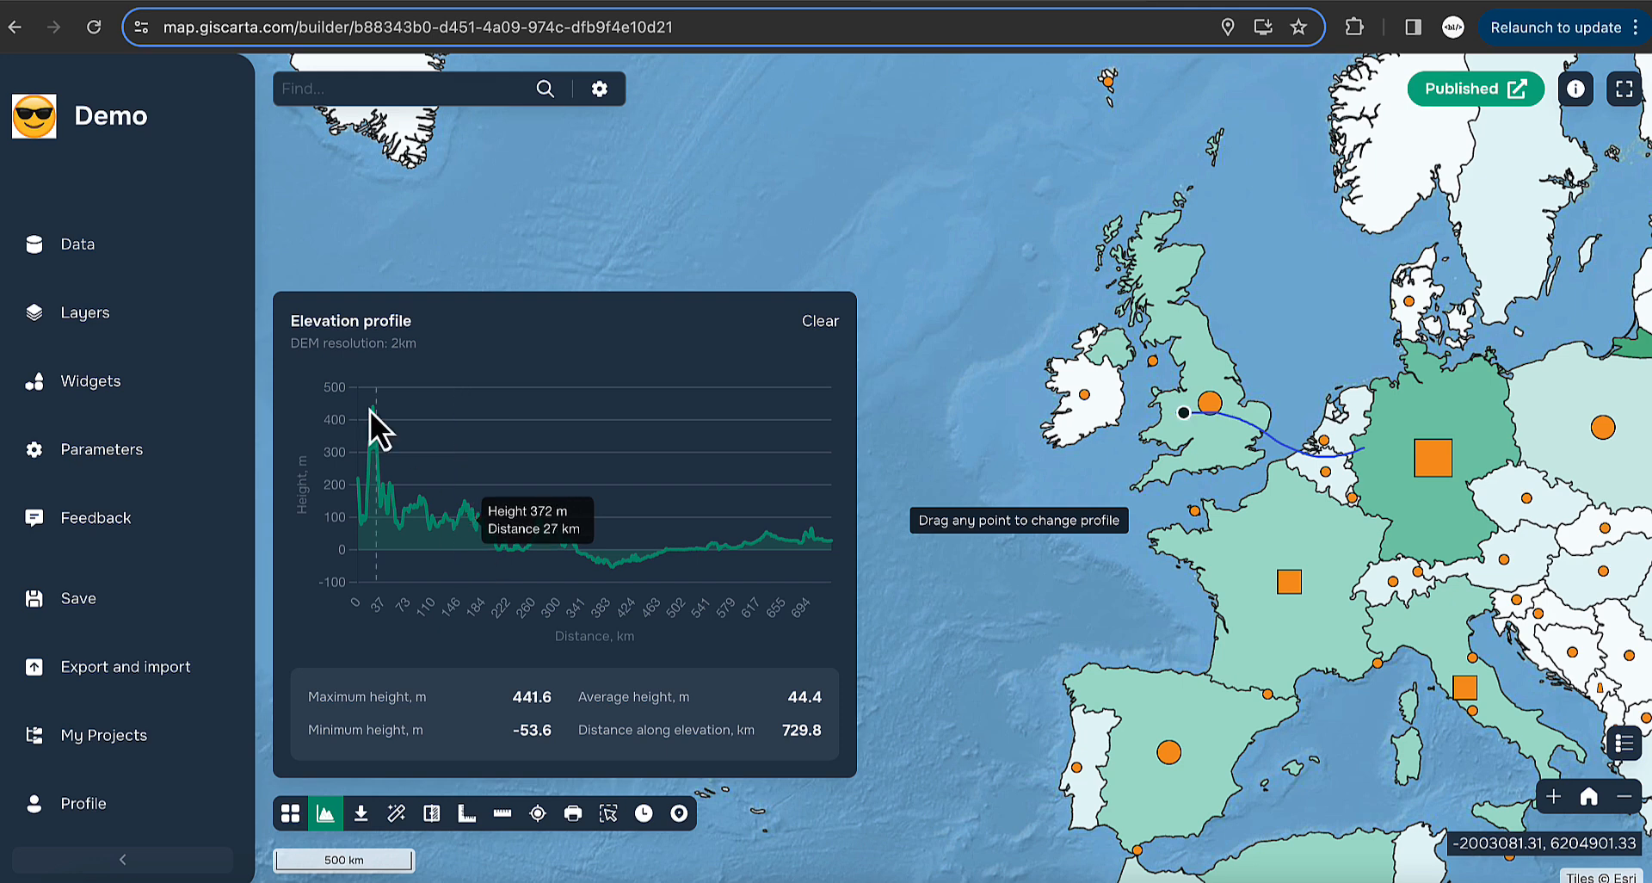
drag(291, 343, 405, 341)
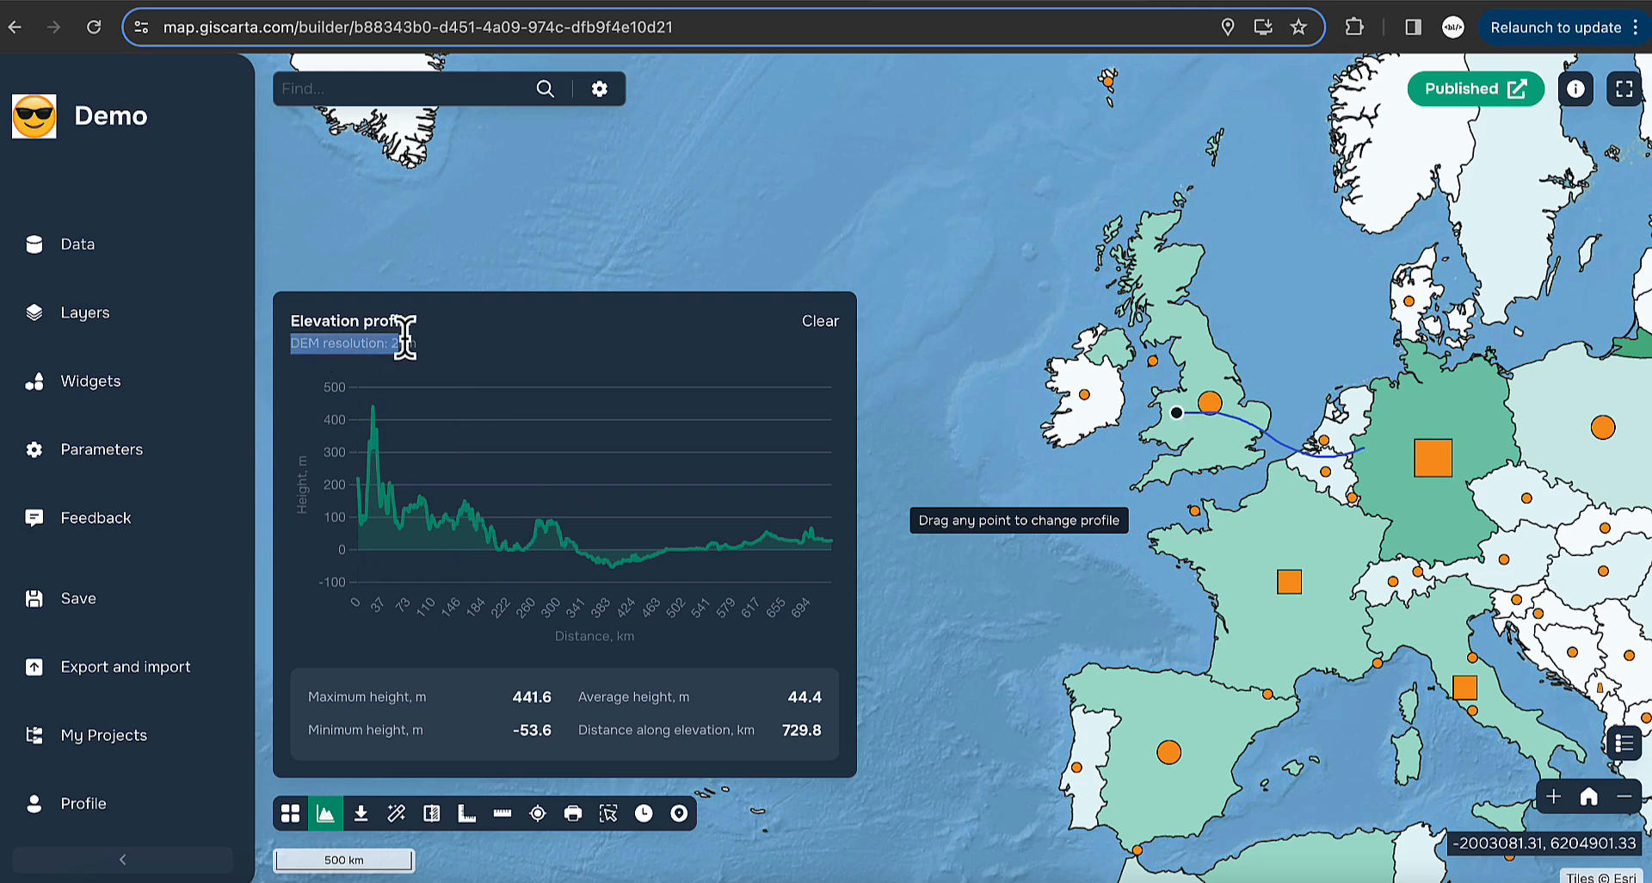
click(472, 344)
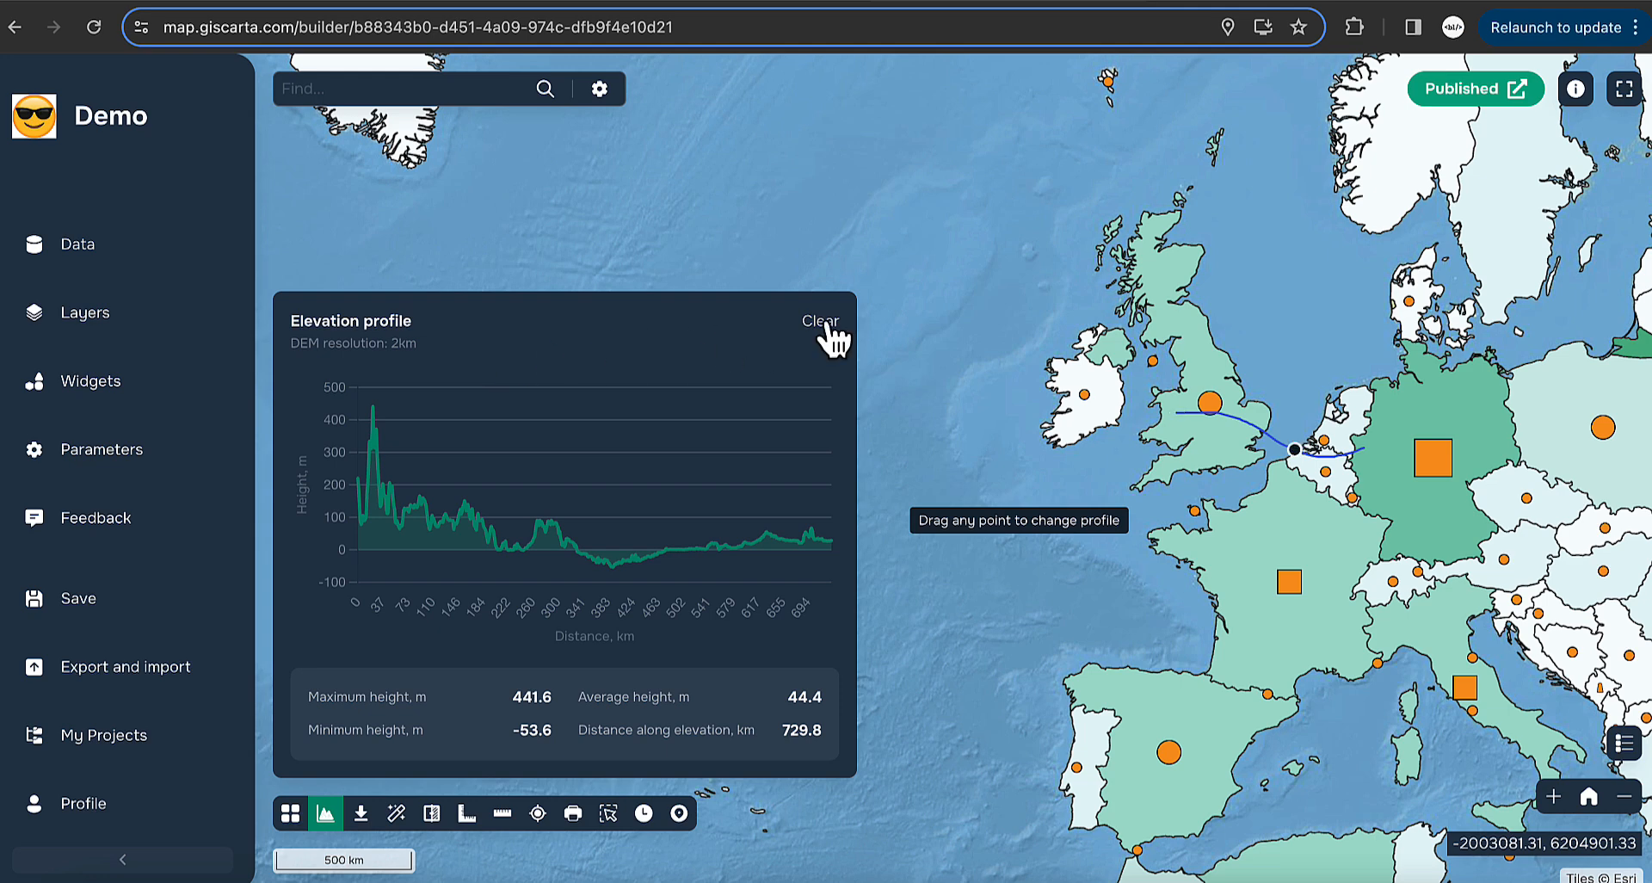
- Clear the drawn elevation profile and switch off the Elevation profile tool
click(117, 381)
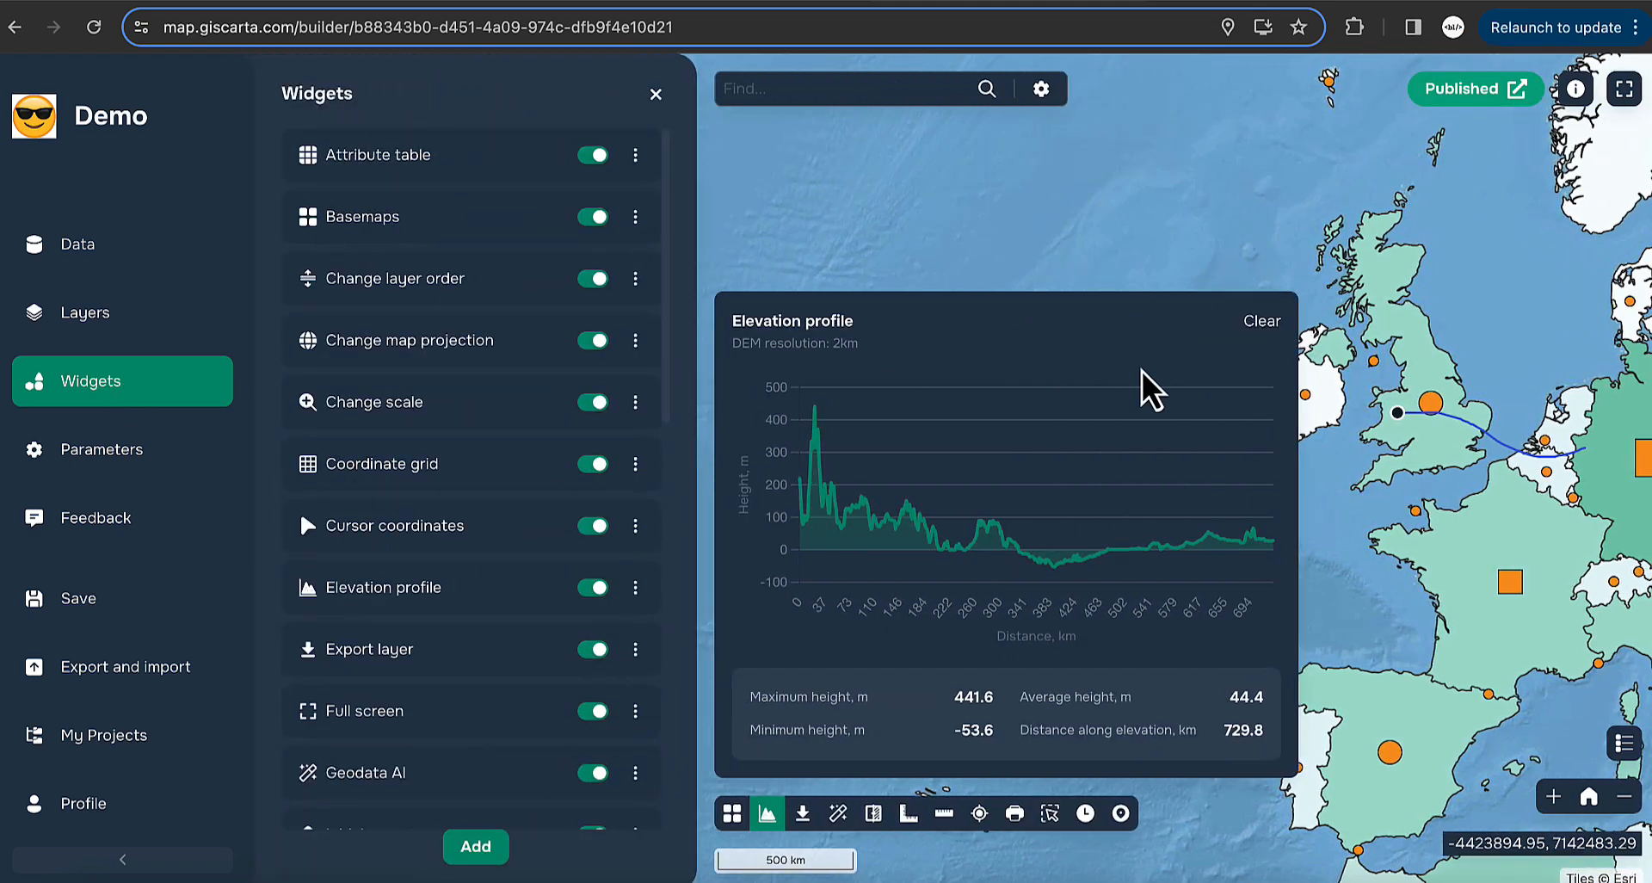
click(1262, 321)
click(767, 813)
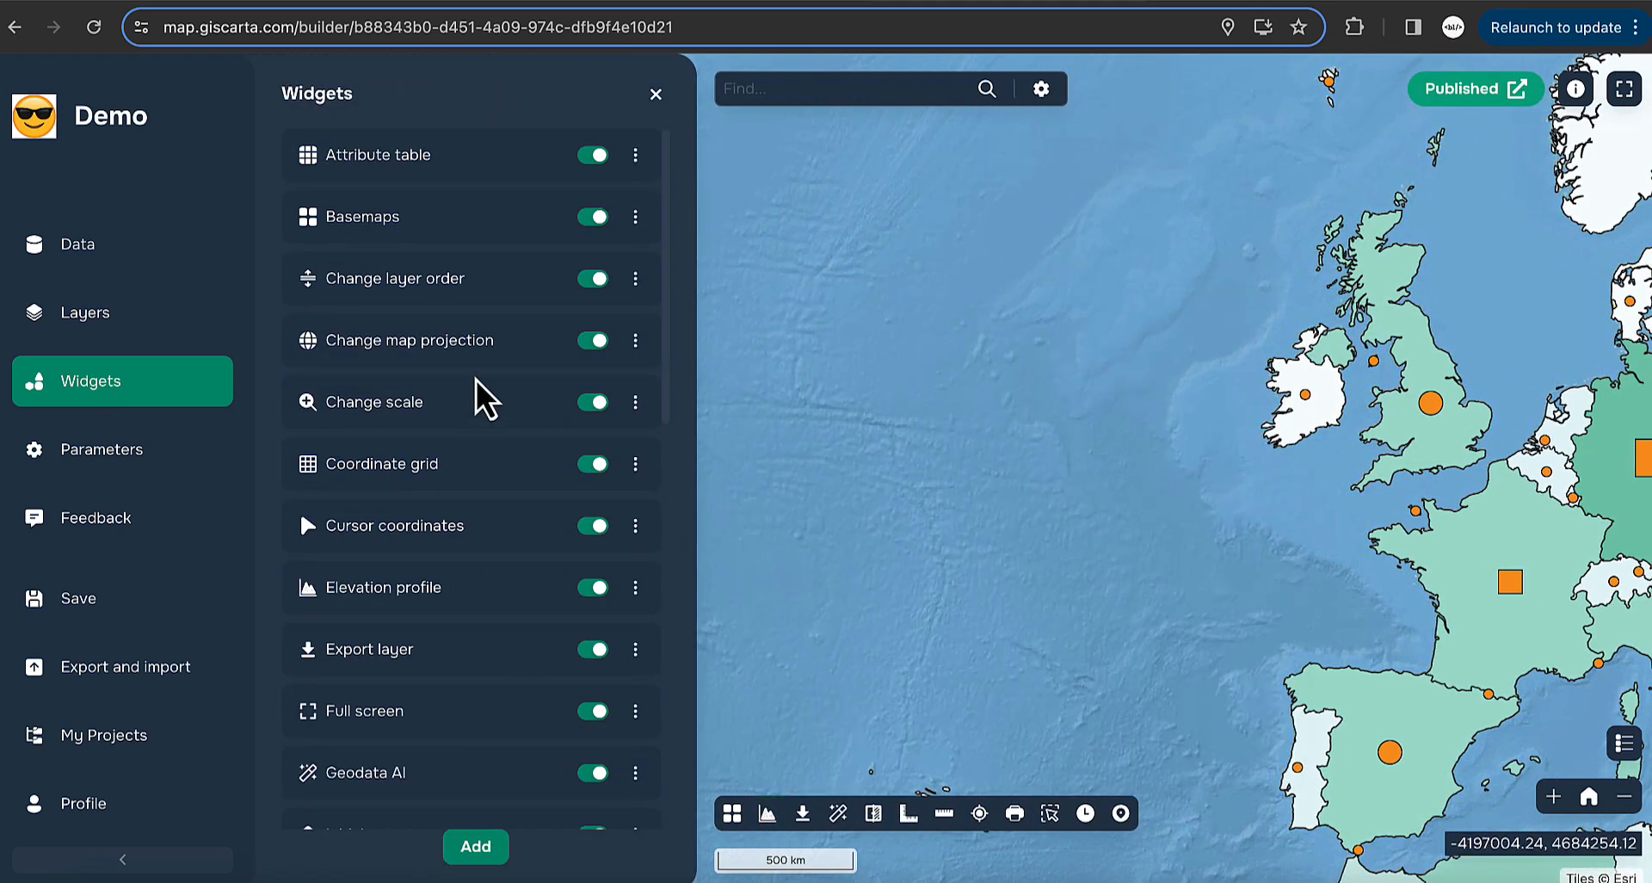
- Review the Elevation profile settings and line colour #03987b, closing without changes
click(635, 588)
click(732, 592)
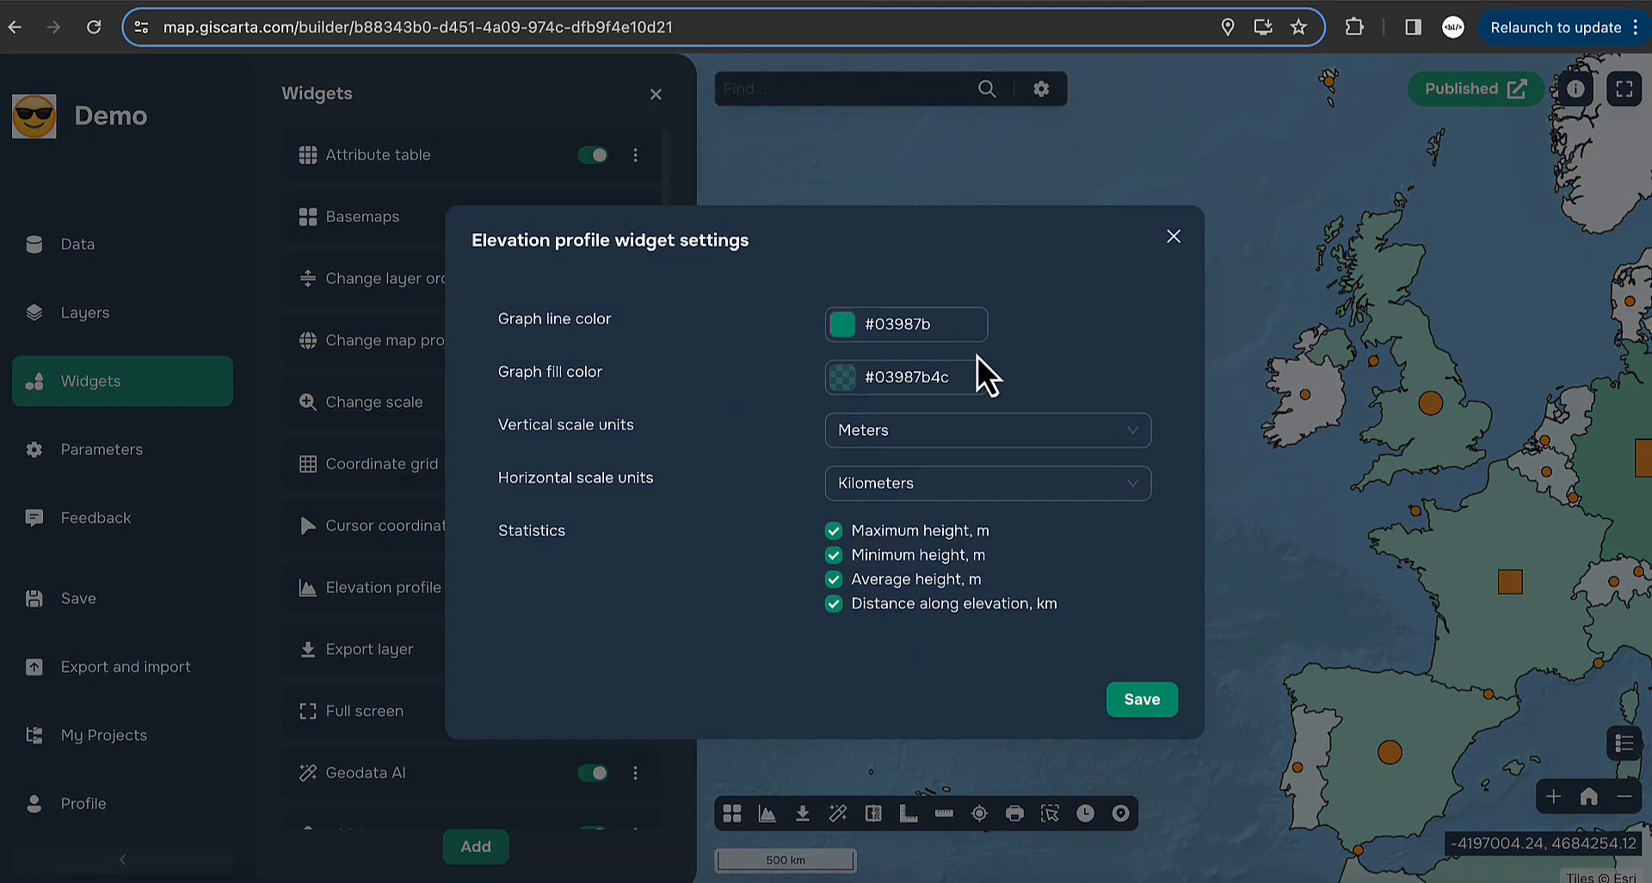
click(904, 327)
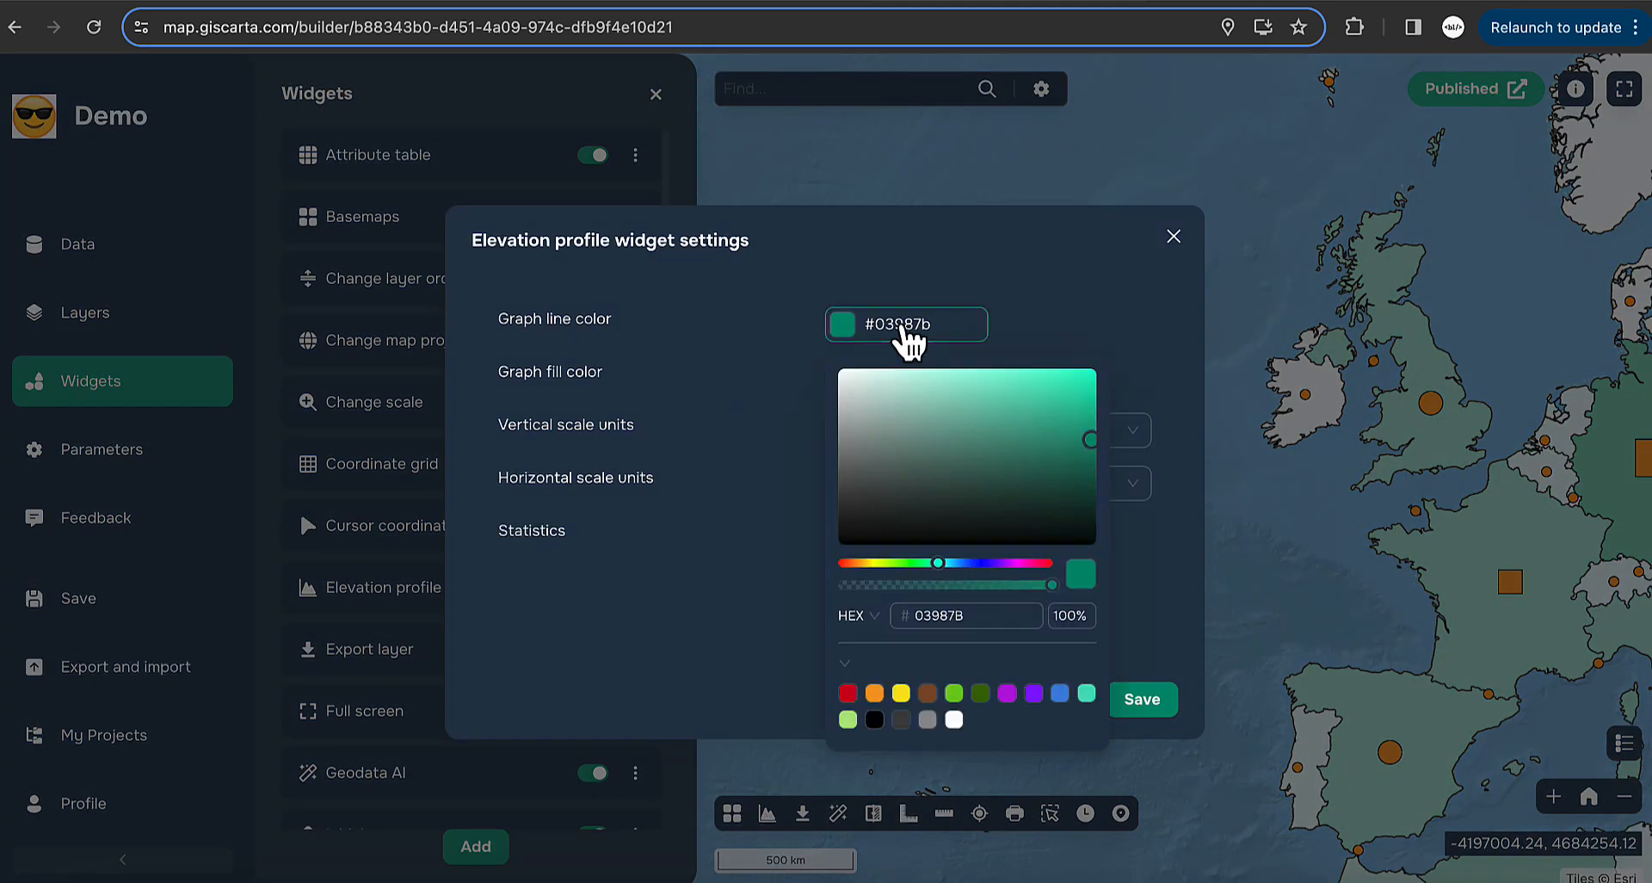
click(1075, 317)
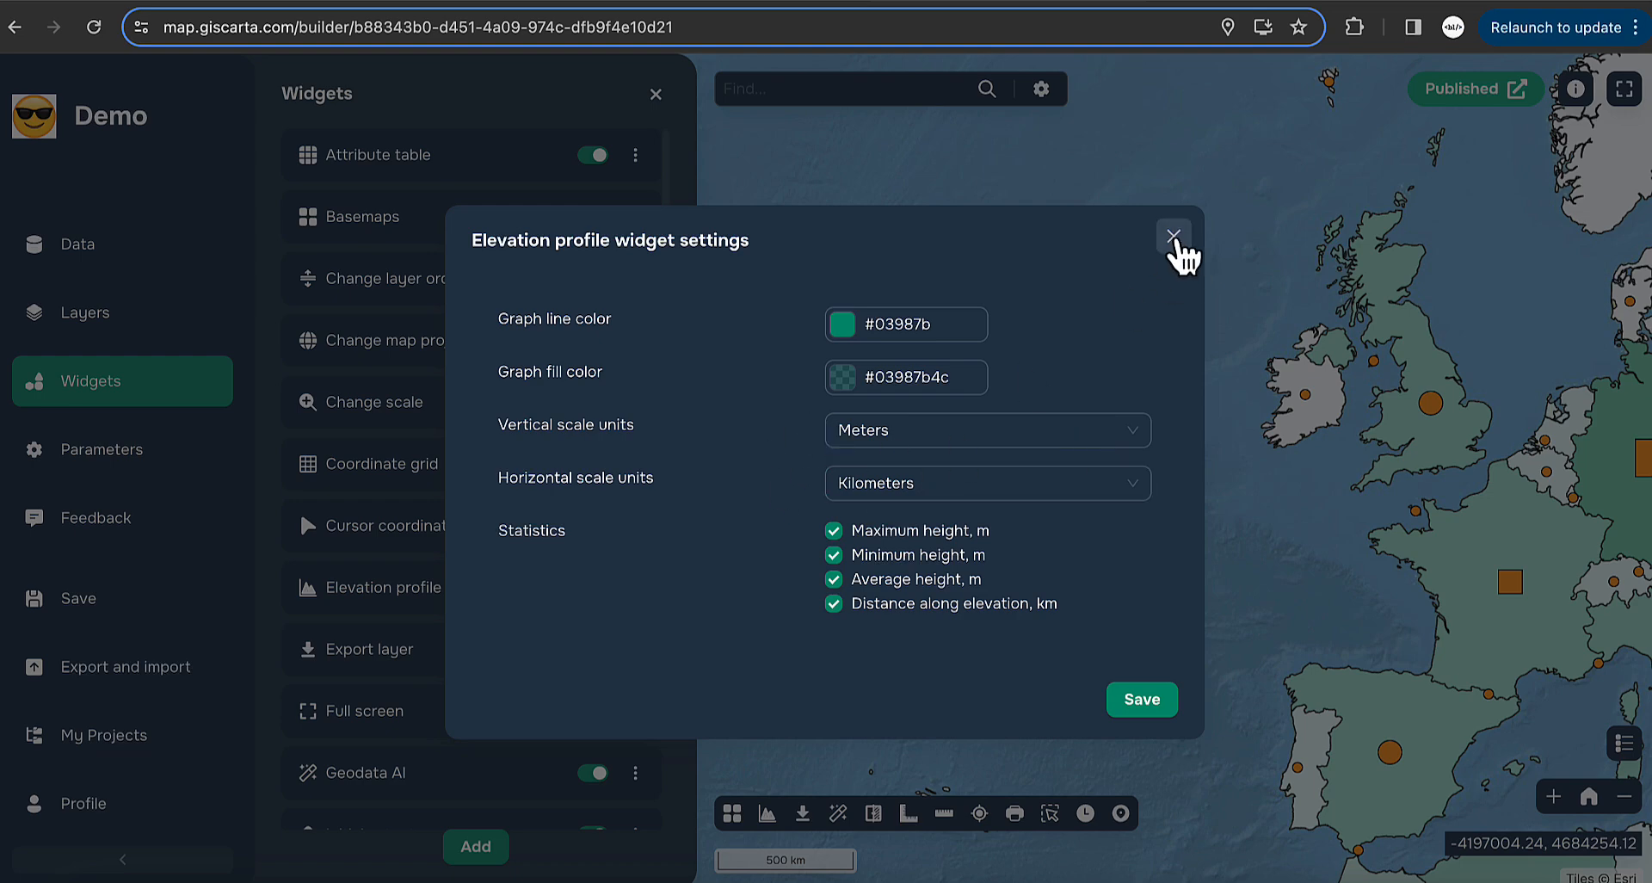
click(1173, 238)
scroll(545, 429, down, 2)
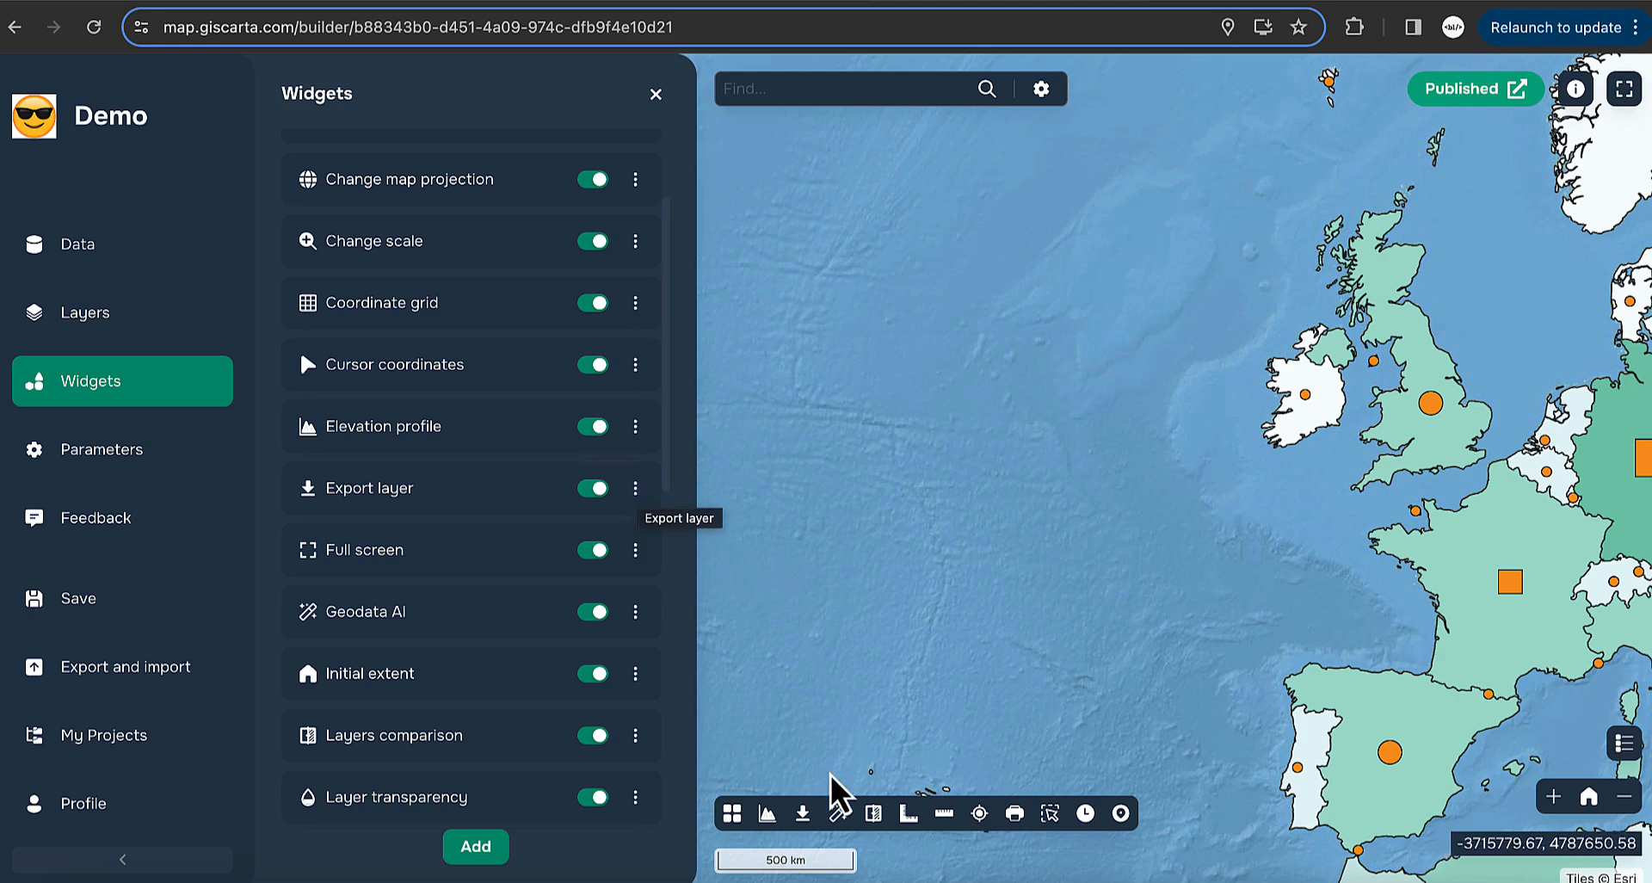
click(803, 813)
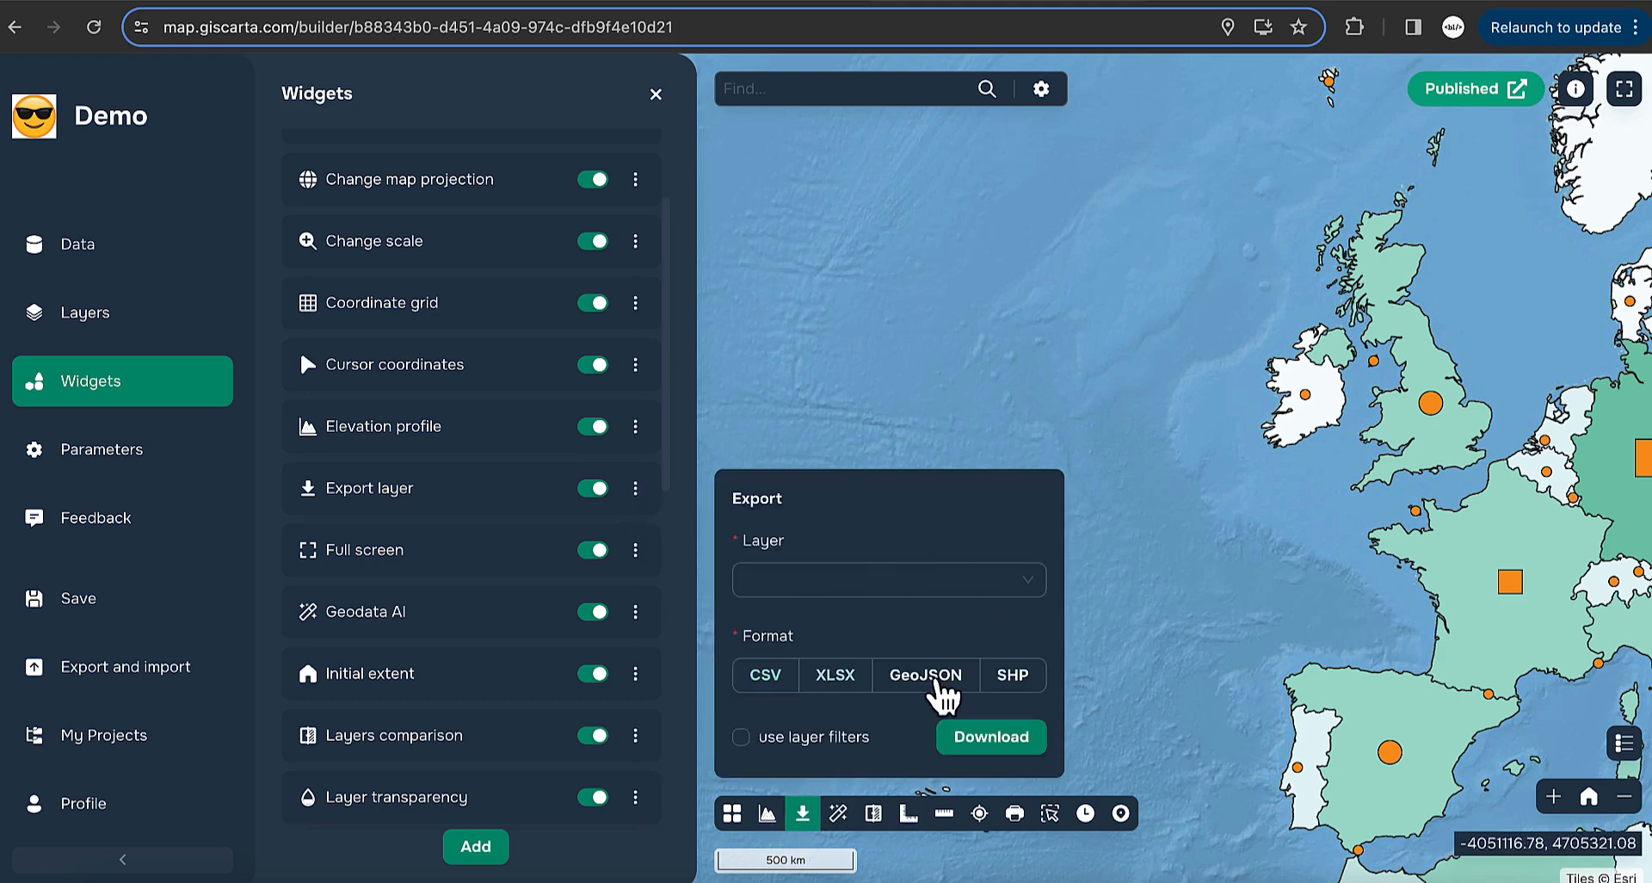
click(1023, 582)
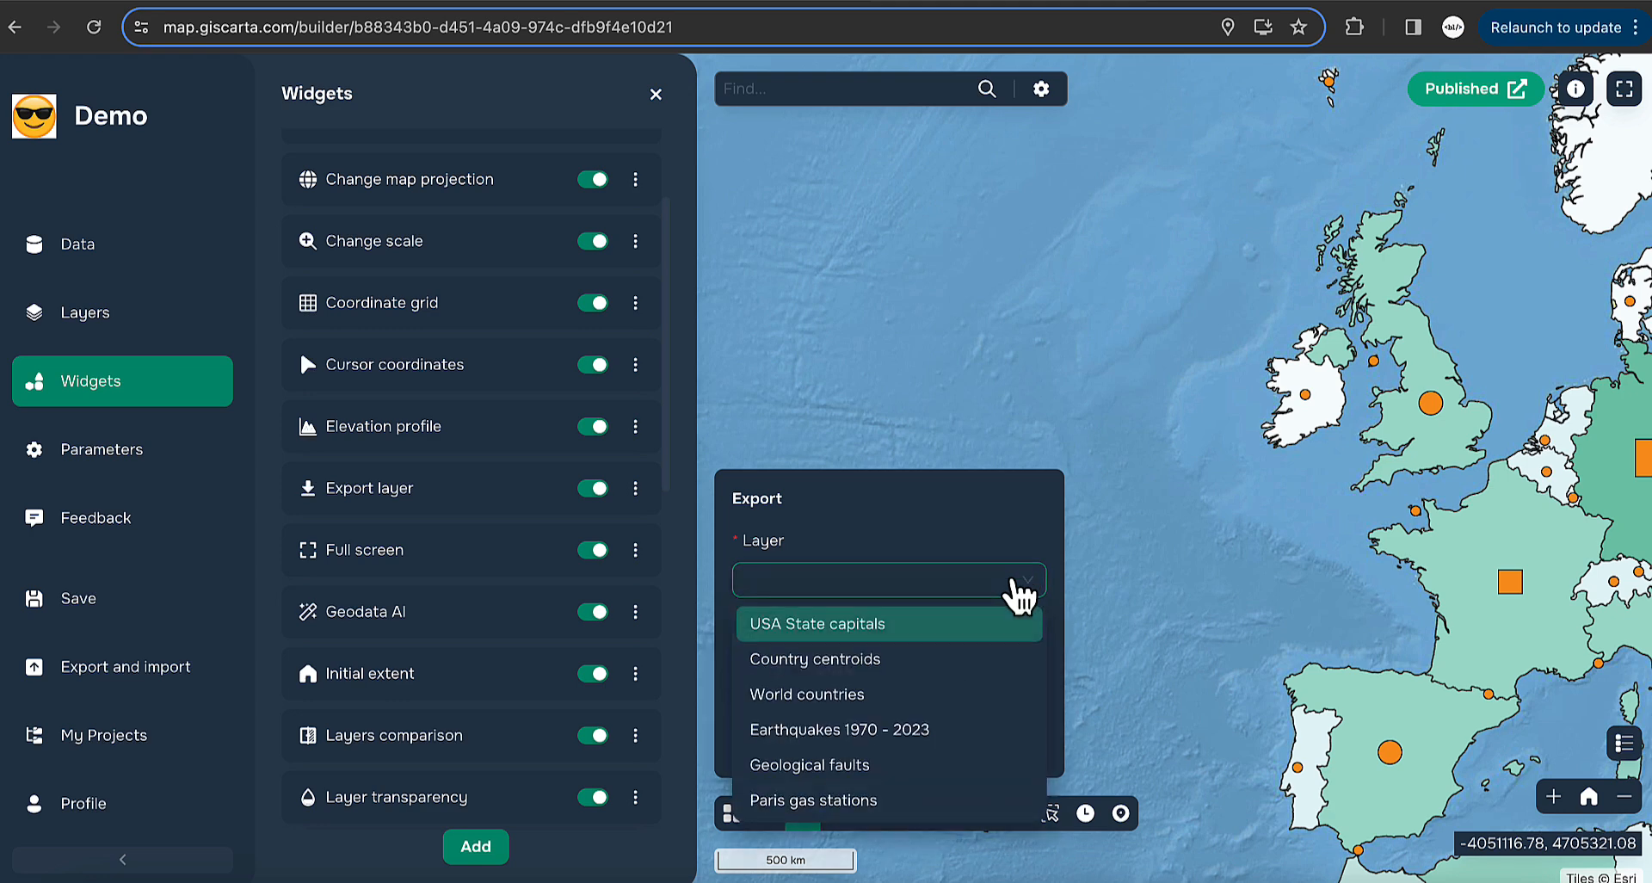
click(906, 681)
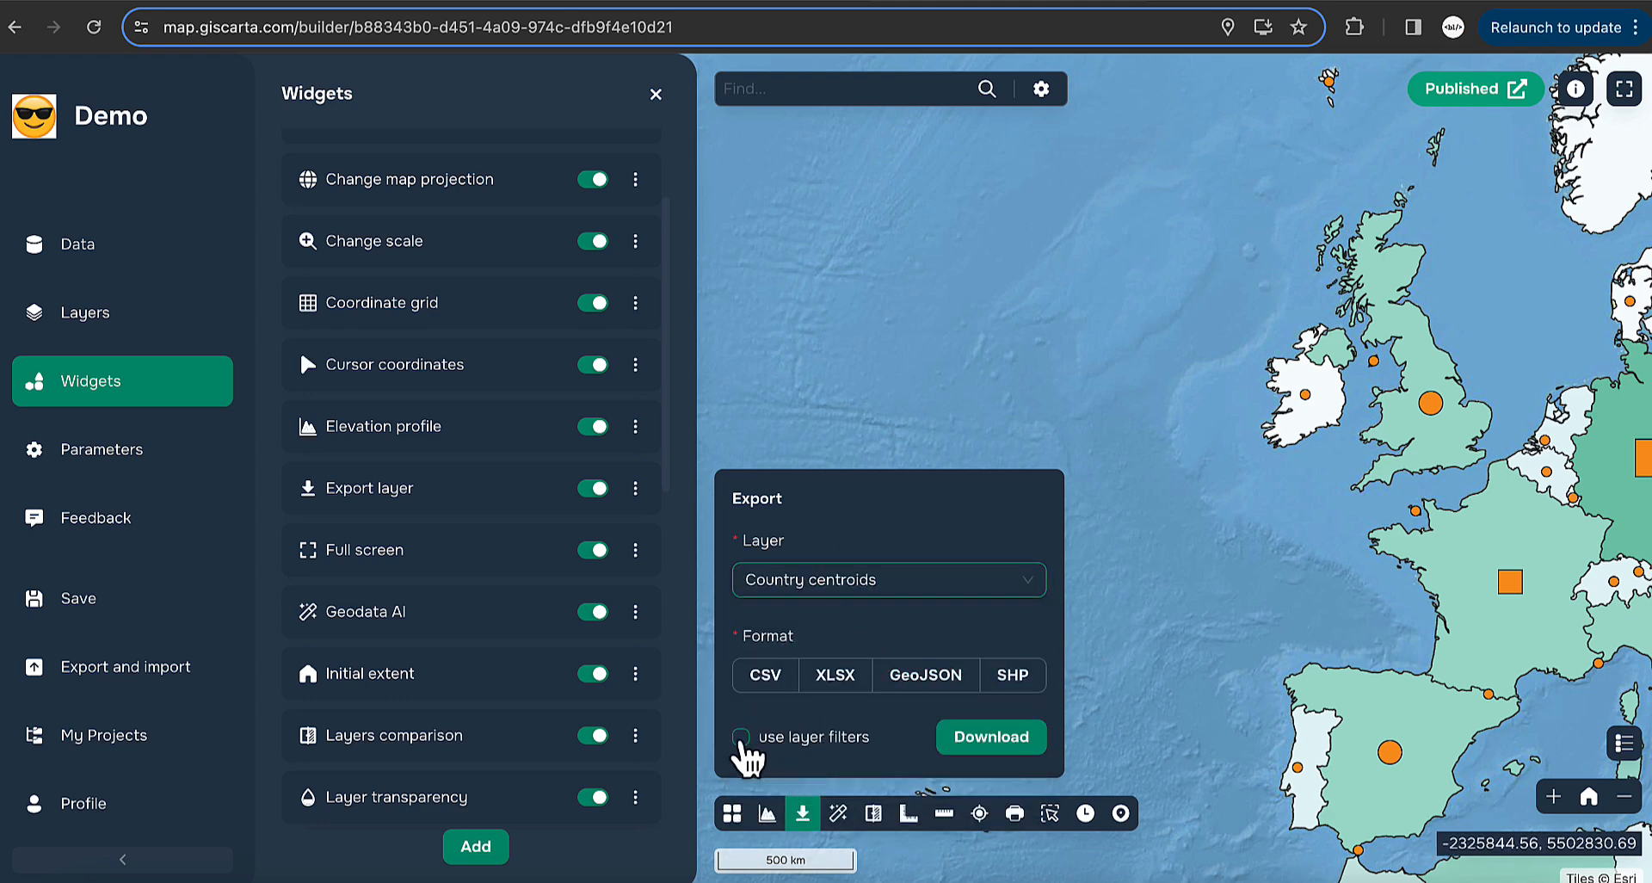
click(741, 739)
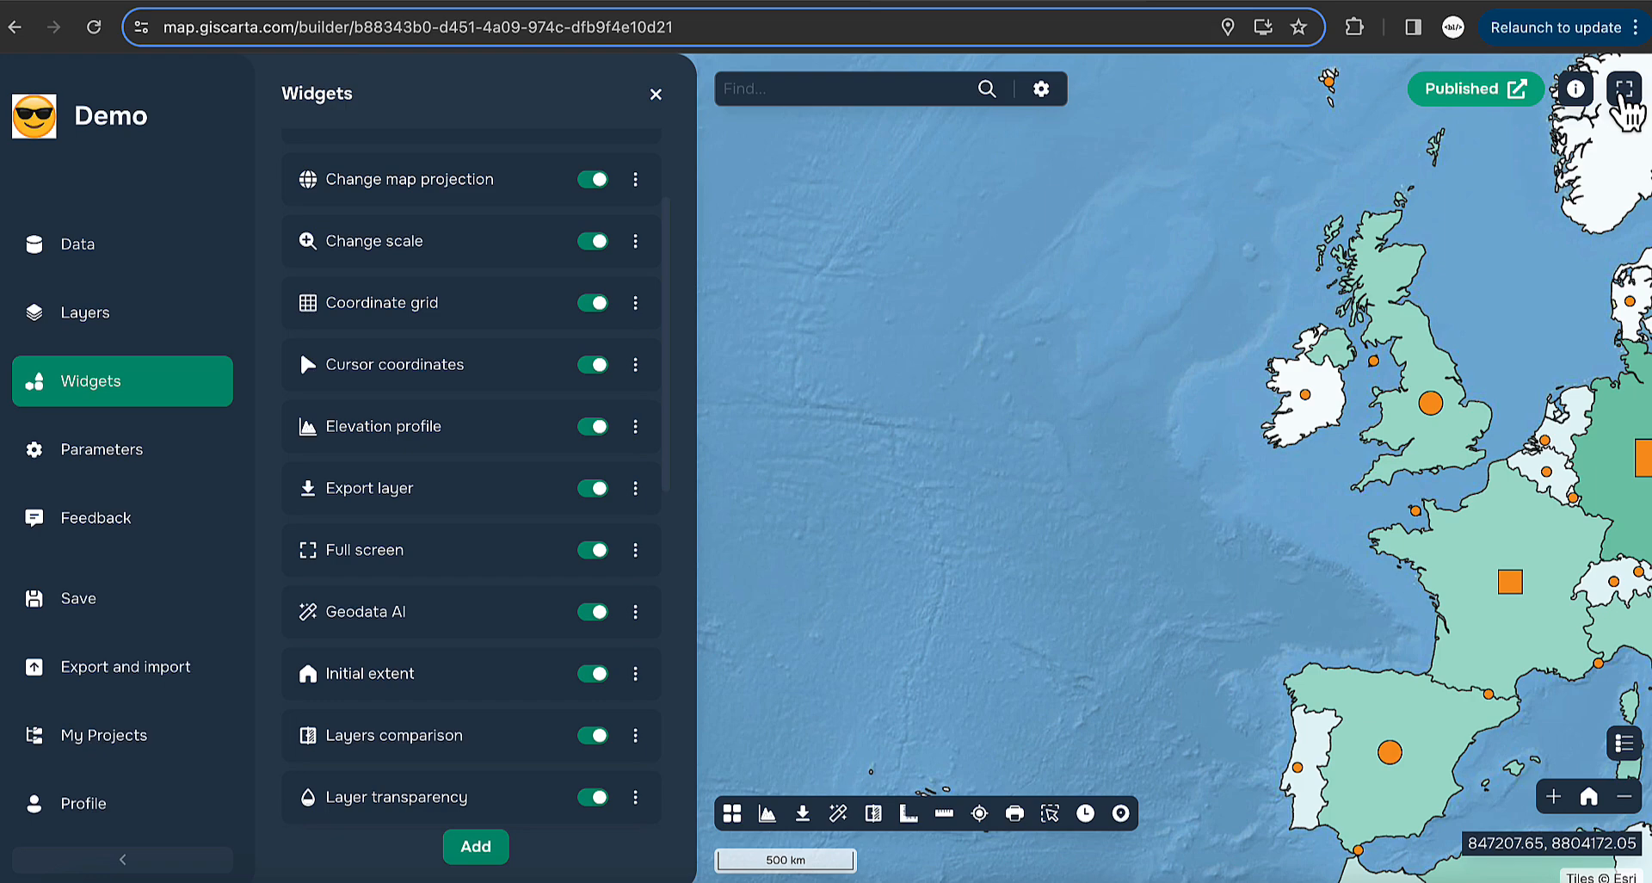
click(1625, 88)
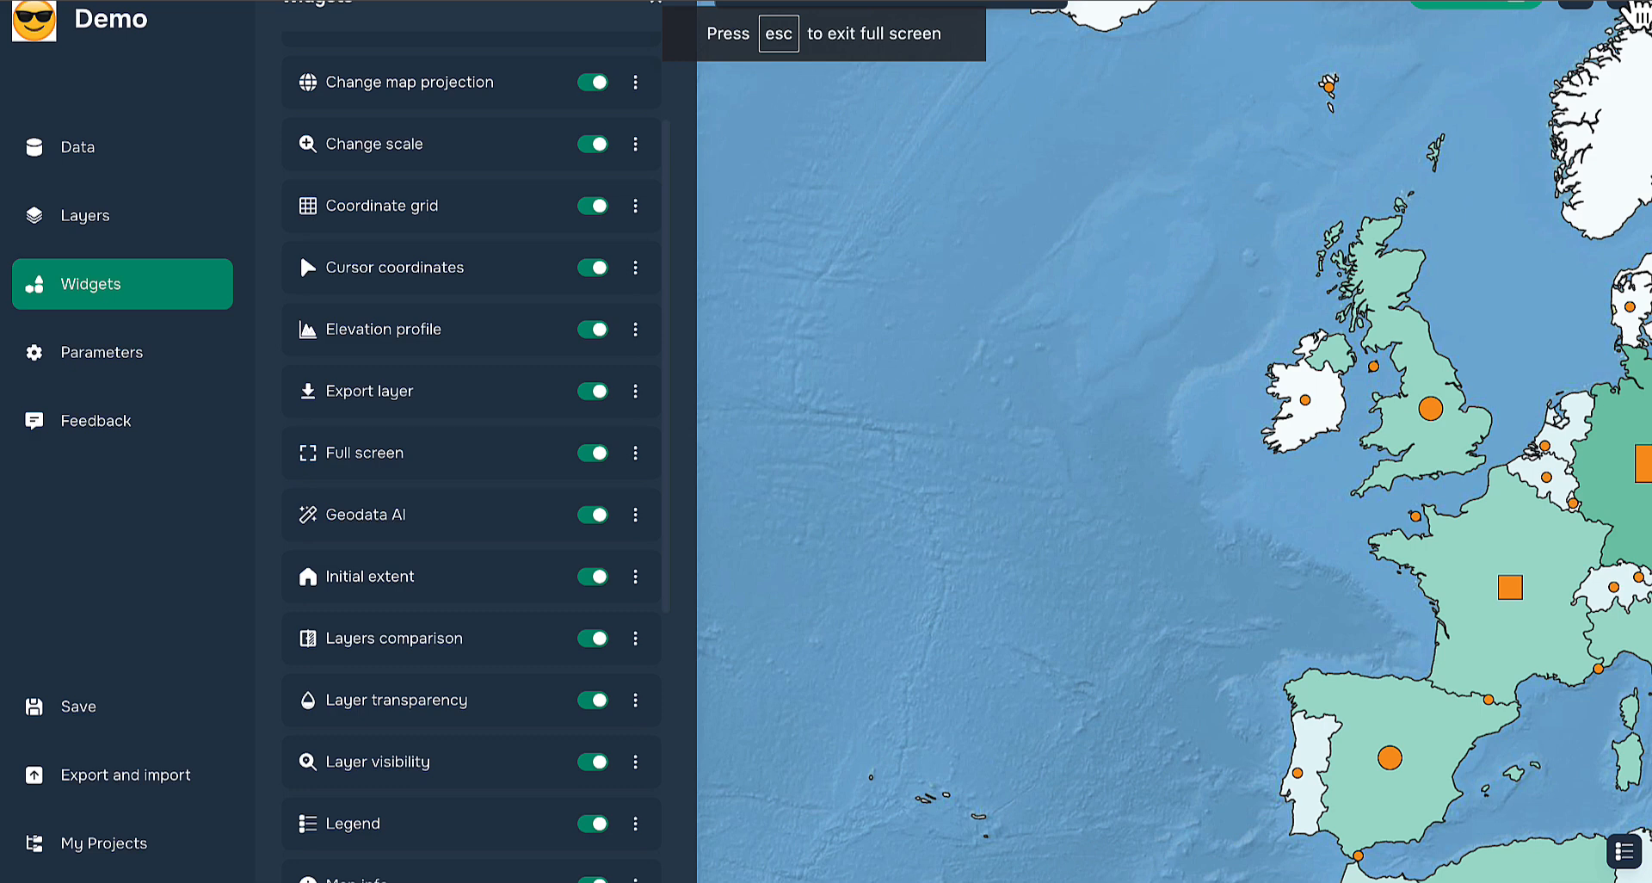
key(Escape)
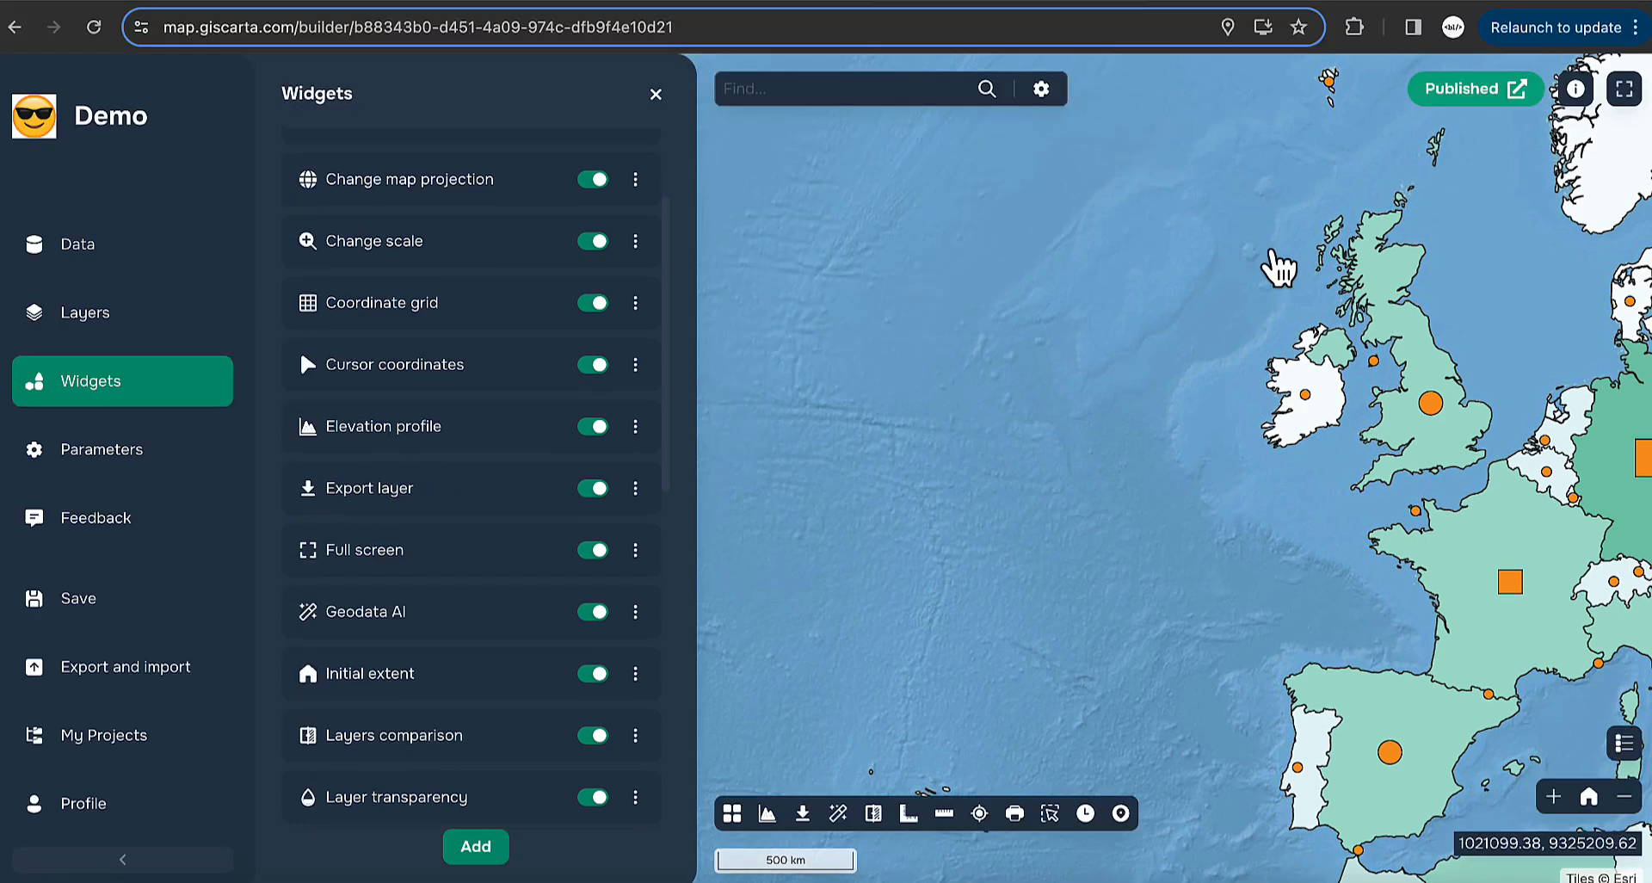
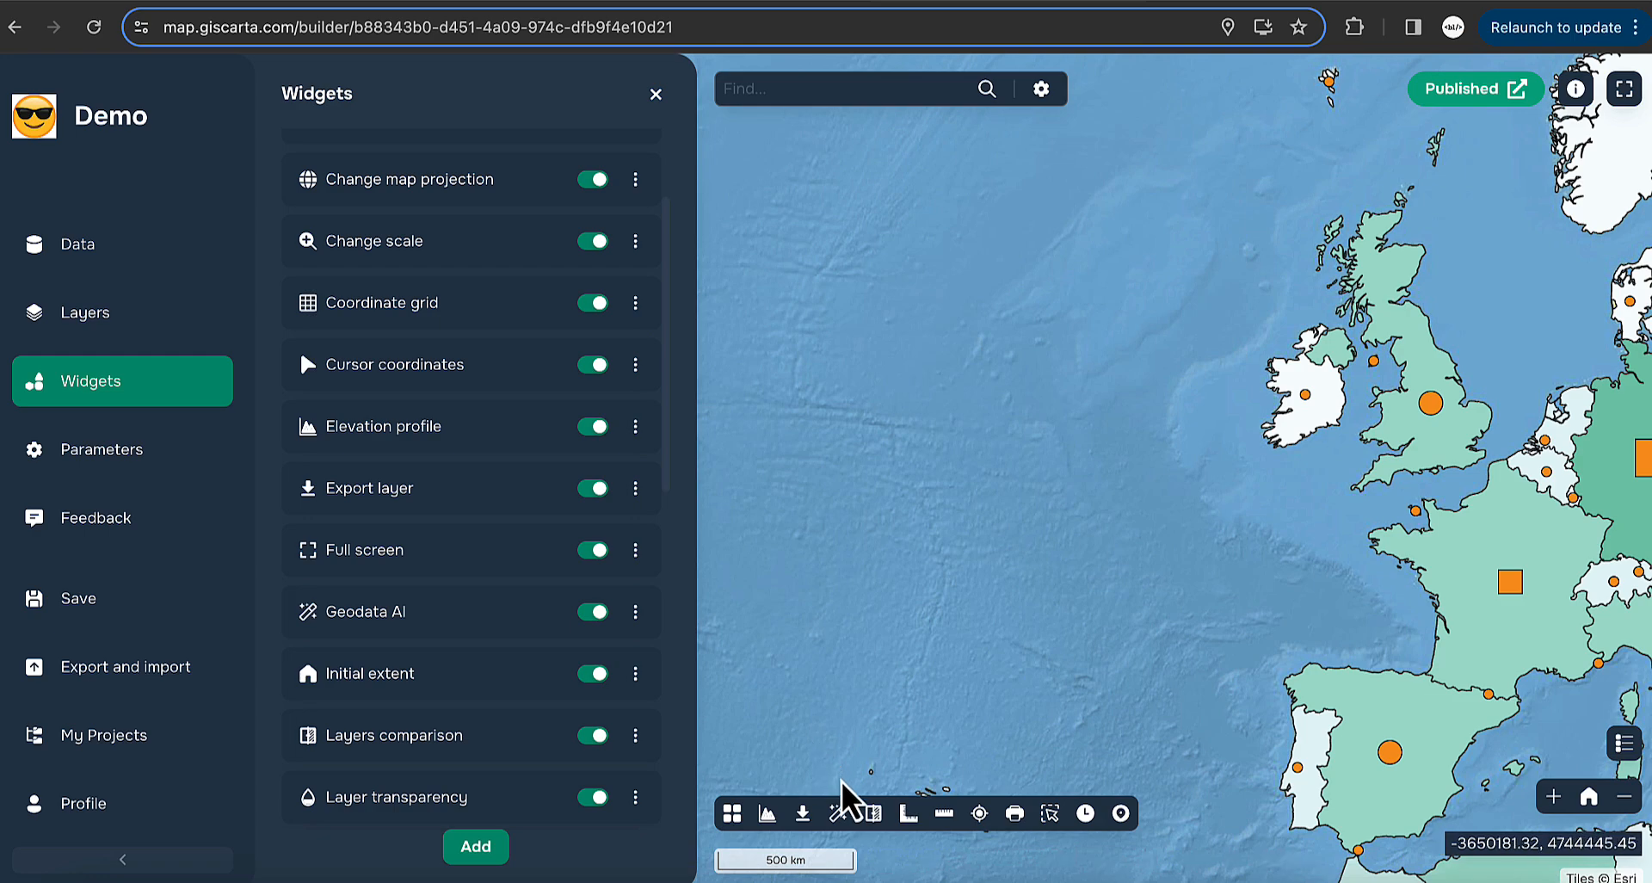
- Switch off the Country centroids and World countries layers, leaving only the basemap
click(84, 327)
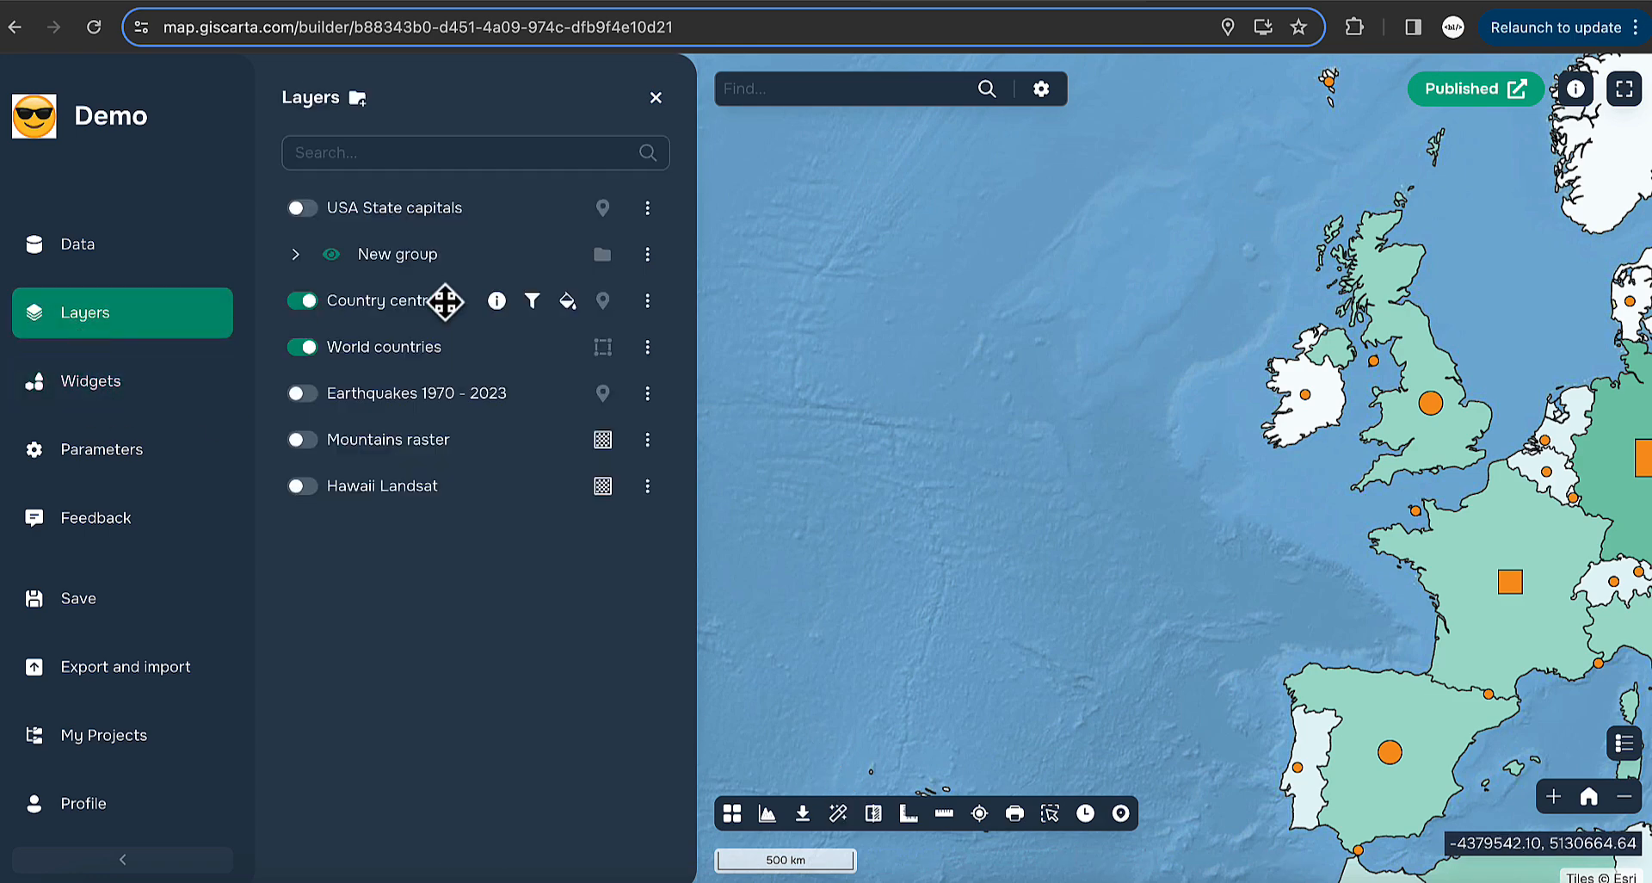
click(303, 301)
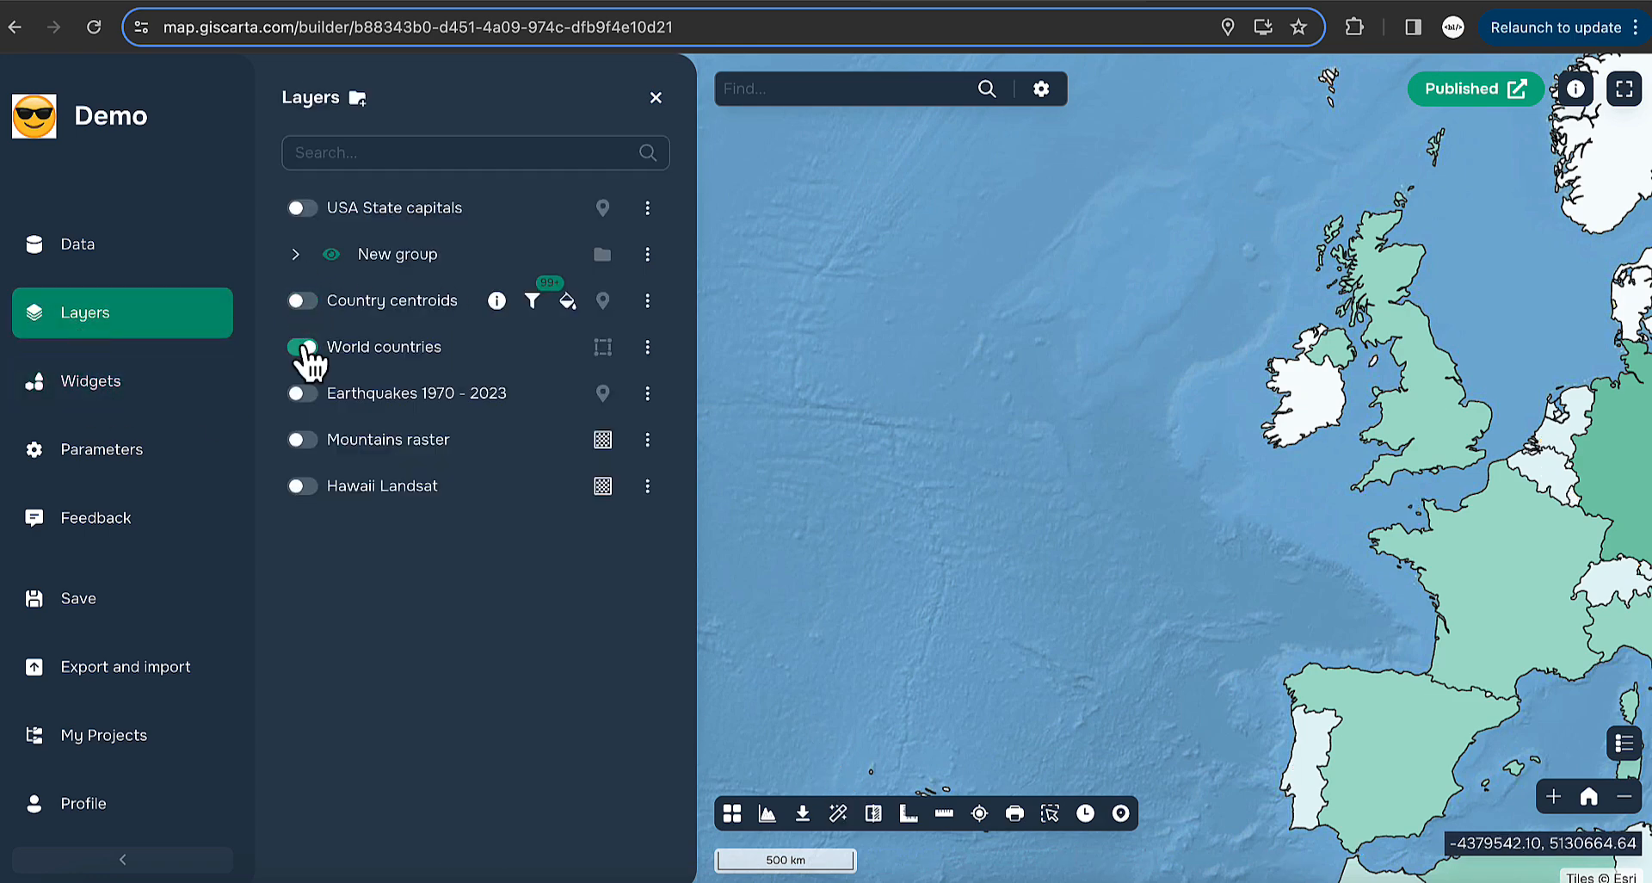
click(303, 347)
scroll(1108, 482, down, 2)
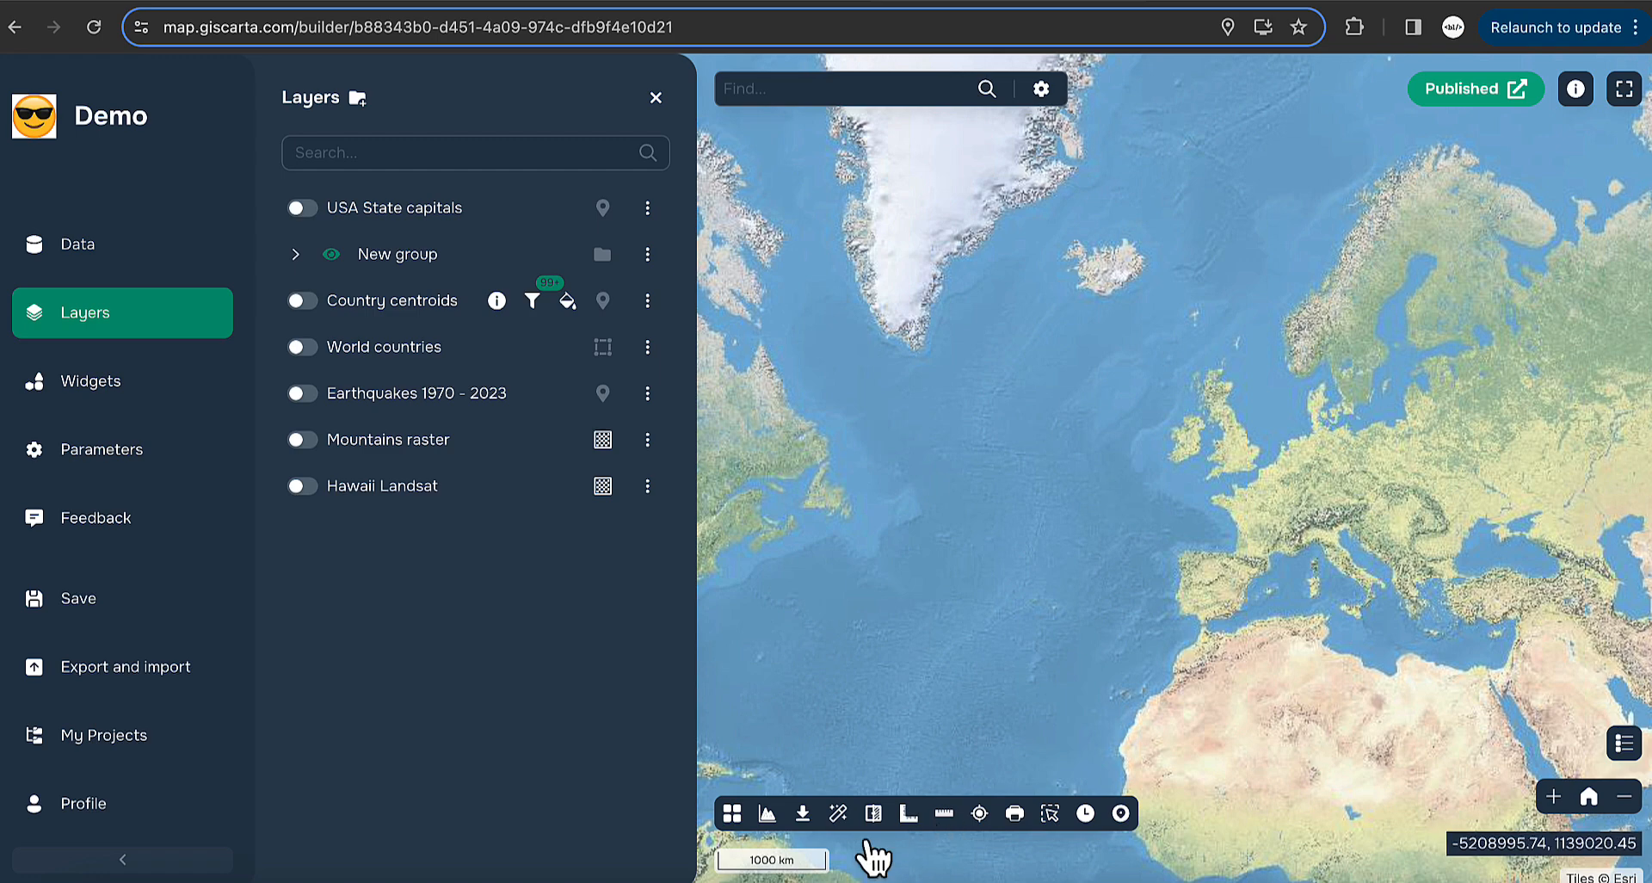
click(838, 814)
- Run the AI OpenStreetMap query for Paris gas stations and zoom to the resulting layer
click(861, 695)
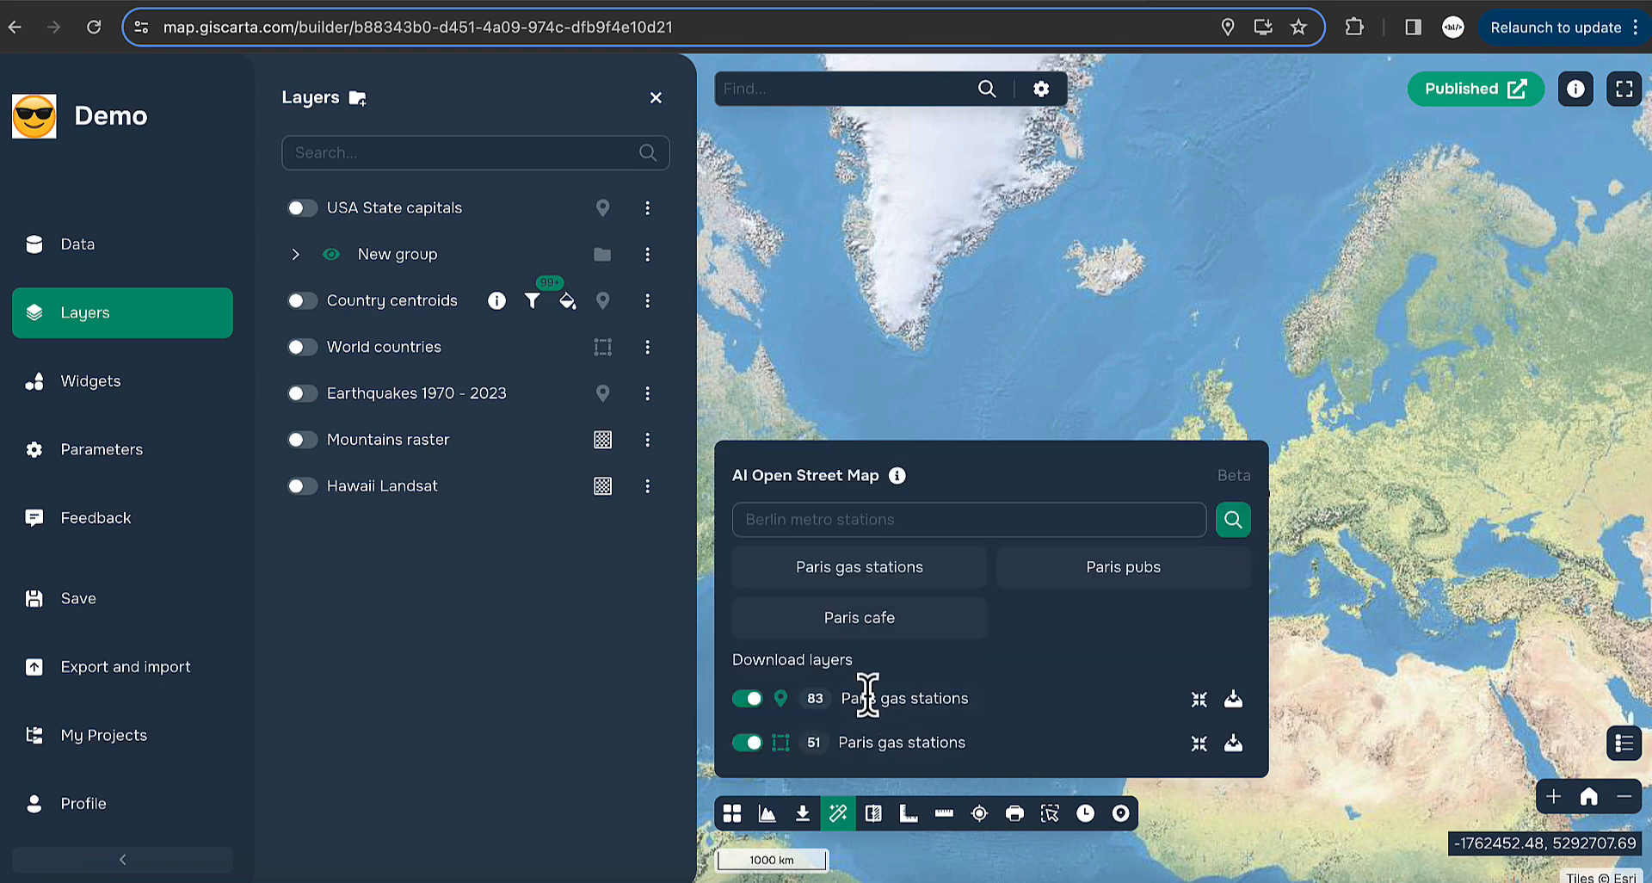
drag(1360, 532, 1412, 504)
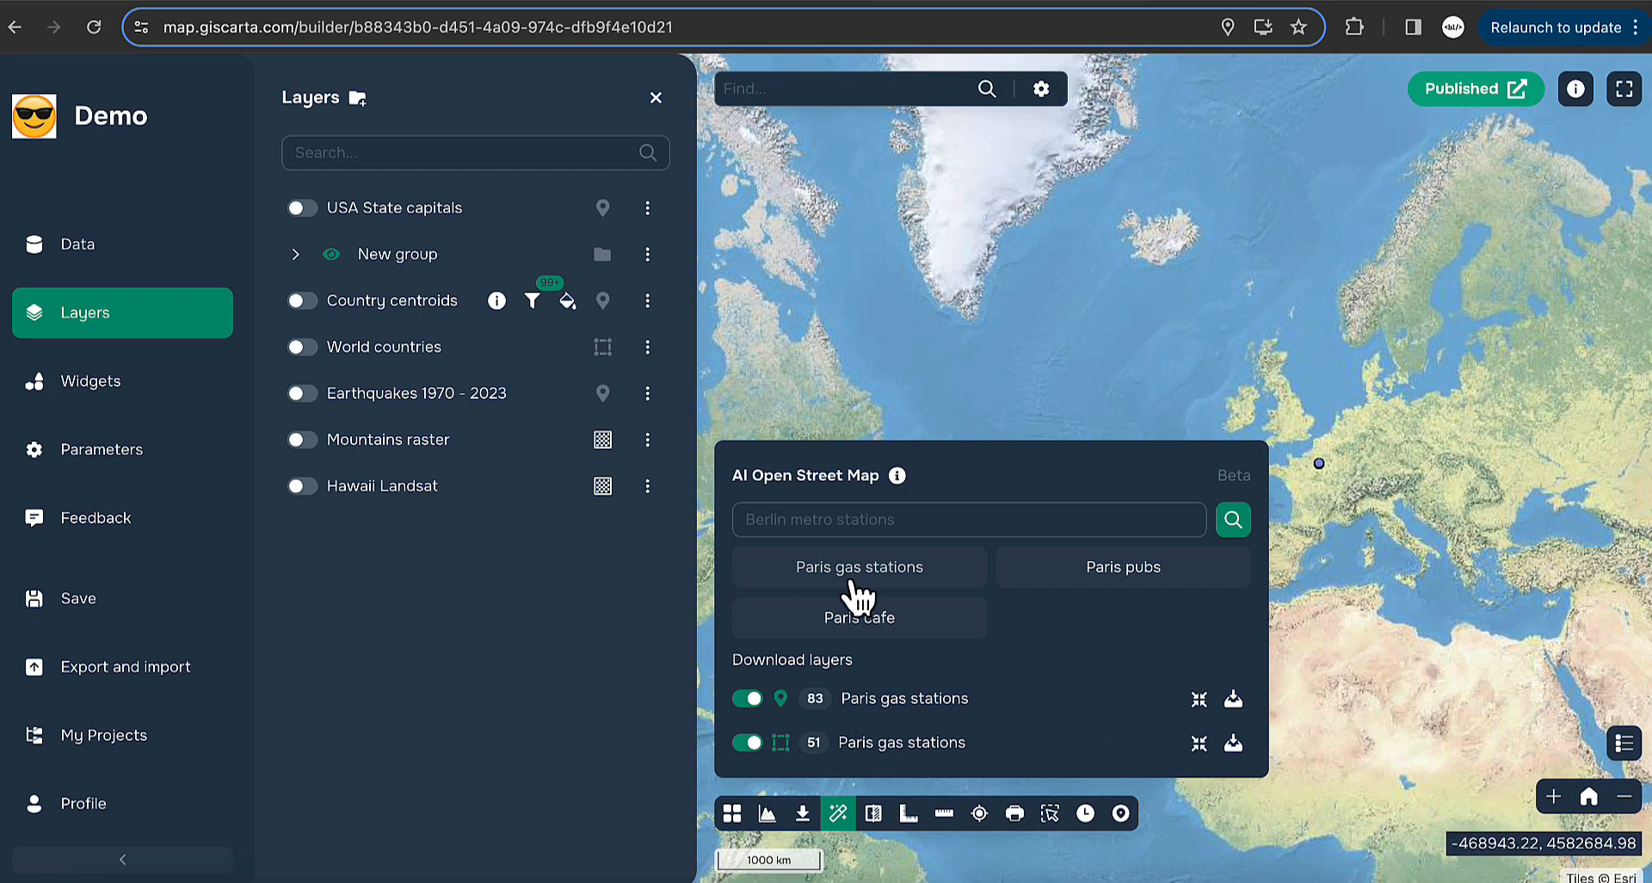
click(1202, 709)
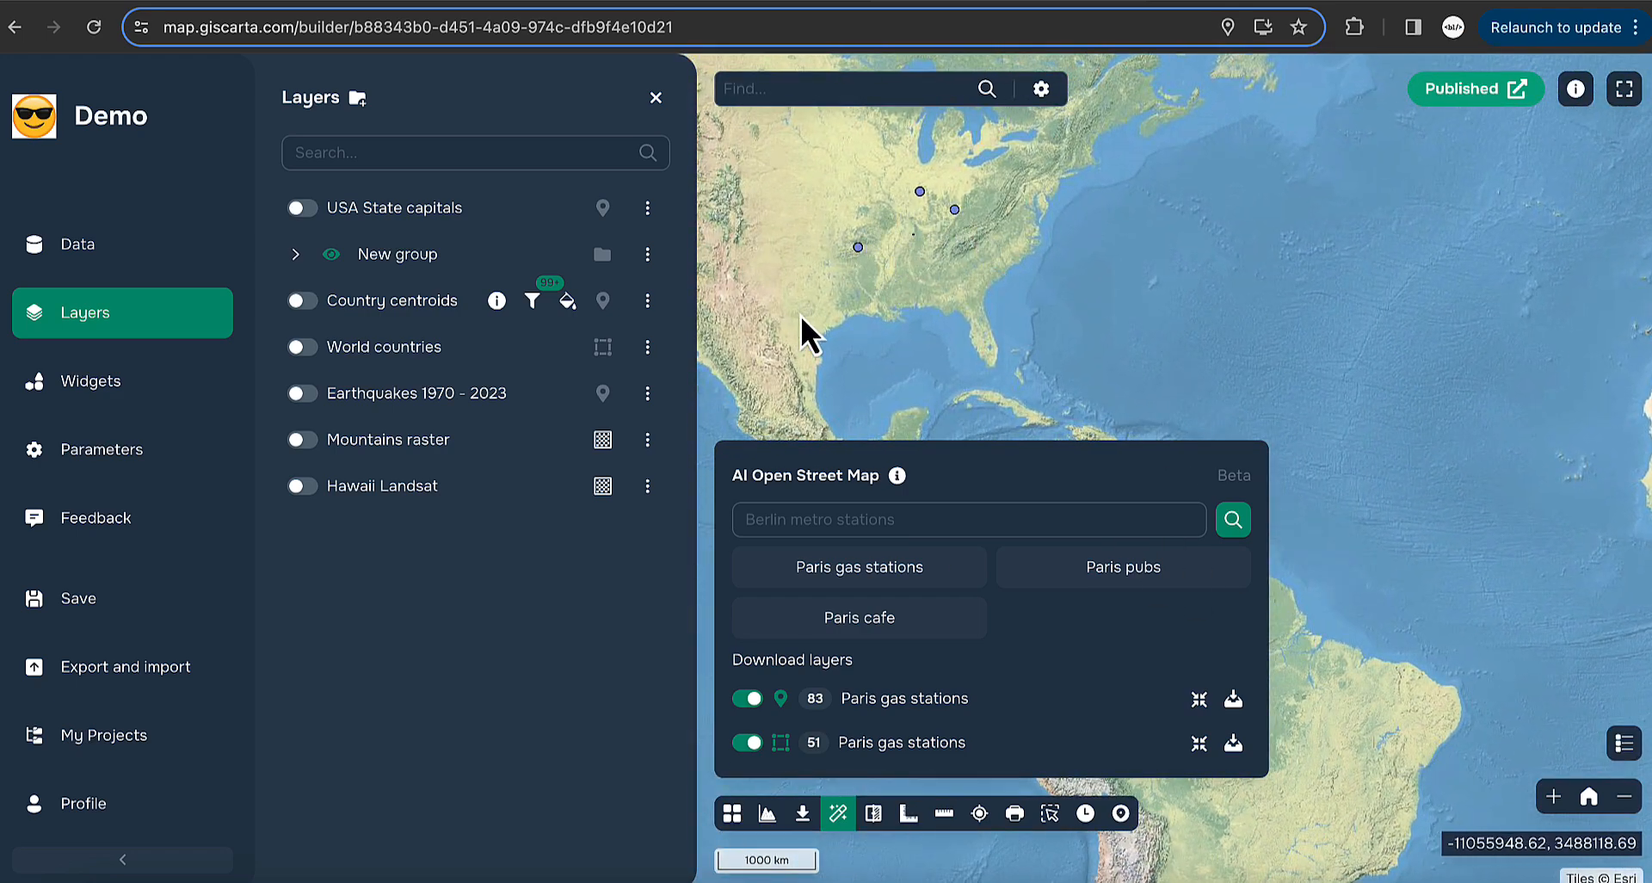
drag(1625, 239, 1087, 397)
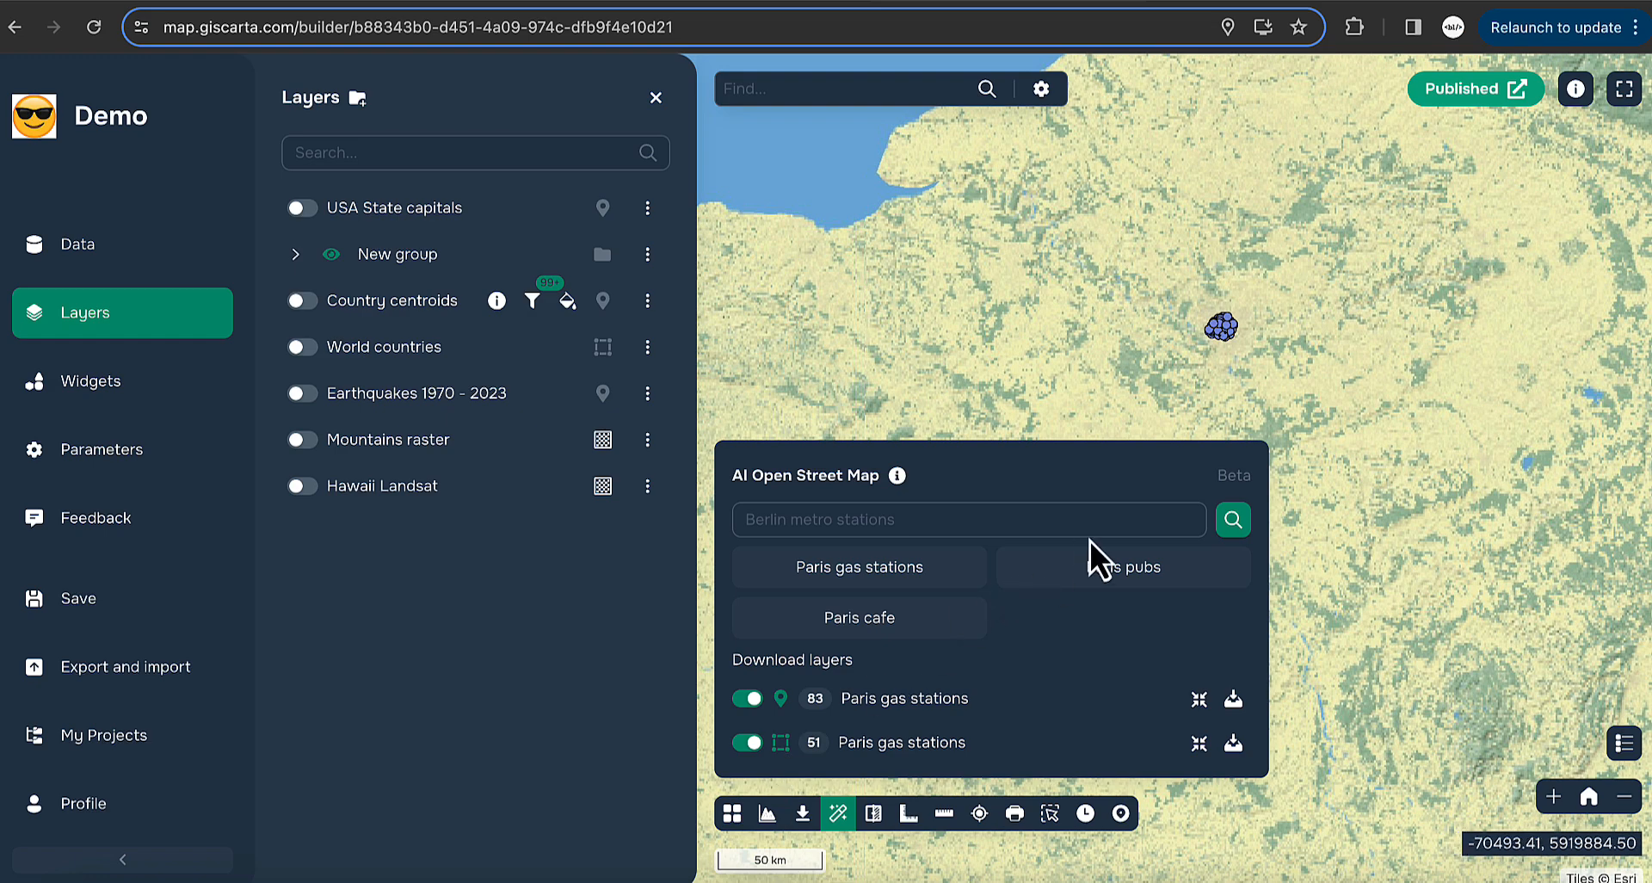
click(1030, 527)
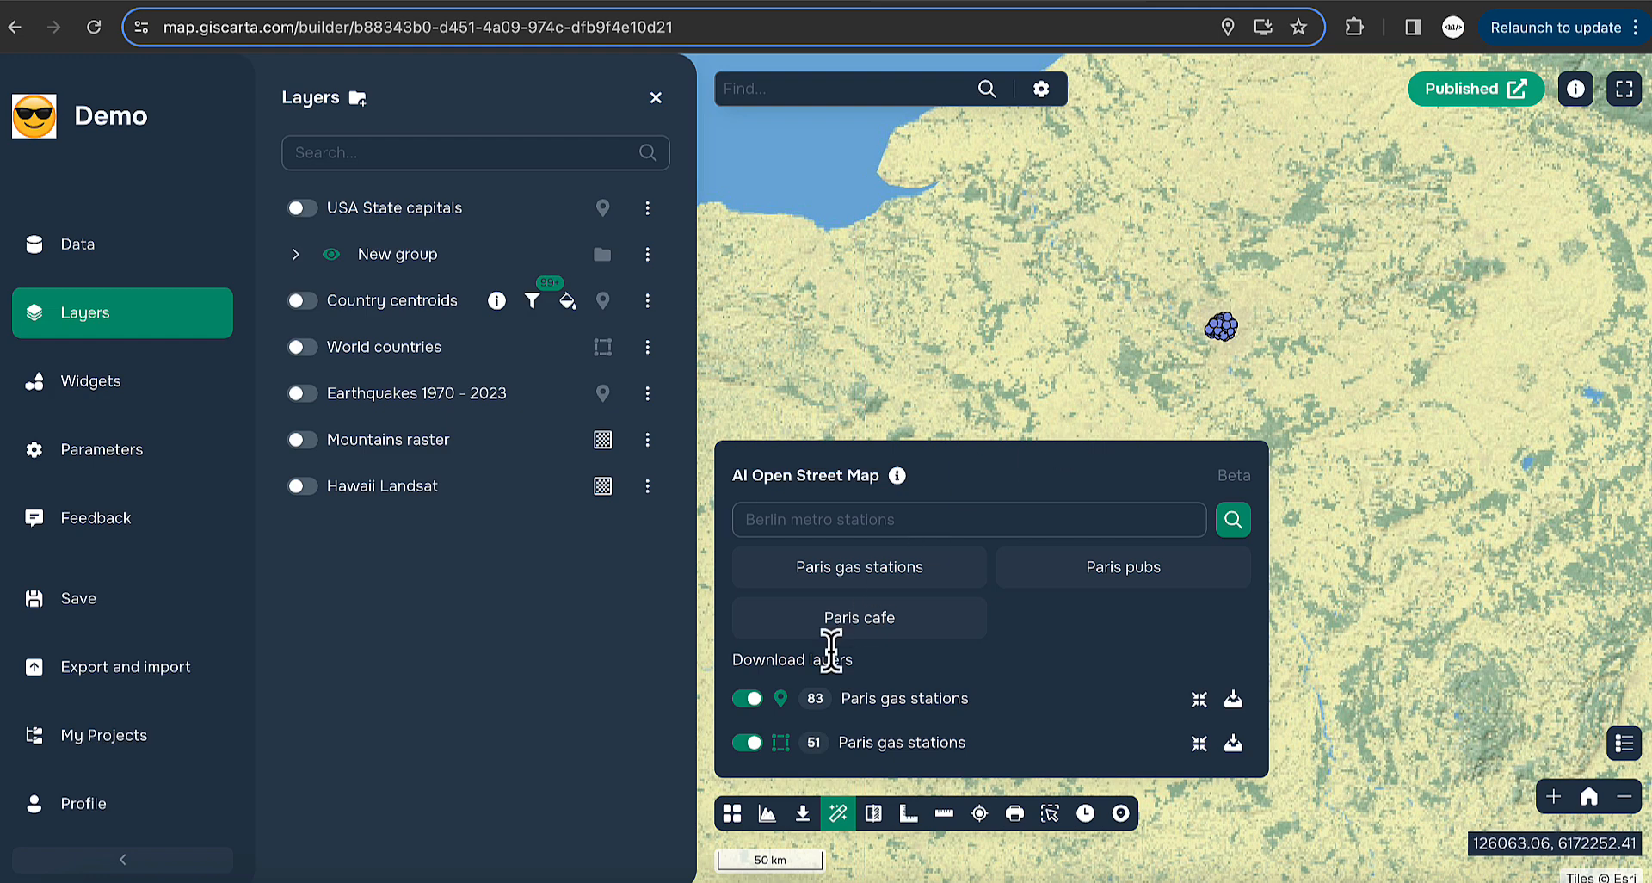
click(91, 382)
scroll(434, 477, down, 1)
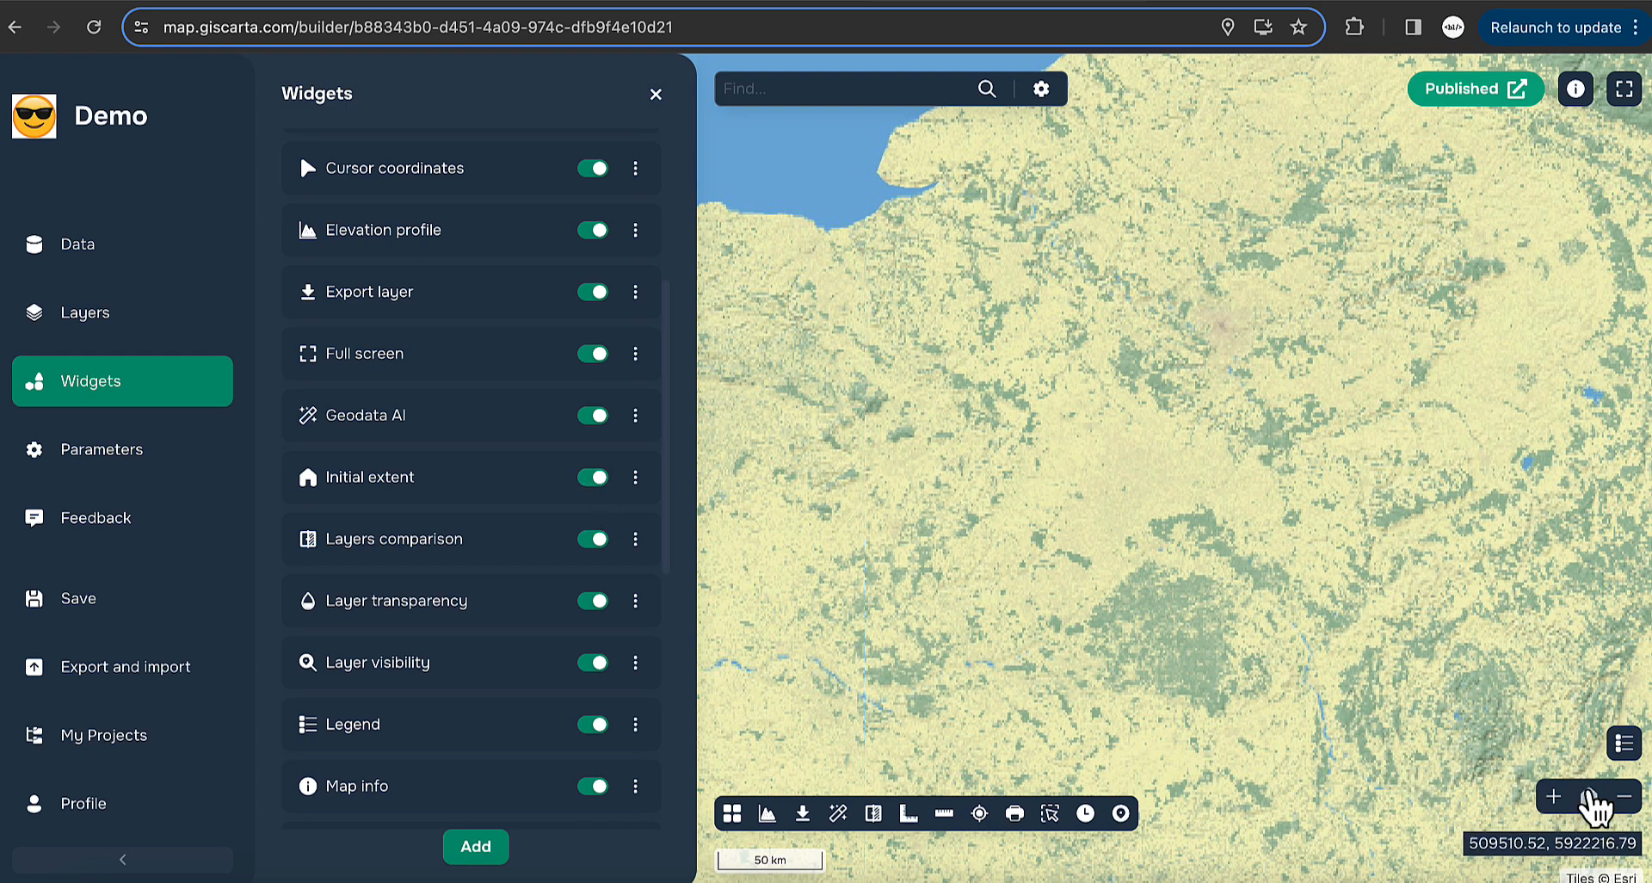
- Save the Europe view as the map's default centre 15.750554, 44.669918 at scale 4
click(1590, 797)
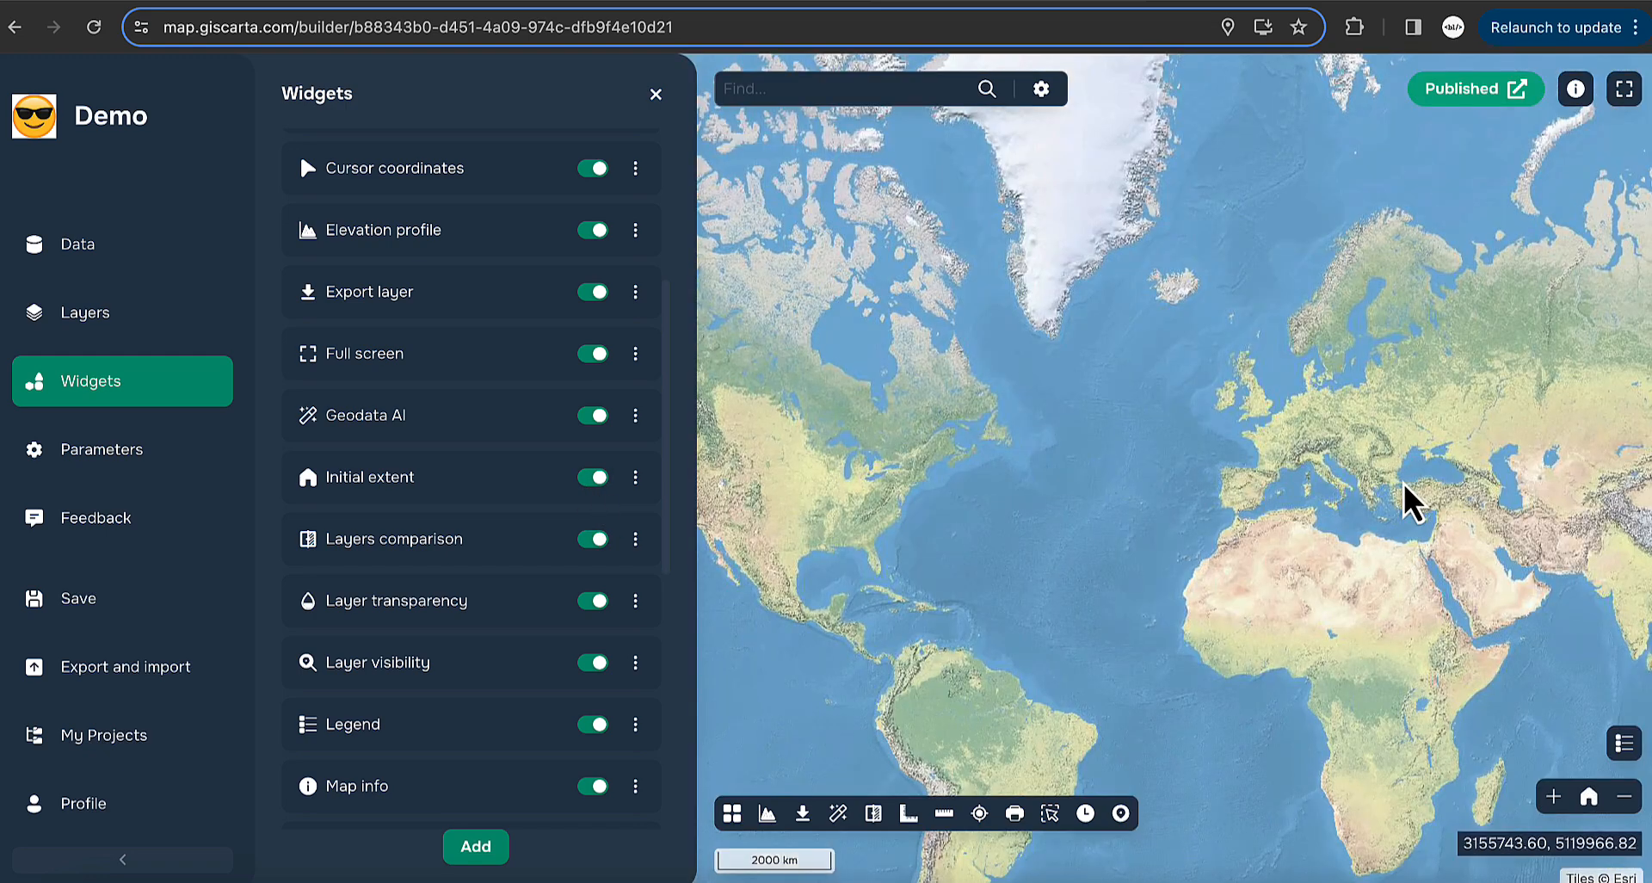
drag(1383, 498, 1202, 491)
scroll(1202, 491, up, 2)
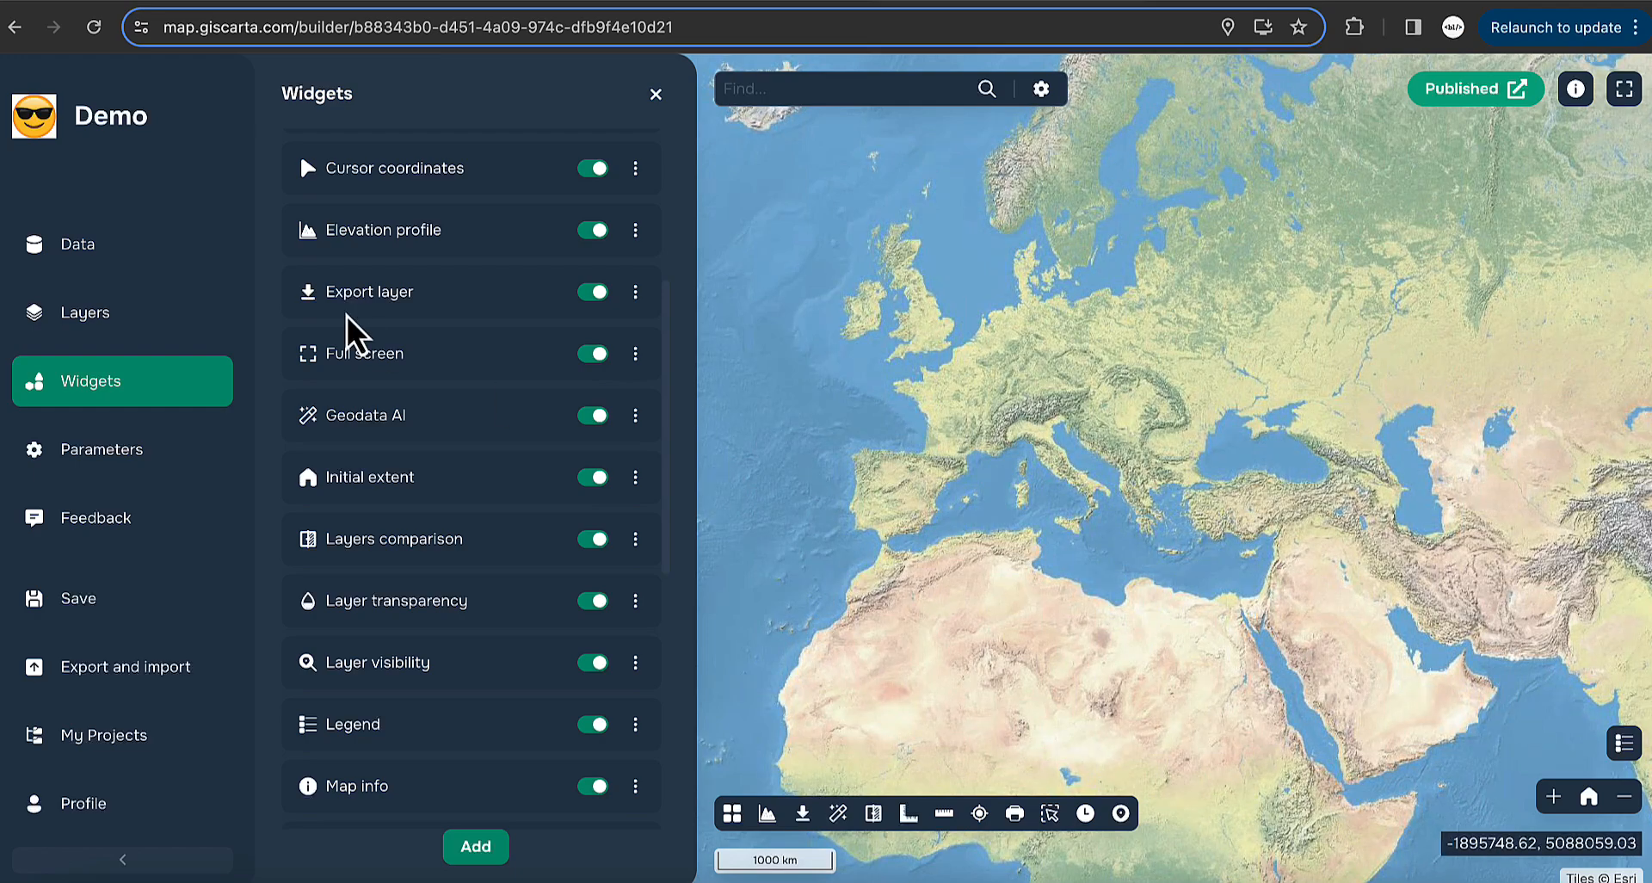
click(142, 456)
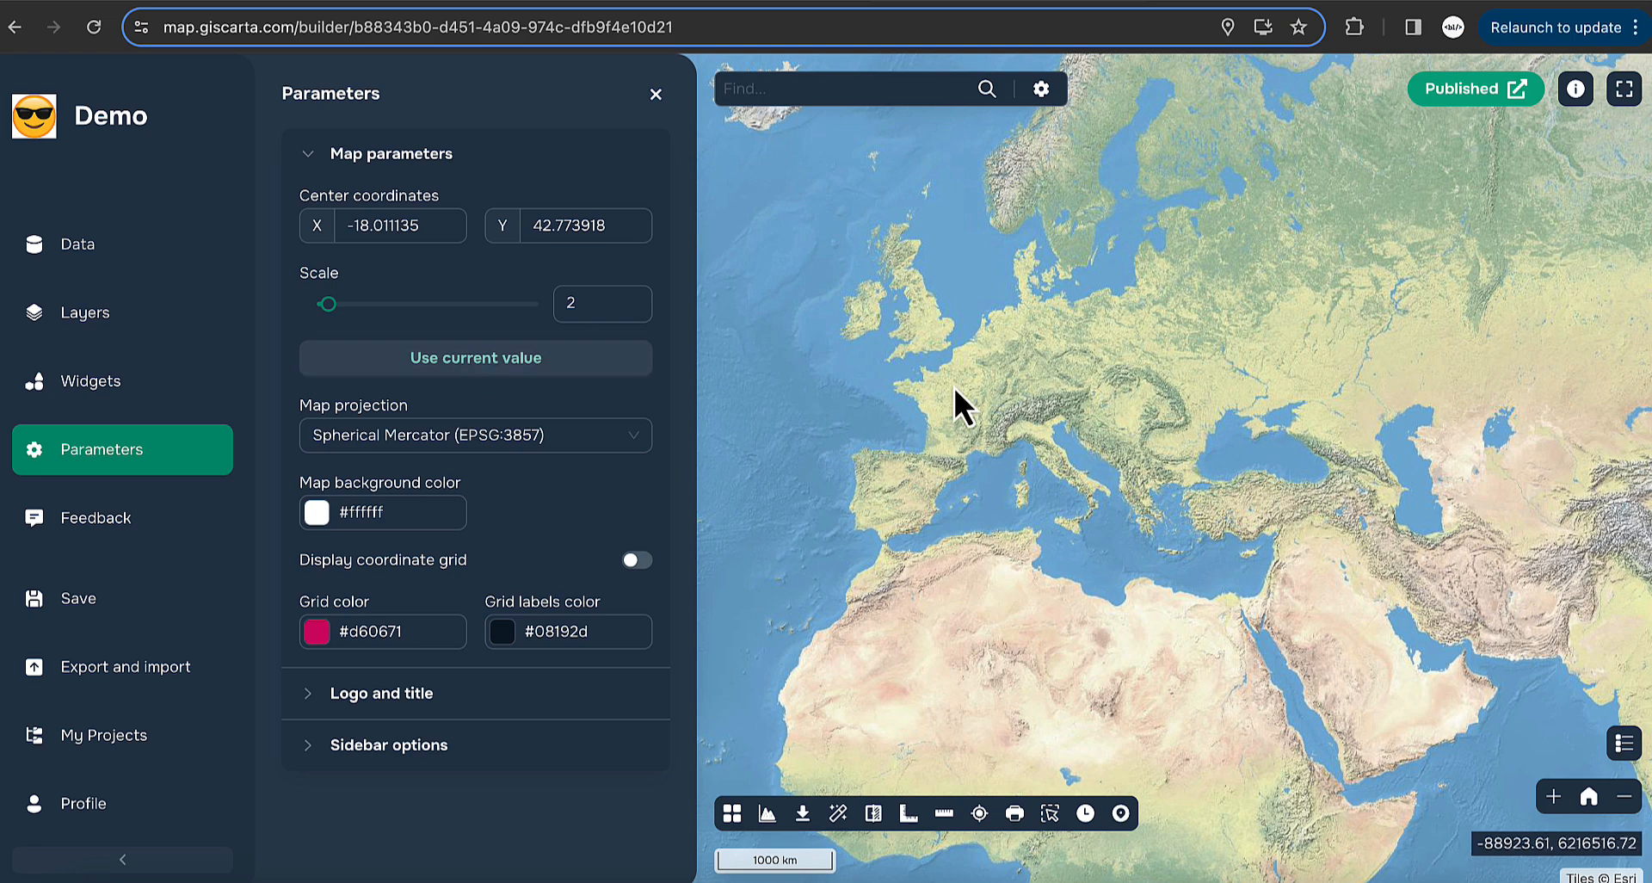
scroll(955, 389, up, 1)
click(503, 360)
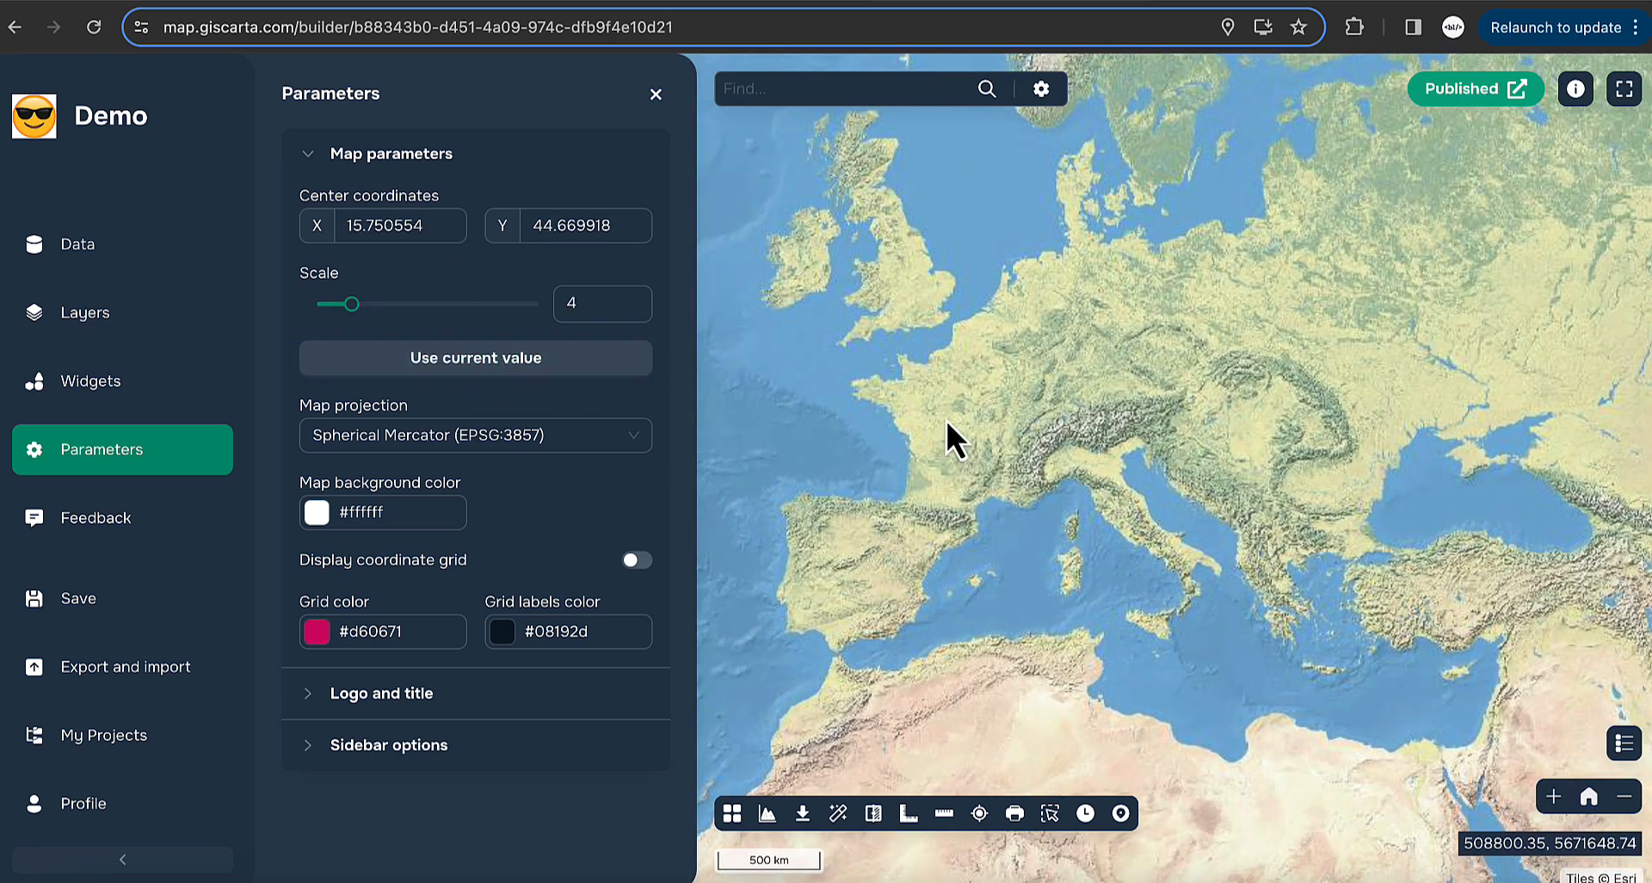
click(161, 393)
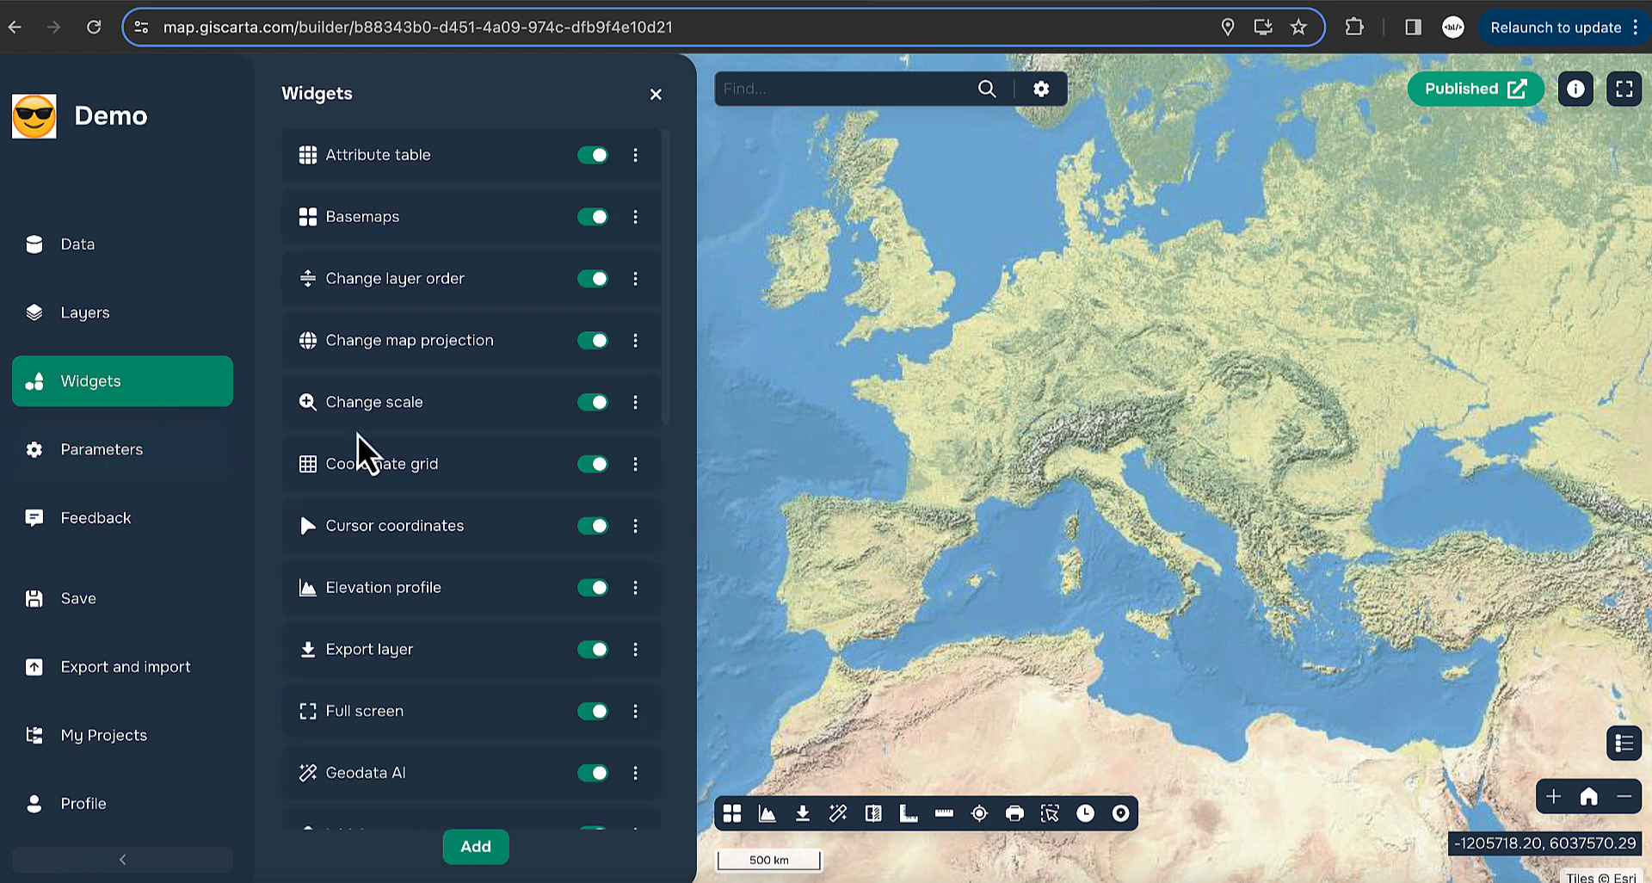
scroll(497, 559, down, 5)
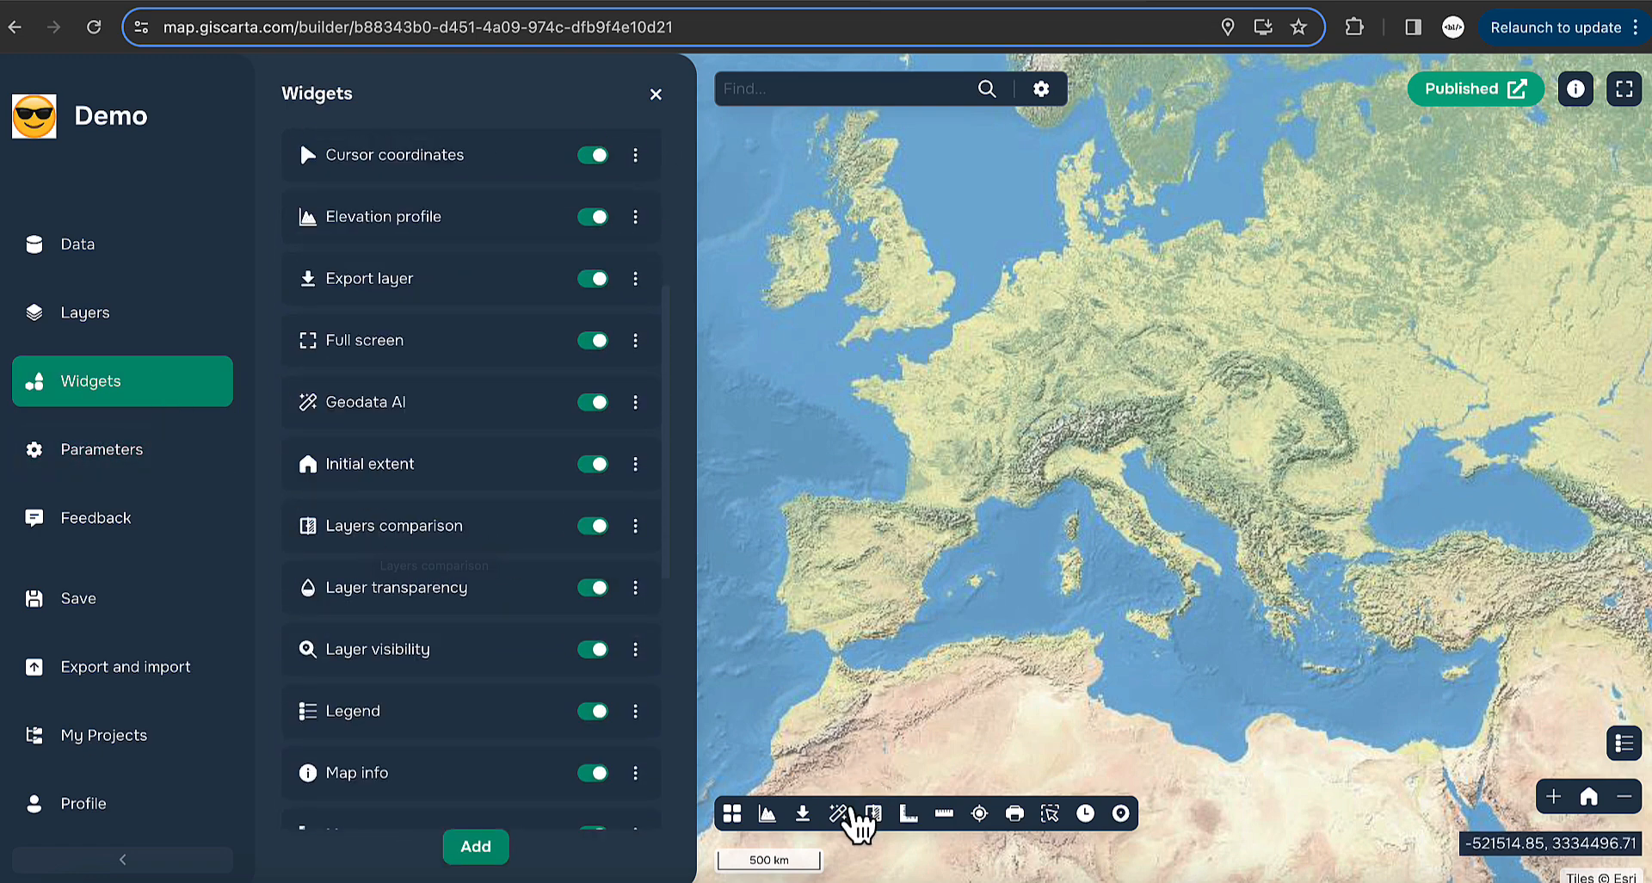
click(873, 813)
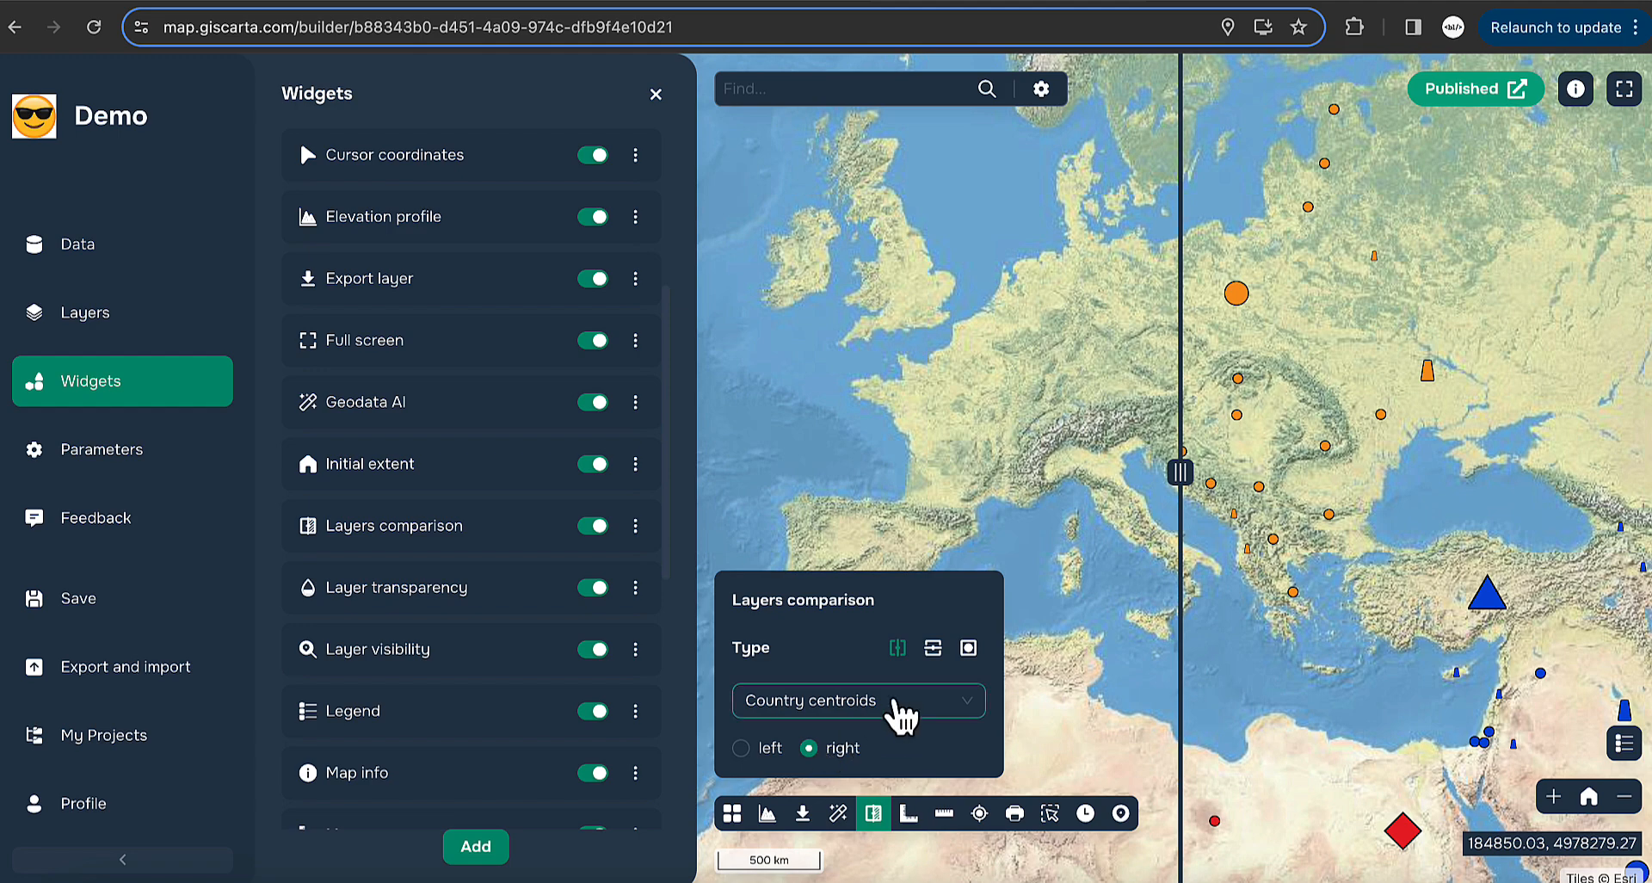
drag(1188, 482, 1118, 490)
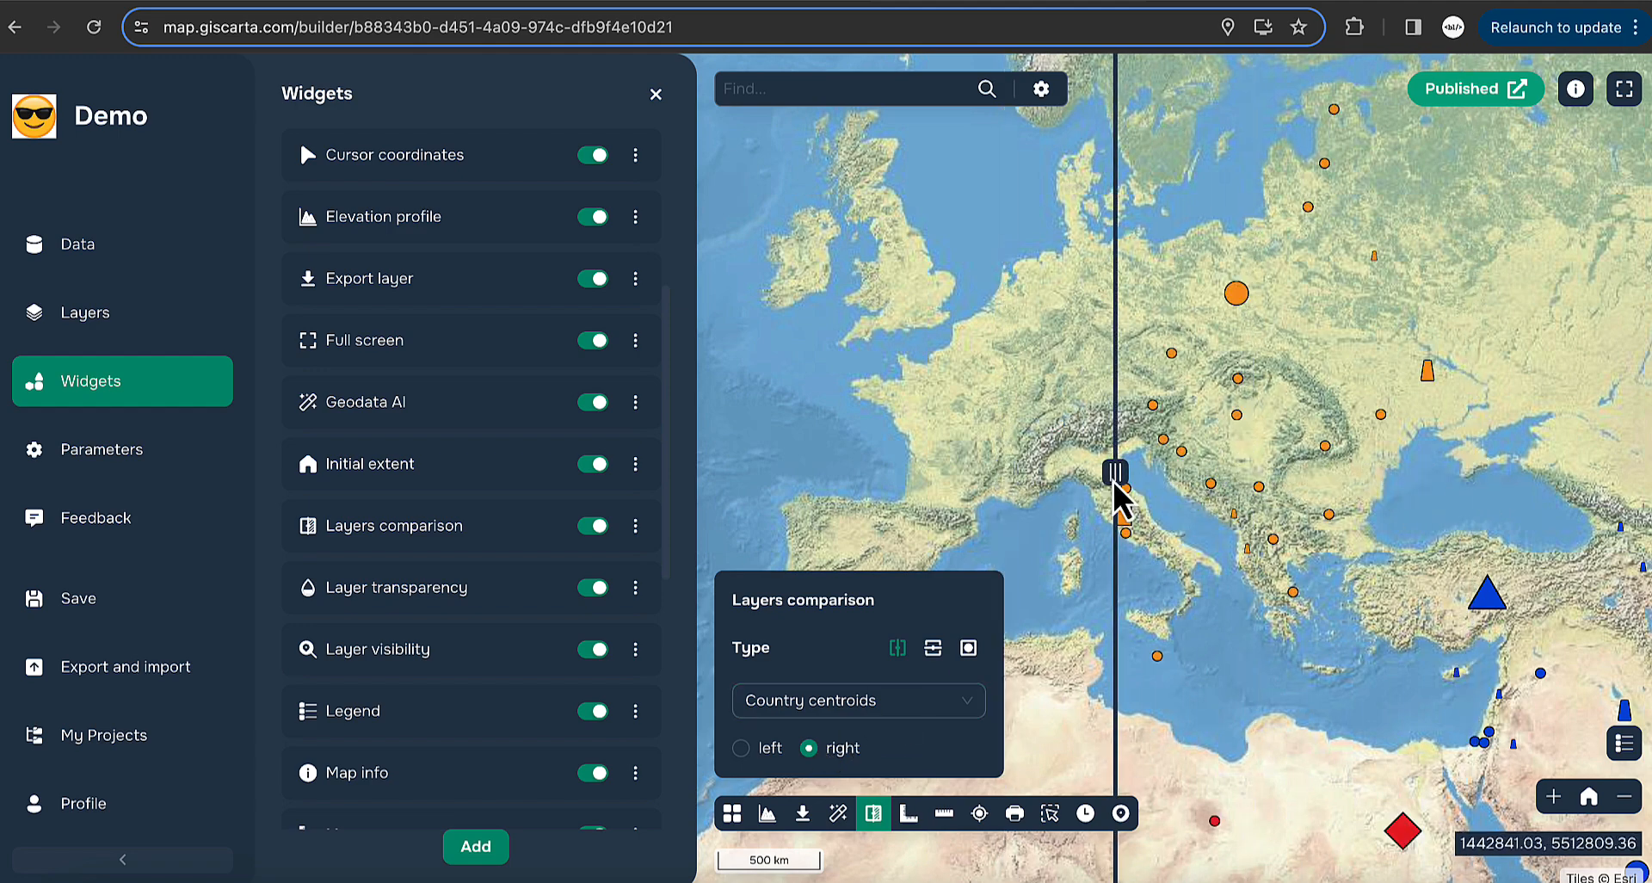
click(859, 701)
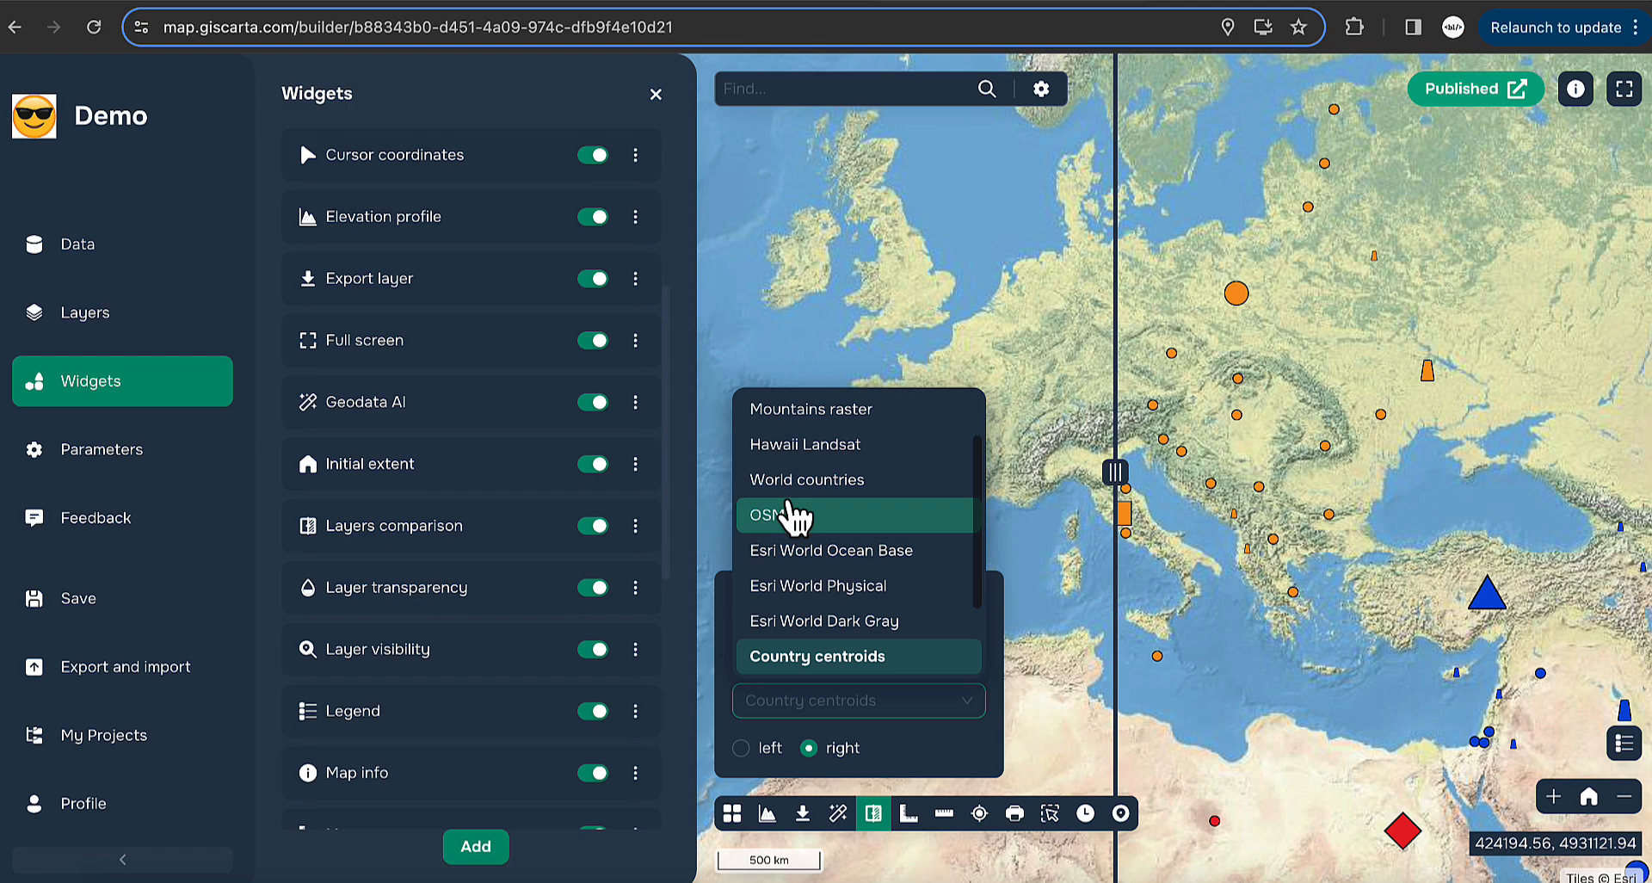
scroll(856, 503, up, 1)
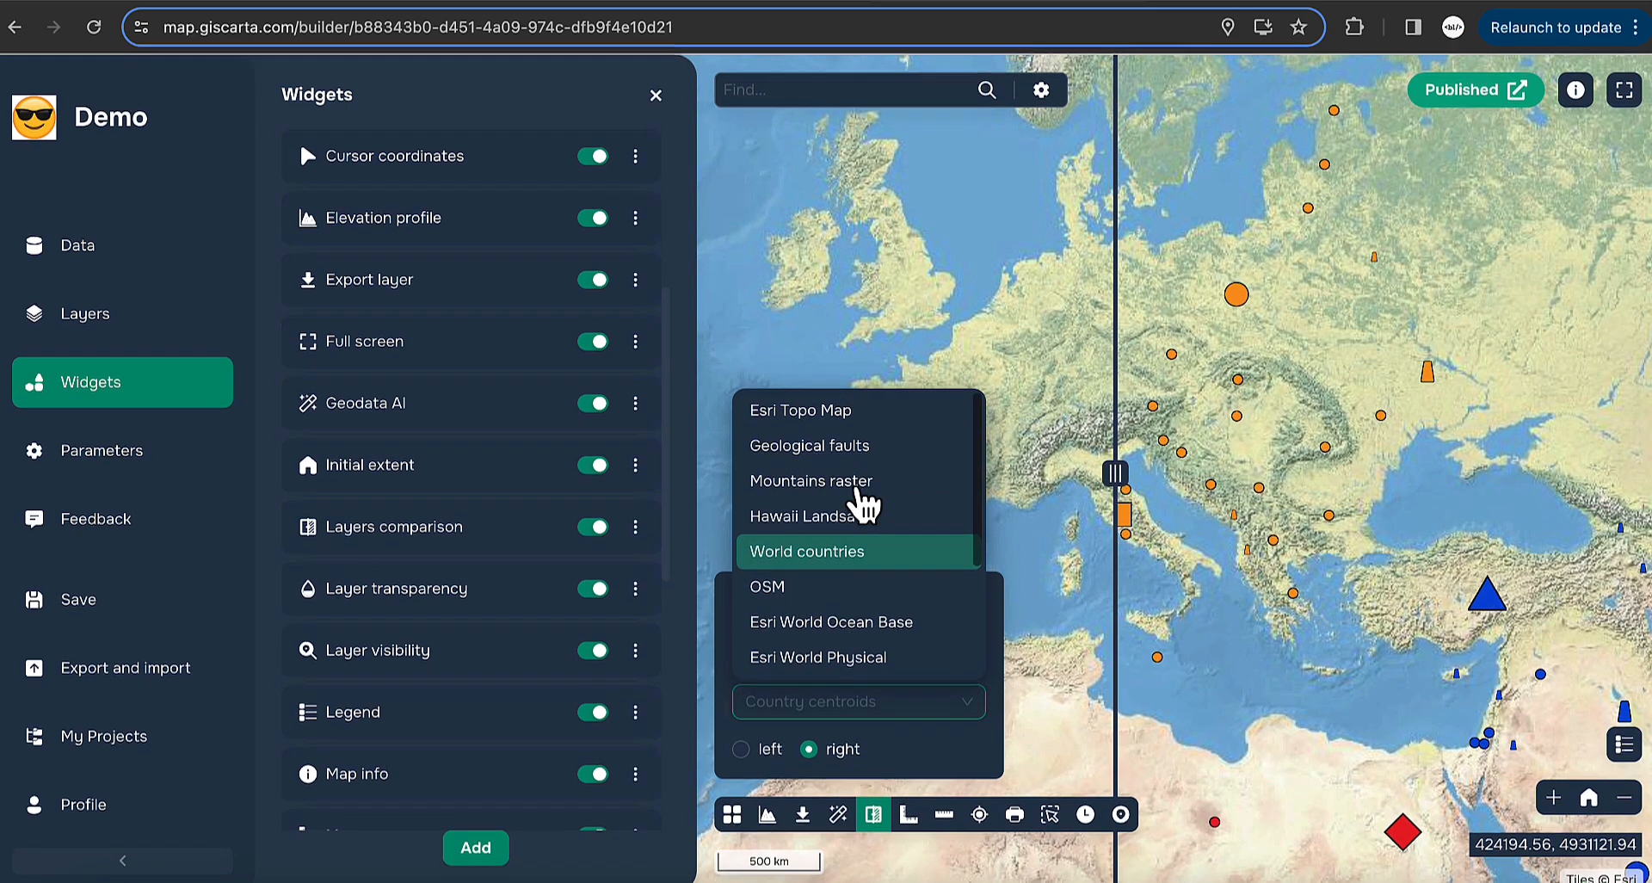
scroll(858, 499, down, 3)
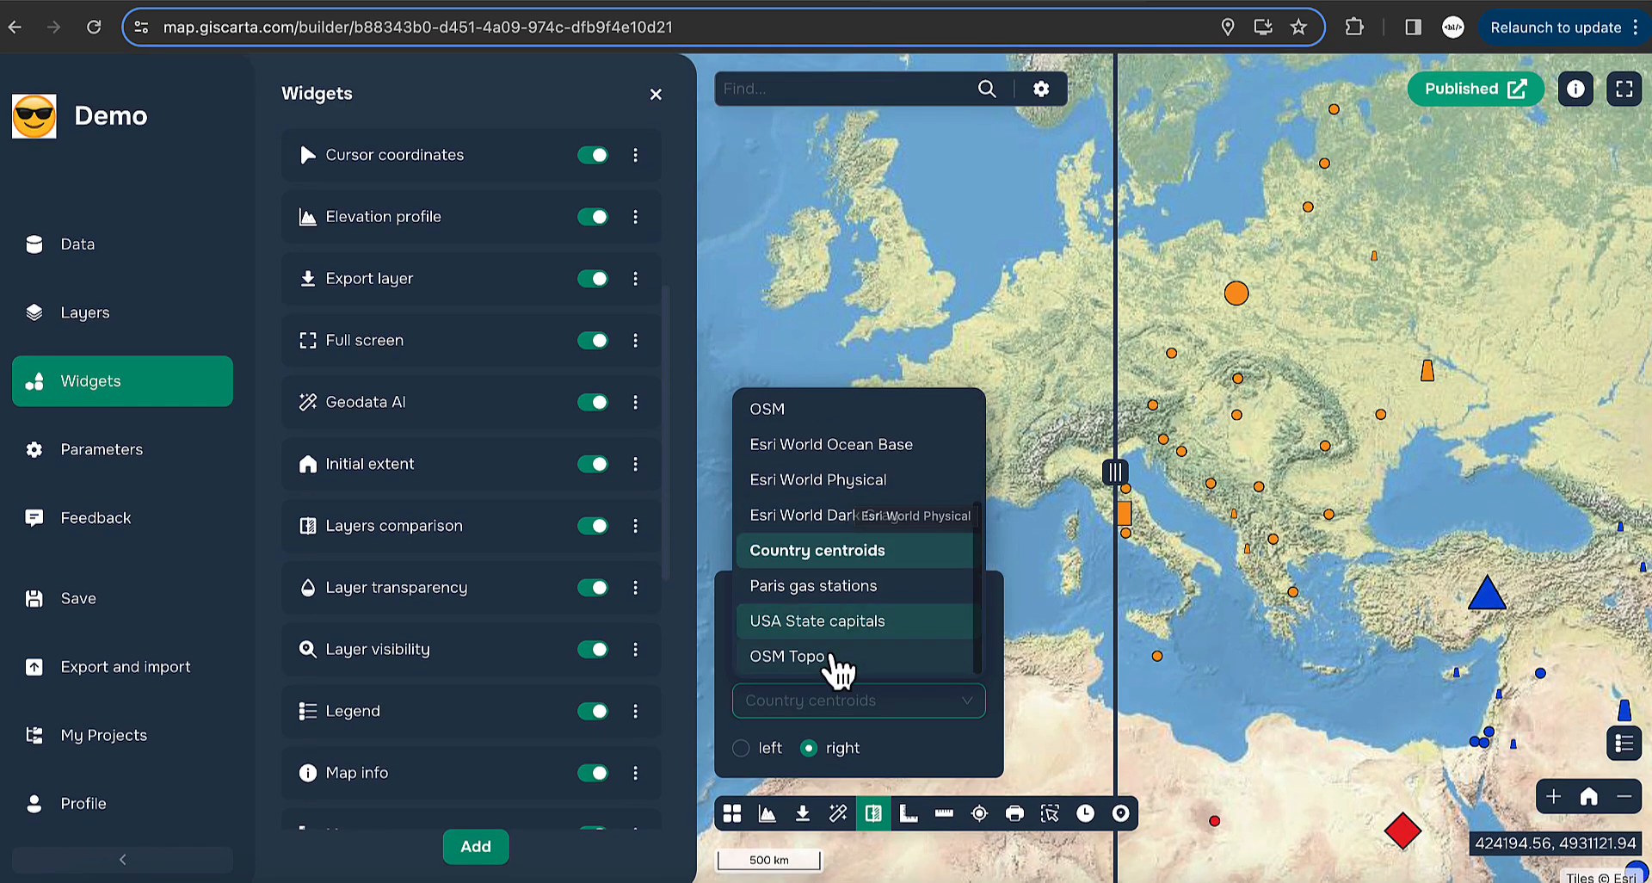
click(834, 661)
drag(1118, 474, 1178, 486)
click(932, 647)
click(969, 650)
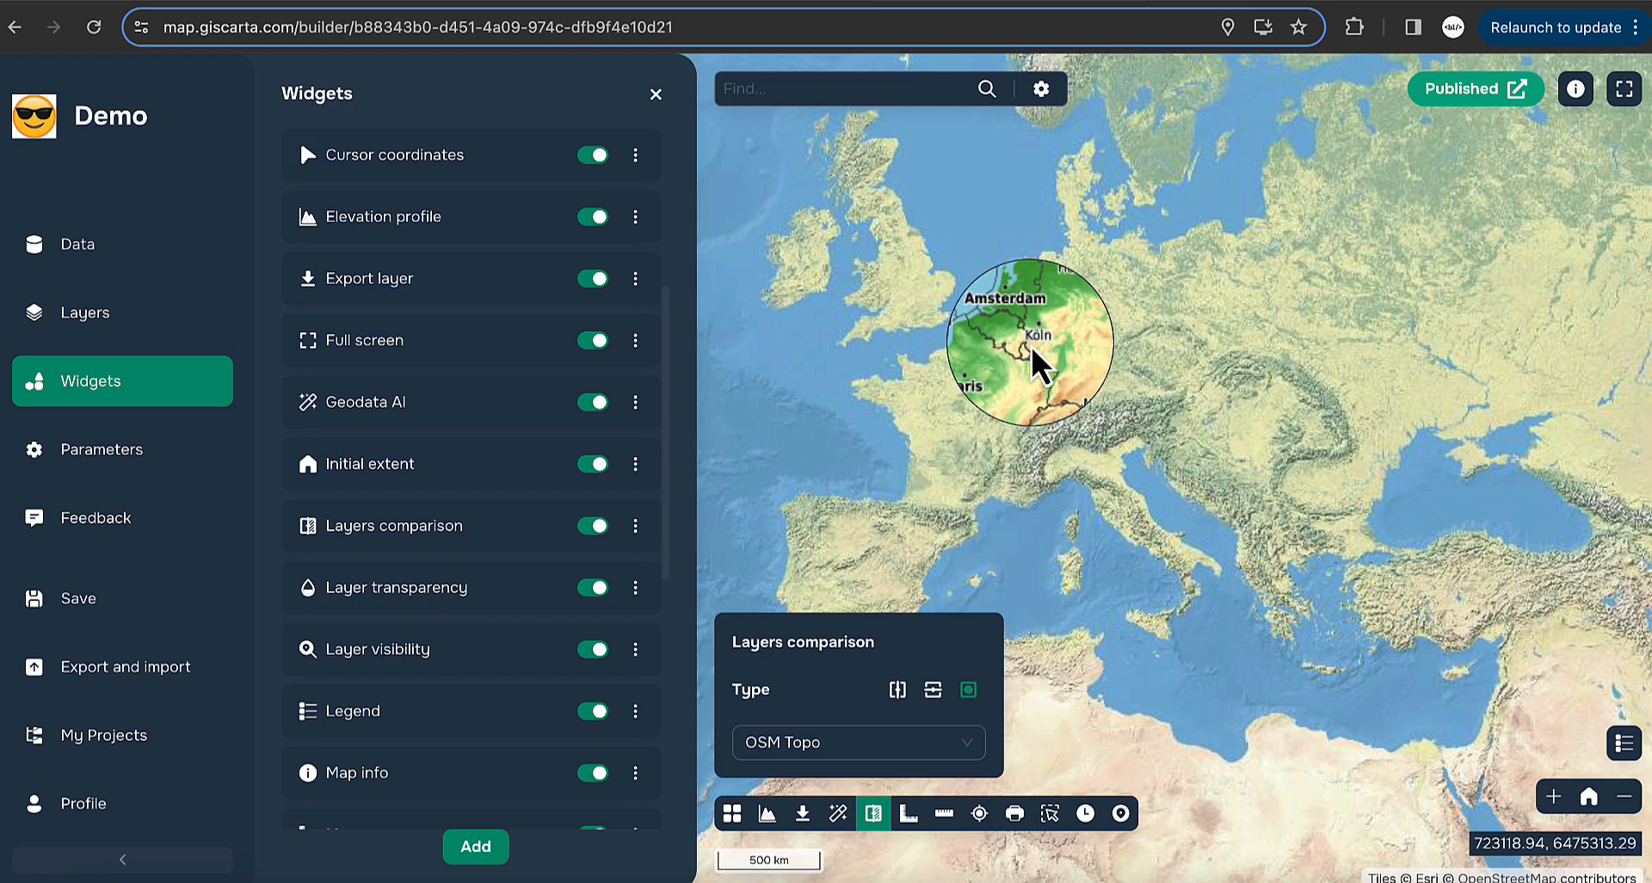
key(Up)
key(Up)
key(Up)
key(Up)
key(Up)
key(Up)
key(Up)
key(Up)
key(Up)
key(Up)
key(Up)
key(Up)
key(Up)
key(Up)
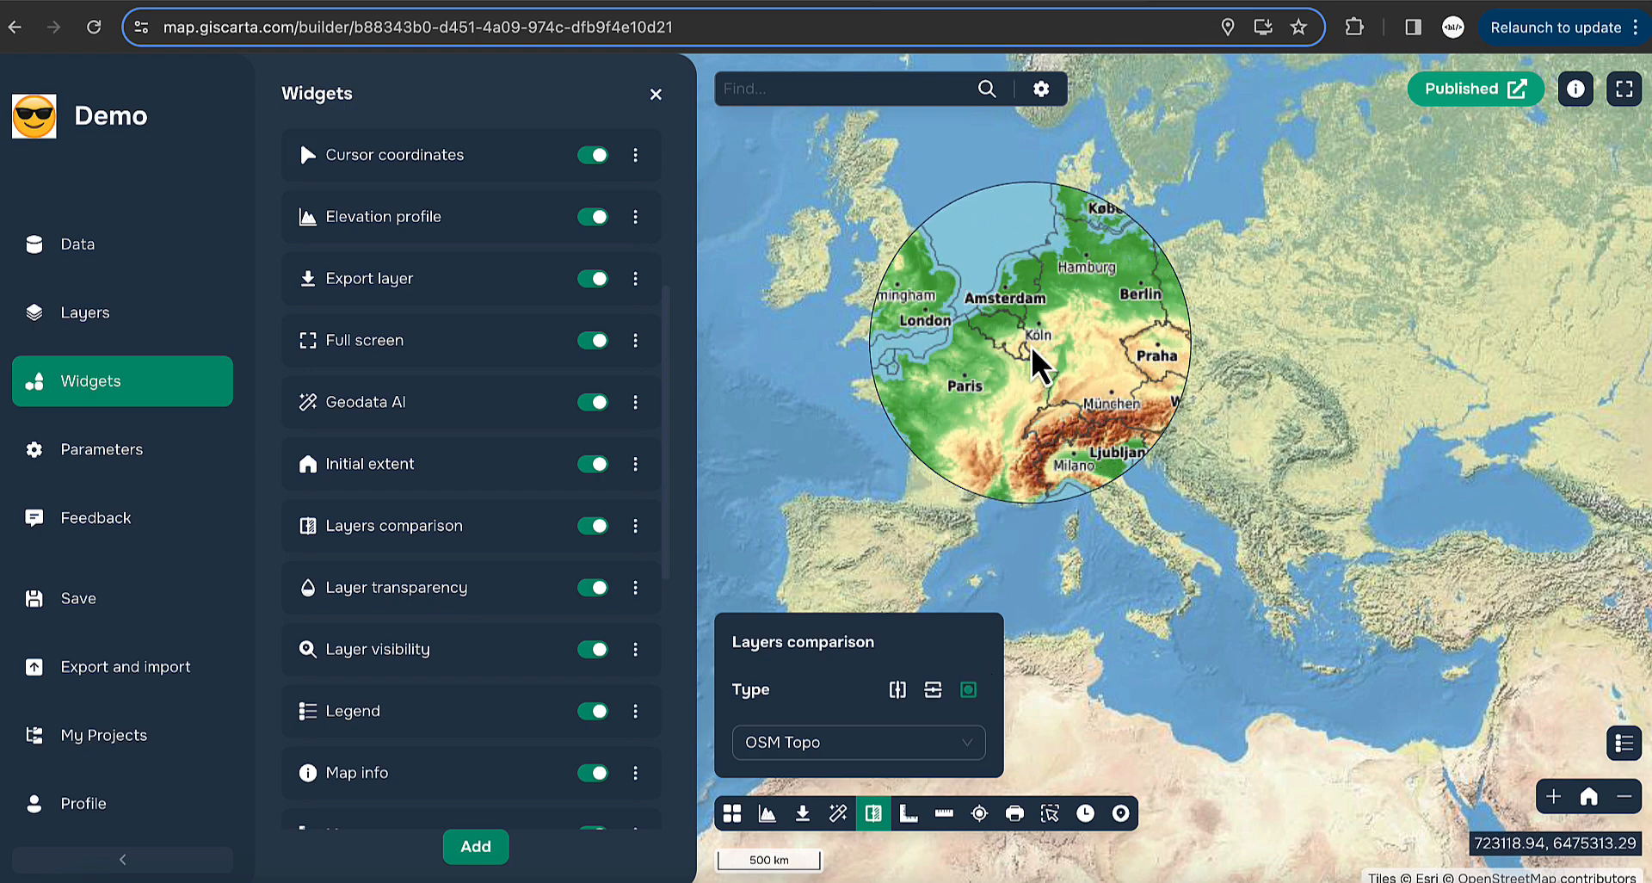
key(Down)
key(Down)
key(Down)
key(Down)
key(Down)
key(Down)
key(Up)
key(Up)
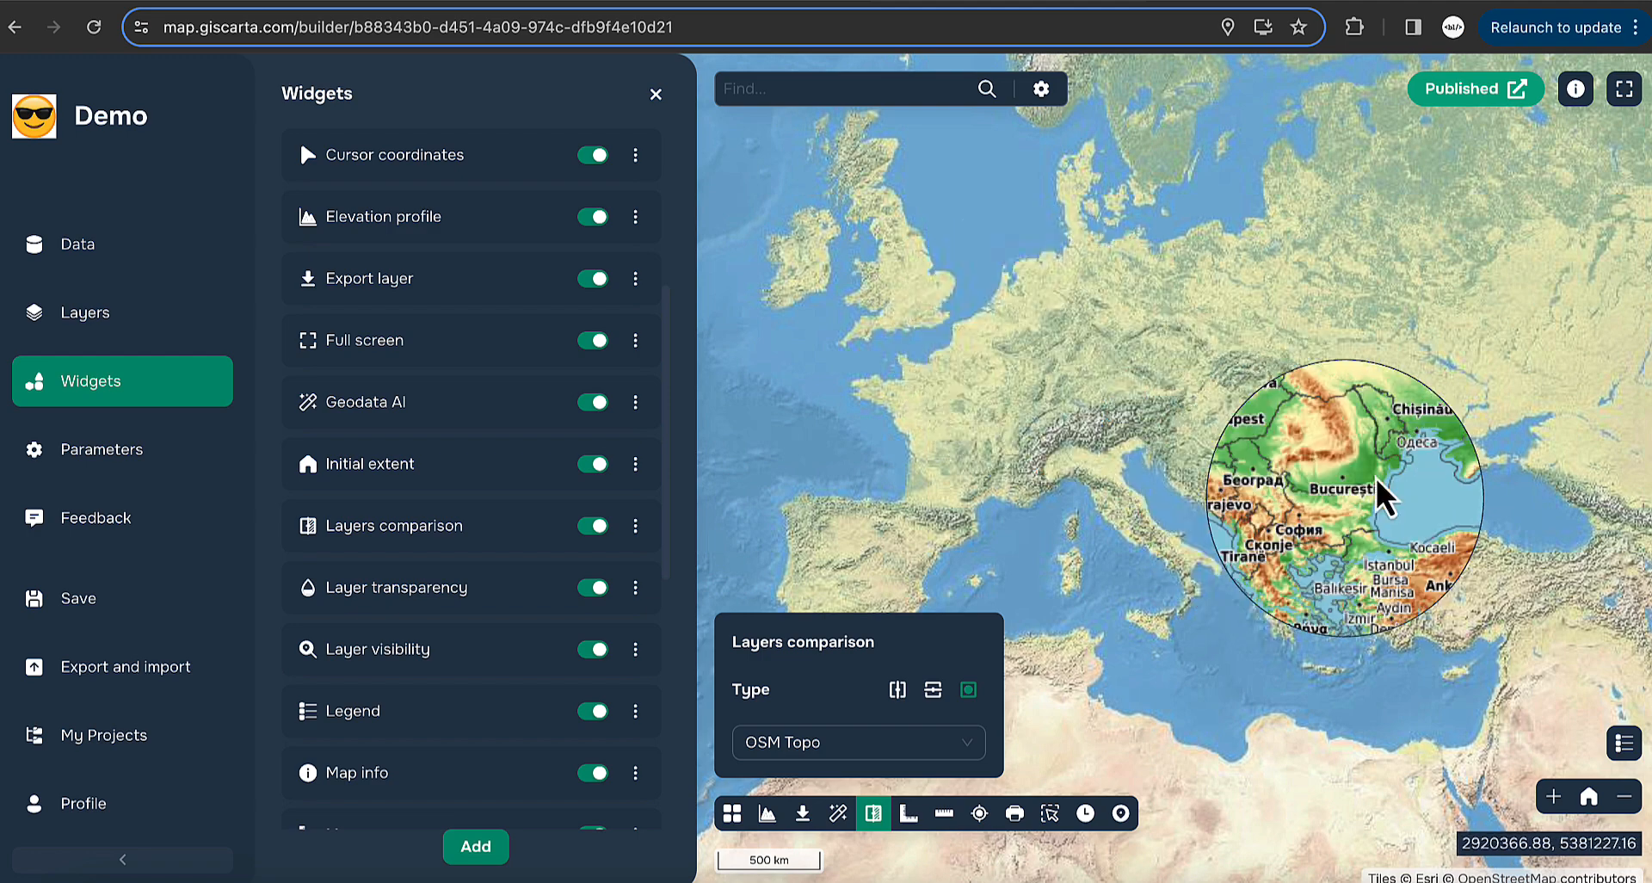
click(873, 813)
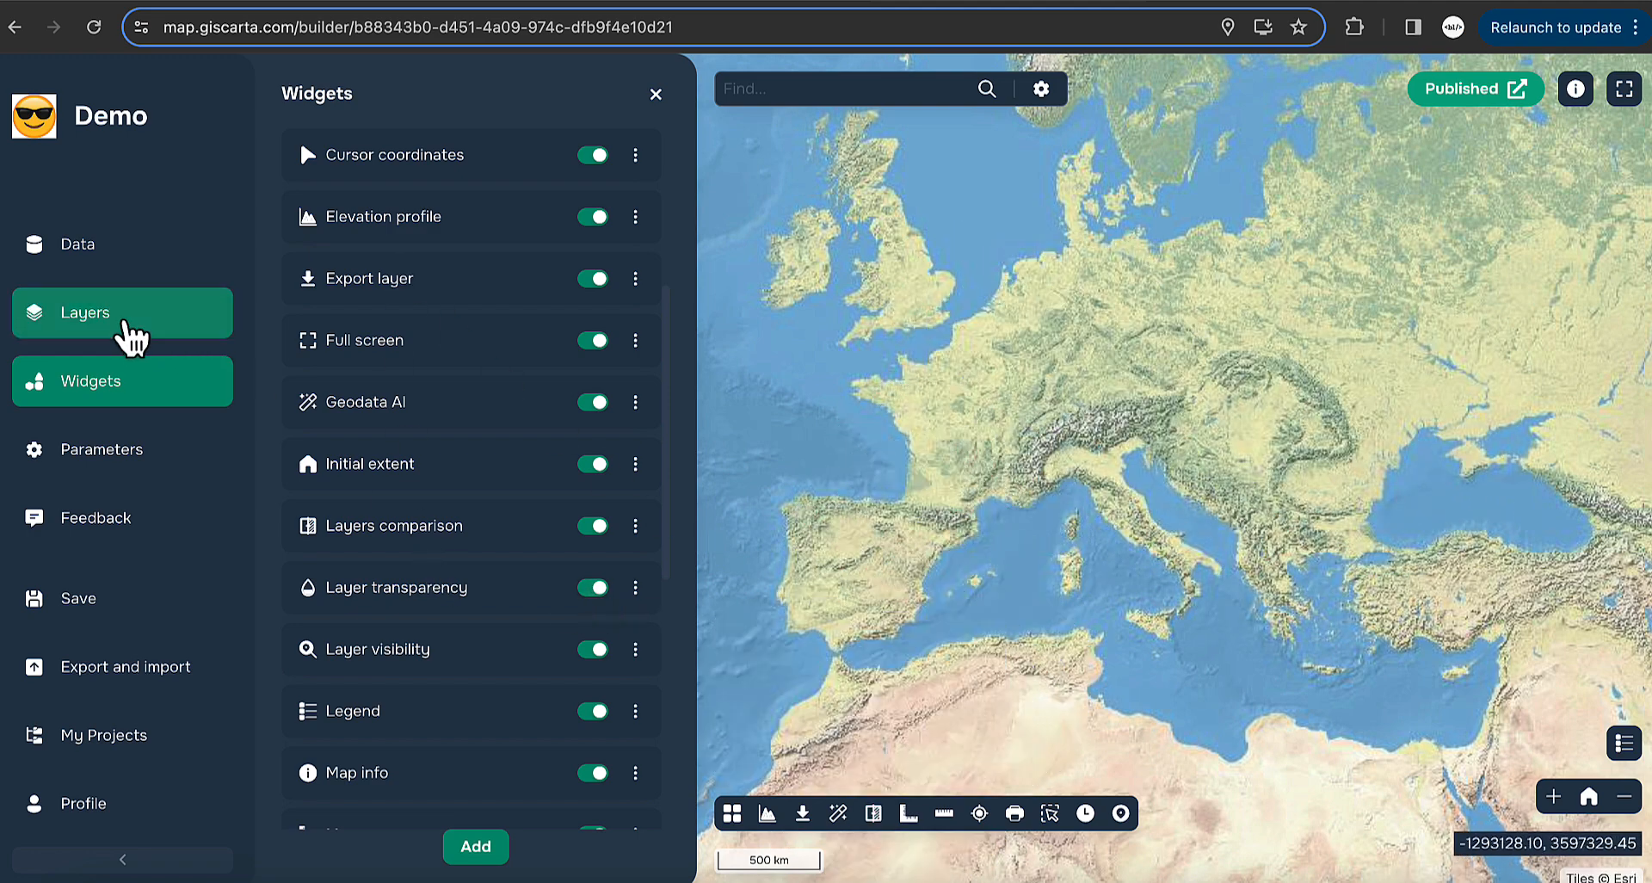
- Turn on World countries, try its transparency, and move it into New group
click(134, 323)
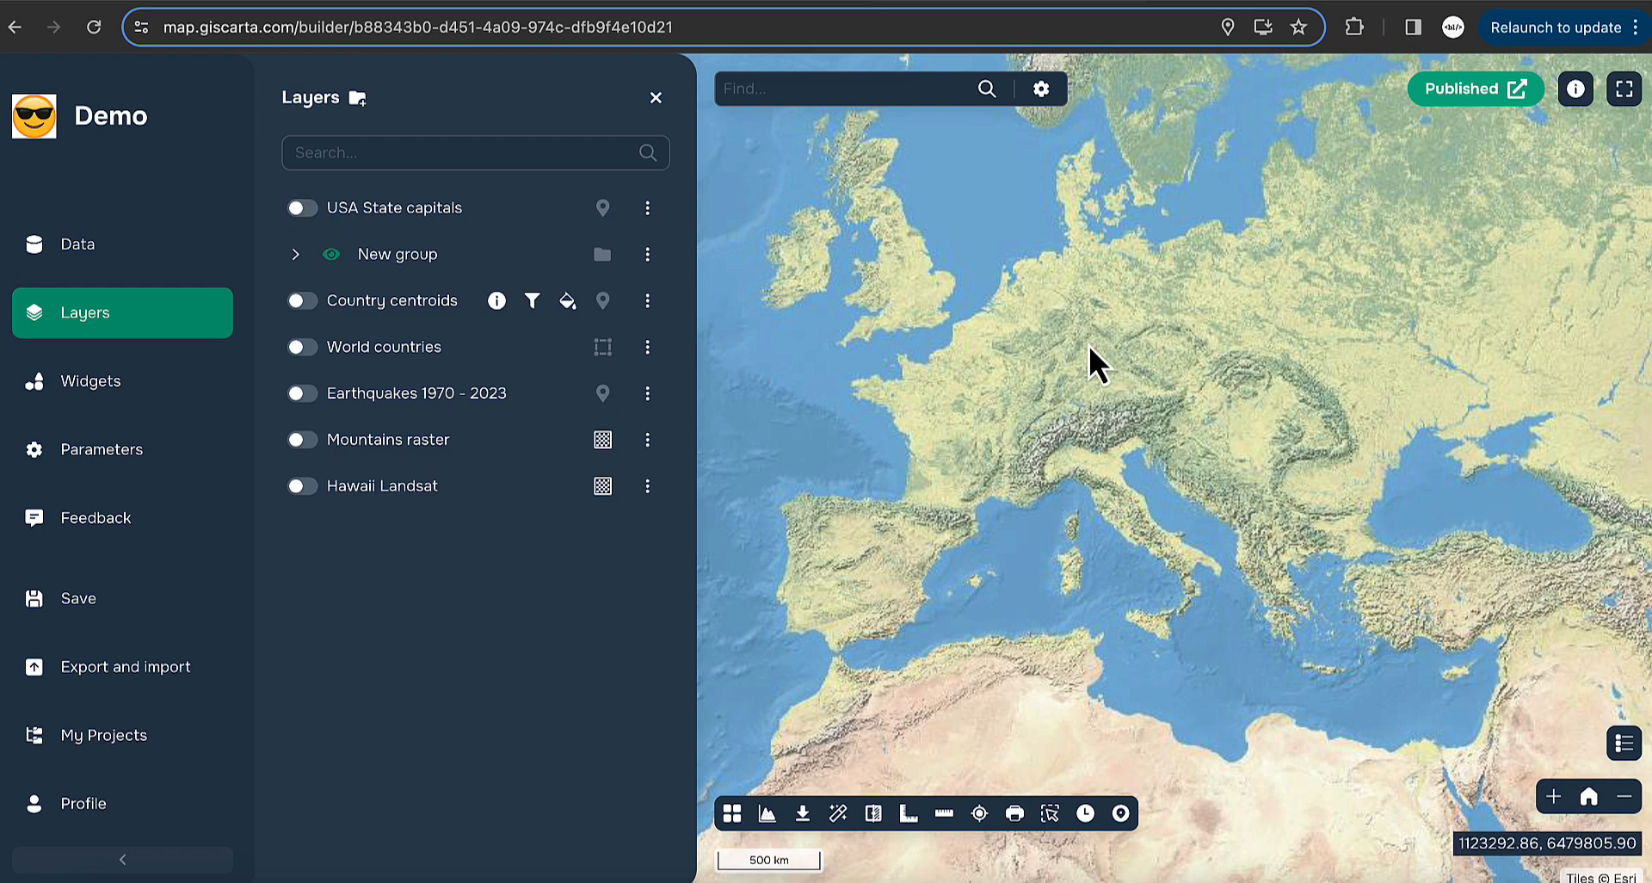
click(306, 348)
click(648, 347)
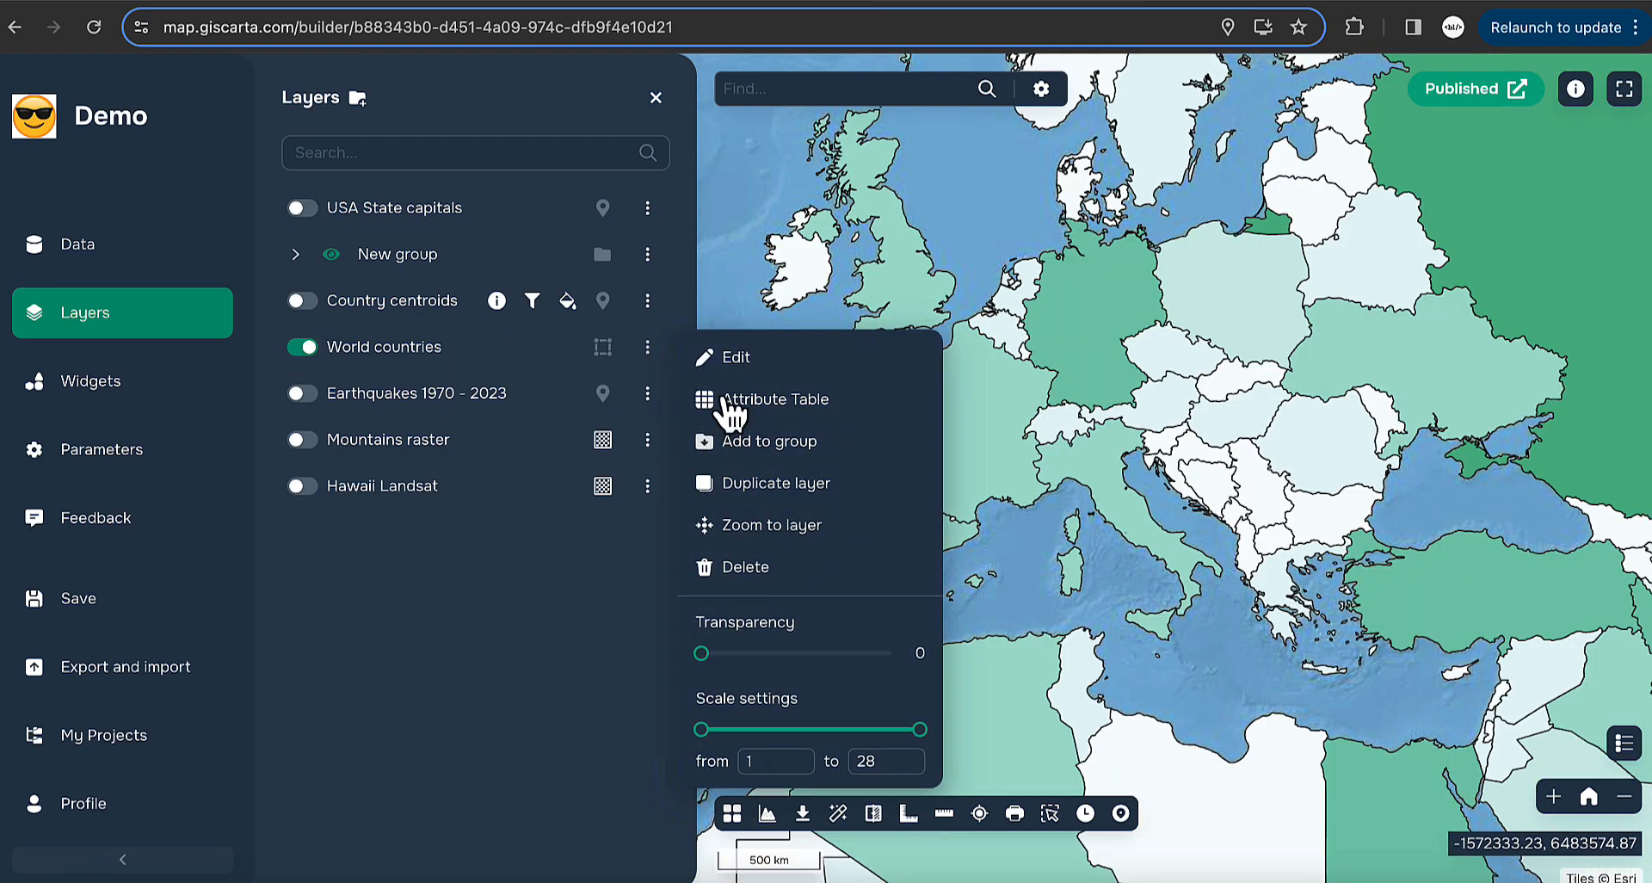
drag(702, 655, 664, 664)
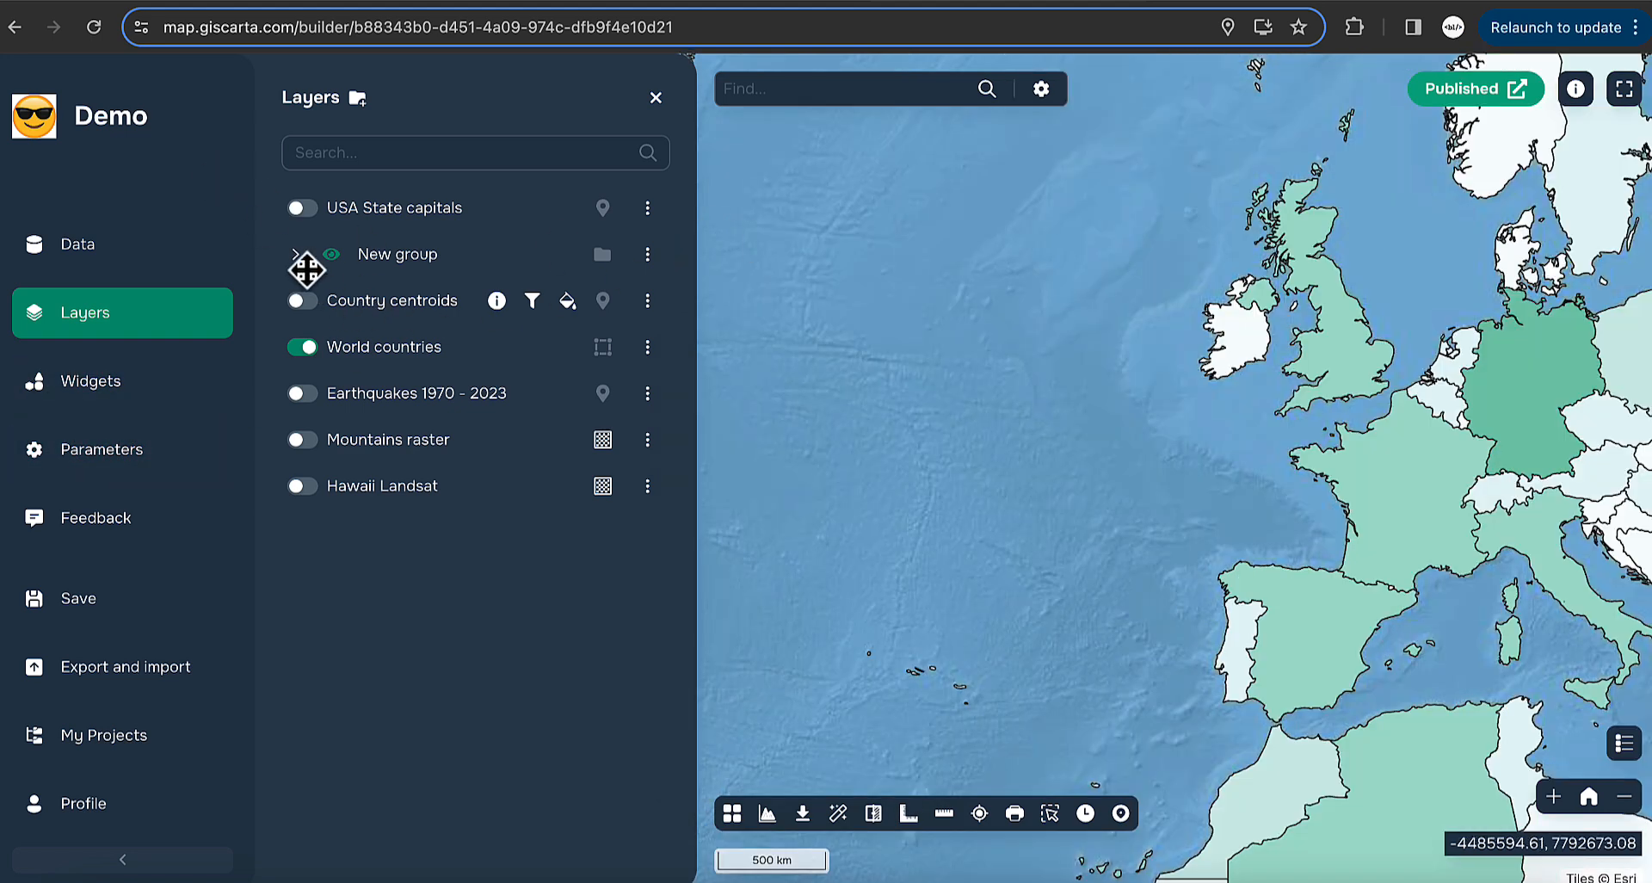
click(302, 264)
drag(350, 436, 398, 332)
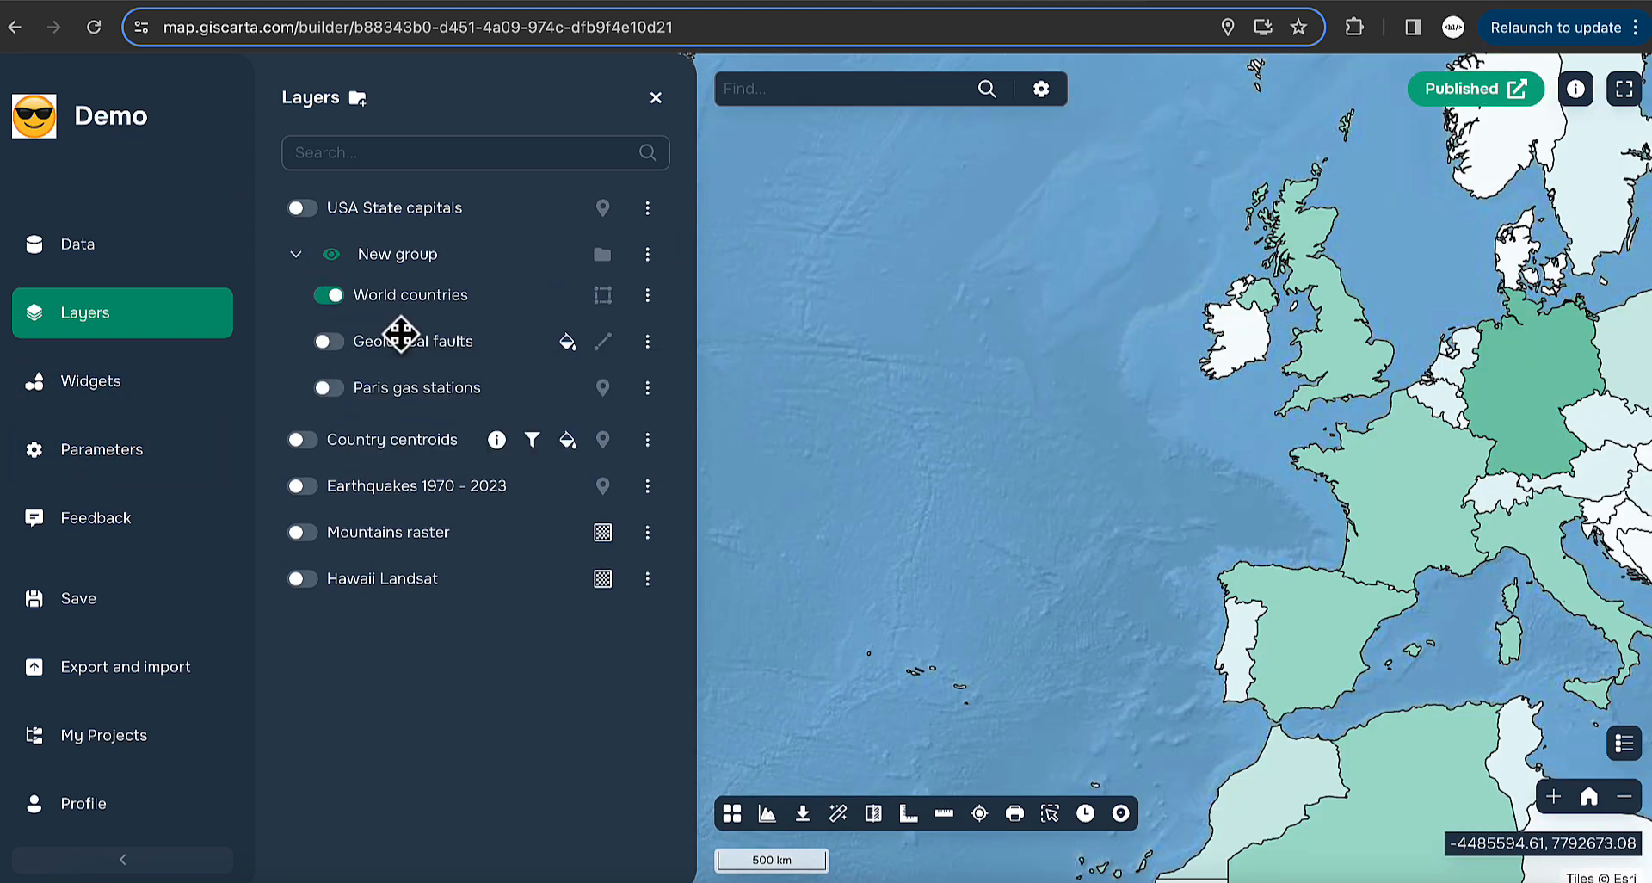
- Toggle New group's visibility and order it Paris gas stations, Geological faults, World countries
click(330, 256)
click(331, 257)
scroll(1077, 447, down, 3)
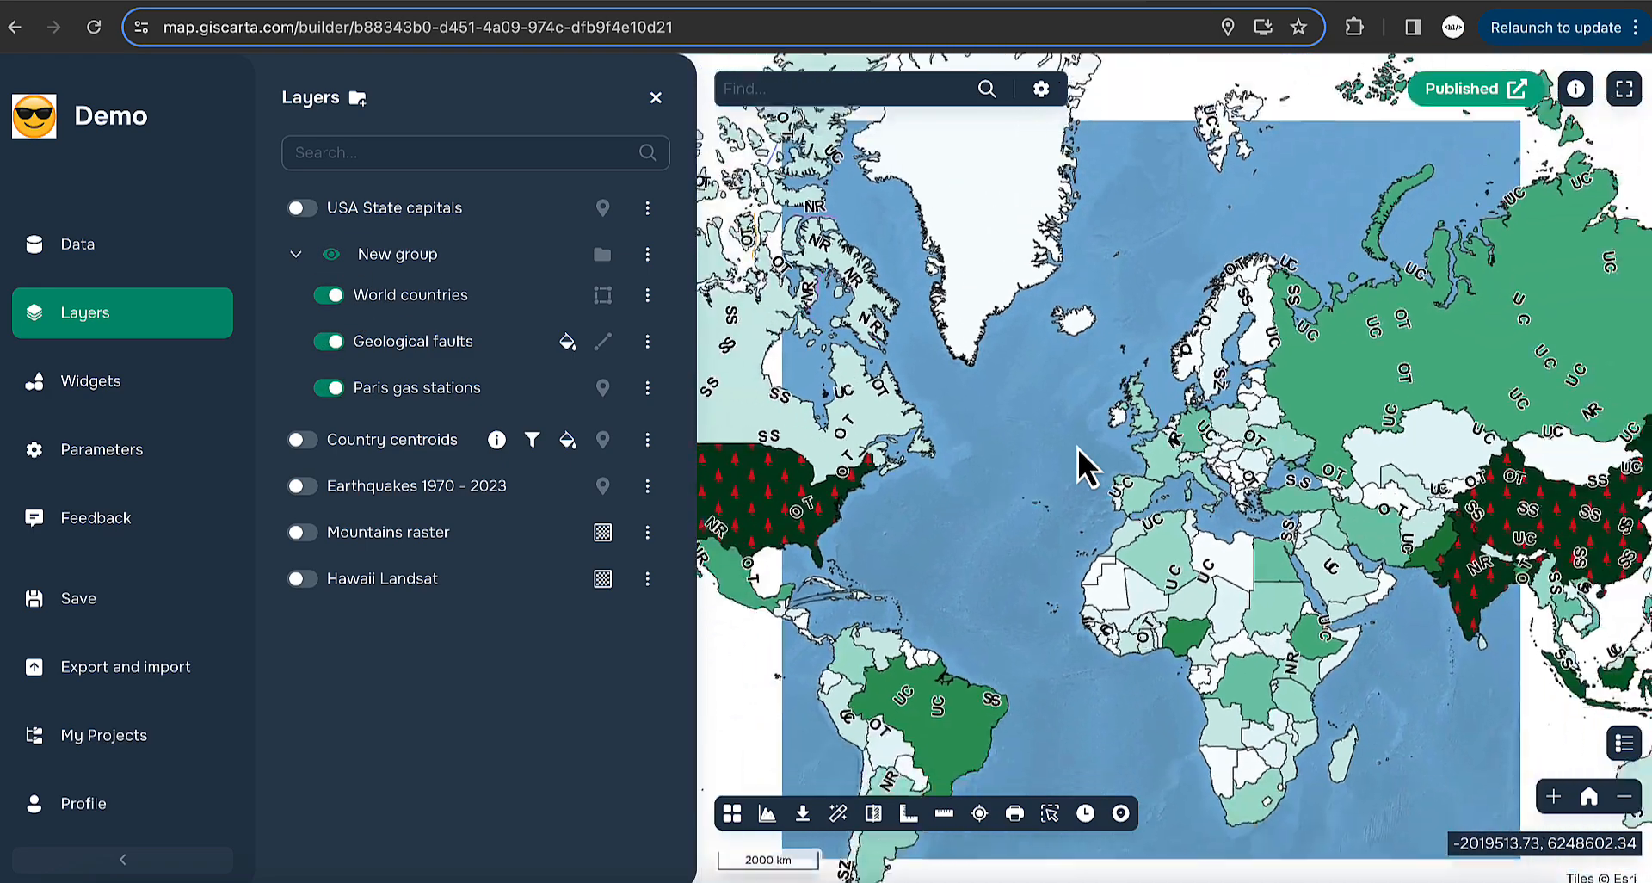
drag(995, 499, 1126, 462)
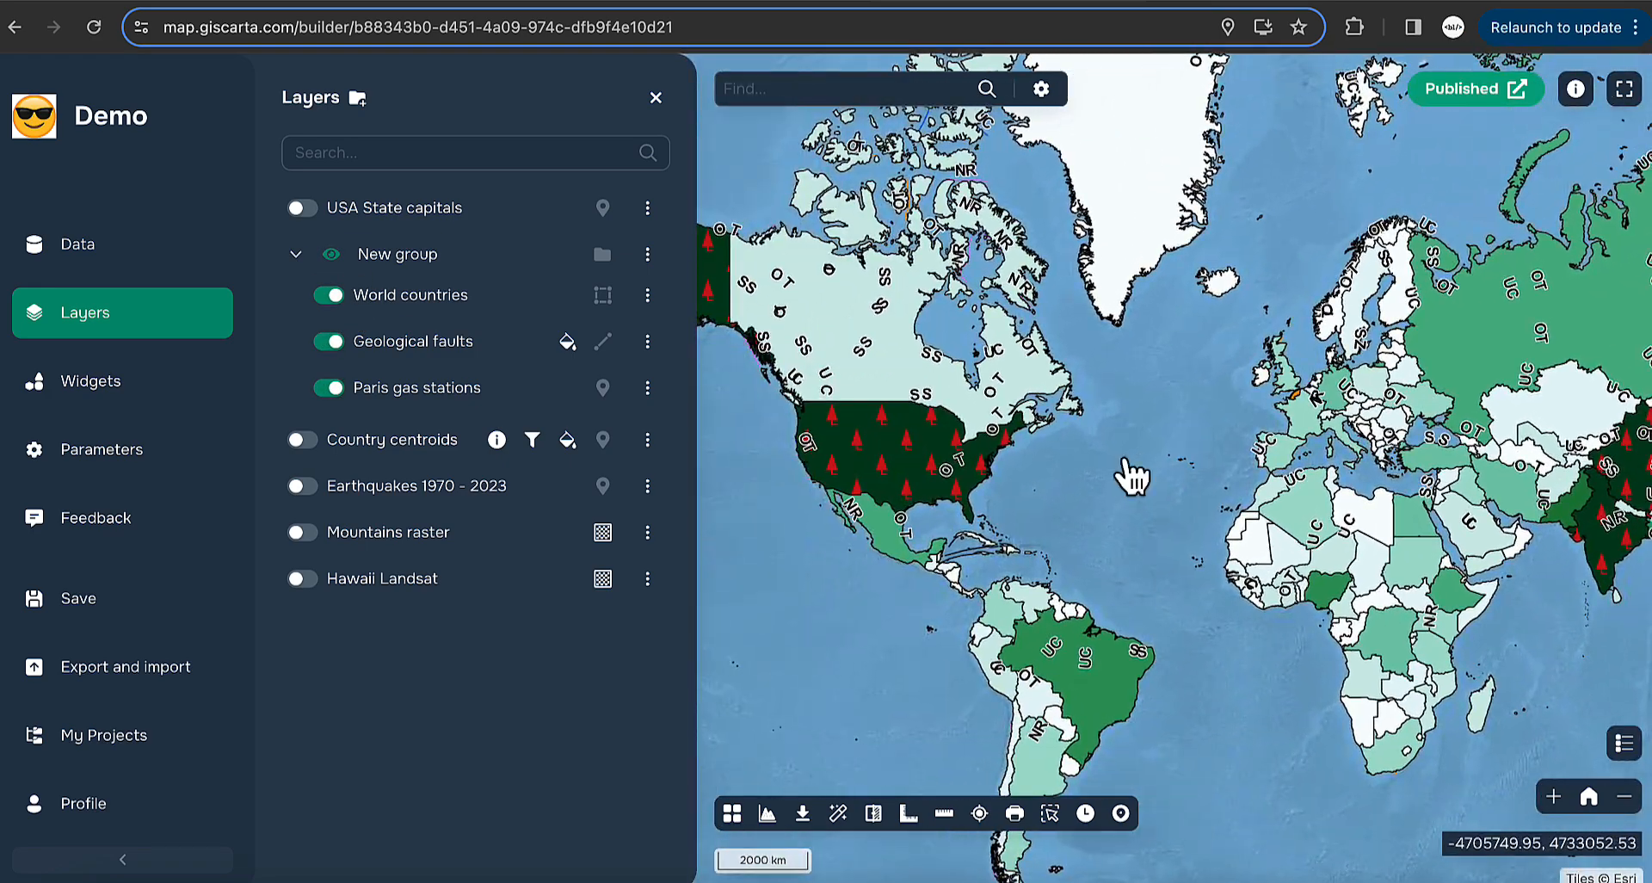
drag(422, 349, 409, 303)
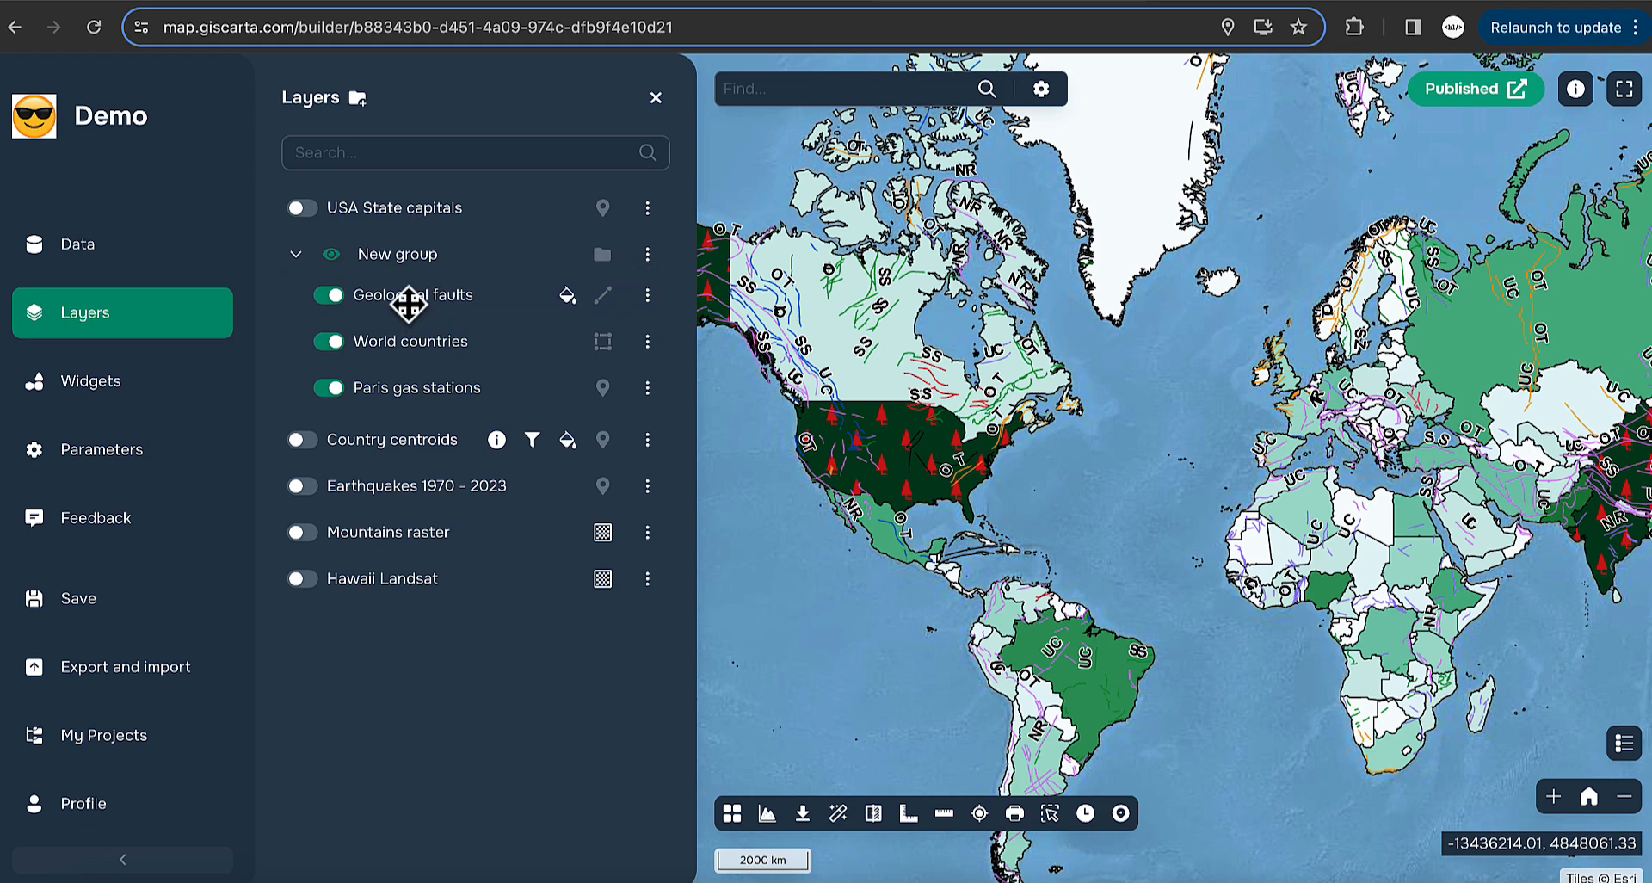
drag(385, 393, 380, 290)
- Test New group's transparency and minimum scale sliders, then restore their defaults
click(648, 255)
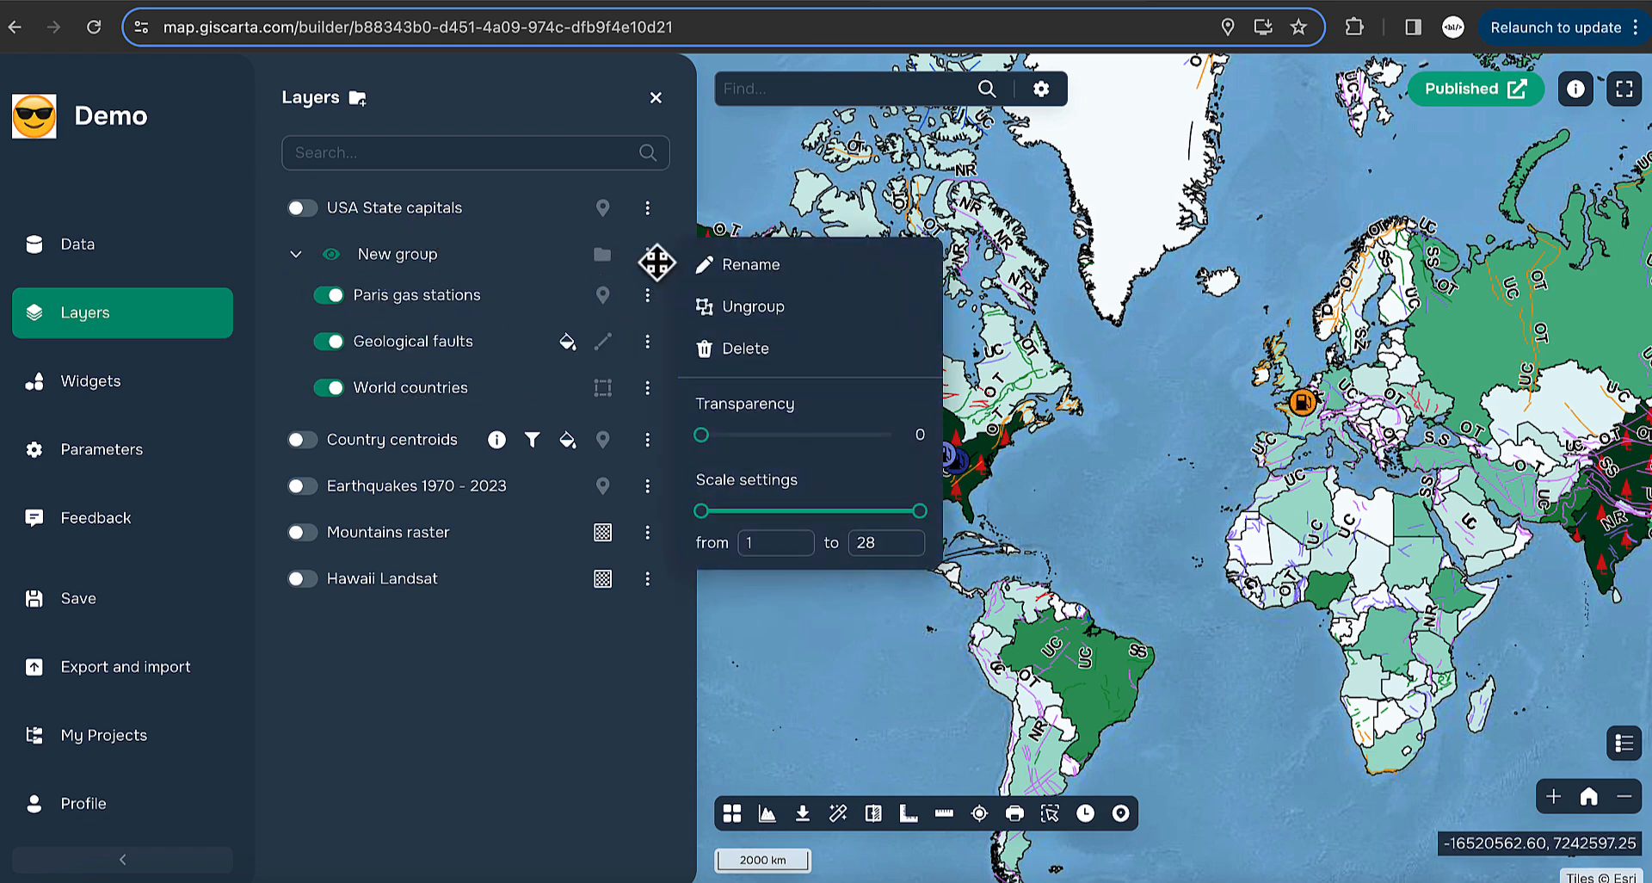
drag(702, 435, 911, 435)
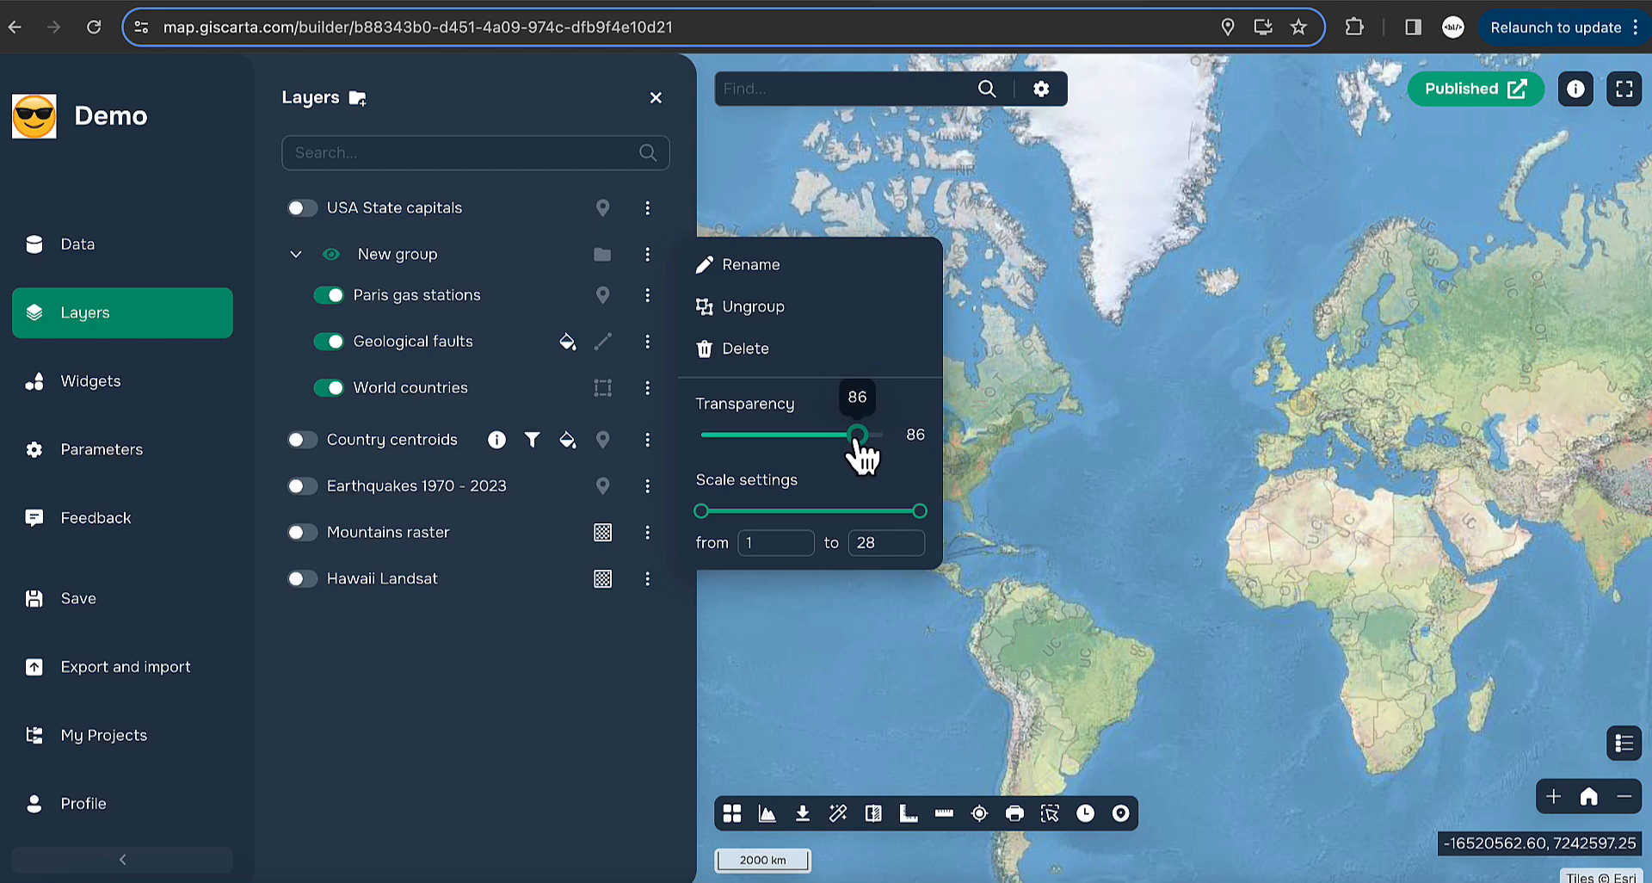
drag(871, 437, 674, 458)
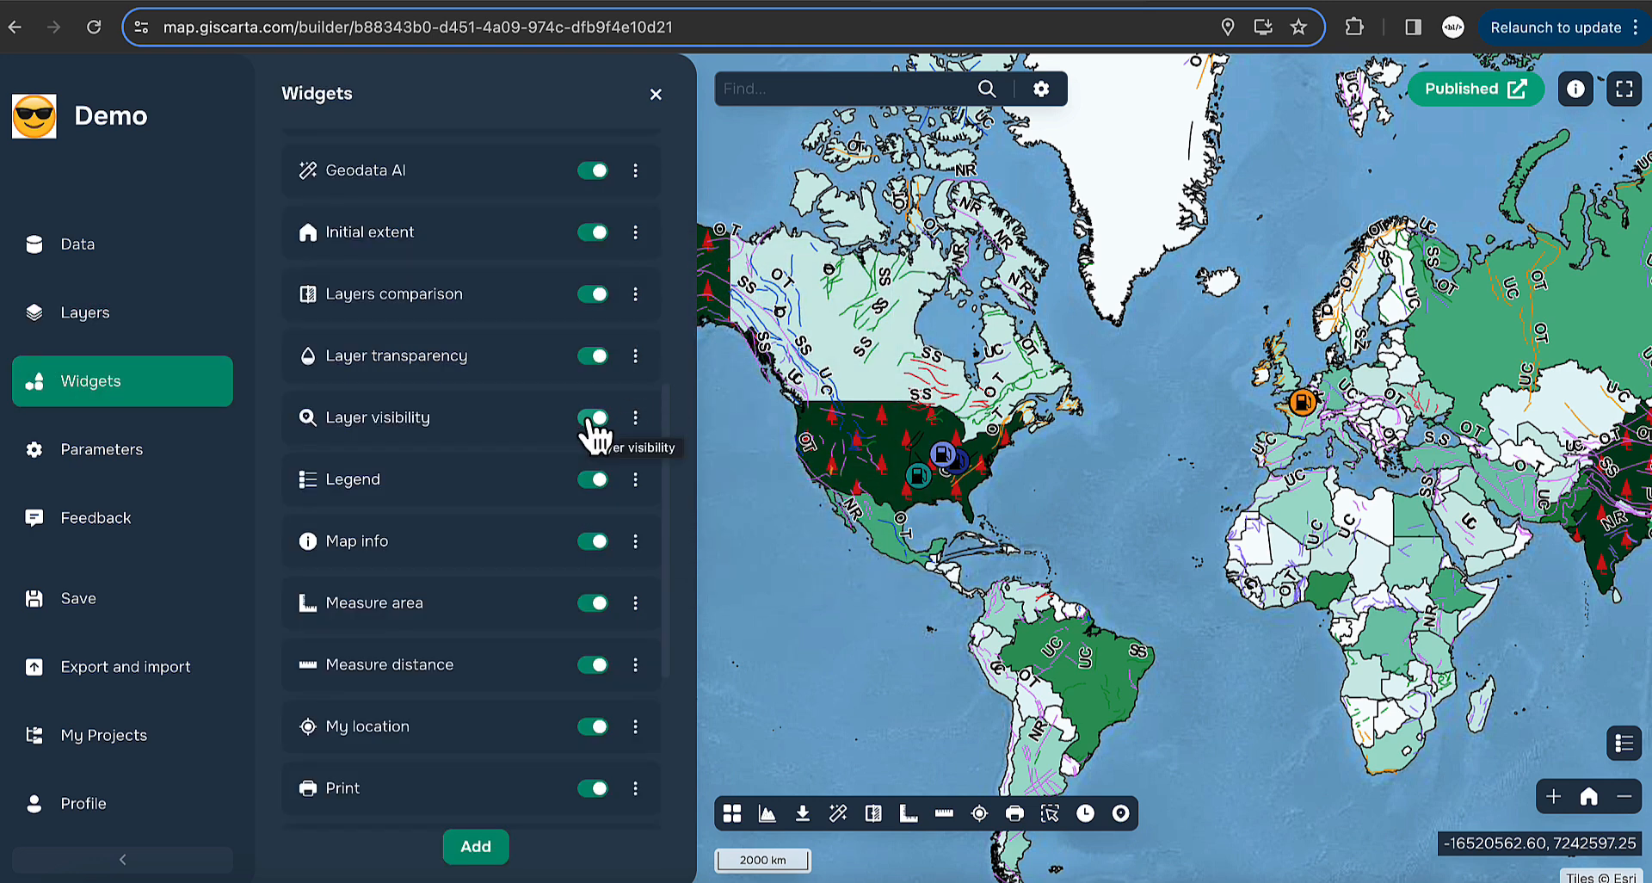
click(185, 327)
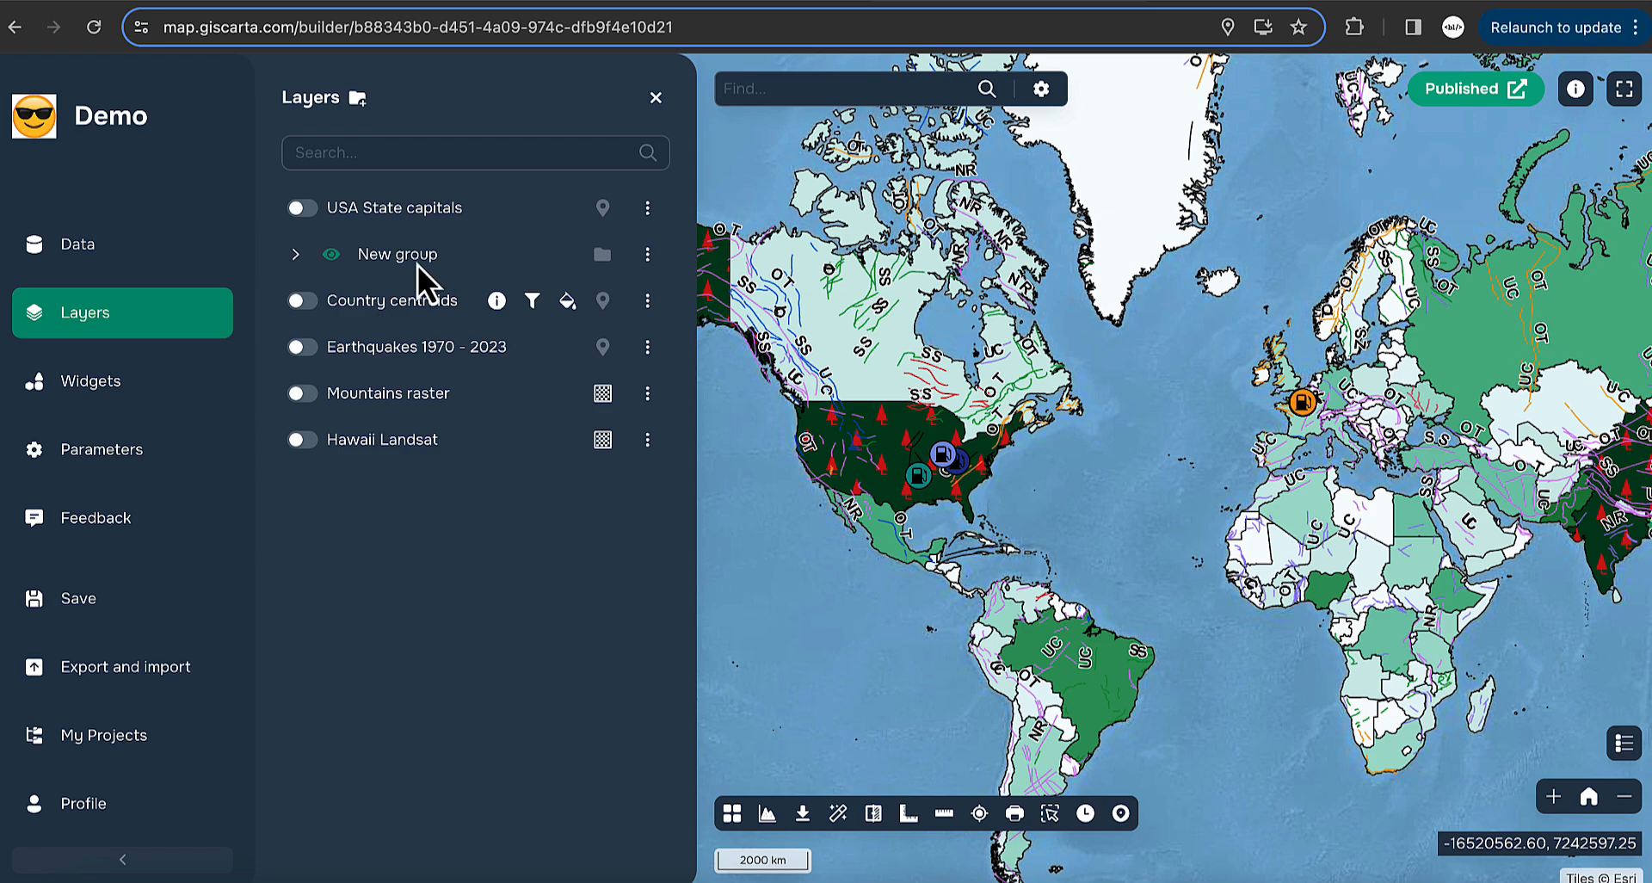
click(647, 254)
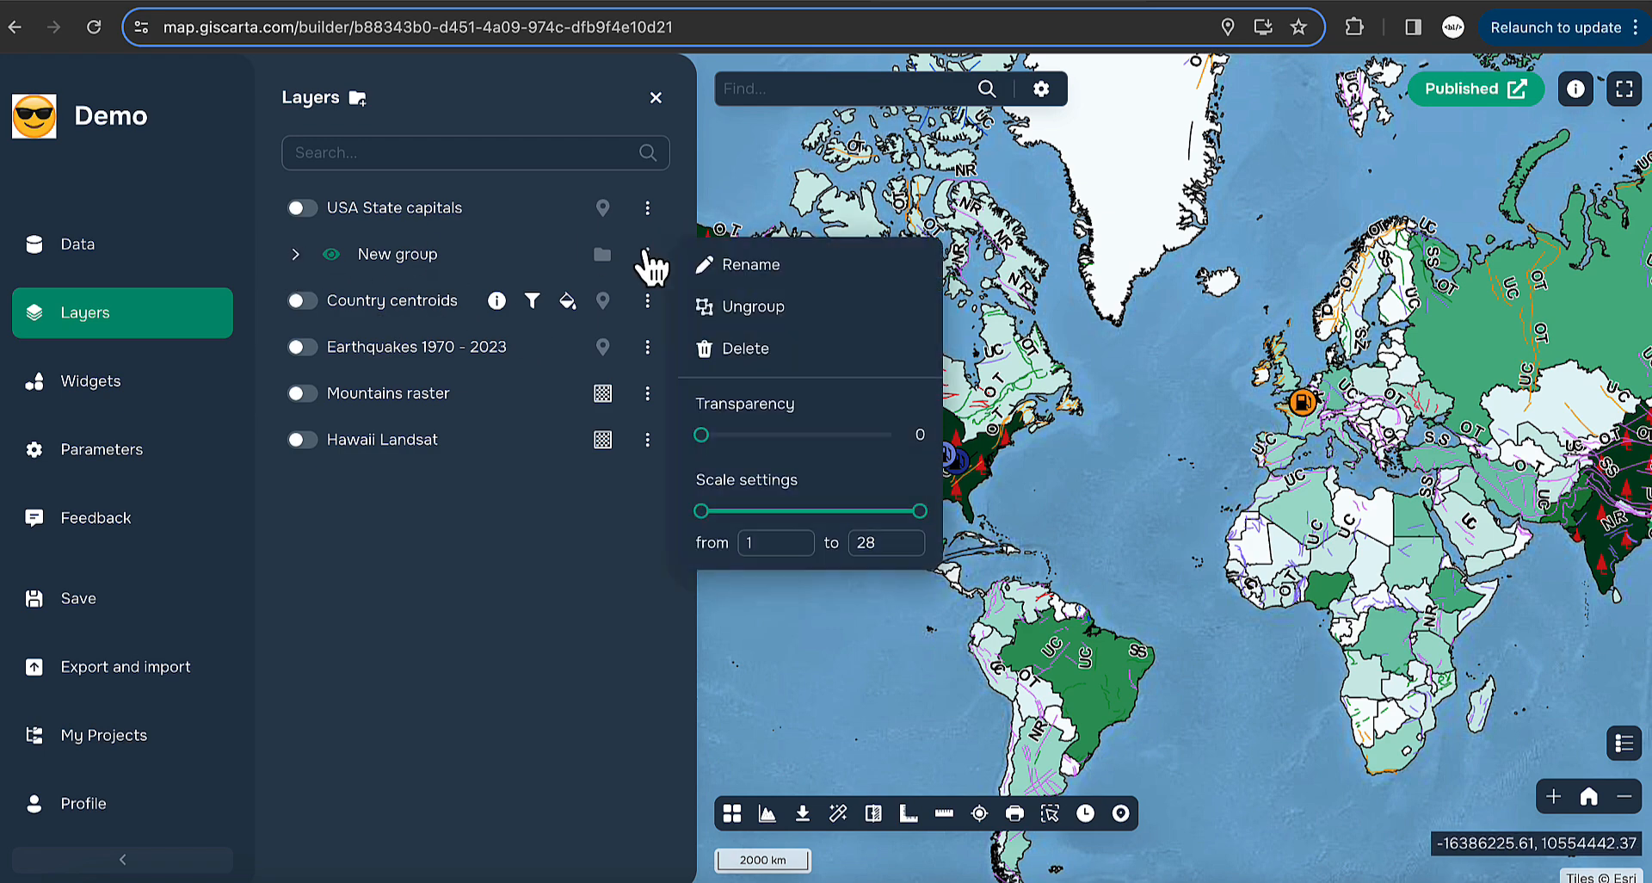
mouse_move(703, 513)
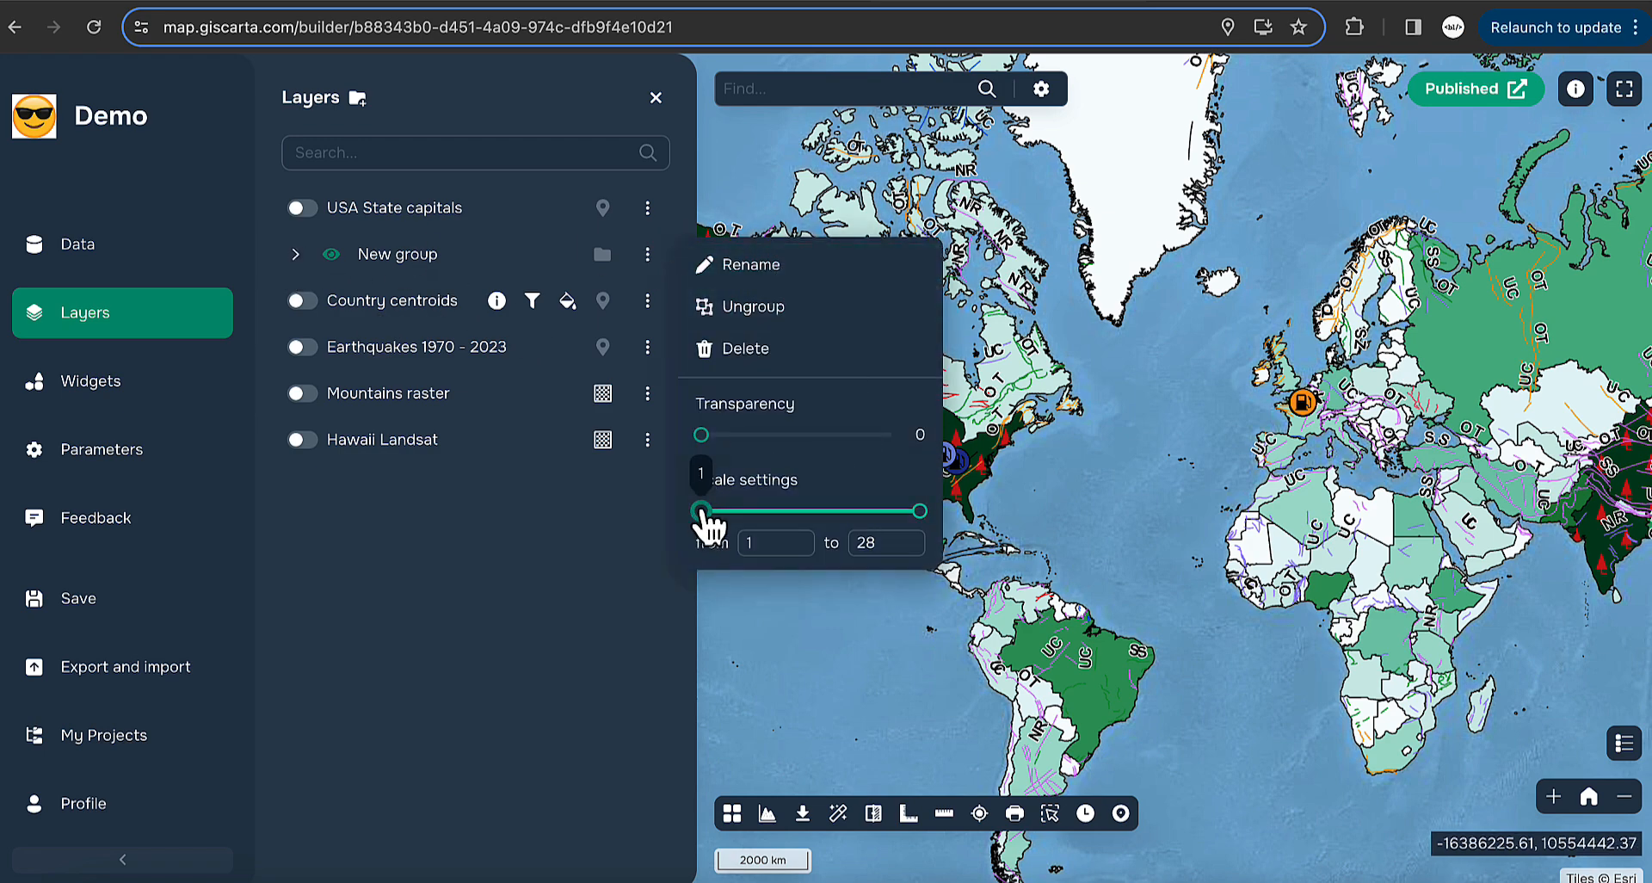
mouse_move(704, 516)
mouse_down()
mouse_move(741, 520)
mouse_move(683, 513)
mouse_up()
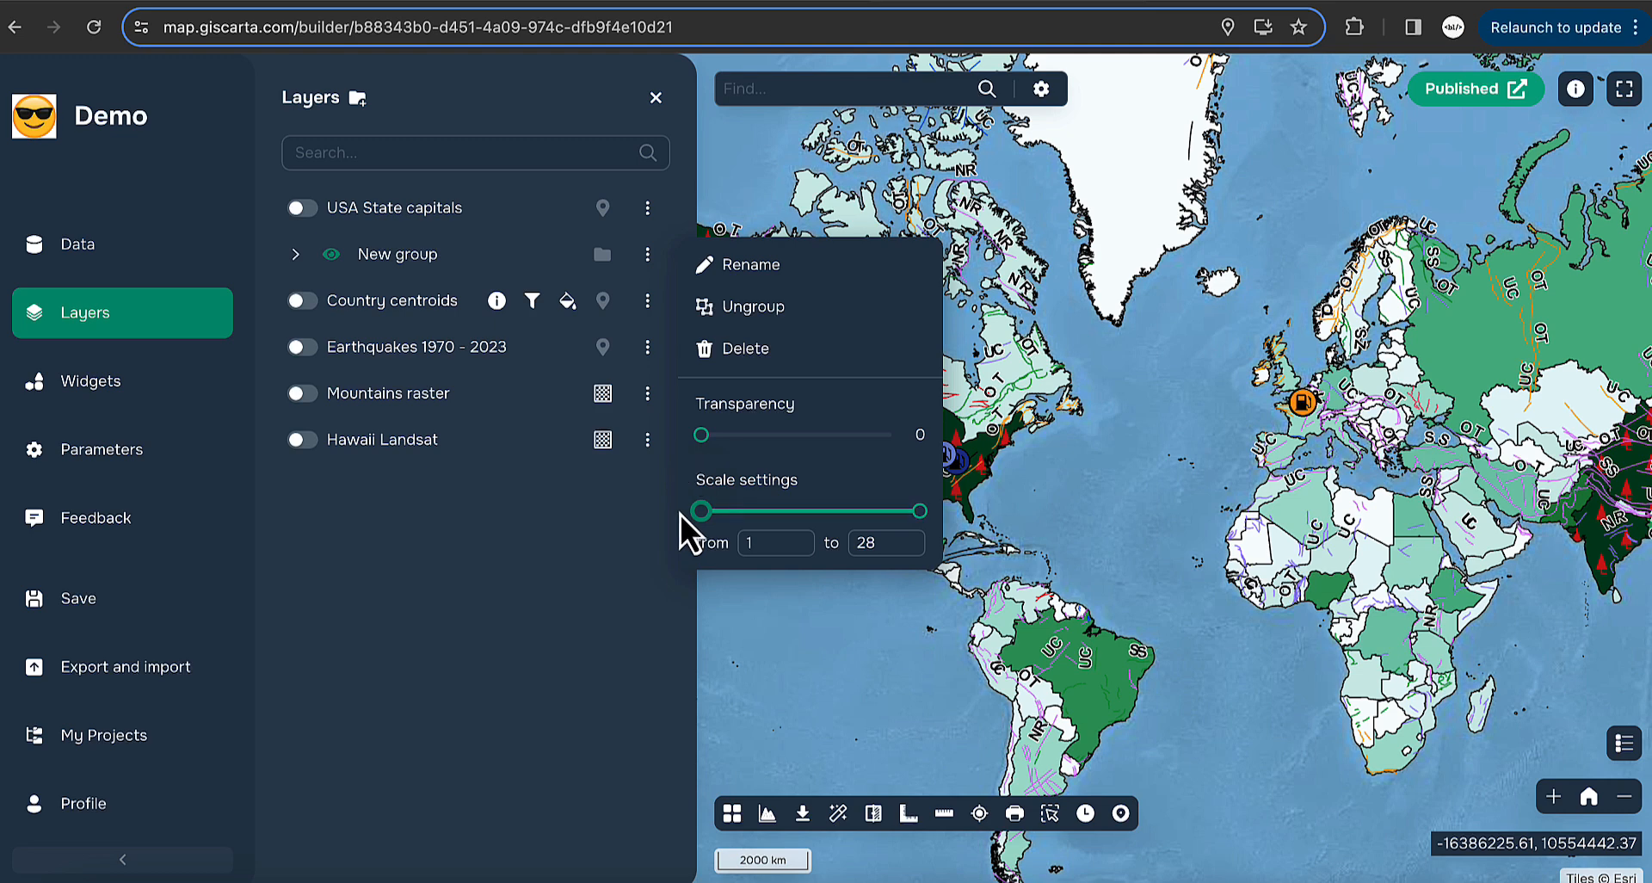
click(129, 389)
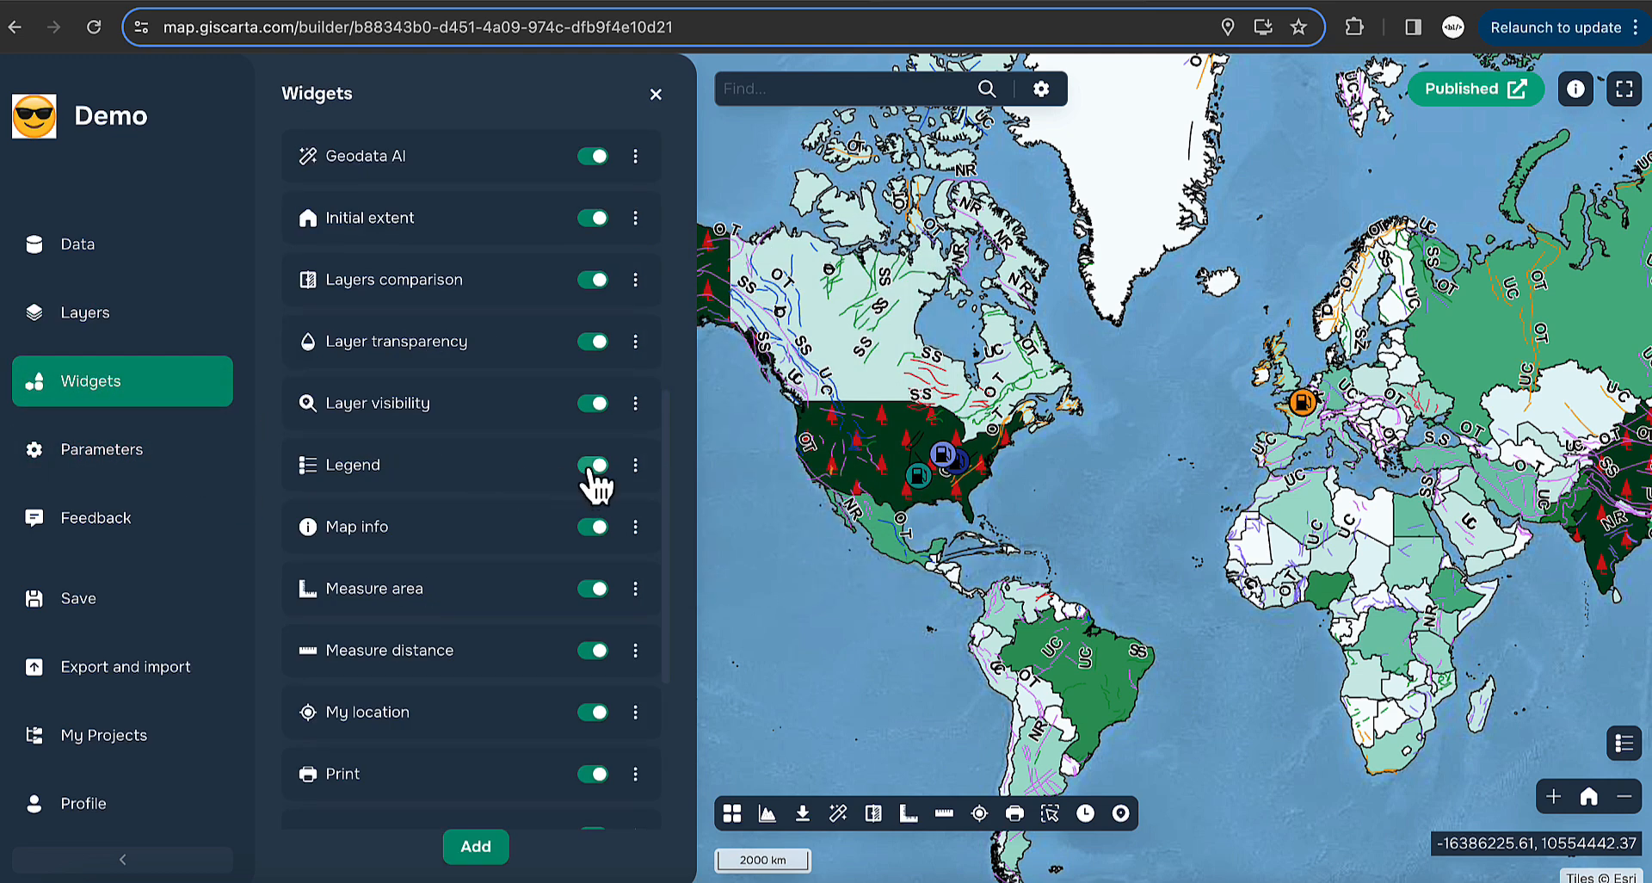
- Check the map legend and toggle the Legend widget off and back on
click(1624, 742)
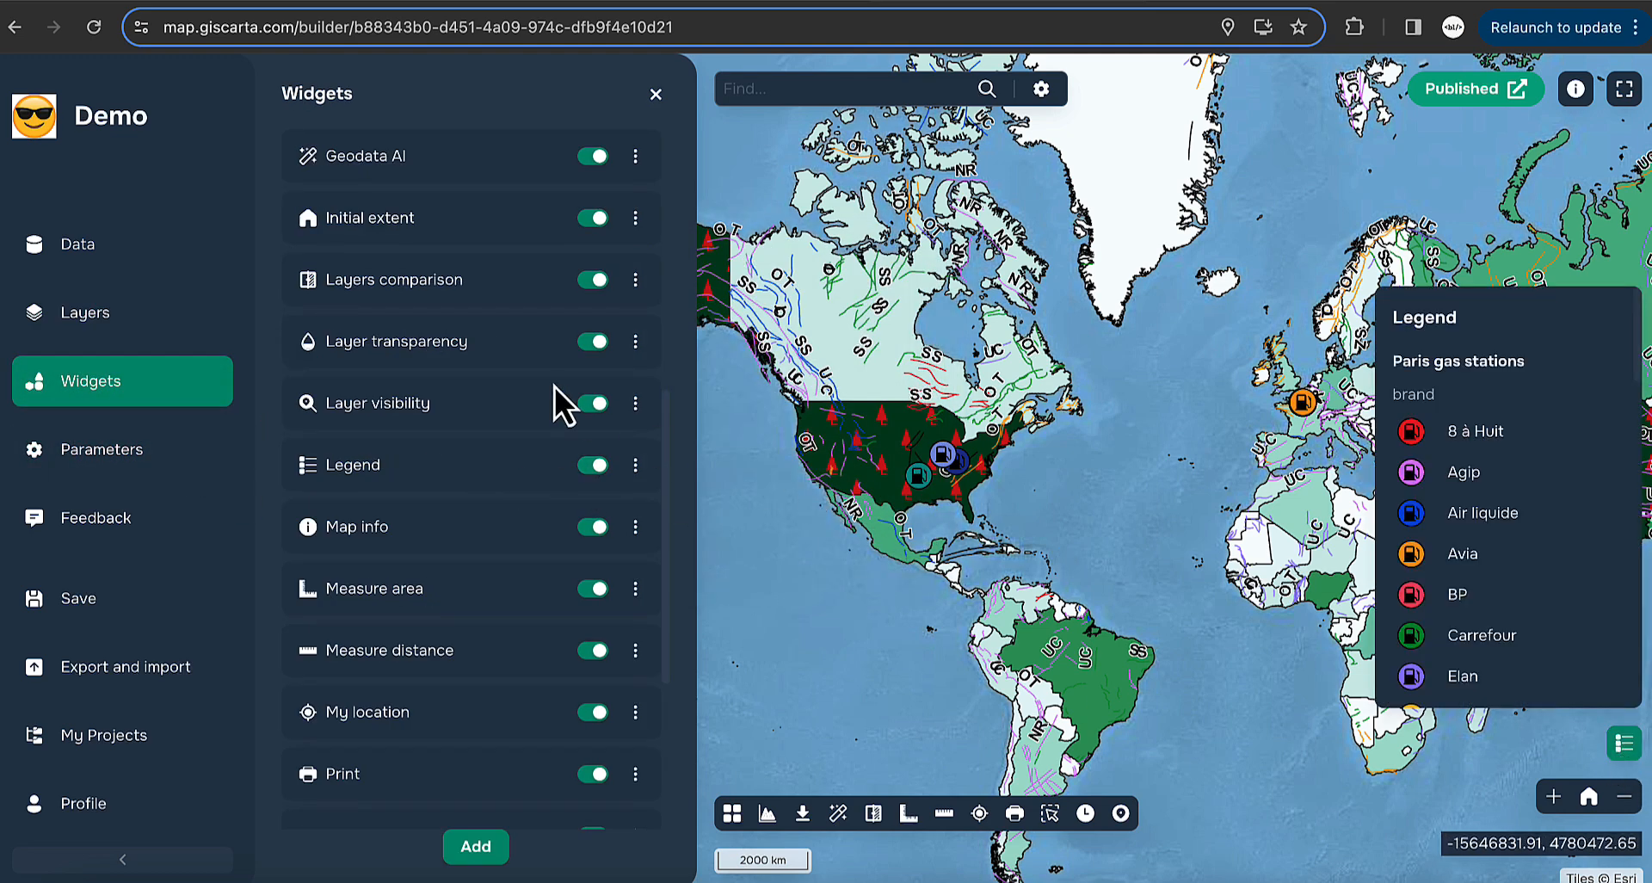
click(594, 469)
click(594, 469)
click(1624, 745)
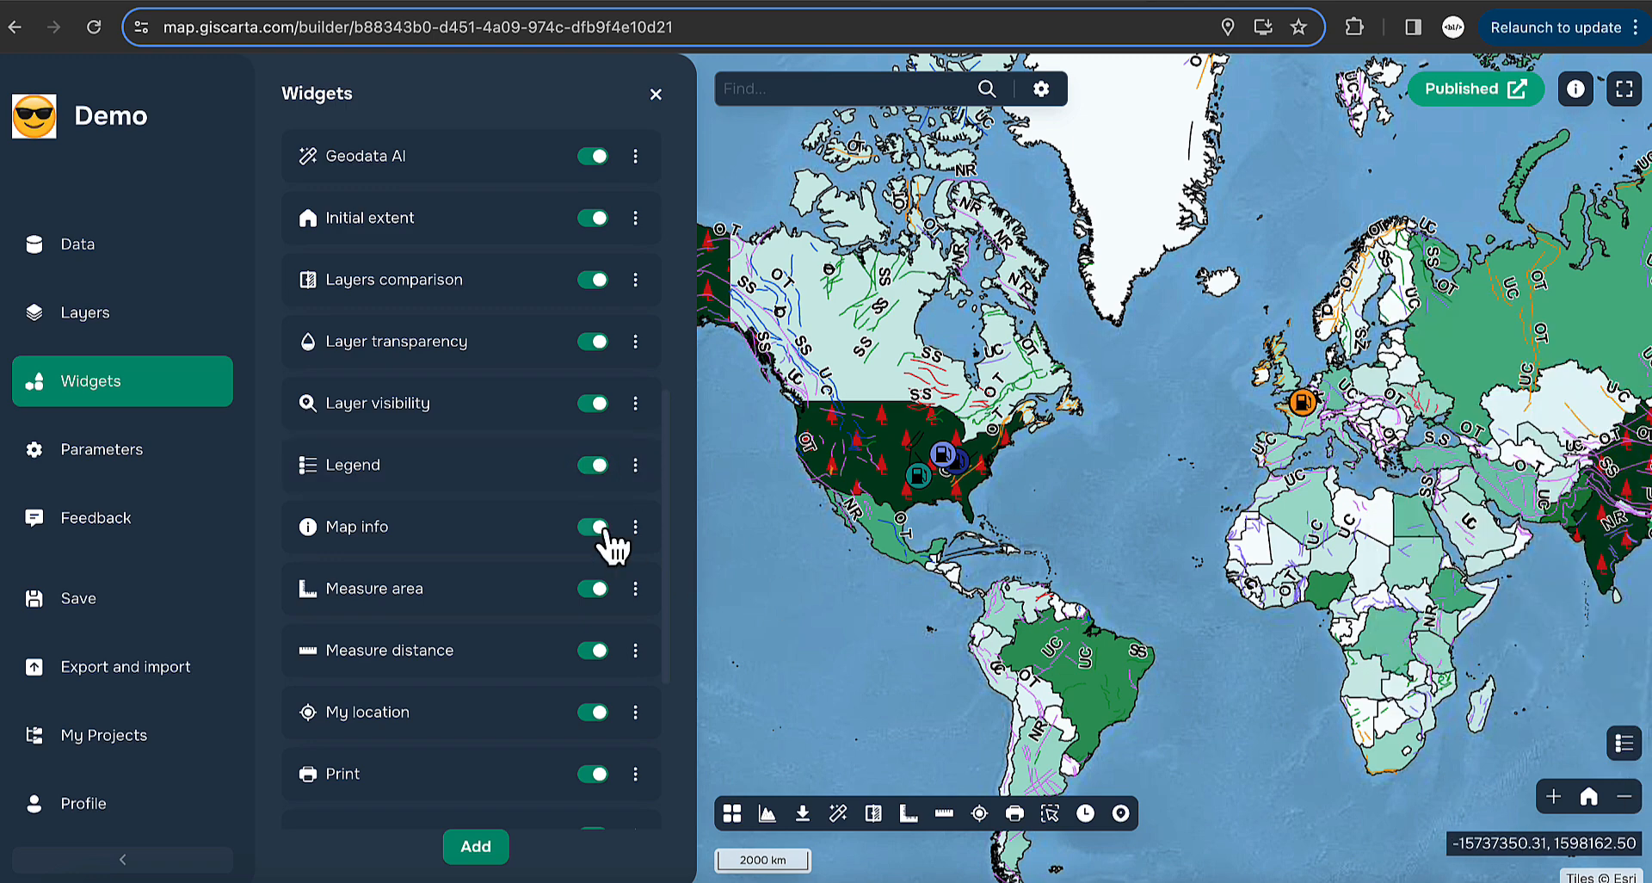
- Preview the Map info message, then edit its 'This is Demo project' text settings
click(1578, 96)
click(1076, 432)
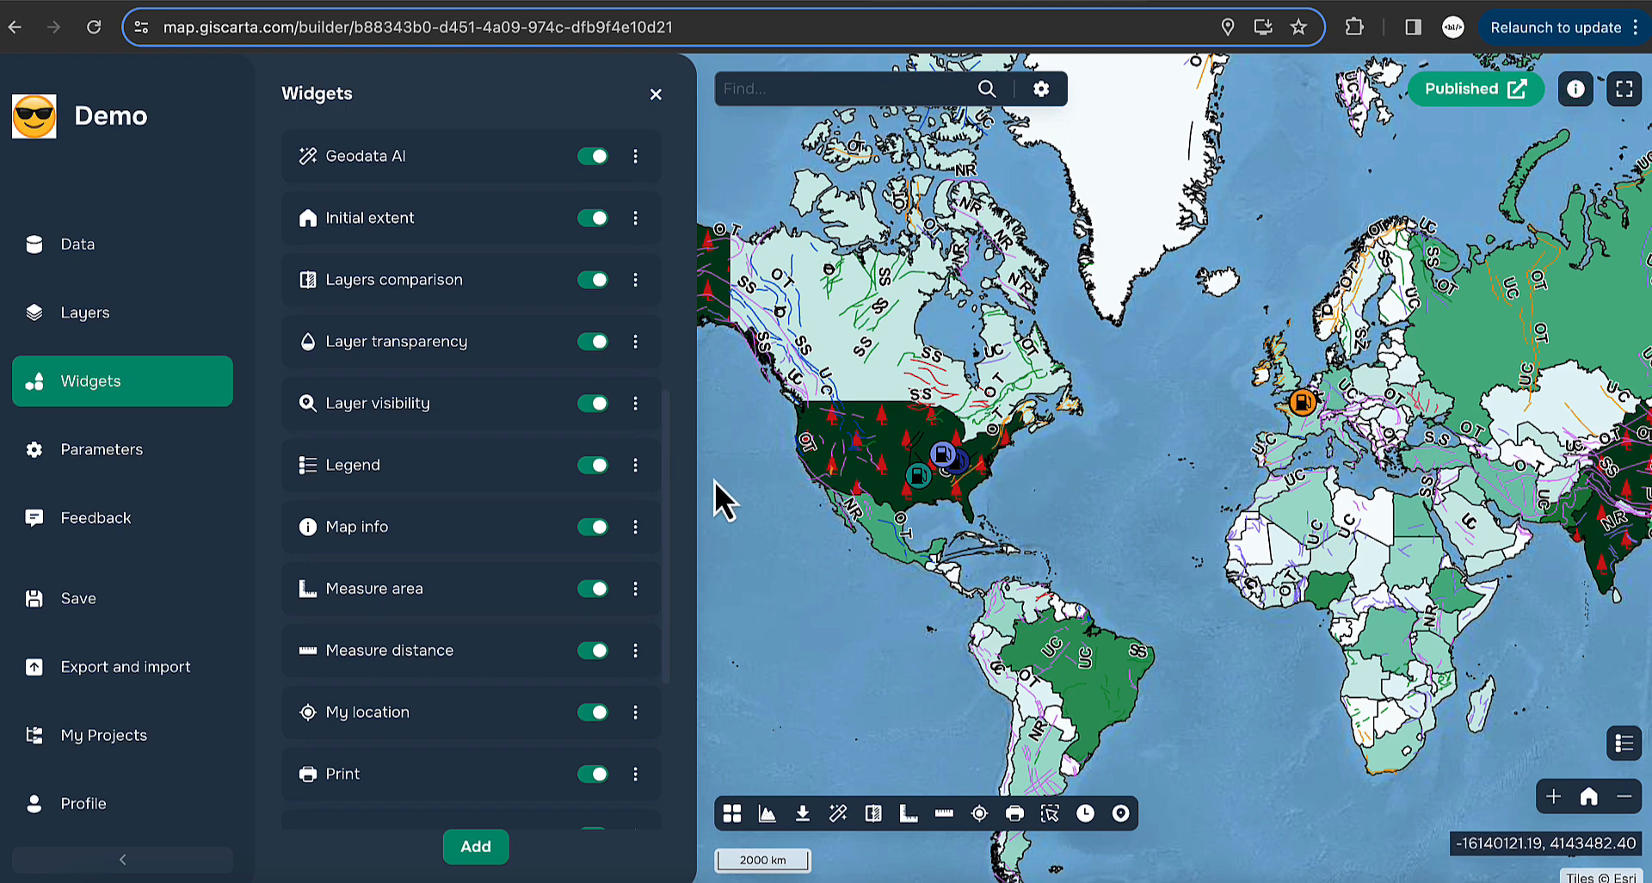
click(635, 528)
click(766, 539)
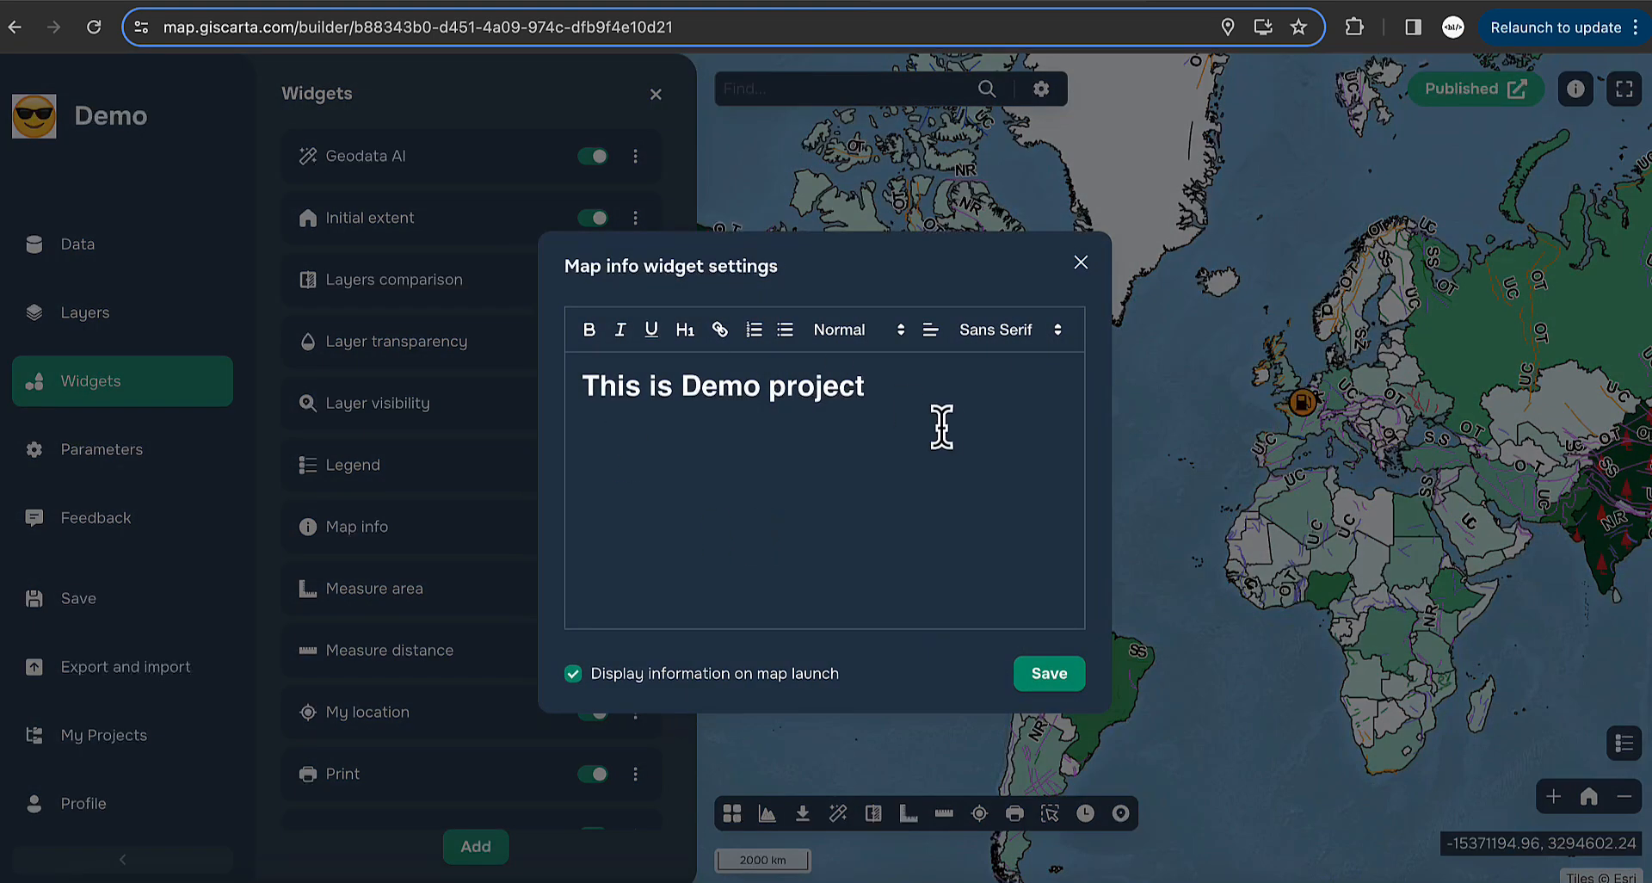
click(867, 424)
- Close the Map info settings and measure a three-point distance line on the map
click(1081, 262)
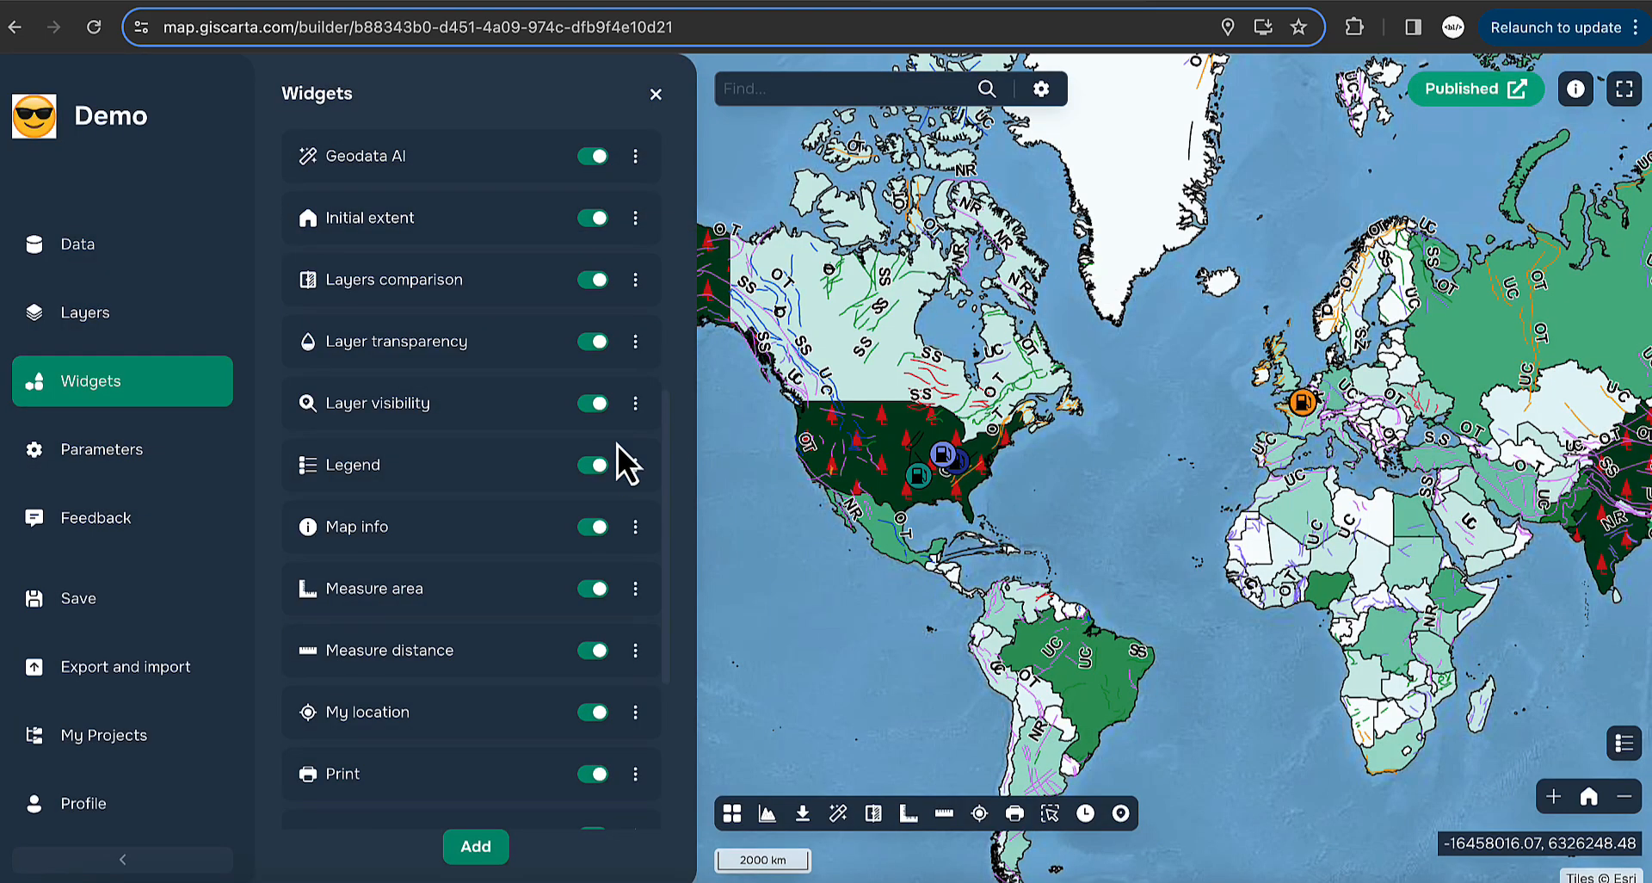
scroll(617, 446, down, 2)
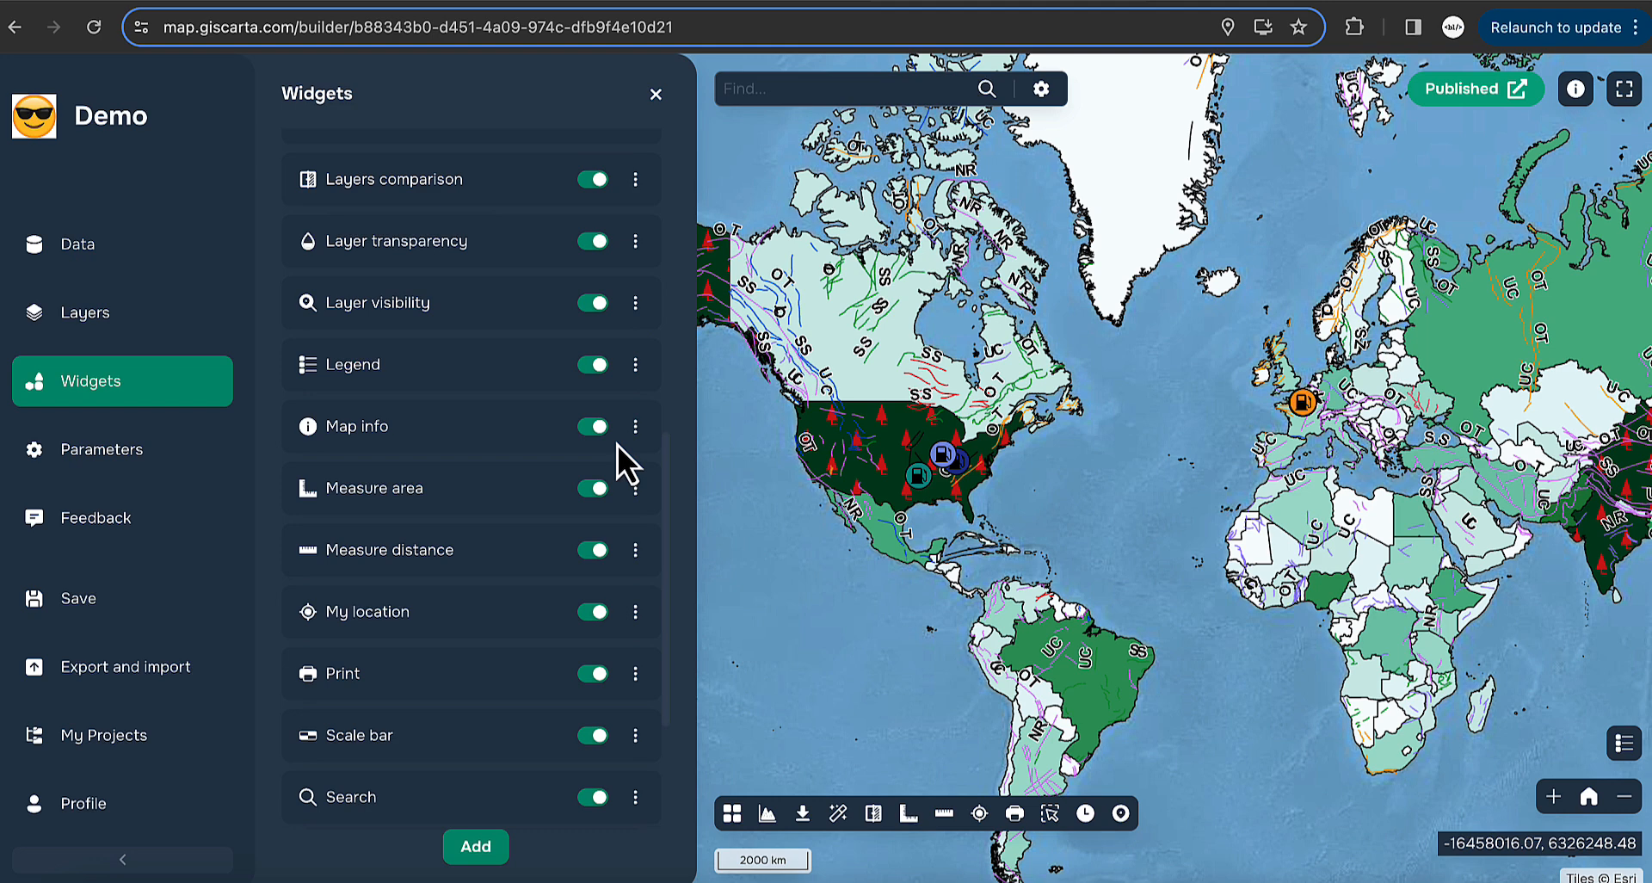
click(944, 814)
click(814, 628)
click(1179, 547)
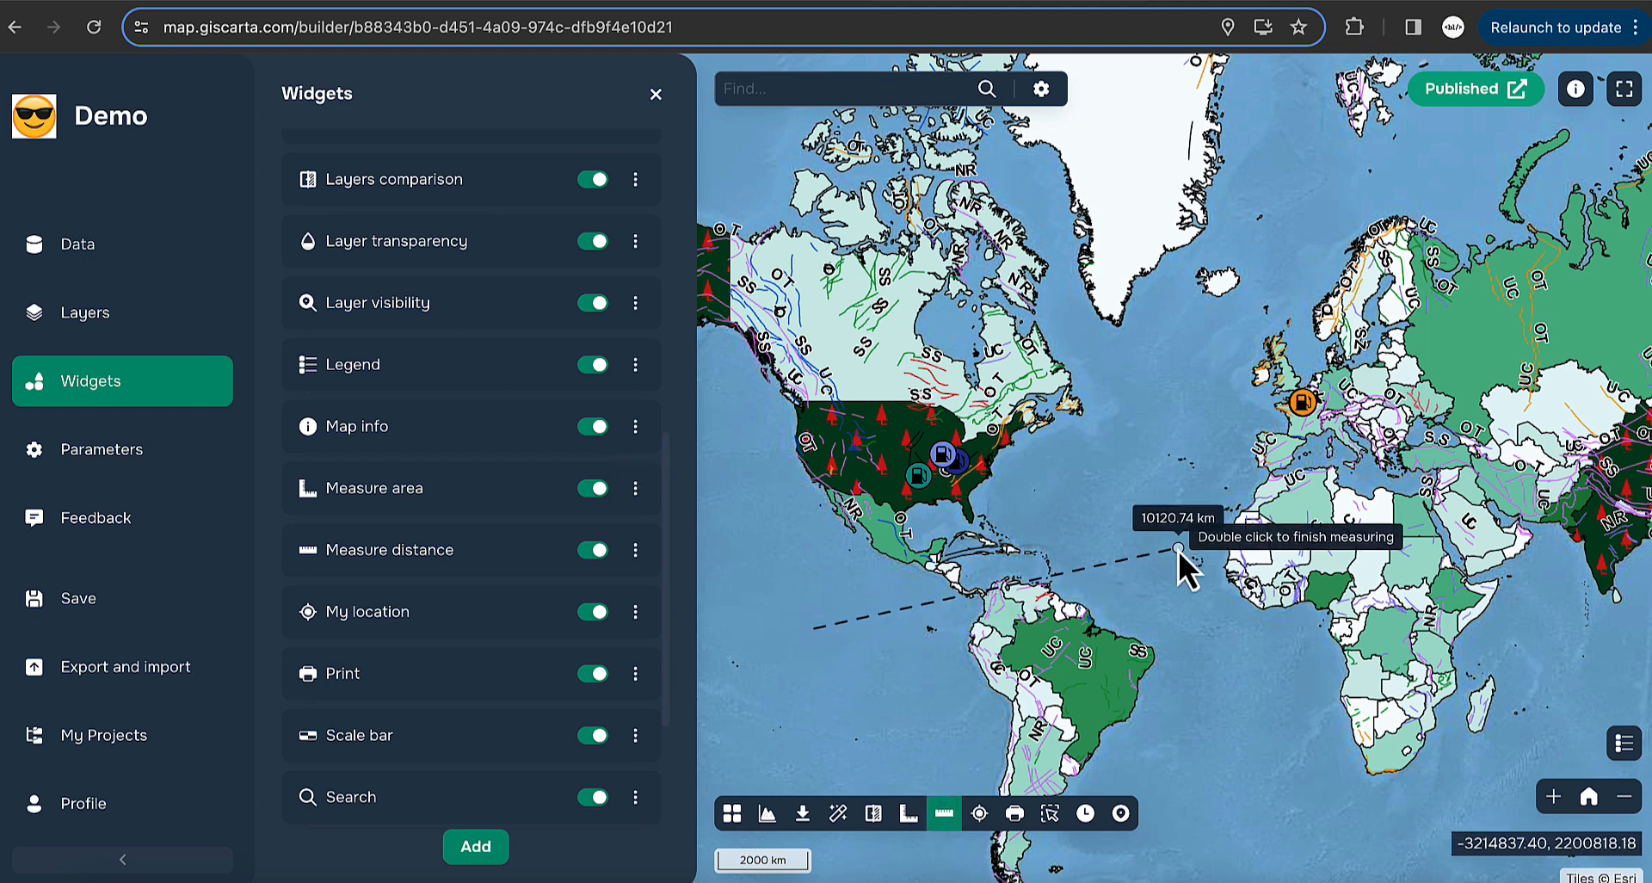
double_click(1210, 298)
- Measure a triangular area on the map, then switch the area tool off
click(909, 813)
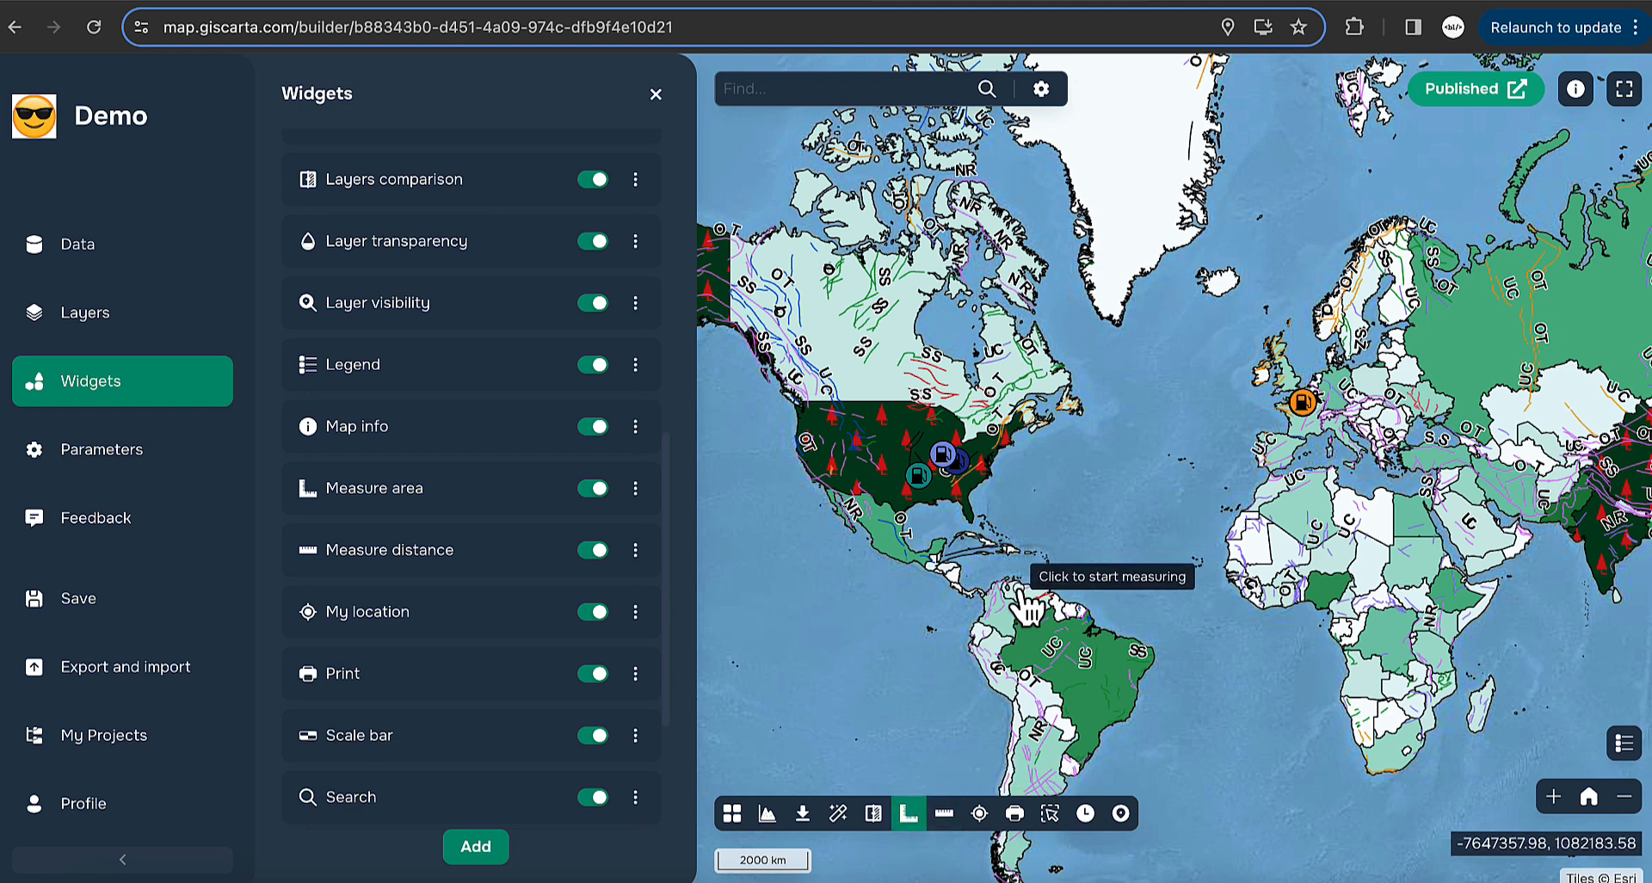
click(1013, 587)
click(1134, 613)
double_click(1170, 489)
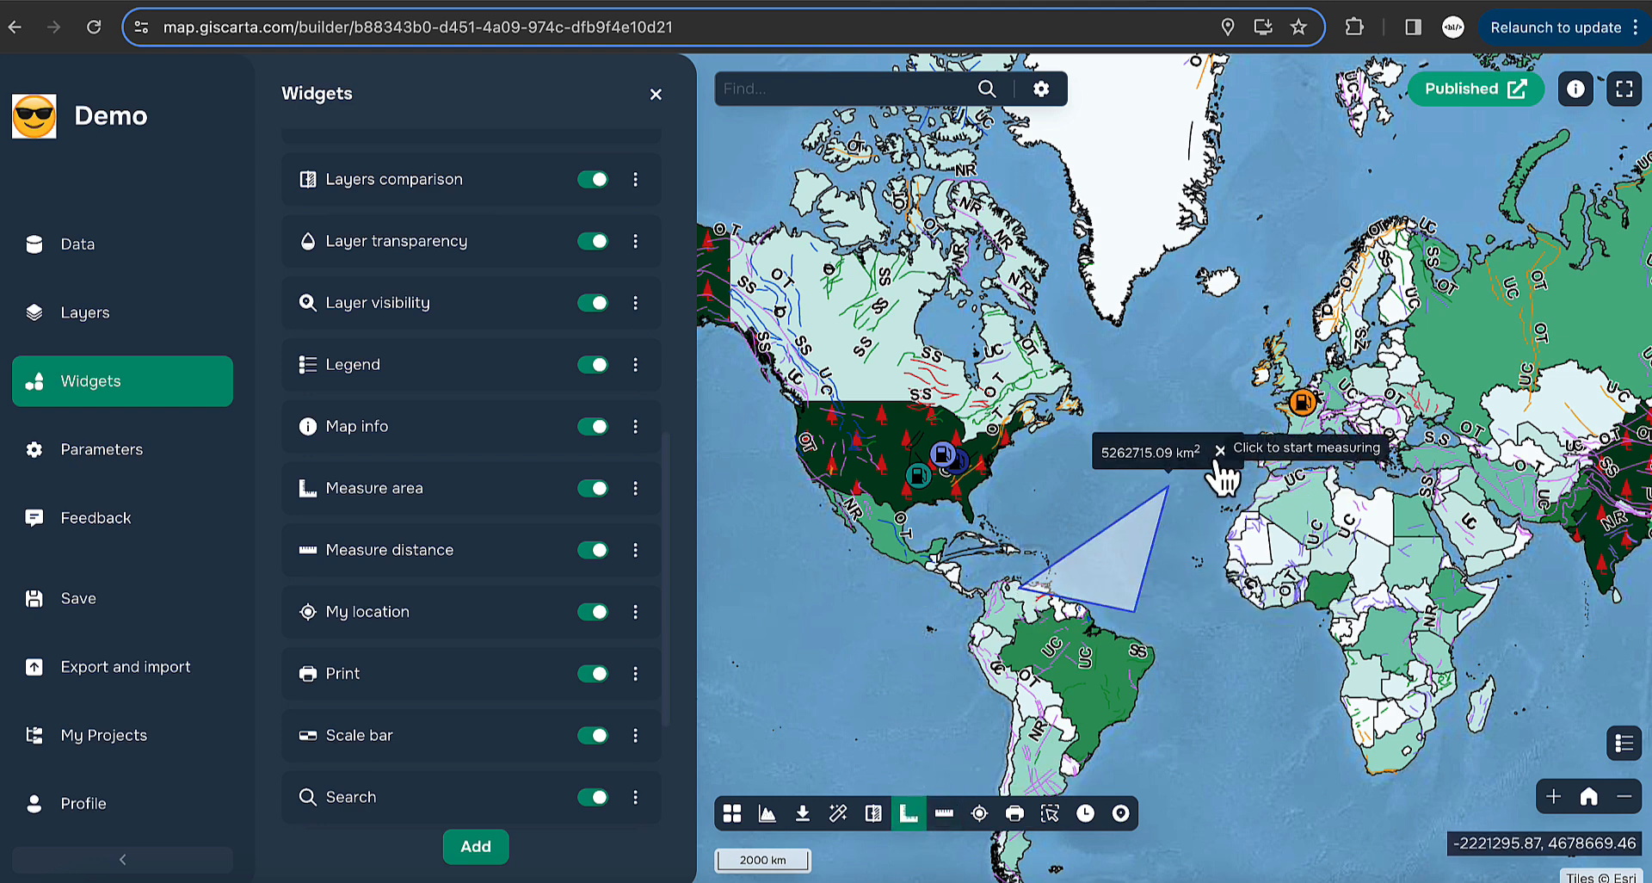
click(909, 813)
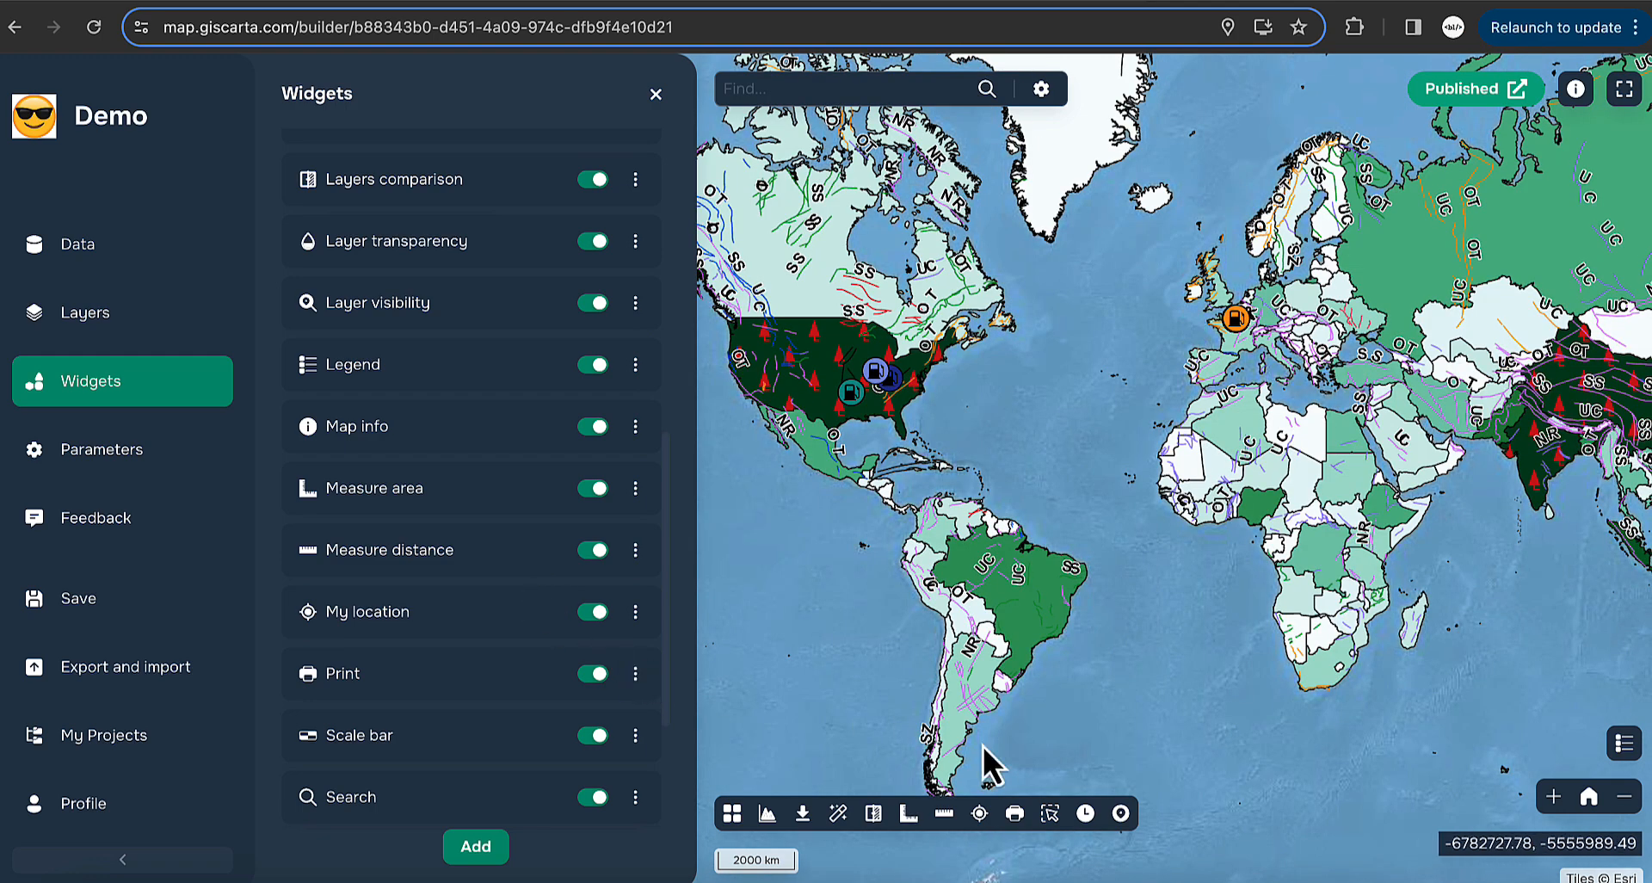
- Preview an A4 landscape printout of the map titled 'Title', then cancel printing
click(1015, 814)
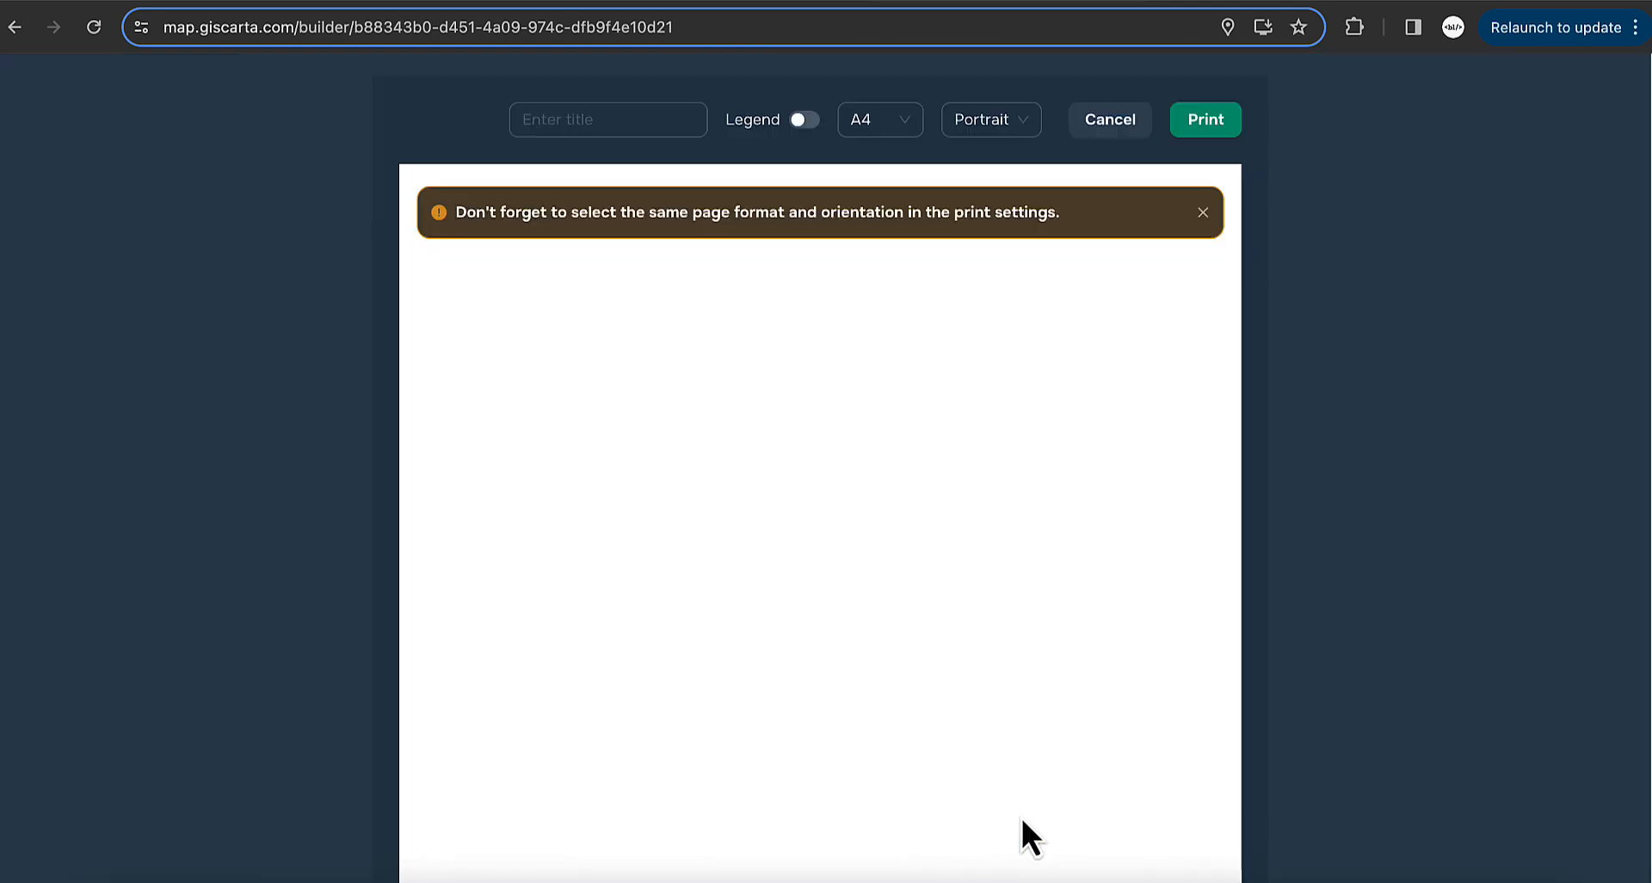
click(1028, 127)
click(990, 164)
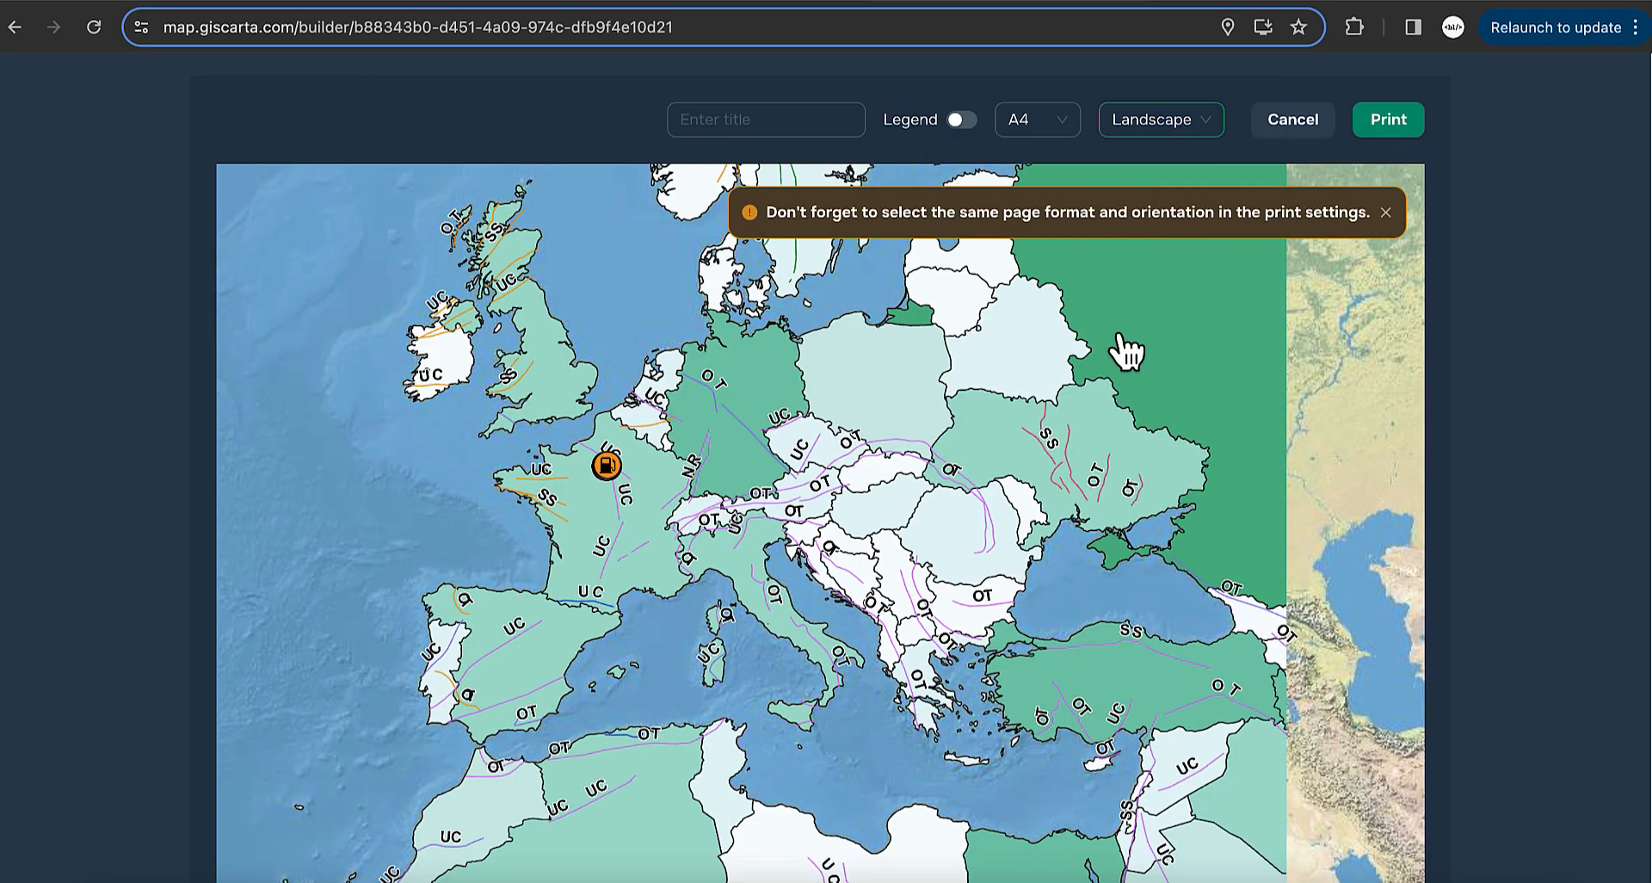
click(1388, 215)
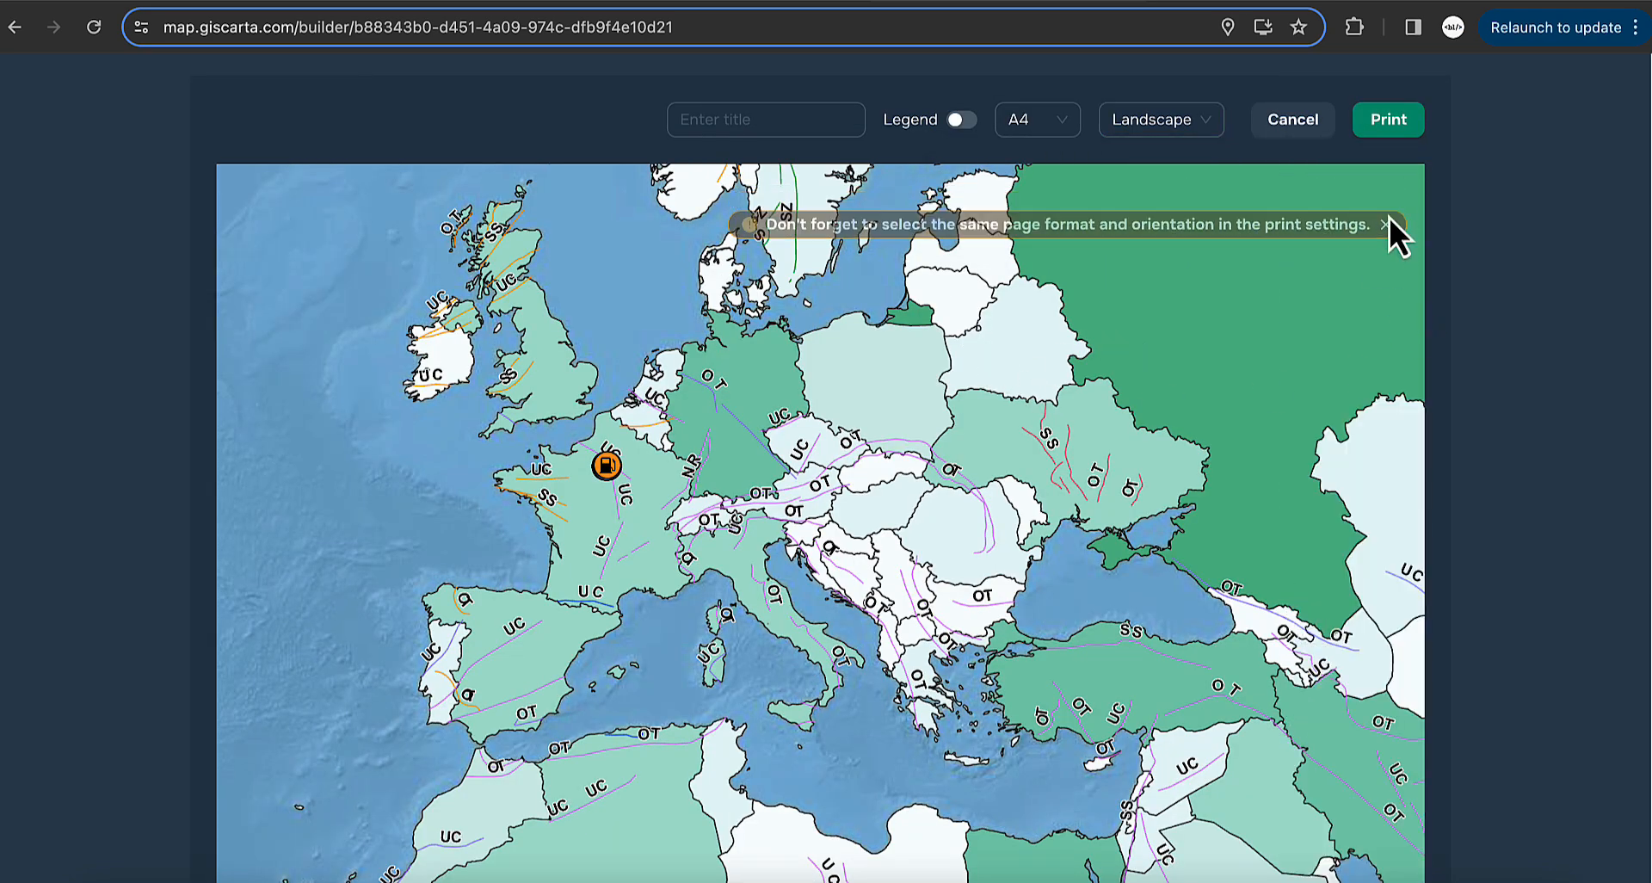
click(789, 120)
text(Title)
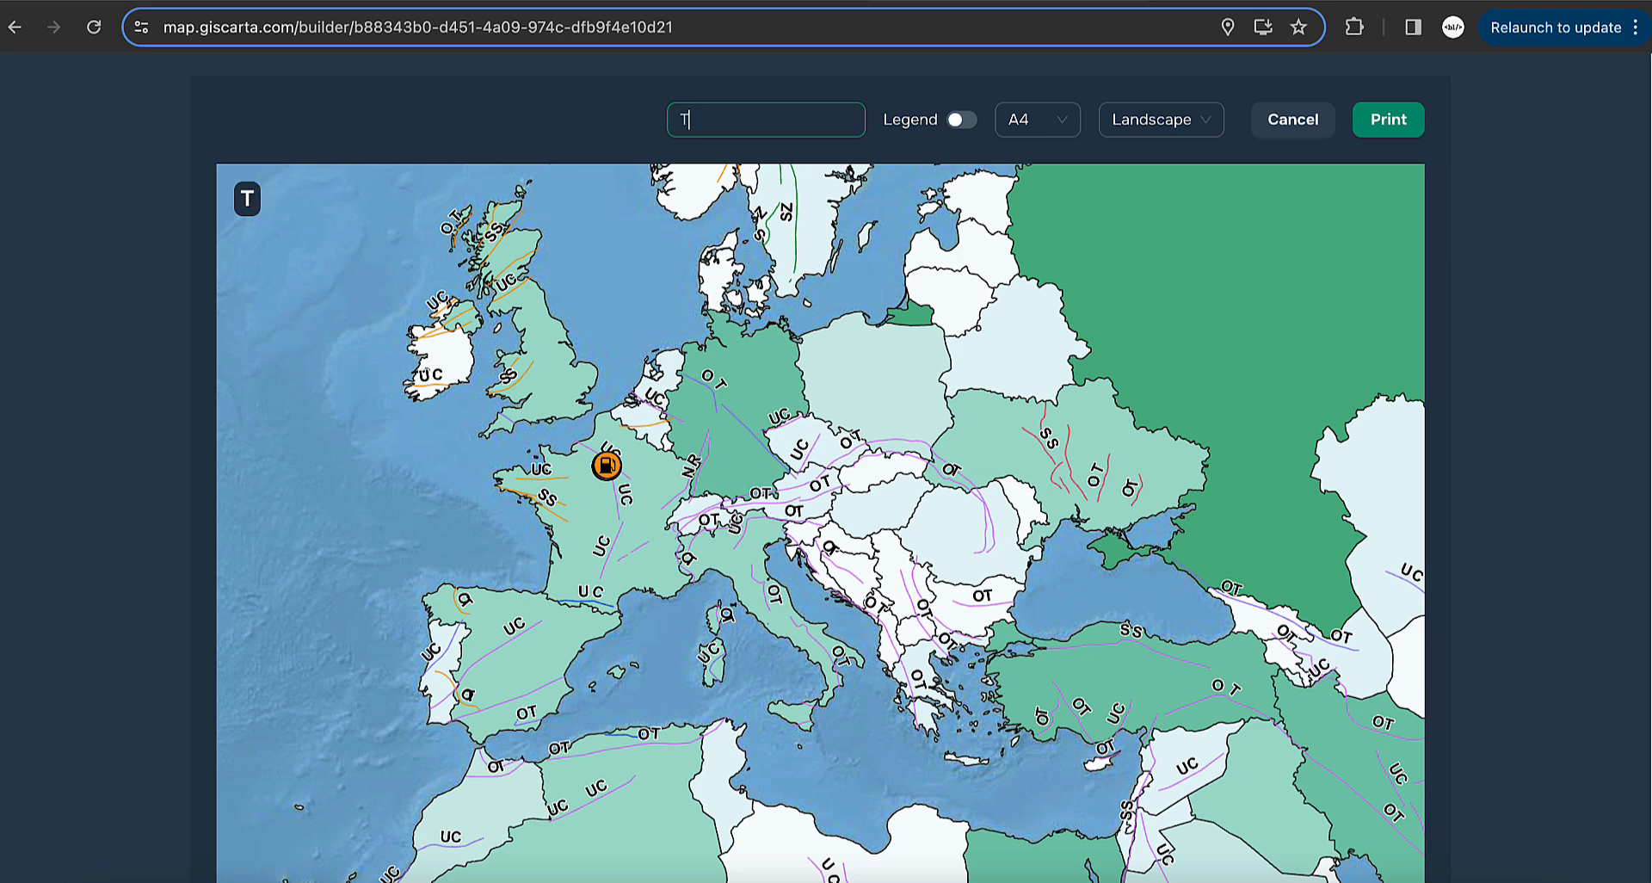
click(1389, 122)
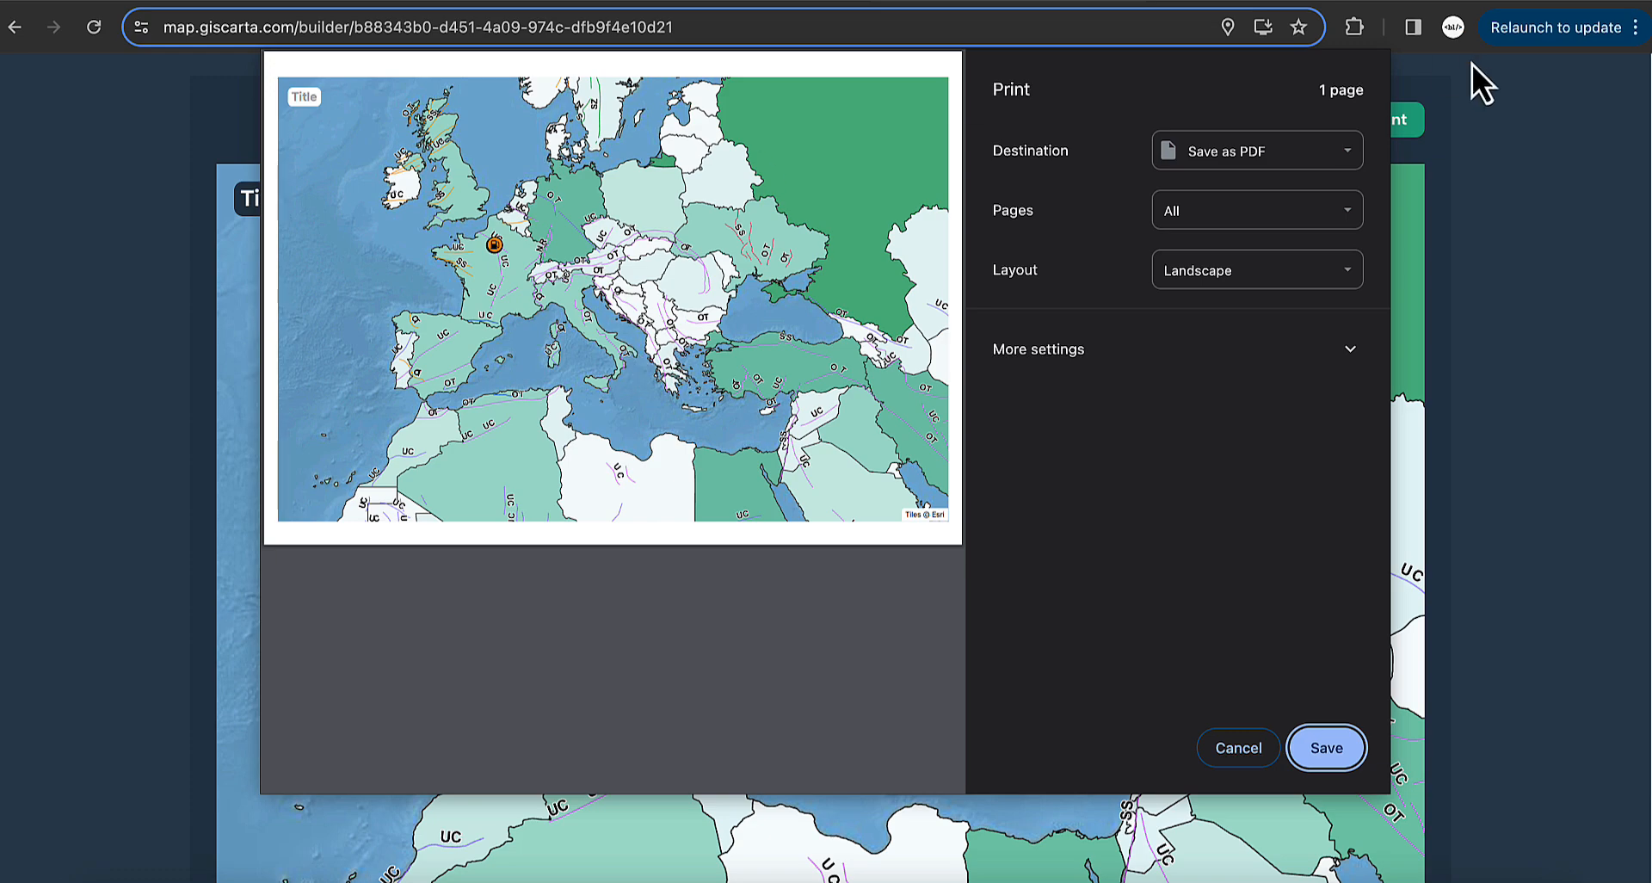
click(1239, 749)
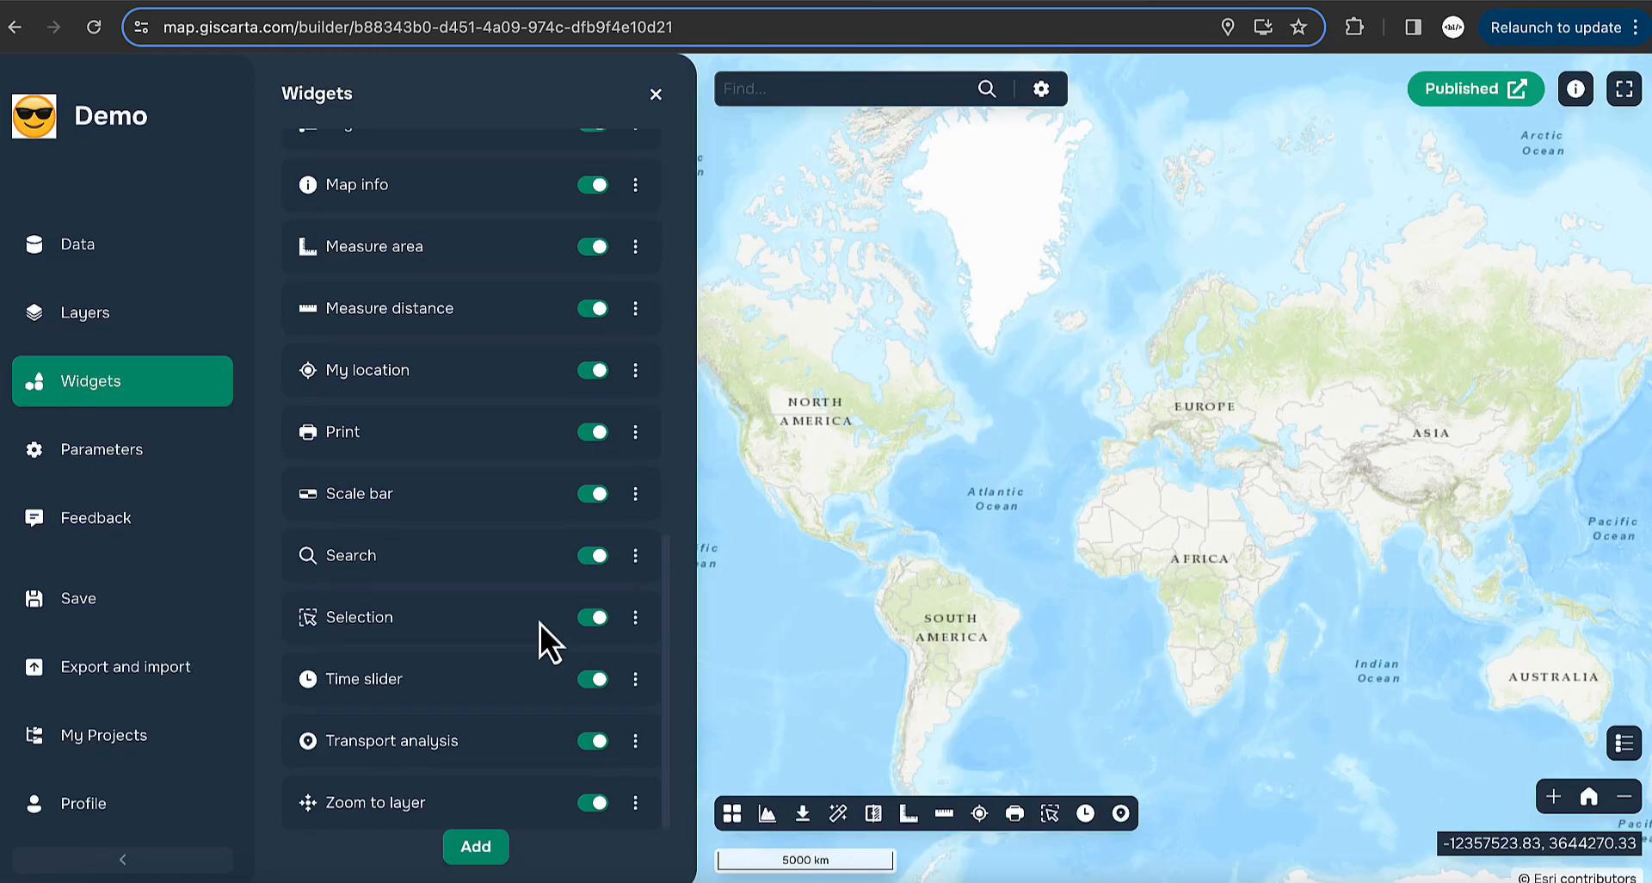
- Set the Scale bar widget to scale style in meters, 4 divisions, with numerical scale
click(635, 493)
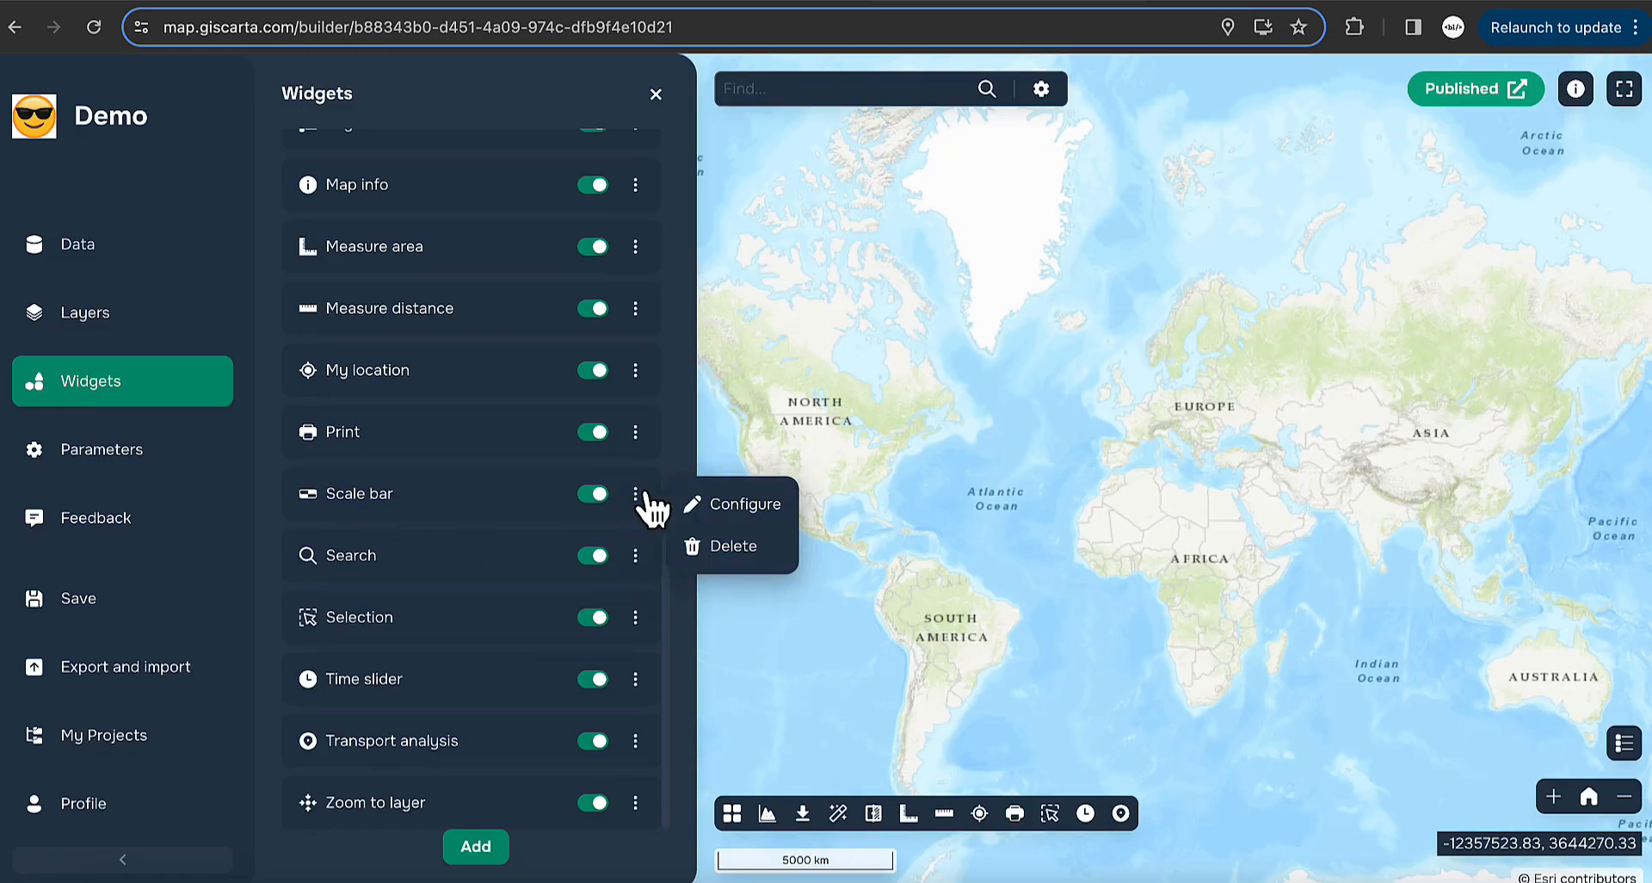
click(746, 503)
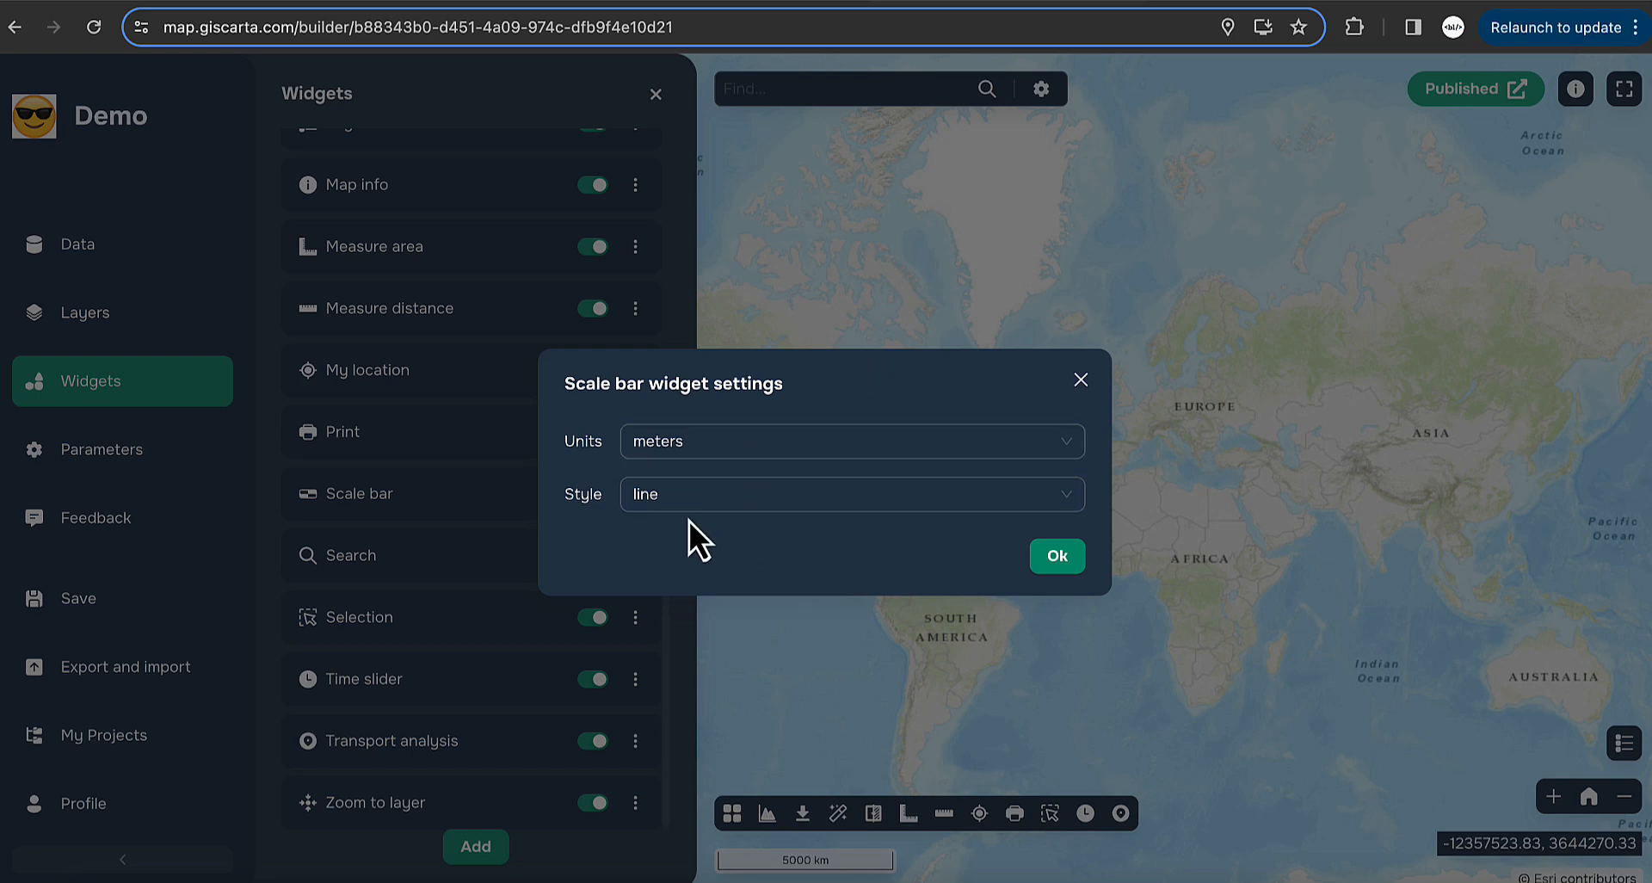
click(710, 508)
click(708, 568)
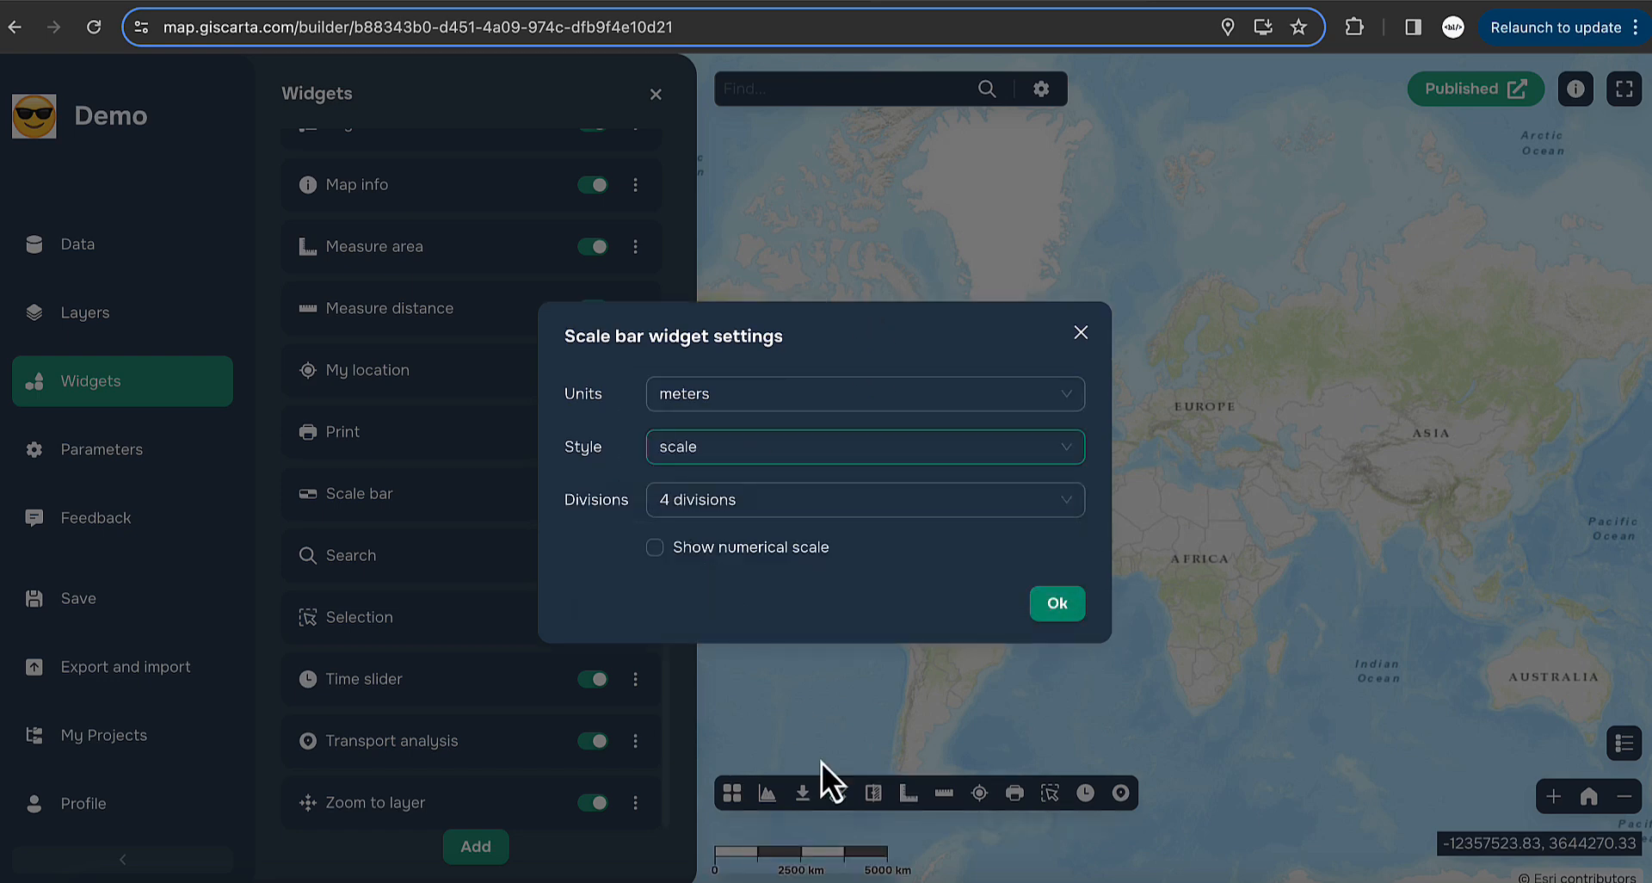
click(796, 398)
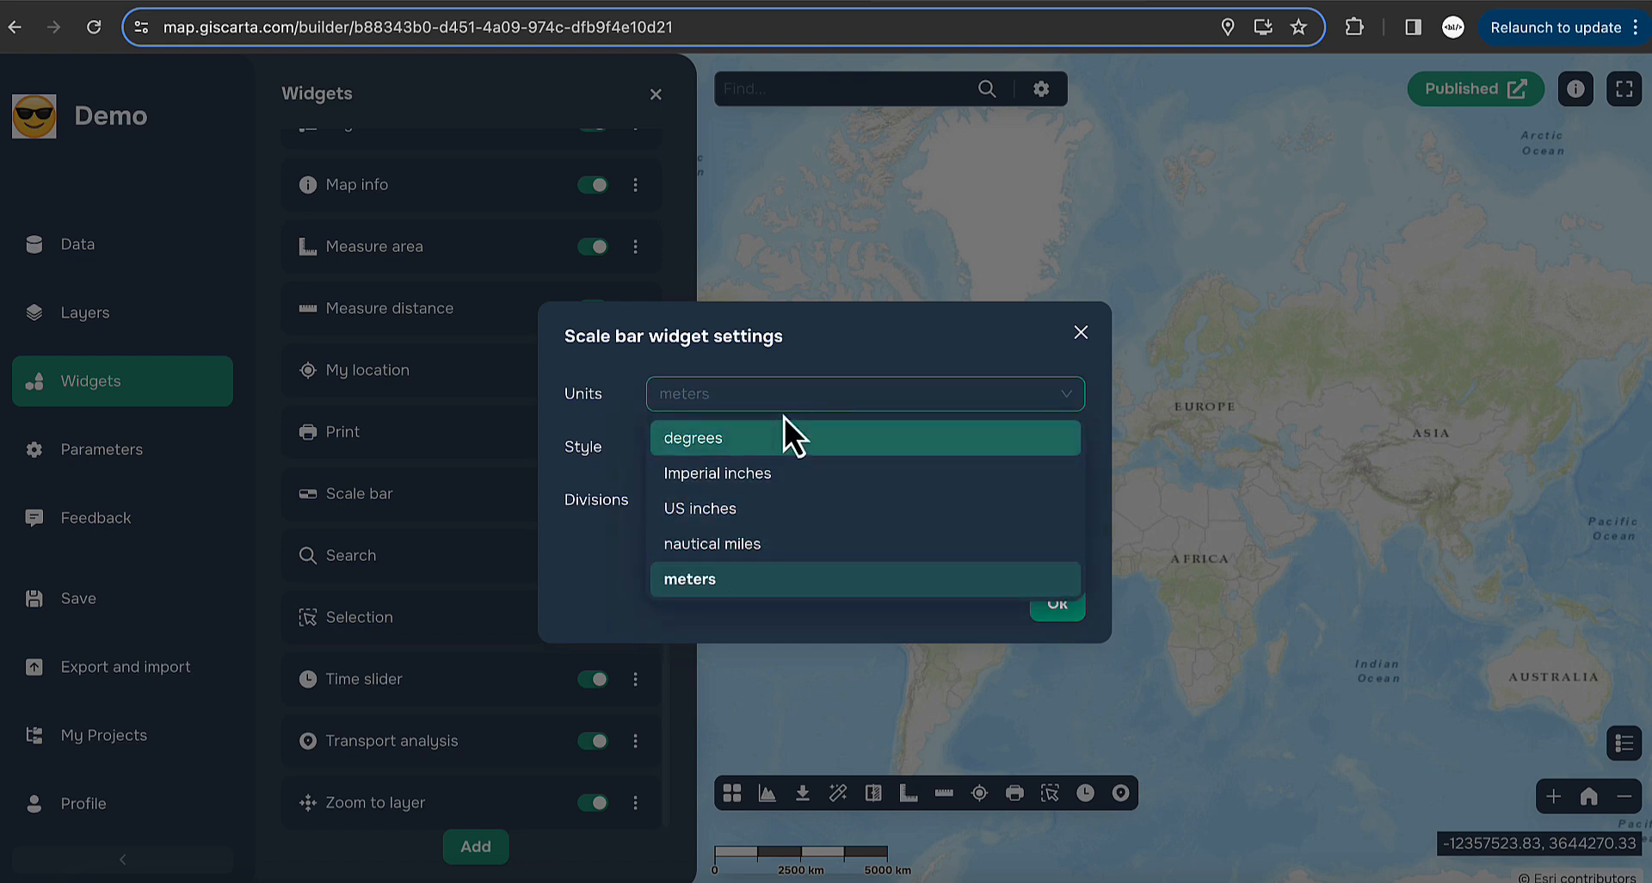
click(754, 504)
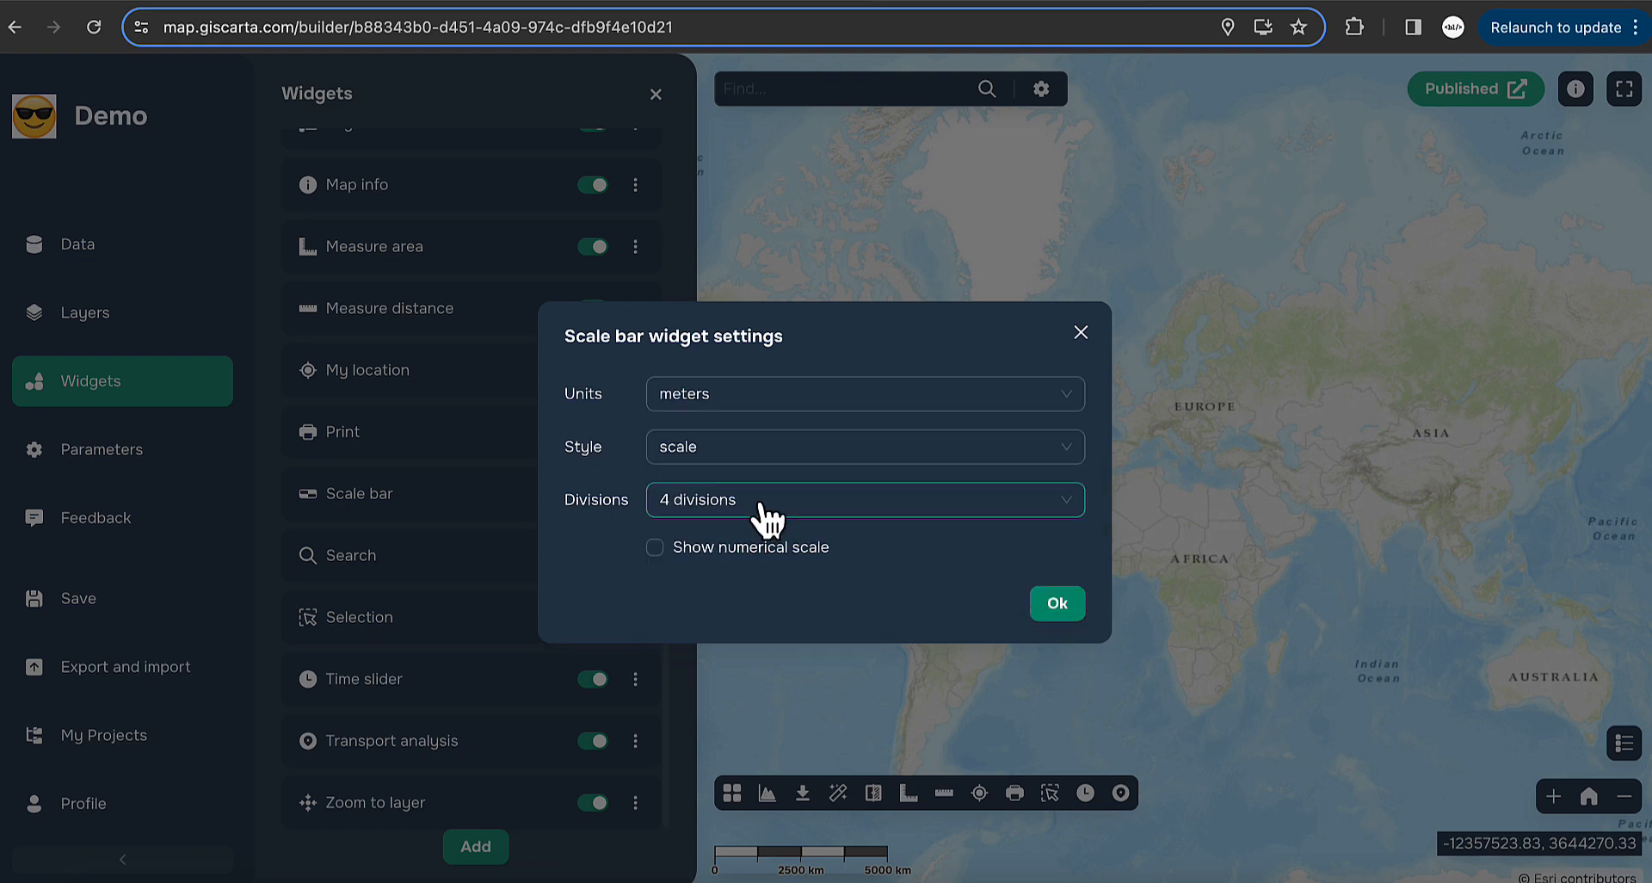
click(762, 501)
click(734, 542)
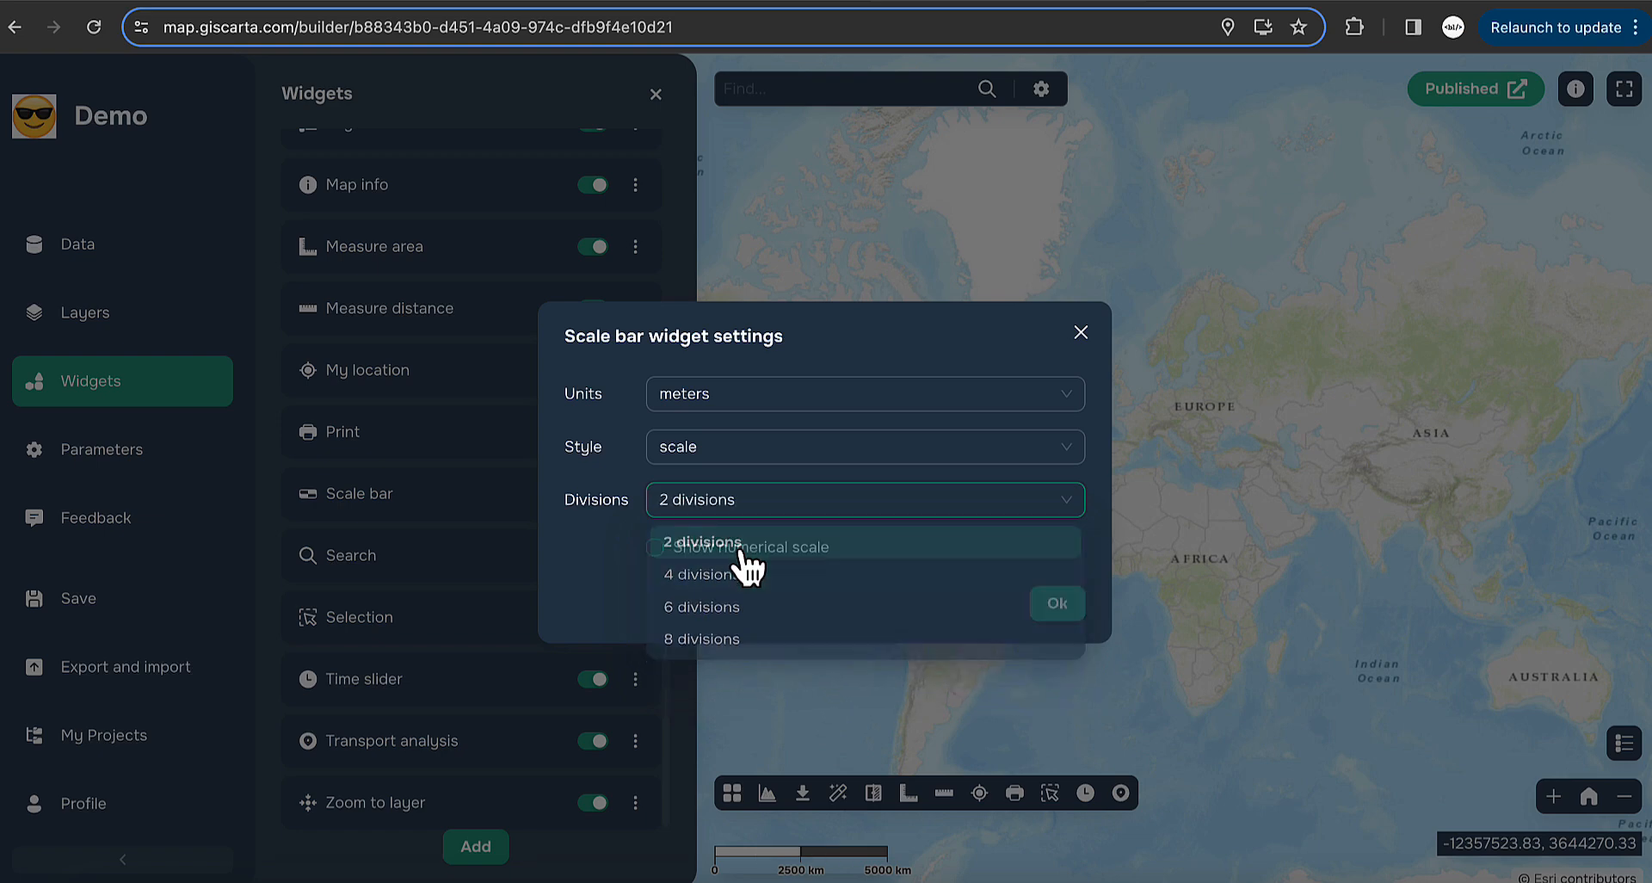
click(759, 508)
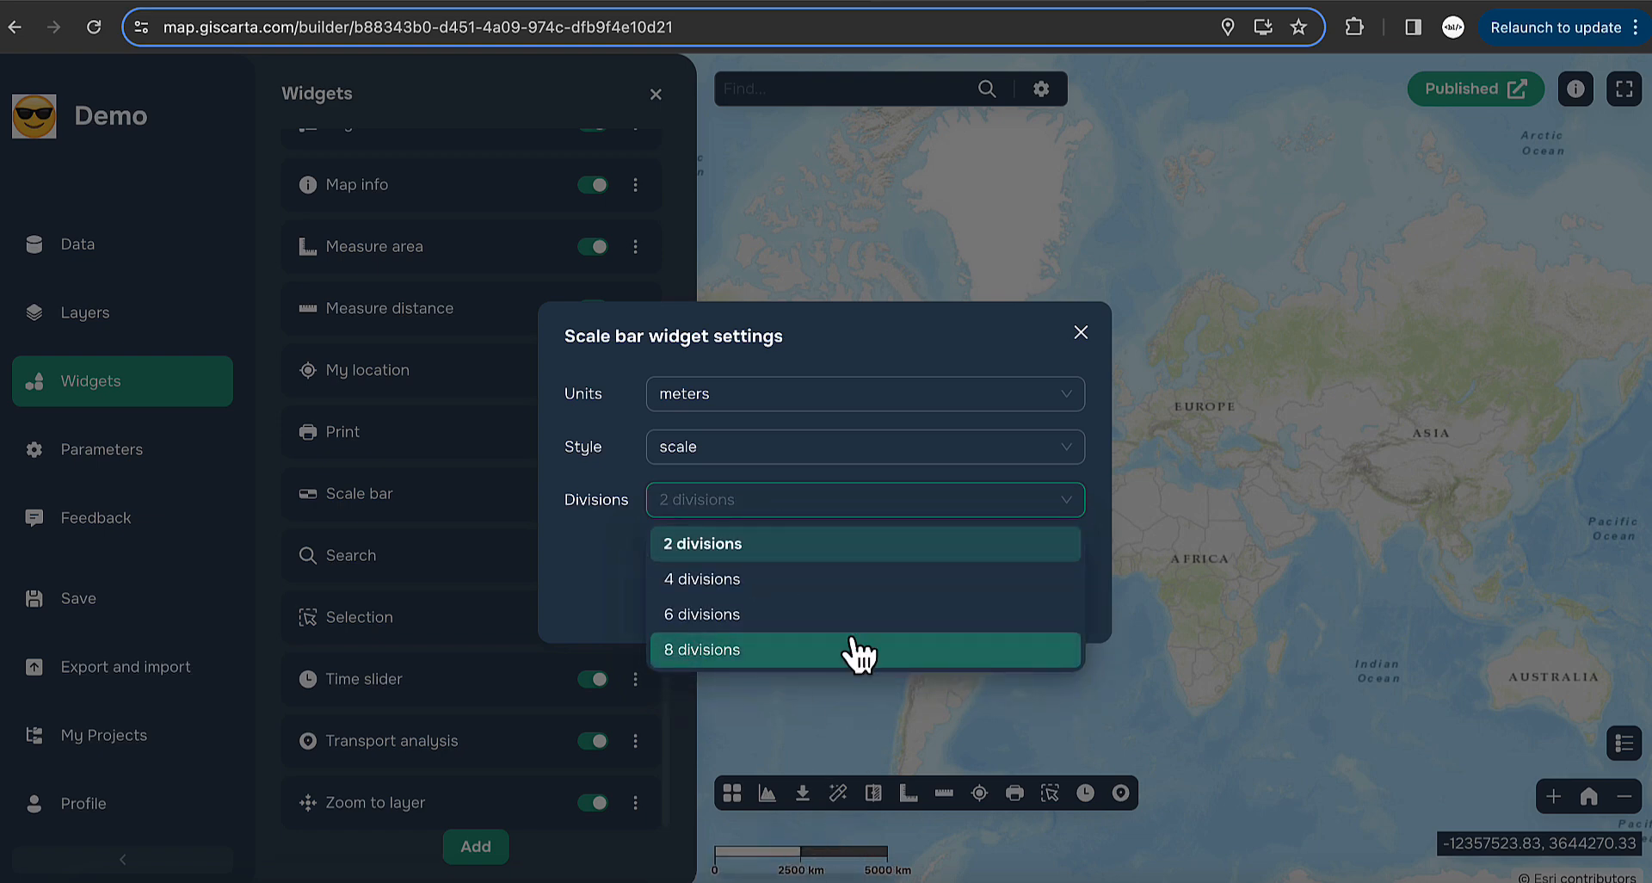
click(785, 613)
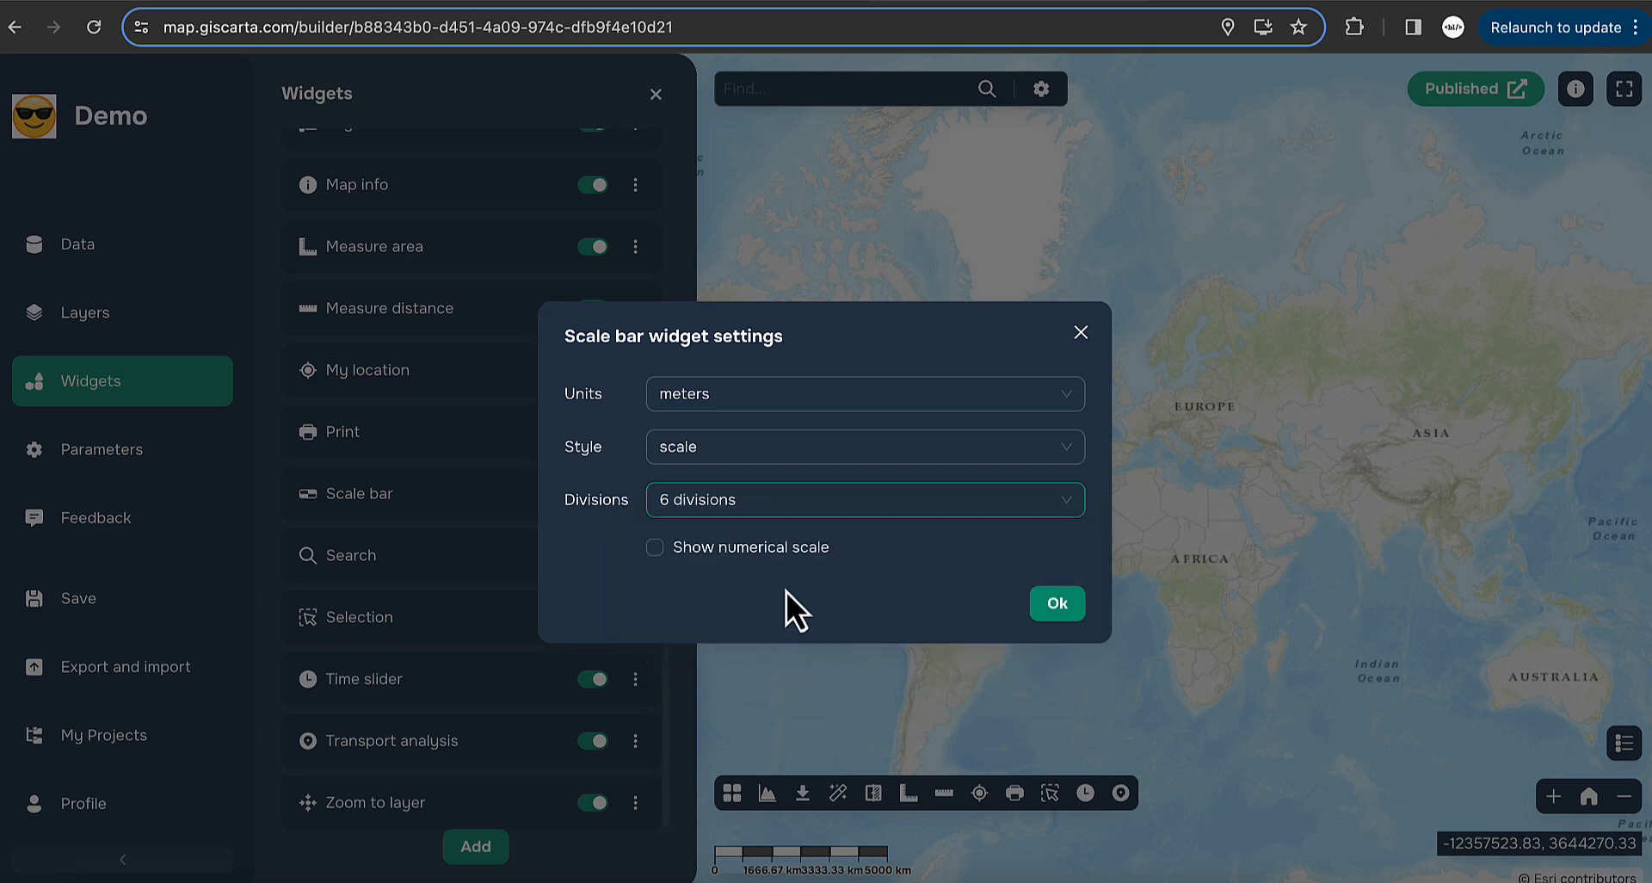
click(733, 514)
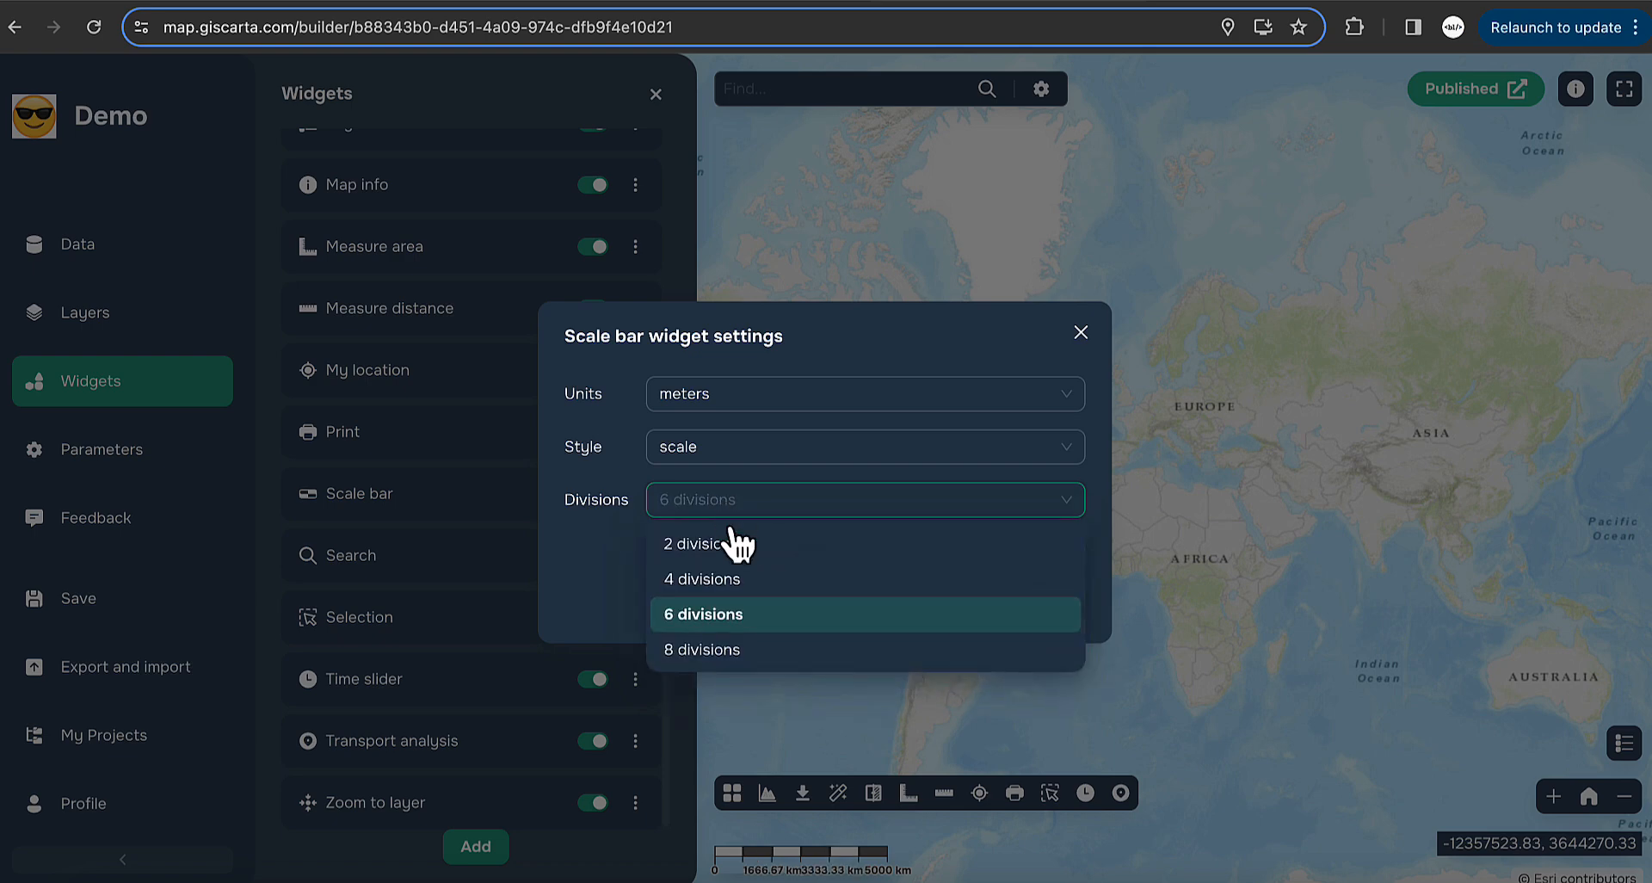
click(740, 578)
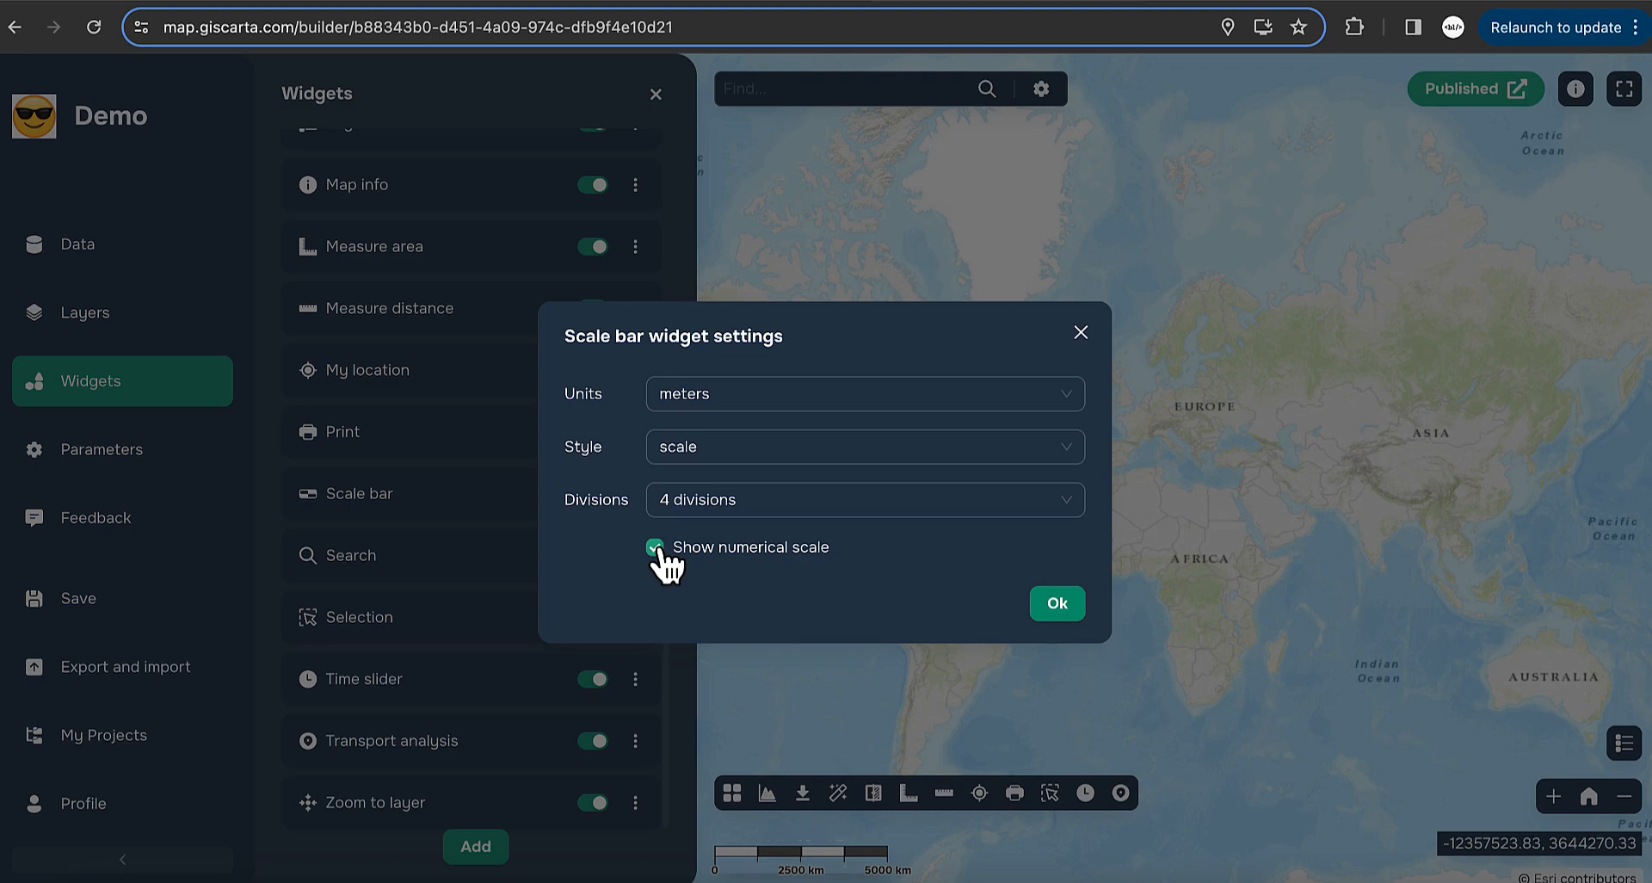
click(1072, 619)
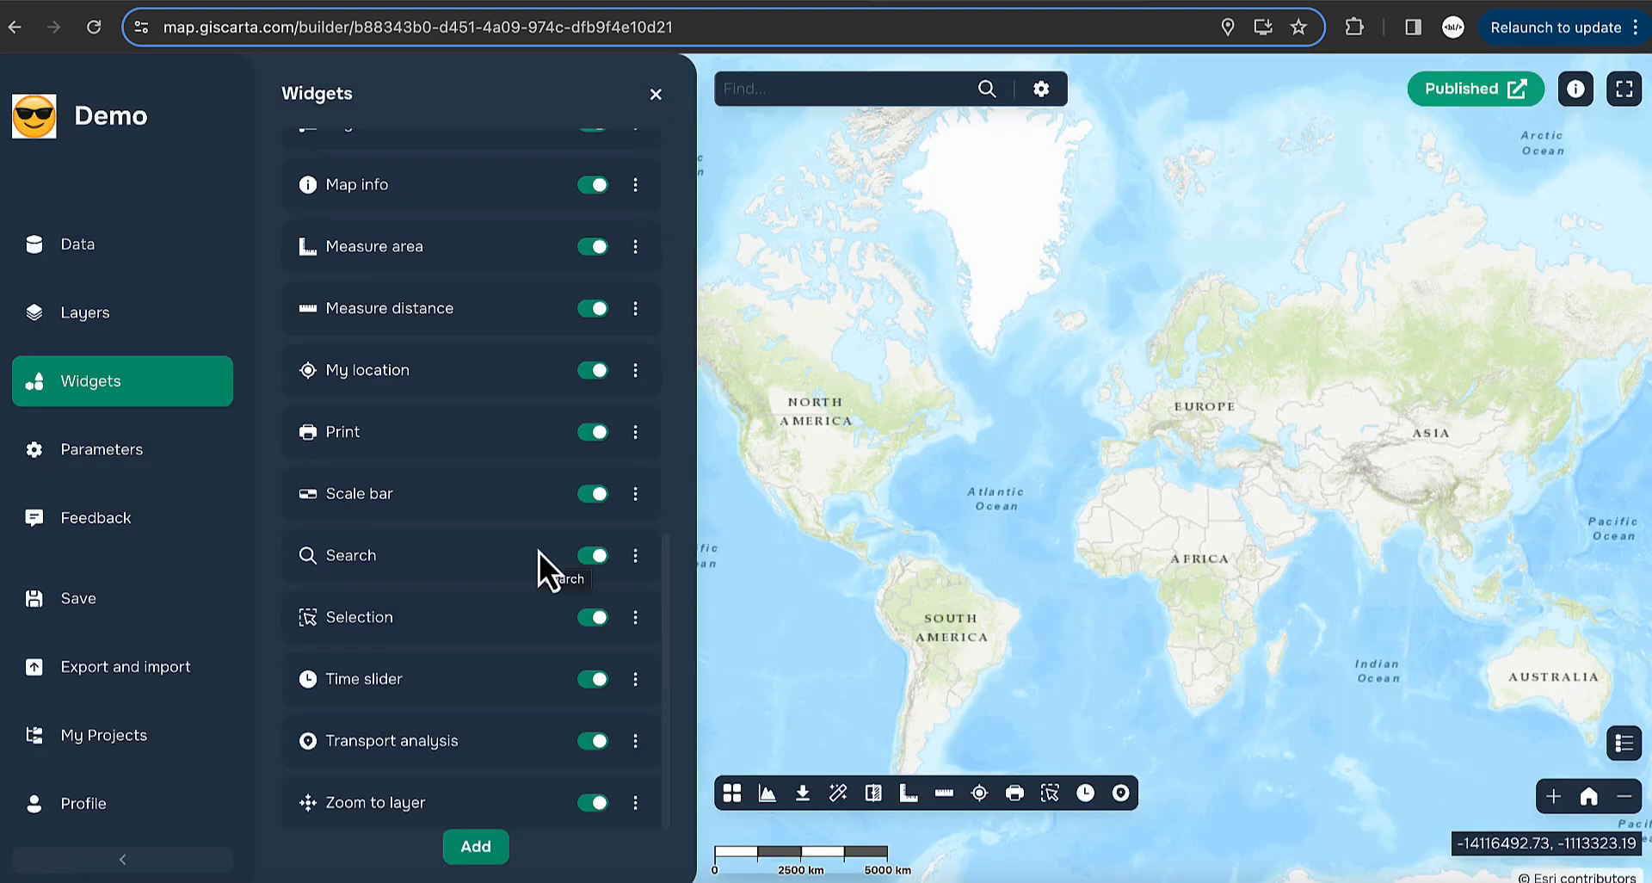
click(84, 313)
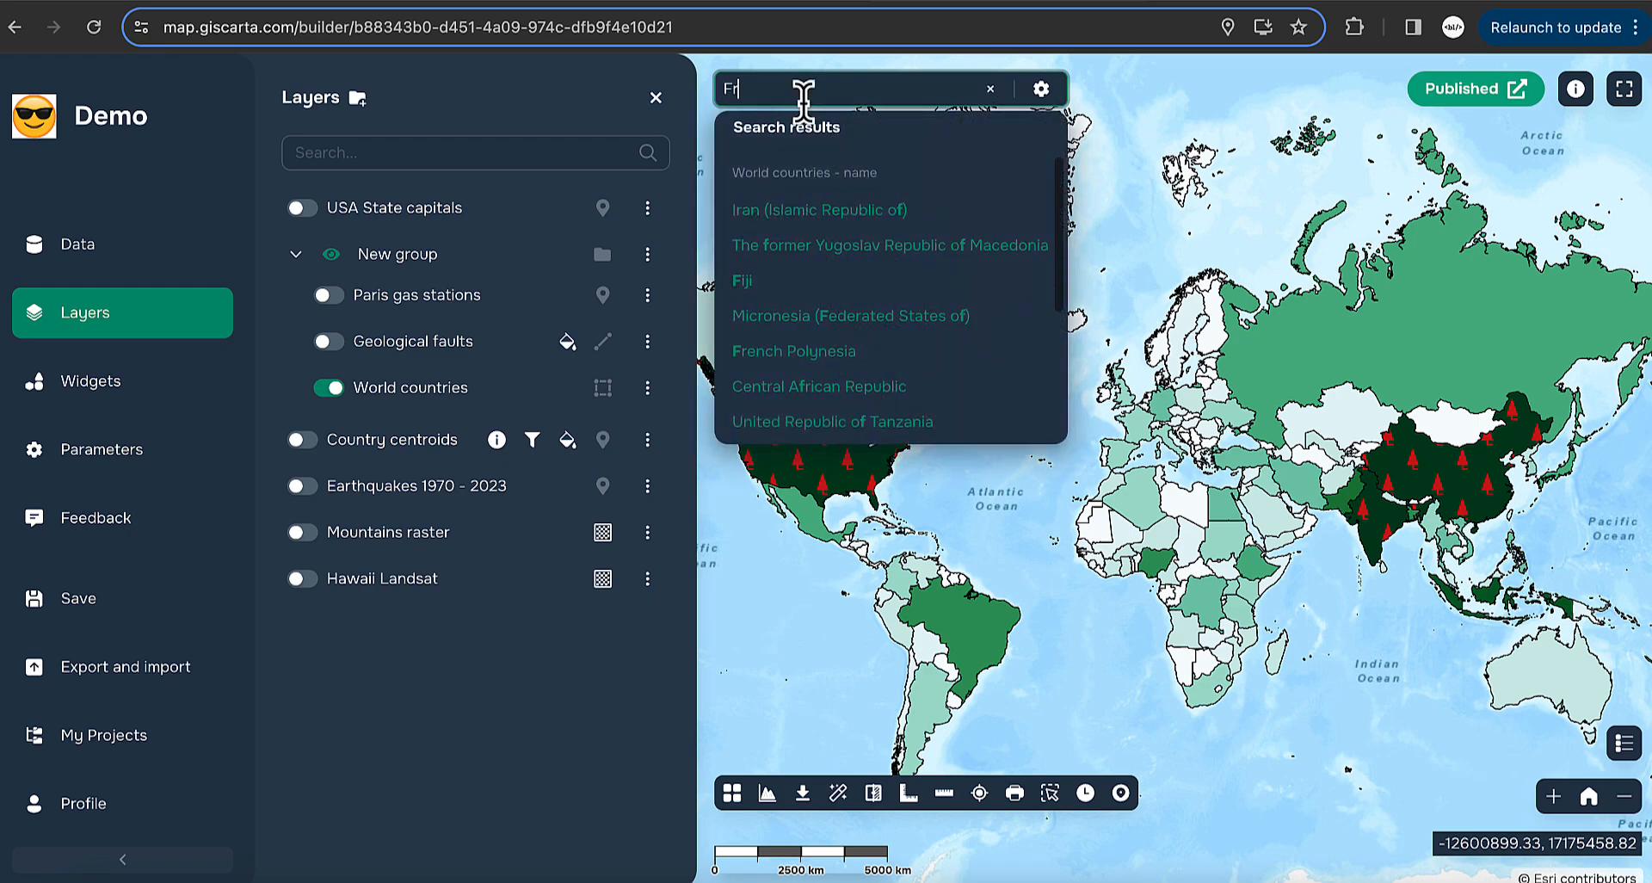
- Find France by name and zoom the map in on its yellow outline
text(ance)
click(800, 222)
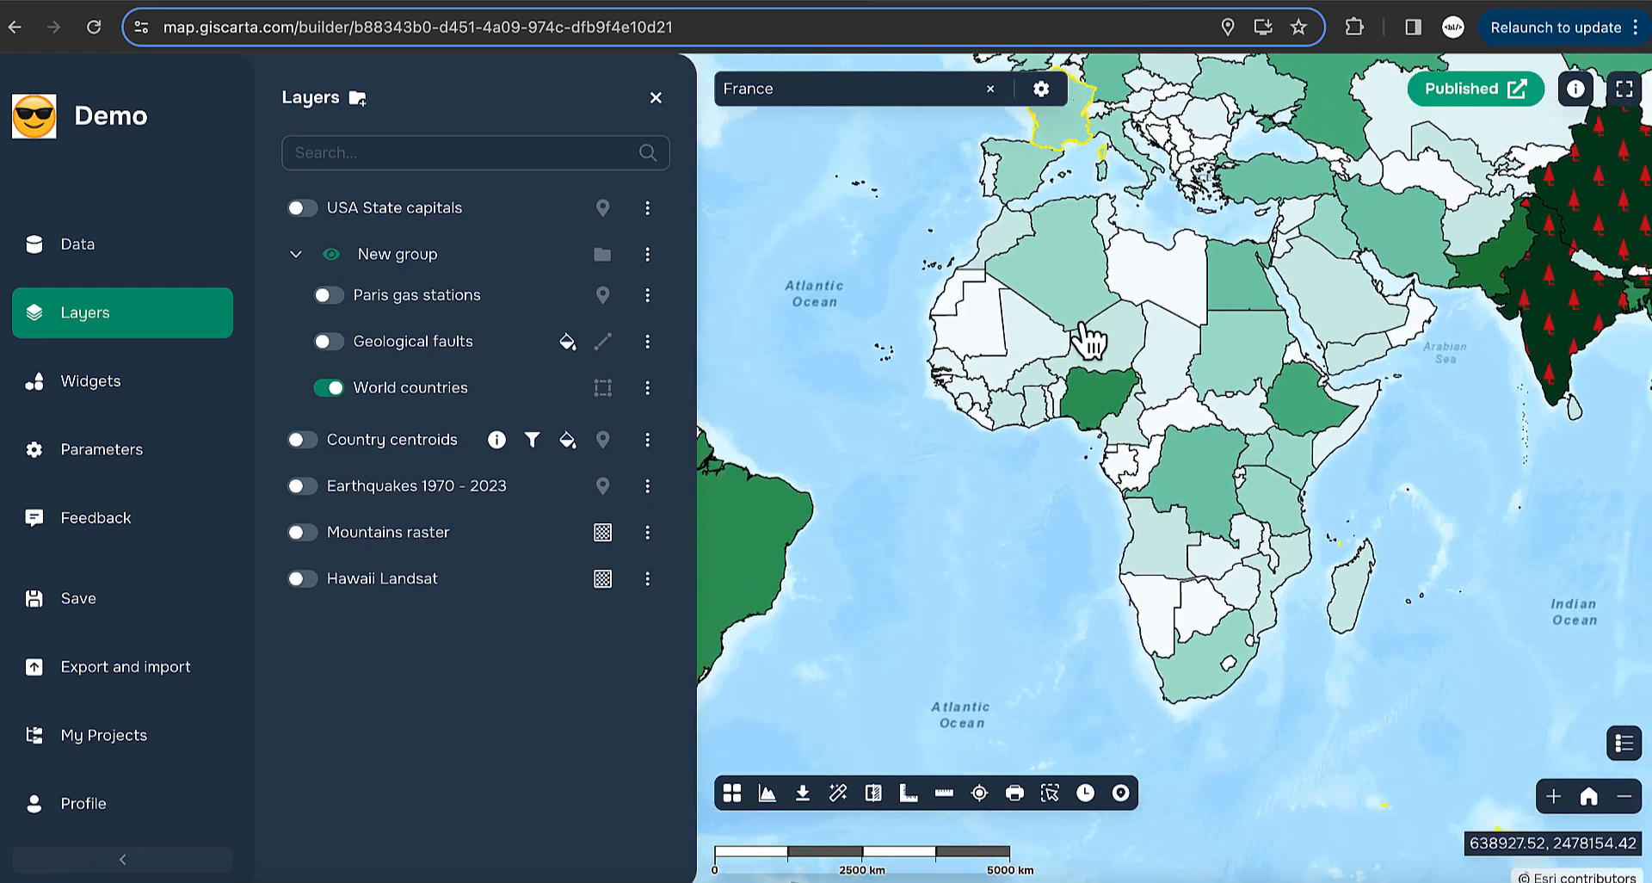
drag(1088, 340, 1003, 166)
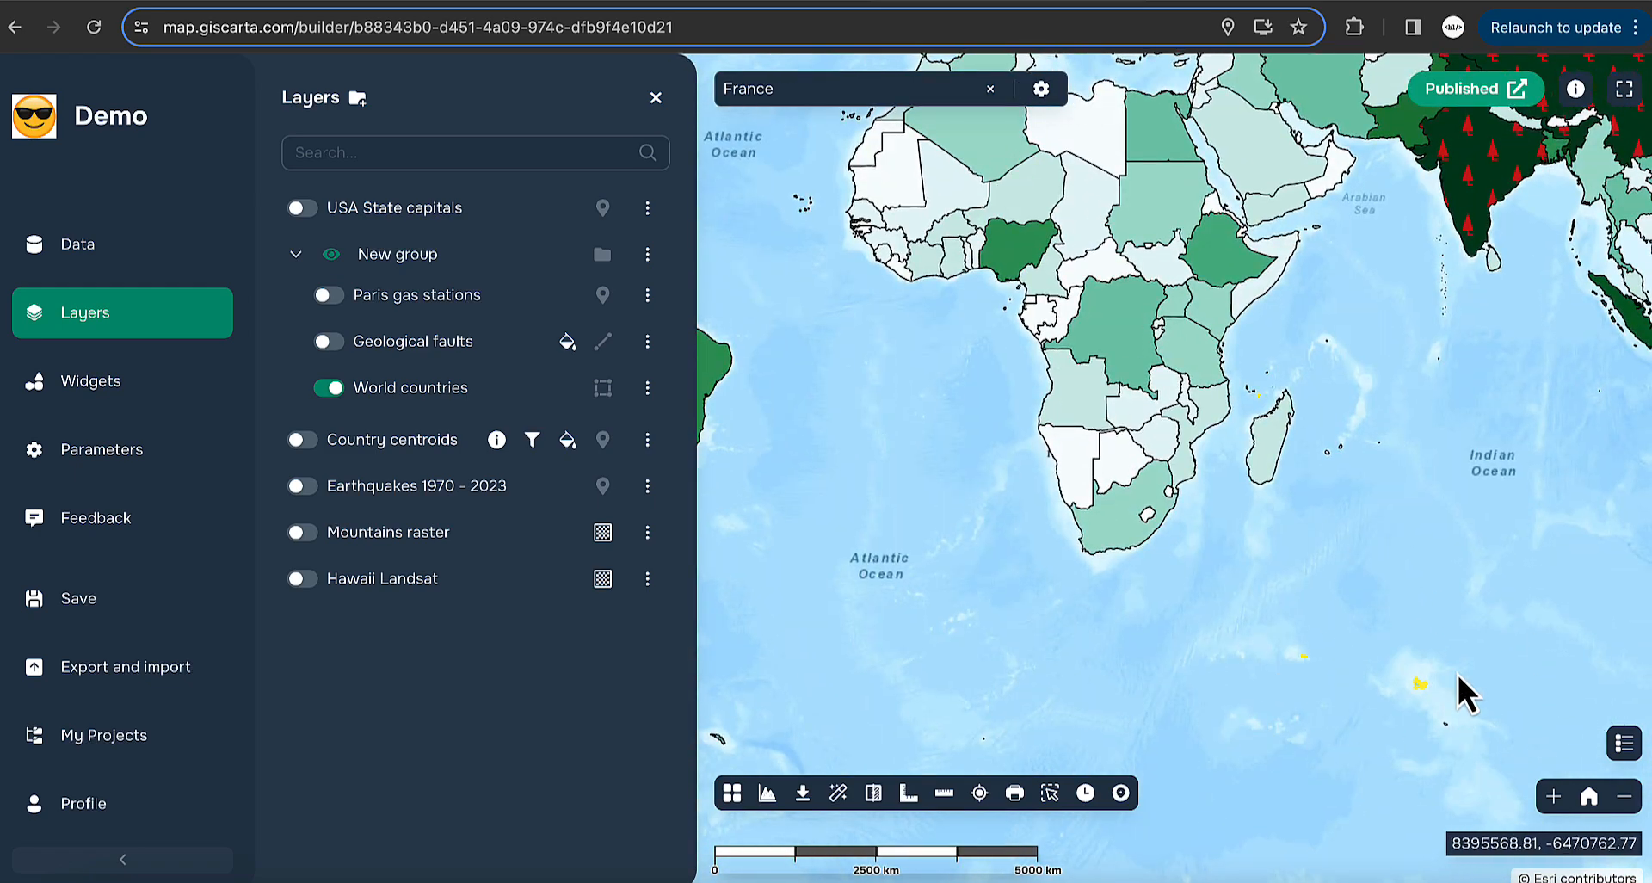
drag(1059, 262, 1163, 616)
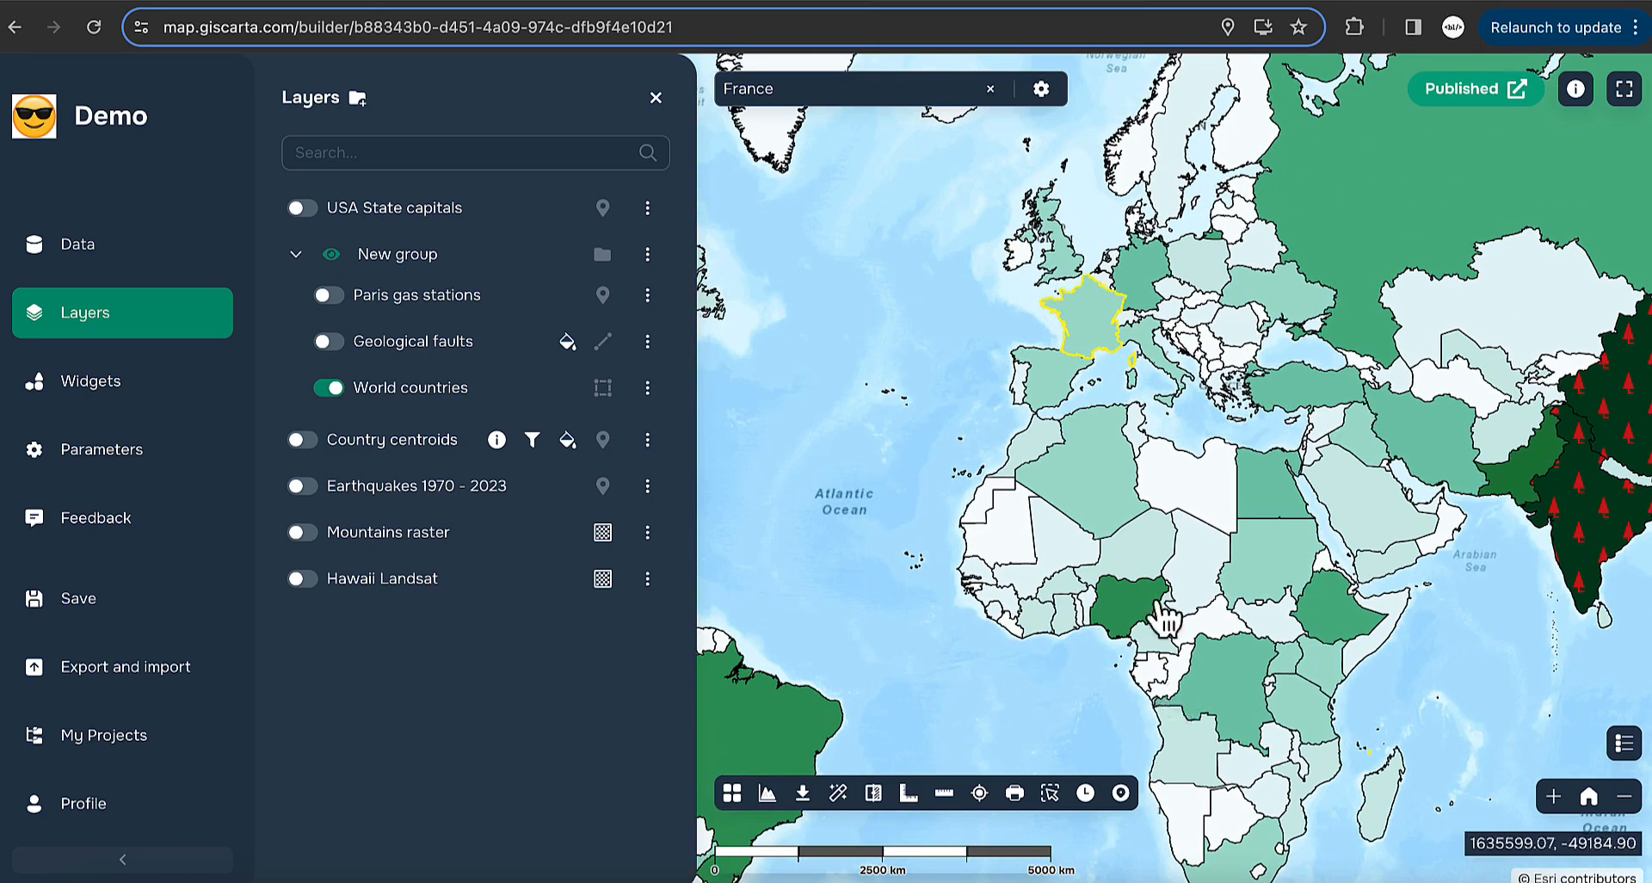
scroll(1087, 348, up, 3)
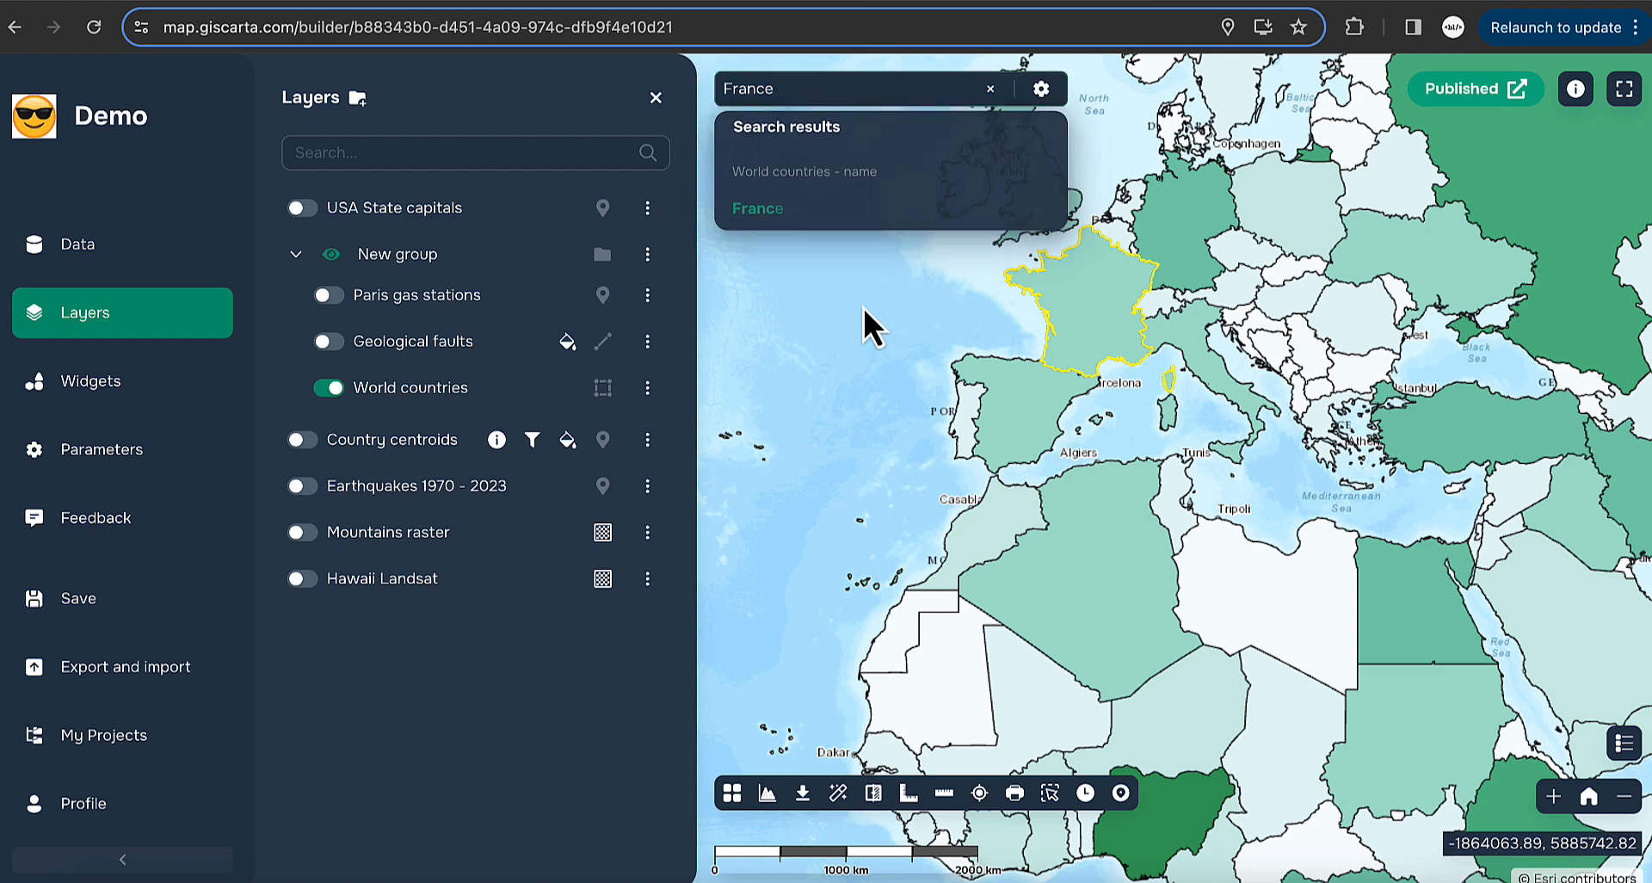
- Add World countries with the code attribute as a second Search widget layer
click(176, 383)
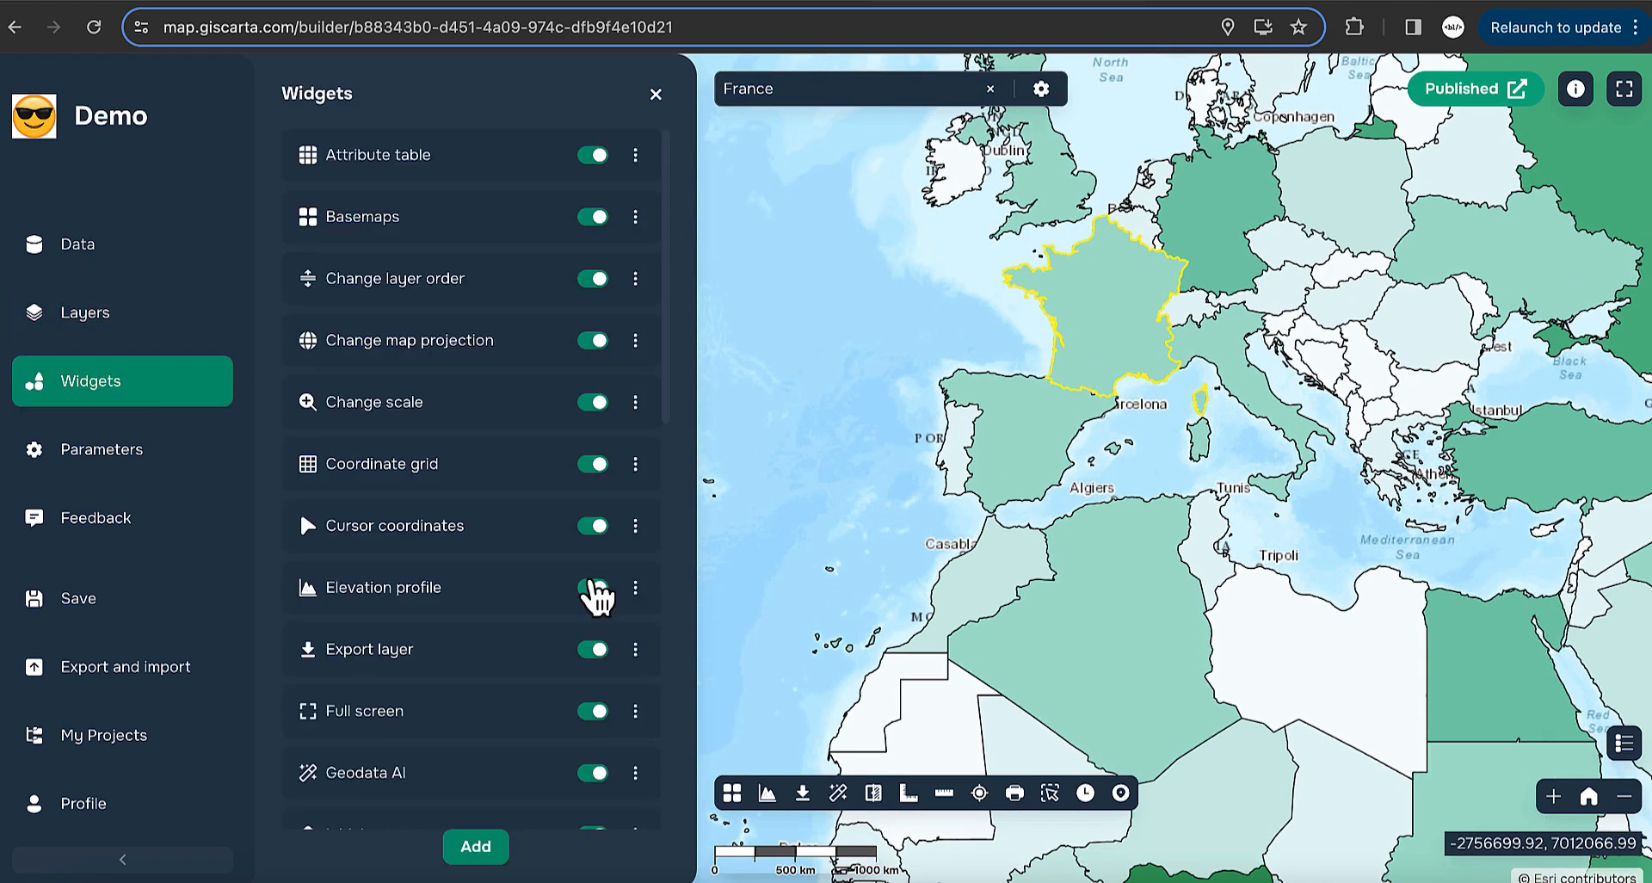
scroll(554, 615, down, 5)
click(637, 555)
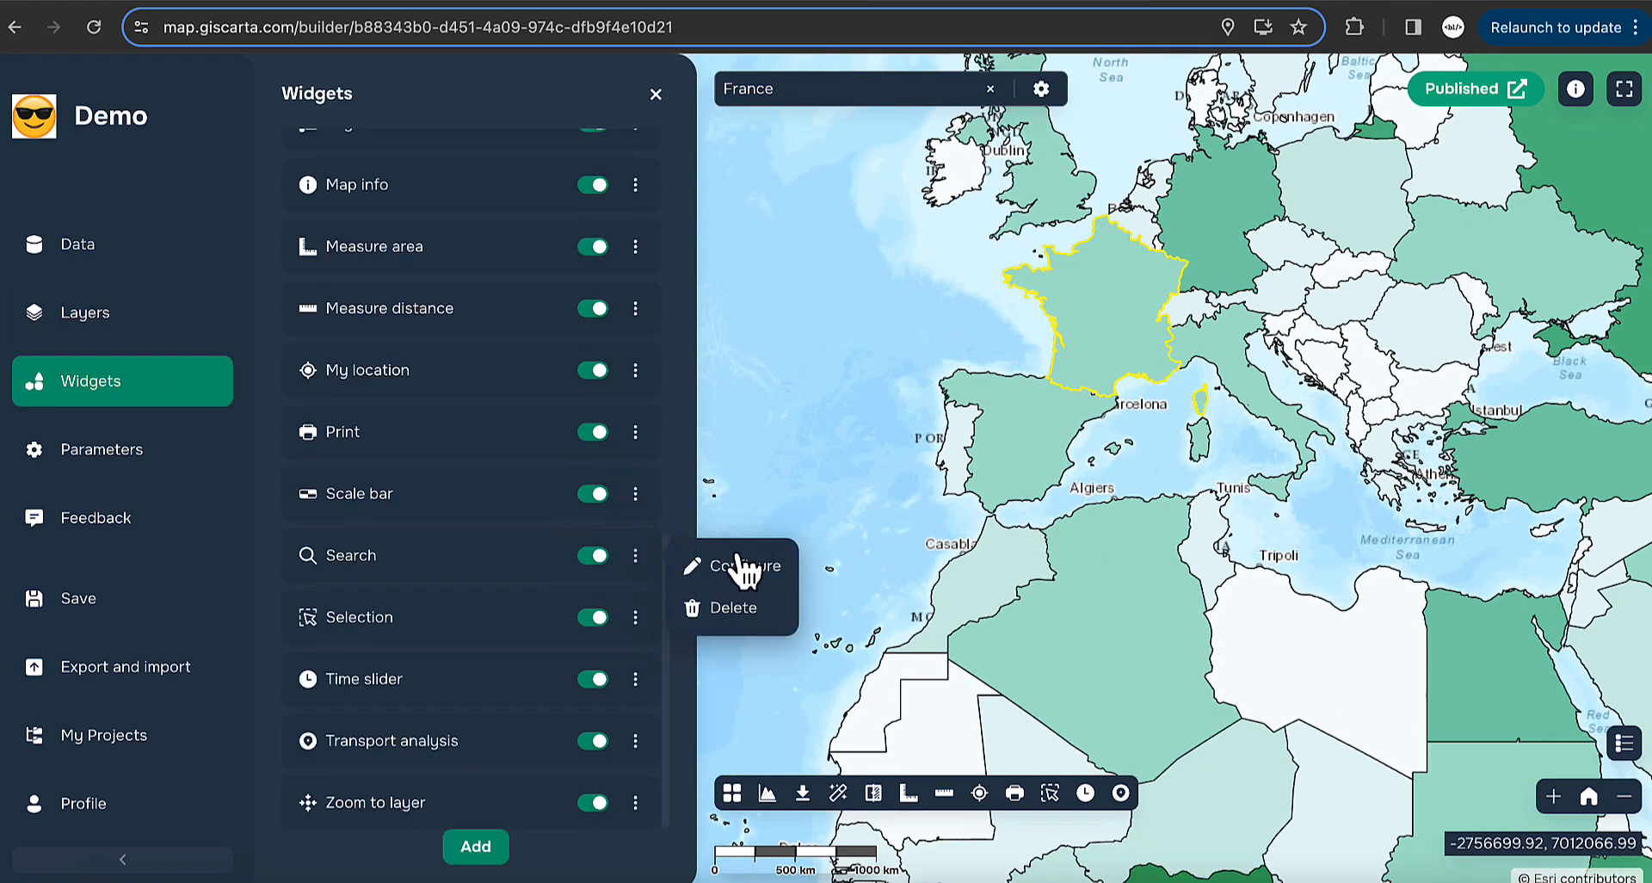
click(739, 563)
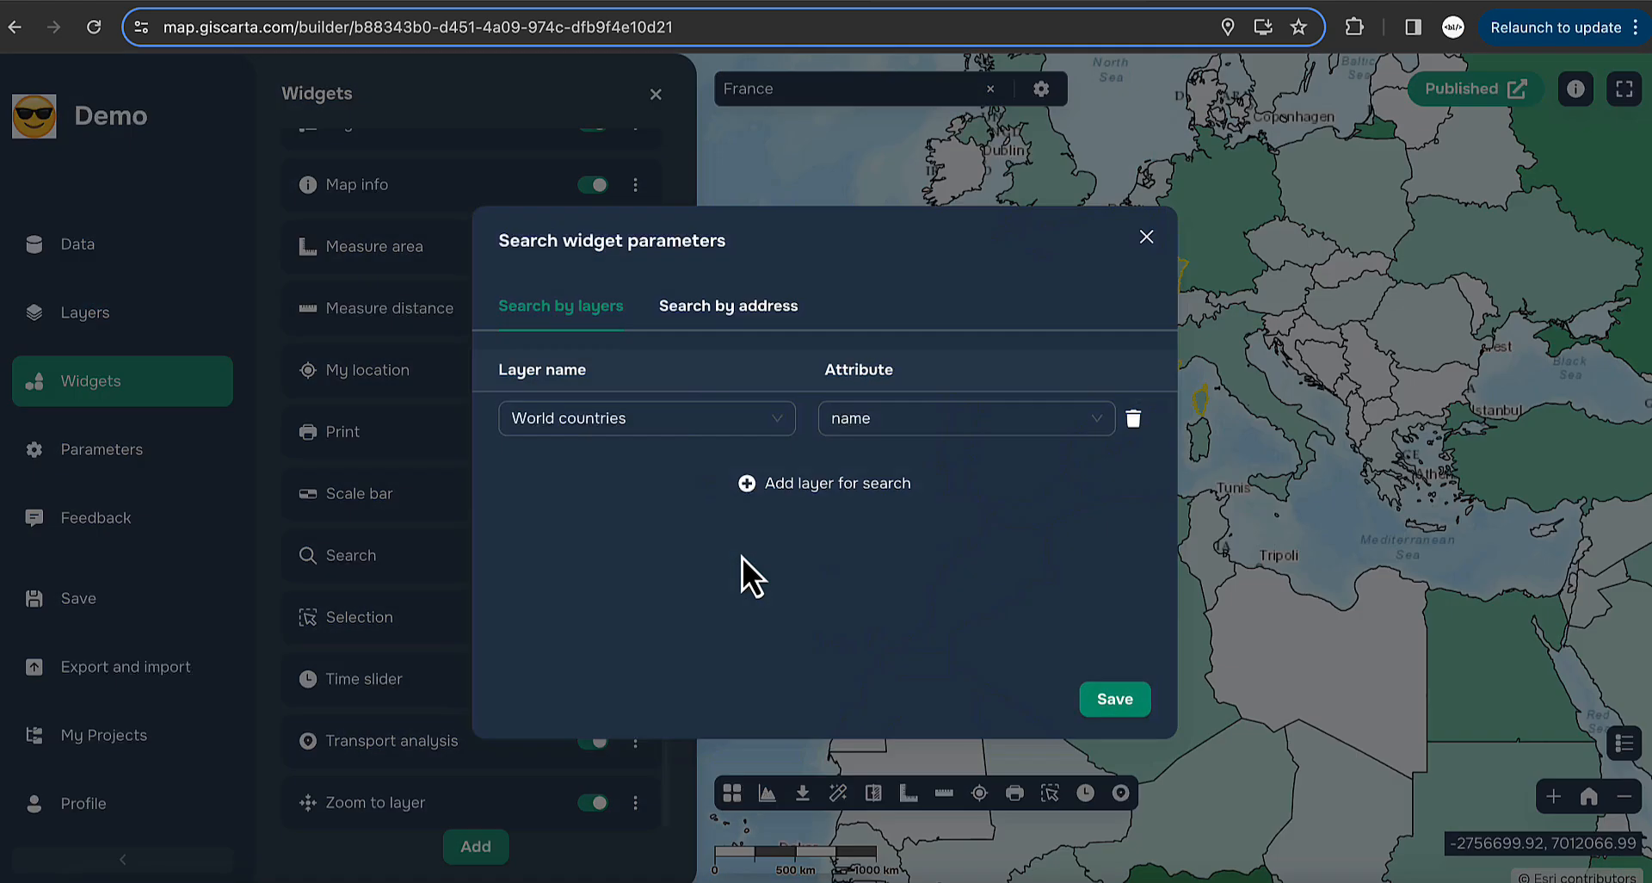
click(794, 484)
click(675, 472)
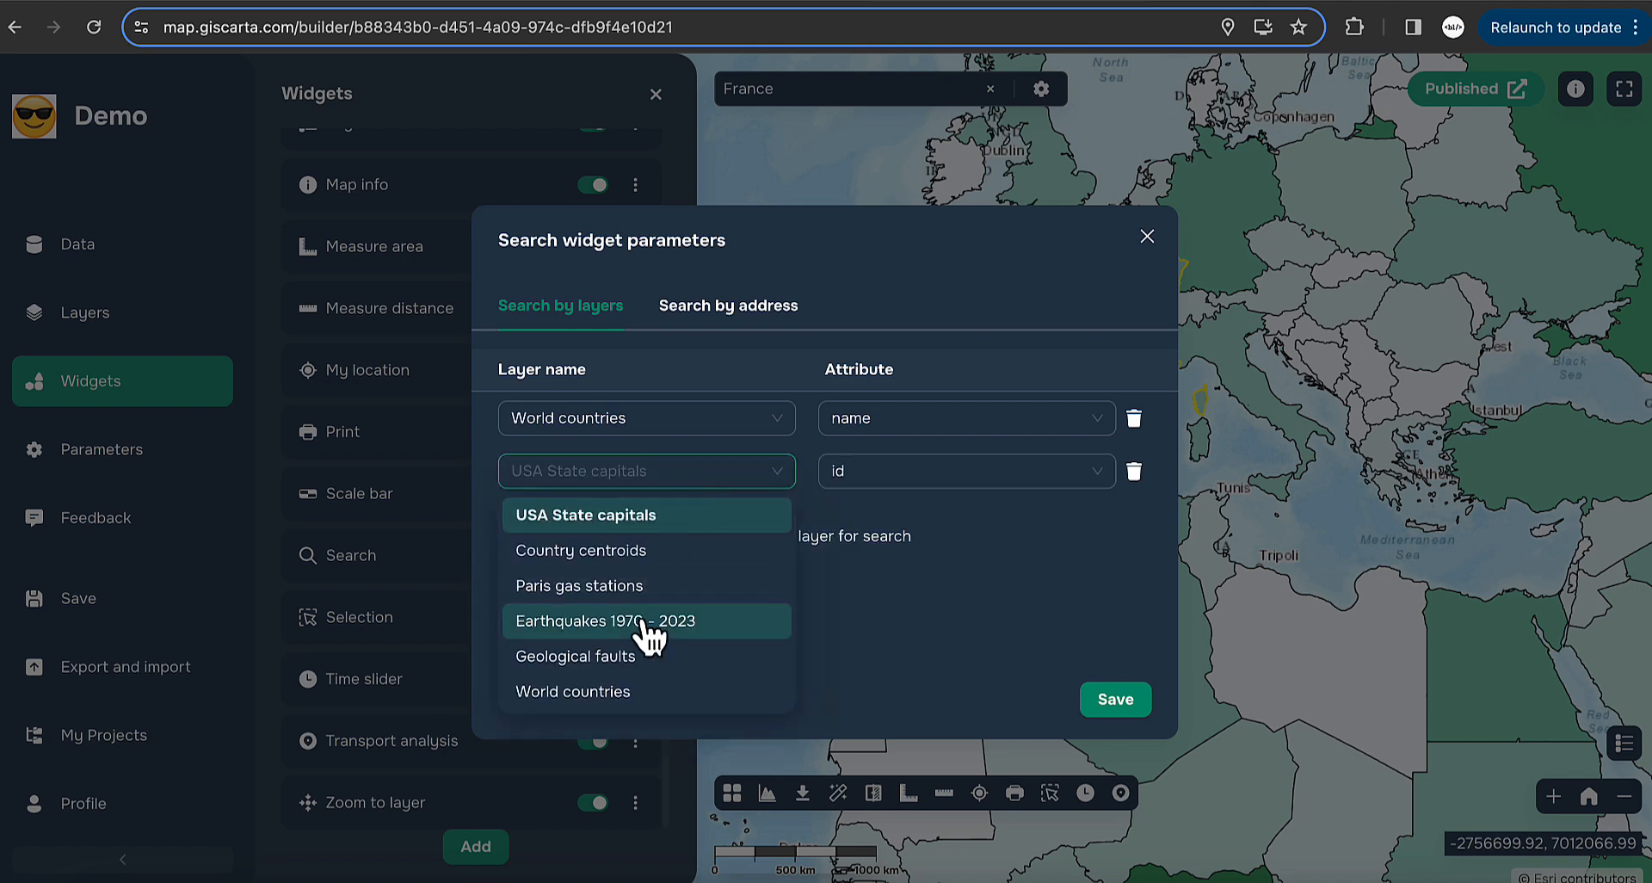
click(594, 693)
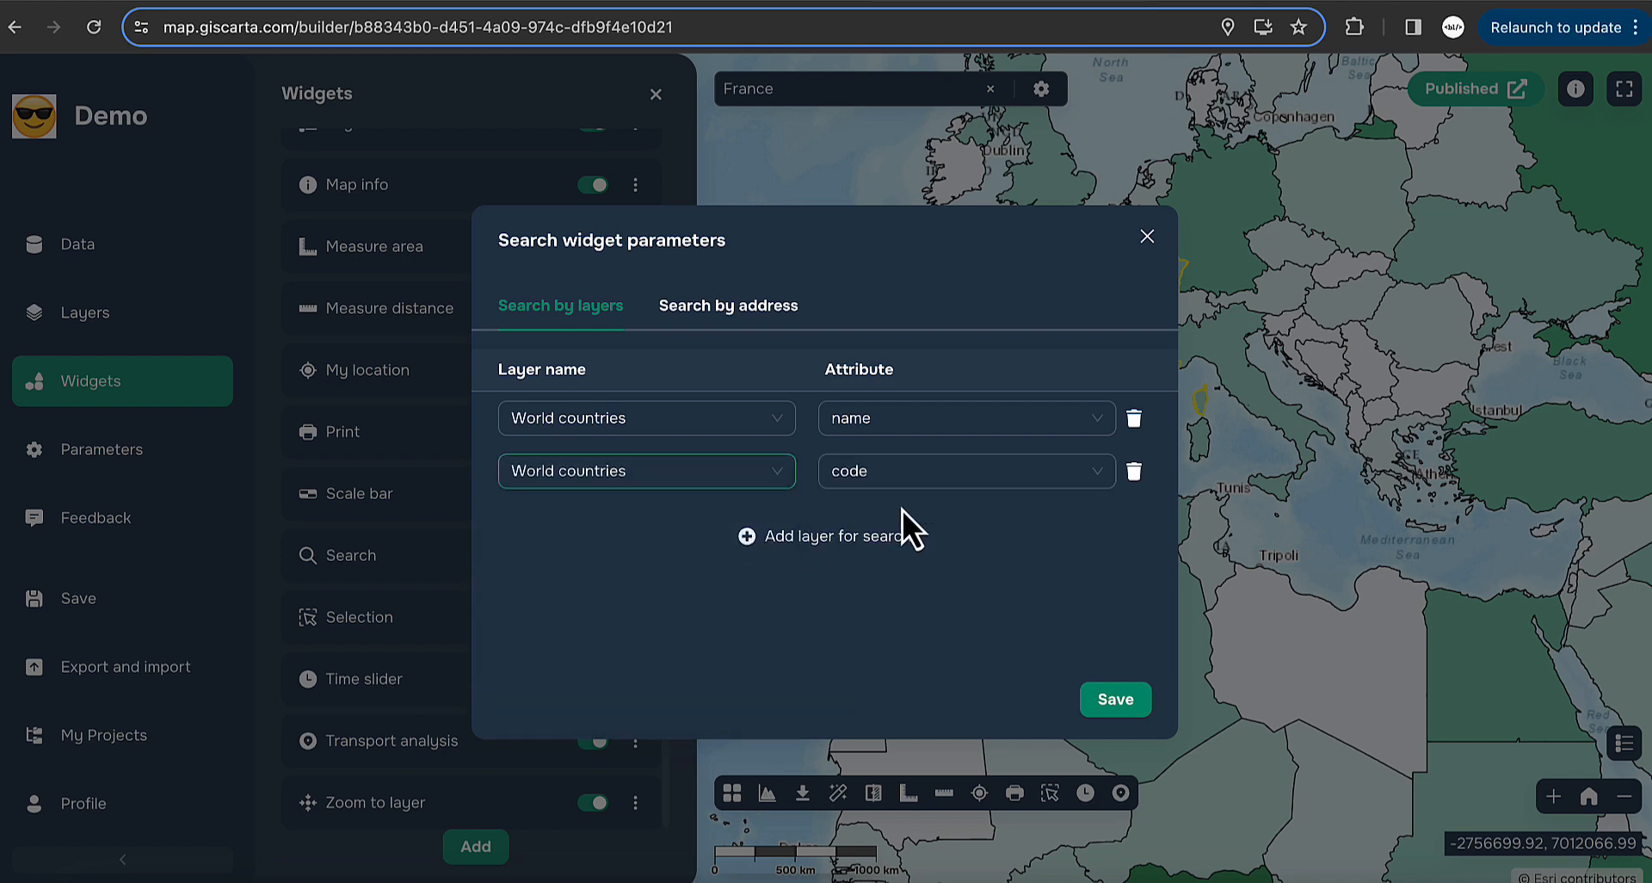
click(919, 483)
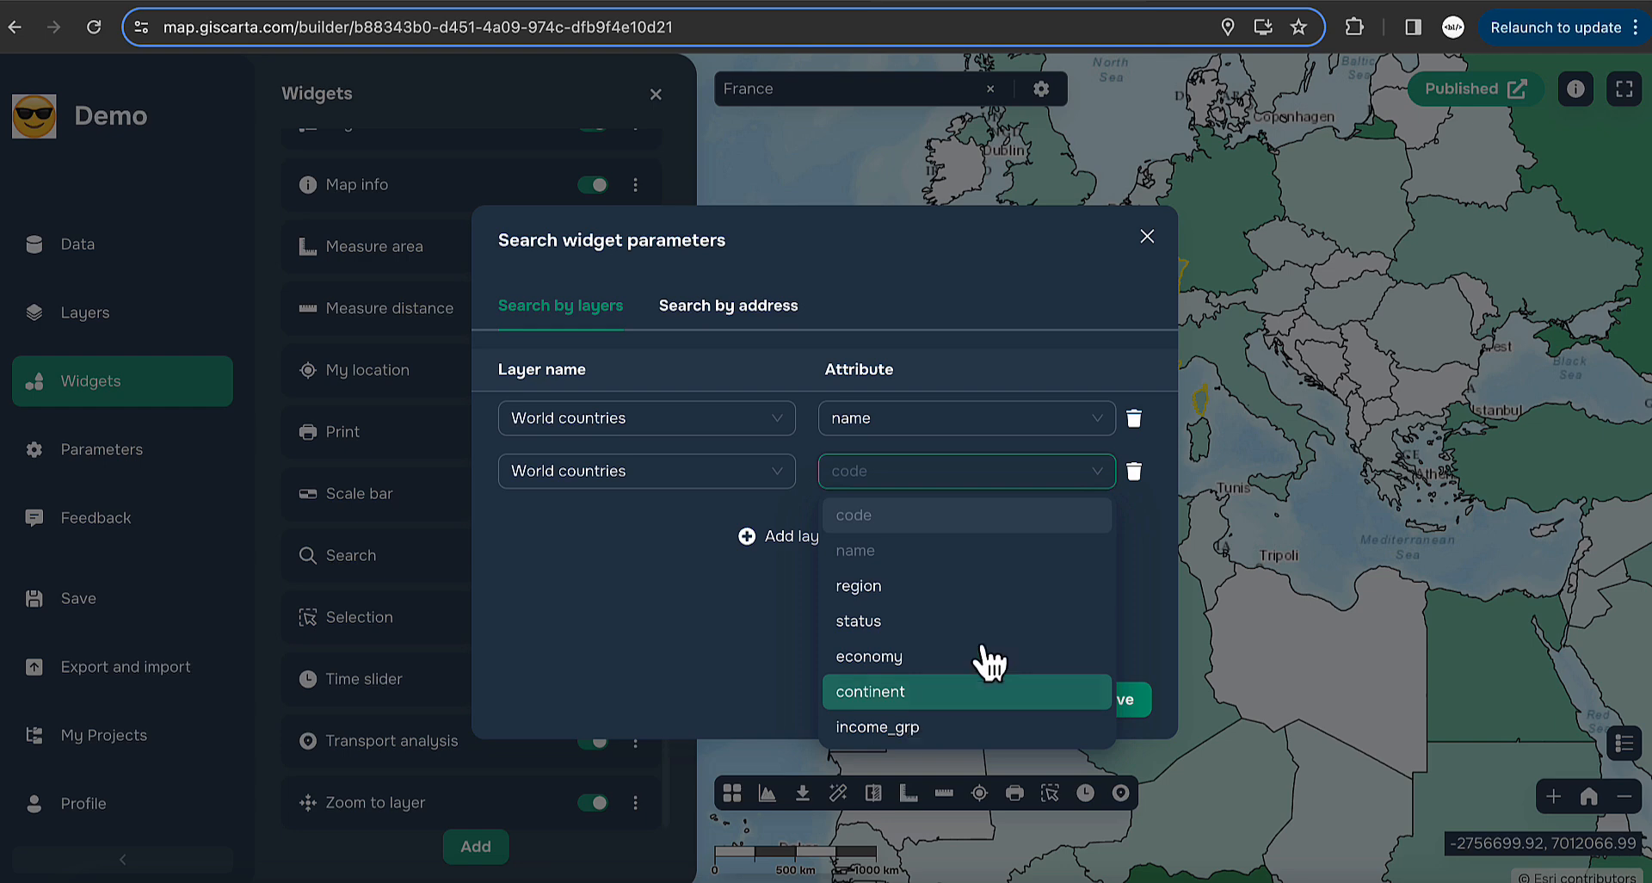
click(1092, 466)
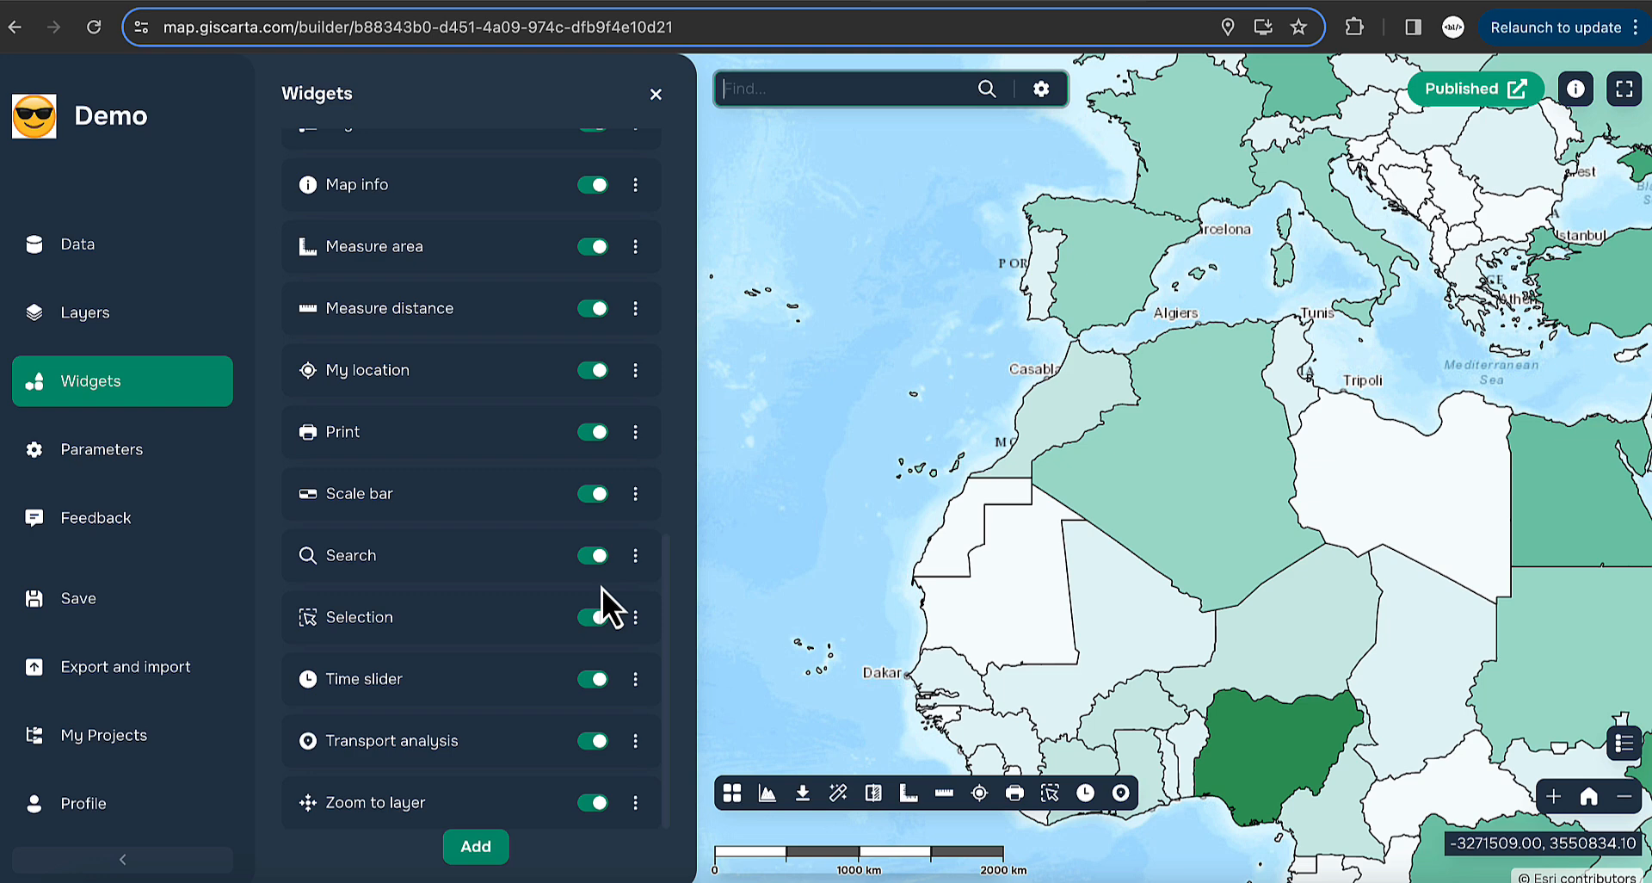
- Select Algeria and Libya on the map, then switch to rectangle selection for southern Africa
click(1055, 793)
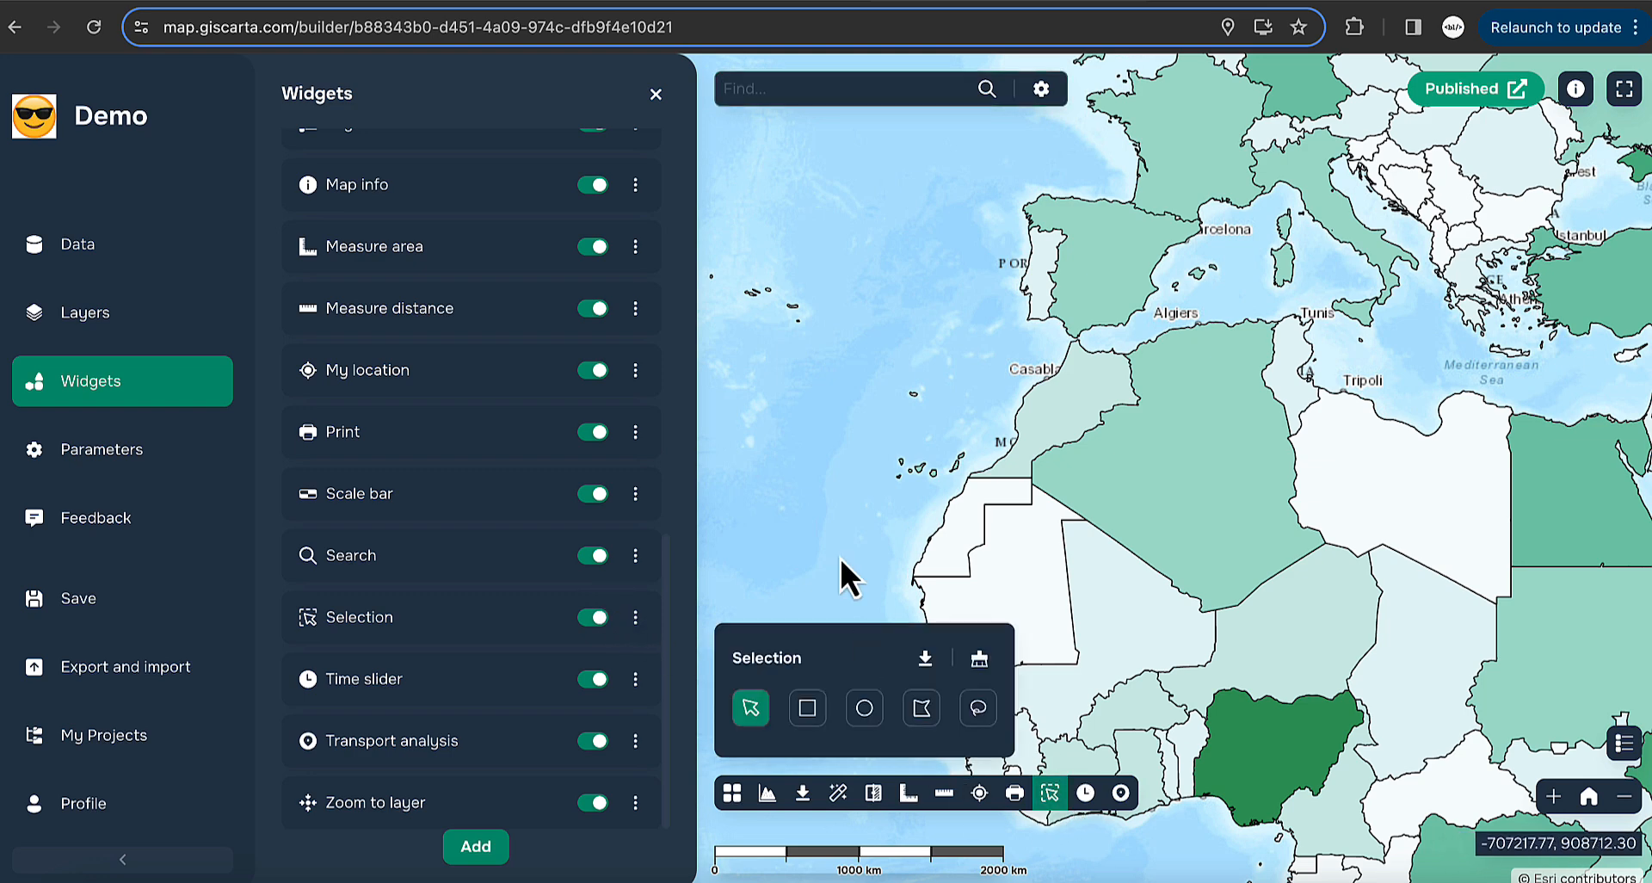
click(1179, 505)
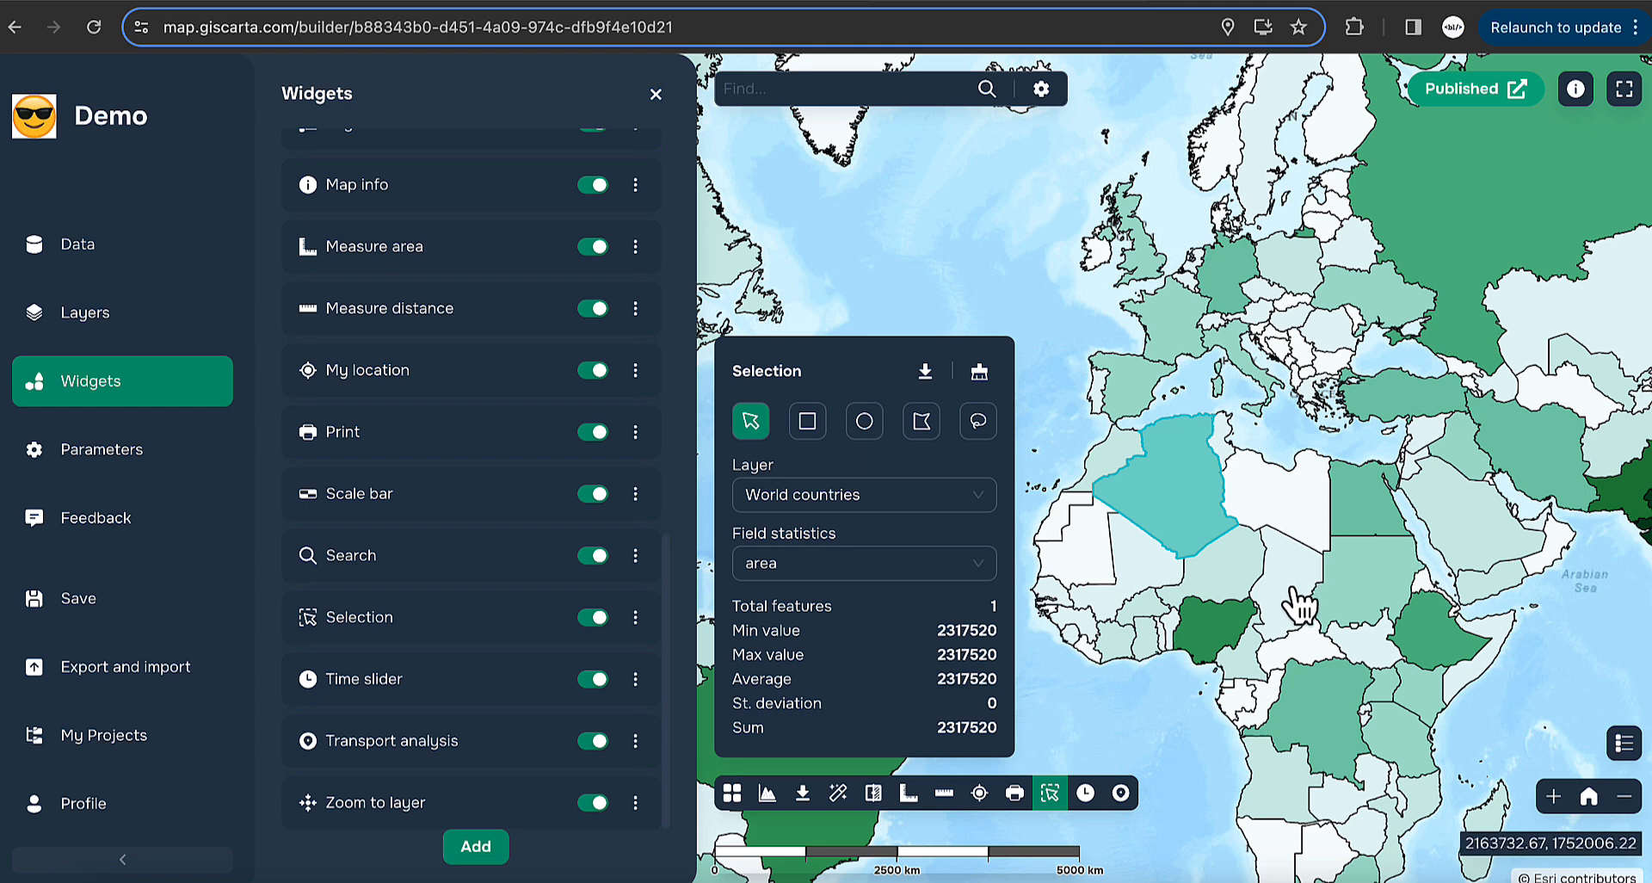
click(1273, 483)
drag(1285, 645, 1257, 356)
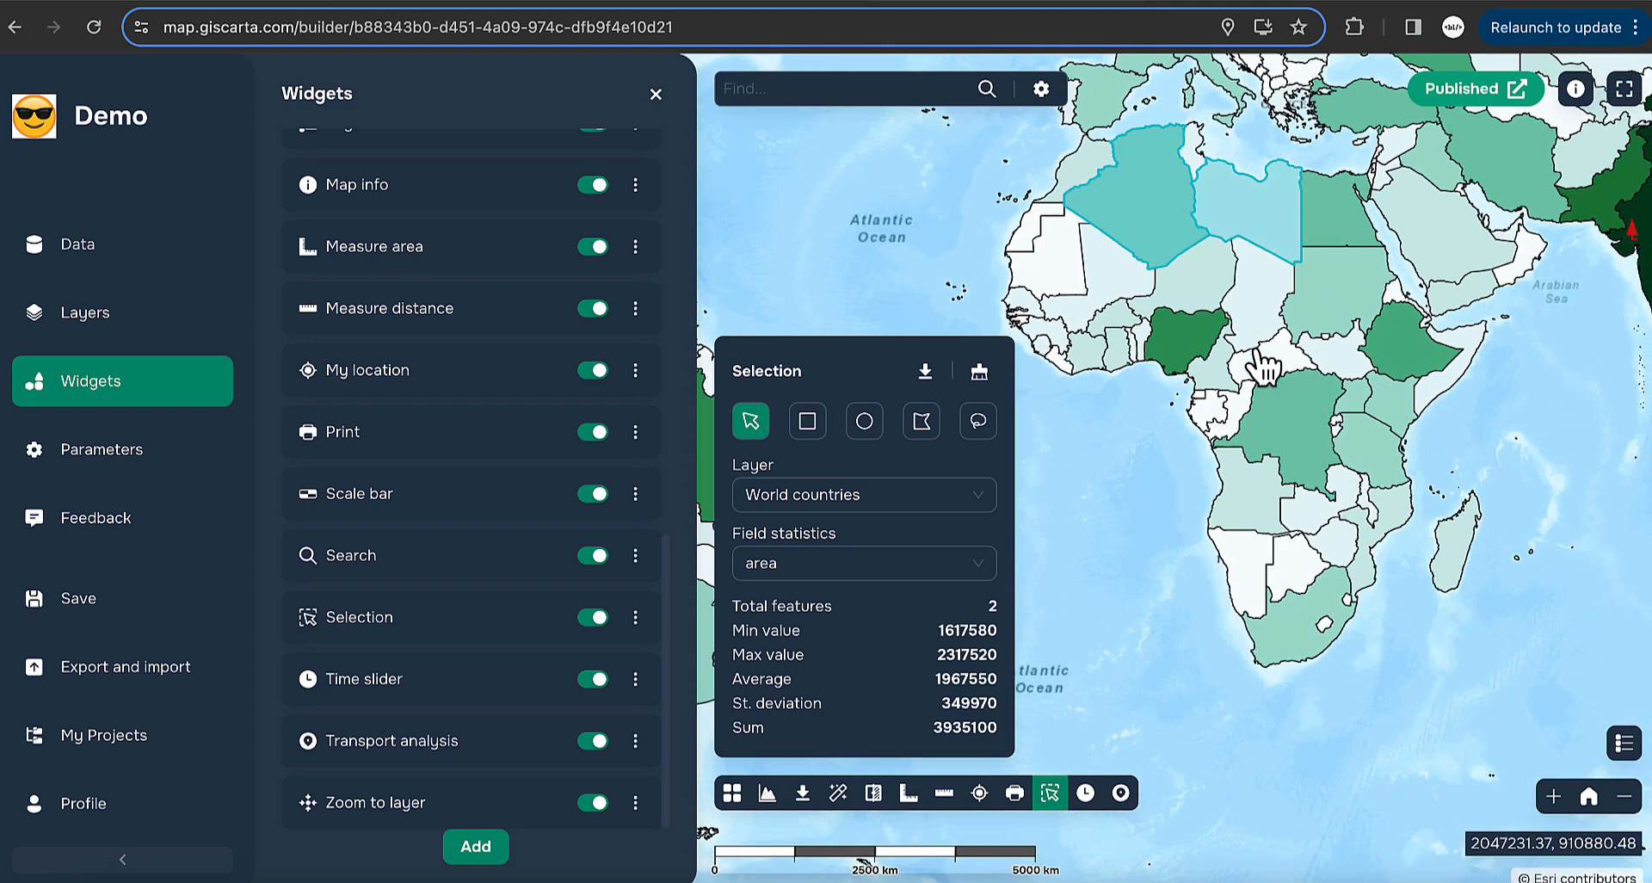
click(807, 421)
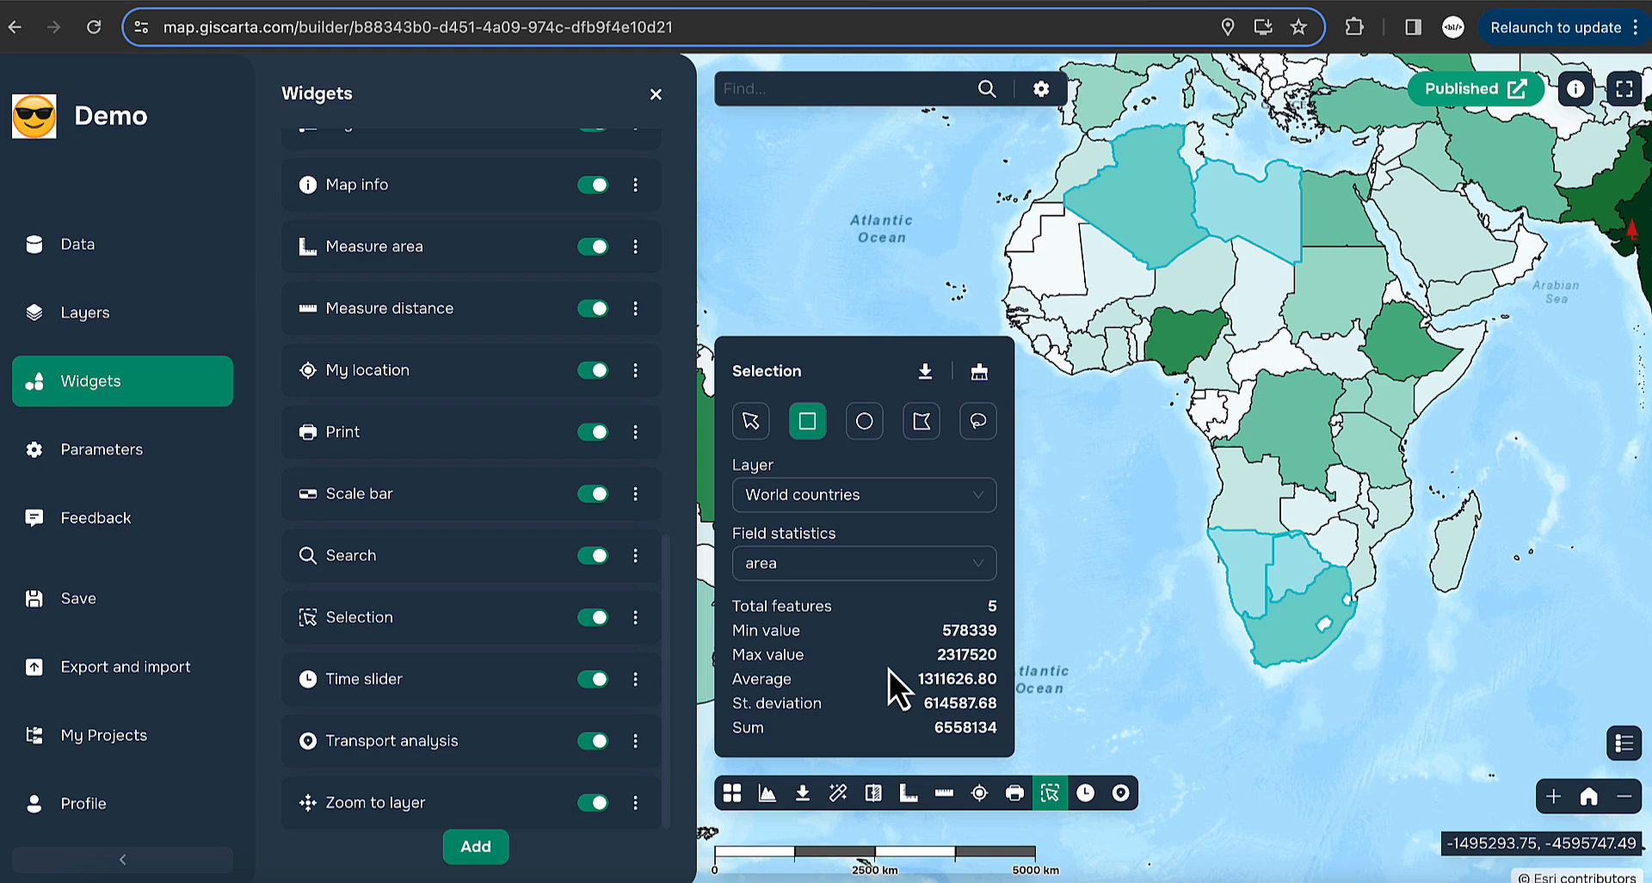
- Show the selection's field statistics for pop_year, then population, then area again
click(818, 569)
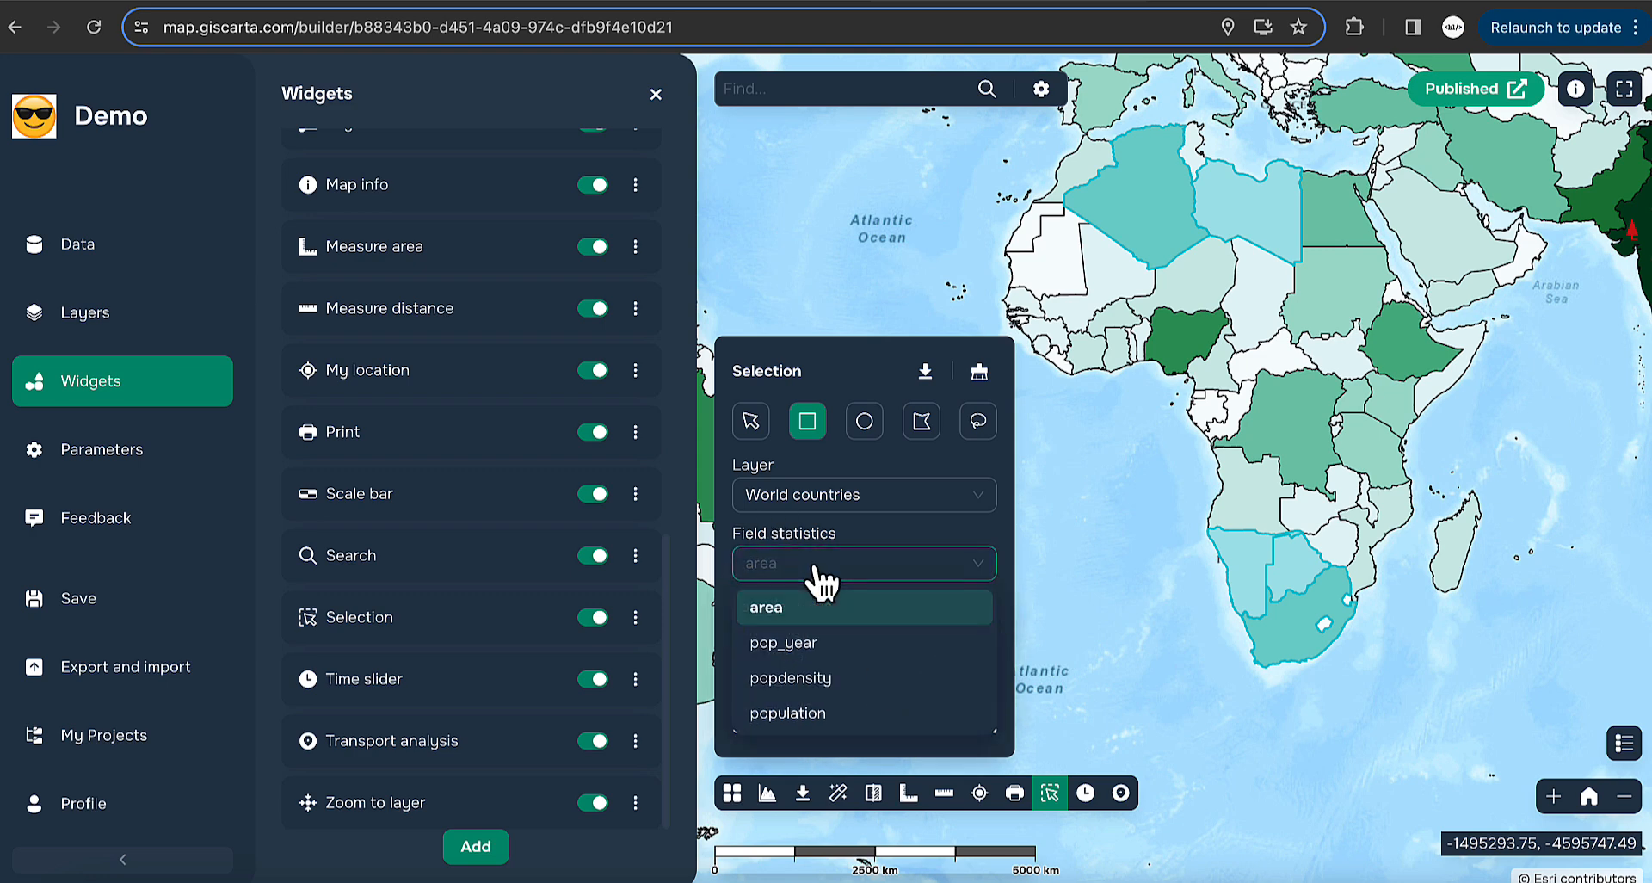
click(841, 653)
click(875, 572)
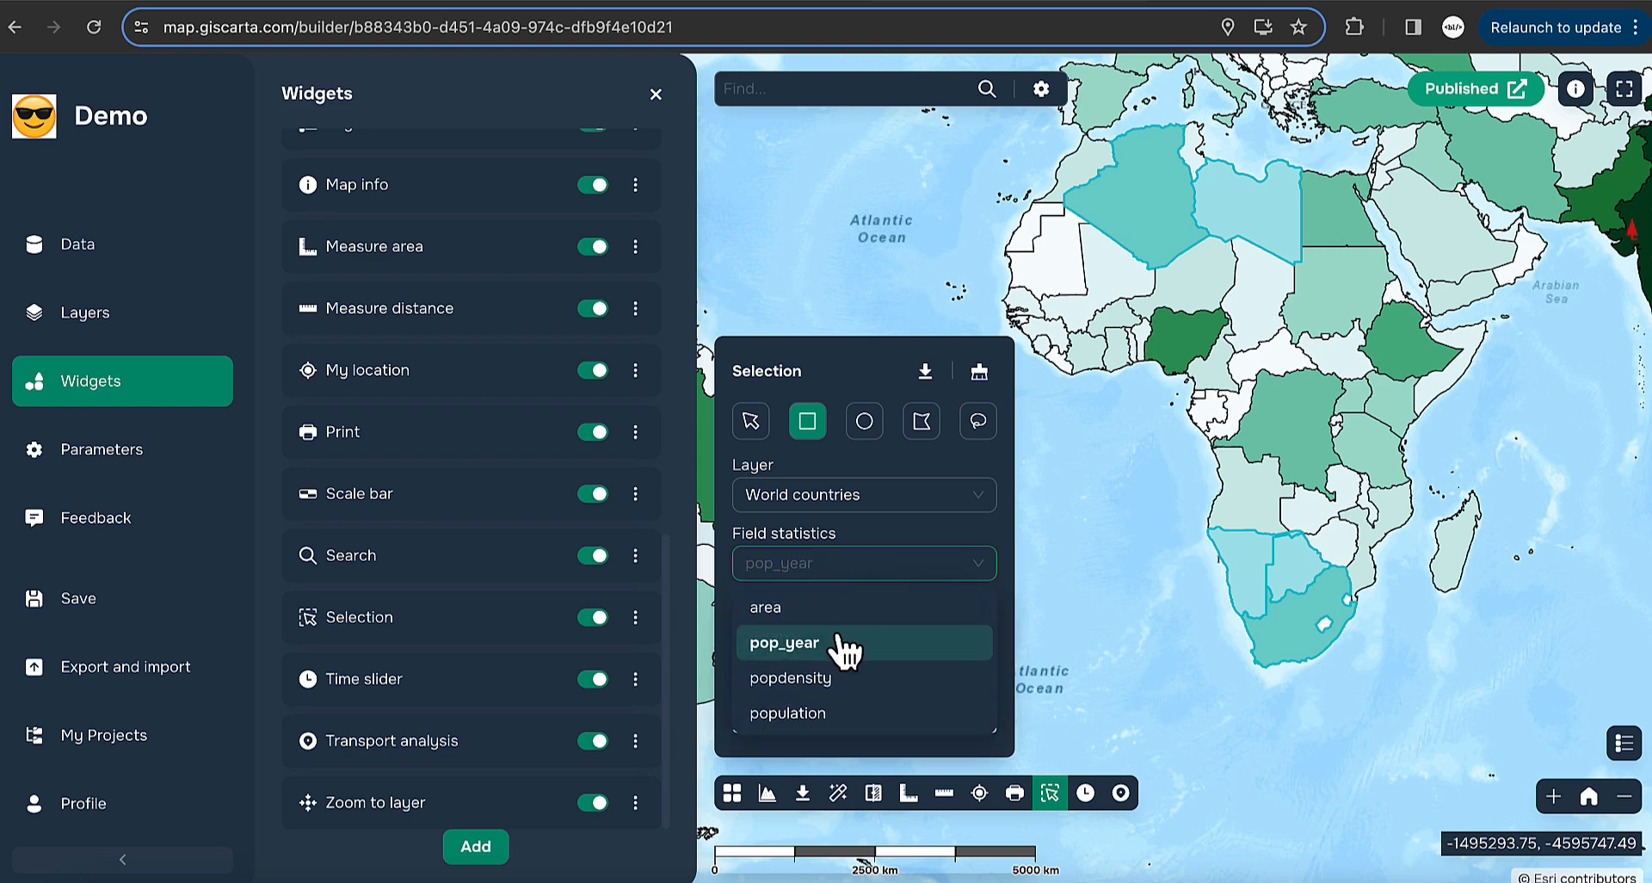
click(846, 716)
click(852, 568)
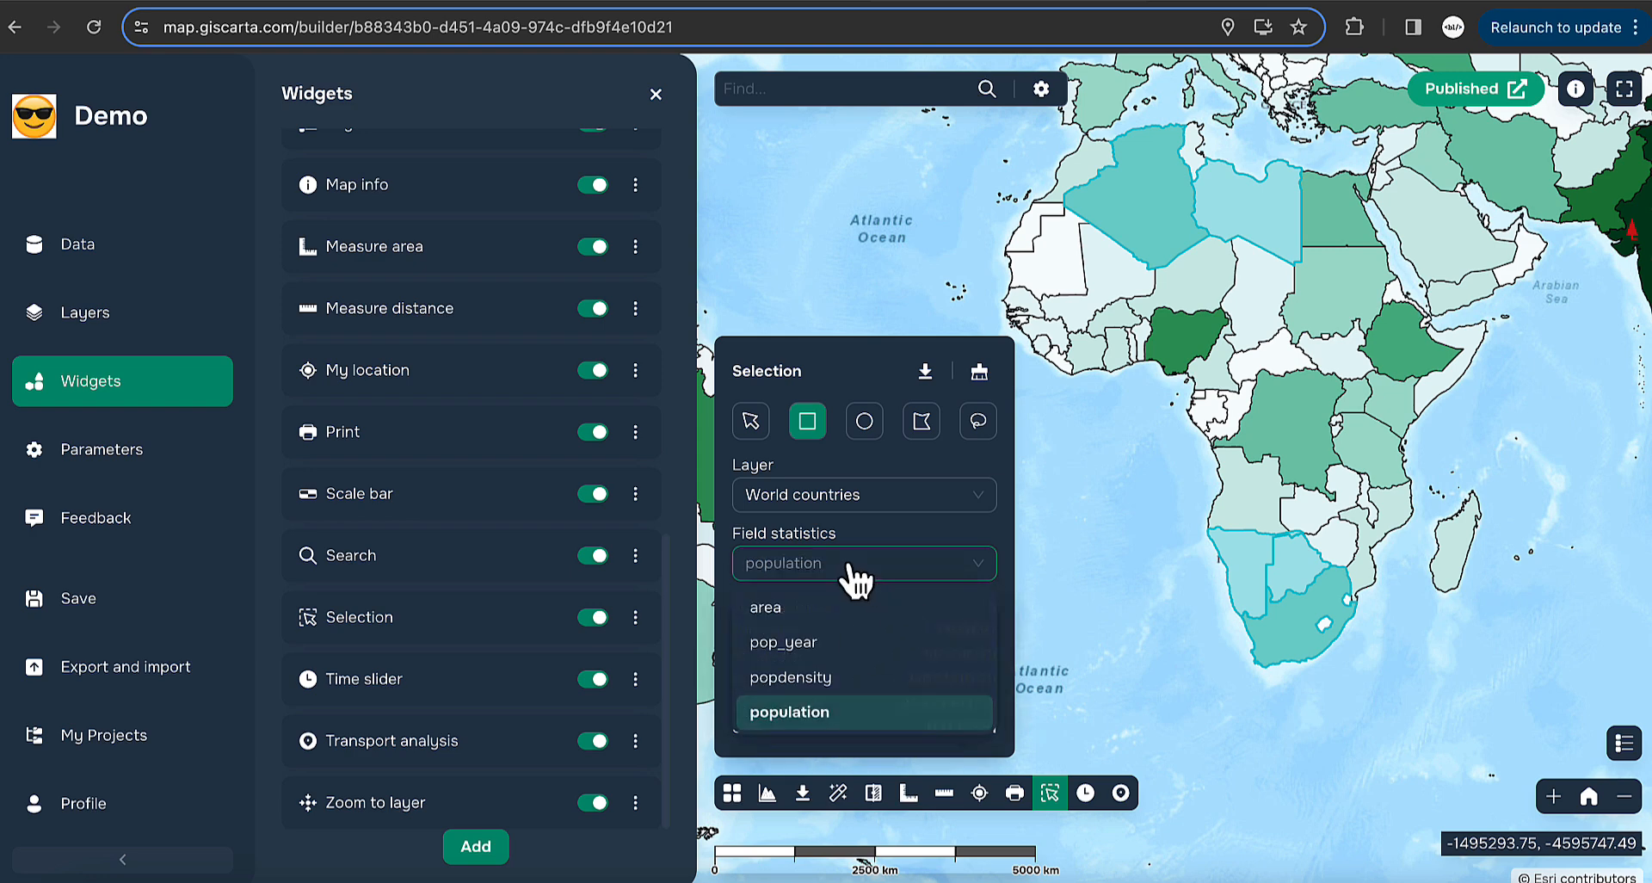
click(802, 609)
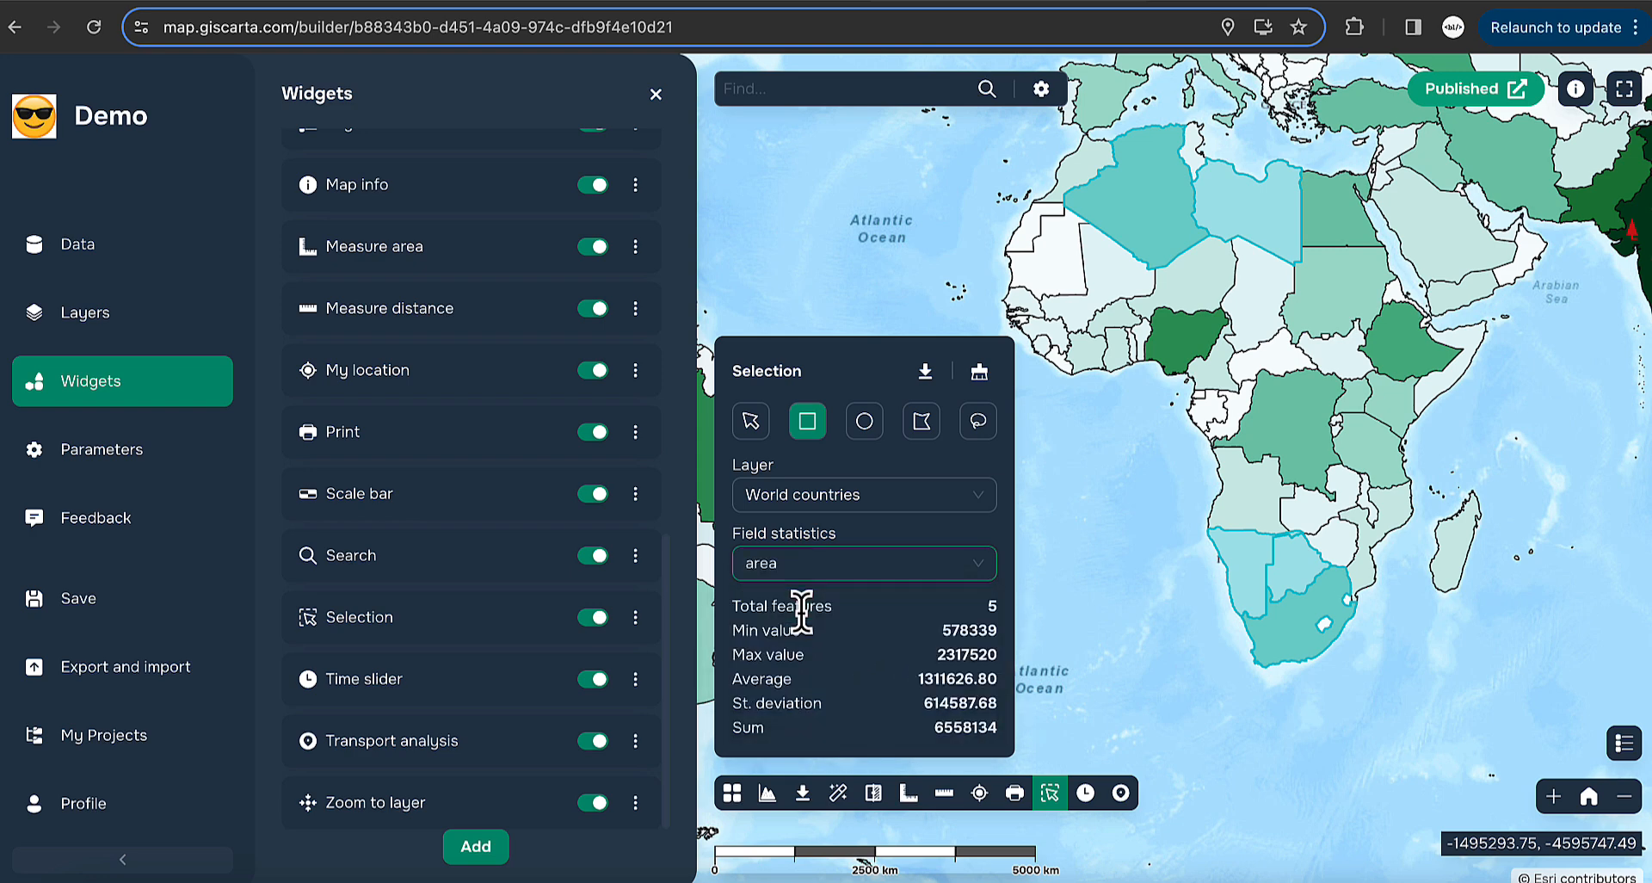
- Review the export formats for the selected countries, then zoom out to the whole world
click(926, 372)
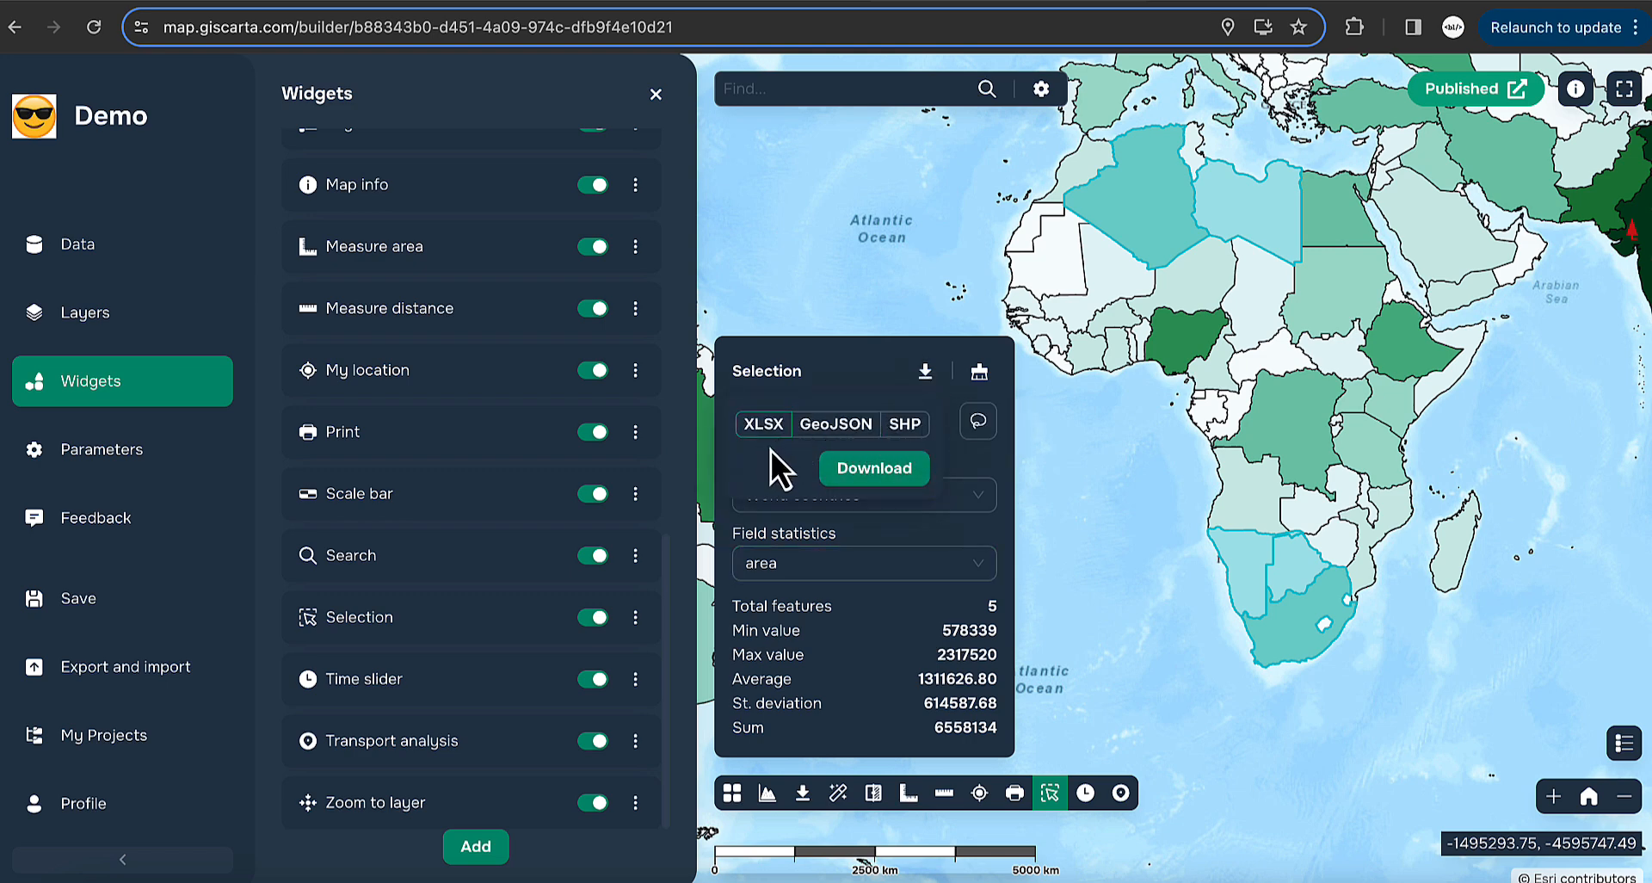
click(1049, 799)
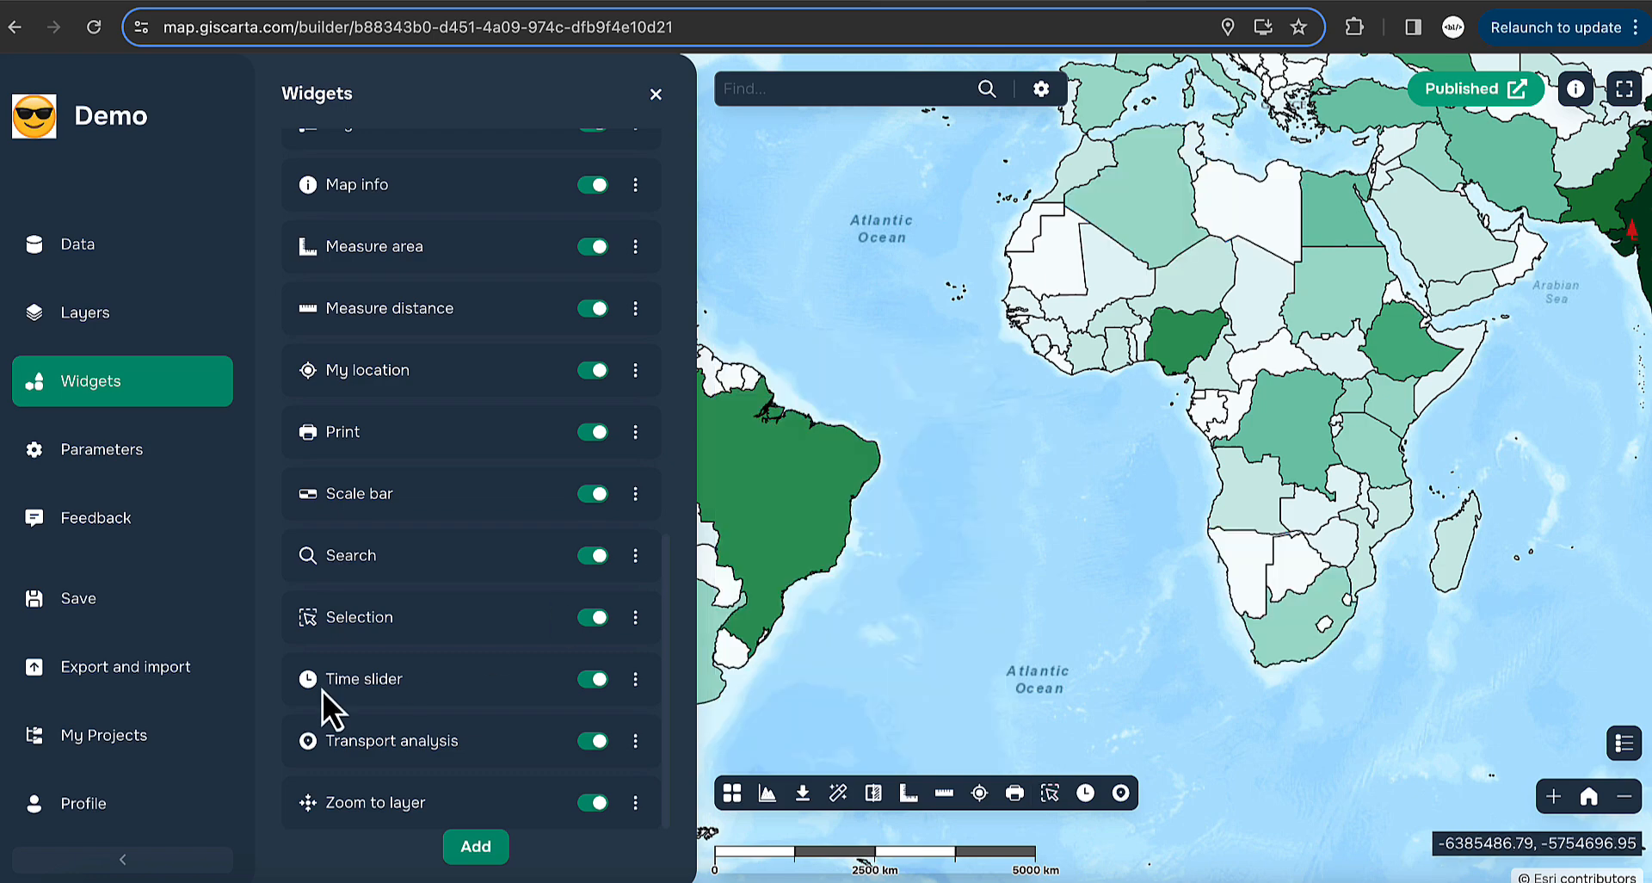
scroll(1158, 421, down, 2)
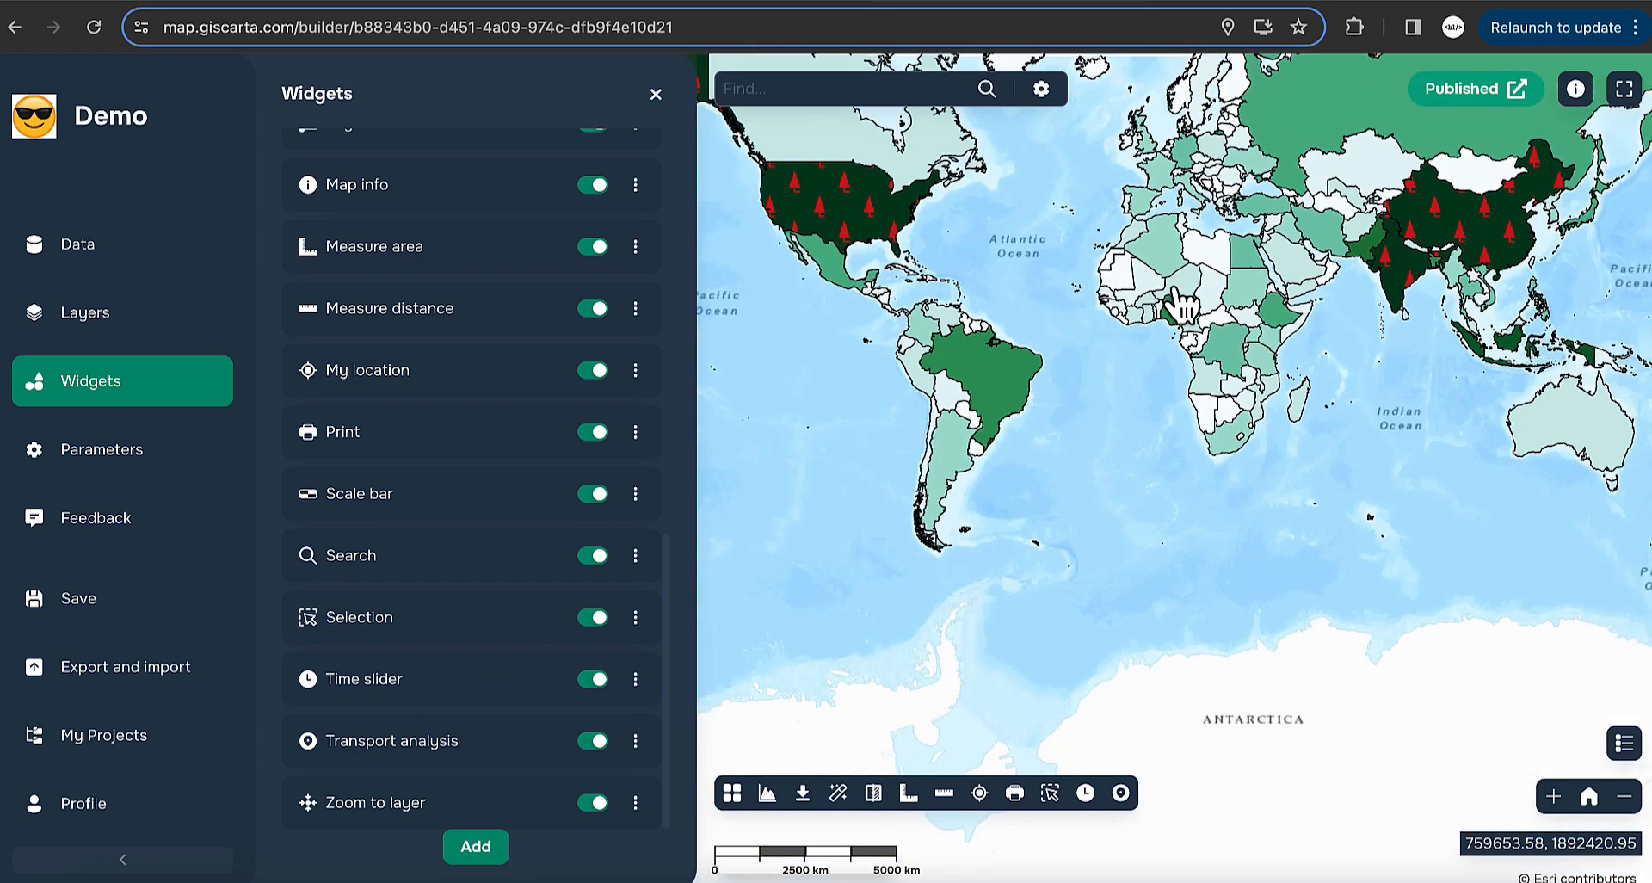
drag(1158, 422, 1138, 548)
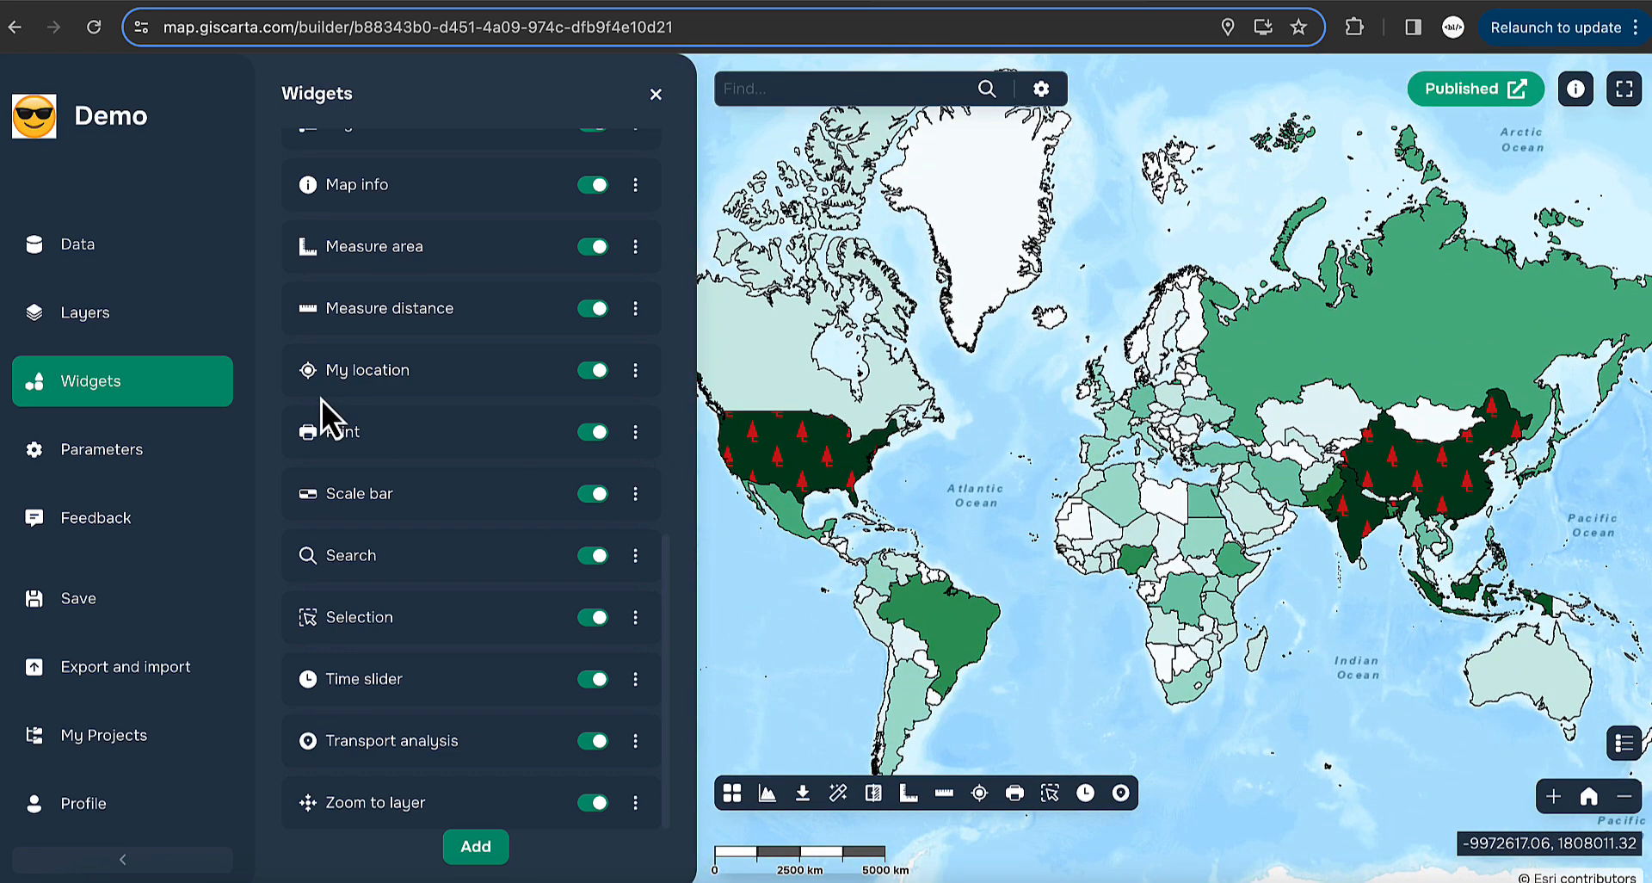
- Turn on the Earthquakes 1970 - 2023 layer and step the time slider to 1983
click(137, 320)
click(302, 346)
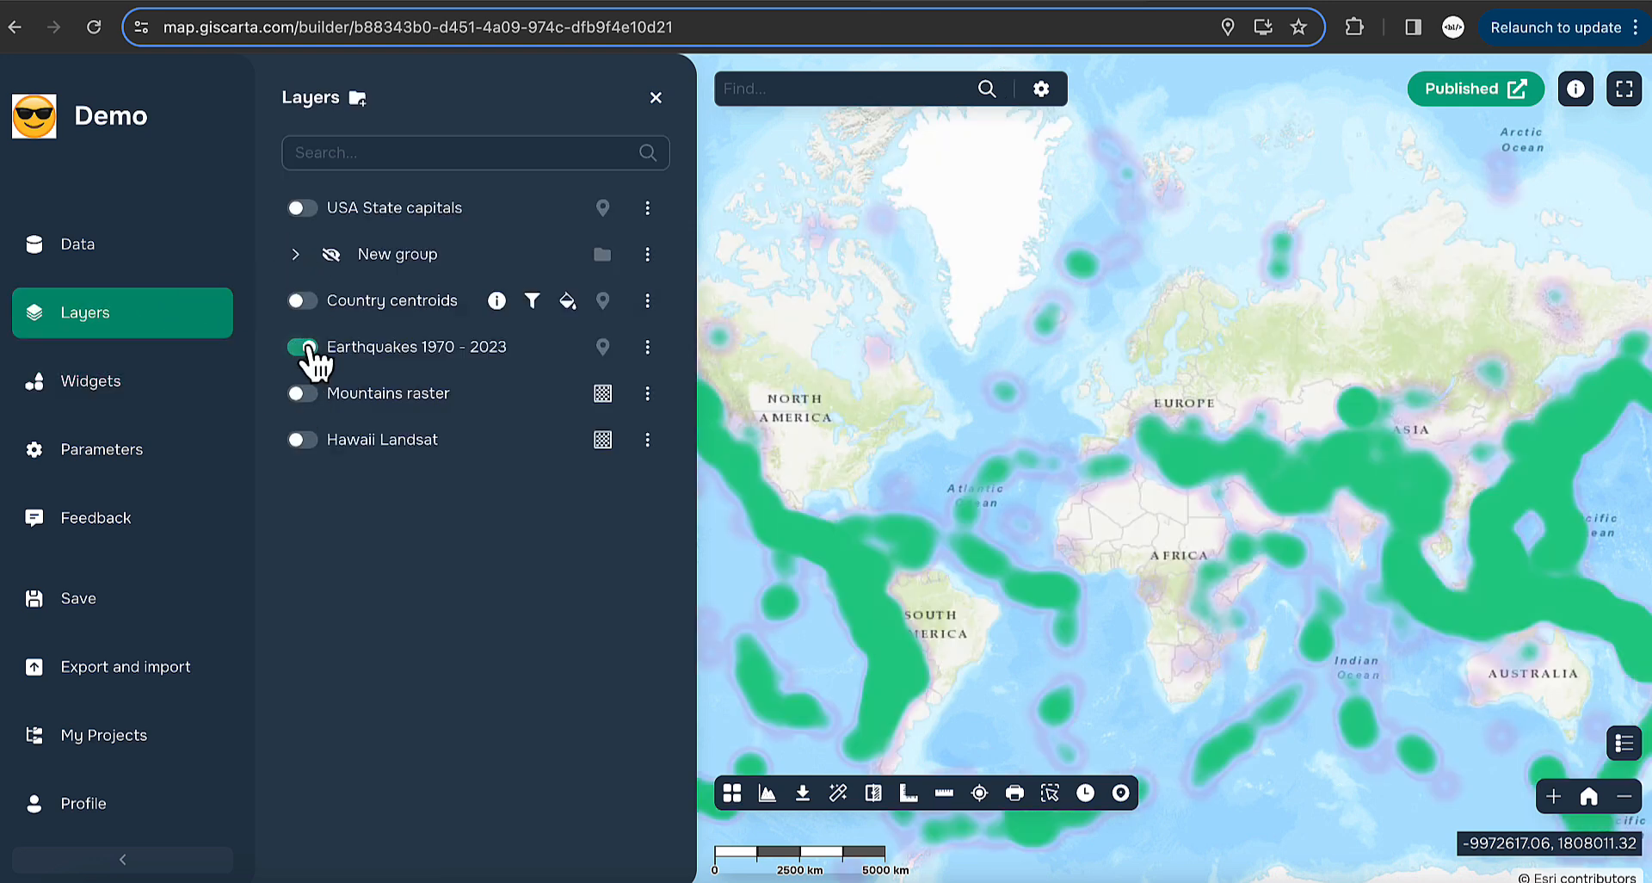
click(658, 93)
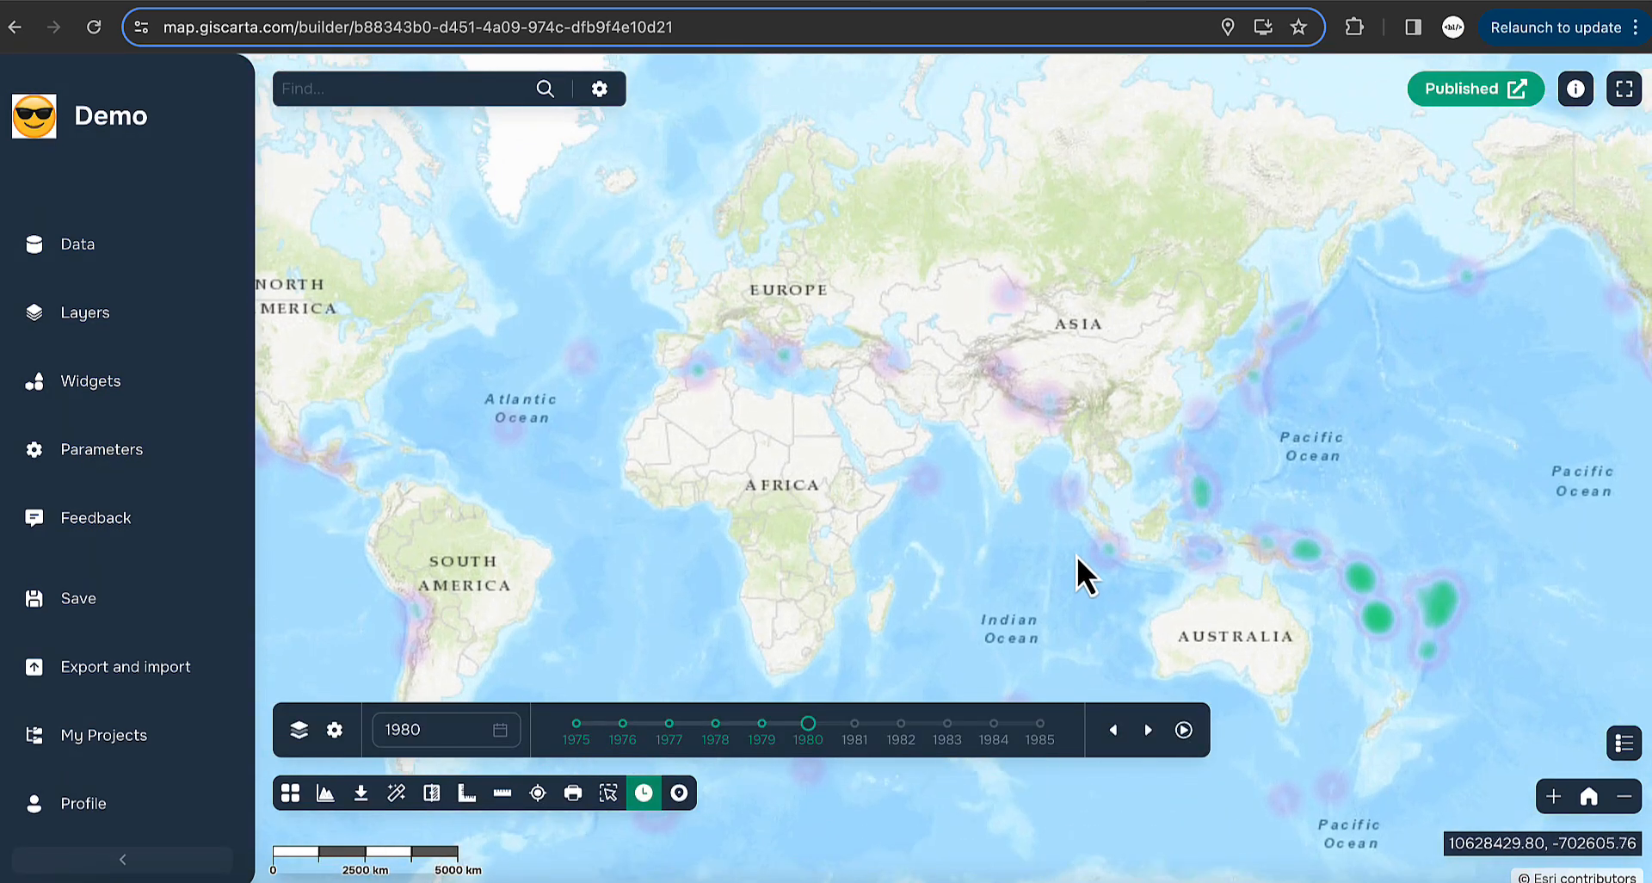
click(1148, 730)
click(1148, 730)
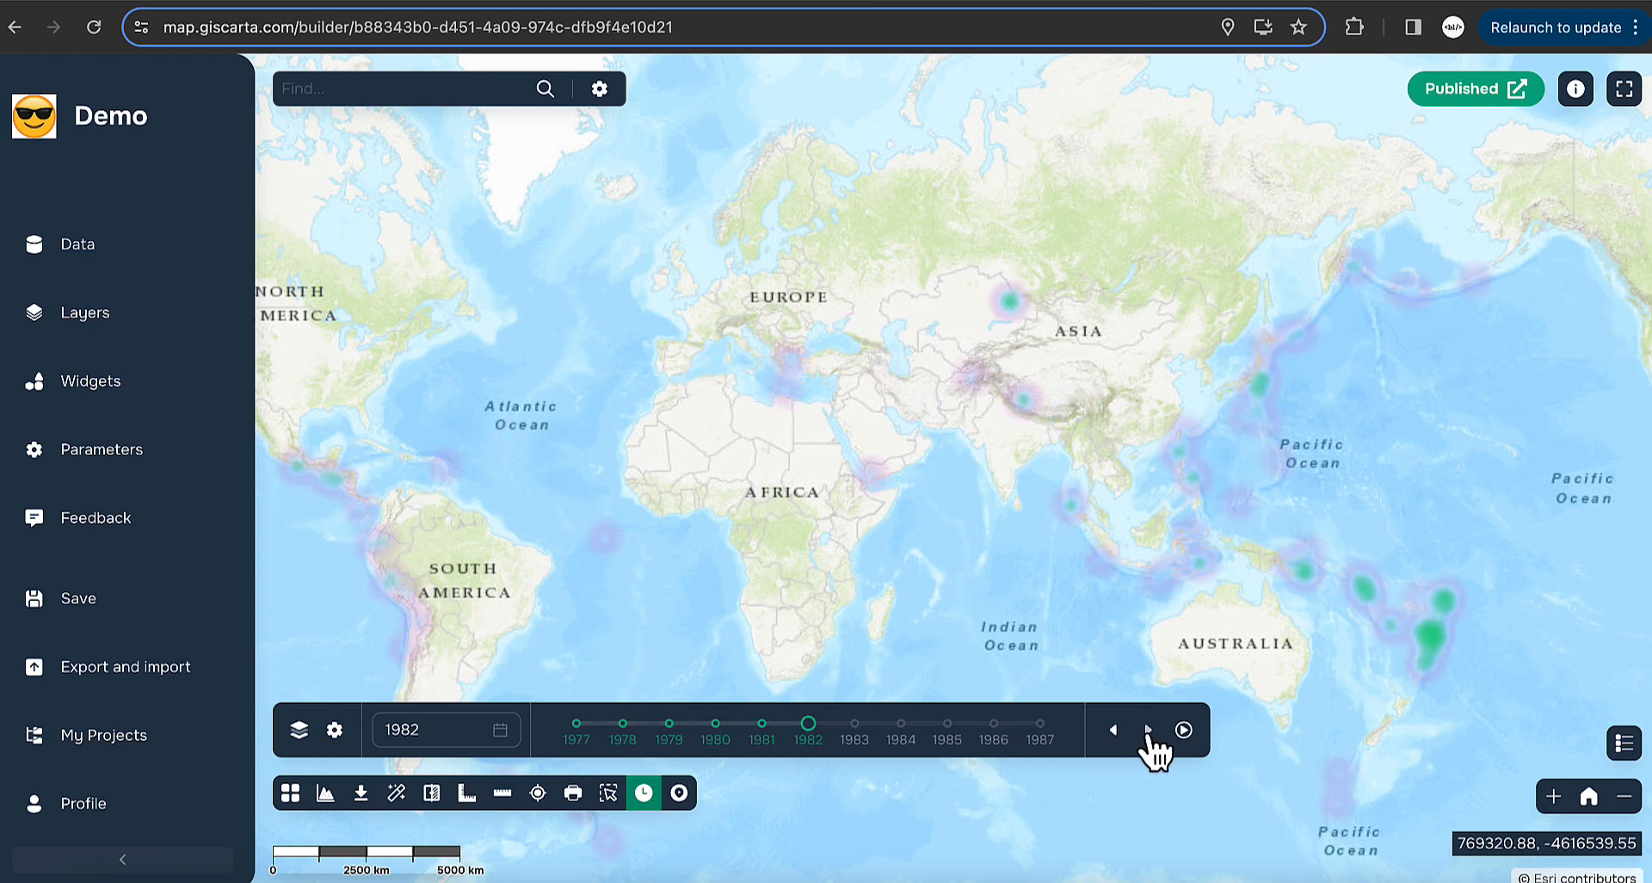
click(1148, 730)
- Switch the basemap to Esri World Dark Gray
click(290, 793)
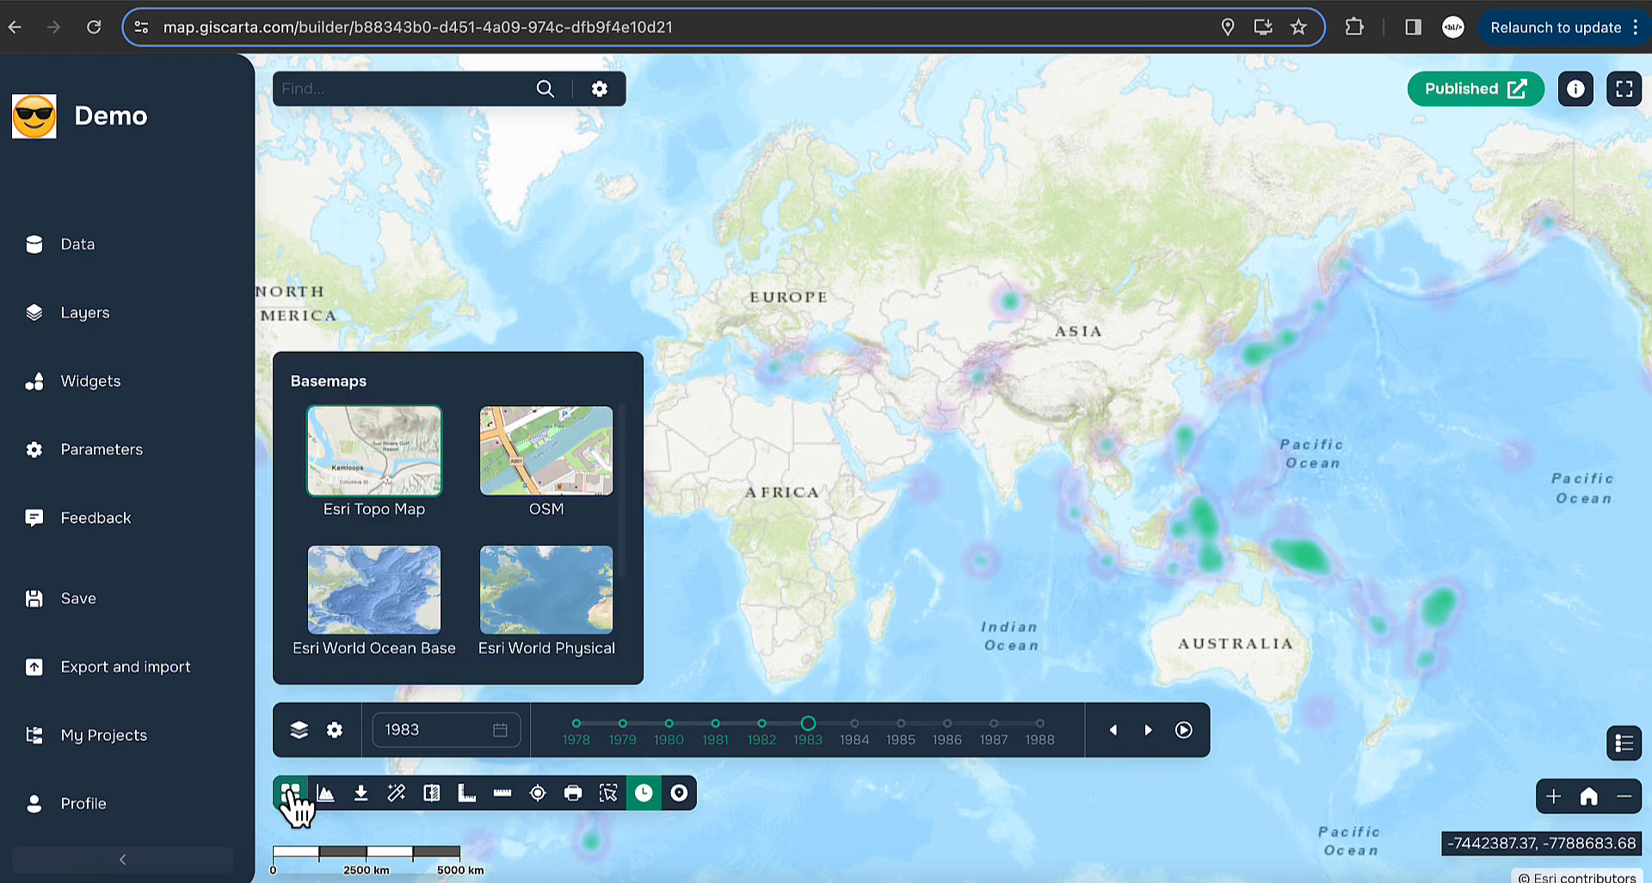
scroll(456, 620, down, 2)
click(395, 627)
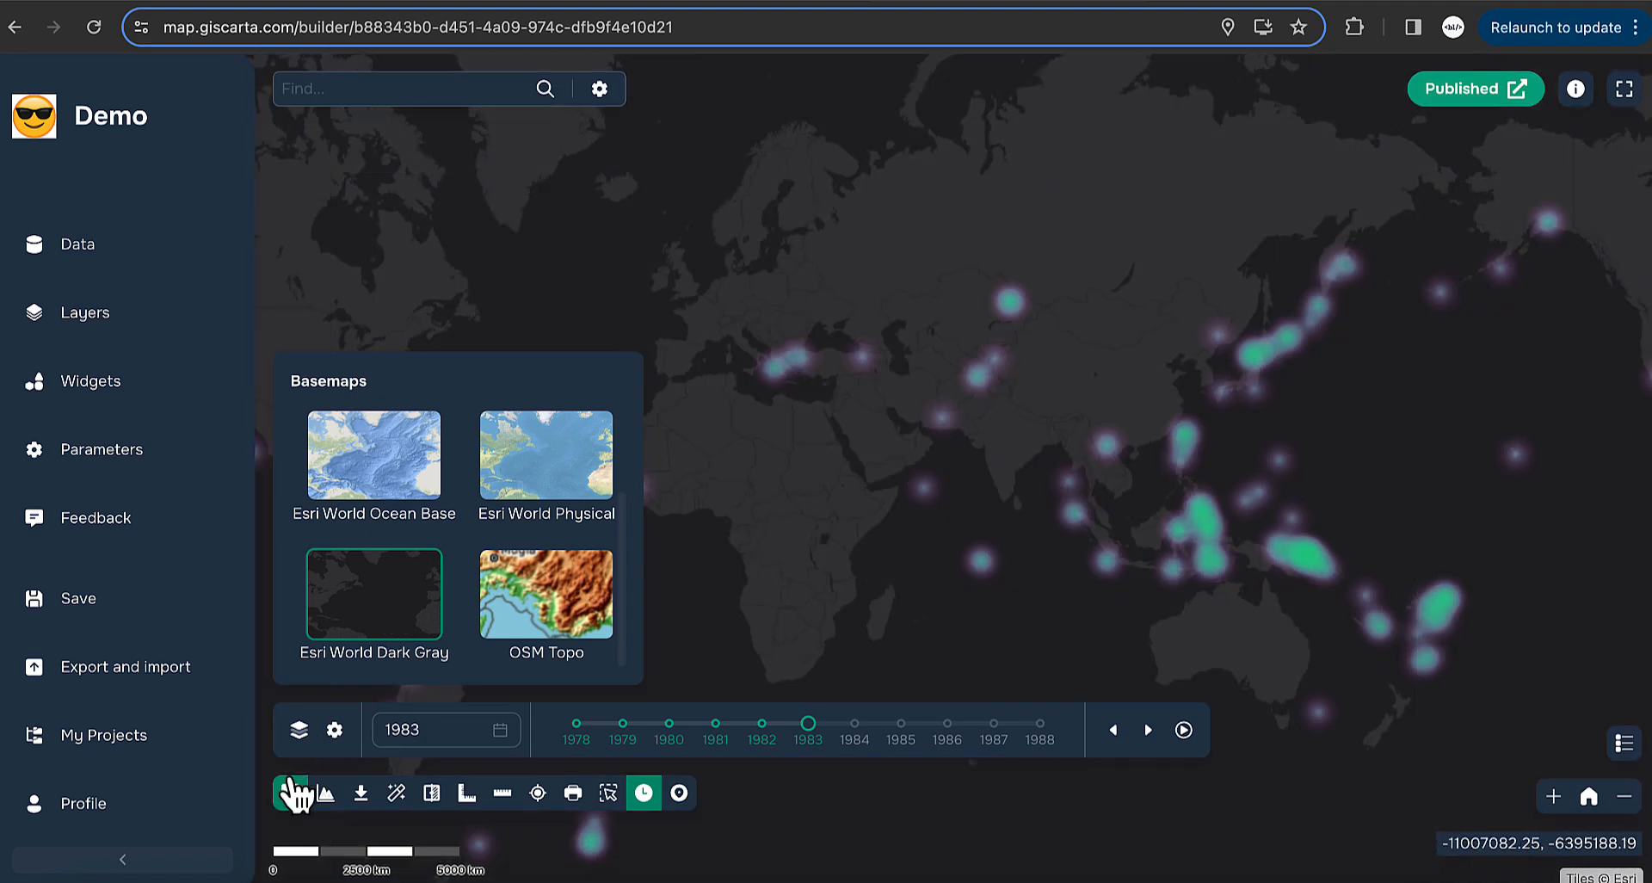
click(292, 793)
- Step the earthquake timeline on to 1987 and bring up the widgets list
click(1150, 732)
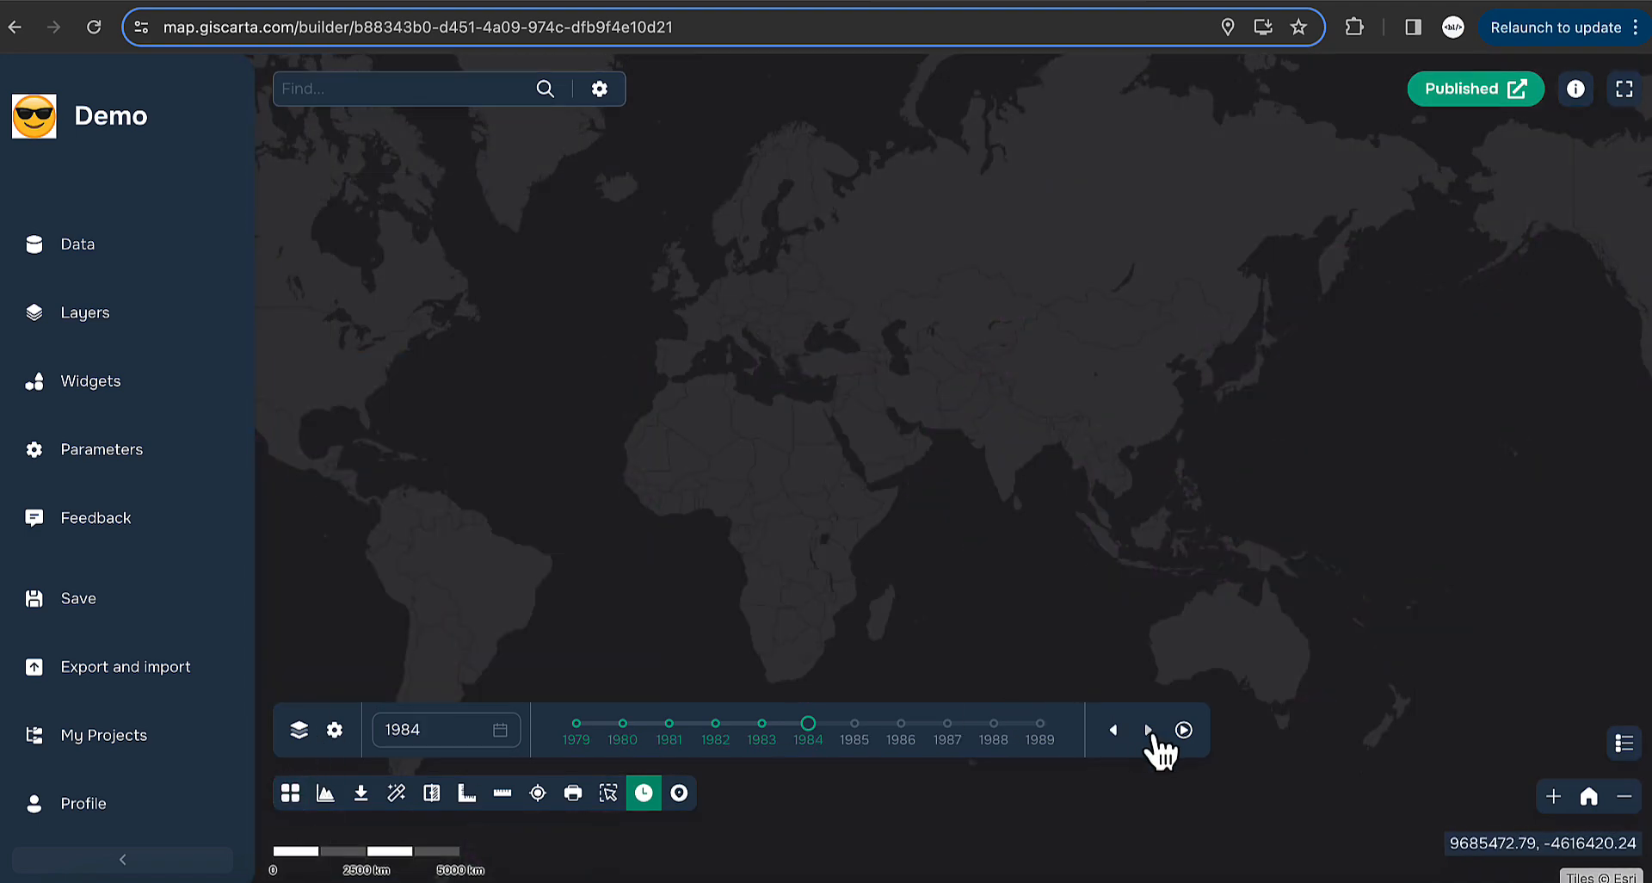
click(1150, 732)
click(1150, 732)
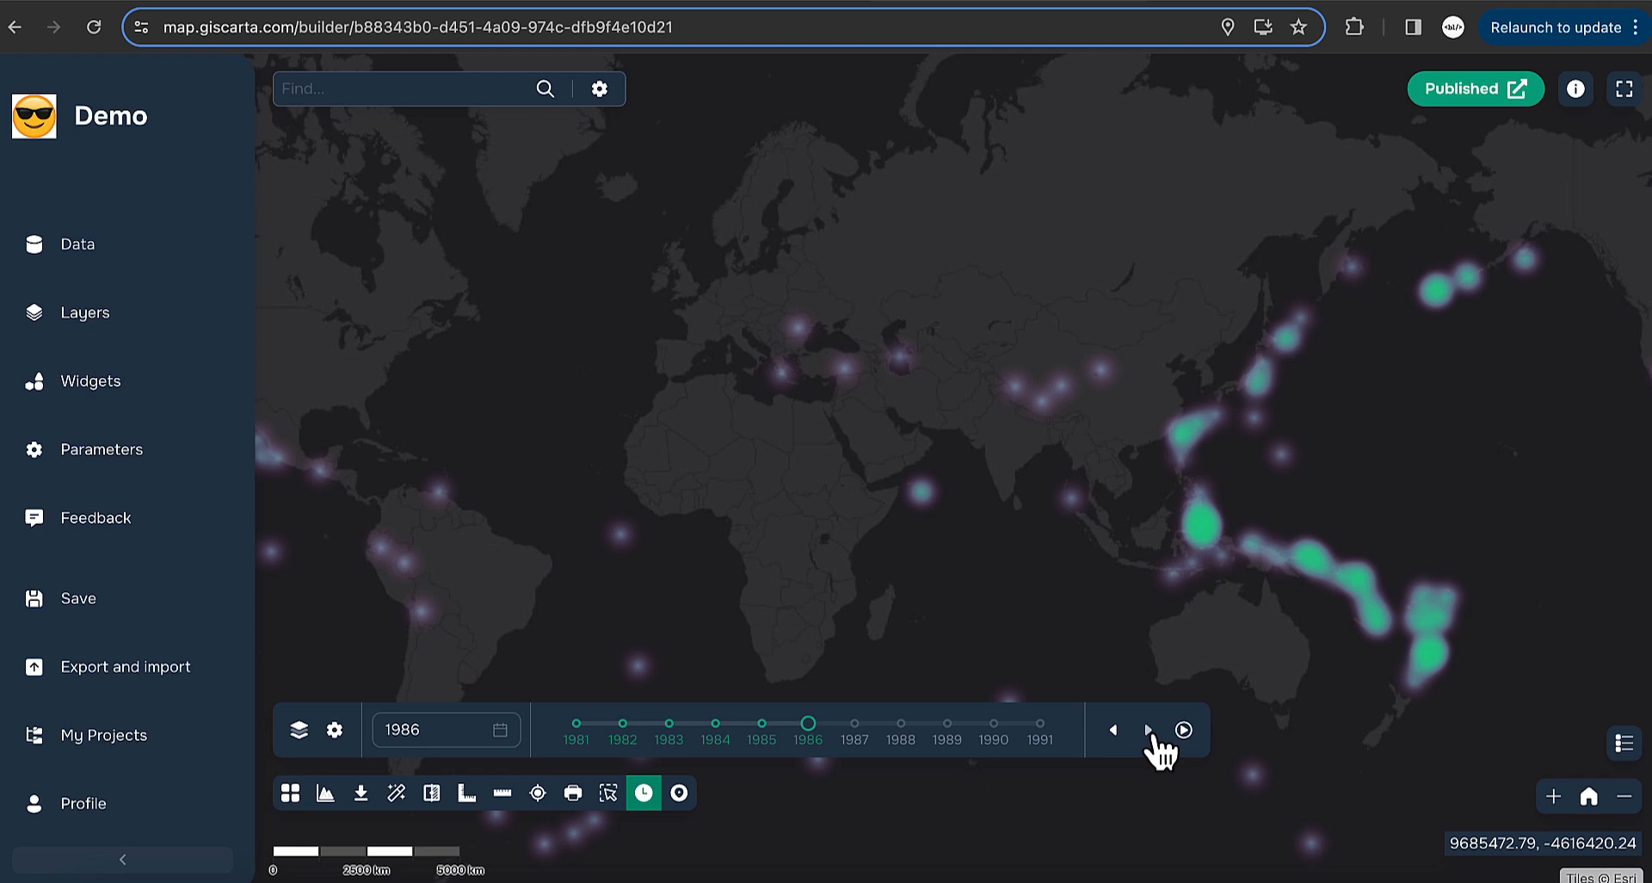
click(1150, 731)
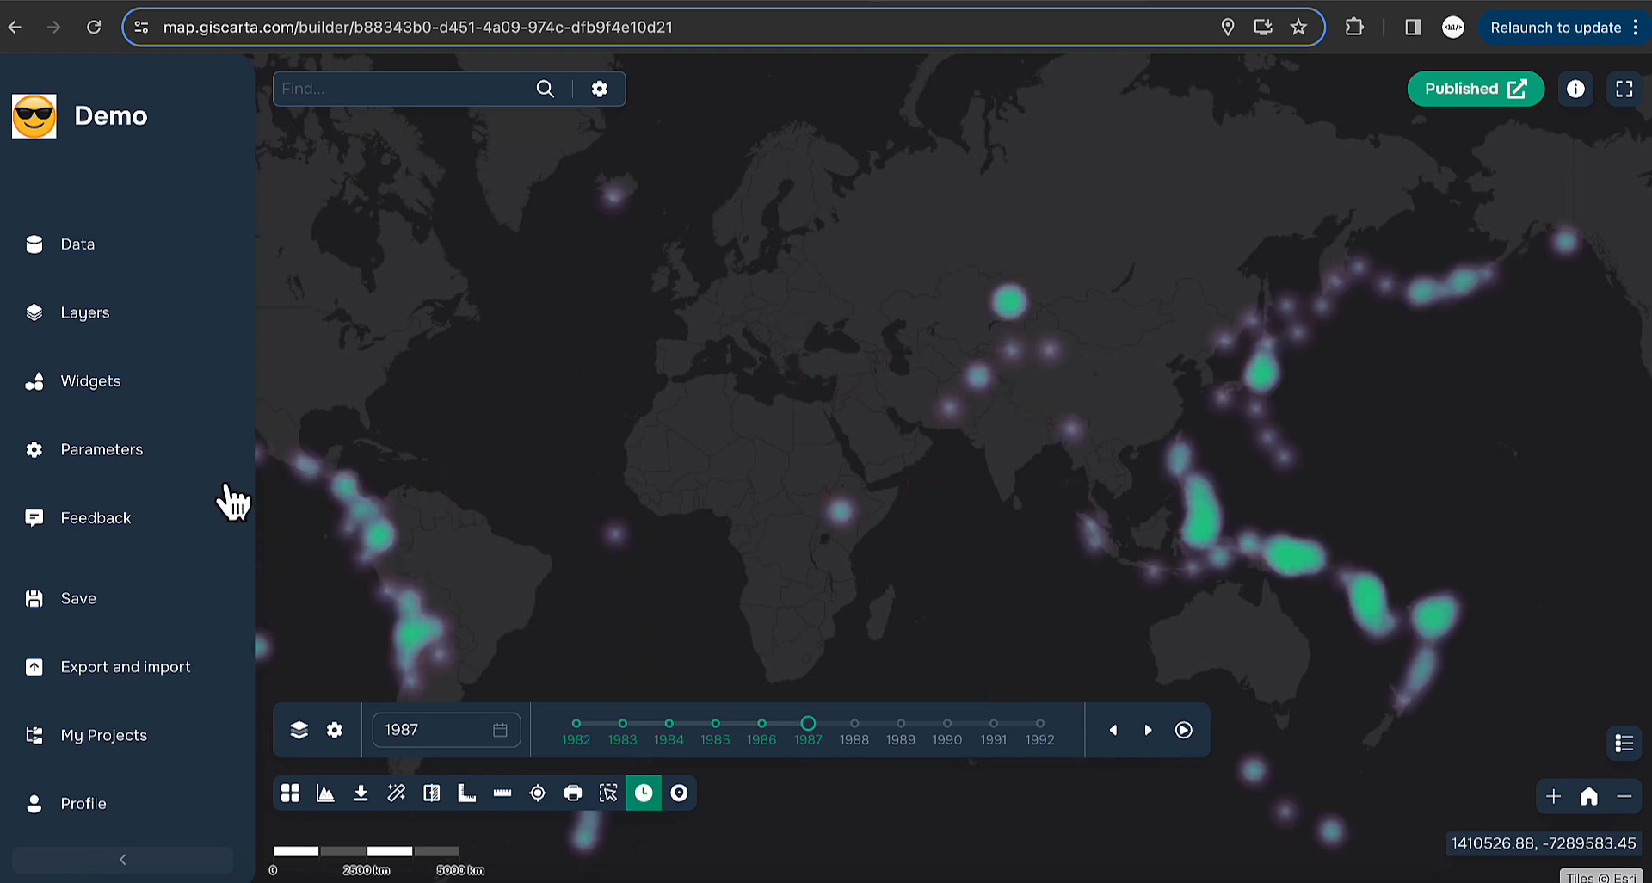
click(121, 387)
scroll(551, 654, down, 10)
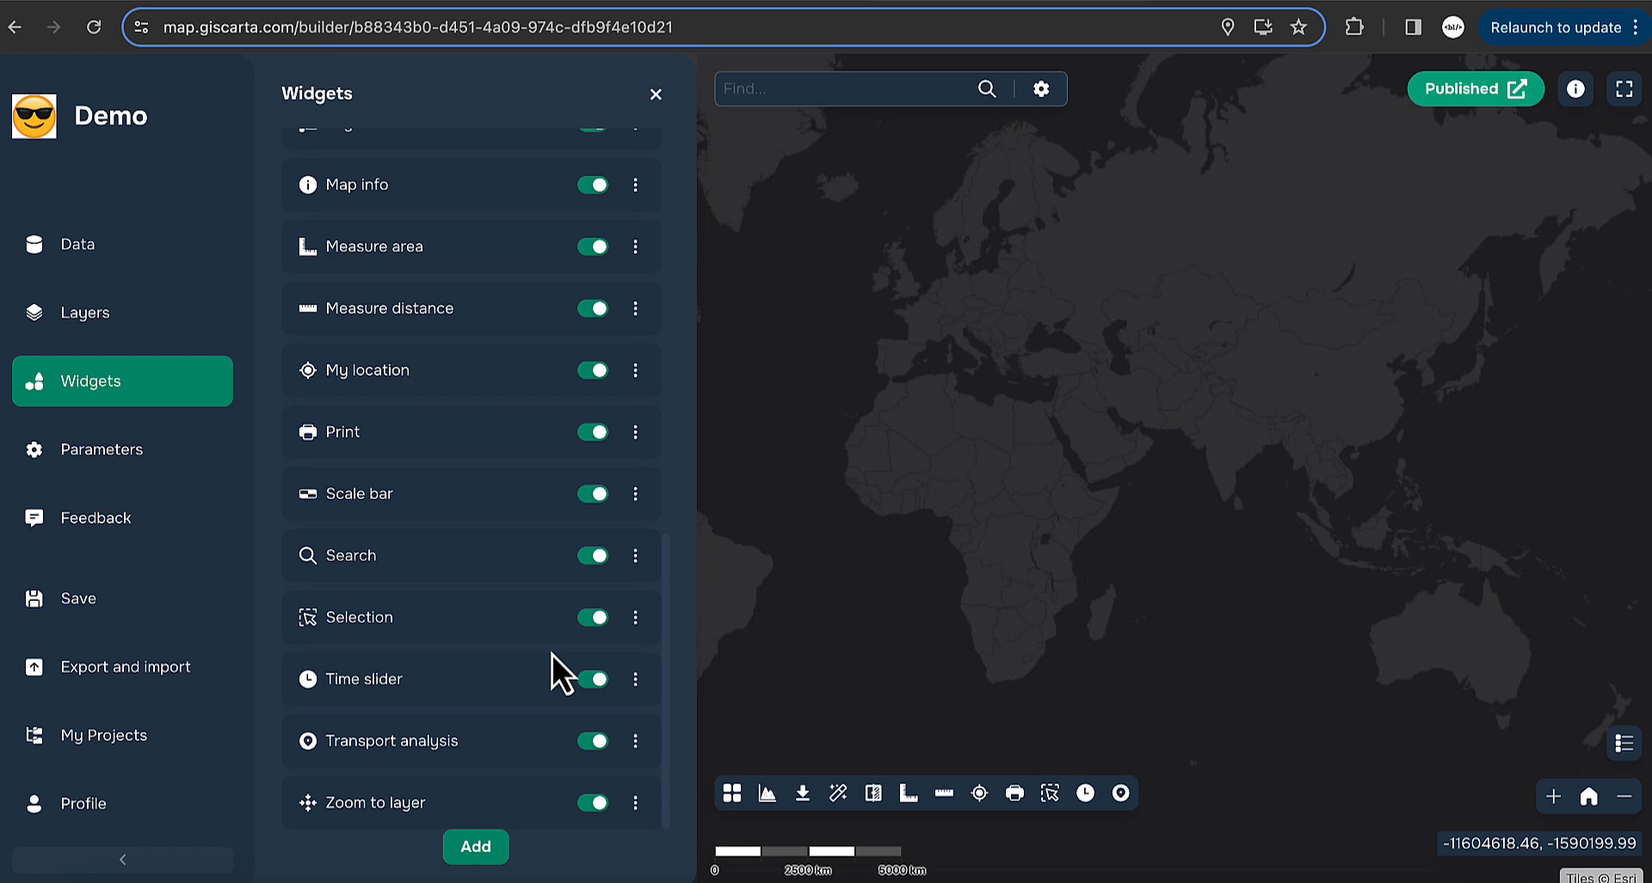
- Review the Time slider widget settings, then return to the widgets list
click(635, 679)
click(745, 690)
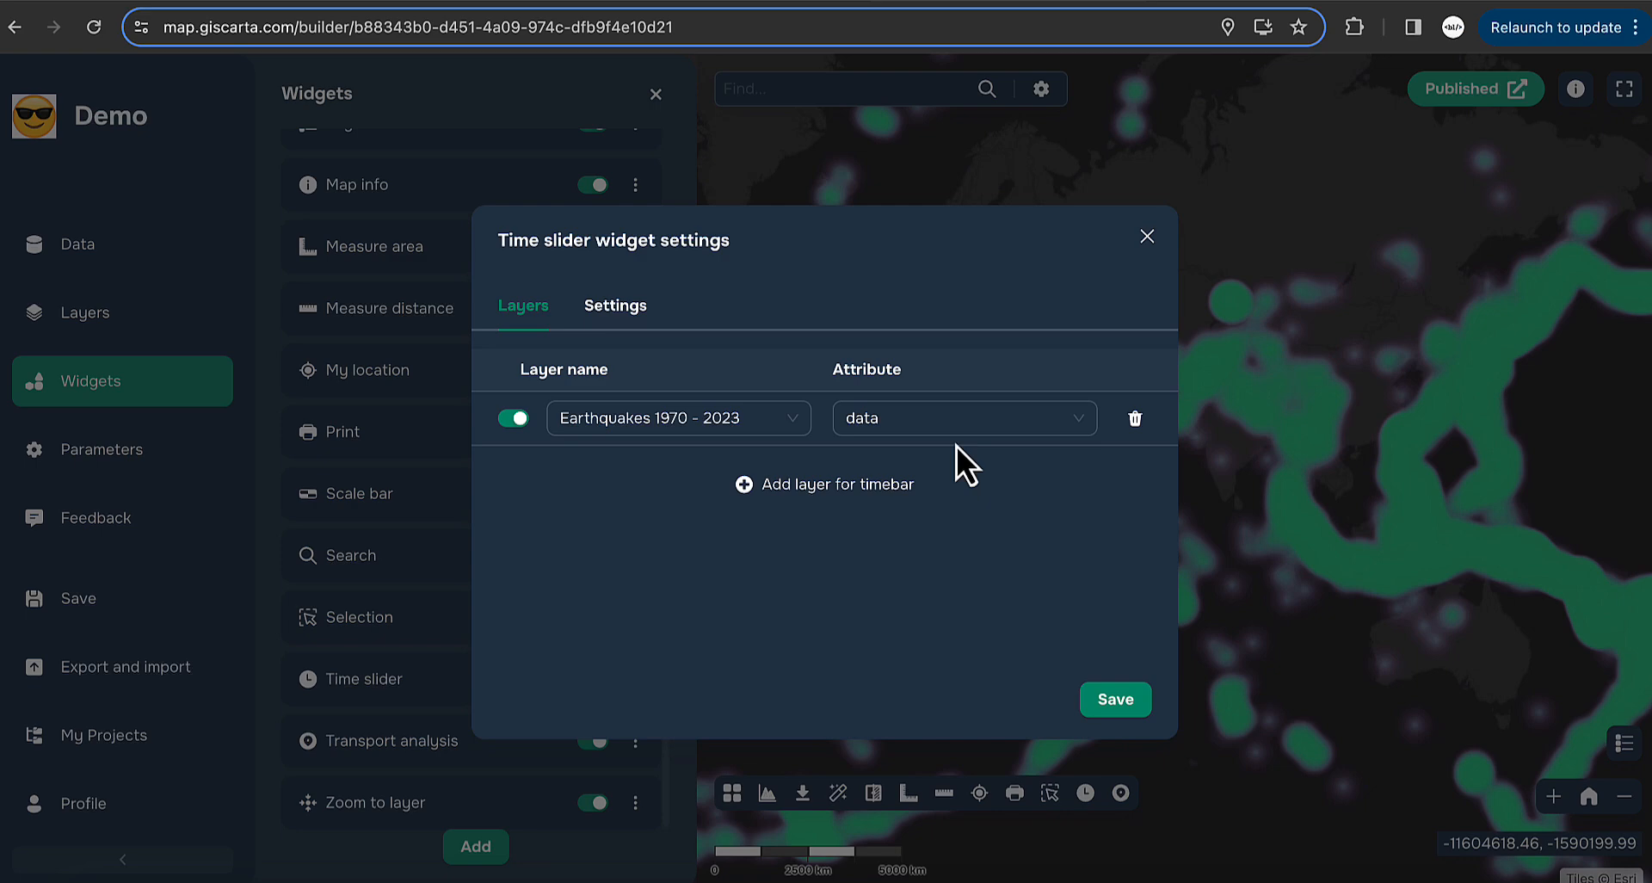
click(431, 580)
click(103, 323)
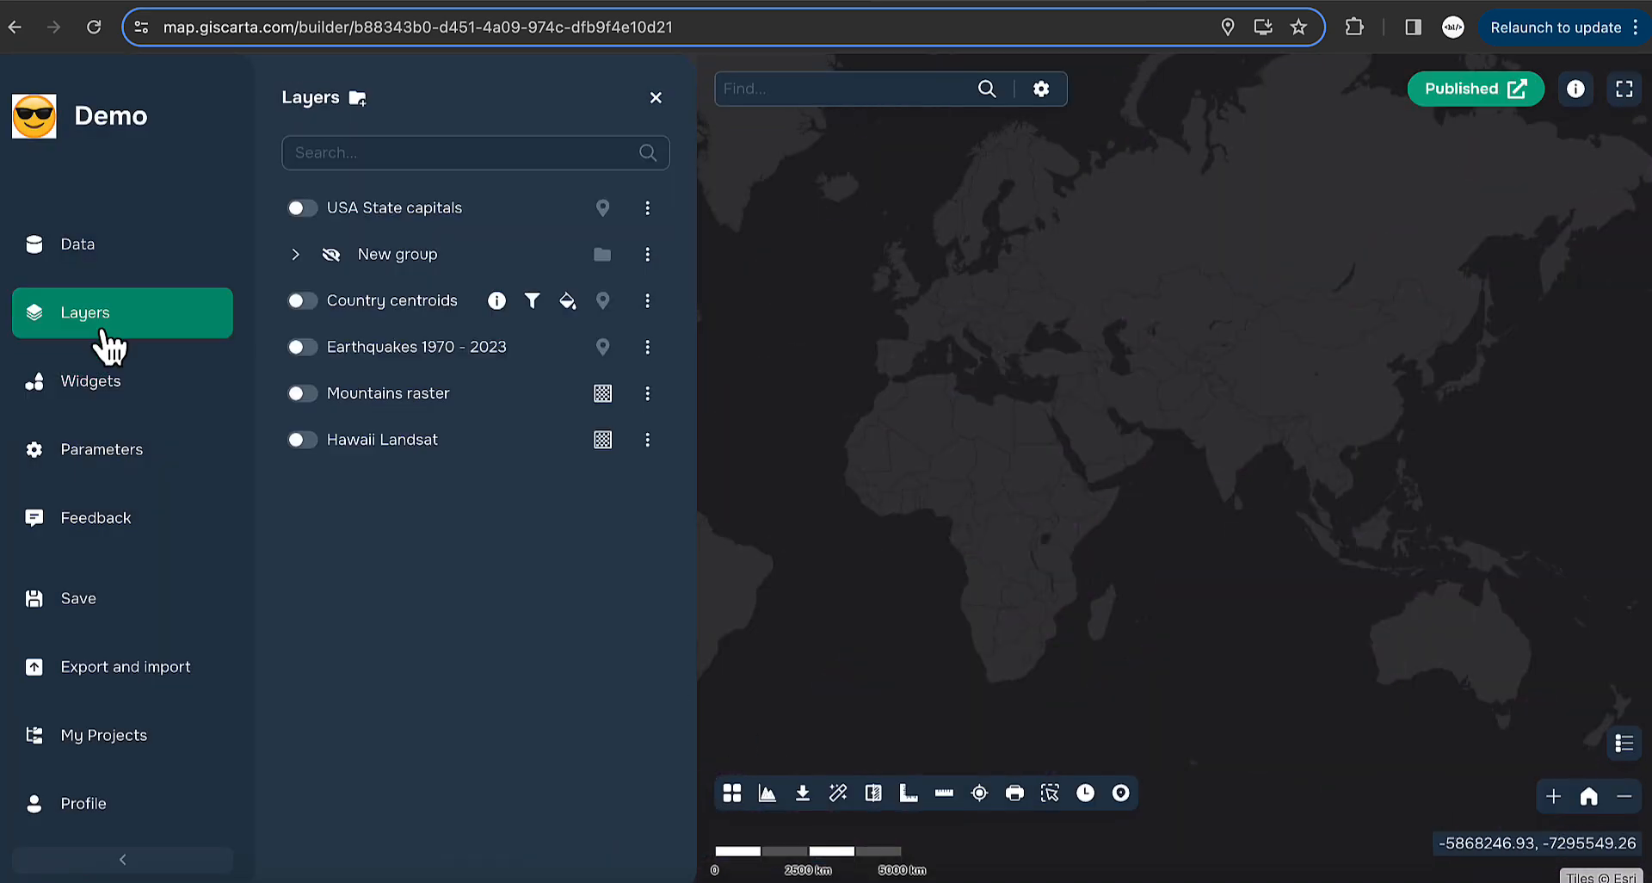
click(112, 397)
scroll(548, 641, down, 5)
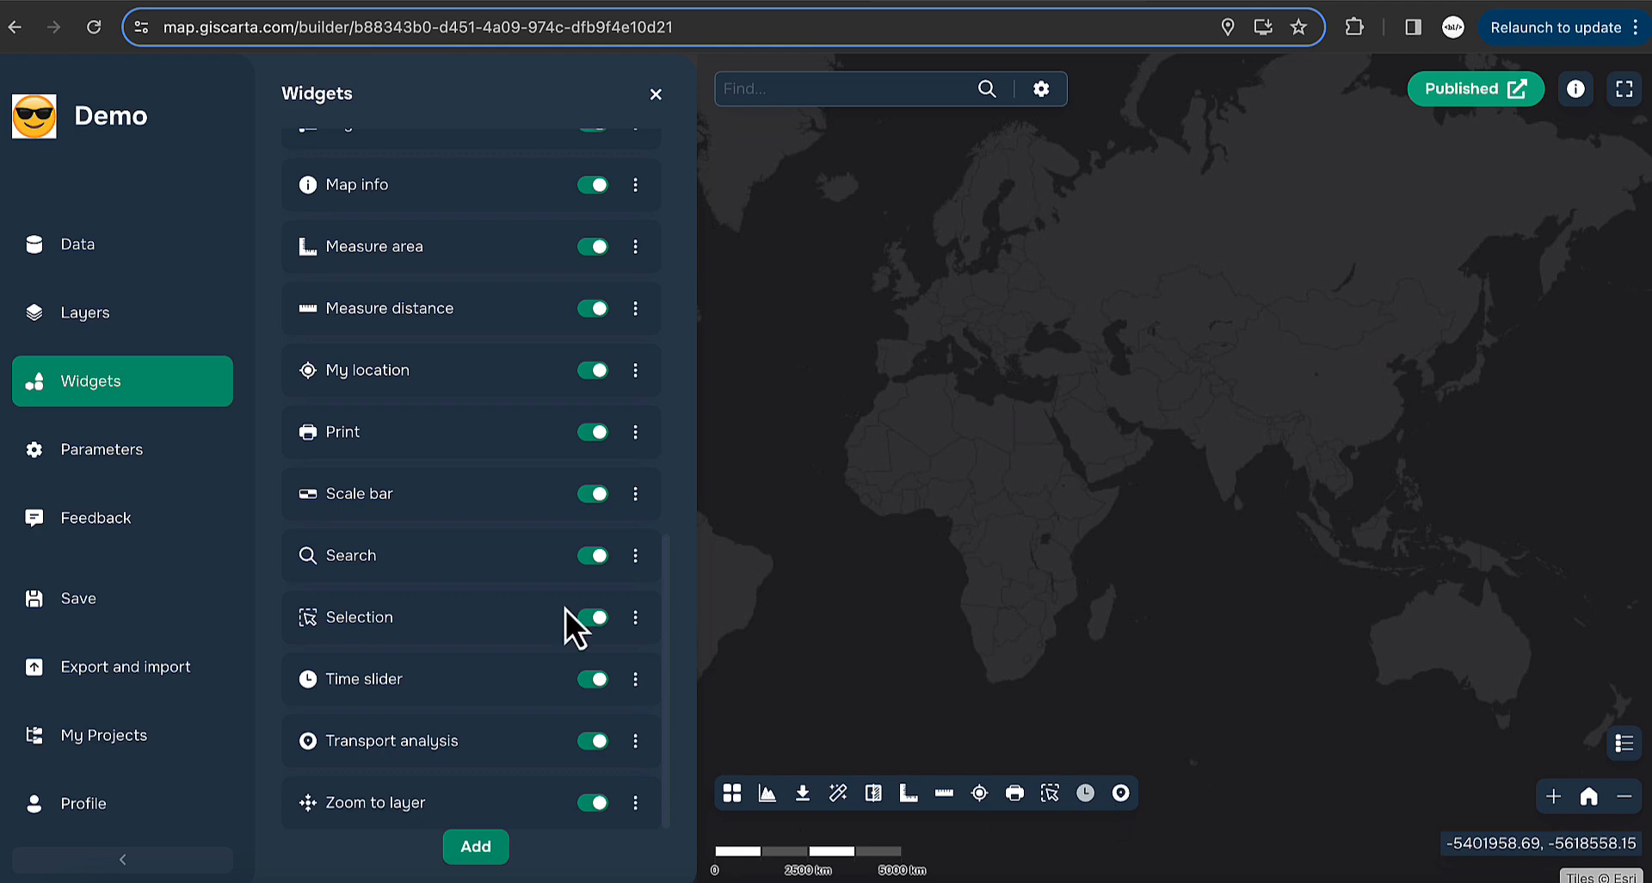
- Switch the basemap to Esri Topo Map with the view centred on France
click(732, 792)
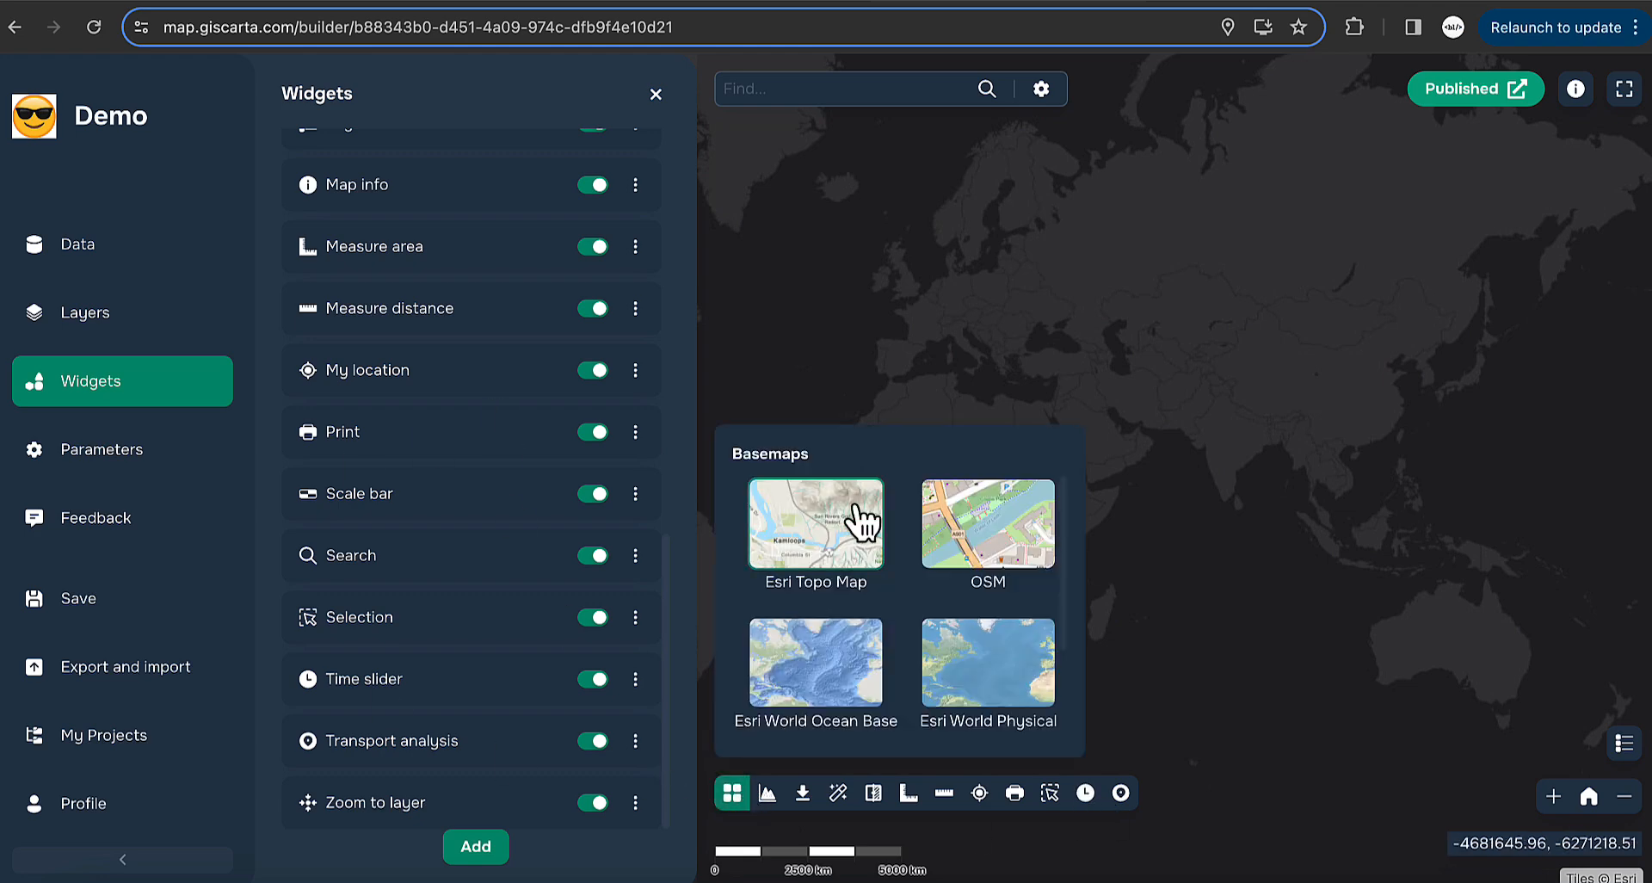
click(837, 556)
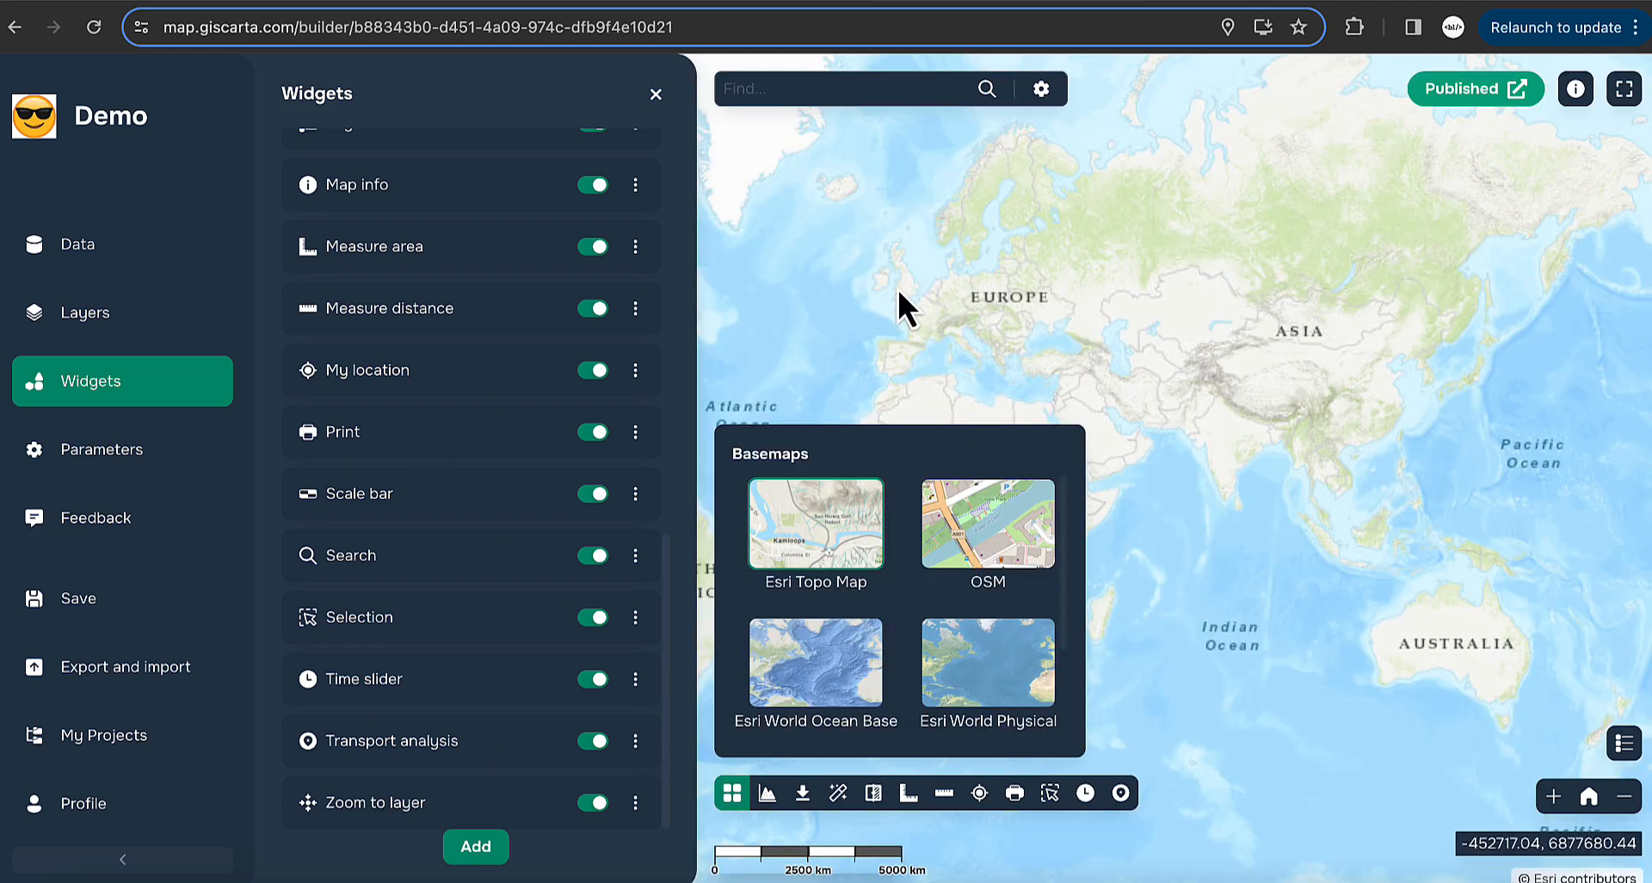
scroll(959, 350, up, 5)
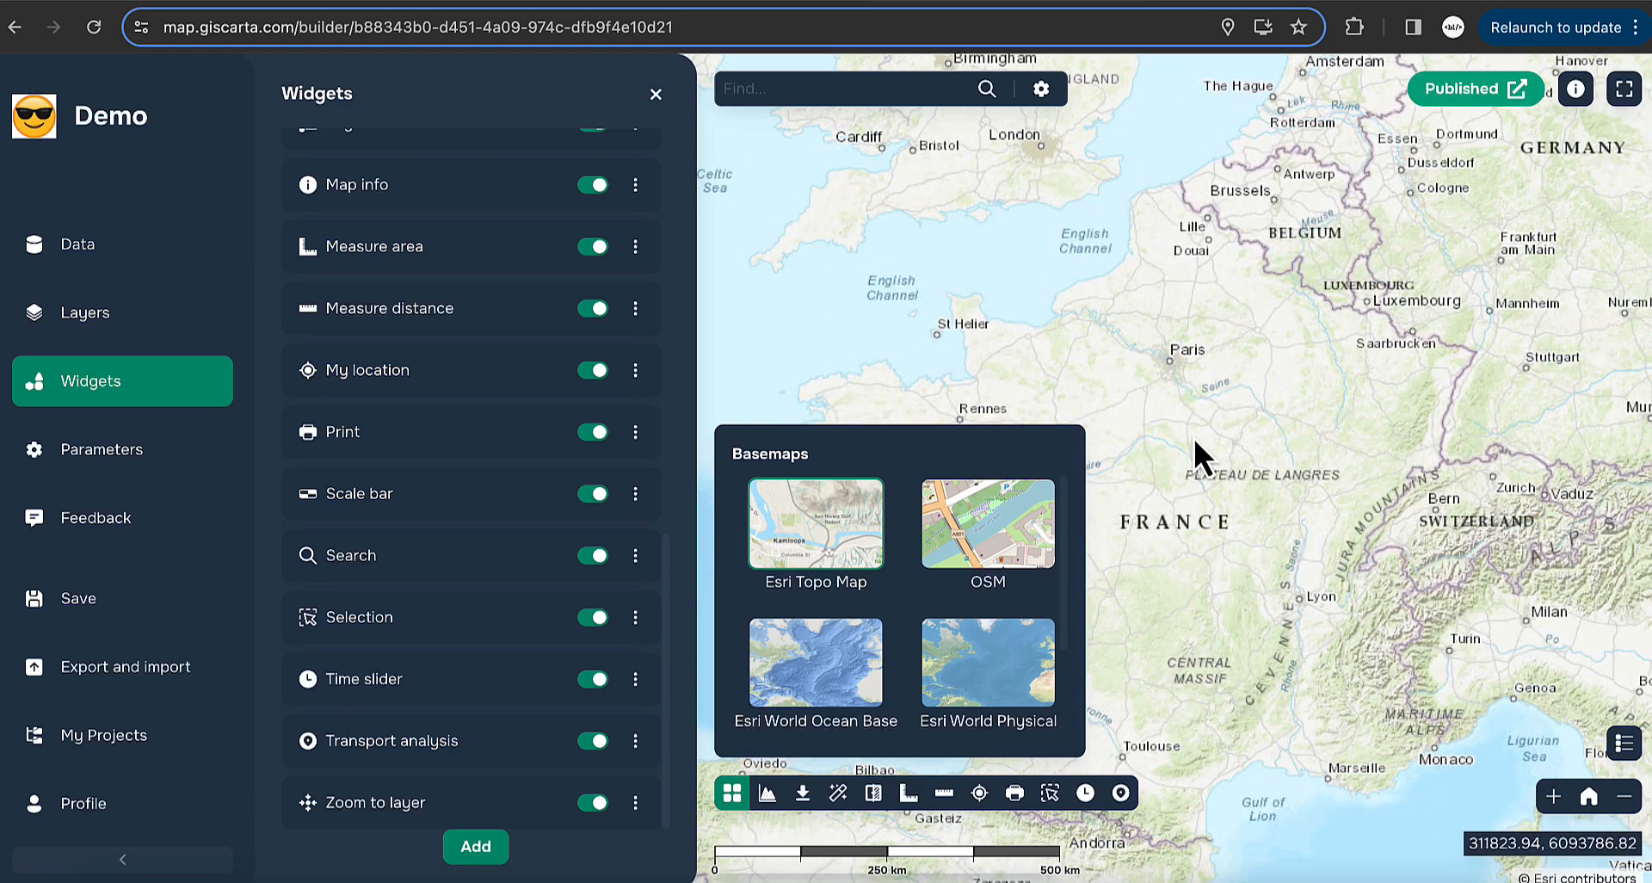
click(732, 796)
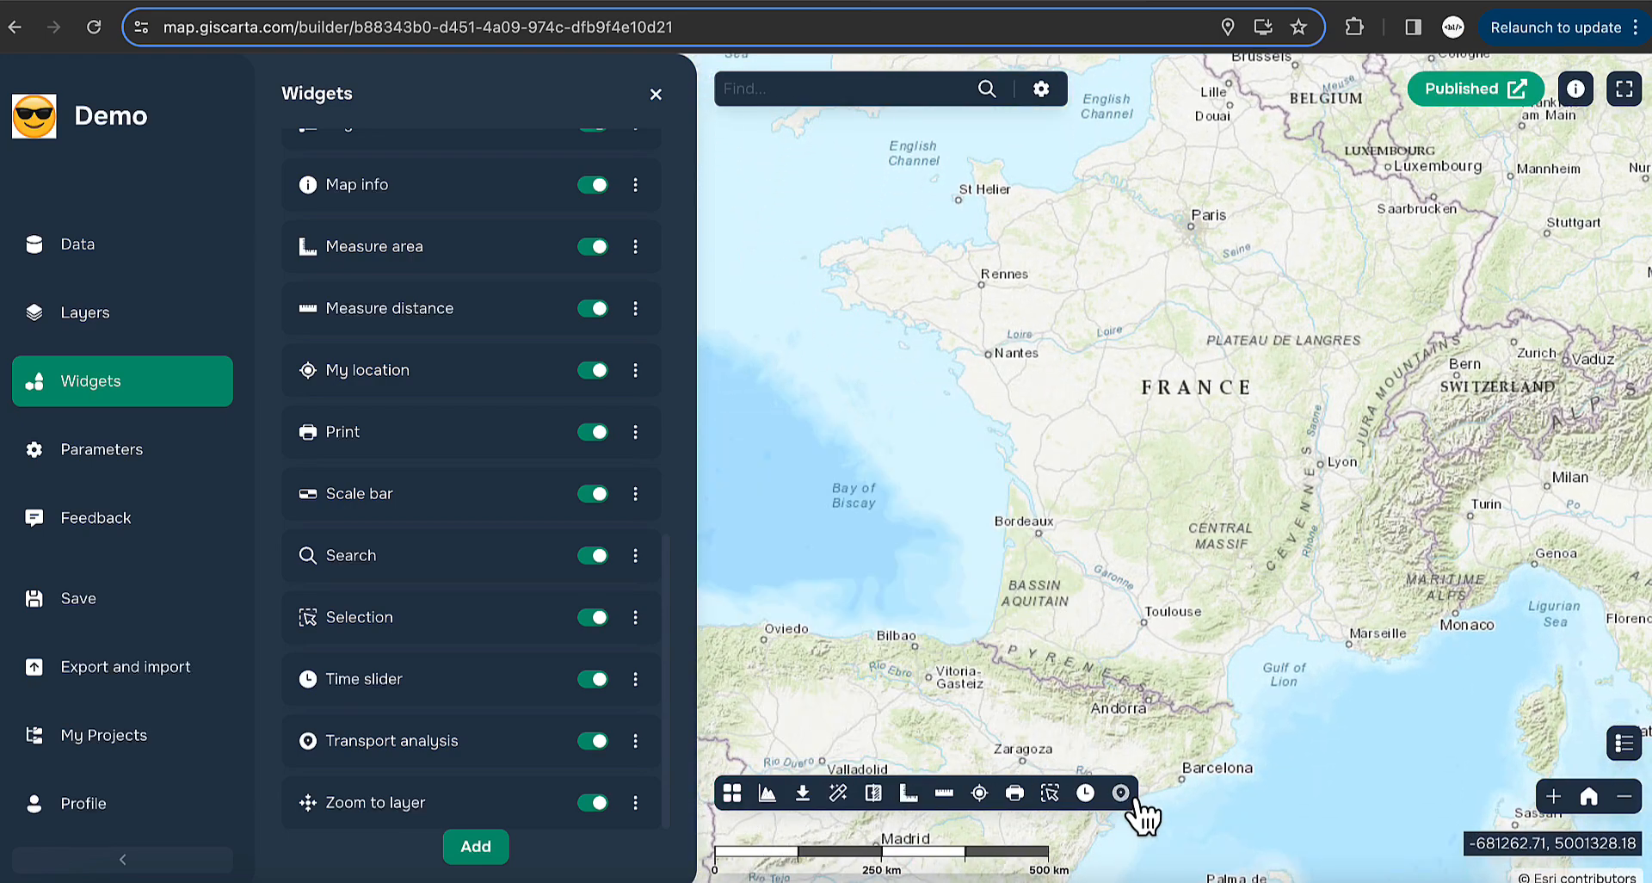
- Start transport analysis, pan to the Paris area and close the widgets list
click(1120, 792)
drag(1260, 424, 1170, 508)
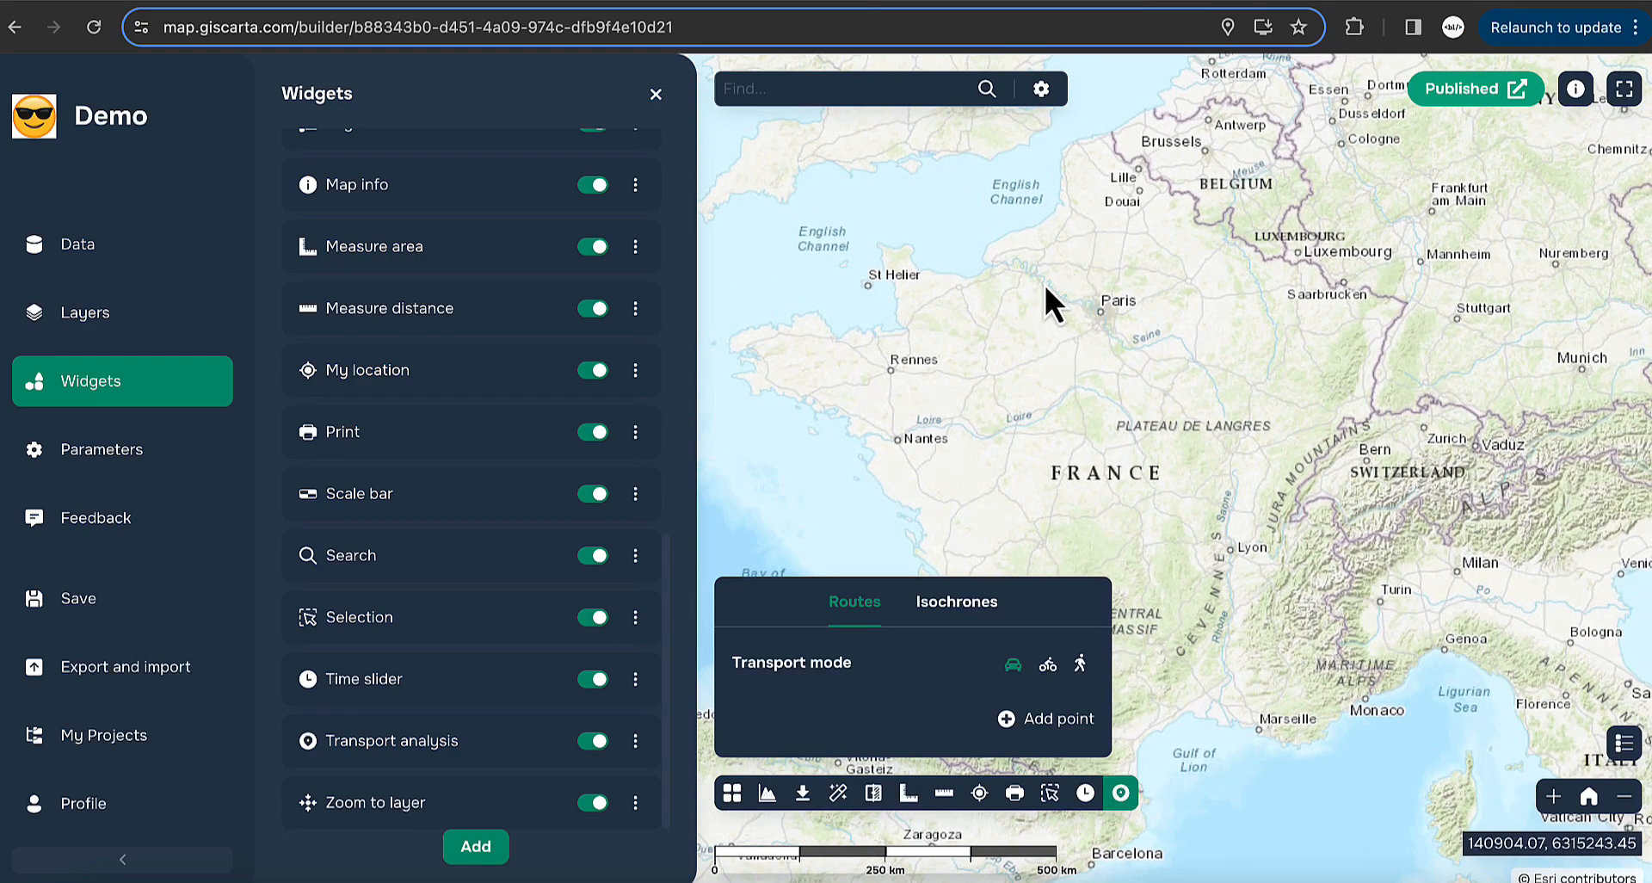
mouse_move(1045, 283)
mouse_down()
mouse_move(1162, 357)
mouse_move(1263, 323)
mouse_up()
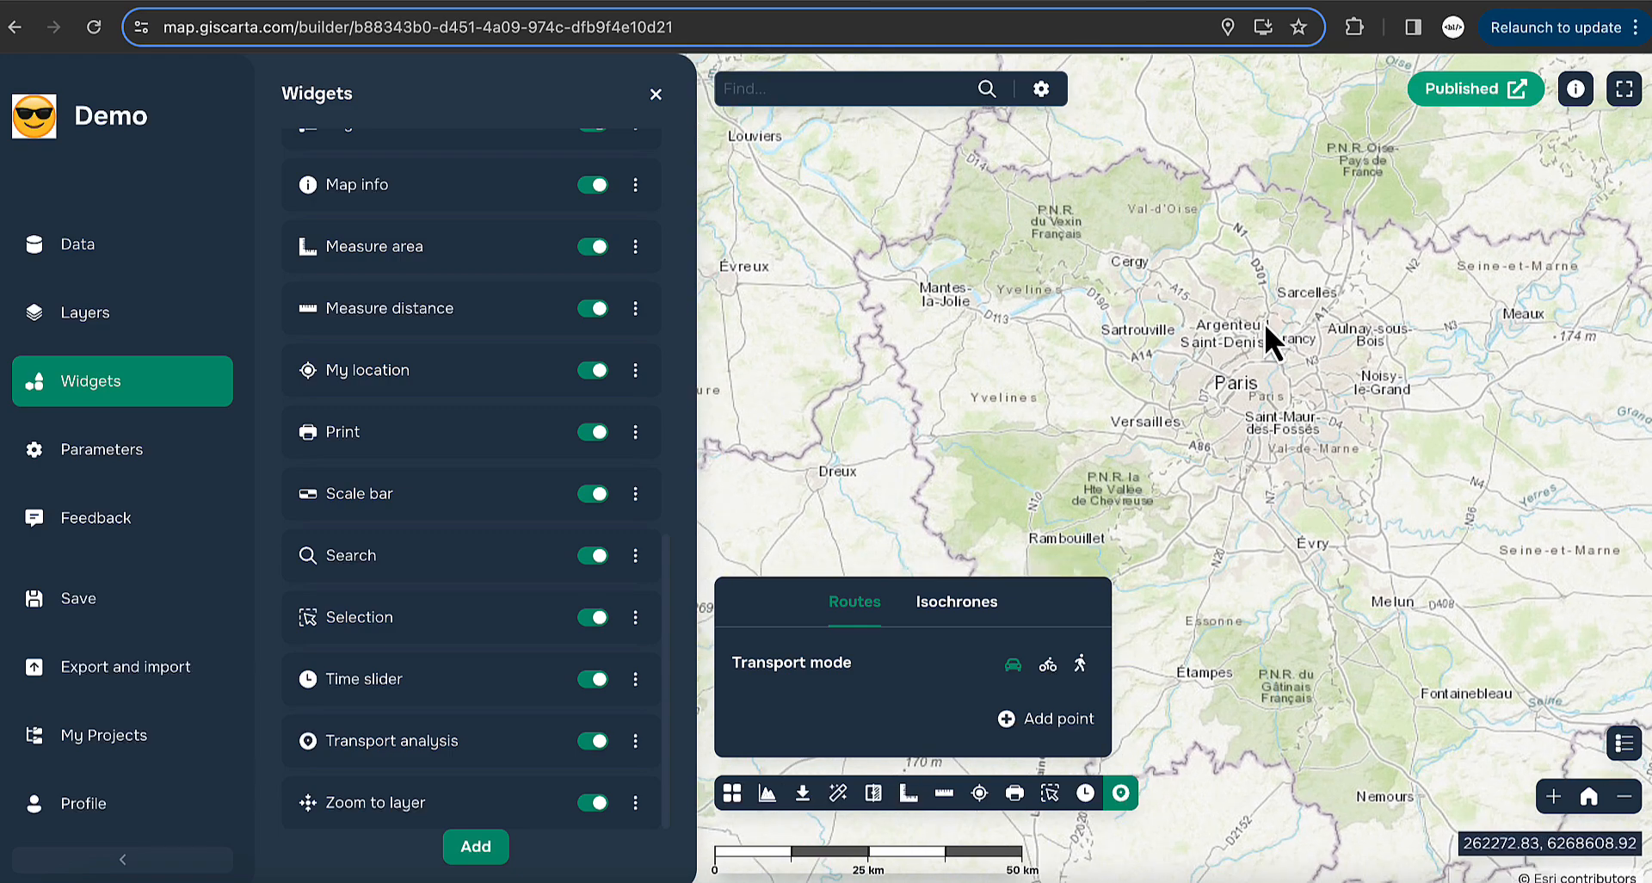
click(657, 93)
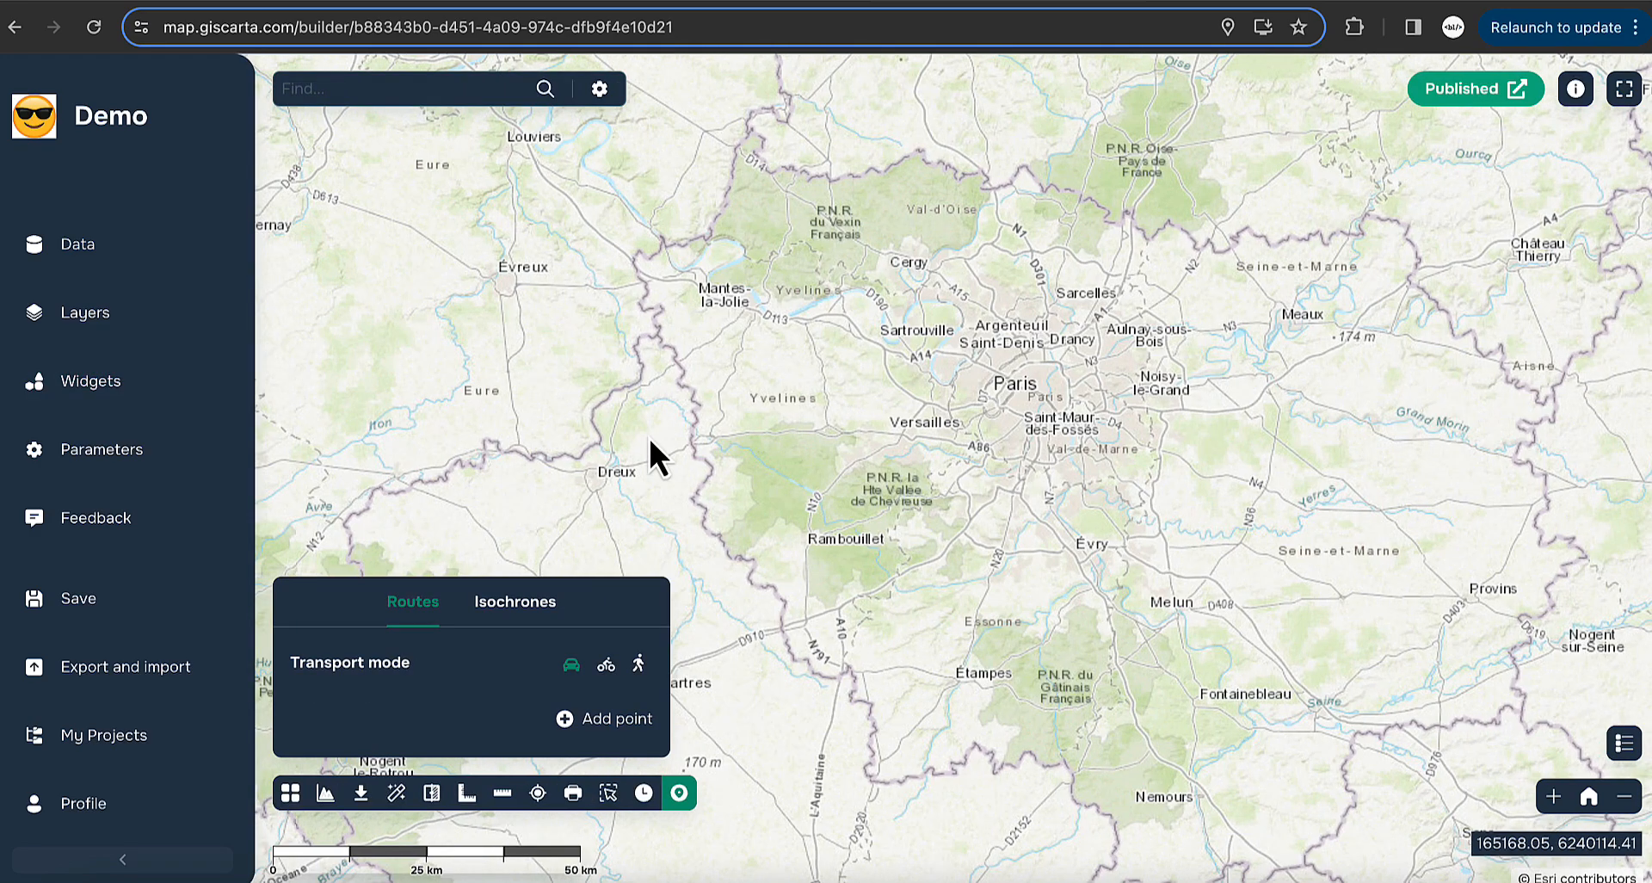
- Route three points south of Paris, Argenteuil and Sarcelles, swapping the last two stops
click(593, 723)
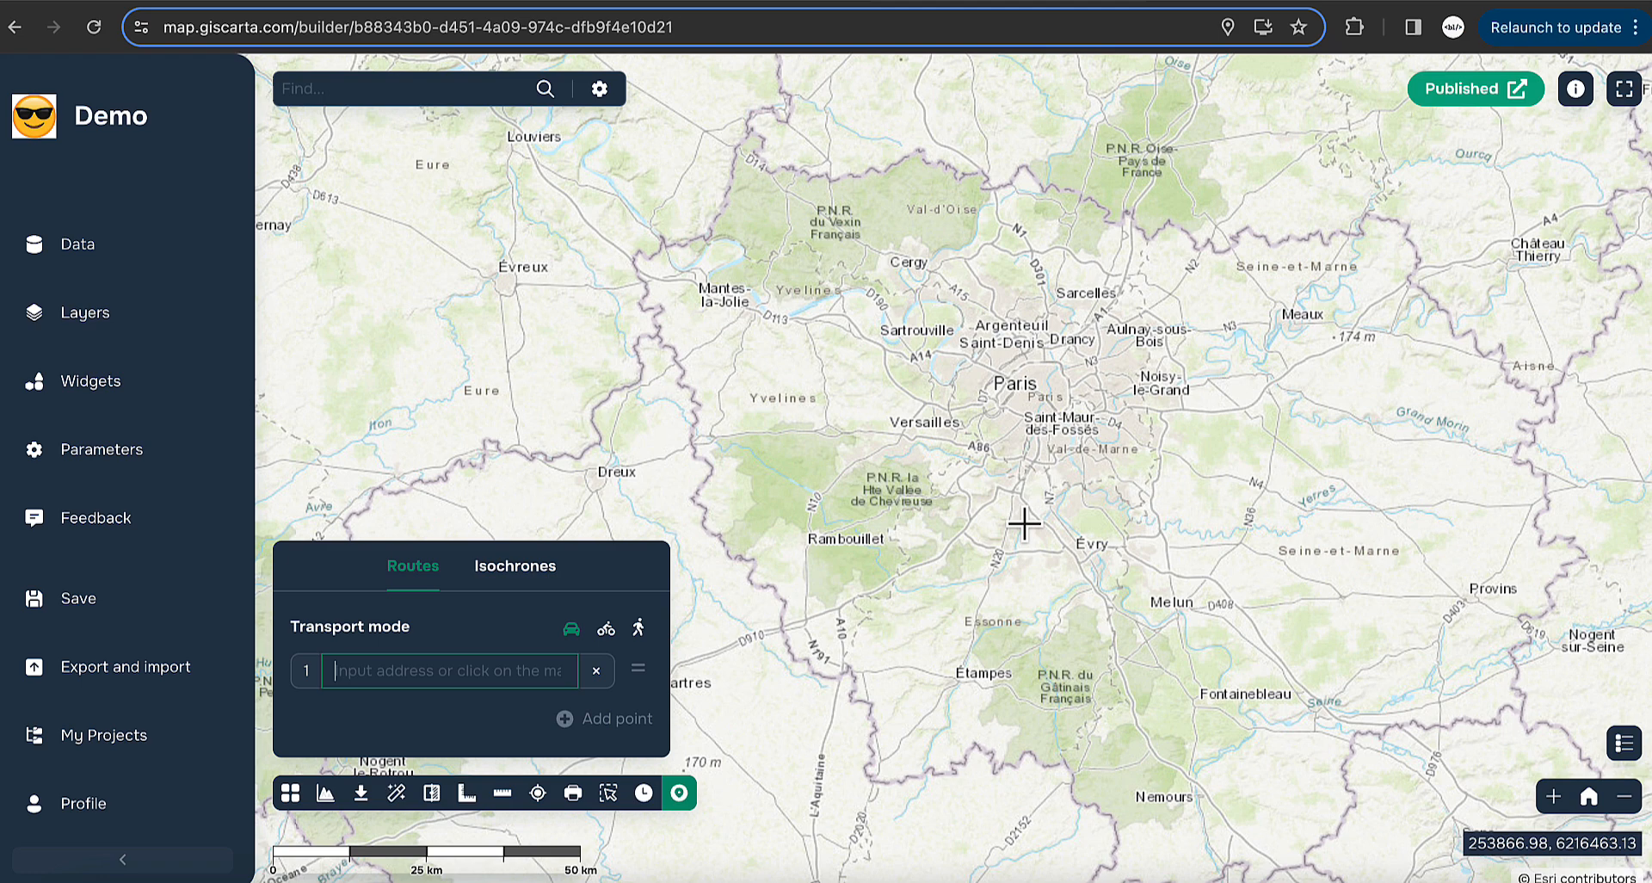
click(1043, 484)
click(614, 719)
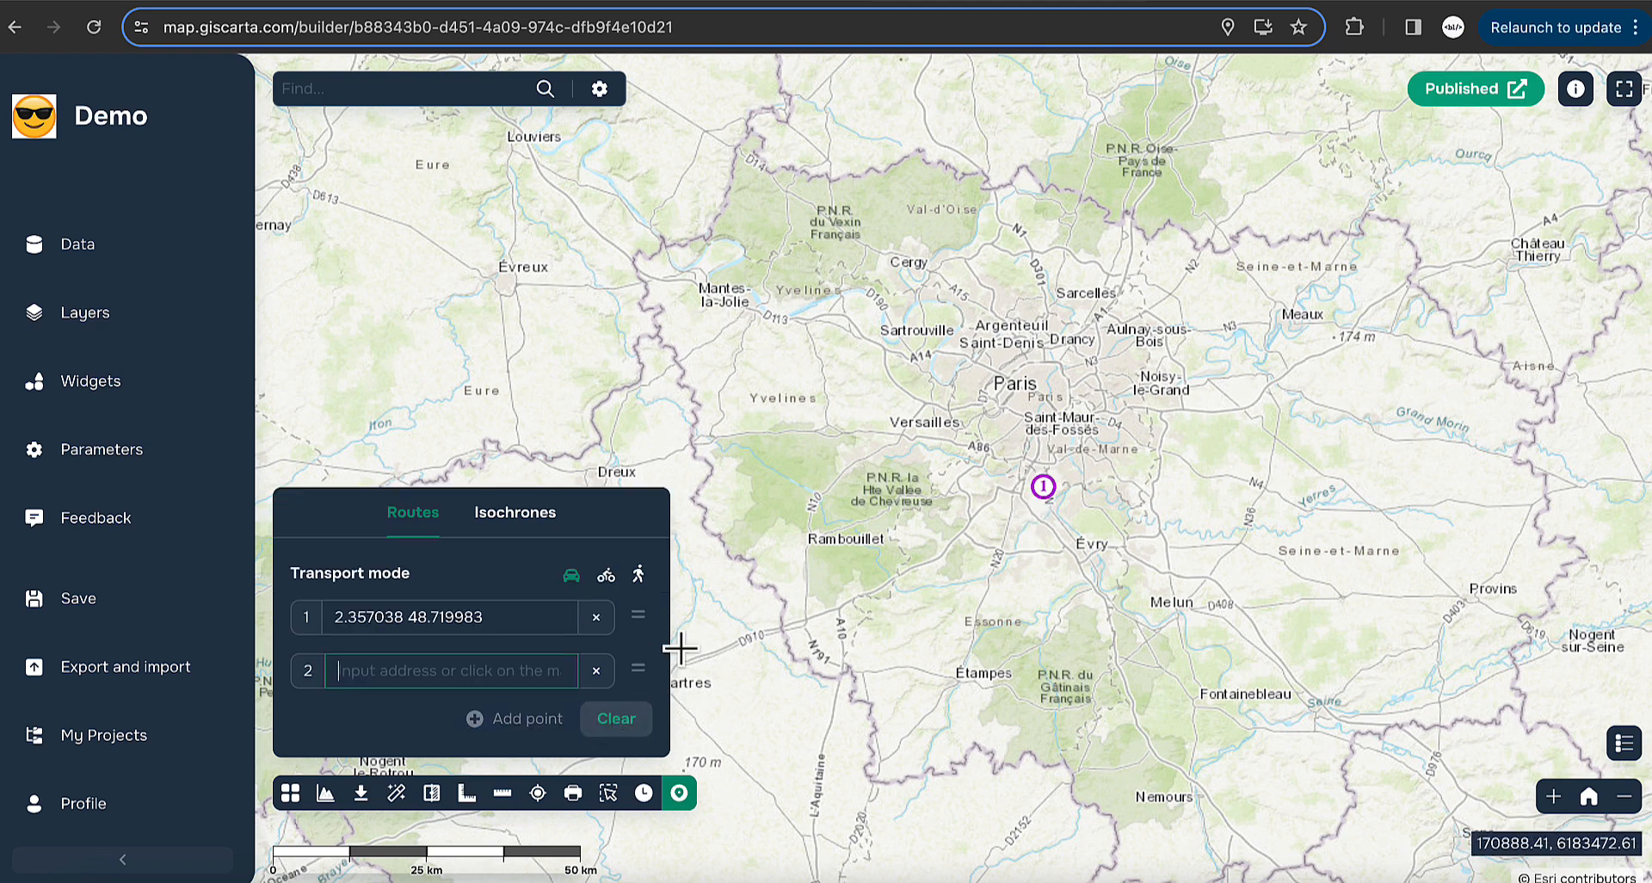
click(1002, 313)
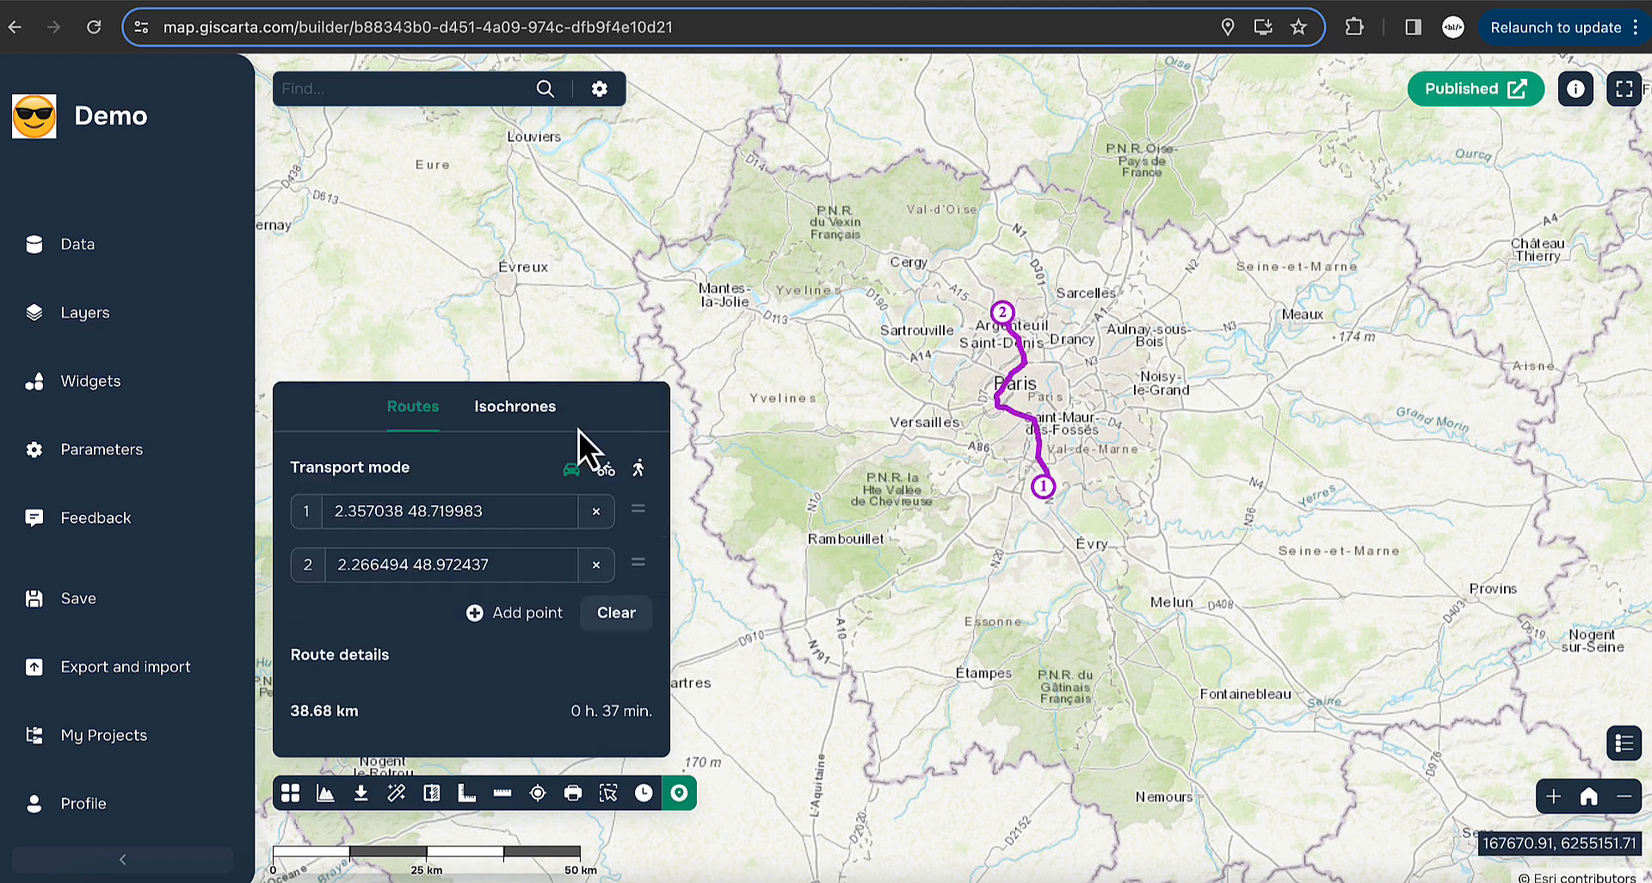
click(509, 612)
click(1068, 284)
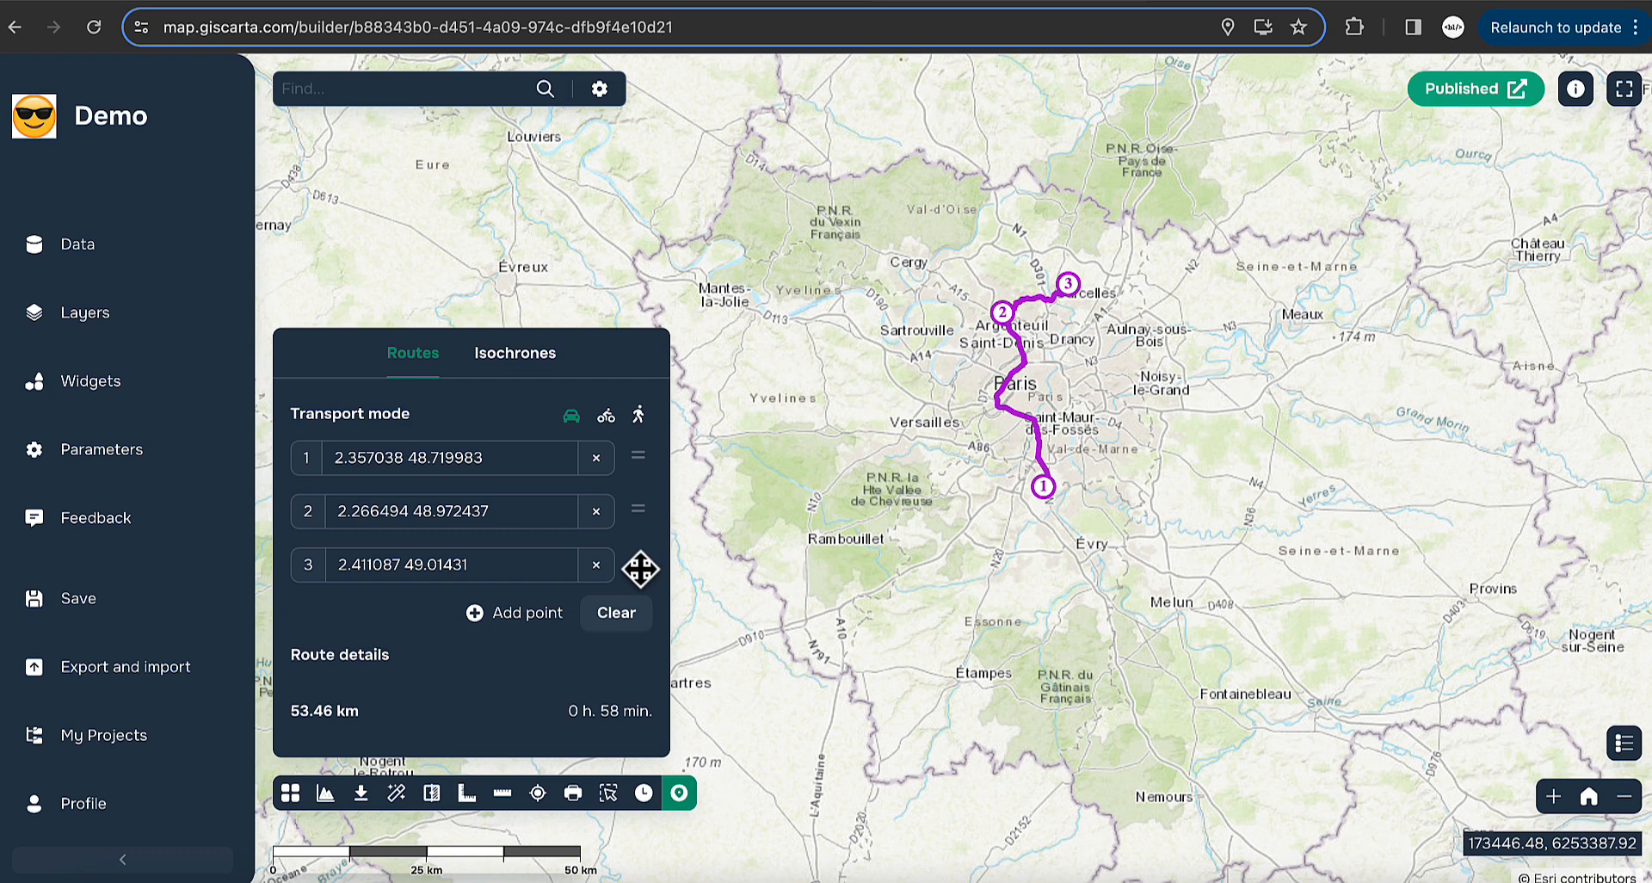
drag(639, 556, 634, 515)
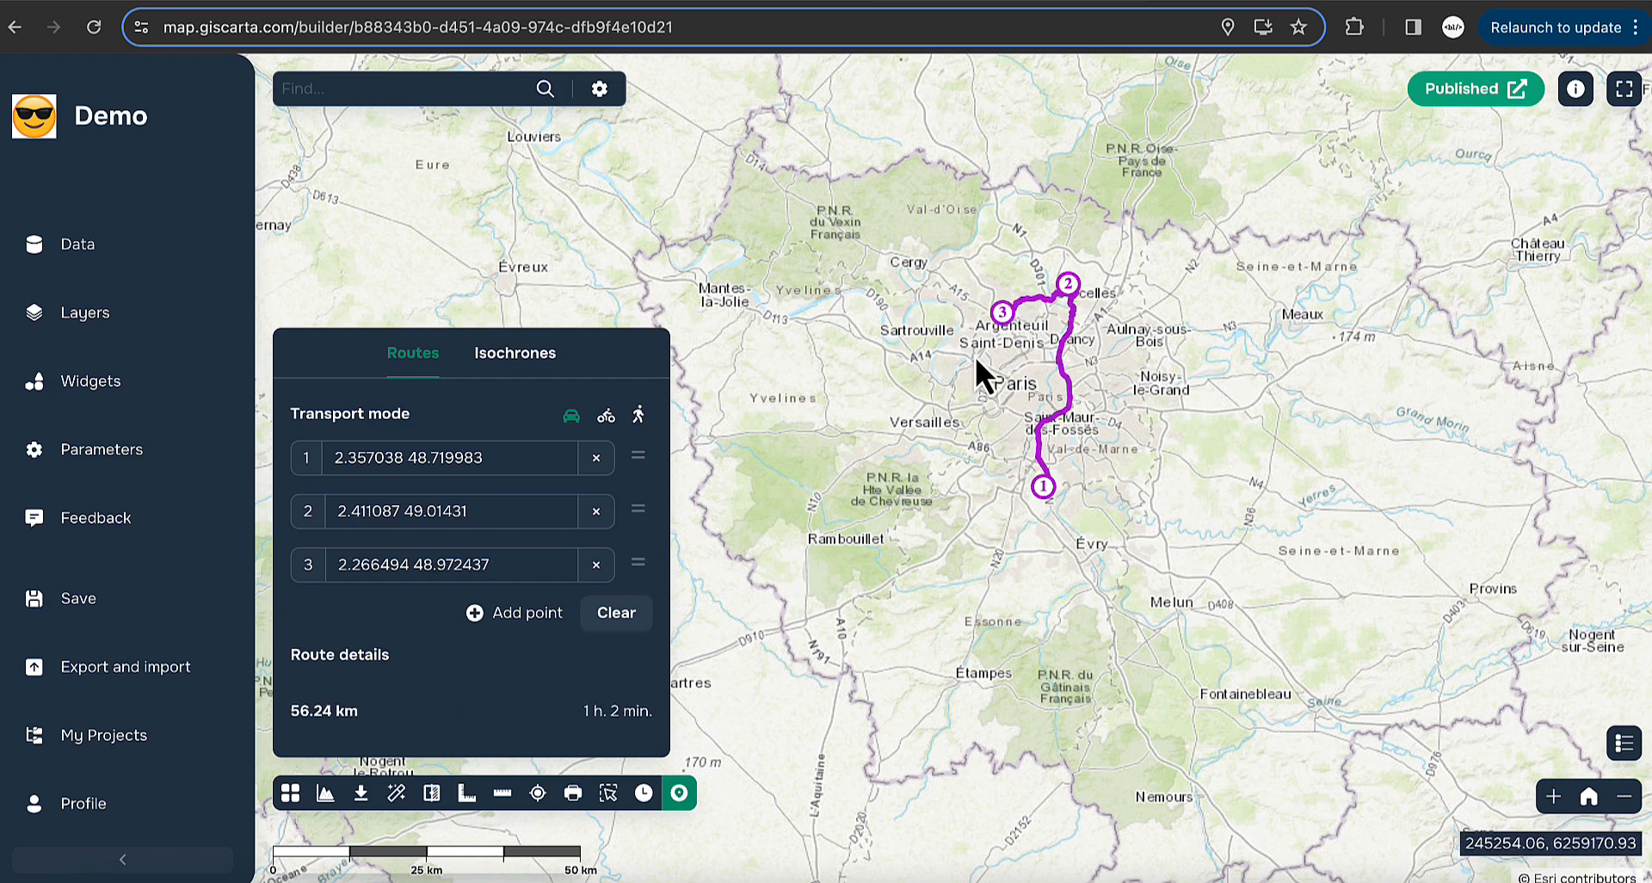
- Compare cycling and walking routes, return to car, and move to the Isochrones form
click(607, 417)
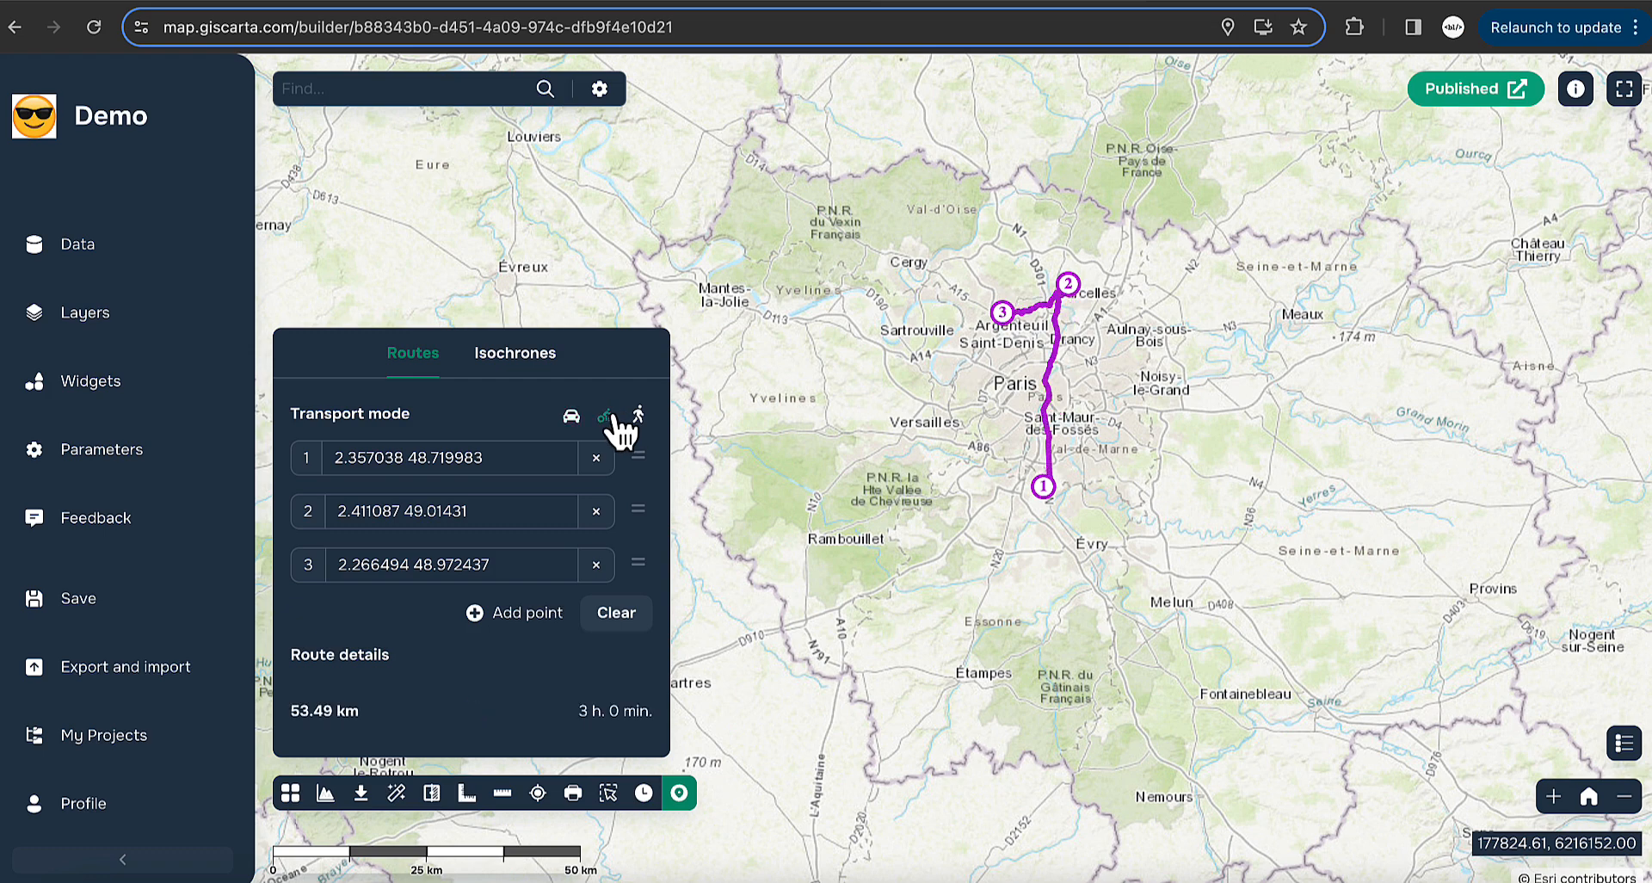
click(639, 414)
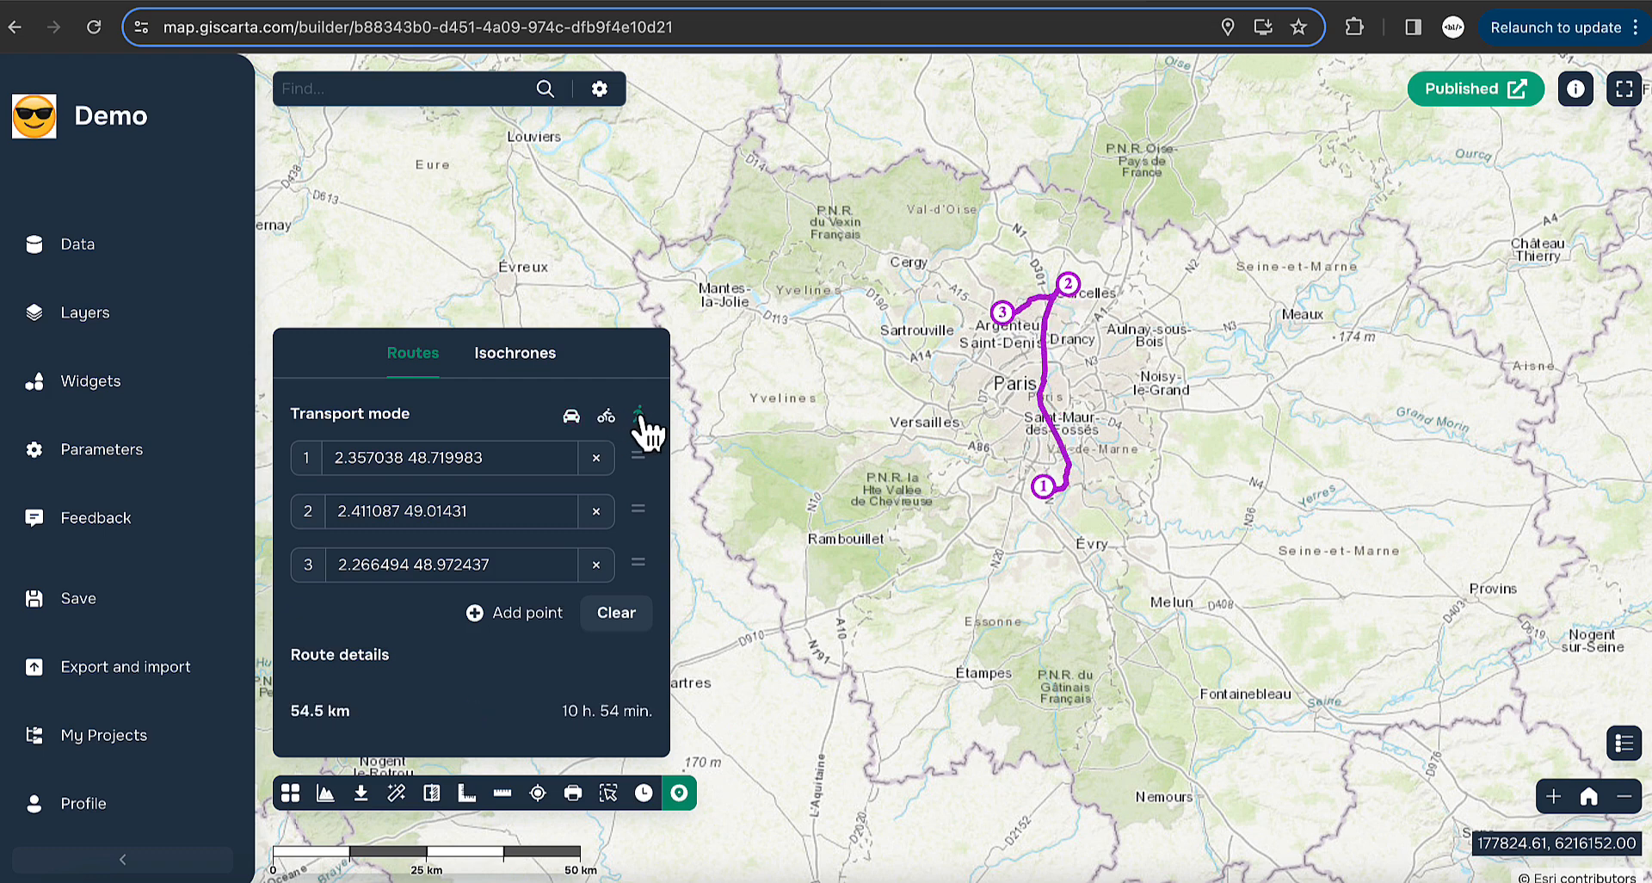
click(572, 416)
click(524, 358)
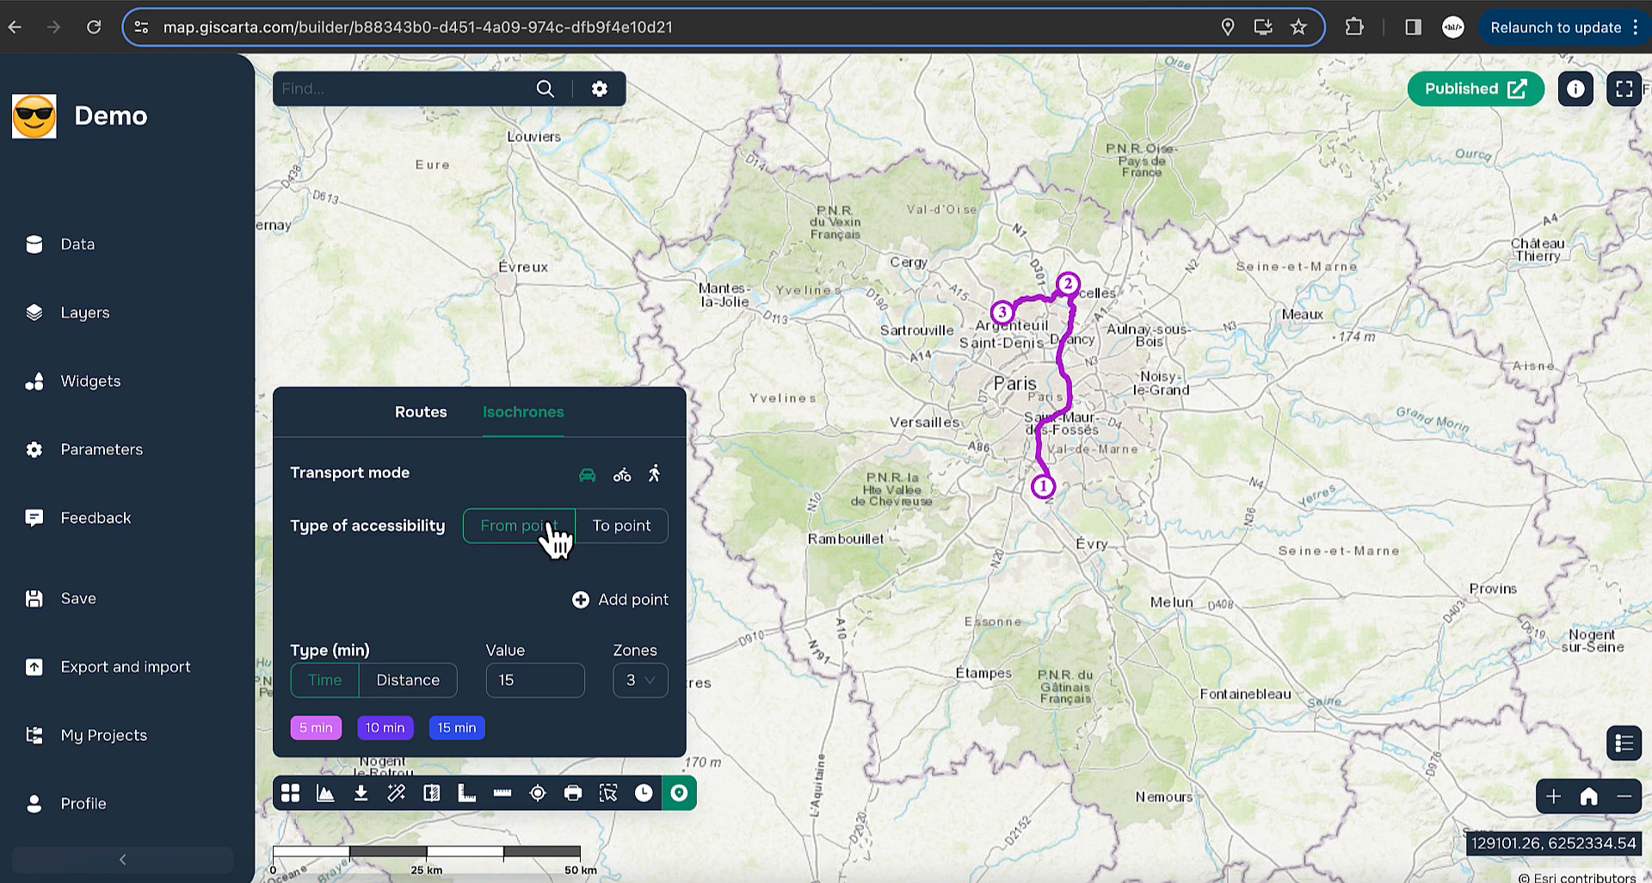
- Place two isochrone points, one in western Paris and one east near Marne
scroll(1083, 420, up, 3)
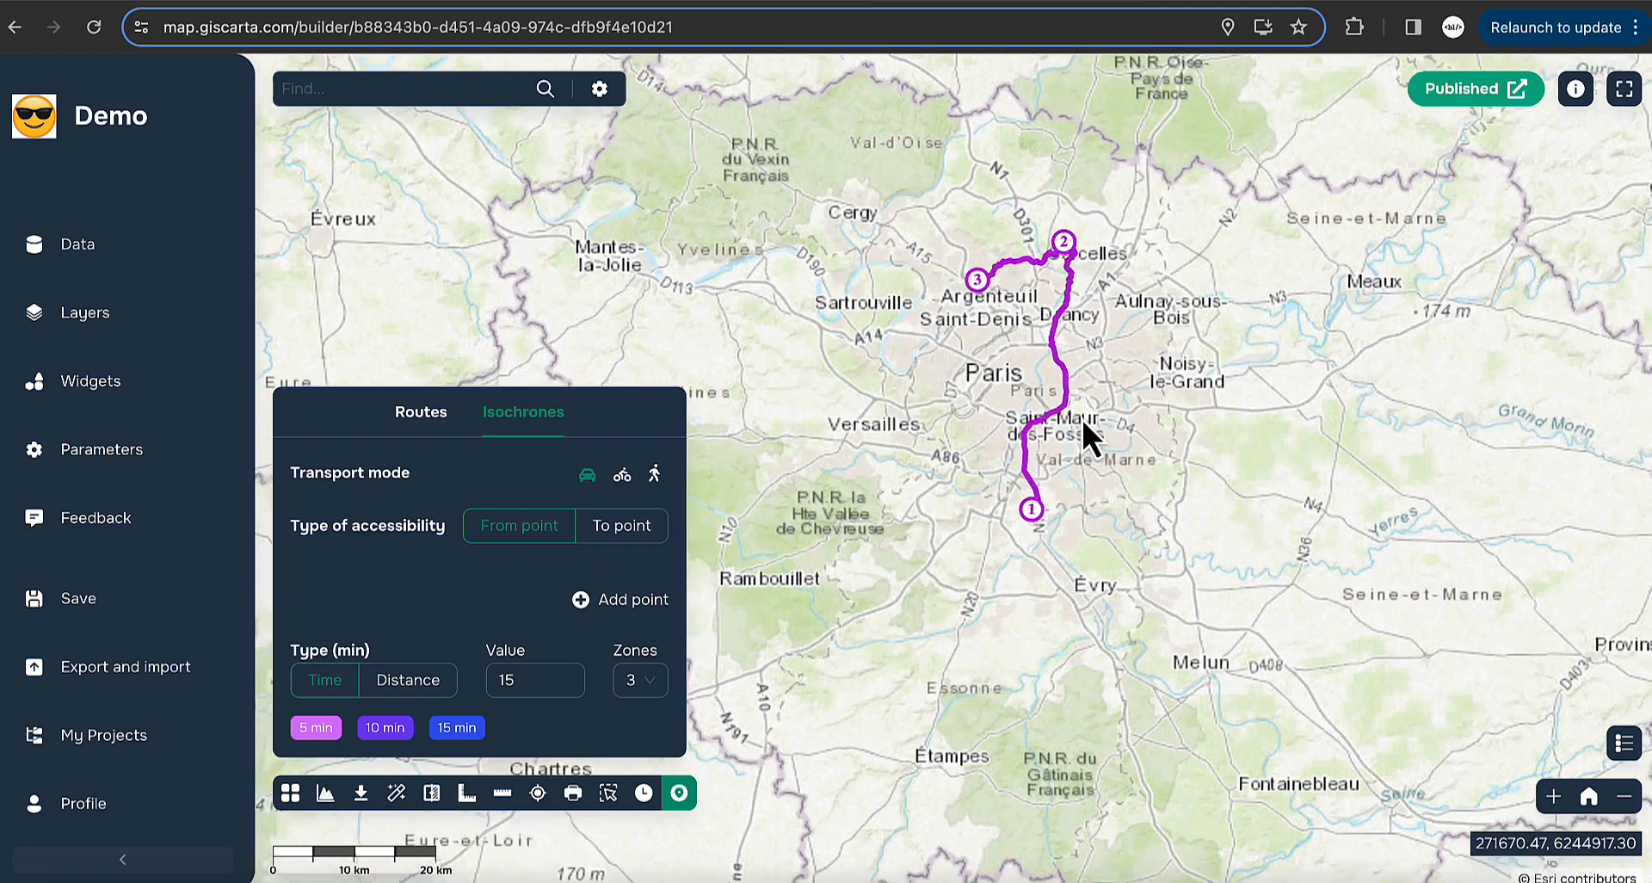
click(621, 600)
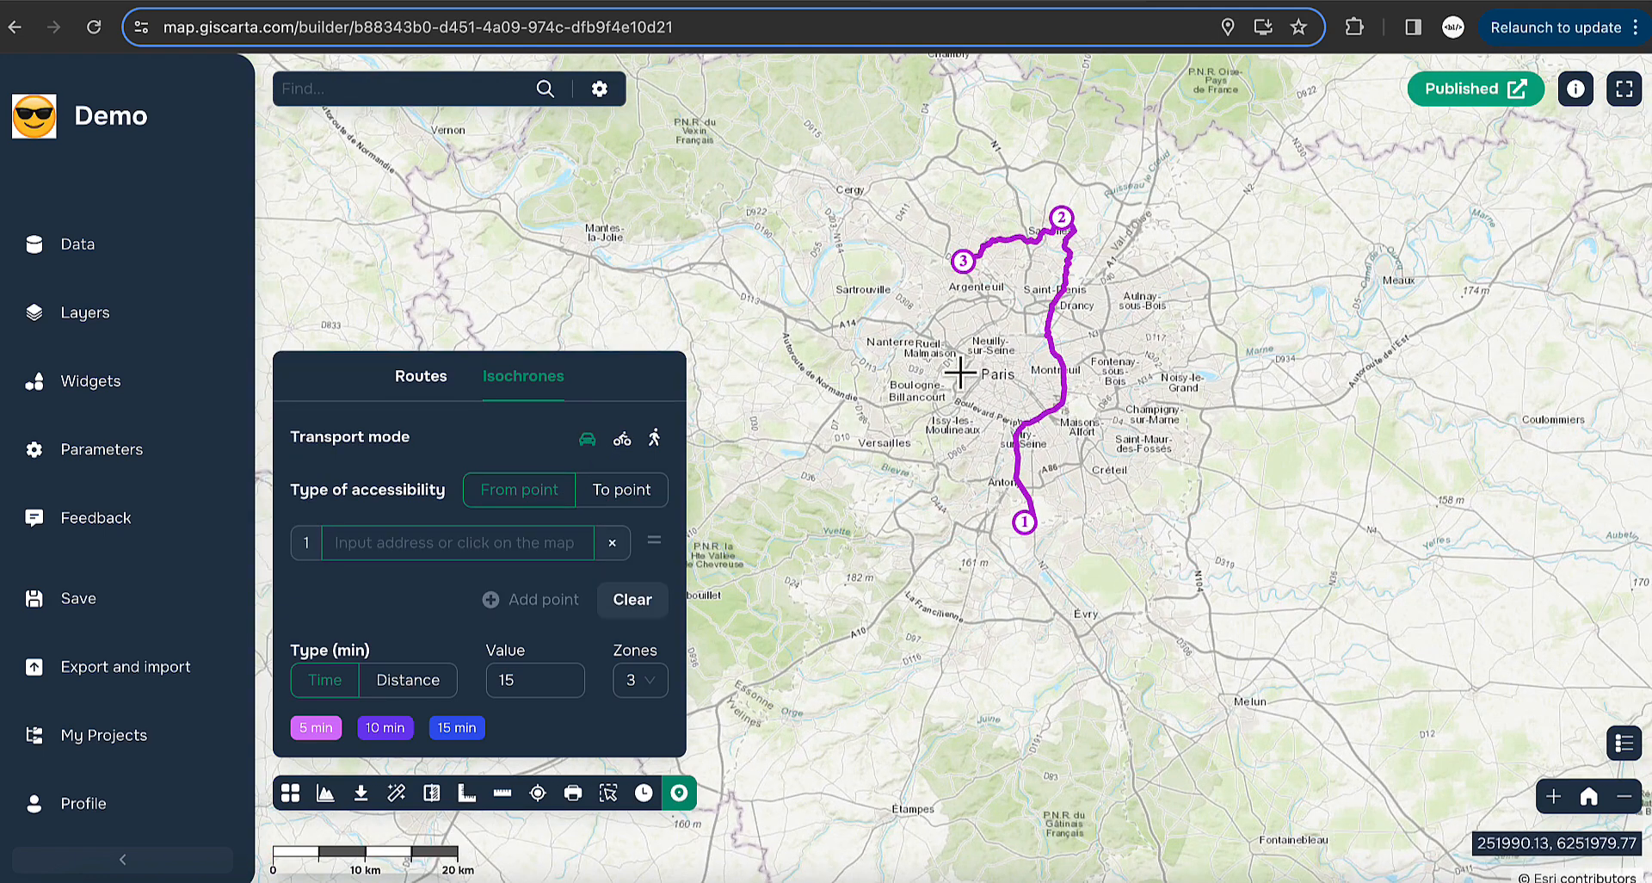
click(962, 373)
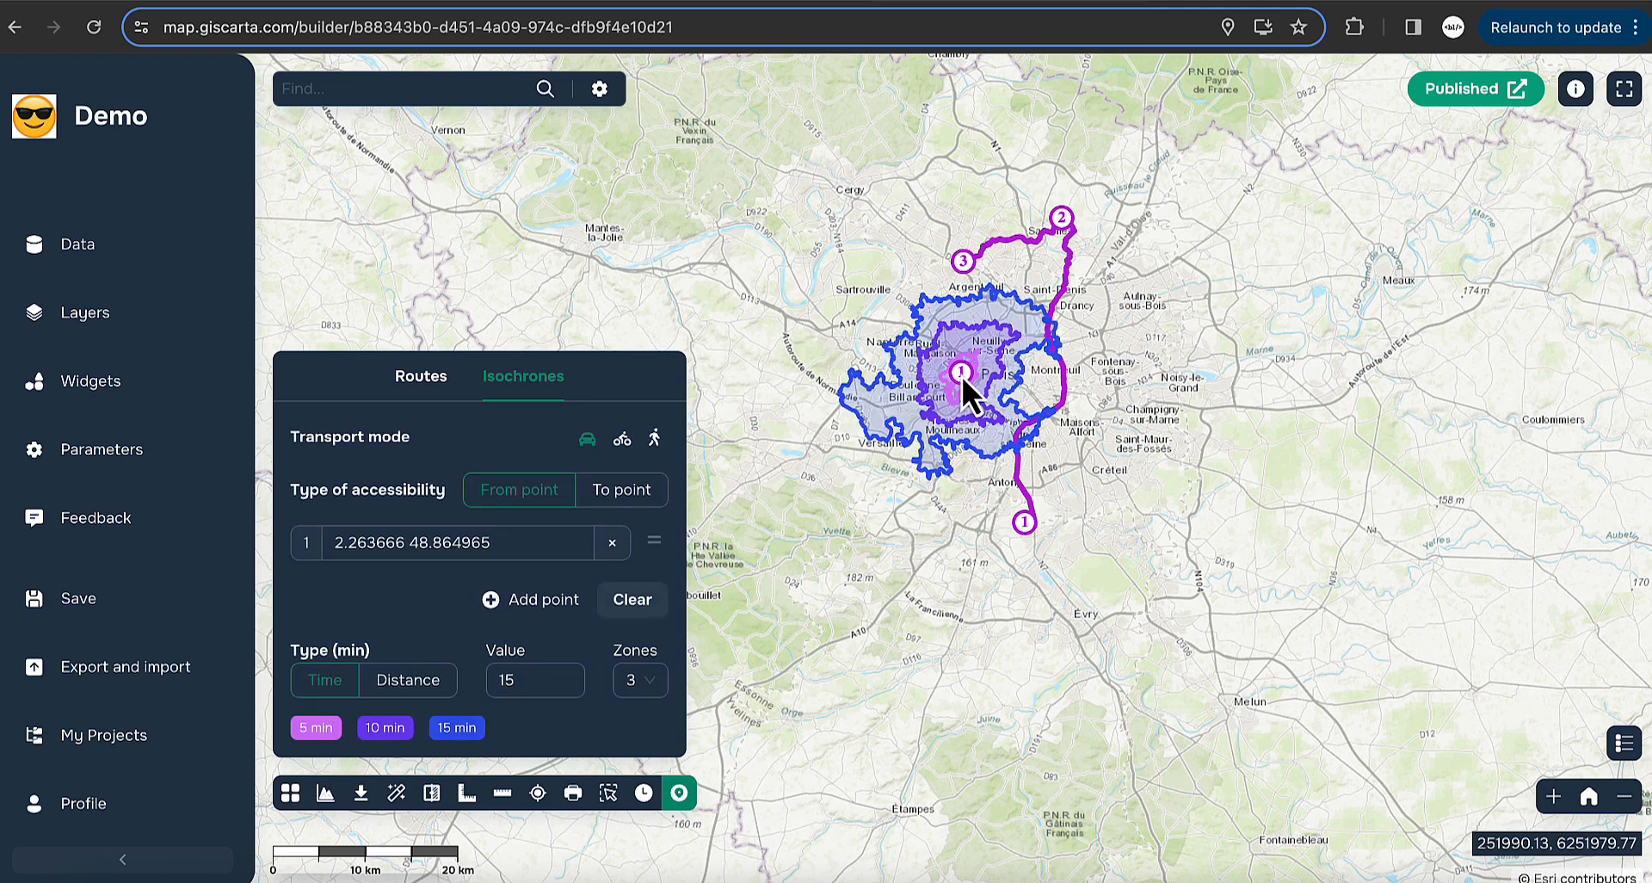
scroll(962, 375, up, 3)
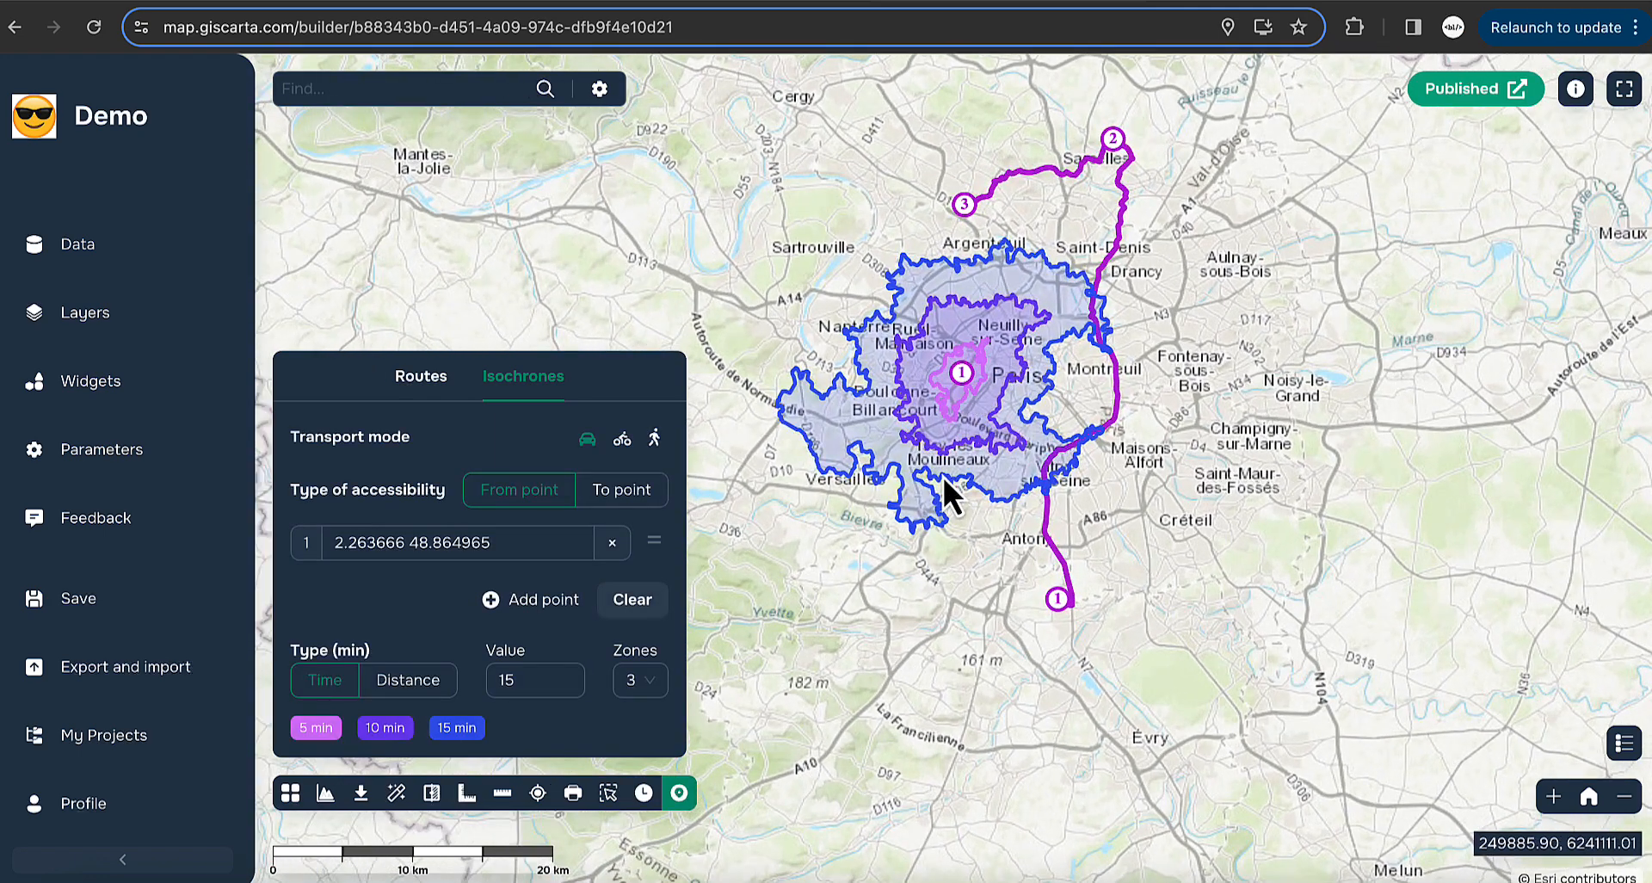
click(523, 604)
click(1394, 366)
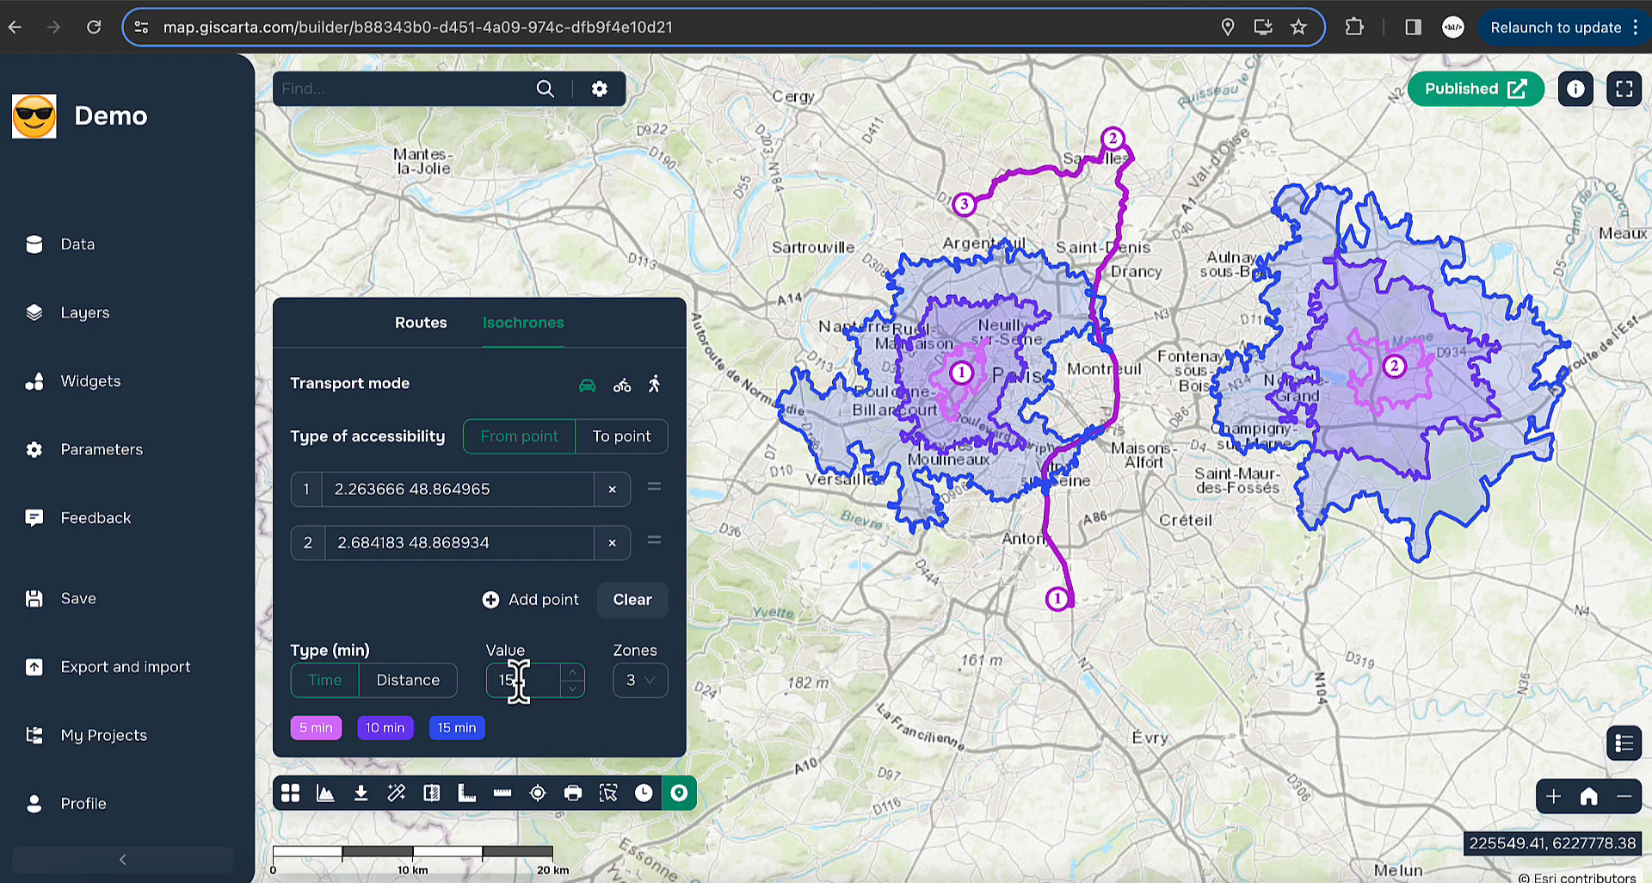
- Set the isochrone time to 10 minutes and try 1, 2, then 3 zones
key(BackSpace)
text(0)
key(Return)
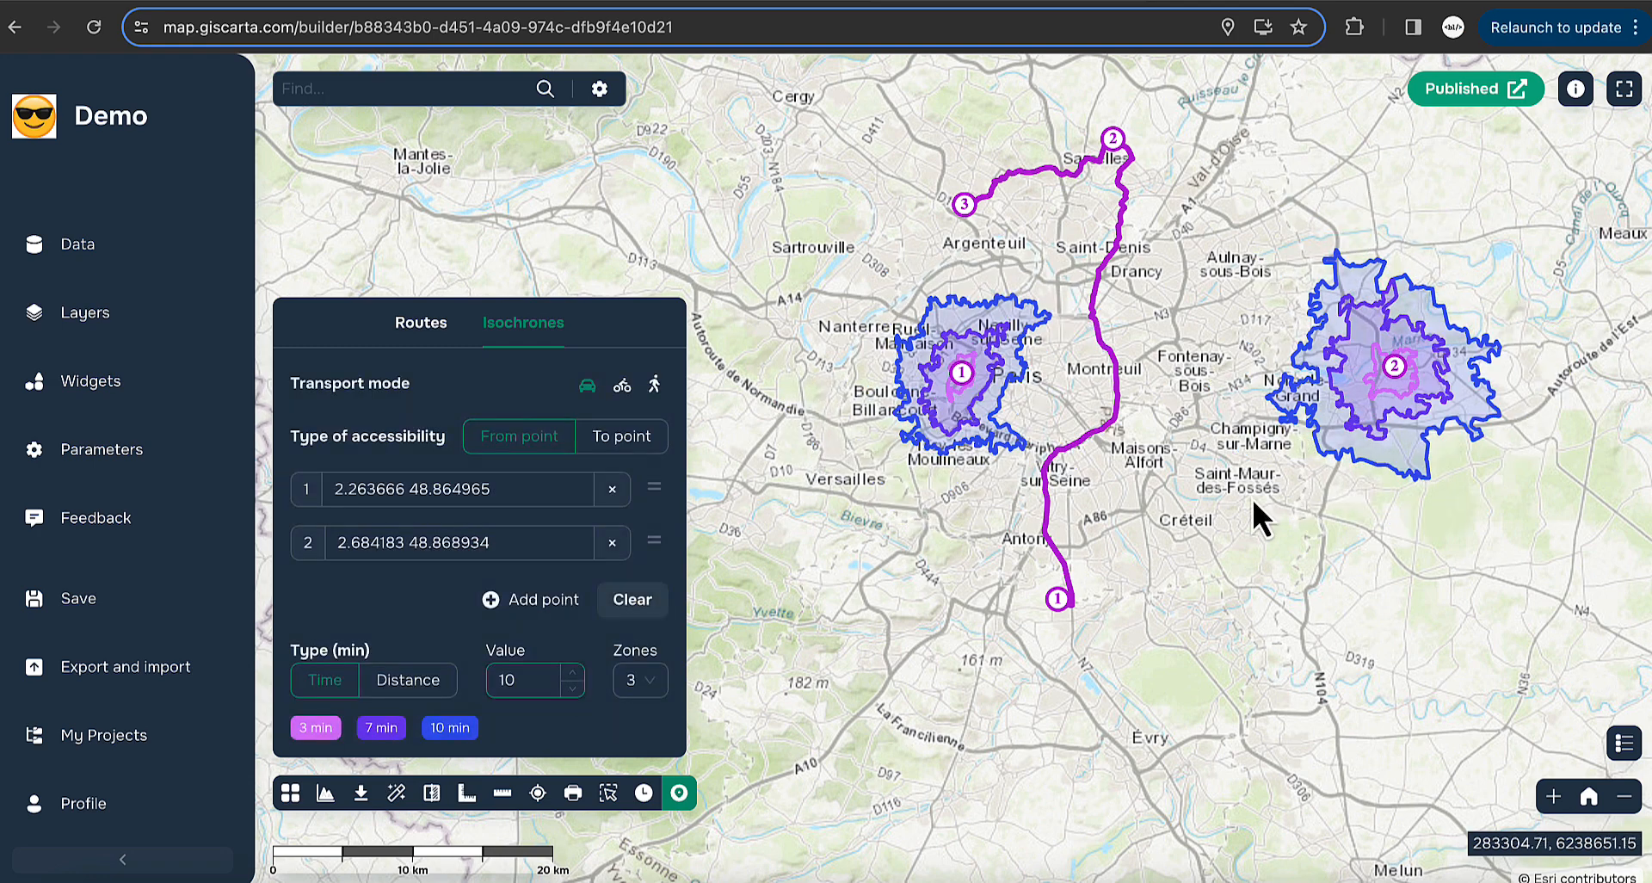
click(646, 680)
click(634, 725)
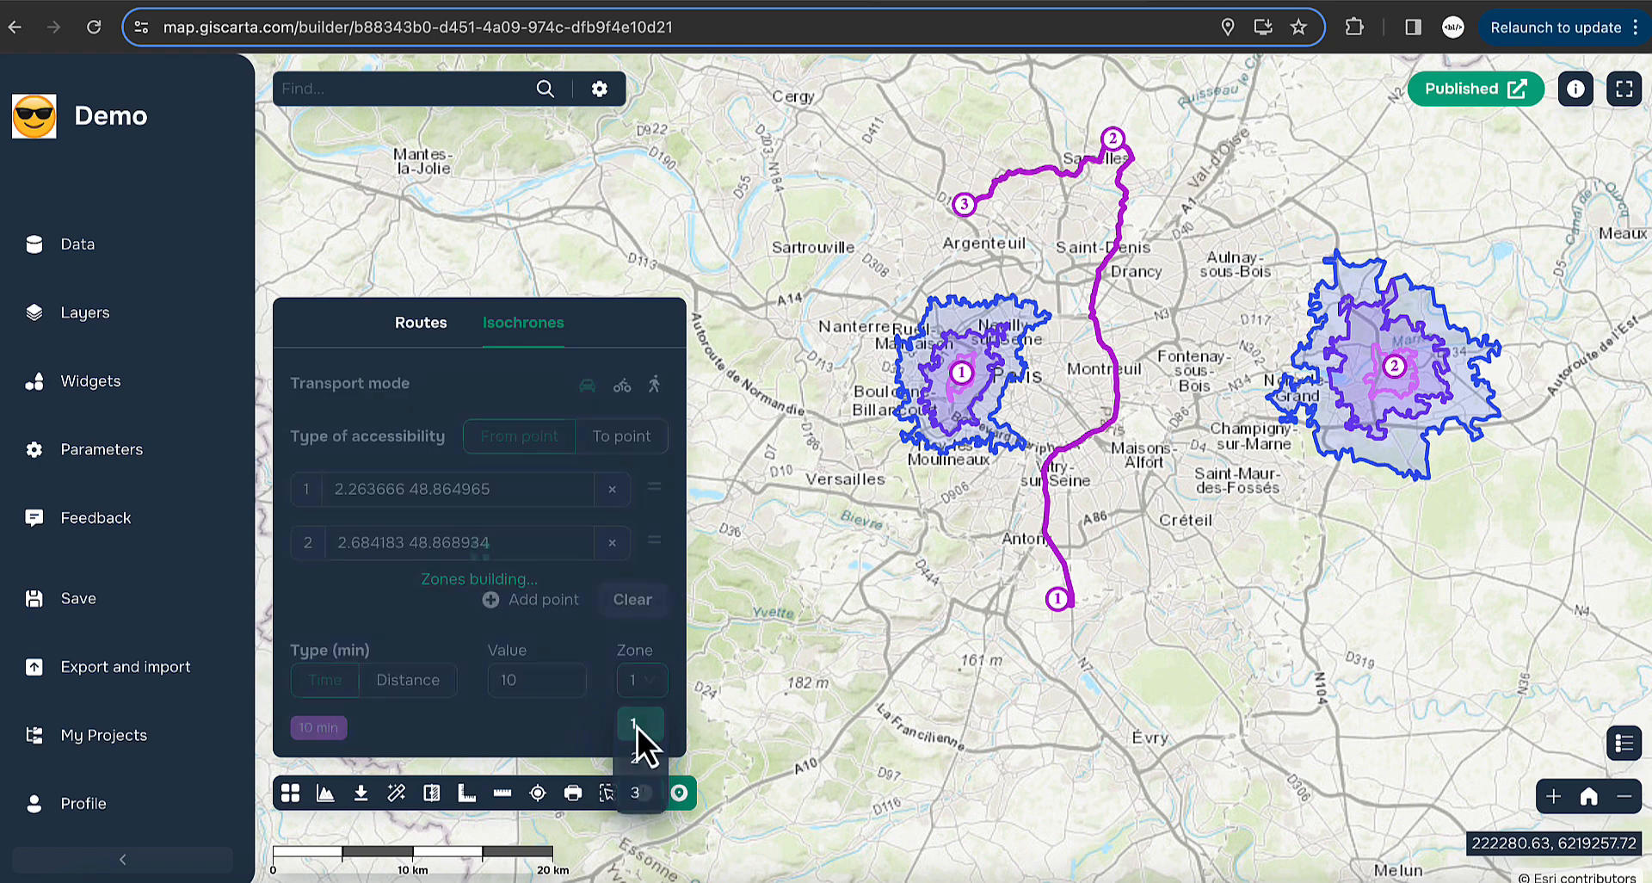
click(642, 680)
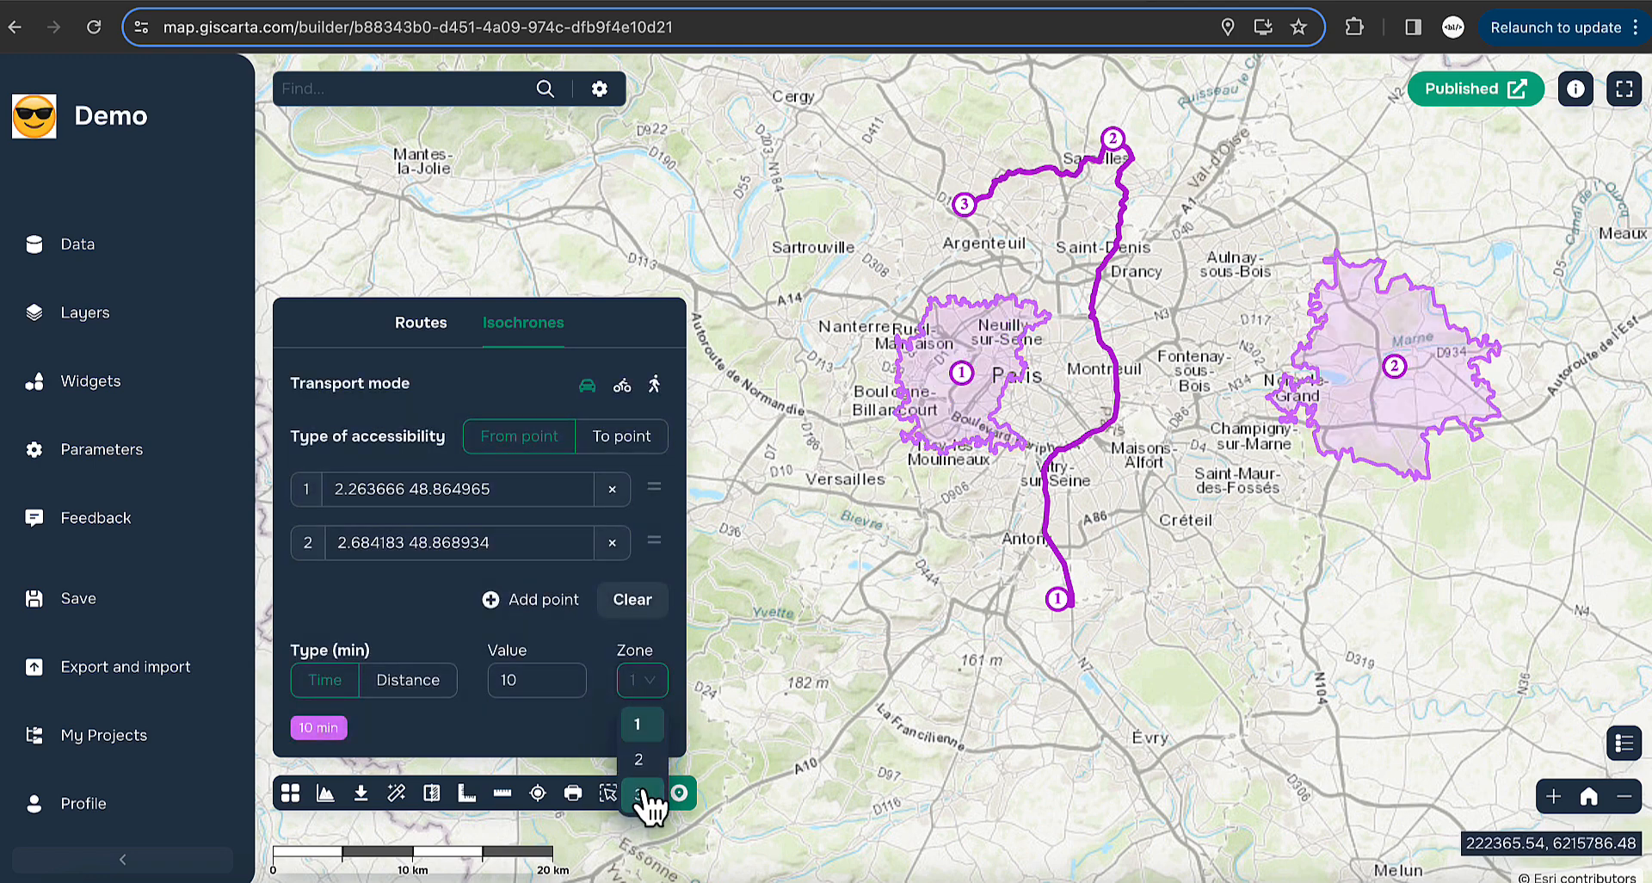
click(639, 761)
click(647, 693)
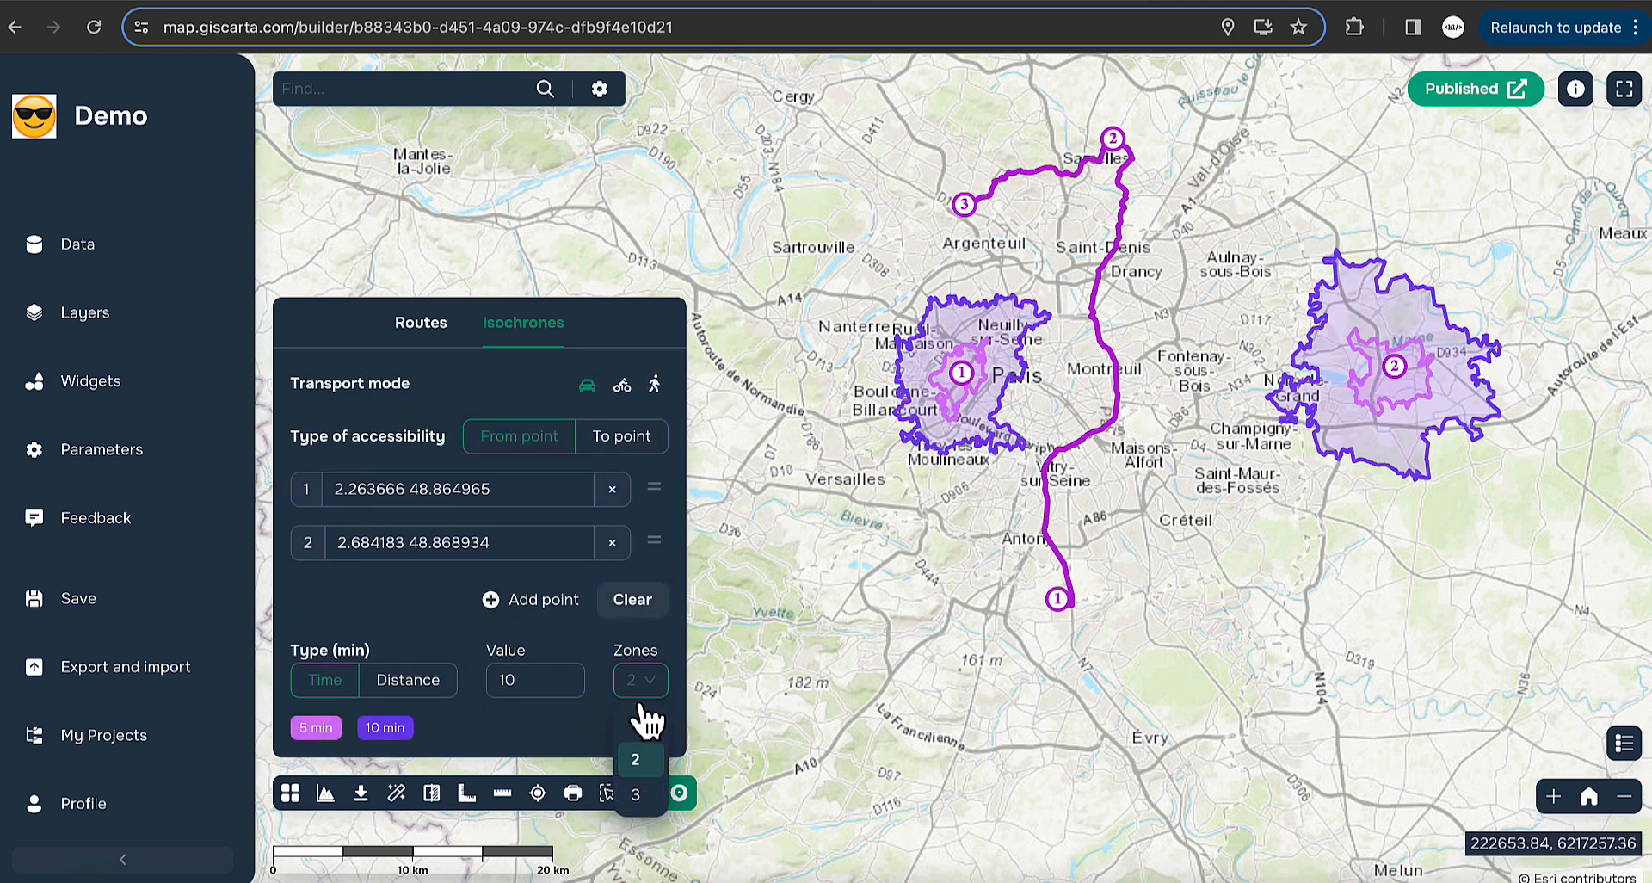
click(644, 792)
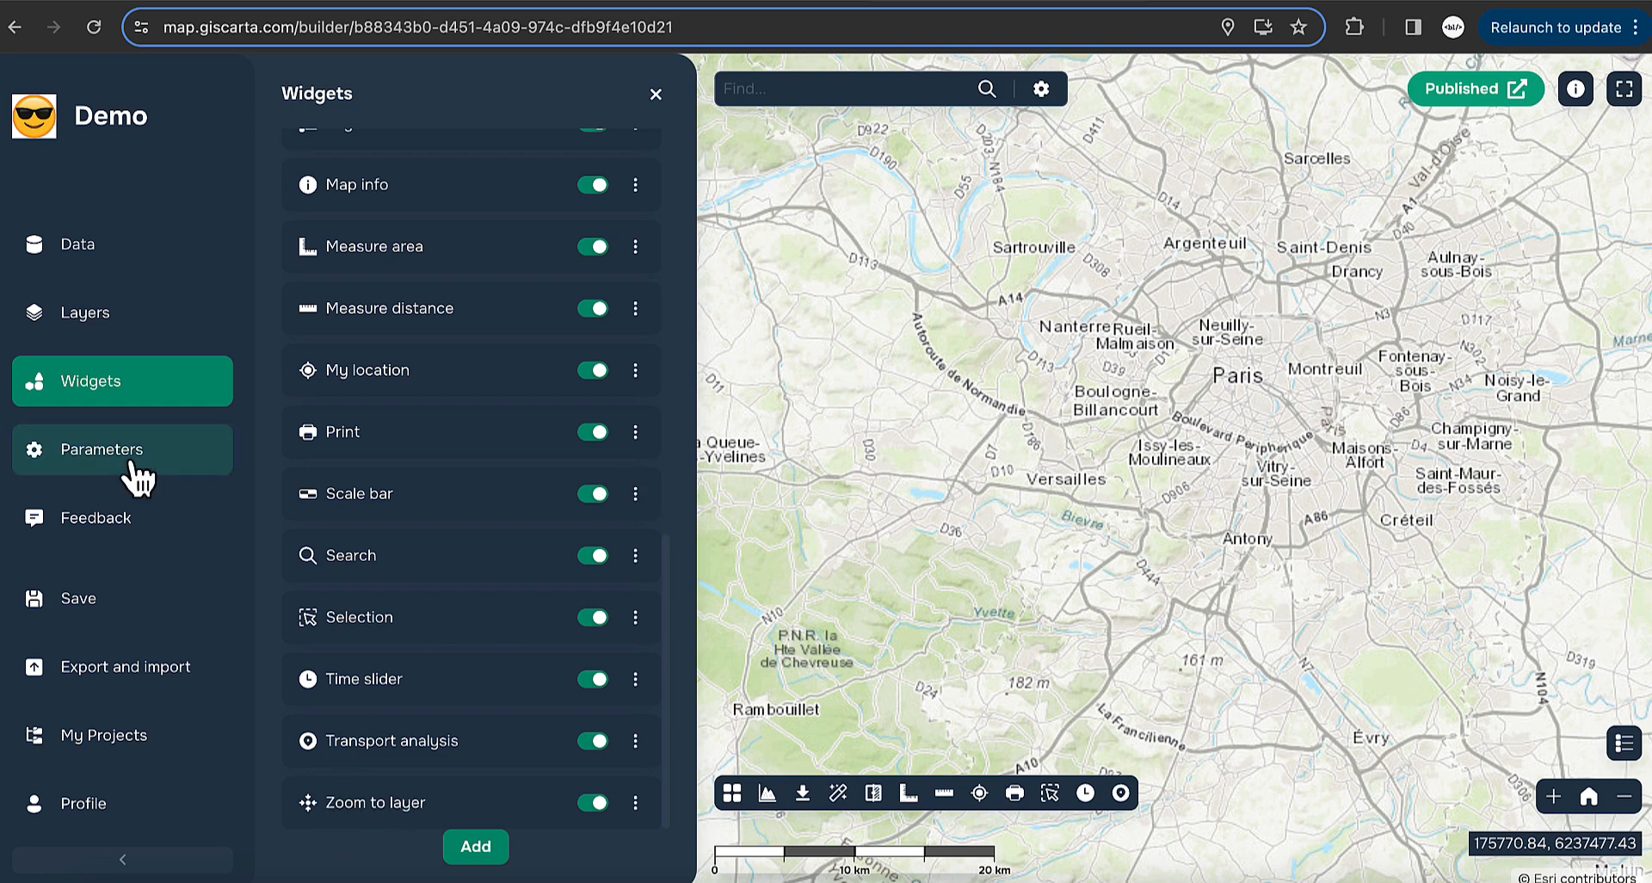
- Zoom the map to the Hawaii Landsat layer's extent over Oahu from the Layers list
click(103, 318)
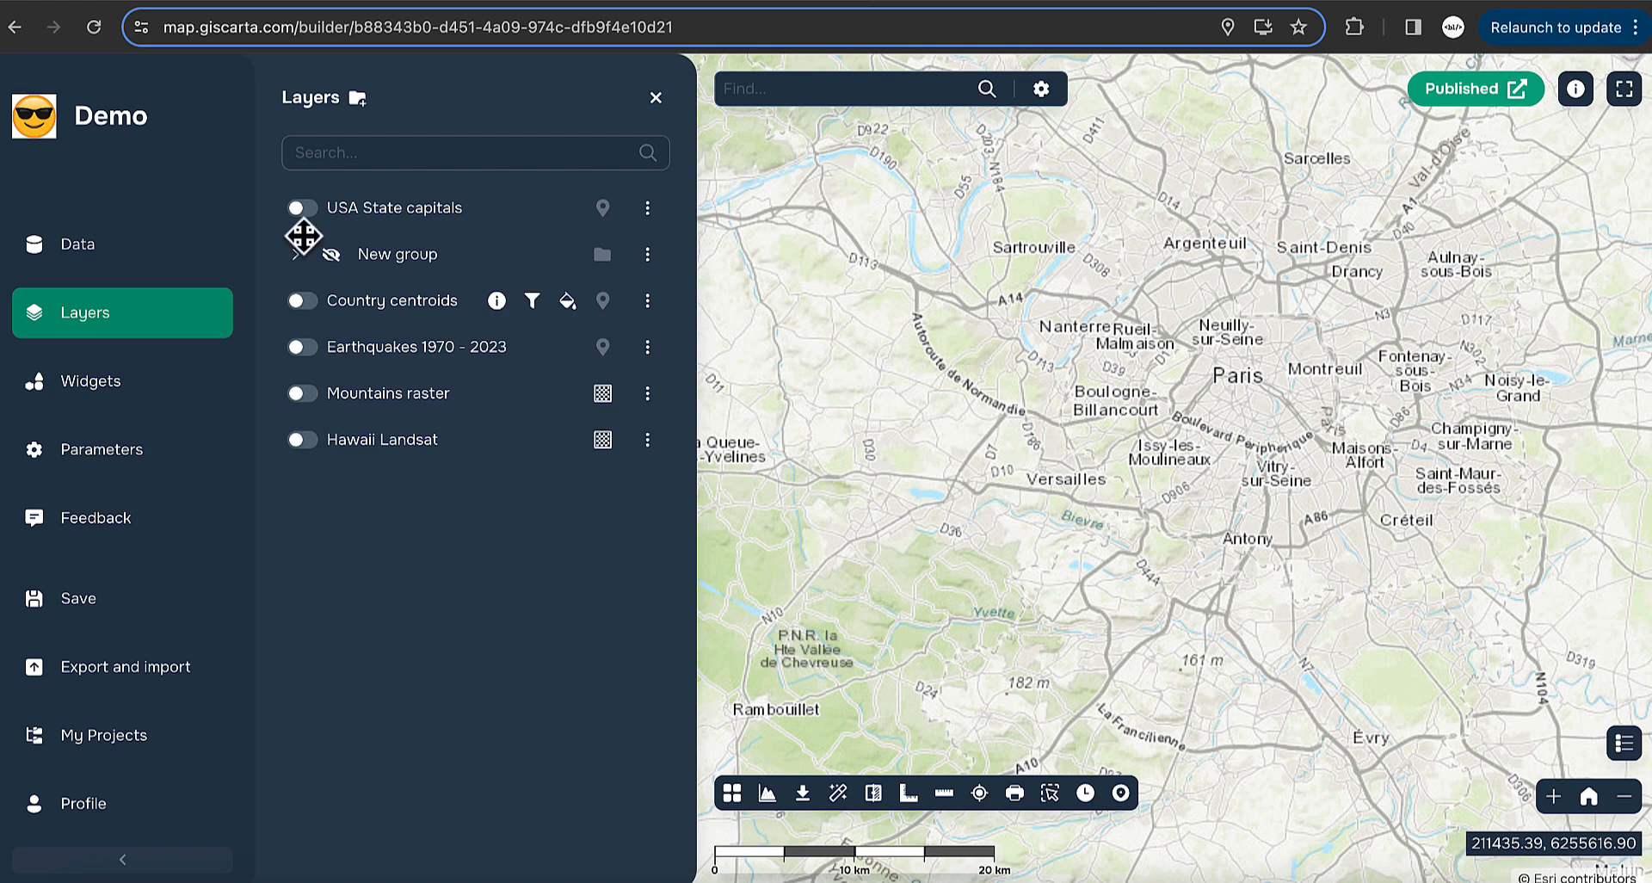
click(647, 439)
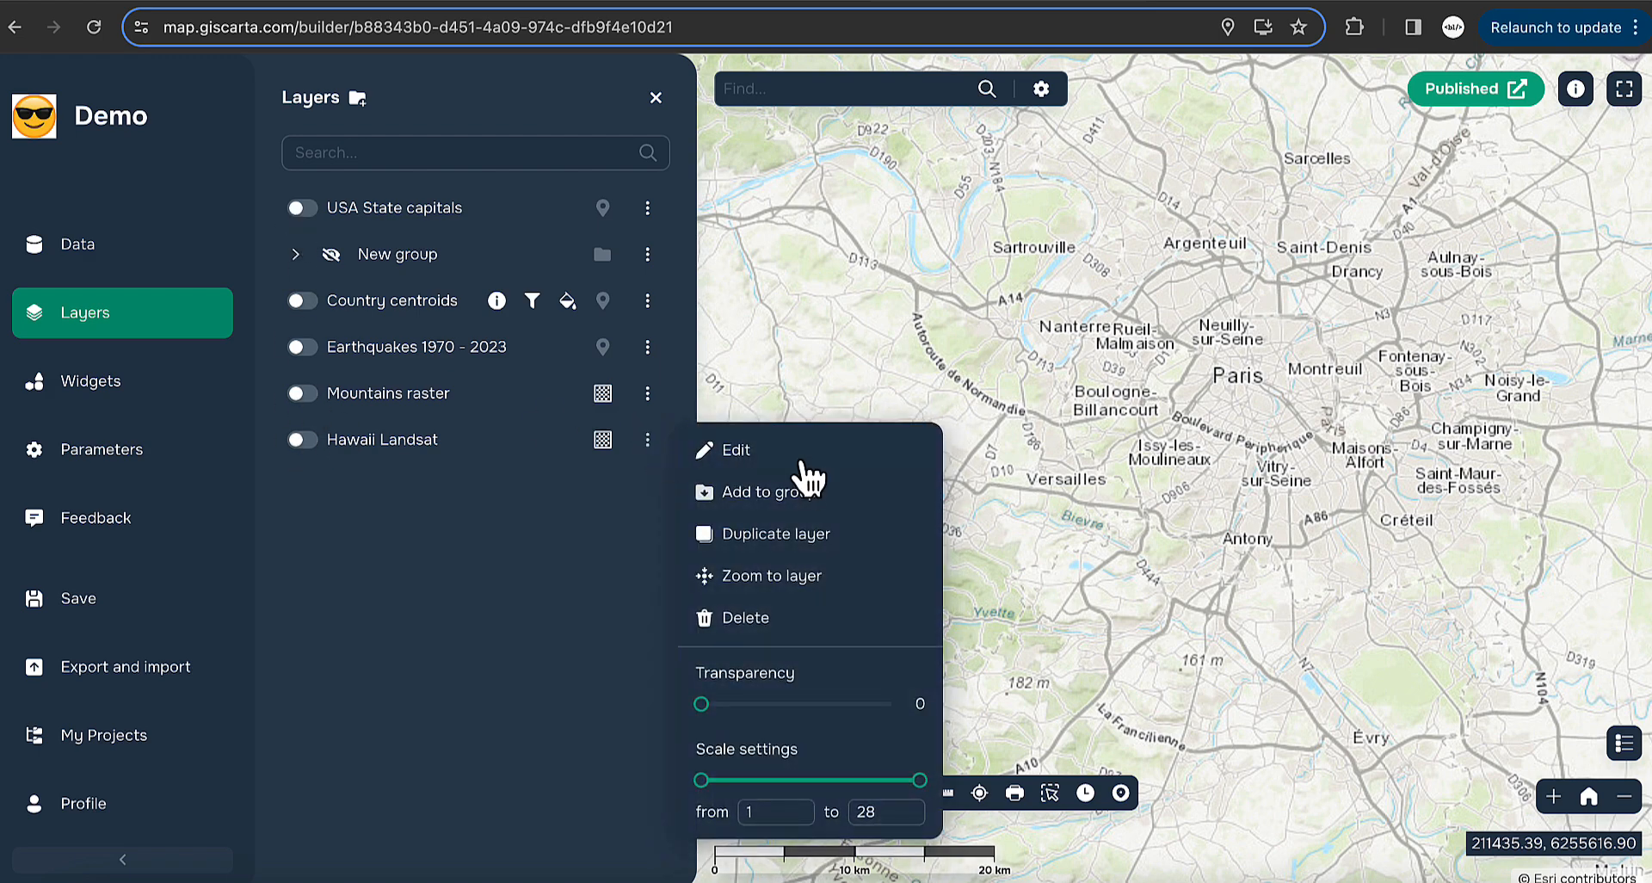
click(779, 575)
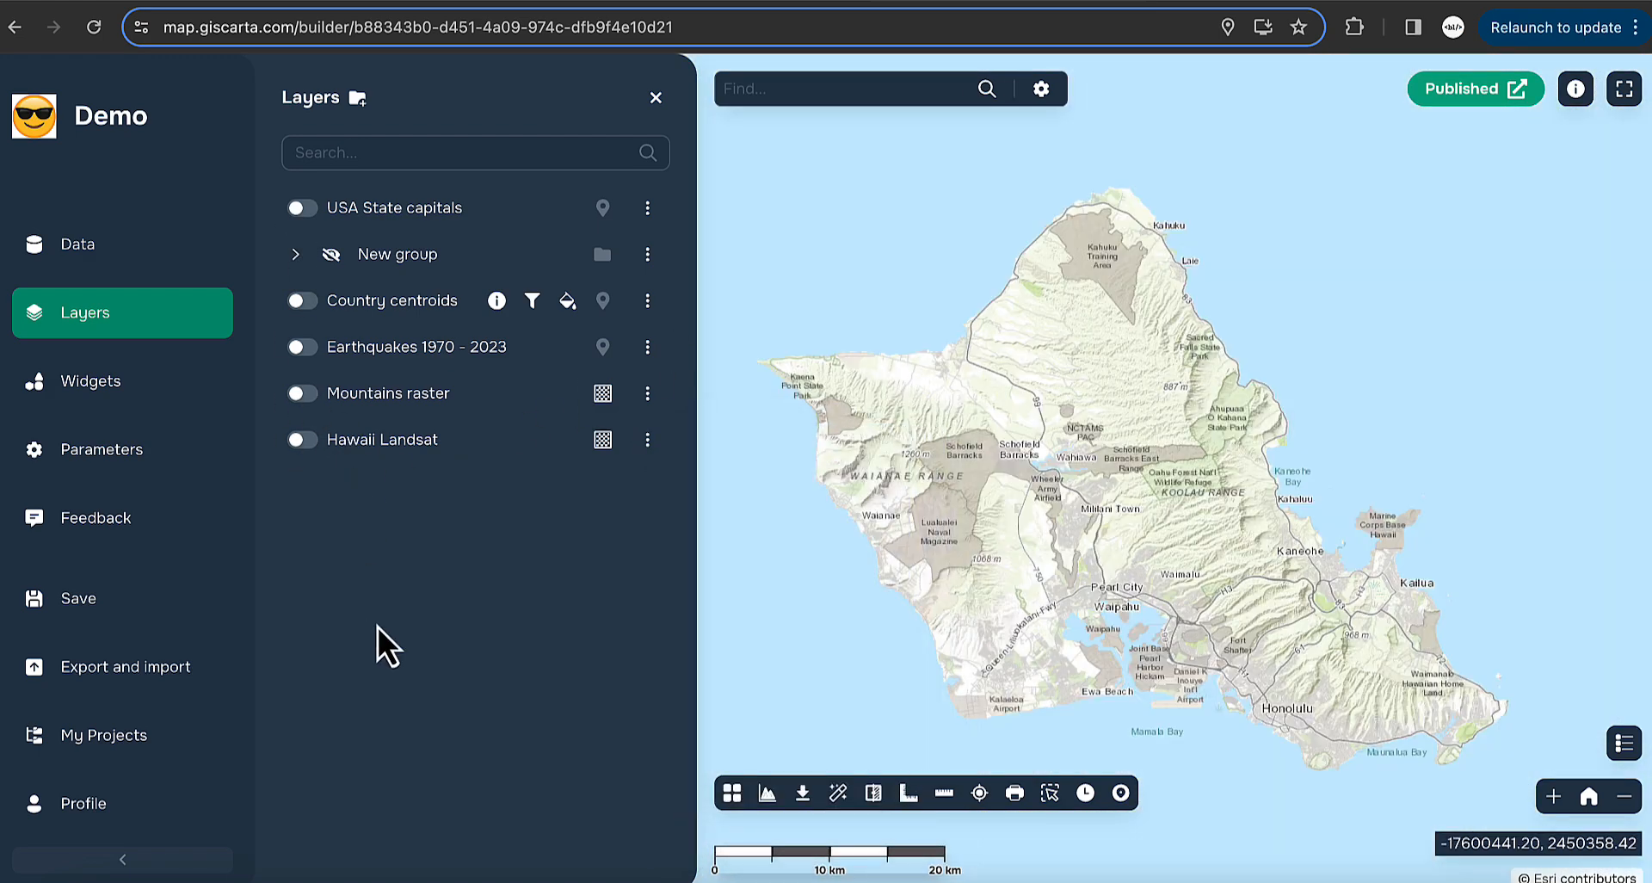